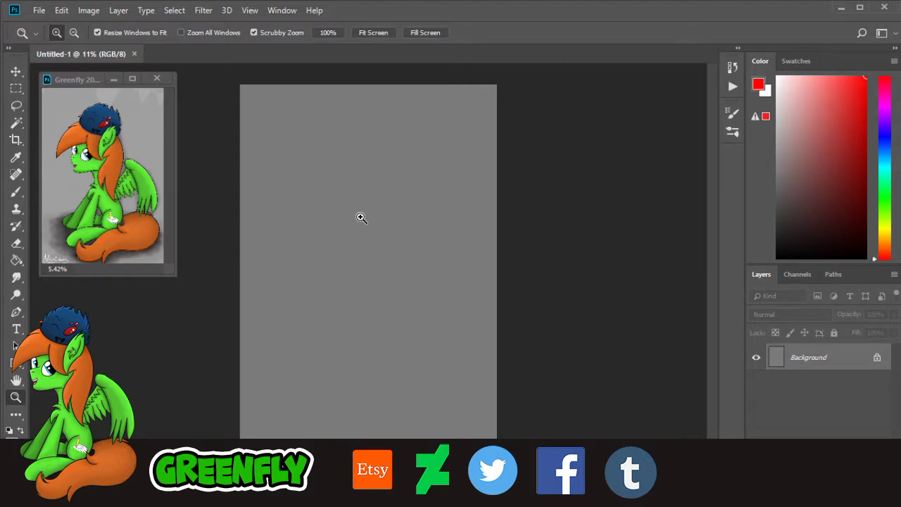
Step: Add a new empty layer above the gray Background layer
left_click_drag(346, 195, 358, 198)
left_click_drag(714, 250, 713, 246)
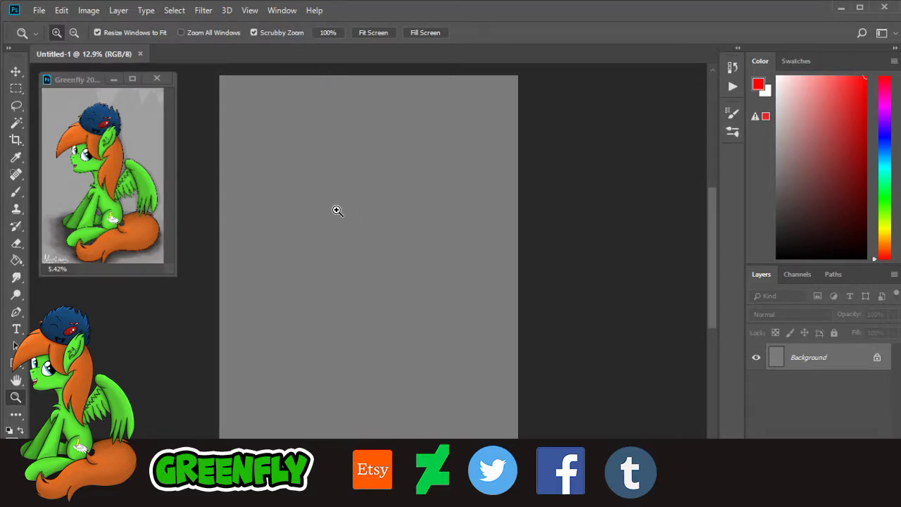
mouse_move(335, 207)
left_mouse_down()
mouse_move(351, 217)
mouse_move(342, 215)
left_mouse_up()
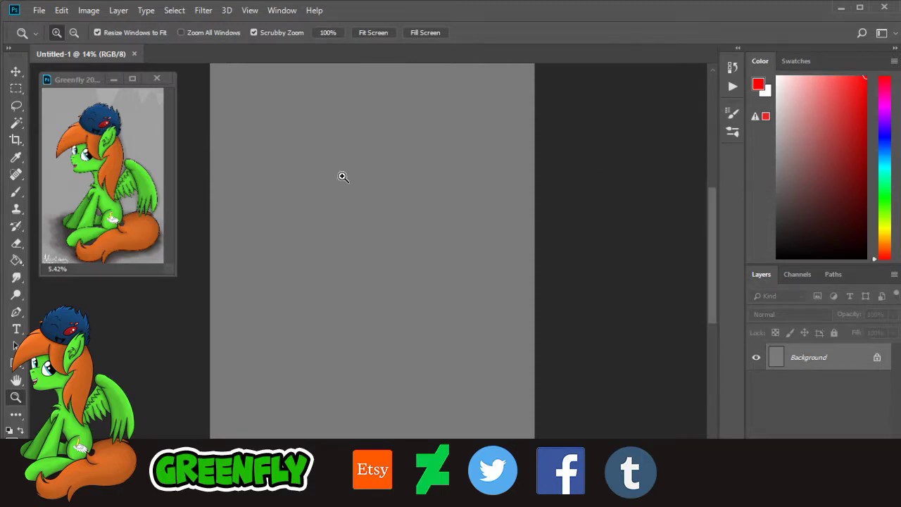
left_click_drag(342, 175, 349, 169)
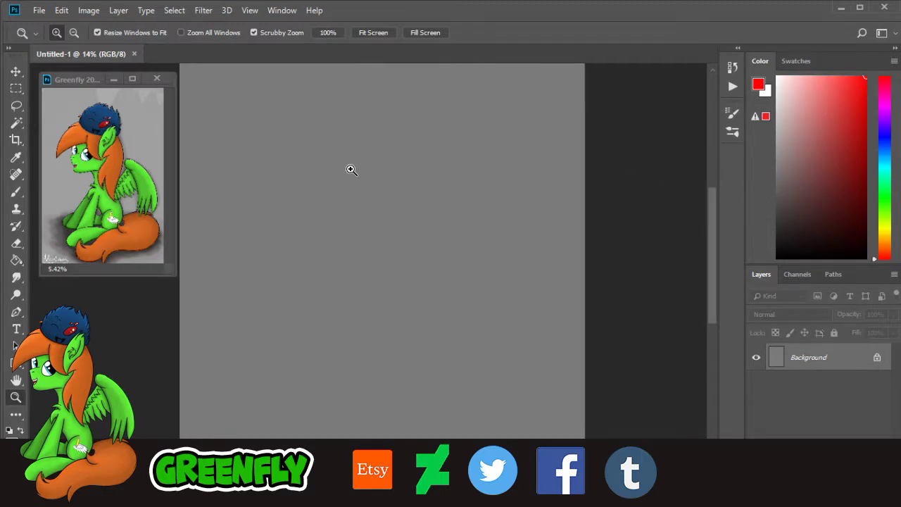
left_click(862, 480)
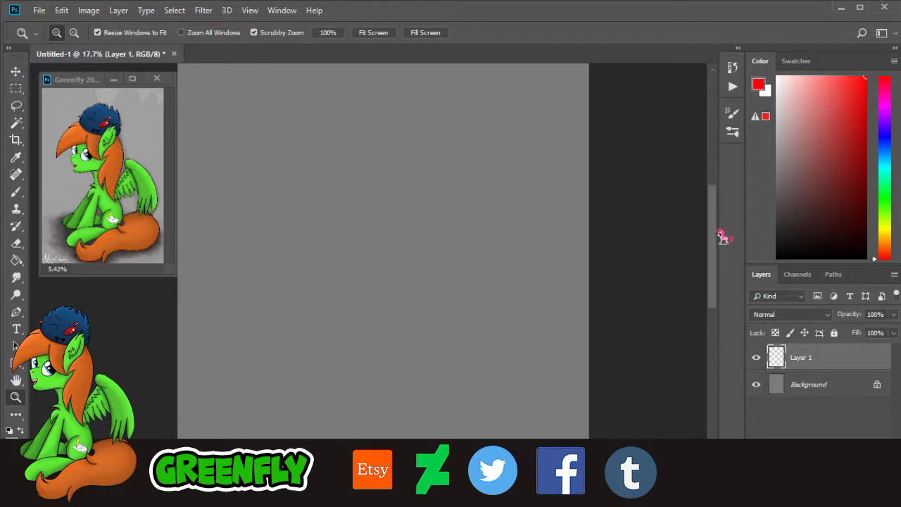
mouse_move(713, 239)
left_mouse_down()
mouse_move(715, 223)
mouse_move(712, 229)
left_mouse_up()
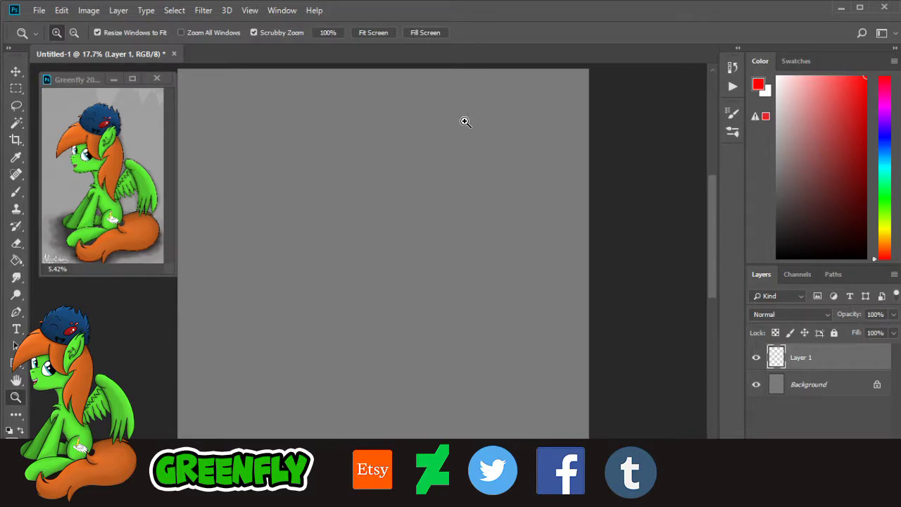
left_click(343, 159)
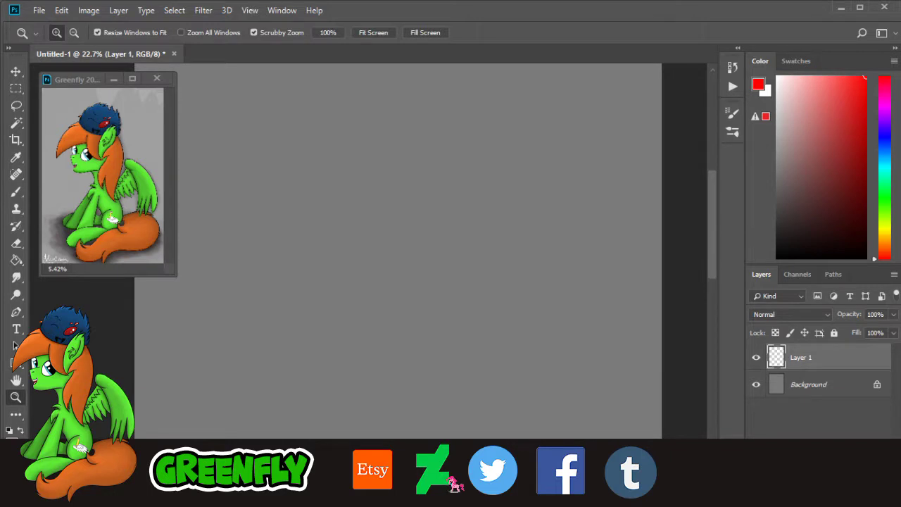
left_click_drag(442, 475, 435, 475)
left_click_drag(712, 240, 712, 233)
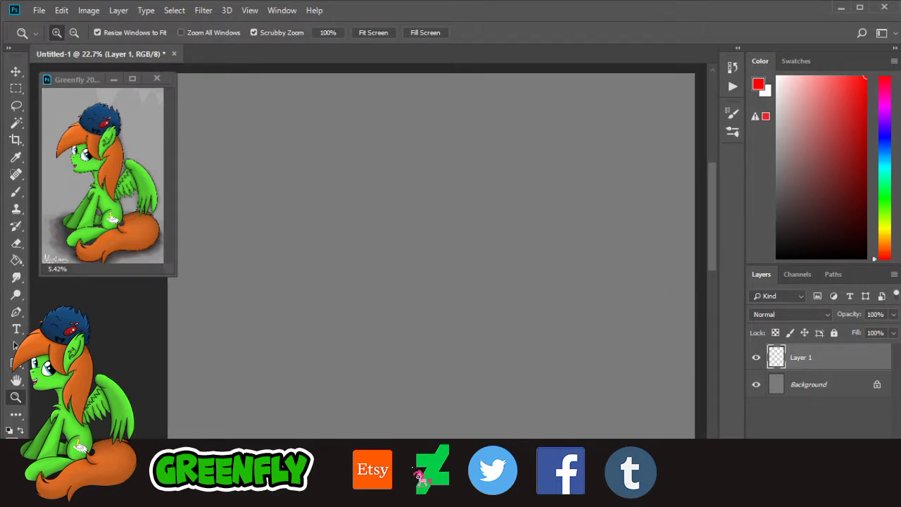
left_click_drag(415, 475, 422, 475)
left_click_drag(395, 205, 426, 197)
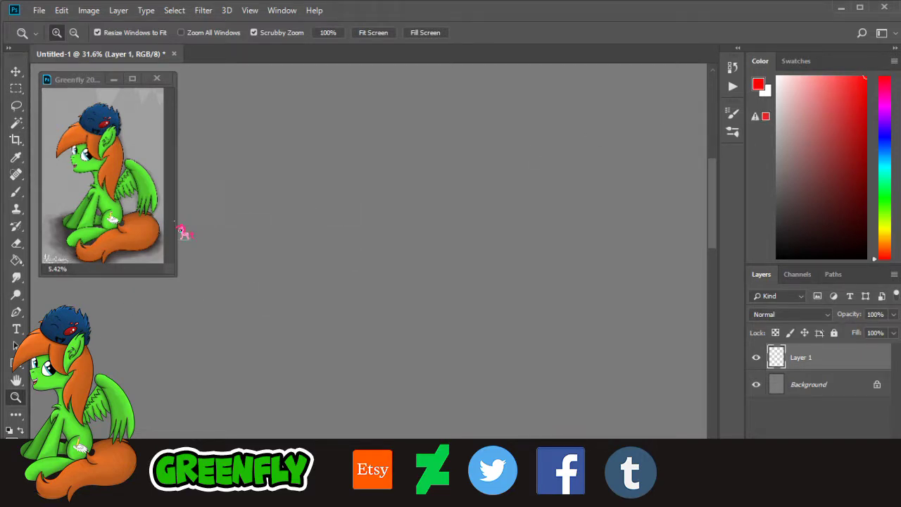
left_click(17, 193)
left_click_drag(307, 225, 342, 297)
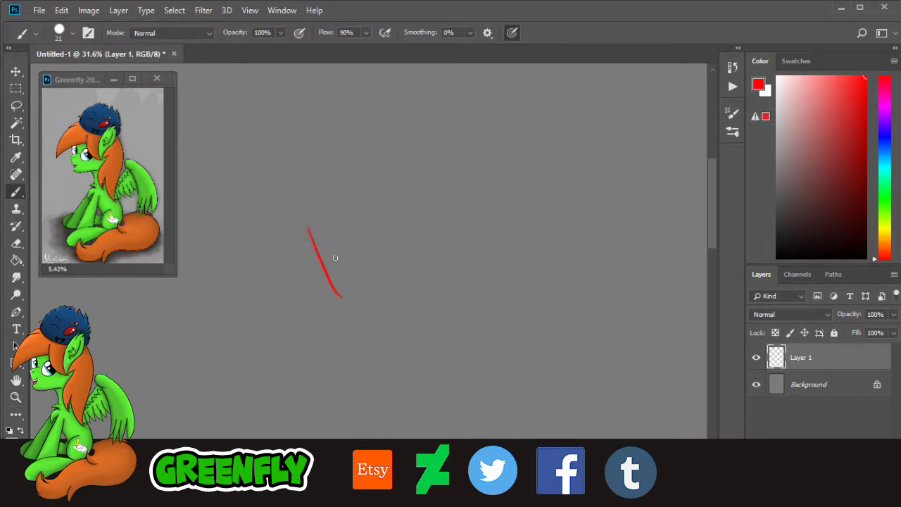
key("ctrl+z")
Step: Paint the slanted front edge of the pony's muzzle with overlapping red Brush strokes on Layer 1
left_click(16, 397)
left_click_drag(480, 241, 421, 249)
left_click_drag(713, 209, 715, 219)
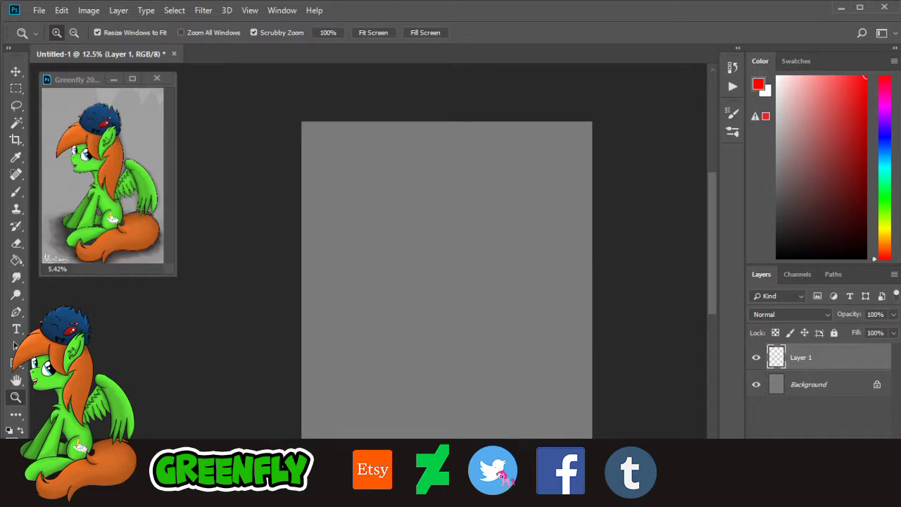
left_click_drag(506, 479, 518, 480)
left_click_drag(727, 268, 722, 287)
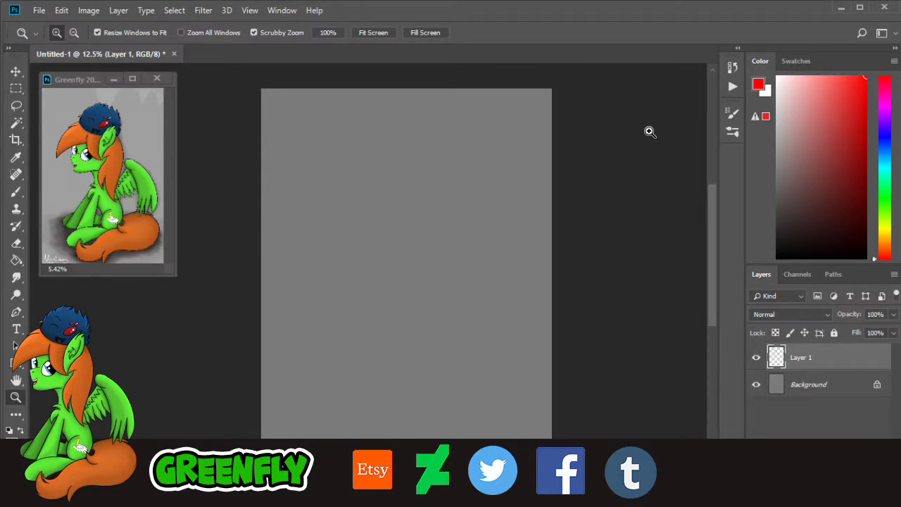
left_click_drag(409, 278, 703, 233)
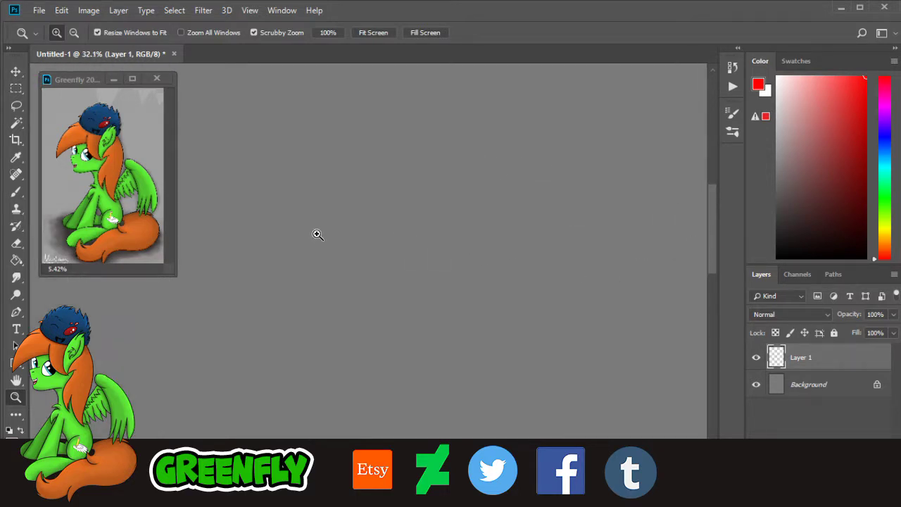
left_click(16, 192)
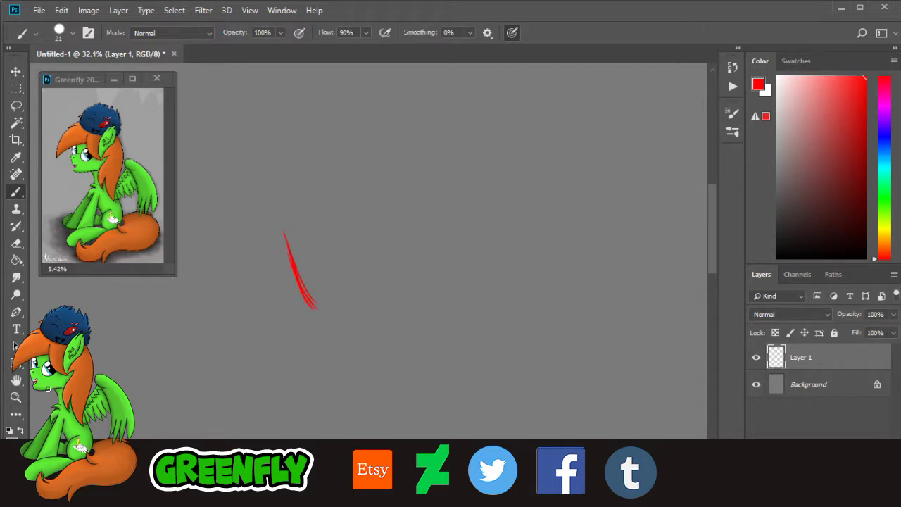
Step: Extend the red muzzle line around the chin into a wavy jaw line rising toward the right
key("z")
left_click_drag(350, 255, 370, 255)
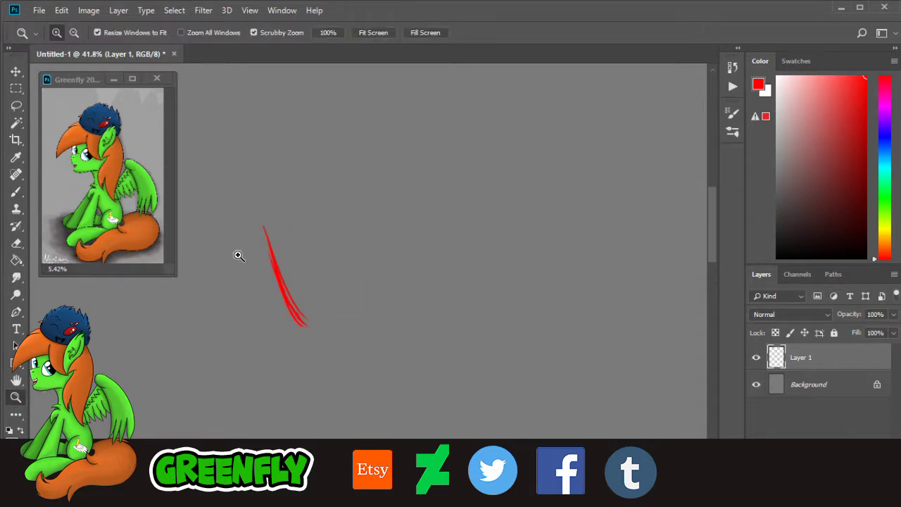
left_click(16, 191)
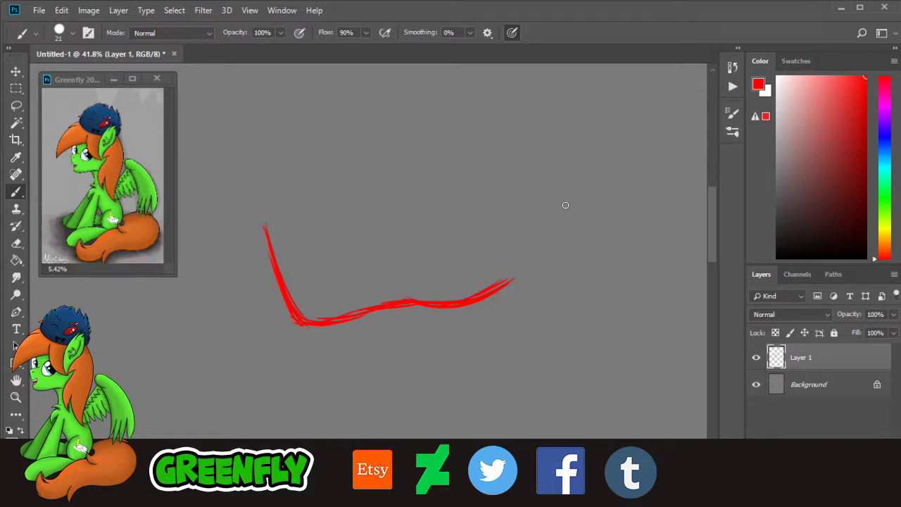
Step: Paint a short red line rising to the right from the muzzle's upper end and thicken it with repeated strokes
left_click_drag(718, 248, 717, 240)
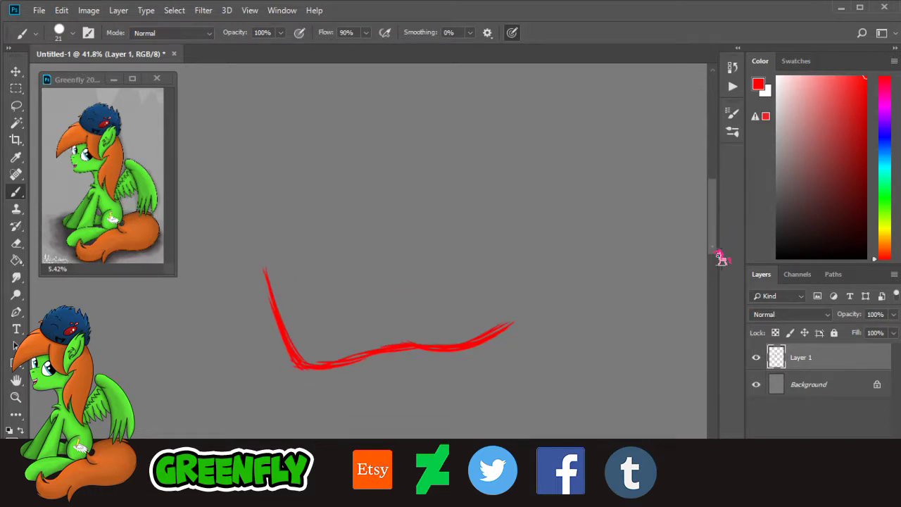
left_click(16, 396)
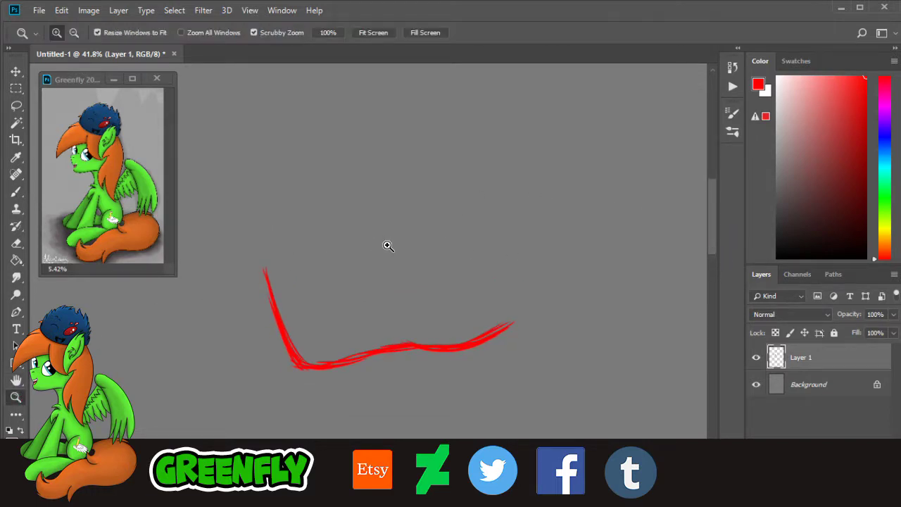
mouse_move(388, 245)
left_mouse_down()
mouse_move(401, 248)
mouse_move(380, 259)
left_mouse_up()
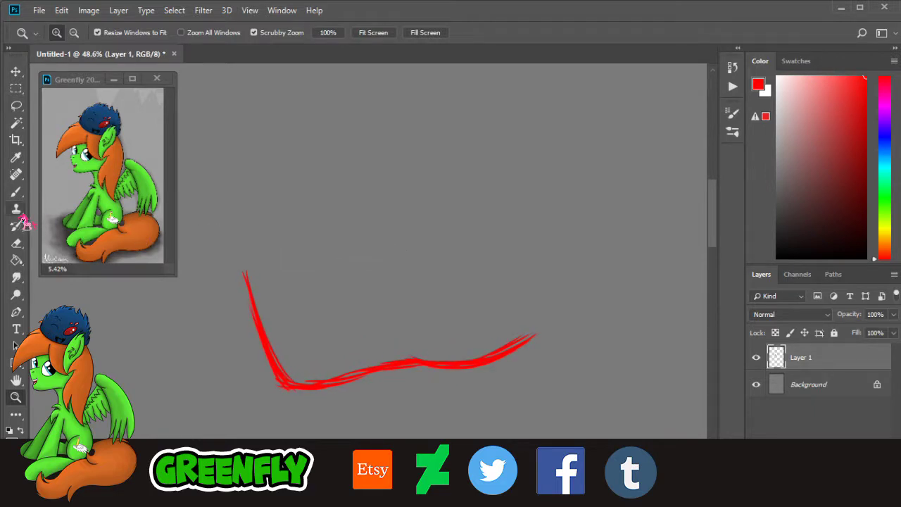
left_click(16, 191)
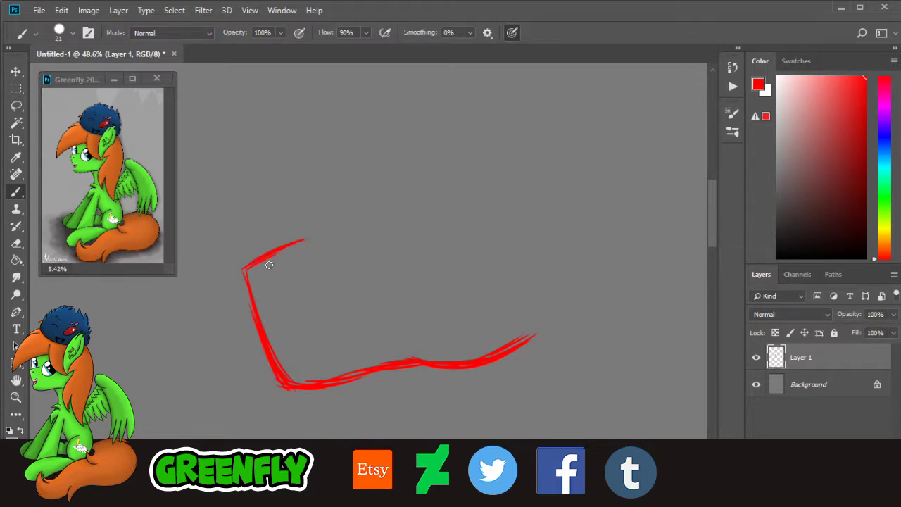
left_click(15, 396)
left_click_drag(330, 265, 344, 248)
key("b")
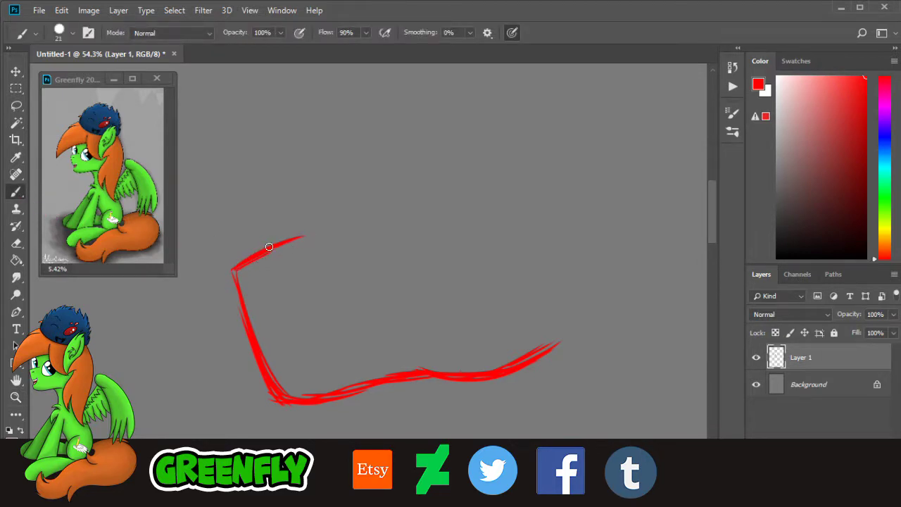
Step: Paint the face's curved front profile in red, rising from the middle of the short upper muzzle line
left_click(17, 398)
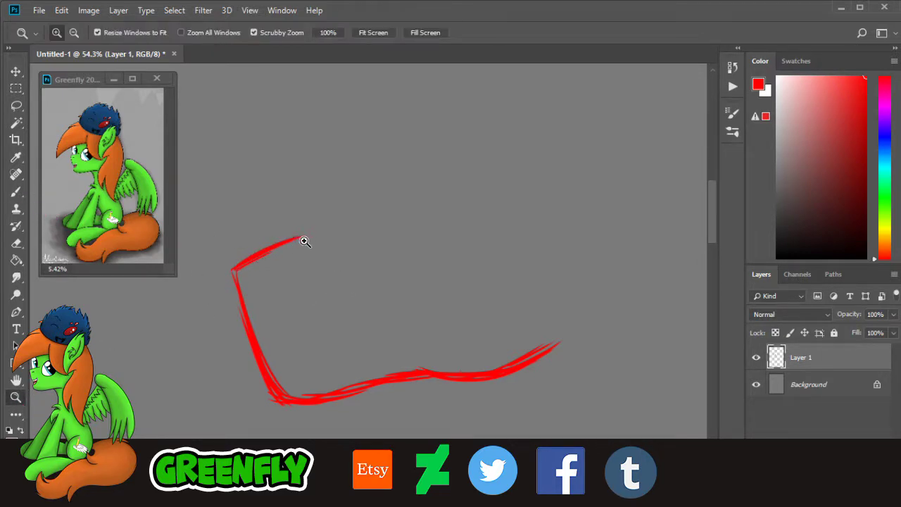
left_click_drag(304, 241, 386, 338)
scroll(431, 336, "left", 1)
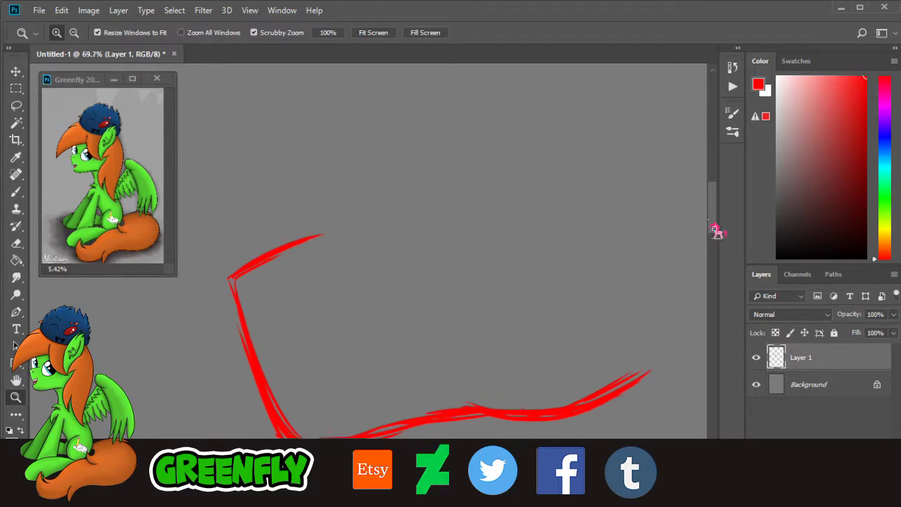
left_click_drag(712, 221, 712, 217)
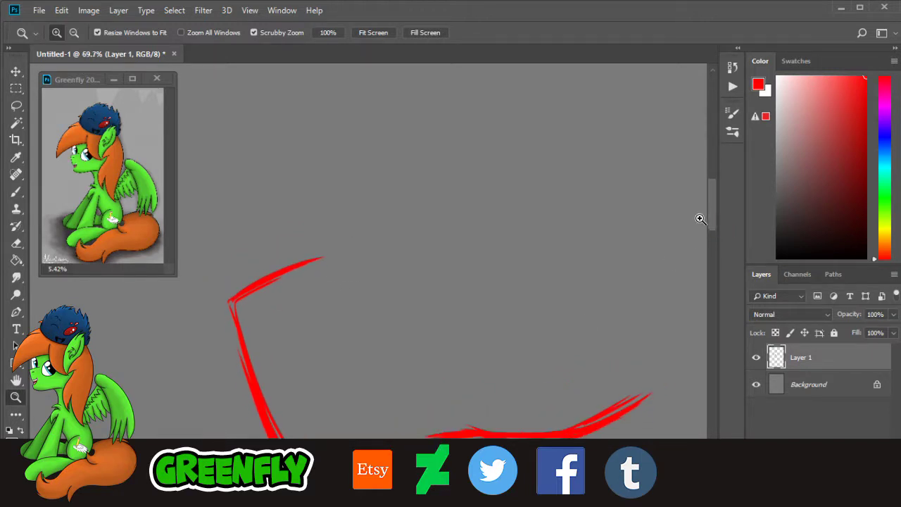
left_click(15, 191)
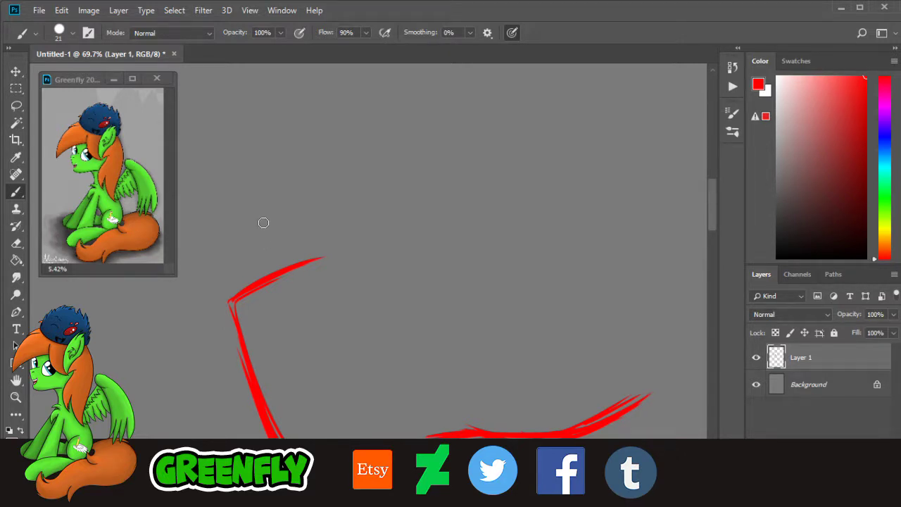
mouse_move(276, 270)
left_mouse_down()
mouse_move(252, 183)
mouse_move(262, 241)
mouse_move(252, 144)
left_mouse_up()
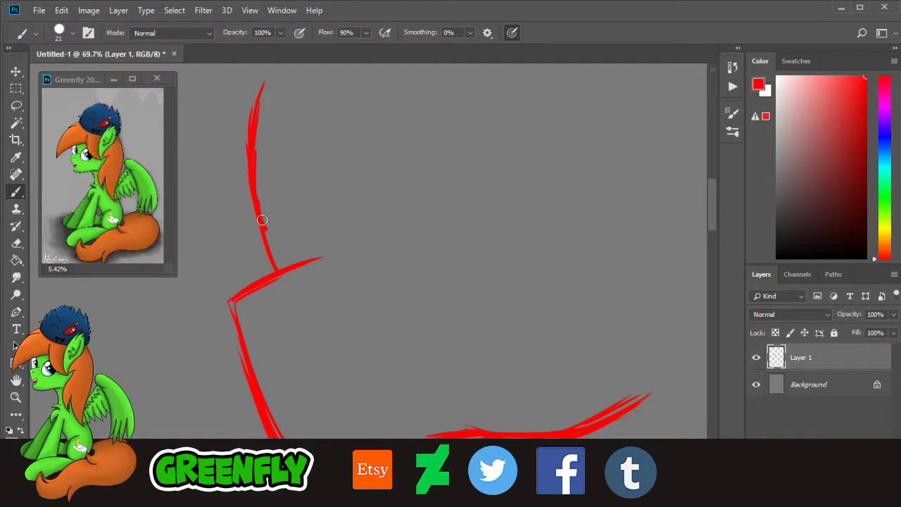
Step: Outline the far eye in red with an upper lid curving off the face profile and a rounded side meeting the muzzle line
left_click(15, 397)
left_click_drag(483, 209, 491, 215)
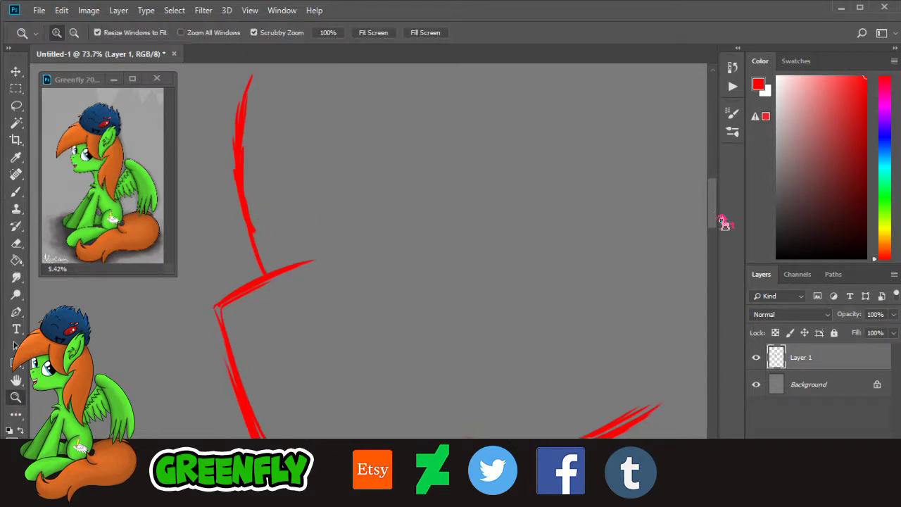
left_click_drag(718, 216, 718, 220)
left_click_drag(460, 476, 466, 476)
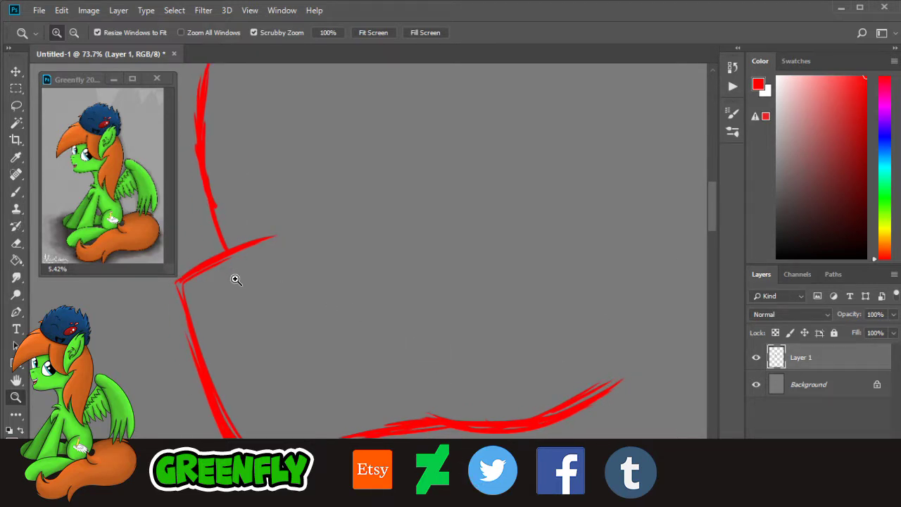
left_click(16, 192)
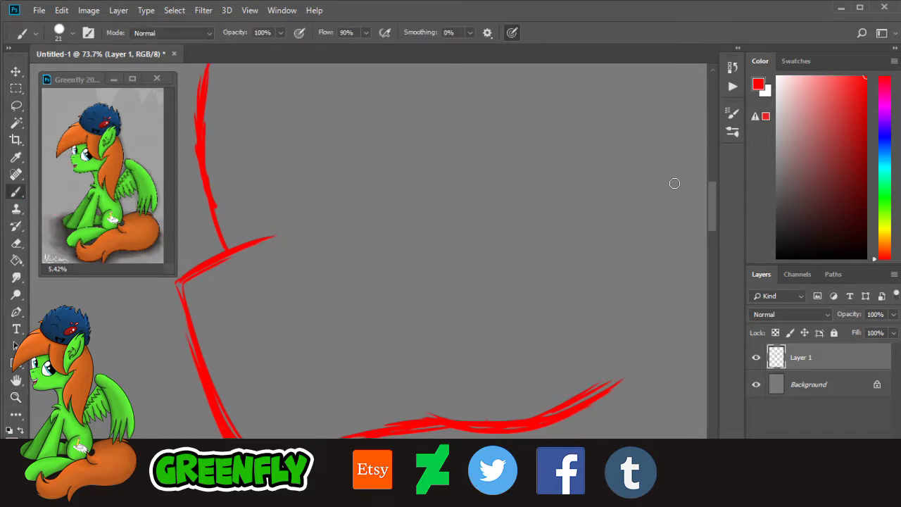
mouse_move(717, 225)
left_mouse_down()
mouse_move(716, 237)
mouse_move(716, 230)
left_mouse_up()
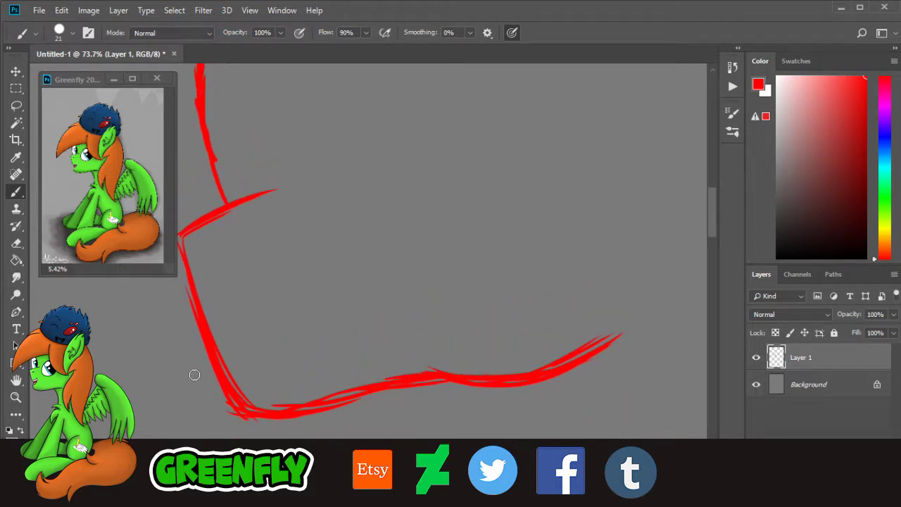
left_click(16, 396)
left_click(165, 367)
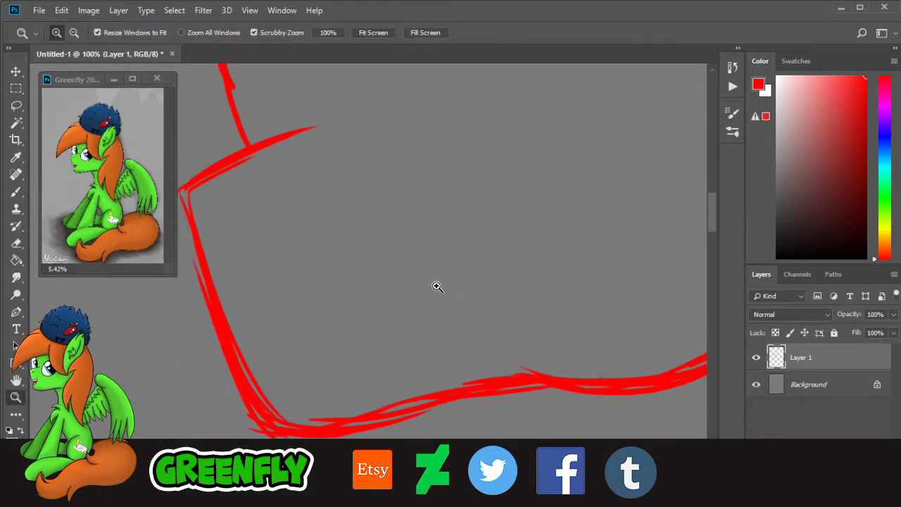
left_click_drag(436, 286, 390, 288)
mouse_move(368, 163)
left_mouse_down()
mouse_move(404, 165)
mouse_move(408, 138)
mouse_move(387, 157)
left_mouse_up()
left_click(16, 191)
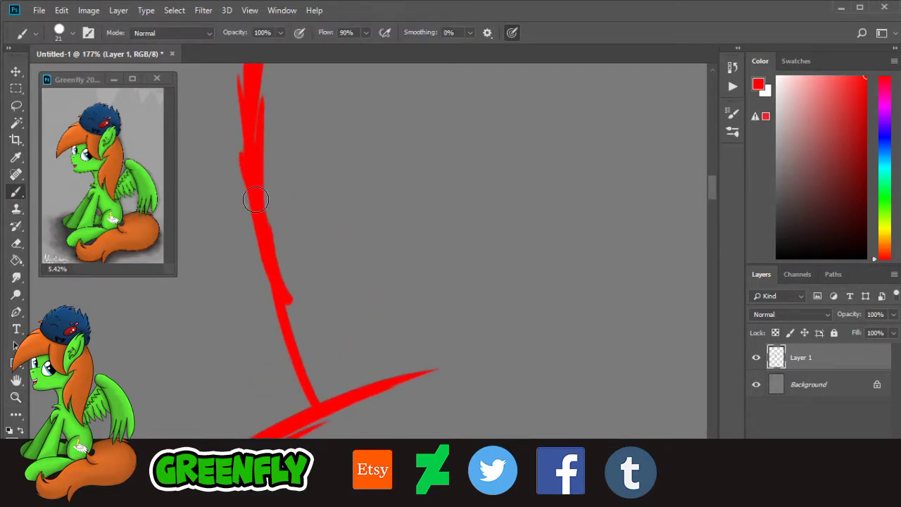
left_click_drag(251, 197, 382, 232)
key("ctrl+z")
mouse_move(261, 195)
left_mouse_down()
mouse_move(352, 241)
mouse_move(374, 240)
left_mouse_up()
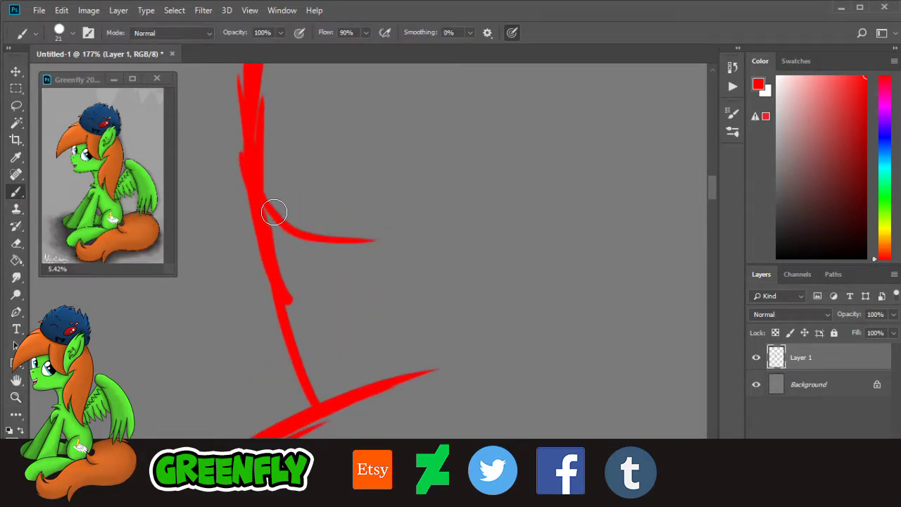
mouse_move(267, 203)
left_mouse_down()
mouse_move(290, 224)
mouse_move(415, 244)
mouse_move(430, 303)
mouse_move(428, 258)
mouse_move(433, 324)
mouse_move(423, 371)
left_mouse_up()
Step: Paint two curved red lines above the far eye as eyelid crease and eyebrow, and try a vertical curve inside the eye
left_click_drag(276, 173, 394, 218)
key("ctrl+z")
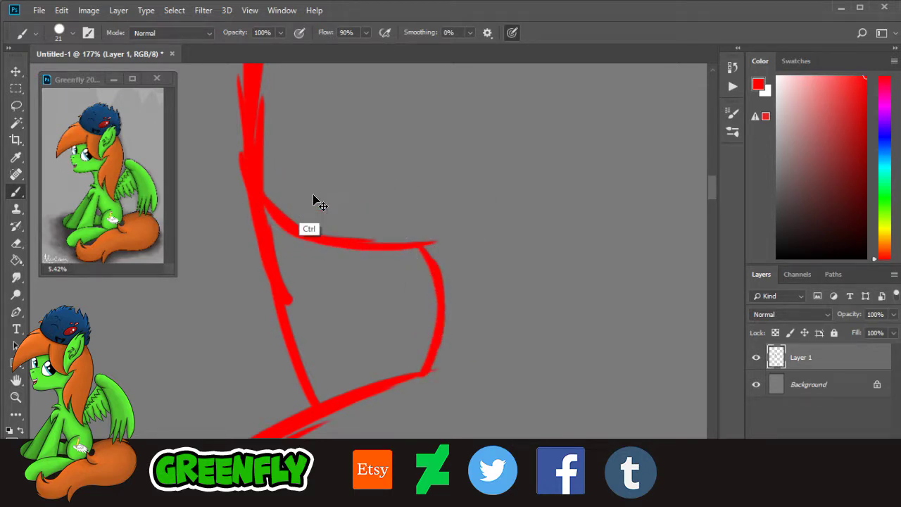
left_click_drag(275, 181, 410, 219)
left_click_drag(290, 155, 401, 174)
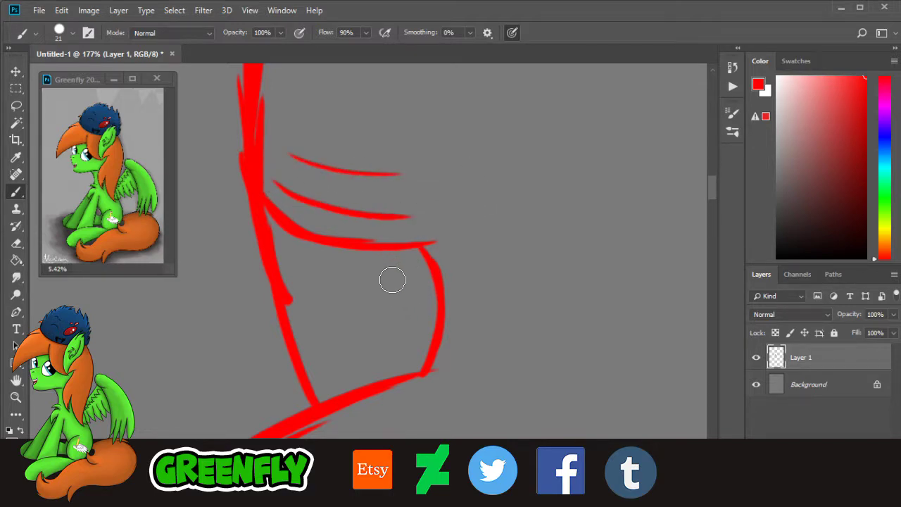
left_click_drag(384, 253, 392, 363)
key("ctrl+z")
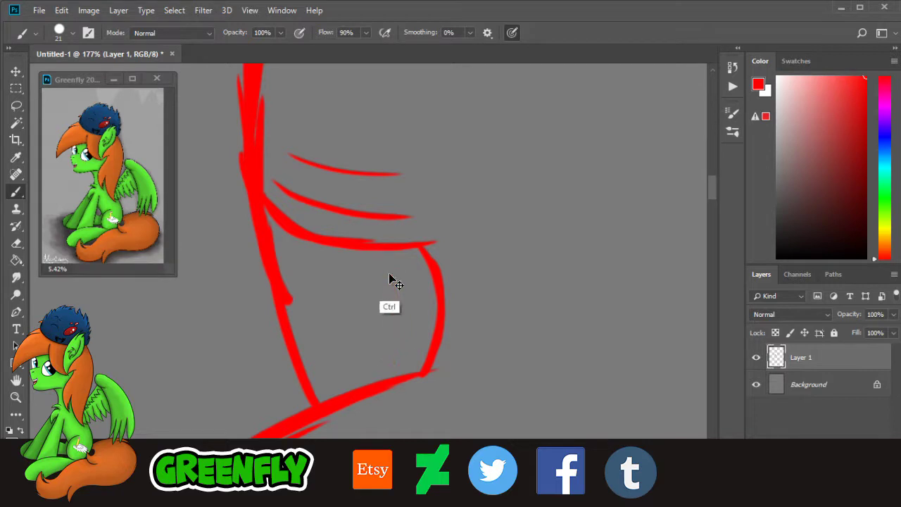
Step: Paint a curved, nearly vertical red line inside the far eye, from the upper lid down to the muzzle line
left_click_drag(382, 247, 398, 380)
key("ctrl+z")
key("ctrl+shift+z")
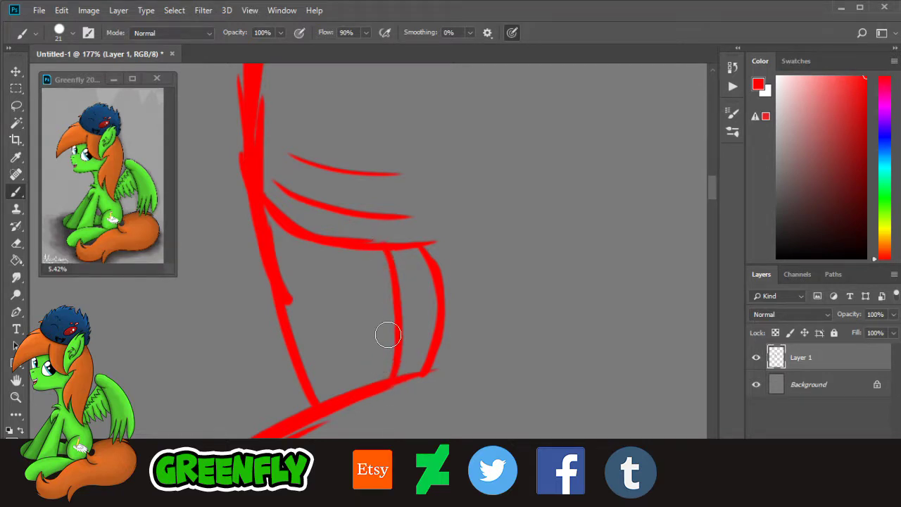
Step: Paint the near eye's upper lid as a shallow, sagging red curve, level with the far eye and well behind it
left_click(15, 396)
left_click_drag(529, 255, 475, 333)
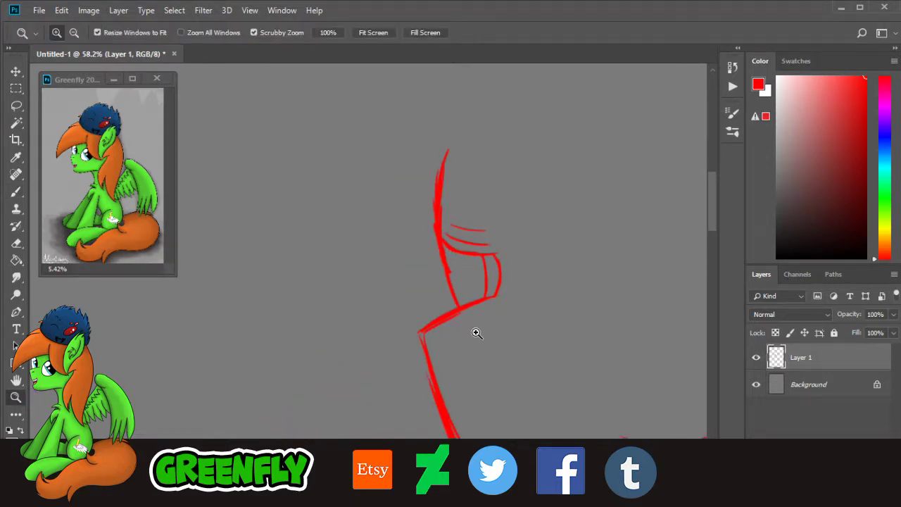
left_click_drag(453, 480, 489, 480)
left_click_drag(468, 285, 485, 289)
left_click(16, 192)
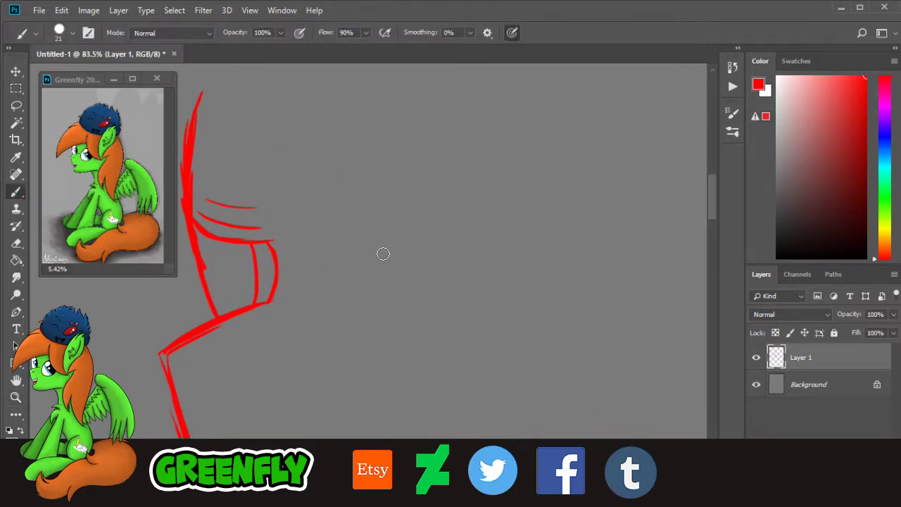
left_click_drag(371, 247, 444, 266)
key("ctrl+z")
left_click_drag(345, 250, 476, 269)
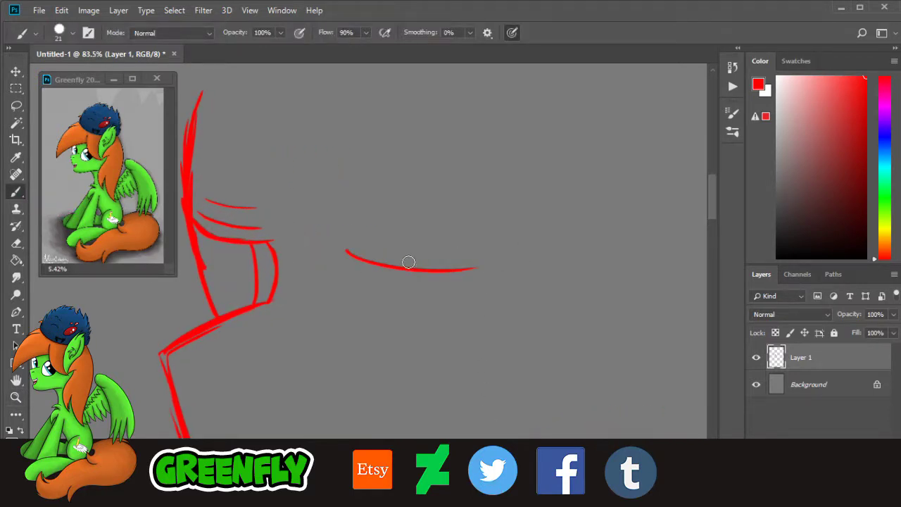
Step: Outline the near eye in red with two sides dropping from the lid's ends and a rounded, thickened bottom joining them
scroll(697, 211, "down", 5)
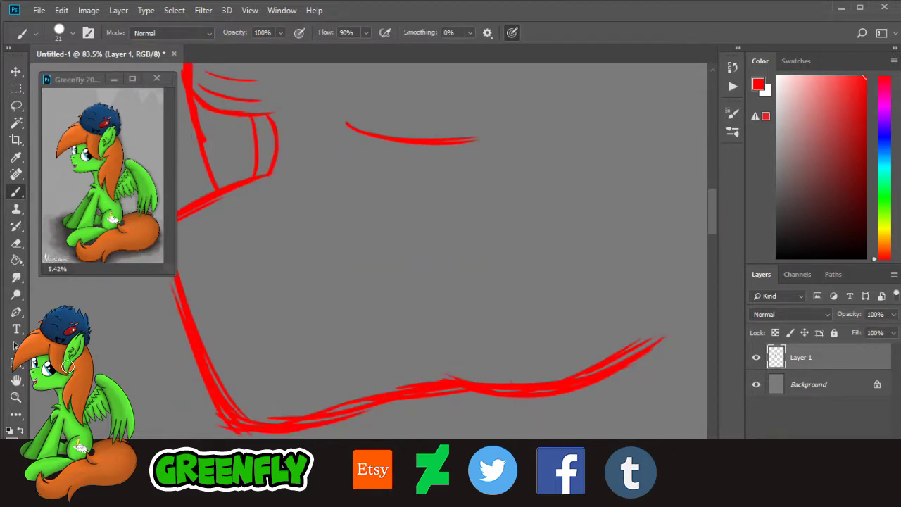
left_click(16, 396)
left_click_drag(399, 89, 434, 93)
left_click(15, 192)
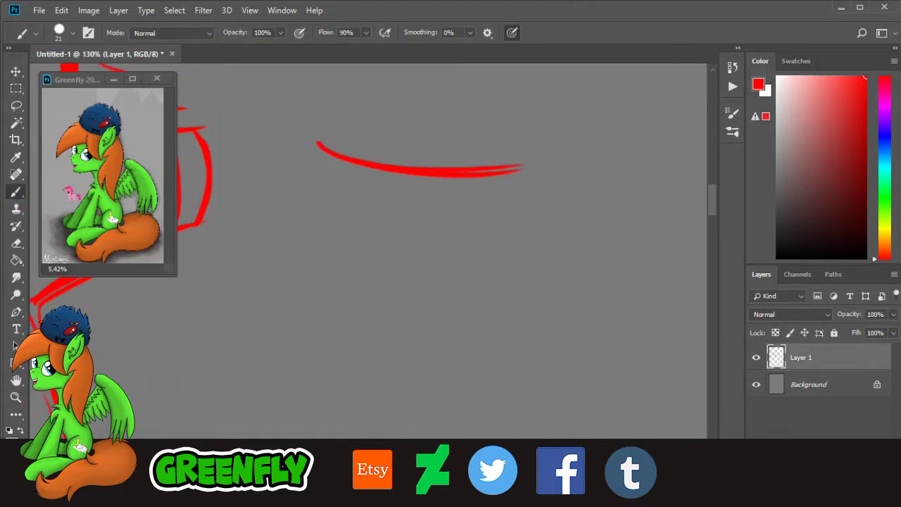
mouse_move(332, 154)
left_mouse_down()
mouse_move(326, 209)
mouse_move(346, 268)
mouse_move(391, 305)
mouse_move(349, 301)
left_mouse_up()
left_click_drag(514, 167, 479, 306)
left_click_drag(519, 247, 421, 324)
left_click_drag(495, 285, 395, 317)
left_click_drag(454, 316, 383, 321)
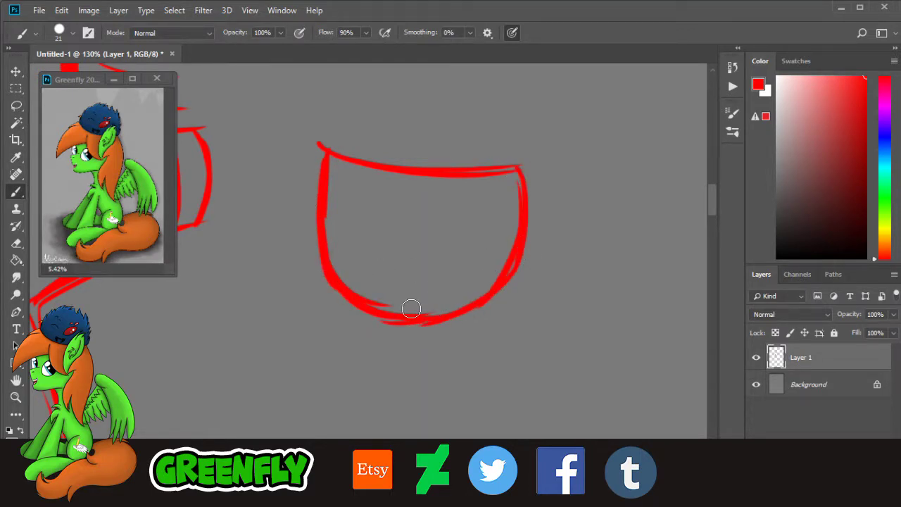
Step: Paint two curved red lines above the near eye as eyelid crease and eyebrow
mouse_move(713, 207)
left_mouse_down()
mouse_move(713, 219)
mouse_move(713, 208)
left_mouse_up()
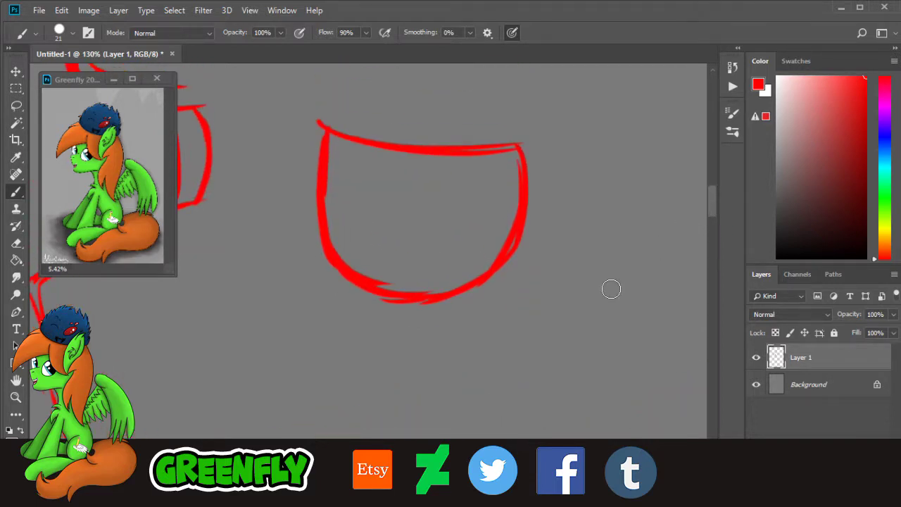
left_click_drag(449, 480, 444, 482)
left_click_drag(713, 214, 712, 202)
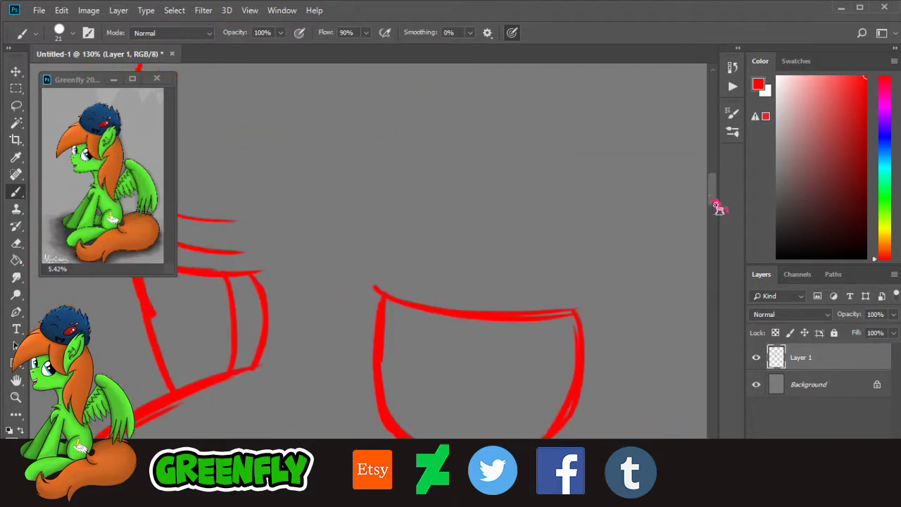
mouse_move(394, 279)
left_mouse_down()
mouse_move(550, 286)
mouse_move(401, 284)
mouse_move(508, 299)
left_mouse_up()
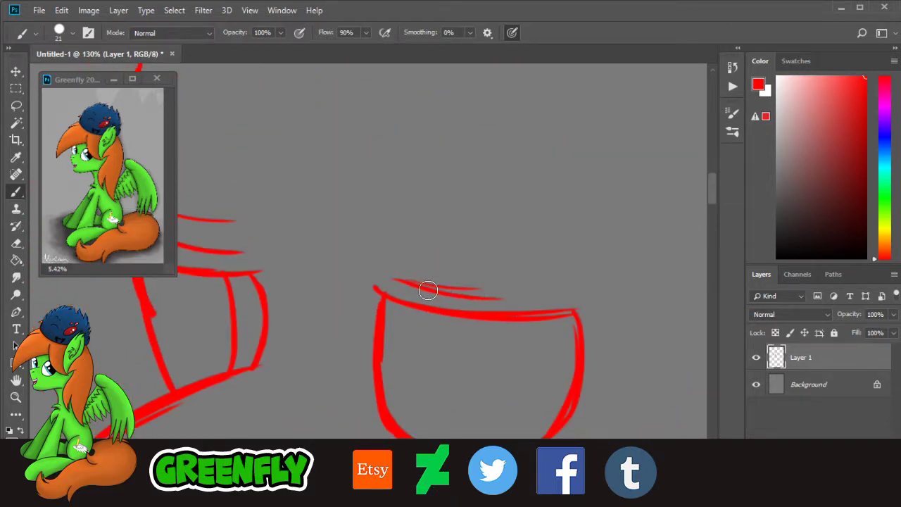
left_click_drag(428, 290, 552, 294)
mouse_move(410, 250)
left_mouse_down()
mouse_move(463, 266)
mouse_move(554, 269)
left_mouse_up()
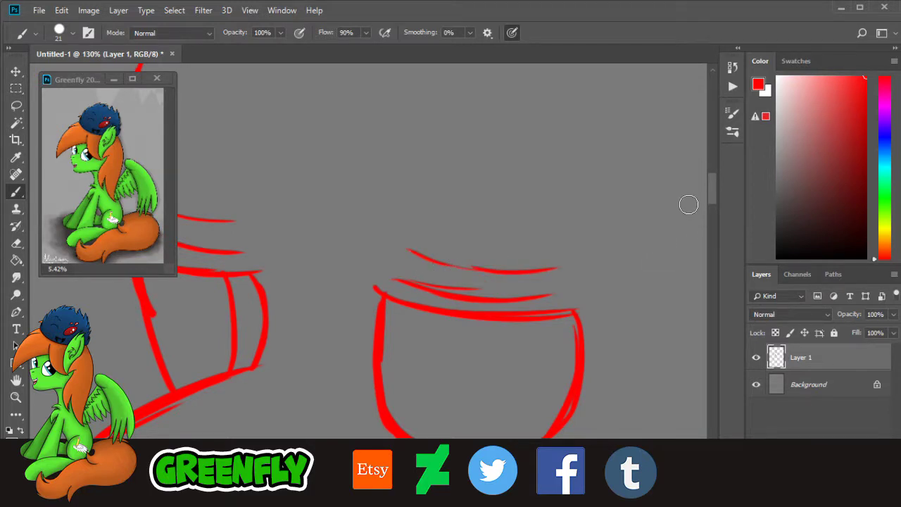
Step: Paint a curved vertical red line inside the near eye, from the upper lid down to the rounded bottom
left_click_drag(713, 202, 713, 222)
scroll(718, 228, "up", 1)
mouse_move(521, 104)
left_mouse_down()
mouse_move(531, 181)
mouse_move(520, 233)
left_mouse_up()
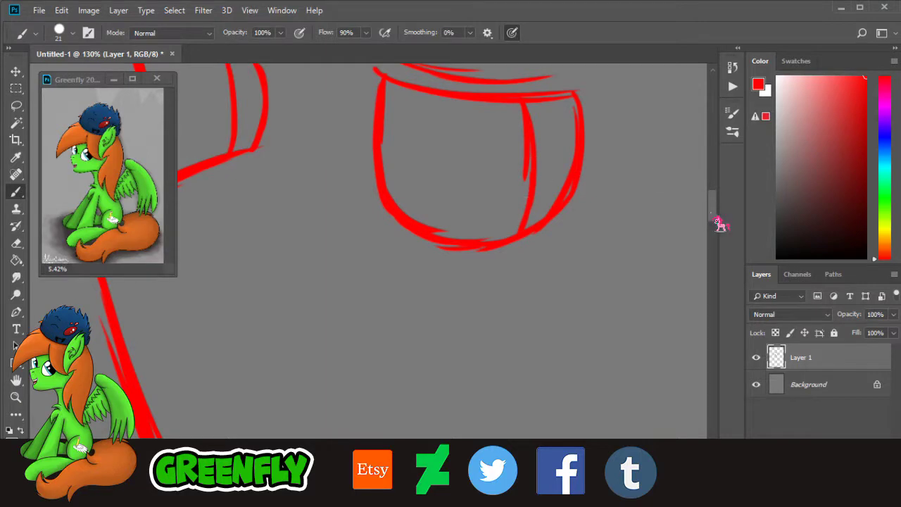
Step: Erase the middle of the muzzle's front line, leaving a short piece below the nose corner and the chin
scroll(718, 224, "down", 4)
scroll(445, 456, "left", 3)
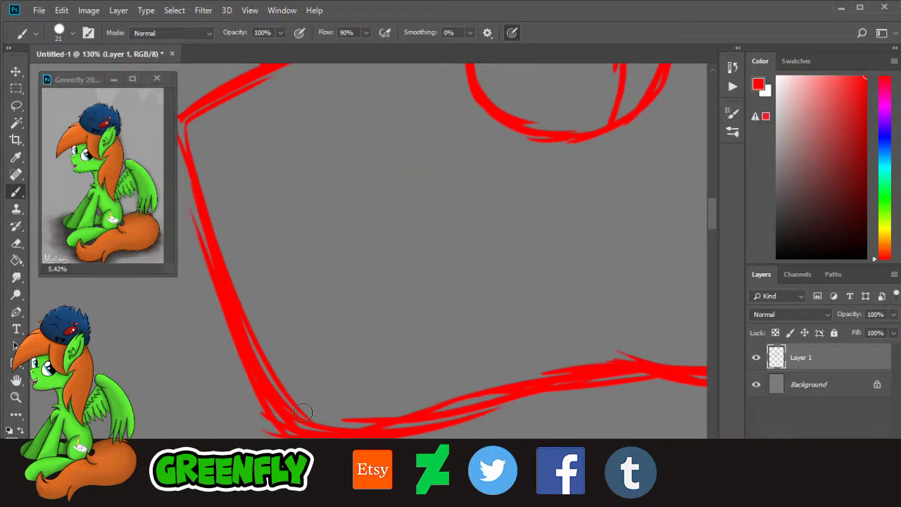
scroll(374, 402, "left", 2)
left_click(17, 243)
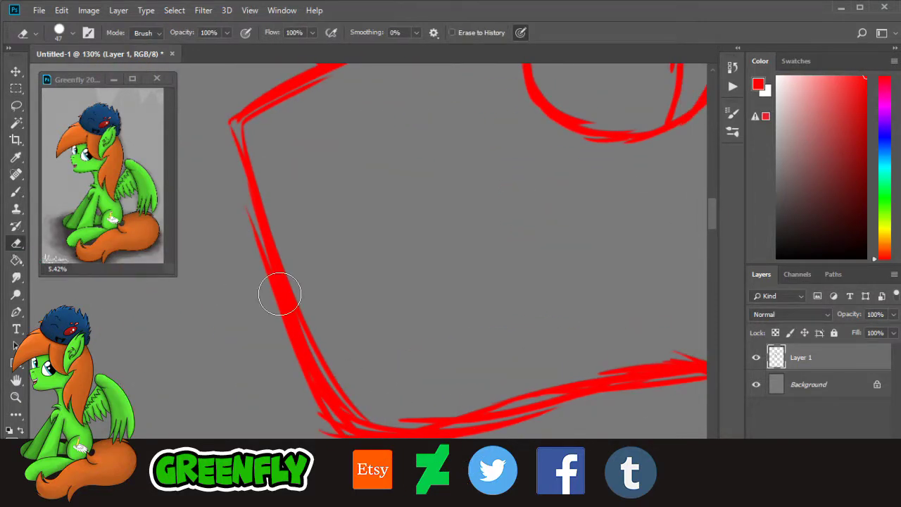
left_click(274, 265)
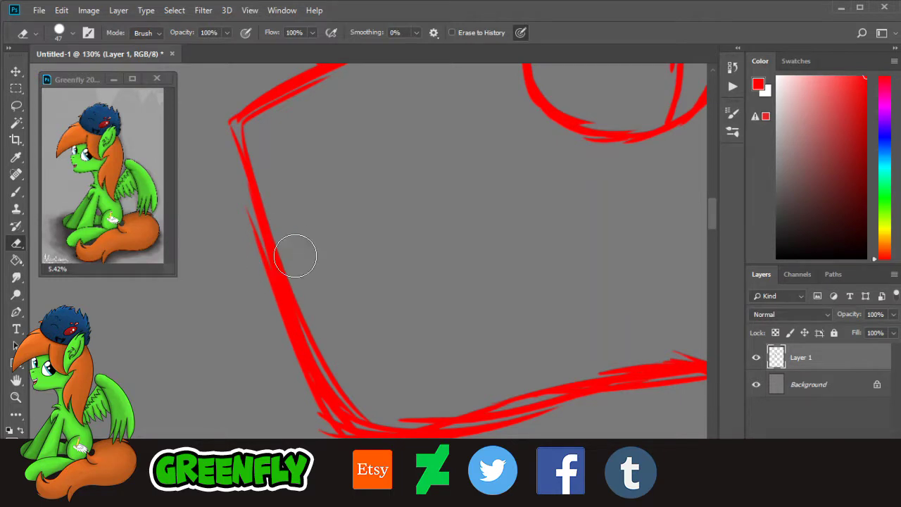
mouse_move(294, 262)
left_mouse_down()
mouse_move(298, 297)
mouse_move(296, 360)
mouse_move(274, 336)
left_mouse_up()
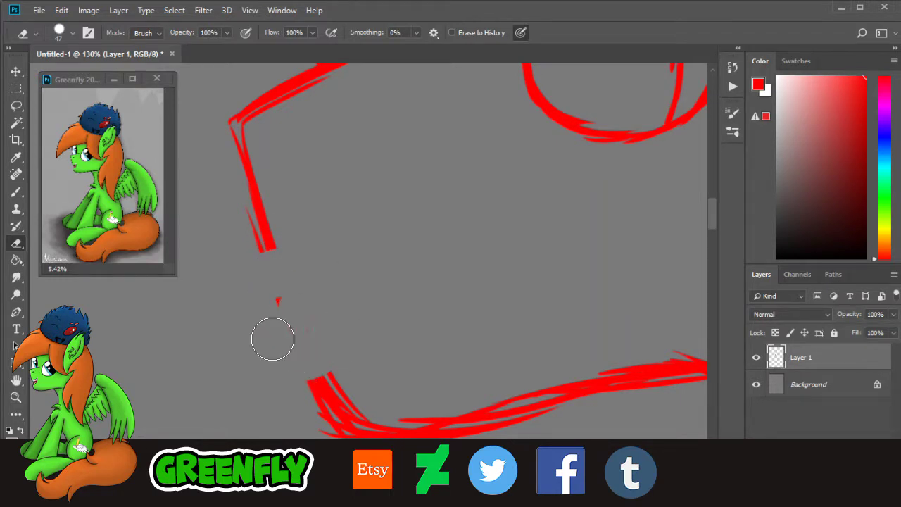
left_click(16, 396)
left_click(238, 126)
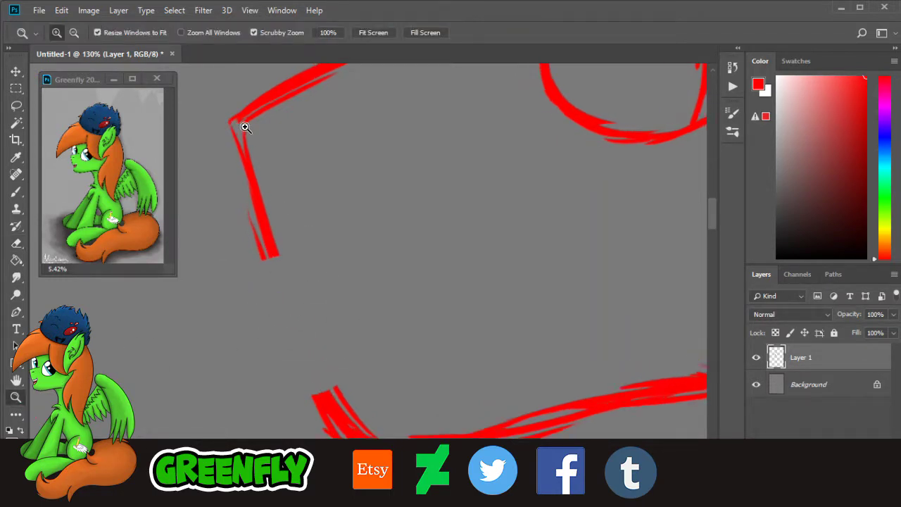
left_click(15, 192)
left_click(16, 243)
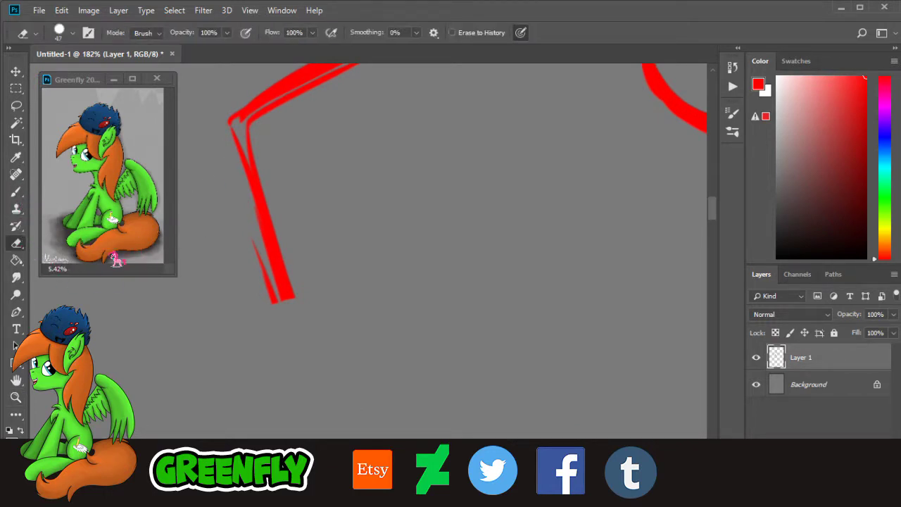
mouse_move(274, 228)
left_mouse_down()
mouse_move(271, 257)
mouse_move(324, 295)
left_mouse_up()
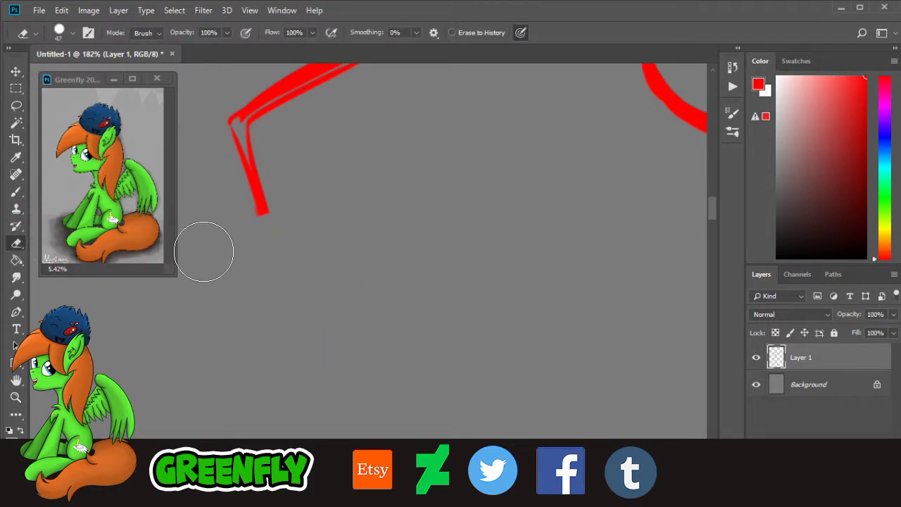
Step: Repaint the muzzle front in red down from the nose corner and curve it back into the upper lip line
left_click(16, 192)
mouse_move(237, 136)
left_mouse_down()
mouse_move(274, 224)
mouse_move(266, 224)
mouse_move(255, 190)
mouse_move(273, 248)
mouse_move(364, 255)
mouse_move(281, 259)
mouse_move(353, 263)
left_mouse_up()
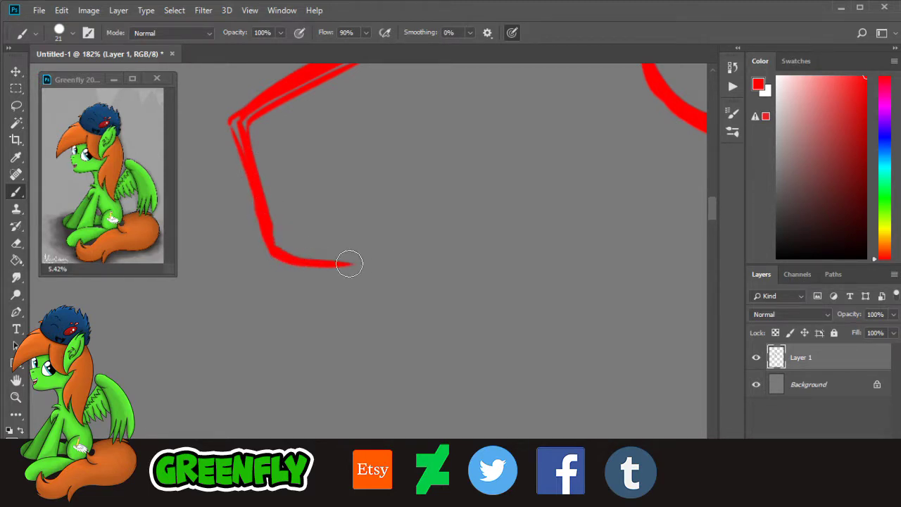
mouse_move(280, 249)
left_mouse_down()
mouse_move(411, 245)
mouse_move(378, 262)
mouse_move(407, 249)
mouse_move(506, 247)
left_mouse_up()
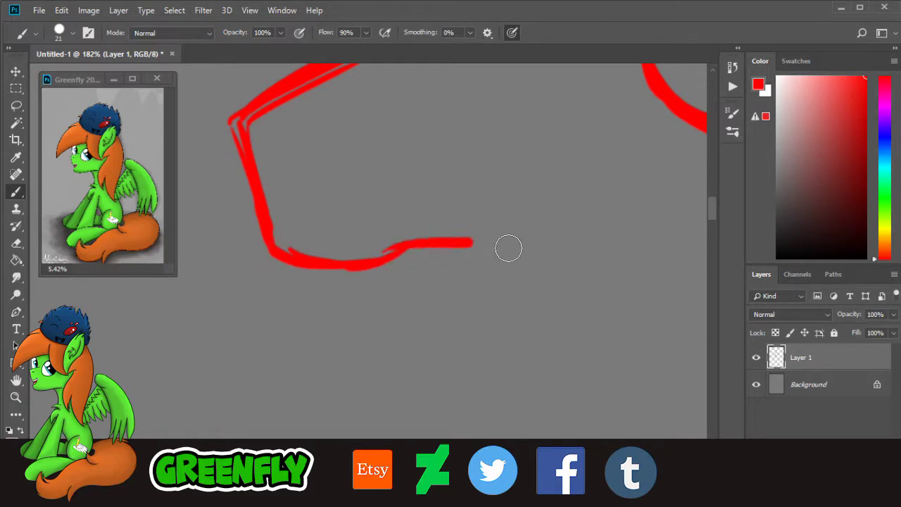
Step: Paint the open mouth in red, with the upper lip curving round to its corner and a lower lip line running back to the chin
scroll(718, 226, "down", 3)
scroll(718, 225, "up", 1)
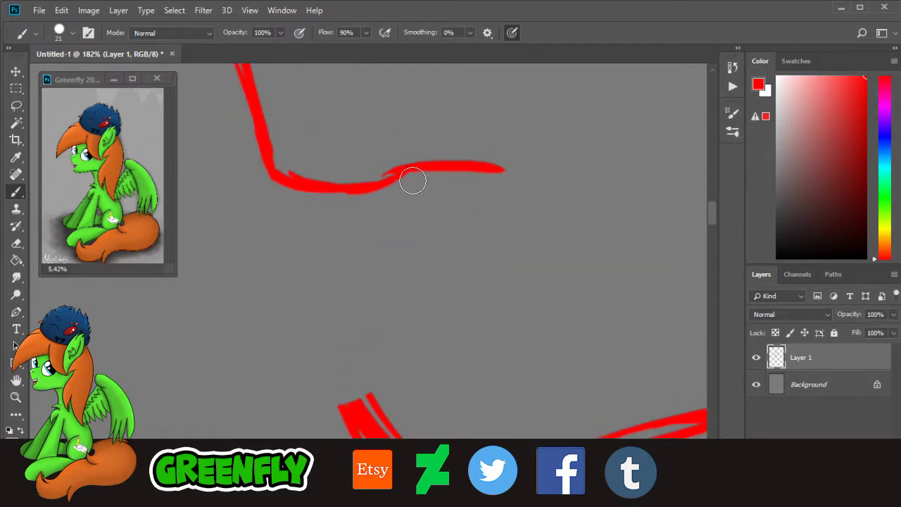
left_click_drag(412, 180, 481, 207)
left_click_drag(382, 180, 513, 212)
mouse_move(301, 186)
left_mouse_down()
mouse_move(511, 238)
mouse_move(525, 263)
mouse_move(362, 317)
mouse_move(375, 328)
mouse_move(358, 397)
mouse_move(367, 400)
left_mouse_up()
mouse_move(338, 356)
left_mouse_down()
mouse_move(380, 423)
mouse_move(403, 432)
left_mouse_up()
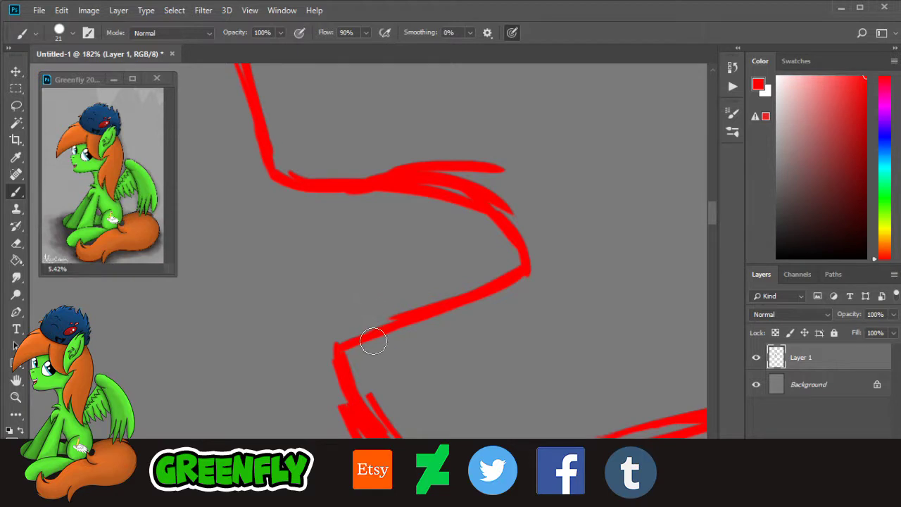
Step: Close the front of the open mouth with a slanted red line from the upper lip down to the lower lip
left_click_drag(348, 297, 384, 326)
key("ctrl+z")
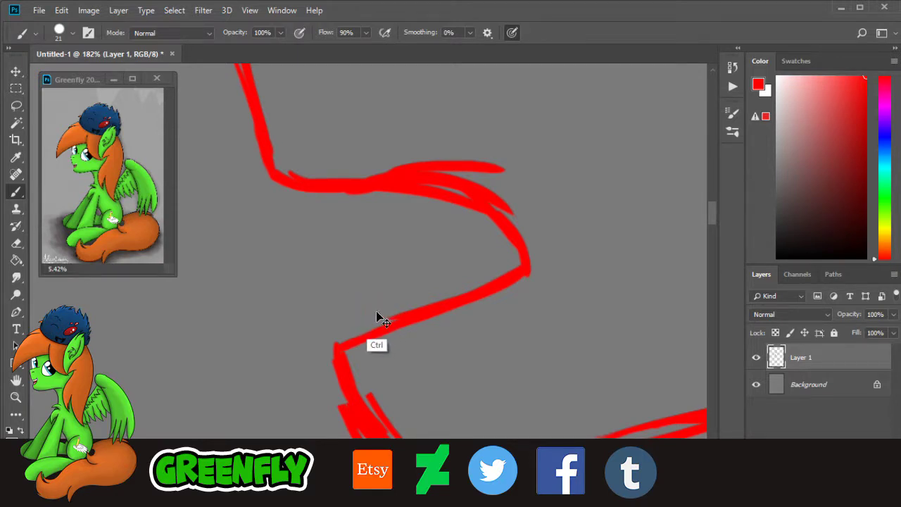
left_click_drag(303, 190, 344, 281)
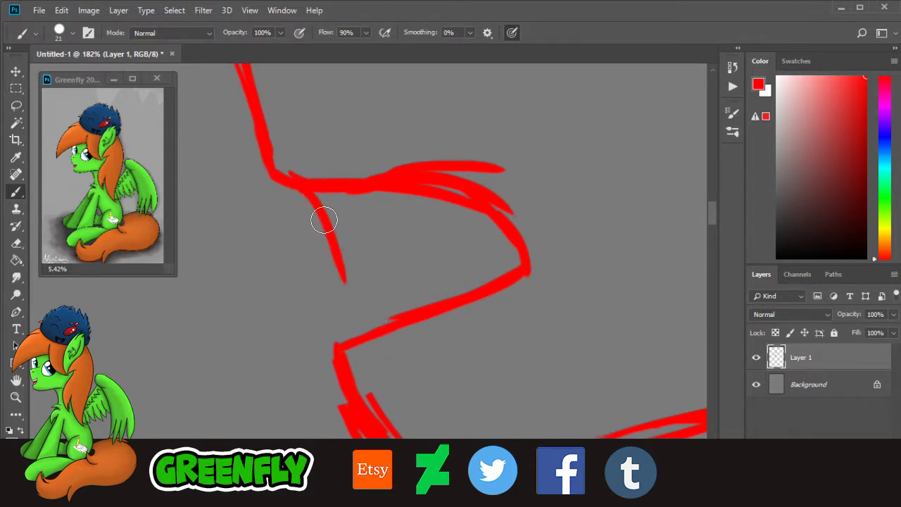
left_click_drag(325, 221, 359, 322)
left_click_drag(350, 289, 363, 343)
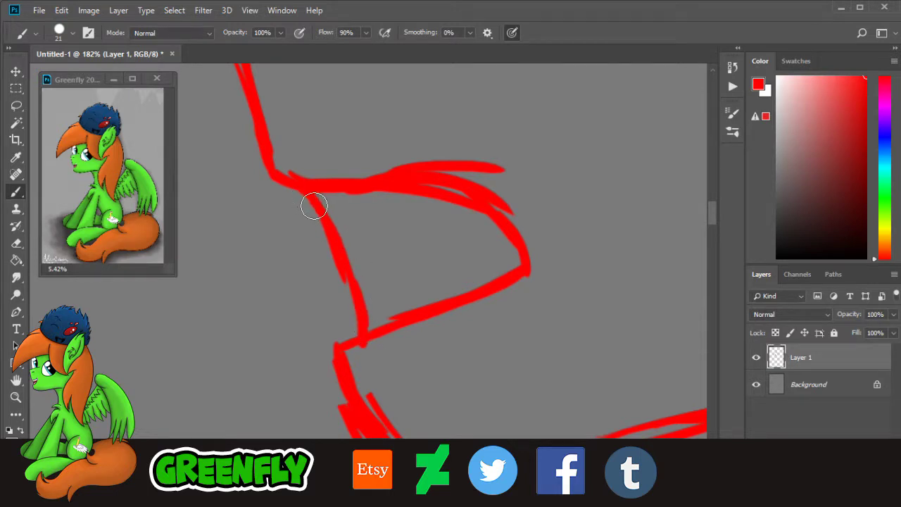
Step: Paint the upper teeth along the upper lip and a diagonal tongue line from the mouth corner to the lower lip
mouse_move(291, 186)
left_mouse_down()
mouse_move(311, 240)
mouse_move(457, 203)
mouse_move(421, 282)
left_mouse_up()
left_click_drag(477, 207, 385, 314)
mouse_move(421, 266)
left_mouse_down()
mouse_move(373, 318)
mouse_move(375, 299)
left_mouse_up()
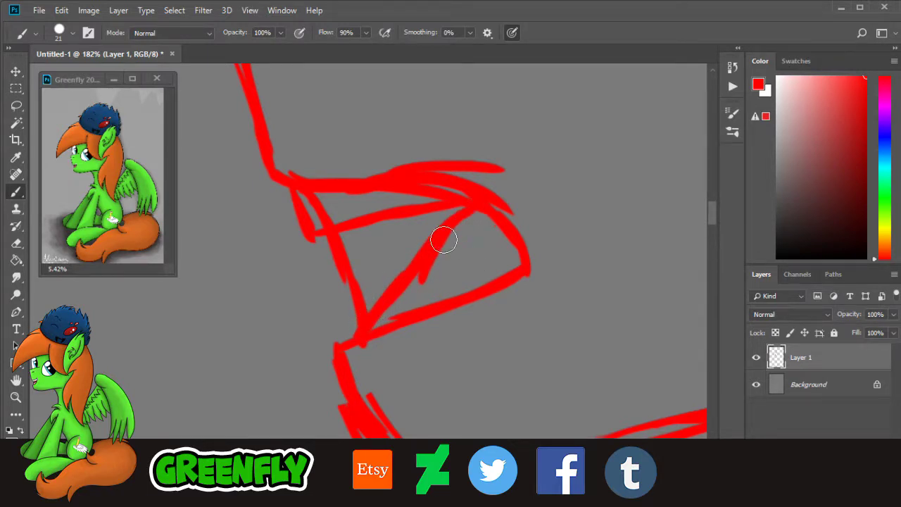
mouse_move(443, 237)
left_mouse_down()
mouse_move(450, 247)
mouse_move(443, 247)
left_mouse_up()
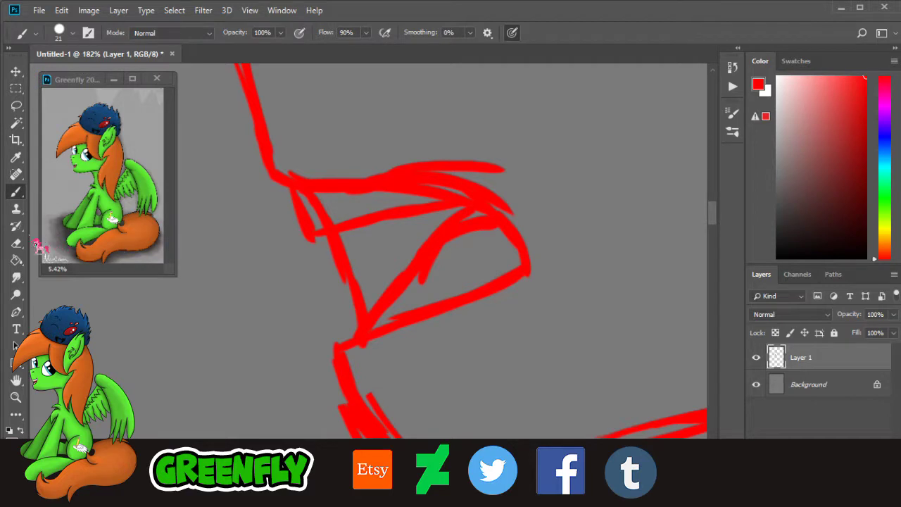
Step: Erase the line crossing the teeth and the stray stroke above the upper lip with a 25 px hard round eraser
key("e")
left_click(70, 33)
left_click_drag(97, 74, 92, 75)
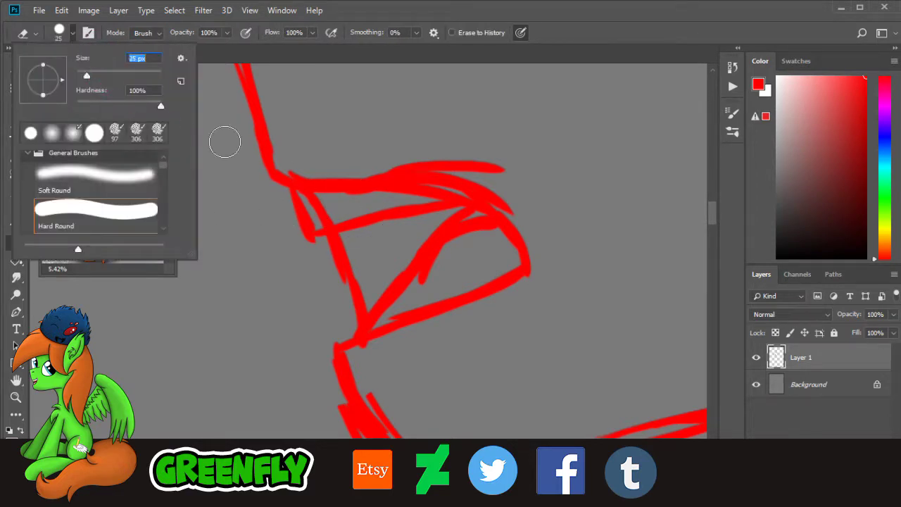
left_click(345, 204)
mouse_move(330, 215)
left_mouse_down()
mouse_move(316, 200)
mouse_move(356, 203)
left_mouse_up()
mouse_move(513, 165)
left_mouse_down()
mouse_move(404, 161)
mouse_move(494, 185)
left_mouse_up()
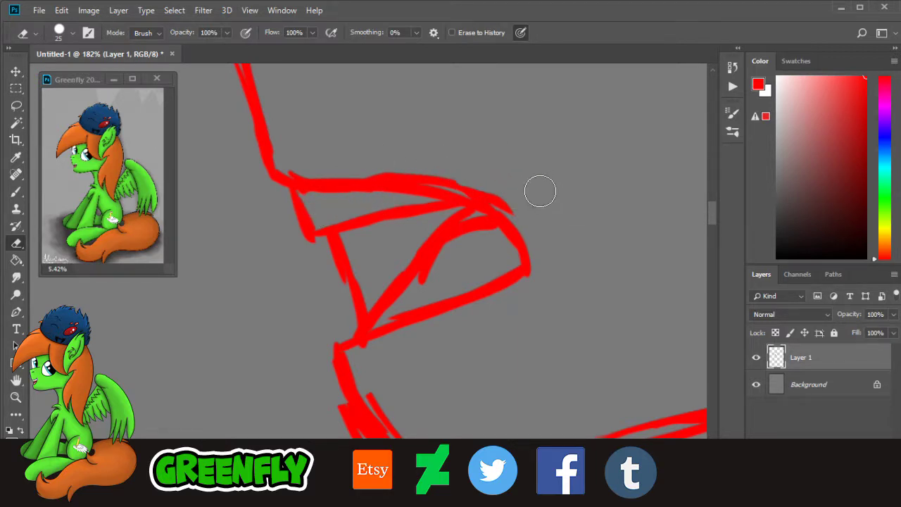
Step: Clean up the gap between the teeth and tongue near the mouth corner and thicken the tongue line in red
mouse_move(472, 268)
left_mouse_down()
mouse_move(425, 248)
mouse_move(431, 229)
mouse_move(466, 209)
mouse_move(409, 239)
mouse_move(388, 310)
left_mouse_up()
key("b")
key("ctrl+z")
left_click_drag(470, 219, 426, 259)
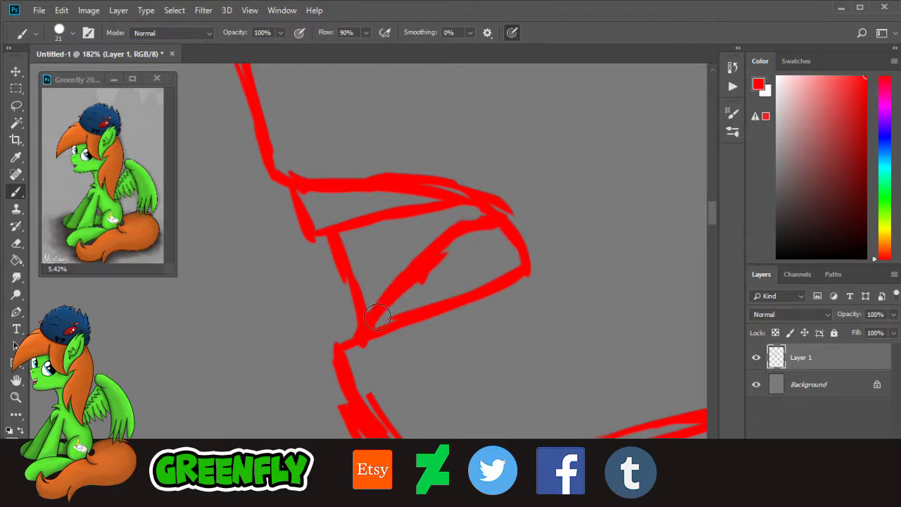
Step: Paint a short red nostril line on the muzzle, between the nose bridge and the upper lip
left_click(15, 396)
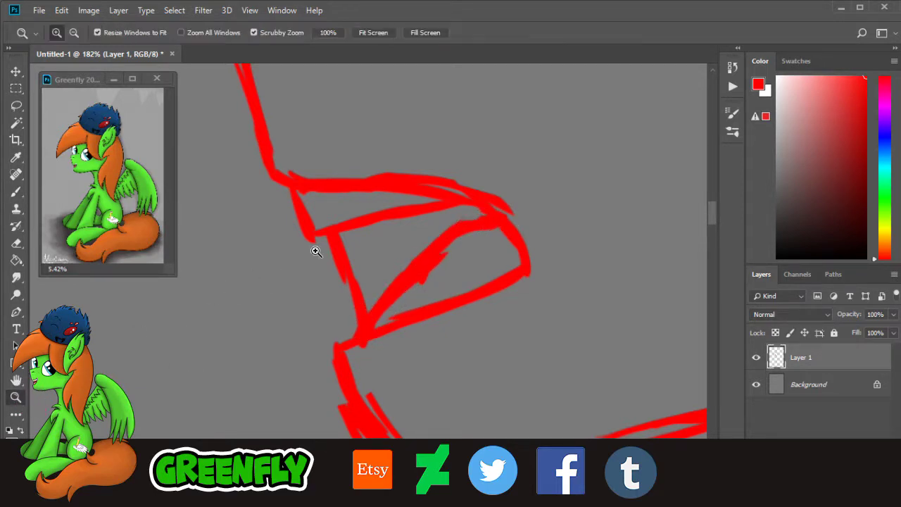
scroll(563, 179, "down", 5)
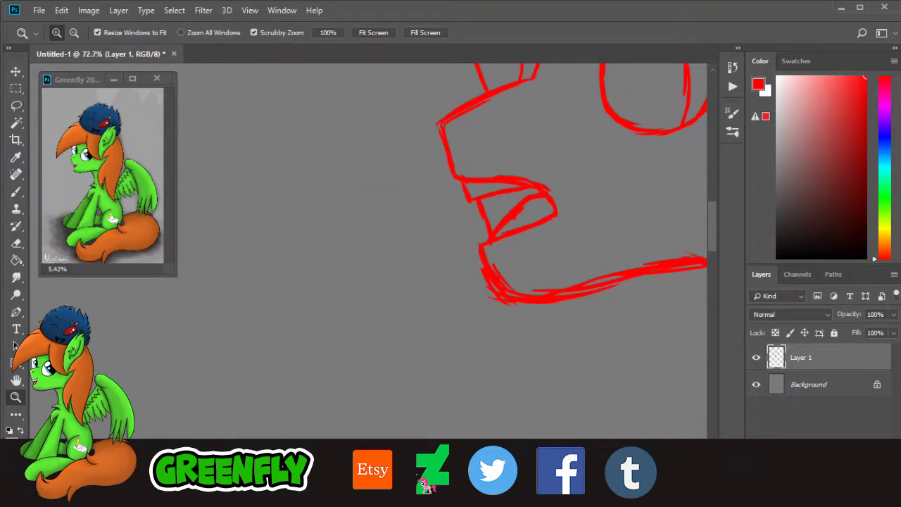
scroll(682, 242, "right", 3)
scroll(648, 227, "up", 3)
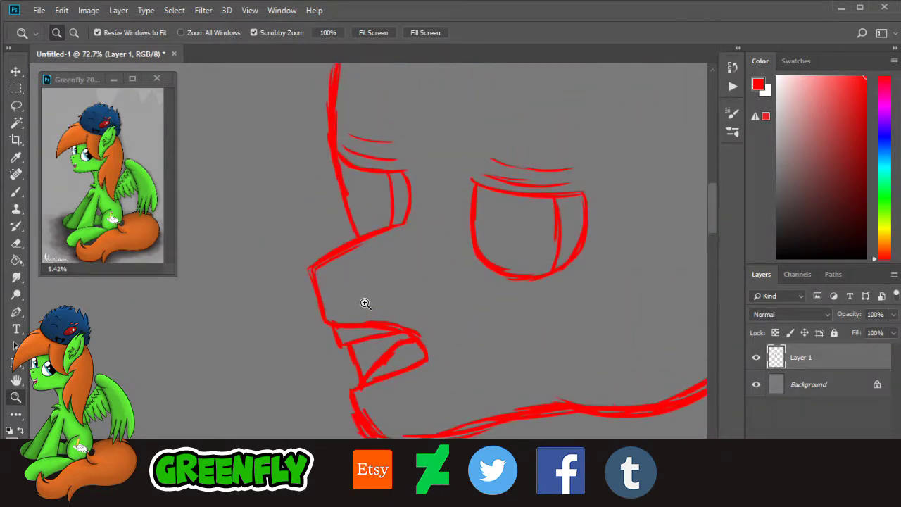
scroll(365, 303, "up", 4)
scroll(397, 279, "up", 2)
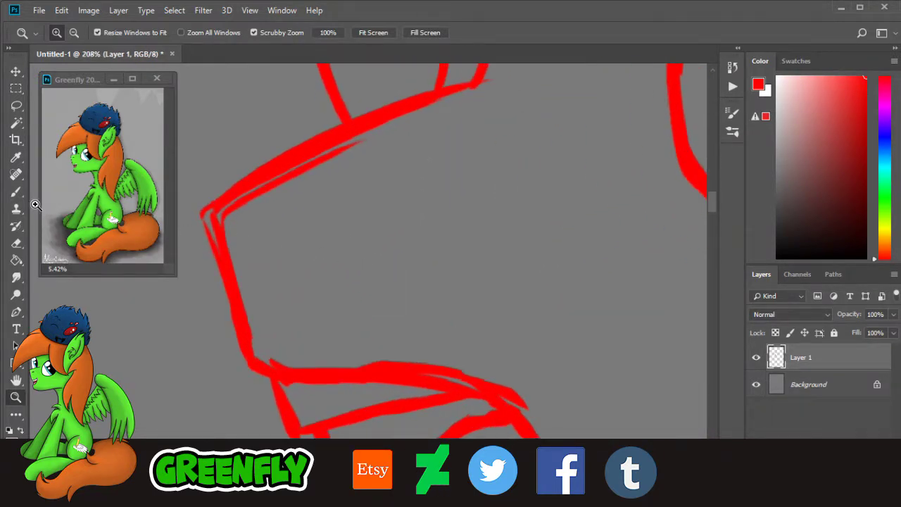
left_click(16, 192)
left_click_drag(287, 256, 313, 255)
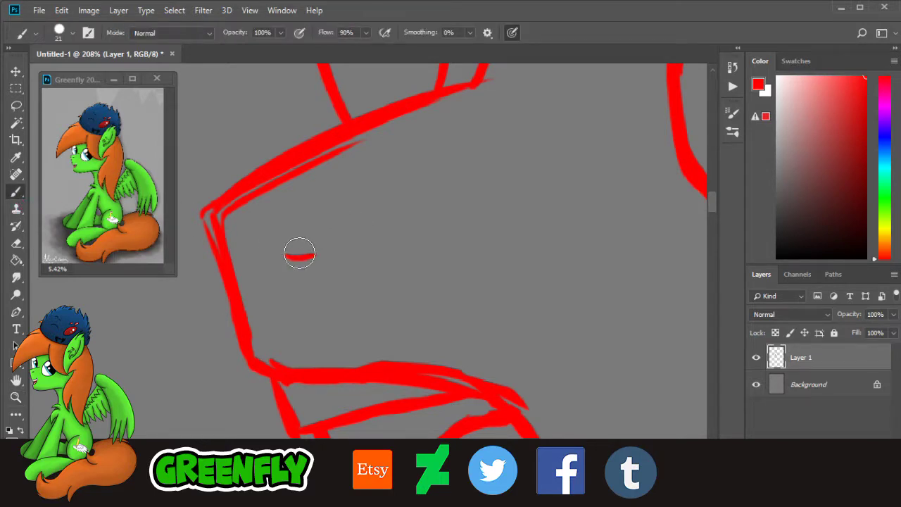
Step: Paint an arched red eyebrow above the eyelid lines of the larger near eye, redoing the first stroke
left_click(15, 397)
scroll(406, 252, "down", 2)
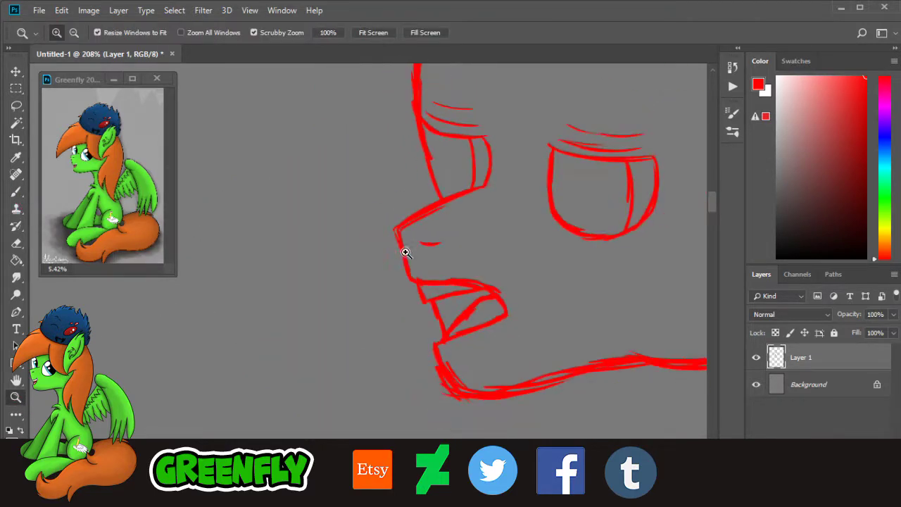
left_click_drag(435, 477, 457, 477)
left_click_drag(712, 237, 712, 220)
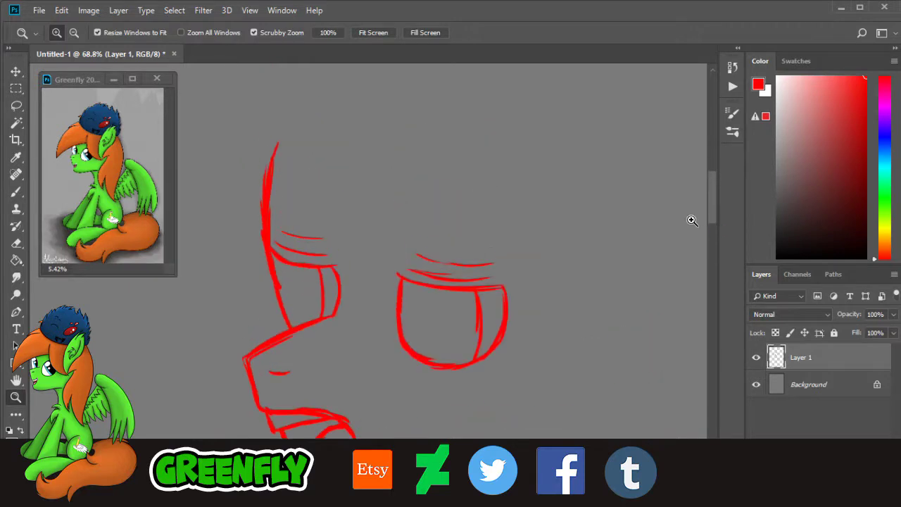
scroll(501, 254, "up", 3)
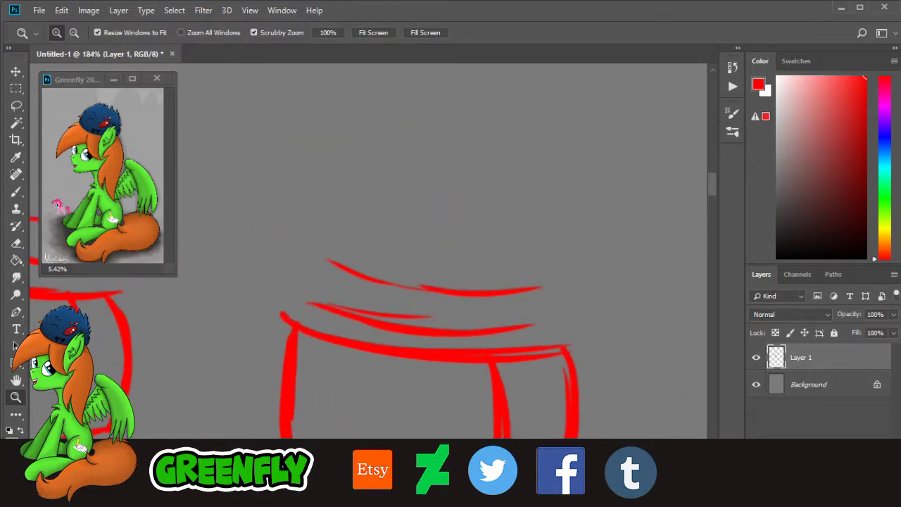
key("b")
mouse_move(269, 259)
left_mouse_down()
mouse_move(378, 229)
mouse_move(499, 216)
left_mouse_up()
key("ctrl+z")
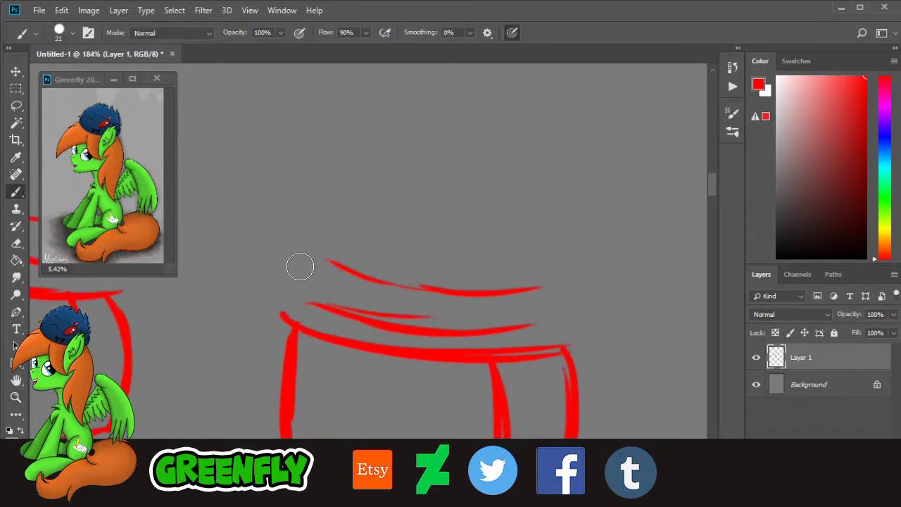
left_click_drag(279, 271, 593, 211)
Step: Paint the far eyebrow as a red curve sloping from the forehead line down over the smaller eye
key("z")
scroll(456, 283, "down", 5)
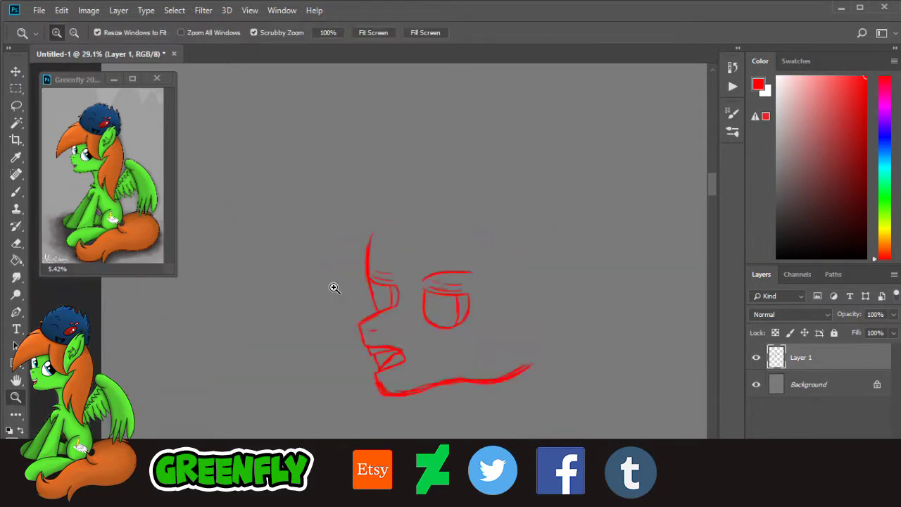
scroll(423, 272, "up", 4)
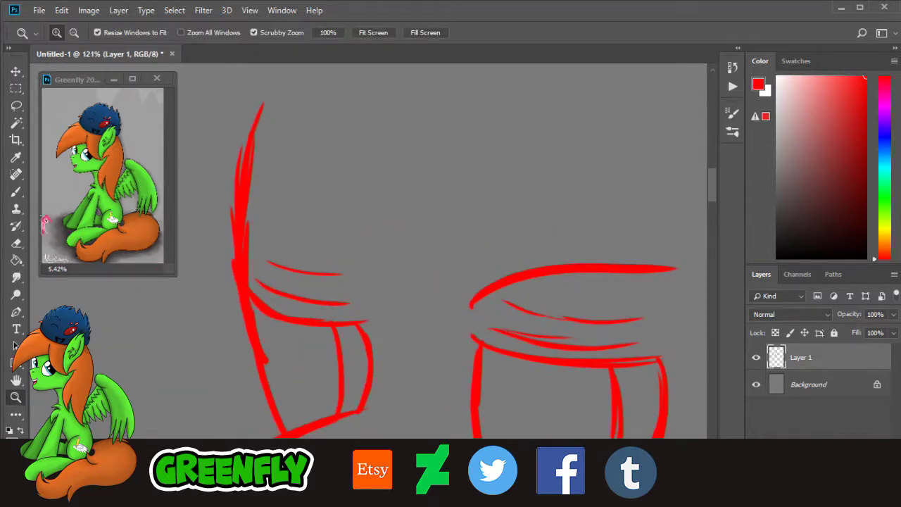
left_click(16, 191)
left_click_drag(248, 218, 370, 282)
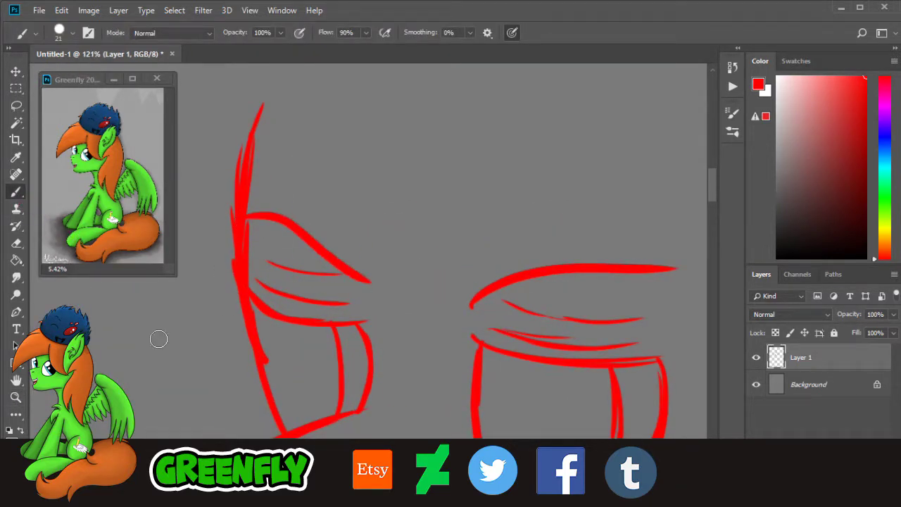
Step: Try to paint a long curved red line from above the near eyebrow, past the eye's outer edge, toward the cheek
left_click(15, 397)
left_click_drag(415, 263, 337, 263)
left_click_drag(713, 210, 712, 230)
left_click_drag(441, 470, 454, 470)
scroll(689, 244, "up", 2)
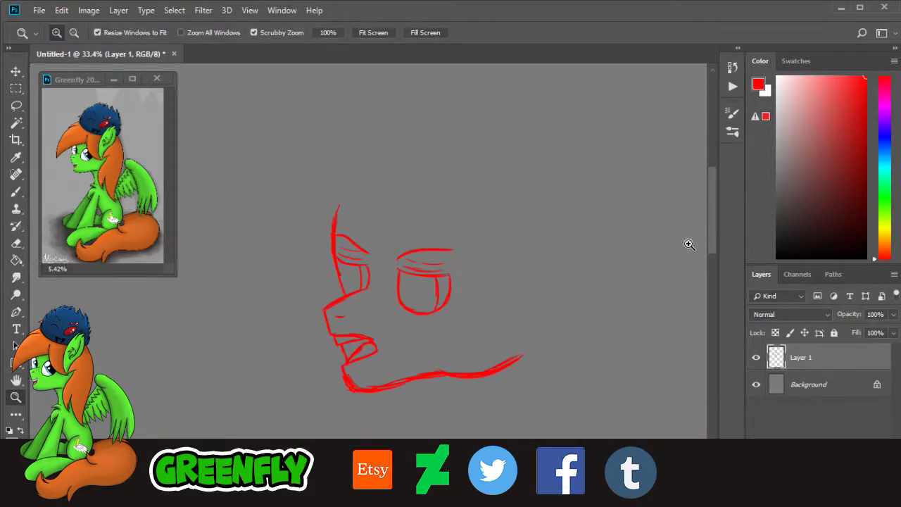
scroll(351, 218, "up", 5)
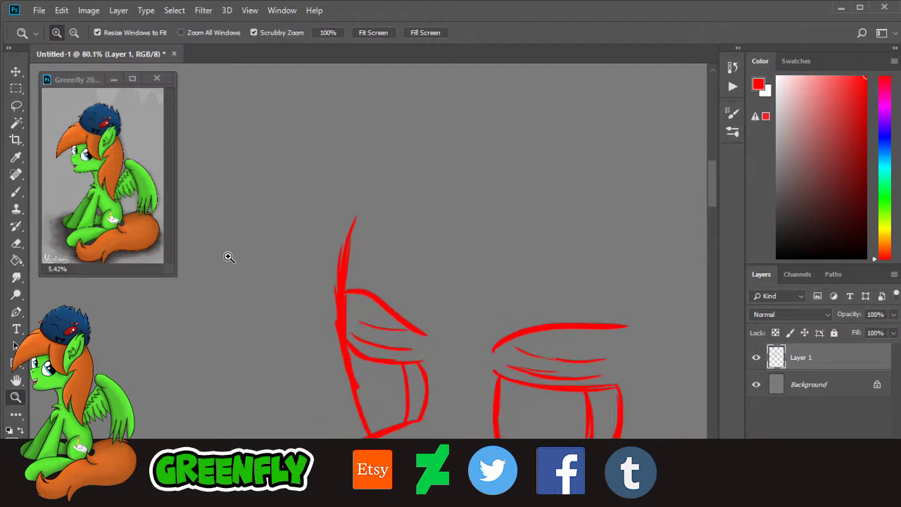
scroll(486, 236, "down", 5)
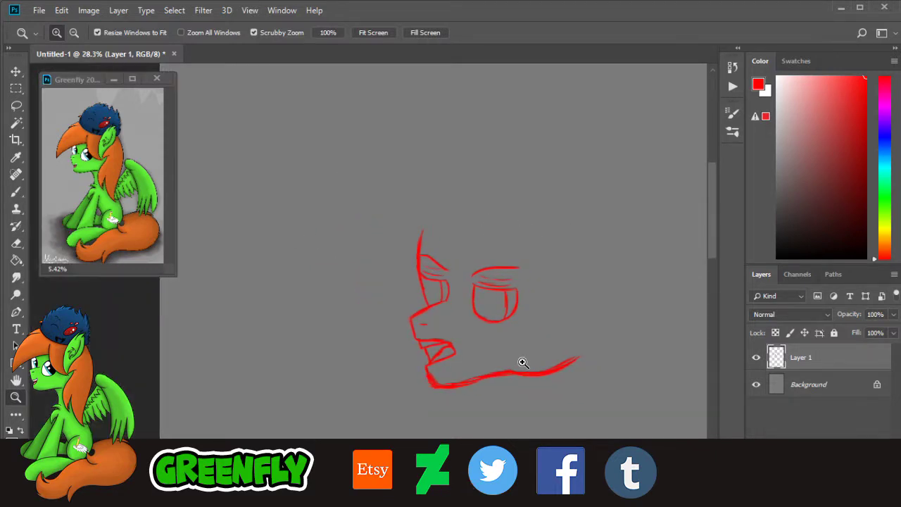
scroll(484, 264, "up", 2)
left_click(16, 193)
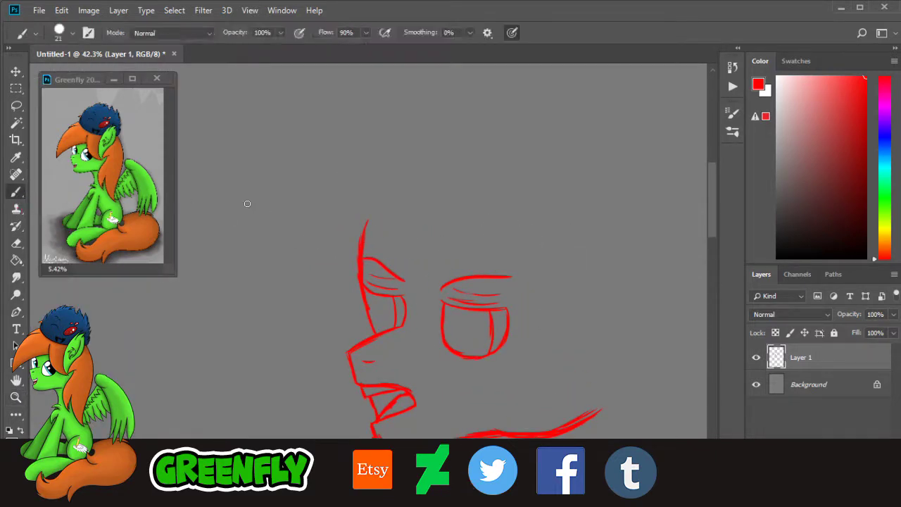
left_click_drag(497, 207, 523, 330)
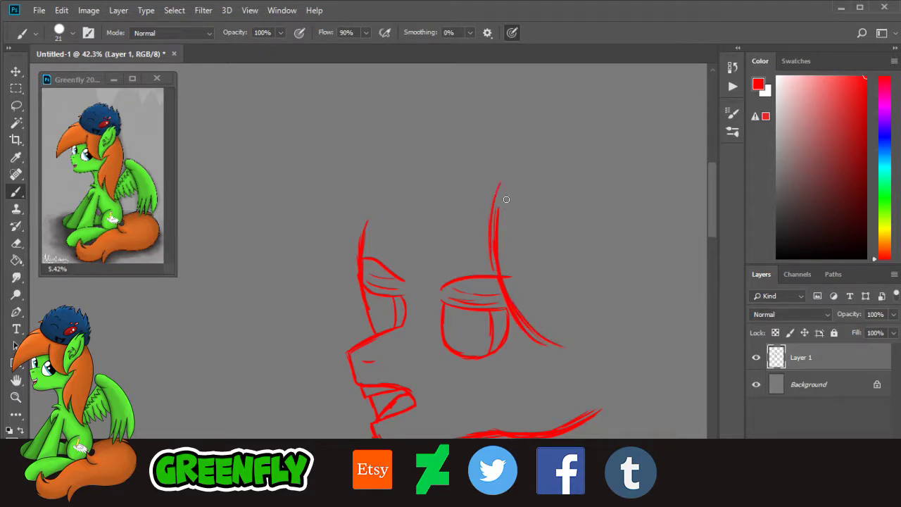
left_click_drag(535, 412, 458, 412)
left_click(16, 397)
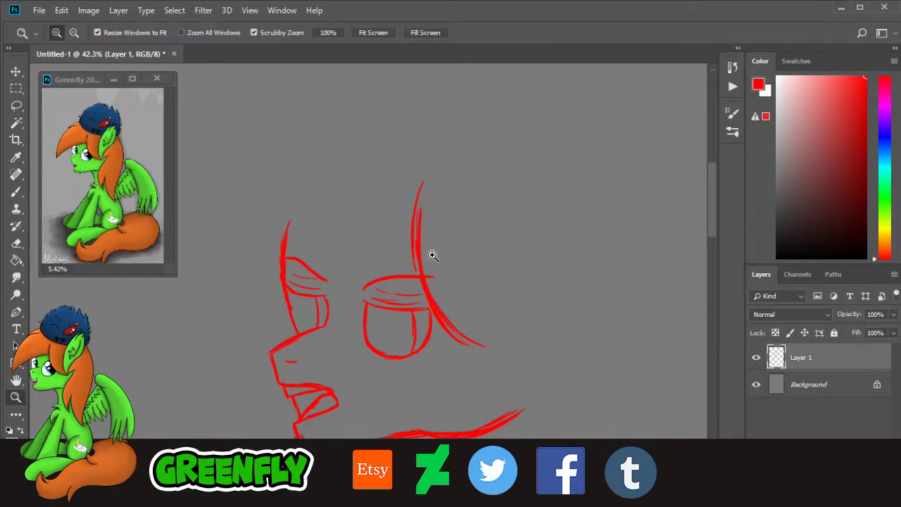
Step: Undo the long curved strokes beside the near eye while keeping both eyebrows
left_click_drag(567, 220, 589, 227)
key("ctrl+alt+z")
key("ctrl+alt+z")
key("ctrl+alt+z")
key("ctrl+alt+z")
key("ctrl+alt+z")
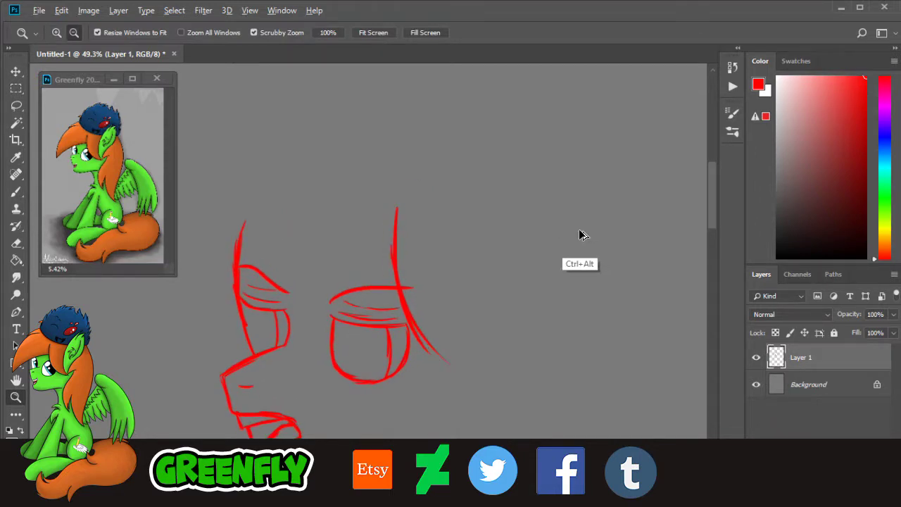
scroll(703, 211, "down", 2)
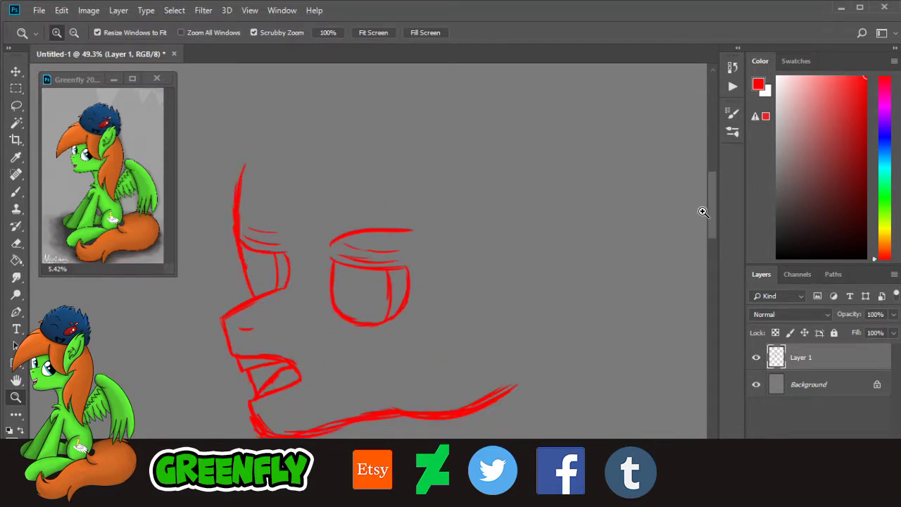
left_click(61, 10)
left_click(106, 29)
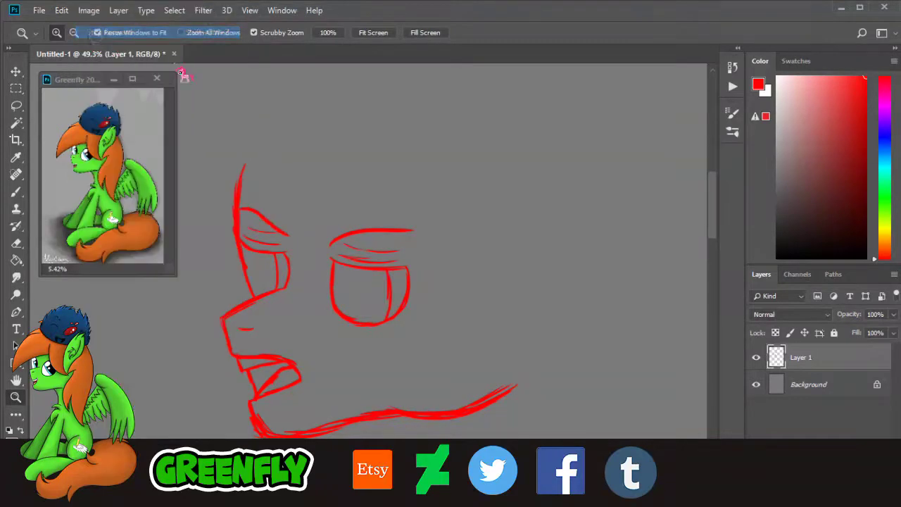
Step: Paint the ear's front edge as a thick red curve rising behind the near eyebrow, with a short notch stroke at its tip
left_click(543, 221)
left_click(15, 191)
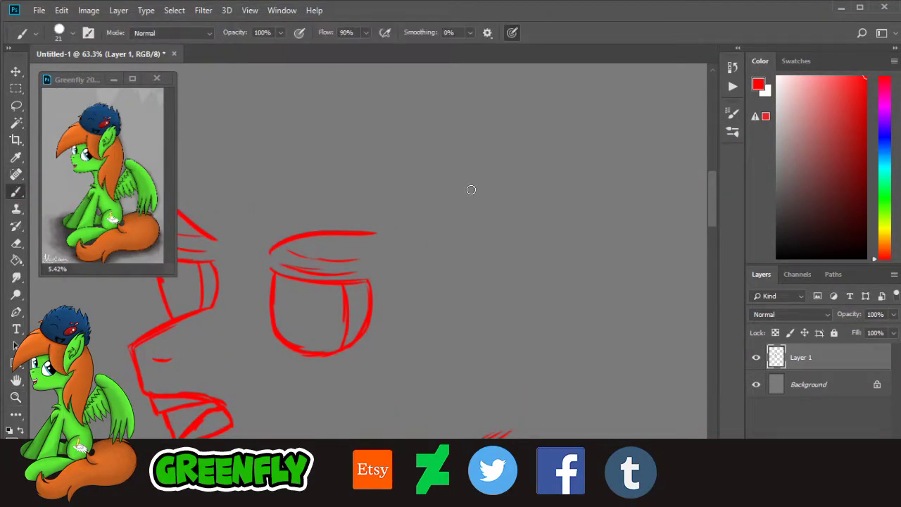
left_click_drag(465, 211, 493, 141)
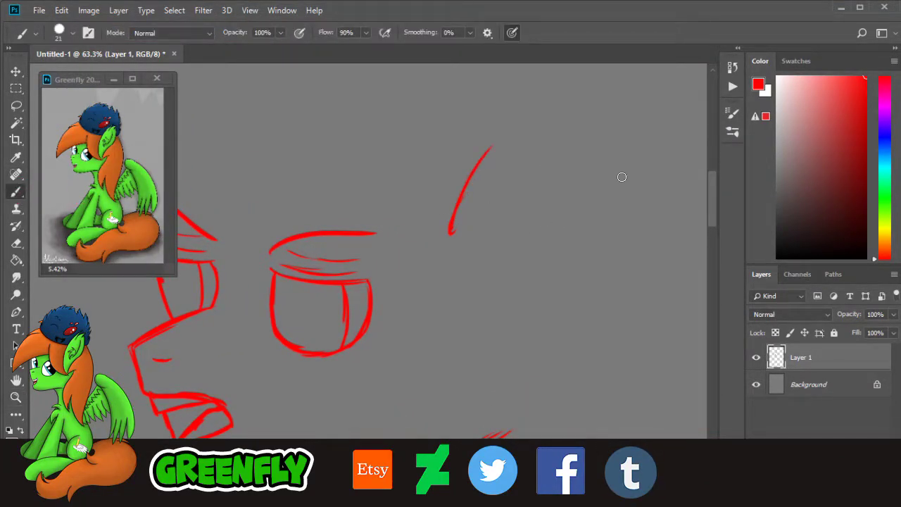
scroll(680, 234, "up", 2)
scroll(439, 314, "right", 2)
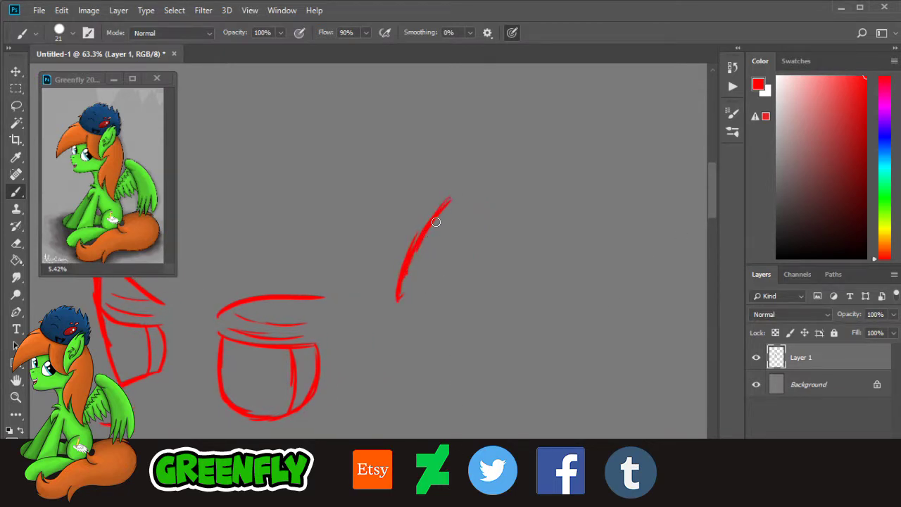
left_click_drag(492, 146, 410, 268)
mouse_move(428, 227)
left_mouse_down()
mouse_move(496, 151)
mouse_move(482, 204)
left_mouse_up()
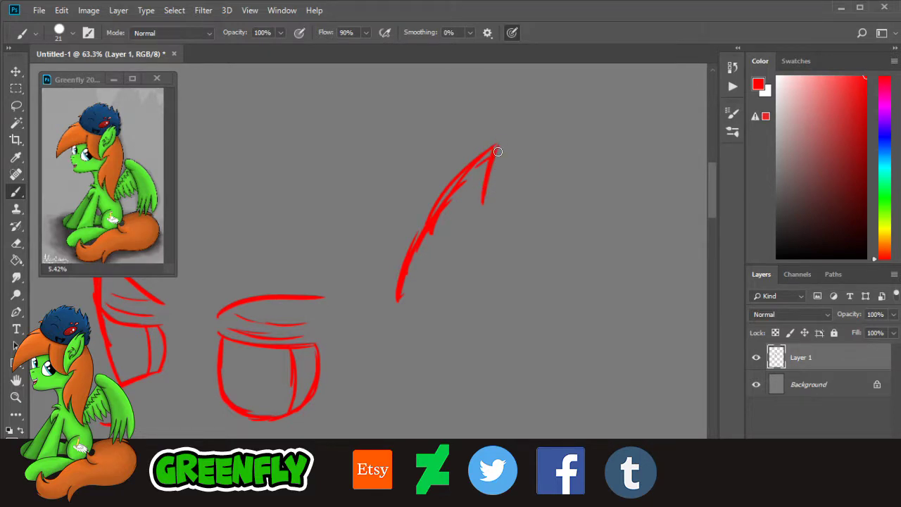
Step: Extend the ear outline with jagged red fur tufts running backward from the notch at its tip
scroll(720, 225, "down", 2)
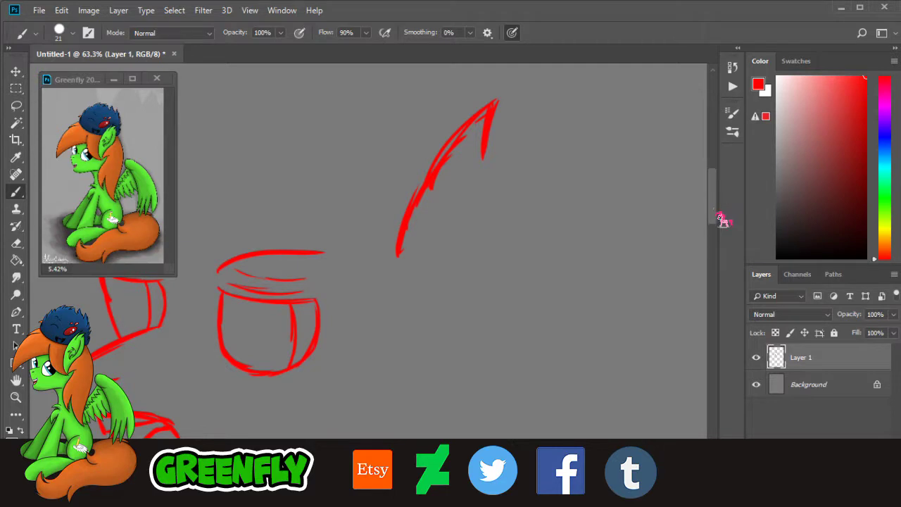
scroll(721, 211, "up", 2)
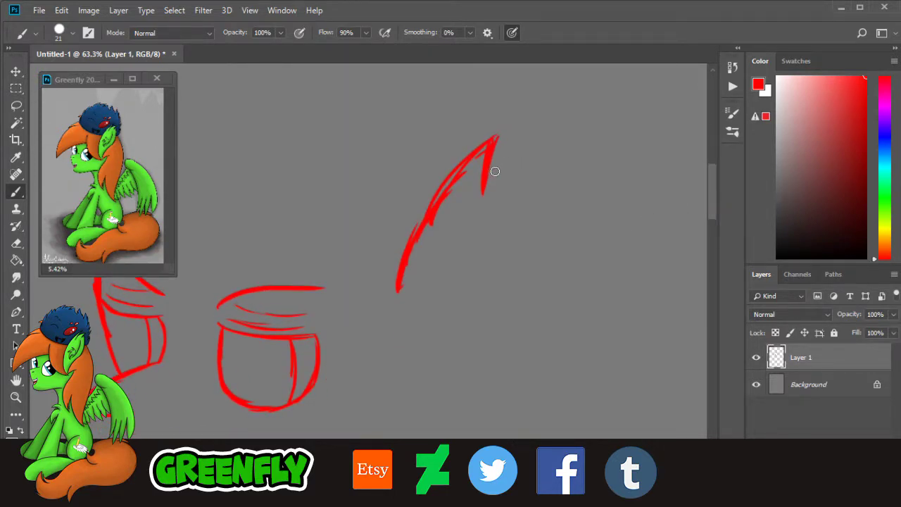
mouse_move(483, 192)
left_mouse_down()
mouse_move(532, 127)
mouse_move(525, 125)
mouse_move(515, 154)
mouse_move(575, 123)
mouse_move(511, 161)
mouse_move(516, 142)
mouse_move(550, 146)
mouse_move(582, 125)
mouse_move(532, 171)
mouse_move(564, 133)
mouse_move(544, 184)
mouse_move(533, 178)
mouse_move(560, 164)
mouse_move(535, 185)
mouse_move(582, 150)
left_mouse_up()
Step: Paint the ear's back edge as a thick red curve from the last tuft down toward the head
scroll(705, 206, "down", 3)
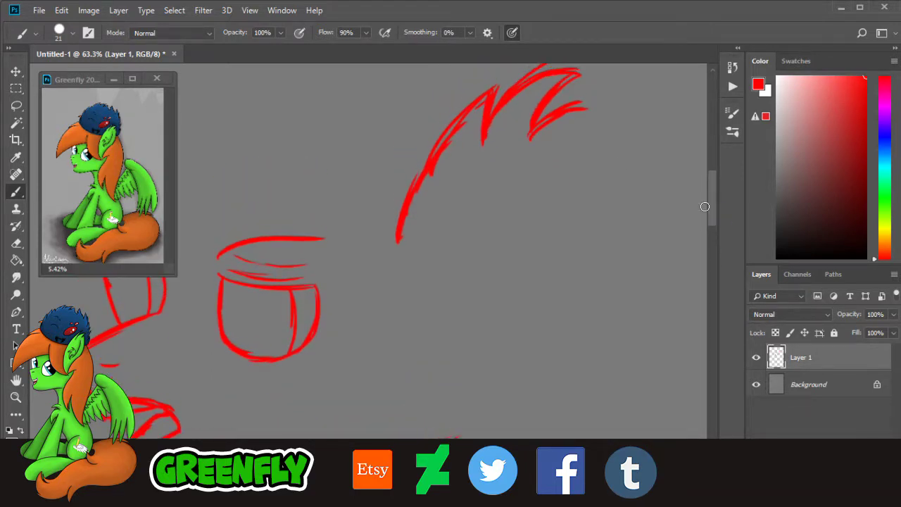
left_click_drag(584, 106, 569, 207)
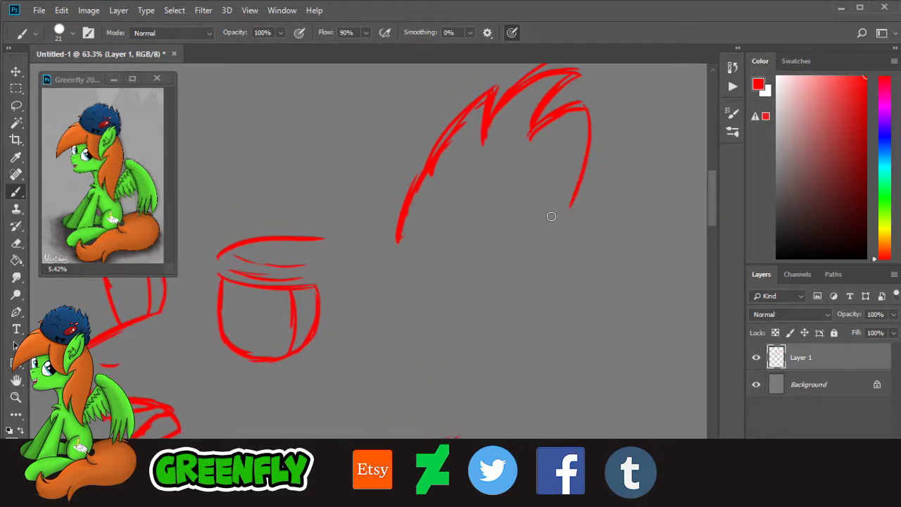
mouse_move(585, 110)
left_mouse_down()
mouse_move(540, 236)
mouse_move(574, 163)
mouse_move(555, 210)
left_mouse_up()
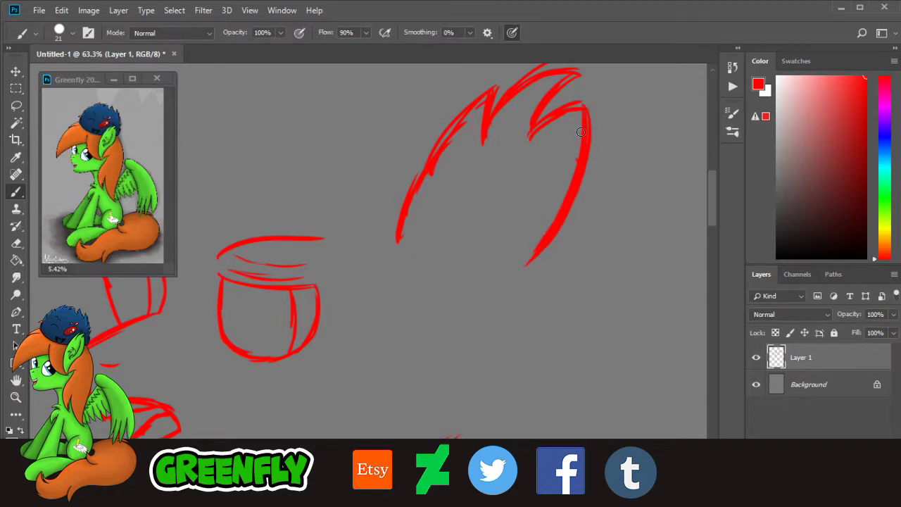
left_click_drag(525, 276, 561, 183)
Step: Erase the entire ear outline, enlarging the hard round eraser to 102 px
left_click(17, 398)
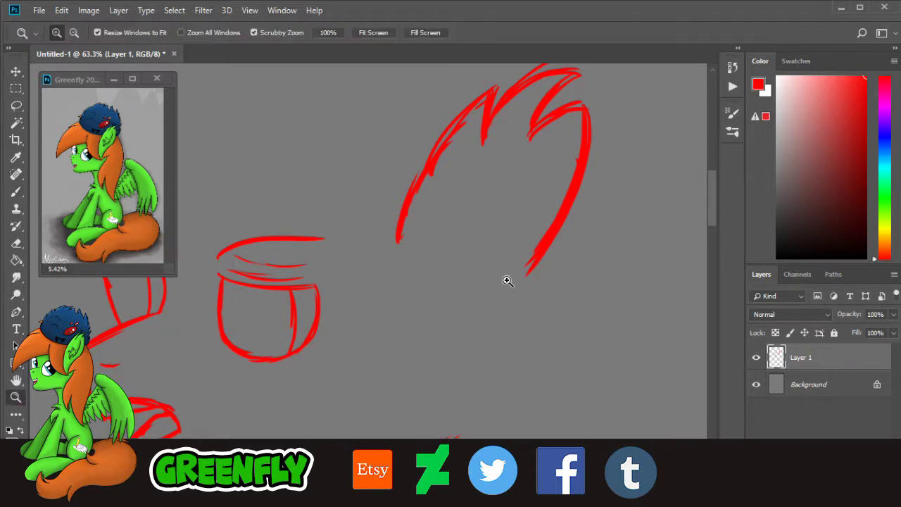
left_click_drag(507, 279, 442, 285)
scroll(540, 240, "up", 3)
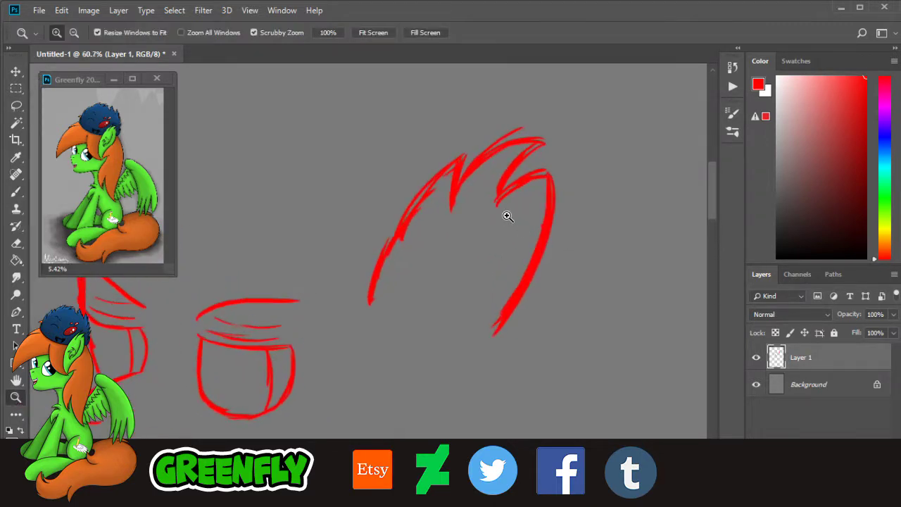
key("e")
left_click_drag(377, 266, 391, 243)
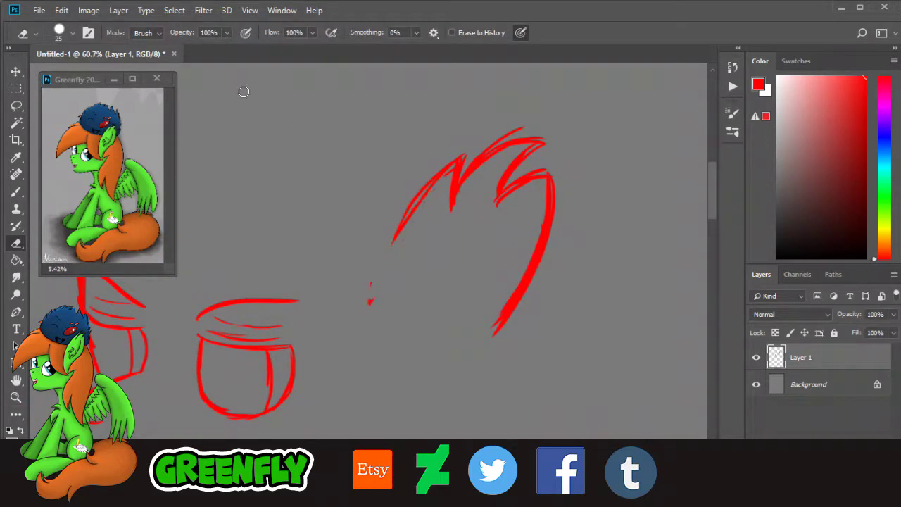
left_click(70, 32)
left_click_drag(132, 84, 144, 84)
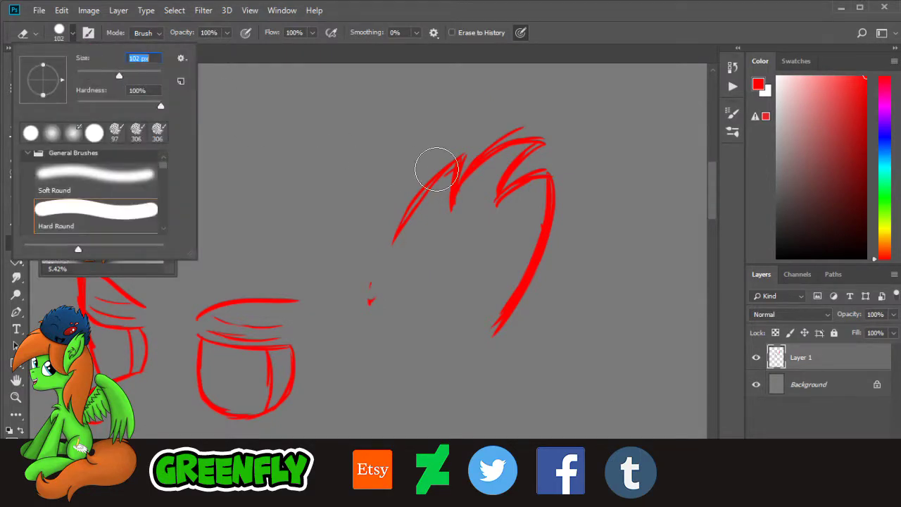
mouse_move(432, 161)
left_mouse_down()
mouse_move(457, 169)
mouse_move(490, 141)
mouse_move(454, 316)
mouse_move(533, 275)
left_mouse_up()
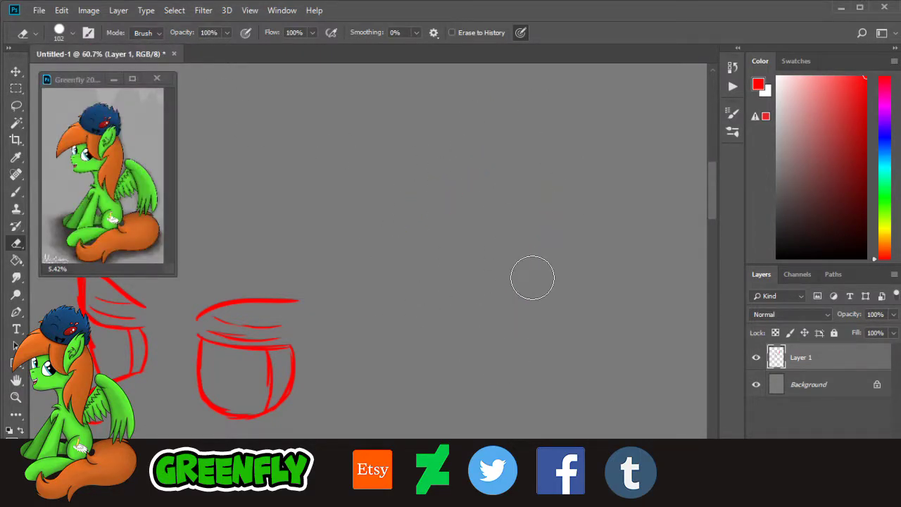
Step: Paint the forehead and crown as thick red curves sweeping up from the far eyebrow over the top of the head
left_click(17, 158)
left_click(17, 192)
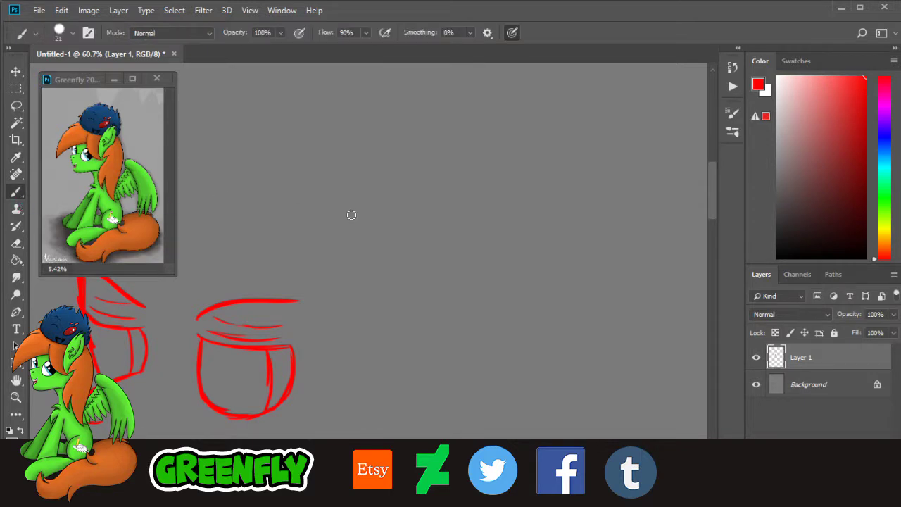
left_click(18, 399)
left_click_drag(428, 309, 400, 368)
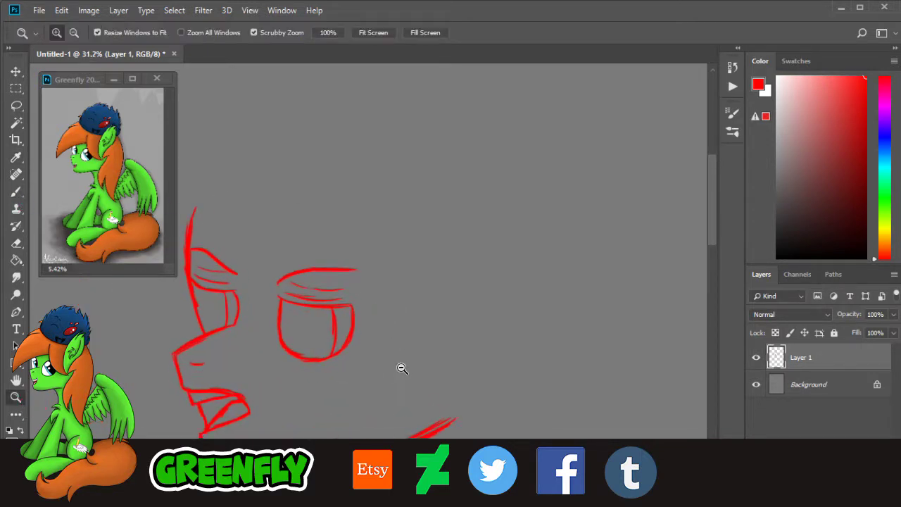
scroll(246, 281, "left", 2)
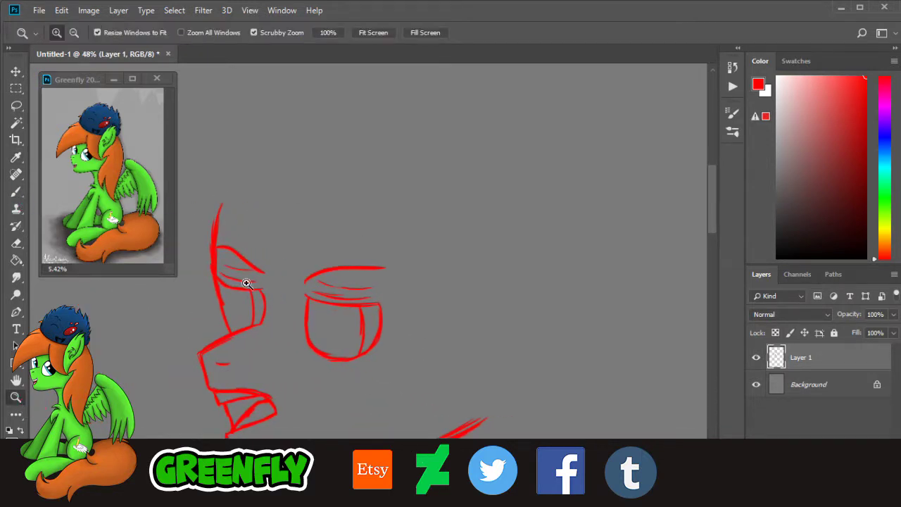
left_click(17, 191)
mouse_move(220, 242)
left_mouse_down()
mouse_move(316, 131)
mouse_move(512, 191)
left_mouse_up()
left_click_drag(236, 197, 562, 301)
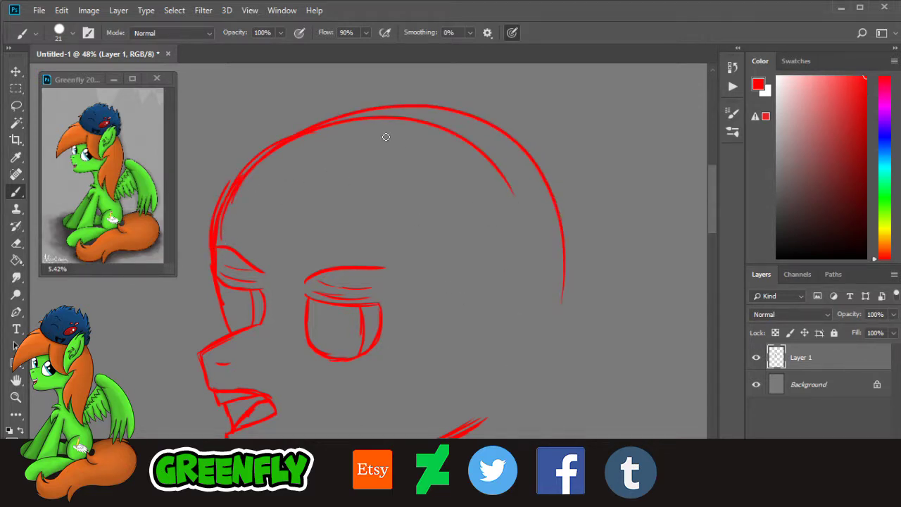
Step: Paint the back of the skull with overlapping red curves from the crown down toward the jaw
left_click_drag(389, 123, 498, 383)
left_click_drag(363, 125, 492, 403)
mouse_move(528, 216)
left_mouse_down()
mouse_move(499, 389)
mouse_move(570, 282)
mouse_move(537, 173)
mouse_move(477, 122)
mouse_move(348, 94)
mouse_move(224, 128)
left_mouse_up()
left_click(16, 243)
left_click(16, 192)
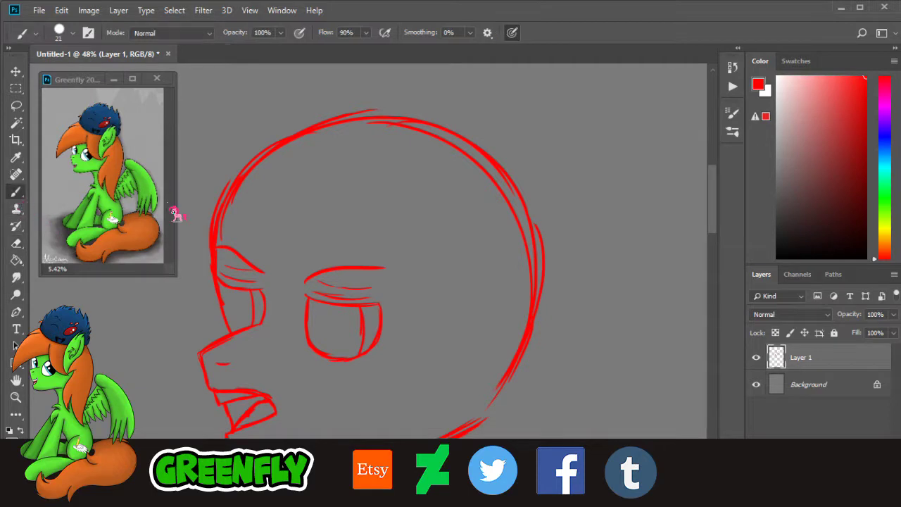
Step: Build up the ear's front edge with overlapping red strokes crossing the skull outline and rising outward from the head
left_click_drag(452, 249, 494, 195)
left_click_drag(461, 229, 511, 143)
left_click_drag(457, 251, 515, 121)
left_click_drag(557, 98, 467, 209)
left_click_drag(453, 249, 533, 132)
left_click_drag(468, 222, 544, 114)
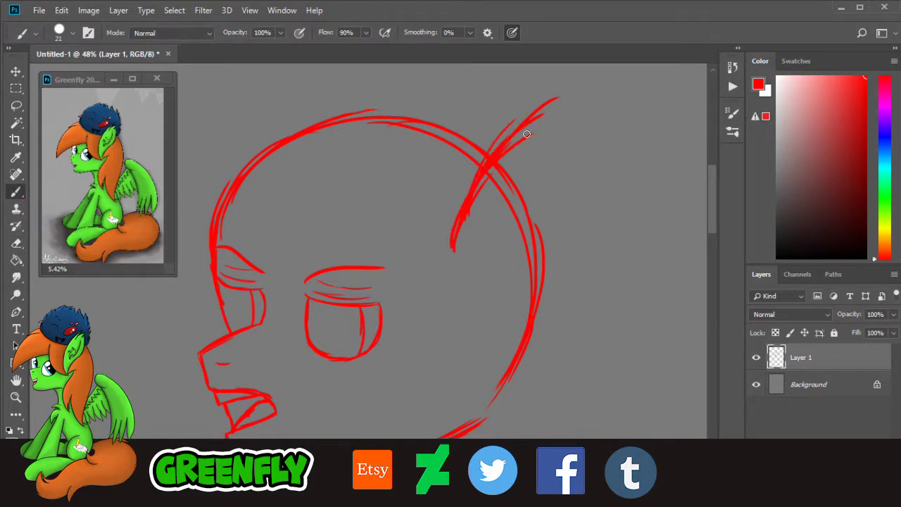
left_click_drag(493, 483, 504, 484)
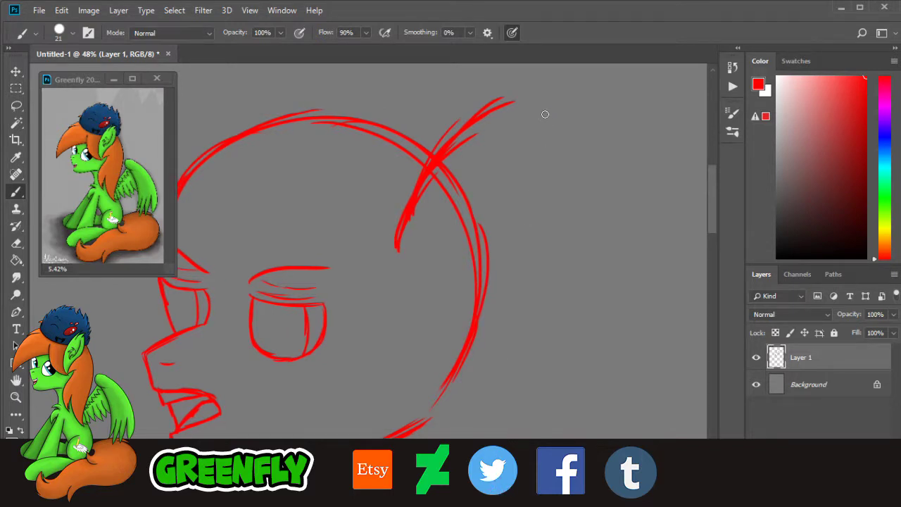
left_click_drag(551, 116, 494, 273)
key("ctrl+z")
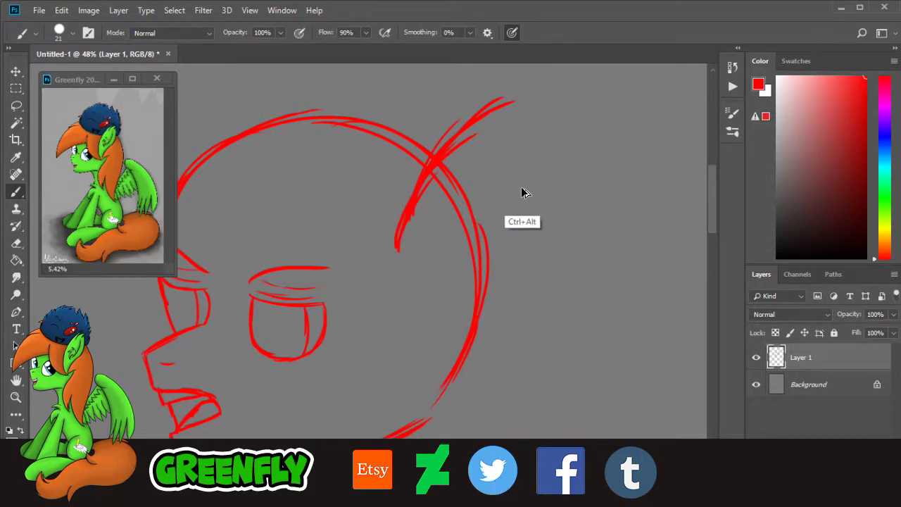
Step: Erase the lower end of the ear's front edge and extend its upper end in a red curve to the tip
left_click(16, 243)
mouse_move(396, 248)
left_mouse_down()
mouse_move(422, 230)
mouse_move(418, 254)
left_mouse_up()
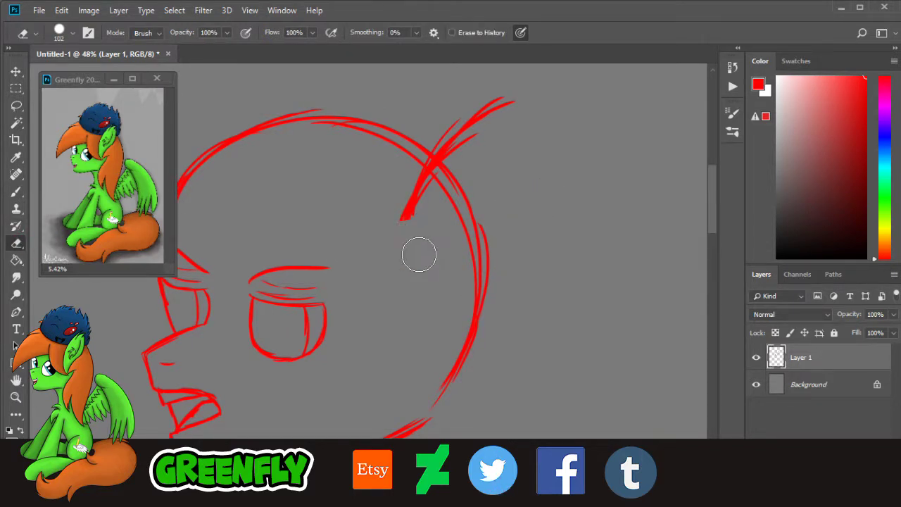
left_click(16, 192)
left_click_drag(486, 118, 568, 82)
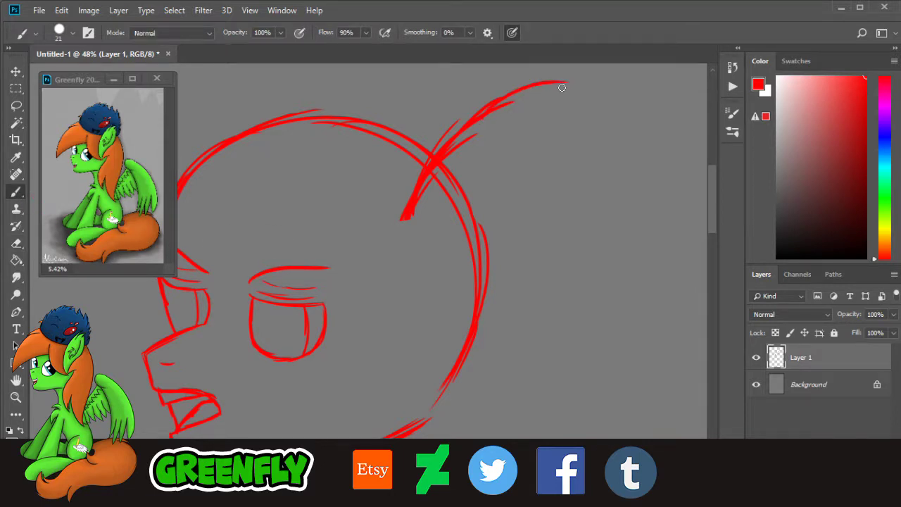
Step: Paint the ear's back edge as a red curve from the tip down to the skull, redoing the stroke until it fits
scroll(719, 191, "up", 2)
left_click_drag(568, 147, 443, 373)
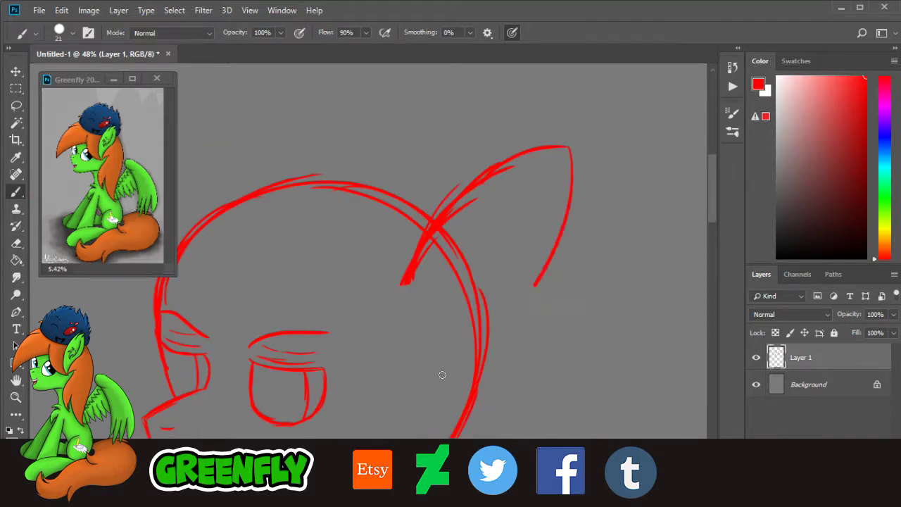
key("ctrl+z")
mouse_move(570, 150)
left_mouse_down()
mouse_move(566, 183)
mouse_move(453, 332)
left_mouse_up()
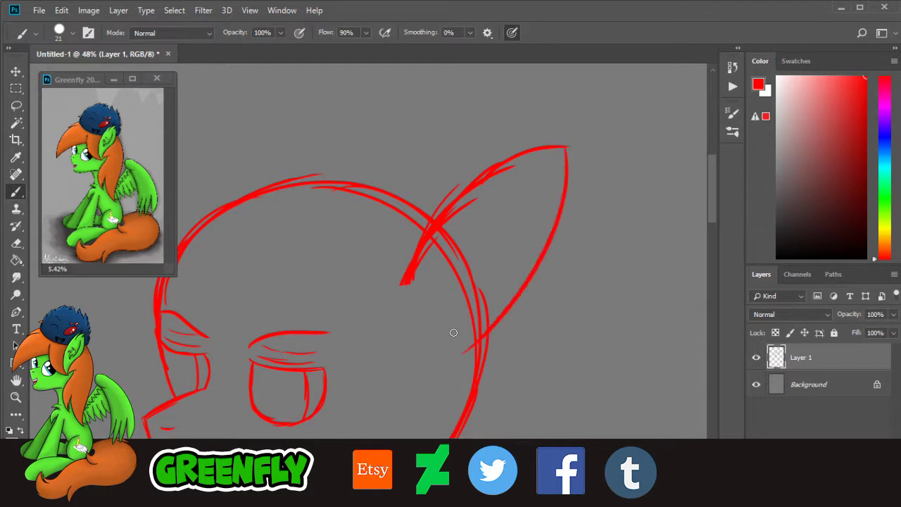
key("ctrl+z")
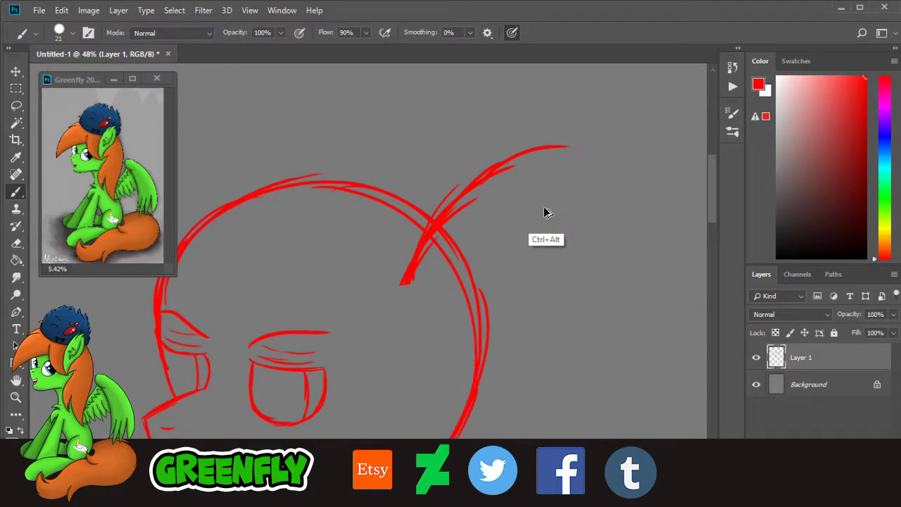
left_click_drag(565, 148, 498, 337)
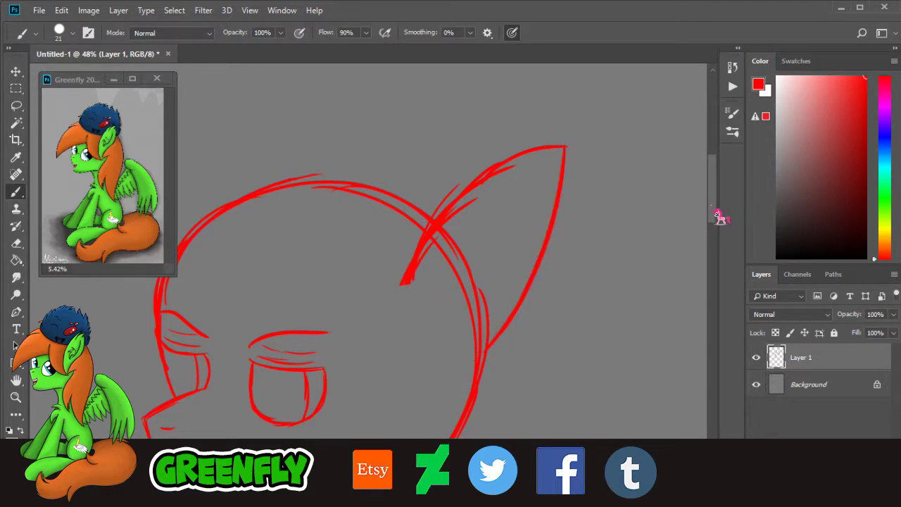
Step: Erase the part of the skull outline that runs through the inside of the ear
scroll(711, 216, "down", 3)
scroll(700, 209, "up", 2)
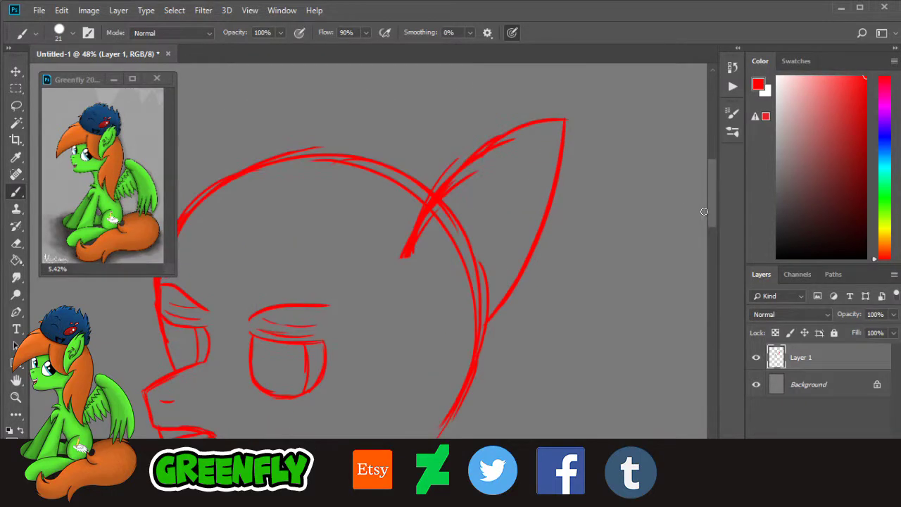
left_click(29, 398)
mouse_move(504, 185)
left_mouse_down()
mouse_move(517, 187)
mouse_move(510, 196)
left_mouse_up()
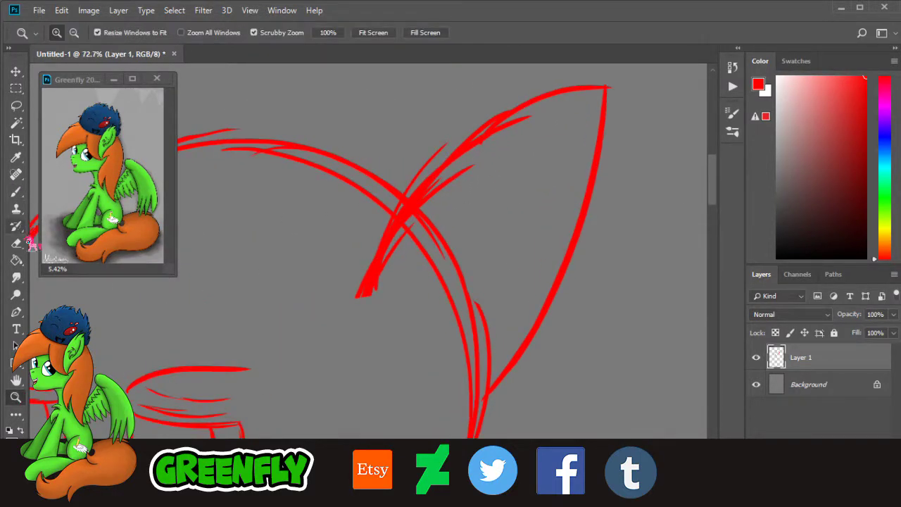
left_click(18, 243)
mouse_move(425, 233)
left_mouse_down()
mouse_move(455, 401)
mouse_move(484, 345)
mouse_move(426, 291)
mouse_move(439, 228)
left_mouse_up()
left_click(17, 192)
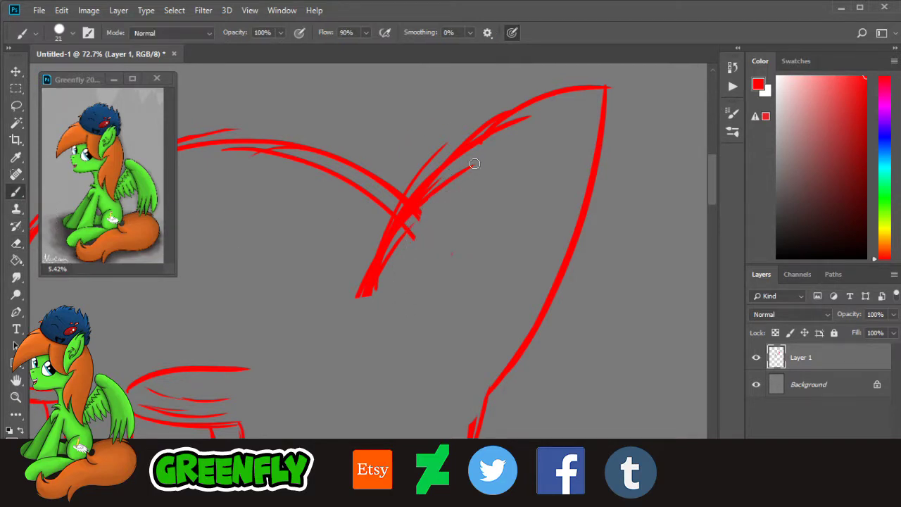
Step: Paint an inner ear line as a red curve parallel to the back edge, redoing the first attempt
left_click_drag(552, 174, 477, 327)
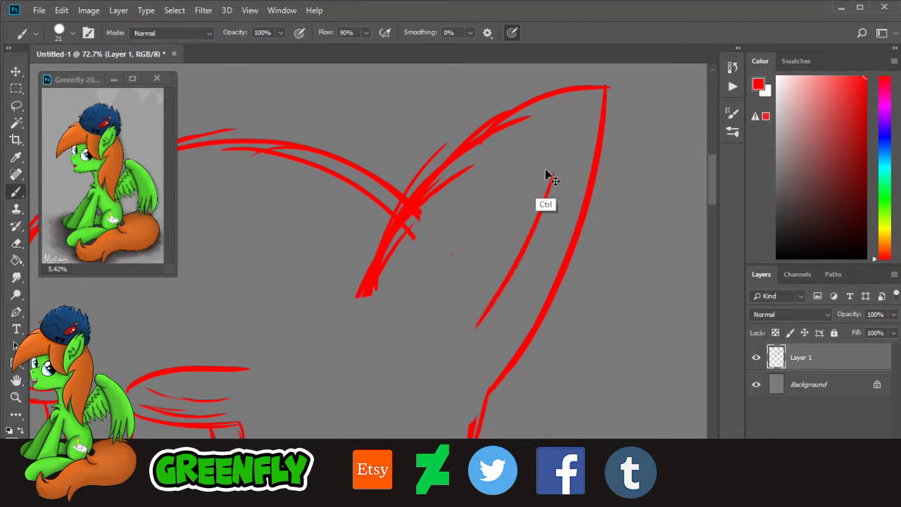
key("ctrl+z")
left_click_drag(548, 154, 478, 346)
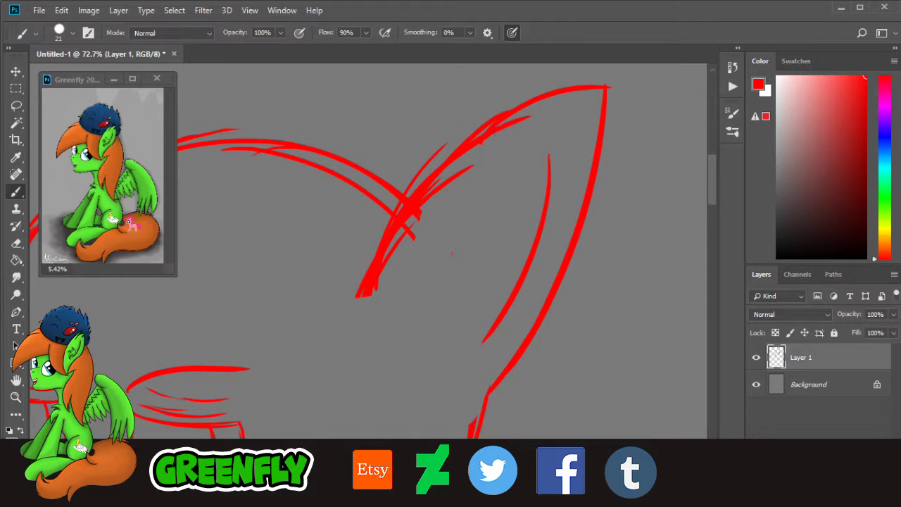
Step: Erase the pointed tip of the ear with the 102 px eraser
left_click(17, 243)
mouse_move(543, 89)
left_mouse_down()
mouse_move(573, 101)
mouse_move(589, 91)
left_mouse_up()
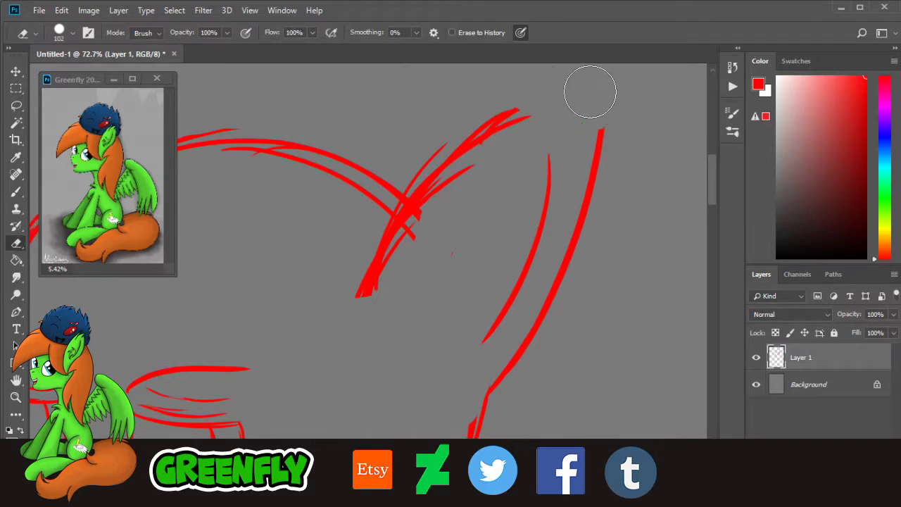
scroll(649, 175, "up", 5)
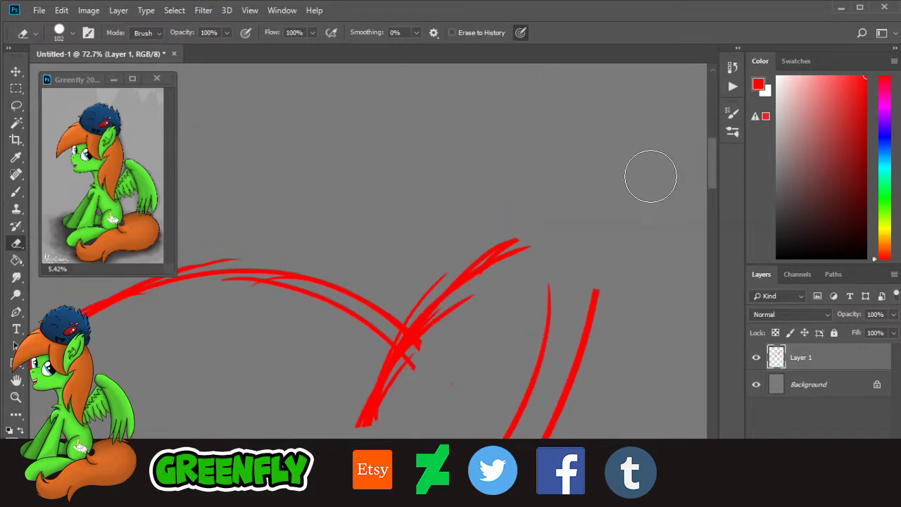
Step: Paint jagged red fur tufts at the ear's tip, joining the front edge to the back edge
left_click(16, 191)
left_click_drag(484, 262, 571, 183)
mouse_move(535, 217)
left_mouse_down()
mouse_move(581, 181)
mouse_move(546, 230)
left_mouse_up()
mouse_move(567, 198)
left_mouse_down()
mouse_move(546, 247)
mouse_move(596, 217)
mouse_move(617, 151)
mouse_move(595, 241)
left_mouse_up()
mouse_move(618, 175)
left_mouse_down()
mouse_move(595, 255)
mouse_move(573, 265)
left_mouse_up()
mouse_move(570, 267)
left_mouse_down()
mouse_move(647, 233)
mouse_move(608, 280)
left_mouse_up()
Step: Erase the stray red strokes along the outer edge of the chin
left_click_drag(712, 187, 712, 211)
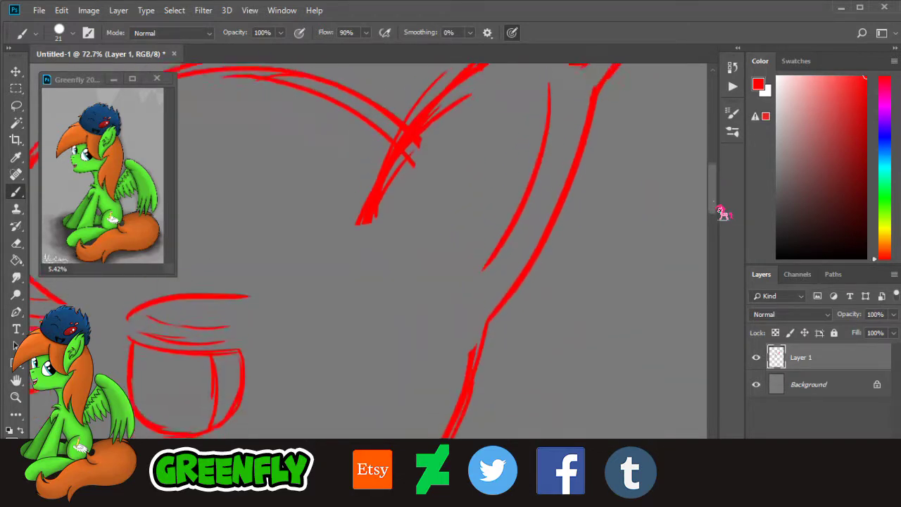
key("z")
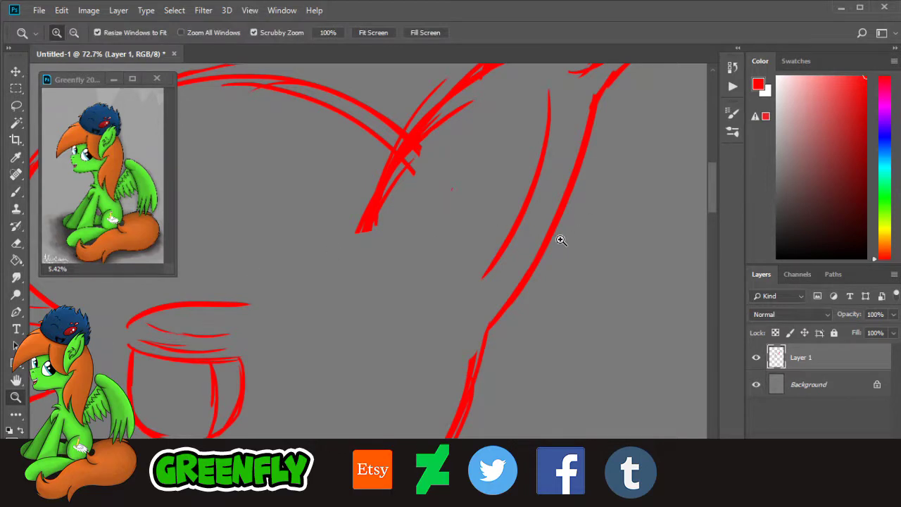
left_click_drag(565, 241, 492, 240)
left_click_drag(719, 247, 721, 259)
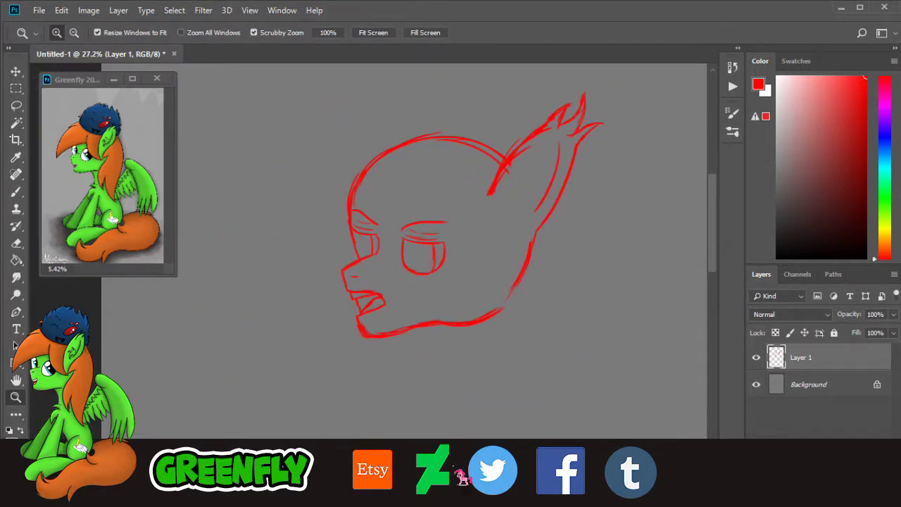
left_click_drag(455, 470, 472, 470)
scroll(454, 273, "up", 3)
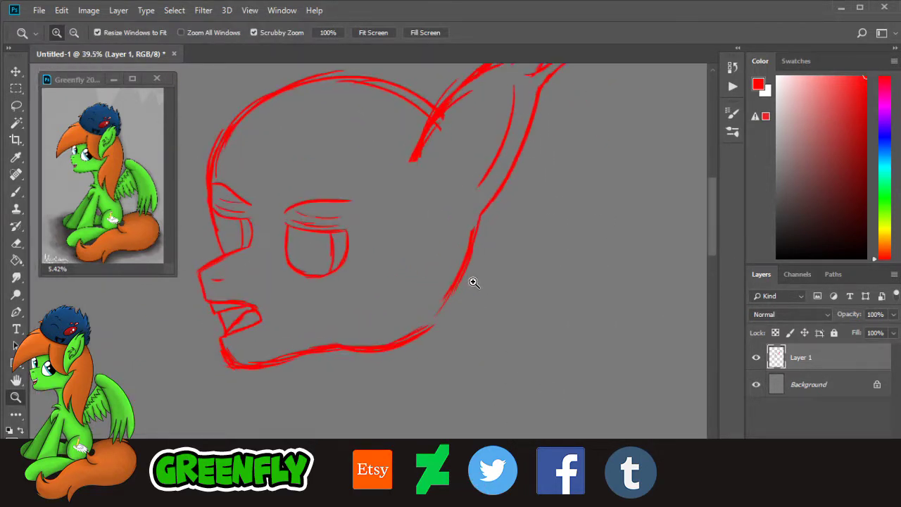
left_click(16, 243)
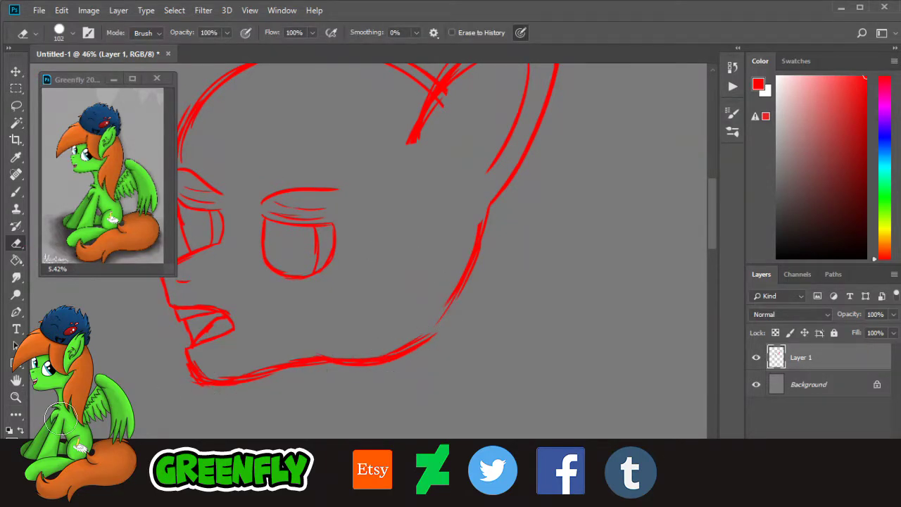
left_click(15, 396)
scroll(203, 389, "up", 3)
scroll(310, 338, "up", 1)
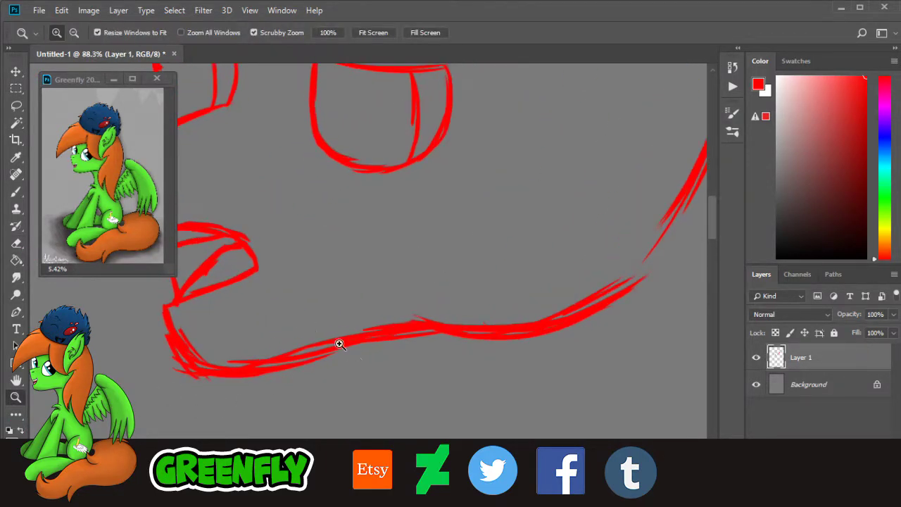
scroll(456, 476, "up", 1)
left_click_drag(545, 273, 530, 273)
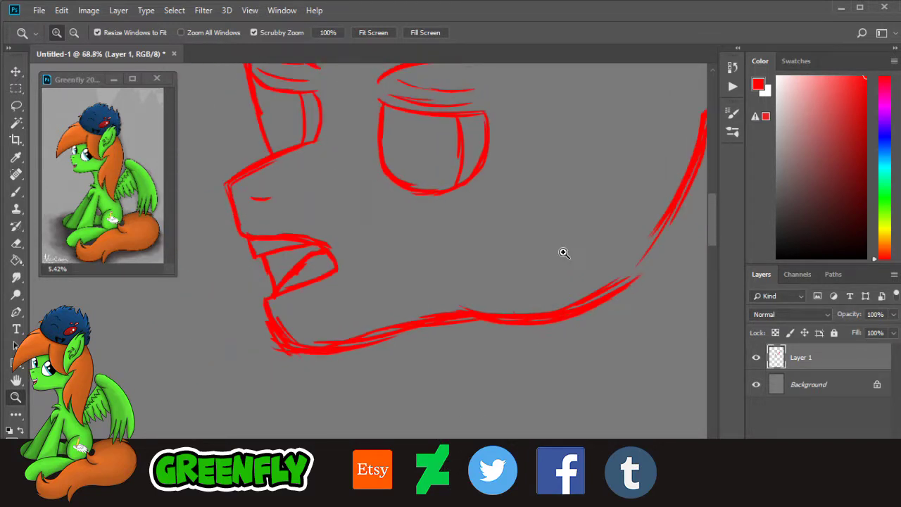
left_click_drag(572, 230, 588, 235)
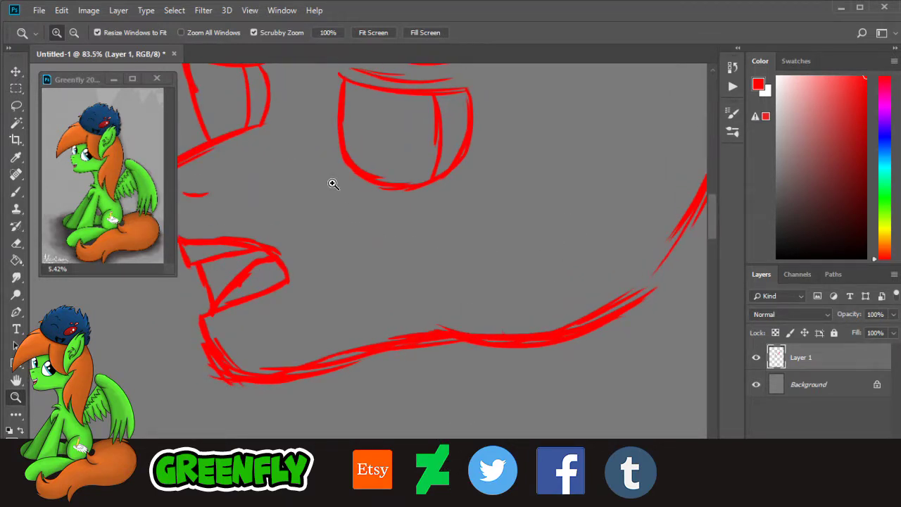
left_click(15, 243)
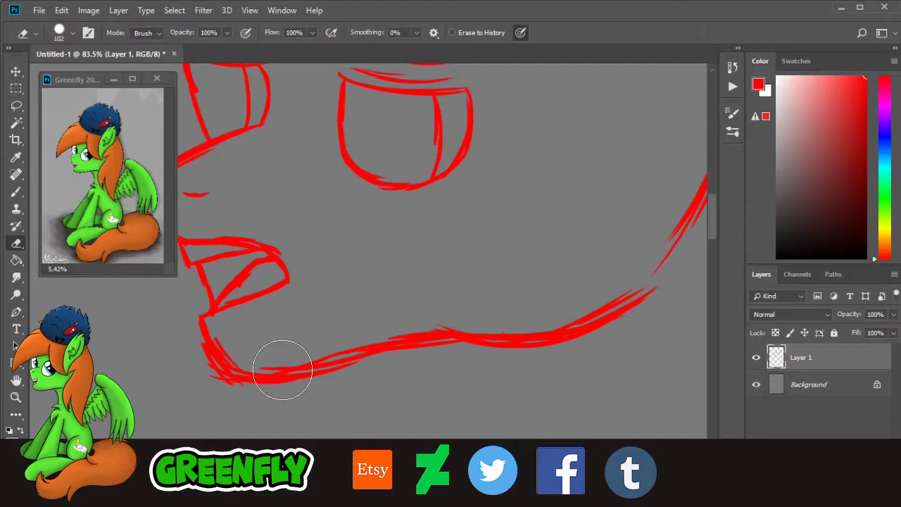
left_click_drag(233, 340, 240, 349)
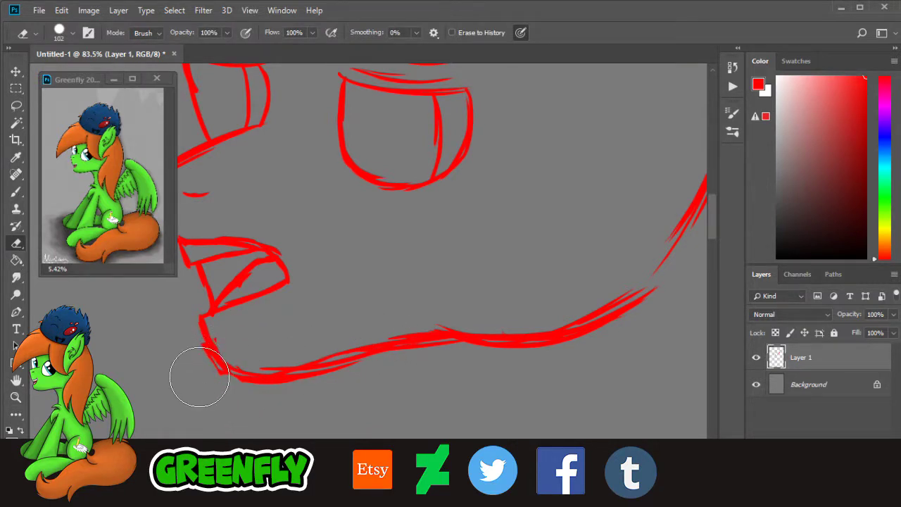
Step: Thicken the front of the chin with a short red brush stroke below the mouth
left_click(16, 396)
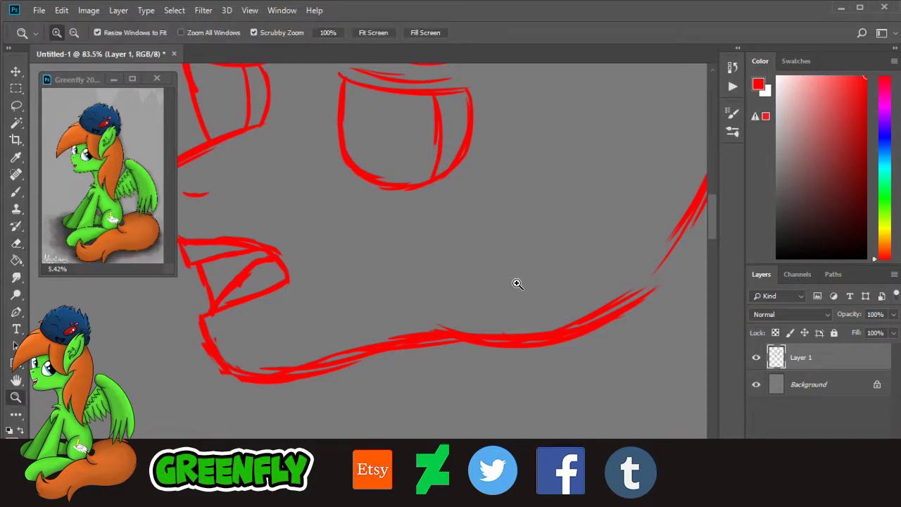
left_click(422, 306)
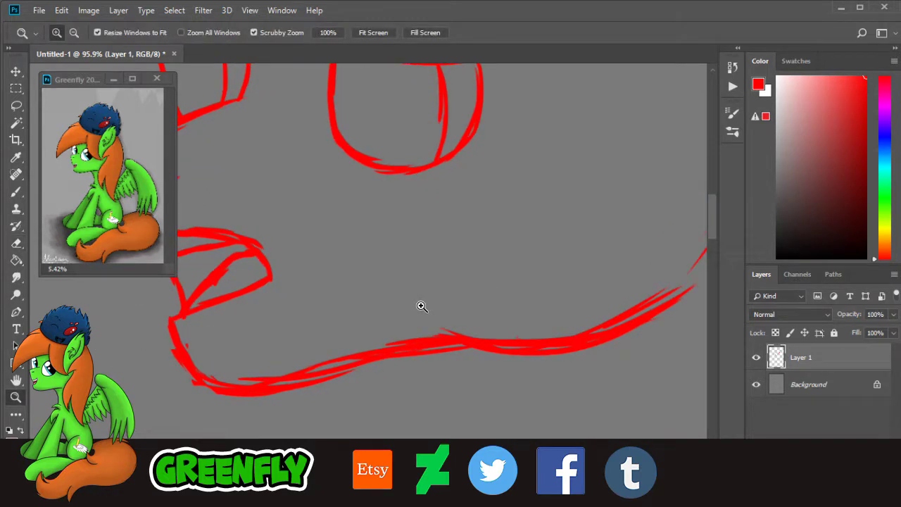
left_click(16, 191)
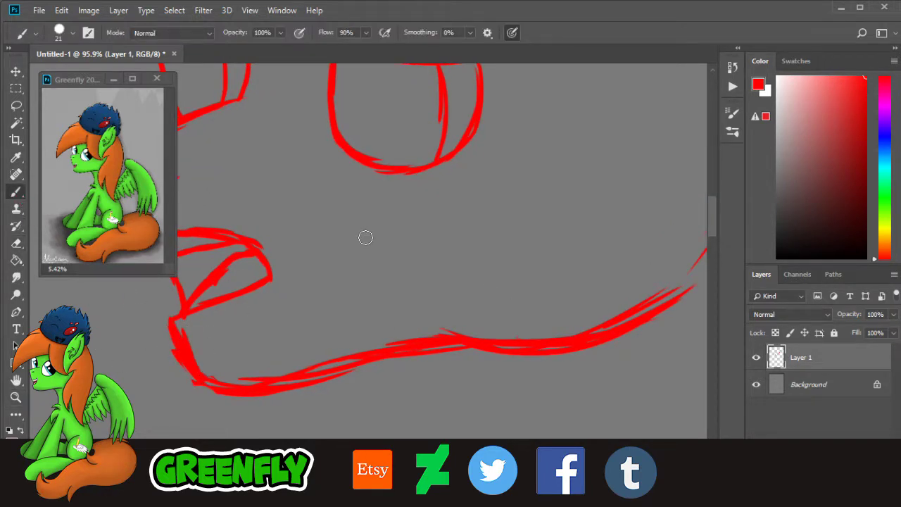
scroll(373, 246, "right", 3)
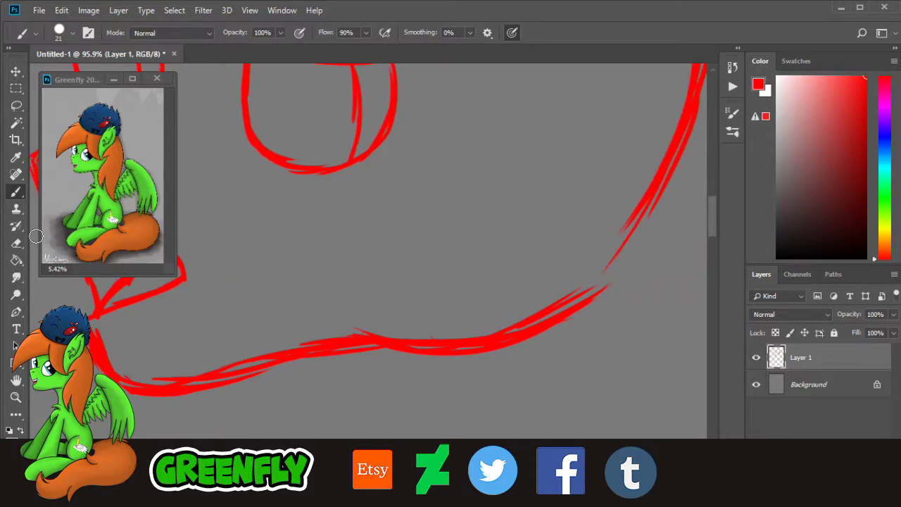
Step: Erase the rear section of the jaw line behind the cheek with the 102 px eraser
left_click(16, 243)
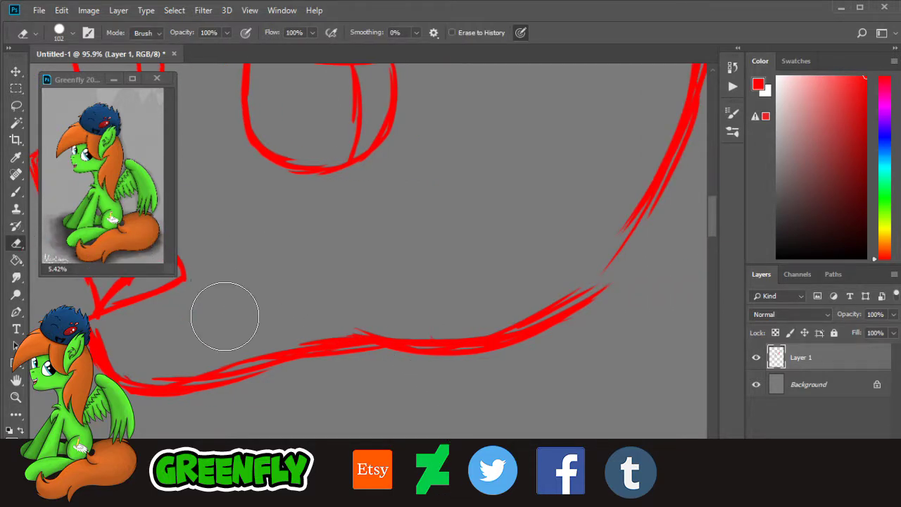
left_click(15, 191)
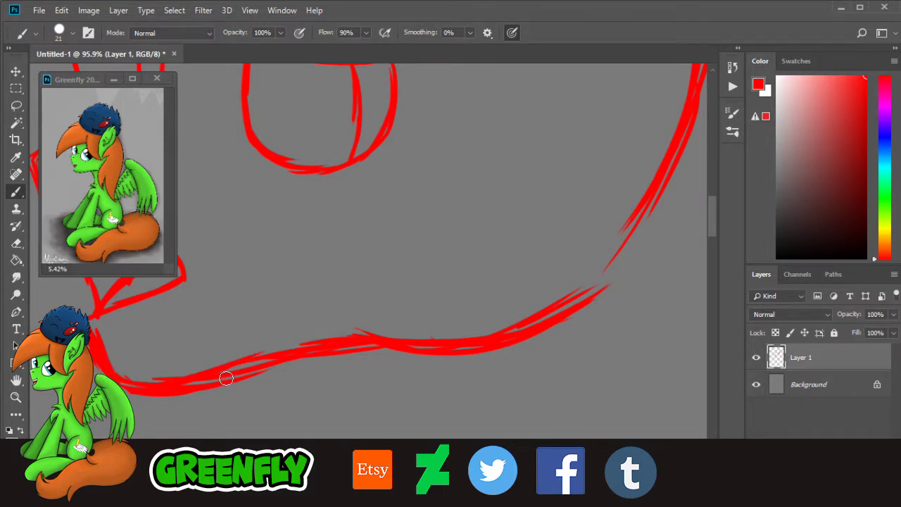
left_click(16, 243)
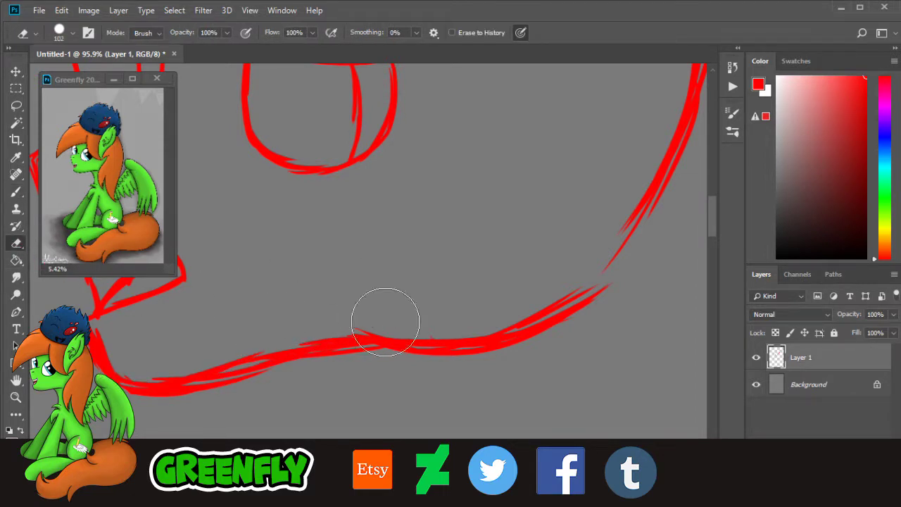
mouse_move(561, 301)
left_mouse_down()
mouse_move(539, 307)
mouse_move(581, 302)
mouse_move(523, 326)
left_mouse_up()
Step: Paint short red strokes with the 21 px brush to taper the open rear end of the jaw line
left_click(19, 196)
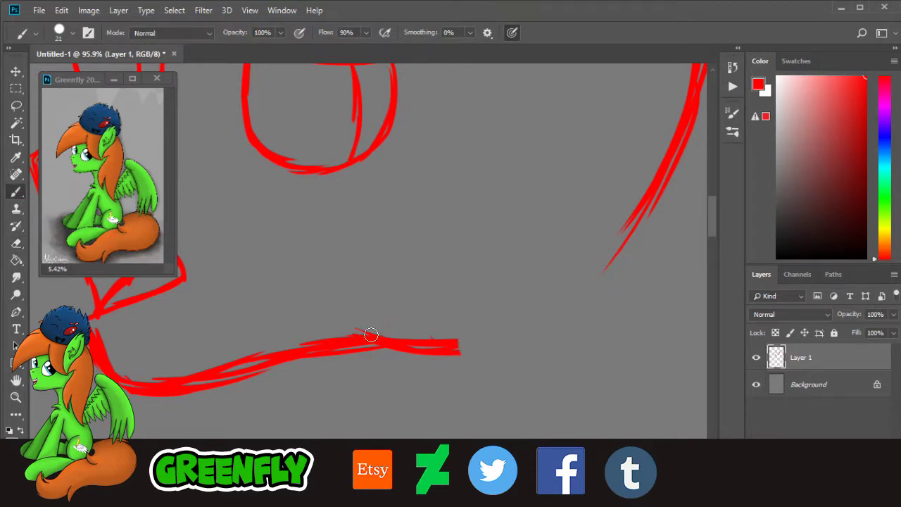
left_click_drag(410, 338, 476, 335)
left_click_drag(401, 338, 483, 333)
Step: Add a new layer above the head sketch for the hair
left_click(16, 396)
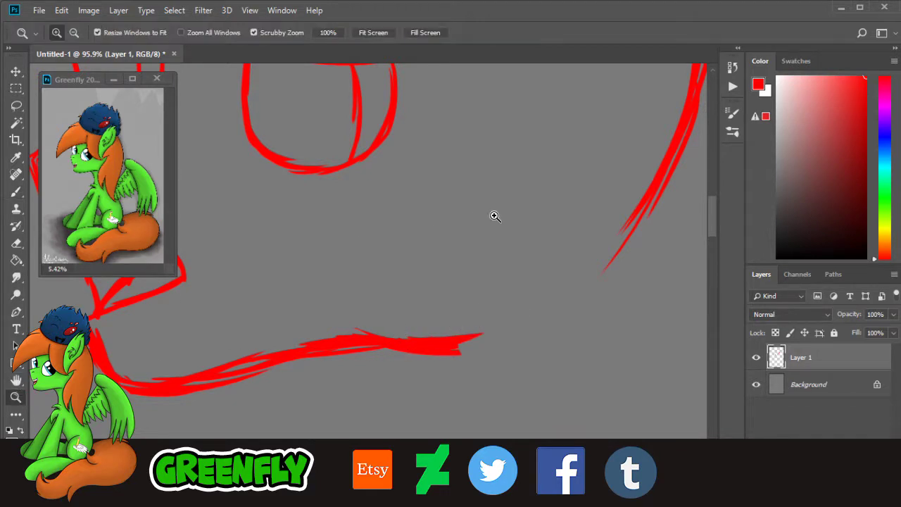
left_click_drag(493, 216, 471, 241)
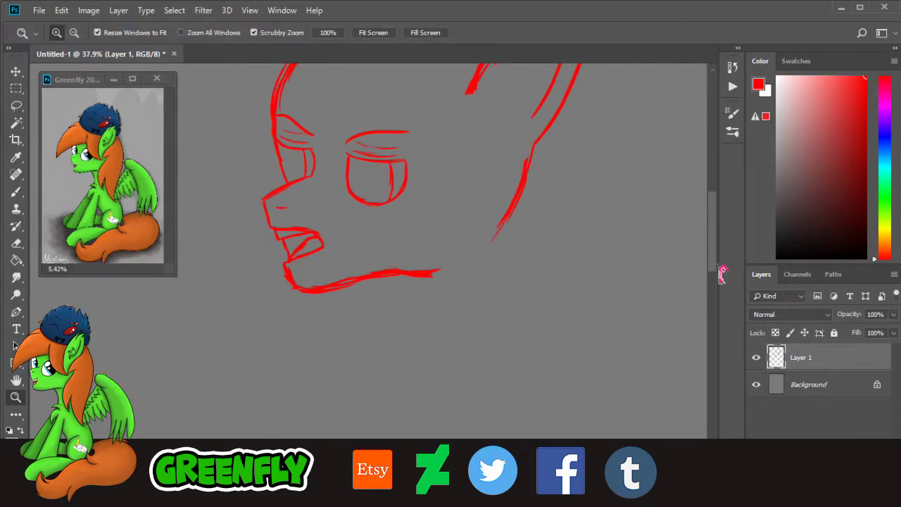
scroll(722, 273, "up", 3)
scroll(718, 255, "up", 2)
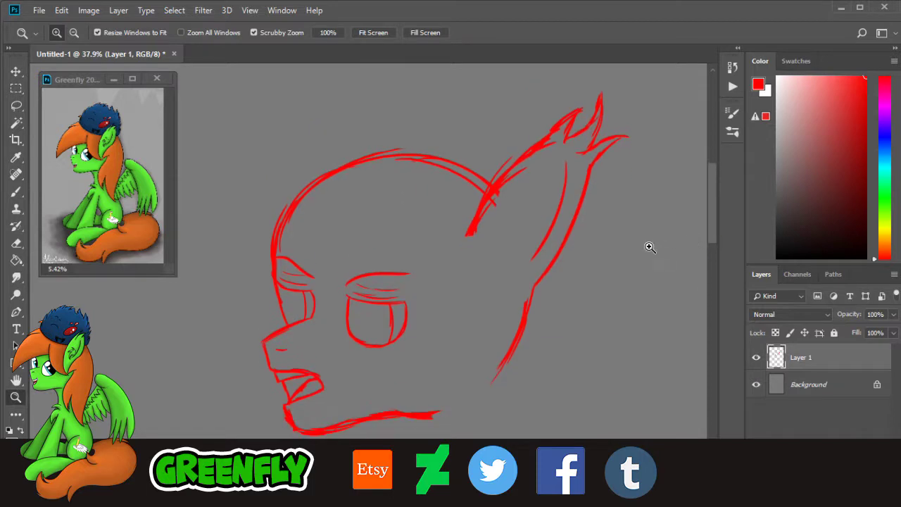
left_click(858, 473)
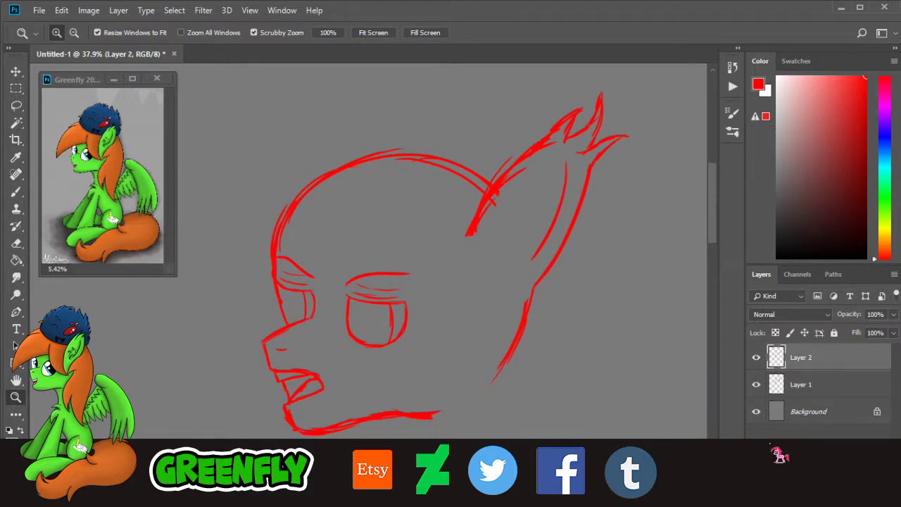
mouse_move(416, 214)
left_mouse_down()
mouse_move(463, 242)
mouse_move(451, 224)
left_mouse_up()
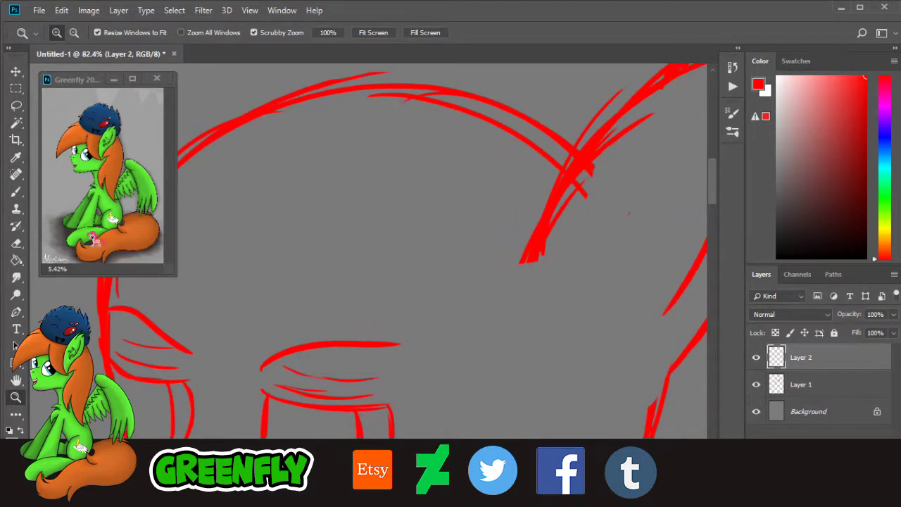
Step: Paint a pointed hair lock in red, curving from the ear's front base down to a tip behind the near eye
key("b")
mouse_move(538, 241)
left_mouse_down()
mouse_move(546, 340)
mouse_move(523, 342)
left_mouse_up()
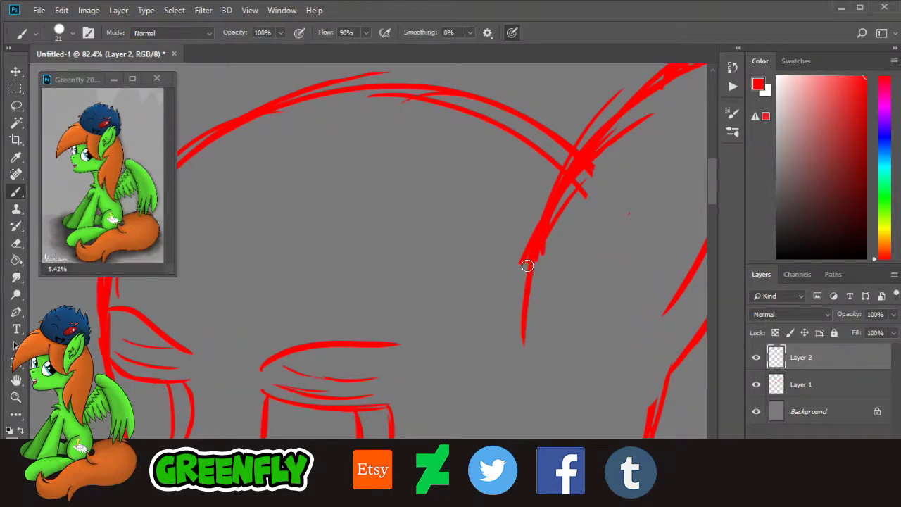
key("ctrl+z")
mouse_move(541, 216)
left_mouse_down()
mouse_move(515, 374)
mouse_move(529, 422)
mouse_move(445, 364)
left_mouse_up()
left_click_drag(528, 421, 396, 334)
left_click_drag(475, 396, 429, 360)
left_click_drag(386, 287, 430, 361)
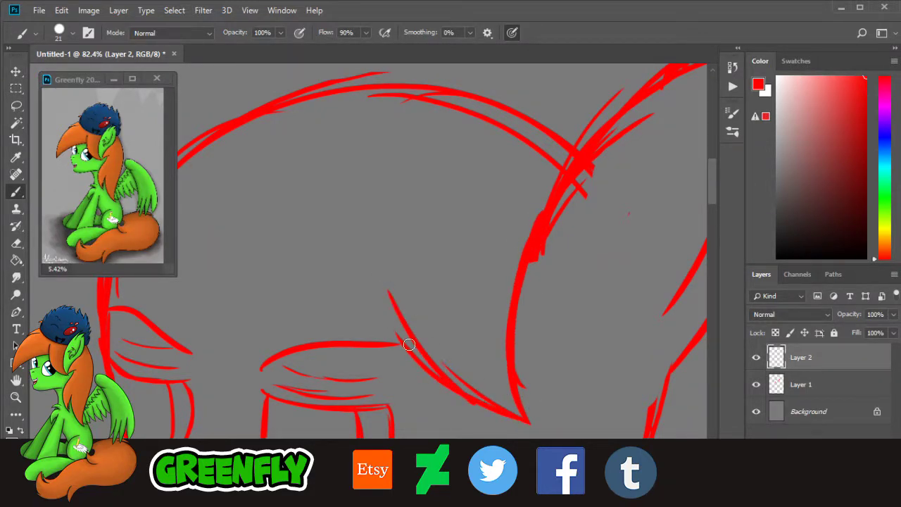
Step: Extend the hair lock's front edge with overlapping red strokes, curving up towards the crown of the head
left_click_drag(358, 207, 438, 375)
left_click_drag(353, 157, 404, 349)
left_click_drag(364, 115, 390, 331)
left_click_drag(355, 264, 372, 118)
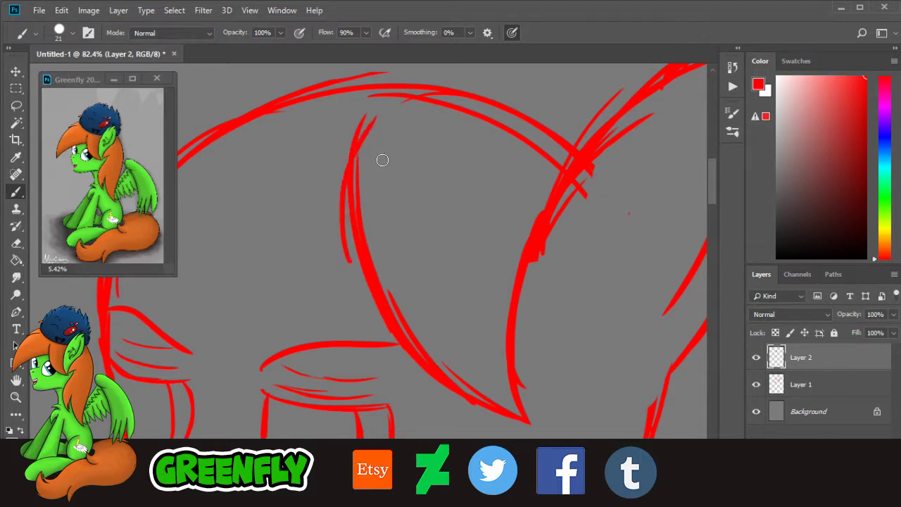
left_click(15, 397)
left_click_drag(487, 237, 405, 254)
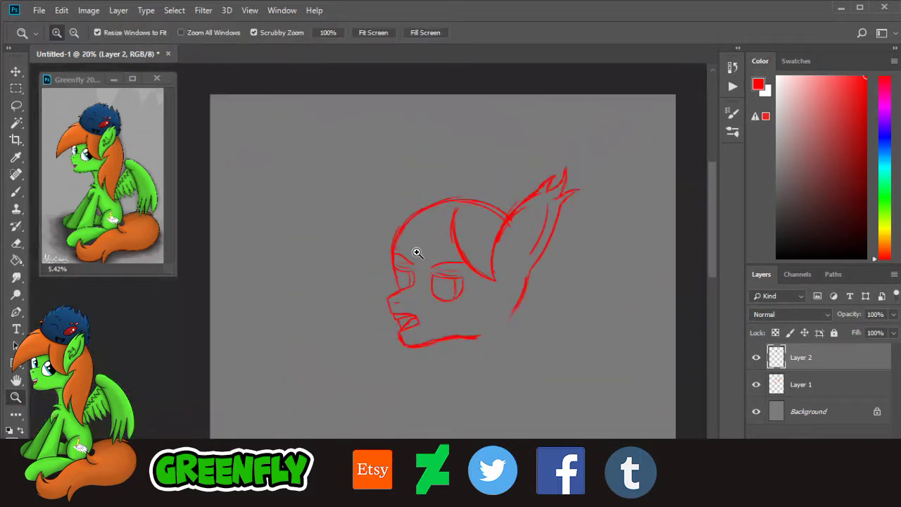
left_click(416, 252)
left_click(396, 227)
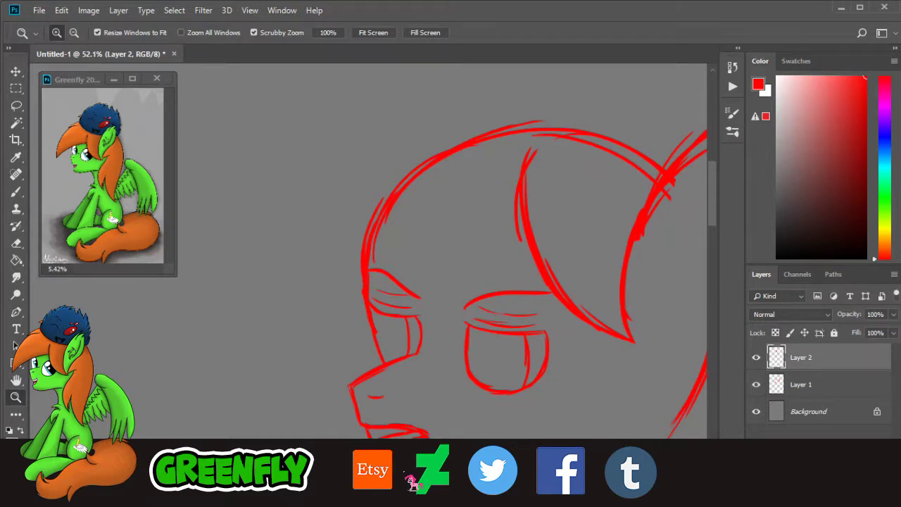
left_click_drag(412, 483, 432, 483)
left_click(450, 232)
left_click_drag(340, 293, 350, 300)
left_click_drag(453, 247, 435, 247)
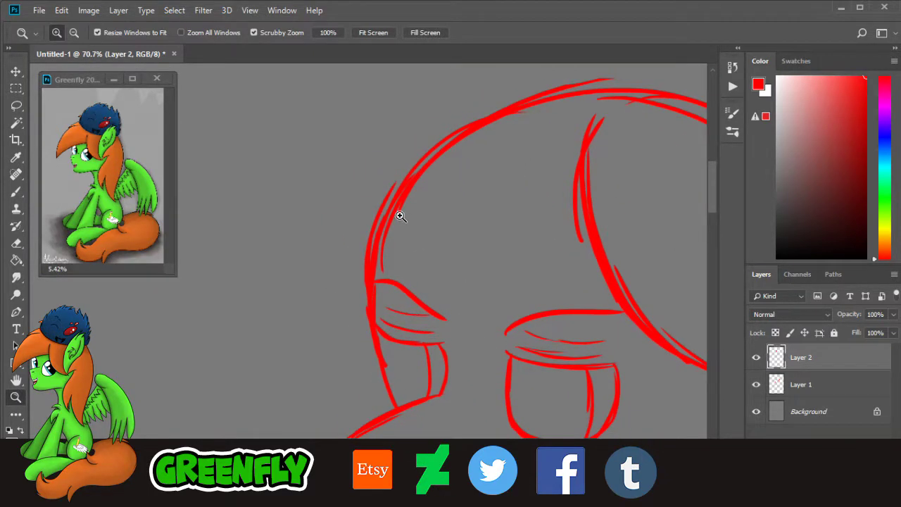
left_click_drag(363, 170, 379, 185)
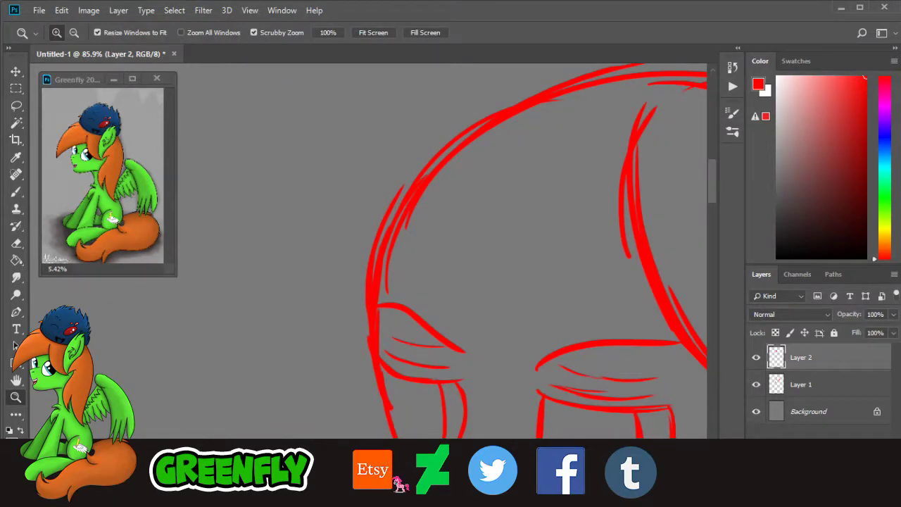
mouse_move(398, 482)
left_mouse_down()
mouse_move(382, 483)
mouse_move(392, 480)
left_mouse_up()
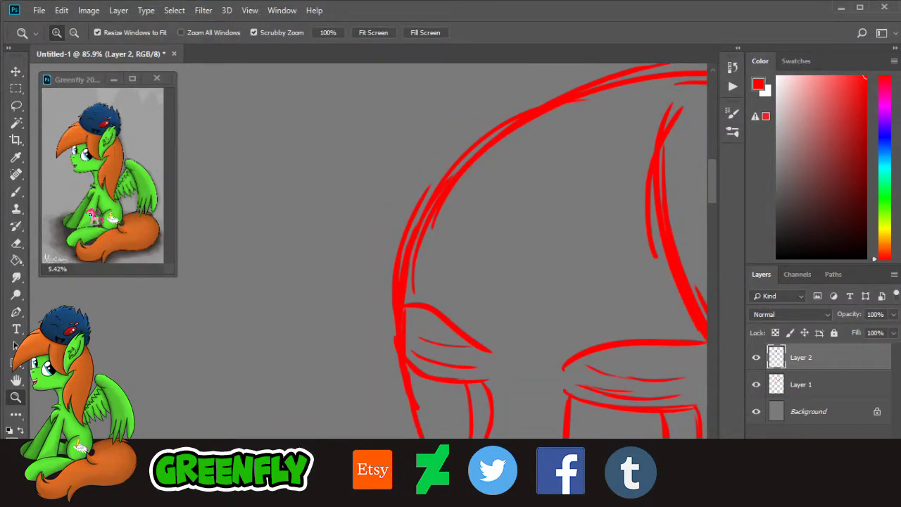
left_click(16, 191)
mouse_move(656, 220)
left_mouse_down()
mouse_move(492, 251)
mouse_move(414, 279)
left_mouse_up()
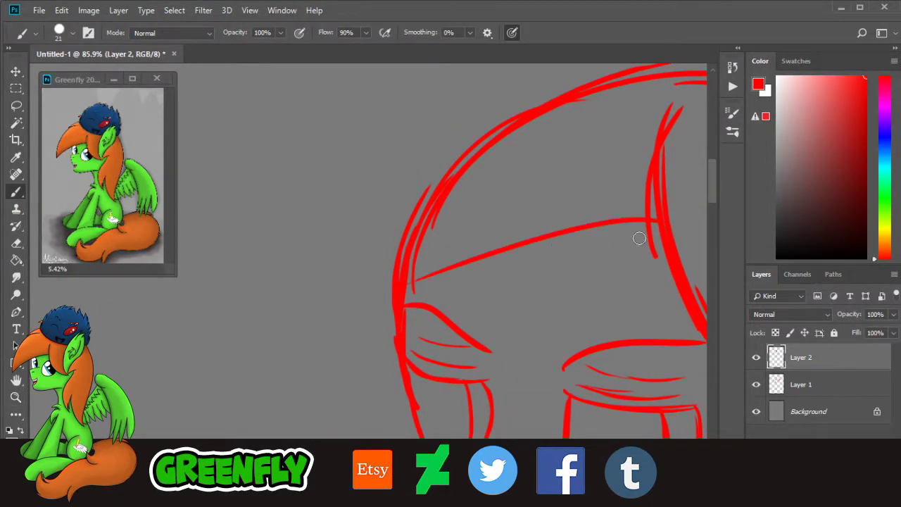
key("ctrl+z")
left_click_drag(660, 230, 312, 296)
key("ctrl+z")
left_click_drag(658, 248, 275, 281)
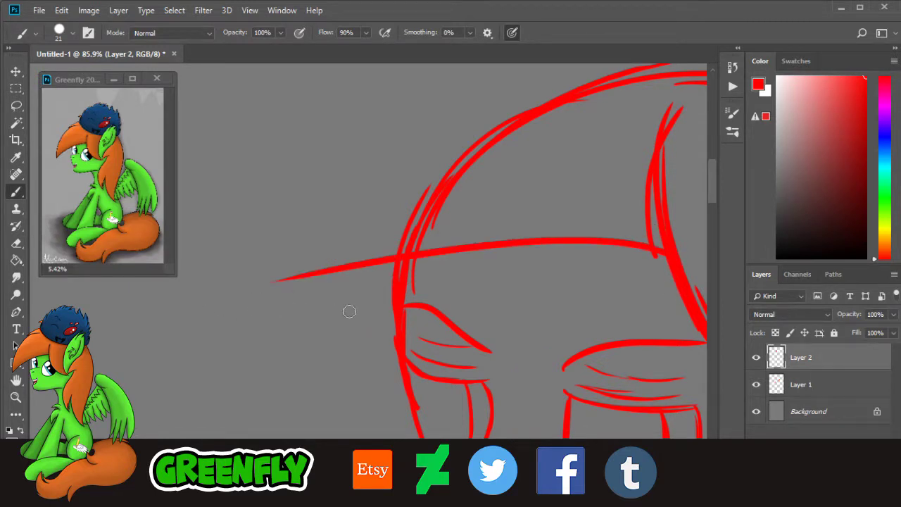
key("ctrl+z")
Step: Paint the fringe's lower edge in red from the hair lock across the forehead to a tip beyond the face
left_click_drag(668, 260, 199, 365)
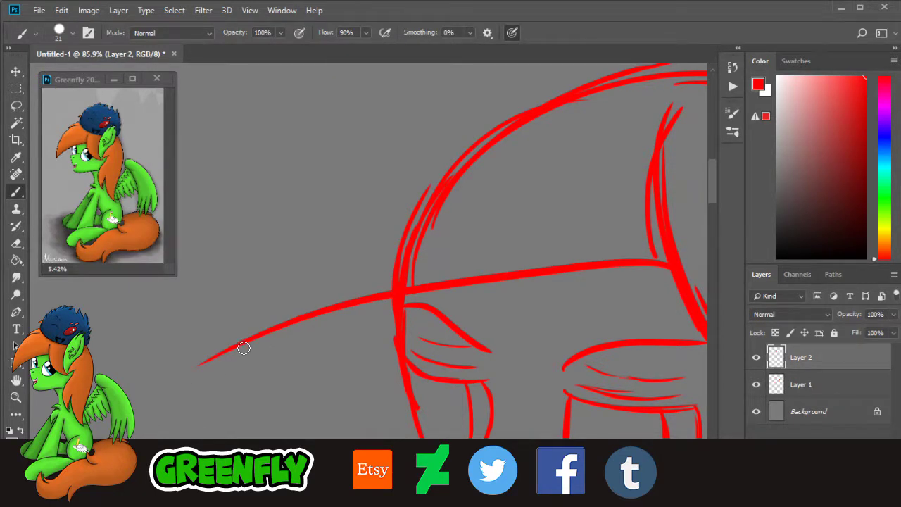
left_click_drag(243, 347, 176, 390)
left_click(15, 397)
mouse_move(480, 278)
left_mouse_down()
mouse_move(418, 301)
mouse_move(522, 292)
left_mouse_up()
left_click_drag(532, 331, 489, 330)
left_click_drag(475, 200, 484, 204)
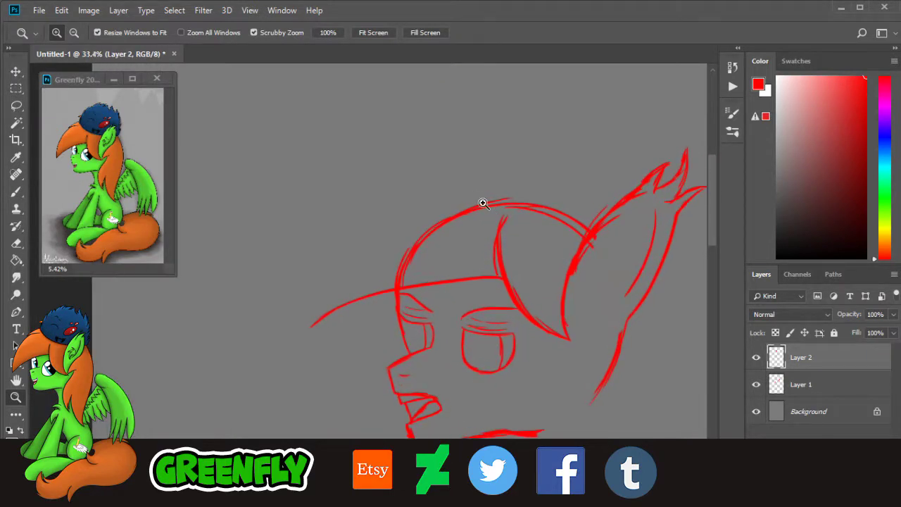
Step: Paint short jagged red strokes along the underside of the fringe, from the forehead out to its front tip
left_click(17, 192)
left_click(15, 397)
left_click_drag(383, 326, 410, 337)
left_click(17, 192)
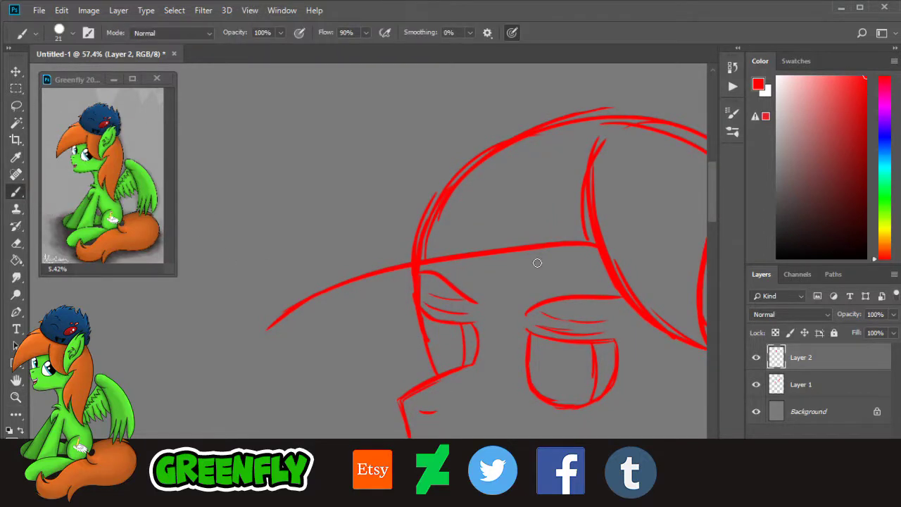
mouse_move(413, 266)
left_mouse_down()
mouse_move(362, 293)
mouse_move(350, 314)
left_mouse_up()
left_click_drag(388, 262, 321, 319)
left_click_drag(354, 276, 315, 318)
left_click_drag(329, 293, 280, 340)
left_click_drag(302, 306, 259, 354)
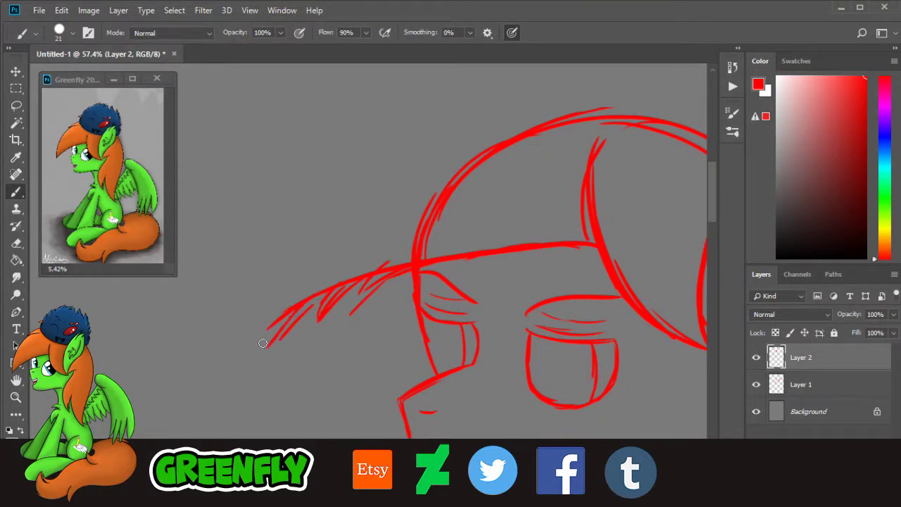
Step: Paint the fringe's front edge rising from its tip, with jagged red tufts along the upper part
mouse_move(280, 322)
left_mouse_down()
mouse_move(253, 366)
mouse_move(267, 288)
left_mouse_up()
mouse_move(250, 370)
left_mouse_down()
mouse_move(262, 261)
mouse_move(283, 188)
mouse_move(303, 156)
left_mouse_up()
left_click_drag(258, 250, 314, 149)
left_click_drag(242, 212, 278, 182)
mouse_move(246, 210)
left_mouse_down()
mouse_move(294, 156)
mouse_move(286, 134)
left_mouse_up()
mouse_move(251, 176)
left_mouse_down()
mouse_move(303, 119)
mouse_move(339, 102)
left_mouse_up()
Step: Extend the tufted mane outline in red, sweeping up and back in front of the forehead
scroll(695, 216, "down", 5)
left_click_drag(713, 259, 708, 184)
scroll(412, 421, "right", 2)
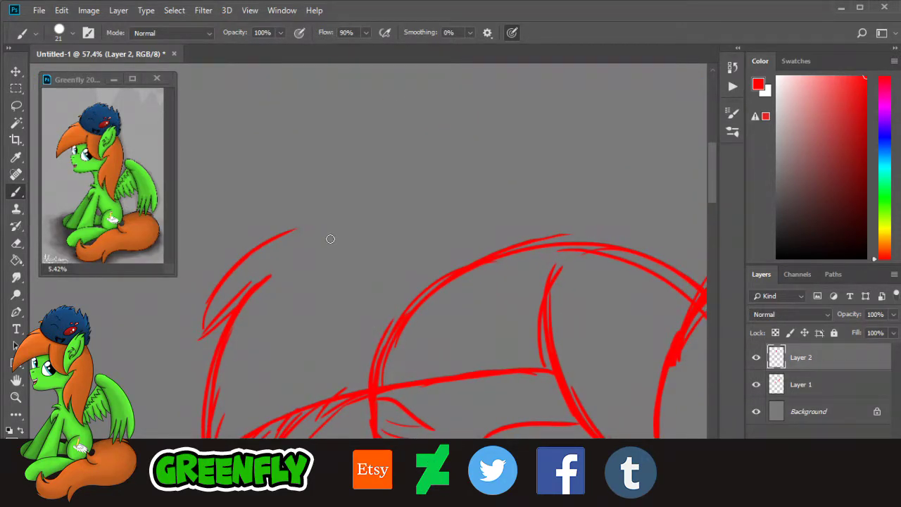
left_click_drag(241, 242, 295, 227)
mouse_move(239, 230)
left_mouse_down()
mouse_move(344, 190)
mouse_move(362, 194)
left_mouse_up()
left_click_drag(277, 224, 389, 181)
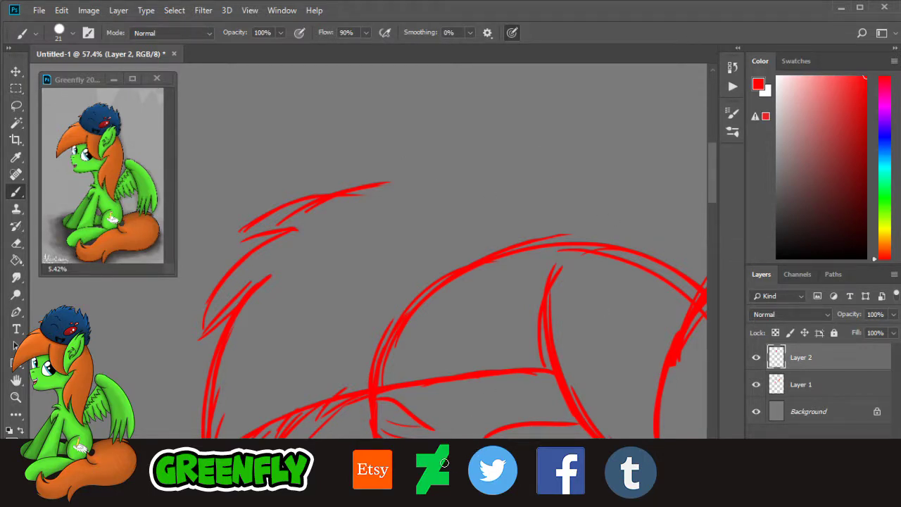
Step: Paint another layered tuft of red strokes at the upper end of the mane outline, above the forehead
scroll(444, 462, "right", 2)
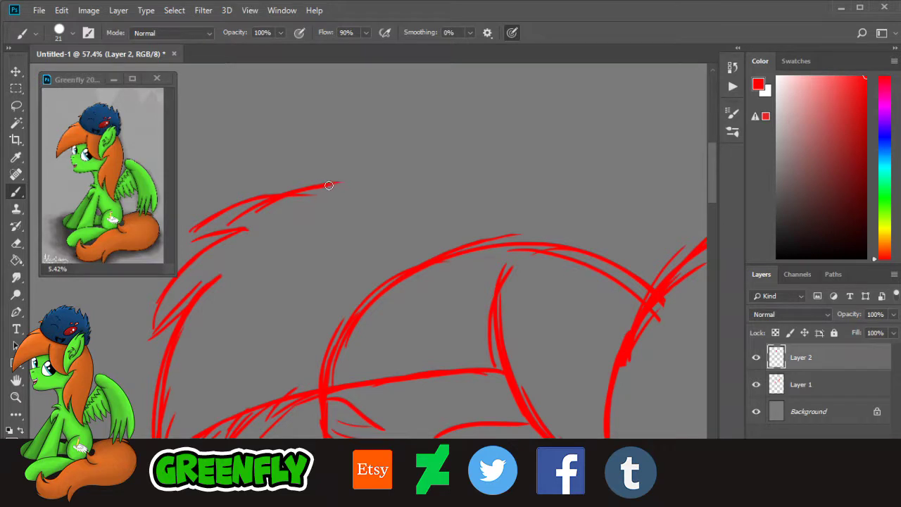
left_click_drag(276, 178, 337, 180)
mouse_move(277, 176)
left_mouse_down()
mouse_move(348, 154)
mouse_move(288, 172)
mouse_move(383, 163)
left_mouse_up()
left_click_drag(319, 173, 392, 162)
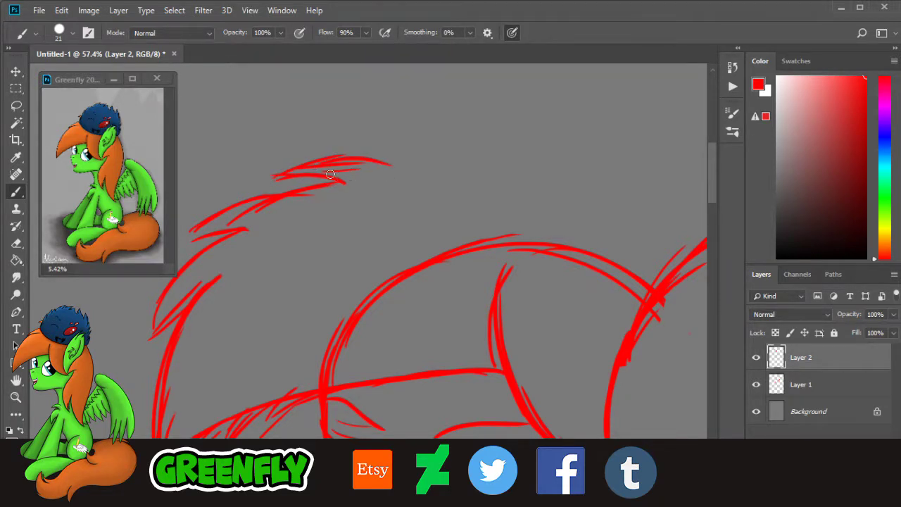
left_click_drag(291, 169, 384, 164)
Step: Erase the skull outline on Layer 1 from above the far eye to the ear, using the 102 px eraser
left_click_drag(455, 479, 467, 479)
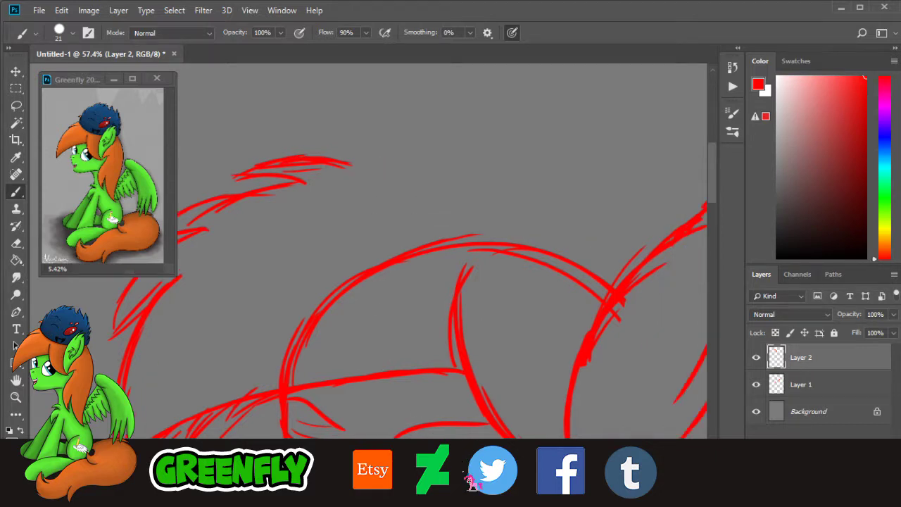
left_click_drag(712, 182, 712, 205)
scroll(719, 217, "up", 5)
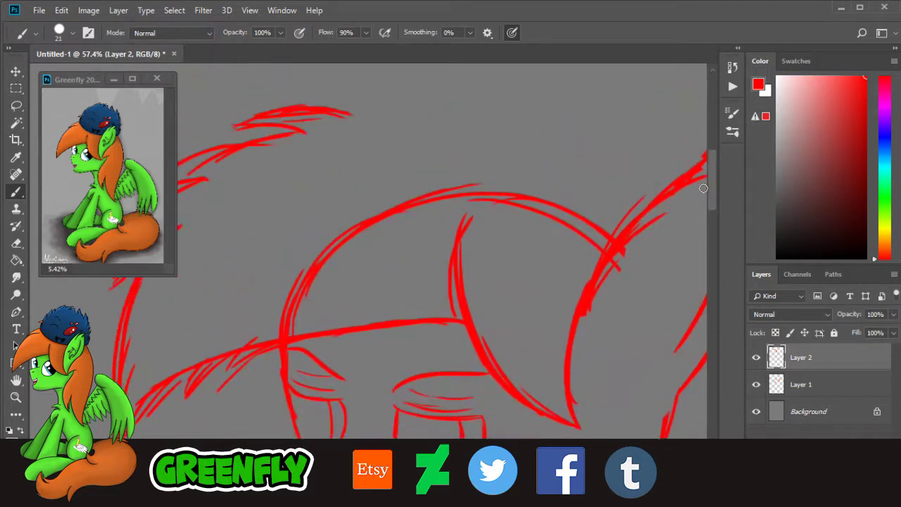
left_click(831, 386)
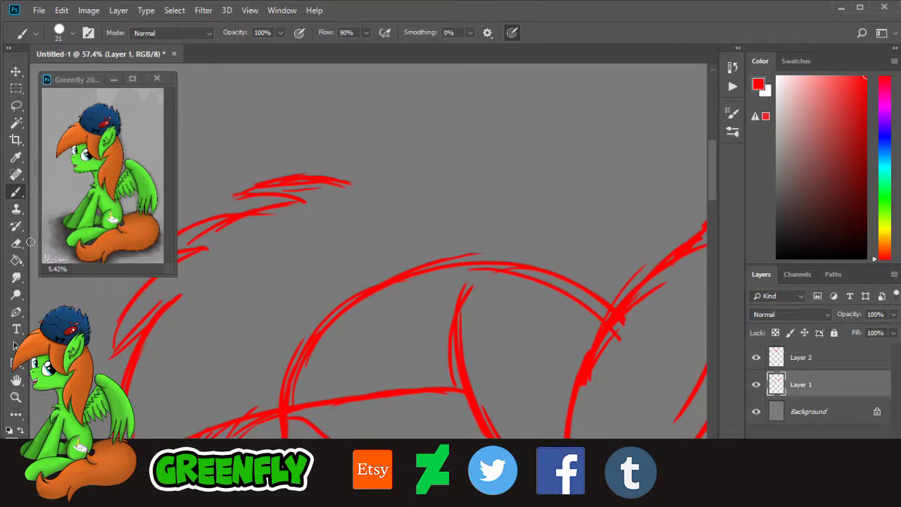
key("e")
mouse_move(293, 387)
left_mouse_down()
mouse_move(380, 280)
mouse_move(595, 275)
mouse_move(604, 294)
mouse_move(583, 320)
mouse_move(599, 302)
mouse_move(636, 326)
mouse_move(539, 237)
left_mouse_up()
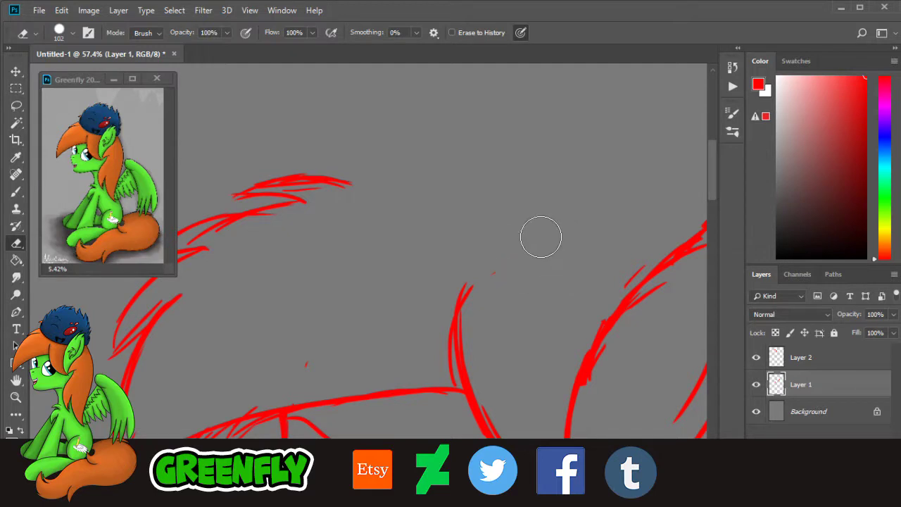
Step: Erase the leftover red speck of the skull outline above the fringe line on Layer 1
left_click(789, 359)
left_click(16, 192)
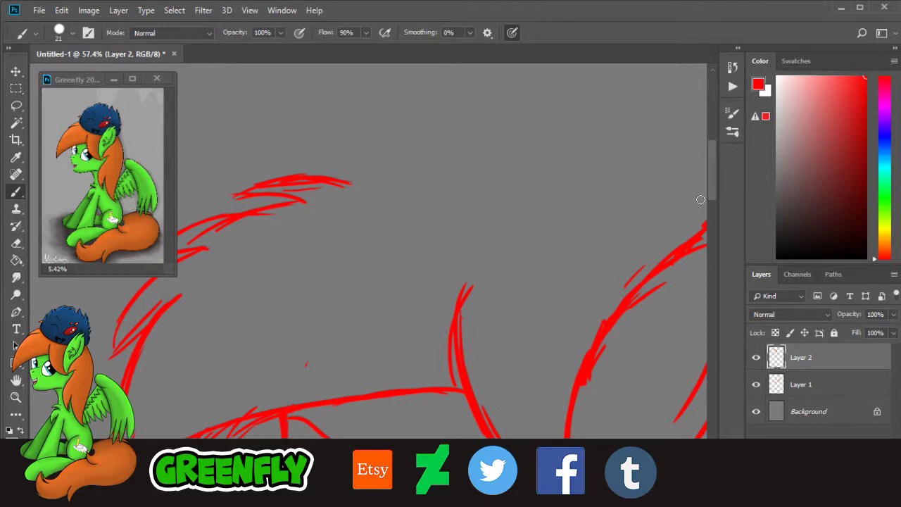
scroll(714, 209, "down", 5)
scroll(715, 207, "up", 5)
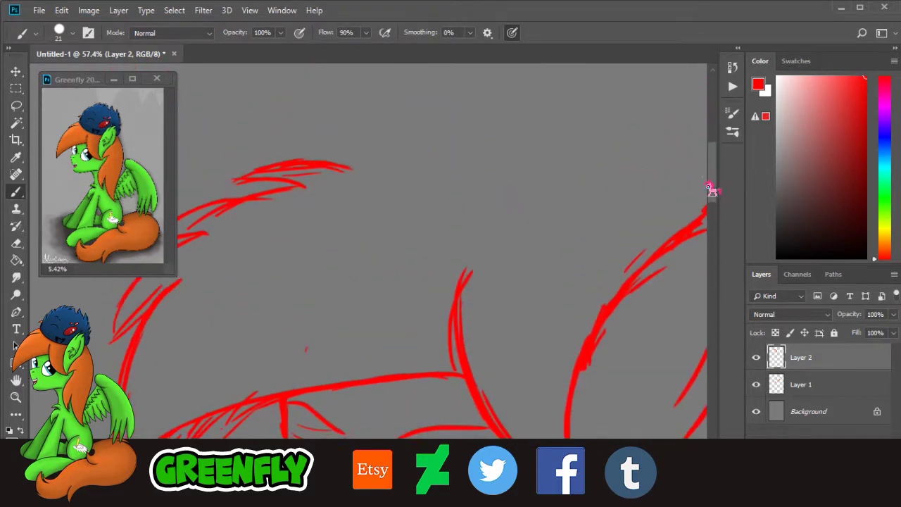
scroll(710, 189, "up", 1)
left_click(17, 243)
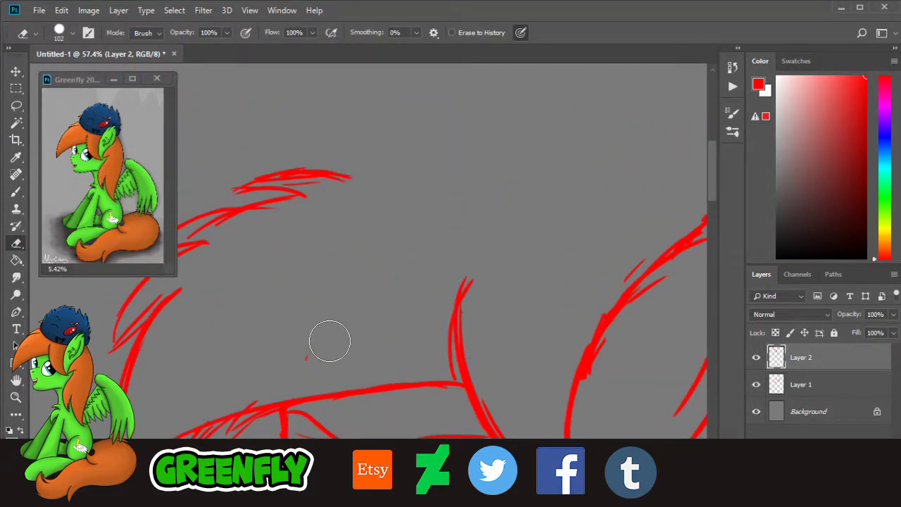
left_click(860, 383)
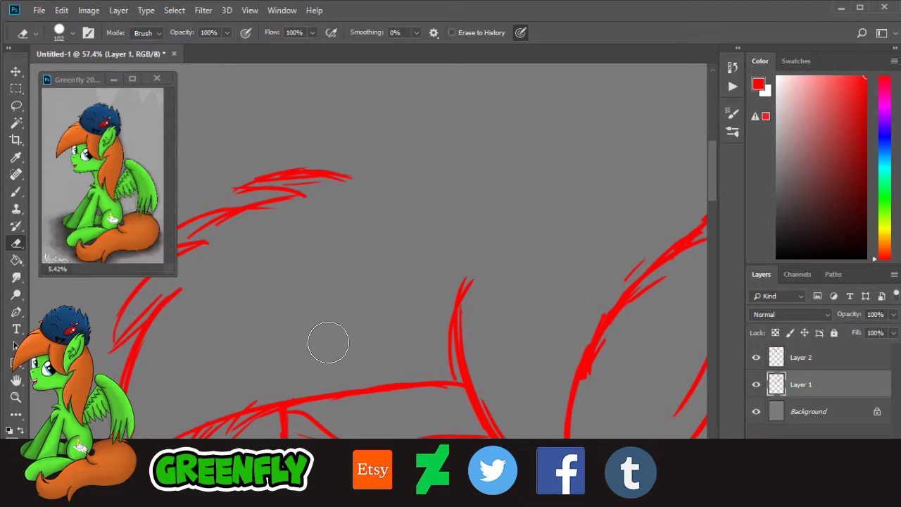
Step: Paint a new curved tuft line in red with the 21 px brush, arching back and down above the upper end of the mane outline
left_click(16, 192)
scroll(483, 481, "right", 2)
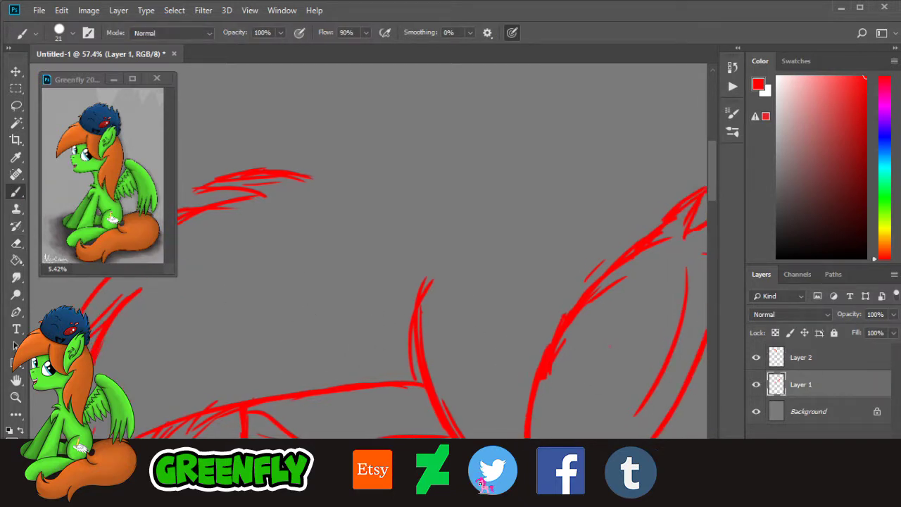
key("z")
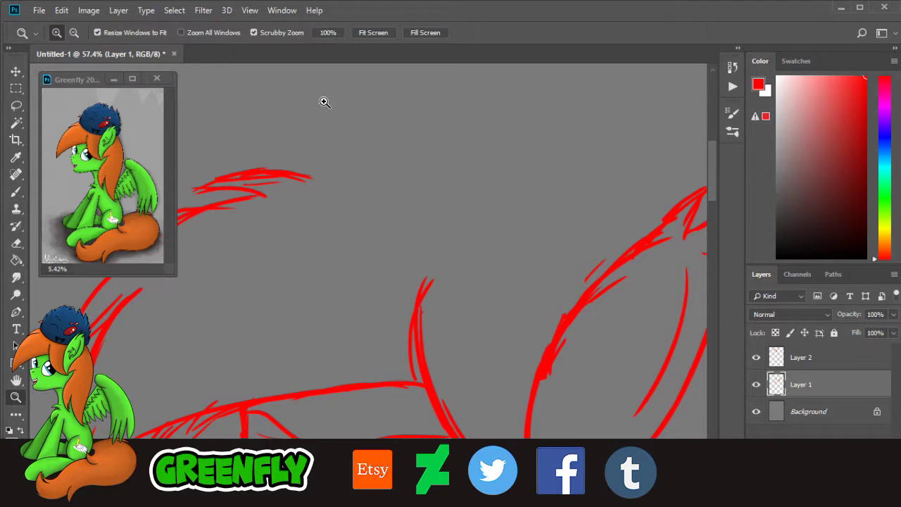
left_click_drag(326, 103, 343, 111)
left_click(16, 191)
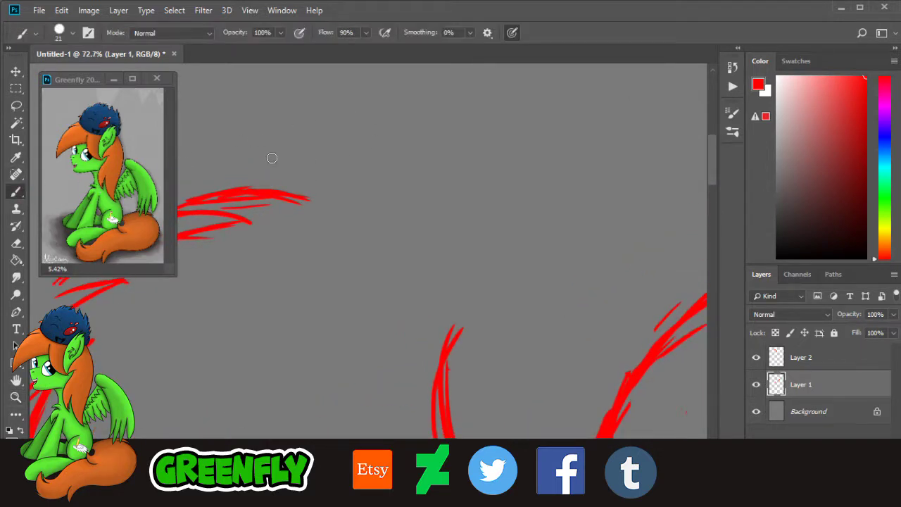
left_click_drag(225, 153, 319, 204)
scroll(716, 186, "up", 3)
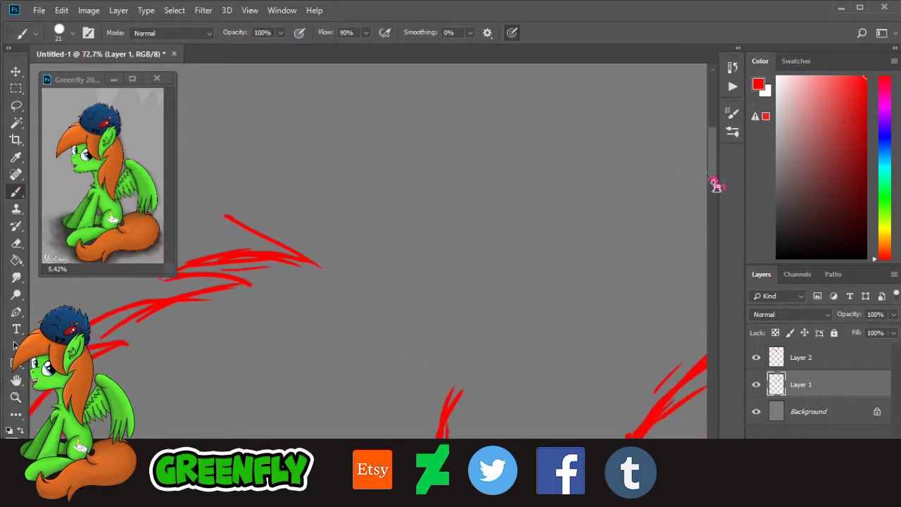
scroll(717, 177, "down", 5)
scroll(717, 178, "up", 2)
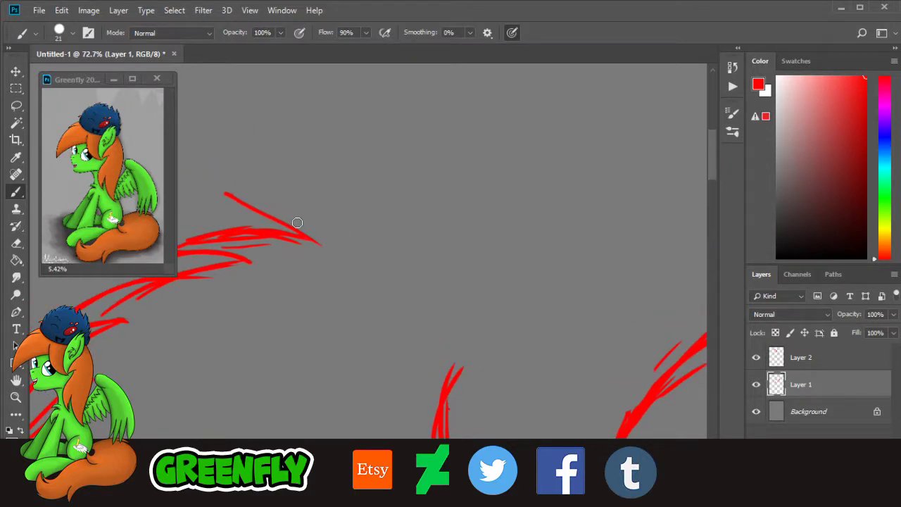
left_click_drag(200, 202, 359, 259)
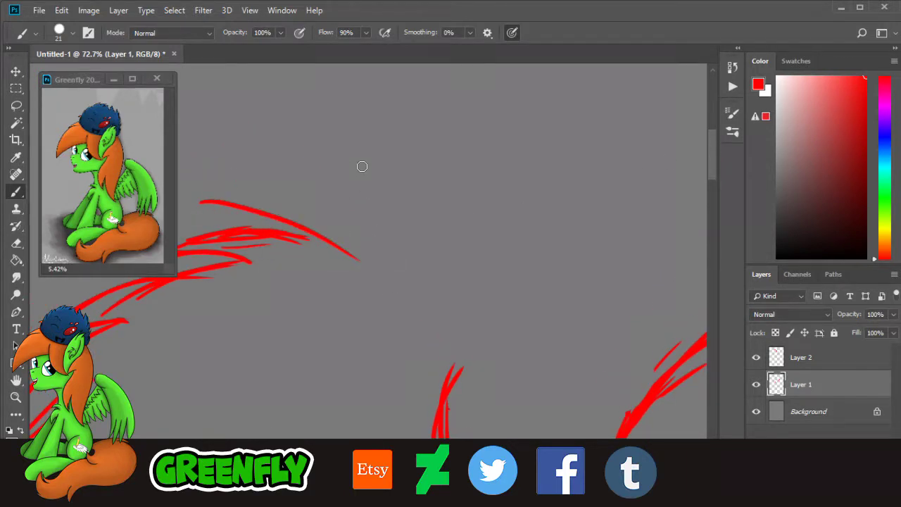
left_click_drag(306, 231, 366, 266)
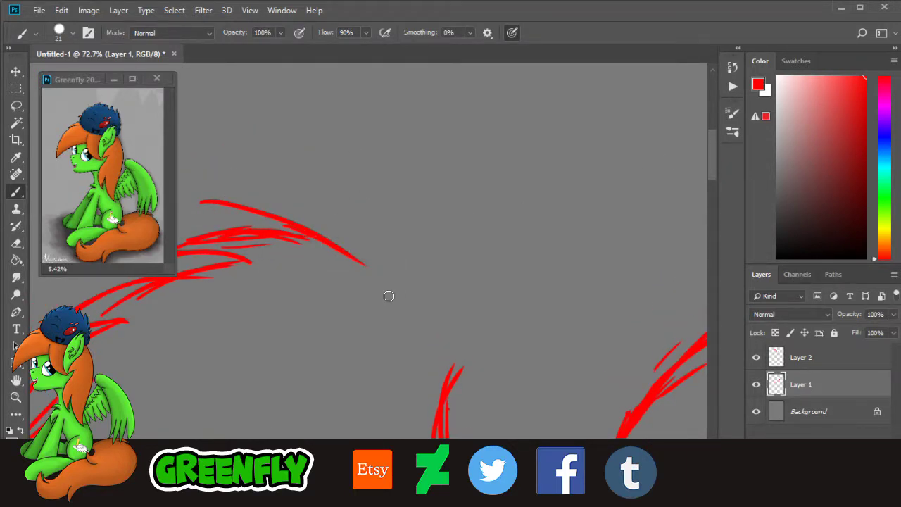
left_click_drag(322, 245, 371, 285)
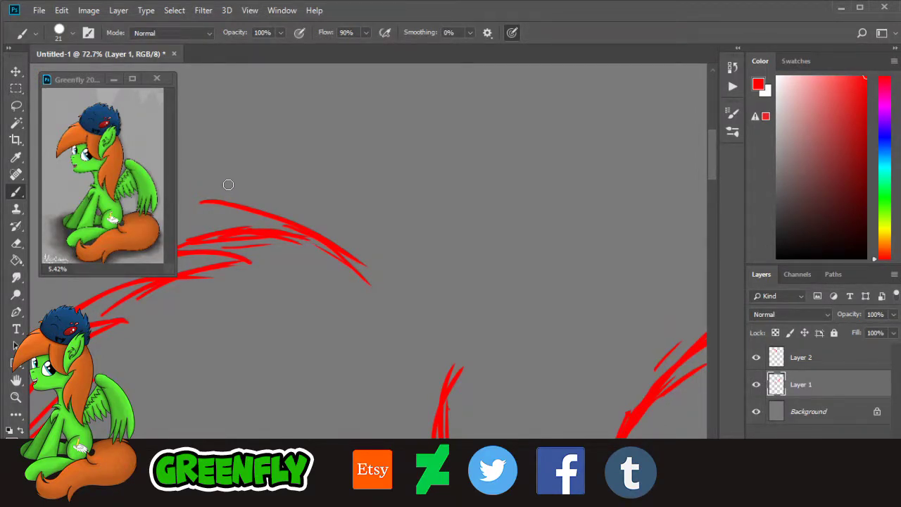
left_click_drag(200, 200, 288, 165)
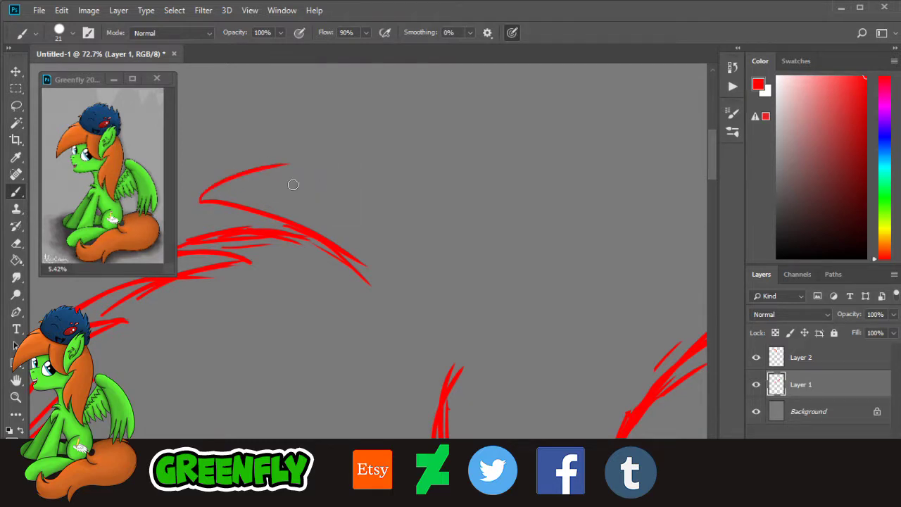
key("ctrl+z")
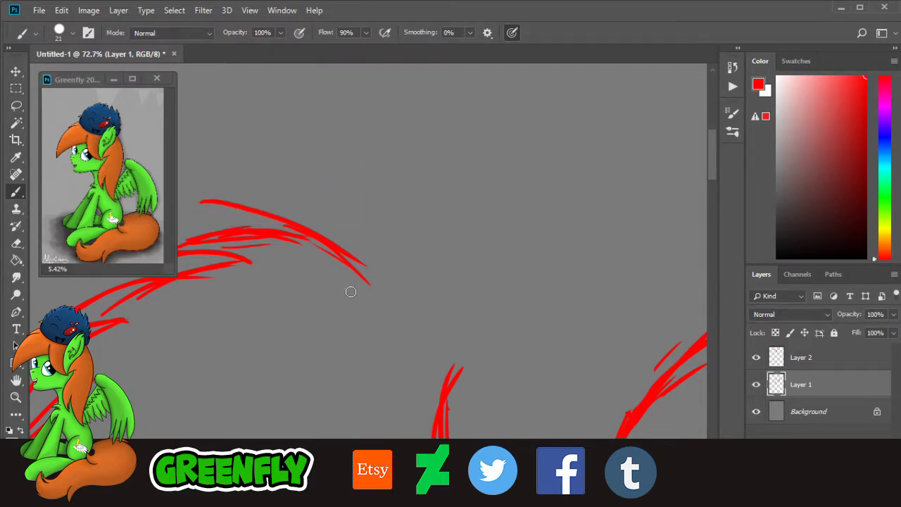
left_click_drag(469, 482, 455, 482)
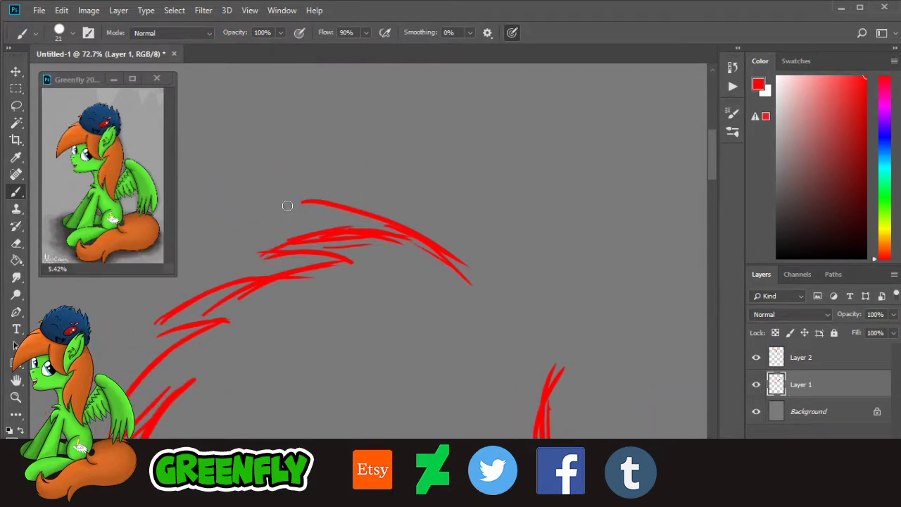
left_click_drag(268, 210, 334, 209)
key("ctrl+z")
left_click_drag(252, 191, 352, 206)
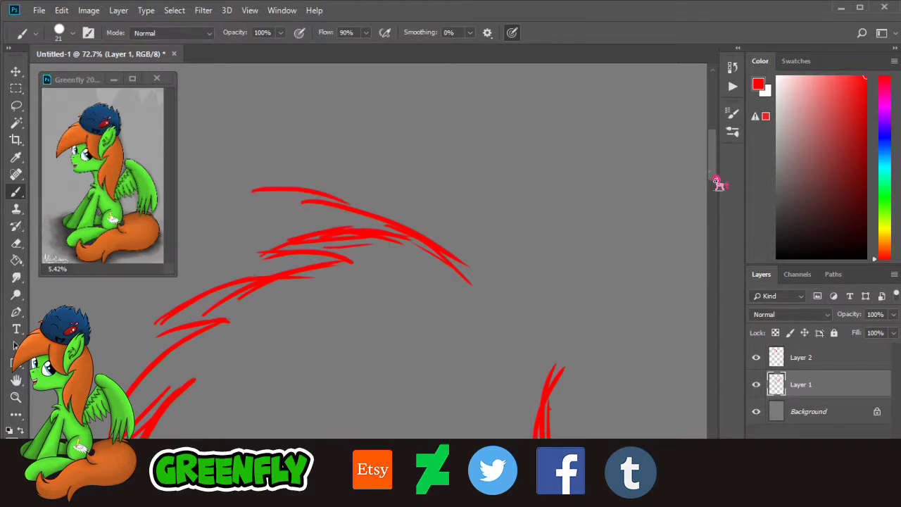
scroll(717, 182, "up", 2)
scroll(543, 211, "down", 1)
key("ctrl+z")
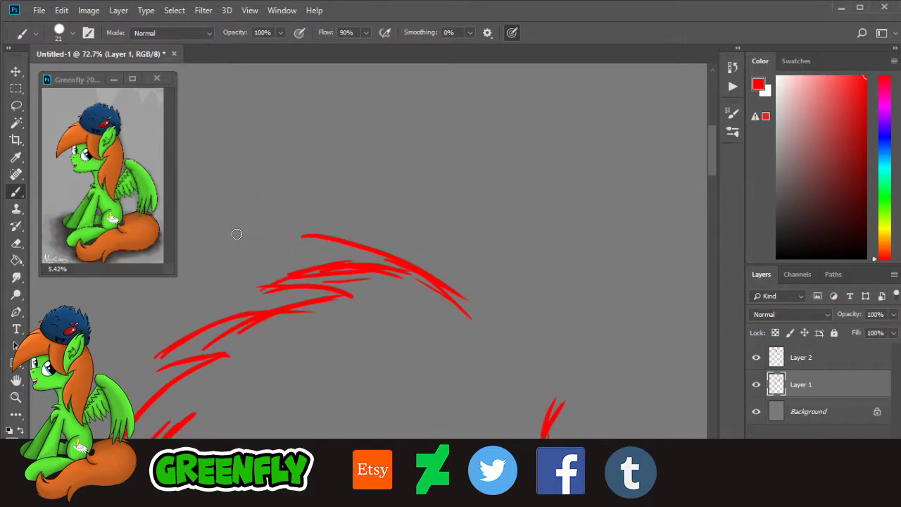
Step: Extend the uppermost tuft line forward to a pointed tip and paint its upper edge arching back over the crown in red
left_click_drag(236, 233, 372, 257)
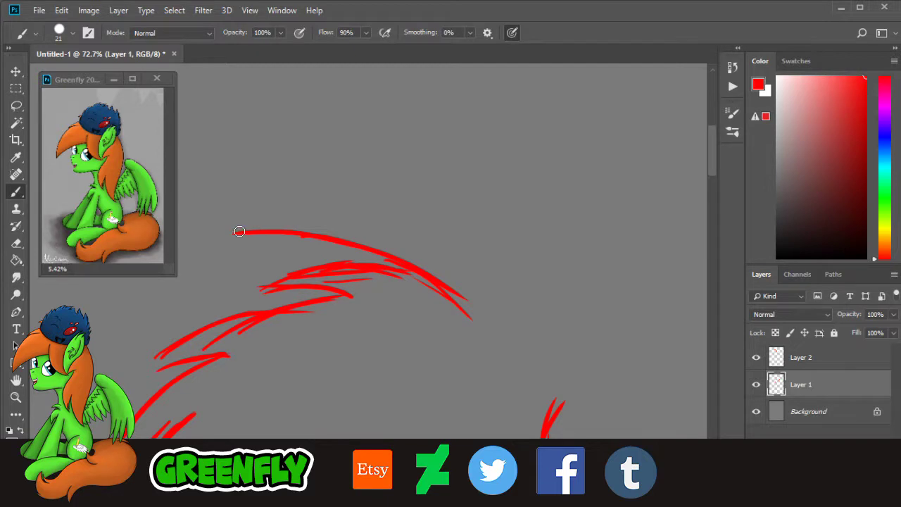
left_click_drag(239, 231, 393, 204)
key("ctrl+z")
left_click_drag(236, 231, 484, 206)
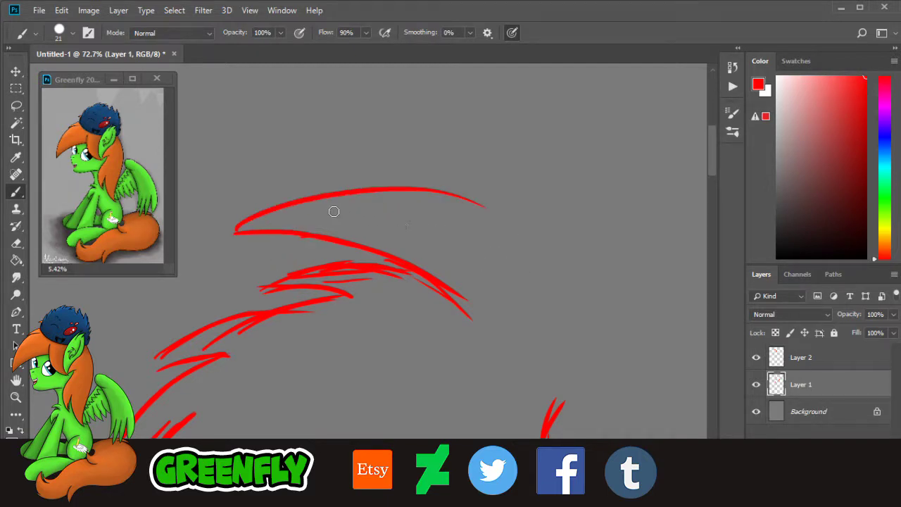
left_click_drag(419, 195, 526, 227)
Step: Continue the mane's top outline in overlapping red strokes from the uppermost tuft down to the outer edge of the ear near its tip
scroll(458, 445, "right", 3)
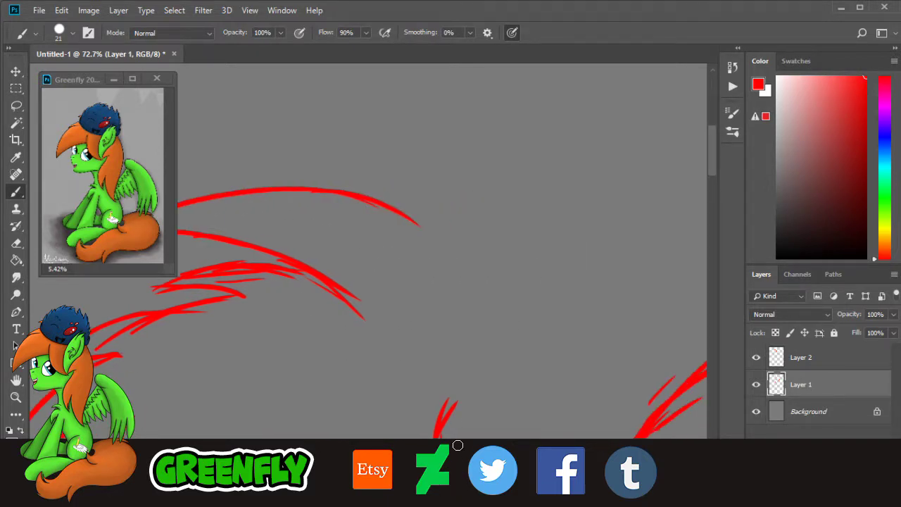
scroll(599, 312, "right", 3)
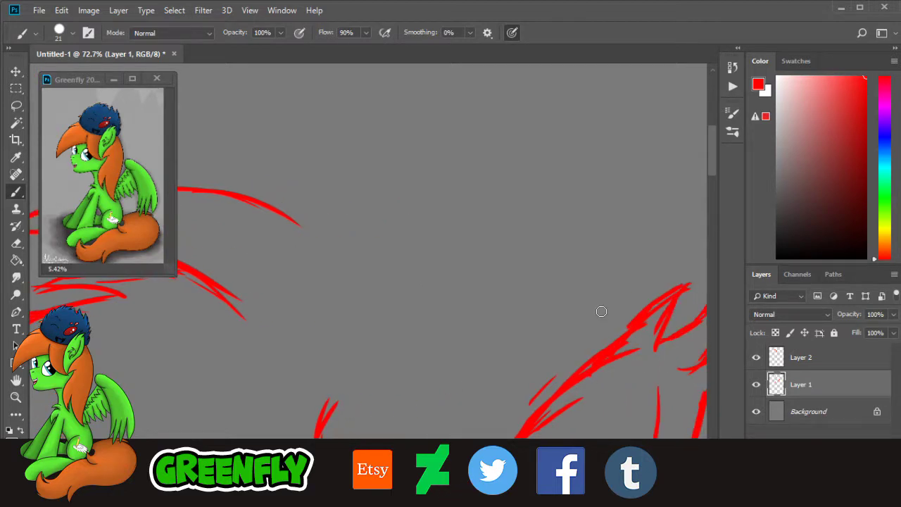
scroll(717, 180, "down", 2)
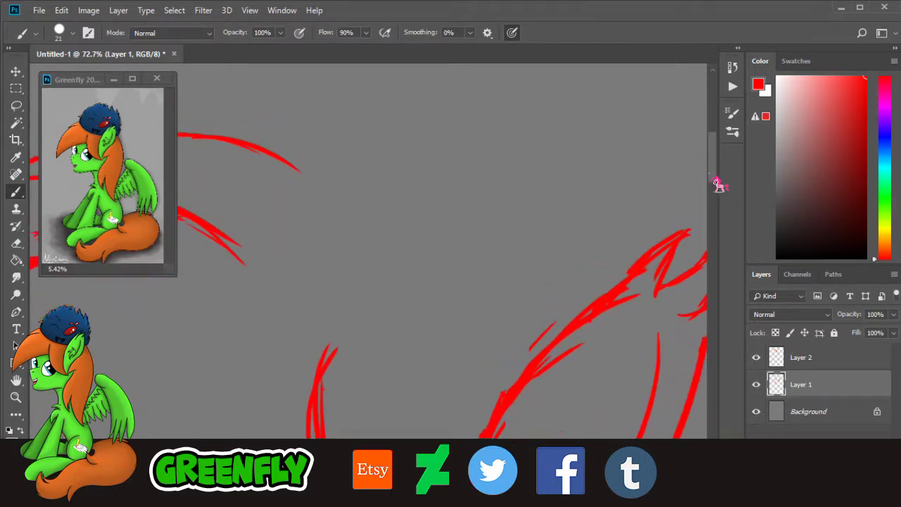
left_click(16, 396)
left_click_drag(539, 215, 496, 216)
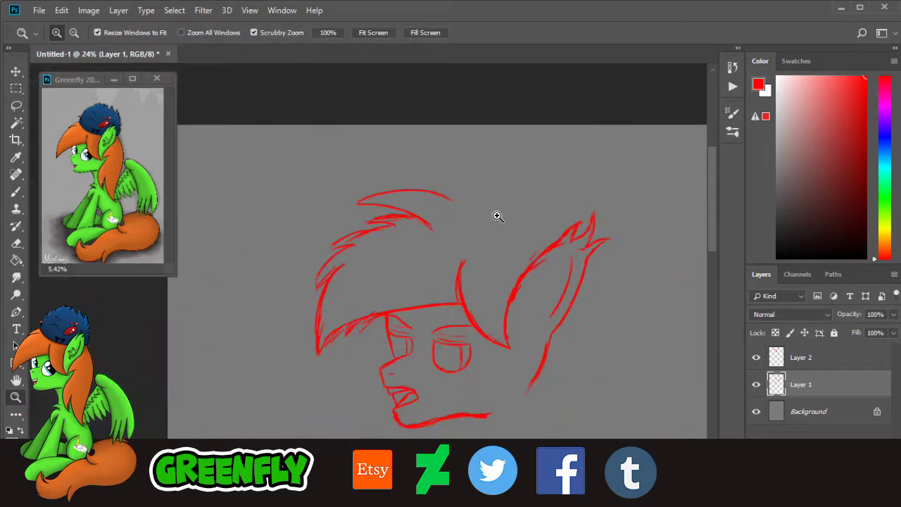
left_click_drag(438, 481, 457, 482)
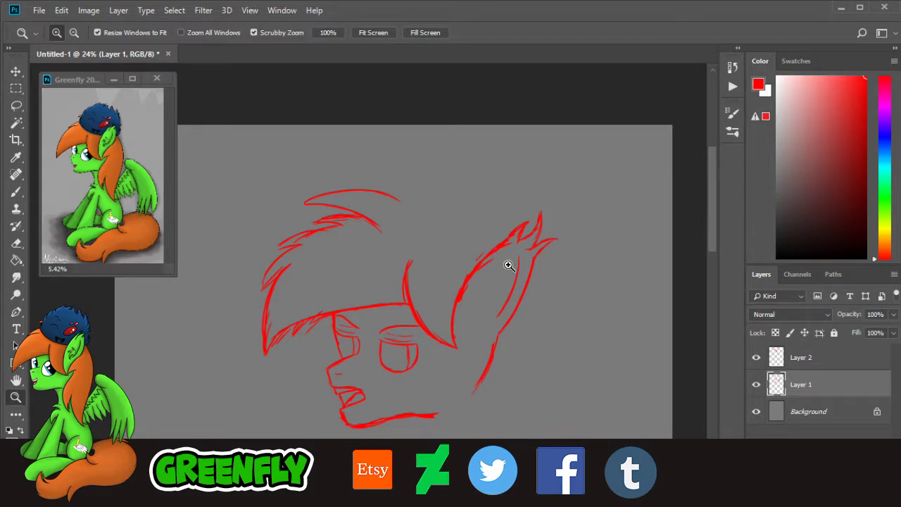
left_click_drag(501, 249, 529, 259)
left_click_drag(443, 215, 472, 223)
left_click_drag(417, 185, 444, 185)
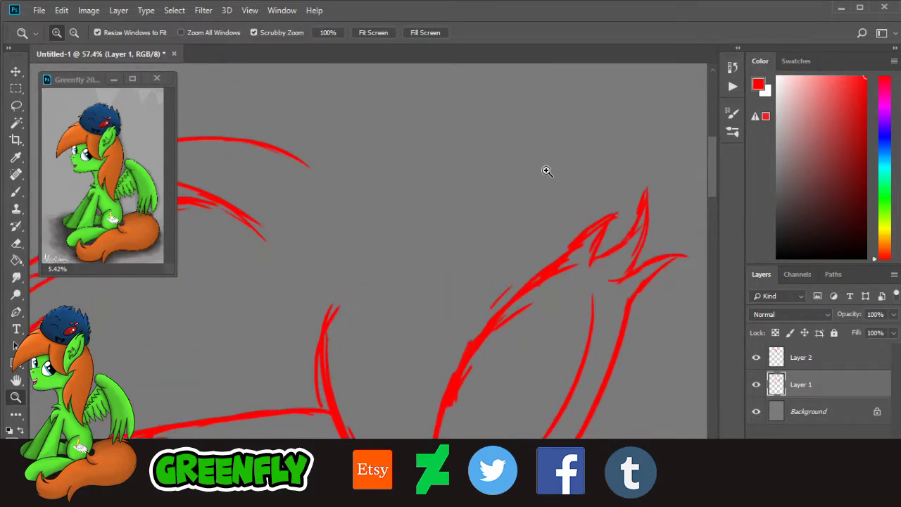
left_click_drag(713, 195, 713, 196)
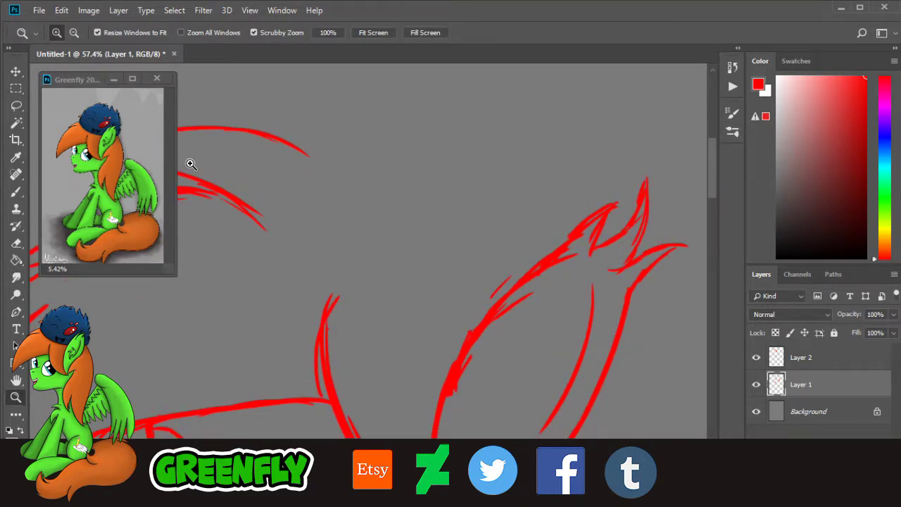
left_click(16, 191)
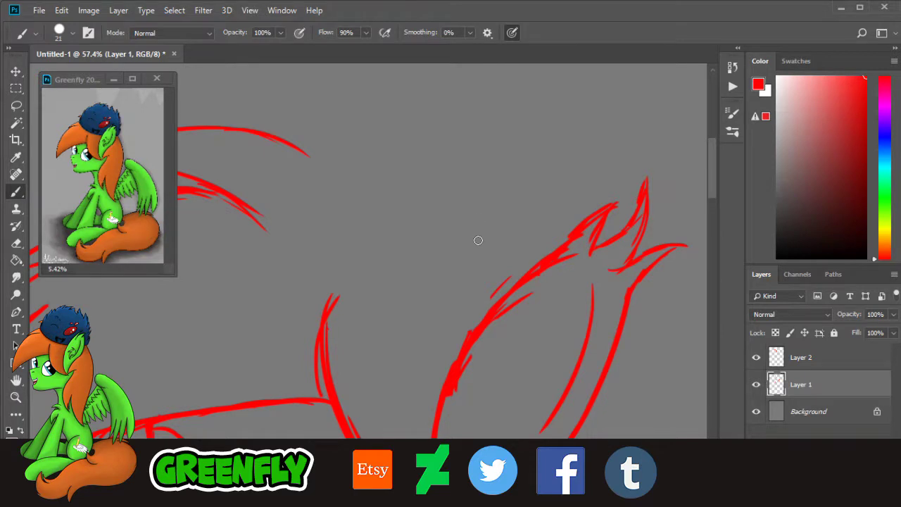
left_click_drag(467, 482, 458, 482)
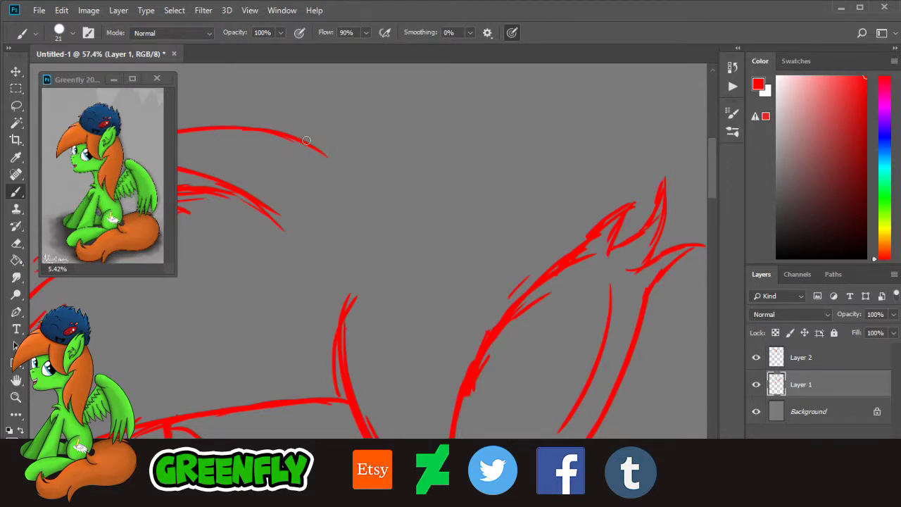
left_click_drag(310, 139, 418, 160)
left_click_drag(310, 149, 469, 190)
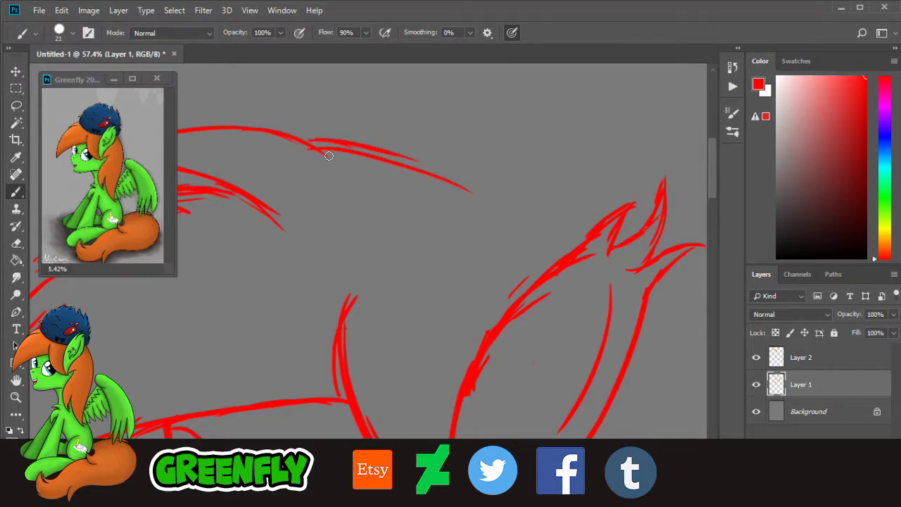
left_click_drag(339, 159, 508, 237)
left_click_drag(372, 161, 539, 243)
left_click_drag(503, 211, 569, 253)
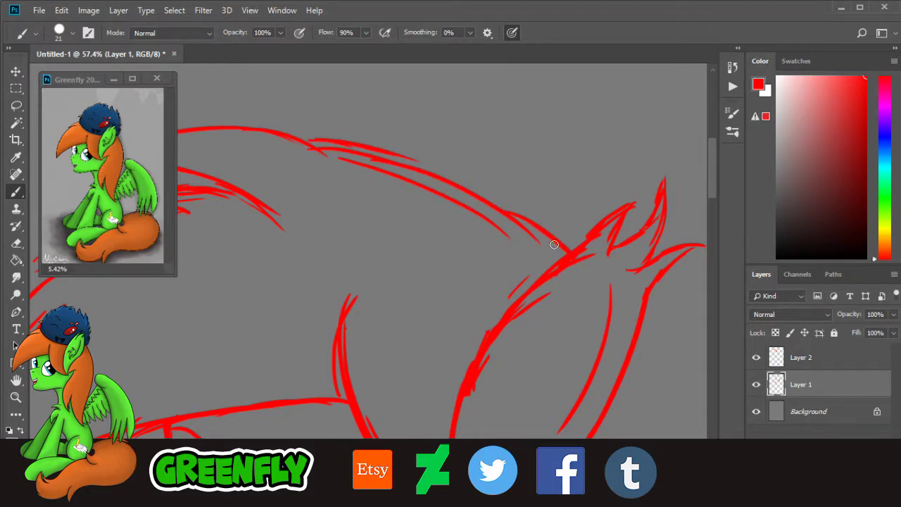
Step: Review the whole head sketch, checking the mane, ear, face and the open area under the jaw
scroll(718, 210, "down", 2)
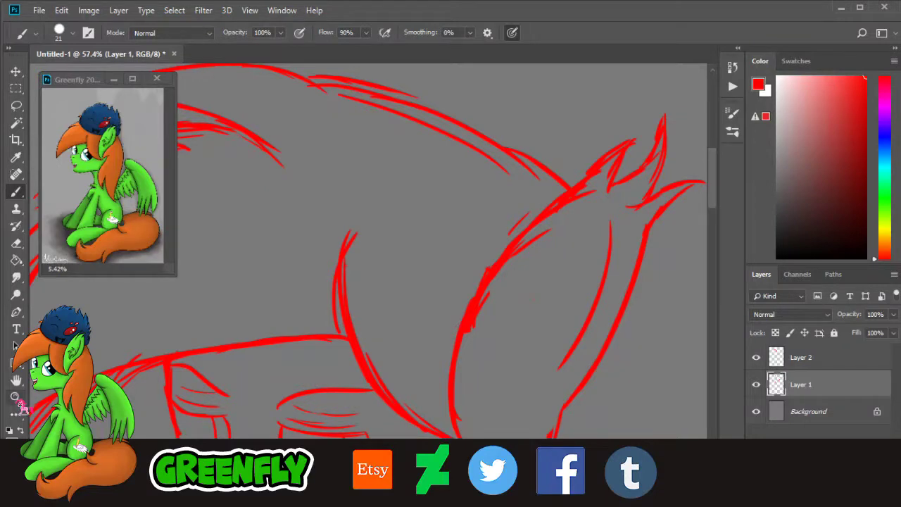
key("z")
mouse_move(549, 252)
left_mouse_down()
mouse_move(533, 276)
mouse_move(536, 287)
left_mouse_up()
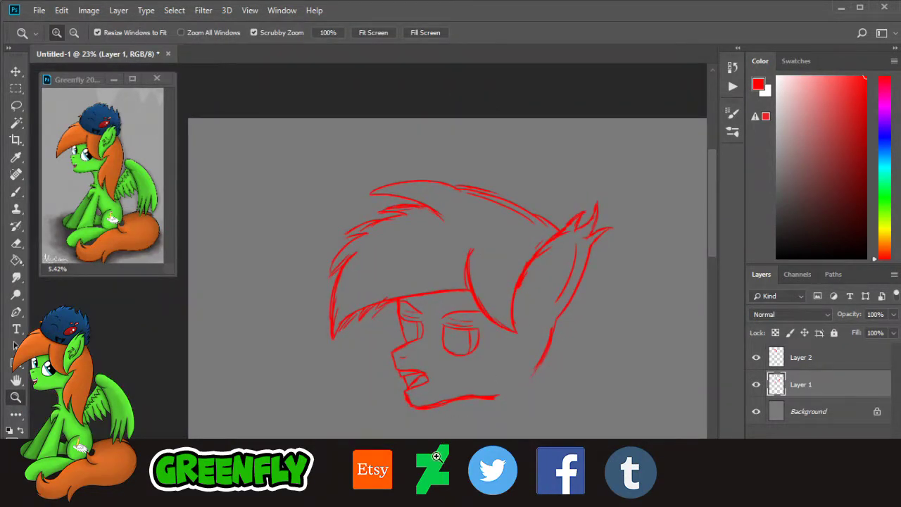
left_click_drag(446, 486, 459, 485)
left_click_drag(525, 320, 584, 298)
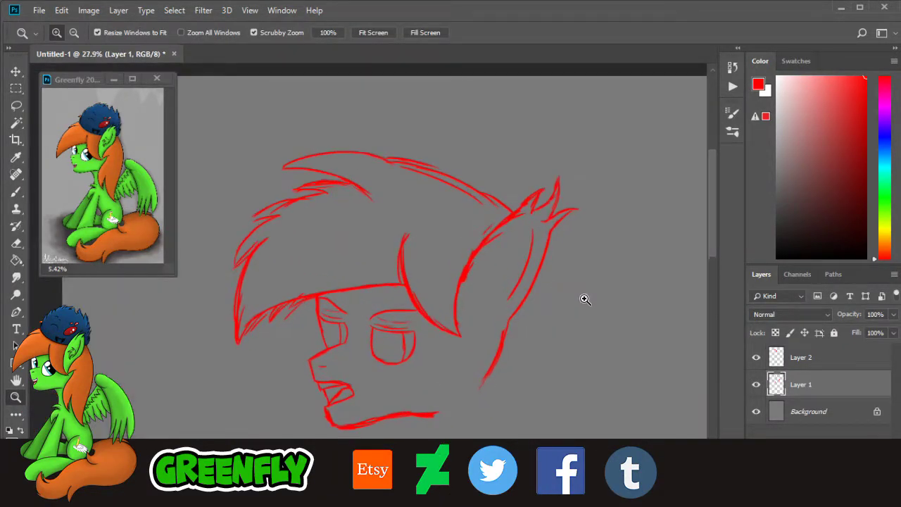
left_click_drag(714, 240, 714, 257)
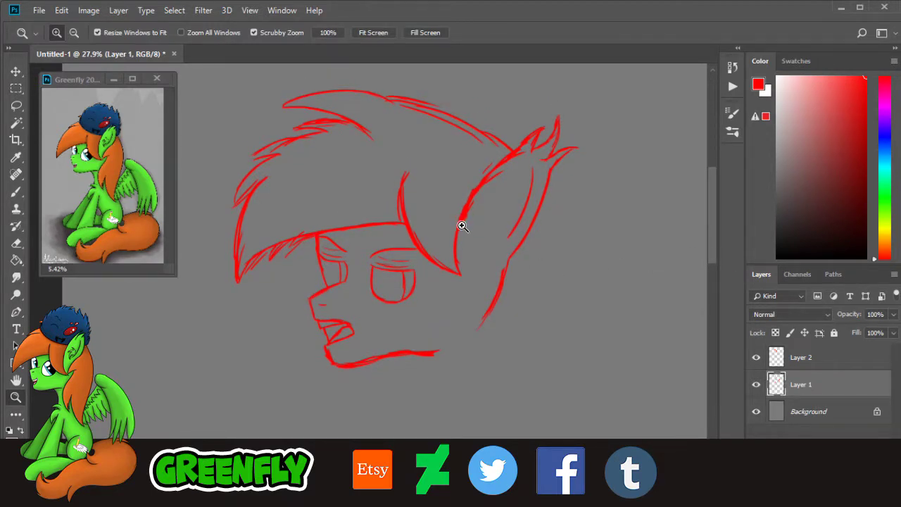
left_click_drag(545, 227, 633, 274)
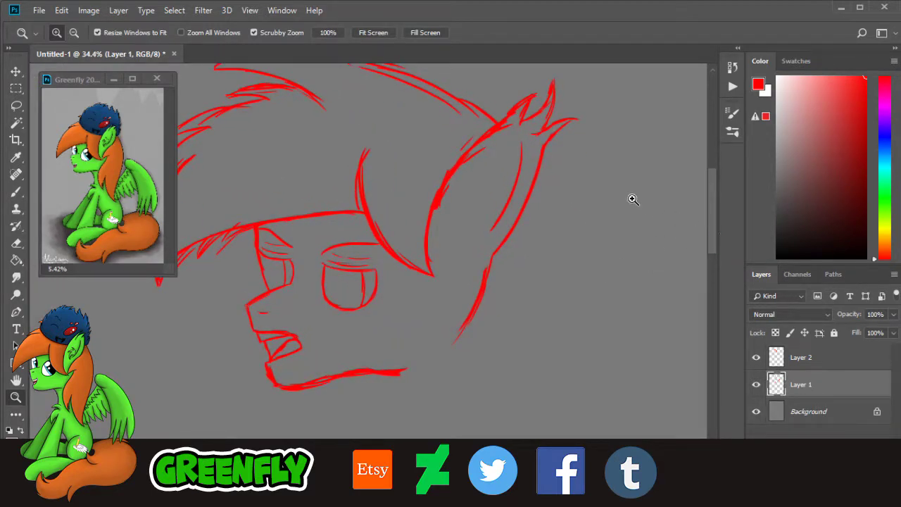
left_click_drag(511, 92, 517, 102)
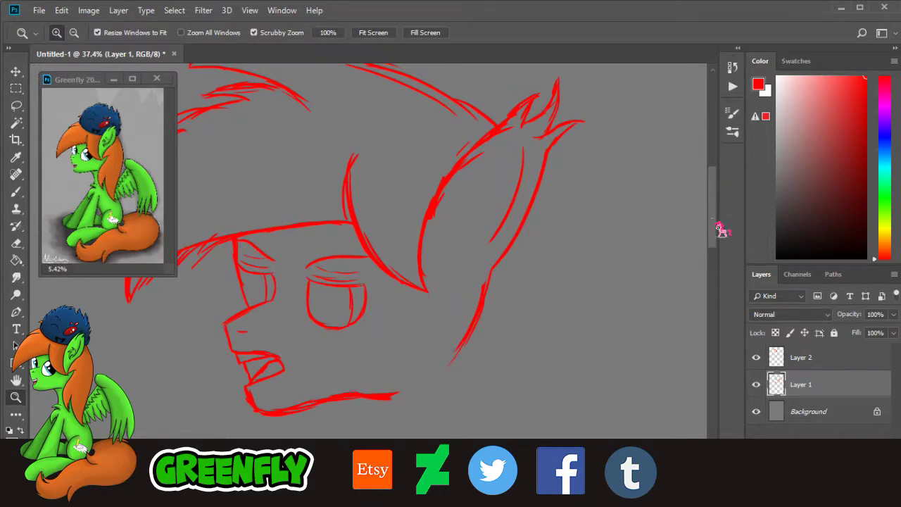
mouse_move(712, 220)
left_mouse_down()
mouse_move(711, 207)
mouse_move(711, 222)
left_mouse_up()
scroll(719, 234, "down", 2)
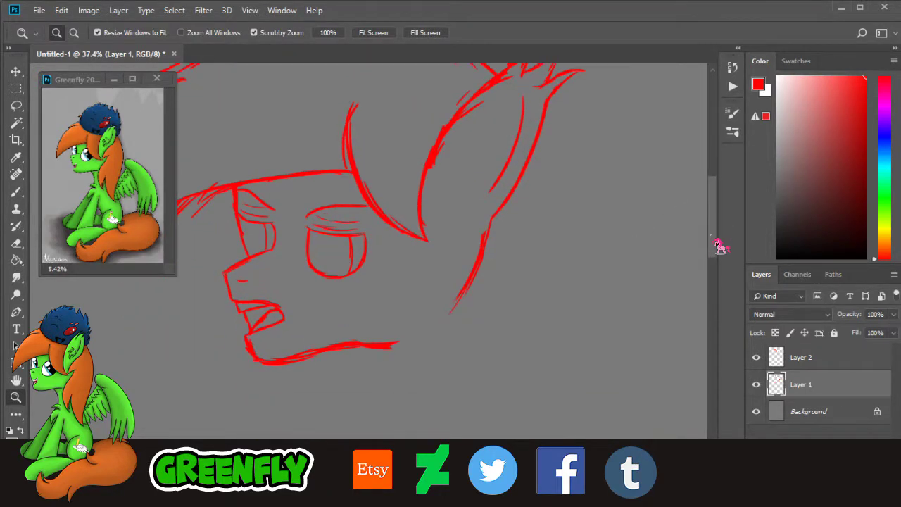
Step: Try short red neck lines running down from the rear of the jaw with the 21 px brush
left_click(17, 193)
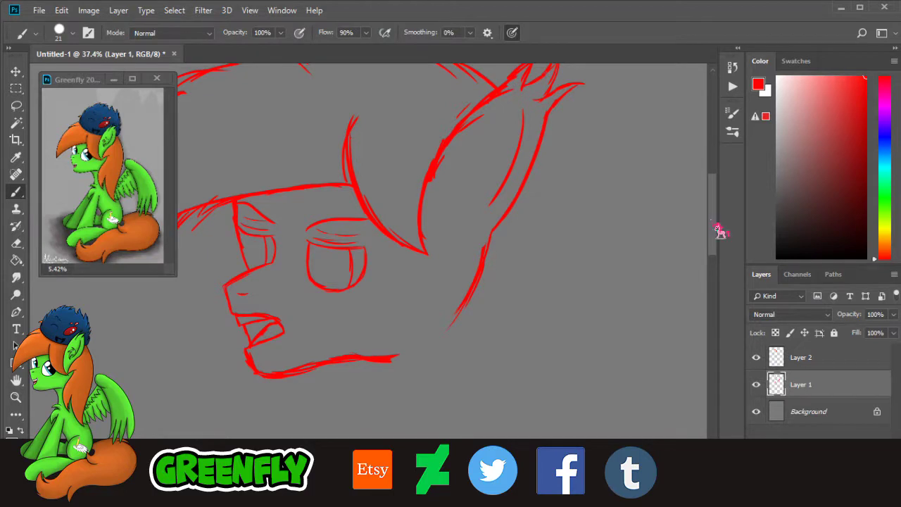
scroll(719, 232, "down", 5)
left_click_drag(350, 214, 360, 279)
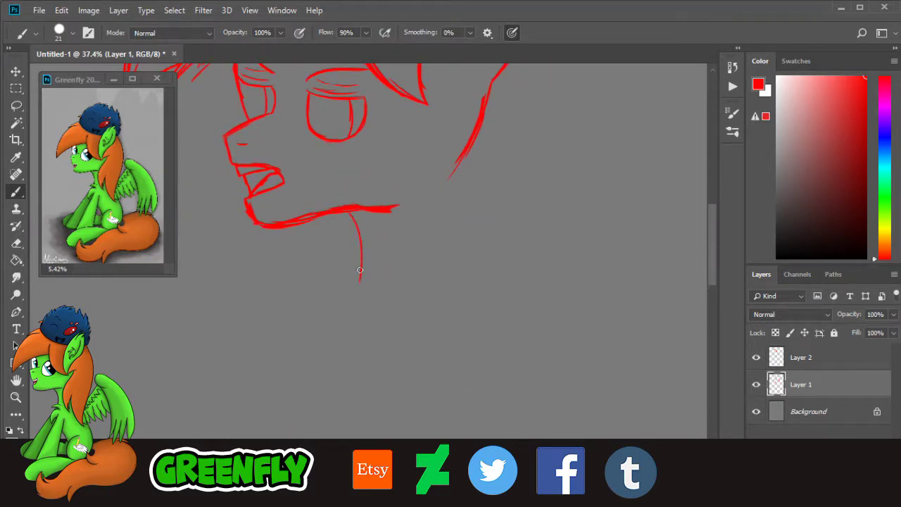
key("ctrl+z")
left_click_drag(357, 209, 385, 269)
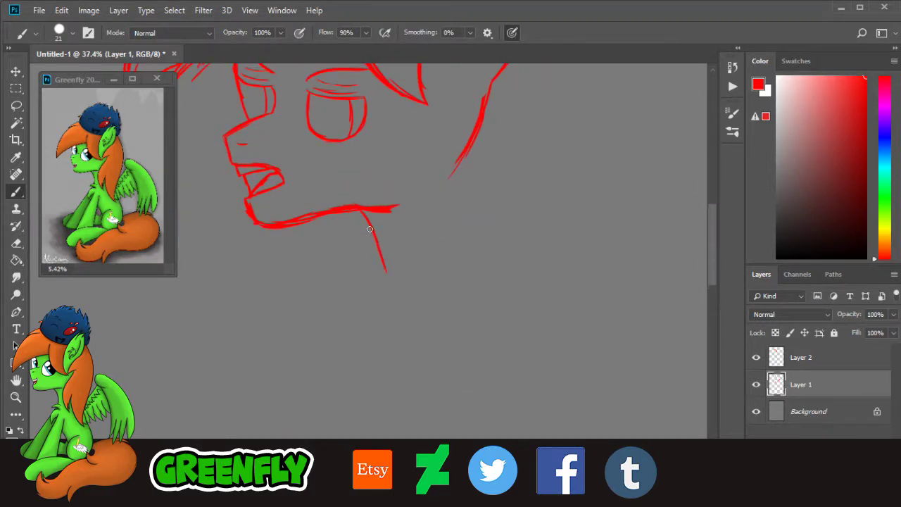
key("ctrl+z")
left_click_drag(356, 212, 372, 290)
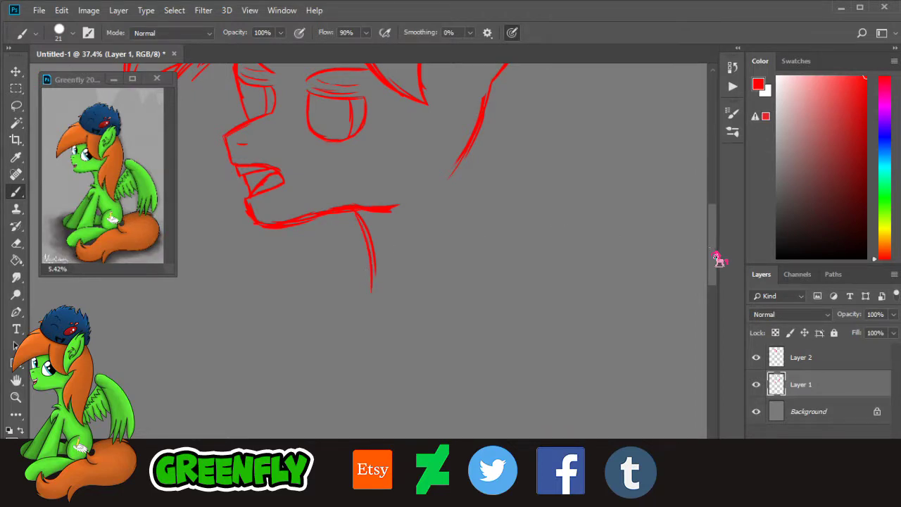
scroll(718, 259, "down", 2)
left_click(15, 397)
left_click_drag(444, 145, 444, 145)
key("ctrl+z")
left_click(16, 191)
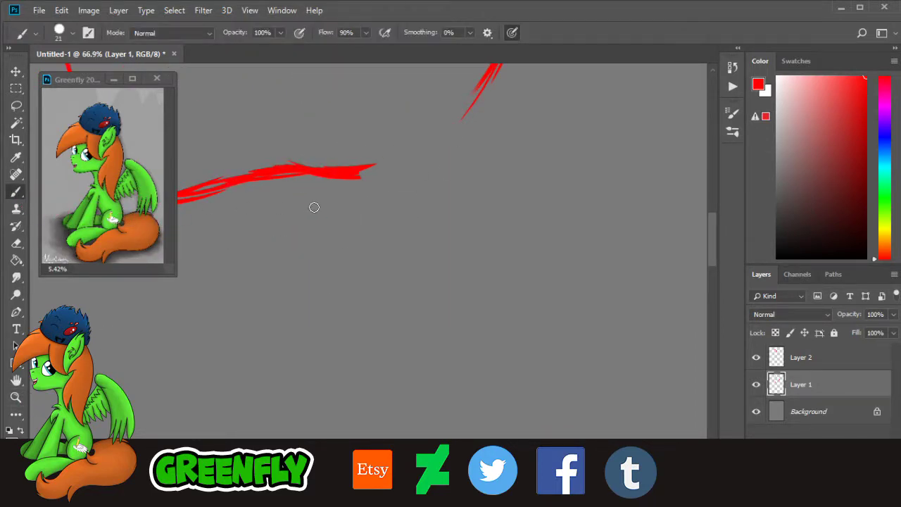
Step: Merge Layer 2 down into Layer 1
left_click(16, 397)
mouse_move(435, 246)
left_mouse_down()
mouse_move(344, 247)
mouse_move(420, 259)
mouse_move(425, 248)
left_mouse_up()
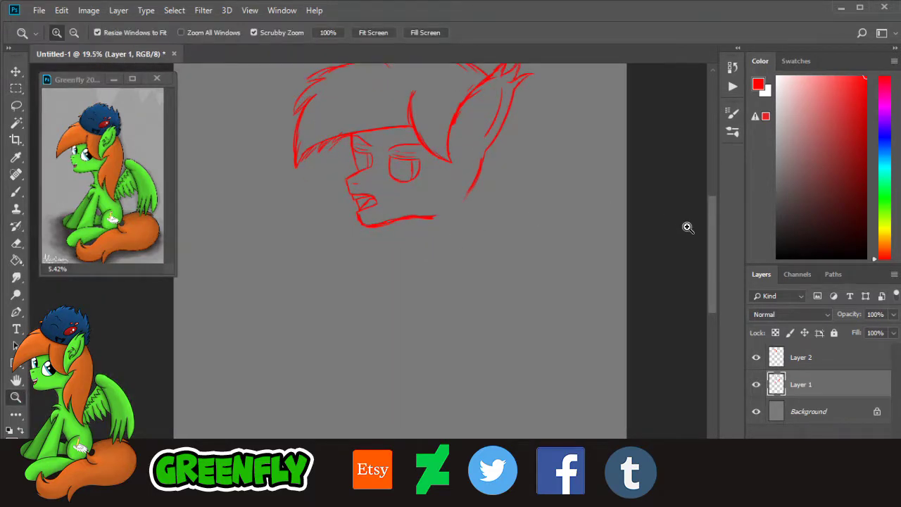
left_click_drag(483, 252, 461, 274)
left_click_drag(334, 261, 347, 264)
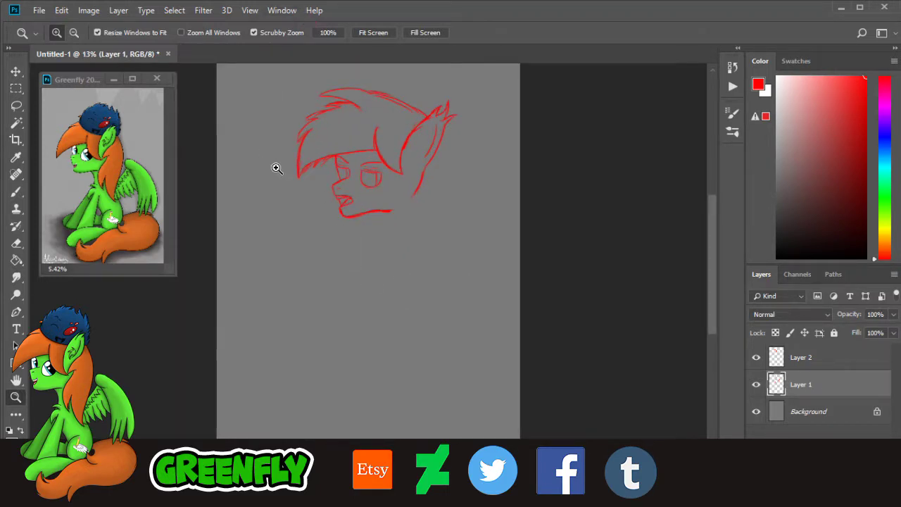
right_click(803, 361)
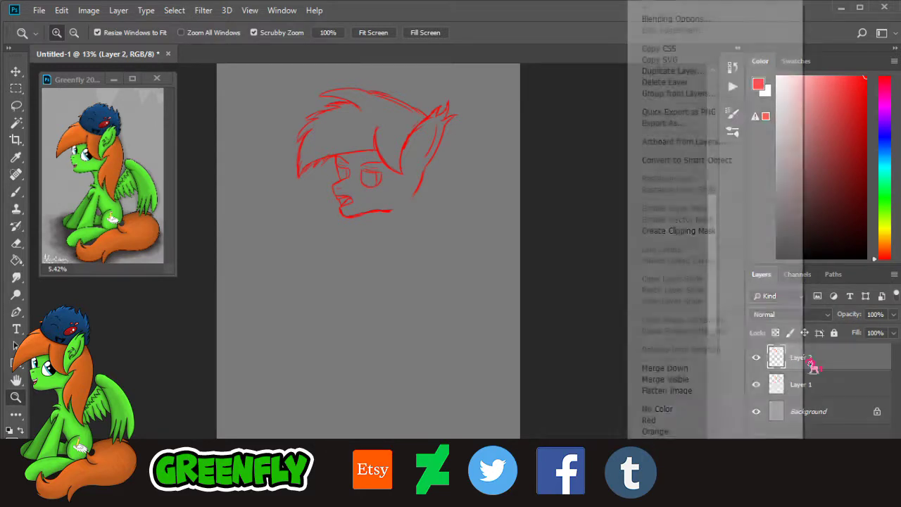
left_click(659, 370)
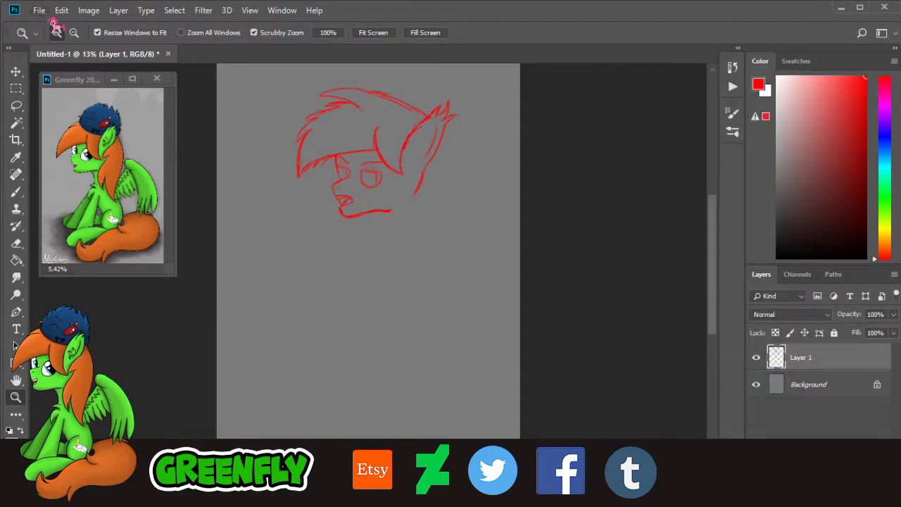
Step: Free-transform the head sketch on Layer 1, enlarging it to about 148% and moving it down toward the middle of the canvas
left_click(62, 11)
left_click(134, 281)
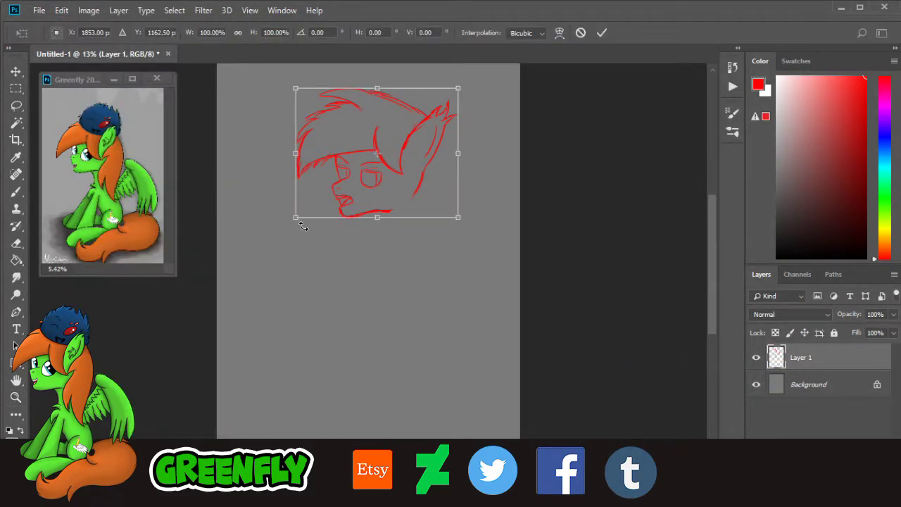
left_click_drag(293, 223, 221, 281)
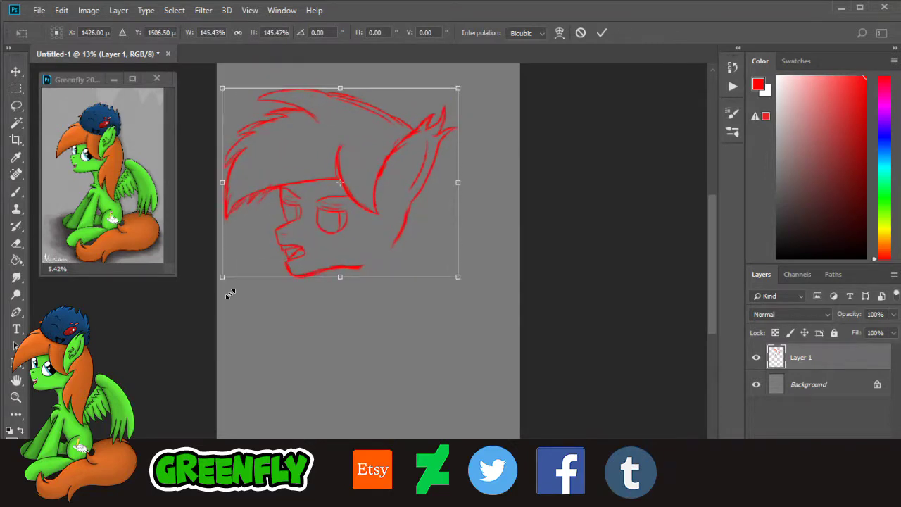
left_click_drag(343, 232, 367, 269)
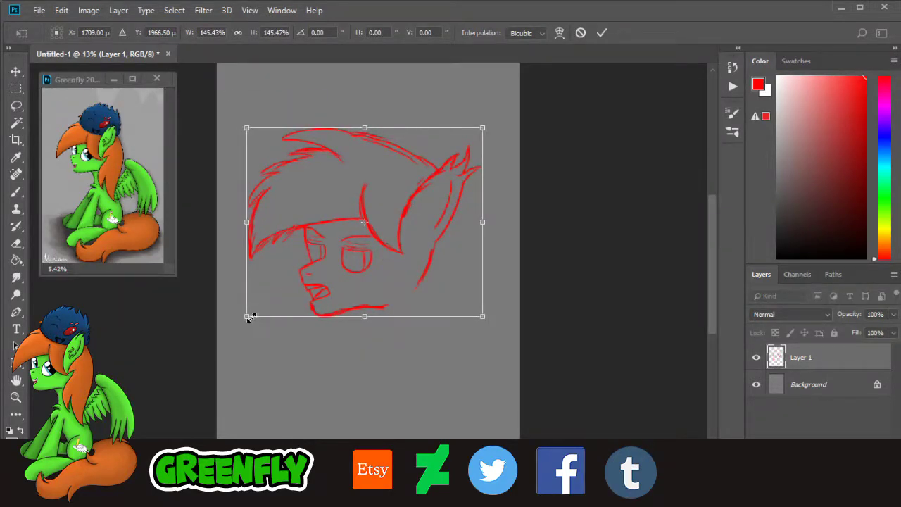
left_click_drag(249, 318, 243, 318)
mouse_move(354, 259)
left_mouse_down()
mouse_move(383, 257)
mouse_move(383, 271)
left_mouse_up()
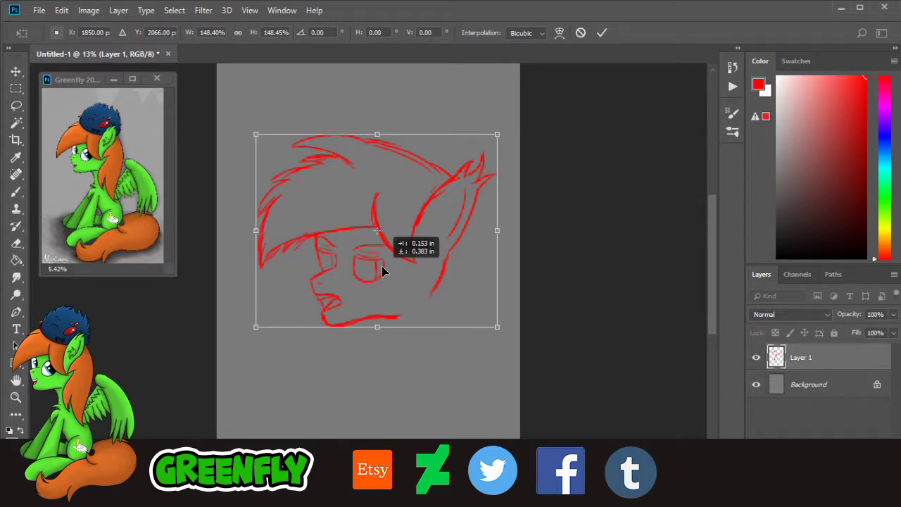
left_click_drag(383, 271, 385, 269)
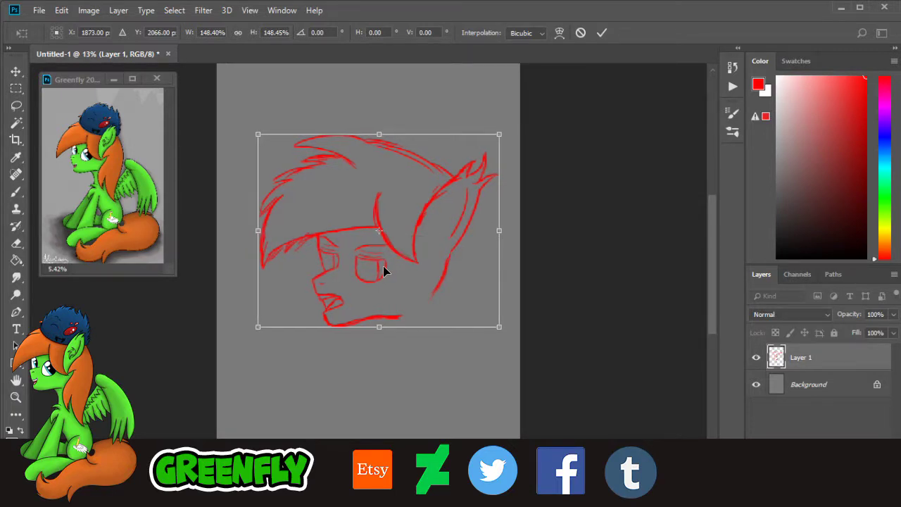
left_click(602, 33)
Step: Add a new empty layer above the head sketch on Layer 1
key("z")
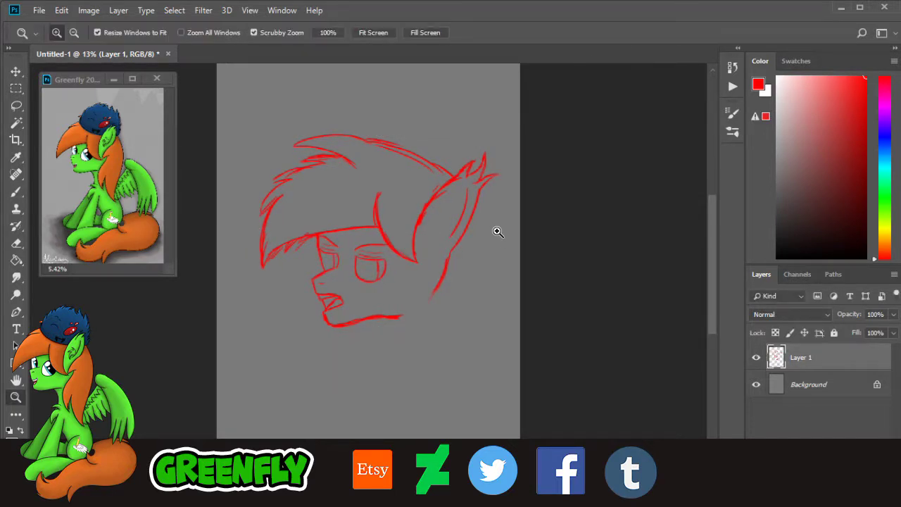
left_click(380, 323)
left_click_drag(713, 250, 713, 279)
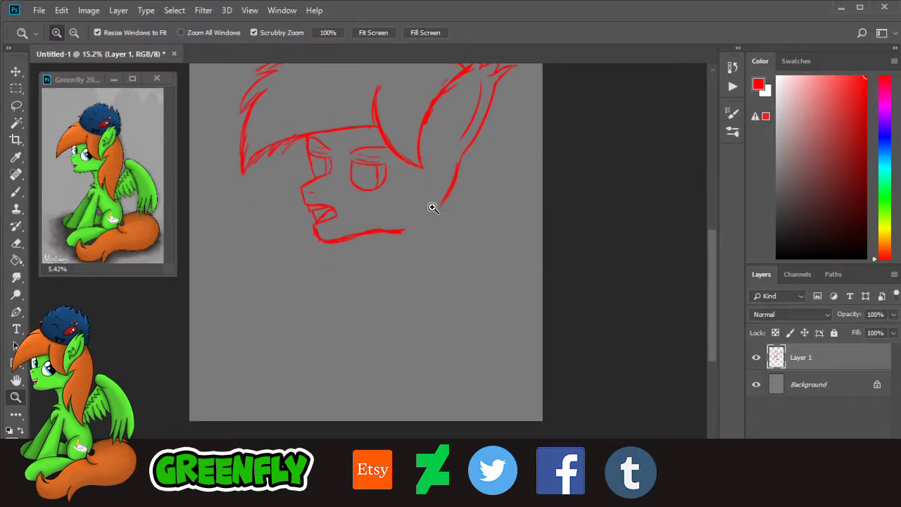
mouse_move(432, 208)
left_mouse_down()
mouse_move(486, 159)
mouse_move(489, 176)
left_mouse_up()
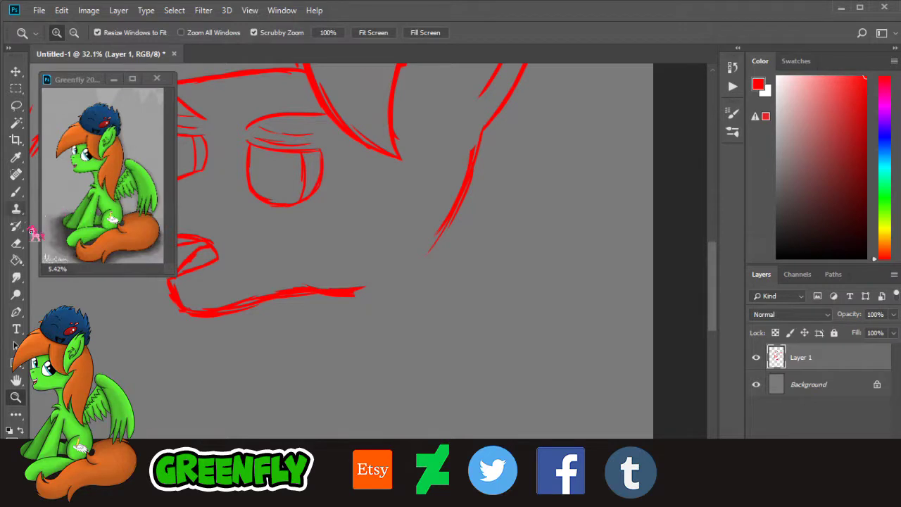
key("e")
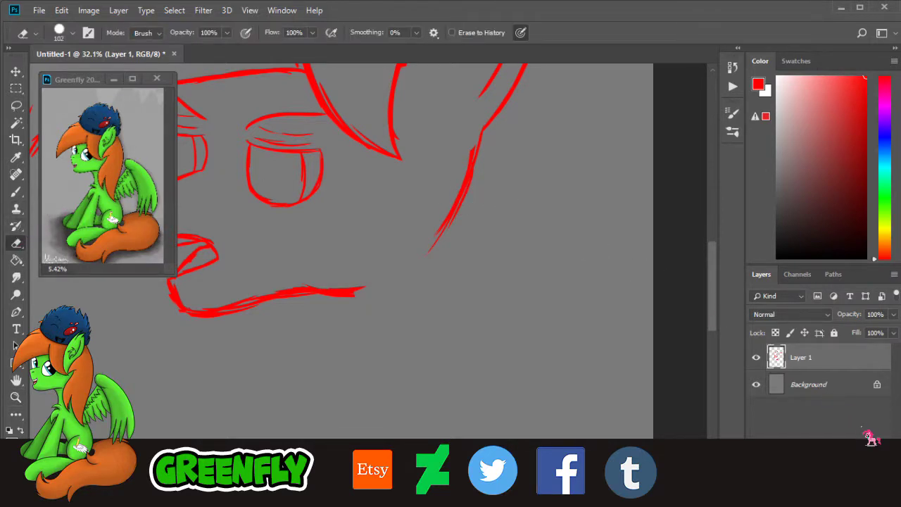
left_click(853, 470)
left_click_drag(714, 306, 714, 329)
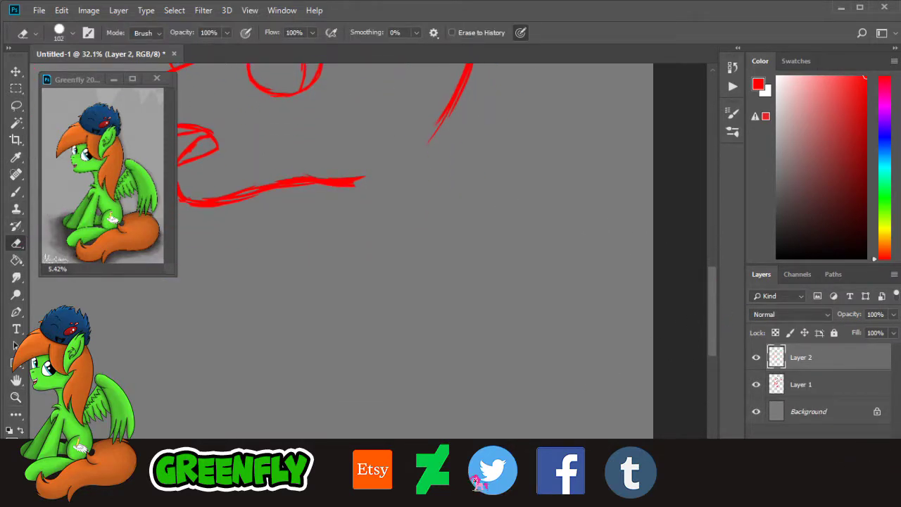
left_click_drag(480, 483, 467, 483)
mouse_move(715, 319)
left_mouse_down()
mouse_move(714, 341)
mouse_move(713, 328)
left_mouse_up()
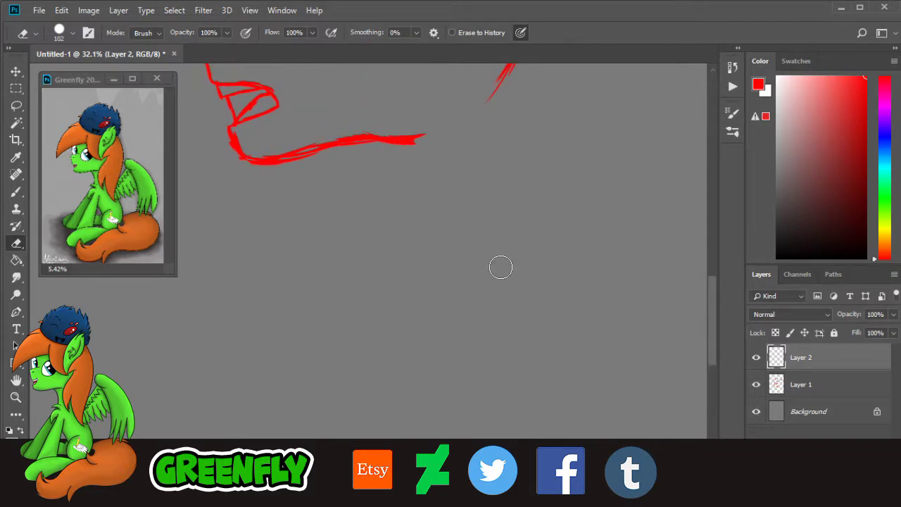
Step: Paint the neck's front in red with the 21 px brush, curving from the jaw into a pointed chest tuft with a returning lower edge
left_click(17, 191)
key("ctrl+z")
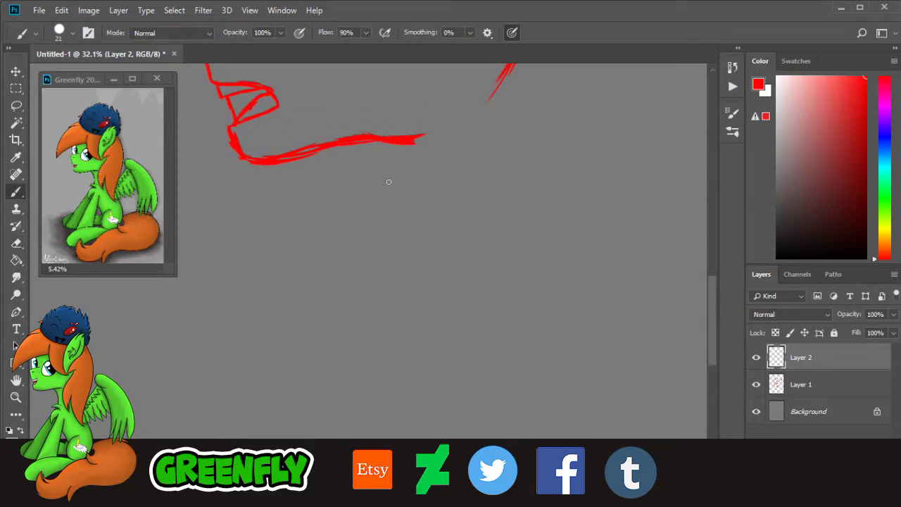
mouse_move(321, 250)
left_mouse_down()
mouse_move(370, 207)
mouse_move(305, 289)
mouse_move(316, 309)
mouse_move(307, 309)
left_mouse_up()
mouse_move(383, 207)
left_mouse_down()
mouse_move(294, 317)
mouse_move(341, 289)
left_mouse_up()
left_click_drag(304, 331, 359, 273)
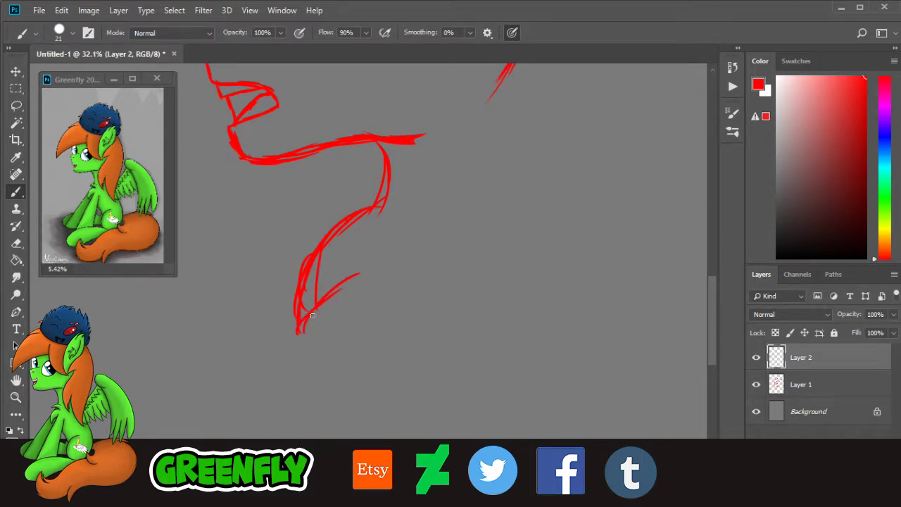
left_click_drag(301, 312, 370, 259)
Step: Paint a second chest tuft's front edge in doubled red strokes, running down from the first tuft's lower edge
scroll(577, 290, "down", 3)
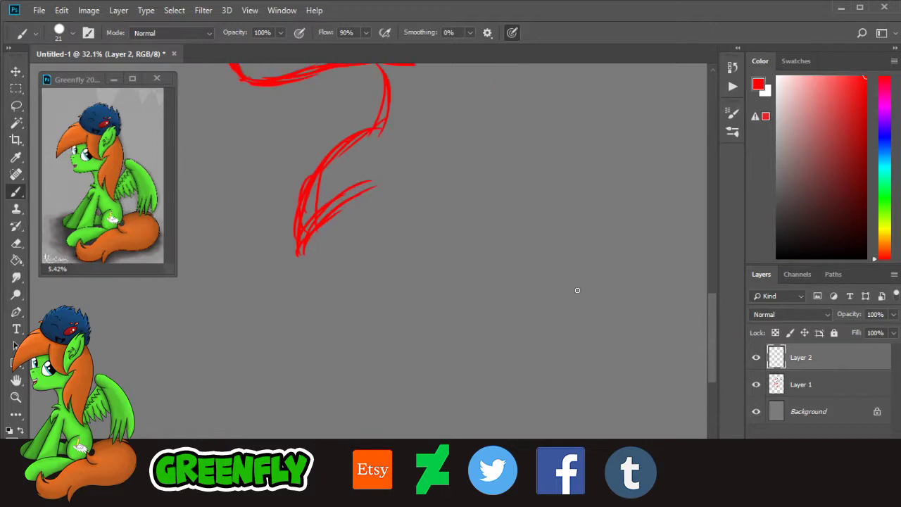
mouse_move(340, 204)
left_mouse_down()
mouse_move(324, 276)
mouse_move(332, 297)
left_mouse_up()
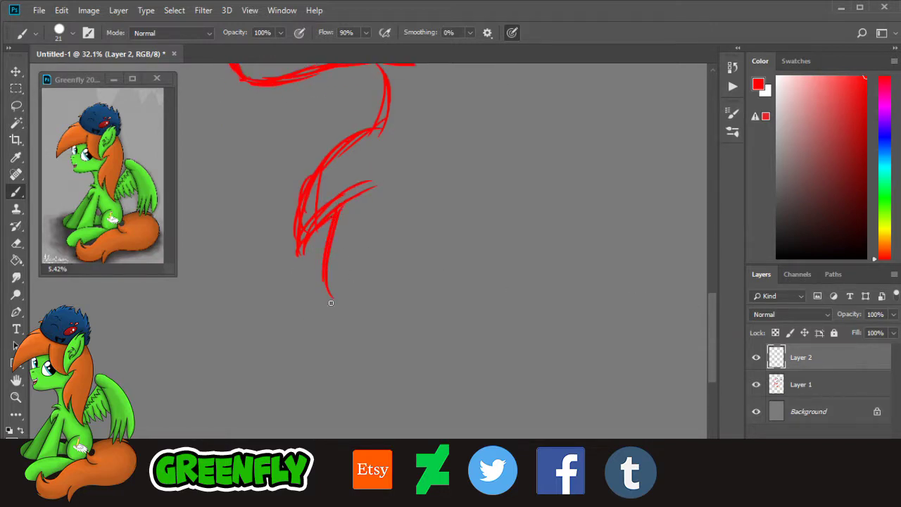
left_click_drag(330, 217, 351, 384)
Step: Thicken the second chest tuft with overlapping red strokes along its front edge and down to its tip
left_click_drag(533, 111, 557, 282)
left_click_drag(715, 302, 715, 373)
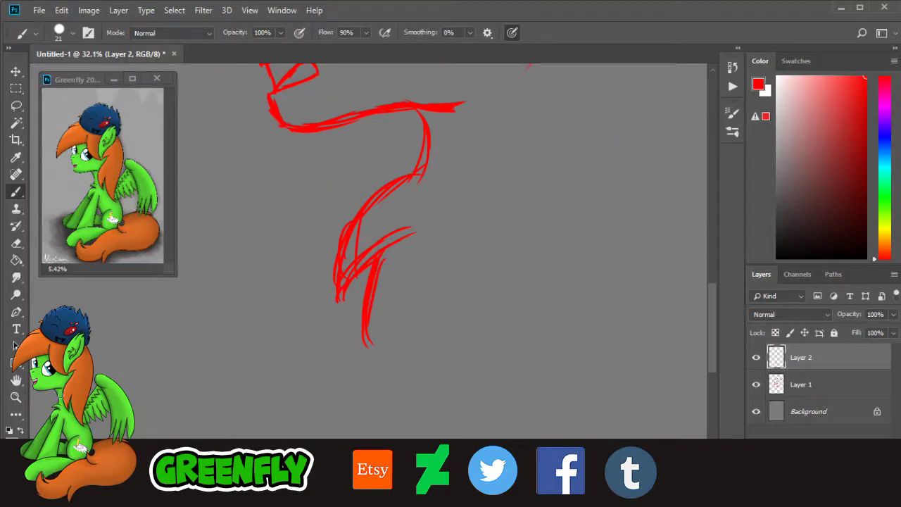
left_click(16, 396)
left_click_drag(387, 387, 569, 328)
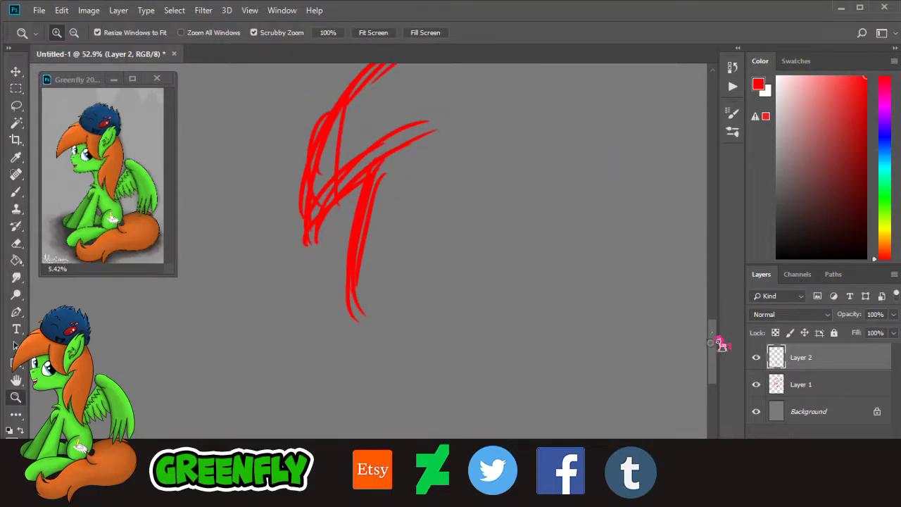
mouse_move(715, 341)
left_mouse_down()
mouse_move(715, 358)
mouse_move(715, 350)
left_mouse_up()
left_click(17, 191)
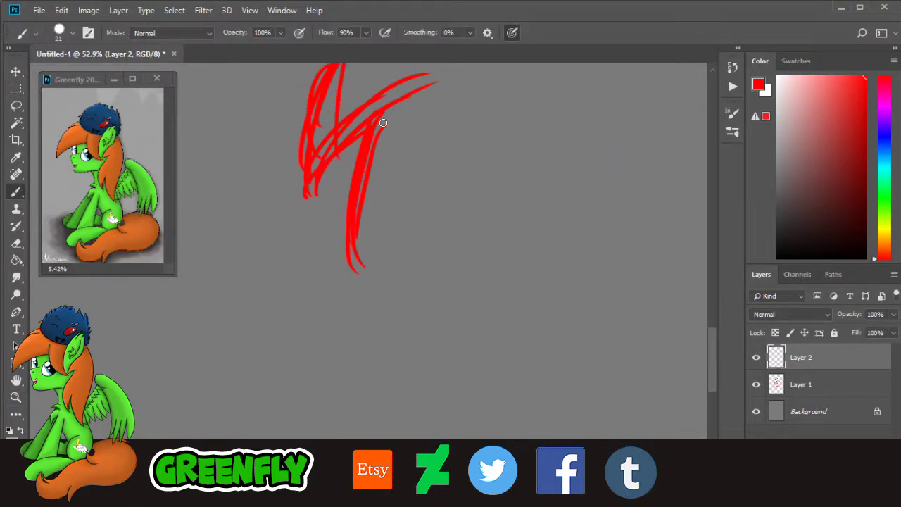
left_click_drag(361, 139, 335, 217)
left_click_drag(353, 157, 341, 273)
left_click_drag(341, 191, 378, 262)
Step: Paint the second tuft's returning lower edge and a third chest tuft line curving down from it in red
left_click_drag(362, 255, 398, 171)
mouse_move(376, 211)
left_mouse_down()
mouse_move(421, 166)
mouse_move(388, 283)
left_mouse_up()
mouse_move(393, 186)
left_mouse_down()
mouse_move(392, 321)
mouse_move(403, 337)
left_mouse_up()
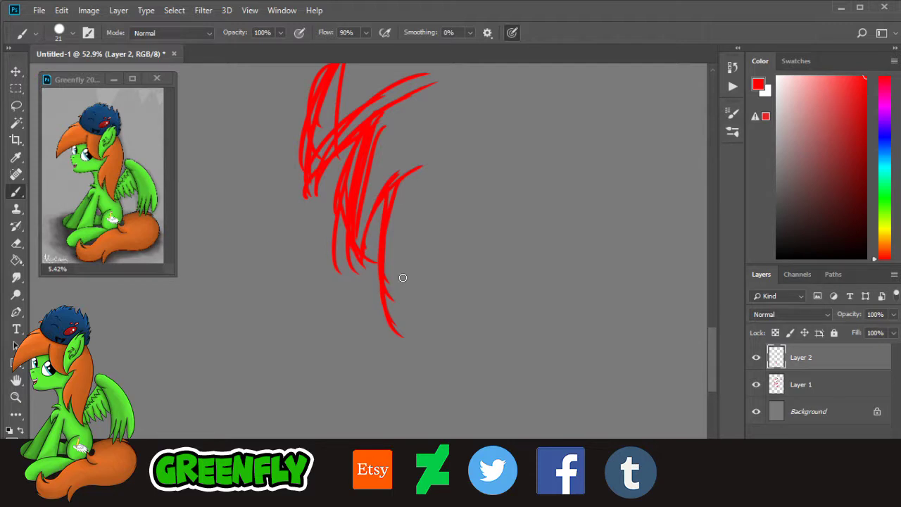
Step: Erase the second and third chest tufts and repaint them in red as two slimmer, pointed tufts with returning lower edges
left_click(15, 243)
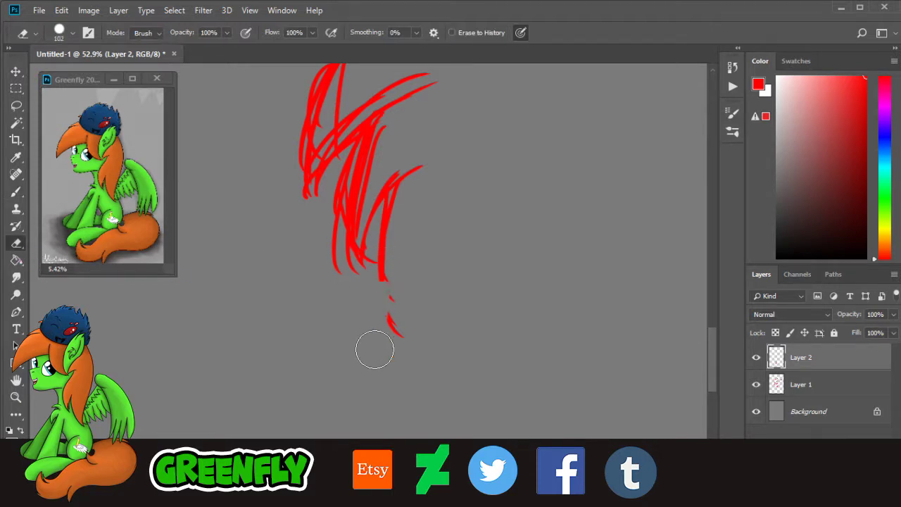
mouse_move(375, 347)
left_mouse_down()
mouse_move(394, 155)
mouse_move(387, 136)
mouse_move(376, 152)
mouse_move(345, 326)
mouse_move(388, 372)
mouse_move(334, 251)
left_mouse_up()
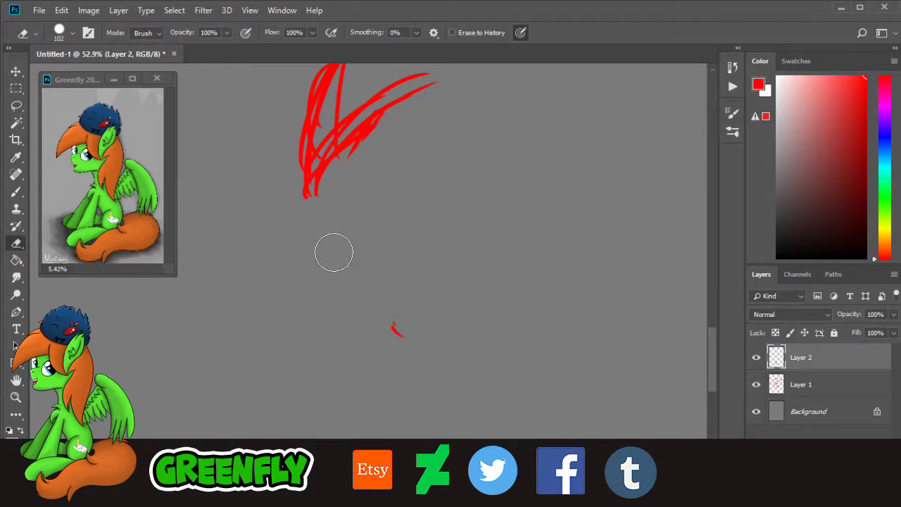
left_click(15, 191)
mouse_move(387, 116)
left_mouse_down()
mouse_move(307, 280)
mouse_move(313, 292)
left_mouse_up()
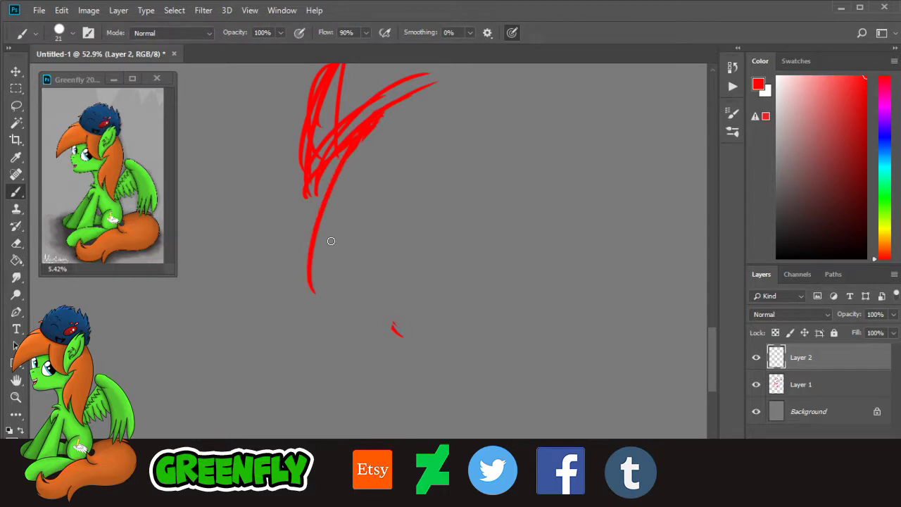
key("ctrl+z")
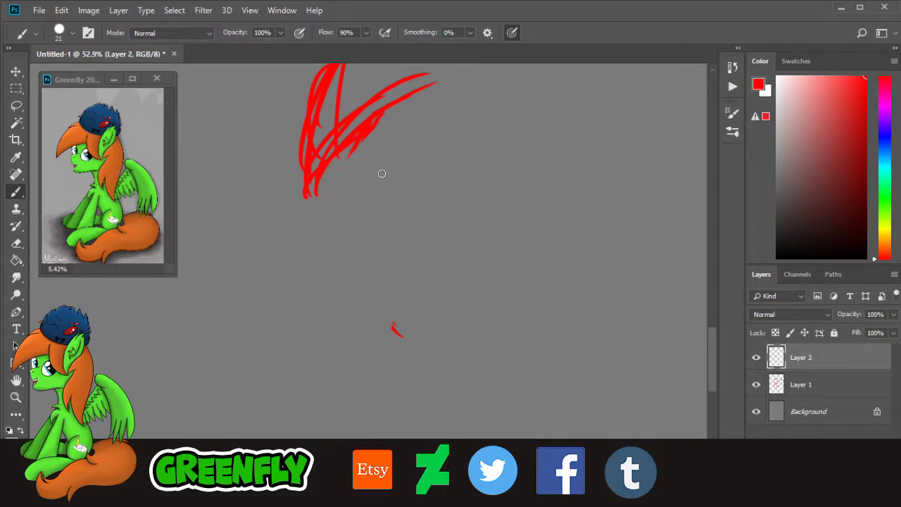
left_click_drag(346, 155, 336, 271)
key("ctrl+z")
mouse_move(359, 137)
left_mouse_down()
mouse_move(334, 239)
mouse_move(411, 182)
mouse_move(373, 313)
mouse_move(386, 275)
mouse_move(465, 229)
left_mouse_up()
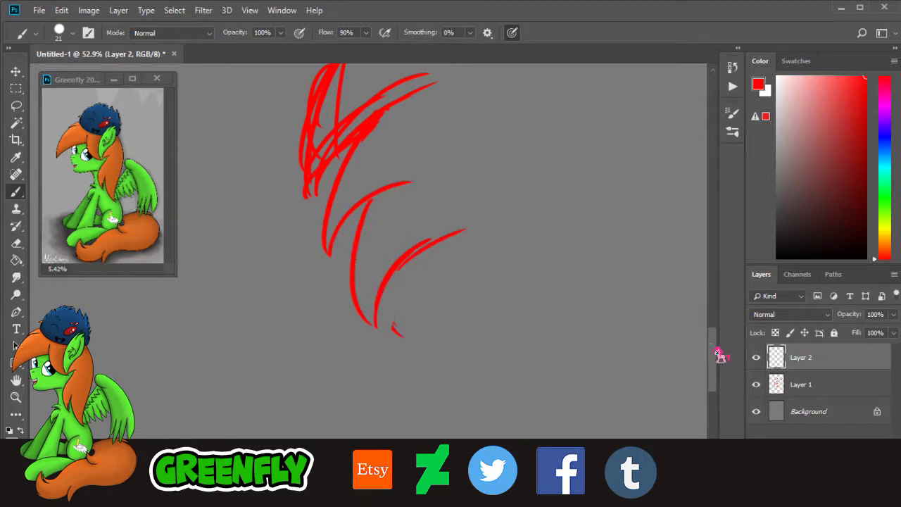
Step: Paint the mane's long back edge in doubled red strokes, running from behind the ear down past the chest to an outward flick
left_click_drag(714, 348, 714, 349)
left_click_drag(486, 481, 500, 481)
left_click_drag(713, 359, 710, 320)
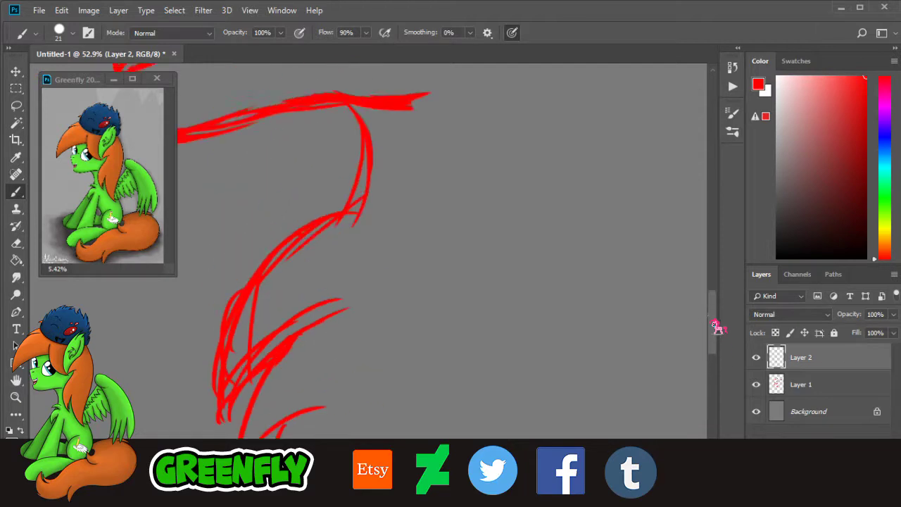
scroll(716, 327, "up", 5)
left_click(18, 398)
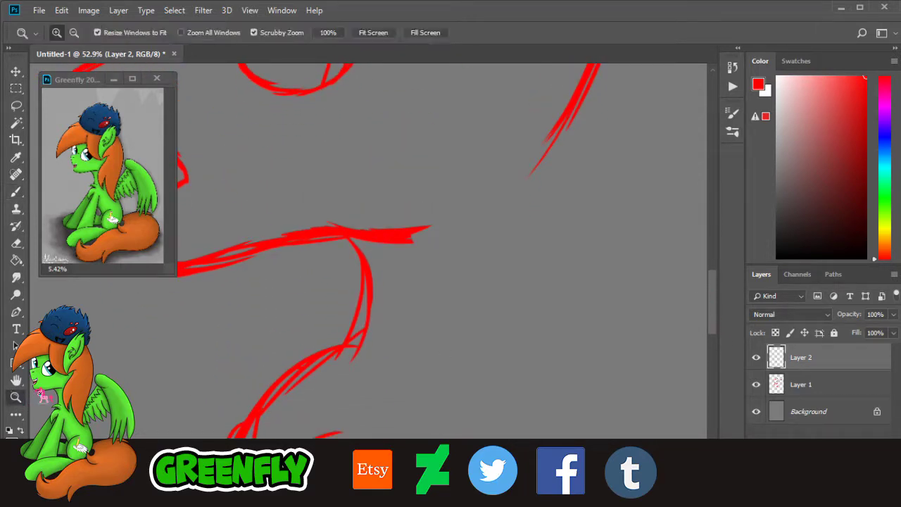
left_click_drag(535, 277, 476, 294)
left_click_drag(520, 324, 478, 324)
left_click_drag(507, 359, 450, 390)
left_click_drag(390, 392, 416, 393)
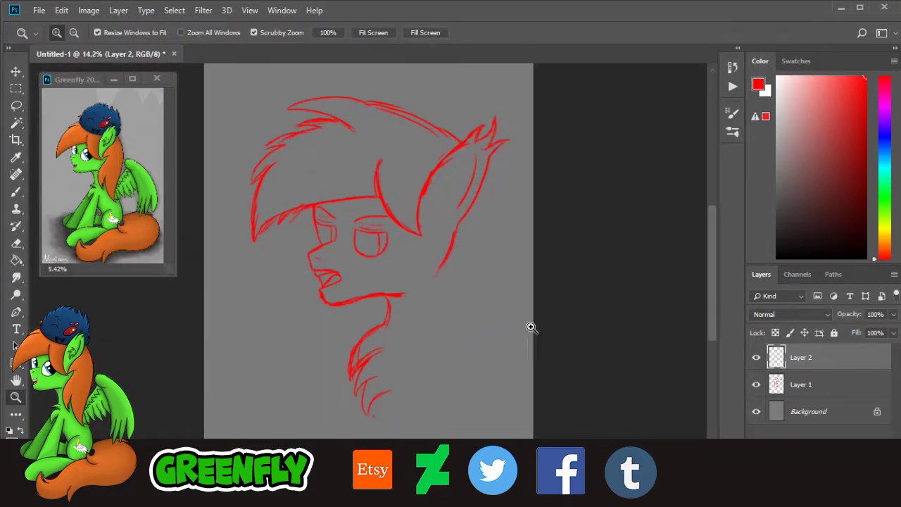
left_click_drag(713, 285, 714, 303)
left_click_drag(454, 249, 470, 248)
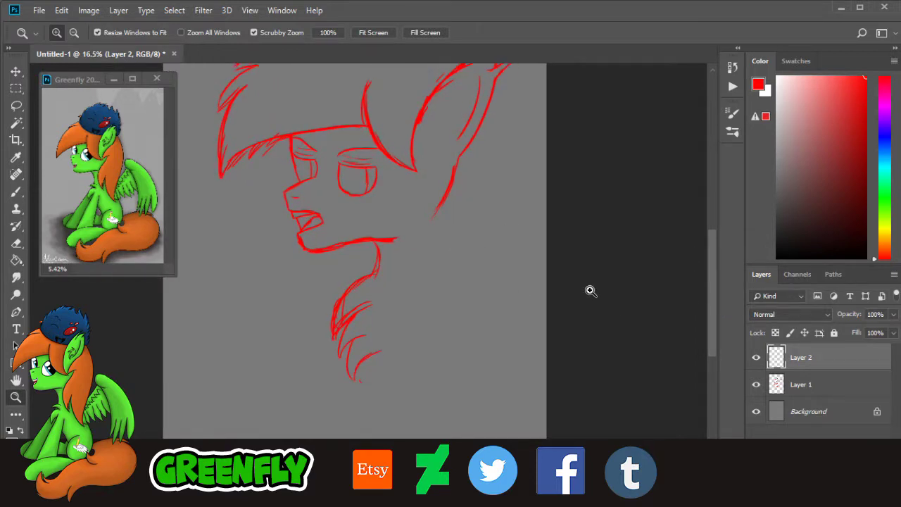
left_click_drag(589, 291, 509, 278)
left_click_drag(356, 347, 570, 287)
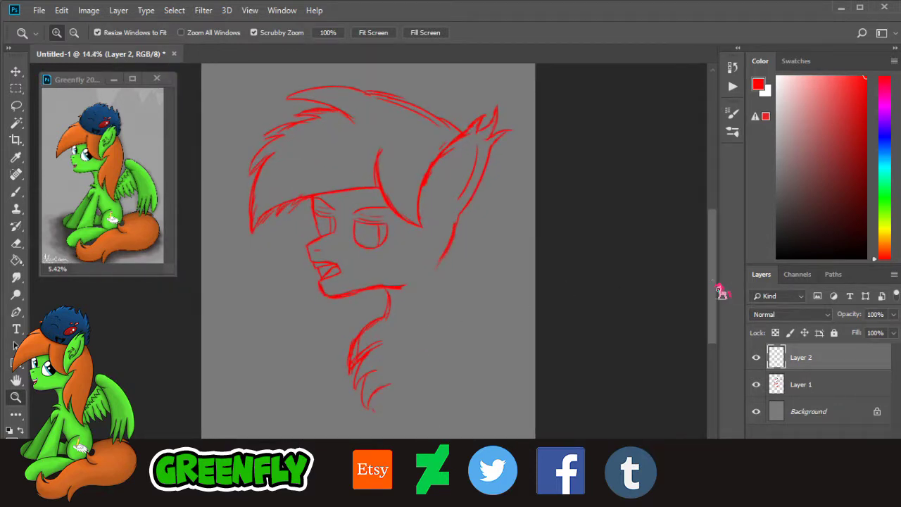
scroll(718, 291, "down", 2)
left_click(16, 191)
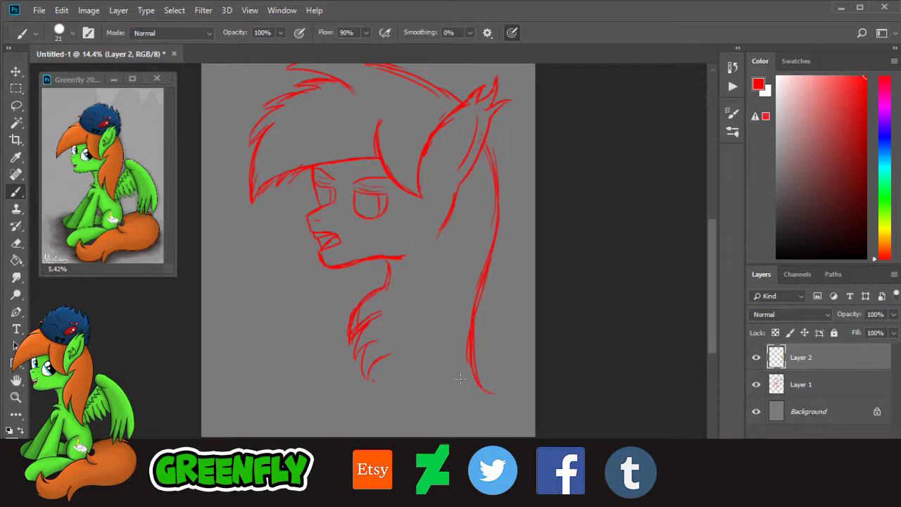
Step: Paint the front edge of the mane's lower lock in overlapping red strokes, curving down behind the chest tufts towards the back edge
left_click(15, 397)
left_click_drag(418, 402, 428, 358)
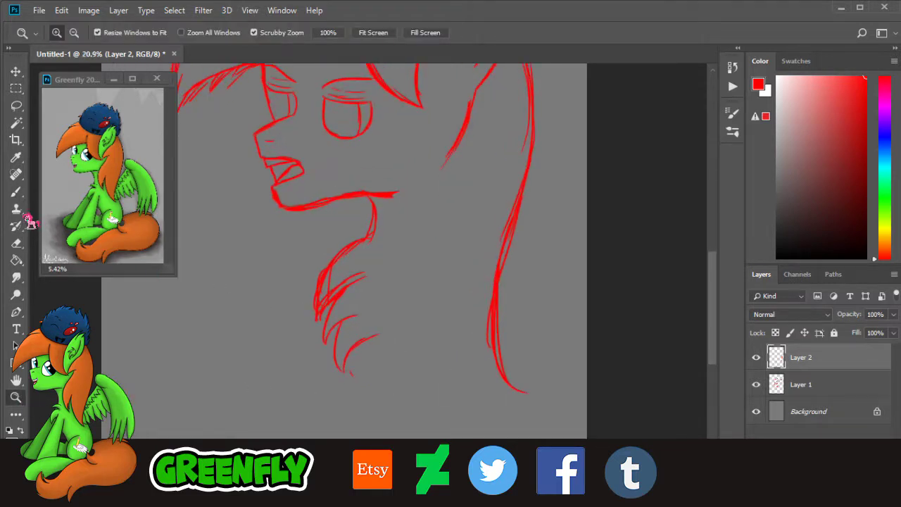
left_click(15, 191)
left_click_drag(425, 270, 441, 378)
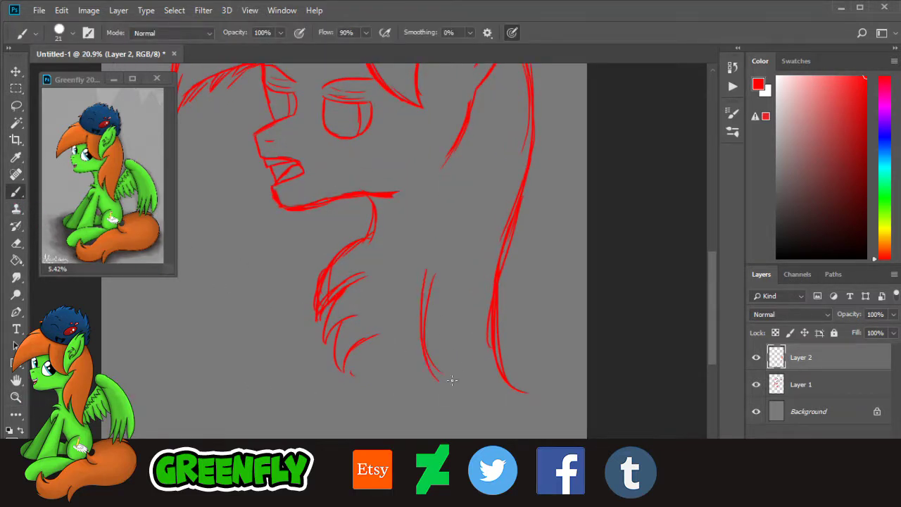
mouse_move(426, 276)
left_mouse_down()
mouse_move(434, 364)
mouse_move(479, 413)
left_mouse_up()
left_click_drag(427, 251, 470, 414)
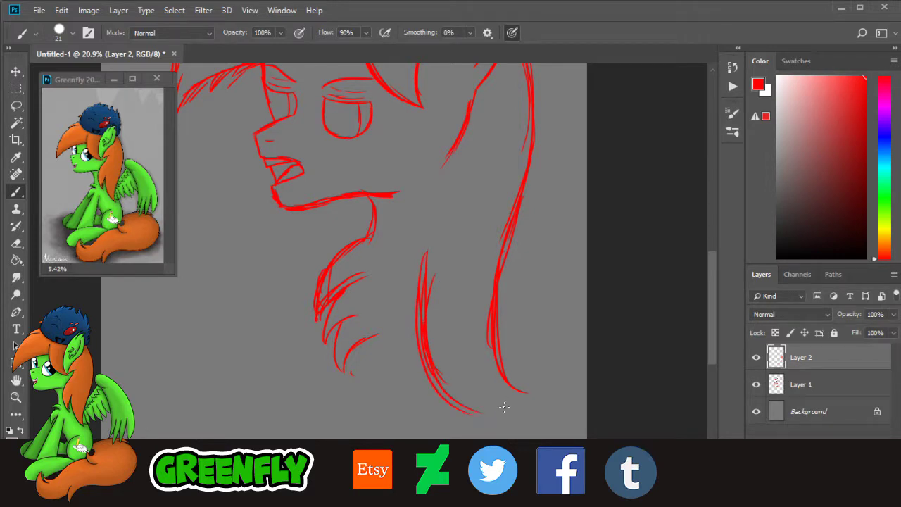
Step: Extend the lower lock's front edge with overlapping red strokes that sweep under and up towards the back edge's tip
left_click_drag(434, 353, 506, 421)
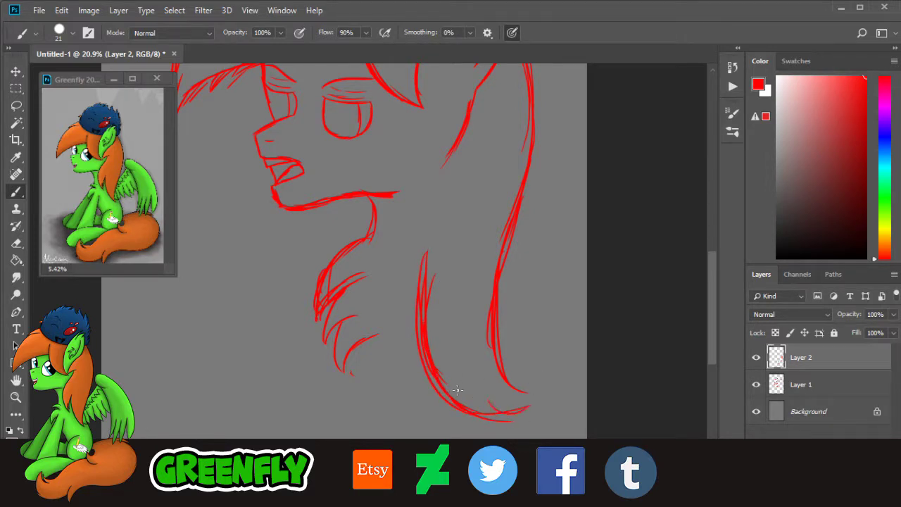
left_click_drag(433, 392, 518, 406)
left_click_drag(468, 422, 534, 388)
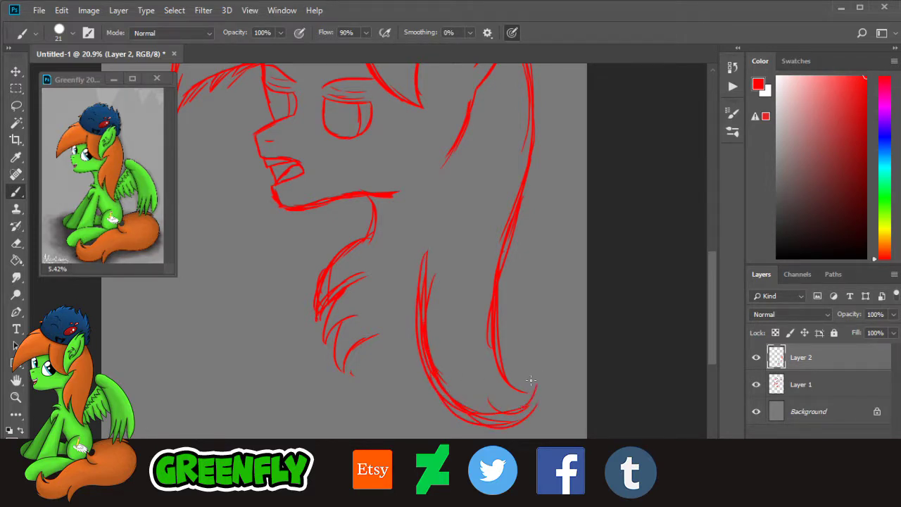
Step: Erase the line running down from the ear's base on Layer 1 with the 102 px eraser
key("z")
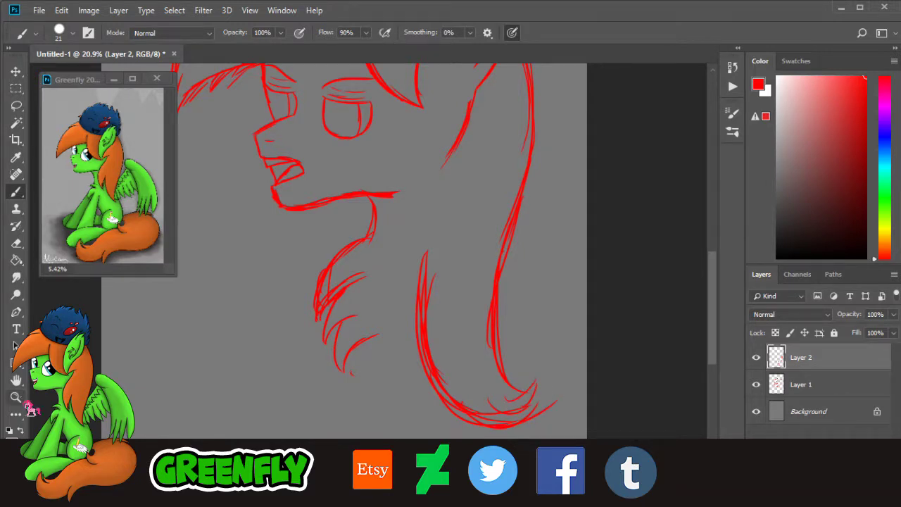
left_click_drag(497, 433, 604, 398)
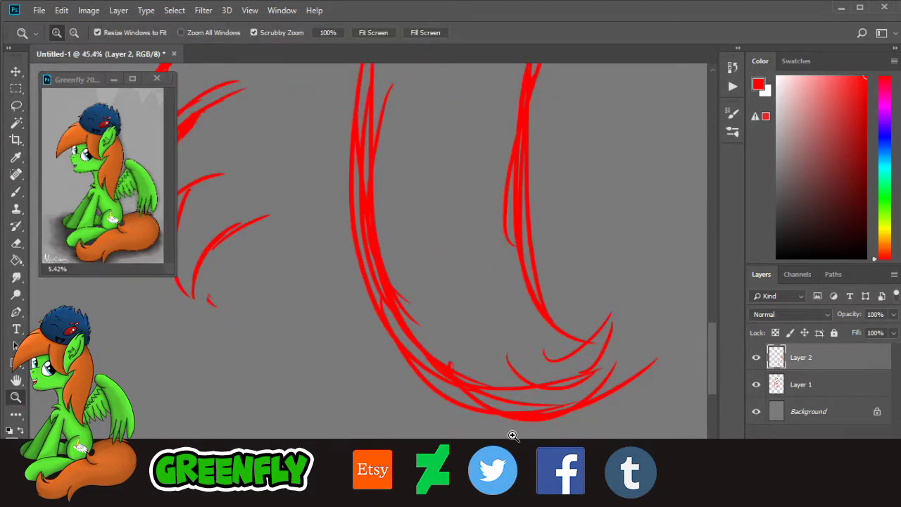
left_click_drag(505, 482, 522, 483)
mouse_move(716, 382)
left_mouse_down()
mouse_move(714, 306)
mouse_move(714, 316)
left_mouse_up()
scroll(164, 296, "left", 3)
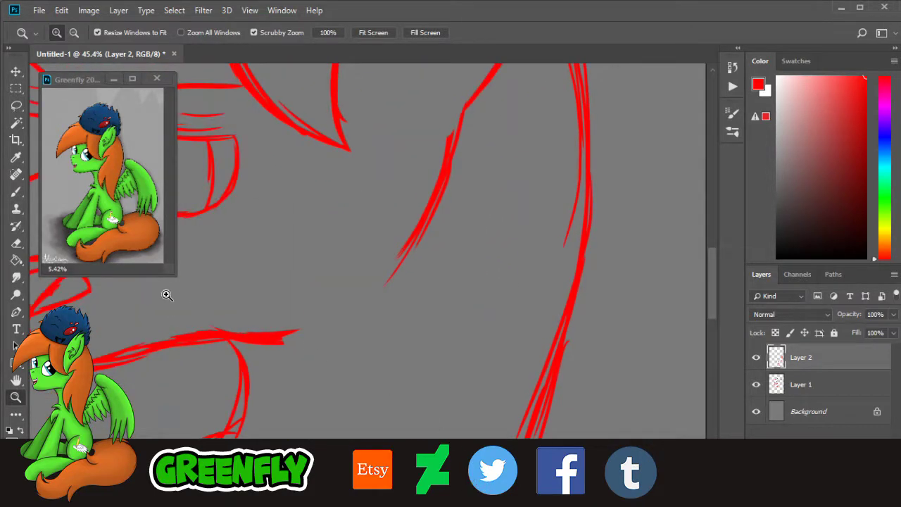
left_click(16, 242)
left_click(804, 380)
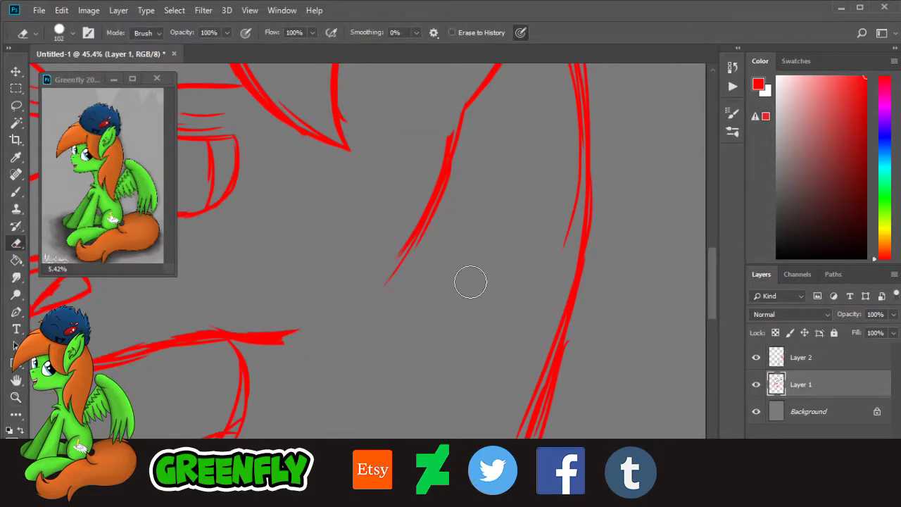
mouse_move(396, 275)
left_mouse_down()
mouse_move(466, 145)
mouse_move(451, 145)
left_mouse_up()
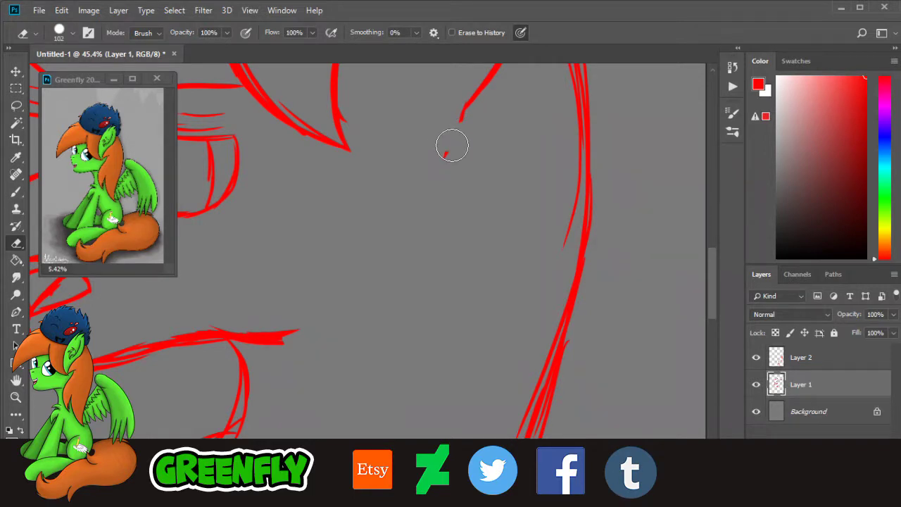
Step: Paint a pointed hair tuft below the ear's base in red on Layer 2, with a returning lower edge
left_click(809, 357)
key("b")
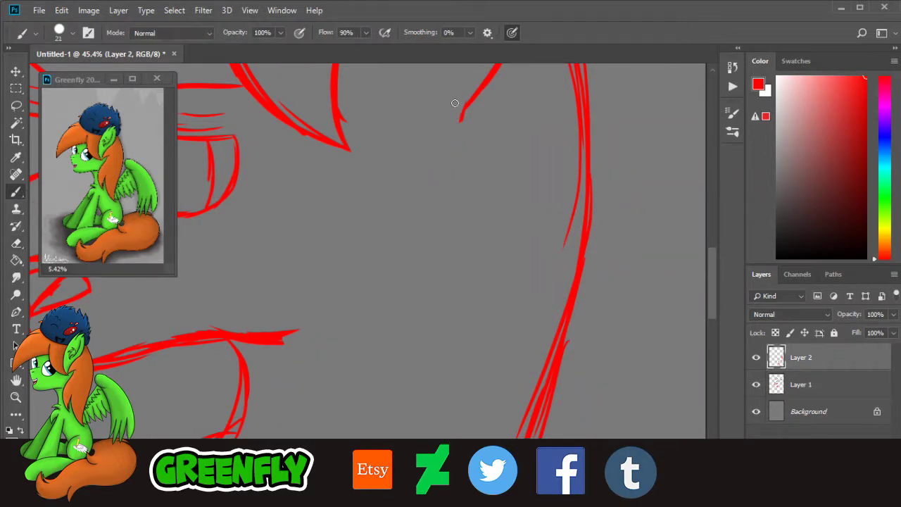
left_click_drag(461, 111, 364, 202)
left_click_drag(419, 132, 346, 215)
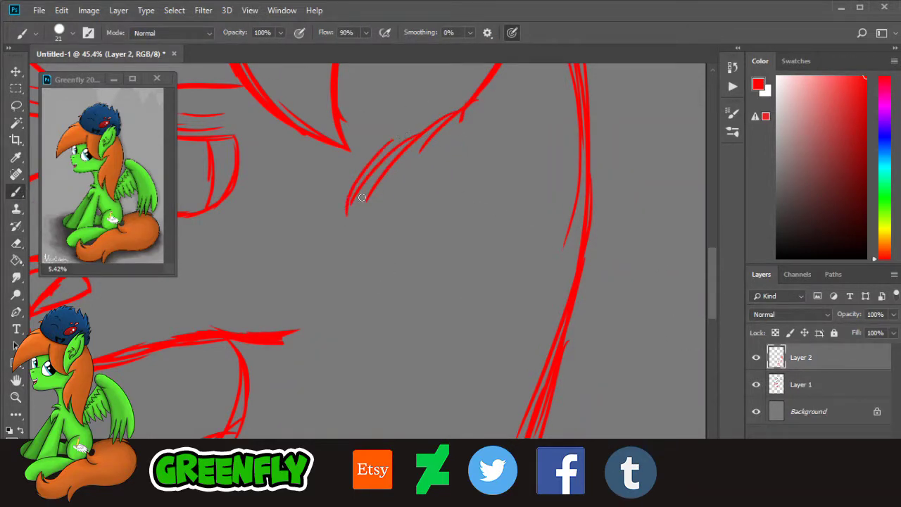
mouse_move(465, 111)
left_mouse_down()
mouse_move(327, 239)
mouse_move(425, 202)
left_mouse_up()
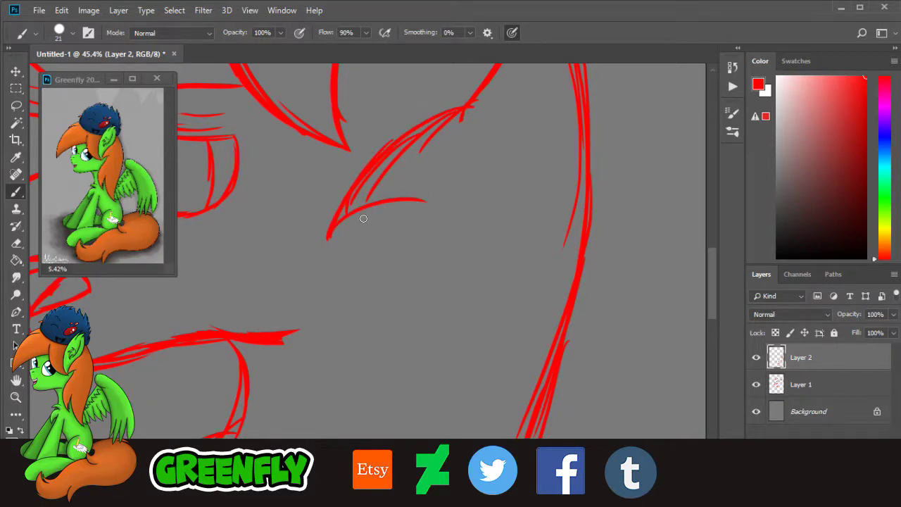
left_click_drag(328, 235, 441, 225)
Step: Paint the mane's front edge in overlapping red strokes, curving from the upper hair tuft past the jaw to a low tip
left_click_drag(714, 304, 714, 322)
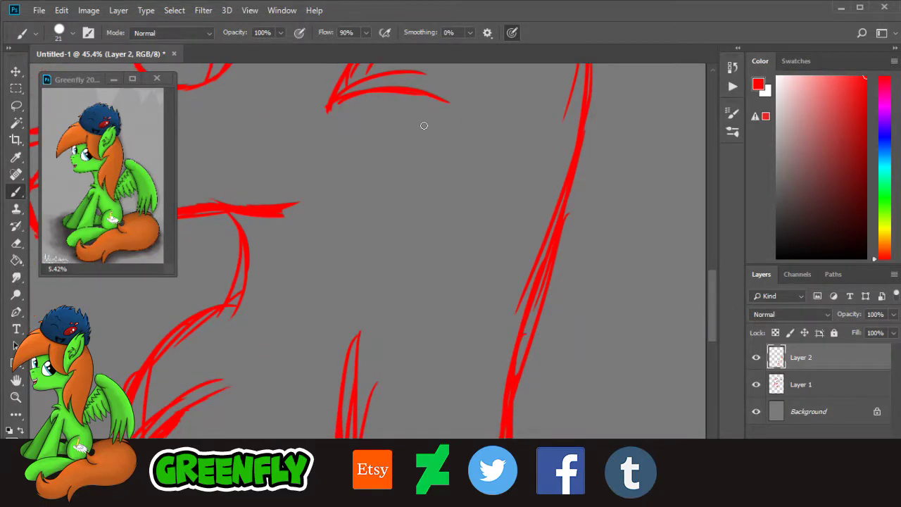
mouse_move(419, 100)
left_mouse_down()
mouse_move(350, 176)
mouse_move(328, 255)
left_mouse_up()
left_click_drag(364, 158, 288, 330)
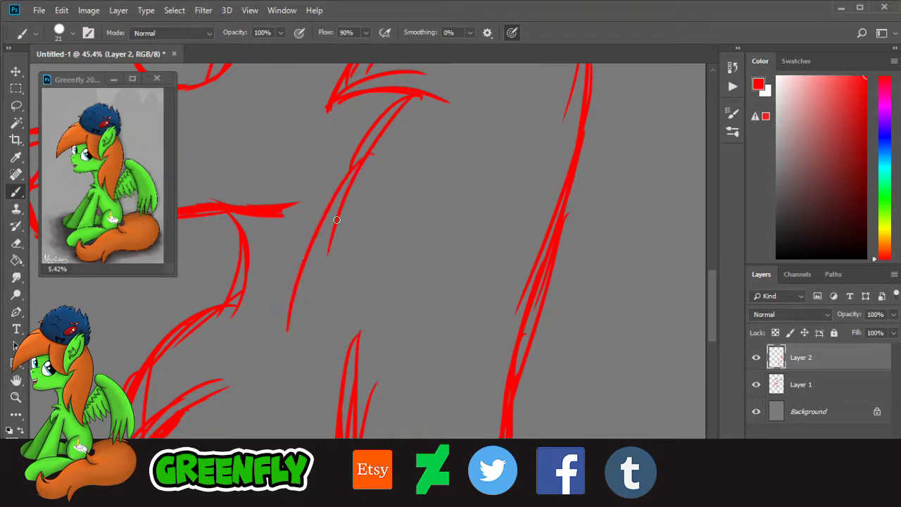
mouse_move(391, 123)
left_mouse_down()
mouse_move(281, 271)
mouse_move(252, 403)
left_mouse_up()
left_click_drag(261, 349, 278, 437)
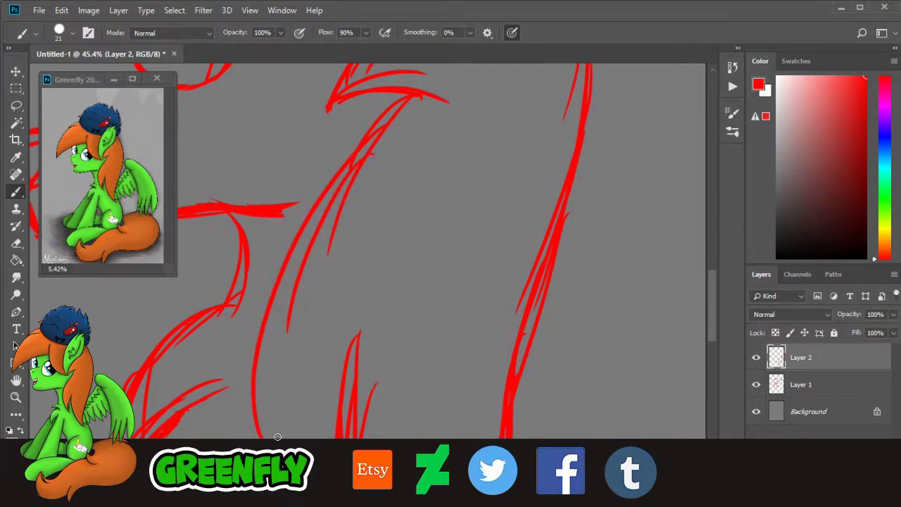
Step: Paint short jagged tufts in red that link the front edge's tip to the top of the mane's lower lock
left_click_drag(284, 384, 269, 437)
left_click_drag(303, 345, 287, 397)
left_click_drag(294, 361, 289, 419)
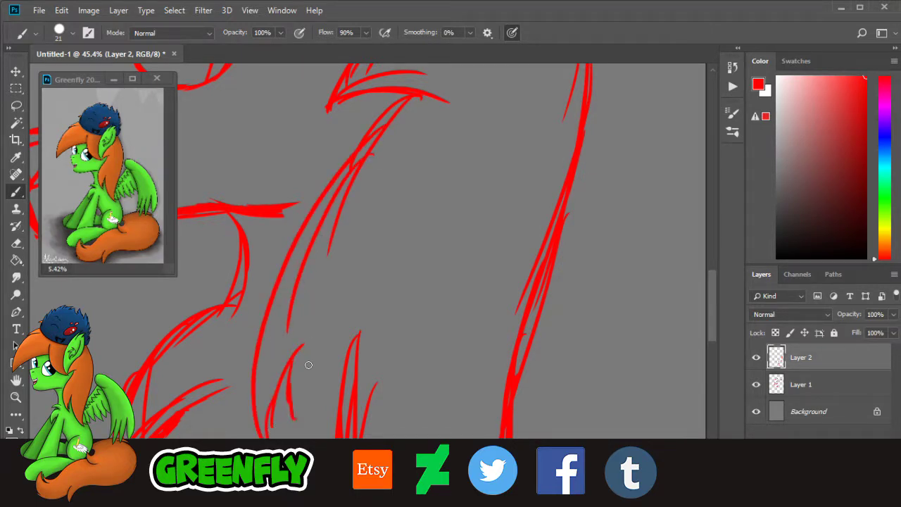
left_click_drag(341, 328, 295, 414)
mouse_move(380, 310)
left_mouse_down()
mouse_move(318, 381)
mouse_move(331, 363)
left_mouse_up()
mouse_move(355, 328)
left_mouse_down()
mouse_move(314, 364)
mouse_move(295, 405)
left_mouse_up()
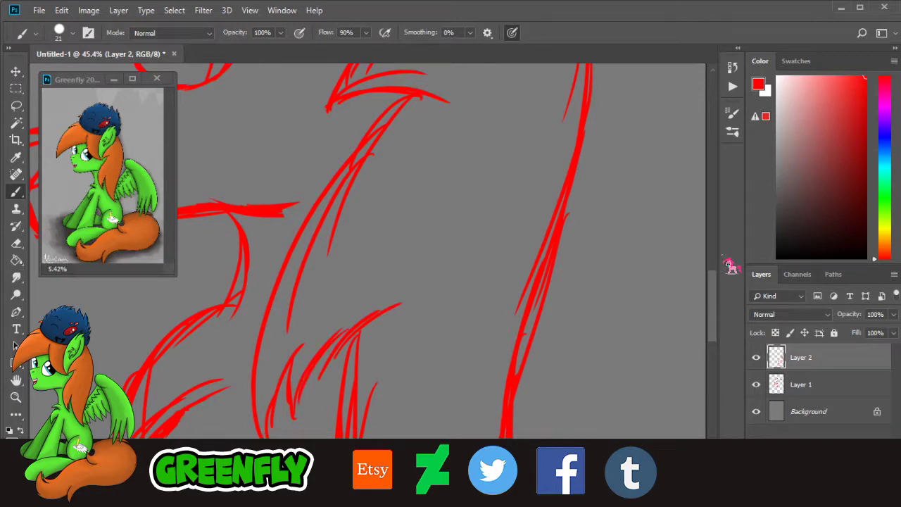
Step: Finish the mane's lower end in red with jagged strands and an upturned, pointed tip
mouse_move(721, 307)
left_mouse_down()
mouse_move(718, 261)
mouse_move(718, 375)
left_mouse_up()
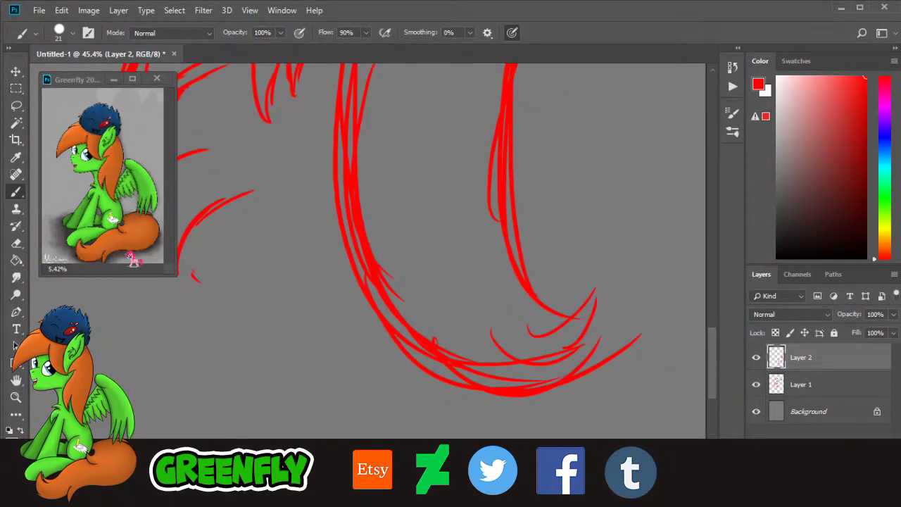
mouse_move(539, 304)
left_mouse_down()
mouse_move(618, 286)
mouse_move(549, 341)
mouse_move(625, 326)
left_mouse_up()
mouse_move(622, 324)
left_mouse_down()
mouse_move(656, 294)
mouse_move(603, 357)
left_mouse_up()
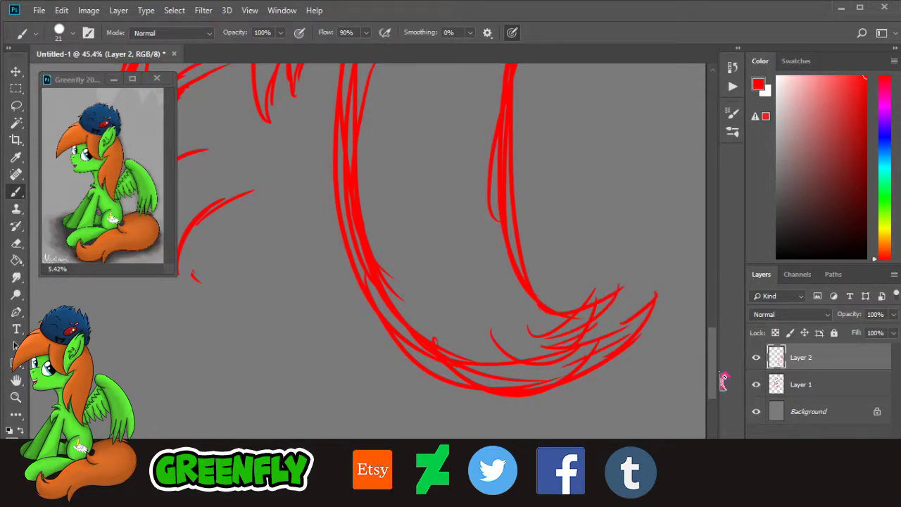
Step: Erase the stray red mark beneath the lowest chest tuft
mouse_move(718, 374)
left_mouse_down()
mouse_move(714, 357)
mouse_move(704, 369)
left_mouse_up()
left_click_drag(483, 459, 466, 459)
left_click(16, 245)
left_click_drag(310, 316, 289, 328)
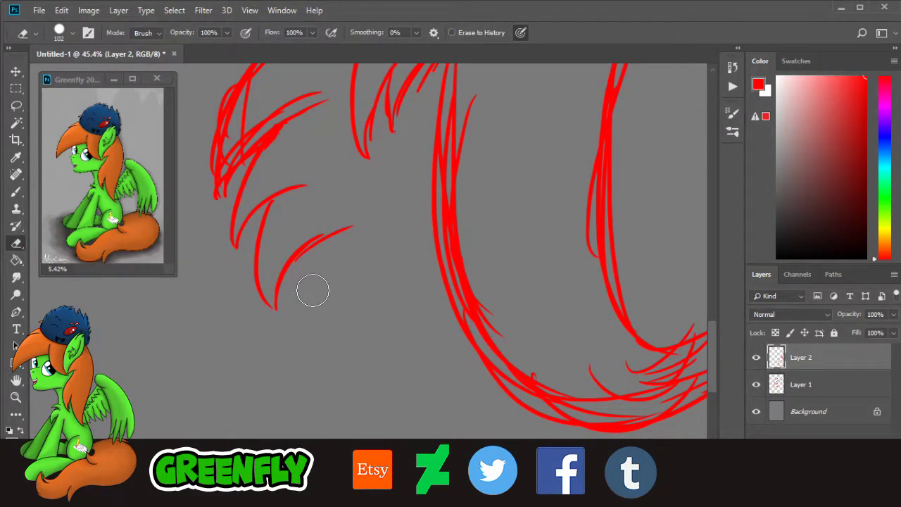
left_click(16, 192)
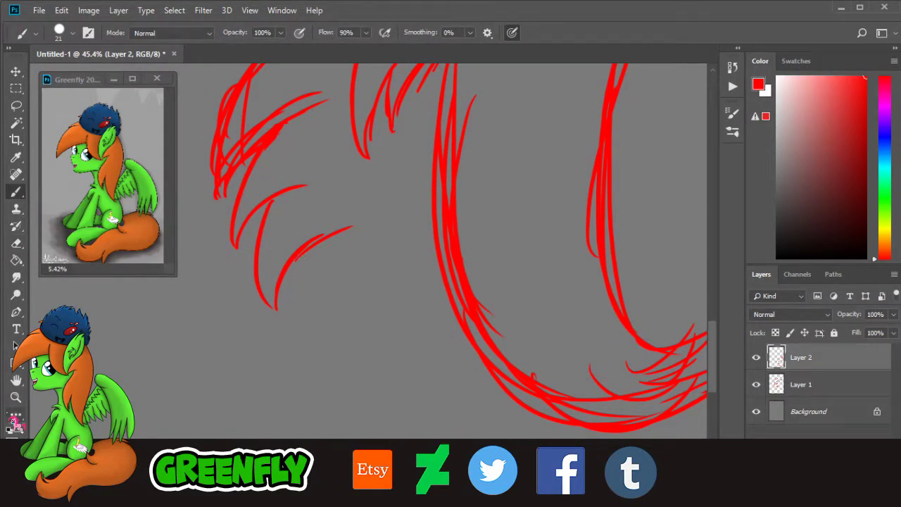
left_click(15, 396)
key("ctrl+0")
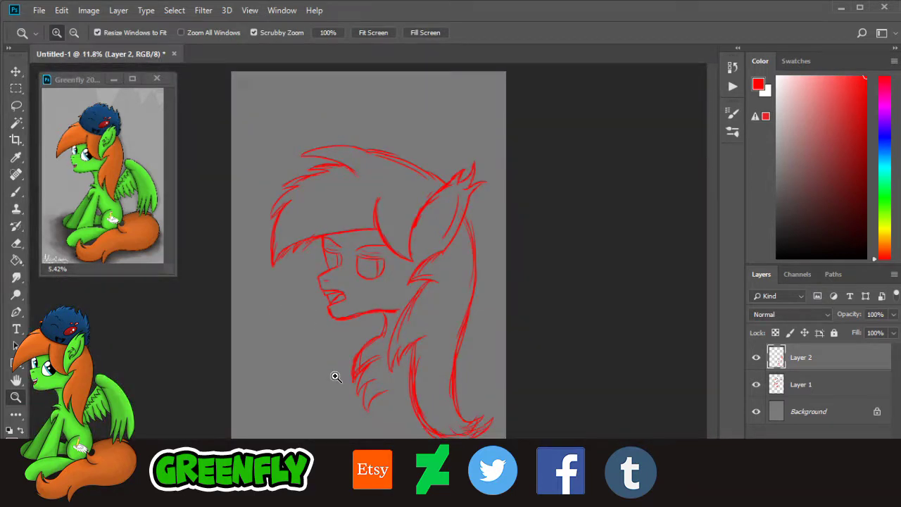
left_click_drag(335, 376, 352, 376)
left_click_drag(714, 289, 713, 301)
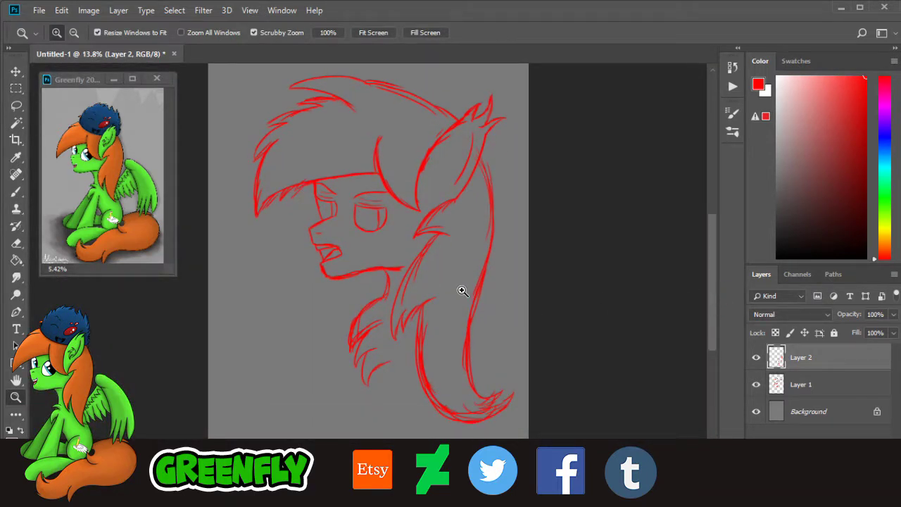
Step: Try a thin red stroke sloping from below the chin to the outer edge of the chest fluff
left_click_drag(462, 290, 456, 306)
left_click_drag(440, 373, 460, 368)
left_click_drag(714, 306, 714, 329)
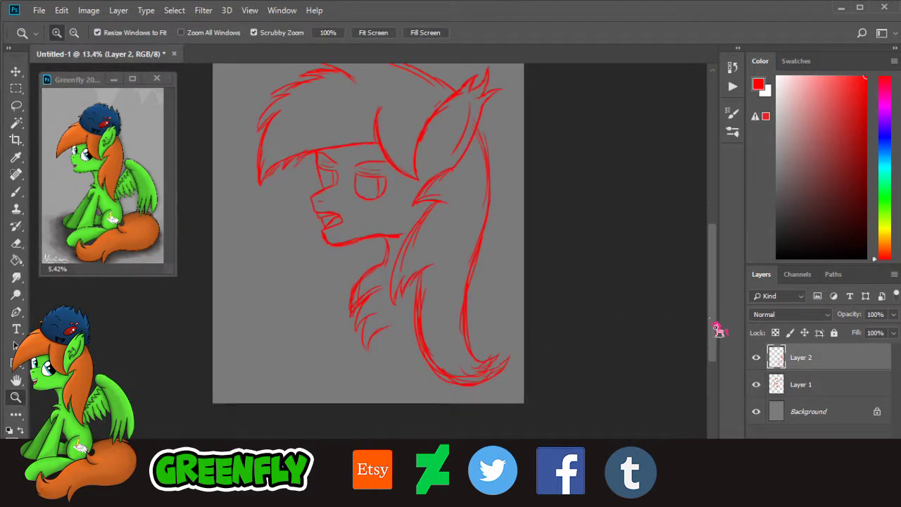
left_click_drag(369, 355, 398, 344)
left_click_drag(348, 380, 373, 376)
left_click_drag(714, 296, 715, 313)
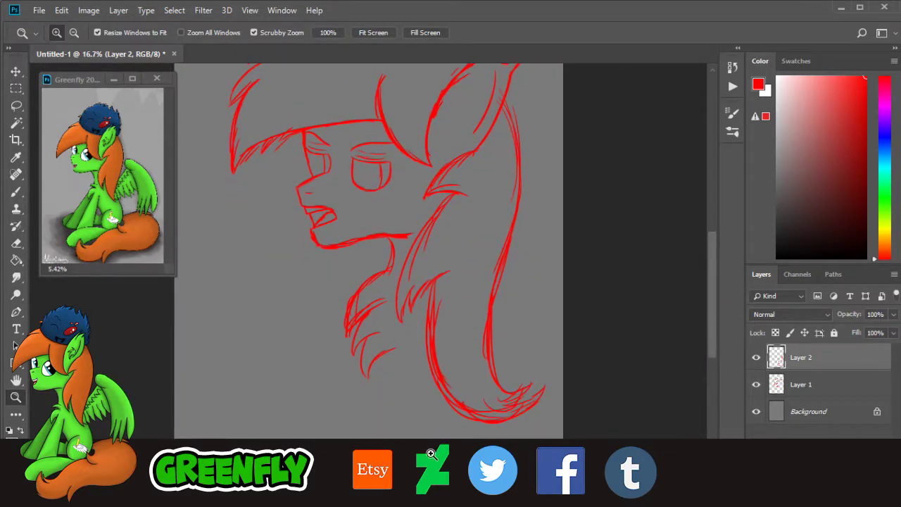
left_click_drag(432, 484, 416, 485)
left_click_drag(308, 297, 339, 307)
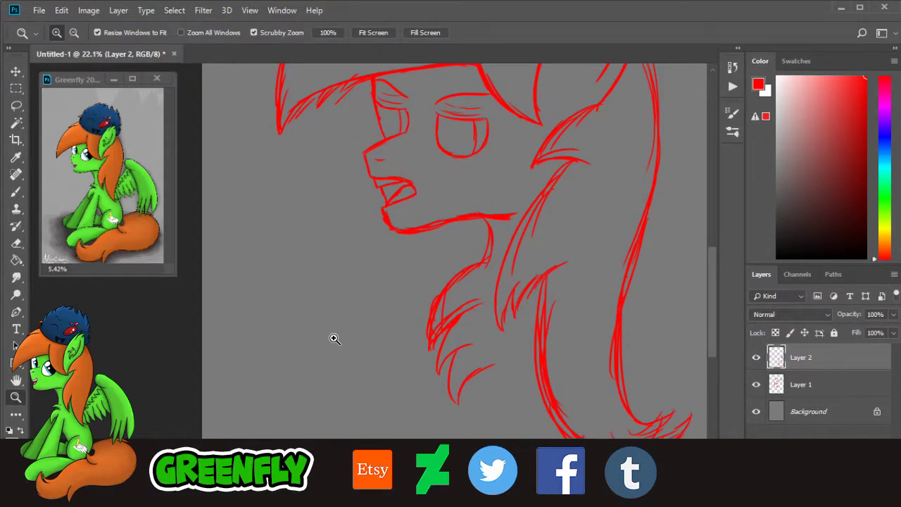
mouse_move(335, 343)
left_mouse_down()
mouse_move(354, 354)
mouse_move(338, 328)
left_mouse_up()
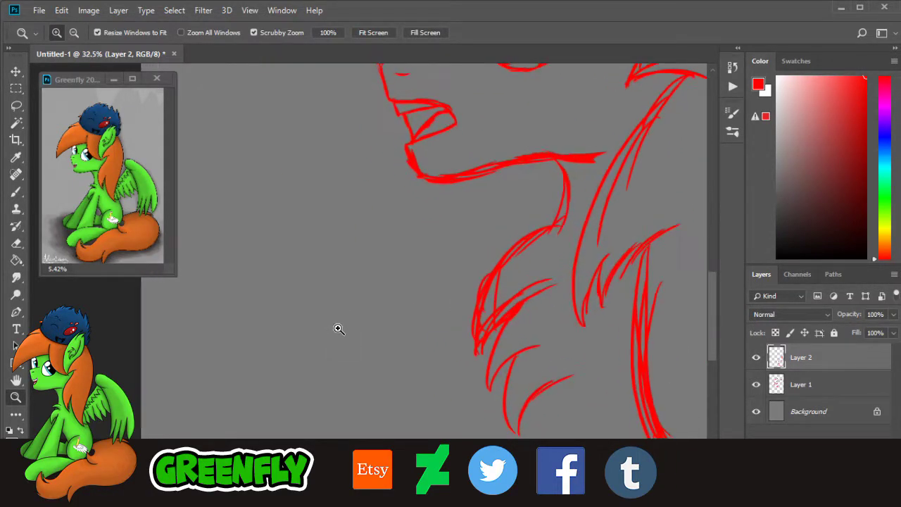
left_click(17, 192)
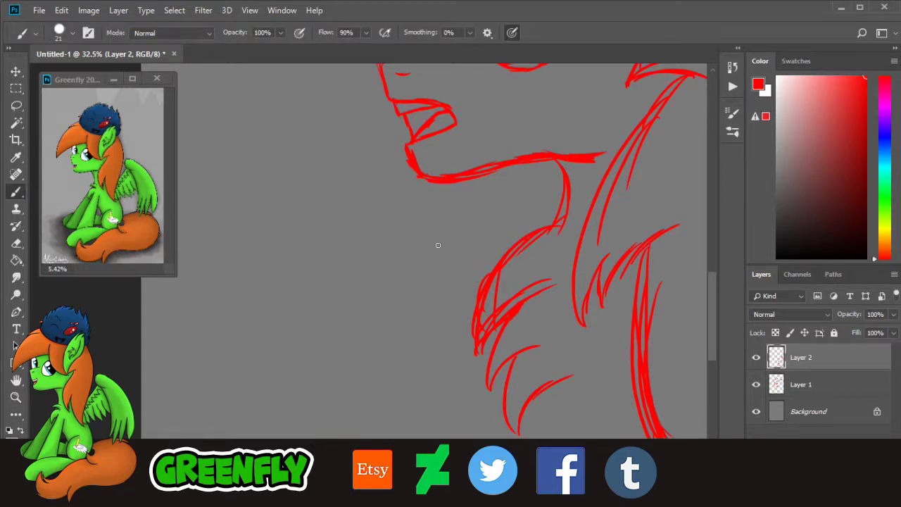
left_click_drag(403, 223, 493, 270)
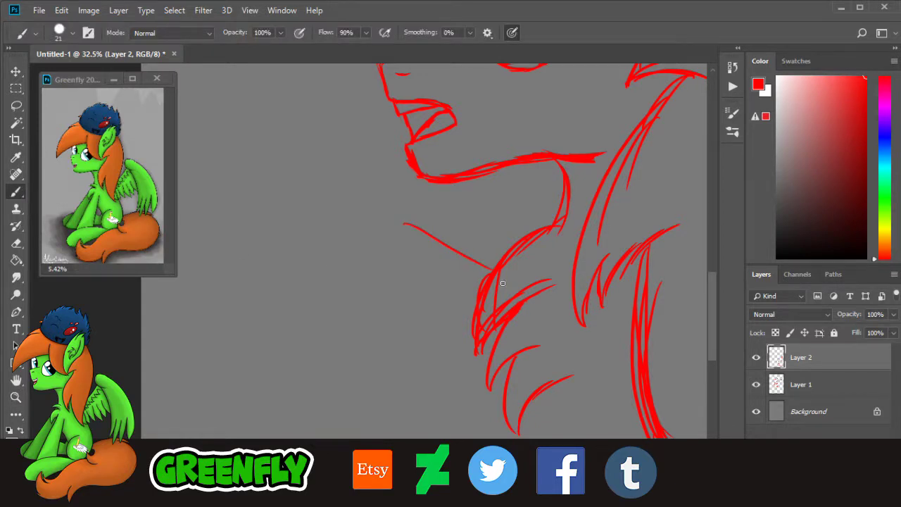
left_click(15, 397)
left_click_drag(430, 279, 393, 300)
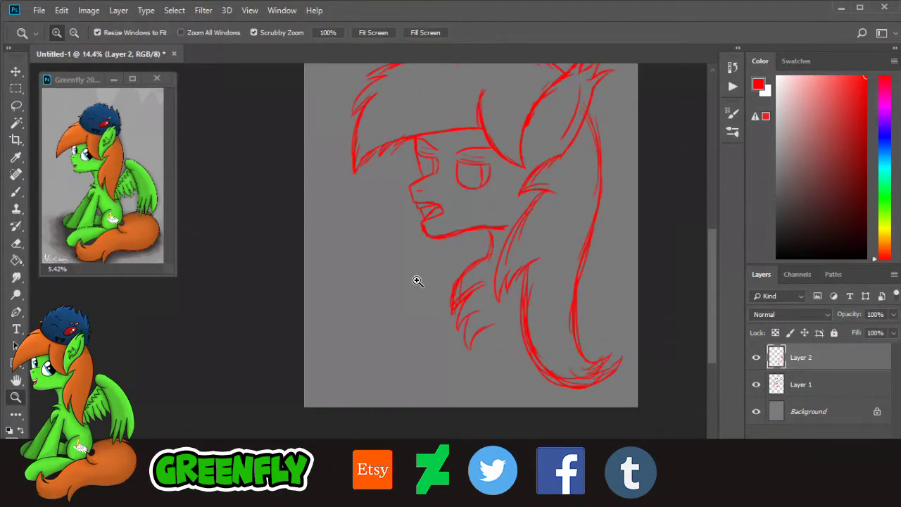
Step: Toggle Layer 2's visibility to check its strokes, merge it down into Layer 1, and check the merged layer the same way
mouse_move(714, 291)
left_mouse_down()
mouse_move(714, 272)
mouse_move(629, 267)
left_mouse_up()
left_click_drag(547, 287, 513, 321)
left_click_drag(360, 344, 361, 316)
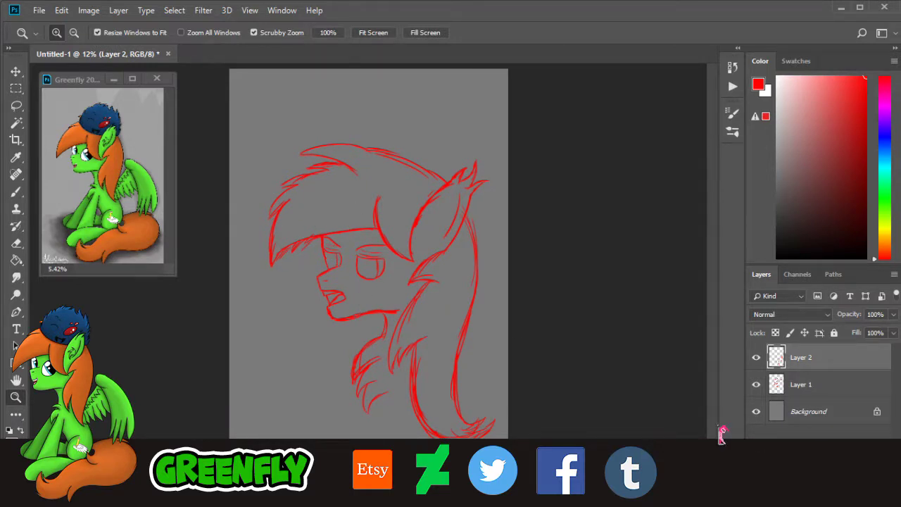
left_click(755, 357)
left_click(754, 359)
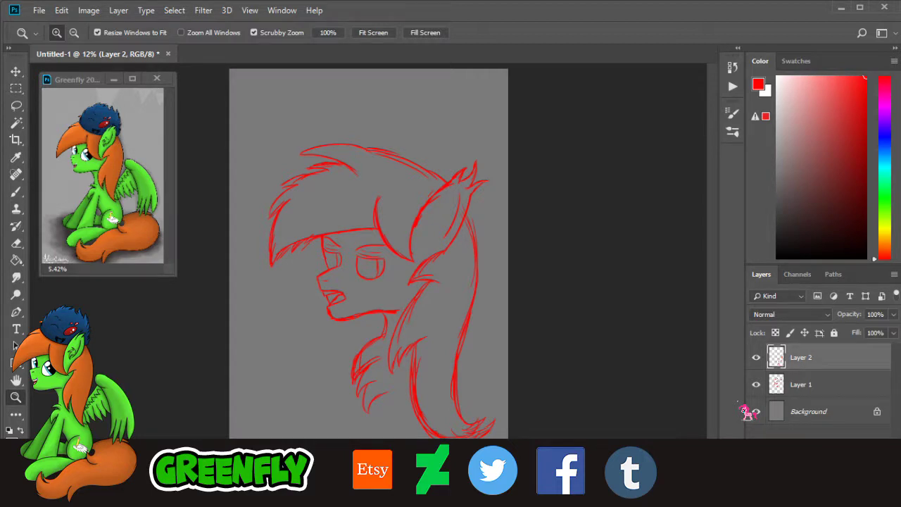
left_click(758, 363)
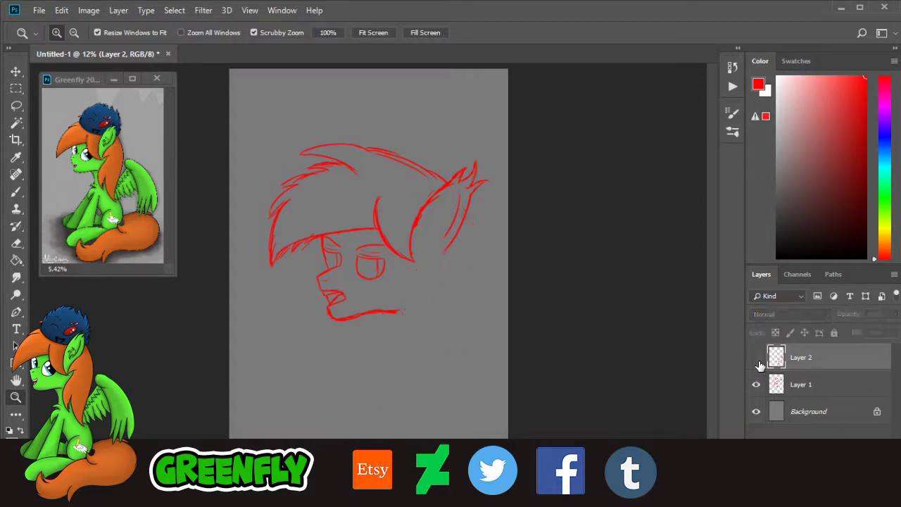
left_click(758, 365)
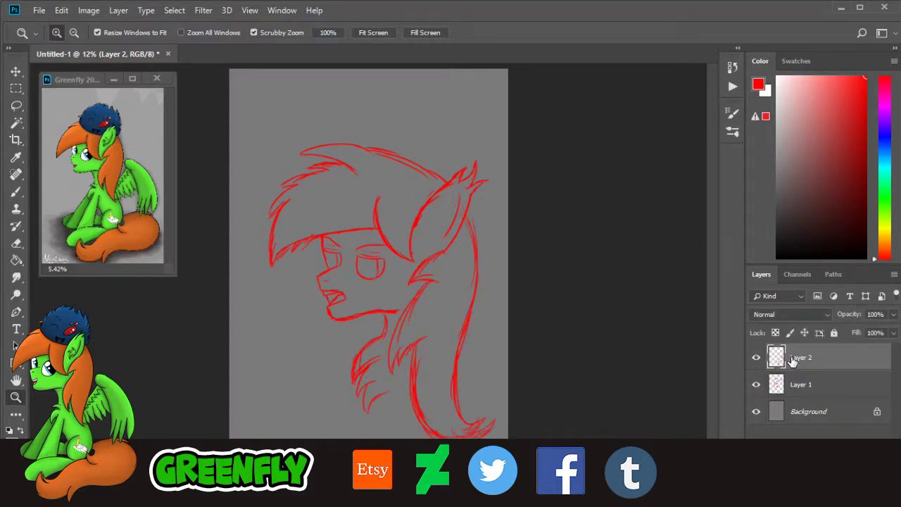
right_click(809, 359)
left_click(708, 367)
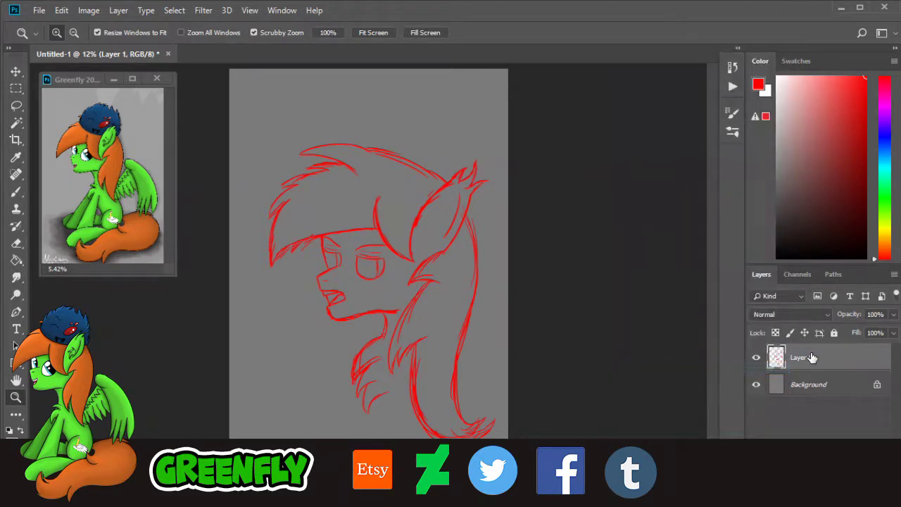
left_click(755, 357)
left_click(756, 358)
Step: Try free-transforming the merged sketch to 85.76% of its size and repositioning it in the upper part of the canvas
left_click_drag(356, 322, 371, 321)
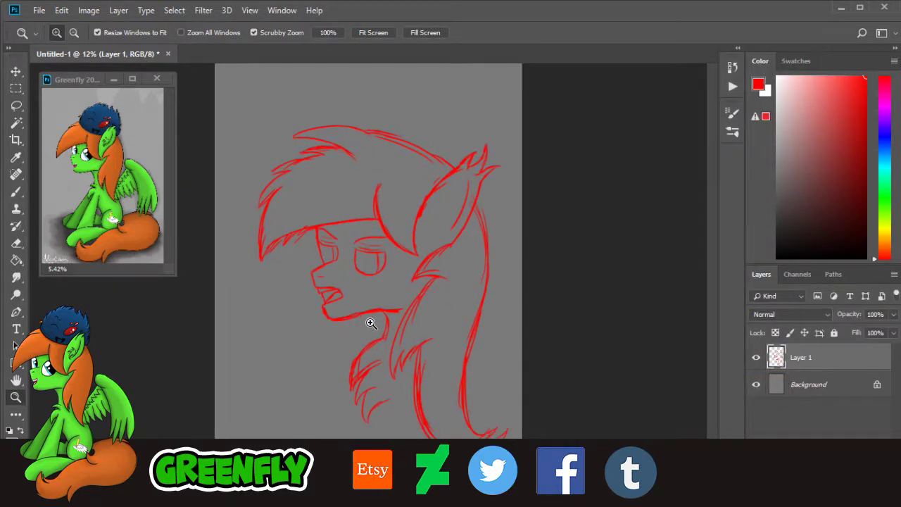
left_click(62, 10)
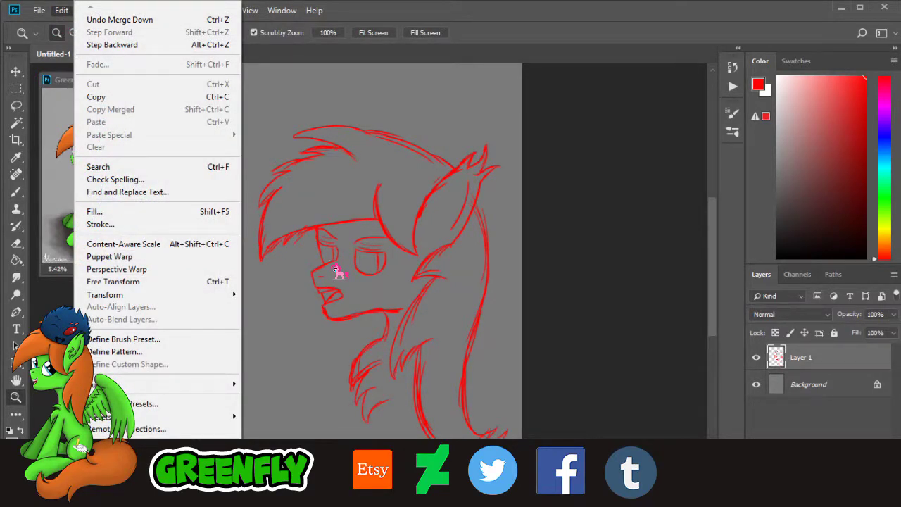
left_click(413, 224)
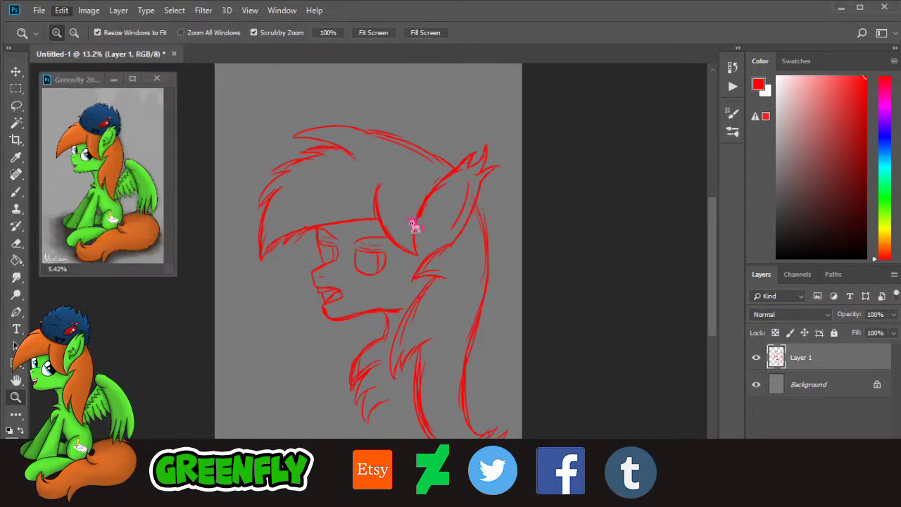
left_click_drag(410, 267, 428, 279)
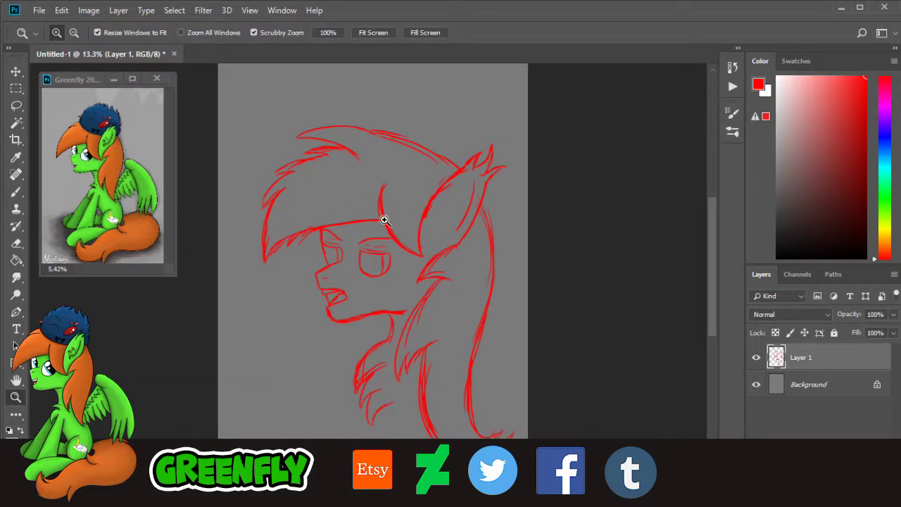
left_click(69, 13)
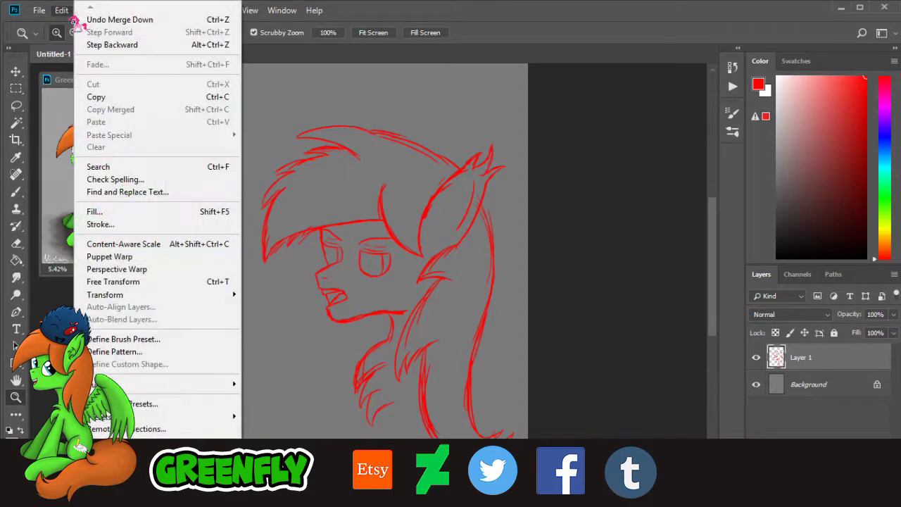
left_click(134, 283)
mouse_move(407, 285)
left_mouse_down()
mouse_move(394, 233)
mouse_move(398, 251)
left_mouse_up()
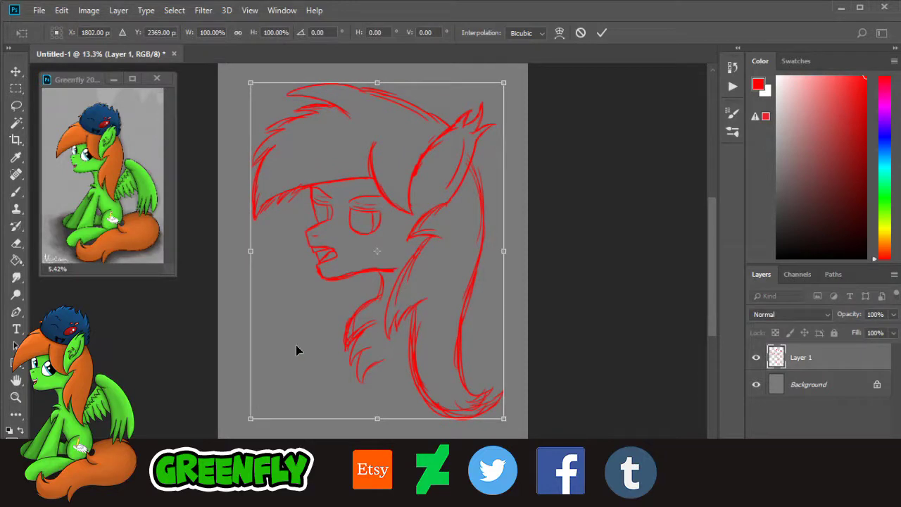
left_click_drag(247, 421, 287, 370)
left_click_drag(414, 240, 390, 252)
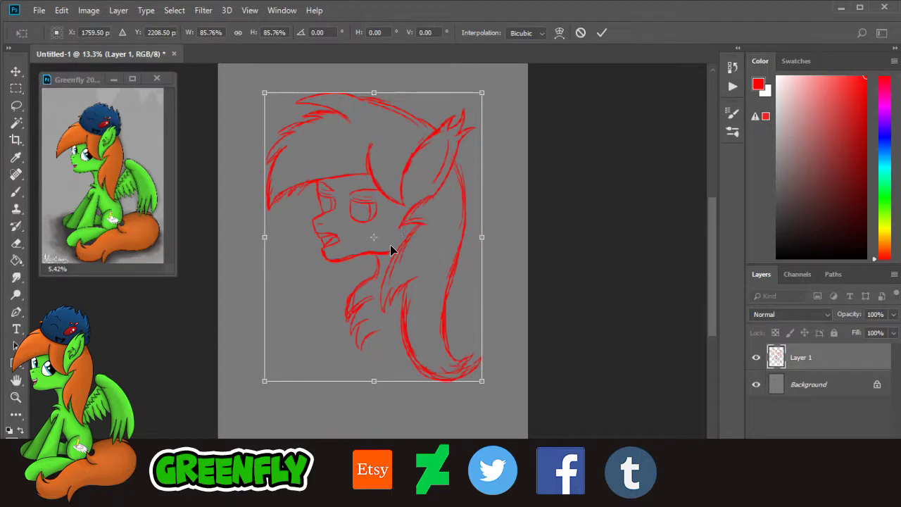
left_click(602, 32)
key("z")
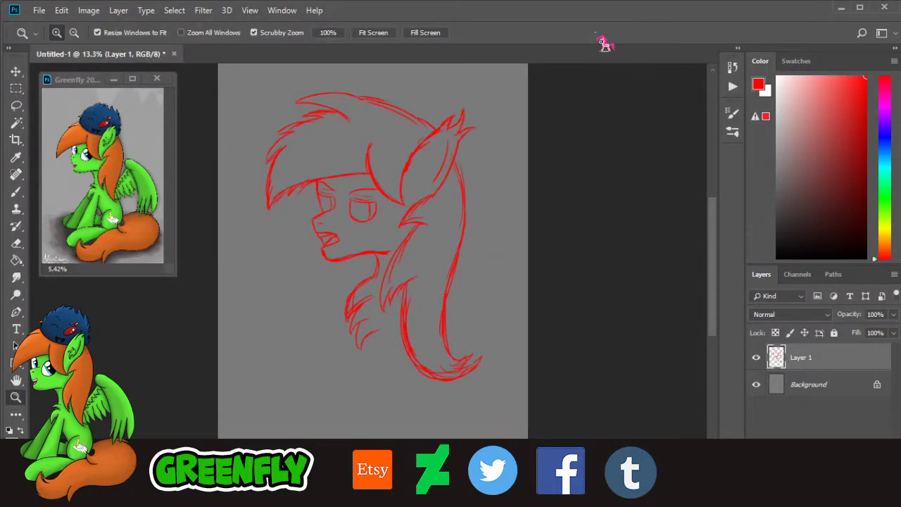
scroll(608, 260, "down", 1)
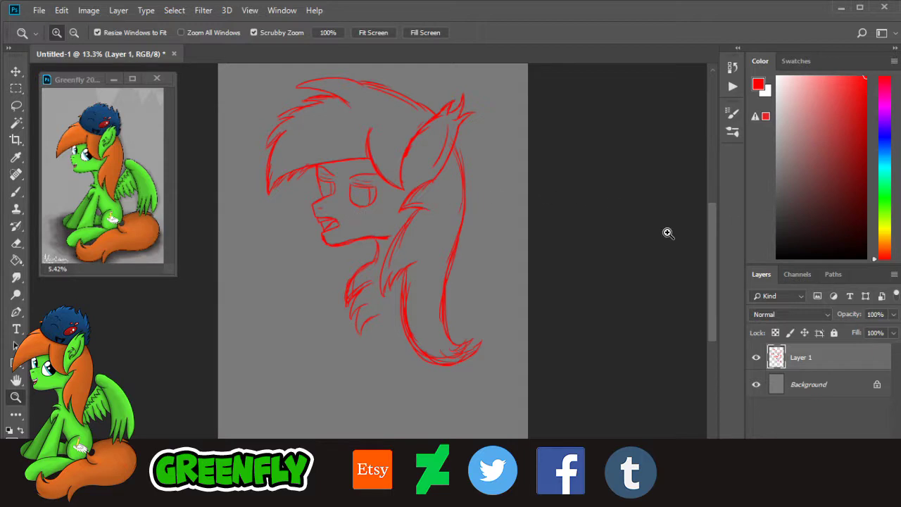
scroll(716, 290, "up", 1)
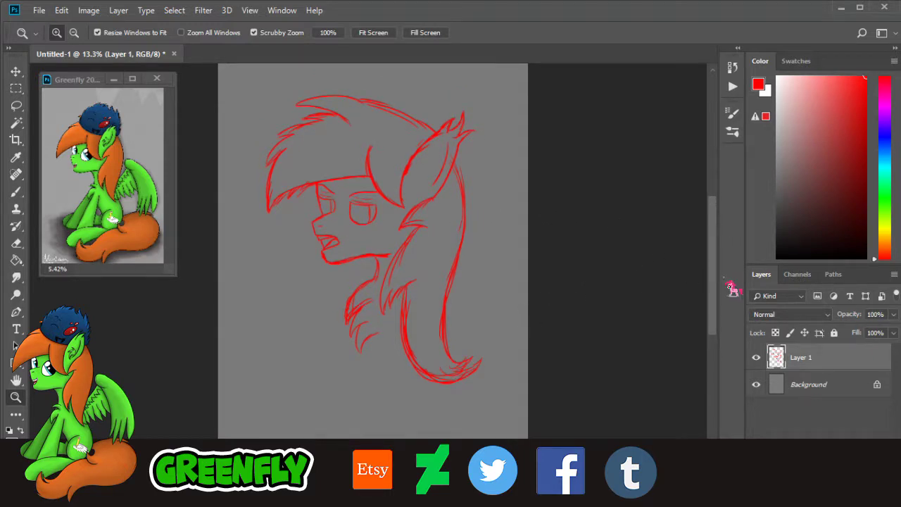
mouse_move(714, 303)
left_mouse_down()
mouse_move(714, 284)
mouse_move(714, 304)
left_mouse_up()
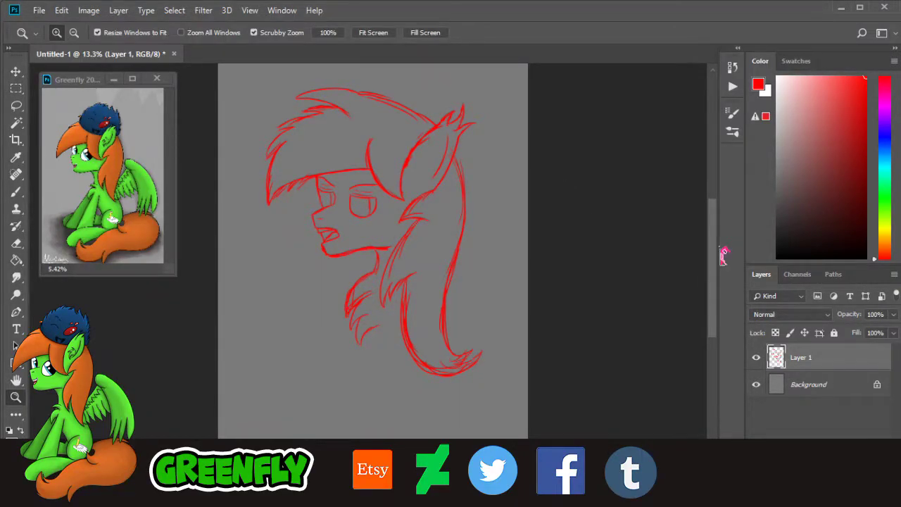
key("ctrl+z")
Step: Move the whole sketch slightly toward the canvas's left edge with Free Transform, keeping it at 100% scale
left_click(61, 9)
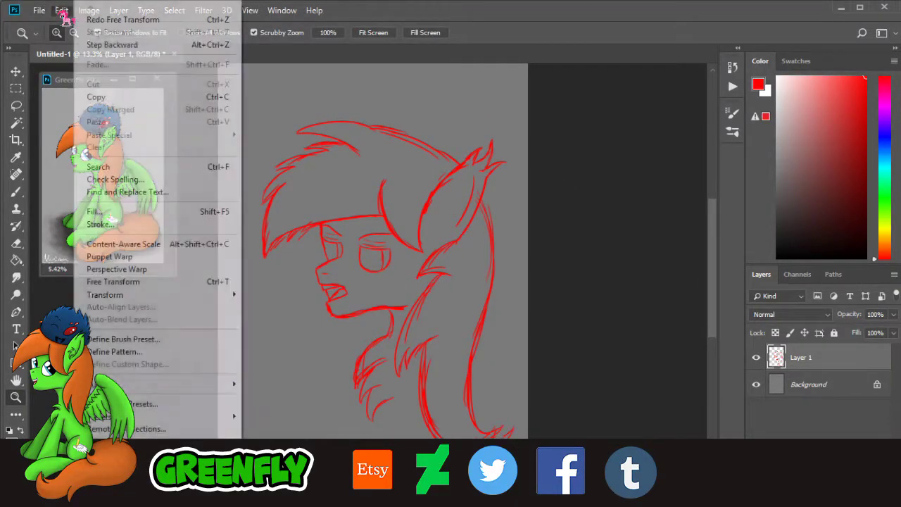
left_click(127, 281)
mouse_move(449, 256)
left_mouse_down()
mouse_move(429, 259)
mouse_move(436, 254)
left_mouse_up()
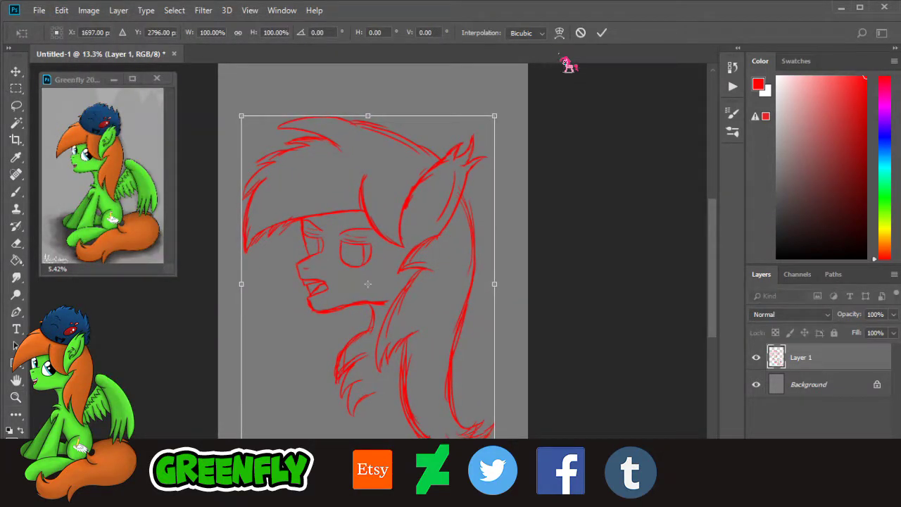
left_click(602, 32)
key("z")
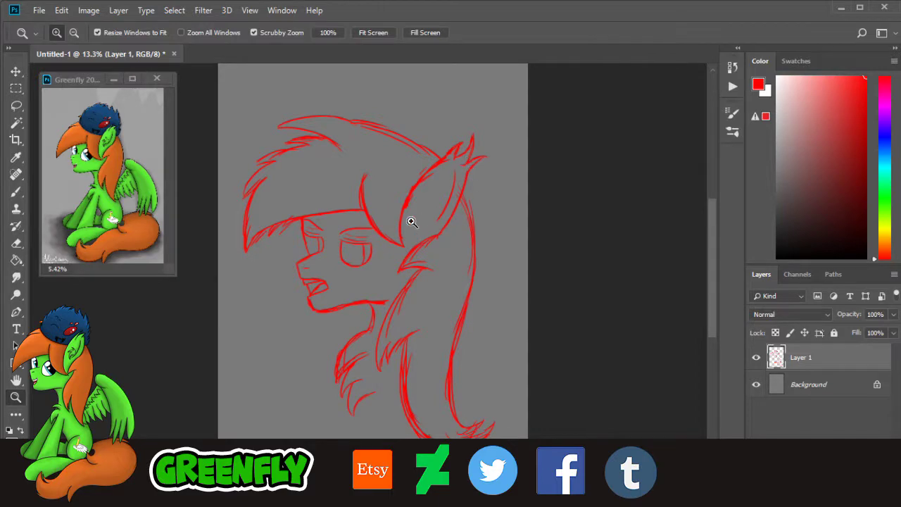
Step: Try erasing along the lower front edge of the mane, and undo the erasing
left_click_drag(432, 232, 415, 237)
left_click_drag(346, 376, 318, 284)
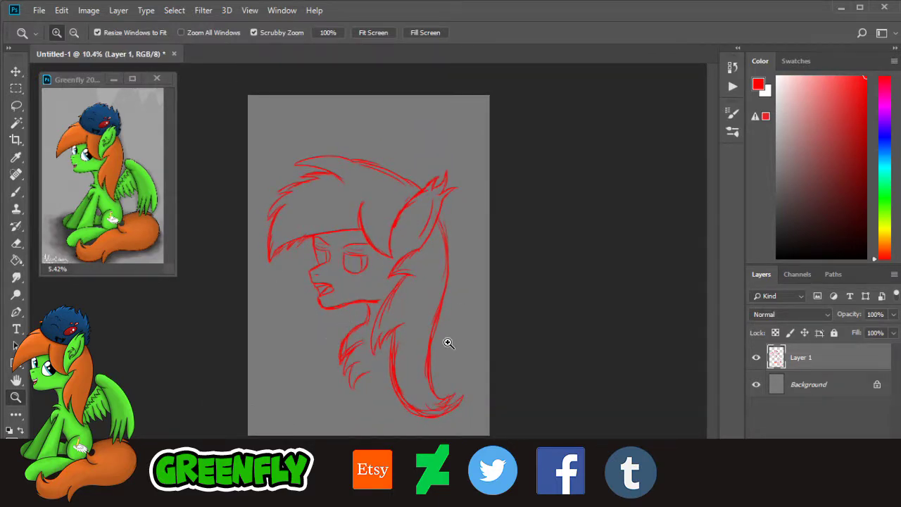
left_click_drag(448, 343, 423, 338)
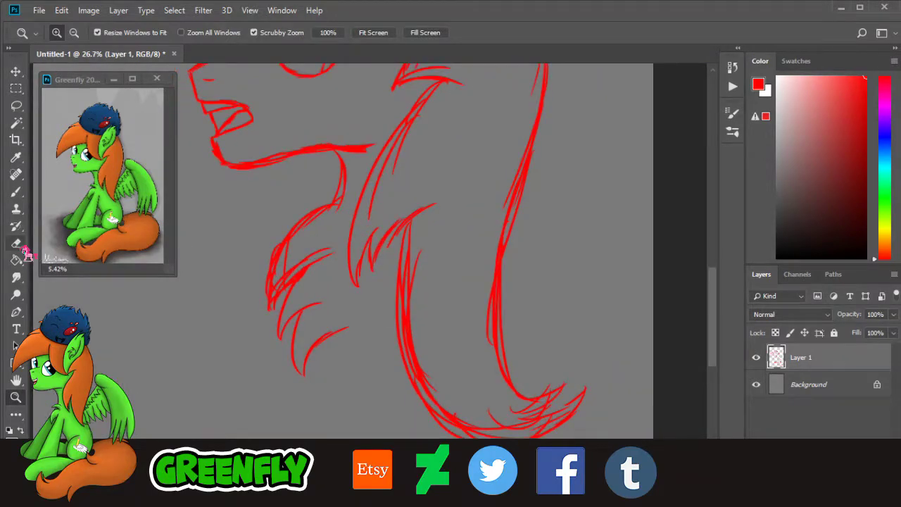
left_click(20, 245)
mouse_move(410, 369)
left_mouse_down()
mouse_move(475, 337)
mouse_move(437, 384)
mouse_move(534, 361)
mouse_move(469, 407)
mouse_move(566, 390)
mouse_move(521, 446)
left_mouse_up()
key("ctrl+alt+z")
key("ctrl+alt+z")
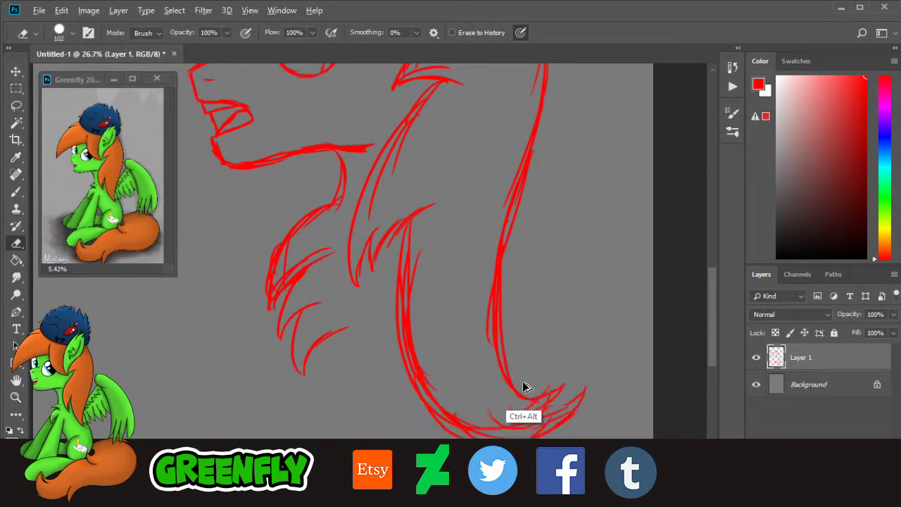
Step: Erase the rear end of the jawline where it extends past the neck toward the mane
scroll(714, 333, "up", 1)
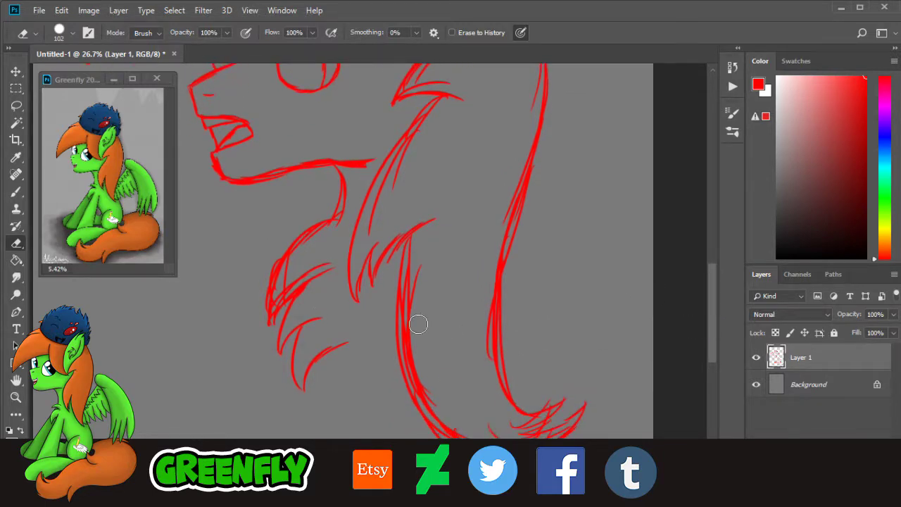
scroll(337, 326, "up", 5)
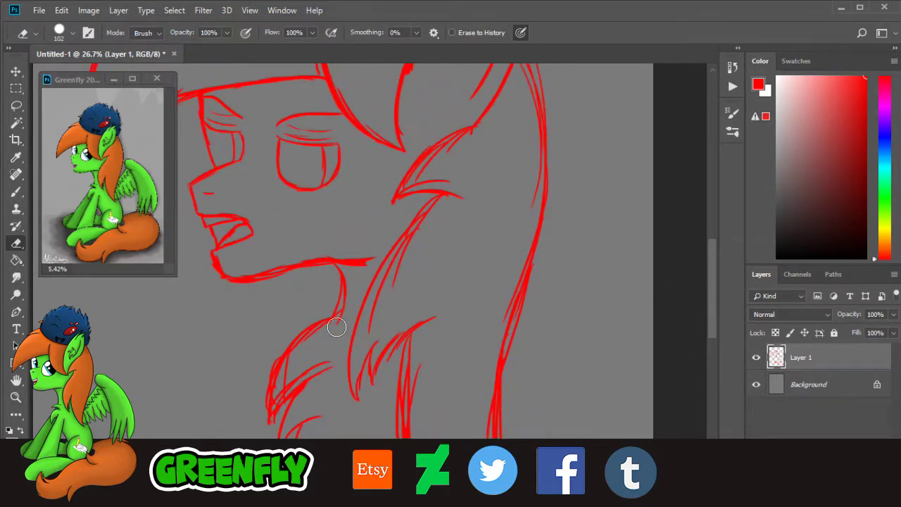
key("z")
left_click(298, 246)
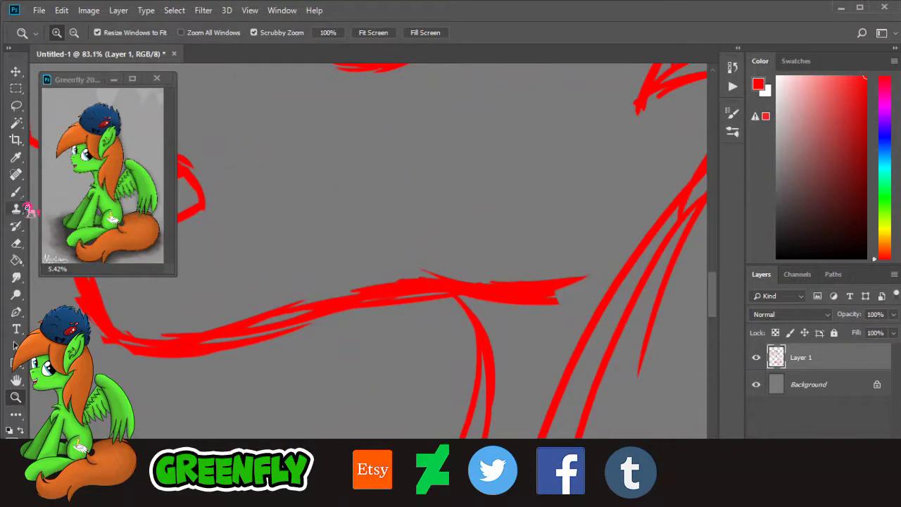
left_click(16, 192)
left_click(15, 243)
mouse_move(512, 260)
left_mouse_down()
mouse_move(487, 274)
mouse_move(495, 284)
mouse_move(559, 290)
left_mouse_up()
Step: Repaint the jawline in red with its rear end curving up toward the mane, and erase the old strokes beneath it
left_click(16, 191)
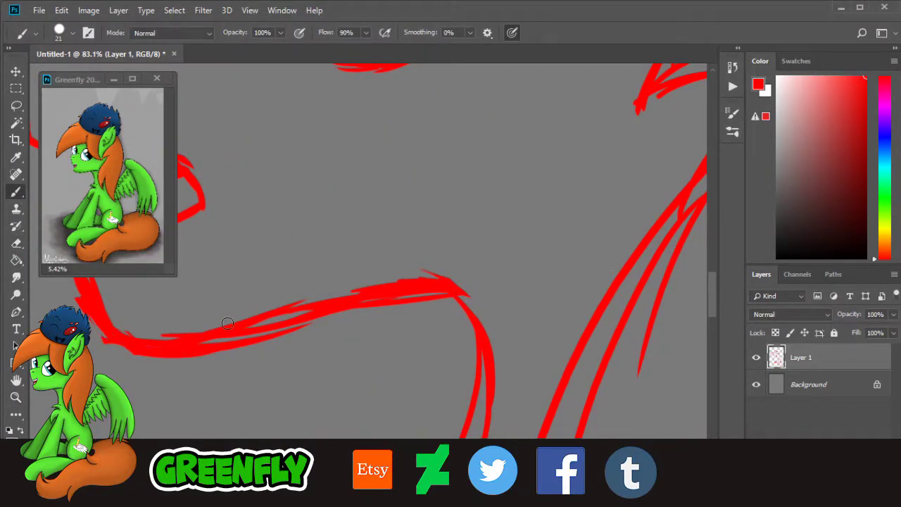
mouse_move(189, 332)
left_mouse_down()
mouse_move(355, 274)
mouse_move(191, 339)
mouse_move(358, 281)
mouse_move(558, 232)
mouse_move(476, 248)
left_mouse_up()
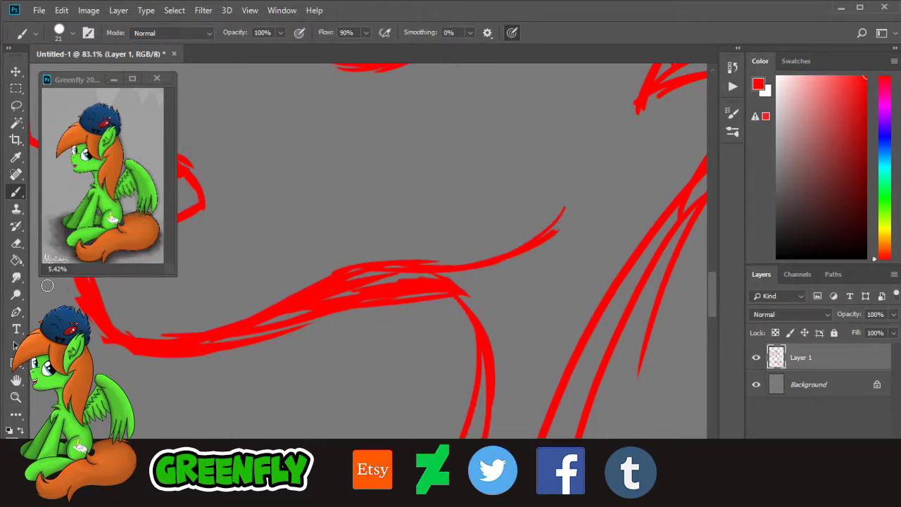
left_click(16, 242)
mouse_move(426, 313)
left_mouse_down()
mouse_move(364, 300)
mouse_move(292, 340)
mouse_move(195, 369)
mouse_move(119, 376)
mouse_move(240, 352)
mouse_move(125, 377)
mouse_move(218, 364)
mouse_move(119, 361)
left_mouse_up()
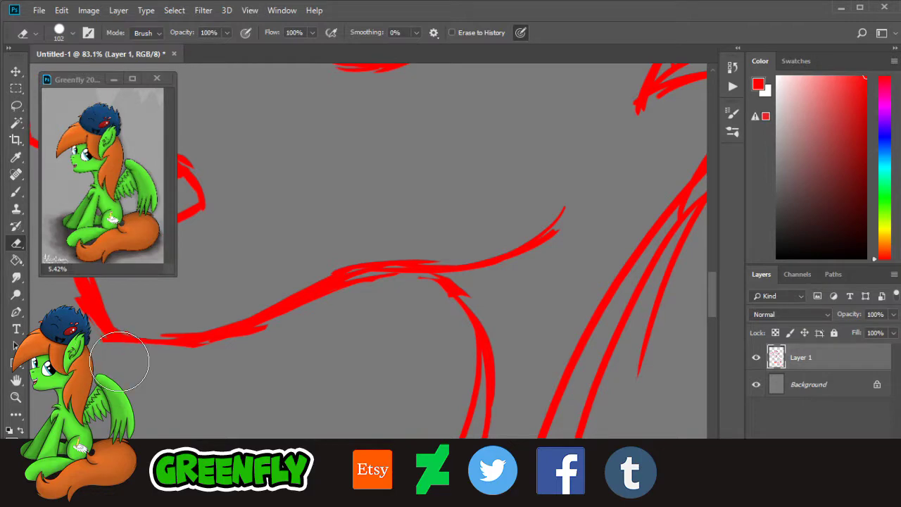
Step: Thicken the front end of the jawline at the chin with a red brush stroke along its lower edge
key("b")
left_click_drag(184, 347, 127, 344)
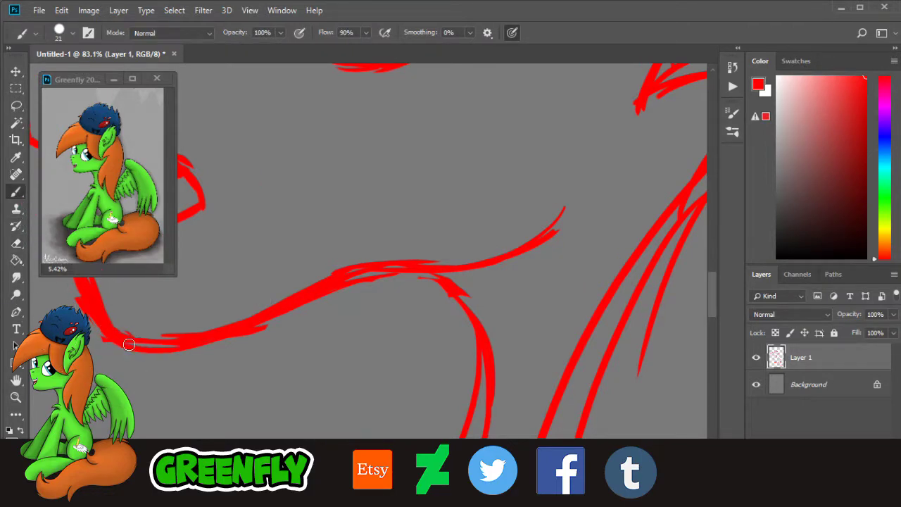
left_click(16, 398)
left_click_drag(376, 262, 211, 264)
scroll(717, 296, "up", 5)
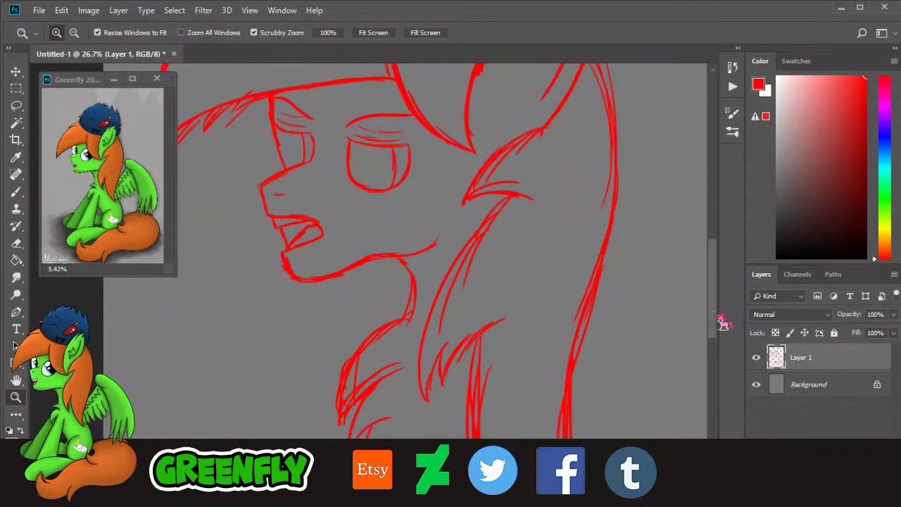
Step: Add a new layer above the pony sketch layer for drawing the hat
left_click(855, 465)
scroll(546, 324, "right", 2)
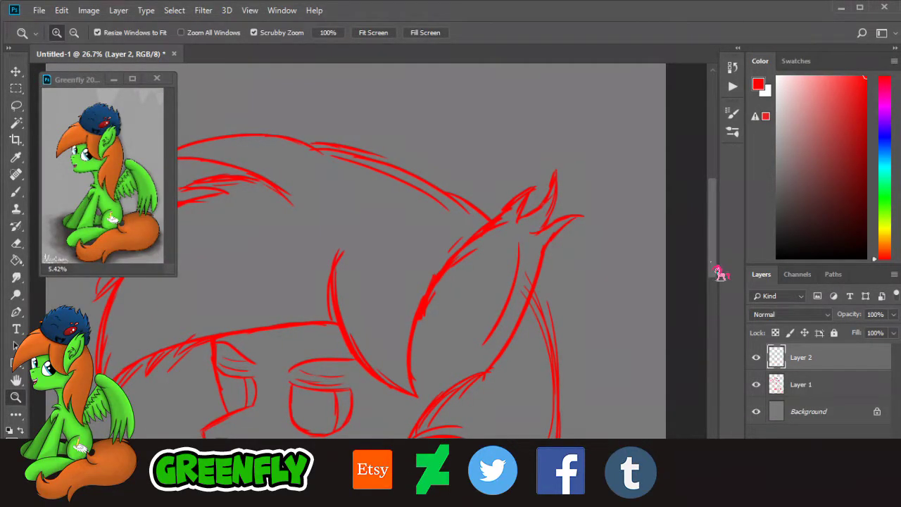
scroll(718, 268, "up", 2)
left_click_drag(357, 186, 396, 256)
left_click_drag(608, 257, 591, 241)
left_click_drag(713, 234, 710, 230)
left_click_drag(459, 476, 468, 477)
scroll(491, 380, "up", 1)
scroll(408, 313, "up", 1)
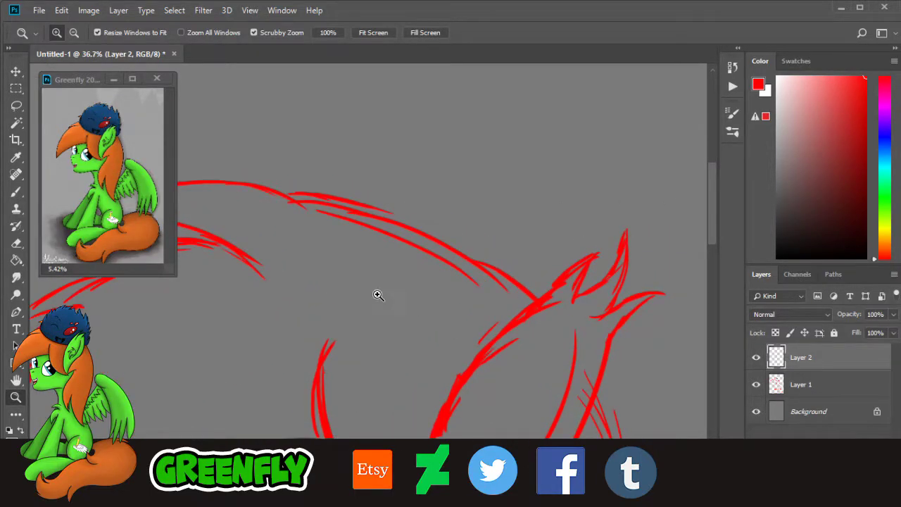
scroll(458, 320, "up", 1)
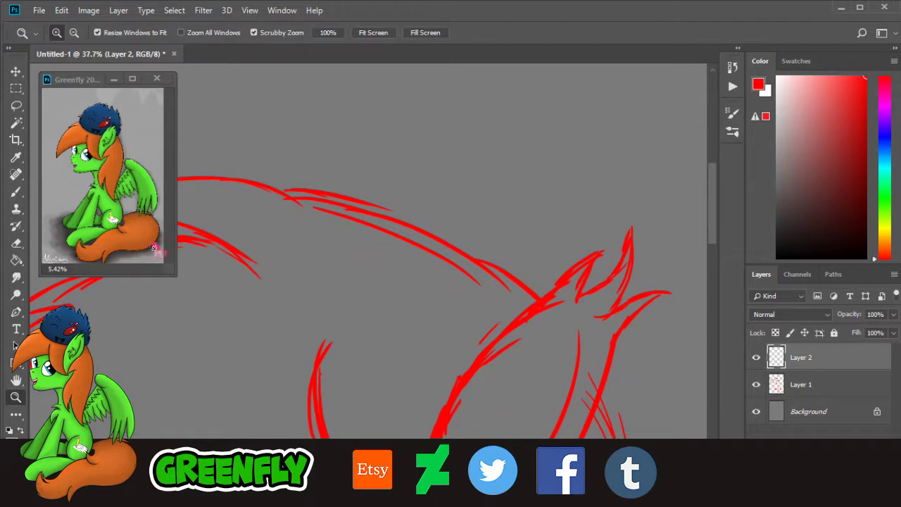
left_click(17, 192)
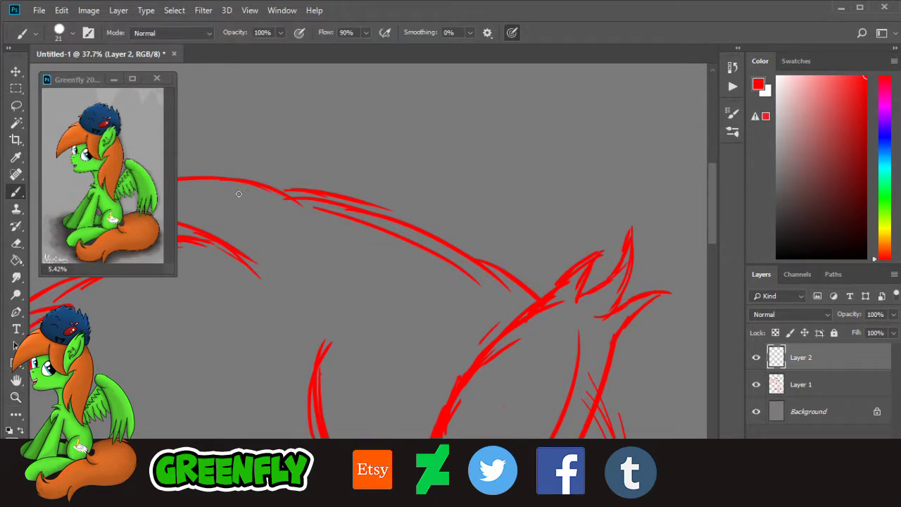
mouse_move(246, 185)
left_mouse_down()
mouse_move(328, 326)
mouse_move(562, 367)
left_mouse_up()
key("ctrl+z")
mouse_move(235, 196)
left_mouse_down()
mouse_move(312, 284)
mouse_move(361, 320)
left_mouse_up()
left_click_drag(295, 280, 377, 337)
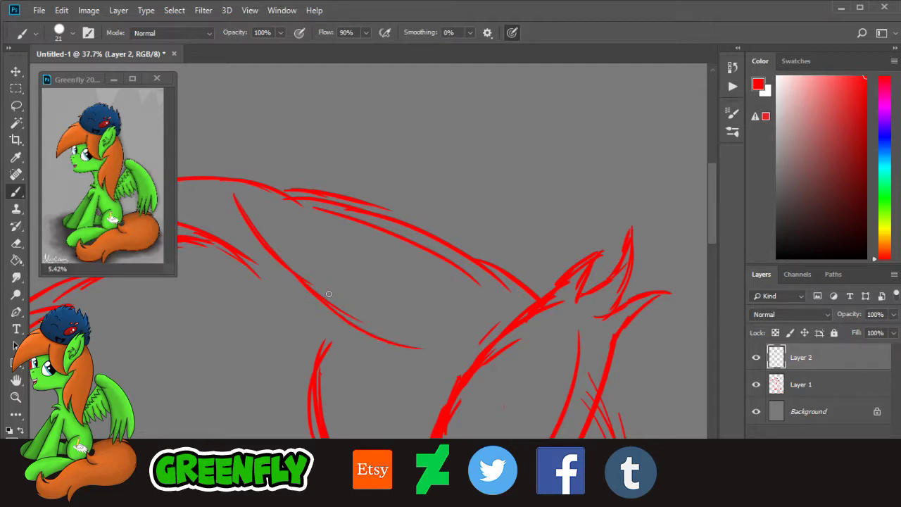
left_click_drag(328, 293, 456, 350)
left_click_drag(236, 199, 364, 321)
mouse_move(271, 233)
left_mouse_down()
mouse_move(321, 310)
mouse_move(471, 368)
left_mouse_up()
left_click_drag(381, 346, 546, 359)
key("ctrl+alt+z")
key("ctrl+alt+z")
key("ctrl+alt+z")
key("ctrl+alt+z")
key("ctrl+alt+z")
key("ctrl+alt+z")
key("ctrl+alt+z")
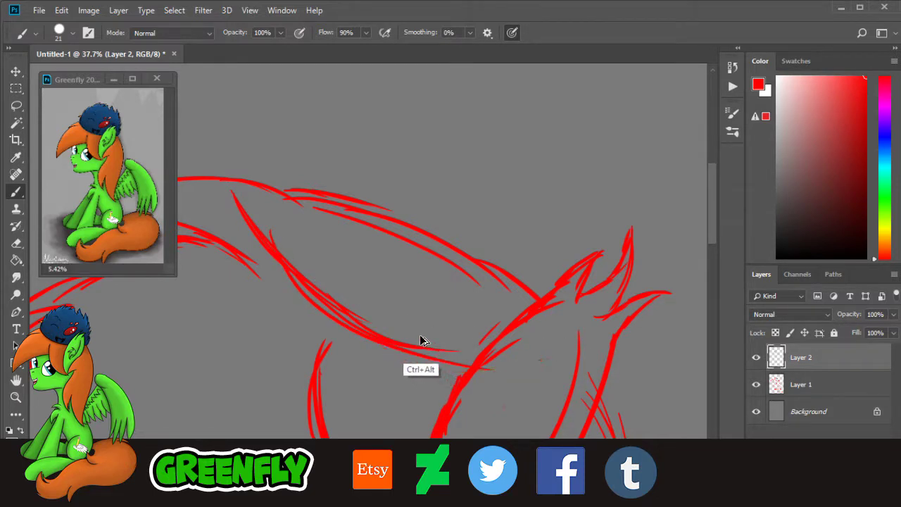
key("ctrl+alt+z")
key("ctrl+alt+z")
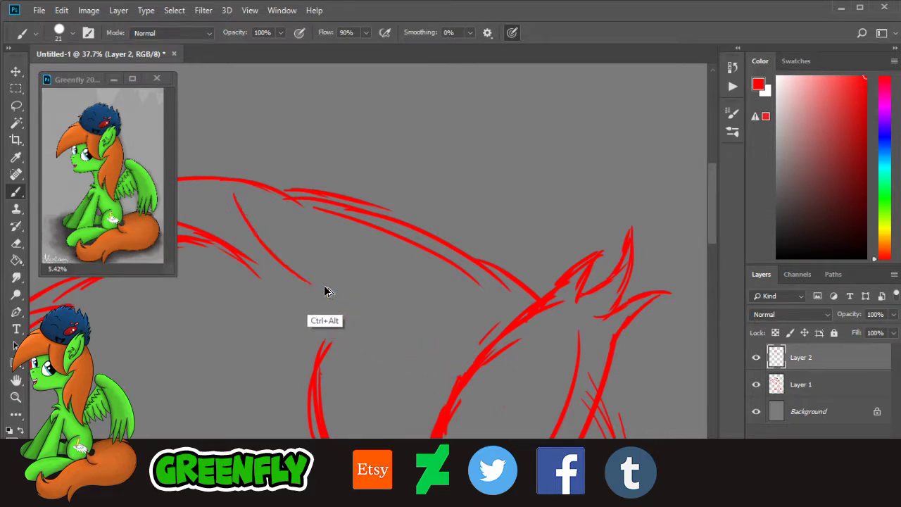
Step: Sketch the hat's lower edge as one long red curve from the top of the forelock down across the ear
left_click_drag(243, 203, 570, 380)
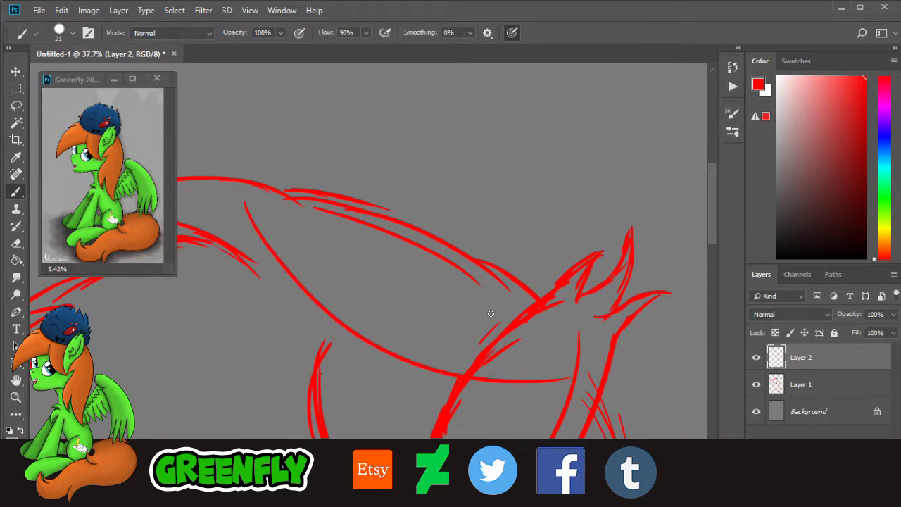
key("ctrl+alt+z")
left_click_drag(249, 205, 574, 381)
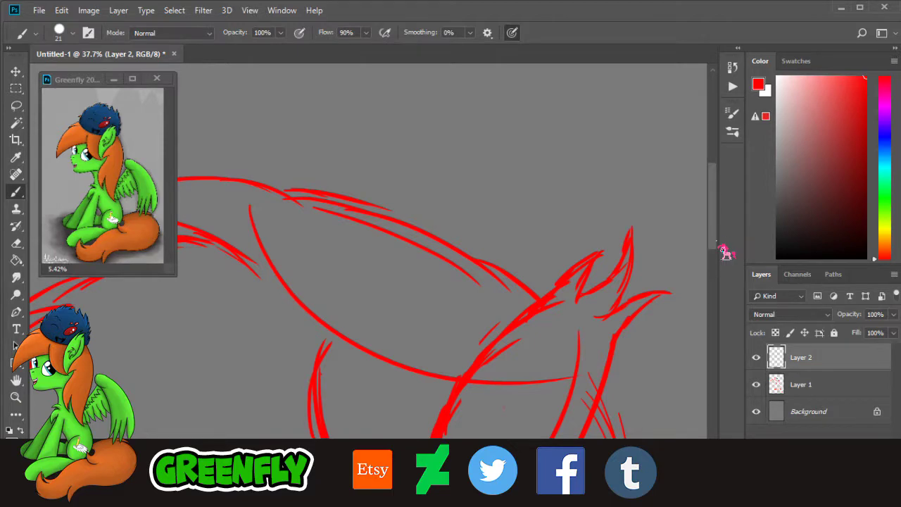
Step: Sketch the hat's front edge rising from the brim's front end, with spiky fur tufts at its upper part
scroll(725, 252, "up", 5)
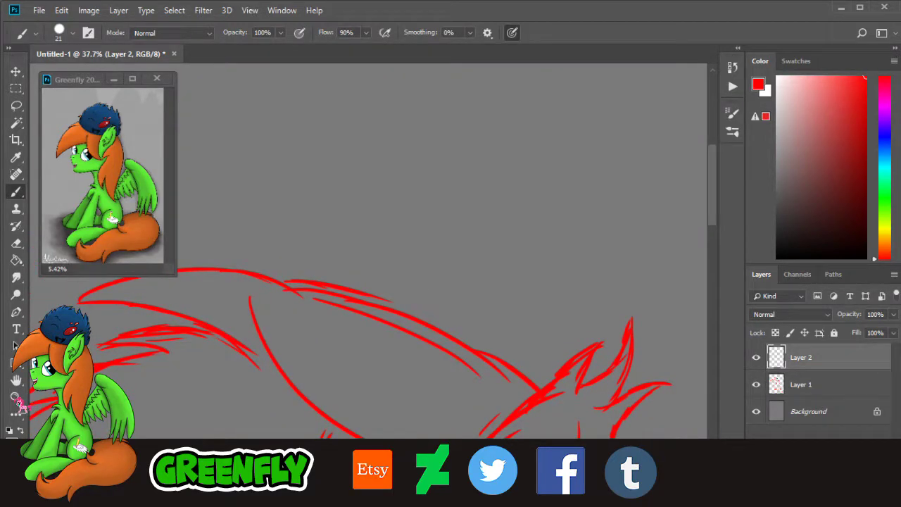
left_click(16, 397)
left_click_drag(498, 295, 456, 303)
left_click_drag(539, 335, 578, 335)
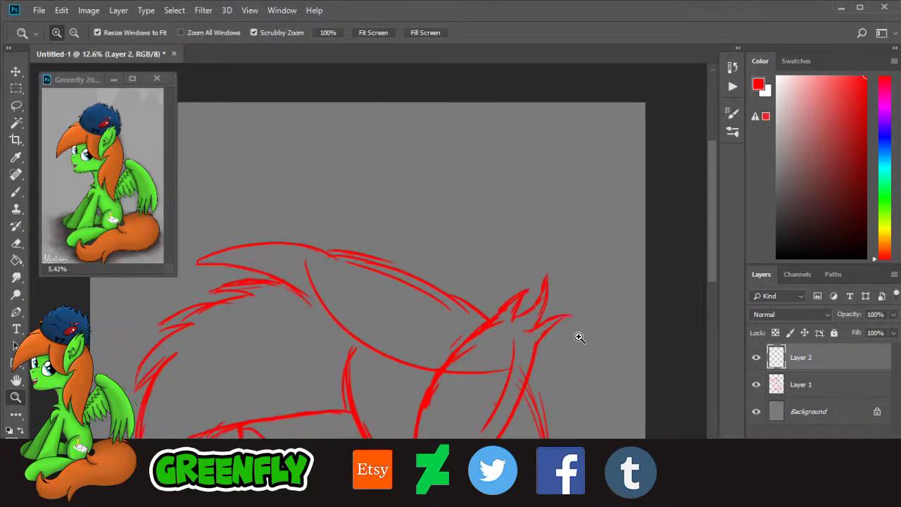
left_click(524, 225)
left_click(485, 284)
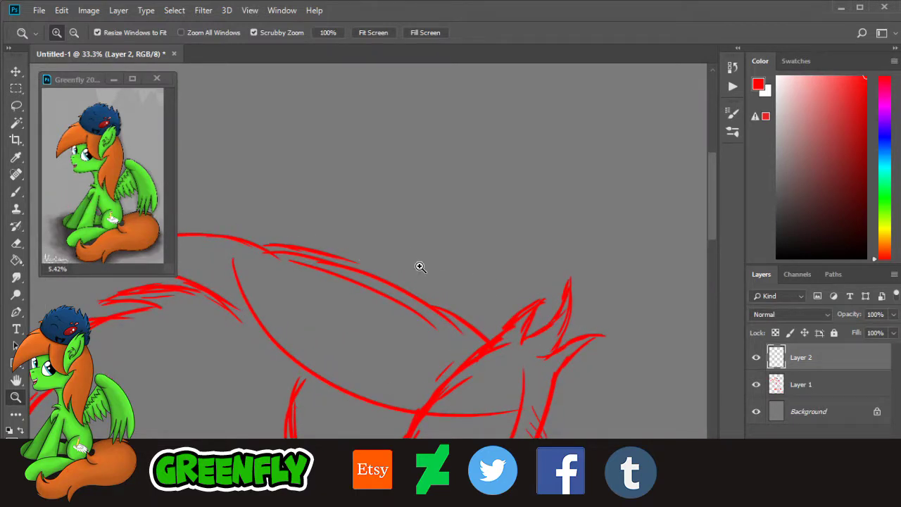
left_click_drag(420, 267, 436, 274)
left_click(16, 192)
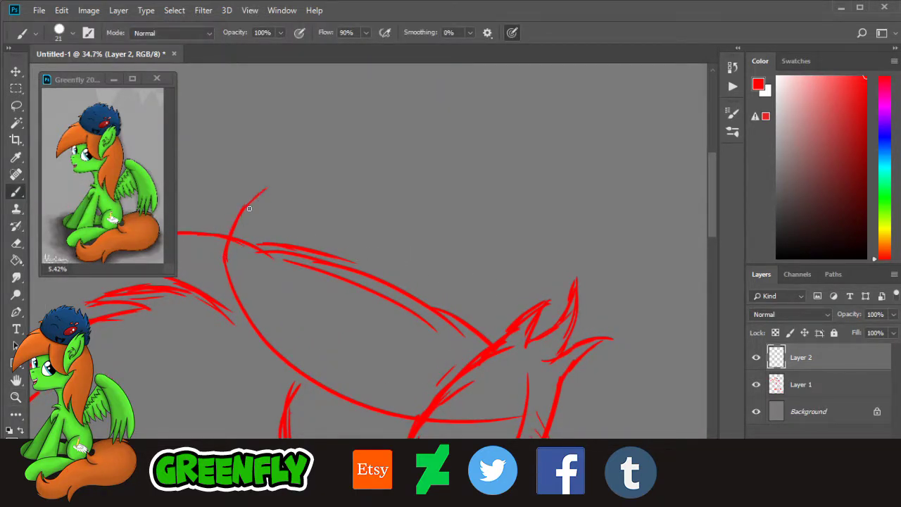
left_click_drag(249, 208, 293, 158)
mouse_move(302, 89)
left_mouse_down()
mouse_move(291, 177)
mouse_move(346, 125)
mouse_move(407, 89)
mouse_move(353, 151)
left_mouse_up()
left_click_drag(380, 103, 350, 173)
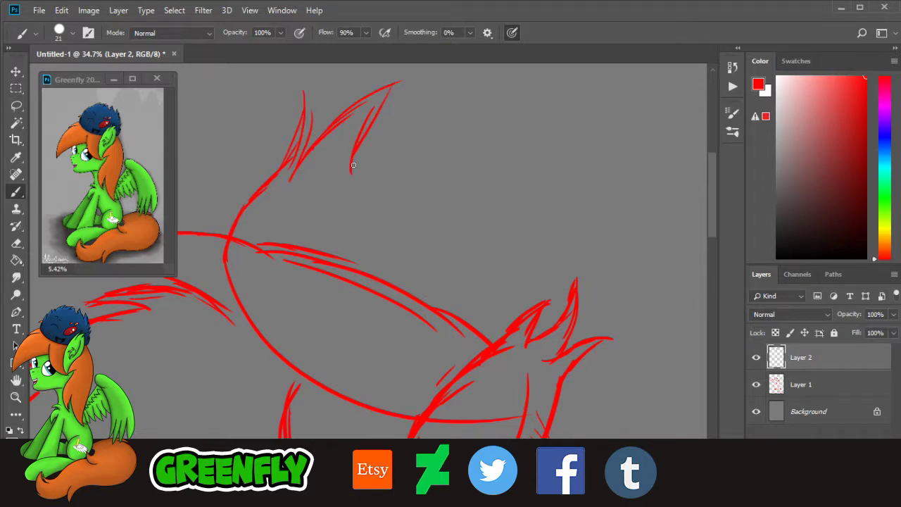
left_click_drag(384, 135, 442, 92)
mouse_move(336, 169)
left_mouse_down()
mouse_move(438, 94)
mouse_move(418, 117)
left_mouse_up()
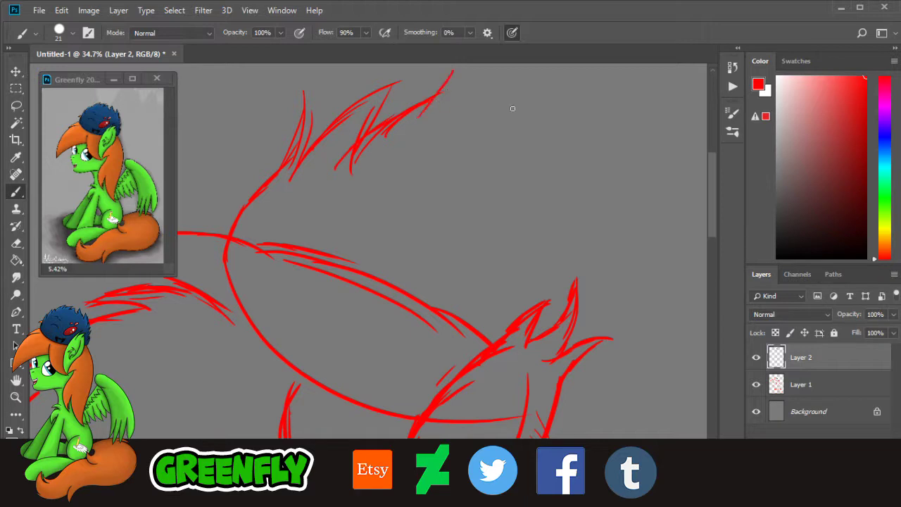
Step: Continue the spiky fur tufts along the hat's top edge toward the back of the head
scroll(718, 225, "up", 2)
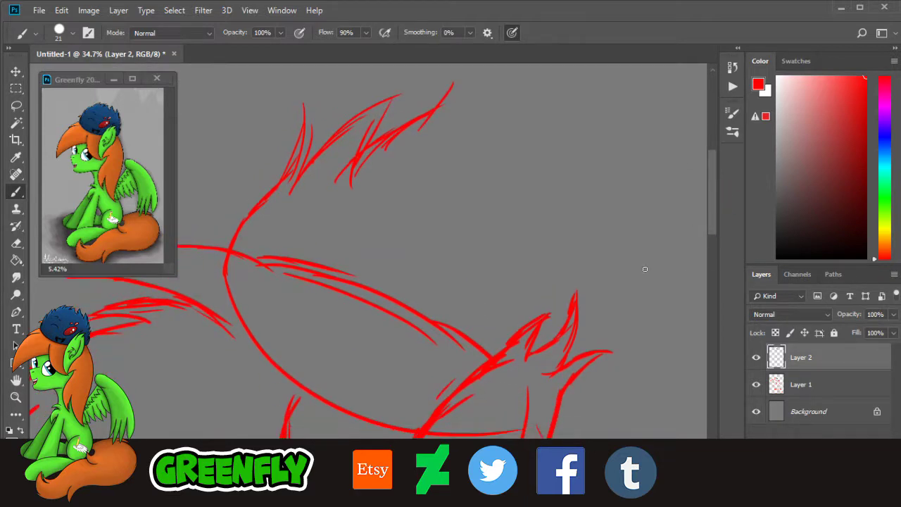
scroll(475, 166, "right", 3)
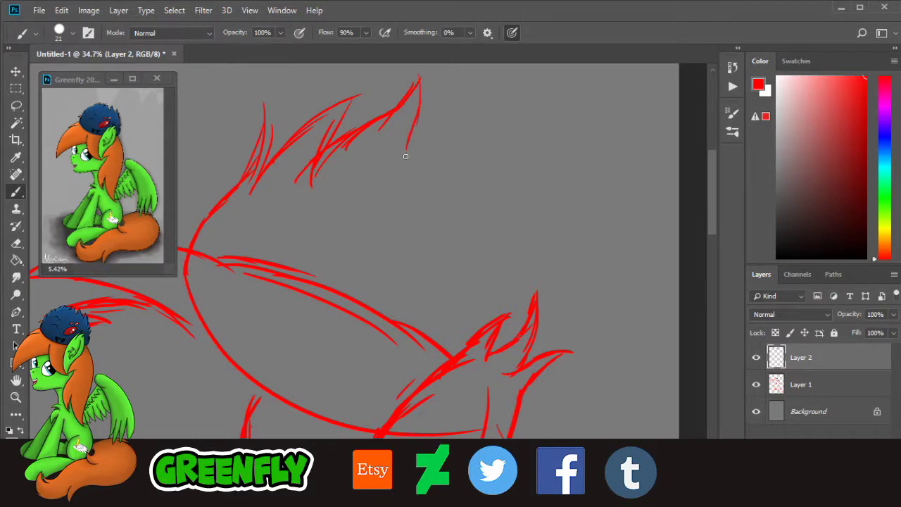
left_click_drag(447, 107, 407, 150)
mouse_move(410, 146)
left_mouse_down()
mouse_move(477, 87)
mouse_move(515, 72)
mouse_move(454, 135)
mouse_move(518, 90)
left_mouse_up()
left_click_drag(479, 113, 555, 75)
left_click_drag(553, 78, 522, 152)
left_click_drag(535, 114, 498, 176)
left_click_drag(522, 138, 491, 165)
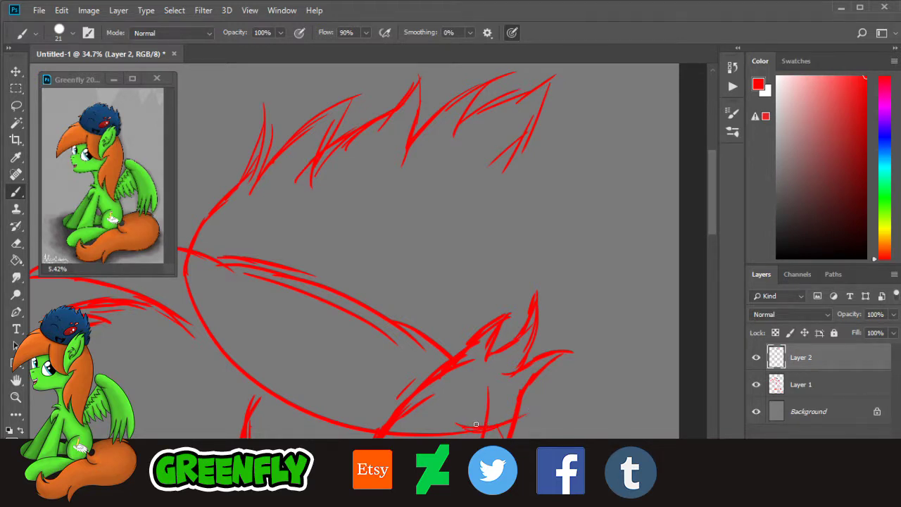
Step: Sketch spiky fur tufts up the back of the hat from the ear to the top edge, closing its outline
scroll(717, 239, "down", 3)
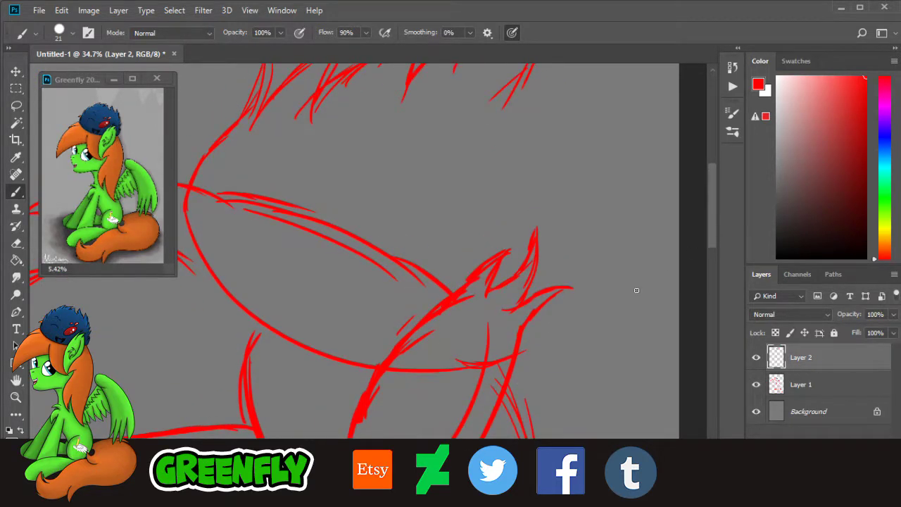
scroll(717, 246, "up", 3)
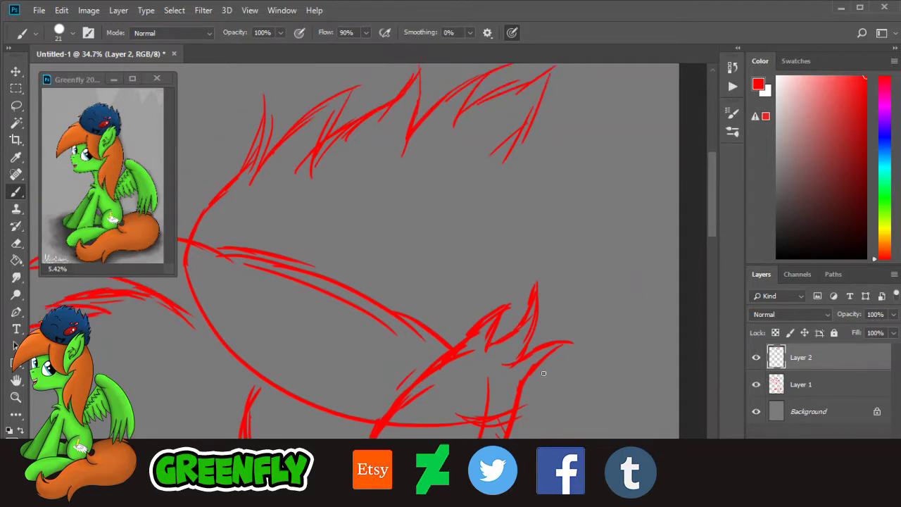
left_click_drag(576, 275, 557, 309)
left_click_drag(561, 307, 540, 333)
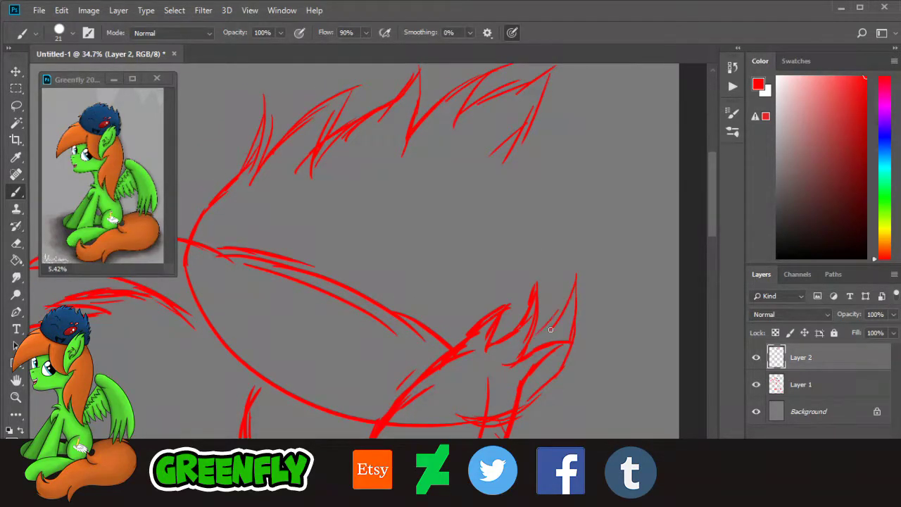
left_click_drag(570, 213, 535, 277)
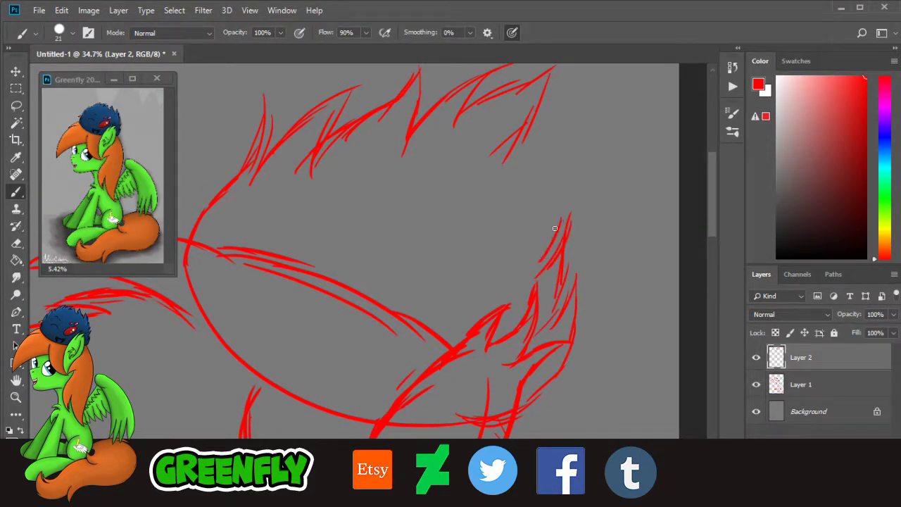
left_click_drag(597, 159, 547, 210)
mouse_move(577, 172)
left_mouse_down()
mouse_move(536, 226)
mouse_move(541, 209)
left_mouse_up()
mouse_move(541, 206)
left_mouse_down()
mouse_move(570, 149)
mouse_move(518, 164)
left_mouse_up()
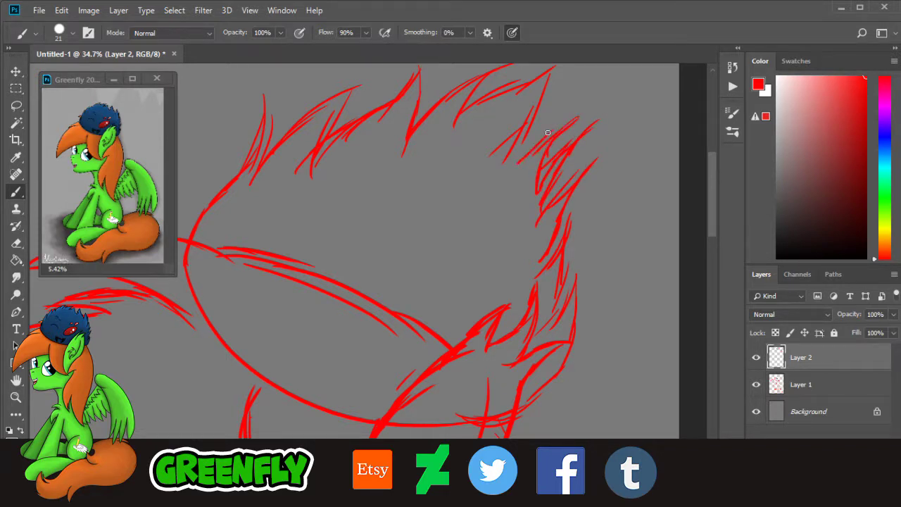
left_click_drag(552, 131, 501, 166)
key("z")
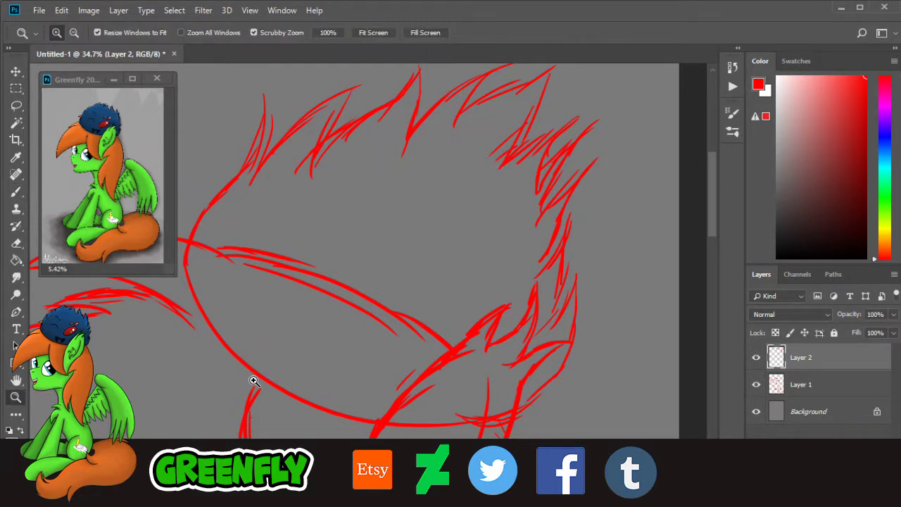
mouse_move(254, 381)
left_mouse_down()
mouse_move(385, 340)
mouse_move(364, 316)
left_mouse_up()
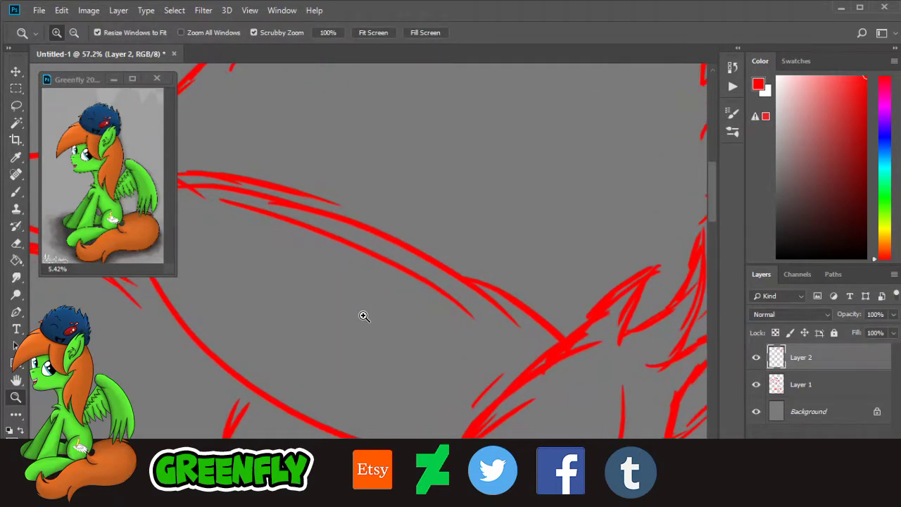
left_click_drag(295, 244, 328, 261)
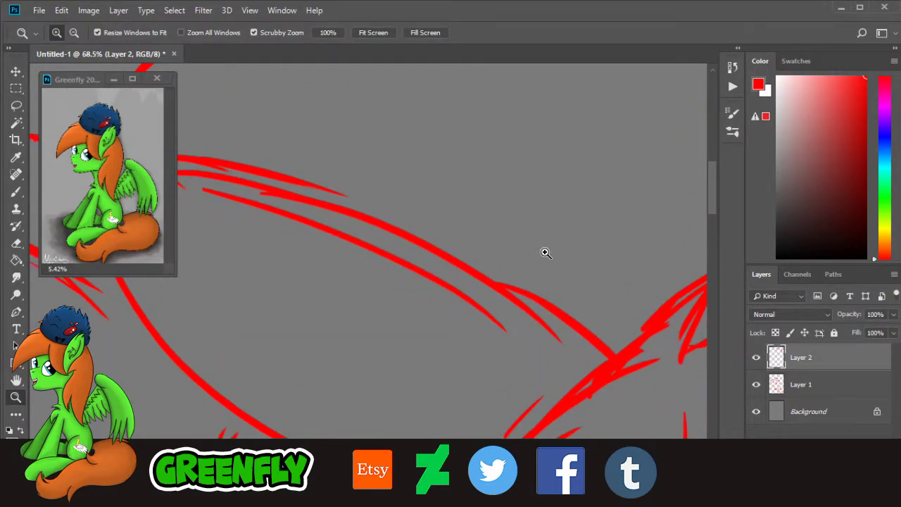
left_click_drag(546, 252, 589, 267)
left_click_drag(568, 231, 589, 248)
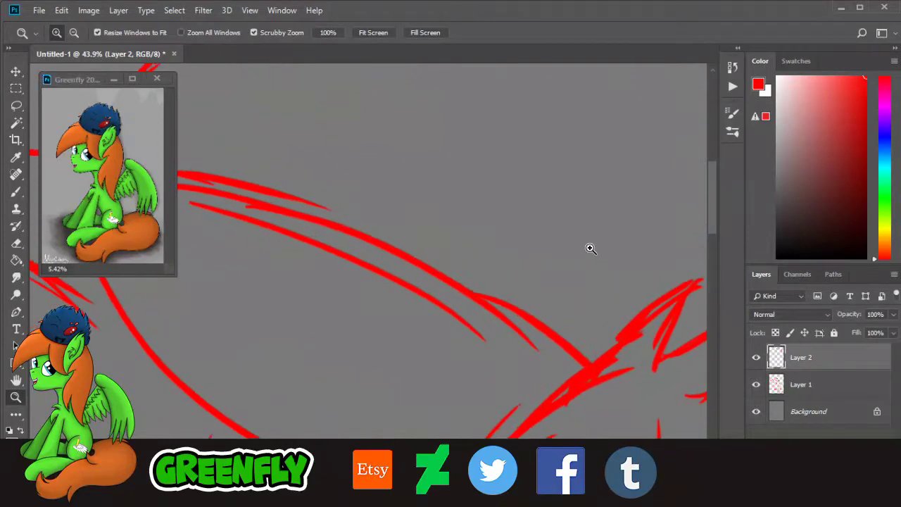
left_click(16, 191)
left_click_drag(327, 282, 258, 285)
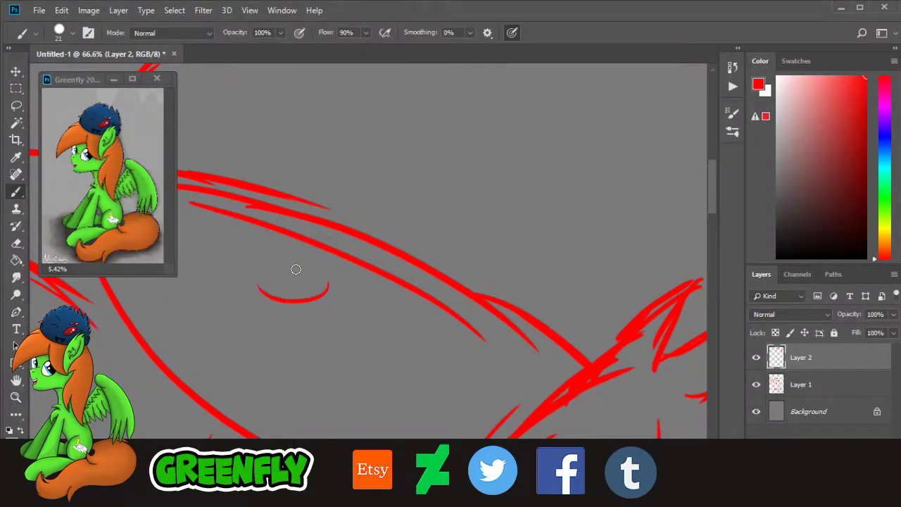
left_click(16, 380)
left_click_drag(211, 377, 366, 373)
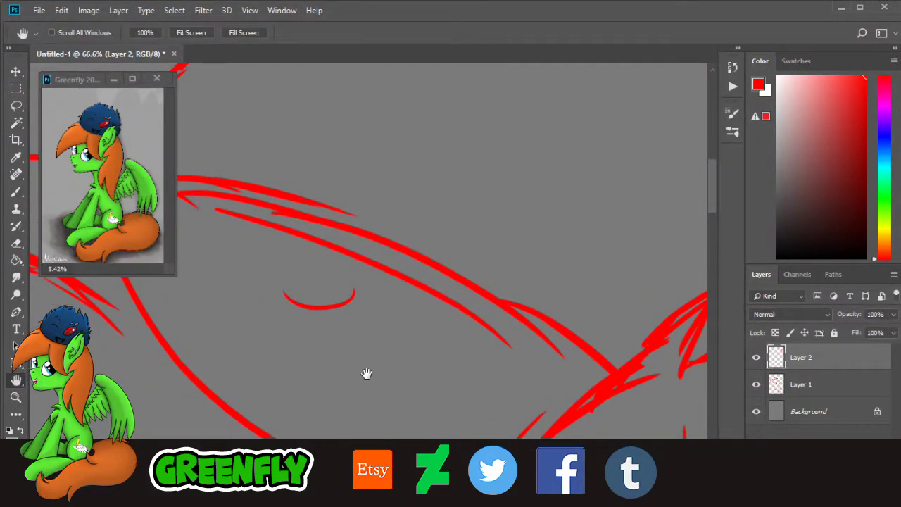
left_click(16, 397)
left_click_drag(312, 392, 376, 369)
key("ctrl+z")
Step: Sketch the hat's mouth inside its outline as two joined arcs with a U-shaped open mouth beneath them
left_click(16, 191)
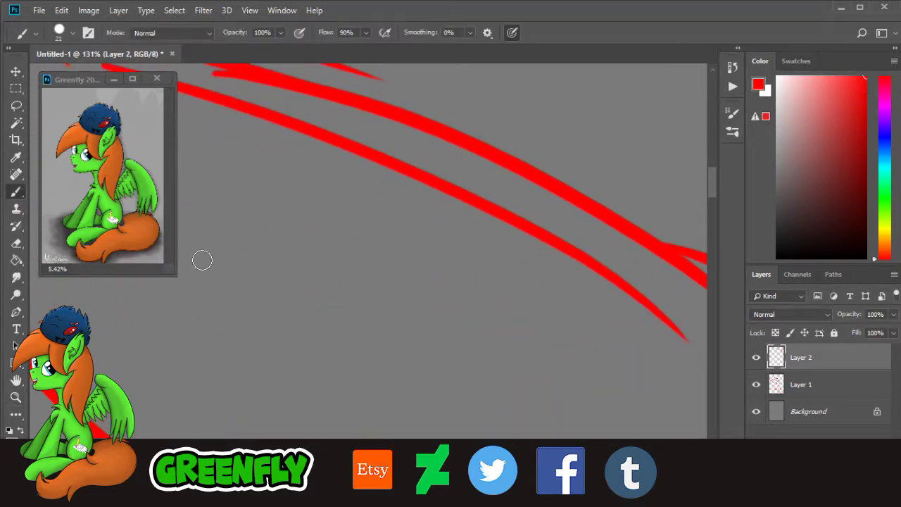
mouse_move(246, 234)
left_mouse_down()
mouse_move(362, 259)
mouse_move(458, 328)
left_mouse_up()
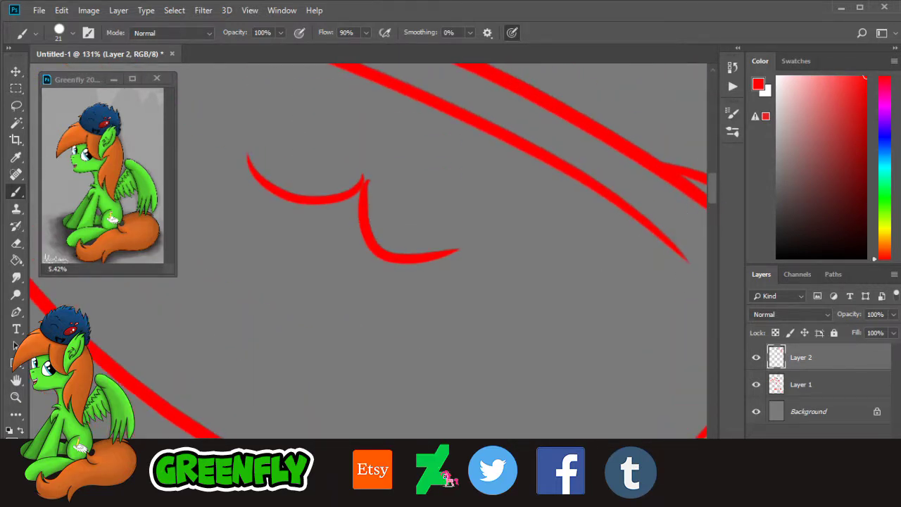
left_click_drag(443, 473, 426, 473)
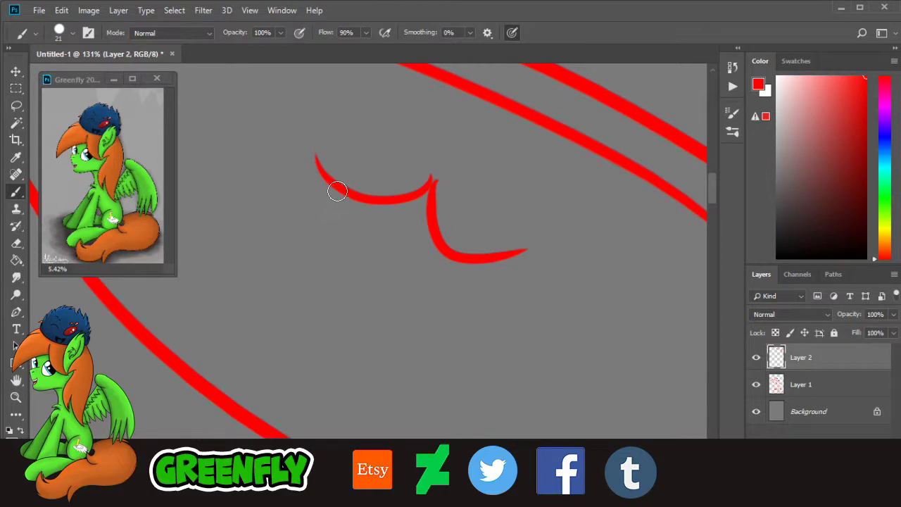
left_click_drag(337, 192, 445, 278)
key("ctrl+z")
mouse_move(344, 192)
left_mouse_down()
mouse_move(324, 322)
mouse_move(450, 244)
left_mouse_up()
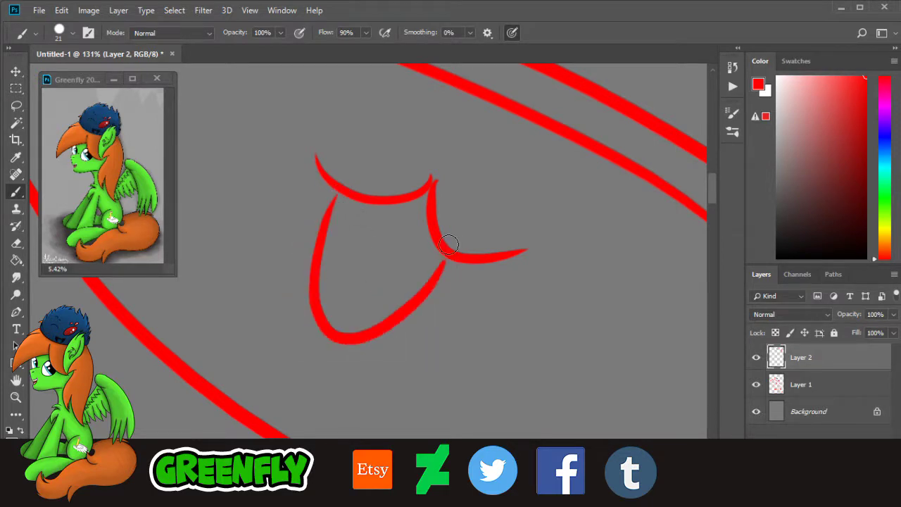
Step: Redraw the hat's U-shaped open mouth so it meets both arcs, and sketch a pointed, curved fang shape on its front side
key("ctrl+z")
left_click_drag(333, 187, 471, 261)
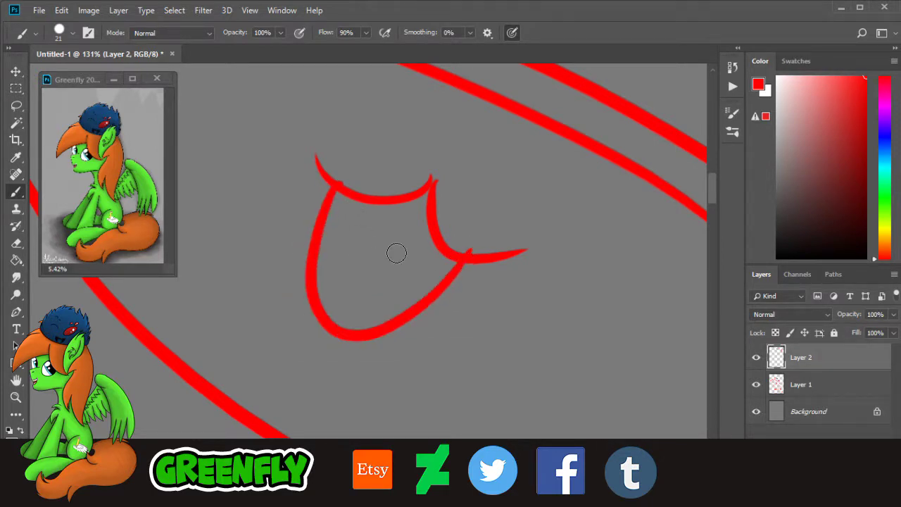
mouse_move(334, 141)
left_mouse_down()
mouse_move(256, 275)
mouse_move(282, 107)
left_mouse_up()
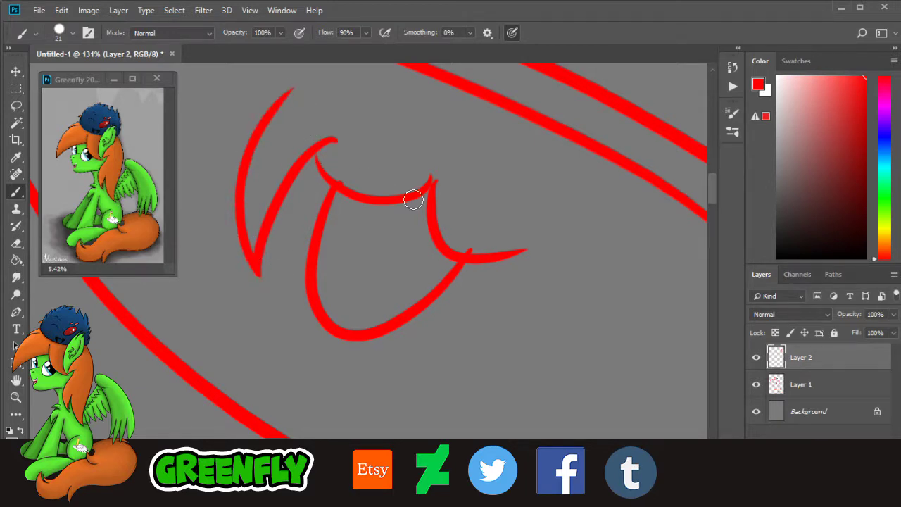
key("ctrl+z")
left_click_drag(257, 275, 280, 107)
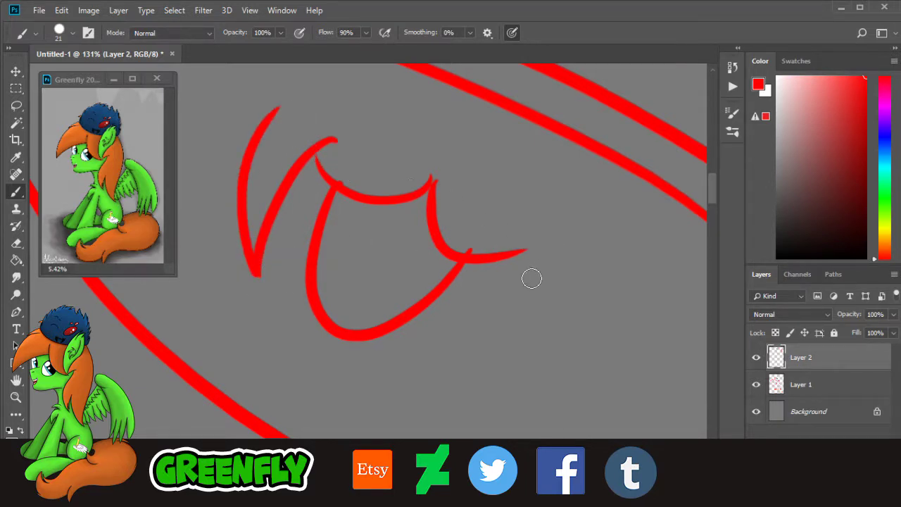
Step: Sketch a matching pointed, curved fang shape on the back side of the hat's mouth
left_click_drag(525, 239, 460, 360)
key("ctrl+z")
mouse_move(527, 232)
left_mouse_down()
mouse_move(479, 331)
mouse_move(459, 347)
left_mouse_up()
key("ctrl+z")
mouse_move(530, 228)
left_mouse_down()
mouse_move(406, 373)
mouse_move(595, 299)
left_mouse_up()
mouse_move(406, 375)
left_mouse_down()
mouse_move(467, 368)
mouse_move(586, 290)
left_mouse_up()
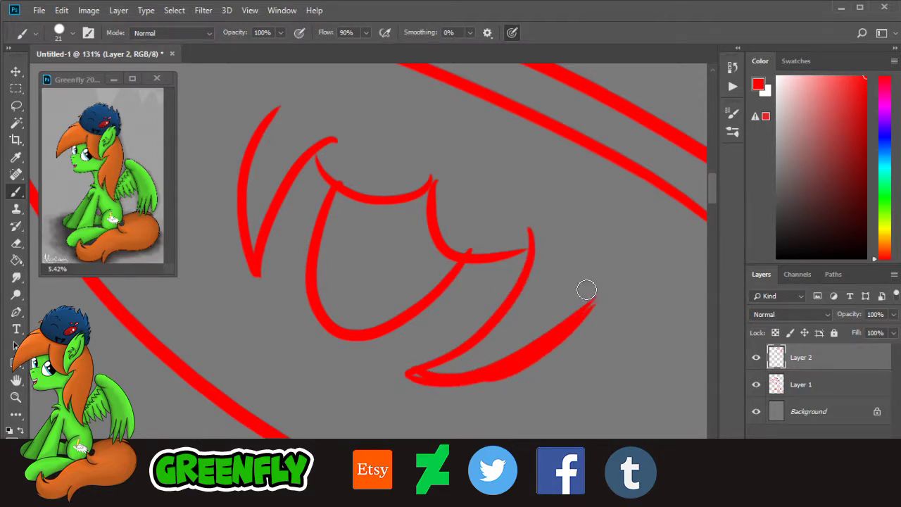
Step: Erase the head and hair lines on Layer 1 that run across the inside of the hat above its mouth
left_click(16, 396)
left_click_drag(584, 239, 523, 303)
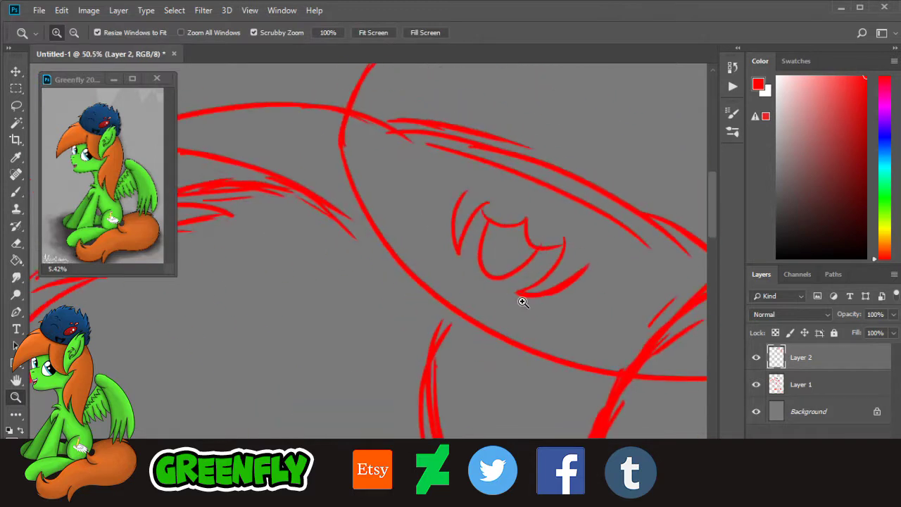
left_click_drag(430, 476, 448, 475)
left_click_drag(714, 234, 715, 221)
scroll(500, 411, "right", 3)
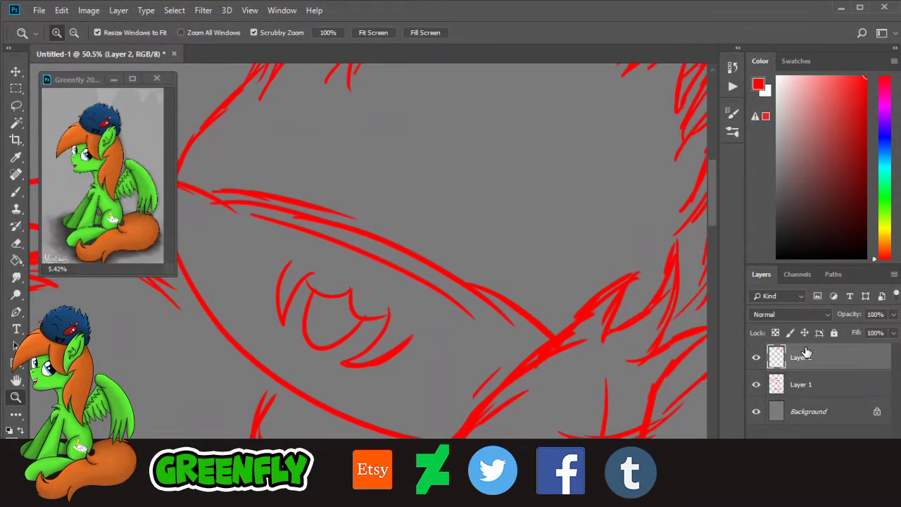
left_click(828, 386)
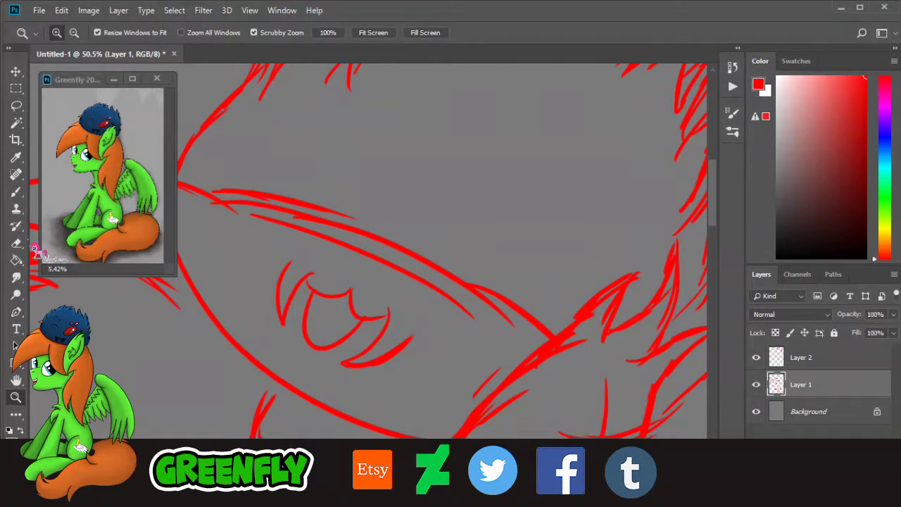
key("e")
mouse_move(539, 308)
left_mouse_down()
mouse_move(539, 333)
mouse_move(546, 328)
mouse_move(464, 301)
mouse_move(441, 306)
mouse_move(413, 272)
mouse_move(501, 282)
mouse_move(509, 303)
mouse_move(400, 250)
mouse_move(408, 242)
mouse_move(449, 287)
mouse_move(396, 255)
mouse_move(371, 216)
mouse_move(247, 214)
mouse_move(231, 206)
mouse_move(236, 177)
mouse_move(204, 171)
left_mouse_up()
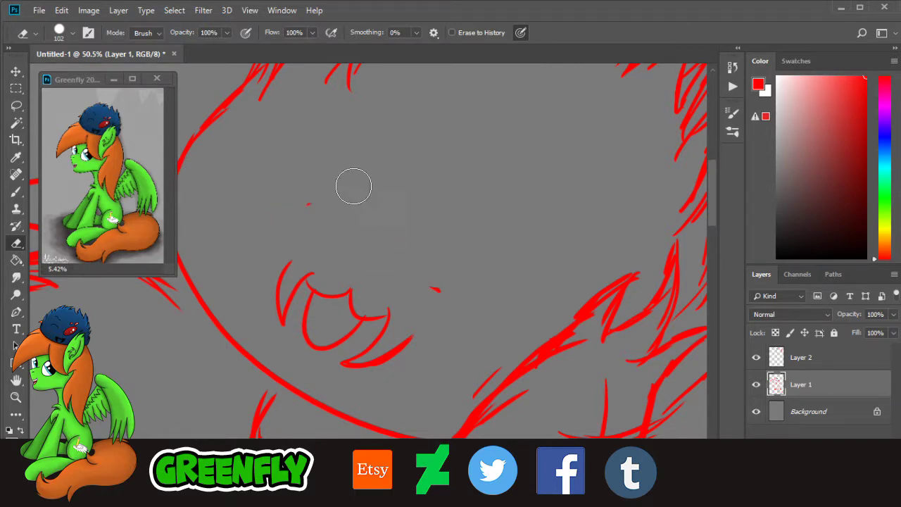
mouse_move(353, 186)
left_mouse_down()
mouse_move(378, 191)
mouse_move(421, 269)
mouse_move(372, 302)
left_mouse_up()
Step: On Layer 2, close the tops of both fang shapes with zigzag fur and draw a curved tongue line inside the mouth
left_click(16, 396)
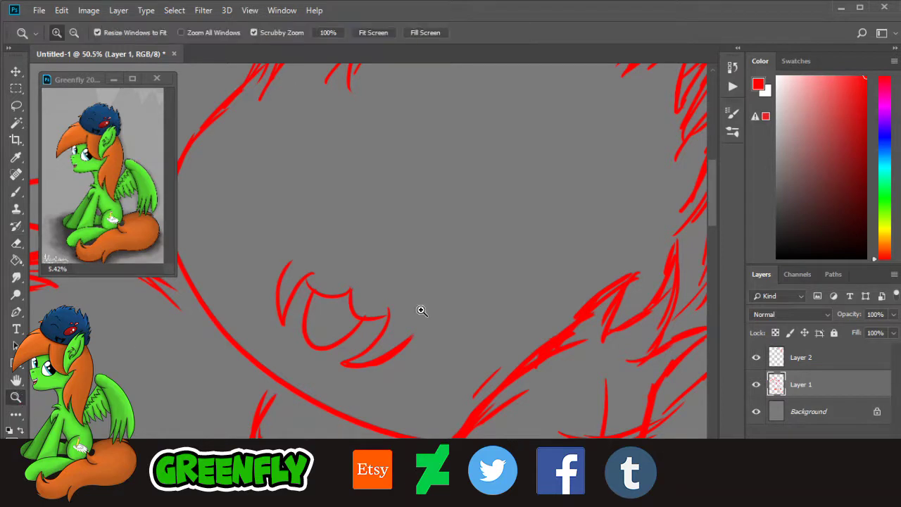
left_click_drag(377, 345, 421, 356)
left_click_drag(304, 261, 328, 263)
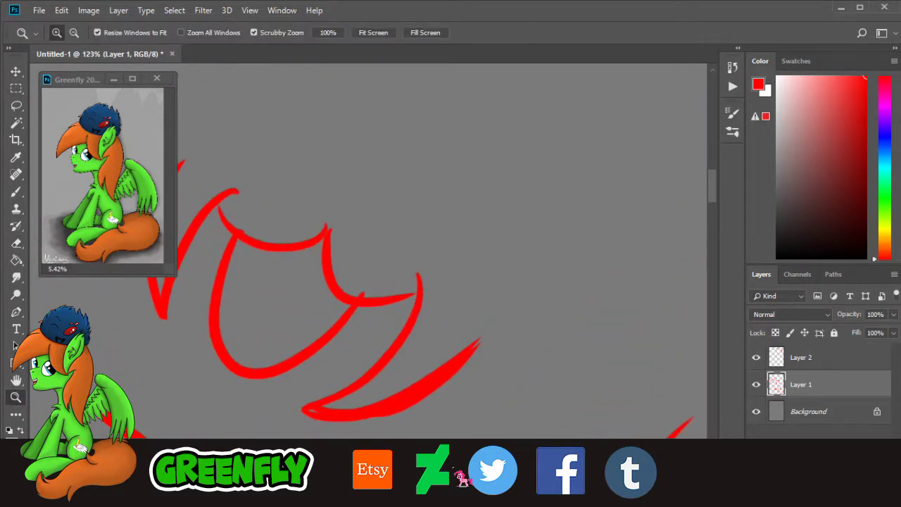
left_click_drag(454, 469, 444, 466)
scroll(322, 332, "up", 1)
key("alt+bracketright")
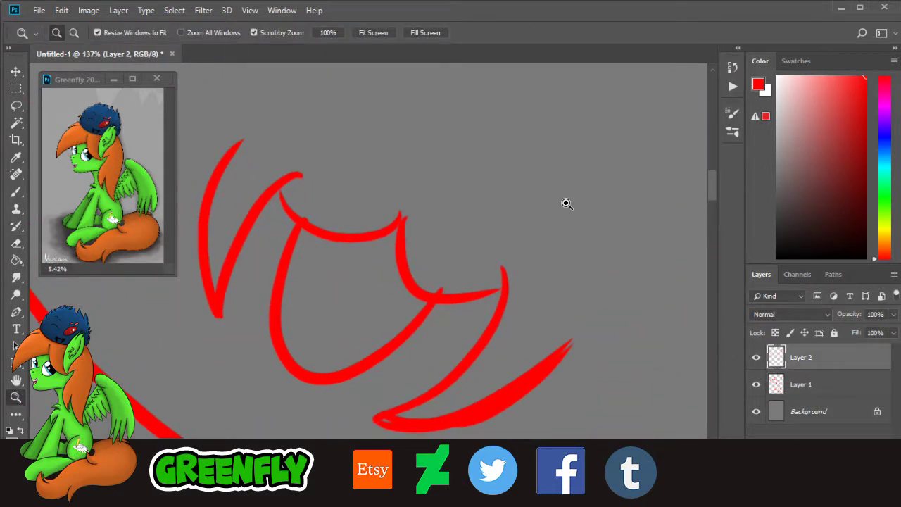
left_click(16, 191)
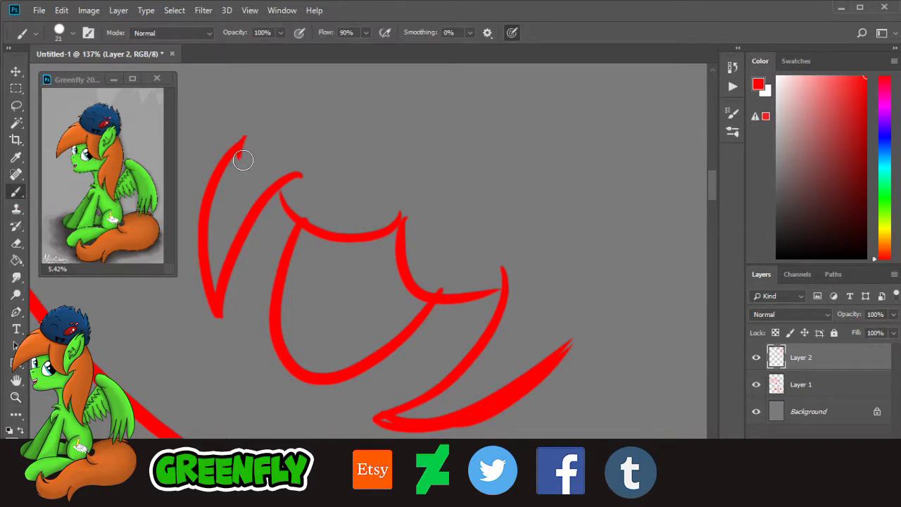
mouse_move(258, 140)
left_mouse_down()
mouse_move(244, 174)
mouse_move(278, 153)
mouse_move(273, 173)
mouse_move(302, 173)
left_mouse_up()
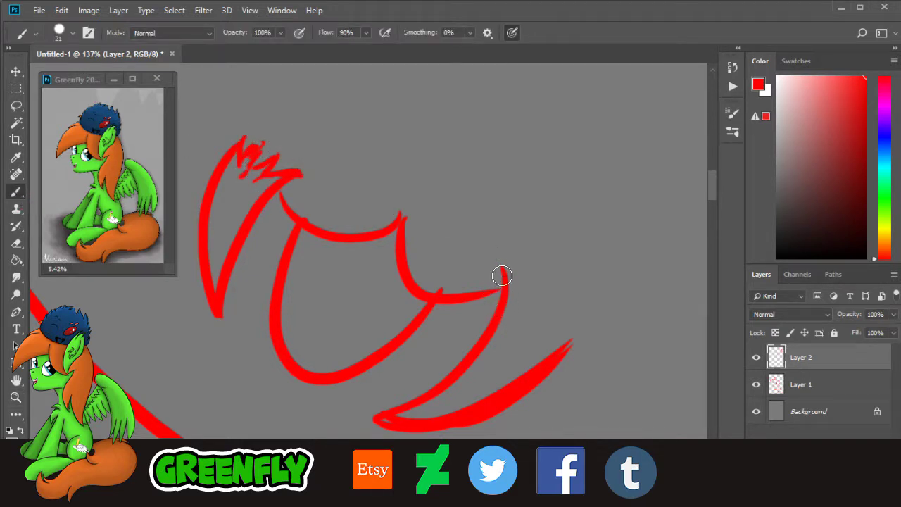
mouse_move(501, 276)
left_mouse_down()
mouse_move(512, 316)
mouse_move(529, 288)
mouse_move(527, 318)
mouse_move(534, 306)
mouse_move(516, 347)
mouse_move(551, 312)
mouse_move(540, 343)
mouse_move(571, 338)
left_mouse_up()
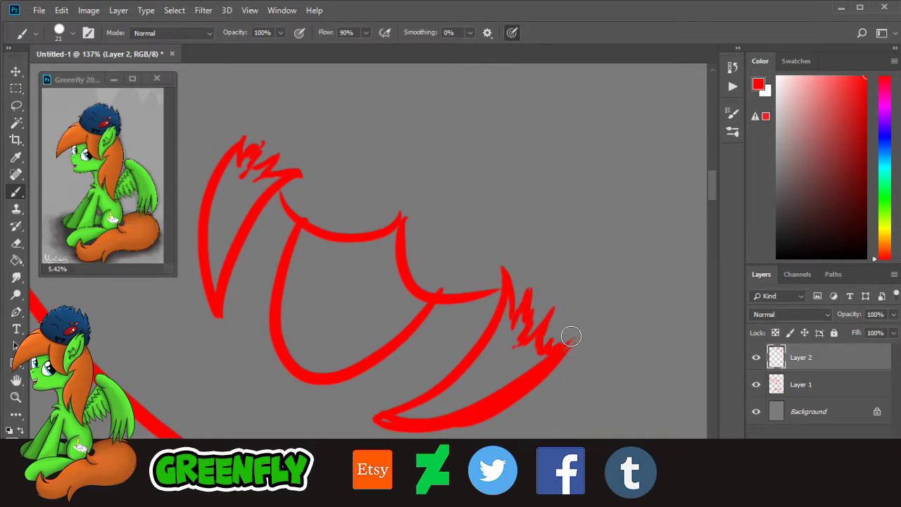
left_click_drag(284, 289, 373, 333)
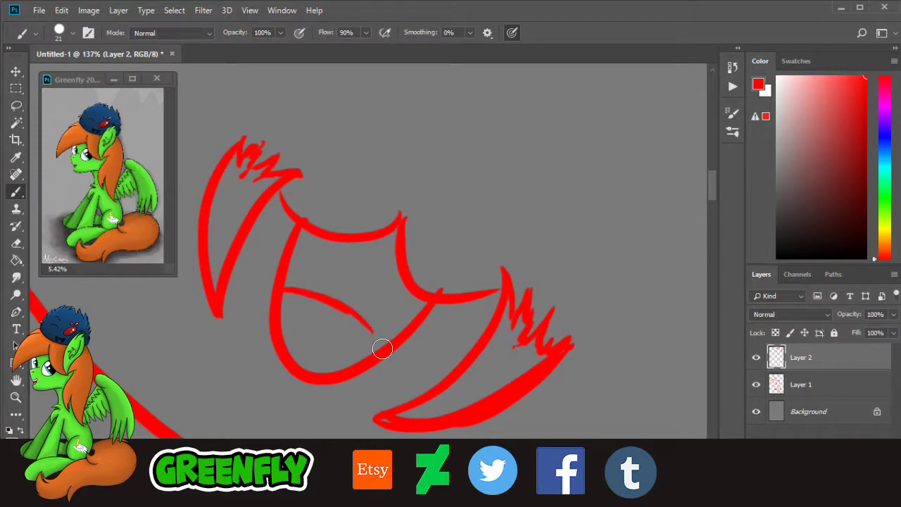
mouse_move(326, 298)
left_mouse_down()
mouse_move(358, 310)
mouse_move(387, 347)
left_mouse_up()
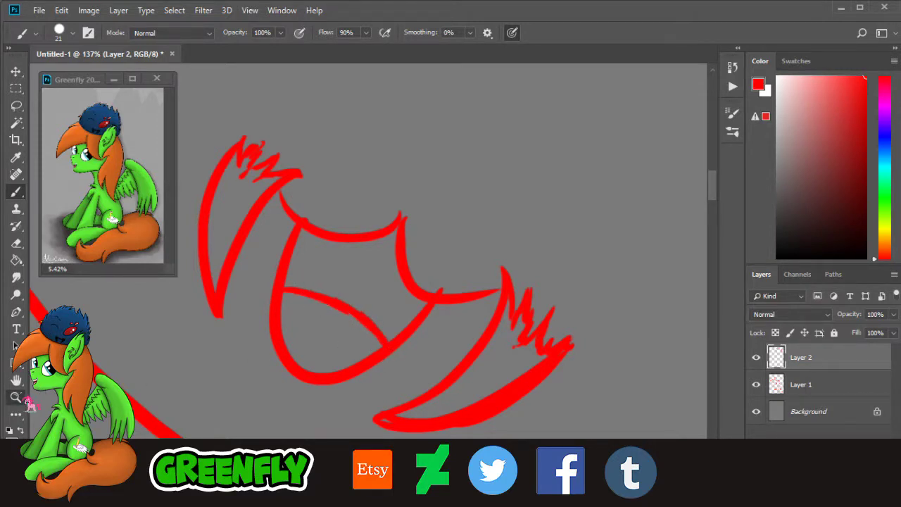
Step: Erase the part of the hat's lower outline on Layer 2 that crosses the pony's ear
left_click(16, 397)
left_click_drag(556, 235, 495, 278)
left_click_drag(415, 480, 470, 480)
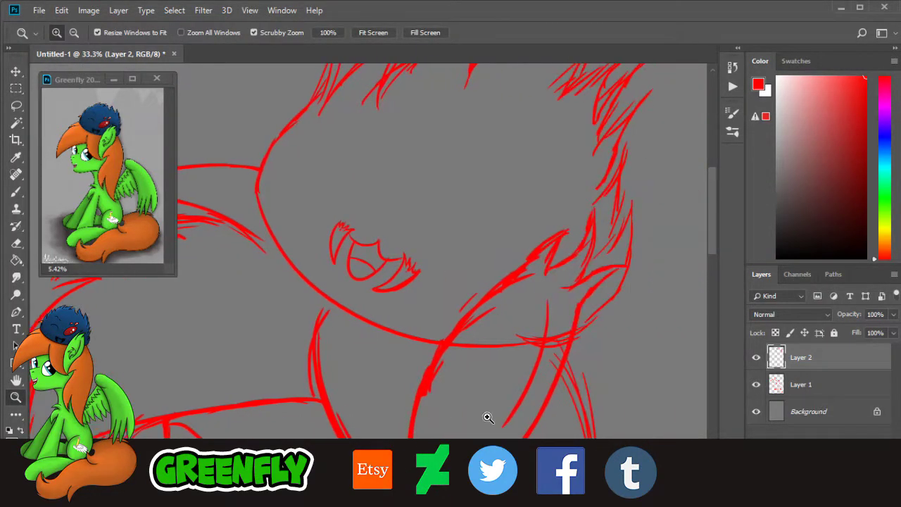
left_click_drag(715, 248, 713, 243)
left_click_drag(504, 350, 591, 350)
left_click(15, 243)
mouse_move(447, 340)
left_mouse_down()
mouse_move(508, 349)
mouse_move(463, 384)
mouse_move(432, 392)
mouse_move(441, 368)
mouse_move(473, 352)
left_mouse_up()
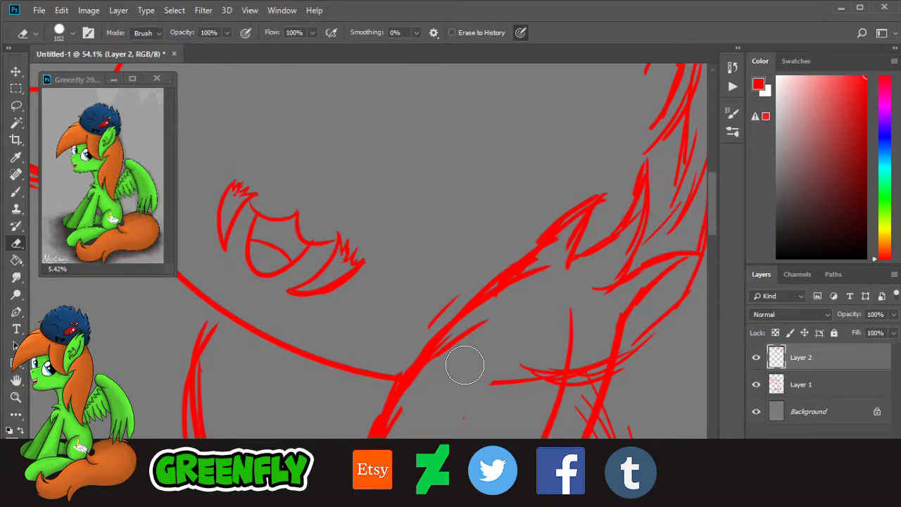
mouse_move(482, 358)
left_mouse_down()
mouse_move(505, 373)
mouse_move(518, 349)
mouse_move(528, 354)
mouse_move(521, 373)
mouse_move(530, 377)
mouse_move(558, 352)
mouse_move(567, 358)
mouse_move(567, 382)
mouse_move(579, 378)
mouse_move(597, 351)
mouse_move(594, 368)
mouse_move(566, 331)
left_mouse_up()
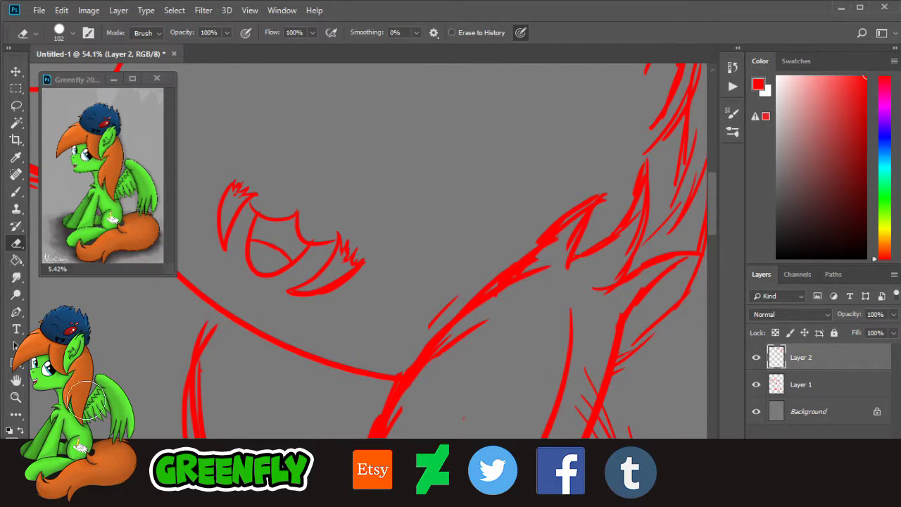
Step: Sketch a large, slightly tilted oval on the hat, above and behind its mouth
left_click(15, 397)
mouse_move(568, 203)
left_mouse_down()
mouse_move(527, 199)
mouse_move(555, 197)
left_mouse_up()
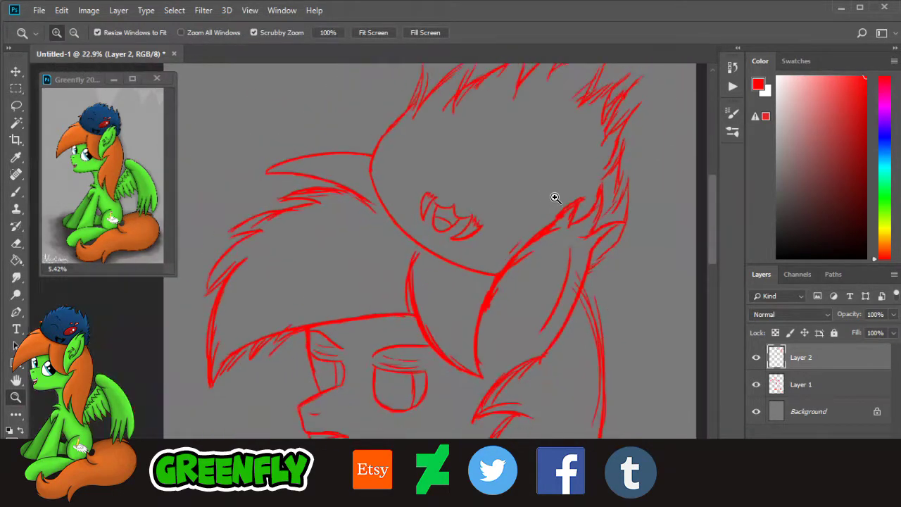
left_click_drag(492, 483, 508, 485)
key("ctrl+0")
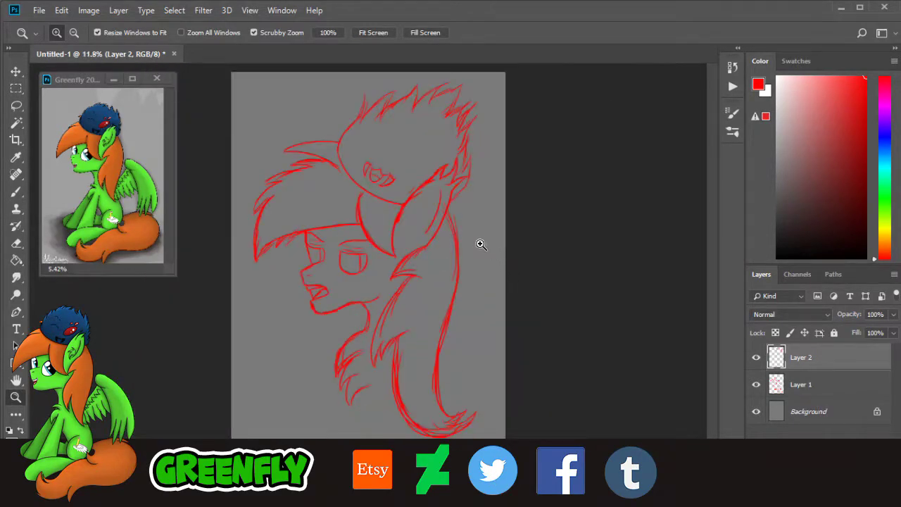
mouse_move(391, 133)
left_mouse_down()
mouse_move(417, 129)
mouse_move(471, 156)
mouse_move(537, 170)
left_mouse_up()
mouse_move(411, 148)
left_mouse_down()
mouse_move(422, 144)
mouse_move(467, 197)
left_mouse_up()
left_click_drag(713, 196, 715, 208)
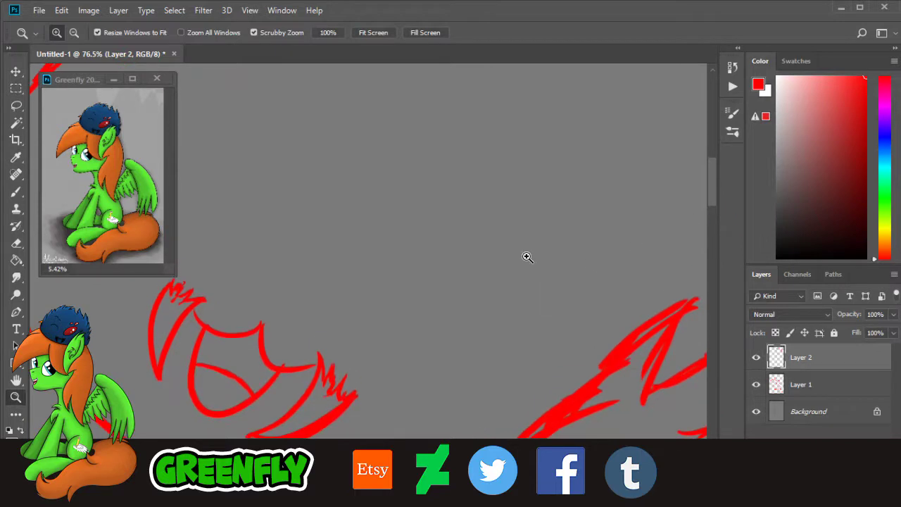
left_click_drag(480, 233, 496, 238)
left_click(15, 192)
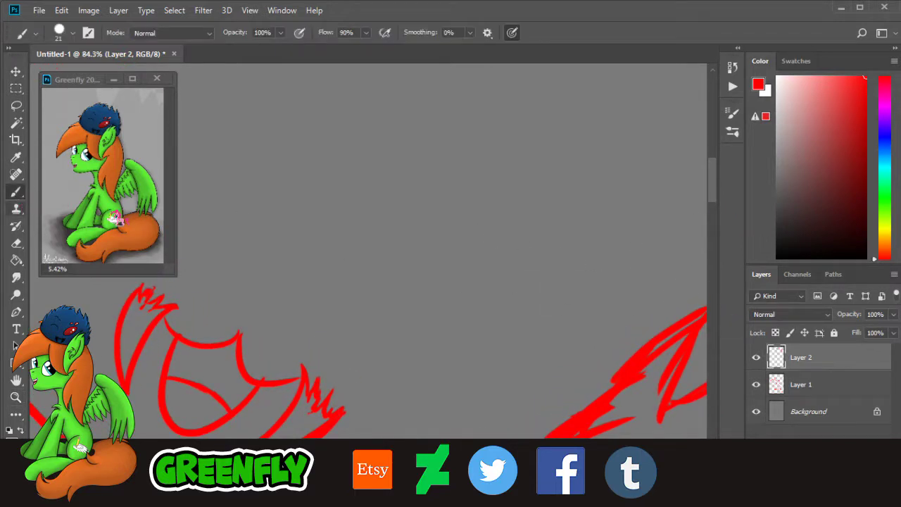
mouse_move(513, 186)
left_mouse_down()
mouse_move(349, 229)
mouse_move(426, 201)
left_mouse_up()
key("ctrl+z")
mouse_move(491, 189)
left_mouse_down()
mouse_move(565, 215)
mouse_move(504, 192)
left_mouse_up()
key("ctrl+z")
mouse_move(561, 208)
left_mouse_down()
mouse_move(342, 235)
mouse_move(520, 201)
left_mouse_up()
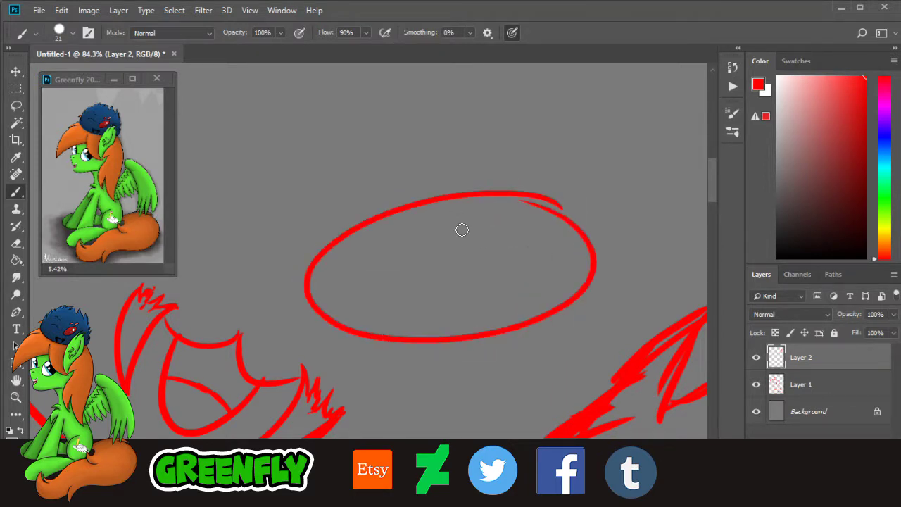
key("z")
left_click(474, 260)
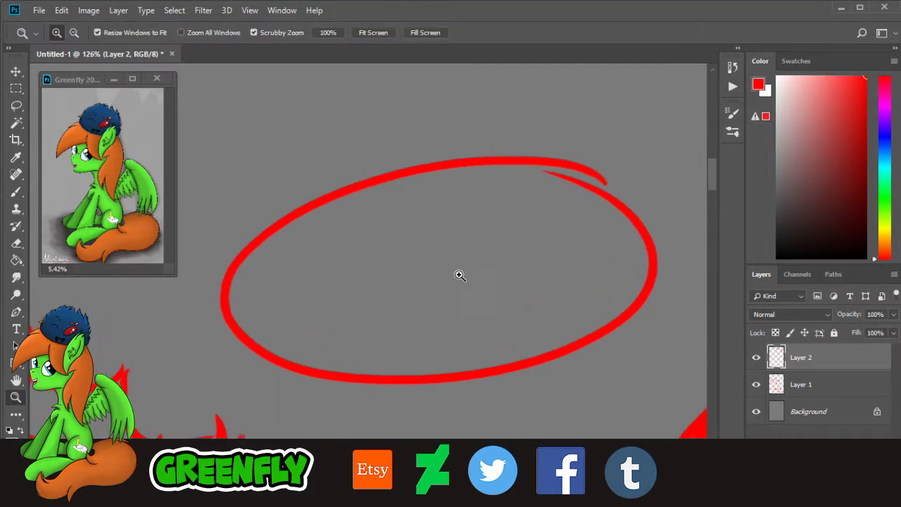
Step: Erase the upper part of the large oval eye on Layer 2 and redraw it as a concave brow line sloping down outward
key("e")
mouse_move(370, 177)
left_mouse_down()
mouse_move(520, 212)
mouse_move(668, 270)
mouse_move(496, 221)
mouse_move(411, 167)
mouse_move(635, 222)
mouse_move(359, 202)
mouse_move(626, 254)
mouse_move(335, 231)
mouse_move(384, 235)
mouse_move(435, 265)
mouse_move(425, 257)
mouse_move(516, 283)
mouse_move(642, 286)
left_mouse_up()
left_click(17, 192)
left_click(16, 396)
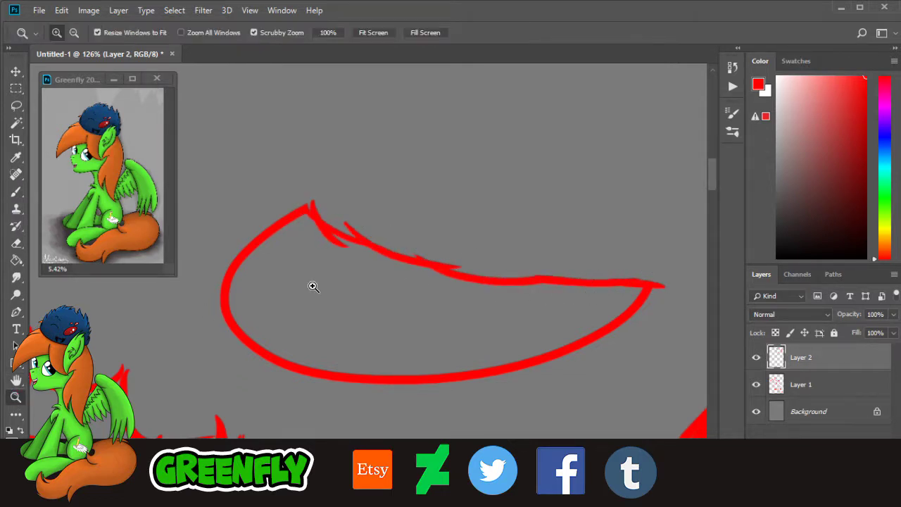
left_click_drag(482, 261, 460, 288)
left_click_drag(479, 476, 497, 476)
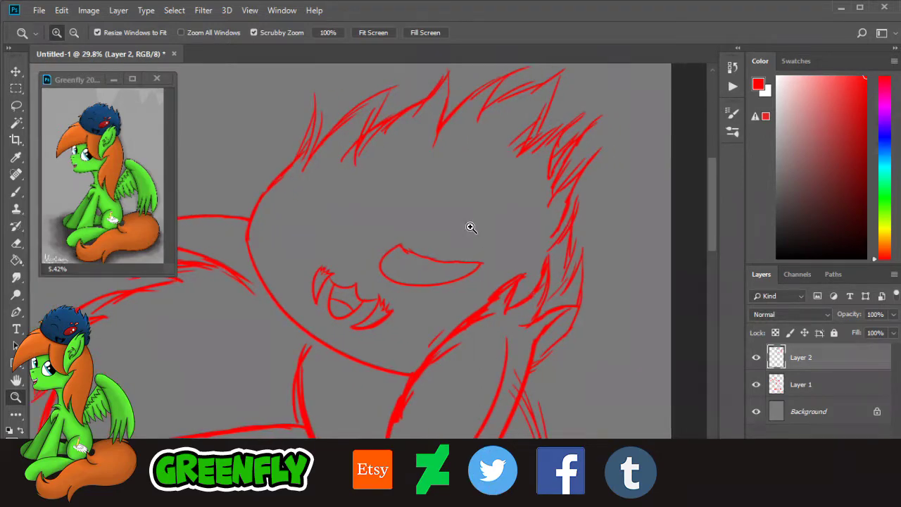
mouse_move(471, 228)
left_mouse_down()
mouse_move(557, 260)
mouse_move(496, 263)
left_mouse_up()
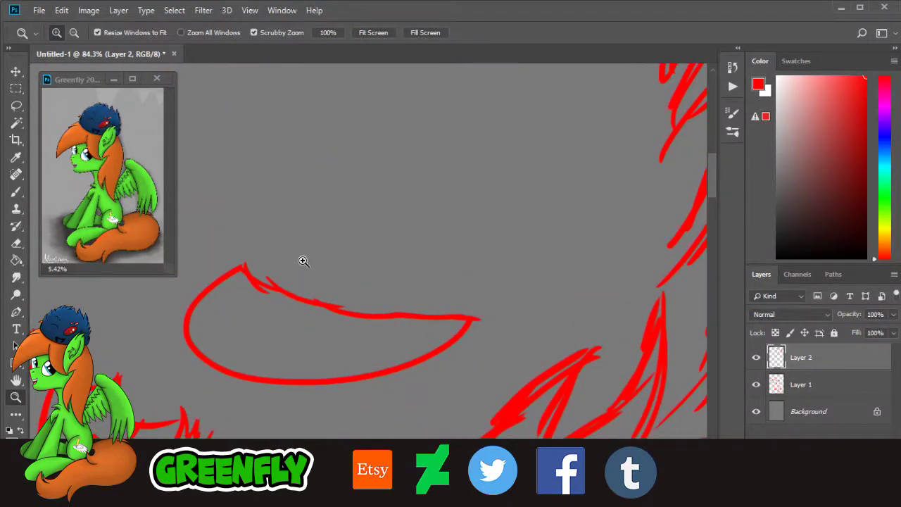
left_click(16, 191)
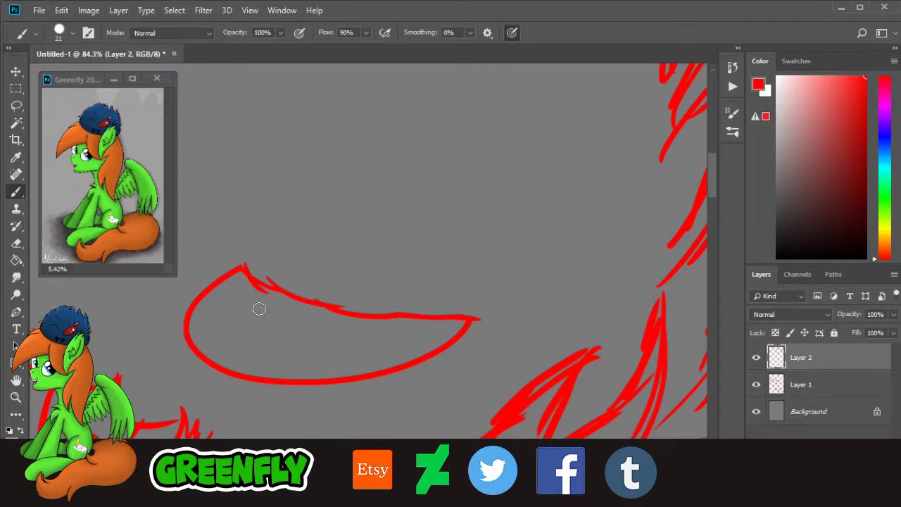
key("z")
left_click_drag(479, 221, 488, 257)
key("b")
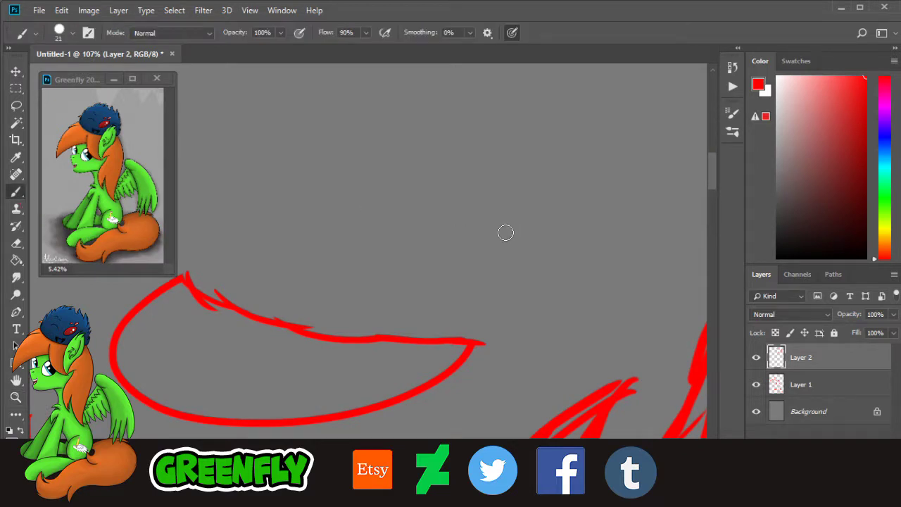
left_click_drag(469, 228, 537, 244)
key("ctrl+z")
Step: Brush a small slanted red eye outline above and beyond the outer tip of the large crescent eye
key("z")
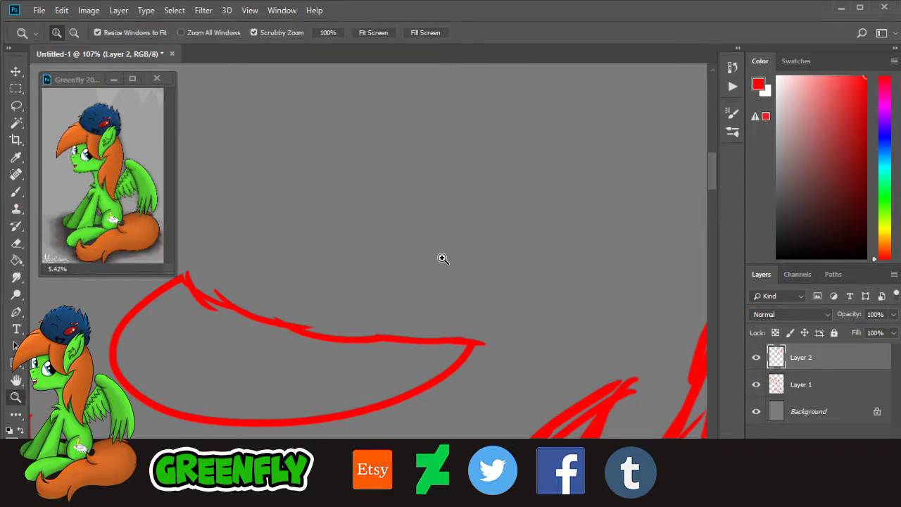
left_click_drag(442, 258, 508, 252)
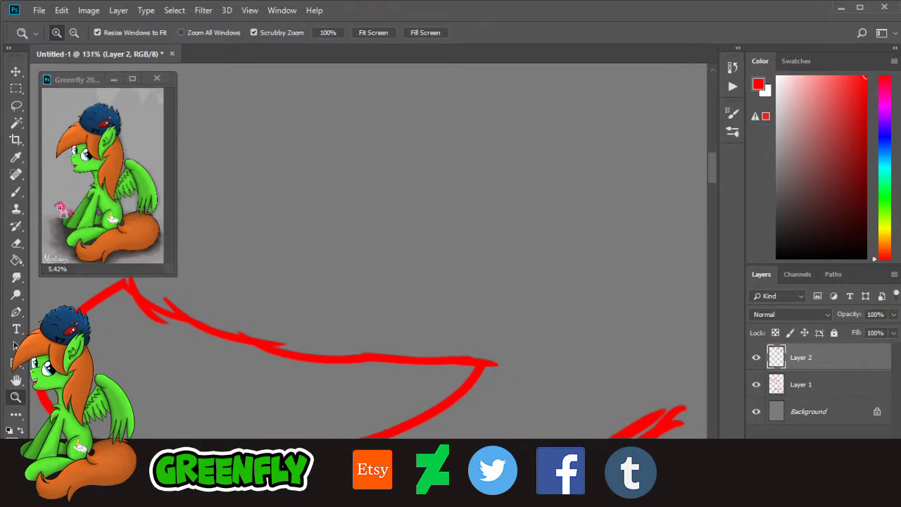
left_click(17, 191)
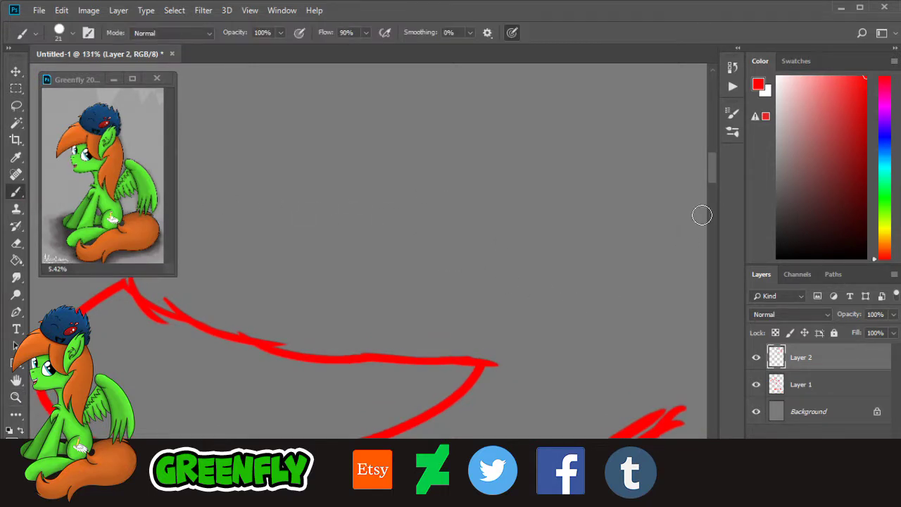
left_click_drag(713, 171, 712, 180)
scroll(573, 349, "right", 2)
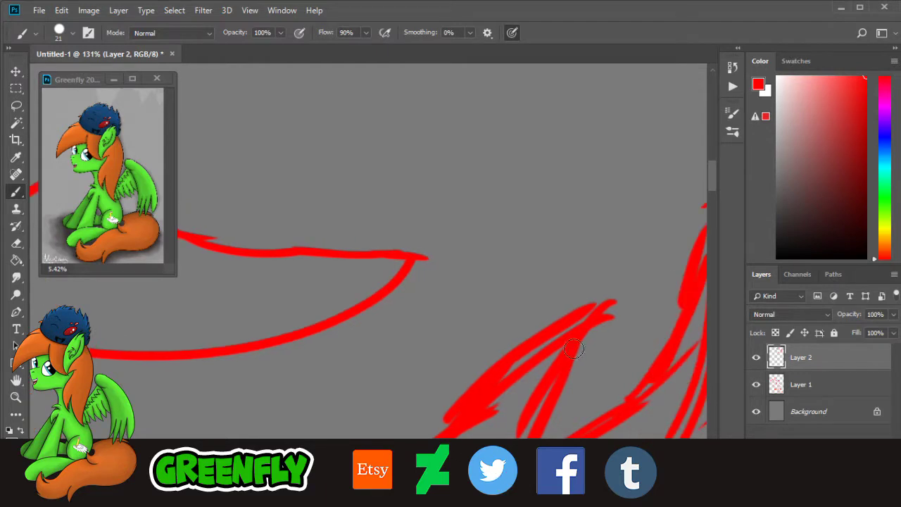
scroll(719, 187, "up", 2)
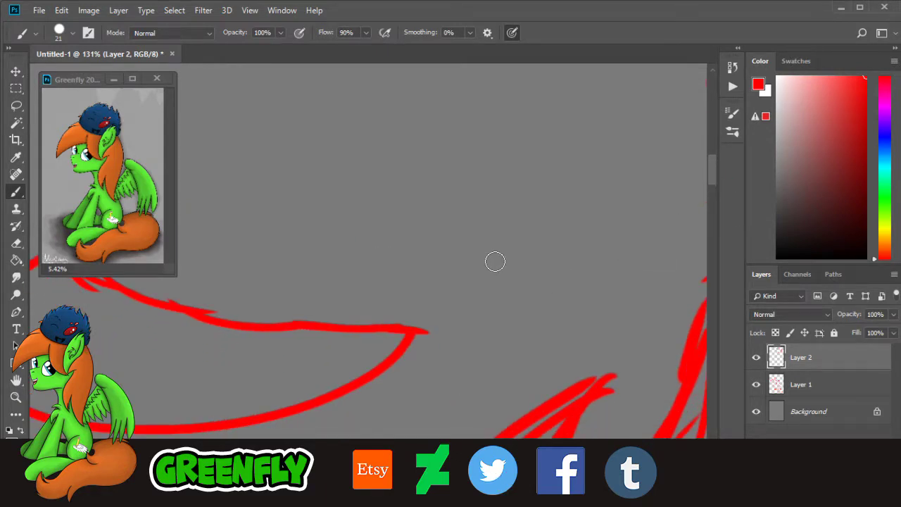
left_click_drag(483, 238, 486, 302)
key("ctrl+z")
mouse_move(469, 234)
left_mouse_down()
mouse_move(600, 262)
mouse_move(439, 262)
mouse_move(499, 294)
mouse_move(534, 296)
left_mouse_up()
mouse_move(438, 255)
left_mouse_down()
mouse_move(485, 286)
mouse_move(597, 262)
left_mouse_up()
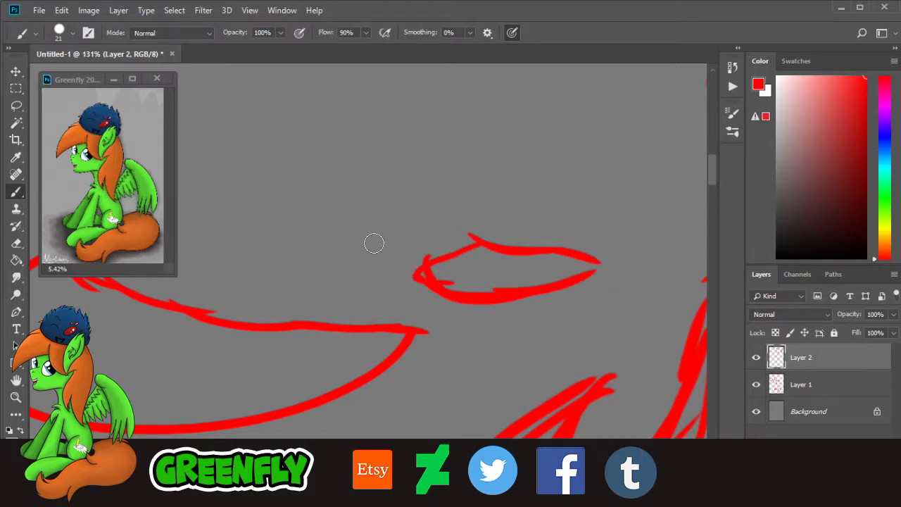
Step: Brush a second small slanted eye outline above the large crescent eye, on the inner side of the first small one
left_click_drag(289, 182, 440, 210)
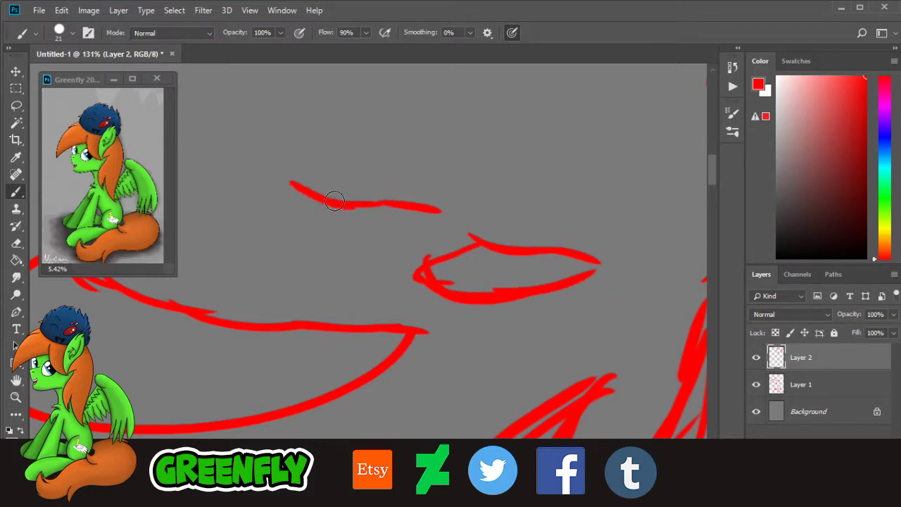
mouse_move(334, 201)
left_mouse_down()
mouse_move(324, 244)
mouse_move(401, 208)
left_mouse_up()
key("ctrl+z")
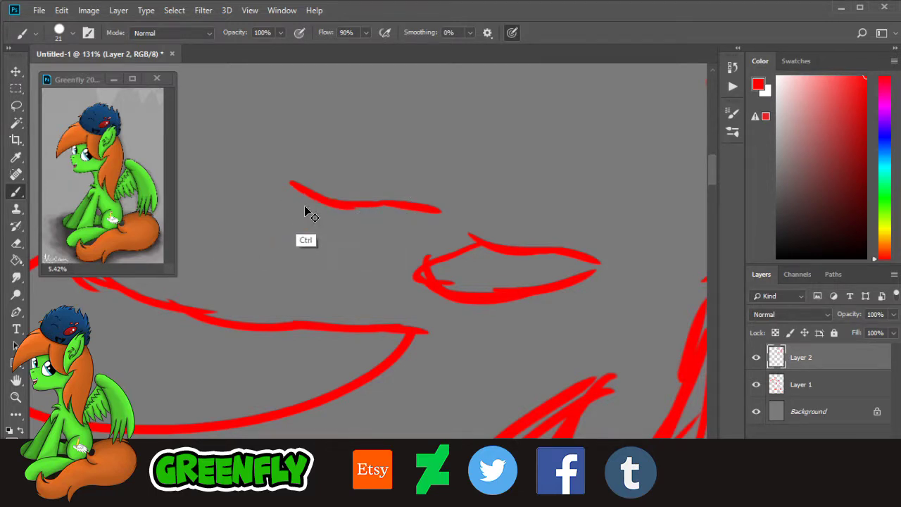
mouse_move(295, 188)
left_mouse_down()
mouse_move(262, 208)
mouse_move(266, 221)
mouse_move(401, 223)
left_mouse_up()
key("ctrl+z")
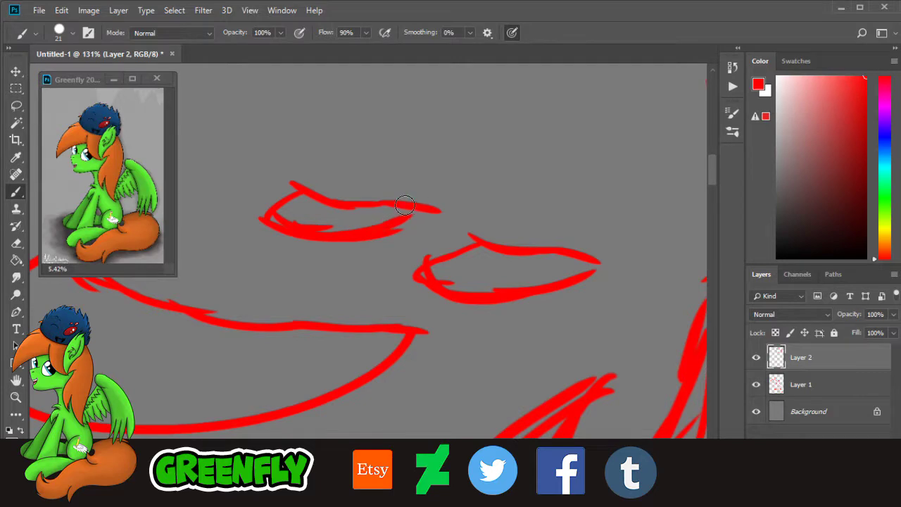
Step: Draw the curved inner edge of the second large eye above the fanged mouth, thickening it along its middle
left_click(20, 398)
left_click_drag(563, 197, 531, 217)
left_click_drag(426, 164, 491, 211)
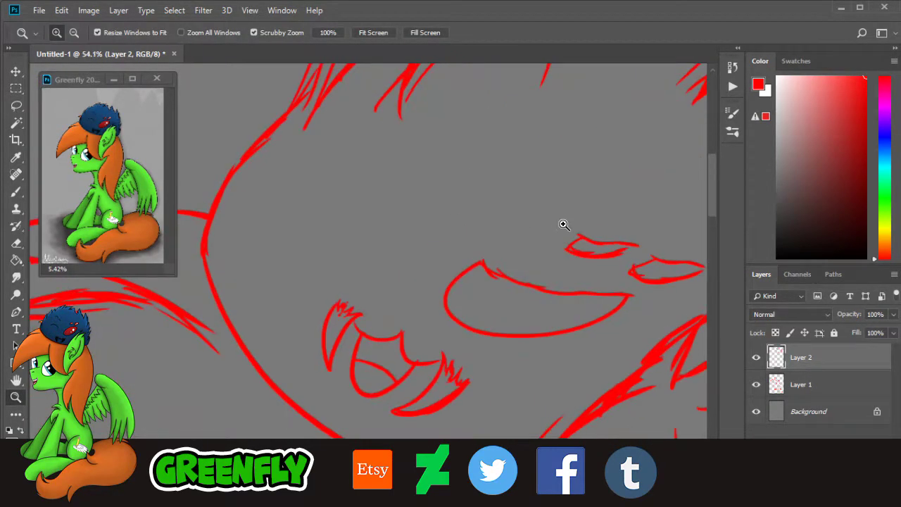
left_click_drag(563, 224, 436, 428)
left_click_drag(446, 209, 480, 206)
left_click(15, 191)
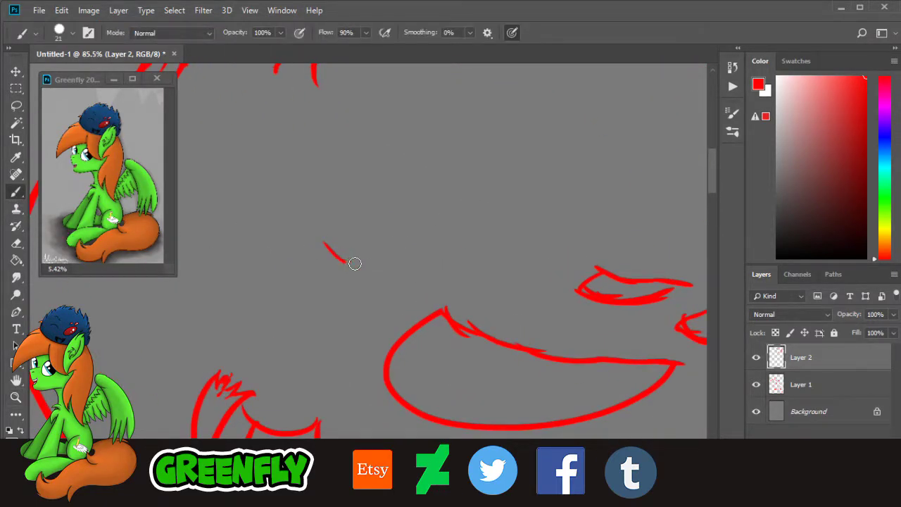
mouse_move(351, 261)
left_mouse_down()
mouse_move(314, 236)
mouse_move(322, 250)
mouse_move(277, 198)
left_mouse_up()
mouse_move(299, 229)
left_mouse_down()
mouse_move(279, 139)
mouse_move(282, 157)
mouse_move(261, 114)
mouse_move(293, 207)
left_mouse_up()
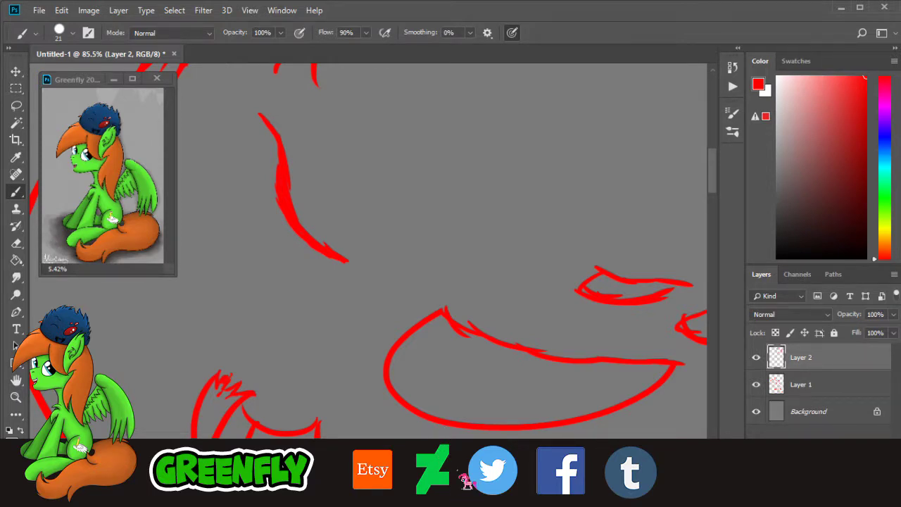
Step: Draw the curved lower edge of the second large eye, sweeping back from the tip of its inner edge
left_click_drag(467, 482, 461, 484)
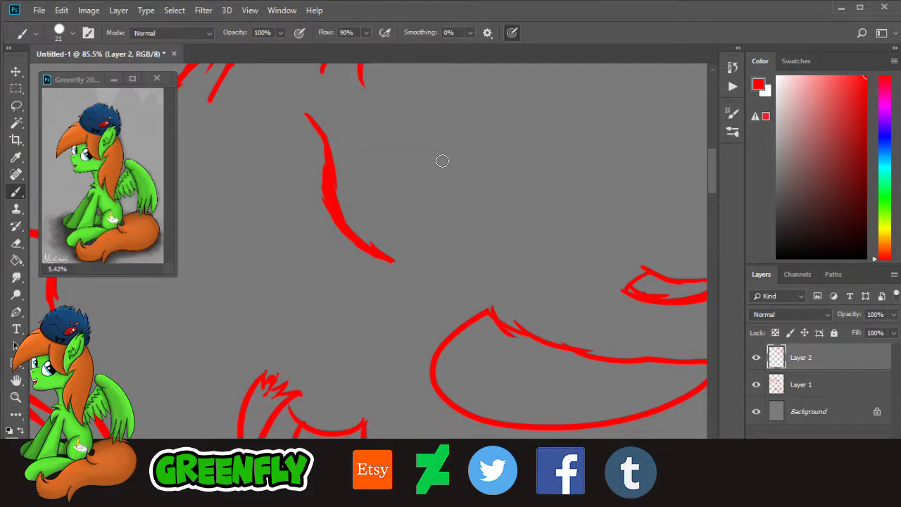
left_click_drag(394, 262, 347, 296)
key("ctrl+z")
left_click_drag(391, 263, 329, 294)
key("ctrl+z")
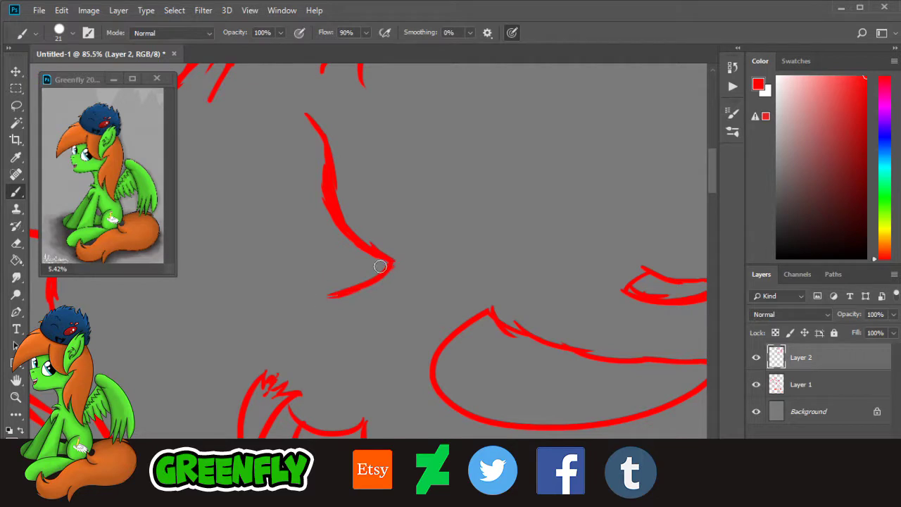
mouse_move(392, 262)
left_mouse_down()
mouse_move(273, 284)
mouse_move(350, 285)
mouse_move(267, 286)
mouse_move(307, 298)
mouse_move(257, 261)
left_mouse_up()
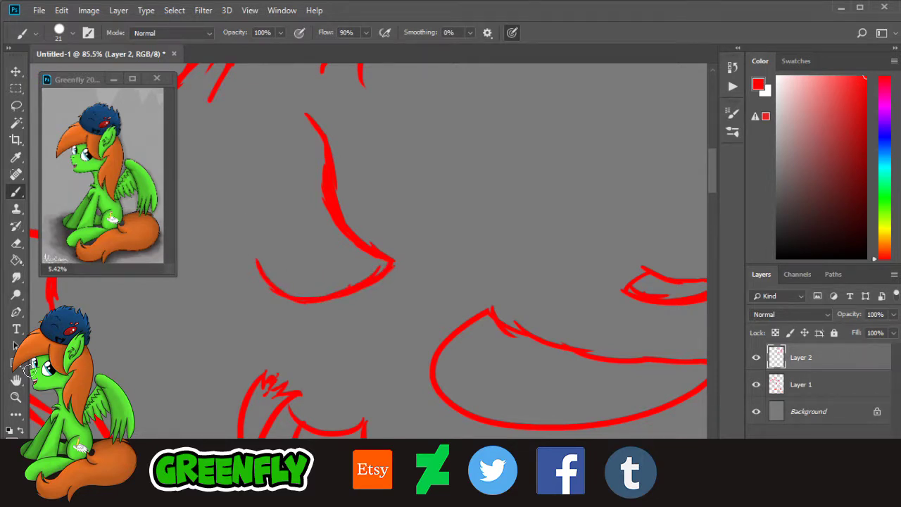
Step: Extend the second large eye's lower edge upward to start its rounded outer side
left_click(15, 396)
left_click_drag(243, 161, 258, 158)
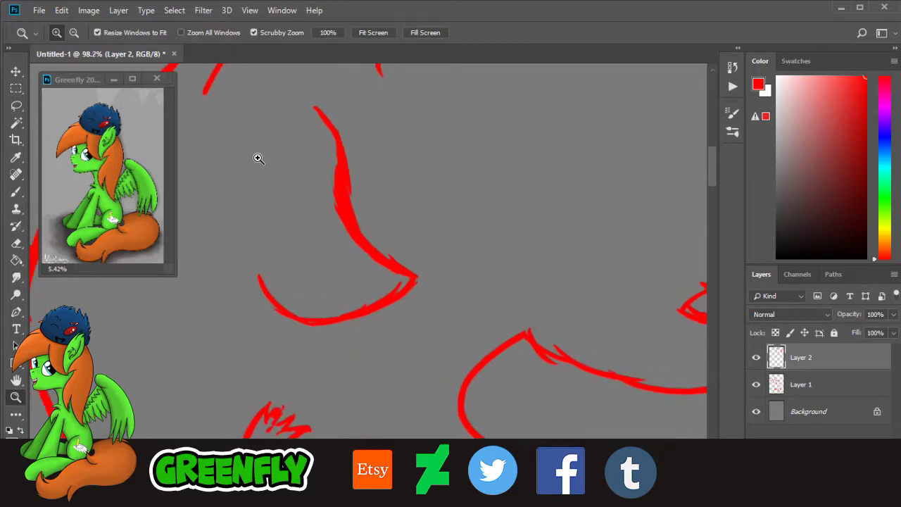
left_click(285, 113)
scroll(718, 162, "up", 3)
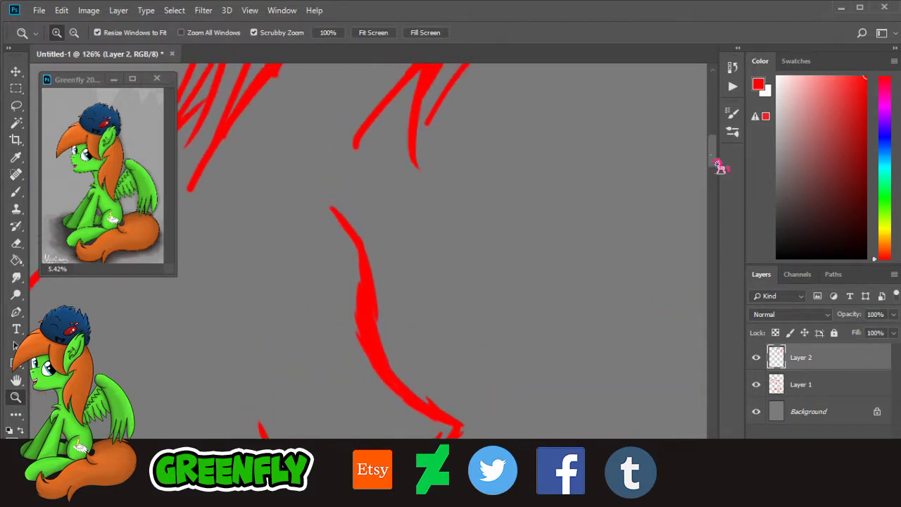
scroll(711, 161, "down", 2)
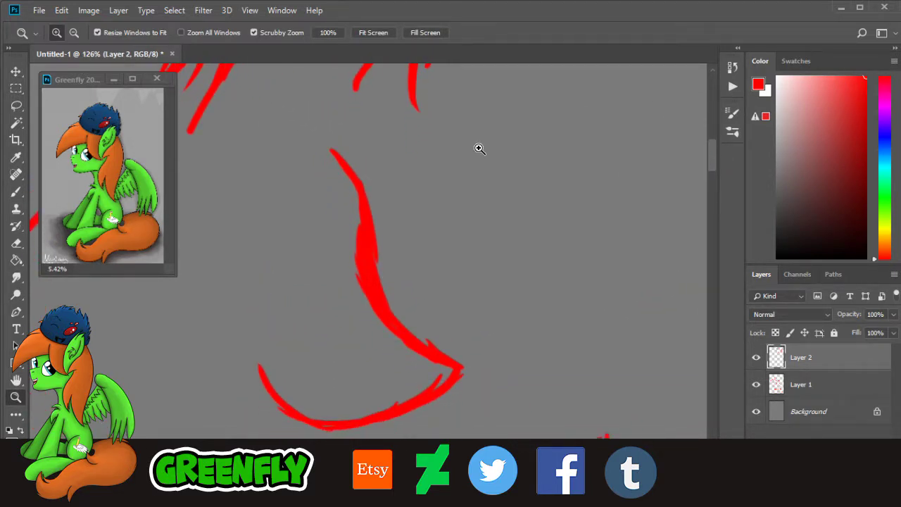
left_click(16, 191)
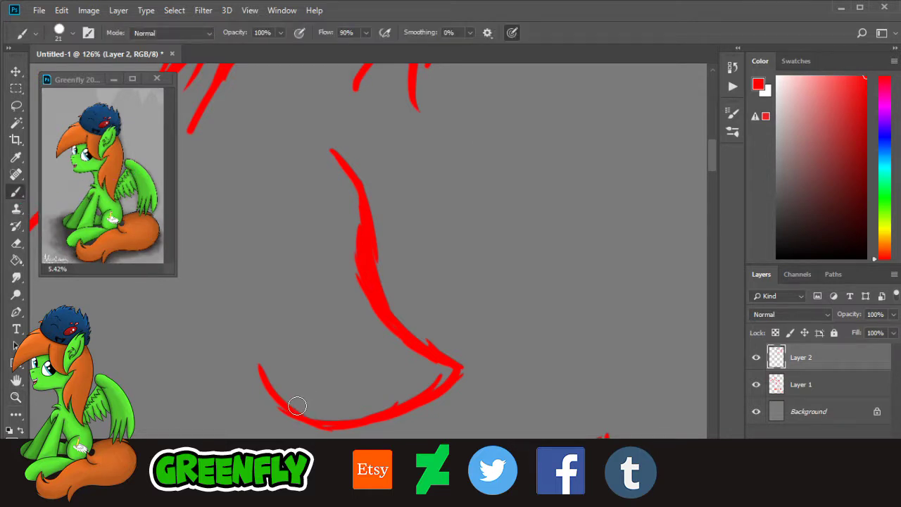
left_click_drag(297, 406, 255, 350)
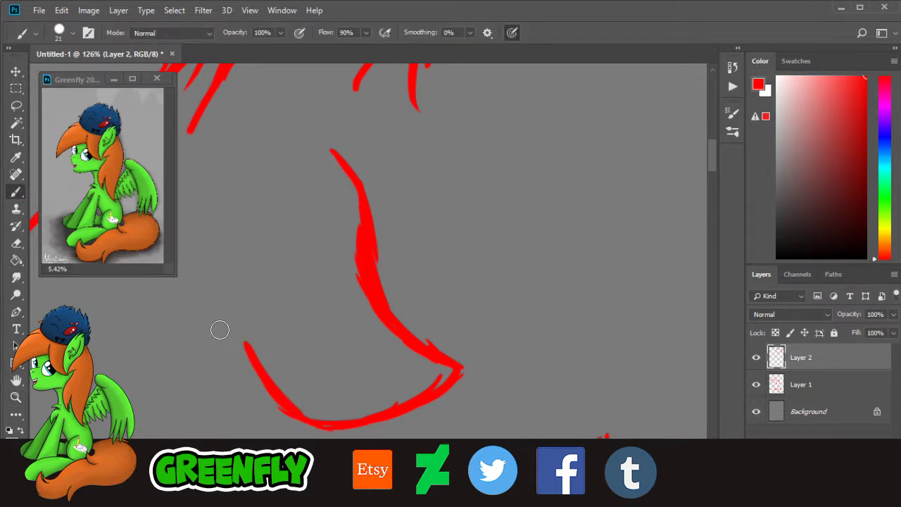
mouse_move(280, 394)
left_mouse_down()
mouse_move(256, 342)
mouse_move(243, 280)
left_mouse_up()
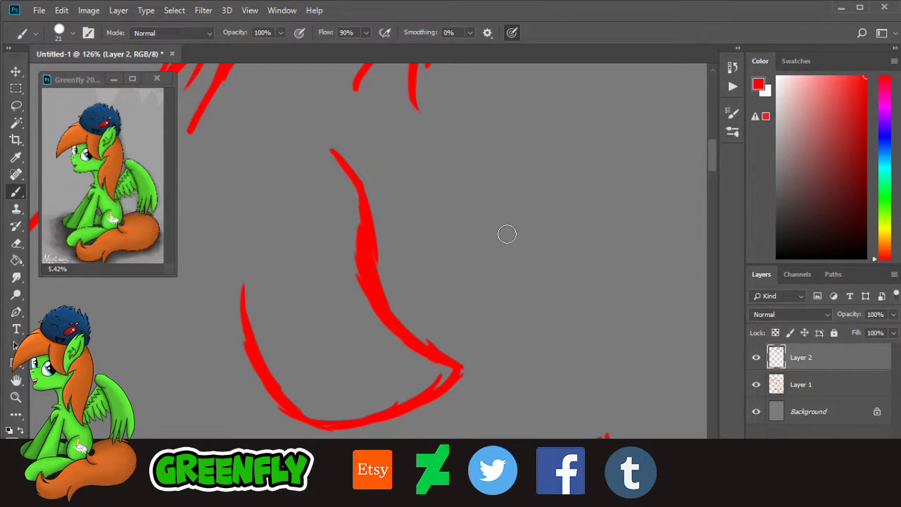
Step: Complete the second large eye's outer side and join it to the inner edge in a pointed peak
mouse_move(714, 169)
left_mouse_down()
mouse_move(714, 182)
mouse_move(713, 172)
left_mouse_up()
left_click_drag(285, 91, 262, 243)
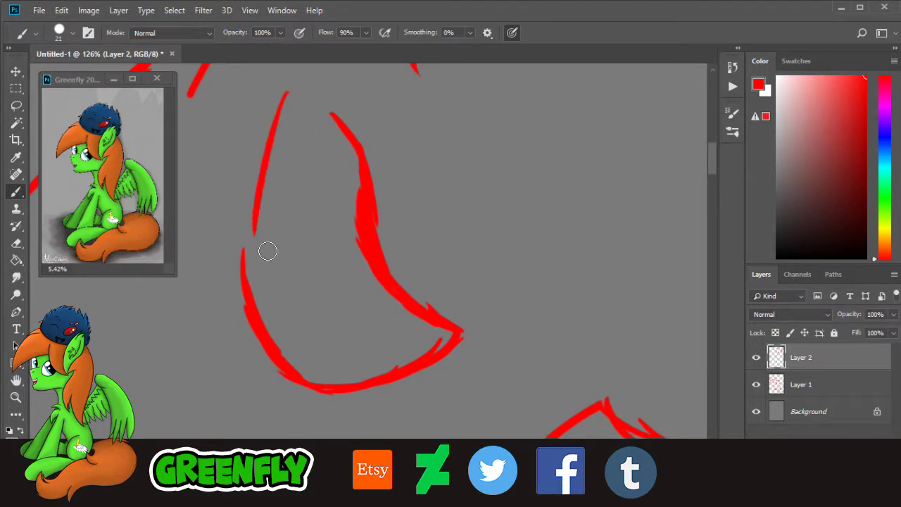
key("ctrl+z")
left_click_drag(275, 93, 233, 252)
left_click_drag(244, 211, 249, 298)
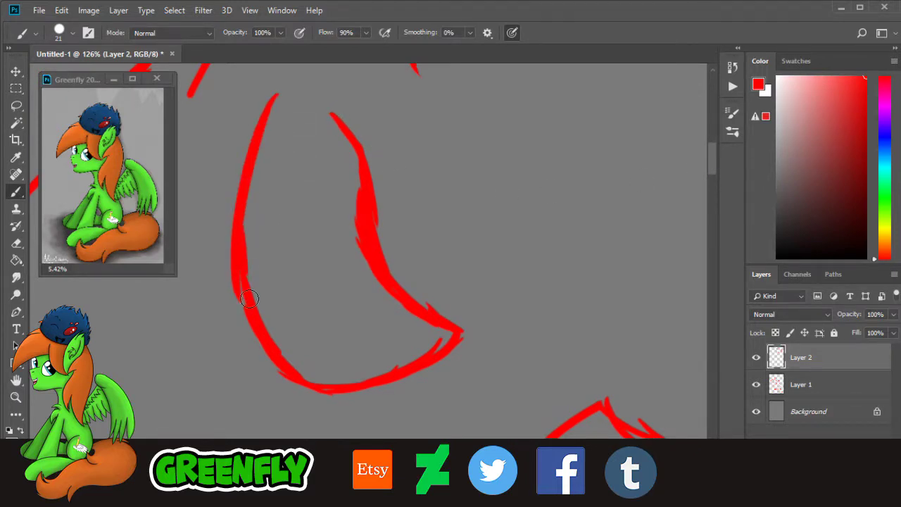
mouse_move(270, 112)
left_mouse_down()
mouse_move(302, 84)
mouse_move(343, 125)
left_mouse_up()
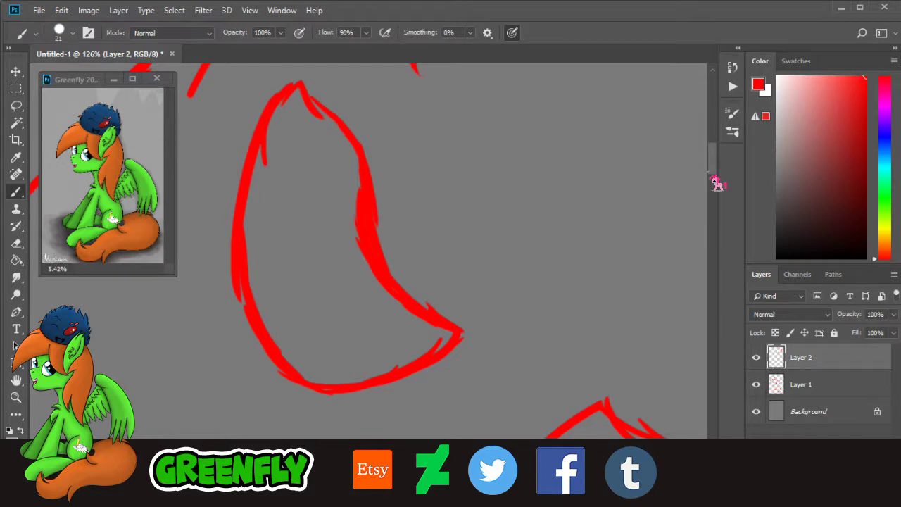
Step: Add a fuller curve beneath the inner corner of the second large eye, joining its pointed tip
left_click_drag(713, 173, 712, 185)
left_click(15, 398)
left_click_drag(491, 292, 434, 293)
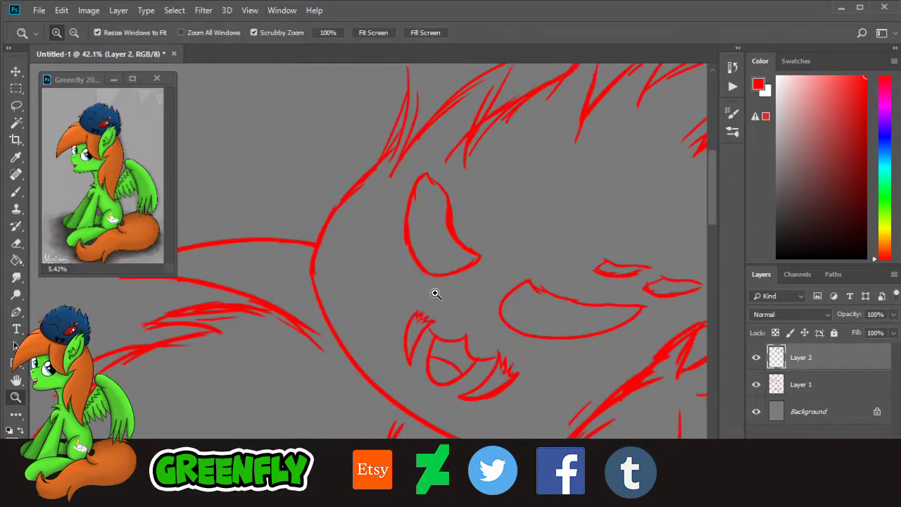
left_click_drag(514, 311, 502, 306)
left_click_drag(458, 484, 480, 484)
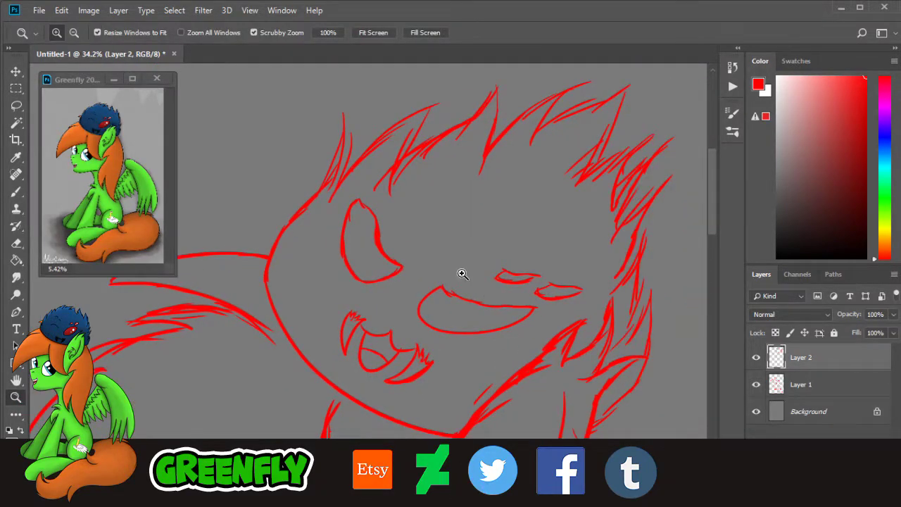
left_click_drag(446, 253, 338, 190)
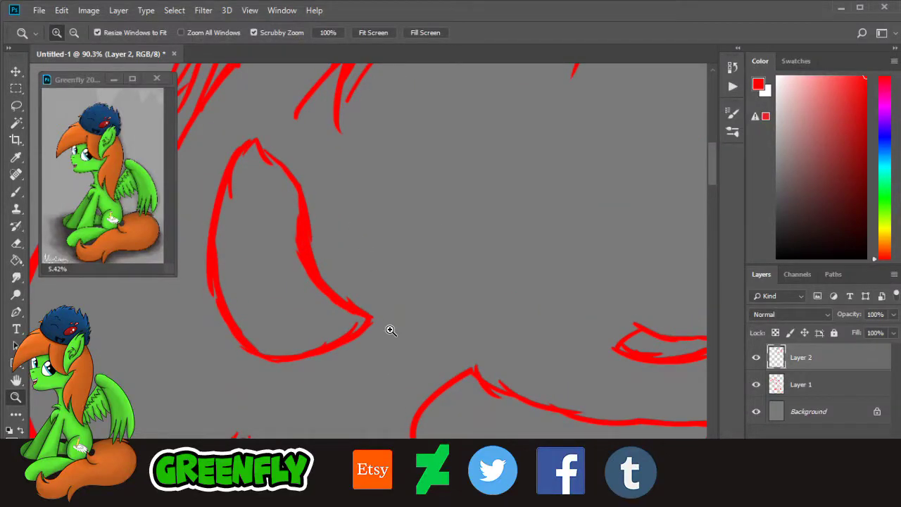
left_click_drag(421, 359, 418, 385)
mouse_move(337, 315)
left_mouse_down()
mouse_move(394, 320)
mouse_move(296, 294)
mouse_move(427, 291)
mouse_move(498, 233)
left_mouse_up()
left_click(16, 191)
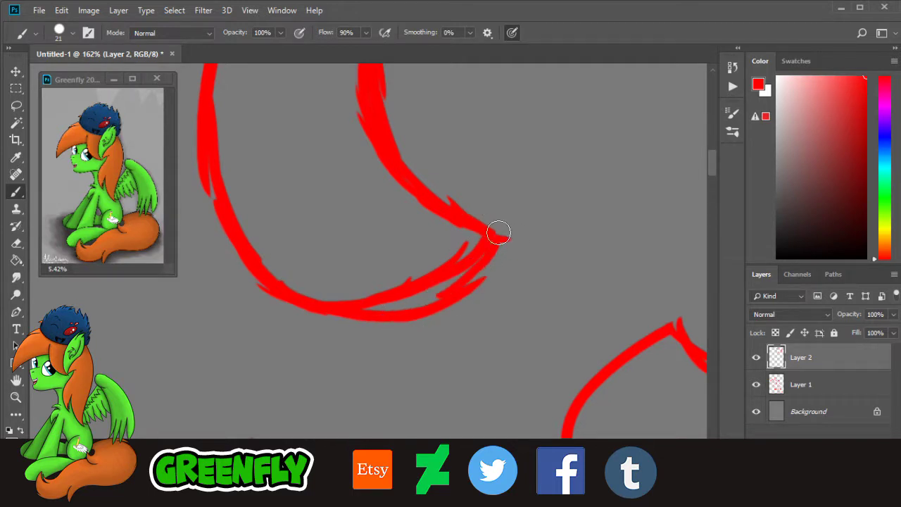
left_click(17, 397)
left_click_drag(589, 205, 533, 202)
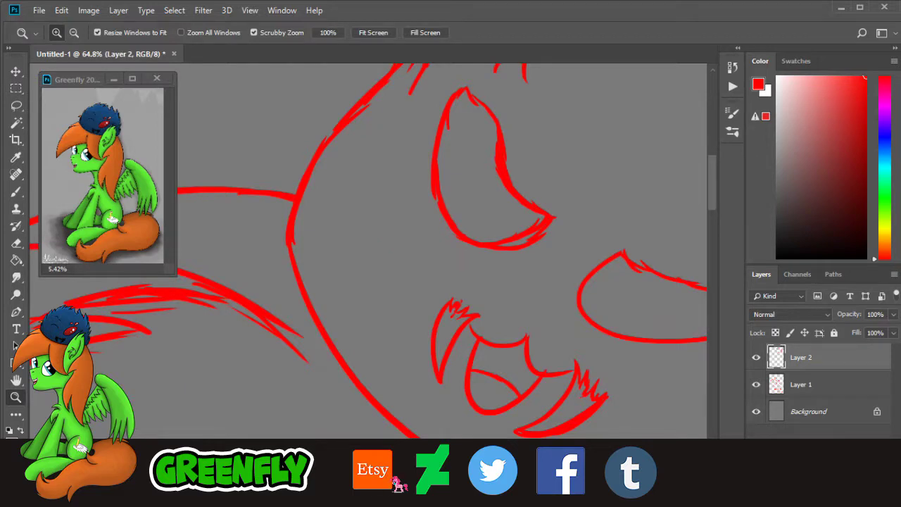
left_click_drag(393, 479, 418, 480)
left_click_drag(712, 207, 713, 194)
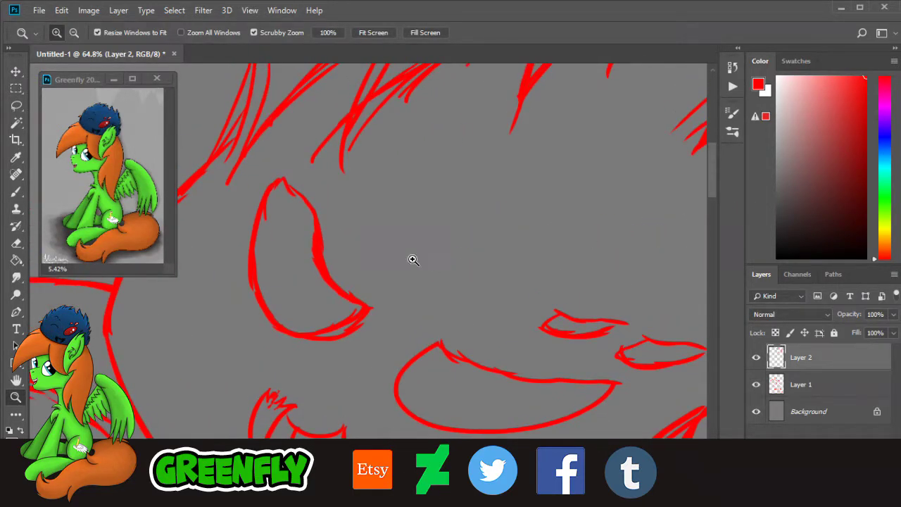
left_click_drag(370, 227, 382, 248)
mouse_move(461, 277)
left_mouse_down()
mouse_move(456, 285)
mouse_move(438, 259)
mouse_move(450, 266)
mouse_move(406, 274)
left_mouse_up()
left_click(16, 191)
mouse_move(467, 253)
left_mouse_down()
mouse_move(394, 277)
mouse_move(367, 214)
left_mouse_up()
left_click(15, 396)
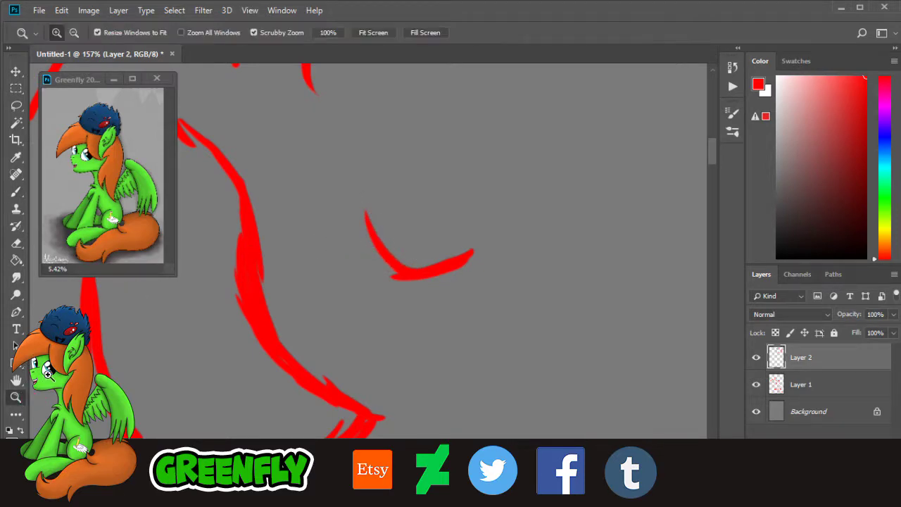
left_click_drag(438, 281, 514, 278)
left_click_drag(436, 483, 448, 484)
left_click_drag(364, 338, 373, 345)
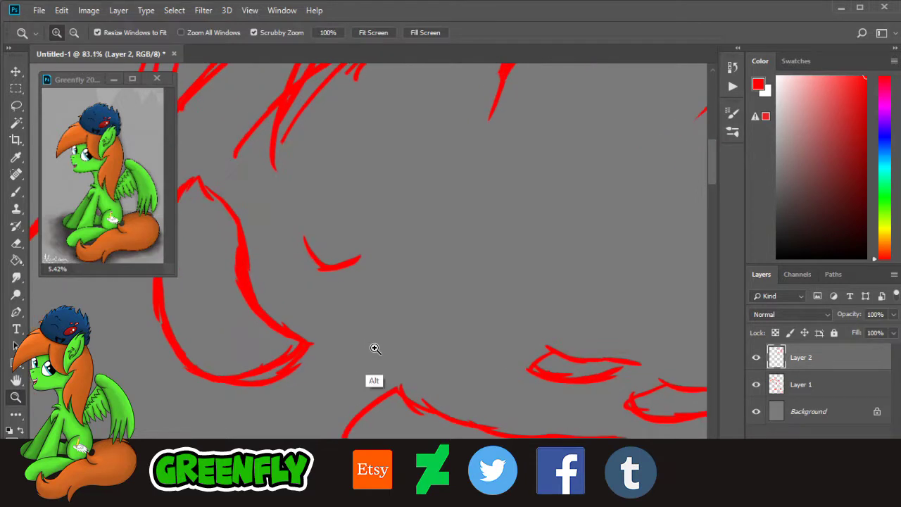
key("ctrl+z")
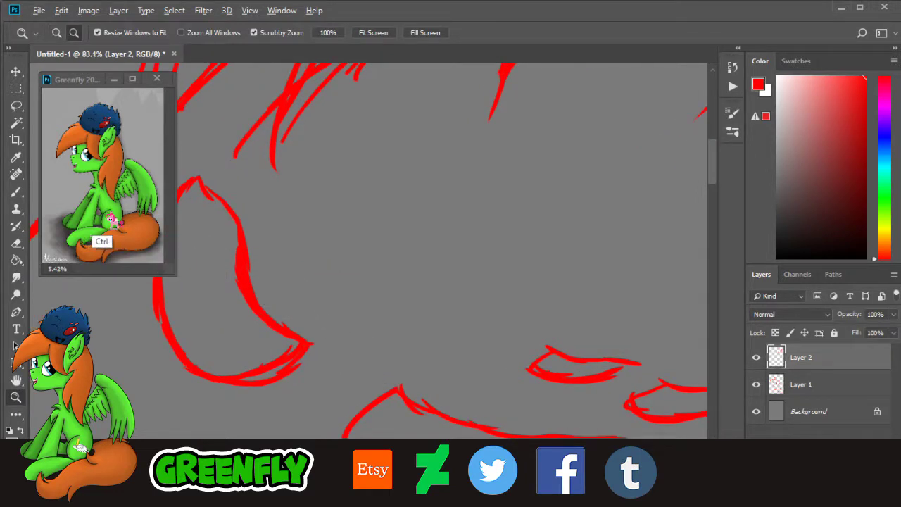
Step: Draw a small pointed crescent eye beside the inner edge of the upright large eye
left_click(17, 191)
mouse_move(313, 252)
left_mouse_down()
mouse_move(356, 283)
mouse_move(333, 258)
mouse_move(314, 264)
mouse_move(344, 269)
mouse_move(309, 247)
mouse_move(319, 269)
mouse_move(308, 205)
left_mouse_up()
key("ctrl+z")
left_click_drag(325, 172, 335, 229)
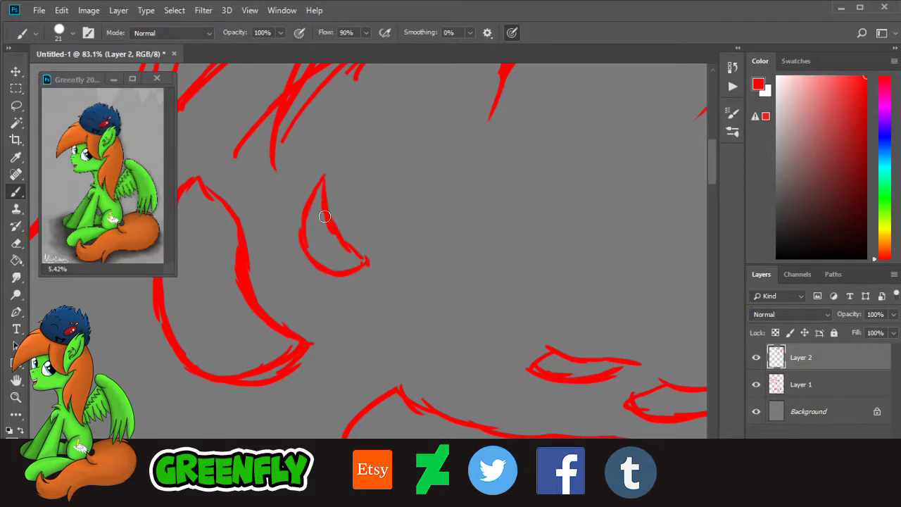
Step: Draw another small crescent eye above the upright large eye, tucked against the forehead fur
left_click_drag(442, 480, 438, 480)
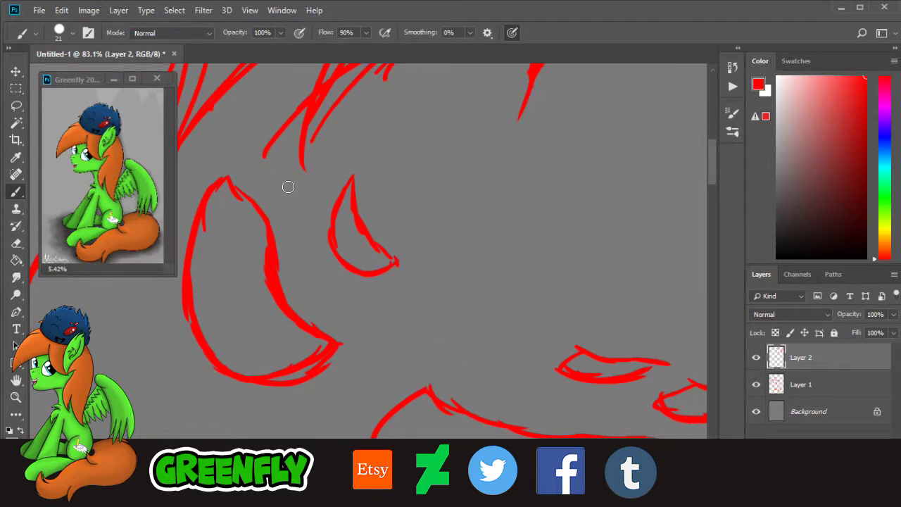
mouse_move(284, 188)
left_mouse_down()
mouse_move(317, 180)
mouse_move(300, 193)
mouse_move(319, 178)
mouse_move(295, 178)
mouse_move(292, 188)
mouse_move(265, 152)
left_mouse_up()
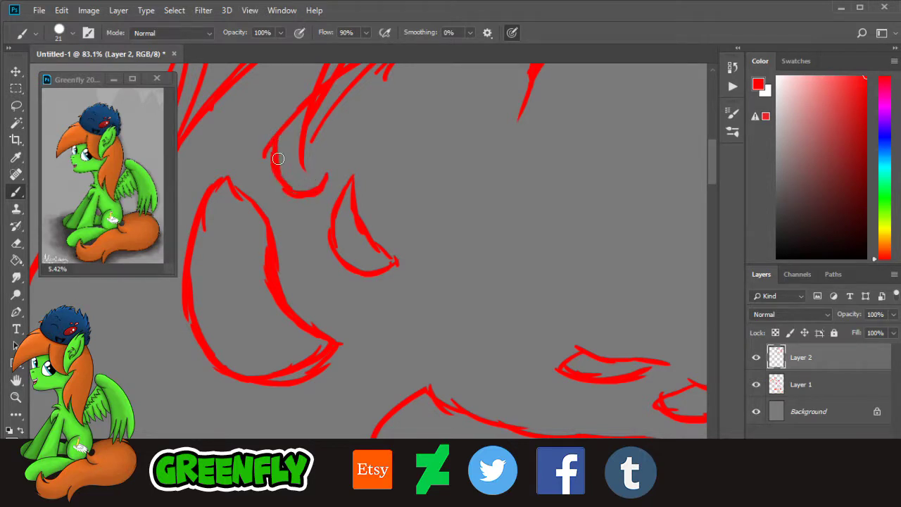
left_click_drag(284, 119, 308, 164)
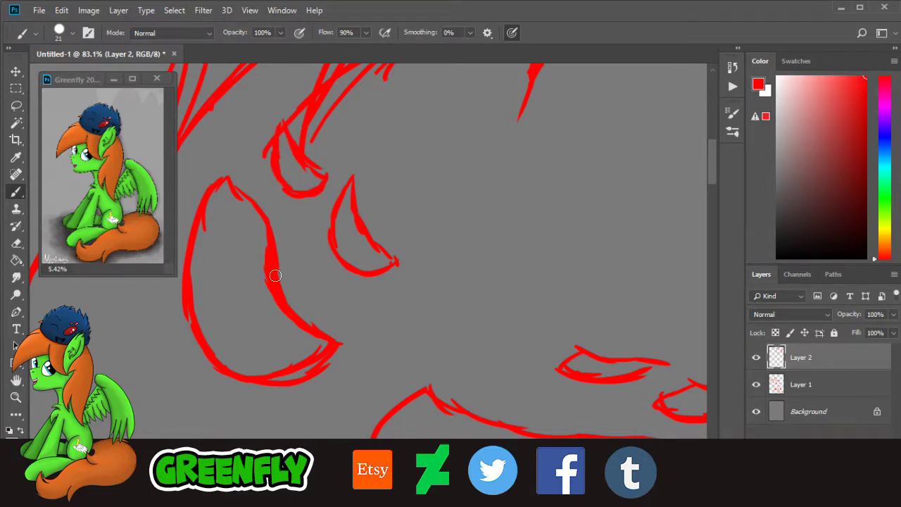
Step: Examine the whole sketch, comparing the creature's face with the pony's head and hair below it
left_click(19, 401)
left_click_drag(461, 290, 425, 295)
left_click_drag(479, 305, 436, 302)
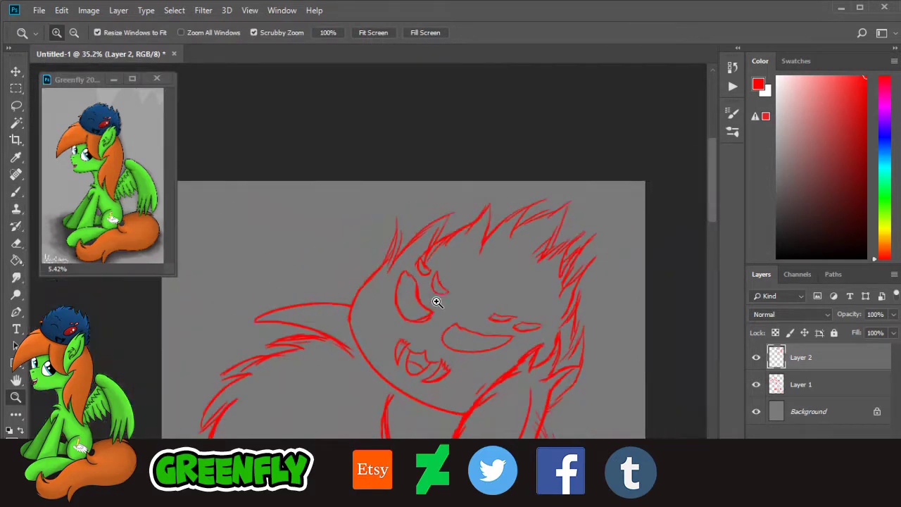
mouse_move(714, 241)
left_mouse_down()
mouse_move(716, 274)
mouse_move(706, 272)
mouse_move(708, 243)
mouse_move(704, 255)
left_mouse_up()
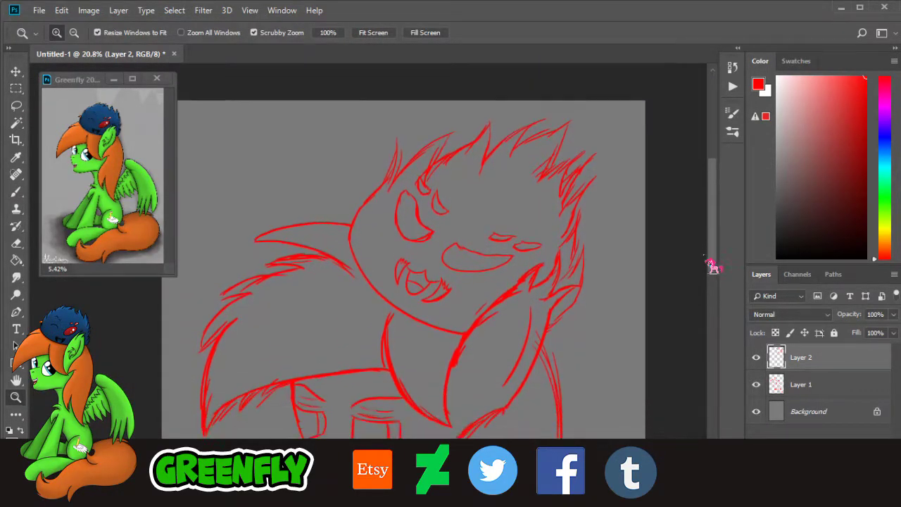
scroll(708, 278, "down", 7)
scroll(700, 283, "up", 2)
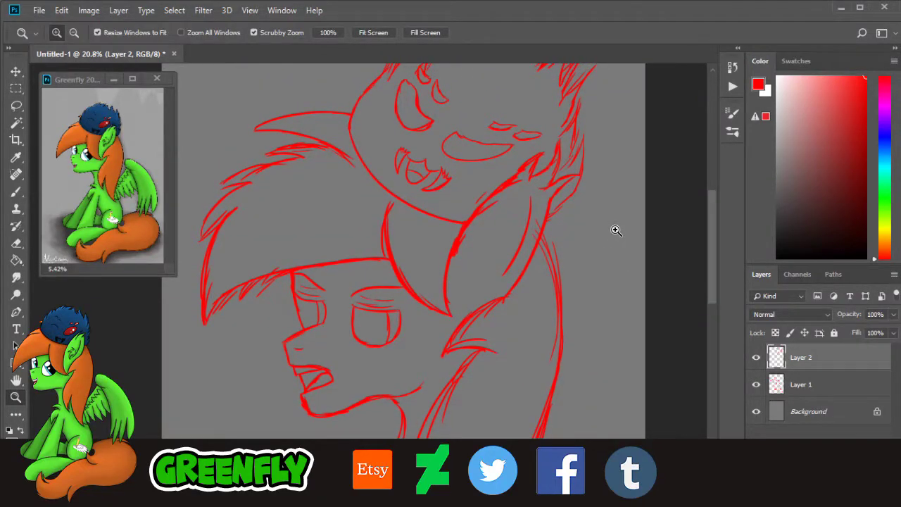
scroll(714, 263, "up", 1)
scroll(702, 295, "down", 7)
scroll(633, 288, "up", 3)
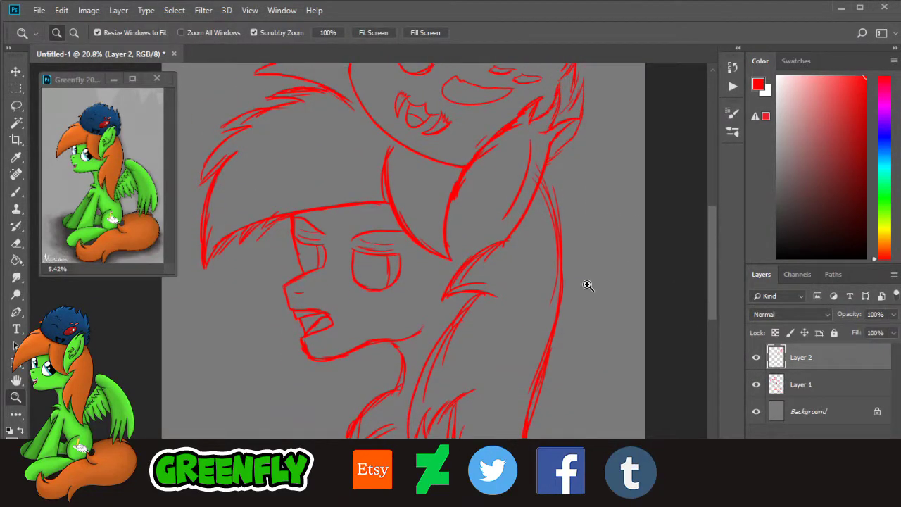
left_click_drag(588, 285, 545, 281)
left_click_drag(297, 168, 350, 176)
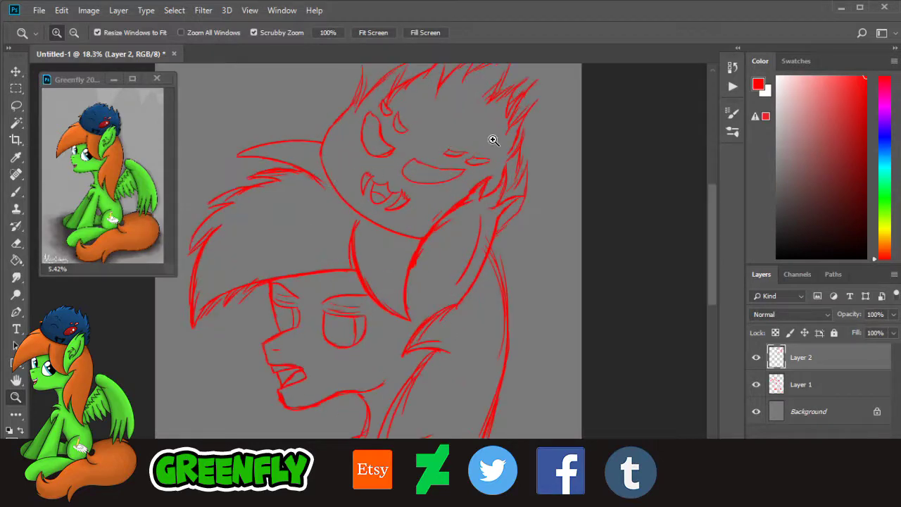
left_click_drag(713, 276, 712, 260)
Step: Widen the floating reference image window slightly
left_click_drag(380, 229, 419, 324)
mouse_move(177, 180)
left_mouse_down()
mouse_move(211, 188)
mouse_move(188, 180)
left_mouse_up()
left_click_drag(463, 270, 418, 255)
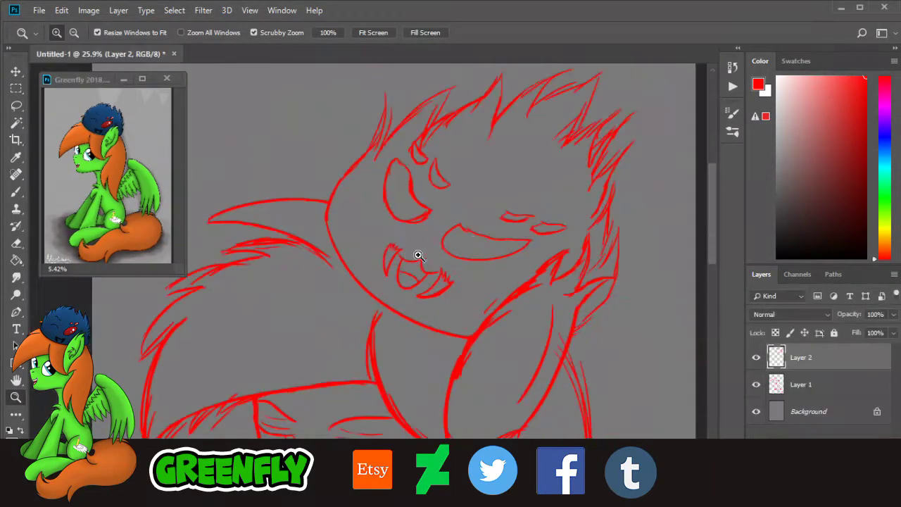
Step: On Layer 1, erase the stray hair ends that cross into the pony's ear outline
scroll(702, 214, "down", 3)
scroll(598, 278, "down", 1)
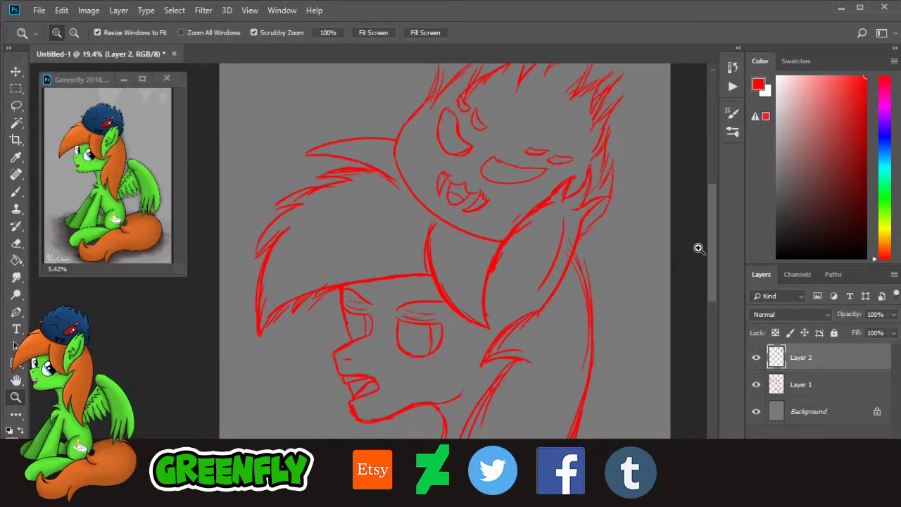
scroll(611, 170, "up", 4)
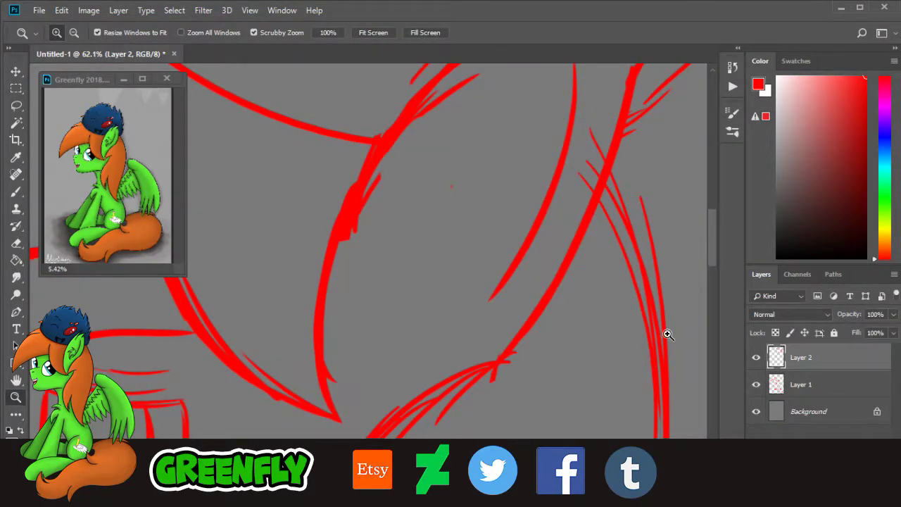
left_click_drag(712, 259, 712, 248)
left_click_drag(464, 484, 477, 484)
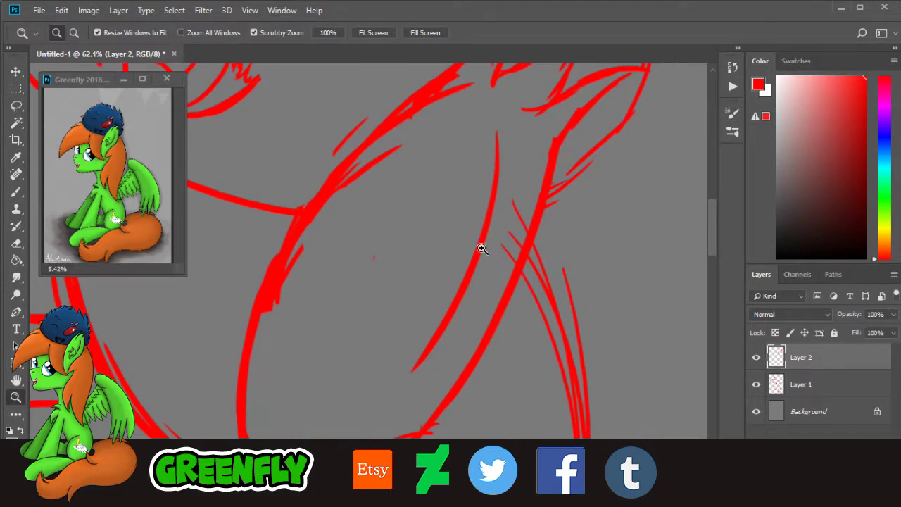
scroll(481, 248, "up", 2)
left_click(809, 384)
left_click(16, 243)
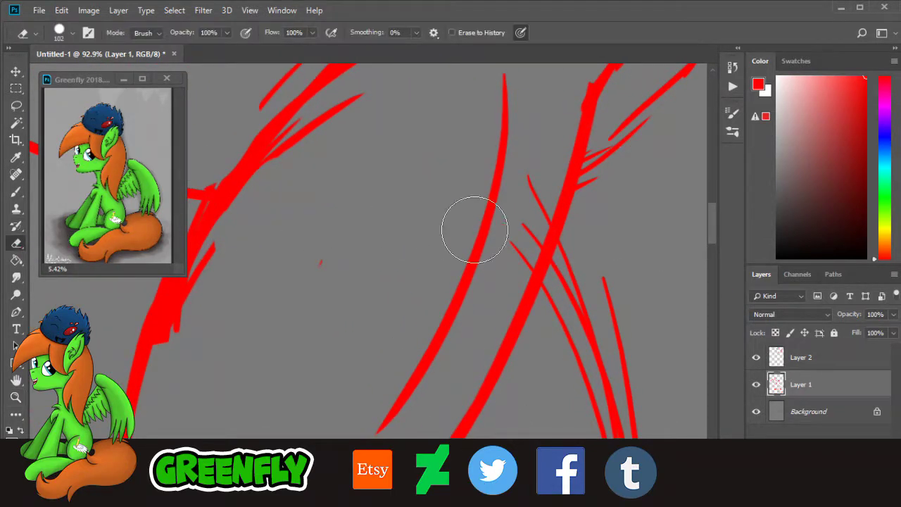
left_click_drag(475, 229, 547, 171)
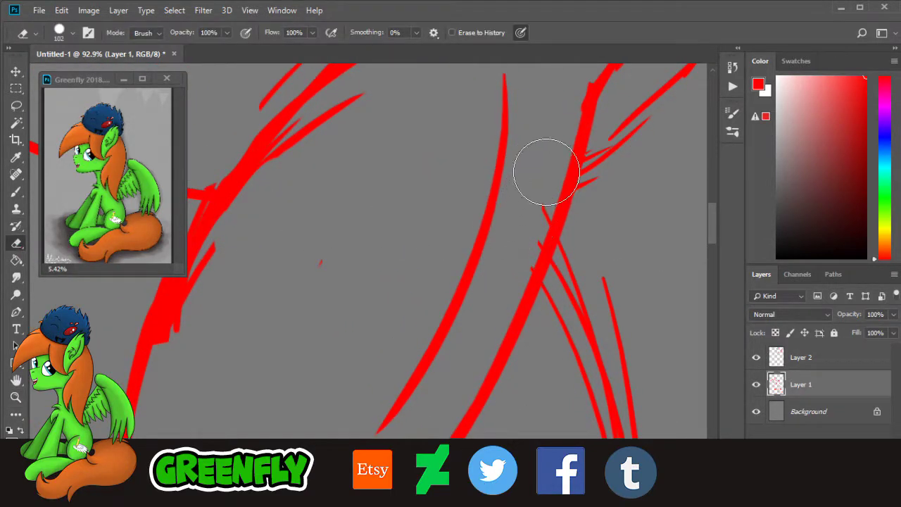
Step: Draw a rounded arc at the base of the inner ear with a small fur tuft beside it
left_click(16, 191)
mouse_move(396, 391)
left_mouse_down()
mouse_move(326, 369)
mouse_move(280, 409)
mouse_move(281, 436)
left_mouse_up()
left_click_drag(266, 387, 276, 433)
mouse_move(271, 429)
left_mouse_down()
mouse_move(256, 378)
mouse_move(276, 349)
left_mouse_up()
left_click_drag(278, 357, 261, 412)
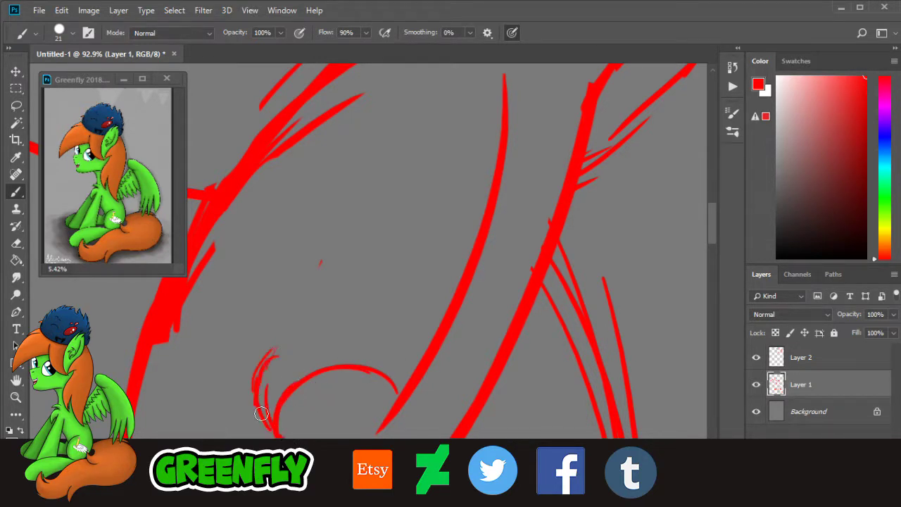
Step: Extend the inner-ear fur upward with larger curved tufts and short pointed strokes above them
mouse_move(259, 368)
left_mouse_down()
mouse_move(252, 426)
mouse_move(272, 307)
left_mouse_up()
mouse_move(225, 365)
left_mouse_down()
mouse_move(298, 290)
mouse_move(335, 282)
mouse_move(353, 305)
left_mouse_up()
mouse_move(252, 287)
left_mouse_down()
mouse_move(322, 282)
mouse_move(348, 239)
mouse_move(431, 262)
left_mouse_up()
mouse_move(383, 241)
left_mouse_down()
mouse_move(436, 285)
mouse_move(359, 217)
left_mouse_up()
left_click_drag(357, 208, 421, 221)
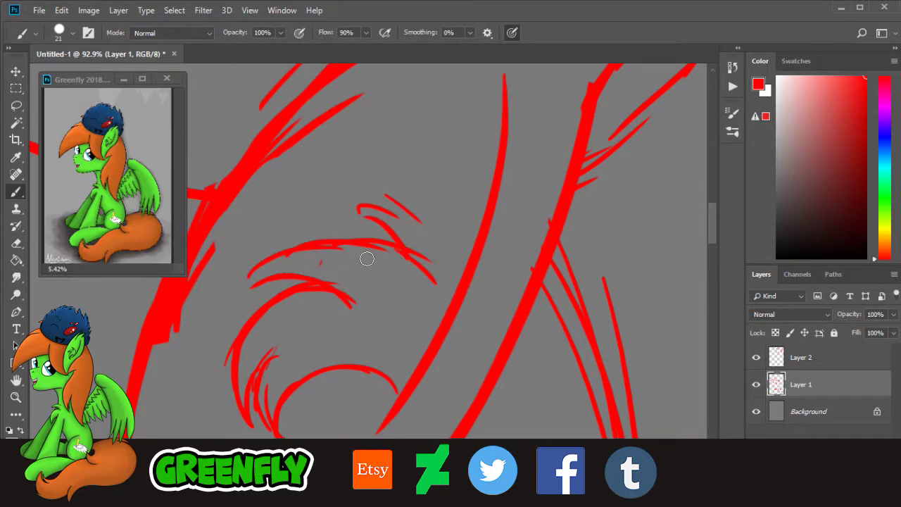
Step: Review the complete sketch from the creature's spiky fur down to the tip of the pony's hair
left_click(16, 397)
left_click_drag(465, 190, 405, 216)
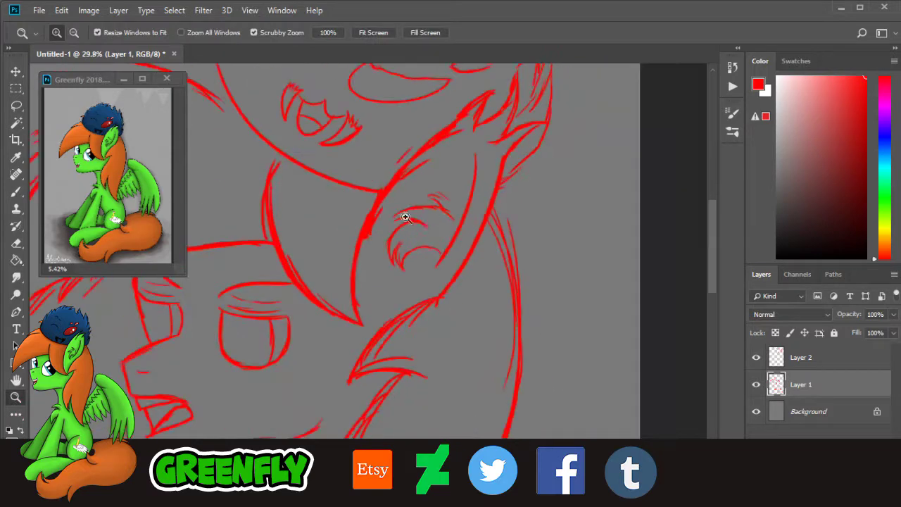
left_click_drag(472, 243, 443, 229)
scroll(318, 208, "up", 2)
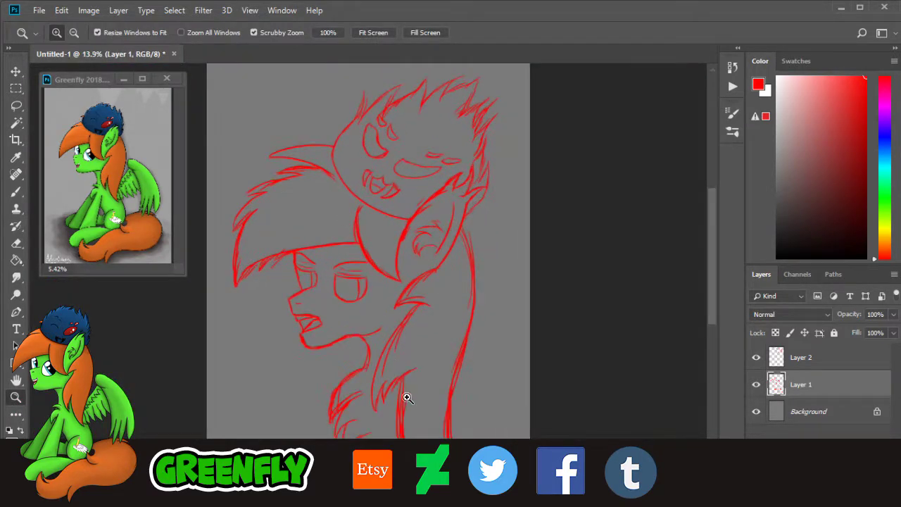
left_click_drag(436, 481, 427, 481)
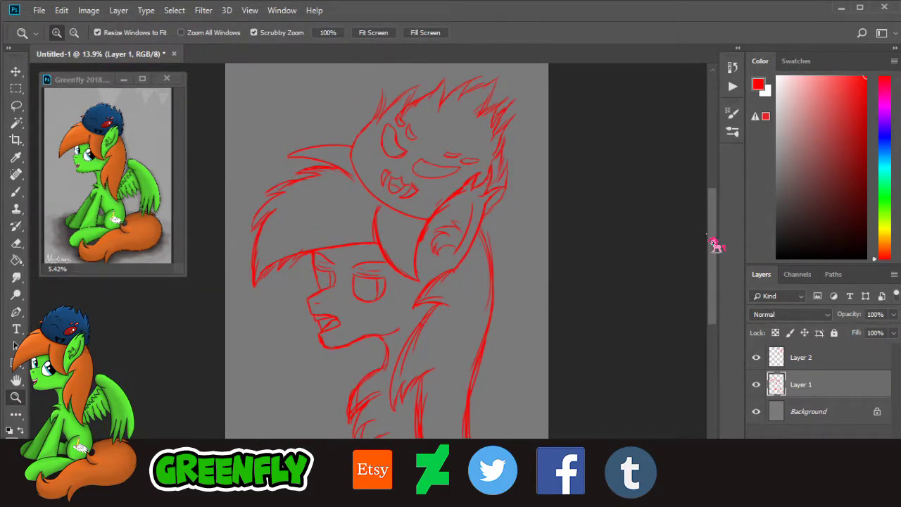
mouse_move(714, 245)
left_mouse_down()
mouse_move(716, 267)
mouse_move(716, 257)
left_mouse_up()
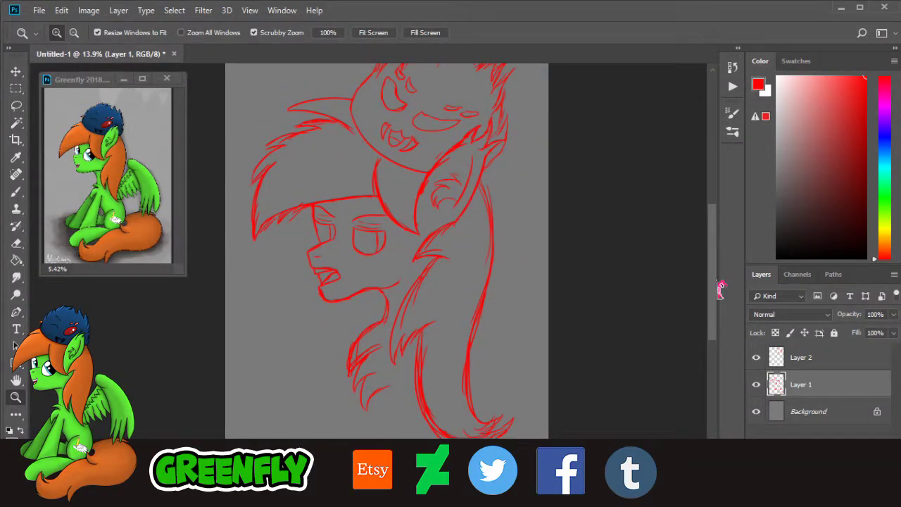
scroll(720, 290, "down", 2)
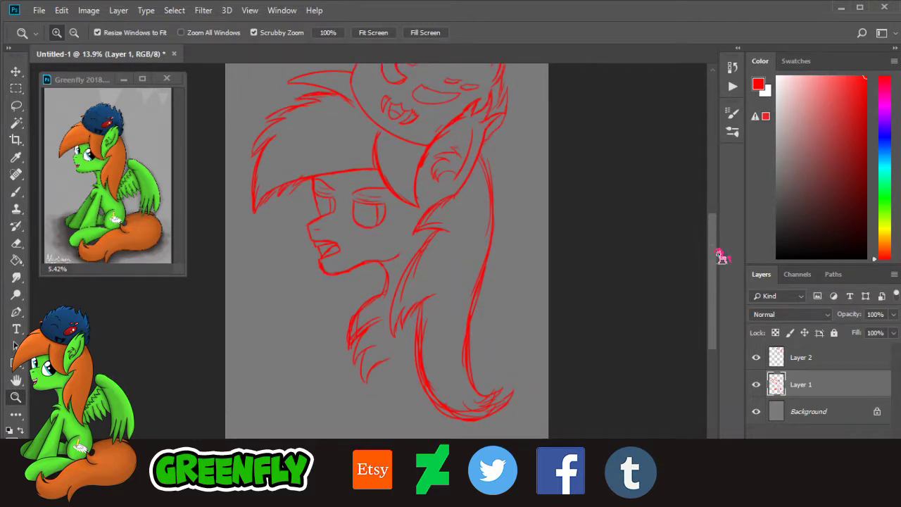
scroll(719, 276, "down", 2)
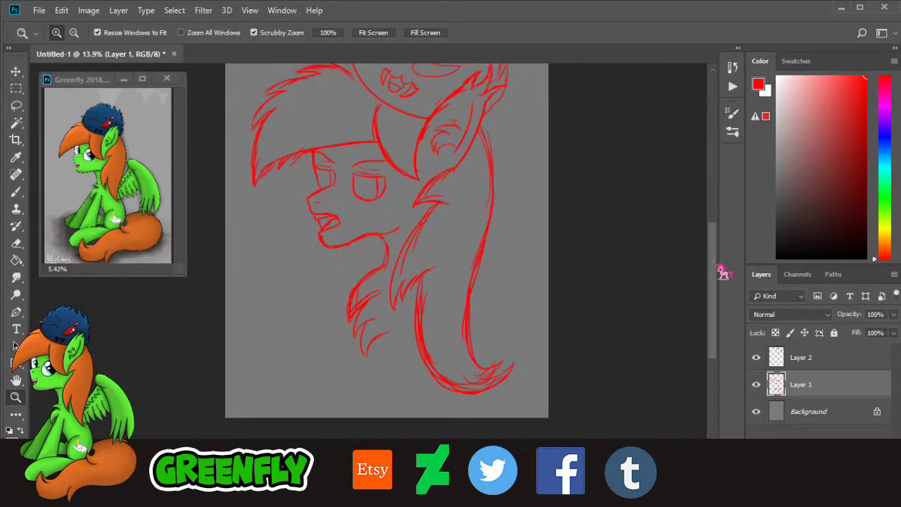
scroll(719, 274, "up", 4)
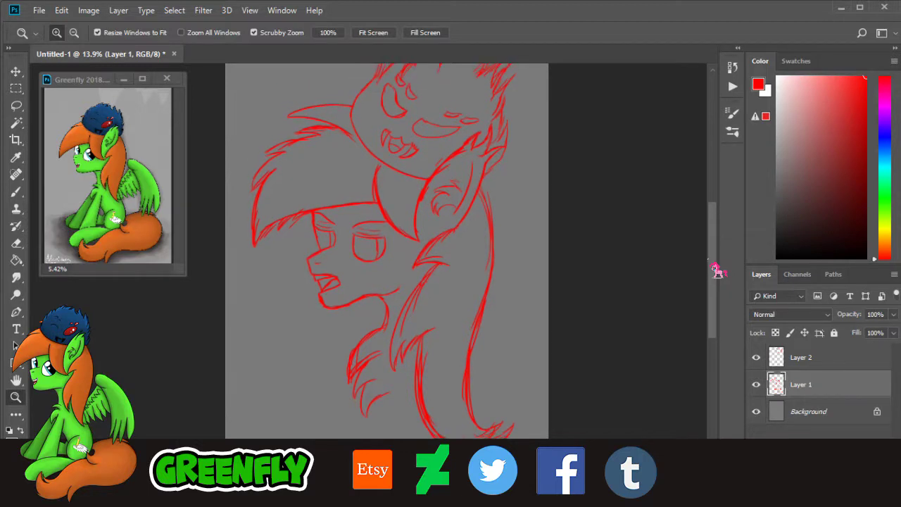
scroll(716, 271, "up", 3)
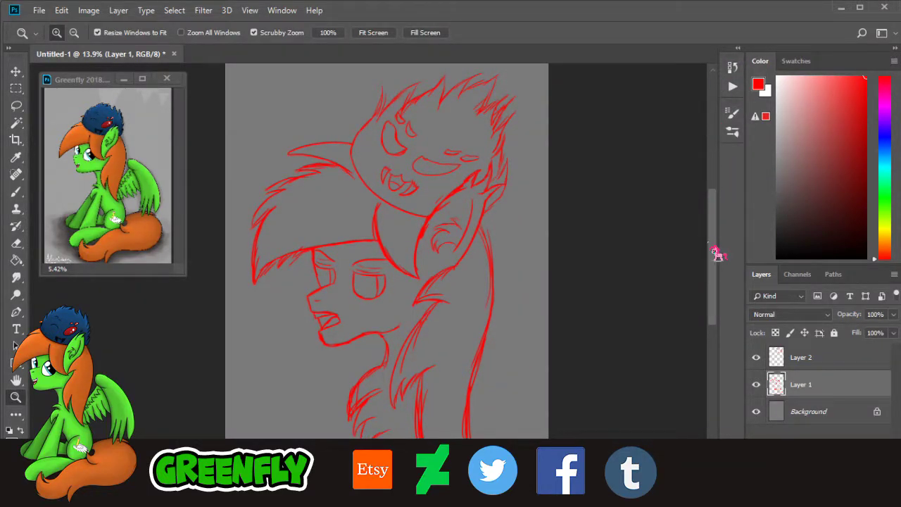
scroll(716, 253, "down", 3)
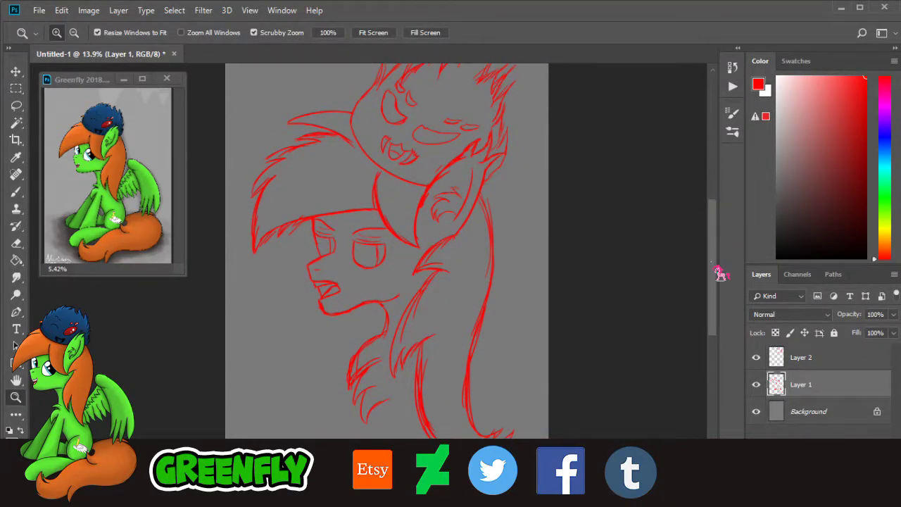
mouse_move(713, 268)
left_mouse_down()
mouse_move(712, 258)
mouse_move(712, 269)
left_mouse_up()
scroll(711, 261, "up", 2)
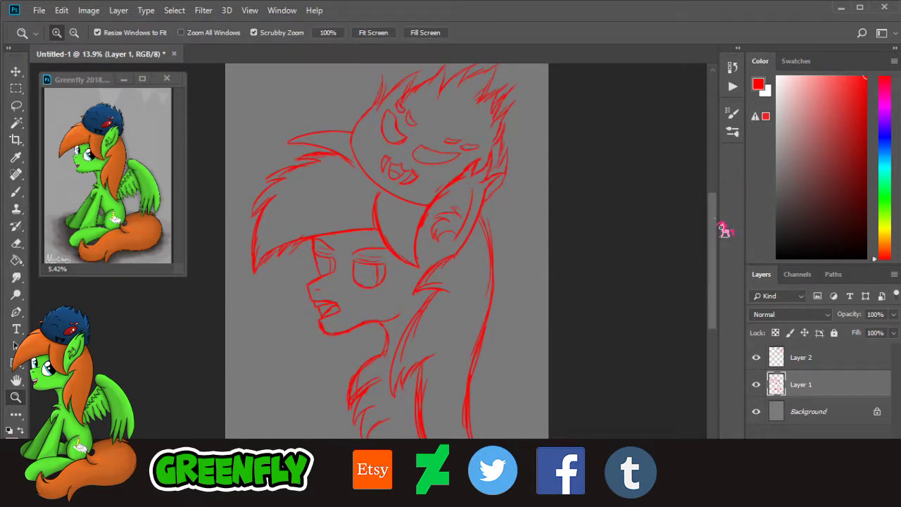
scroll(715, 257, "up", 2)
scroll(714, 257, "down", 3)
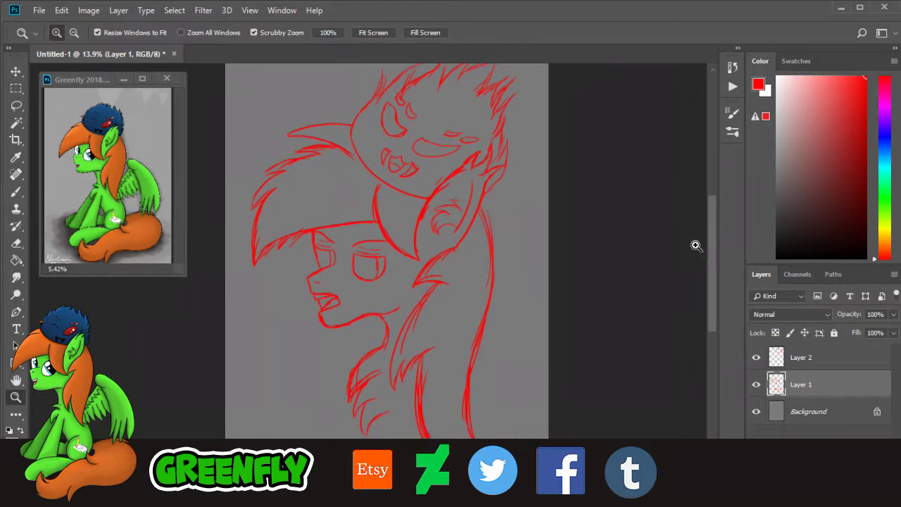
left_click_drag(469, 289, 457, 296)
left_click_drag(294, 273, 337, 331)
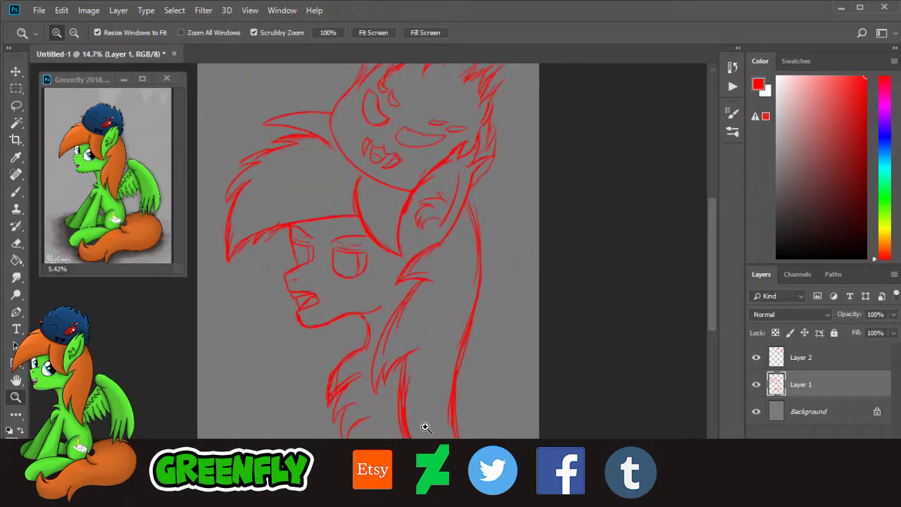
left_click_drag(438, 476, 421, 476)
scroll(704, 279, "down", 4)
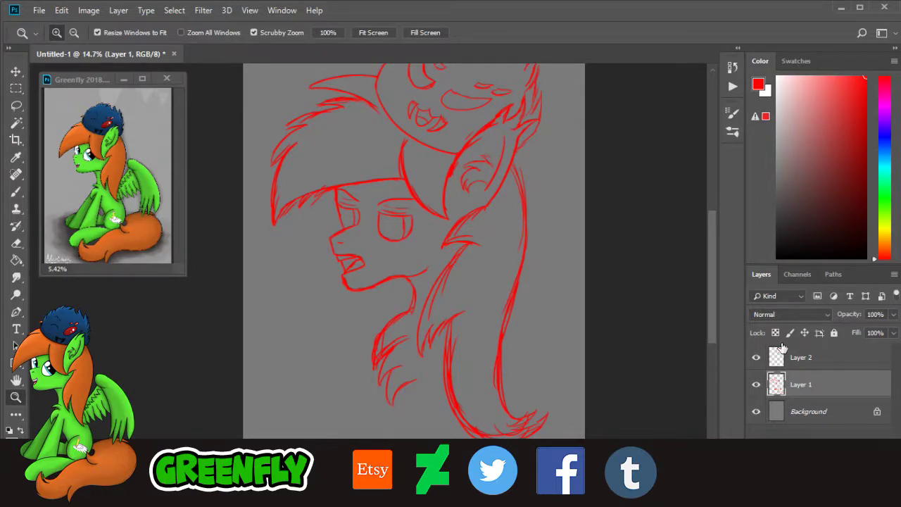
Step: Merge Layer 2 down into Layer 1
right_click(849, 363)
left_click(704, 366)
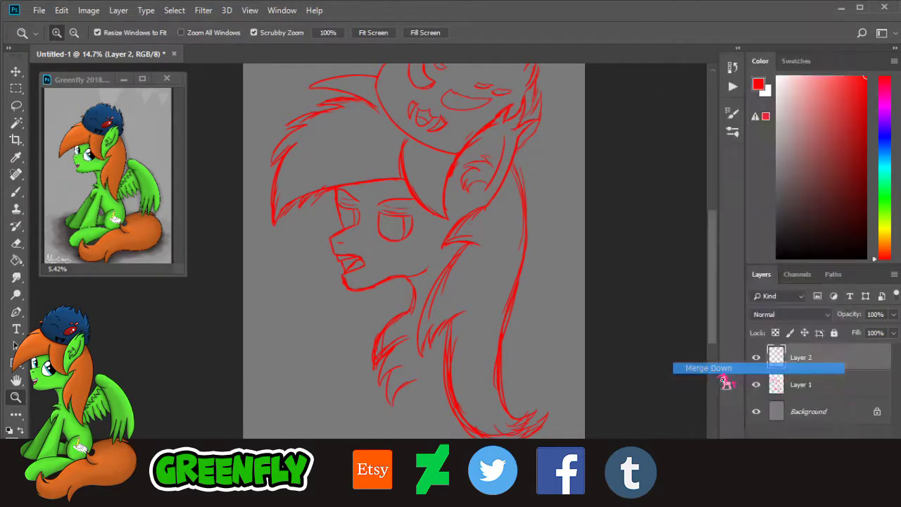
scroll(719, 309, "up", 3)
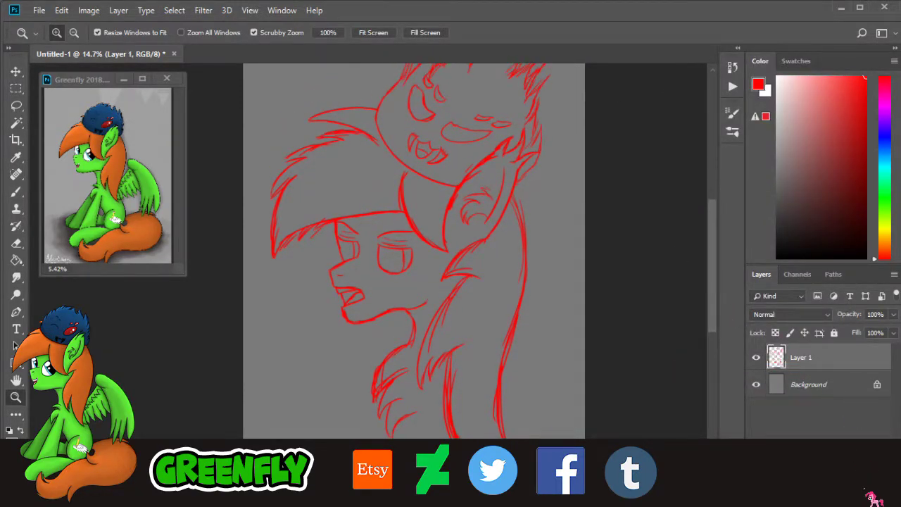
Step: Add a new layer above the red sketch and set the foreground colour to black
left_click(864, 470)
left_click(783, 249)
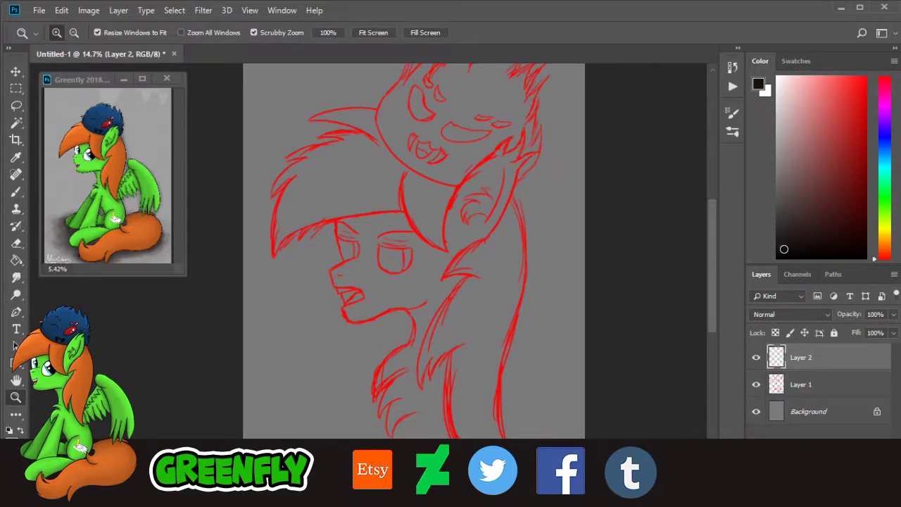
Step: Lower the opacity of the red sketch on Layer 1 and make Layer 2 active again
left_click(809, 386)
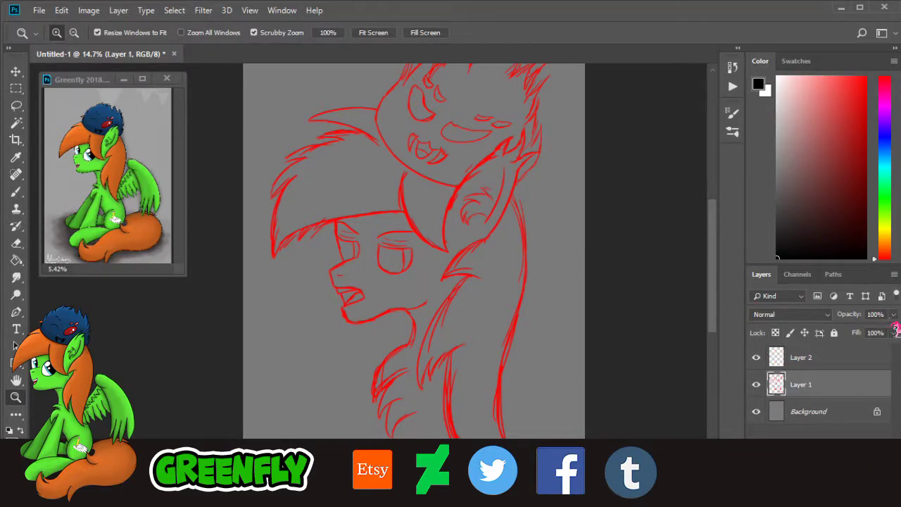
left_click(892, 314)
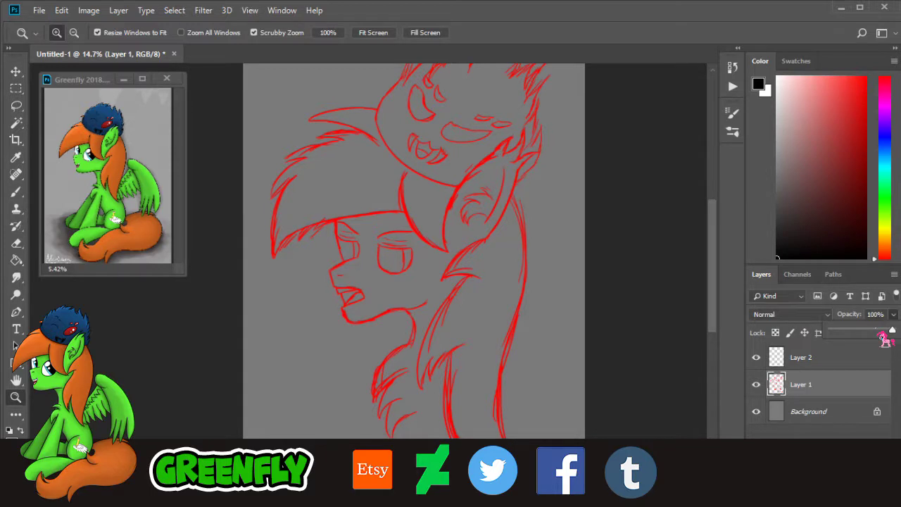
left_click(850, 354)
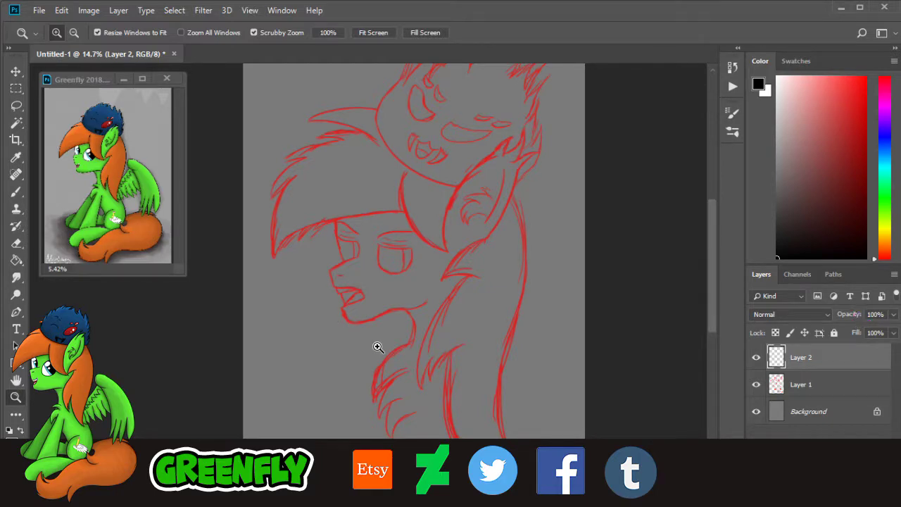
Step: Set up the Brush tool with a hard round 6 px tip for inking the pony's mouth and chin
left_click_drag(366, 335, 386, 320)
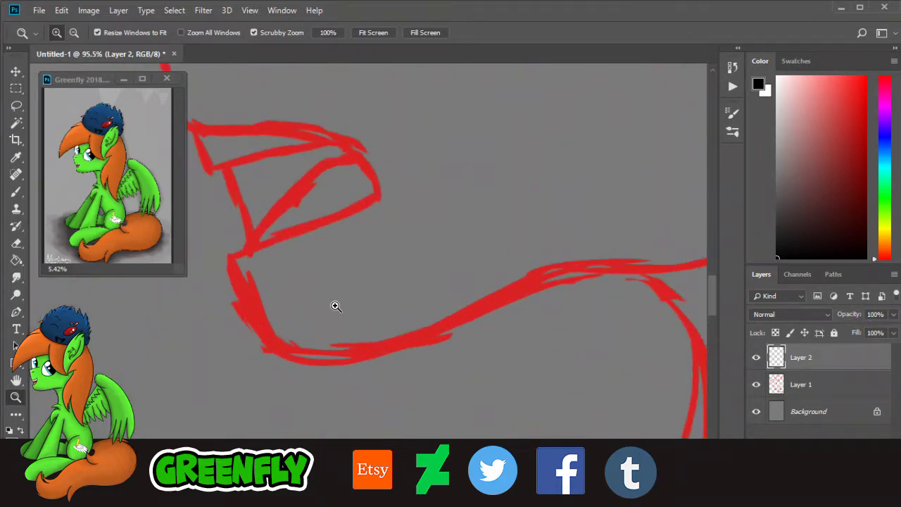
left_click_drag(446, 263, 445, 263)
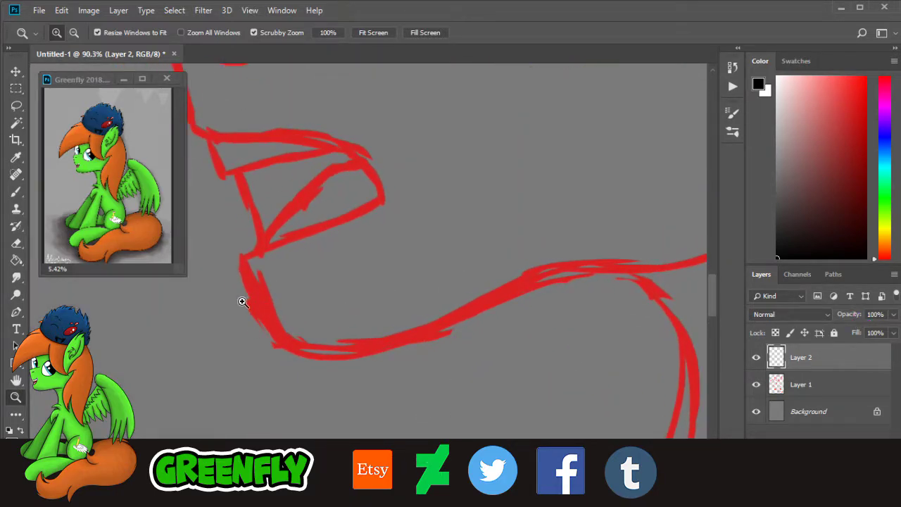
left_click_drag(244, 302, 296, 295)
left_click(16, 174)
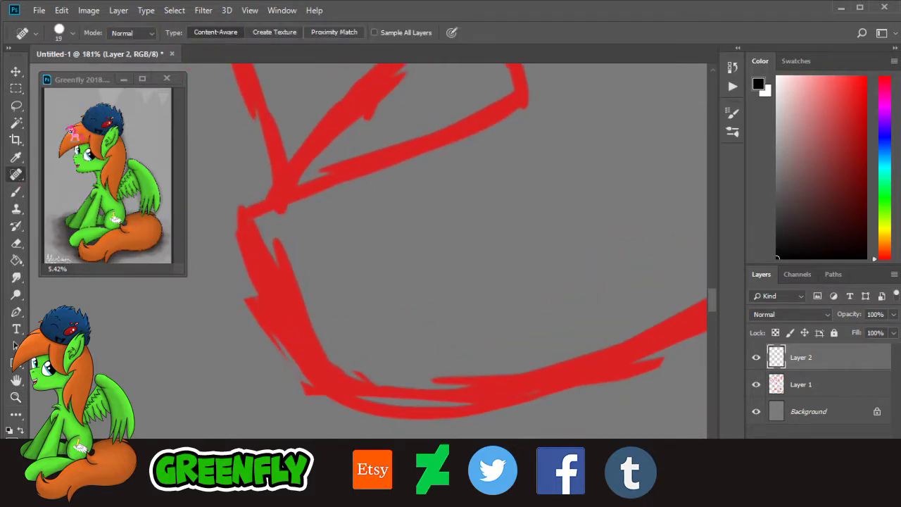
left_click(15, 191)
left_click(72, 33)
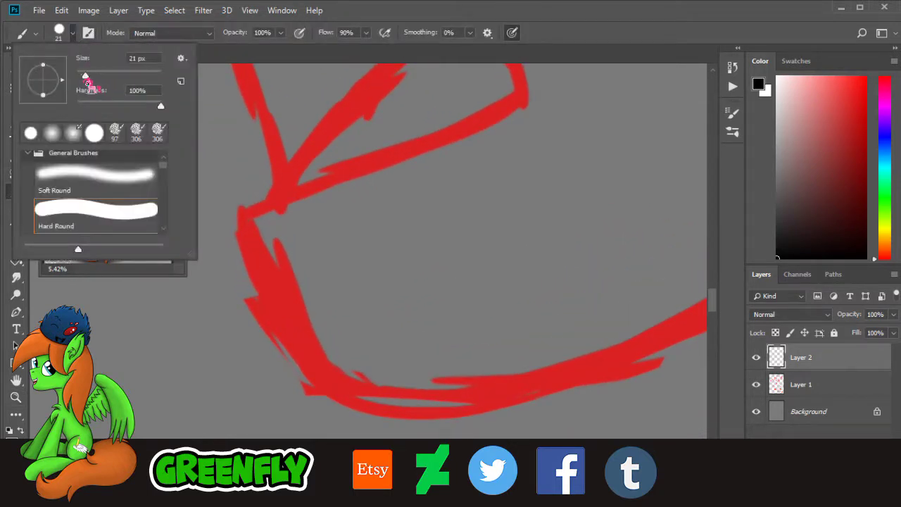
left_click_drag(86, 76, 79, 75)
key("Return")
left_click_drag(242, 213, 306, 361)
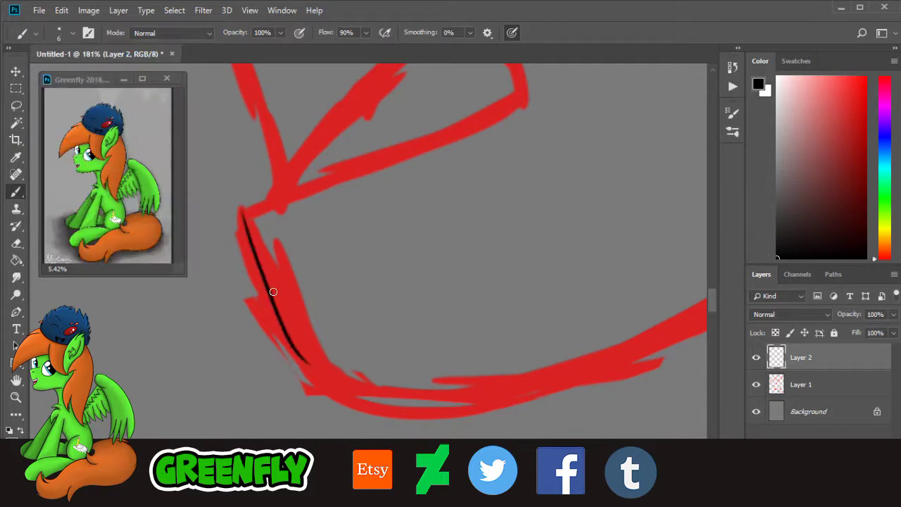
mouse_move(382, 487)
left_mouse_down()
mouse_move(391, 487)
mouse_move(373, 487)
left_mouse_up()
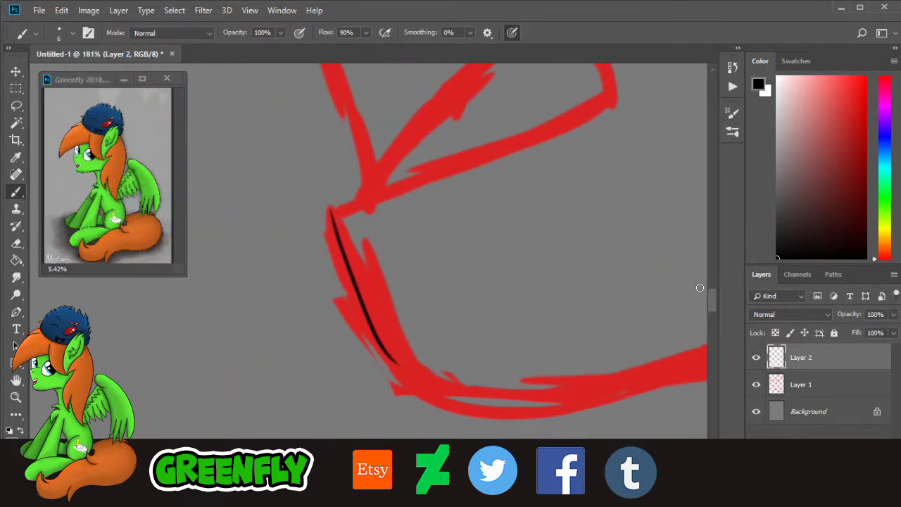
scroll(717, 304, "up", 5)
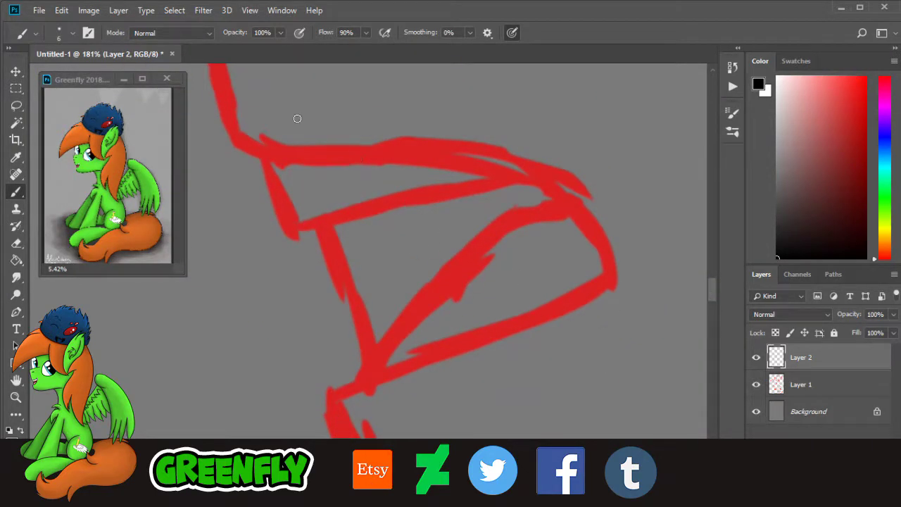
key("ctrl+z")
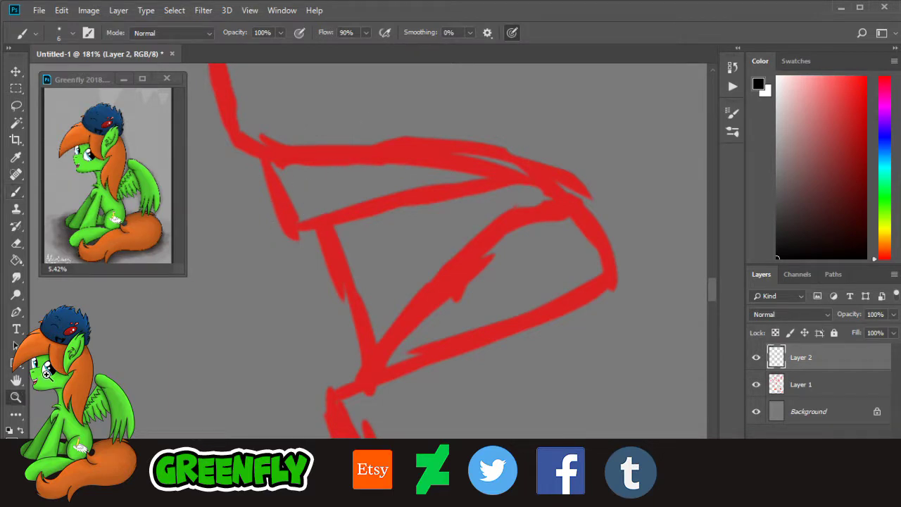
Step: Ink the pony's upper lip with one long curved black line from the muzzle past the back corner of the mouth
key("z")
left_click(345, 157)
left_click(16, 191)
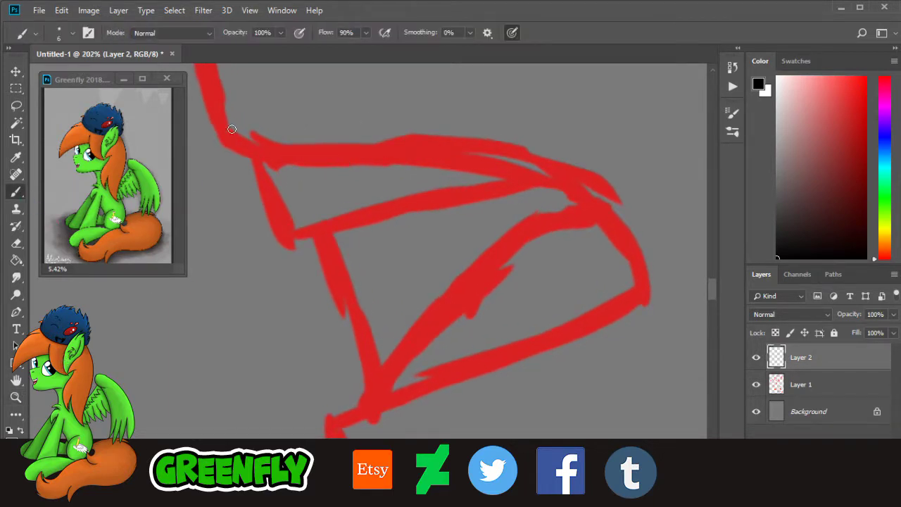
mouse_move(223, 121)
left_mouse_down()
mouse_move(243, 149)
mouse_move(665, 278)
mouse_move(366, 425)
left_mouse_up()
key("ctrl+z")
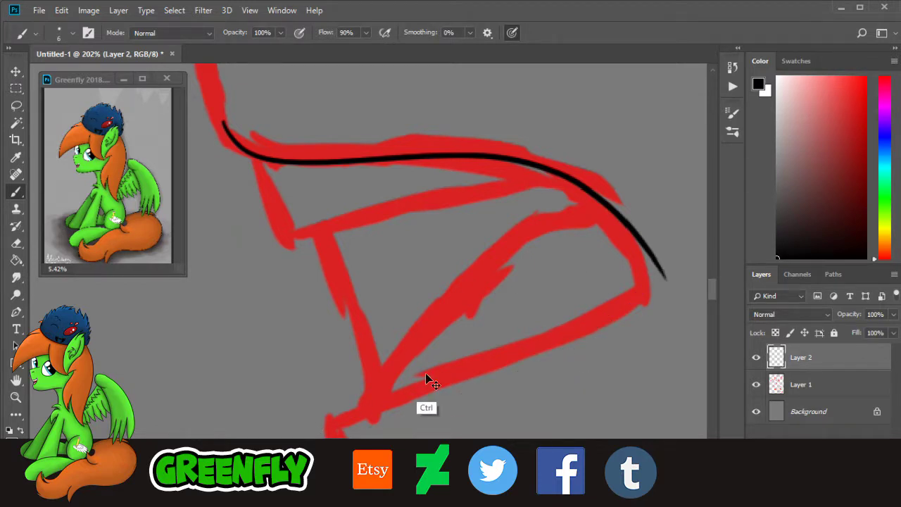
Step: Ink the short slanted front edge of the upper teeth, running down from the upper lip line
left_click(16, 396)
left_click_drag(430, 235, 464, 242)
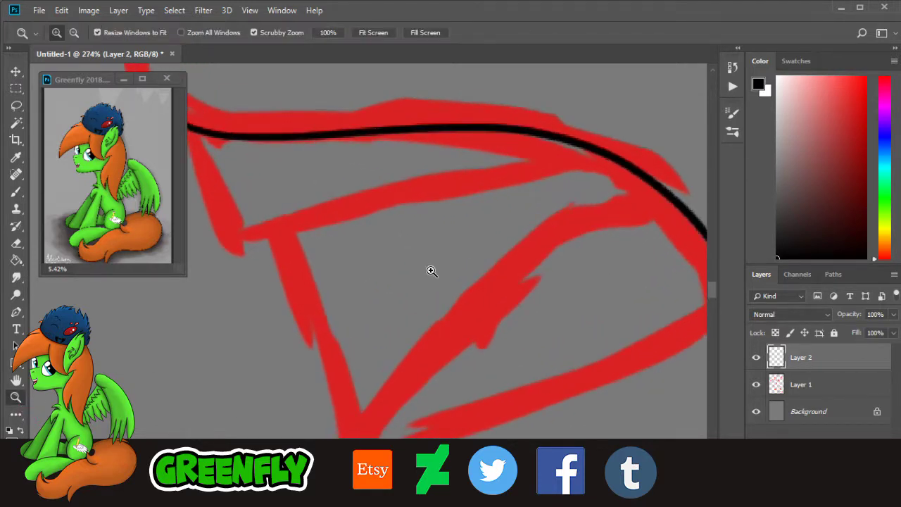
left_click_drag(377, 481, 373, 478)
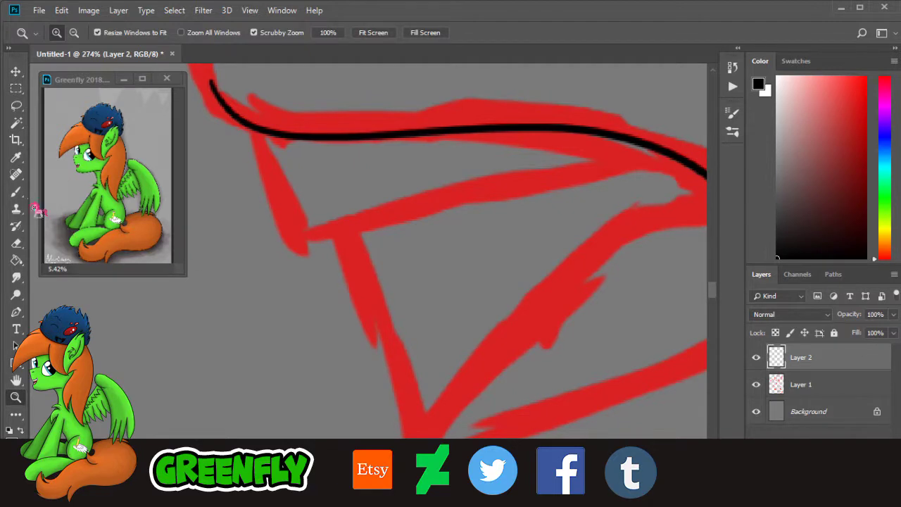
left_click(16, 191)
left_click_drag(293, 143, 337, 243)
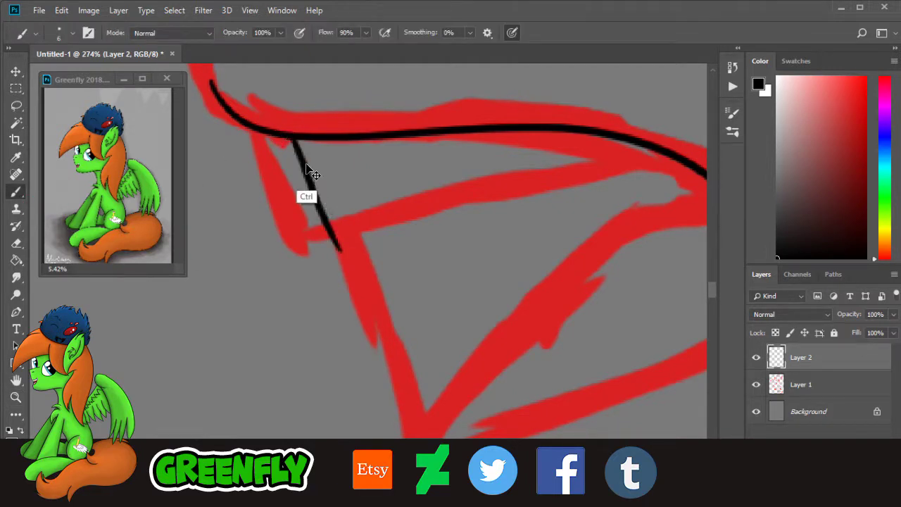
key("ctrl+z")
left_click_drag(286, 137, 333, 233)
Step: Ink the lower edge of the upper teeth from their front corner back to the upper lip line
scroll(364, 463, "right", 2)
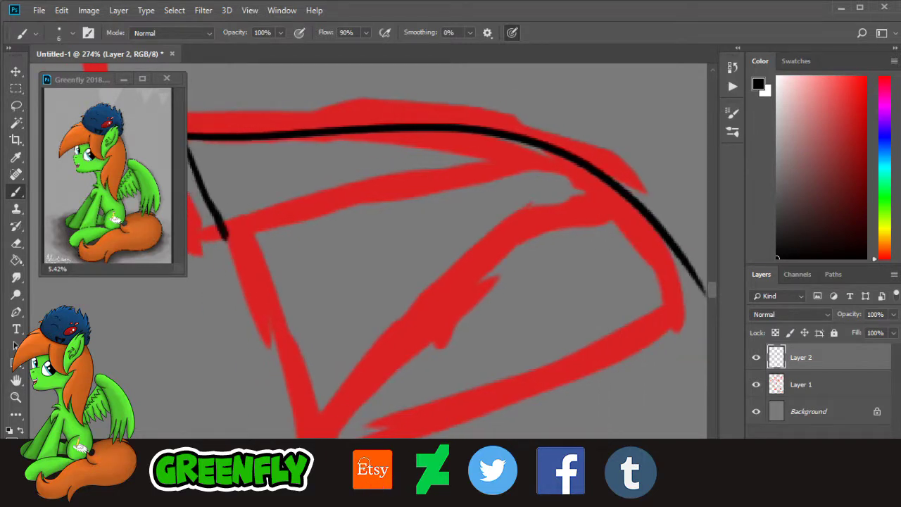
left_click(503, 174, "shift")
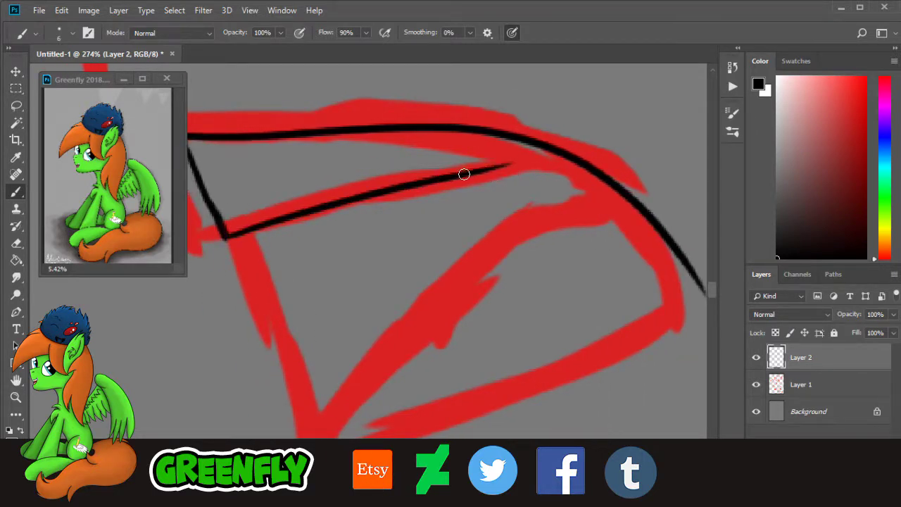
mouse_move(542, 156)
left_mouse_down()
mouse_move(491, 168)
mouse_move(559, 164)
mouse_move(523, 164)
mouse_move(561, 153)
left_mouse_up()
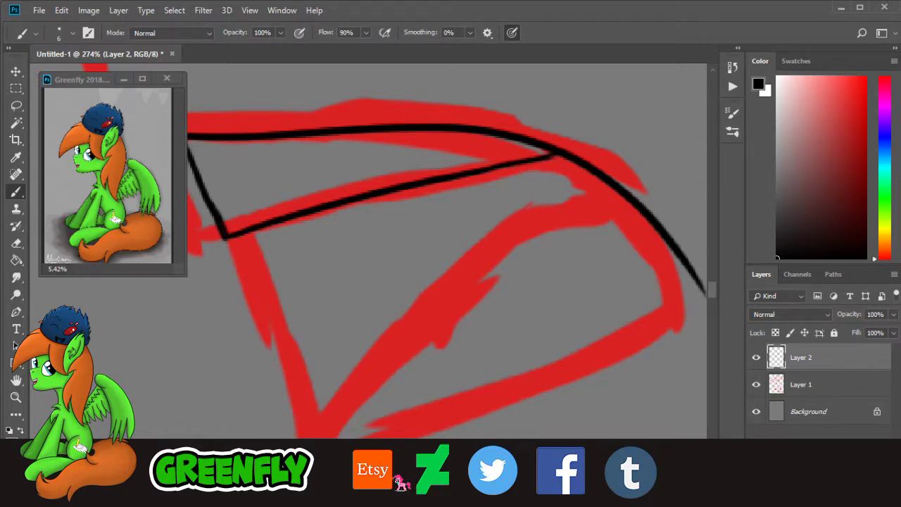
Step: Ink the front edge of the mouth opening as a curve from the upper teeth down to the lower lip
scroll(384, 485, "left", 2)
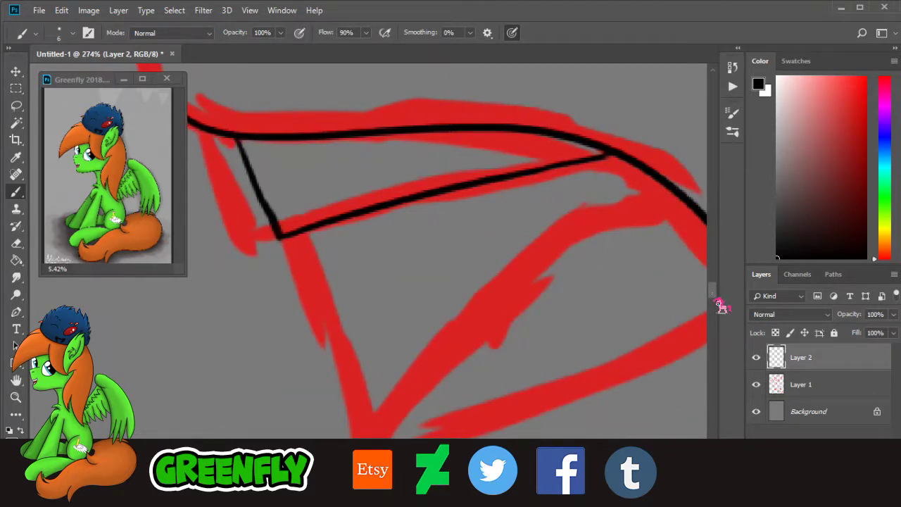
scroll(715, 301, "down", 3)
left_click_drag(301, 169, 362, 386)
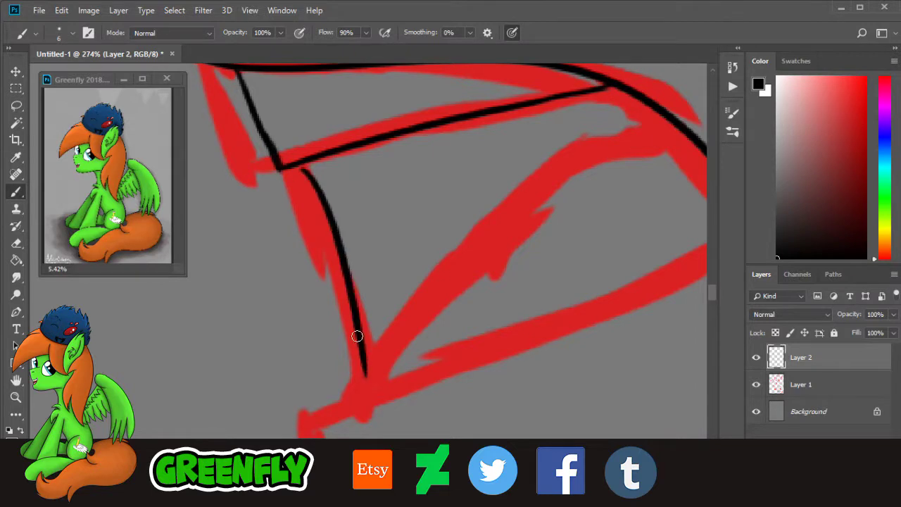
key("ctrl+z")
left_click_drag(298, 162, 343, 401)
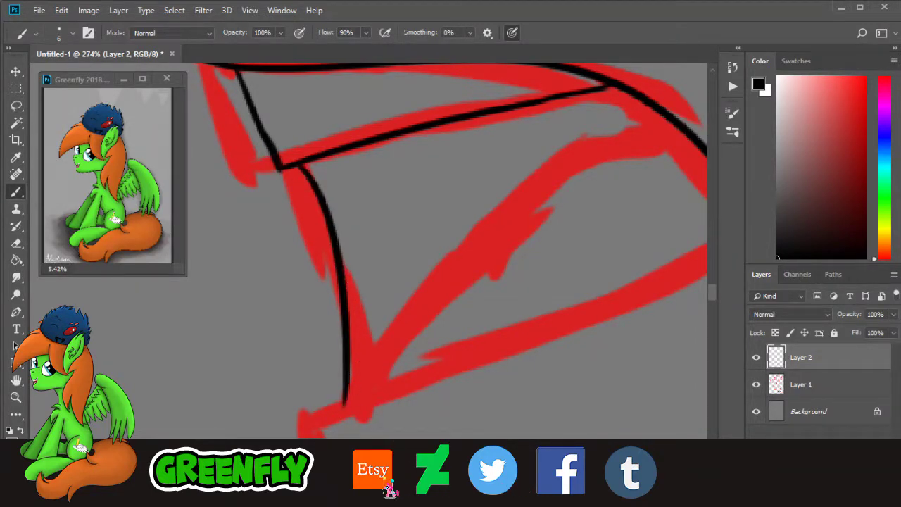
Step: Ink the curved tongue line from the front of the lower lip up to the upper lip line at the back
left_click_drag(382, 483, 386, 483)
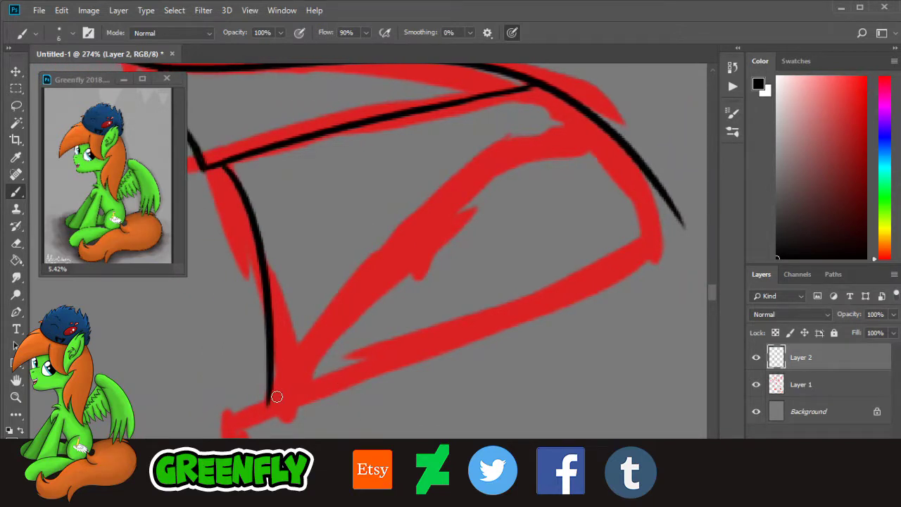
left_click_drag(272, 399, 450, 199)
mouse_move(275, 399)
left_mouse_down()
mouse_move(444, 200)
mouse_move(470, 183)
left_mouse_up()
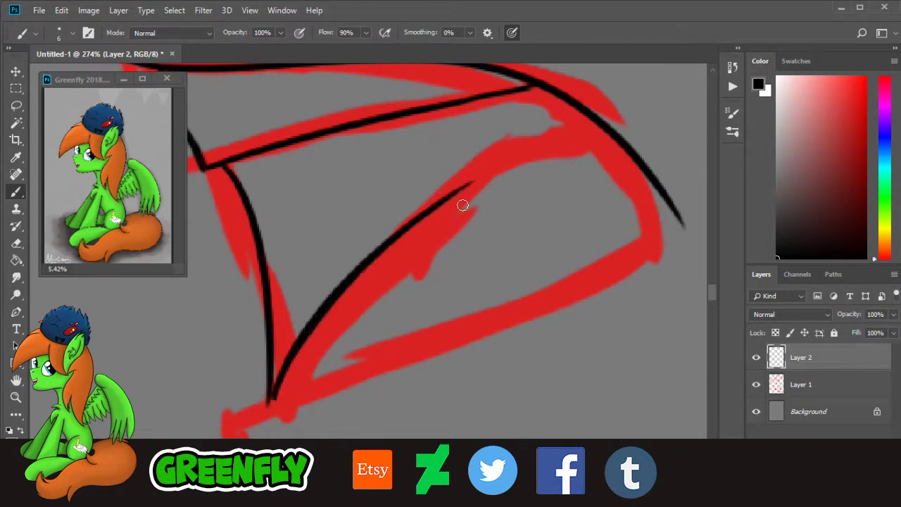
left_click_drag(433, 214, 584, 143)
key("ctrl+z")
mouse_move(429, 210)
left_mouse_down()
mouse_move(584, 132)
mouse_move(579, 145)
mouse_move(555, 137)
mouse_move(547, 146)
mouse_move(593, 133)
left_mouse_up()
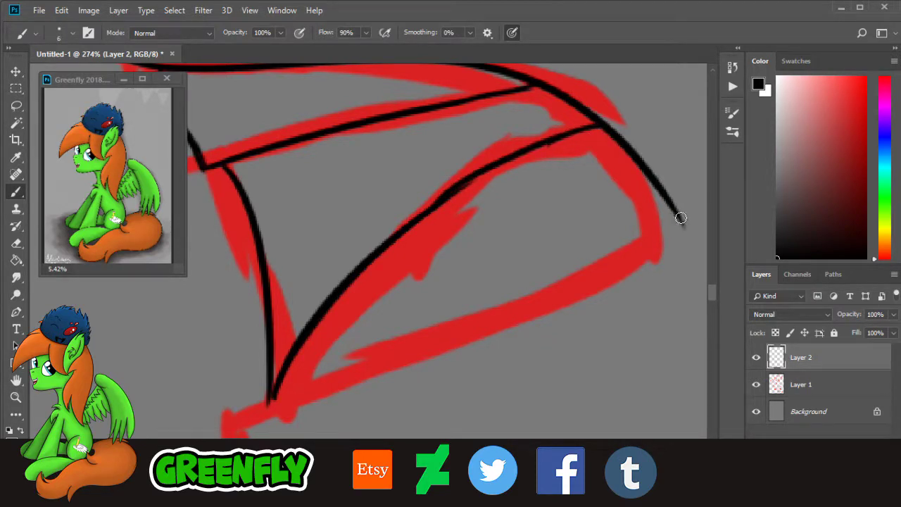
mouse_move(713, 289)
left_mouse_down()
mouse_move(713, 303)
mouse_move(713, 290)
left_mouse_up()
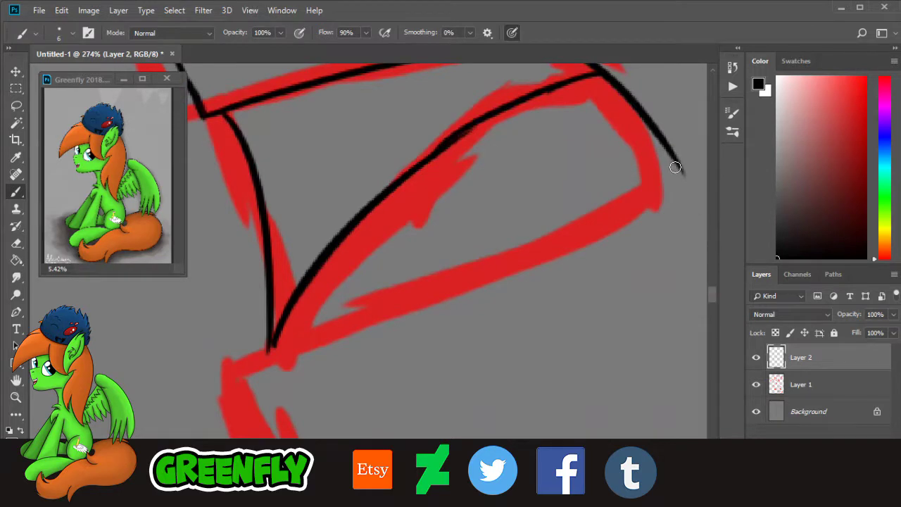
left_click_drag(675, 167, 626, 228)
mouse_move(673, 164)
left_mouse_down()
mouse_move(613, 223)
mouse_move(496, 279)
left_mouse_up()
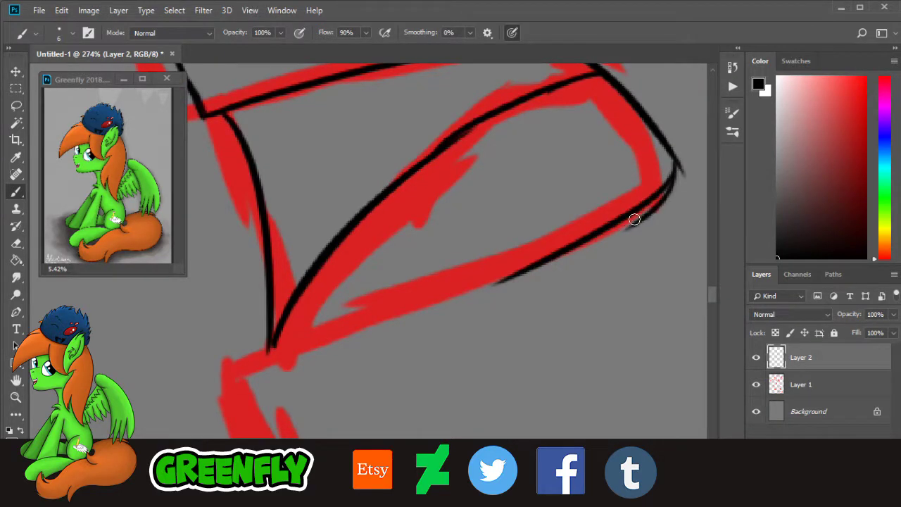
key("ctrl+z")
left_click_drag(674, 176, 257, 394)
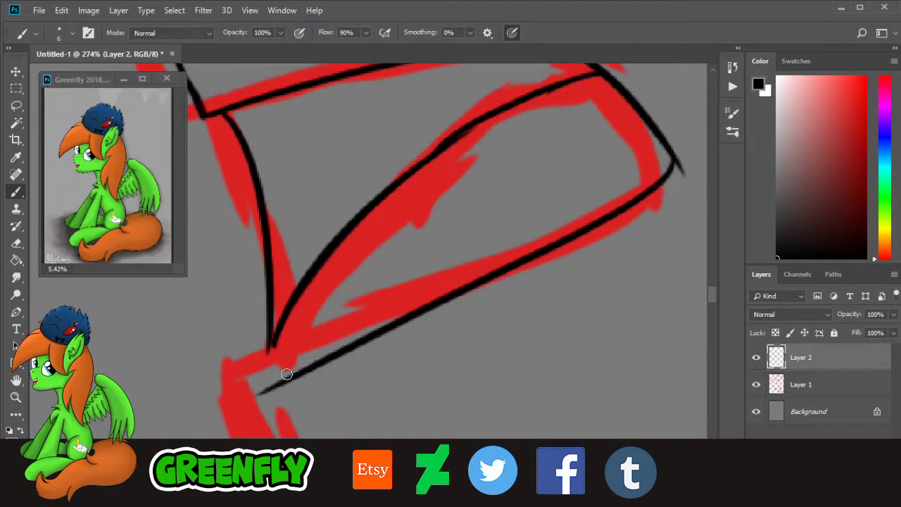
key("ctrl+z")
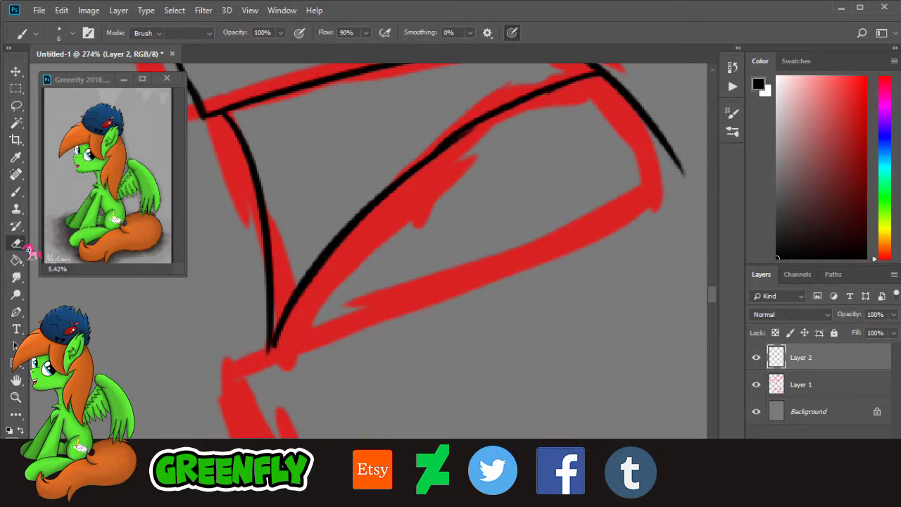
Step: Set the eraser size to 25 px and trim the overshooting end of the upper lip line at the mouth corner
left_click(15, 243)
left_click(73, 34)
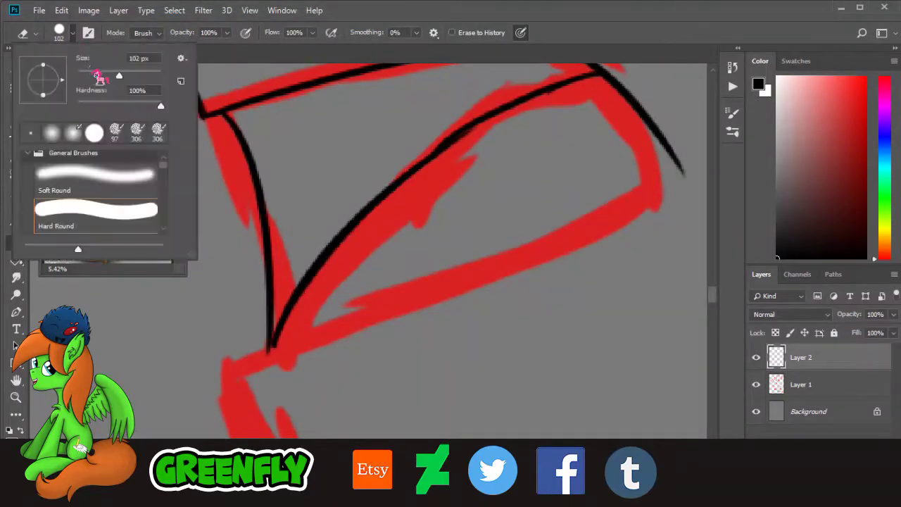
left_click(87, 75)
left_click_drag(681, 176, 685, 190)
left_click(665, 148)
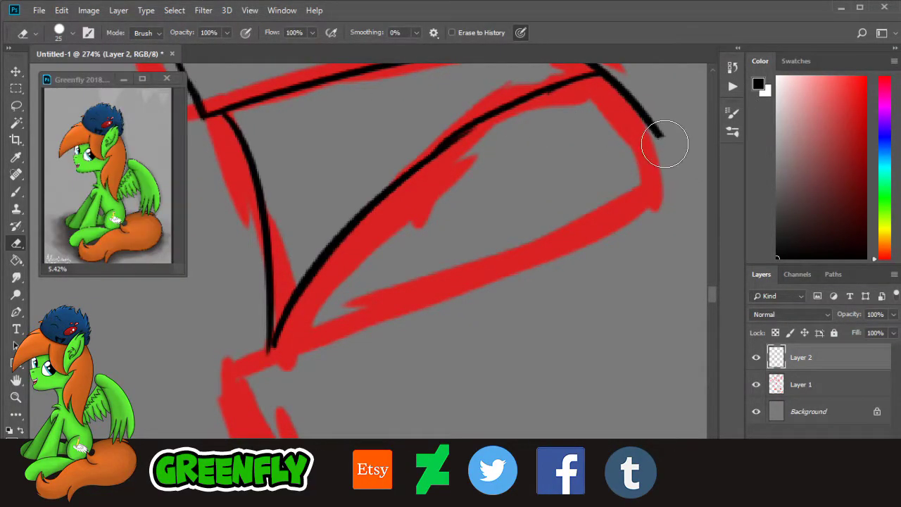
Step: Ink the rounded mouth corner and the lower lip line forward to the front of the chin with the Brush tool
left_click(16, 192)
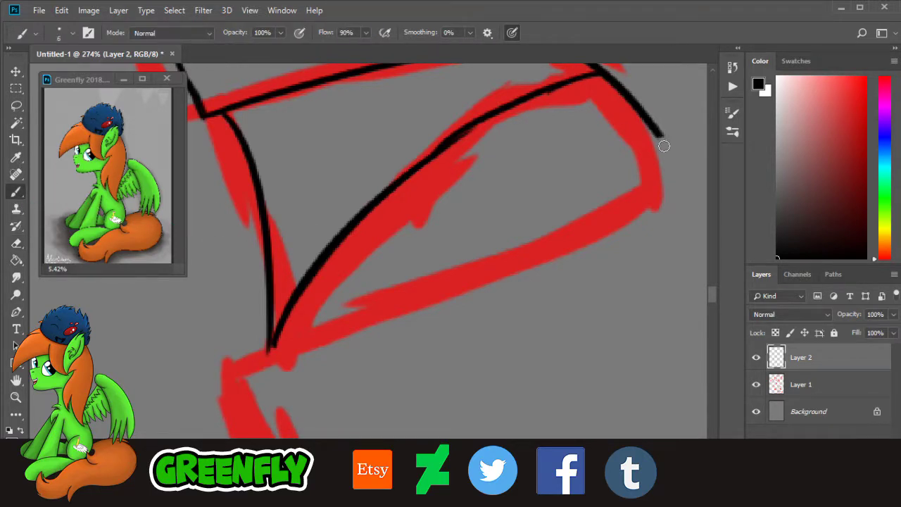
left_click_drag(663, 145, 205, 380)
key("ctrl+z")
mouse_move(659, 136)
left_mouse_down()
mouse_move(618, 217)
mouse_move(271, 345)
left_mouse_up()
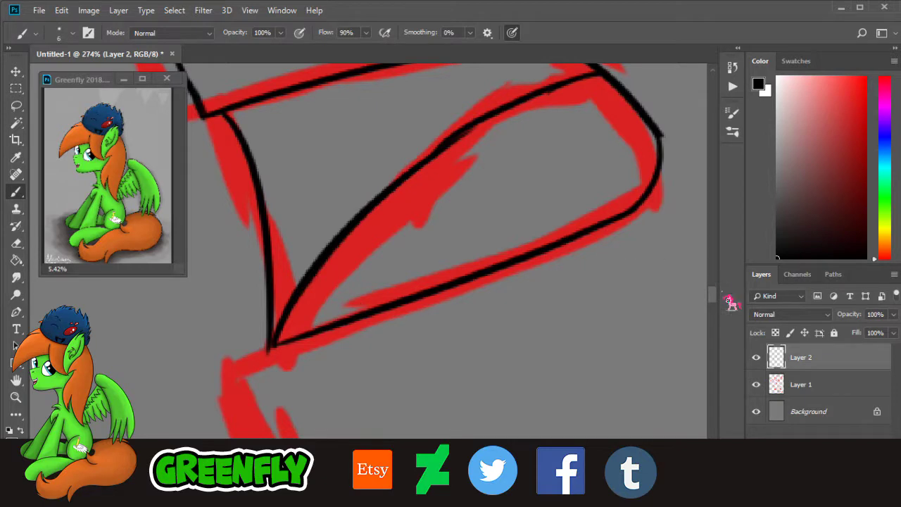
left_click_drag(713, 297, 714, 302)
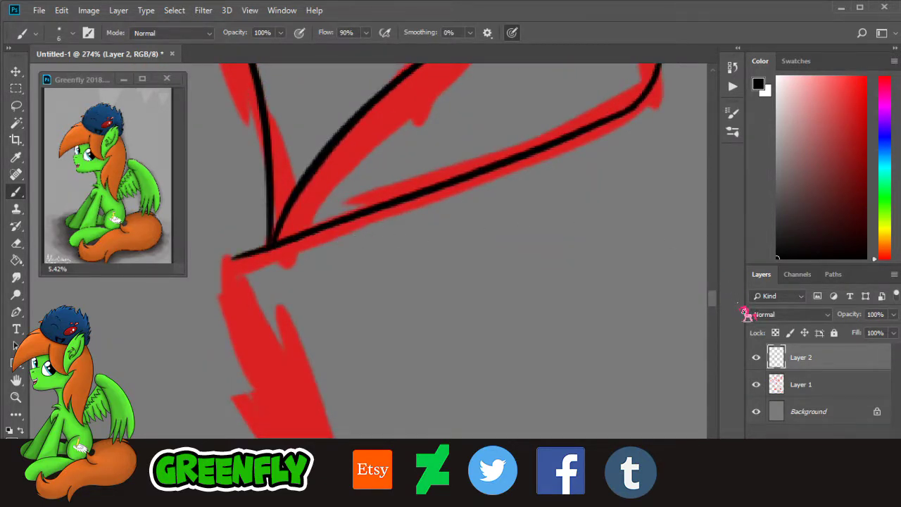
Step: Ink the front of the chin as a smooth curve from the lower lip down to the underside of the jaw
scroll(718, 313, "down", 2)
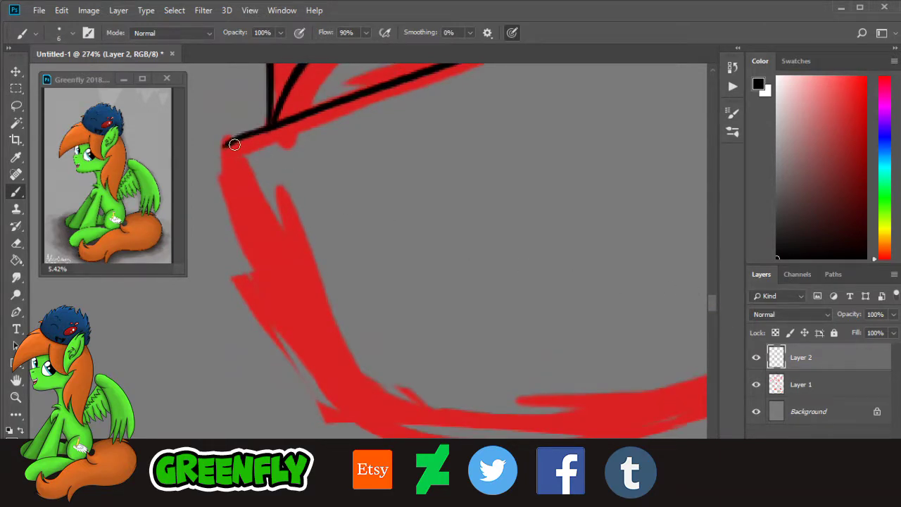
left_click_drag(229, 153, 380, 386)
scroll(718, 310, "down", 2)
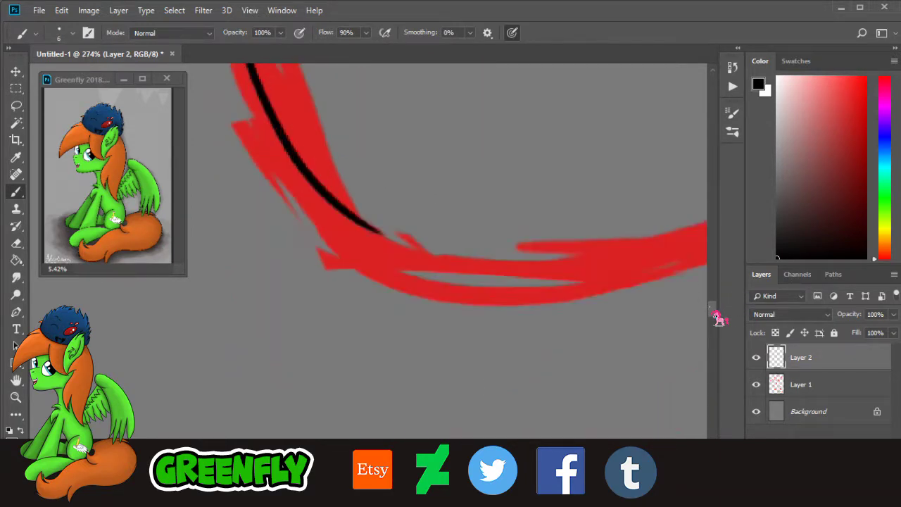
scroll(718, 310, "up", 2)
key("ctrl+z")
left_click_drag(225, 122, 421, 415)
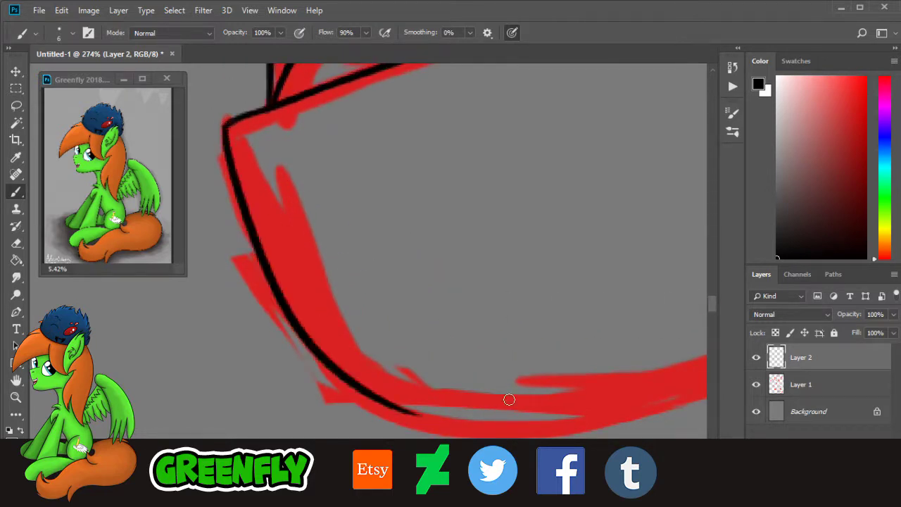
Step: Ink the nostril as a short upward-curving line on the muzzle with the Brush tool
left_click(16, 397)
left_click_drag(479, 259, 394, 264)
scroll(718, 300, "up", 5)
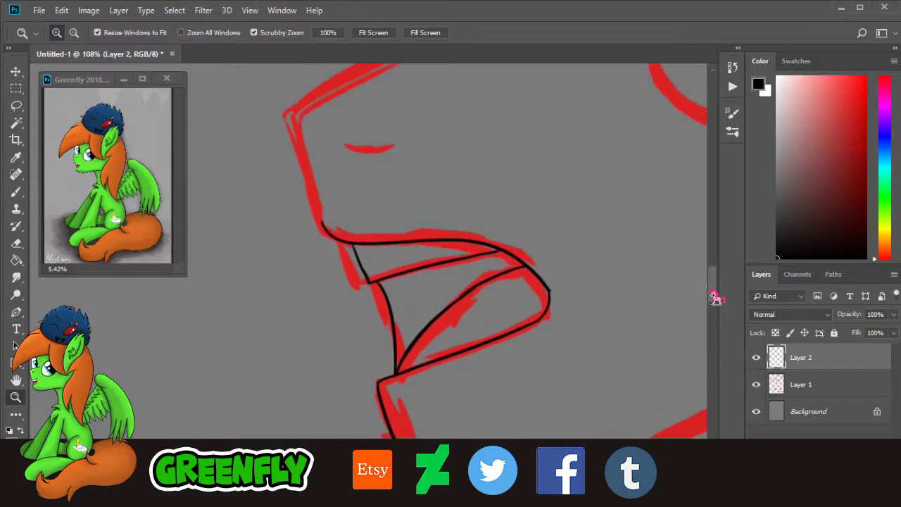
left_click_drag(454, 252, 485, 261)
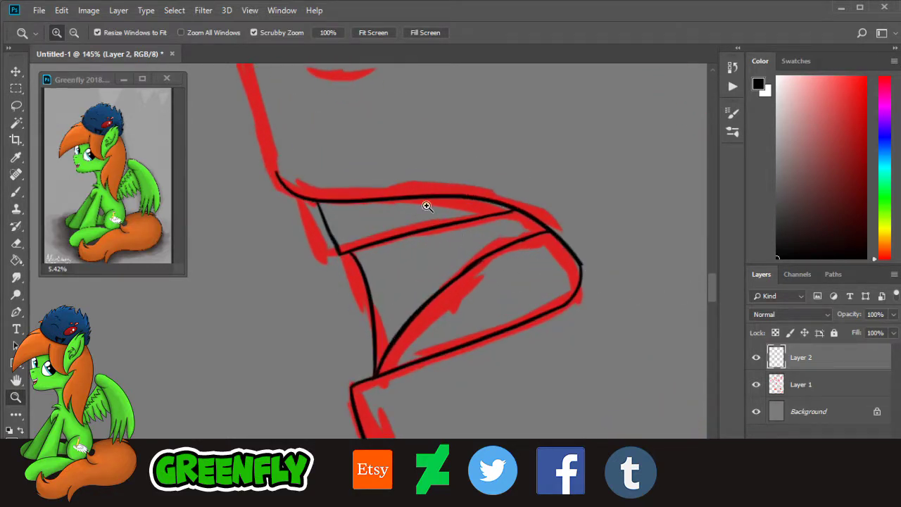
left_click_drag(427, 209, 403, 214)
left_click_drag(334, 125, 348, 115)
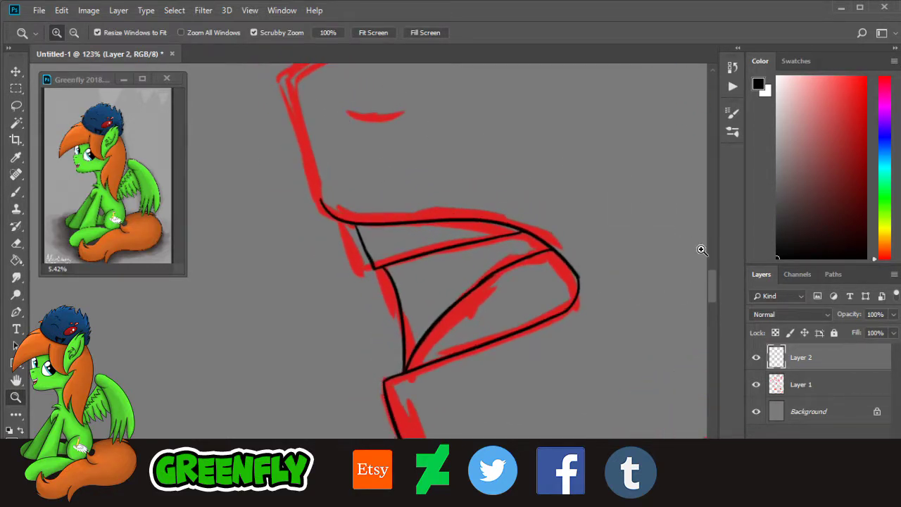
left_click_drag(712, 288, 710, 276)
left_click_drag(396, 342, 333, 316)
left_click(17, 192)
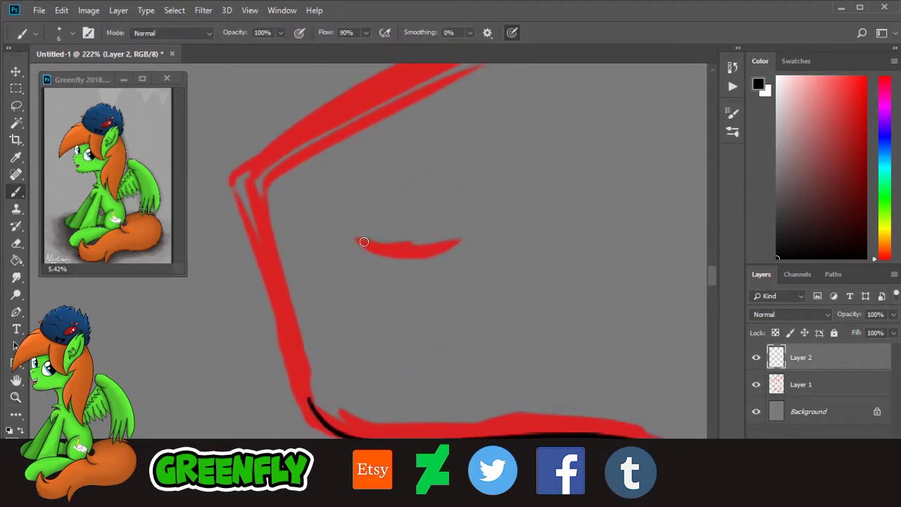
left_click_drag(360, 242, 458, 257)
Step: Ink the front edge of the muzzle from the upper lip line up to the tip of the nose
left_click_drag(245, 174, 319, 385)
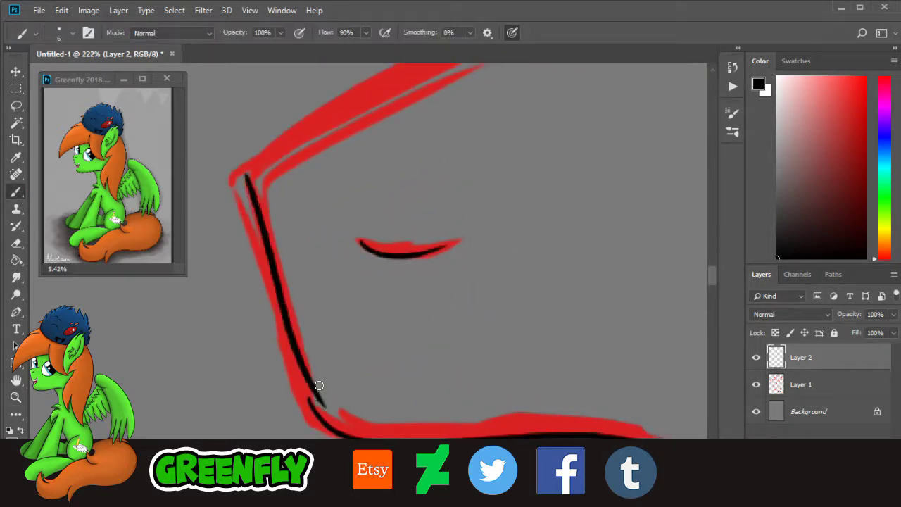
key("ctrl+z")
left_click(16, 396)
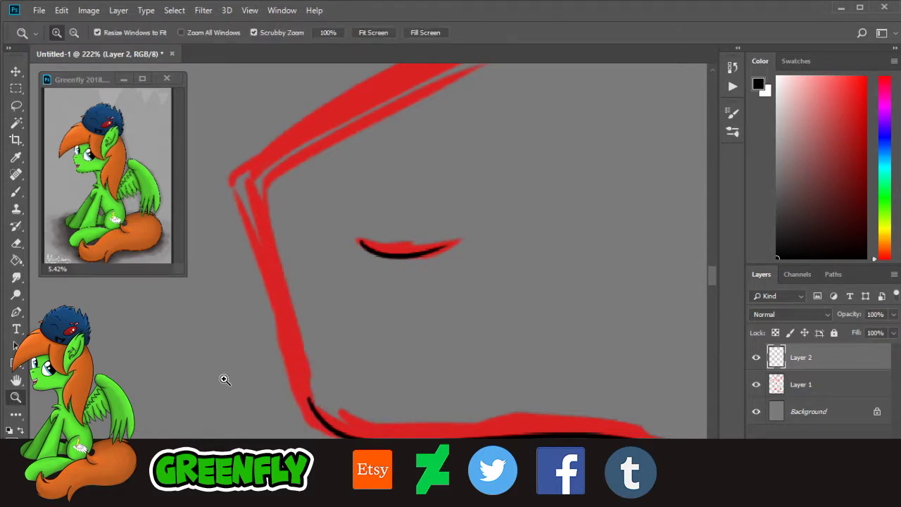
left_click_drag(221, 377, 242, 387)
key("b")
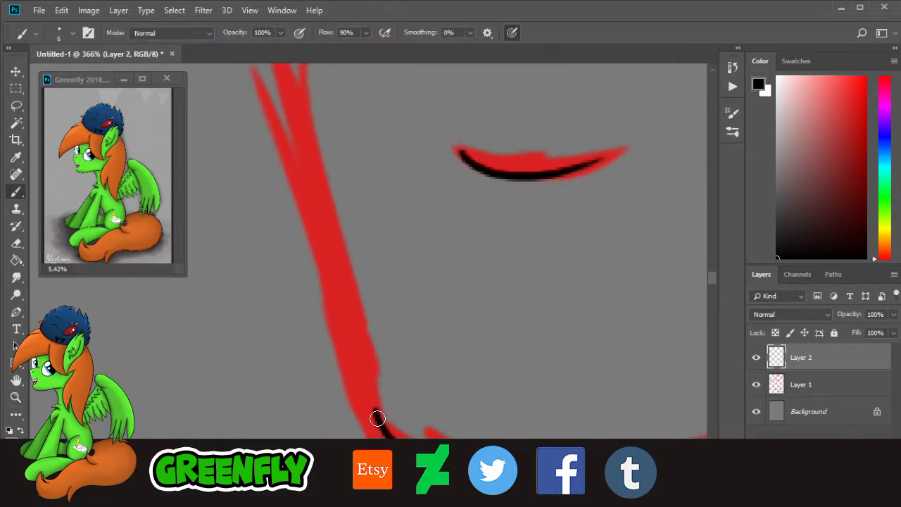
left_click_drag(378, 418, 298, 137)
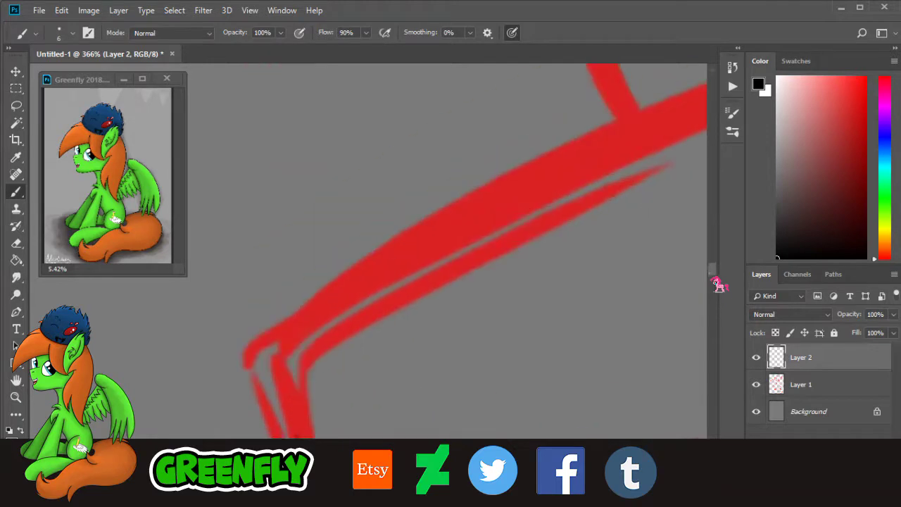
scroll(704, 275, "down", 5)
left_click_drag(279, 190, 304, 293)
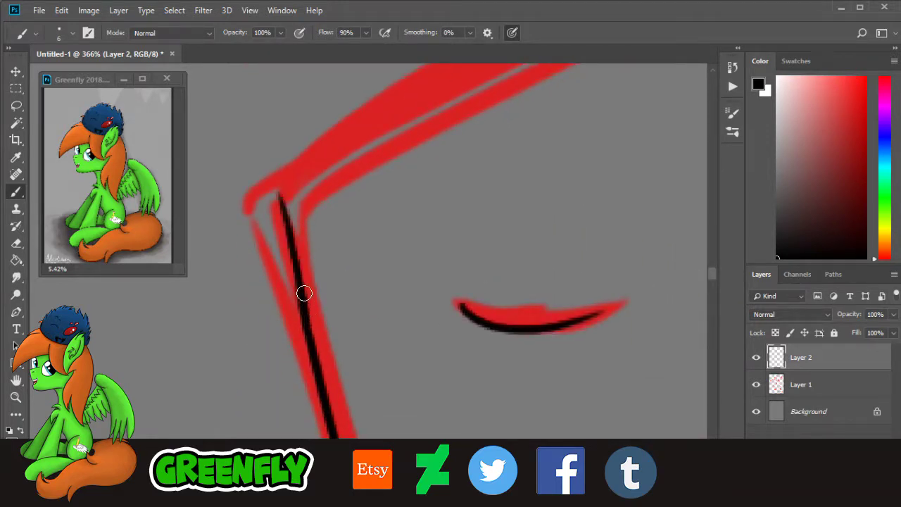
Step: Ink the nose tip corner and the bridge of the muzzle back past the front face line, thickening the stroke
scroll(716, 276, "up", 5)
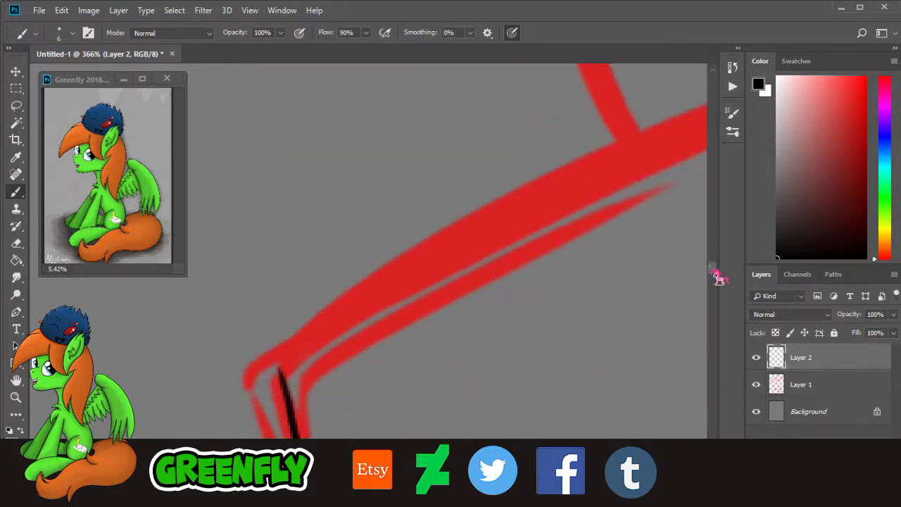
scroll(345, 481, "right", 4)
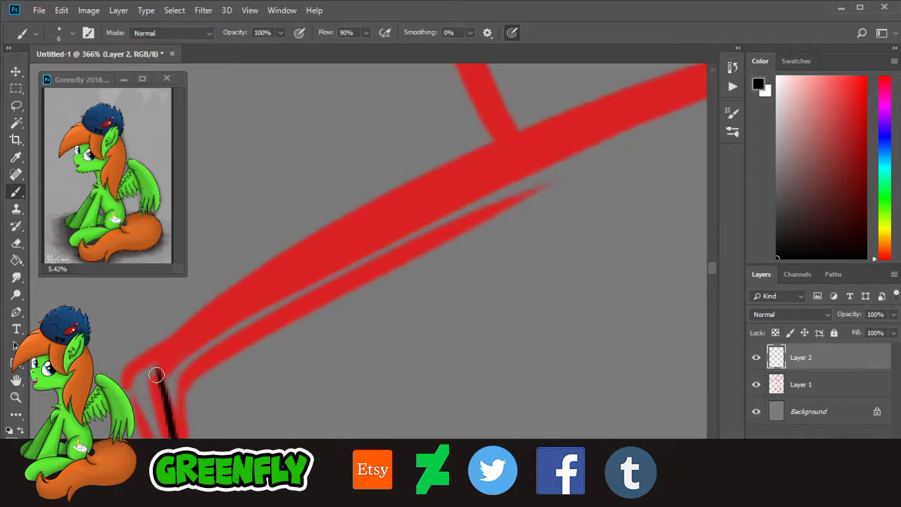
mouse_move(157, 375)
left_mouse_down()
mouse_move(169, 423)
mouse_move(171, 388)
mouse_move(428, 181)
mouse_move(566, 118)
left_mouse_up()
left_click_drag(161, 359, 180, 425)
left_click_drag(166, 362, 342, 240)
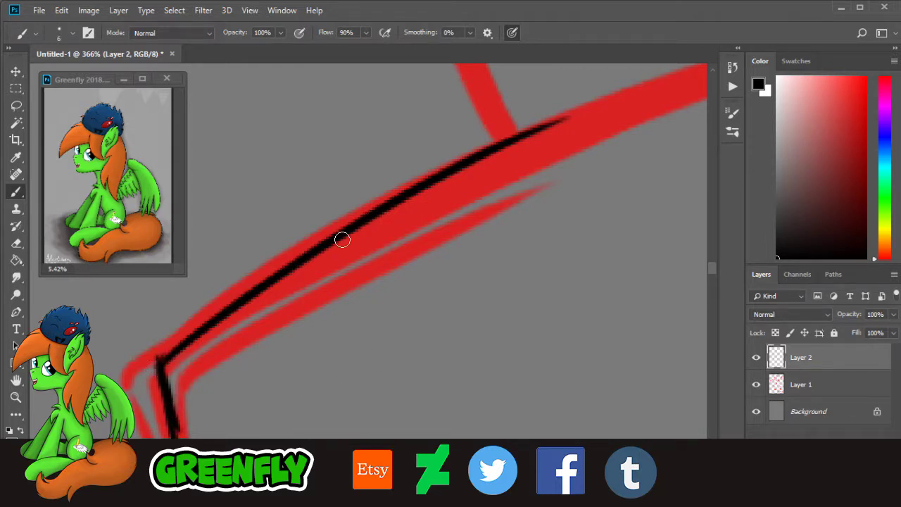
left_click_drag(270, 281, 547, 129)
left_click_drag(424, 178, 583, 110)
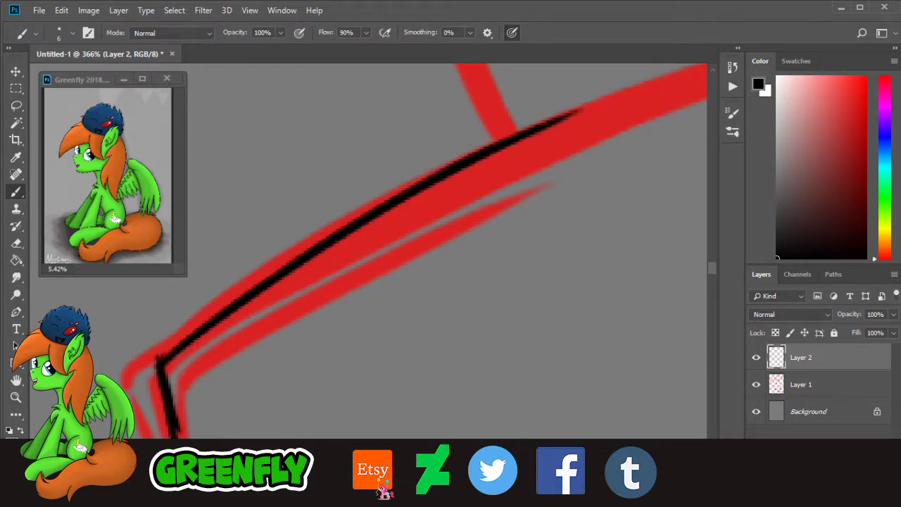
Step: Extend the muzzle bridge line back along the bottom of the eye to the eye's rear edge
left_click(357, 480)
scroll(364, 484, "right", 2)
scroll(715, 269, "up", 5)
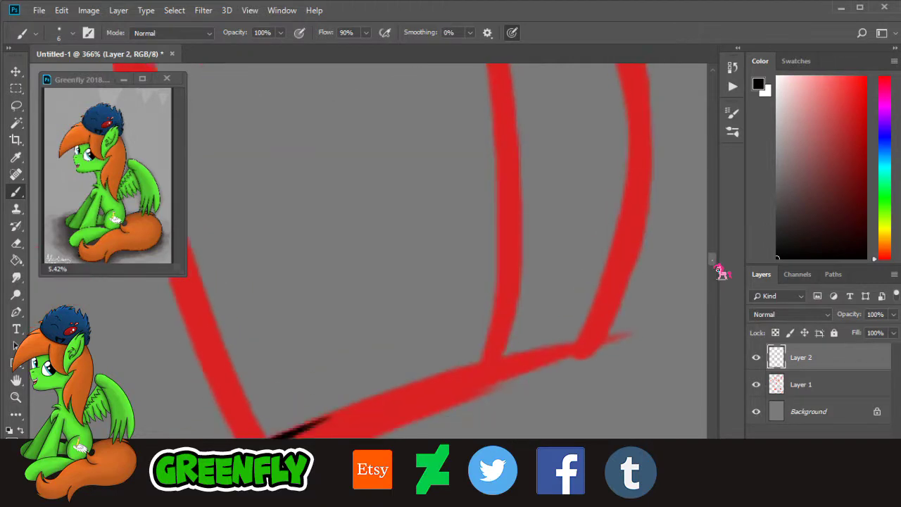
left_click_drag(259, 363, 469, 302)
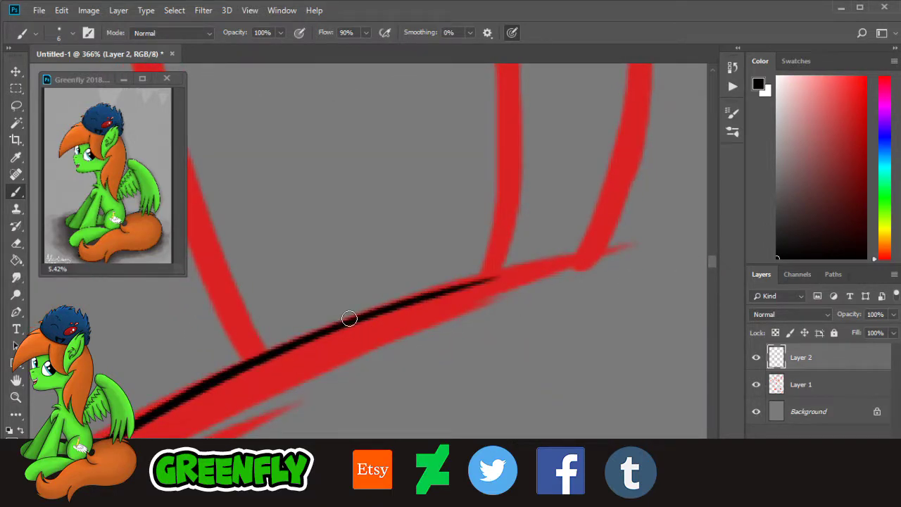
left_click_drag(349, 319, 604, 262)
left_click_drag(394, 312, 594, 246)
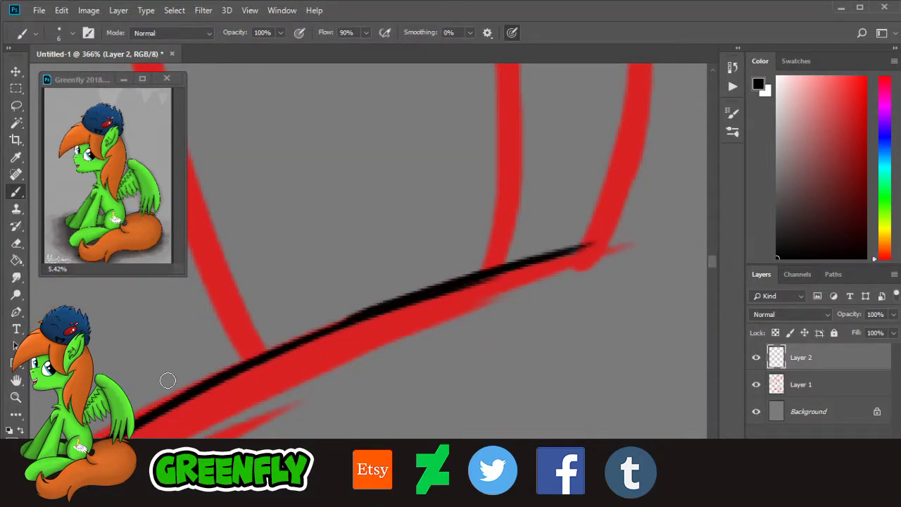
Step: Ink the underside of the chin from the end of the chin curve back to the start of the rising jaw line
left_click(15, 397)
mouse_move(519, 277)
left_mouse_down()
mouse_move(464, 285)
mouse_move(428, 373)
left_mouse_up()
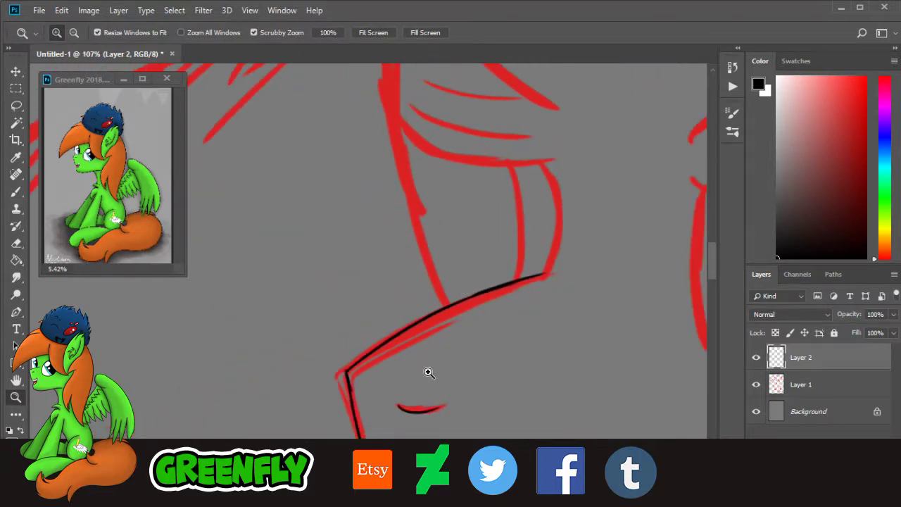
left_click_drag(386, 473, 401, 474)
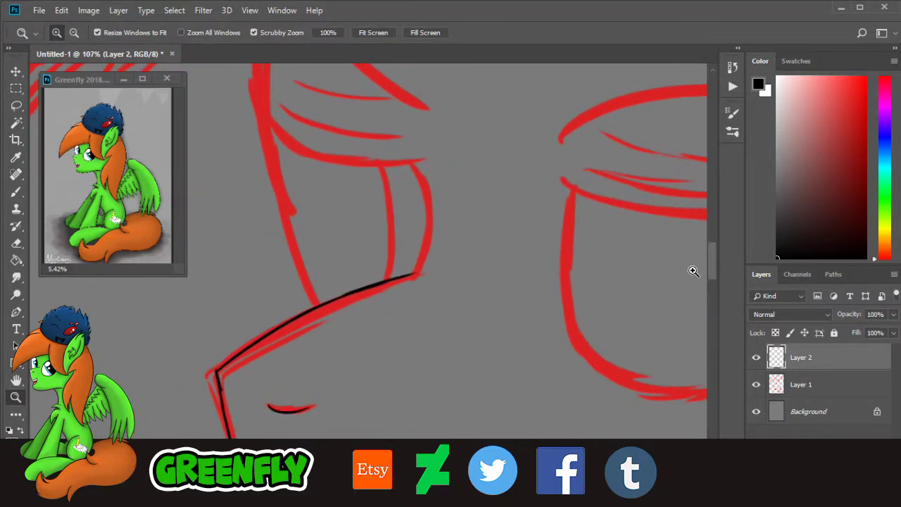
left_click_drag(712, 265, 712, 299)
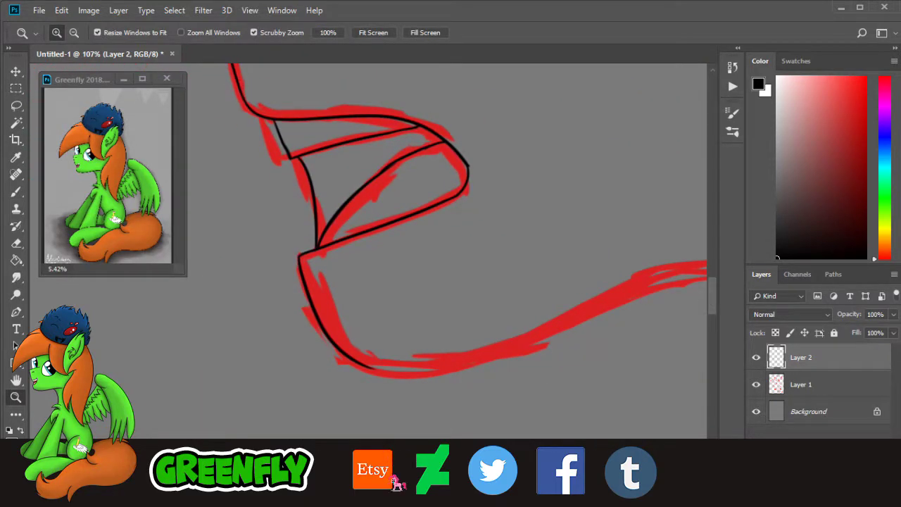
left_click_drag(392, 476, 402, 476)
mouse_move(292, 397)
left_mouse_down()
mouse_move(331, 388)
mouse_move(338, 342)
left_mouse_up()
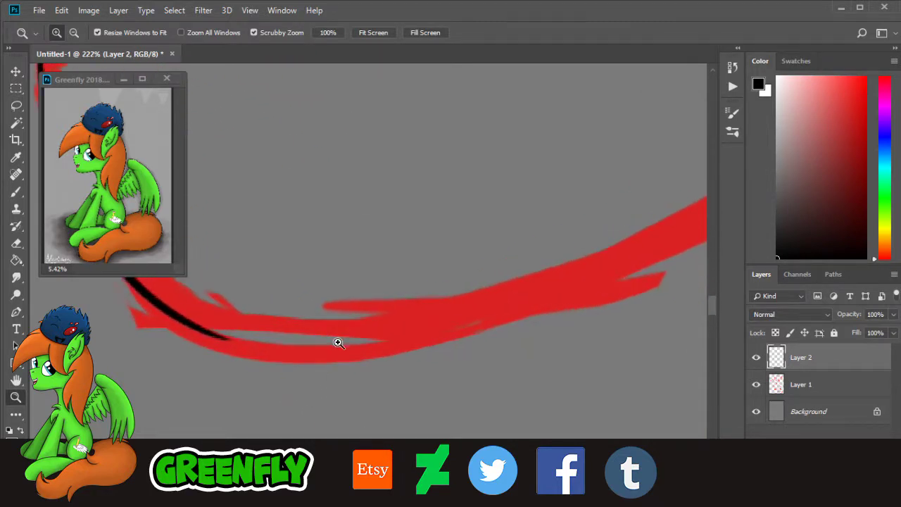
key("b")
mouse_move(195, 325)
left_mouse_down()
mouse_move(321, 342)
mouse_move(613, 249)
left_mouse_up()
Step: Extend the jaw line along the rising sketch stroke to where it levels off above the neck
scroll(532, 368, "right", 8)
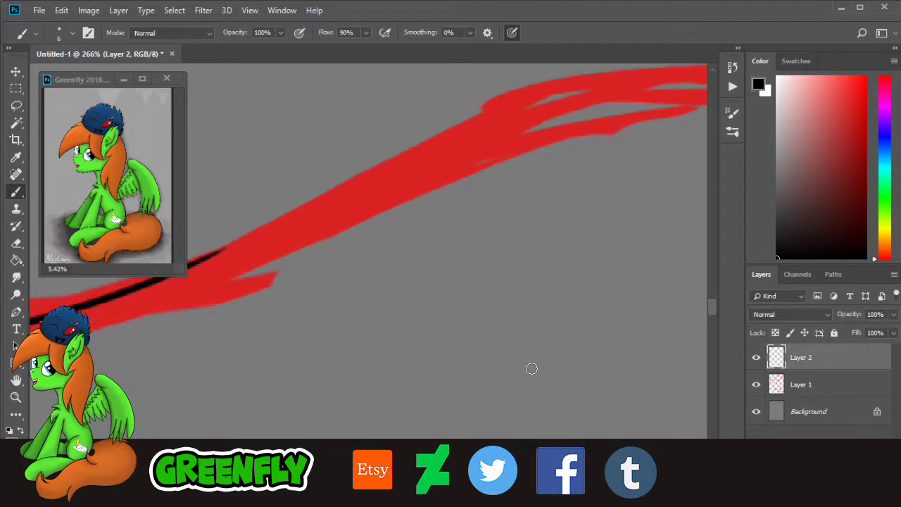
scroll(703, 303, "up", 3)
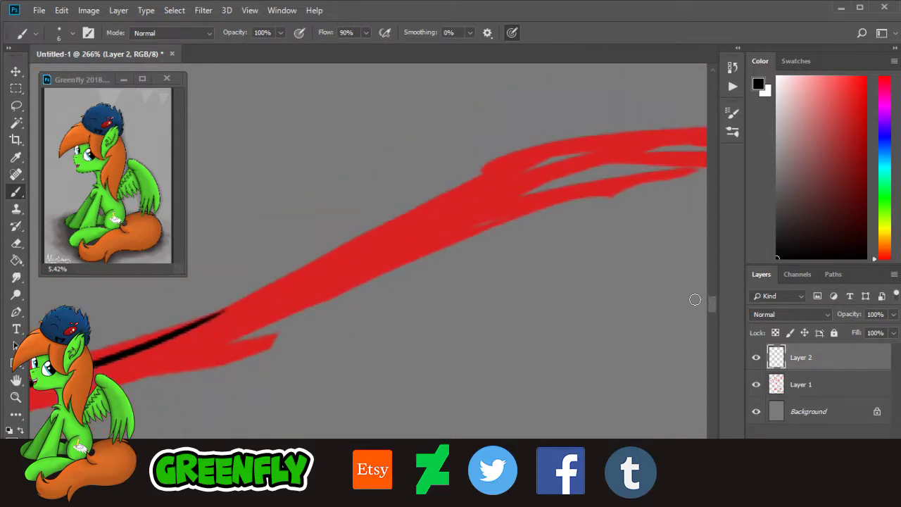
mouse_move(172, 339)
left_mouse_down()
mouse_move(464, 203)
mouse_move(627, 172)
left_mouse_up()
key("ctrl+z")
left_click_drag(159, 338, 609, 151)
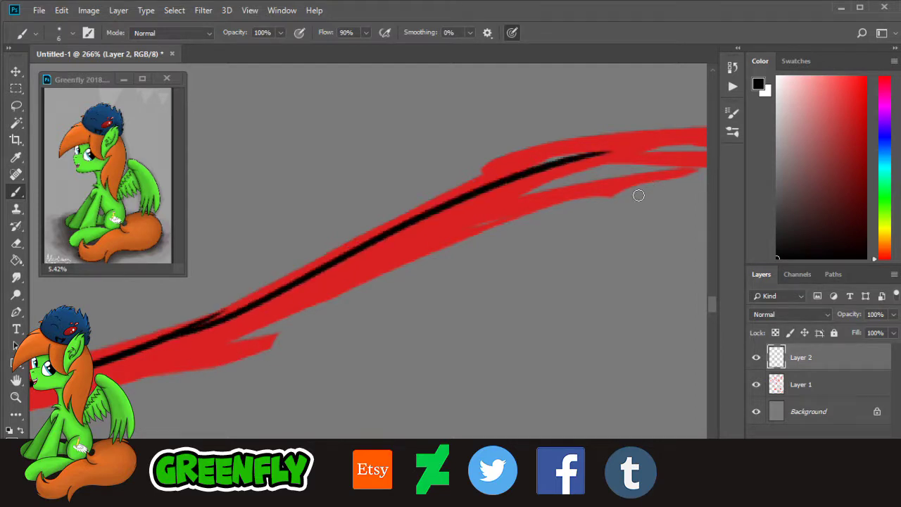
key("ctrl+z")
mouse_move(157, 344)
left_mouse_down()
mouse_move(502, 174)
mouse_move(611, 139)
left_mouse_up()
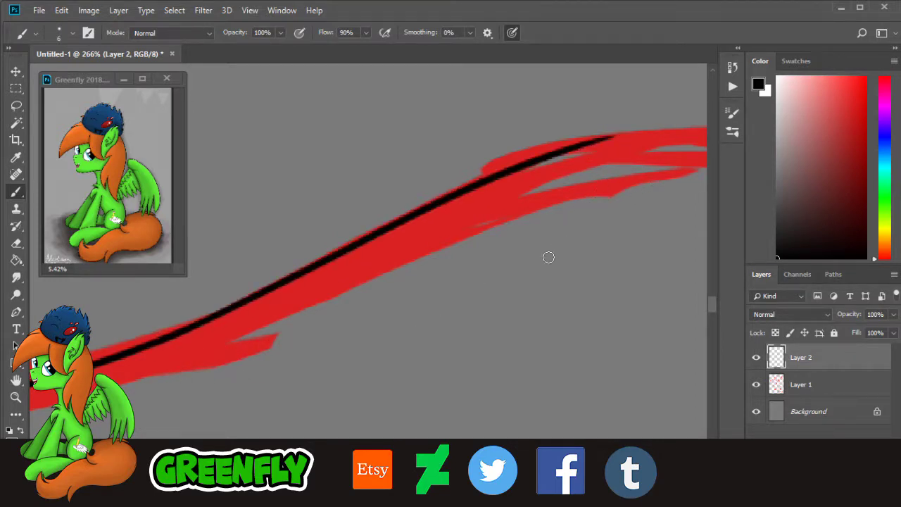
Step: Trim the end of the jaw line with the eraser and ink it onward as a gentle wave above the neck
left_click_drag(422, 476, 433, 476)
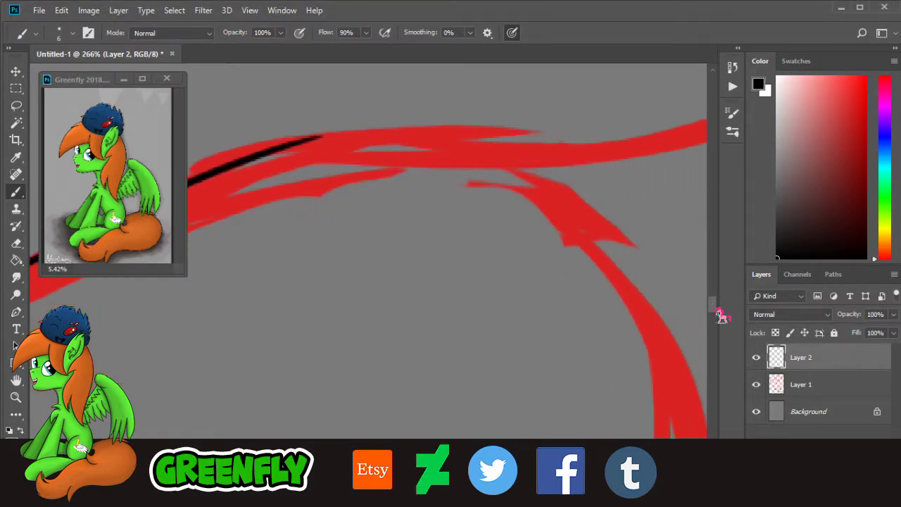
left_click_drag(715, 313, 715, 307)
left_click(20, 244)
mouse_move(330, 268)
left_mouse_down()
mouse_move(266, 302)
mouse_move(312, 282)
mouse_move(496, 303)
left_mouse_up()
left_click(16, 191)
key("ctrl+z")
left_click_drag(237, 302, 331, 289)
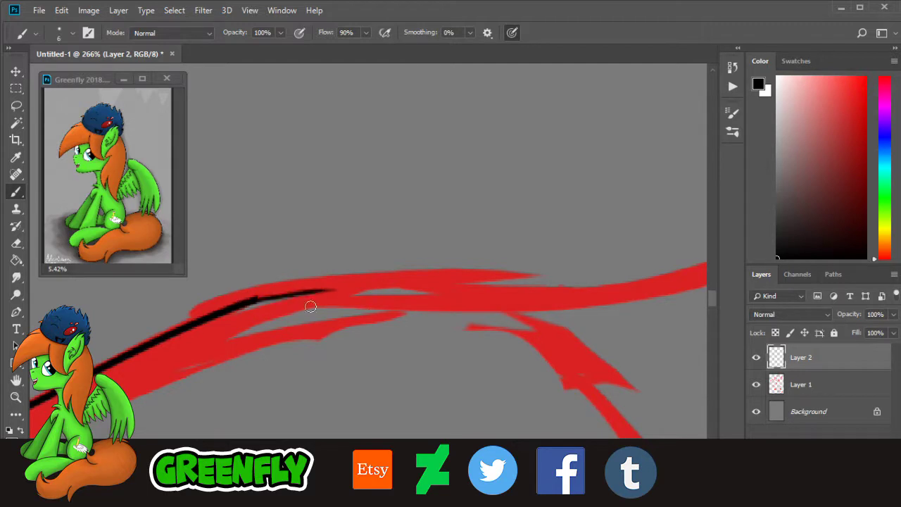
left_click_drag(250, 302, 445, 305)
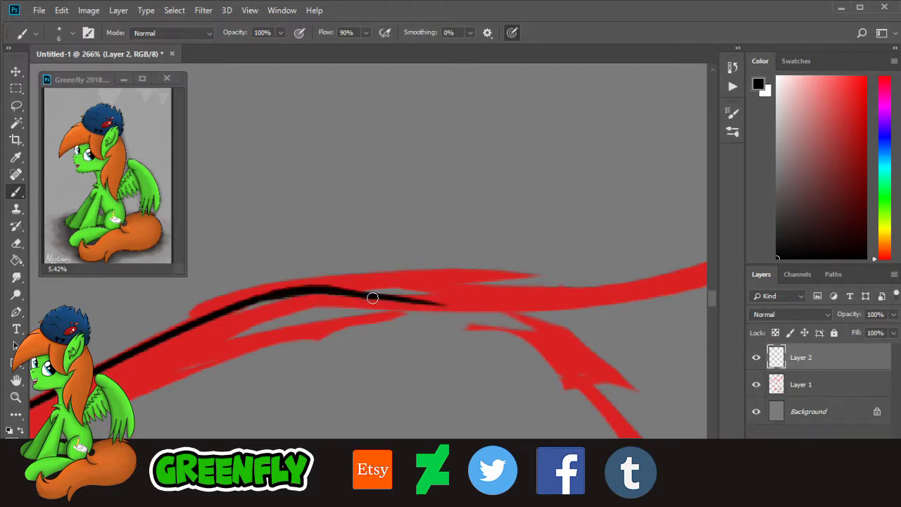
left_click_drag(372, 298, 533, 297)
Step: Continue the jaw line past the top of the neck into the start of the upward cheek curve
left_click_drag(426, 483, 436, 482)
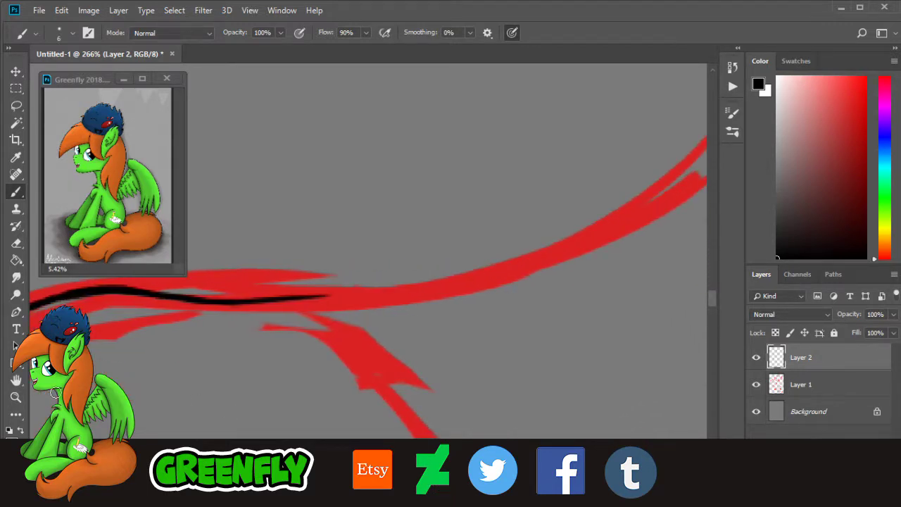
left_click(15, 397)
left_click(431, 235)
left_click(431, 235)
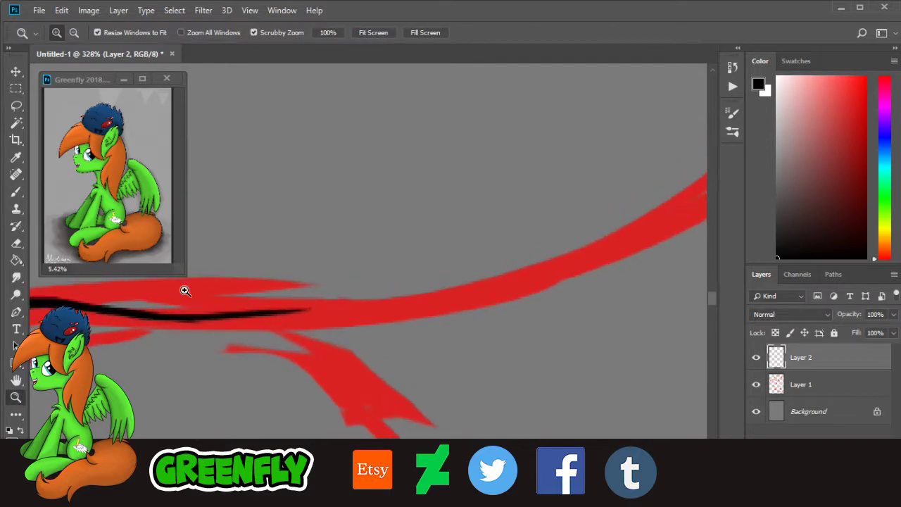
left_click(16, 193)
left_click_drag(193, 312, 560, 244)
key("ctrl+z")
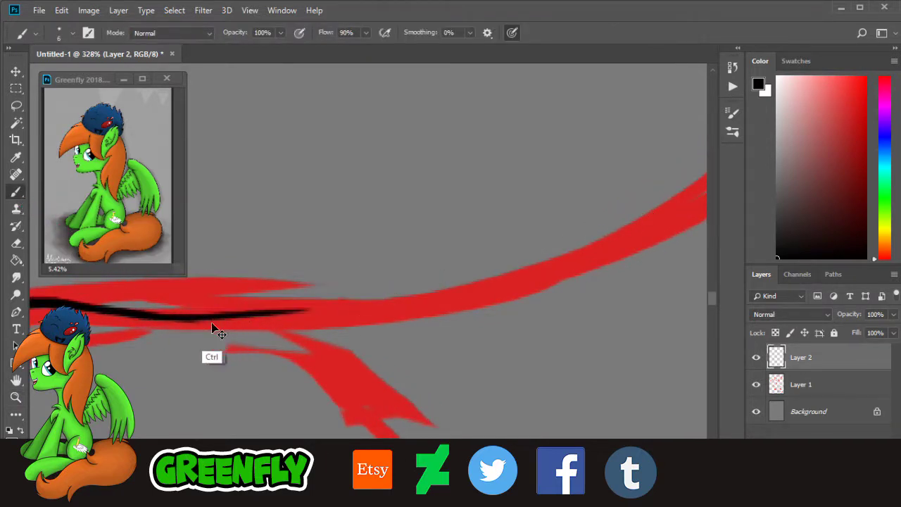
left_click_drag(211, 318, 560, 266)
Step: Ink the last stretch of the cheek curve up to the tip of the red sketch line
left_click_drag(425, 478, 444, 477)
left_click_drag(714, 305, 713, 301)
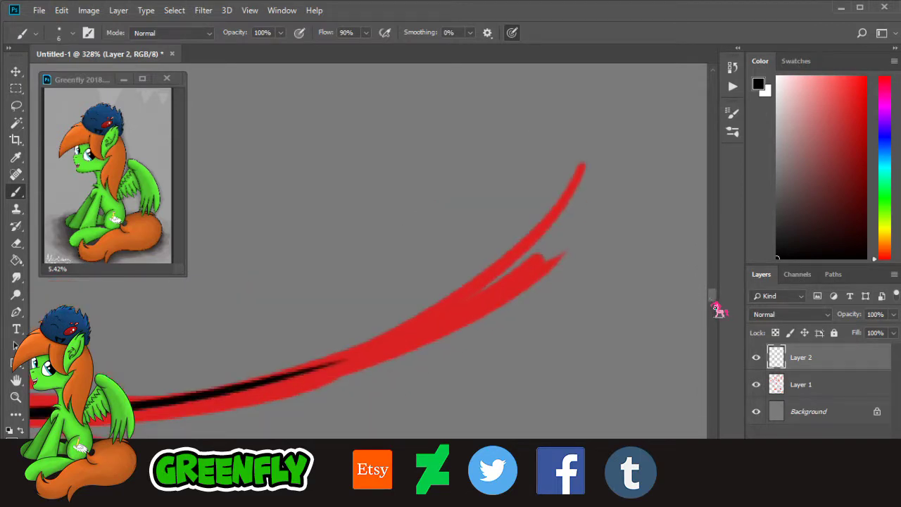
left_click_drag(301, 372, 583, 168)
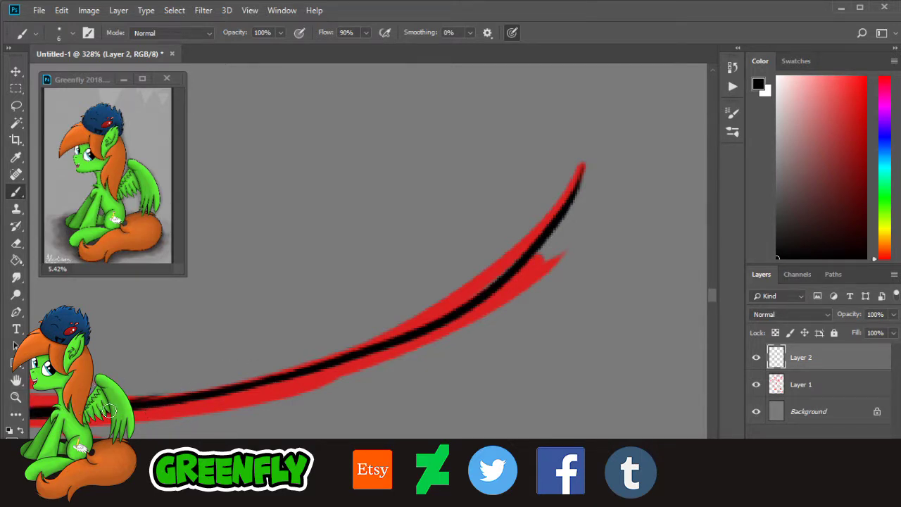
Step: Erase the wavy bump in the jaw line above the neck, leaving a gap between the two clean ends
left_click(16, 397)
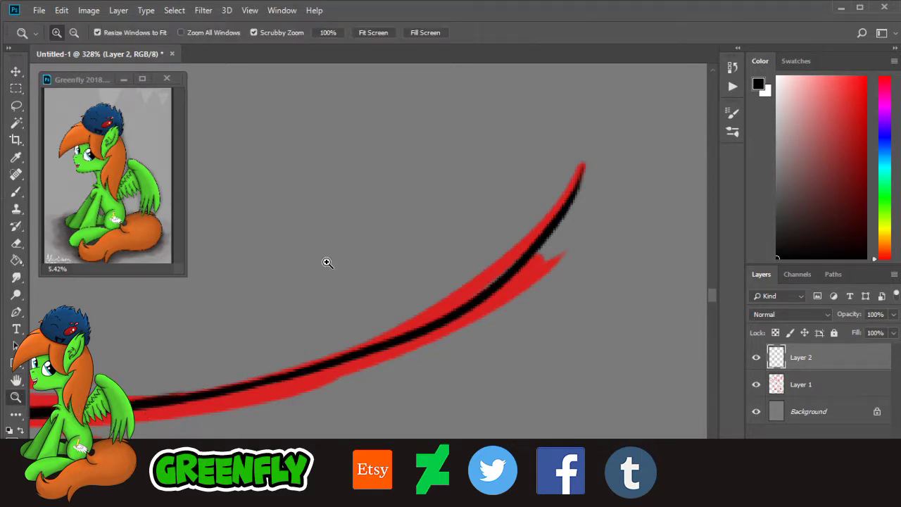
left_click_drag(467, 203, 400, 212)
mouse_move(517, 242)
left_mouse_down()
mouse_move(425, 244)
mouse_move(524, 232)
left_mouse_up()
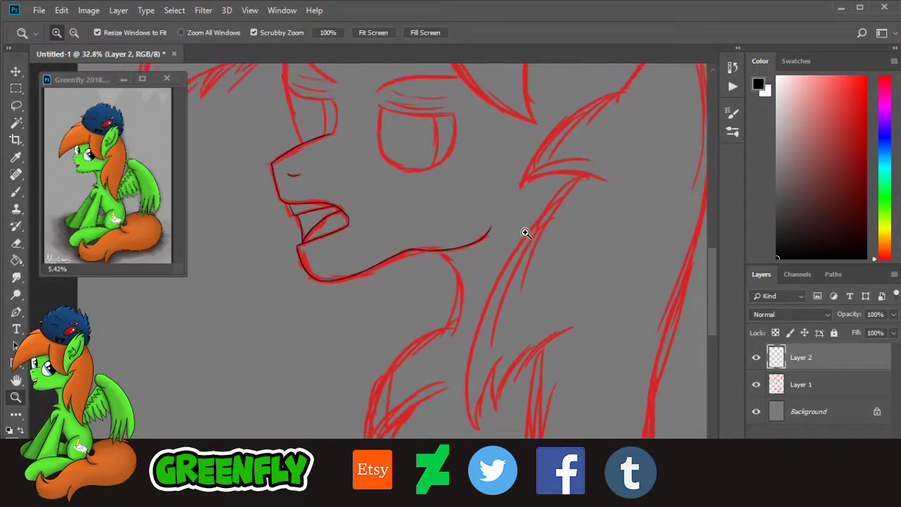
mouse_move(415, 278)
left_mouse_down()
mouse_move(422, 280)
mouse_move(428, 241)
mouse_move(454, 225)
mouse_move(542, 214)
mouse_move(567, 199)
left_mouse_up()
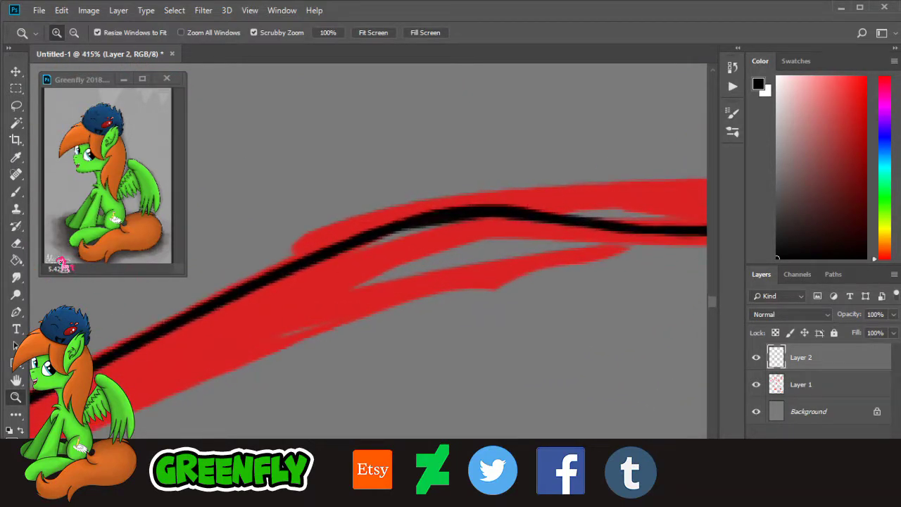
left_click(16, 243)
mouse_move(533, 247)
left_mouse_down()
mouse_move(521, 215)
mouse_move(463, 209)
mouse_move(340, 258)
left_mouse_up()
Step: Ink a smooth, gentle arc across the gap in the jaw line, joining both trimmed ends
left_click(16, 397)
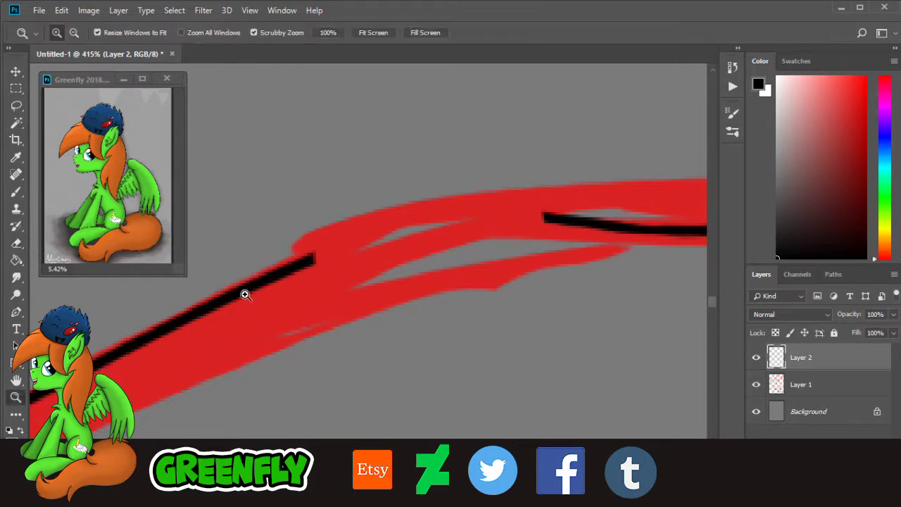
left_click_drag(456, 225, 457, 225)
left_click(16, 191)
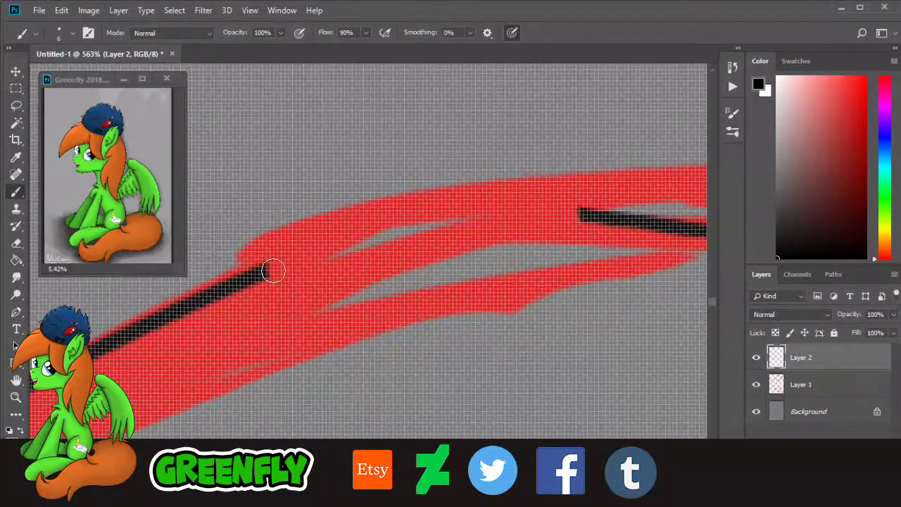
left_click_drag(264, 269, 633, 217)
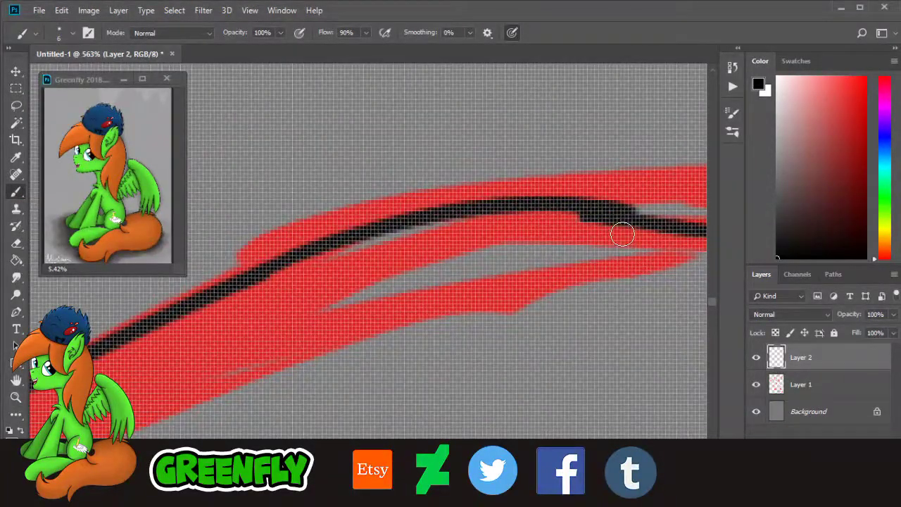
key("ctrl+z")
left_click_drag(235, 287, 661, 241)
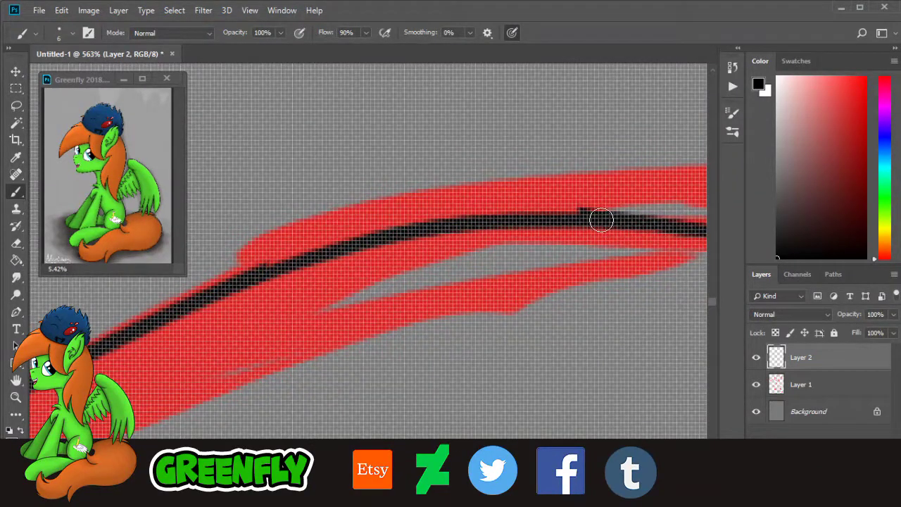
Step: Ink the curved inner edge of the far eye from the lid line down to the end of the muzzle line
mouse_move(539, 221)
left_mouse_down()
mouse_move(457, 242)
mouse_move(385, 238)
left_mouse_up()
left_click_drag(714, 288, 712, 270)
scroll(717, 276, "up", 2)
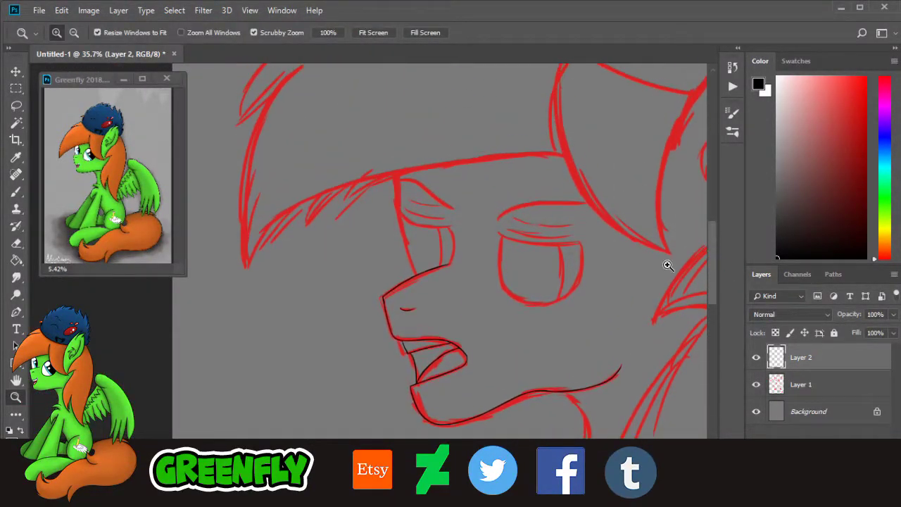
scroll(406, 245, "right", 2)
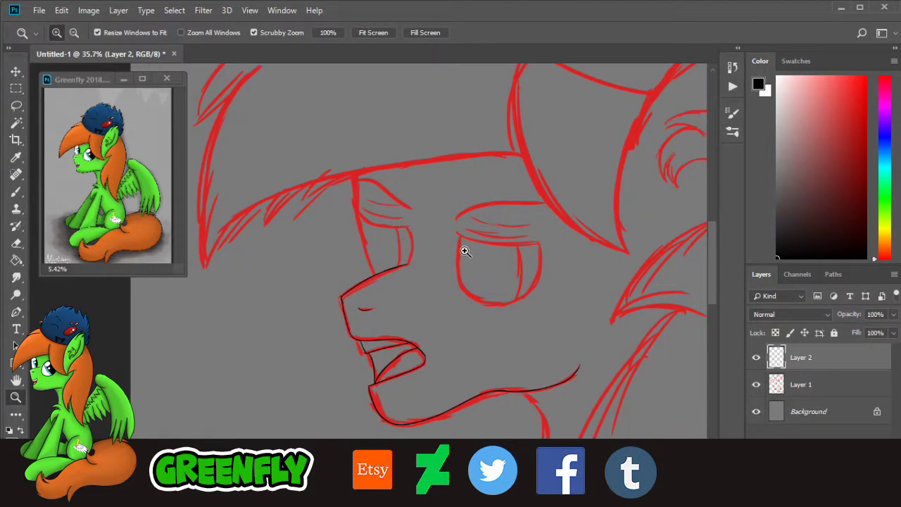
left_click_drag(469, 259, 480, 262)
left_click_drag(340, 233, 398, 239)
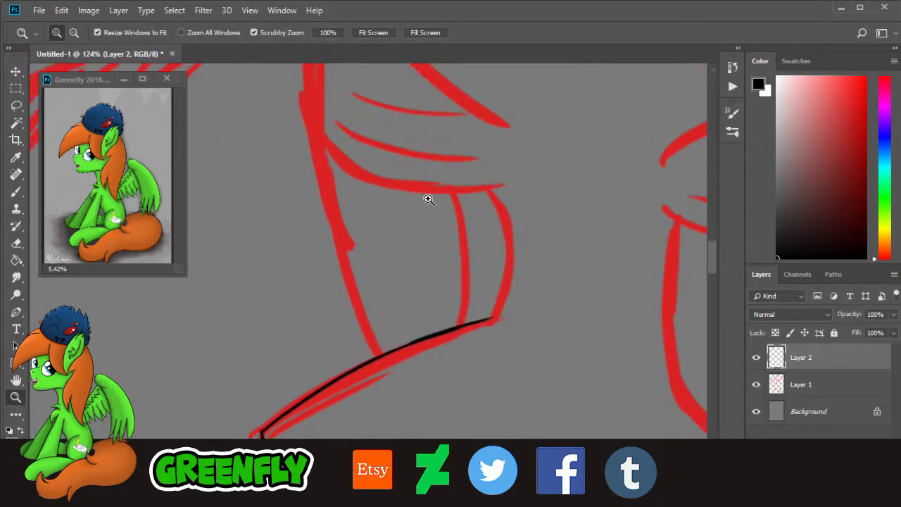
left_click_drag(399, 174, 424, 185)
scroll(424, 185, "up", 1)
scroll(525, 373, "up", 1)
scroll(593, 252, "up", 1)
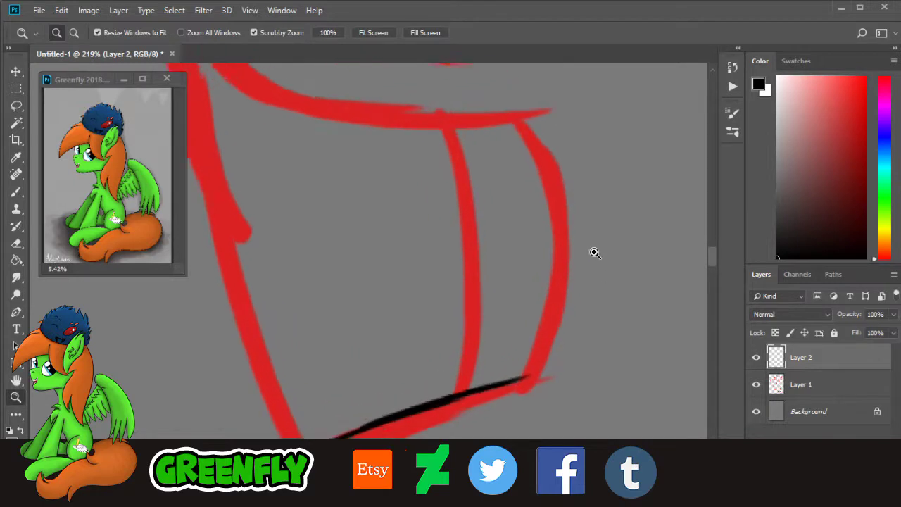
scroll(593, 252, "up", 1)
left_click(16, 191)
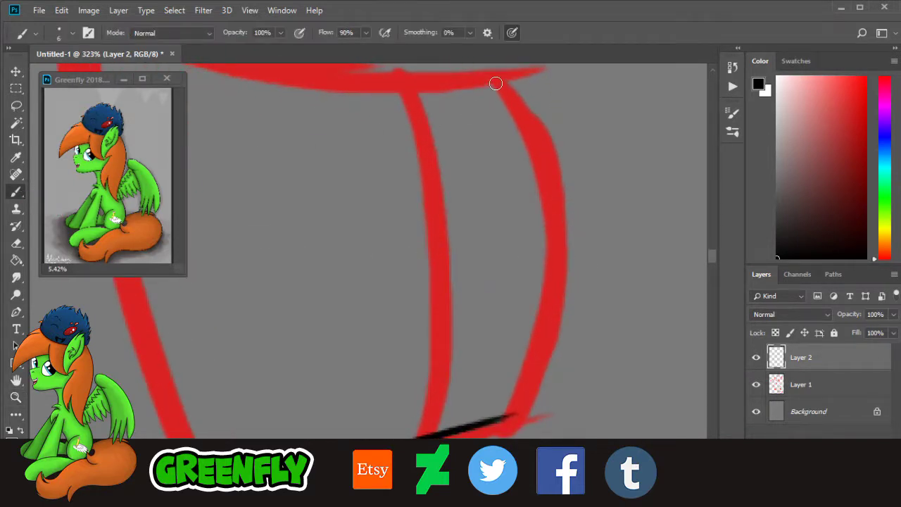
mouse_move(487, 76)
left_mouse_down()
mouse_move(551, 289)
mouse_move(503, 416)
left_mouse_up()
Step: Round off the corner where the far eye's inner edge meets the muzzle line with the brush
scroll(721, 271, "down", 3)
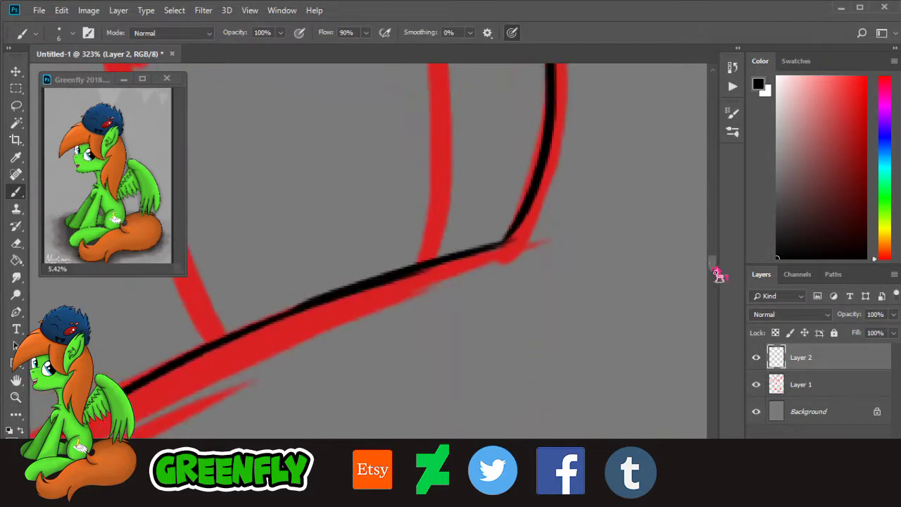
left_click(16, 396)
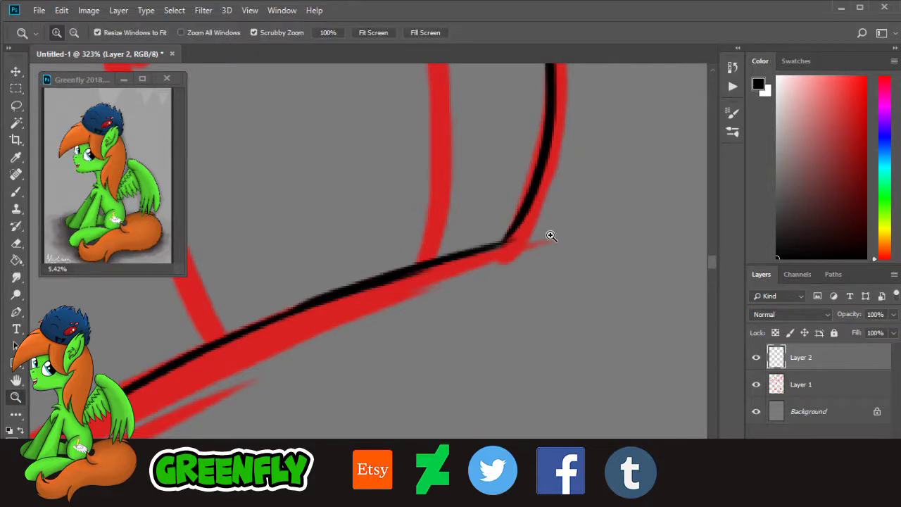
left_click(519, 192)
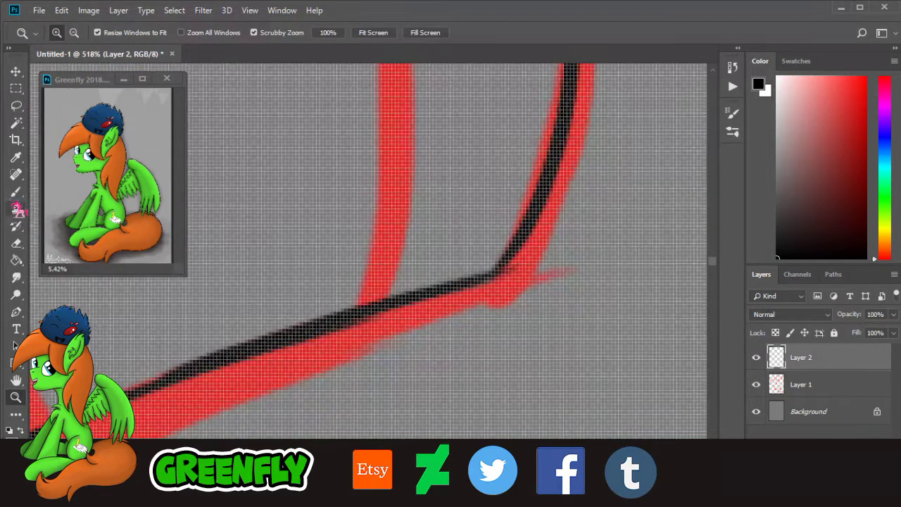
left_click(15, 191)
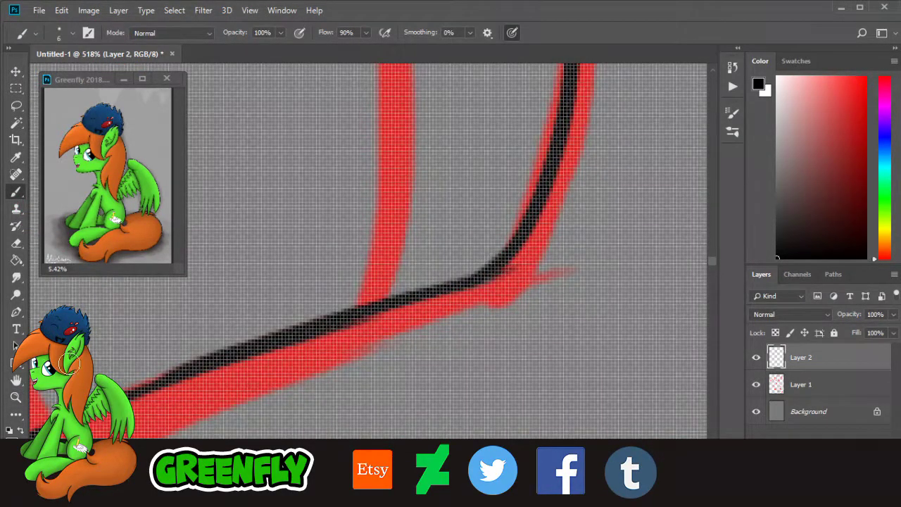
Step: Move the floating reference picture farther away from the far eye's lid lines
left_click(16, 396)
left_click_drag(511, 195, 408, 211)
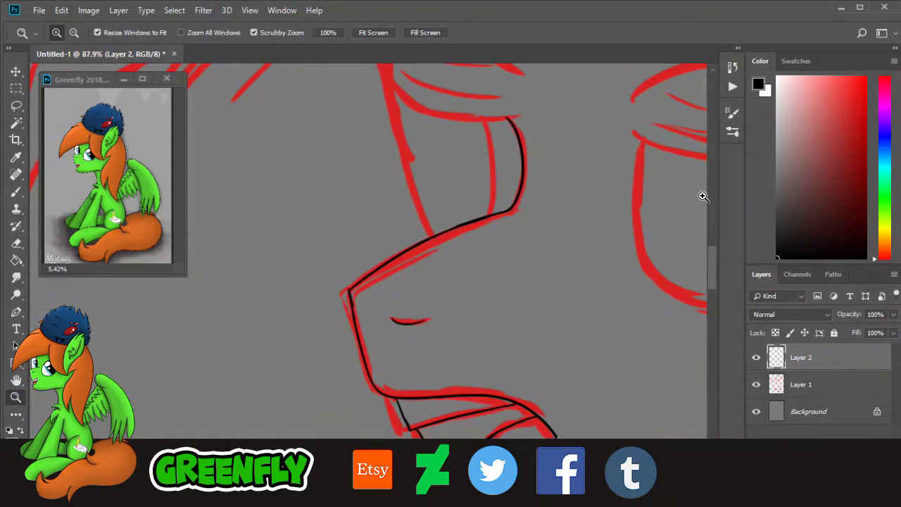
scroll(715, 271, "up", 5)
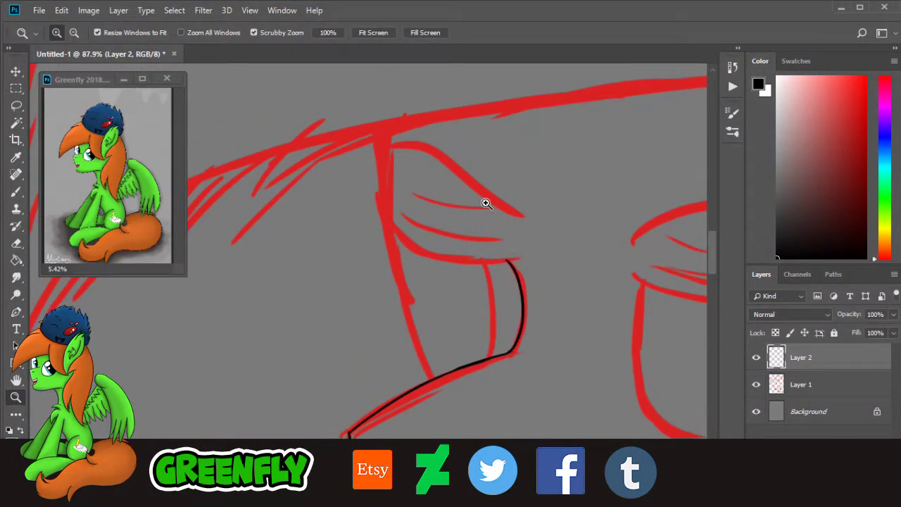
left_click_drag(486, 204, 506, 202)
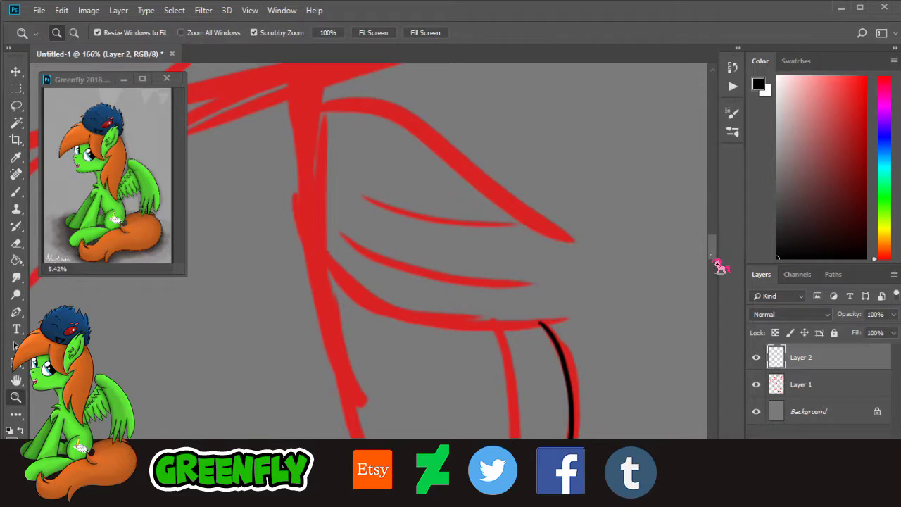
scroll(722, 264, "down", 4)
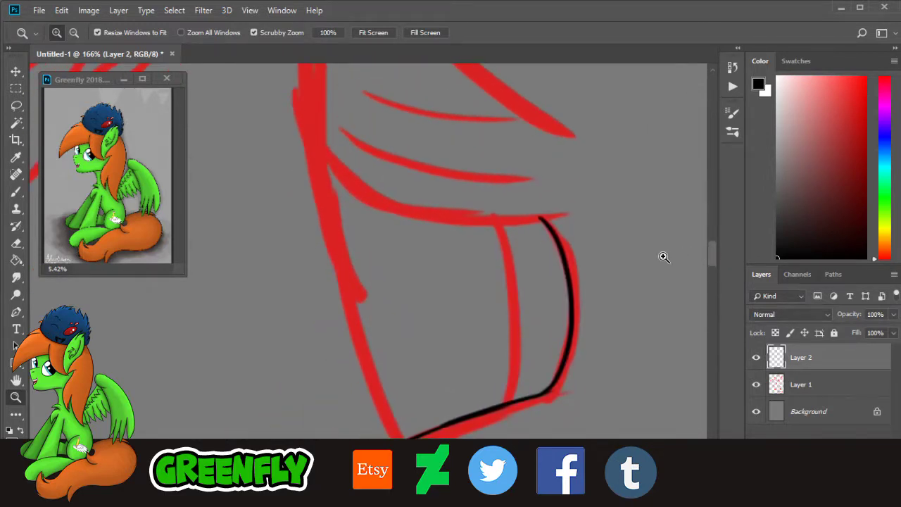
left_click_drag(448, 188, 493, 183)
left_click_drag(444, 162, 489, 134)
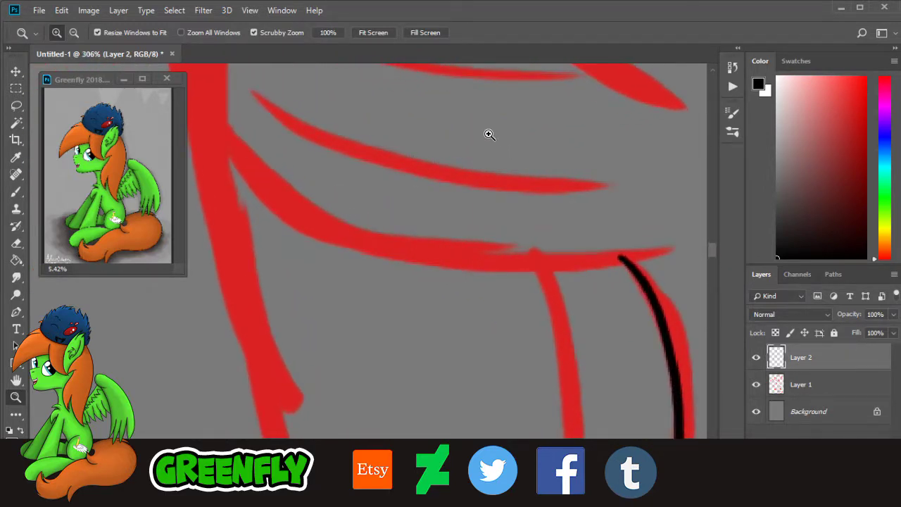
left_click(105, 90)
left_click_drag(96, 83, 87, 77)
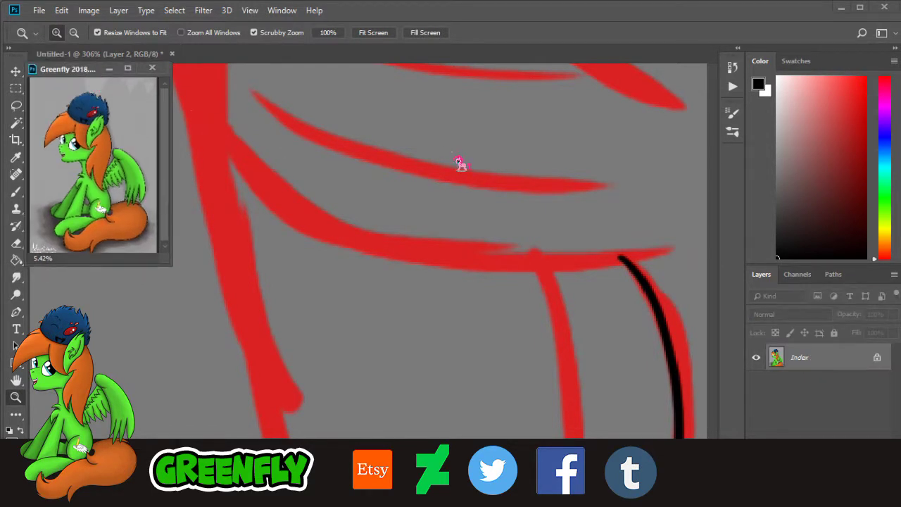
Step: Ink the far eye's lid line as one sweeping curve past its inner edge, undoing and redrawing until it is smooth
left_click(458, 163)
left_click_drag(464, 159, 472, 159)
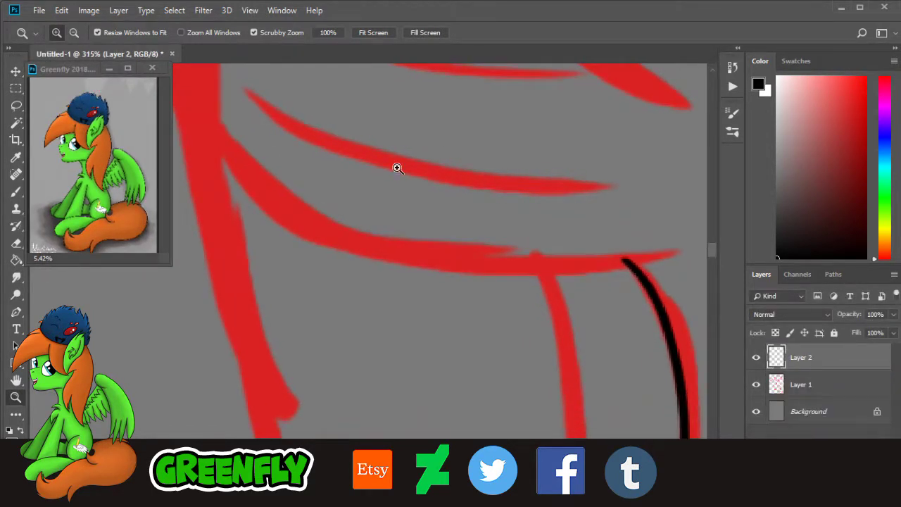
left_click(16, 191)
mouse_move(194, 119)
left_mouse_down()
mouse_move(522, 260)
mouse_move(665, 240)
left_mouse_up()
key("ctrl+z")
mouse_move(191, 123)
left_mouse_down()
mouse_move(312, 208)
mouse_move(677, 230)
left_mouse_up()
key("ctrl+z")
mouse_move(191, 121)
left_mouse_down()
mouse_move(349, 253)
mouse_move(687, 264)
left_mouse_up()
key("ctrl+z")
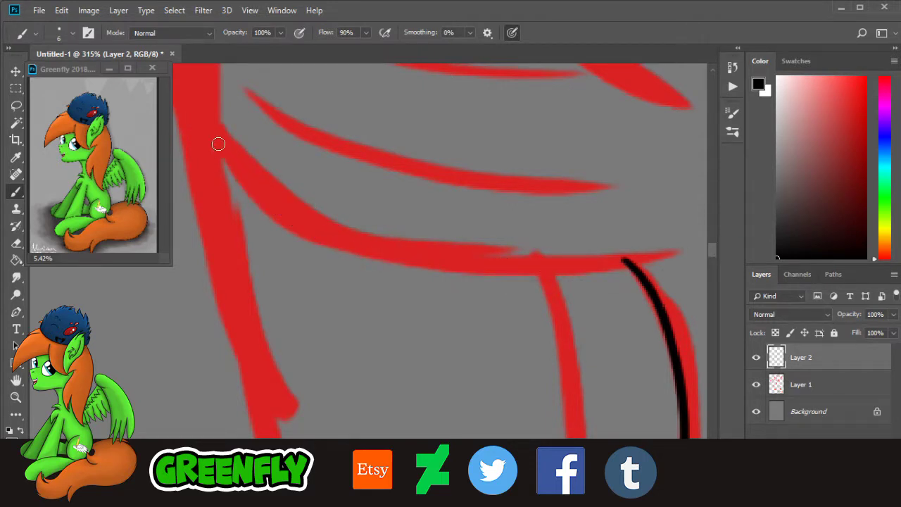
mouse_move(202, 125)
left_mouse_down()
mouse_move(361, 233)
mouse_move(694, 244)
left_mouse_up()
key("ctrl+z")
mouse_move(198, 123)
left_mouse_down()
mouse_move(285, 195)
mouse_move(707, 242)
left_mouse_up()
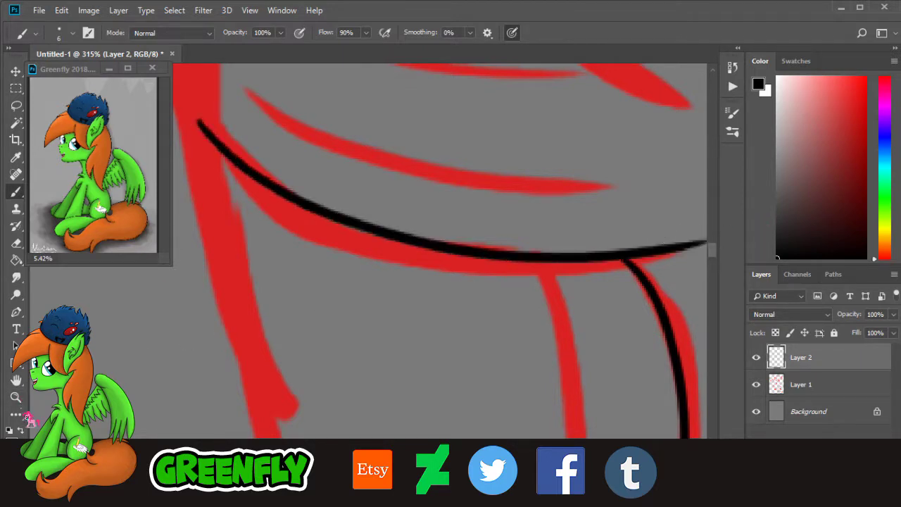
Step: Ink the upper part of the far eye's outer edge downward from the lid line's tip, redrawing the stroke until it is clean
key("z")
left_click_drag(368, 289, 322, 313)
left_click_drag(320, 415, 553, 310)
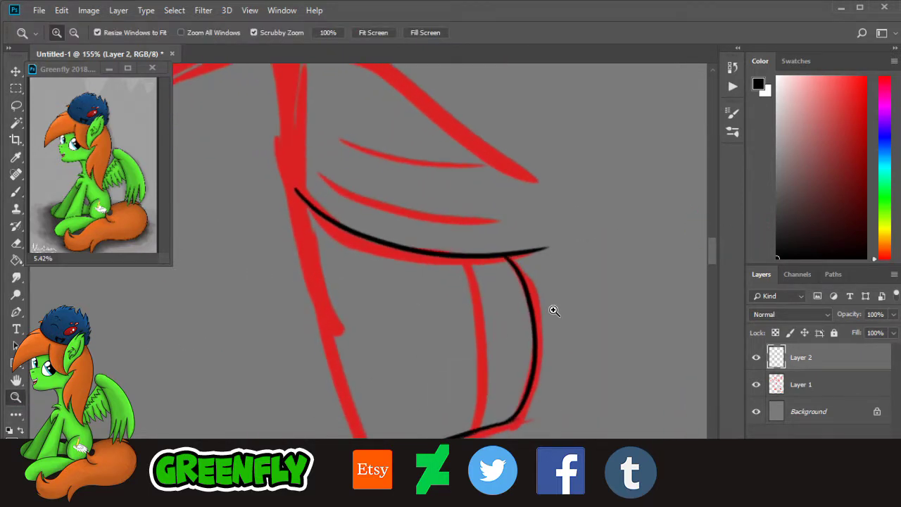
scroll(641, 280, "down", 3)
left_click_drag(316, 154, 628, 180)
scroll(713, 253, "up", 5)
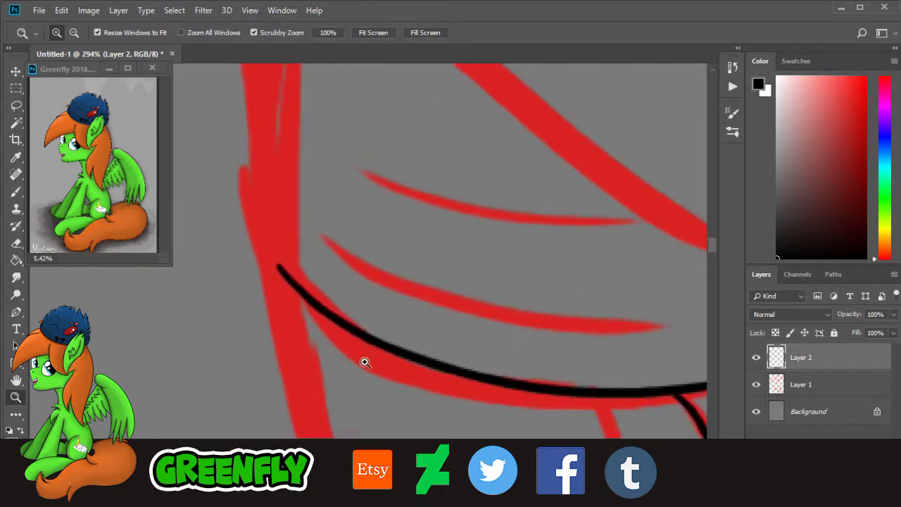
left_click_drag(281, 363, 318, 352)
scroll(717, 263, "down", 8)
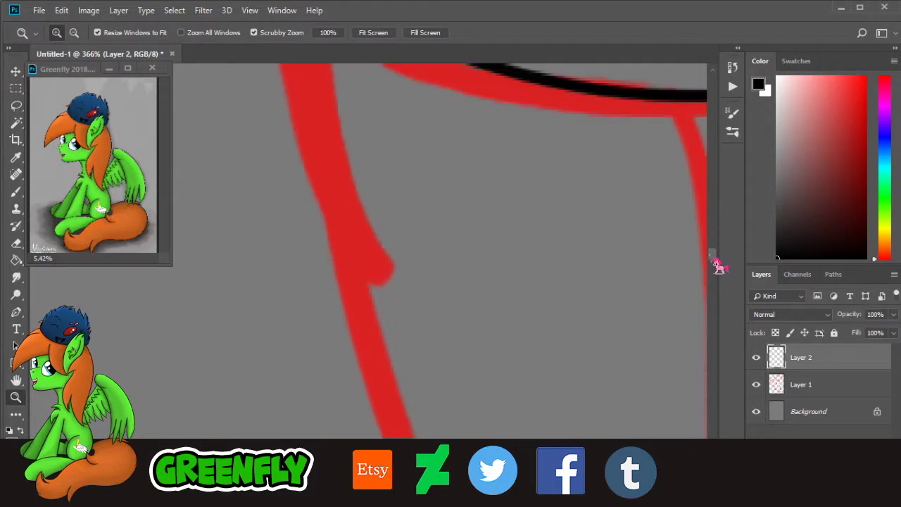
scroll(715, 261, "up", 4)
left_click(16, 192)
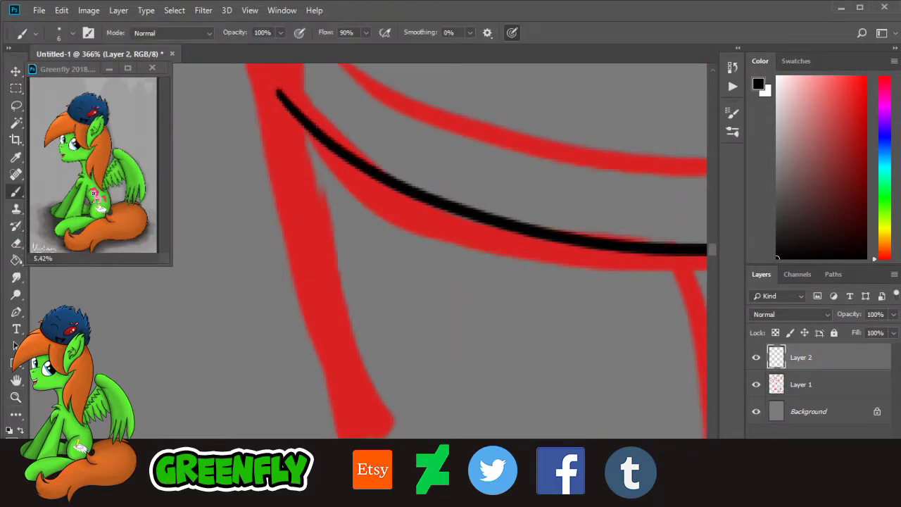
mouse_move(277, 96)
left_mouse_down()
mouse_move(292, 175)
mouse_move(392, 458)
left_mouse_up()
key("ctrl+z")
left_click_drag(282, 94, 359, 447)
key("ctrl+z")
left_click_drag(281, 89, 368, 481)
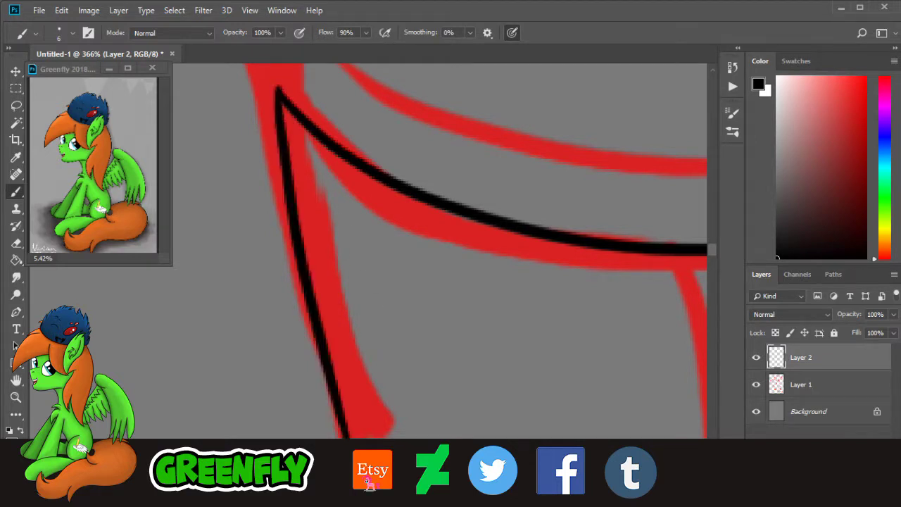
Step: Extend the far eye's outer edge along the red sketch down to just above the muzzle line
scroll(718, 255, "down", 5)
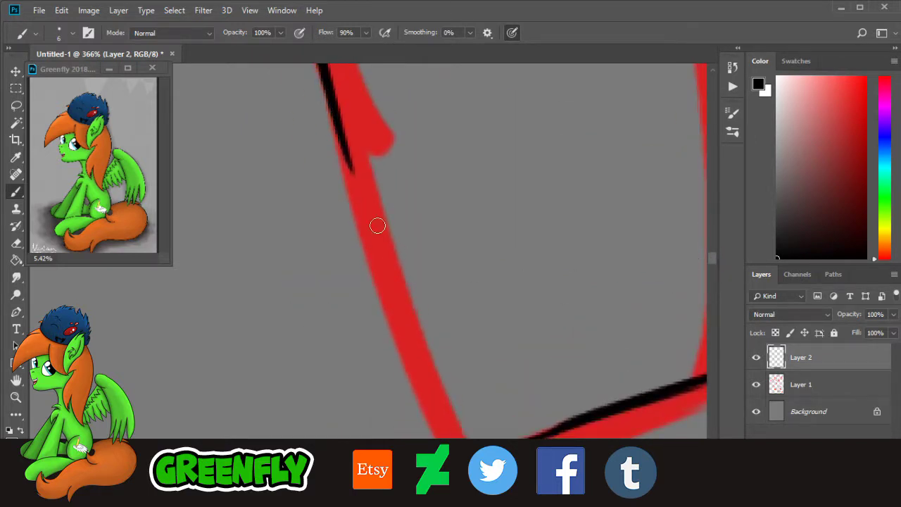
left_click_drag(339, 122, 445, 438)
left_click_drag(714, 261, 714, 267)
Step: Erase the tapered end of the far eye's outer edge with an 18 px eraser and redraw it to meet the muzzle line
left_click(15, 397)
left_click(466, 287)
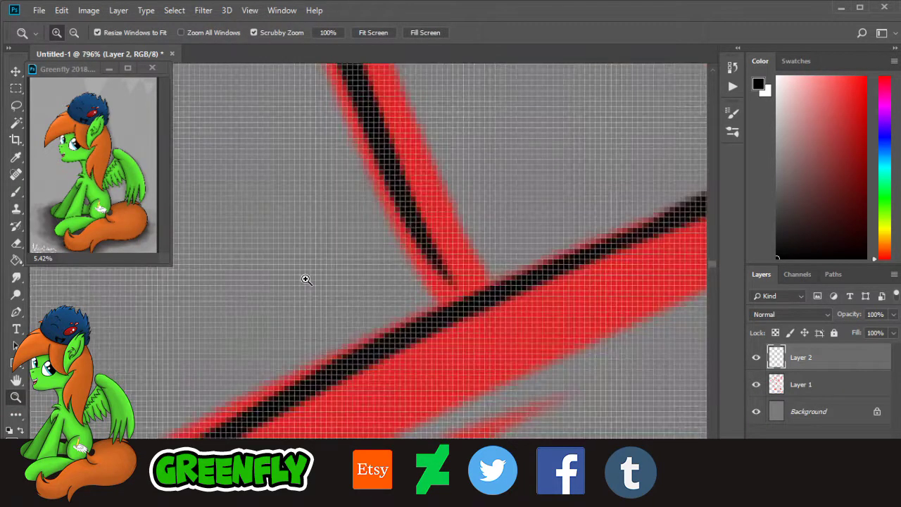
left_click(16, 243)
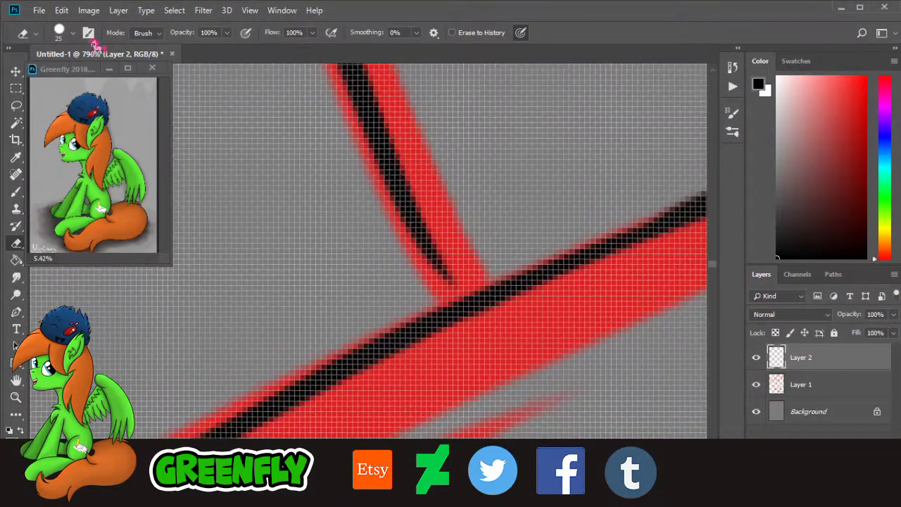
left_click(71, 32)
left_click_drag(90, 75, 84, 75)
left_click(398, 273)
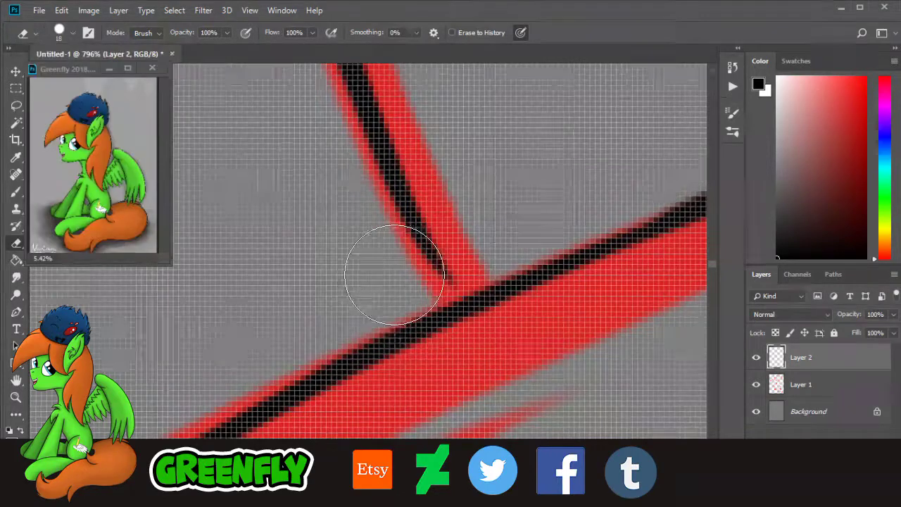
left_click_drag(416, 264, 452, 280)
left_click(20, 195)
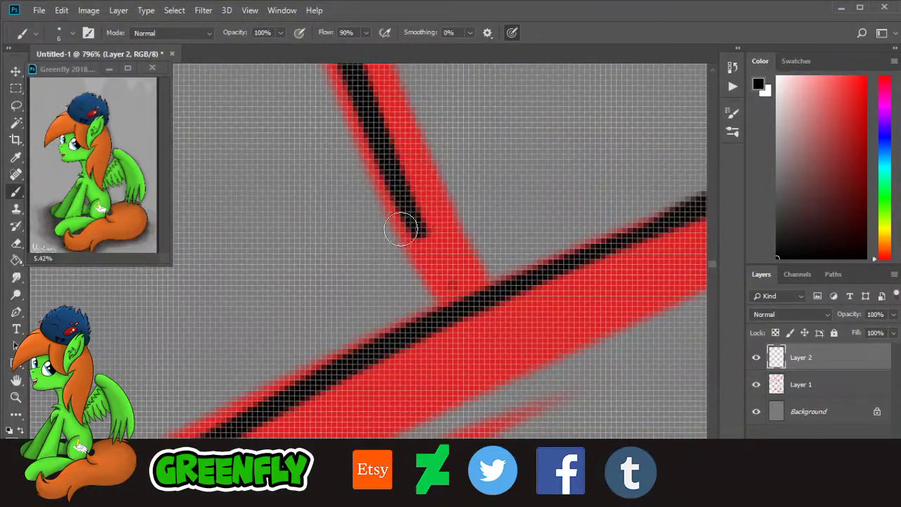
left_click_drag(419, 223, 448, 314)
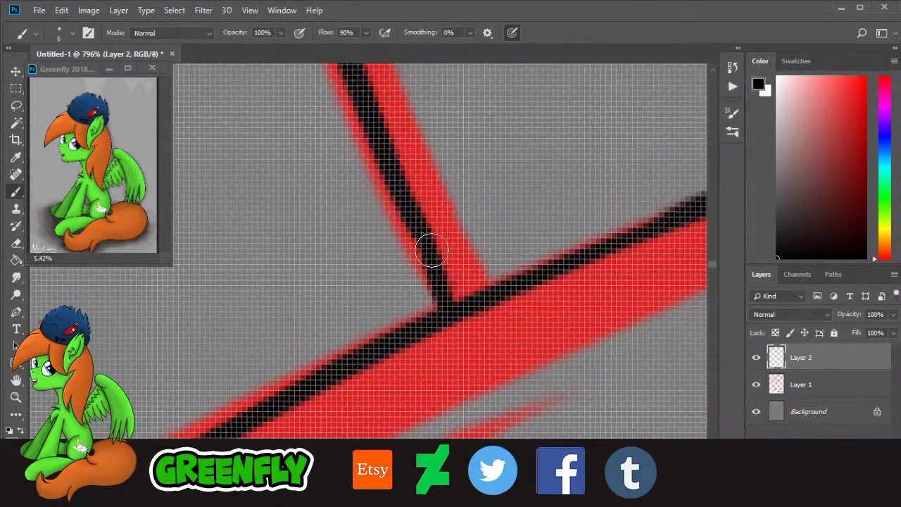
Step: Ink the two short eyelid creases above the far eye's lid line, redrawing the lower one slightly beneath its red guide
left_click(16, 397)
left_click_drag(515, 194, 376, 221)
left_click_drag(711, 273, 710, 254)
left_click_drag(365, 479, 375, 479)
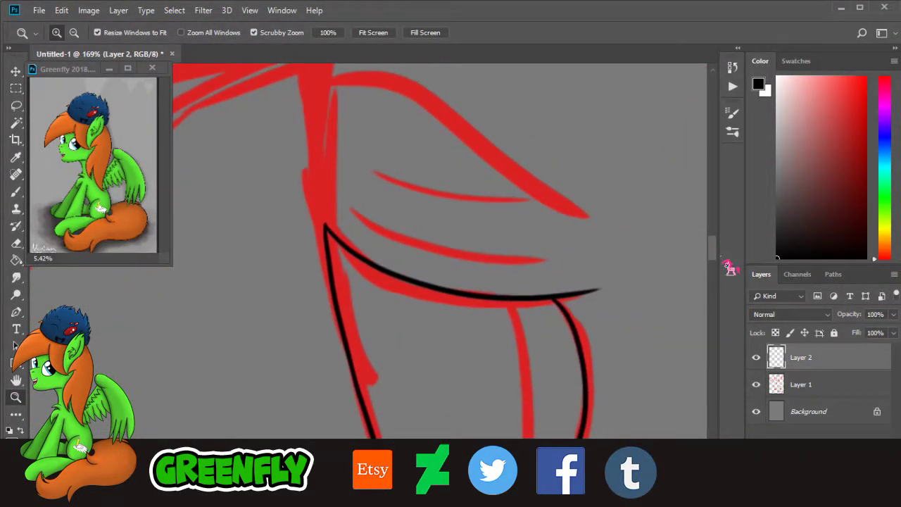
scroll(714, 255, "up", 3)
left_click_drag(437, 301, 470, 301)
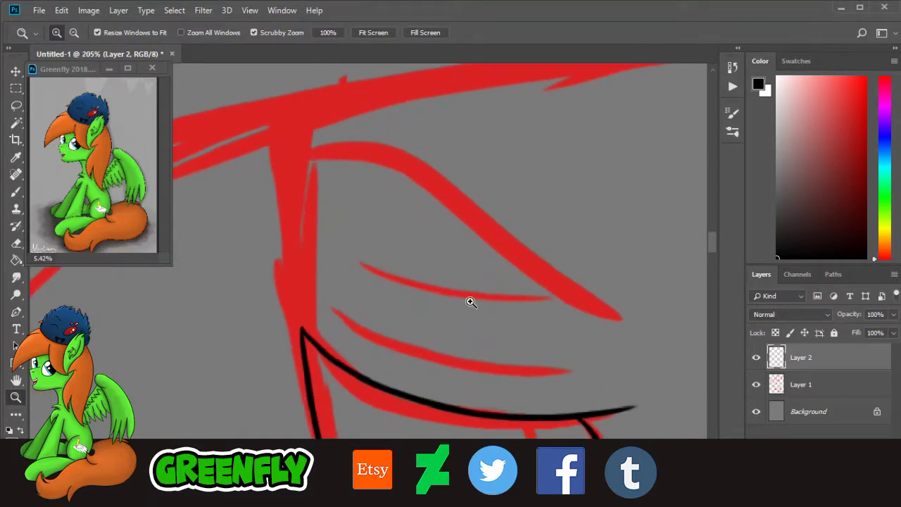
scroll(719, 261, "down", 4)
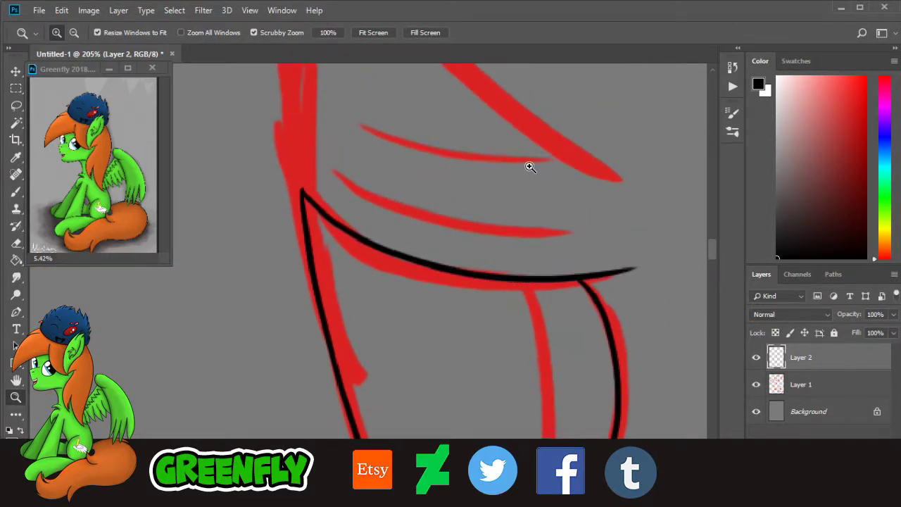
left_click_drag(530, 167, 563, 167)
mouse_move(403, 202)
left_mouse_down()
mouse_move(375, 199)
mouse_move(388, 200)
left_mouse_up()
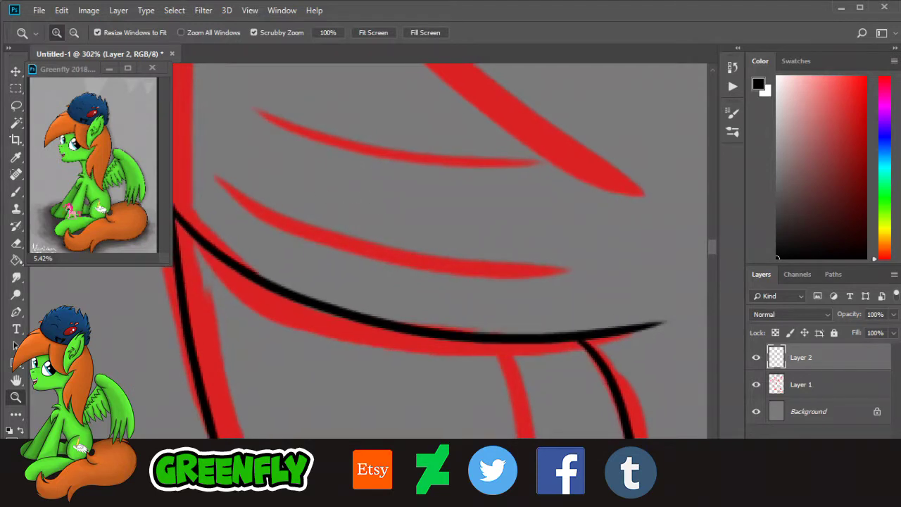
left_click(16, 192)
left_click_drag(221, 178, 547, 264)
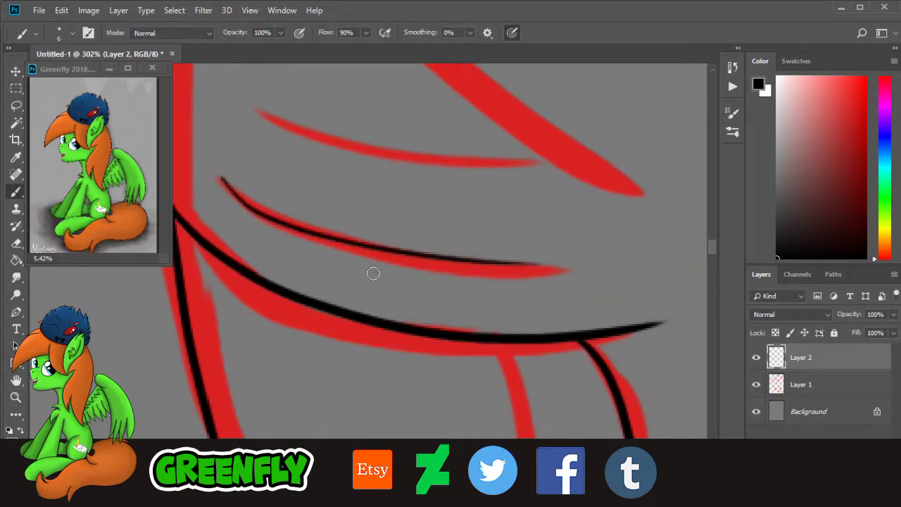
key("ctrl+z")
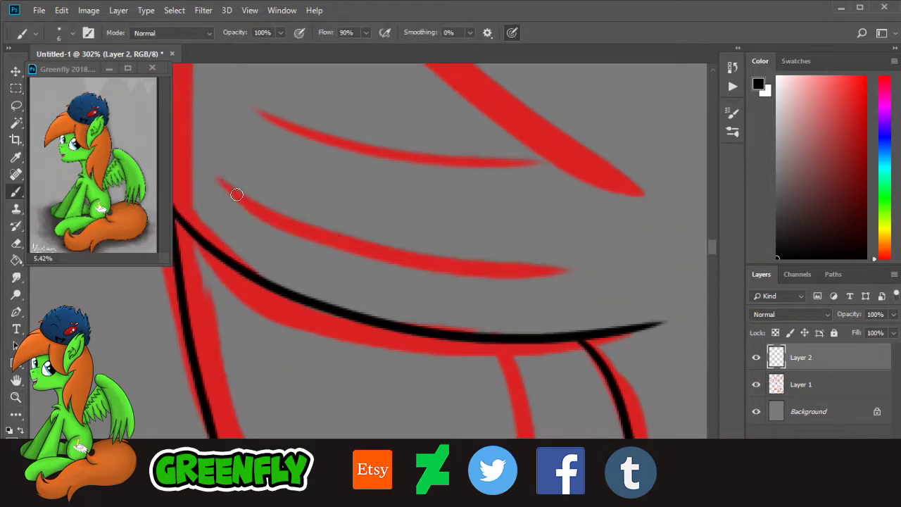
mouse_move(224, 182)
left_mouse_down()
mouse_move(519, 279)
mouse_move(571, 282)
left_mouse_up()
left_click_drag(271, 129, 528, 189)
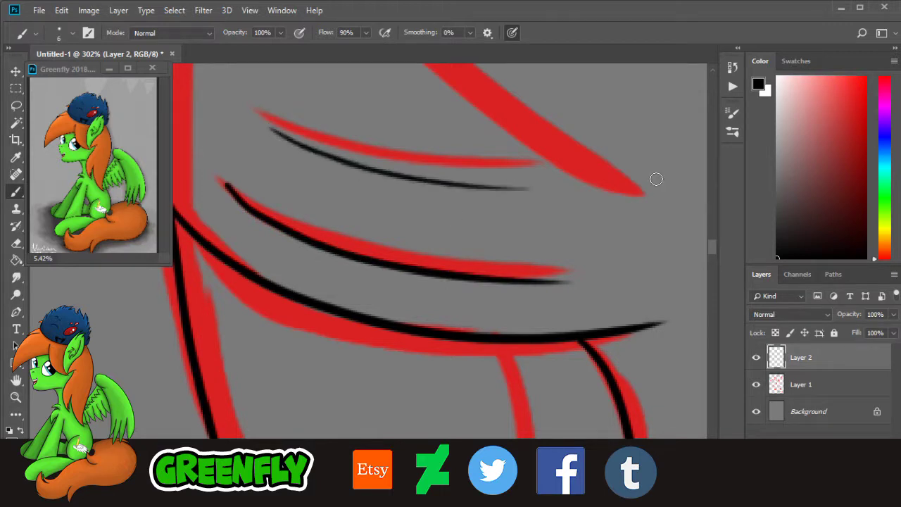
Step: Ink the far eye's brow line as one arching stroke along the red sketch, flaring outward at its lower end
scroll(718, 257, "up", 5)
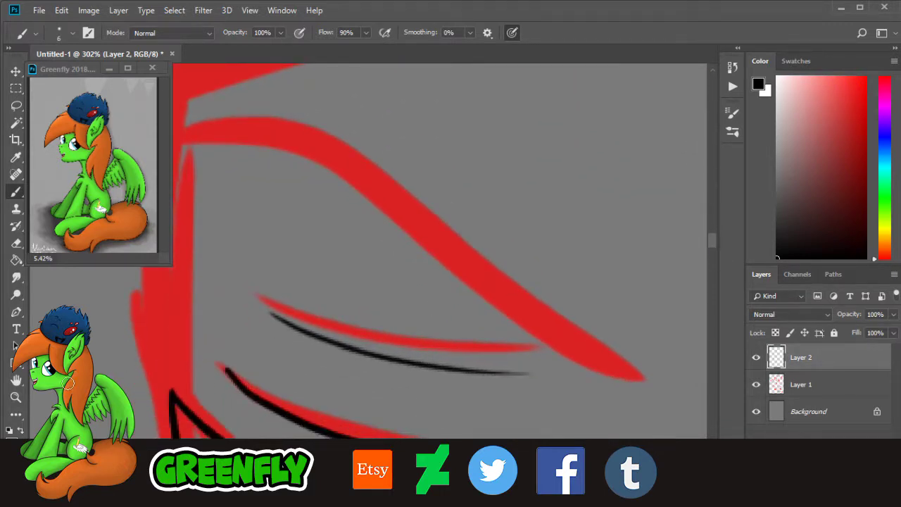
left_click(16, 396)
left_click_drag(455, 280, 399, 255)
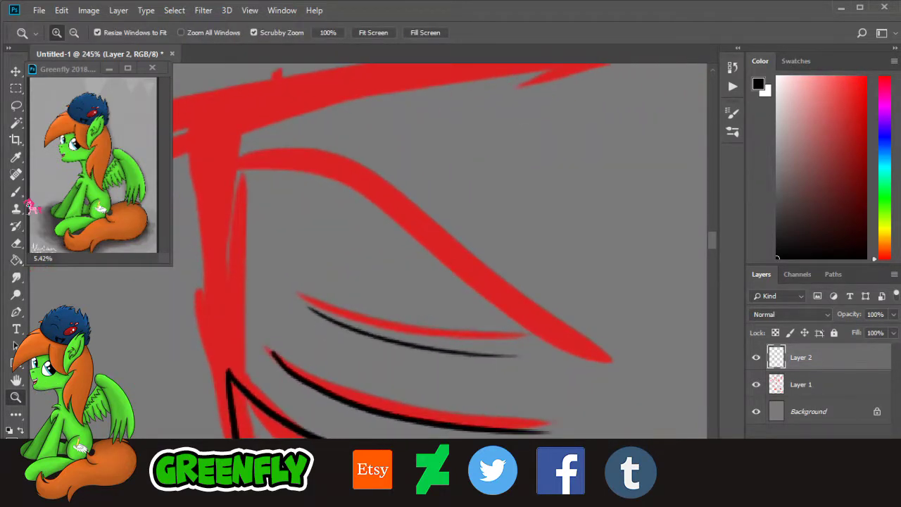
left_click(16, 191)
left_click_drag(254, 157, 625, 323)
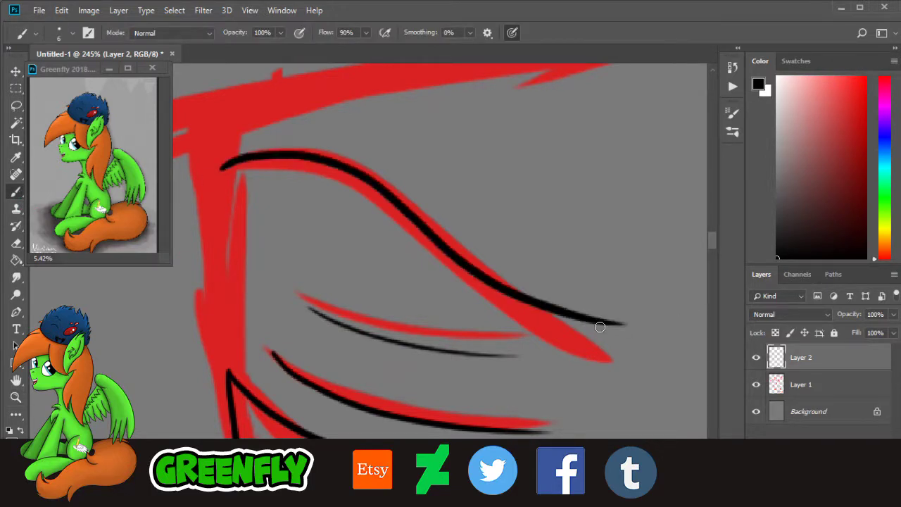
Step: Ink the face edge from the tip of the far eye's lid line up past the brow line to the forehead
left_click_drag(375, 481, 369, 481)
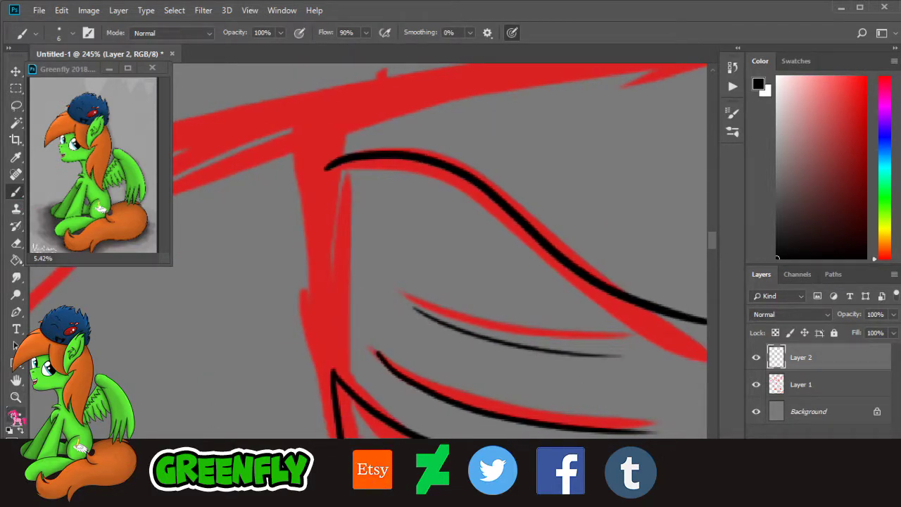
left_click(16, 396)
left_click_drag(280, 340, 301, 341)
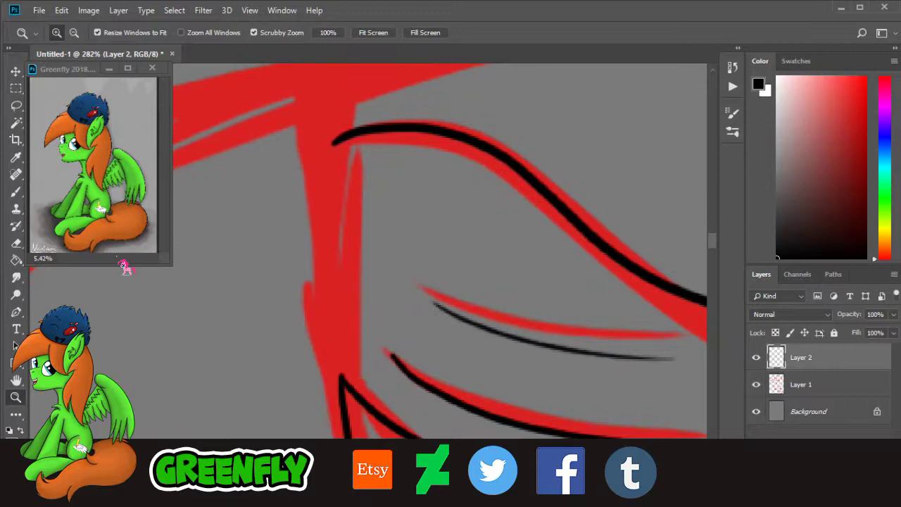
left_click(15, 191)
mouse_move(343, 397)
left_mouse_down()
mouse_move(327, 192)
mouse_move(333, 70)
left_mouse_up()
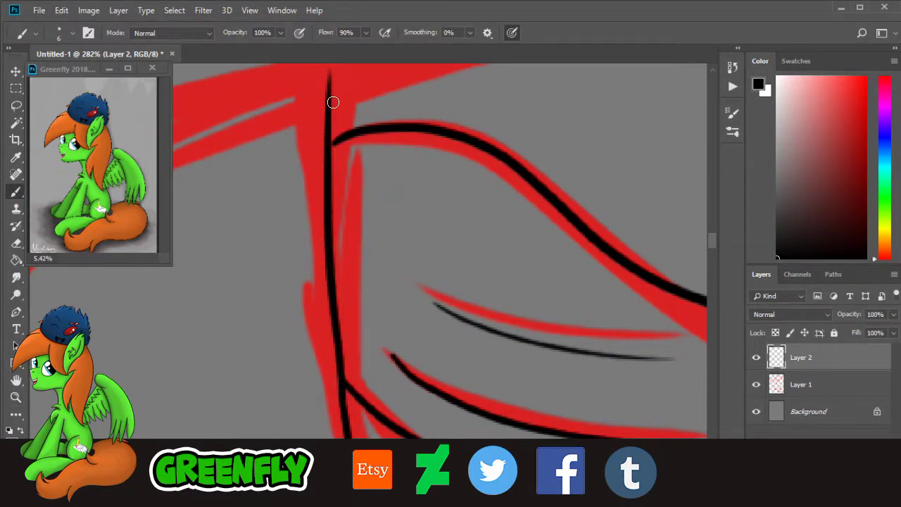
Step: Ink the near eye's brow line as one long arch over the red sketch, undoing and redrawing it until it is smooth
left_click(15, 397)
left_click_drag(429, 255, 225, 251)
left_click_drag(399, 469, 434, 456)
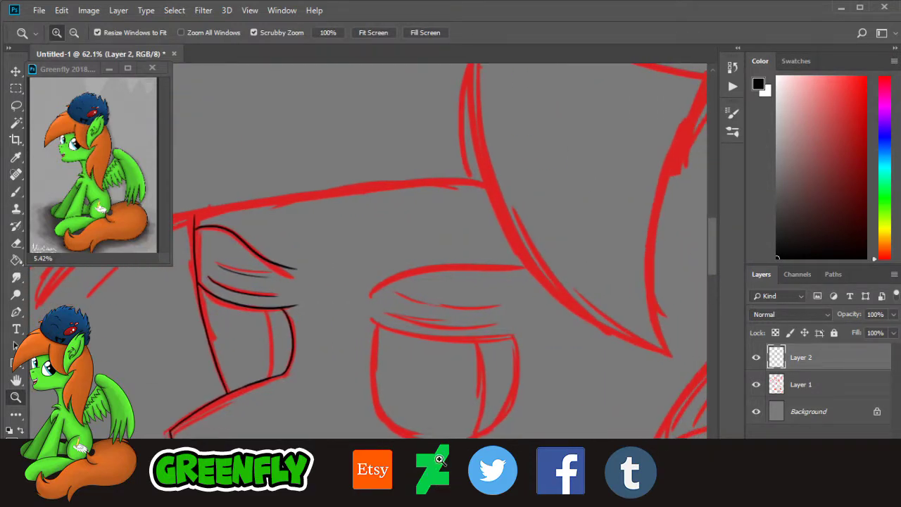
left_click_drag(713, 246, 713, 256)
mouse_move(449, 221)
left_mouse_down()
mouse_move(497, 241)
mouse_move(459, 233)
left_mouse_up()
left_click(16, 192)
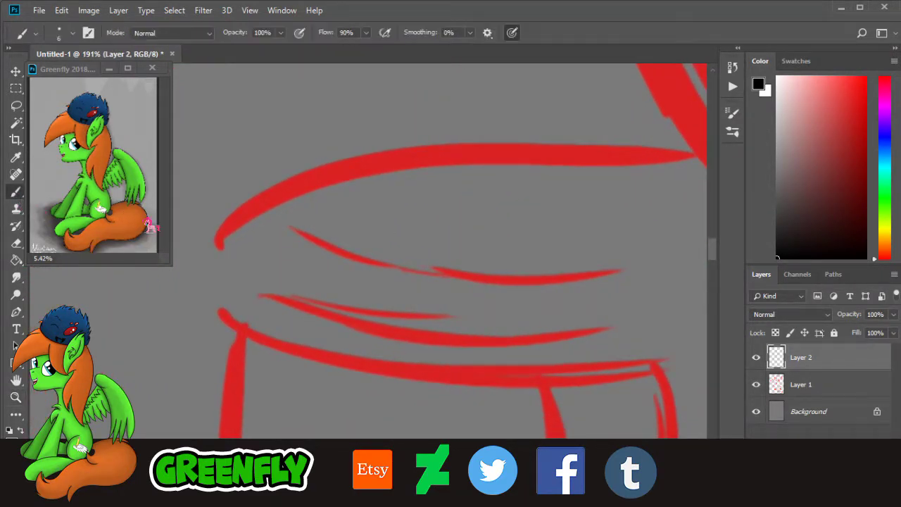
mouse_move(221, 244)
left_mouse_down()
mouse_move(344, 162)
mouse_move(771, 127)
left_mouse_up()
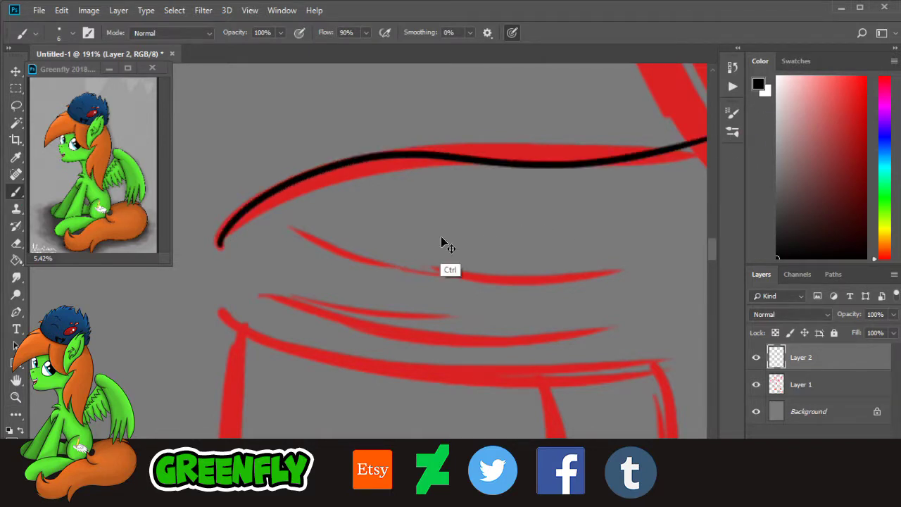
key("ctrl+z")
left_click_drag(415, 472, 418, 471)
left_click_drag(190, 248, 630, 187)
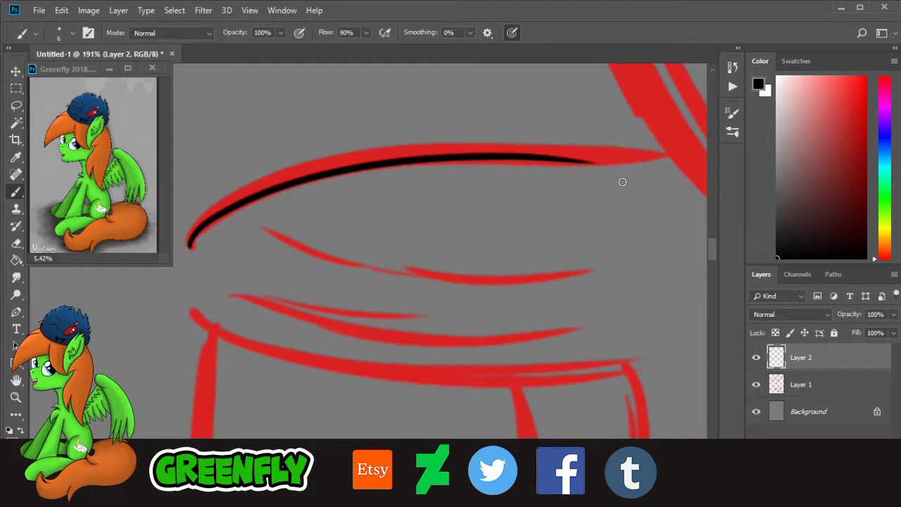
key("ctrl+z")
left_click_drag(187, 245, 676, 134)
key("ctrl+z")
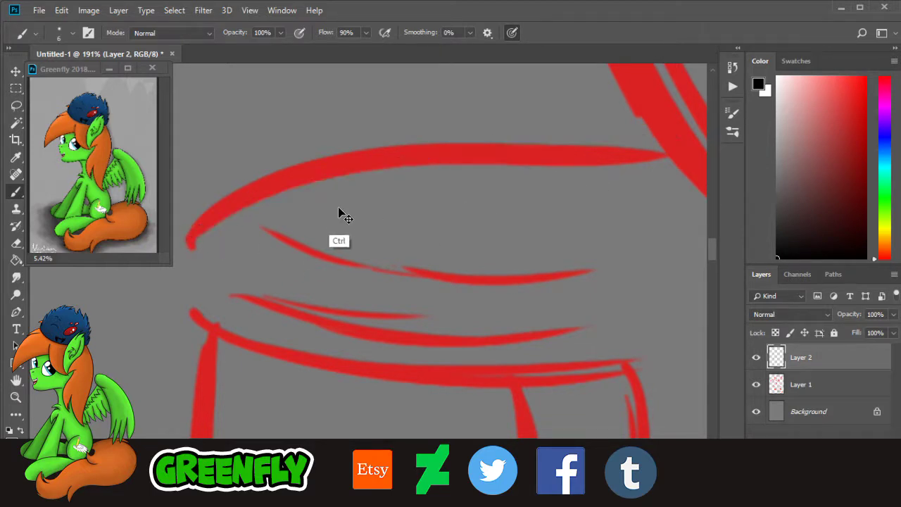
left_click_drag(190, 246, 699, 187)
Step: Ink the near eye's two eyelid creases and the curved upper lid line beneath them along the red sketch
scroll(718, 262, "down", 3)
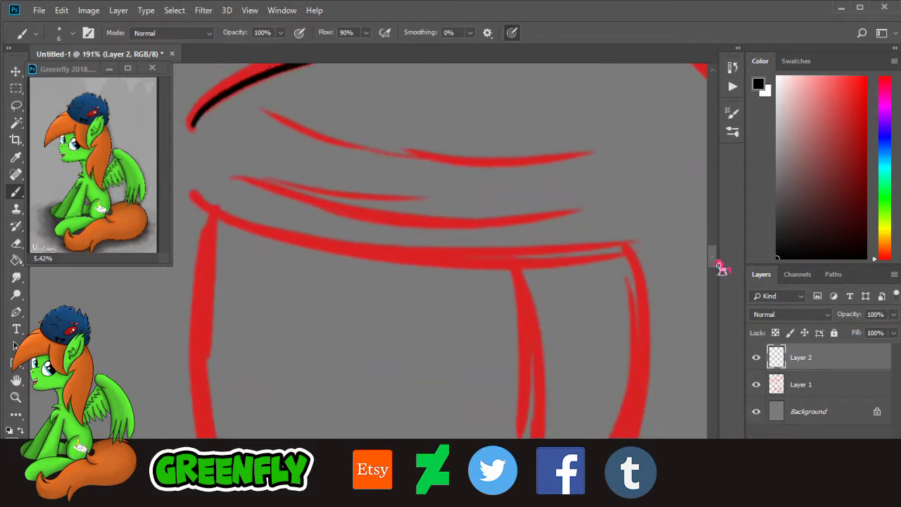
left_click_drag(238, 205, 551, 241)
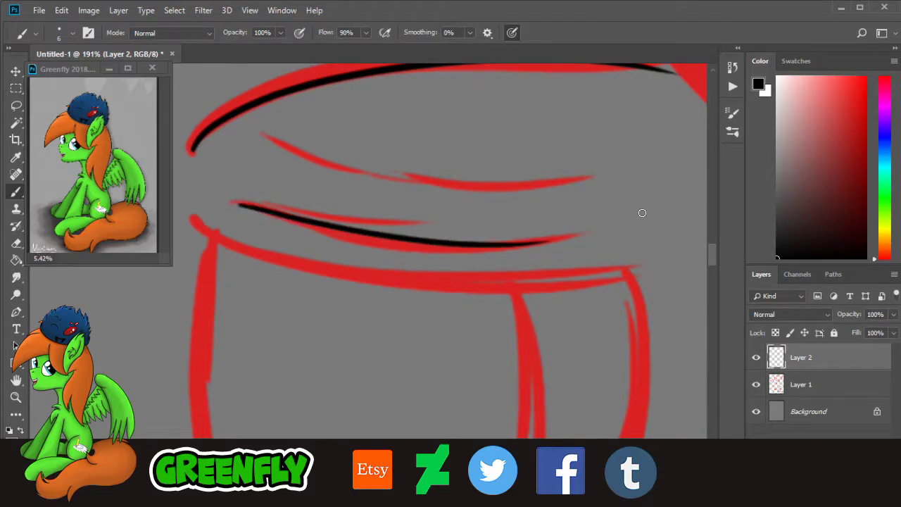
left_click_drag(297, 157, 546, 186)
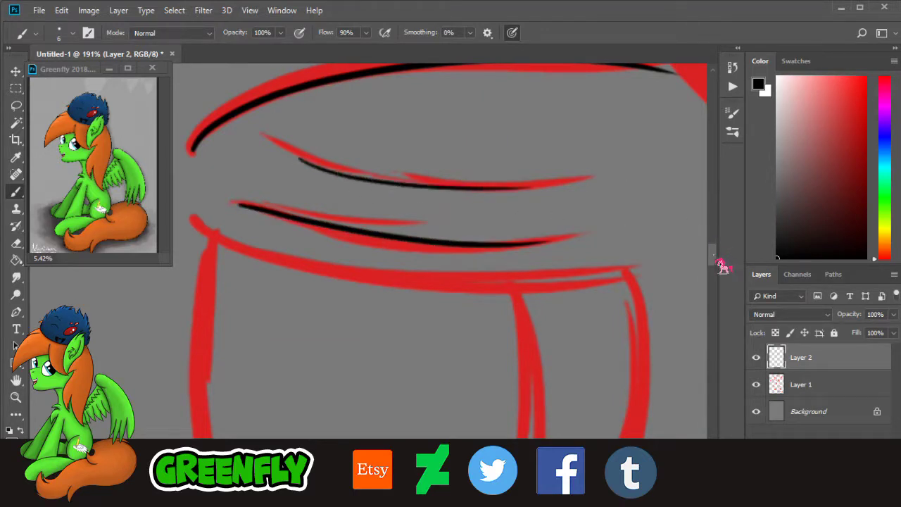
scroll(714, 272, "down", 5)
scroll(658, 253, "up", 3)
mouse_move(193, 149)
left_mouse_down()
mouse_move(408, 213)
mouse_move(640, 213)
left_mouse_up()
Step: Ink the near eye's front edge from the lid line down to the start of the bottom curve, redrawing it until it follows the sketch
scroll(720, 273, "down", 5)
scroll(717, 277, "up", 1)
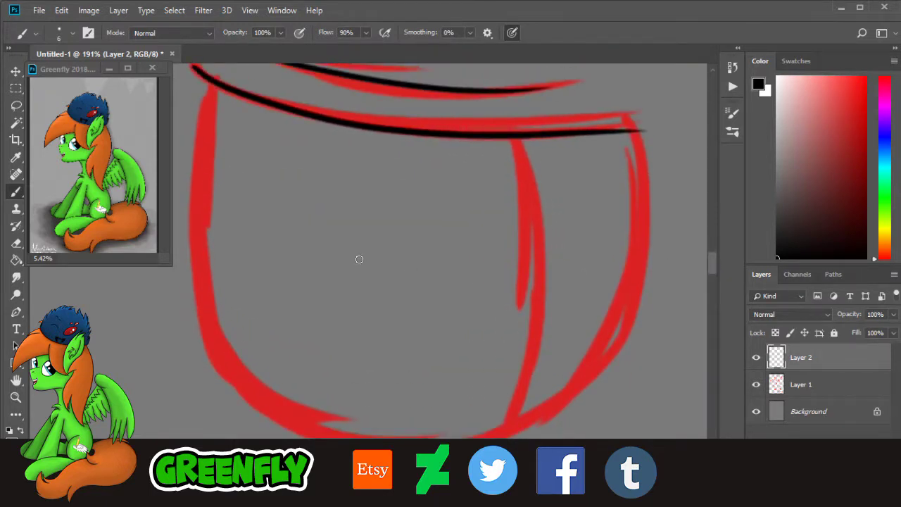
left_click_drag(209, 104, 373, 437)
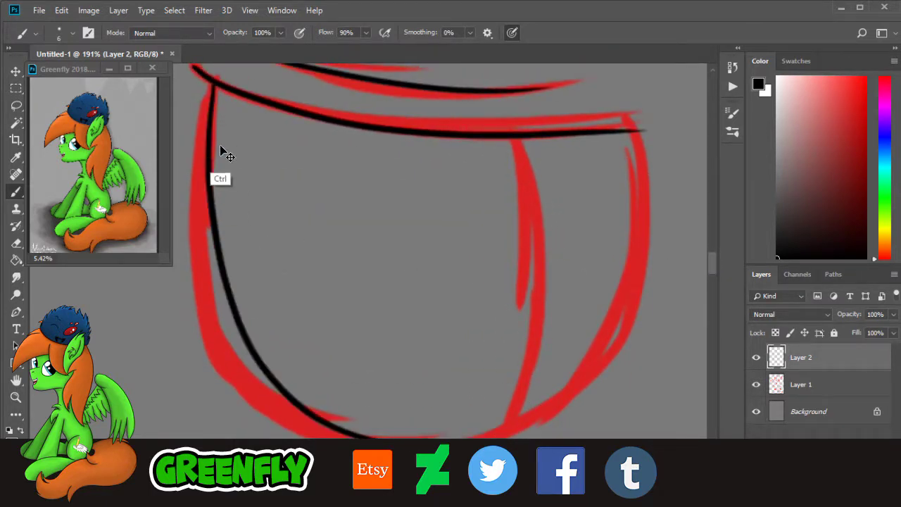
key("ctrl+z")
left_click_drag(209, 80, 232, 267)
left_click_drag(232, 268, 419, 427)
key("ctrl+z")
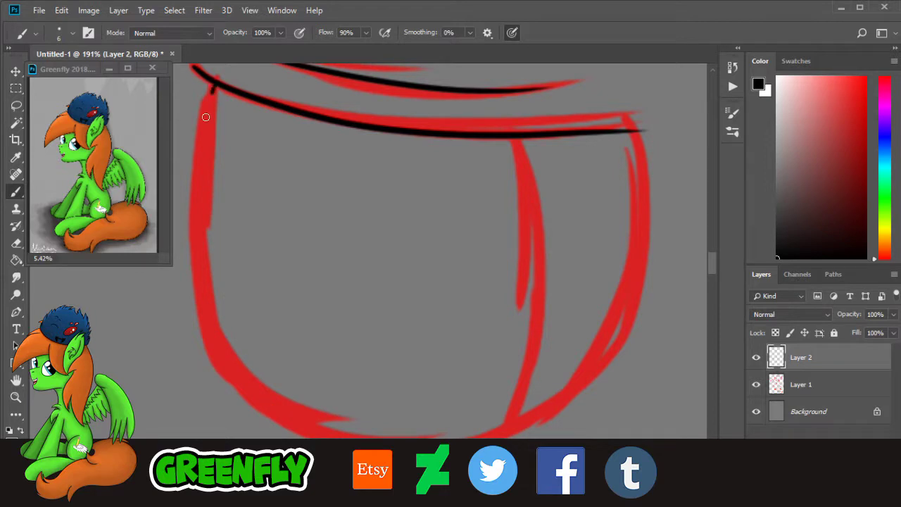
left_click_drag(206, 117, 260, 389)
Step: Ink the near eye's bottom curve from its front edge to near the iris line's foot, redrawing it until it follows the sketch
left_click(16, 396)
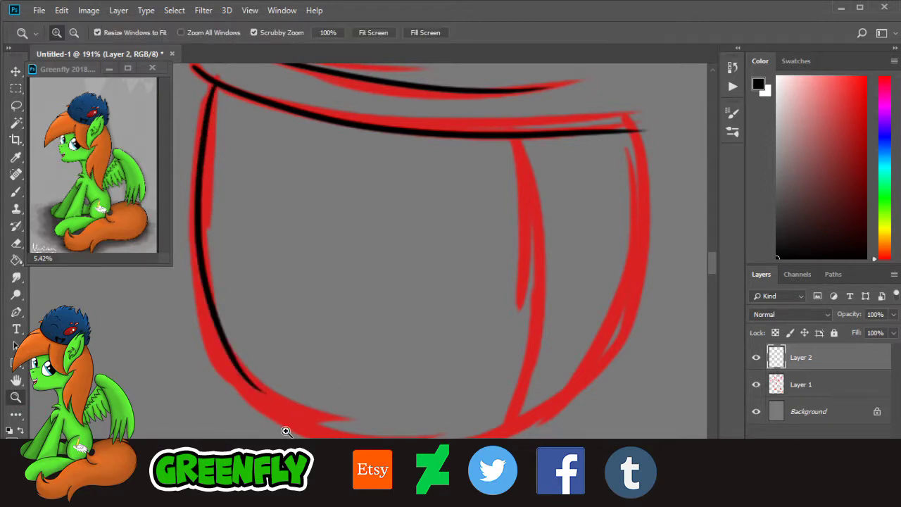
left_click_drag(287, 432, 308, 420)
left_click_drag(713, 268, 711, 273)
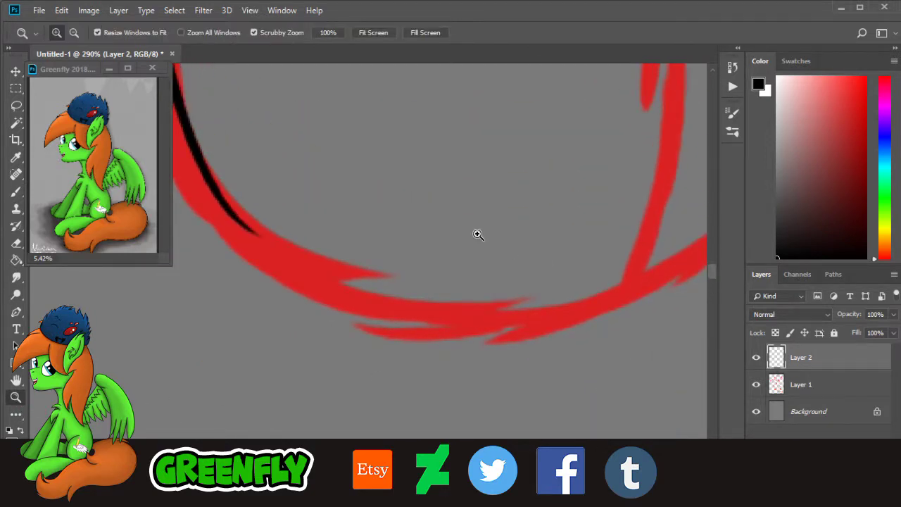
left_click_drag(405, 181, 414, 197)
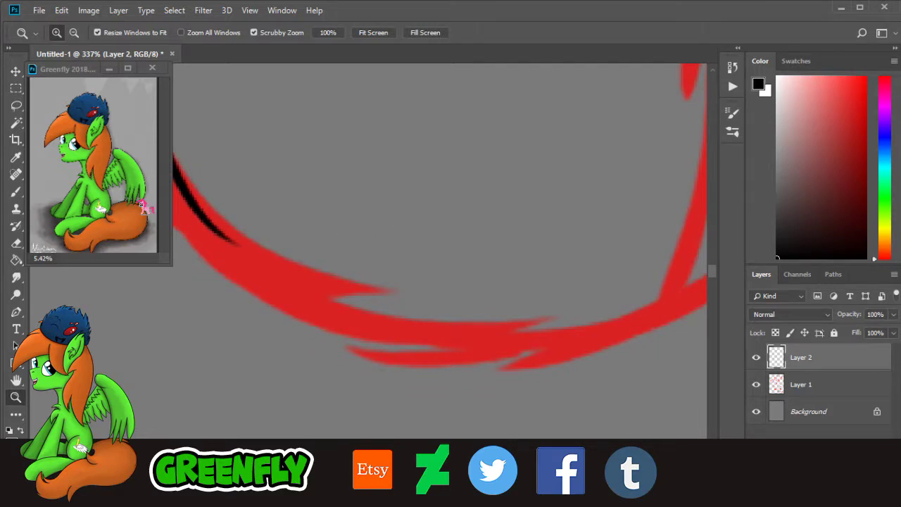
left_click(15, 191)
left_click_drag(208, 216, 539, 330)
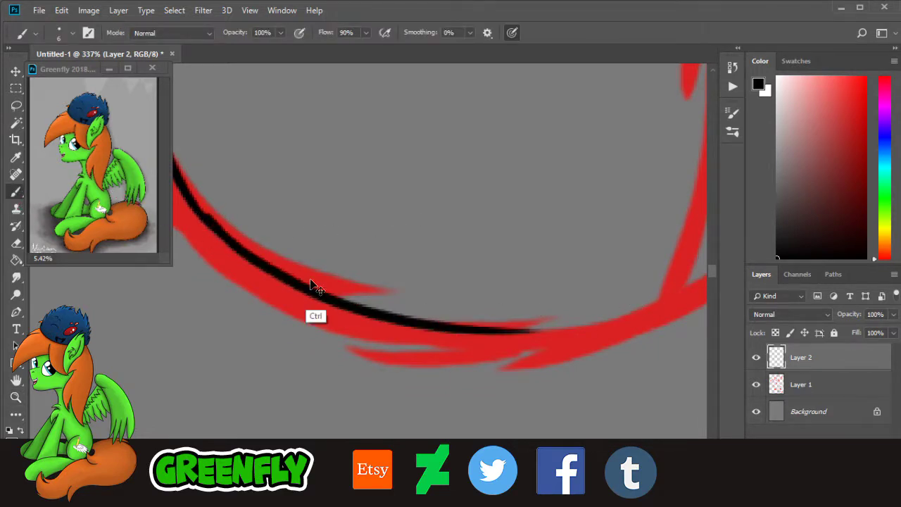
key("ctrl+z")
mouse_move(202, 209)
left_mouse_down()
mouse_move(510, 354)
mouse_move(623, 335)
left_mouse_up()
key("ctrl+z")
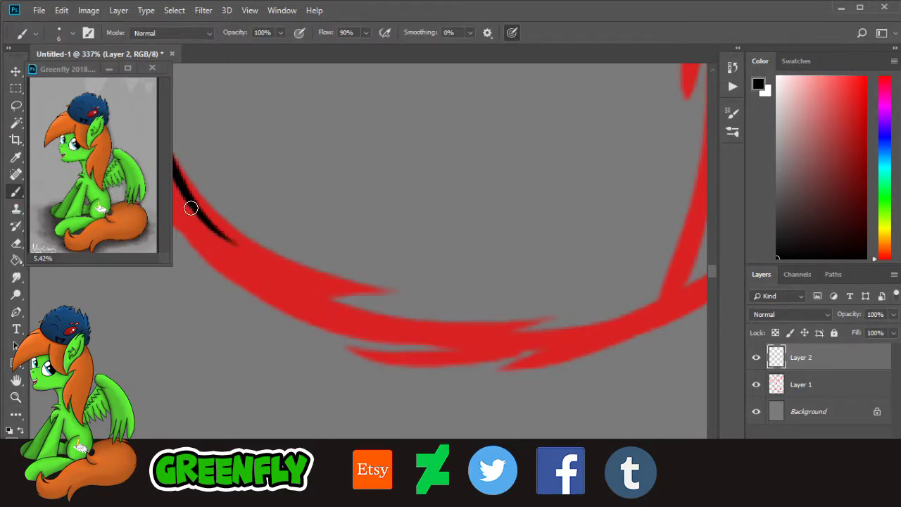
left_click_drag(191, 205, 679, 271)
Step: Ink the near eye's lower back curve from the bottom line upward past the iris line, undoing and redrawing the upper stretch until it is smooth
left_click_drag(414, 473, 432, 473)
key("z")
left_click(432, 251)
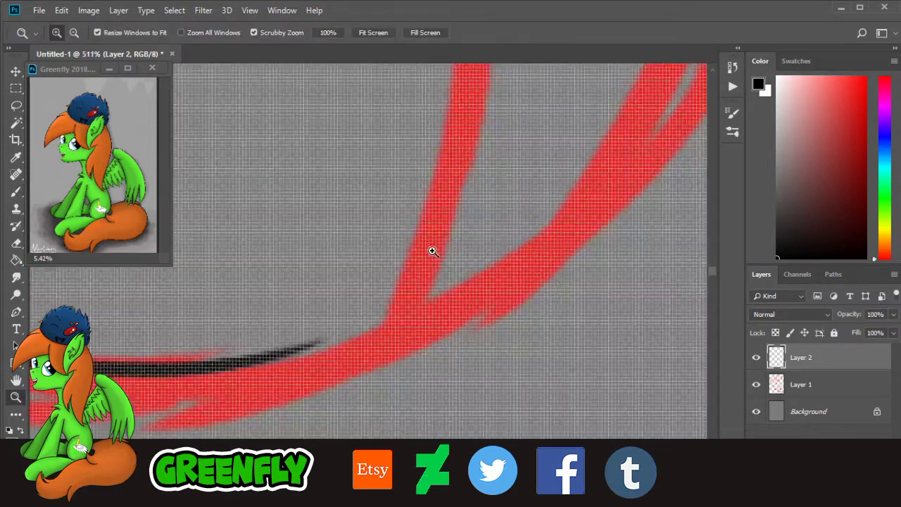
key("b")
mouse_move(221, 361)
left_mouse_down()
mouse_move(540, 237)
mouse_move(609, 173)
left_mouse_up()
scroll(718, 269, "up", 5)
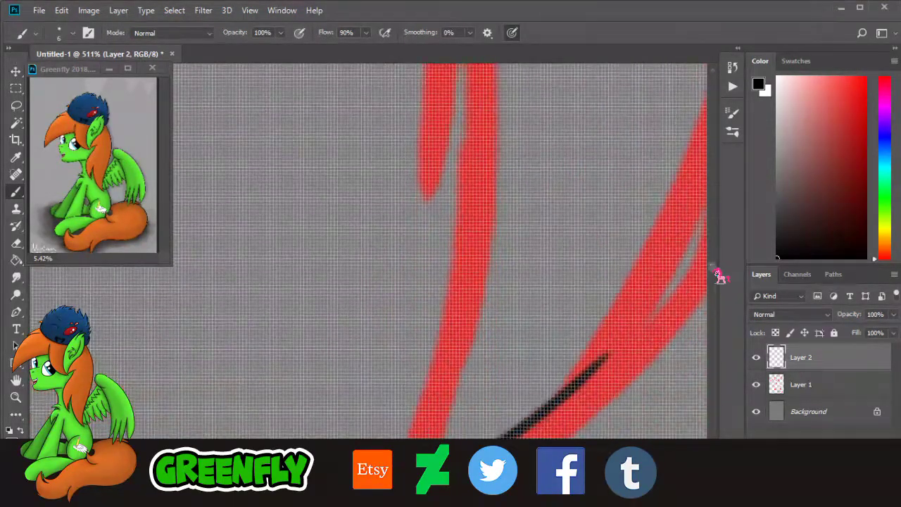
scroll(479, 466, "right", 6)
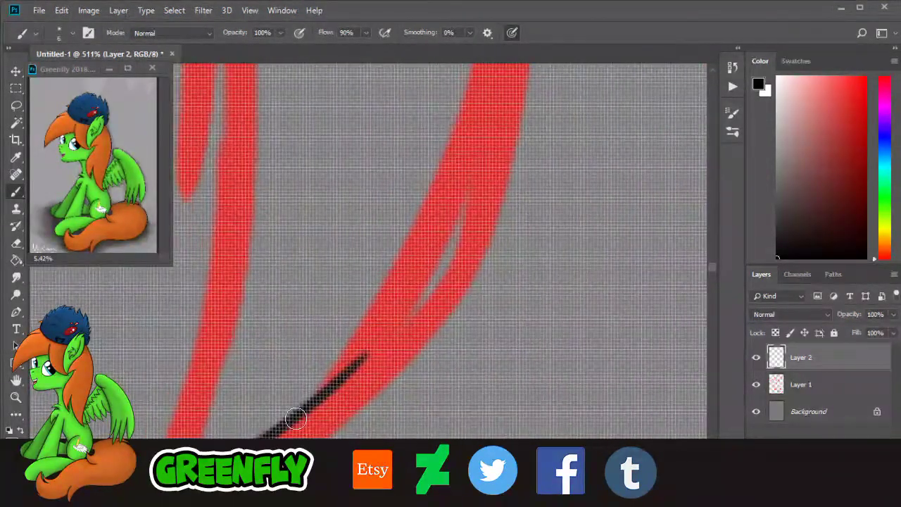
left_click_drag(438, 261, 469, 191)
key("ctrl+z")
left_click_drag(473, 146, 311, 396)
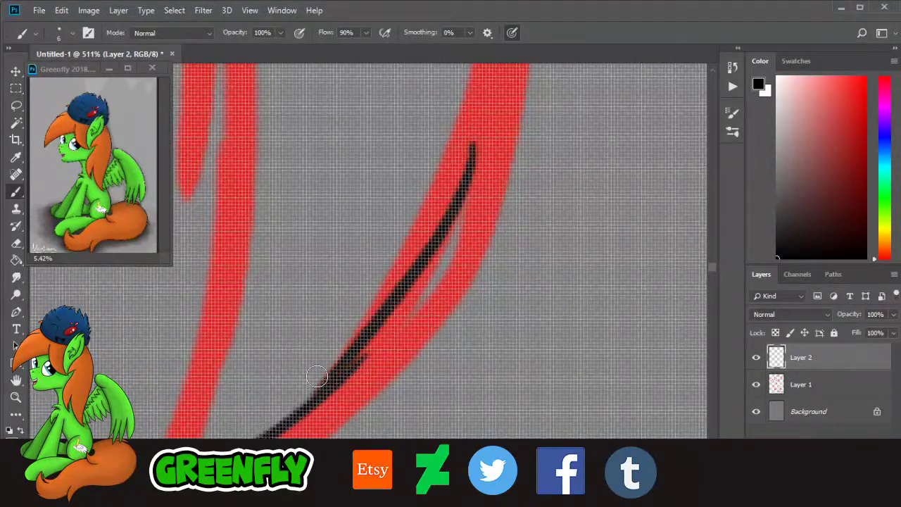
key("ctrl+z")
key("ctrl+z")
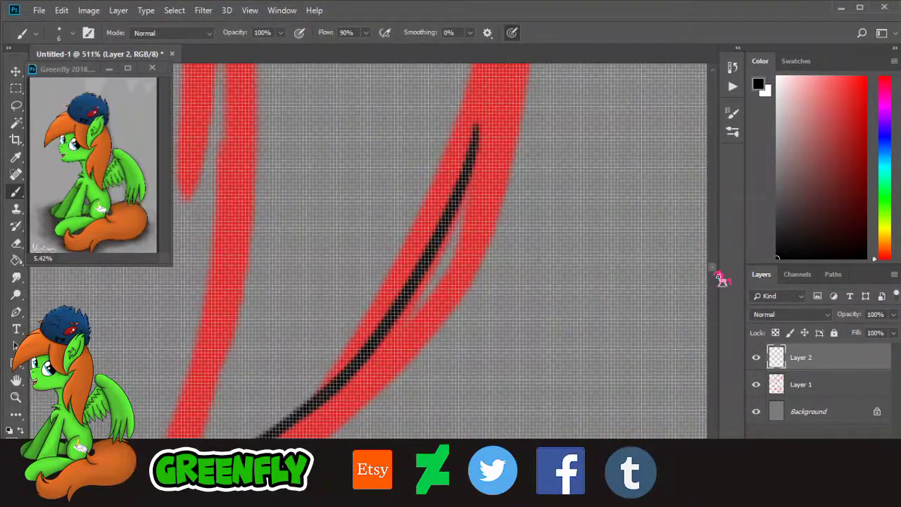
Step: Ink the near eye's back edge from the upper lid line down to the lower back curve, closing the eye outline
scroll(719, 274, "down", 10)
scroll(719, 274, "up", 2)
left_click_drag(471, 86, 512, 373)
key("ctrl+z")
left_click_drag(468, 88, 511, 373)
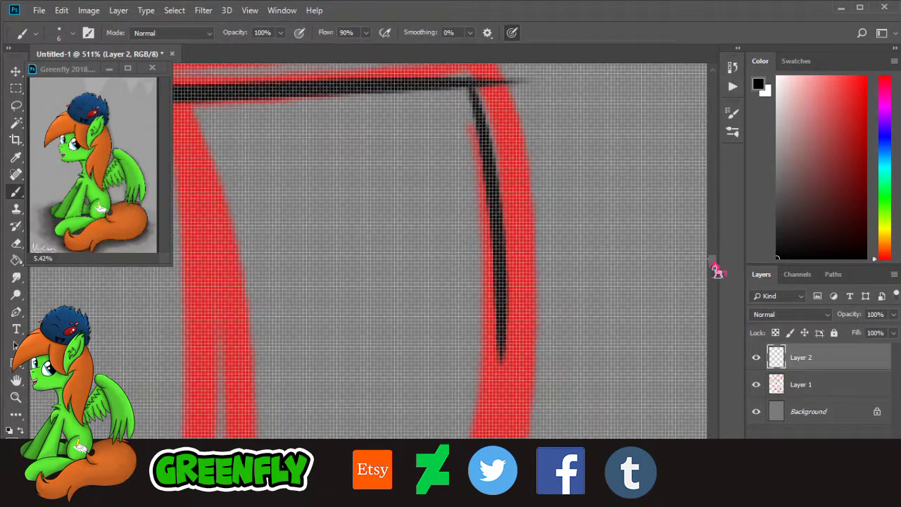
scroll(719, 274, "down", 5)
scroll(720, 284, "up", 5)
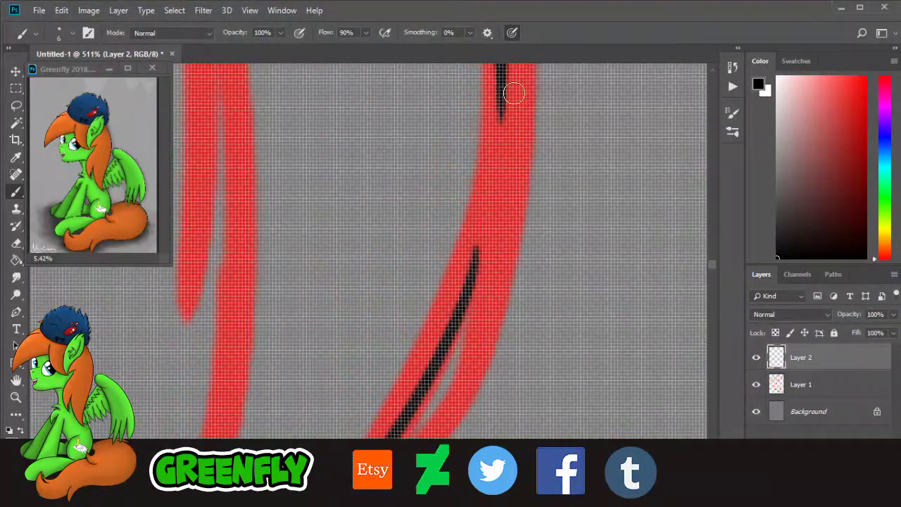
mouse_move(498, 69)
left_mouse_down()
mouse_move(496, 167)
mouse_move(444, 327)
left_mouse_up()
Step: Save the drawing to the Desktop as a Photoshop file named Greenfly tried, with maximum compatibility
left_click(15, 397)
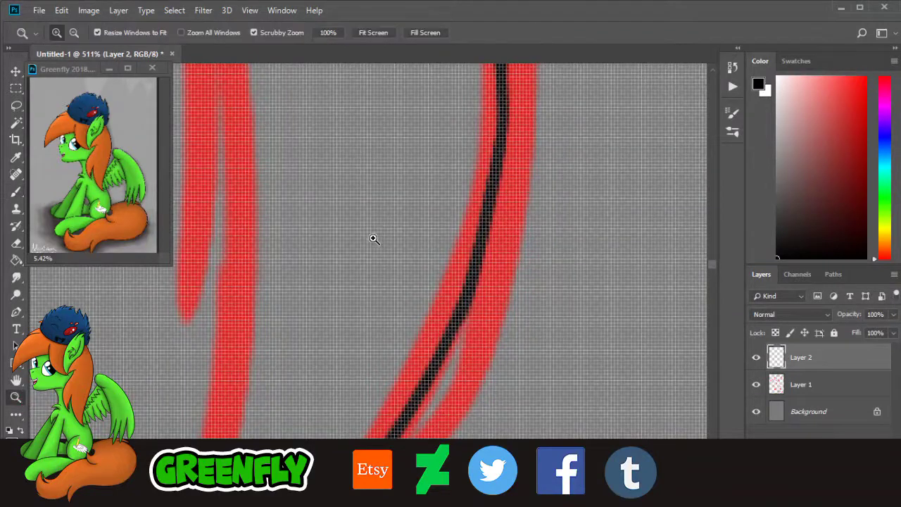
left_click_drag(443, 222, 303, 231)
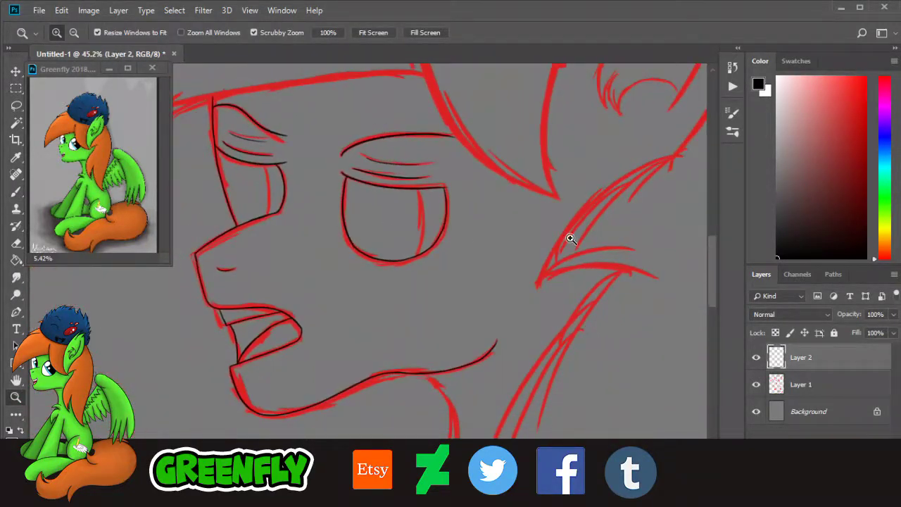
left_click_drag(713, 292, 713, 272)
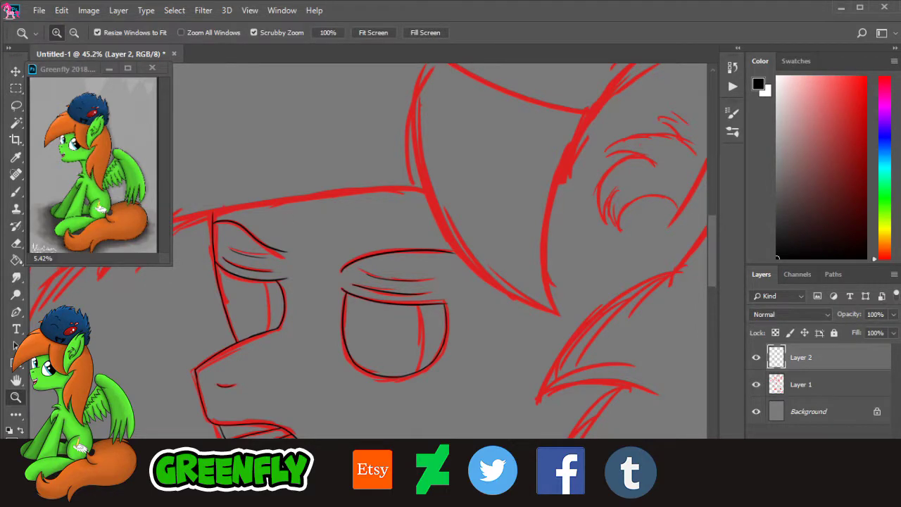
left_click(39, 10)
left_click(58, 145)
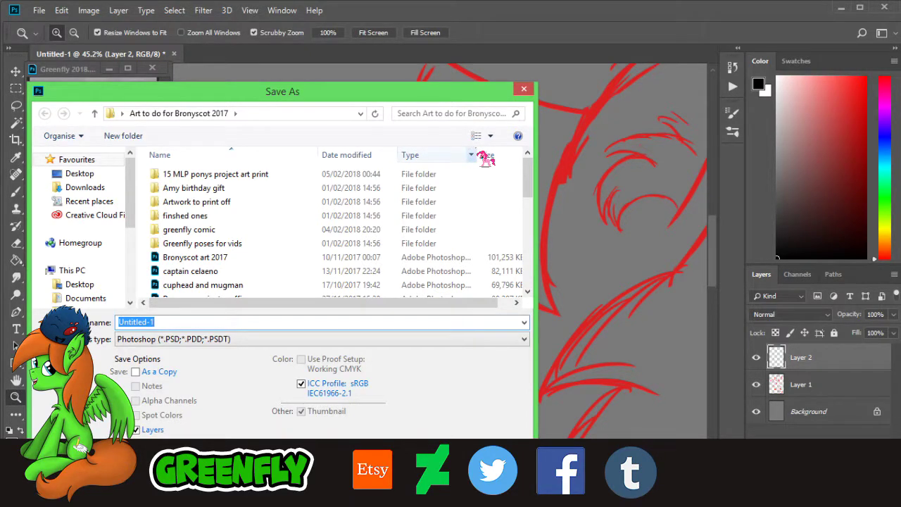
type("Greenfly")
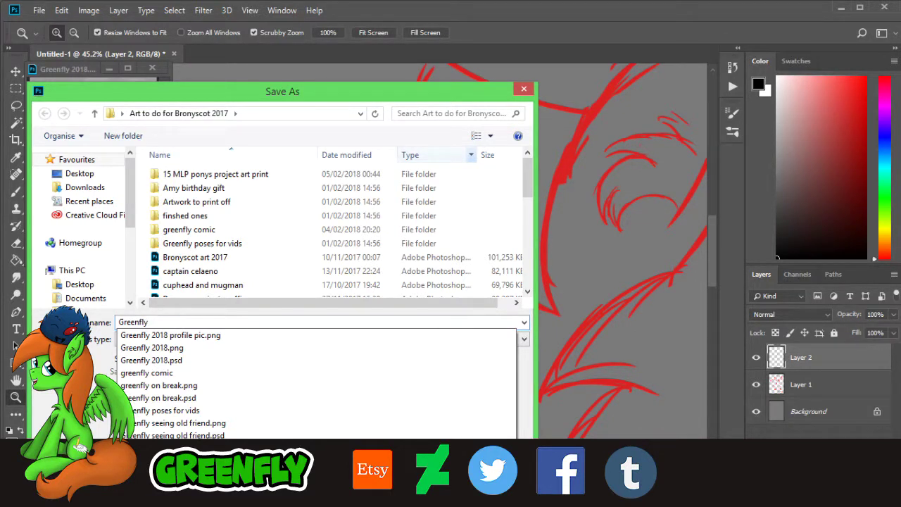
type(" t")
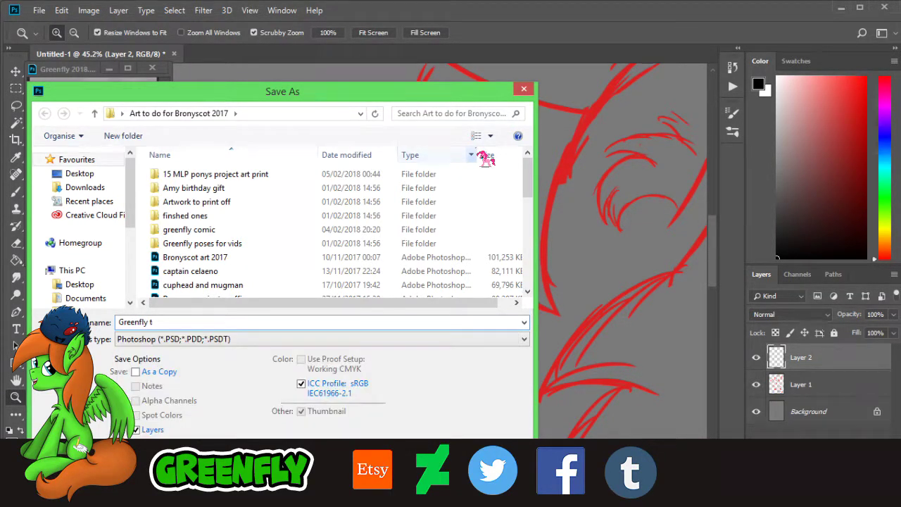
type("ried")
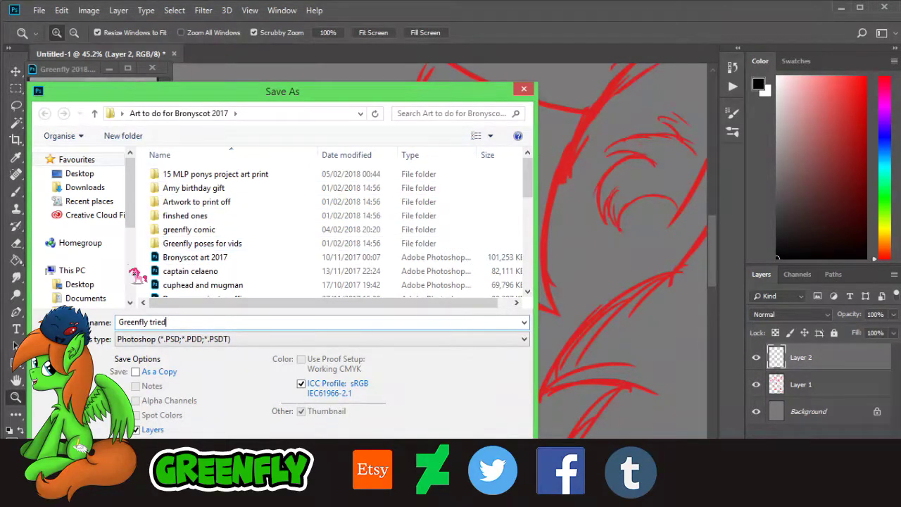
left_click(80, 284)
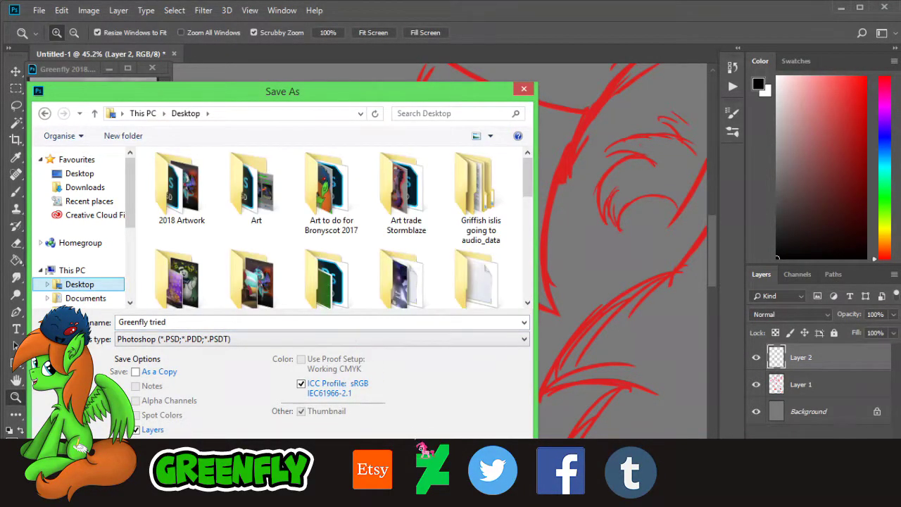
left_click(425, 461)
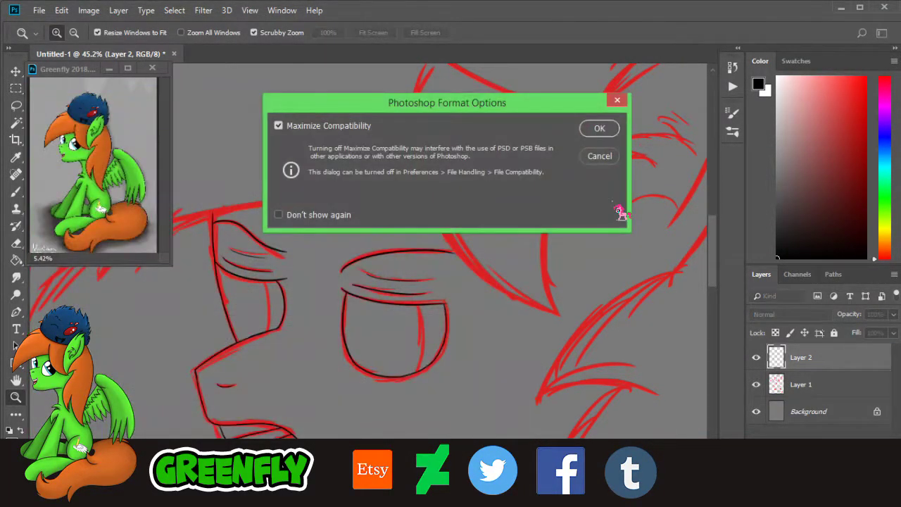
left_click(599, 129)
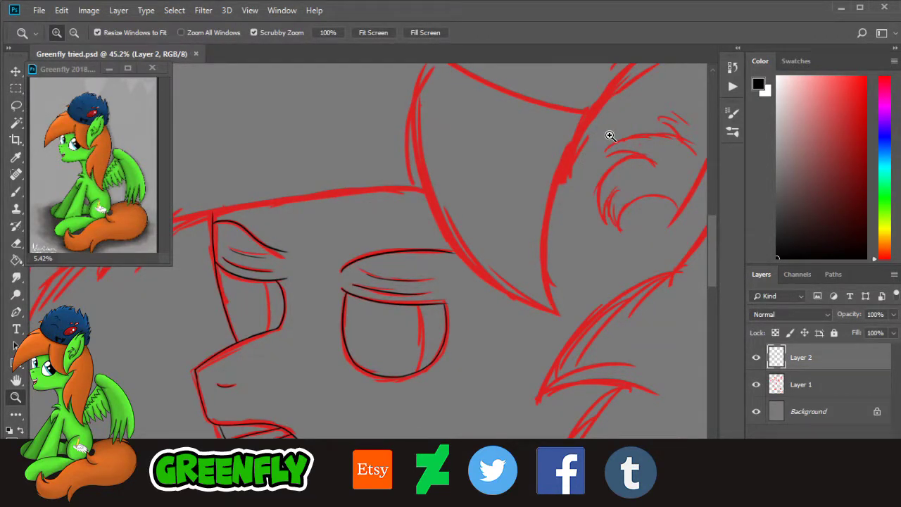
Step: Examine the inked face and the remaining red sketch of the neck, fringe and mane strand in front of the ear
left_click_drag(612, 173, 607, 175)
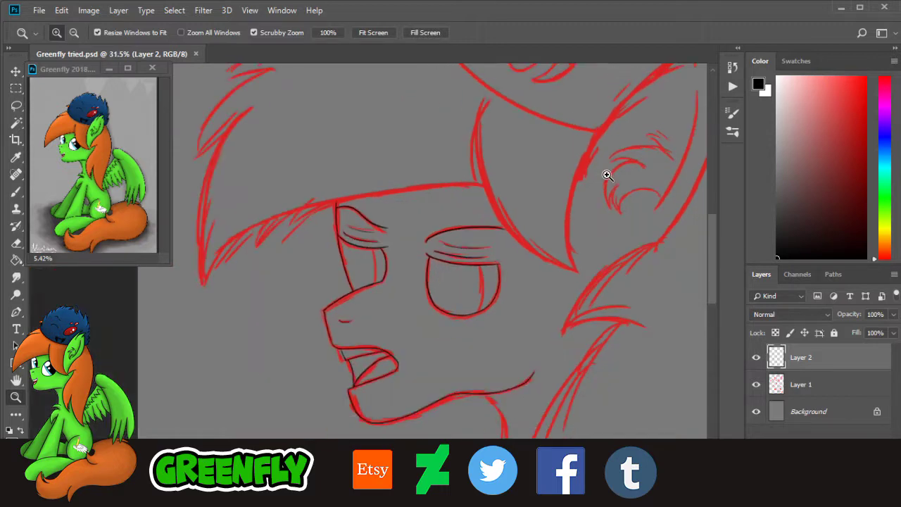
left_click_drag(469, 475, 484, 476)
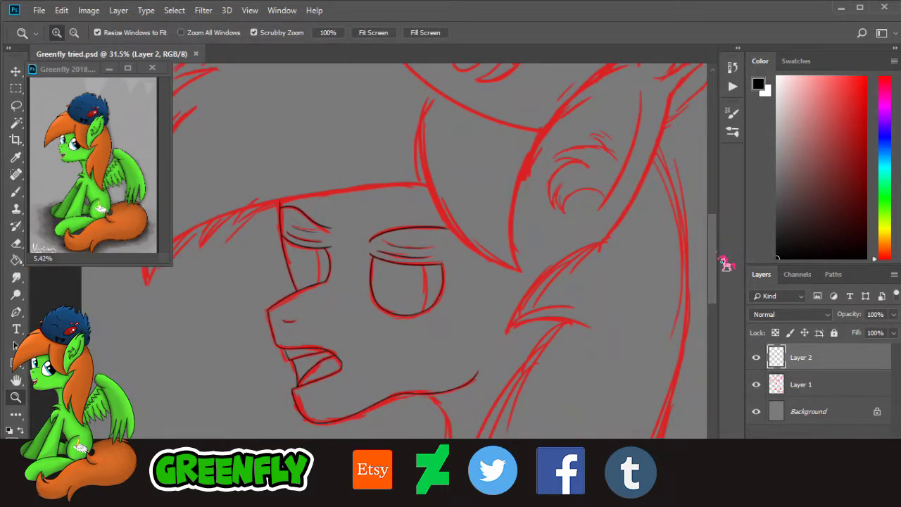
scroll(723, 278, "down", 3)
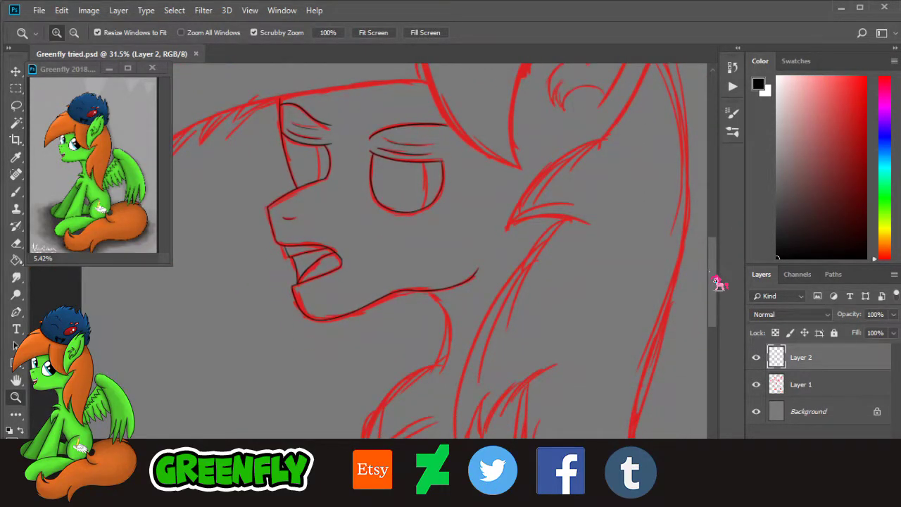
scroll(704, 296, "down", 3)
left_click_drag(490, 202, 511, 221)
left_click_drag(394, 227, 422, 313)
left_click_drag(405, 273, 629, 221)
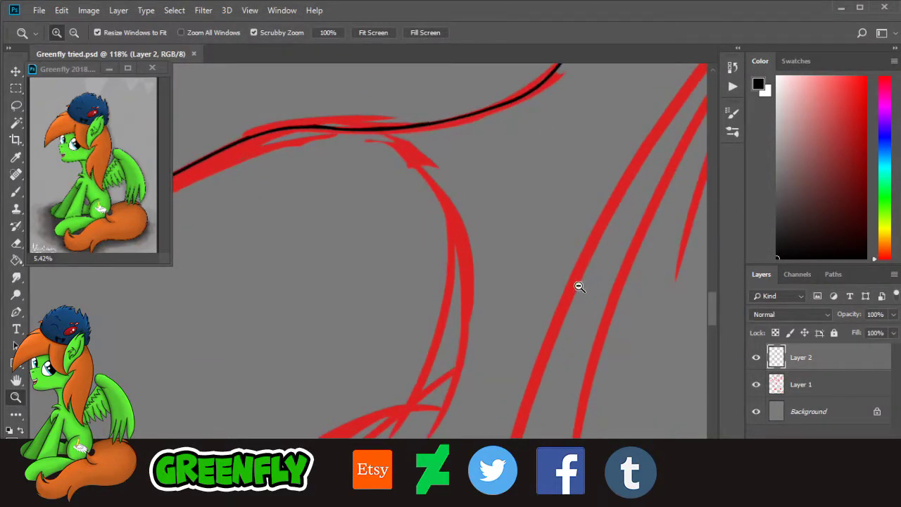
left_click_drag(579, 287, 493, 286)
scroll(720, 302, "up", 3)
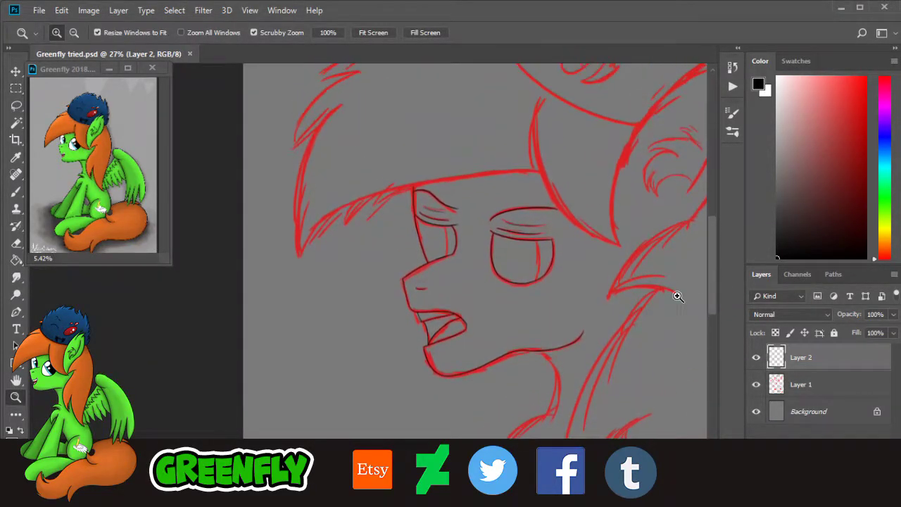
left_click_drag(431, 476, 449, 476)
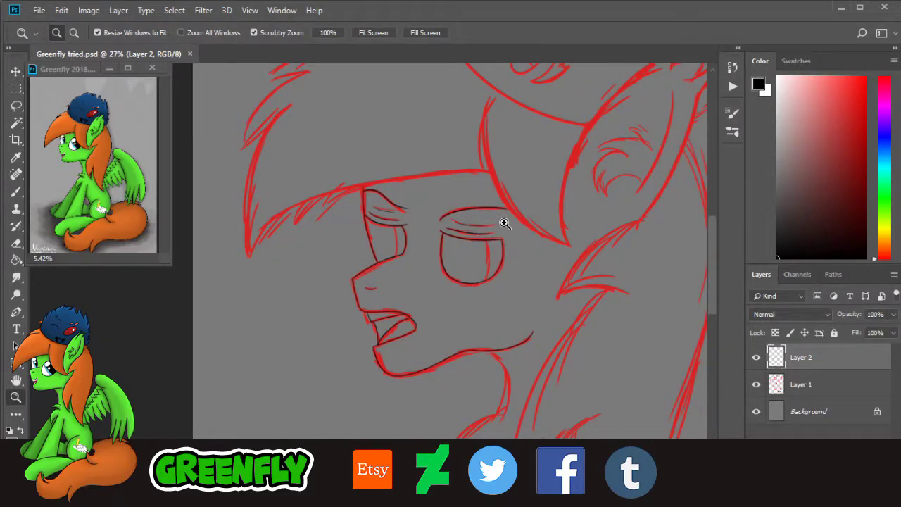
scroll(720, 282, "up", 3)
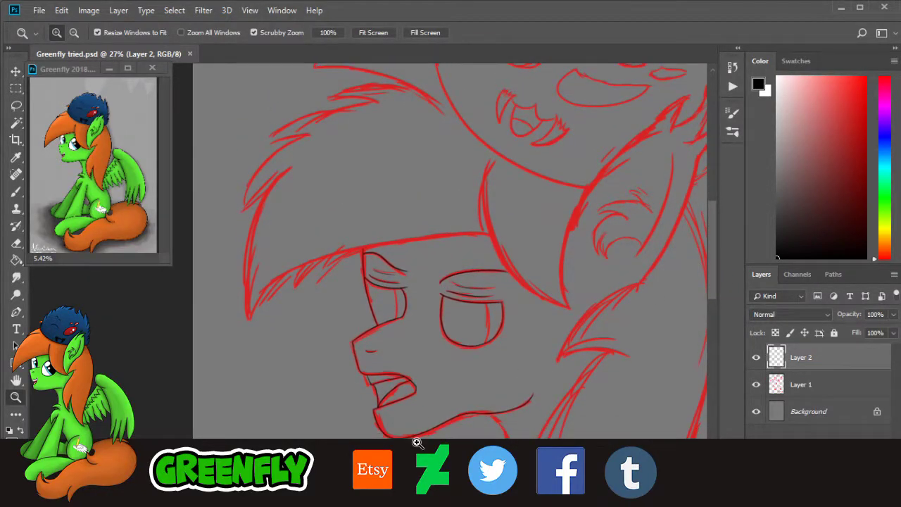
left_click_drag(392, 485, 397, 488)
left_click_drag(261, 291, 308, 280)
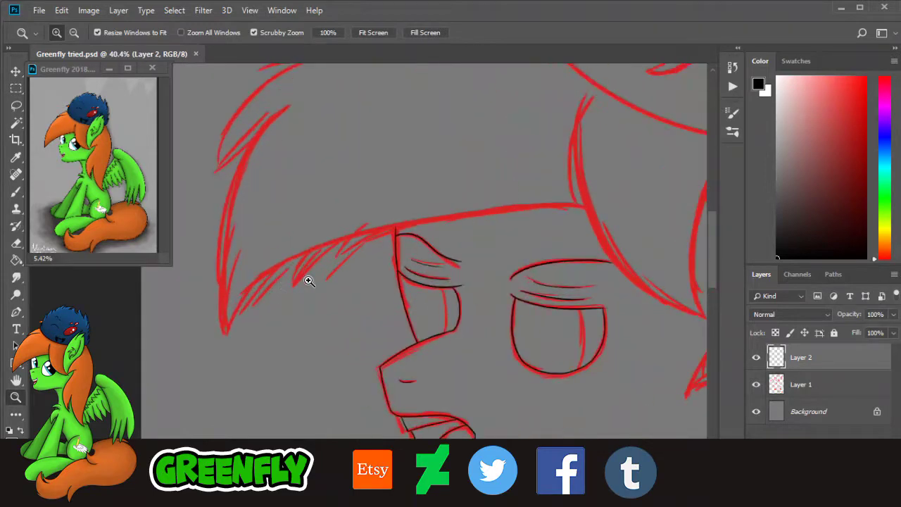
scroll(352, 253, "up", 4)
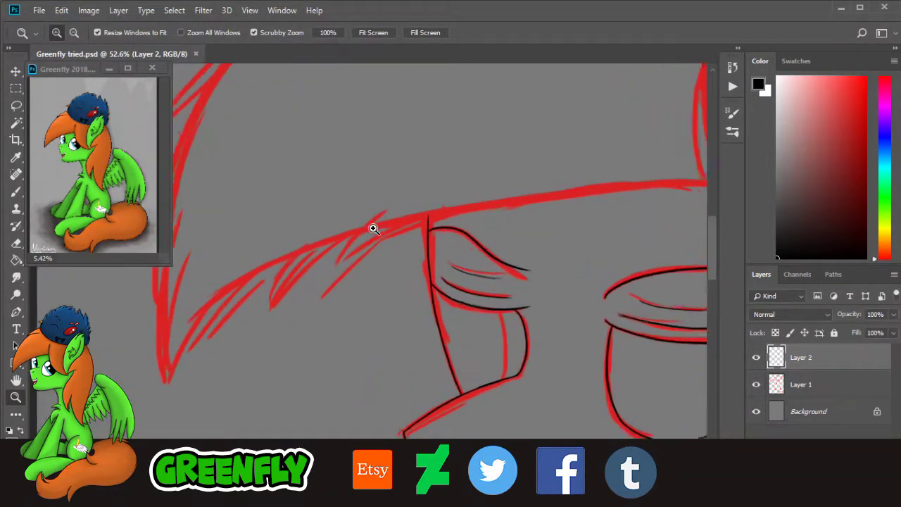
left_click_drag(448, 225, 473, 215)
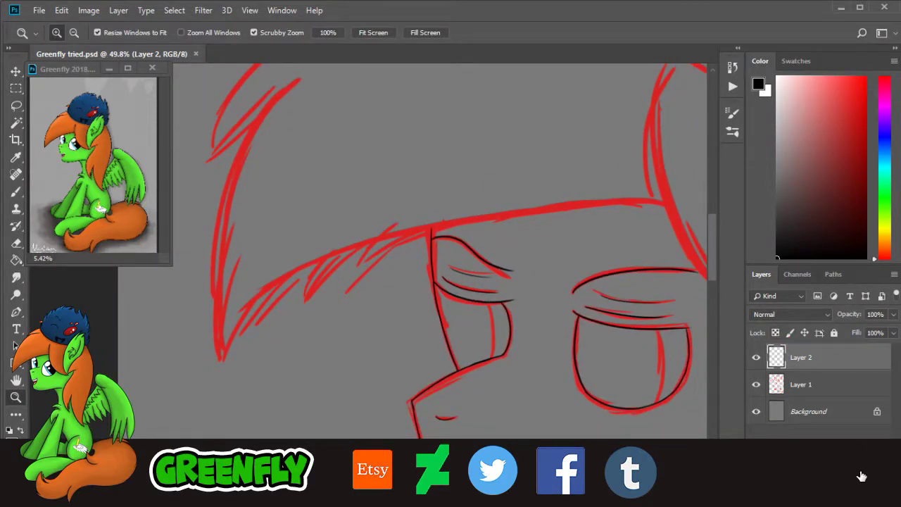
left_click_drag(604, 220, 549, 290)
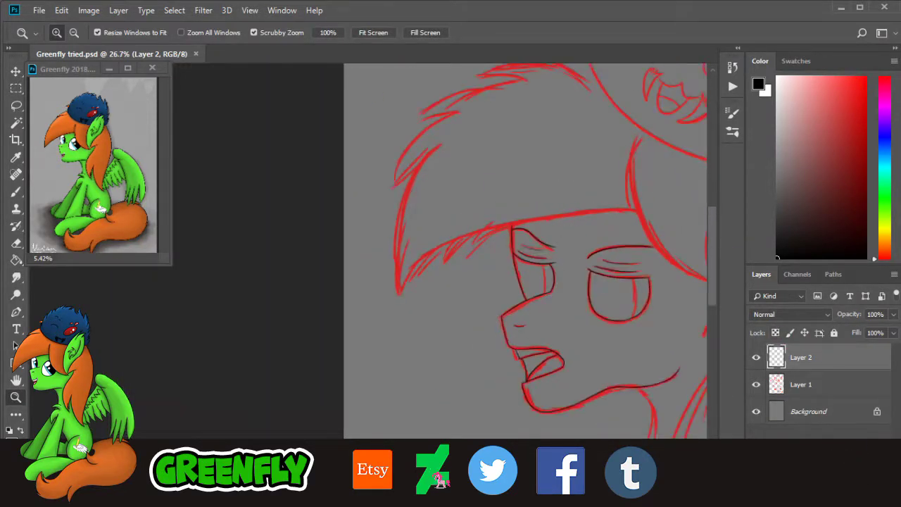
left_click(603, 350)
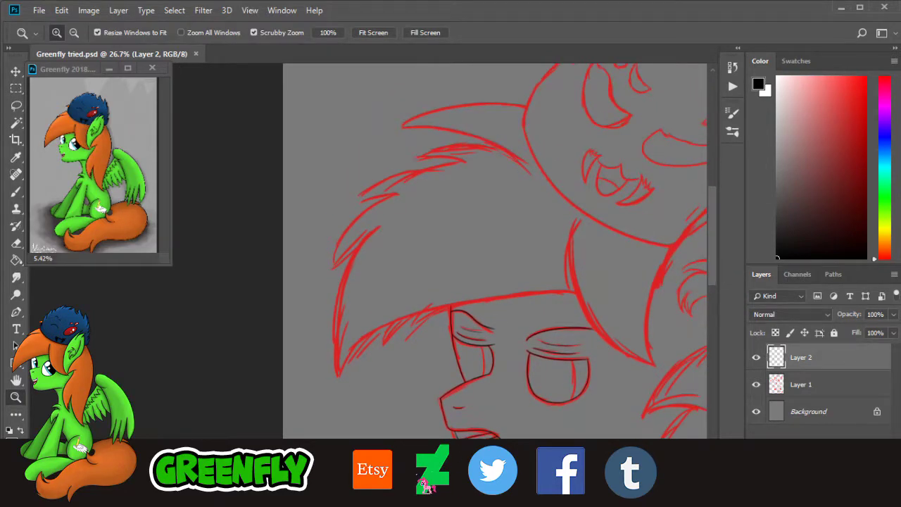
left_click_drag(420, 482, 486, 483)
left_click_drag(530, 340, 579, 354)
left_click_drag(451, 197, 425, 175)
left_click_drag(408, 141, 571, 165)
left_click_drag(712, 249, 712, 243)
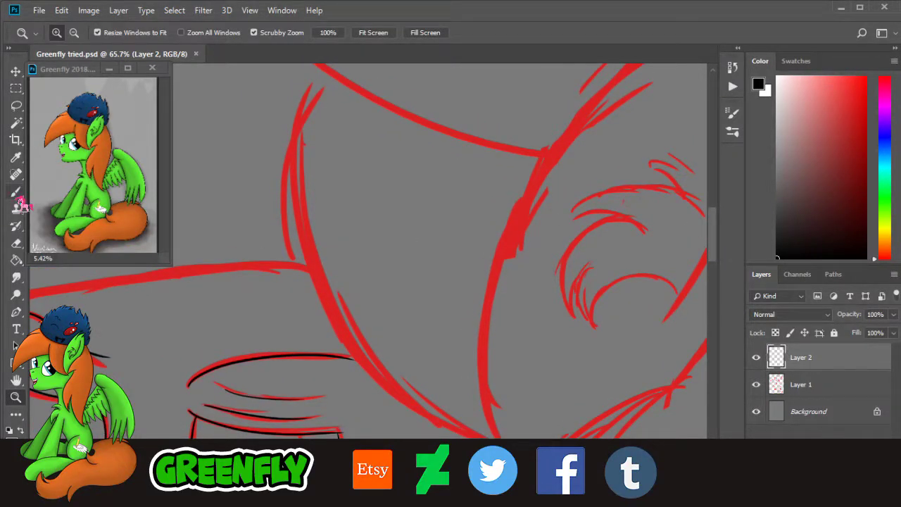
Step: Try to ink the front edge of the mane strand before the ear in one long curve
left_click(16, 192)
left_click_drag(314, 92, 461, 422)
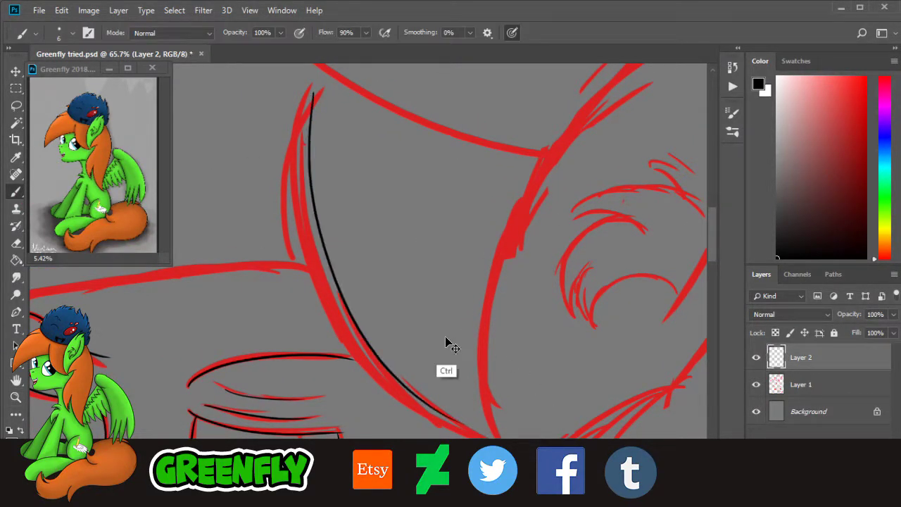
key("ctrl+z")
Step: Examine the red sketch of the ear, the mane strand in front of it and the fringe above the face
key("z")
mouse_move(448, 256)
left_mouse_down()
mouse_move(356, 258)
mouse_move(378, 265)
left_mouse_up()
mouse_move(715, 257)
left_mouse_down()
mouse_move(714, 277)
mouse_move(717, 258)
left_mouse_up()
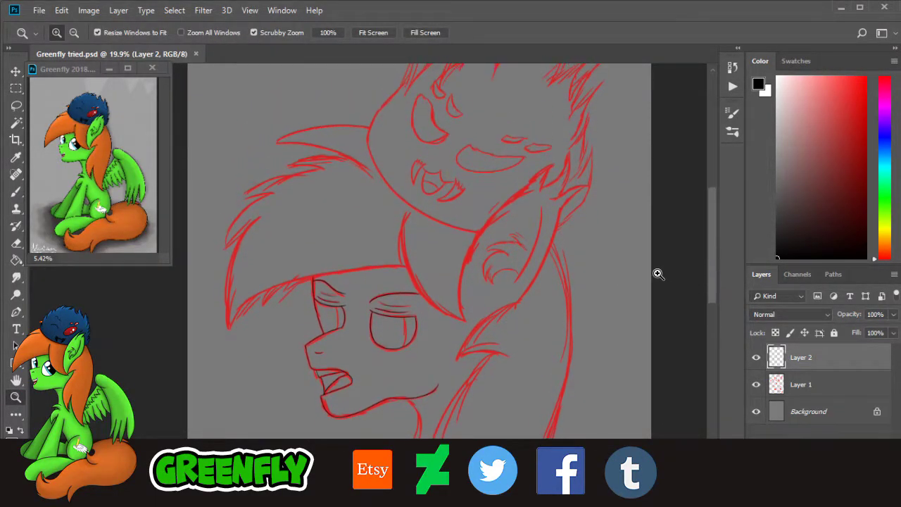
left_click_drag(553, 248, 551, 256)
mouse_move(539, 214)
left_mouse_down()
mouse_move(557, 188)
mouse_move(565, 140)
mouse_move(723, 240)
mouse_move(714, 227)
left_mouse_up()
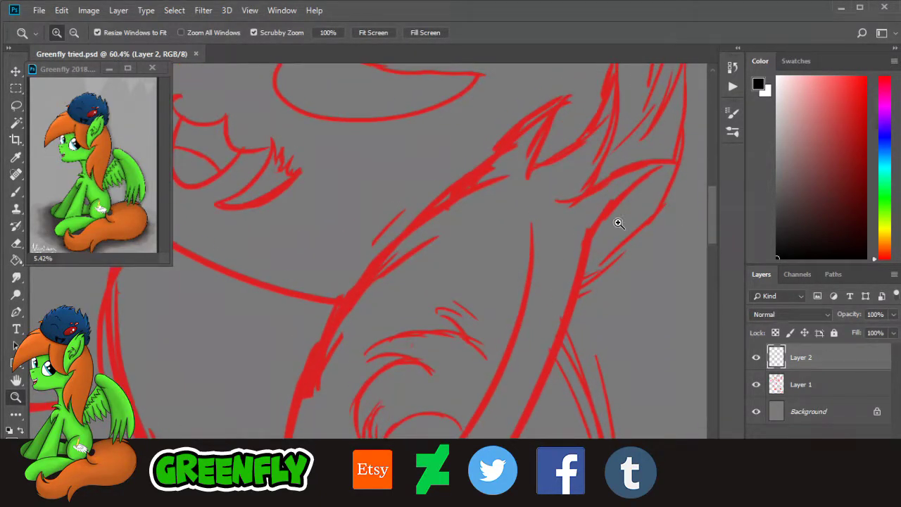
left_click_drag(380, 301, 347, 303)
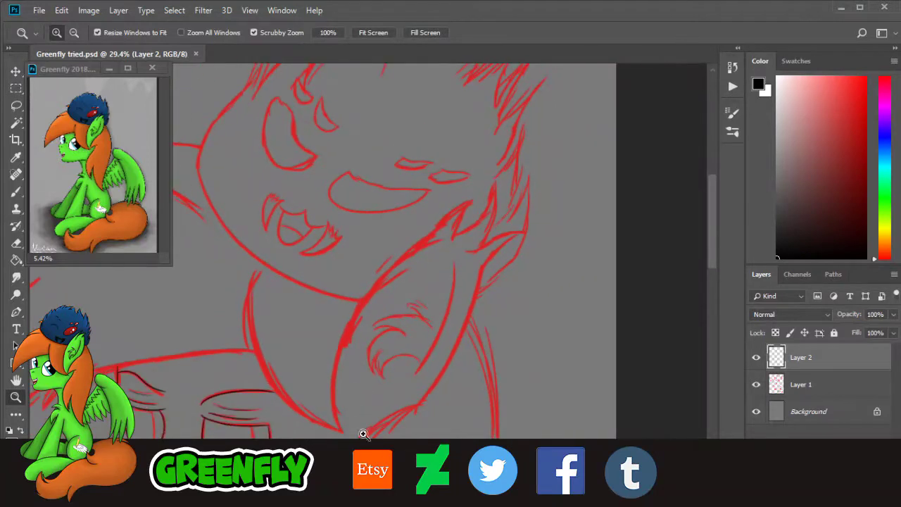
left_click_drag(399, 469, 358, 468)
left_click_drag(714, 246, 715, 268)
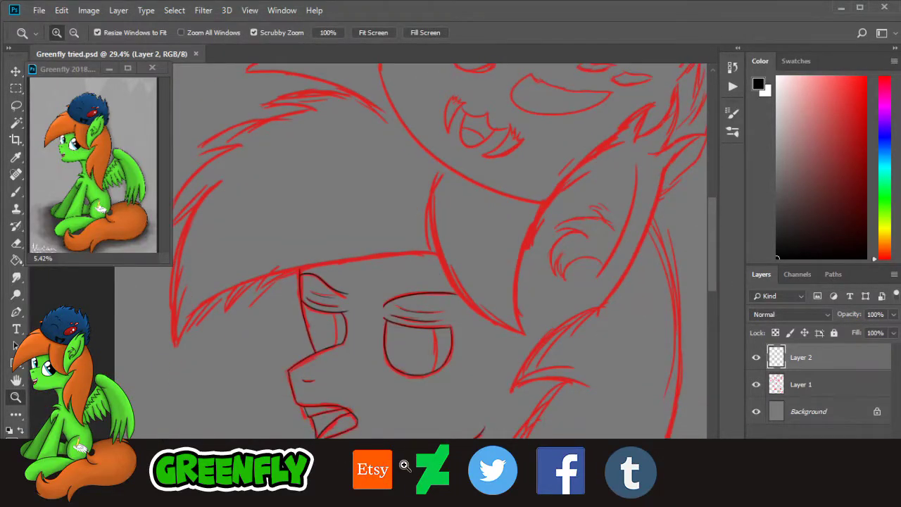
Step: Ink the fringe's pointed lower tip and the first jagged strands rising from it along the lower edge
left_click_drag(409, 479, 389, 479)
left_click_drag(260, 331, 359, 313)
left_click(17, 194)
mouse_move(198, 367)
left_mouse_down()
mouse_move(209, 434)
mouse_move(239, 350)
left_mouse_up()
left_click_drag(215, 432, 337, 209)
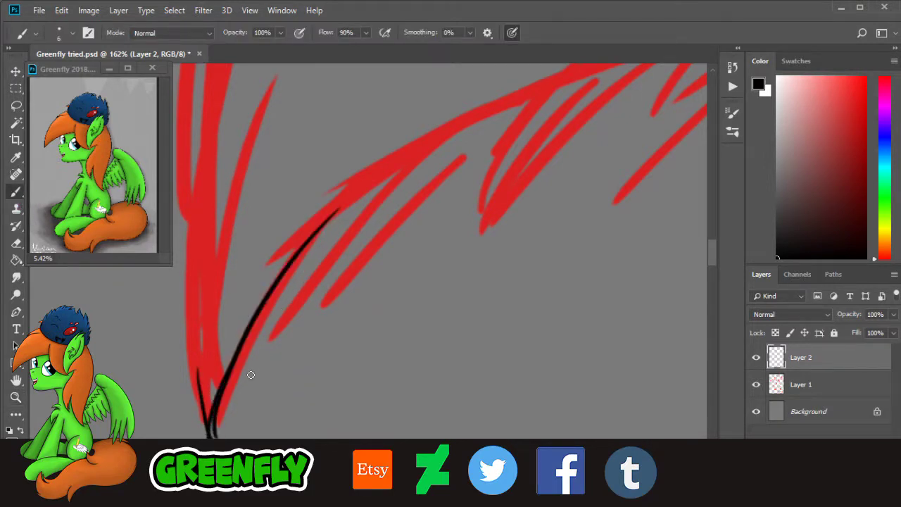
mouse_move(276, 289)
left_mouse_down()
mouse_move(414, 150)
mouse_move(382, 183)
mouse_move(390, 165)
mouse_move(329, 302)
mouse_move(448, 141)
left_mouse_up()
mouse_move(415, 177)
left_mouse_down()
mouse_move(520, 98)
mouse_move(468, 227)
mouse_move(580, 96)
left_mouse_up()
Step: Ink the next pointed hair strands along the fringe's lower edge towards the forehead, undoing and redrawing the last one
left_click_drag(311, 472, 331, 473)
left_click_drag(713, 256, 712, 246)
scroll(719, 256, "up", 1)
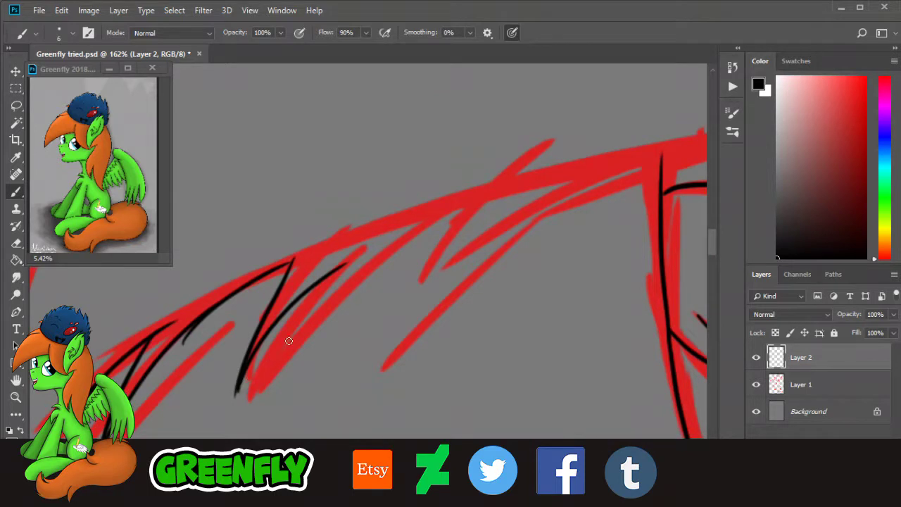
mouse_move(342, 262)
left_mouse_down()
mouse_move(297, 381)
mouse_move(510, 200)
left_mouse_up()
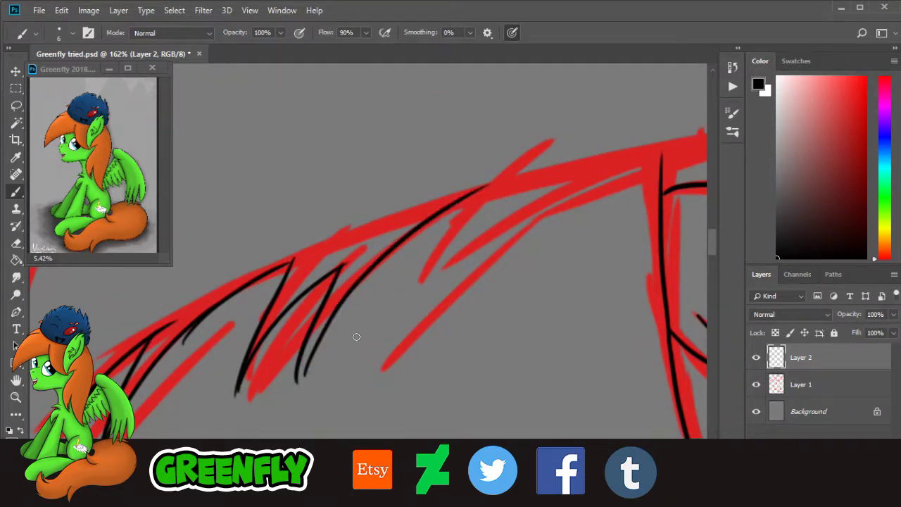
key("ctrl+z")
mouse_move(299, 373)
left_mouse_down()
mouse_move(465, 203)
mouse_move(505, 180)
mouse_move(391, 373)
mouse_move(486, 267)
mouse_move(619, 162)
left_mouse_up()
Step: Ink a pointed fringe strand that crosses the forehead line above the far eye
left_click_drag(336, 476, 362, 477)
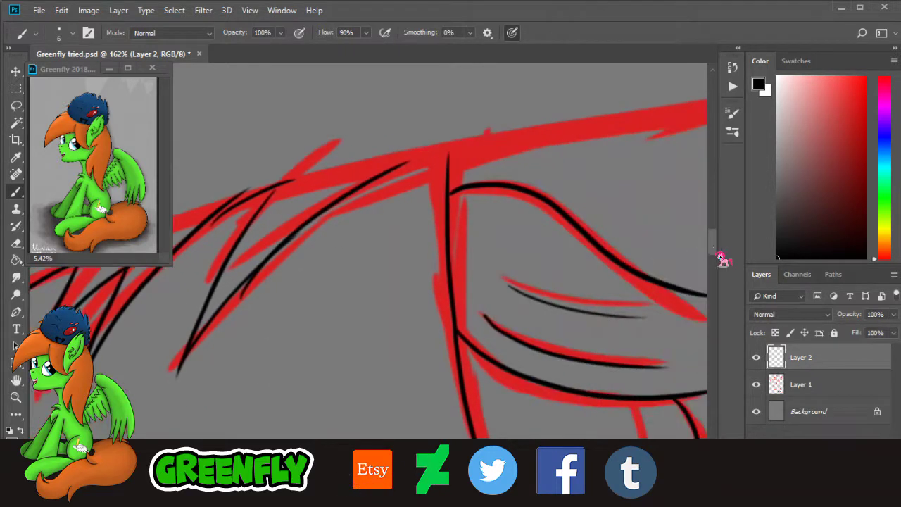
left_click_drag(713, 250, 716, 244)
mouse_move(406, 299)
left_mouse_down()
mouse_move(355, 359)
mouse_move(486, 276)
mouse_move(573, 238)
left_mouse_up()
left_click_drag(483, 281, 611, 244)
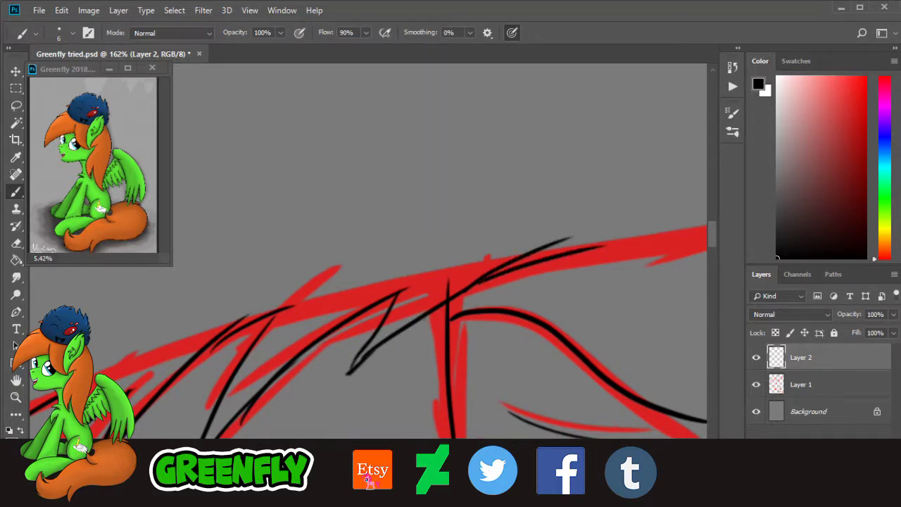
Step: Extend the fringe's lower edge past the far eye and ink a curved, pointed lock hanging below the sketch line
scroll(397, 485, "right", 7)
left_click_drag(392, 479, 394, 479)
left_click_drag(296, 255, 440, 224)
mouse_move(358, 240)
left_mouse_down()
mouse_move(515, 226)
mouse_move(404, 271)
left_mouse_up()
mouse_move(472, 244)
left_mouse_down()
mouse_move(385, 276)
mouse_move(566, 249)
left_mouse_up()
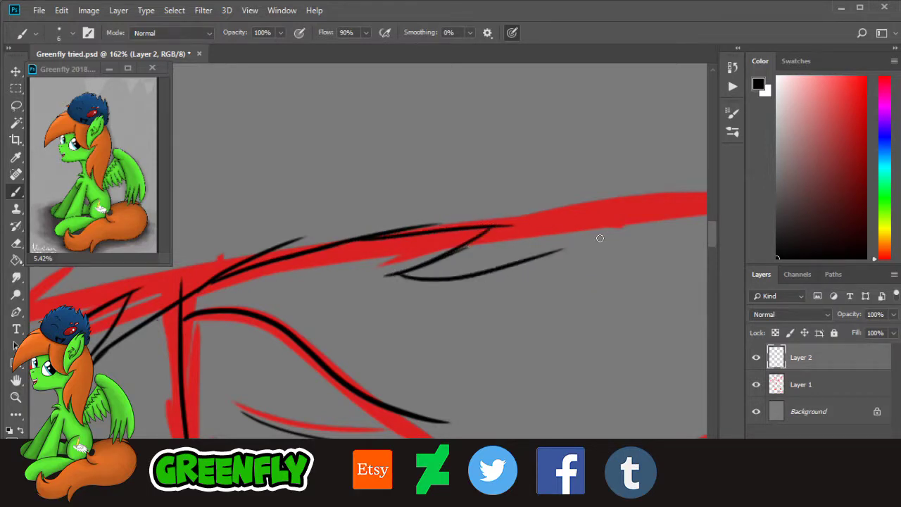
left_click_drag(496, 266, 632, 204)
Step: Ink the last pointed fringe lock above the near eye and run its edge to the mane strand
scroll(420, 491, "right", 9)
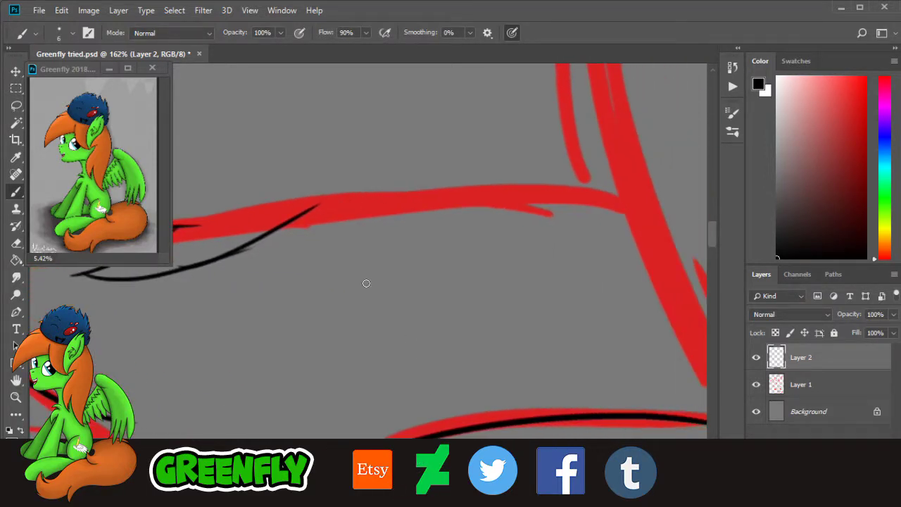
mouse_move(321, 206)
left_mouse_down()
mouse_move(285, 261)
mouse_move(251, 292)
mouse_move(355, 245)
left_mouse_up()
mouse_move(251, 294)
left_mouse_down()
mouse_move(412, 212)
mouse_move(322, 260)
mouse_move(497, 195)
mouse_move(487, 207)
mouse_move(537, 198)
mouse_move(595, 205)
mouse_move(583, 200)
mouse_move(607, 222)
mouse_move(631, 209)
left_mouse_up()
Step: Ink the upper front edge of the mane strand from its top down past the fringe line
left_click(17, 396)
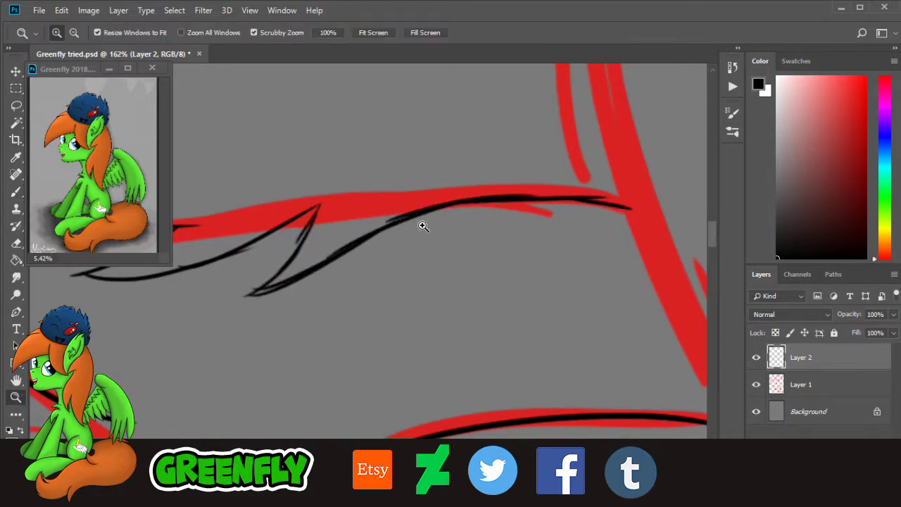
left_click_drag(581, 188, 546, 211)
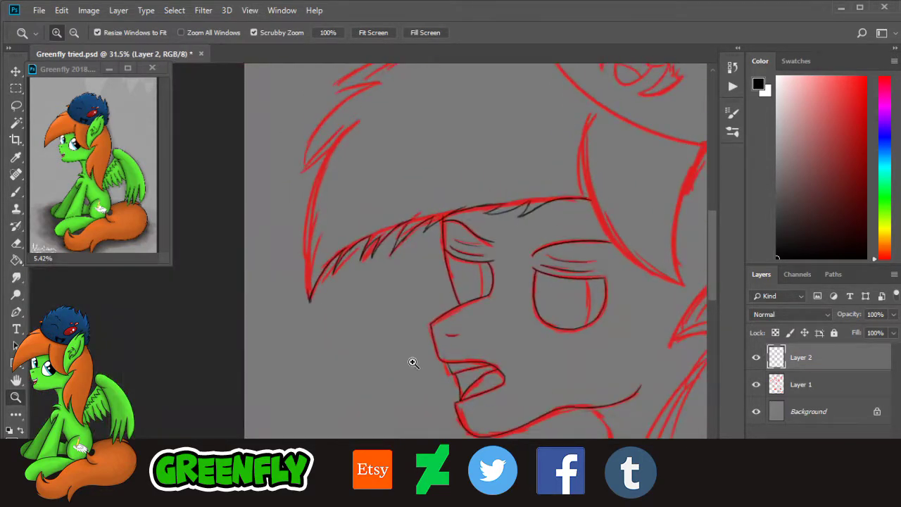
scroll(718, 274, "up", 2)
left_click_drag(427, 484, 456, 489)
left_click_drag(618, 257, 650, 269)
left_click_drag(476, 130, 473, 113)
left_click_drag(564, 154, 567, 155)
key("b")
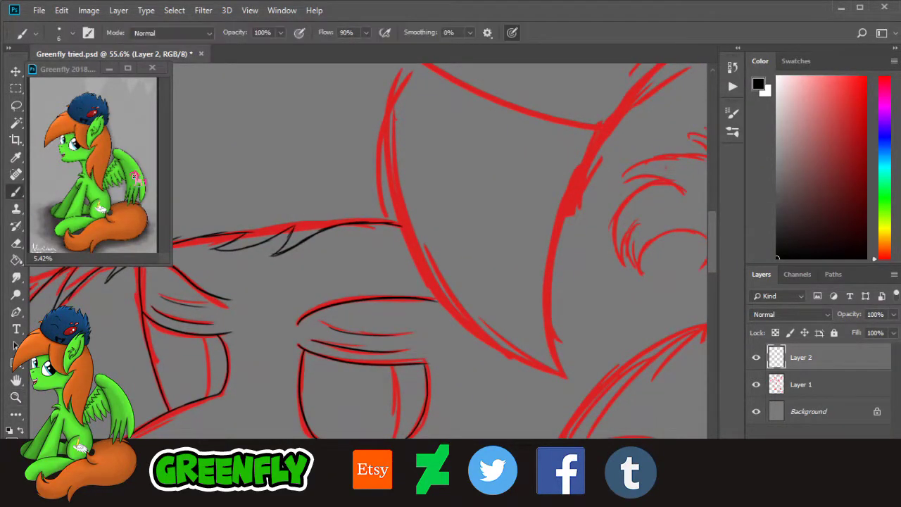
left_click_drag(404, 76, 422, 266)
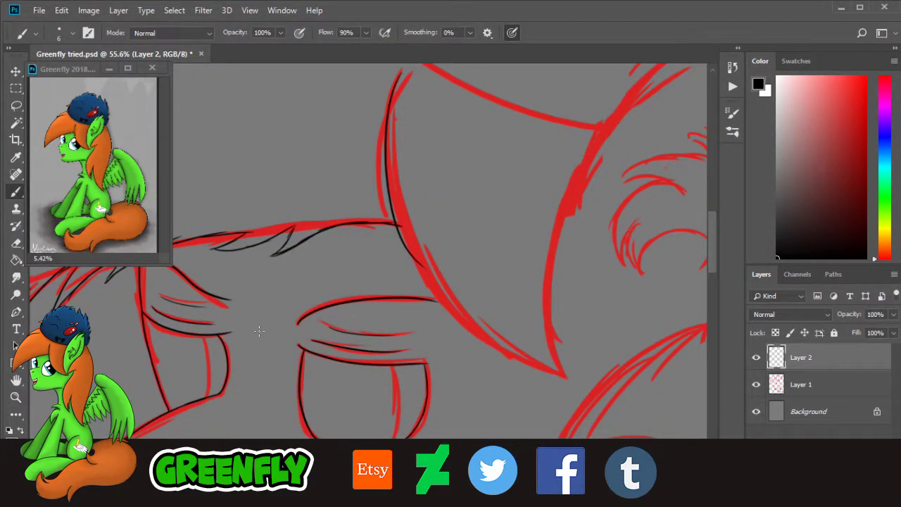
Step: Extend the mane strand's front edge slightly and ink a narrow pointed tuft hanging from it above the near eye's lid
key("z")
mouse_move(414, 259)
left_mouse_down()
mouse_move(439, 264)
mouse_move(451, 232)
mouse_move(359, 232)
left_mouse_up()
left_click(16, 243)
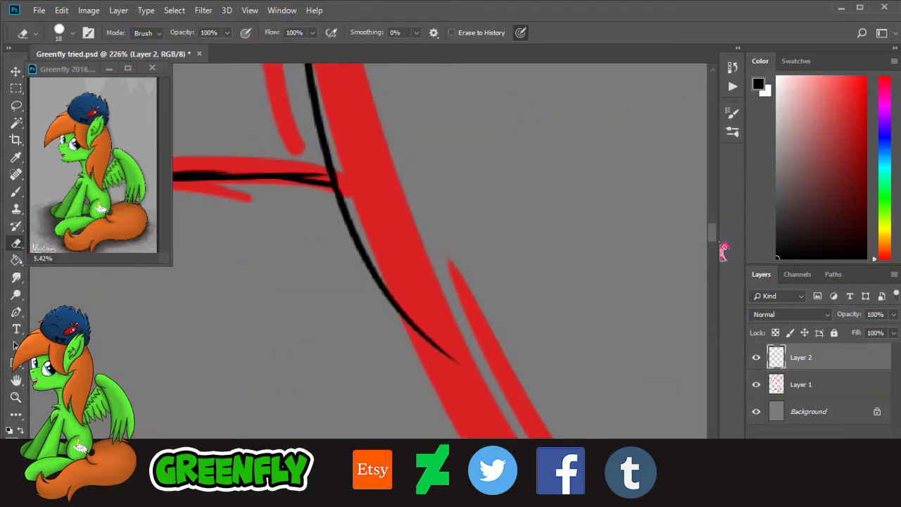
scroll(725, 257, "down", 2)
scroll(304, 256, "up", 1)
left_click(16, 191)
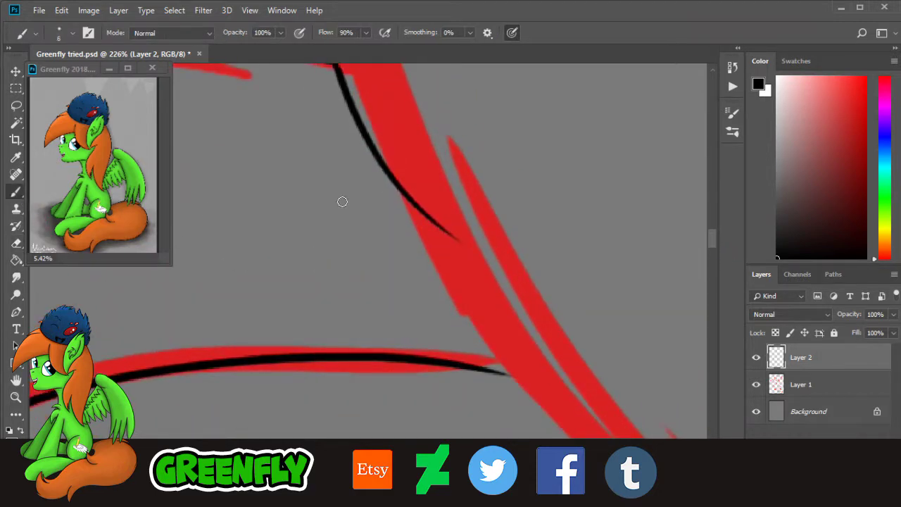
left_click_drag(383, 163, 487, 246)
mouse_move(400, 202)
left_mouse_down()
mouse_move(418, 325)
mouse_move(435, 267)
left_mouse_up()
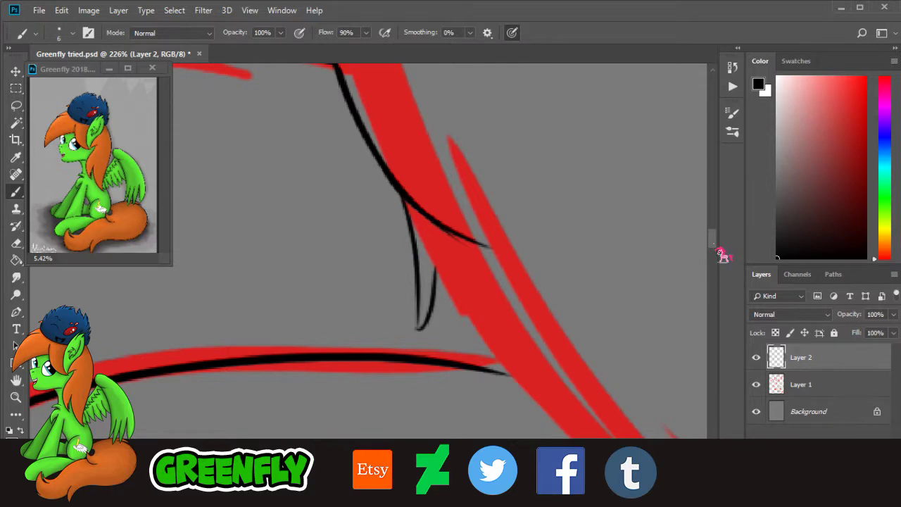
Step: Reshape the tuft into a sharp spike and ink the following strand down past the near eye's upper lid
scroll(718, 253, "down", 5)
scroll(329, 217, "right", 6)
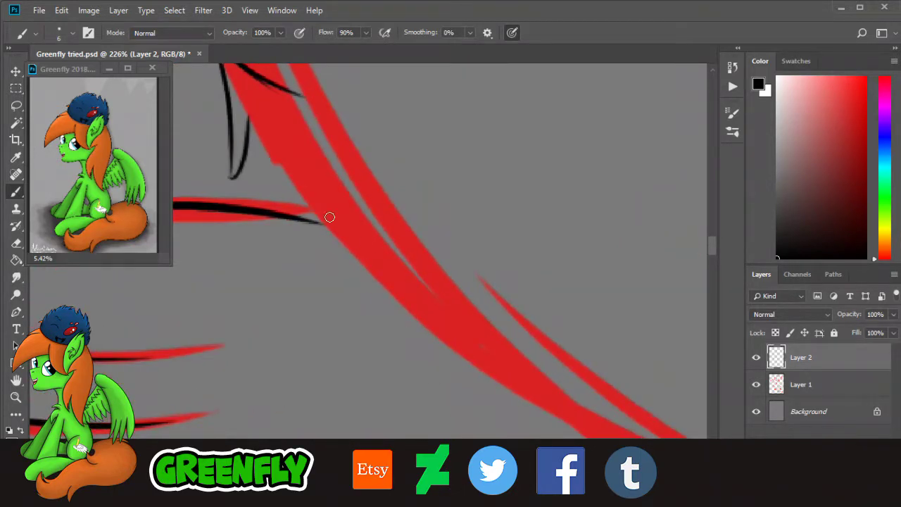
left_click_drag(255, 106, 222, 184)
mouse_move(252, 128)
left_mouse_down()
mouse_move(328, 298)
mouse_move(344, 246)
mouse_move(335, 196)
mouse_move(398, 343)
mouse_move(447, 392)
left_mouse_up()
Step: Ink the remaining overlapping pointed tufts along the mane strand's front edge down to its lower tip
scroll(712, 262, "down", 3)
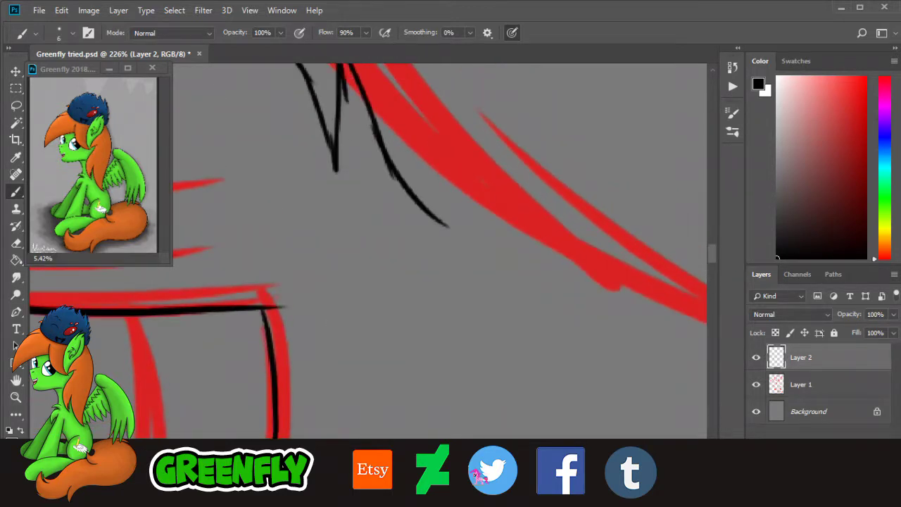
scroll(388, 349, "right", 3)
mouse_move(252, 223)
left_mouse_down()
mouse_move(220, 150)
mouse_move(288, 252)
mouse_move(339, 283)
mouse_move(409, 317)
mouse_move(380, 292)
mouse_move(499, 340)
mouse_move(595, 354)
left_mouse_up()
mouse_move(548, 330)
left_mouse_down()
mouse_move(509, 297)
mouse_move(647, 362)
left_mouse_up()
left_click_drag(368, 263, 332, 224)
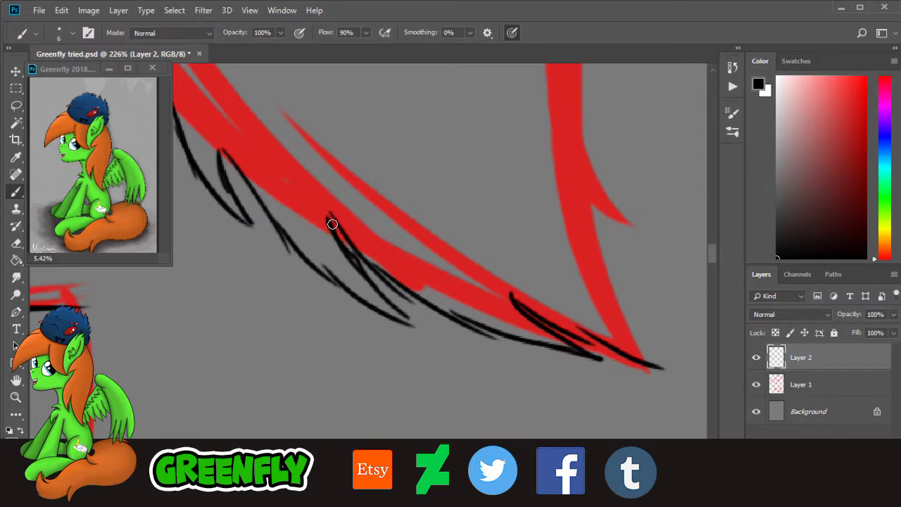
Step: Try to ink the mane strand's back edge in one long curve from its lower tip upward
left_click(16, 396)
left_click_drag(565, 265, 451, 271)
left_click_drag(425, 478, 448, 479)
left_click(713, 287)
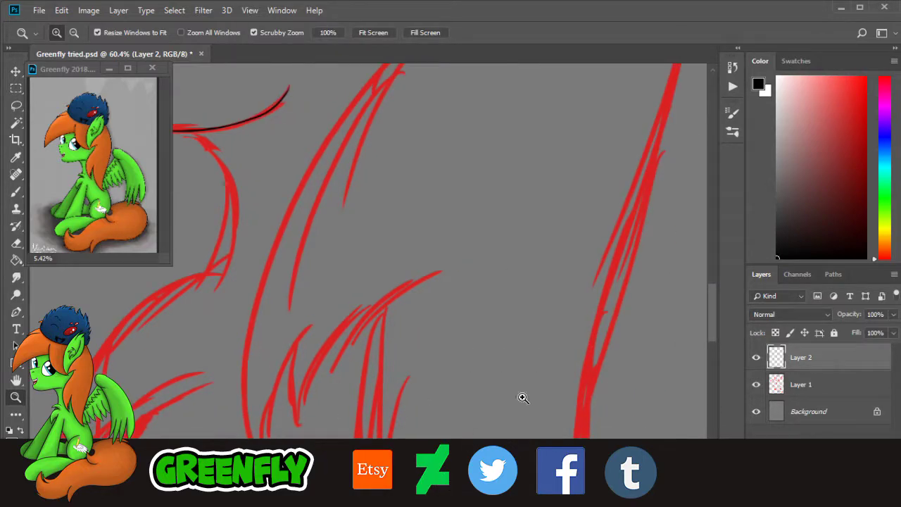
left_click_drag(713, 318, 707, 251)
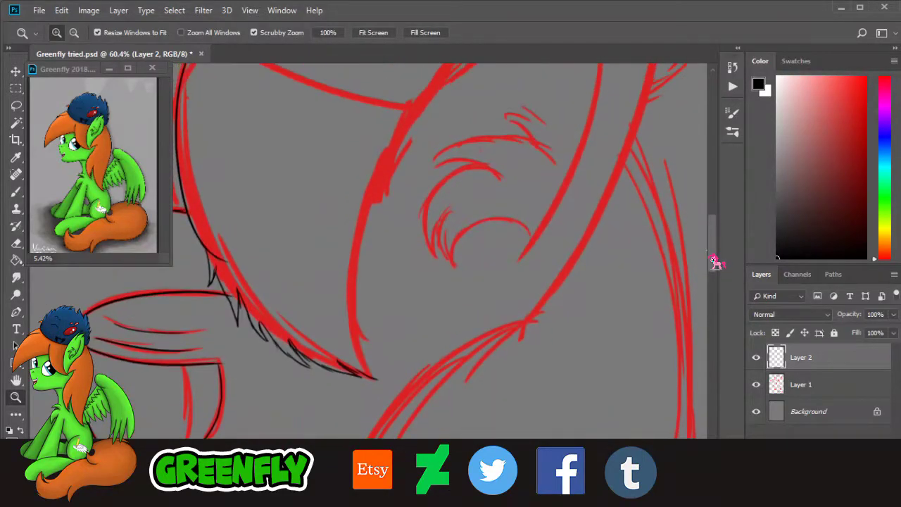
left_click_drag(371, 297, 404, 298)
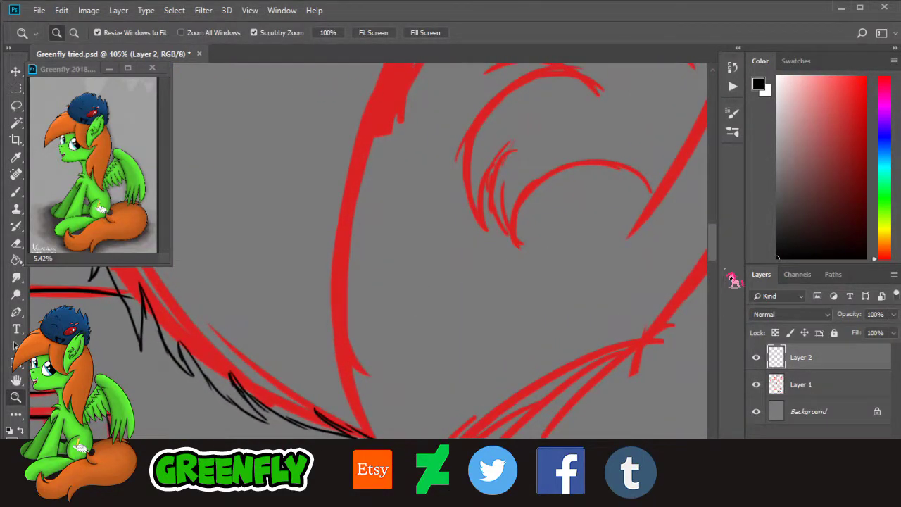
mouse_move(714, 255)
left_mouse_down()
mouse_move(717, 268)
mouse_move(719, 255)
left_mouse_up()
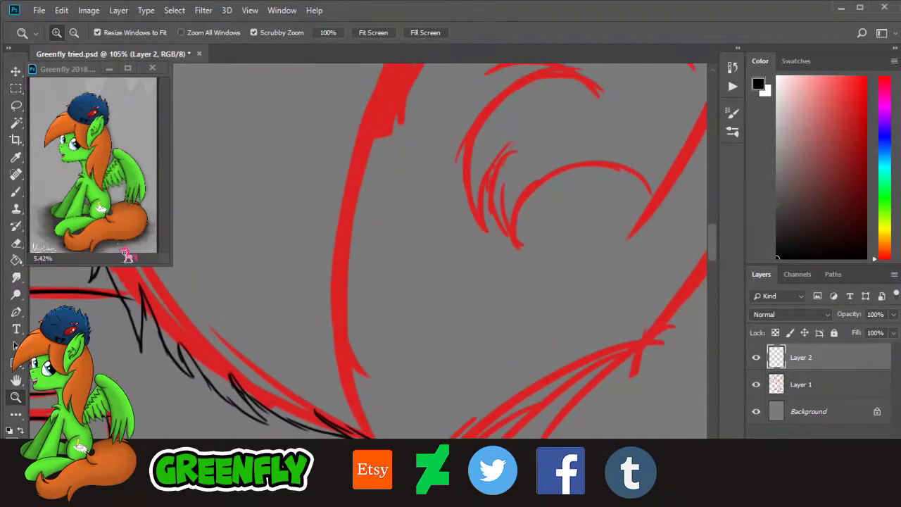
left_click(16, 191)
mouse_move(379, 440)
left_mouse_down()
mouse_move(352, 178)
mouse_move(385, 90)
left_mouse_up()
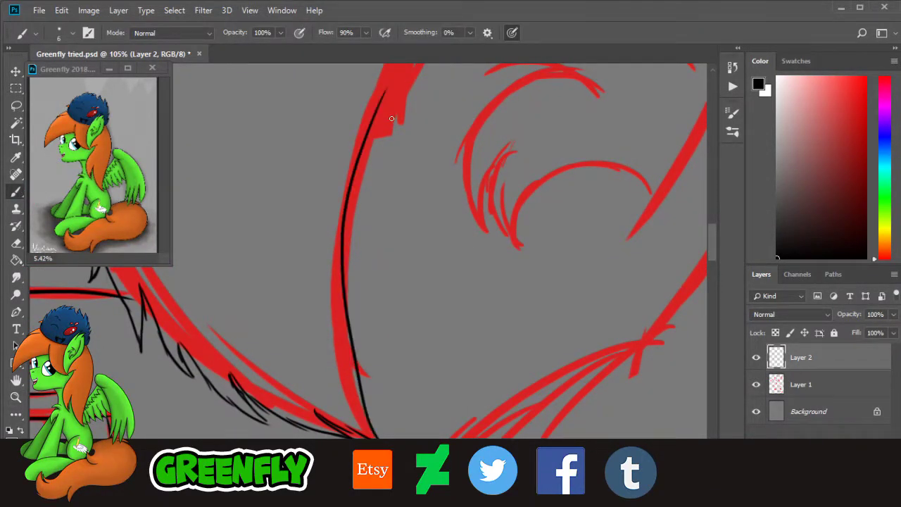
key("ctrl+z")
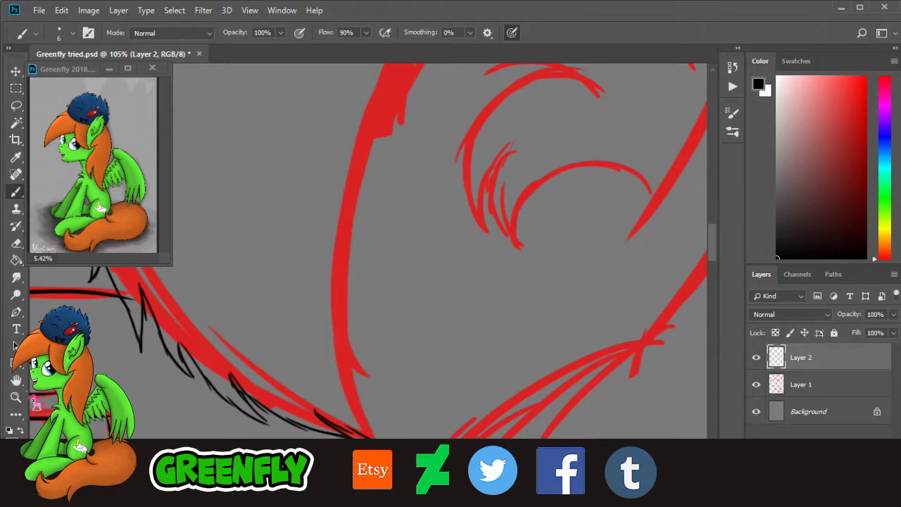
Step: Ink the lower back edge of the mane strand from its tip upward, with a pointed tuft flicking out towards the ear
left_click(17, 397)
left_click_drag(305, 448, 355, 450)
left_click(16, 192)
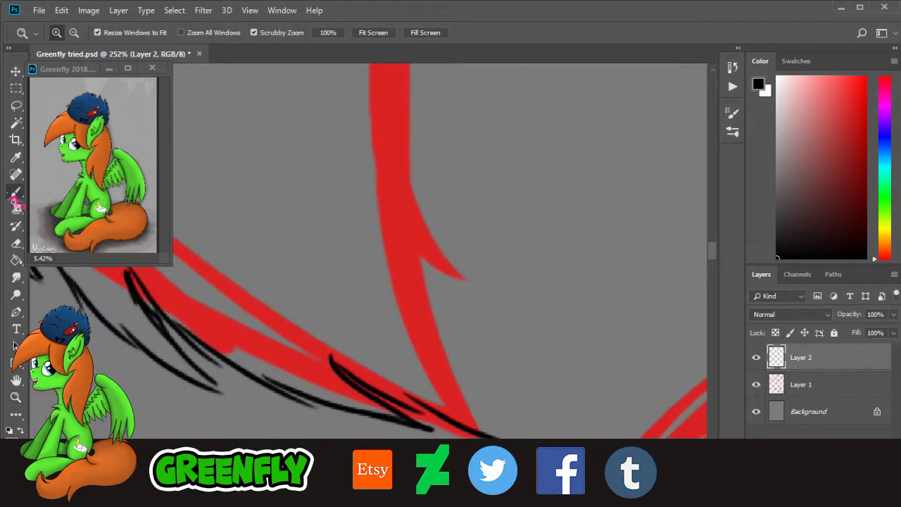
key("b")
left_click_drag(495, 436, 408, 70)
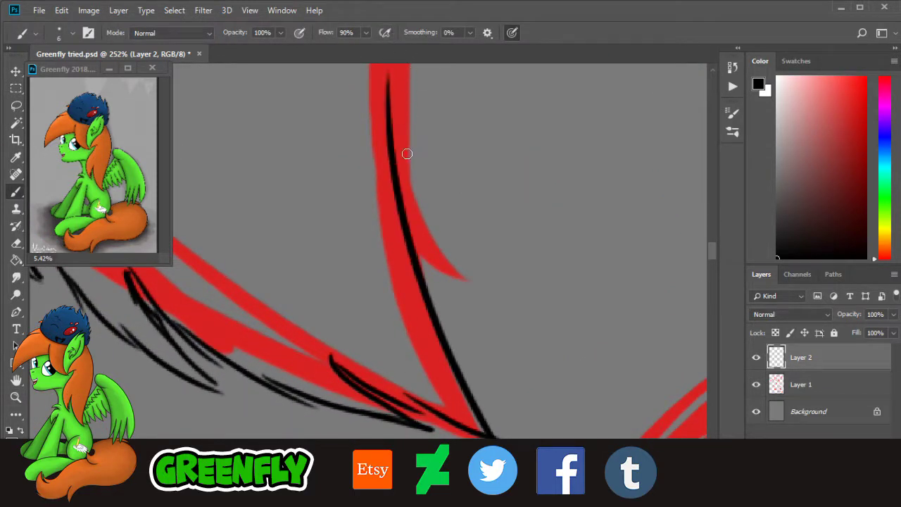
scroll(716, 251, "up", 5)
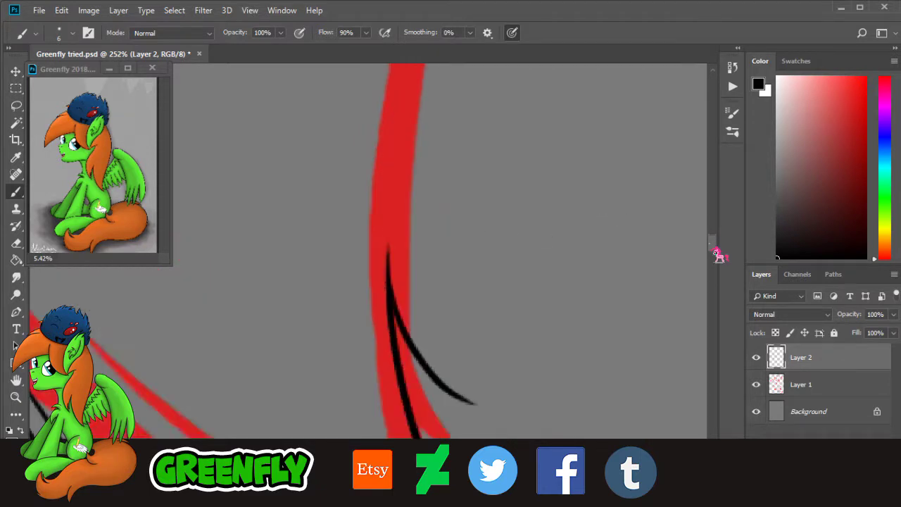
scroll(714, 255, "down", 3)
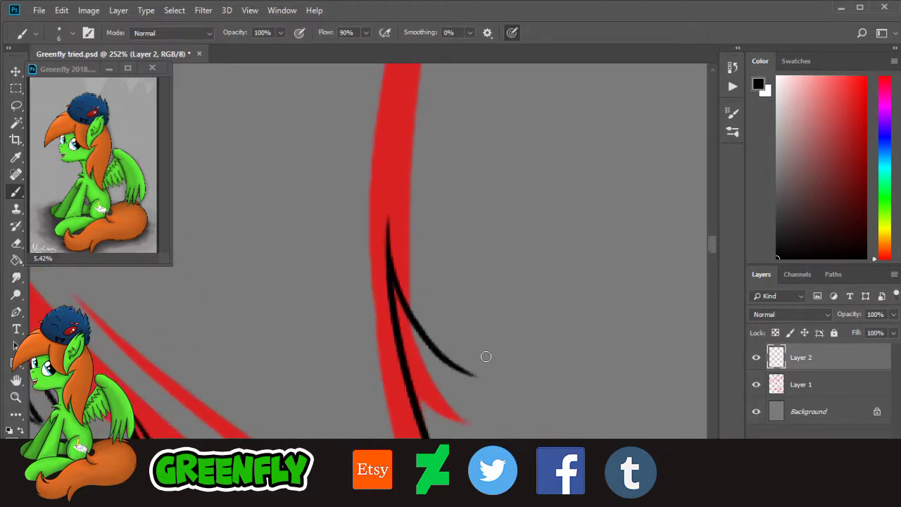
mouse_move(474, 373)
left_mouse_down()
mouse_move(398, 169)
mouse_move(397, 126)
left_mouse_up()
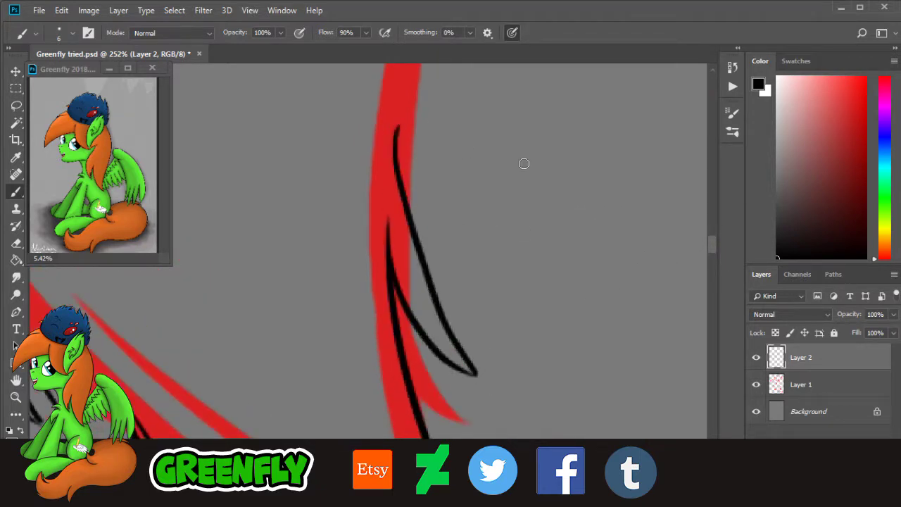
Step: Ink the mane strand's back edge upward from the outward-flicking tuft along the red sketch towards the ear
scroll(716, 252, "up", 5)
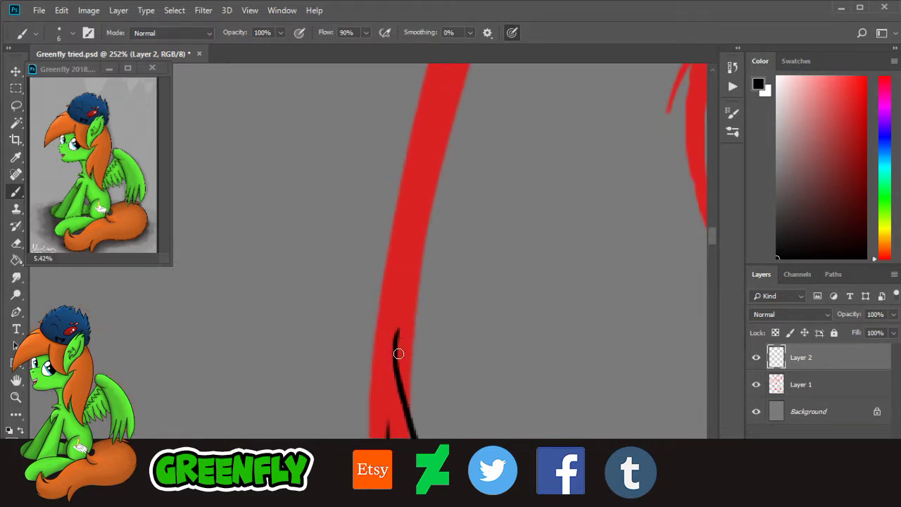
left_click_drag(398, 353, 422, 185)
left_click_drag(397, 383, 452, 64)
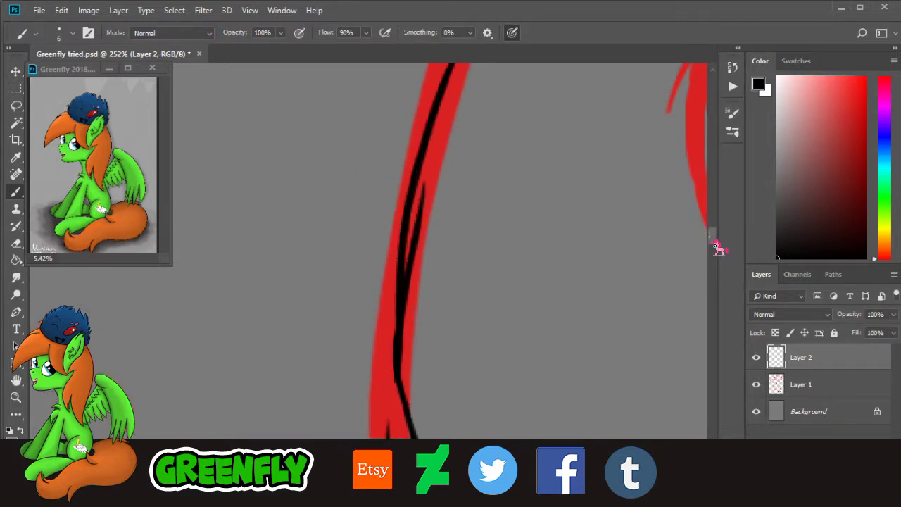
scroll(716, 248, "up", 5)
scroll(413, 382, "right", 3)
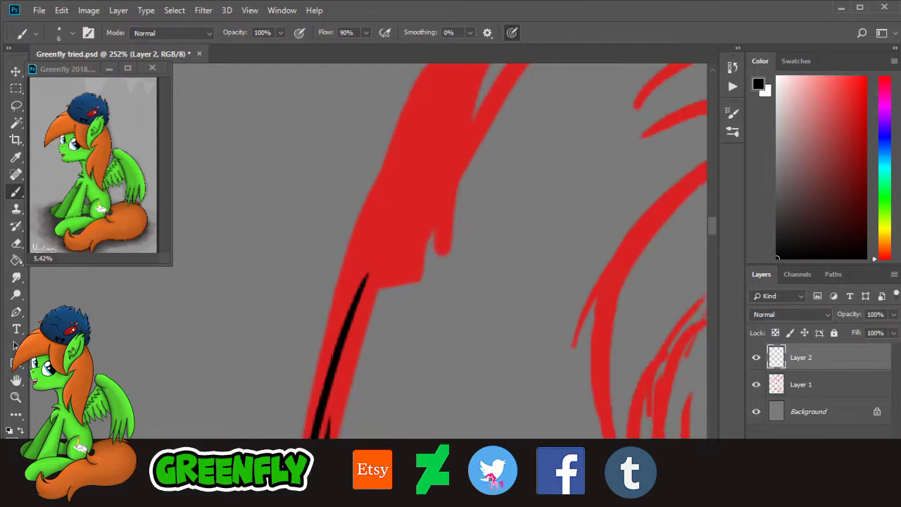
left_click_drag(328, 324, 414, 136)
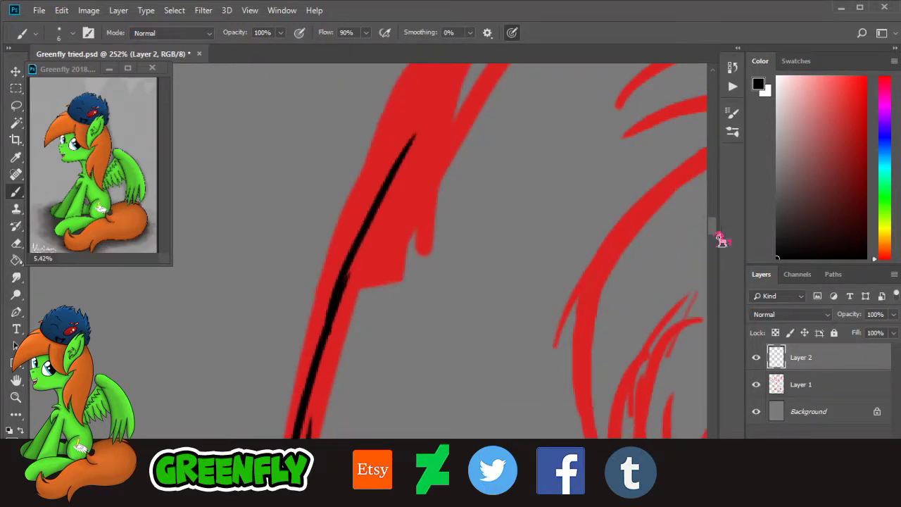
scroll(720, 239, "up", 10)
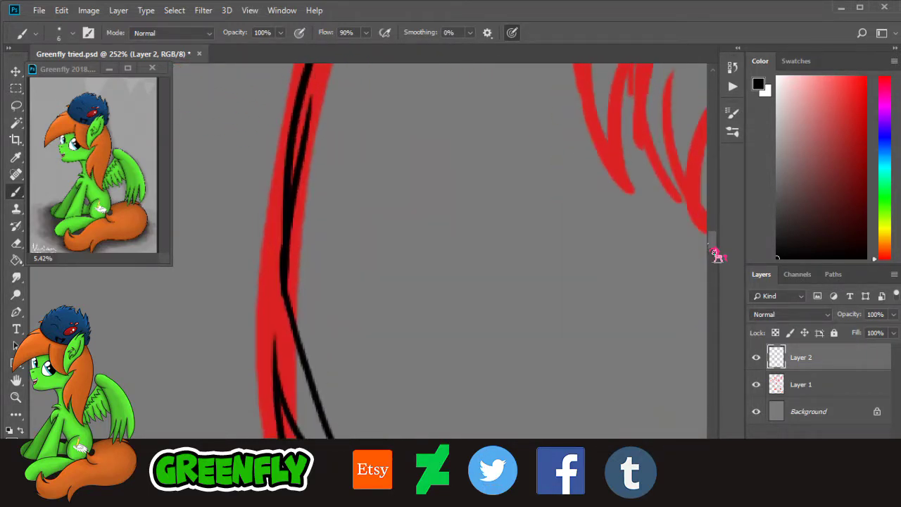
Step: Ink the lower part of the fringe's outer front edge from its tip upward, with pointed tufts flicking outward
left_click(17, 397)
mouse_move(453, 257)
left_mouse_down()
mouse_move(418, 275)
mouse_move(416, 334)
left_mouse_up()
scroll(406, 461, "left", 3)
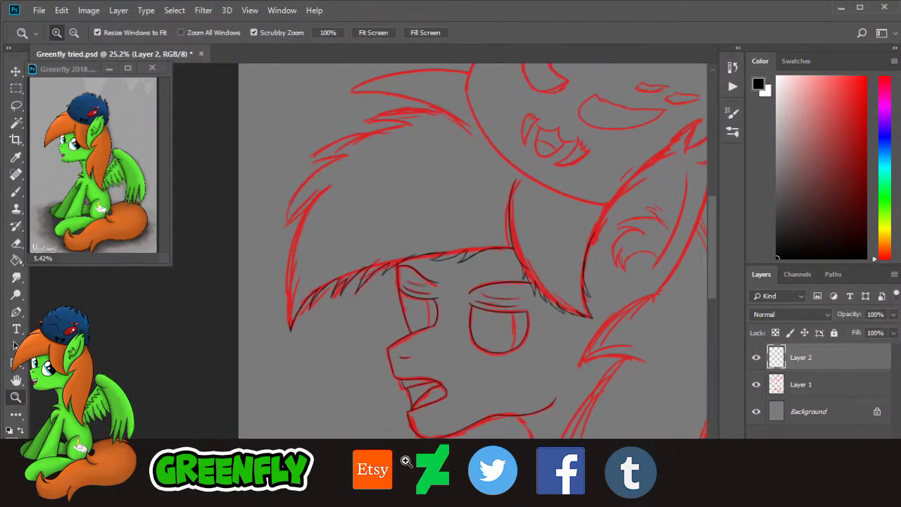
left_click_drag(294, 297, 324, 284)
left_click_drag(310, 143, 349, 147)
left_click_drag(715, 253, 714, 264)
left_click_drag(326, 303, 352, 306)
scroll(243, 374, "up", 1)
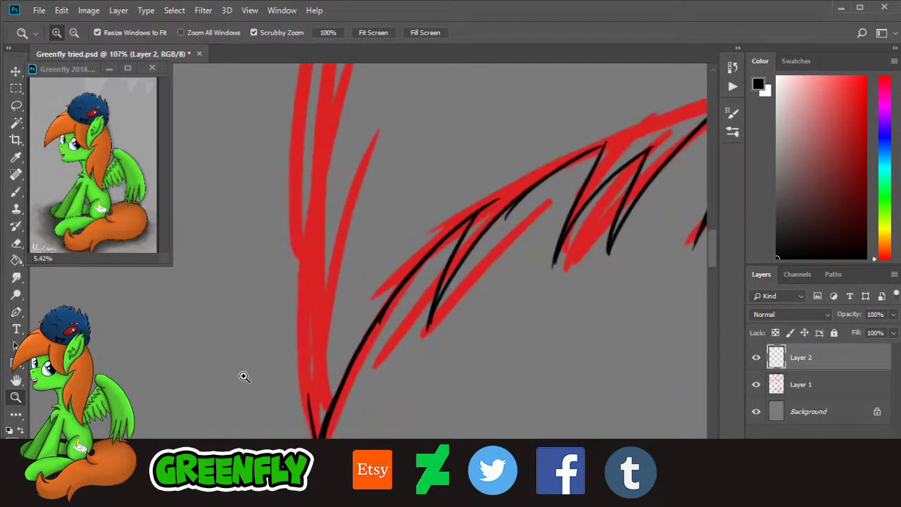
left_click(16, 192)
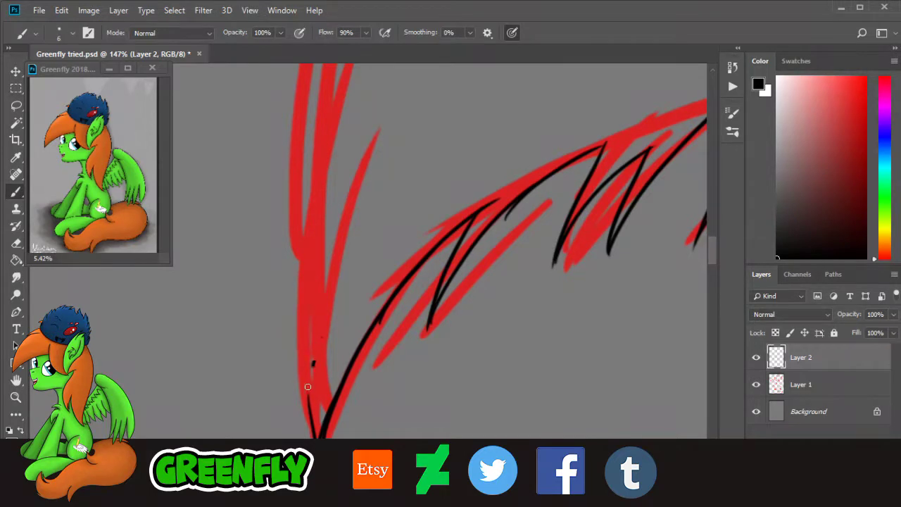
mouse_move(304, 426)
left_mouse_down()
mouse_move(321, 339)
mouse_move(309, 304)
mouse_move(326, 205)
left_mouse_up()
left_click_drag(297, 292, 347, 154)
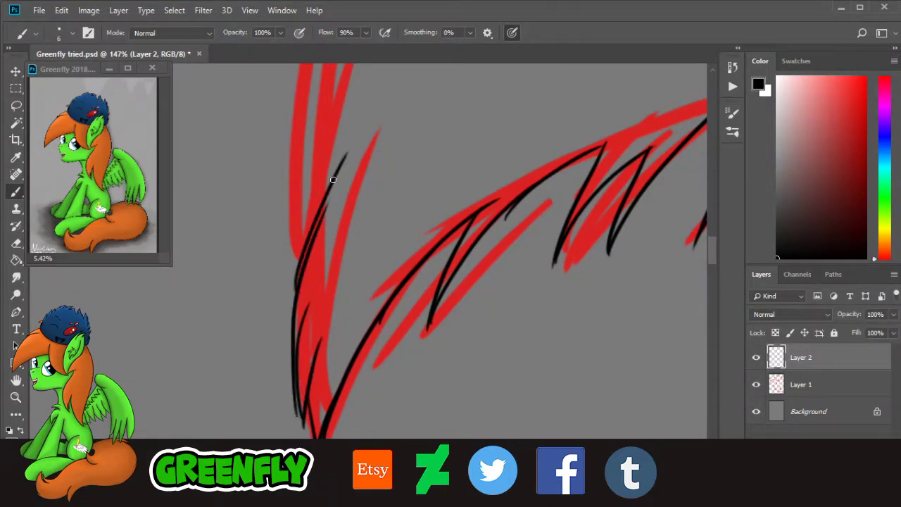
left_click_drag(321, 198, 275, 303)
scroll(723, 259, "up", 3)
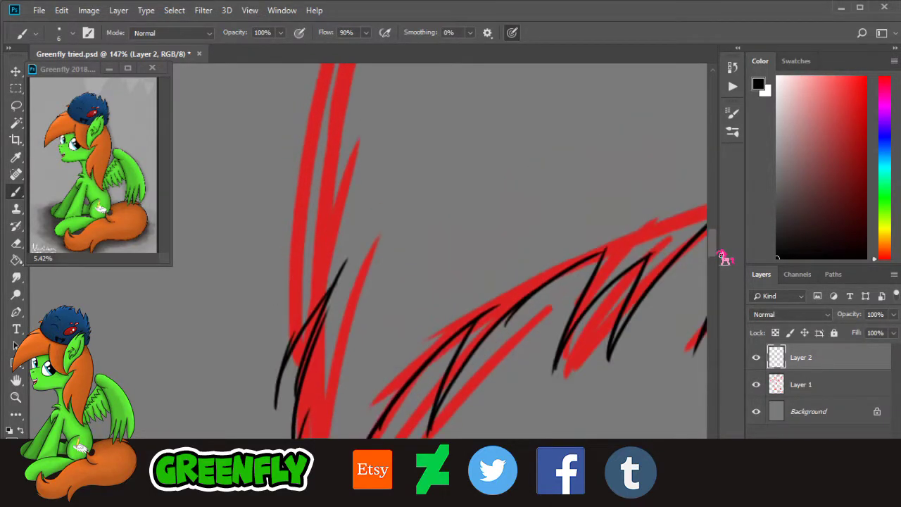
left_click_drag(276, 399, 330, 139)
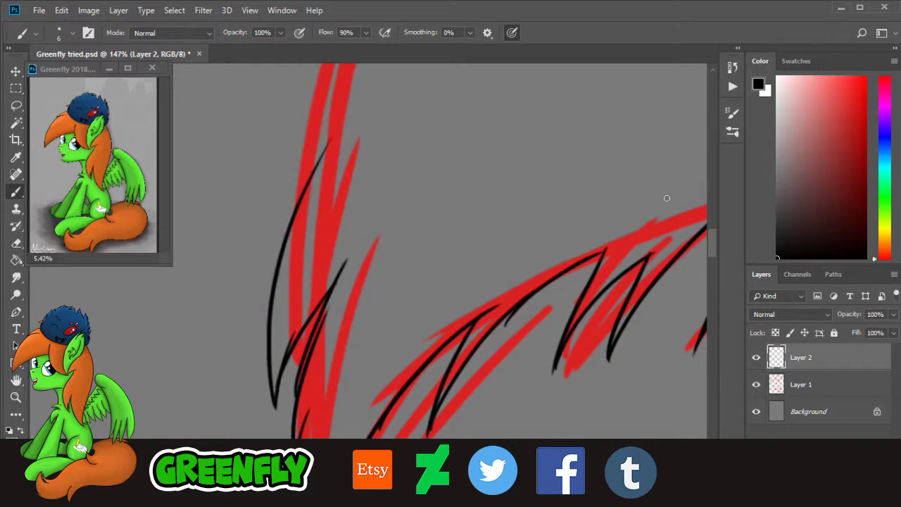
Step: Ink two more overlapping pointed tufts along the middle of the fringe's outer front edge
scroll(721, 250, "up", 5)
left_click_drag(287, 391, 330, 325)
left_click_drag(275, 394, 312, 348)
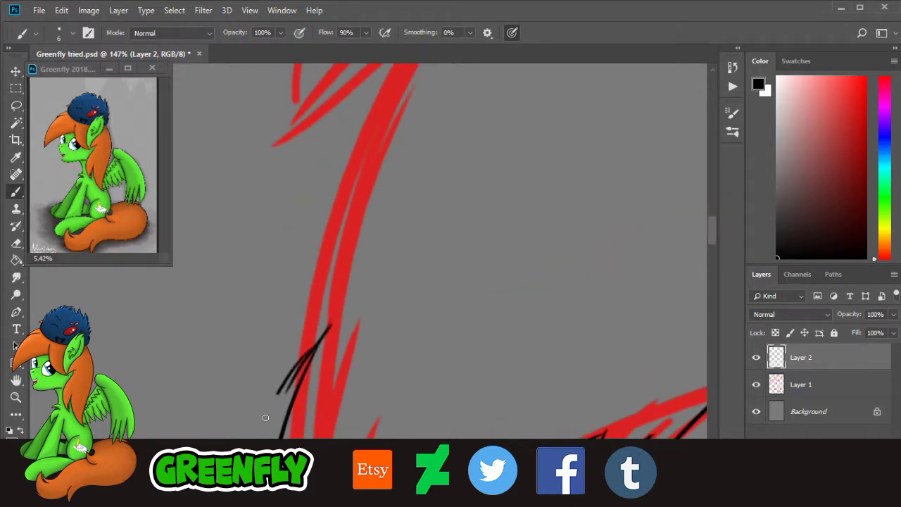
left_click_drag(266, 417, 280, 392)
left_click_drag(269, 404, 290, 318)
left_click_drag(273, 373, 333, 257)
mouse_move(290, 331)
left_mouse_down()
mouse_move(362, 216)
mouse_move(286, 296)
left_mouse_up()
left_click_drag(328, 246, 280, 308)
left_click_drag(281, 302, 320, 214)
left_click_drag(282, 307, 386, 124)
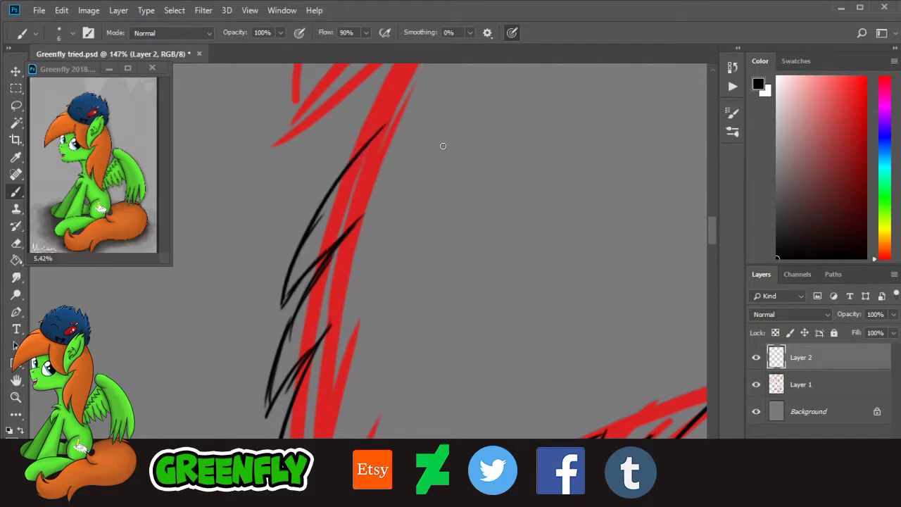
Step: Continue the fringe's outer line upward in a long curve into the first deep notch of the red sketch
scroll(719, 235, "up", 3)
mouse_move(367, 326)
left_mouse_down()
mouse_move(314, 380)
mouse_move(361, 334)
left_mouse_up()
left_click_drag(296, 398, 366, 276)
left_click_drag(302, 366, 440, 173)
mouse_move(366, 271)
left_mouse_down()
mouse_move(533, 93)
mouse_move(561, 79)
left_mouse_up()
Step: Ink a large pointed tuft jutting out from the notch and carry its upper side back up towards the next tuft
scroll(721, 223, "up", 2)
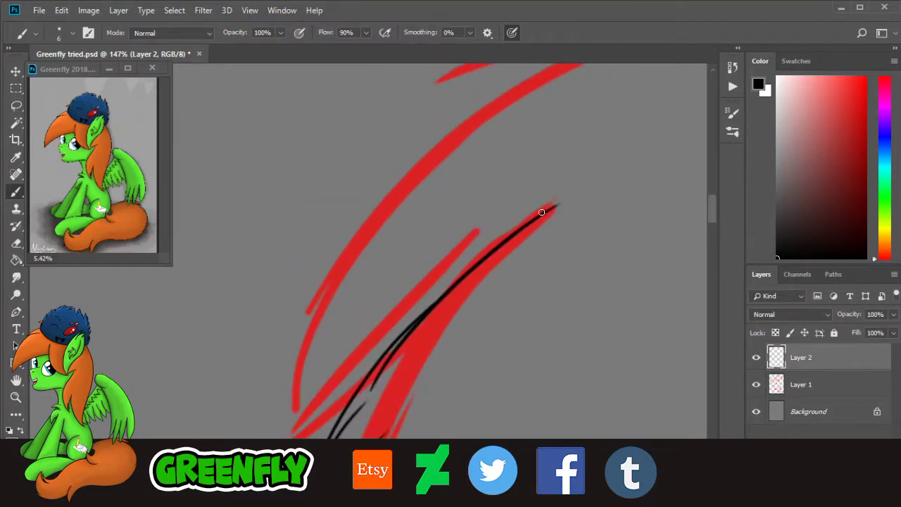
mouse_move(554, 206)
left_mouse_down()
mouse_move(317, 264)
mouse_move(454, 199)
left_mouse_up()
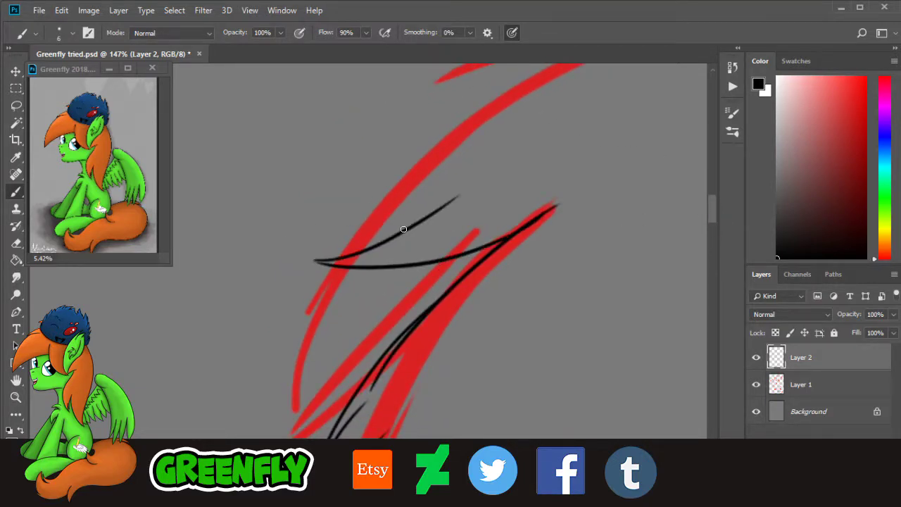
left_click_drag(403, 229, 505, 122)
left_click_drag(458, 178, 546, 68)
Step: Ink the next notch and a cluster of thin overlapping pointed tufts on the fringe's upper front edge
scroll(721, 214, "up", 3)
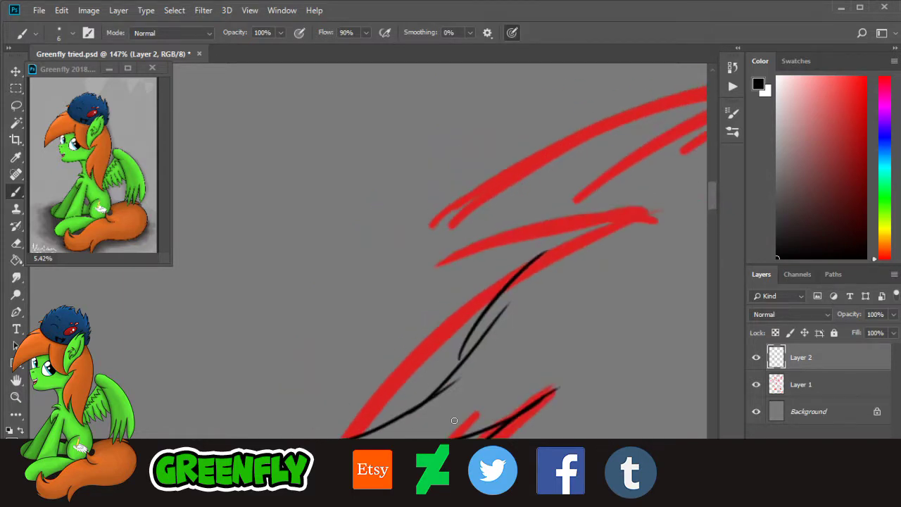
scroll(318, 461, "right", 2)
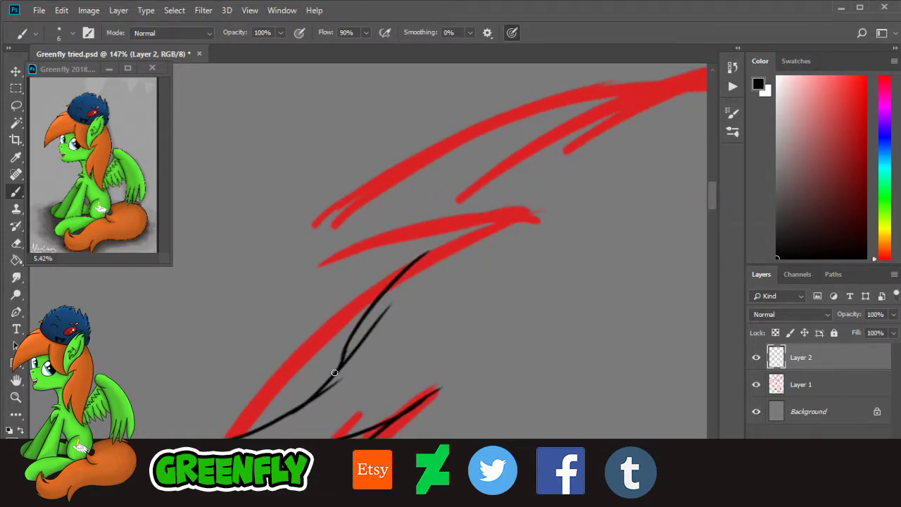
left_click_drag(398, 281, 461, 233)
mouse_move(422, 260)
left_mouse_down()
mouse_move(526, 222)
mouse_move(395, 238)
mouse_move(475, 223)
mouse_move(325, 257)
mouse_move(396, 236)
mouse_move(319, 264)
left_mouse_up()
mouse_move(384, 227)
left_mouse_down()
mouse_move(329, 260)
mouse_move(466, 193)
left_mouse_up()
mouse_move(404, 211)
left_mouse_down()
mouse_move(525, 174)
mouse_move(426, 190)
left_mouse_up()
left_click_drag(472, 179, 421, 184)
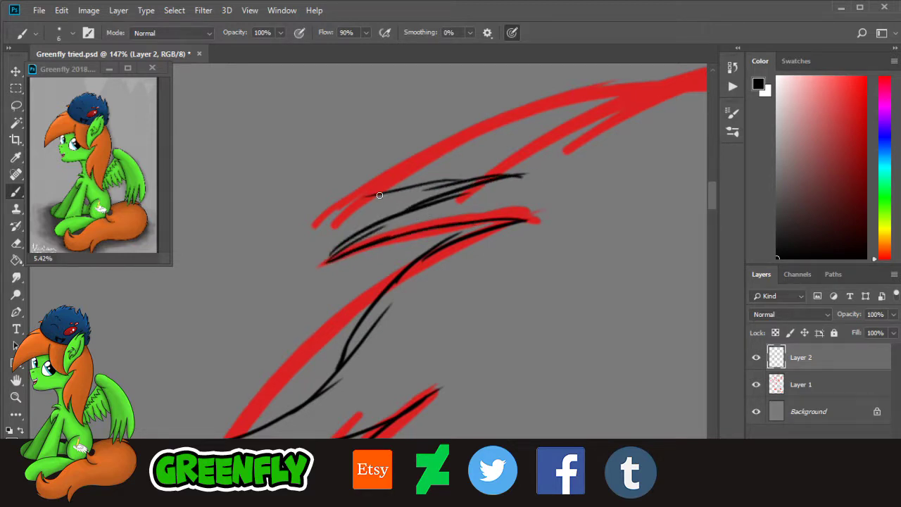
left_click_drag(366, 196, 458, 161)
left_click_drag(391, 184, 556, 145)
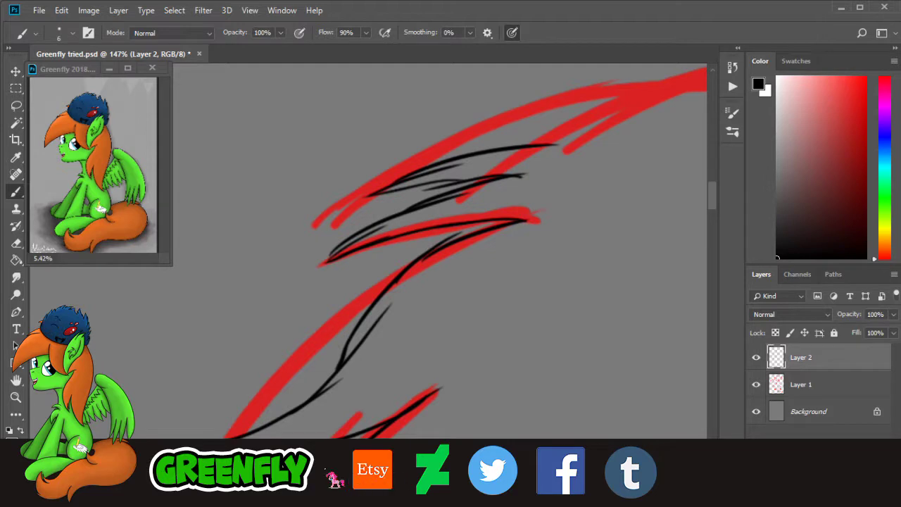
Step: Ink the fringe's top edge onward with a small overlapping tuft, ending at the notch below the uppermost tuft
left_click_drag(320, 476, 339, 477)
left_click_drag(712, 207, 712, 200)
scroll(719, 209, "up", 1)
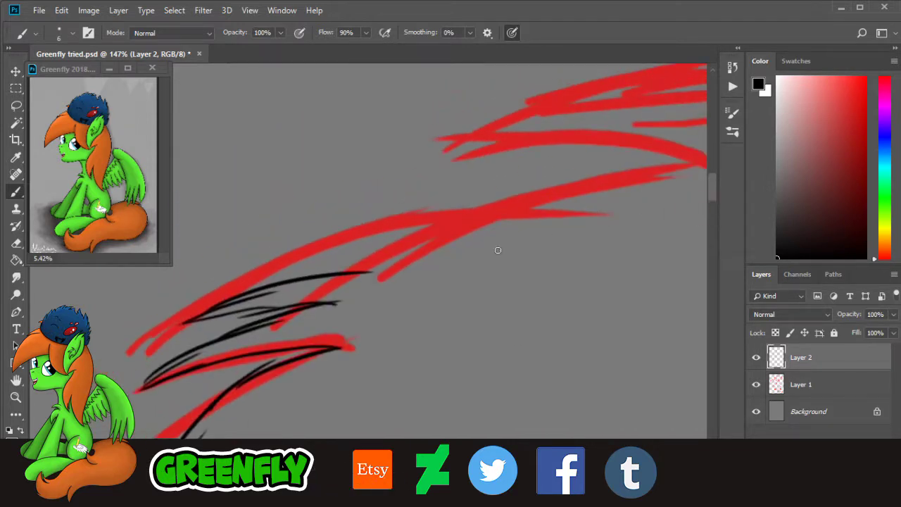
mouse_move(329, 271)
left_mouse_down()
mouse_move(424, 249)
mouse_move(474, 217)
mouse_move(513, 210)
mouse_move(434, 219)
mouse_move(489, 206)
left_mouse_up()
mouse_move(422, 219)
left_mouse_down()
mouse_move(551, 190)
mouse_move(445, 207)
mouse_move(618, 186)
left_mouse_up()
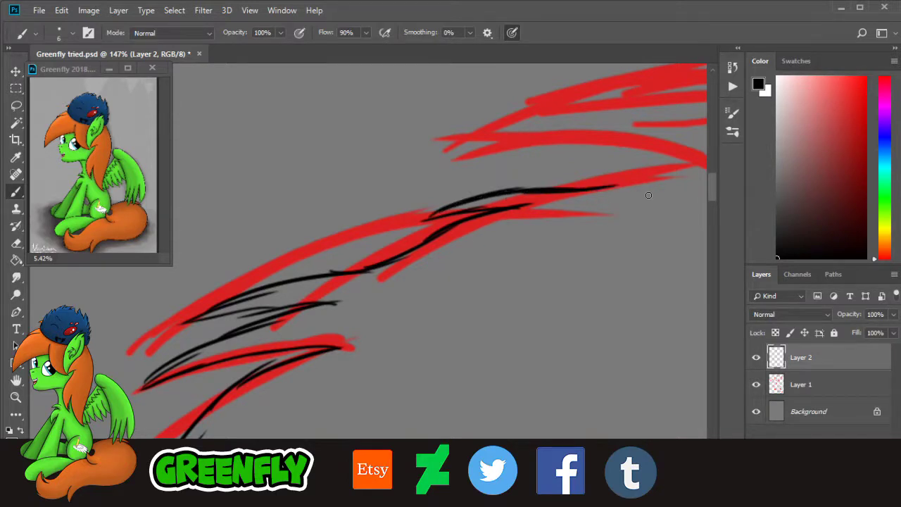
scroll(501, 208, "right", 3)
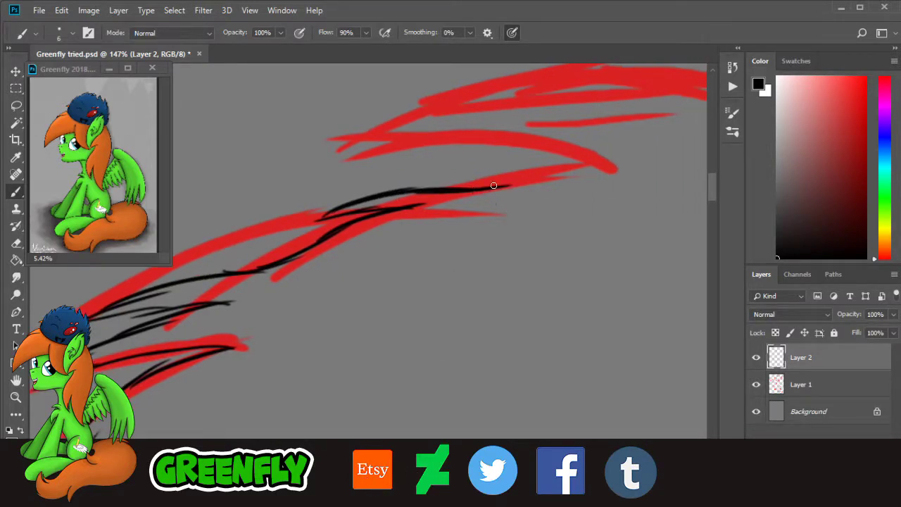
left_click_drag(469, 187, 590, 166)
Step: Ink the uppermost pointed tuft of the fringe and run its top edge back towards the furry creature's body
left_click_drag(714, 196, 715, 188)
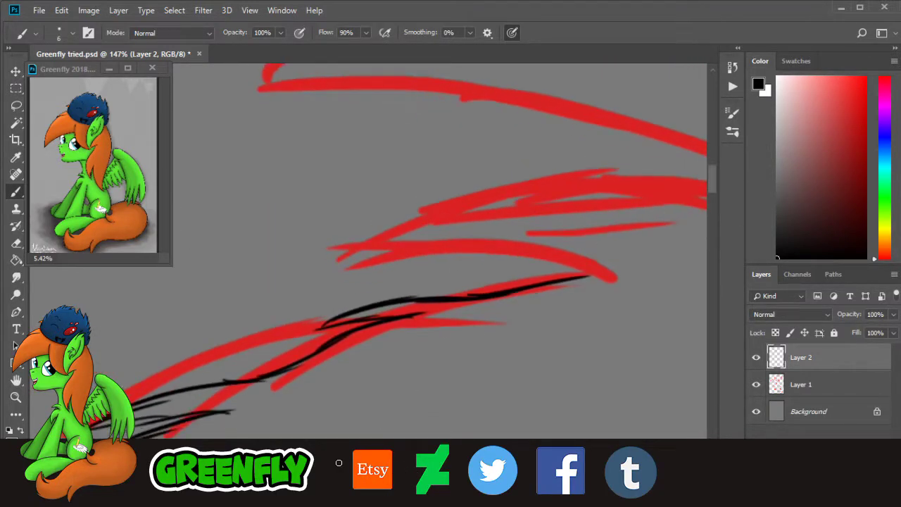
scroll(339, 462, "right", 2)
left_click_drag(456, 168, 471, 175)
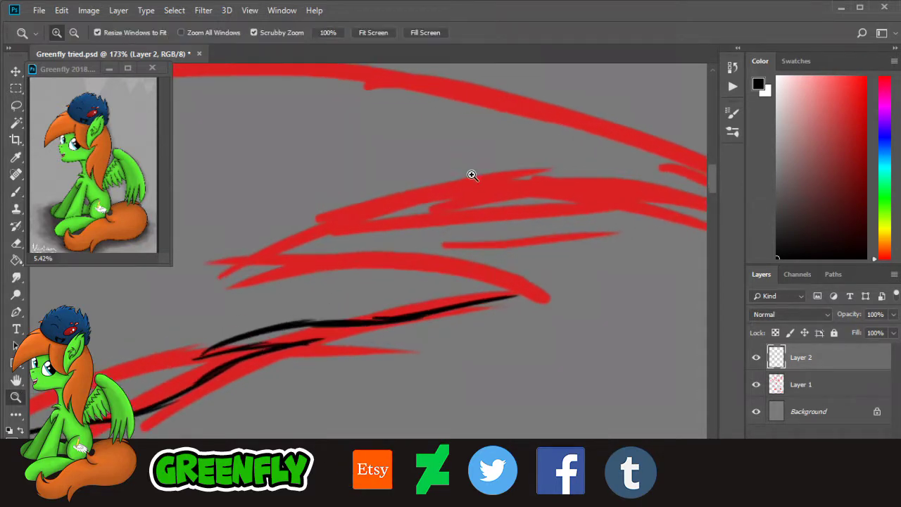
mouse_move(215, 276)
left_mouse_down()
mouse_move(380, 258)
mouse_move(550, 295)
left_mouse_up()
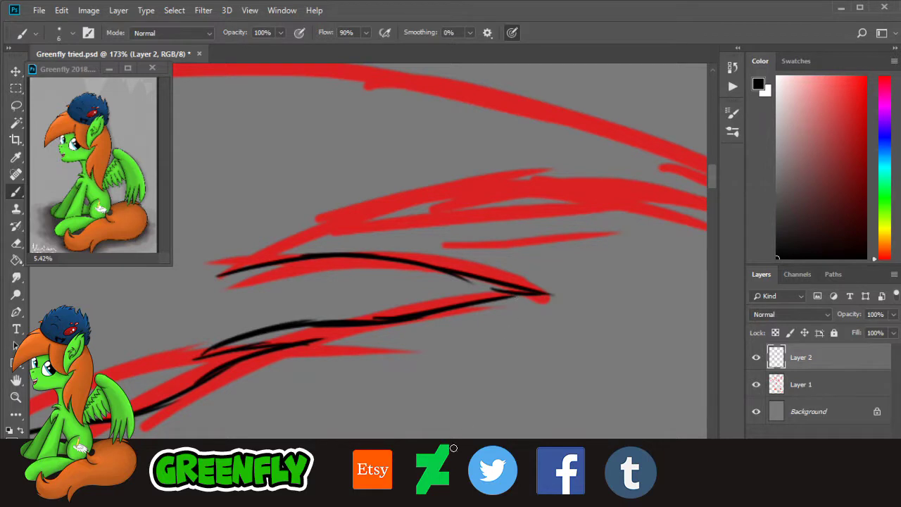
scroll(367, 428, "right", 1)
mouse_move(176, 272)
left_mouse_down()
mouse_move(282, 228)
mouse_move(471, 192)
left_mouse_up()
left_click_drag(331, 218, 539, 181)
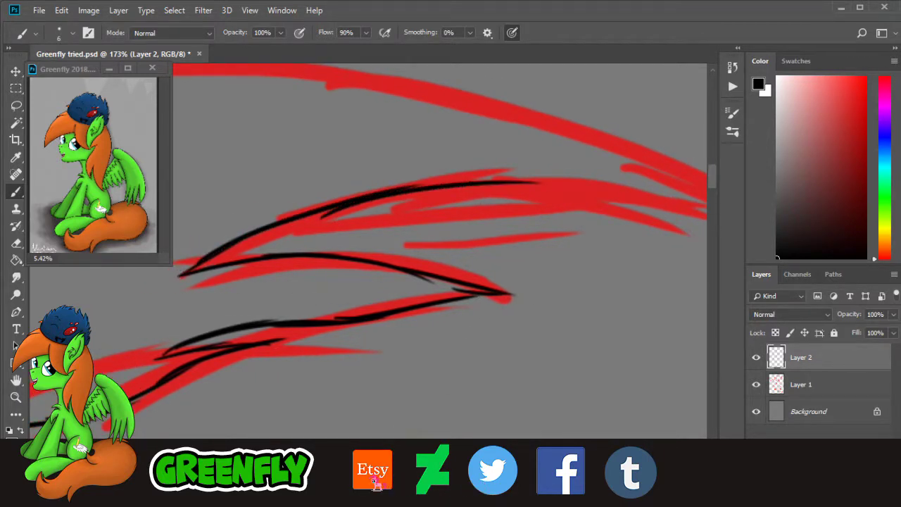
scroll(378, 484, "right", 4)
left_click_drag(345, 180, 535, 190)
left_click_drag(445, 188, 628, 224)
Step: Ink the lower edge of the furry creature's pointed side projection and extend the fringe's top line down towards its body
left_click(16, 397)
left_click_drag(539, 256, 480, 316)
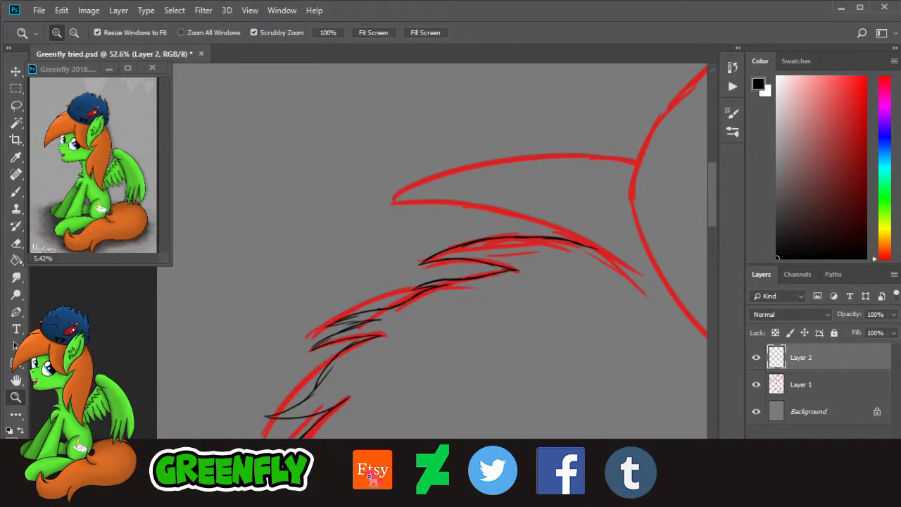
scroll(392, 421, "right", 4)
left_click_drag(373, 191, 404, 199)
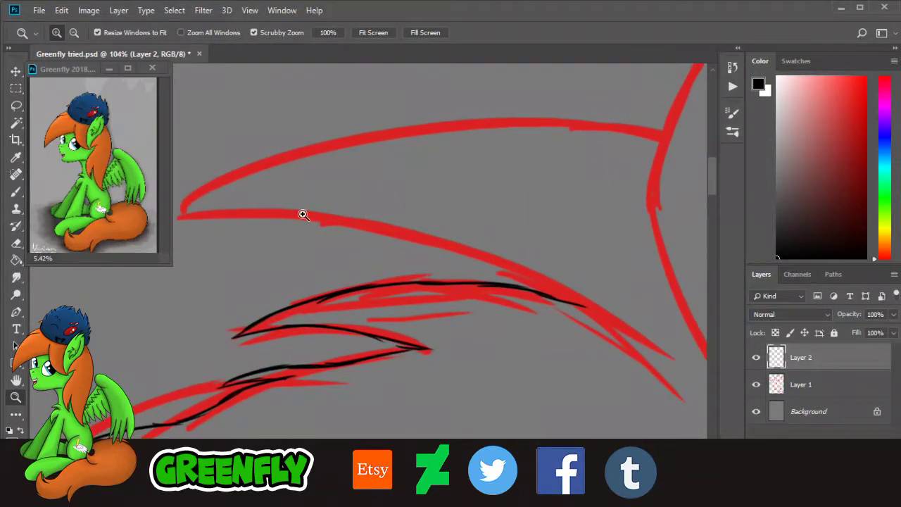
key("b")
mouse_move(312, 217)
left_mouse_down()
mouse_move(499, 270)
mouse_move(568, 301)
mouse_move(649, 361)
left_mouse_up()
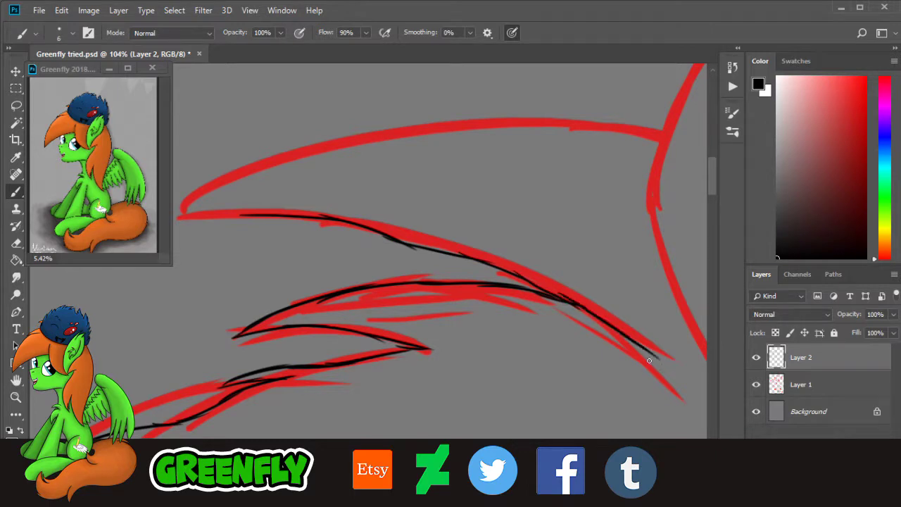
Step: Ink the projection's end as a curved hook bending downward to a point, reshaping the red sketch's straight tip
left_click(15, 396)
left_click_drag(298, 192, 328, 202)
left_click_drag(323, 236, 345, 253)
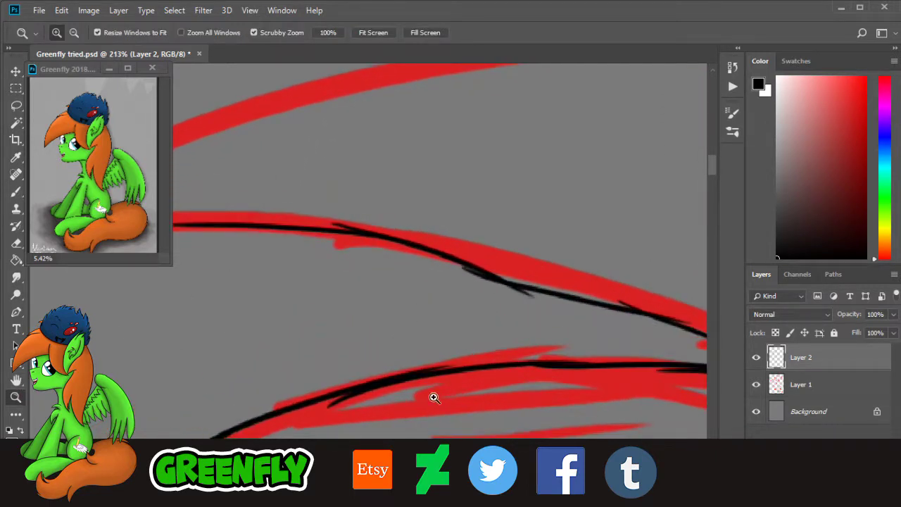
left_click_drag(369, 483, 342, 482)
left_click_drag(430, 183, 437, 183)
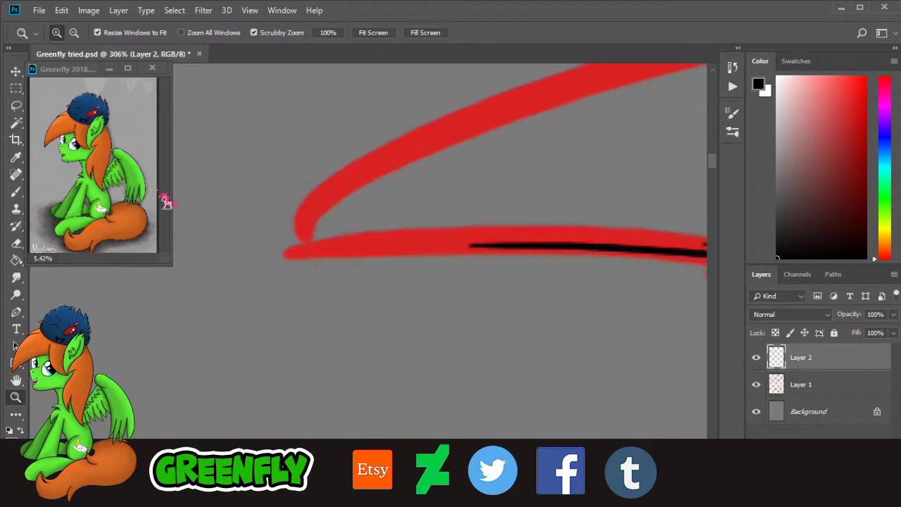
left_click(16, 192)
left_click_drag(483, 249, 422, 349)
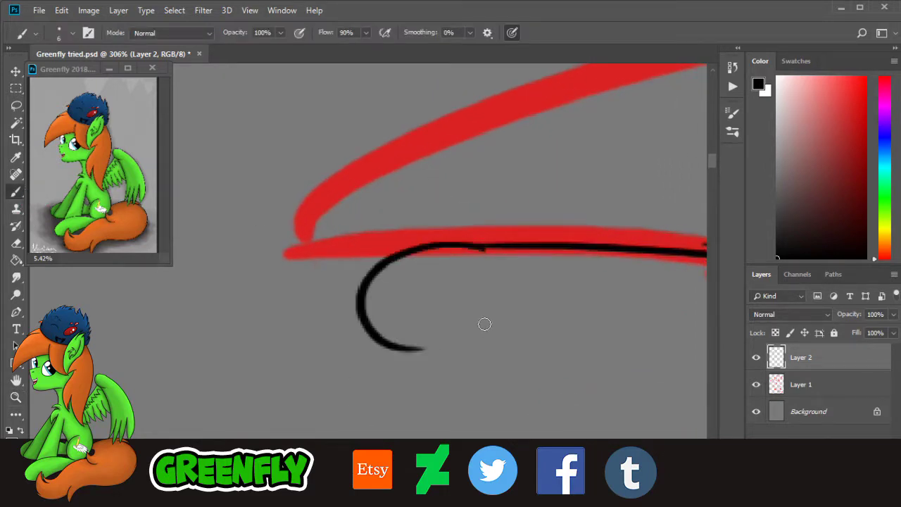
left_click_drag(292, 260, 405, 118)
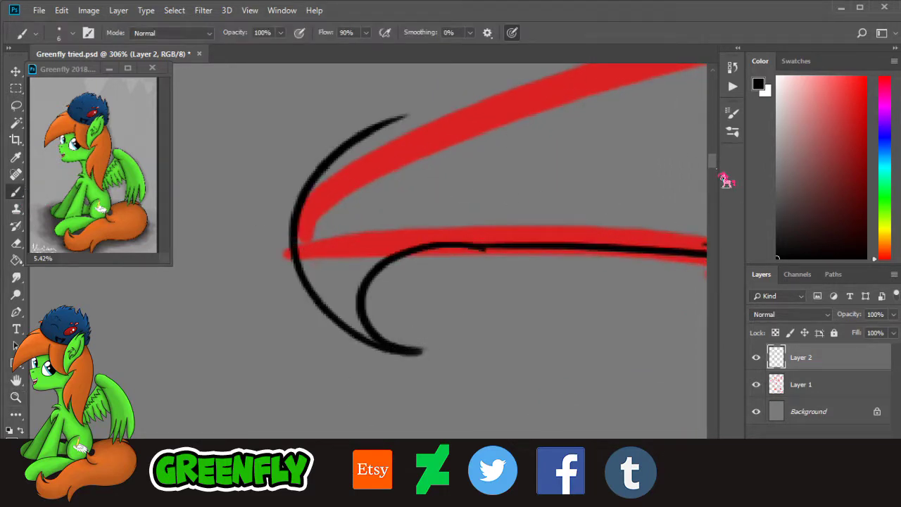
Step: Ink the upper edge of the furry creature's projection from the hooked end inward, adding a flat pointed tuft and a curled tuft
scroll(720, 172, "up", 5)
scroll(360, 345, "right", 5)
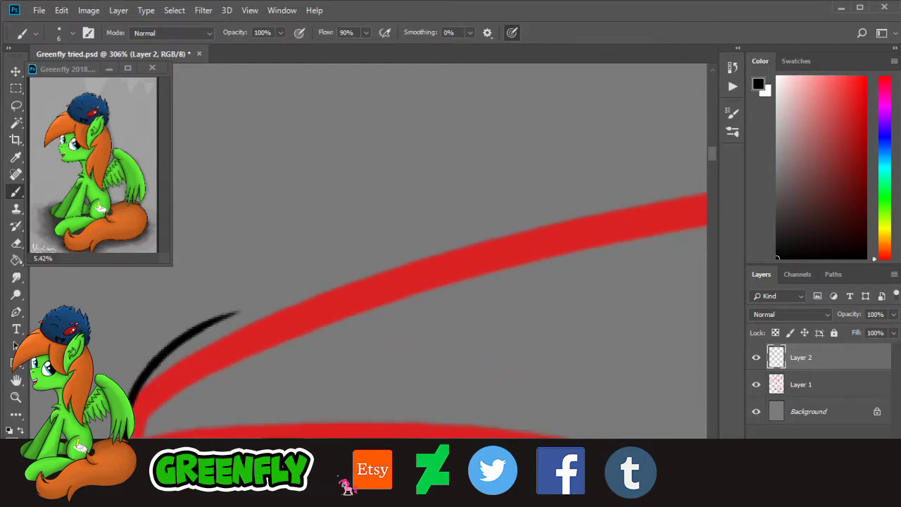
left_click_drag(219, 314, 383, 251)
left_click_drag(278, 288, 528, 221)
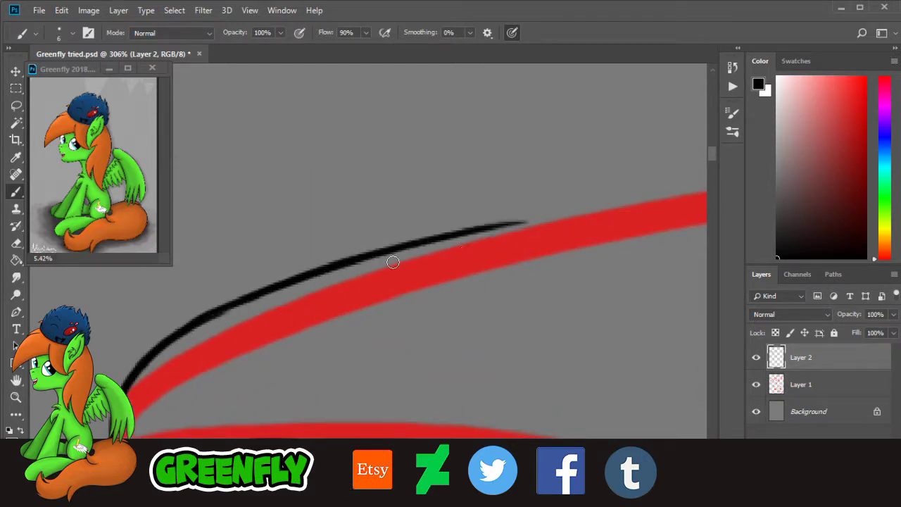
left_click_drag(355, 254, 616, 204)
scroll(384, 425, "right", 10)
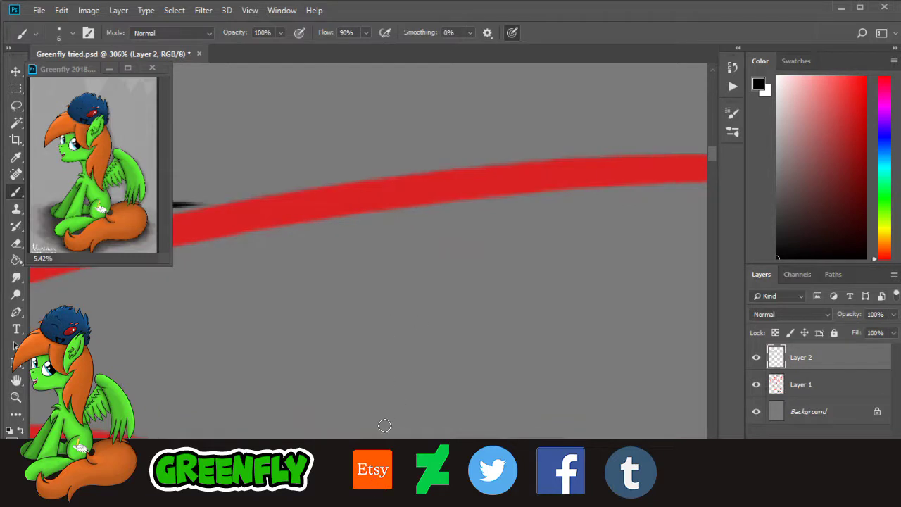
left_click_drag(368, 479, 362, 480)
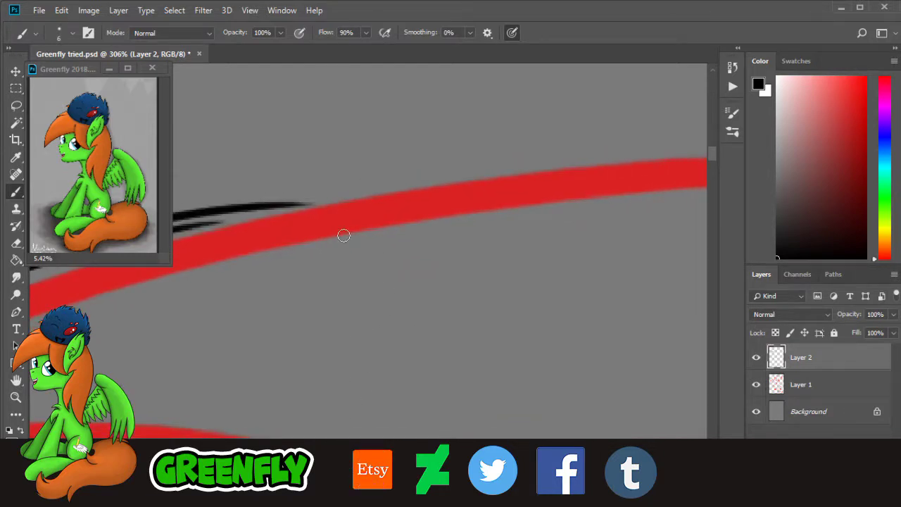
mouse_move(323, 205)
left_mouse_down()
mouse_move(247, 177)
mouse_move(366, 161)
mouse_move(283, 176)
mouse_move(449, 183)
mouse_move(357, 170)
mouse_move(590, 194)
mouse_move(497, 164)
mouse_move(483, 148)
mouse_move(523, 125)
mouse_move(608, 169)
left_mouse_up()
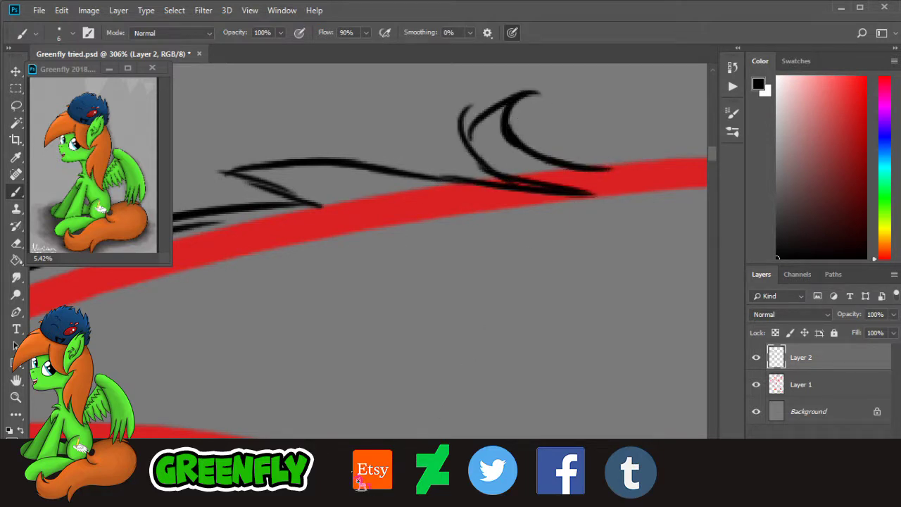
Step: Continue the projection's upper edge from the curled tuft until it meets the furry creature's body outline
left_click_drag(358, 481, 372, 482)
left_click_drag(273, 165, 435, 167)
mouse_move(328, 167)
left_mouse_down()
mouse_move(581, 156)
mouse_move(680, 175)
left_mouse_up()
left_click_drag(374, 483, 396, 484)
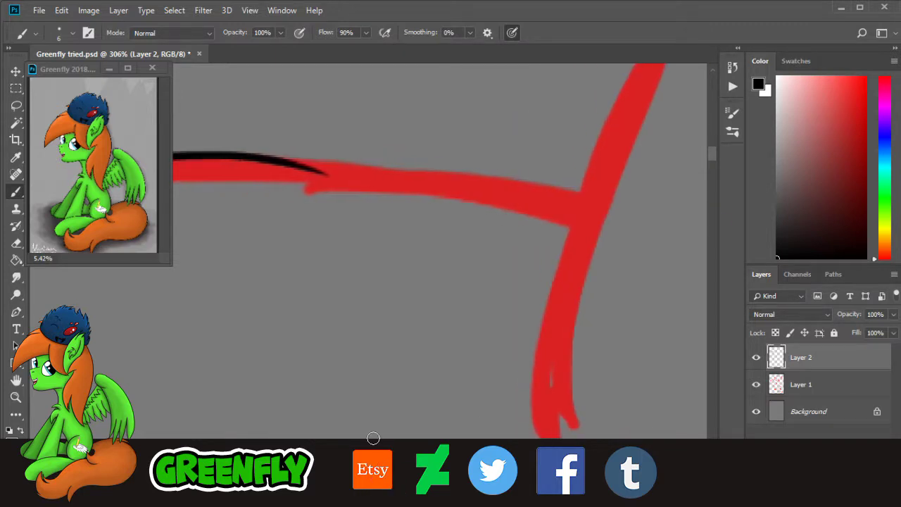
left_click_drag(270, 159, 588, 204)
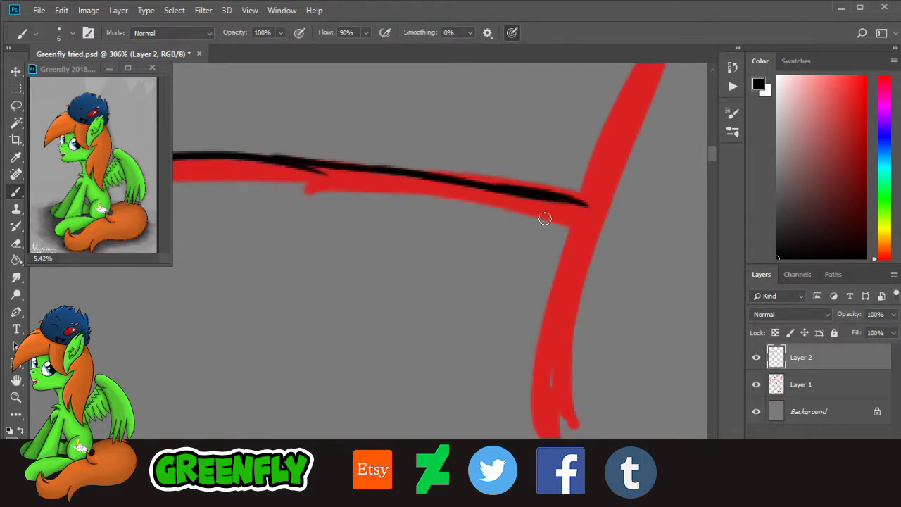
Step: Check the inked fringe and projection at a wider view and save the drawing
left_click(16, 396)
left_click_drag(523, 246, 482, 225)
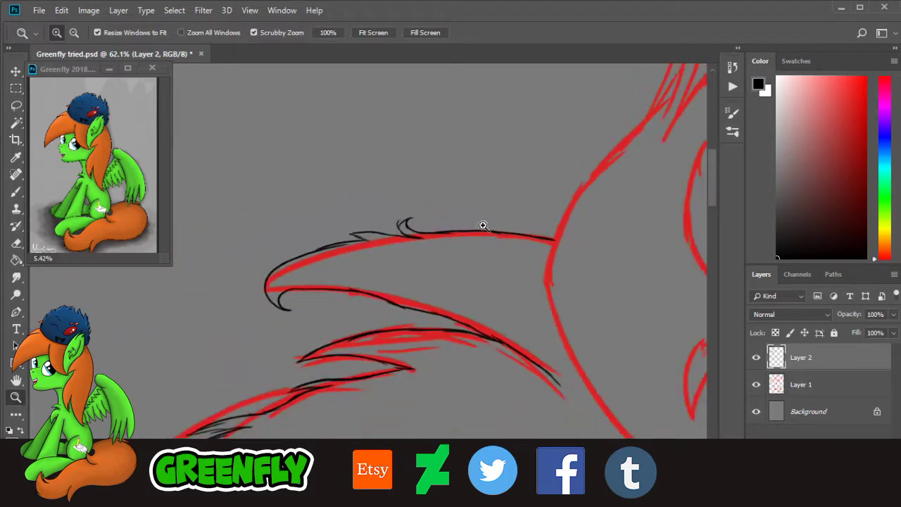
left_click_drag(714, 181, 715, 223)
left_click_drag(667, 246, 607, 249)
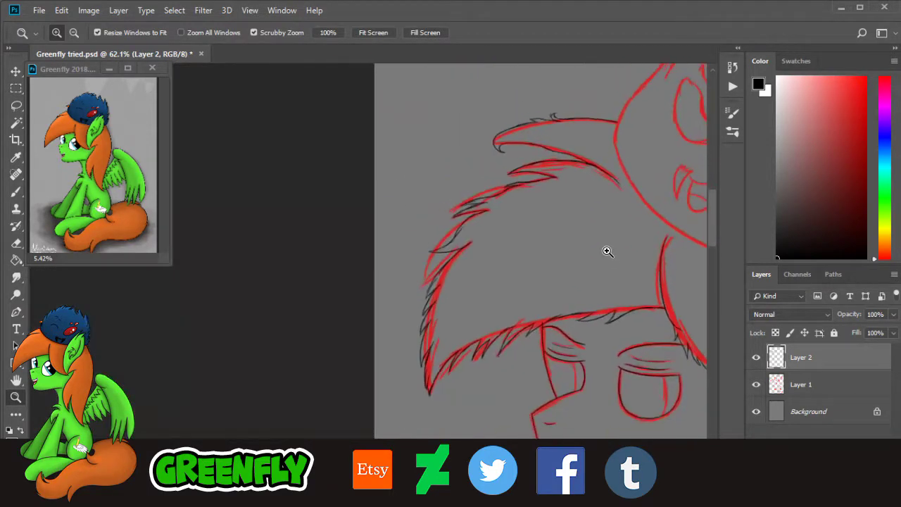
left_click_drag(430, 482, 492, 481)
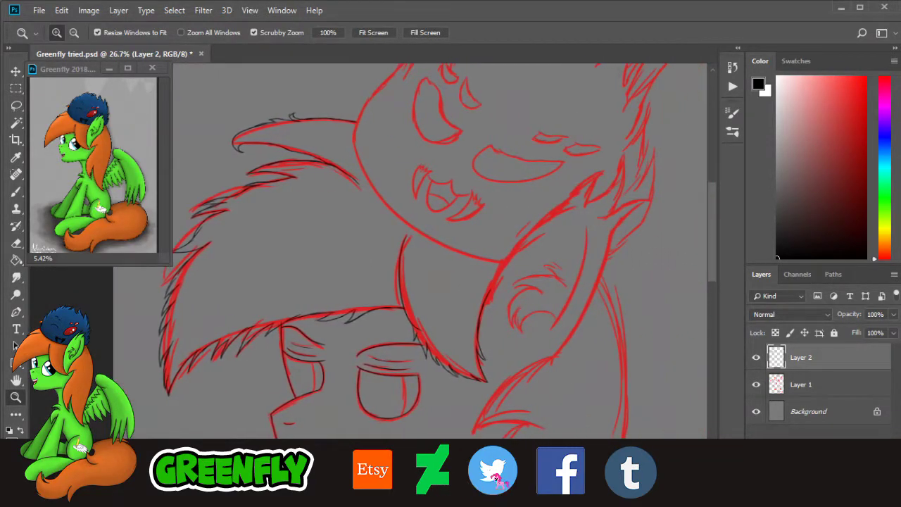
left_click(428, 160)
left_click(44, 11)
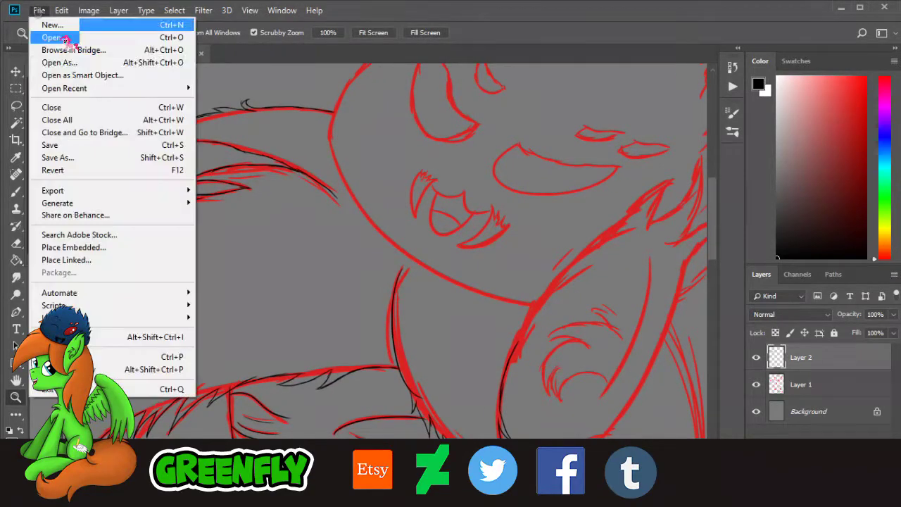
left_click(70, 147)
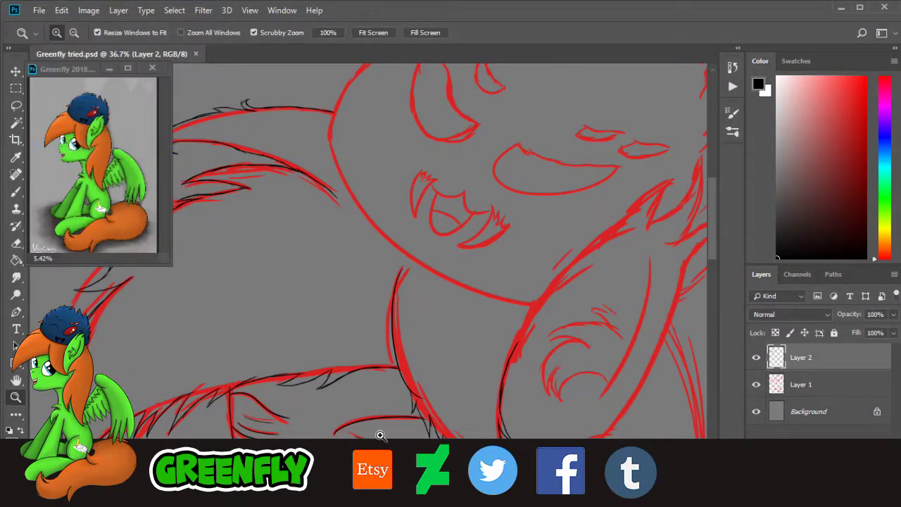
Step: Ink the pony's throat as a curve from the underside of the jaw down to the top of the chest fur
scroll(554, 382, "right", 4)
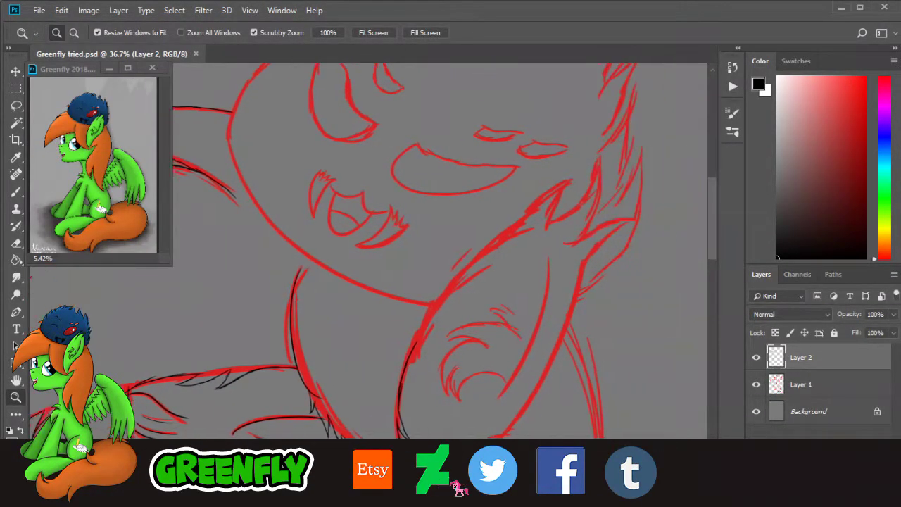
left_click_drag(451, 482, 449, 482)
left_click_drag(712, 253, 718, 312)
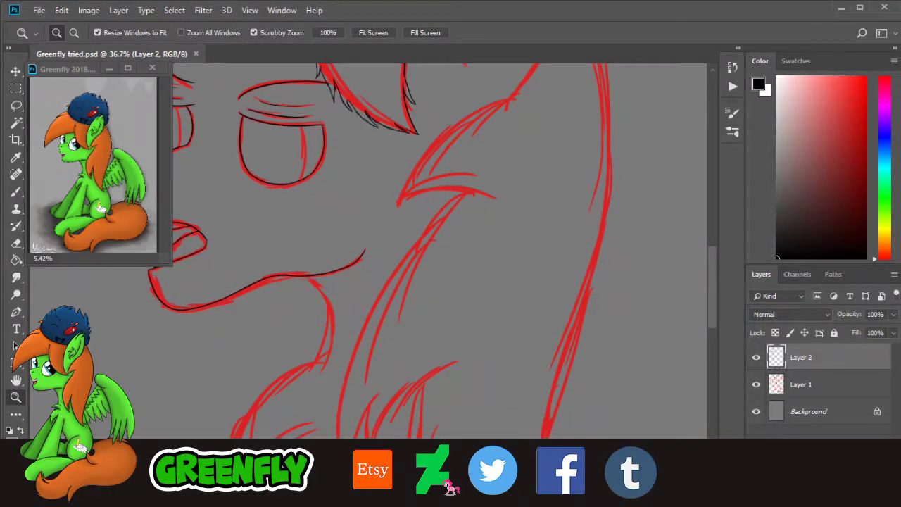
left_click_drag(445, 482, 421, 478)
left_click_drag(718, 304, 712, 284)
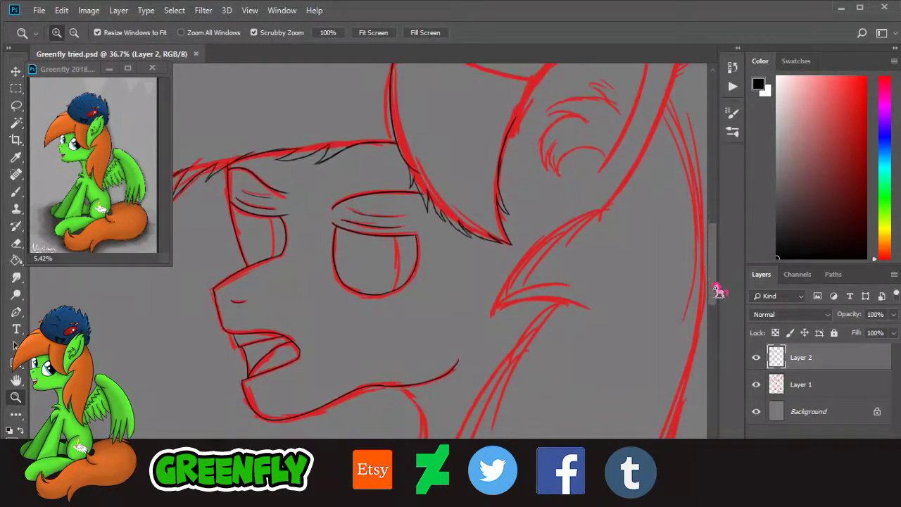
scroll(719, 288, "down", 5)
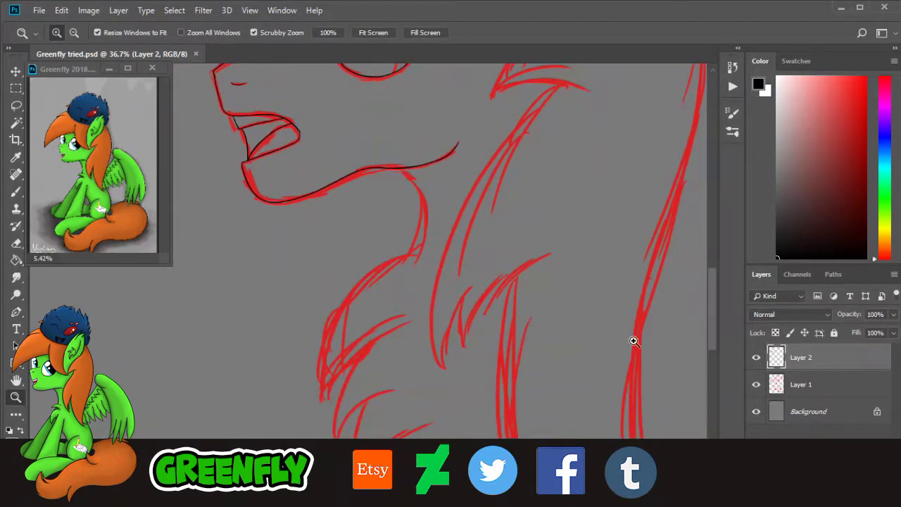
left_click_drag(397, 258, 466, 105)
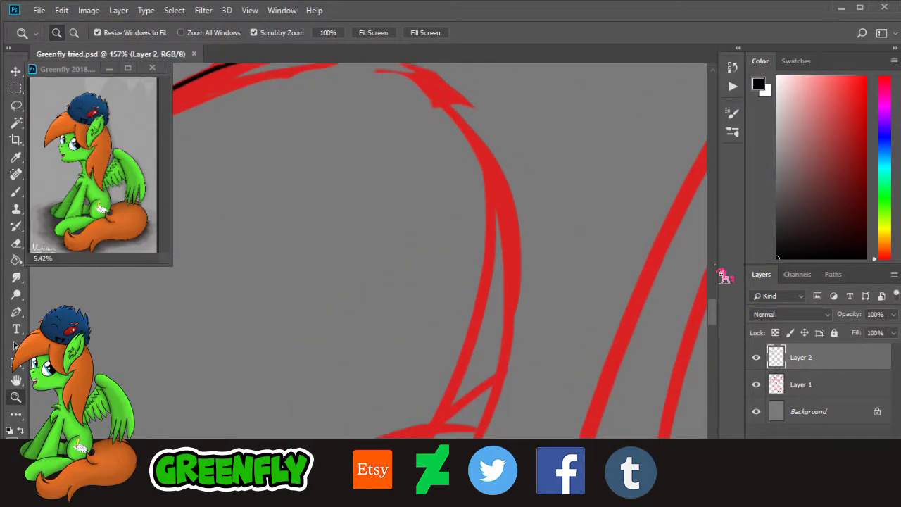
scroll(718, 317, "up", 3)
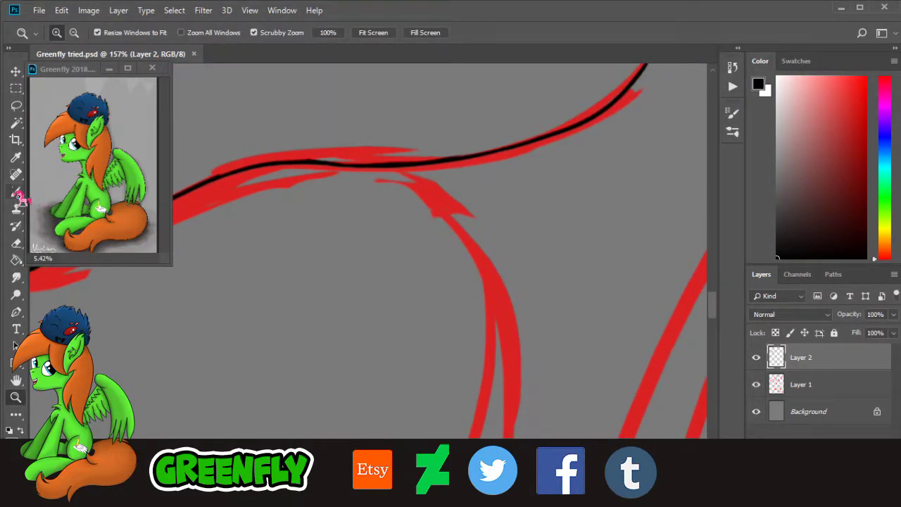
key("b")
scroll(718, 320, "down", 3)
scroll(715, 313, "up", 3)
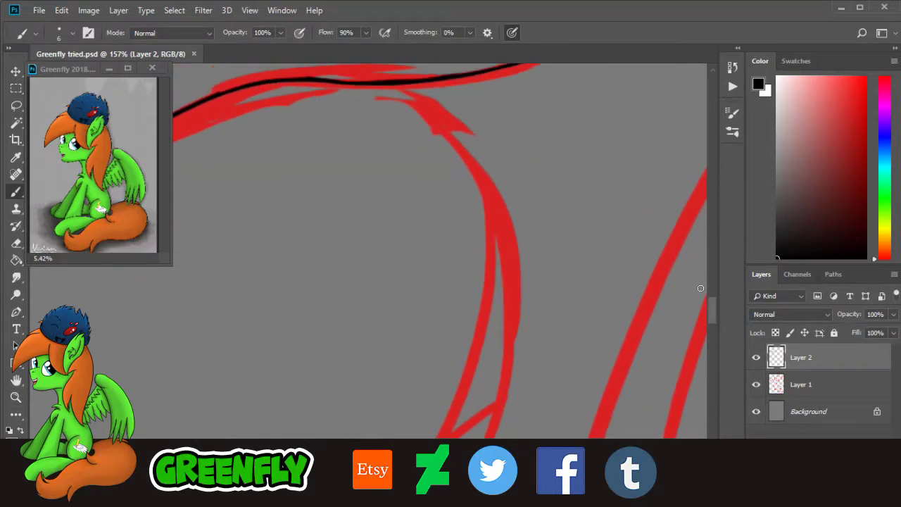
left_click_drag(465, 143, 455, 432)
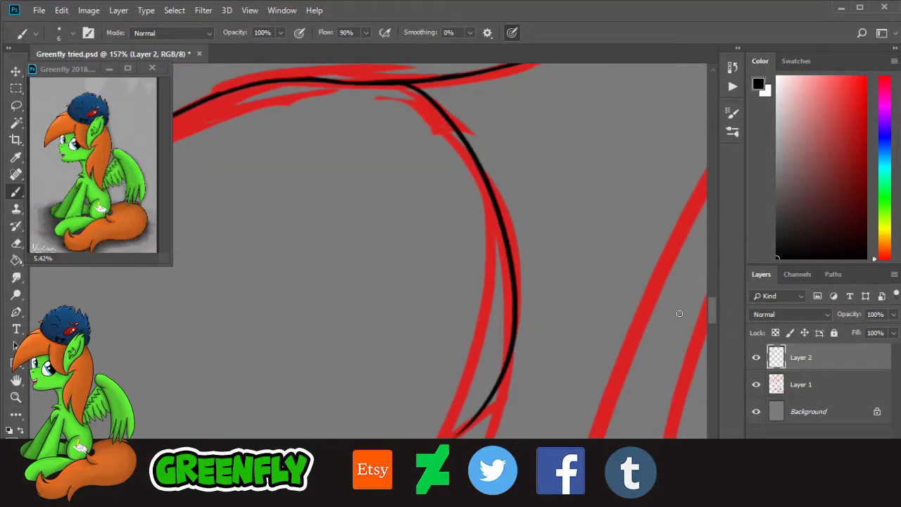
Step: Ink the top edge of the chest fur from the throat line to an outward point, with a short stroke back inward
left_click_drag(713, 317, 713, 342)
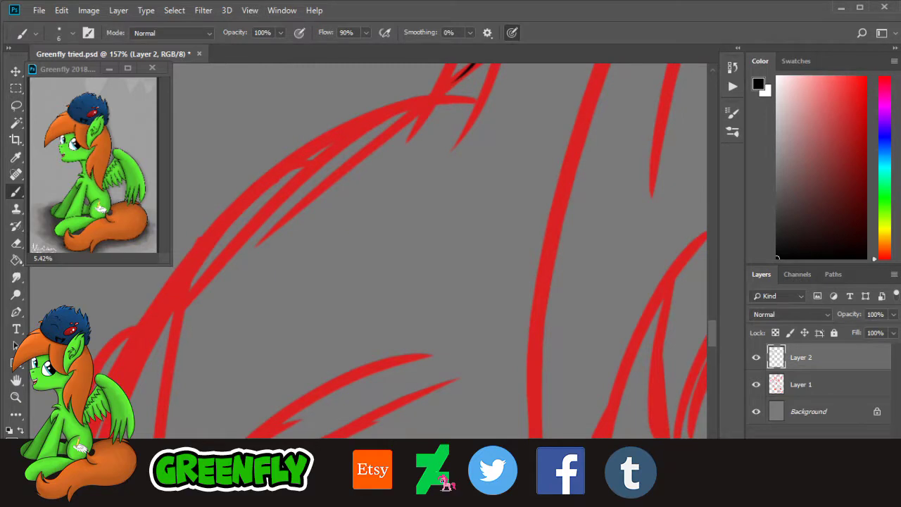
scroll(227, 292, "left", 3)
left_click(16, 397)
left_click_drag(355, 100, 373, 106)
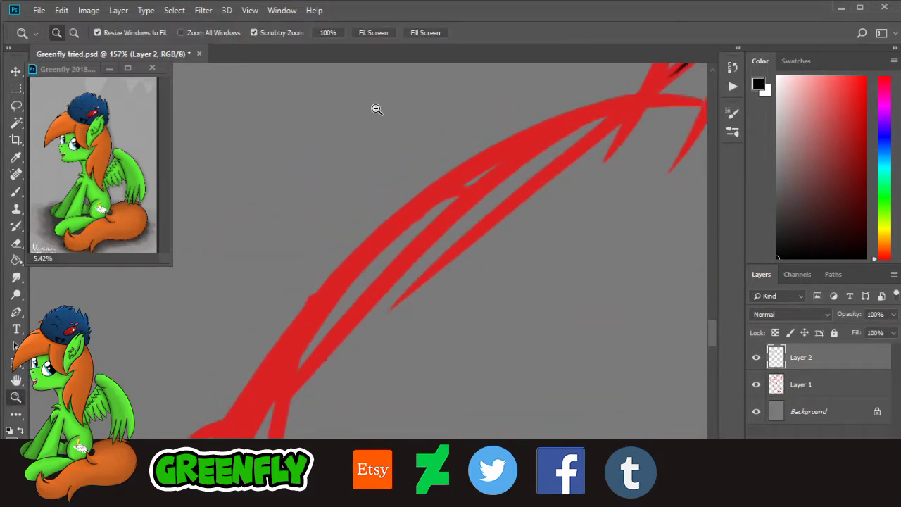
left_click_drag(715, 346, 706, 316)
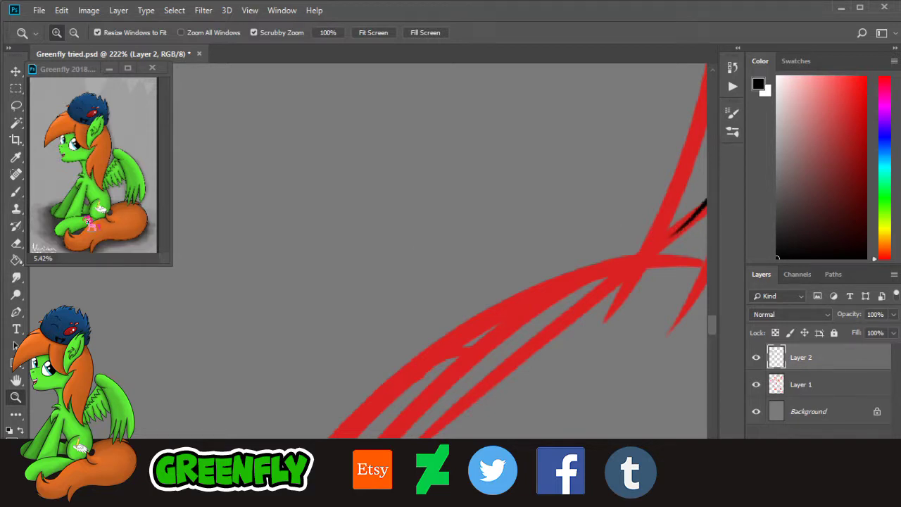
left_click(16, 191)
mouse_move(681, 228)
left_mouse_down()
mouse_move(431, 317)
mouse_move(337, 410)
left_mouse_up()
left_click_drag(717, 338, 713, 351)
left_click_drag(337, 175, 450, 131)
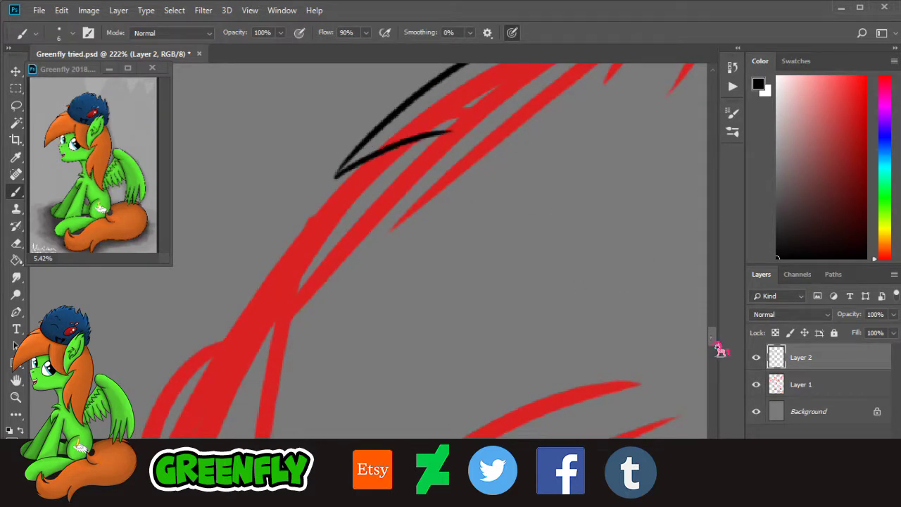
Step: Ink the chest fur's outer edge from below the first tuft down to the tip of the long lower tuft
left_click_drag(719, 350, 656, 296)
mouse_move(383, 88)
left_mouse_down()
mouse_move(218, 312)
mouse_move(200, 350)
left_mouse_up()
left_click_drag(716, 345, 716, 360)
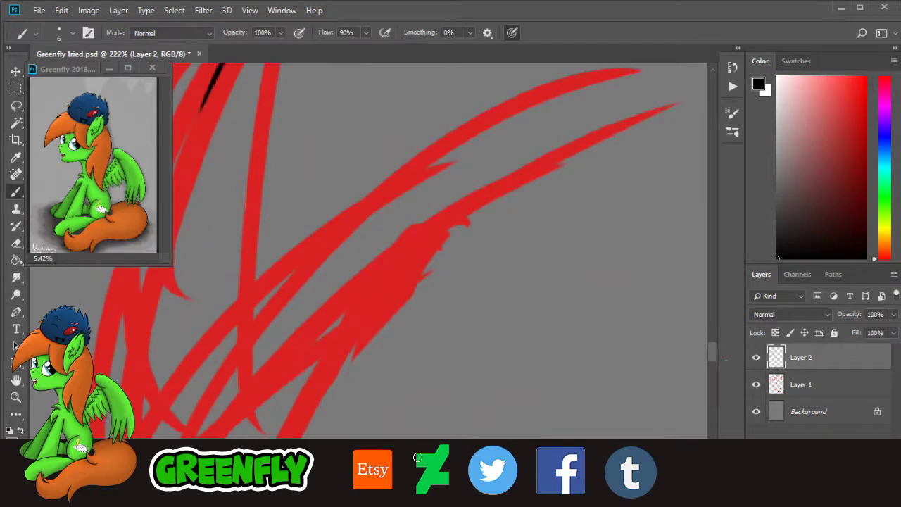
left_click_drag(409, 471, 392, 471)
mouse_move(386, 79)
left_mouse_down()
mouse_move(312, 282)
mouse_move(299, 394)
left_mouse_up()
left_click_drag(720, 361, 715, 369)
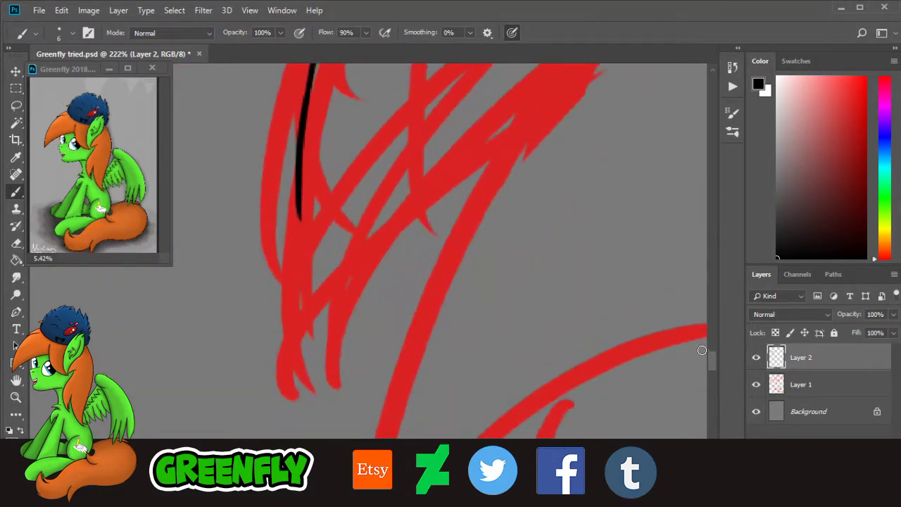
mouse_move(295, 179)
left_mouse_down()
mouse_move(283, 263)
mouse_move(294, 398)
left_mouse_up()
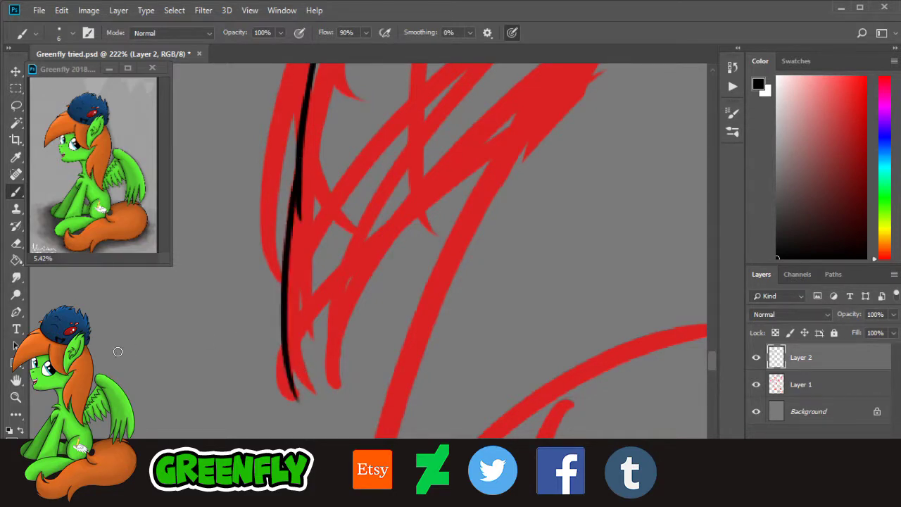
Step: Ink the underside of the long chest tuft from its tip up and inward, breaking the edge with two small pointed notches
left_click(15, 396)
left_click_drag(522, 221, 477, 227)
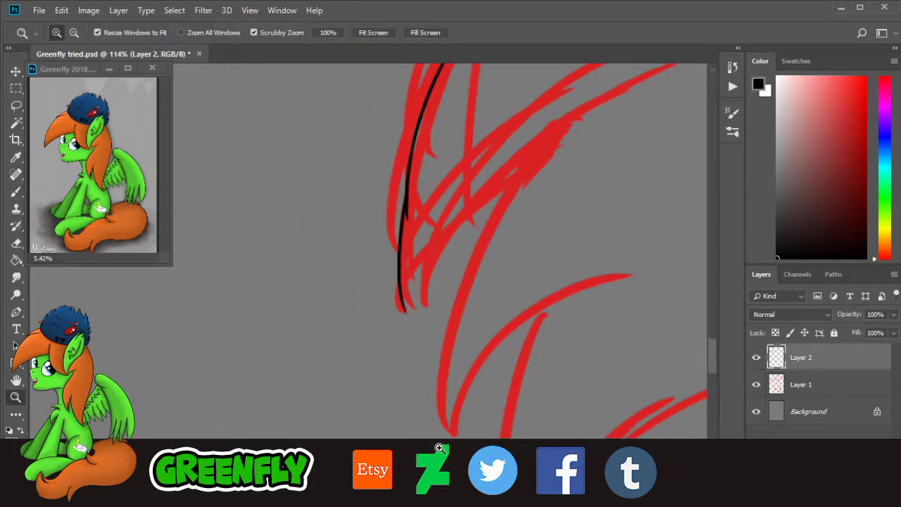
left_click_drag(413, 475, 426, 476)
left_click_drag(715, 357, 717, 349)
left_click_drag(314, 347, 332, 338)
left_click_drag(376, 297, 387, 301)
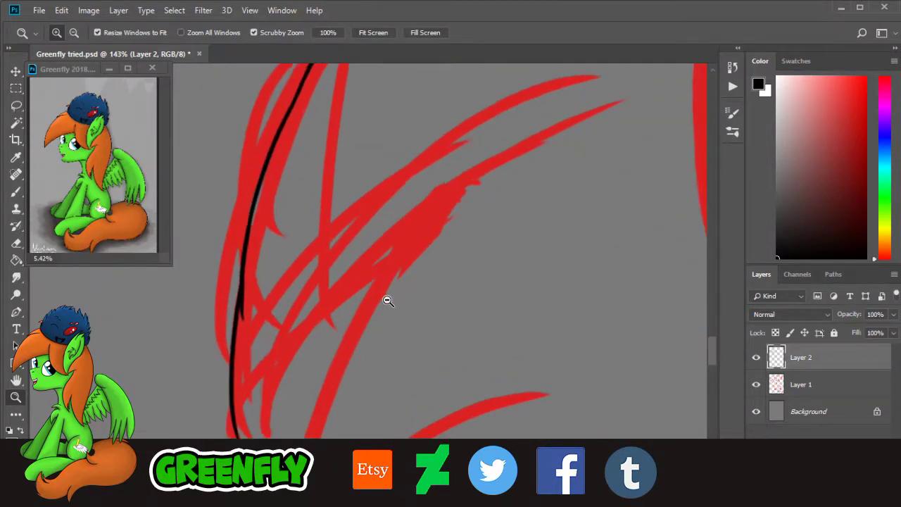
scroll(388, 300, "up", 1)
left_click(16, 194)
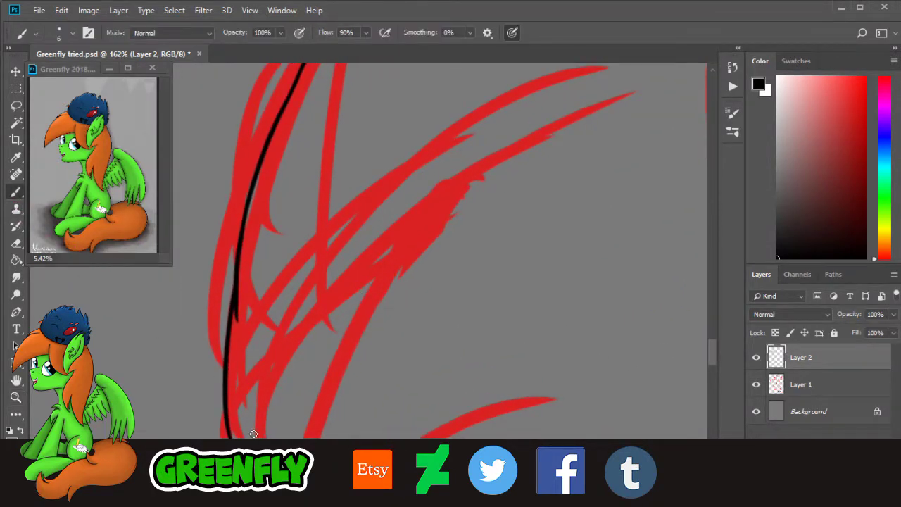
left_click_drag(238, 445, 273, 362)
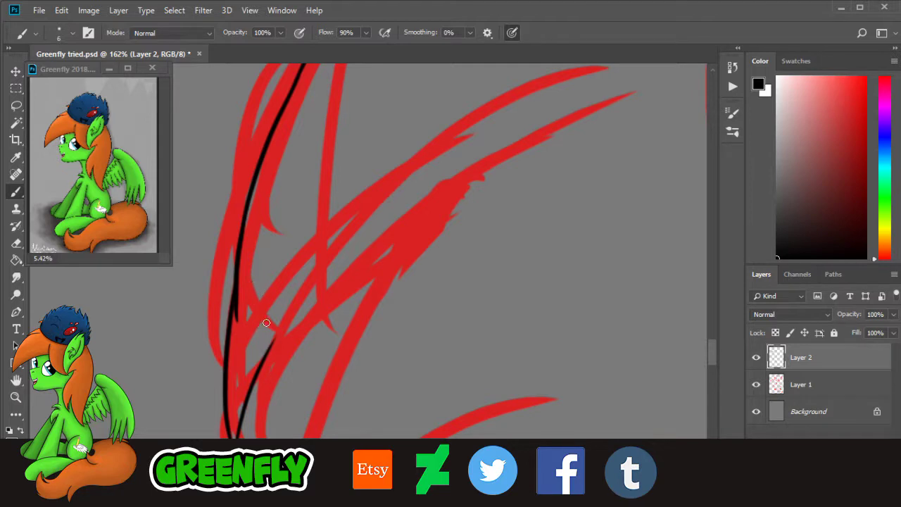
mouse_move(280, 309)
left_mouse_down()
mouse_move(266, 405)
mouse_move(397, 239)
left_mouse_up()
mouse_move(395, 199)
left_mouse_down()
mouse_move(367, 284)
mouse_move(521, 150)
left_mouse_up()
left_click_drag(465, 191, 618, 100)
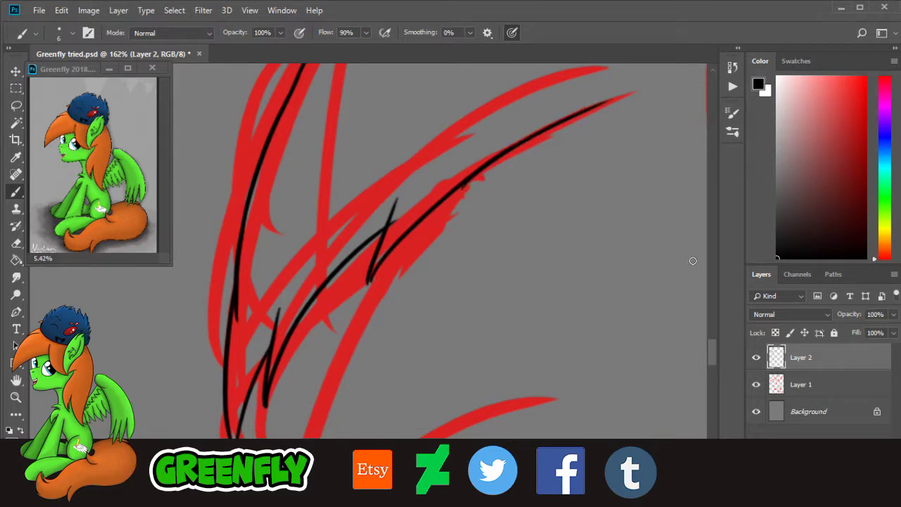
Step: Ink the second chest tuft from beneath the long tuft down to its tip and back up along a notched underside
mouse_move(714, 352)
left_mouse_down()
mouse_move(713, 369)
mouse_move(714, 358)
left_mouse_up()
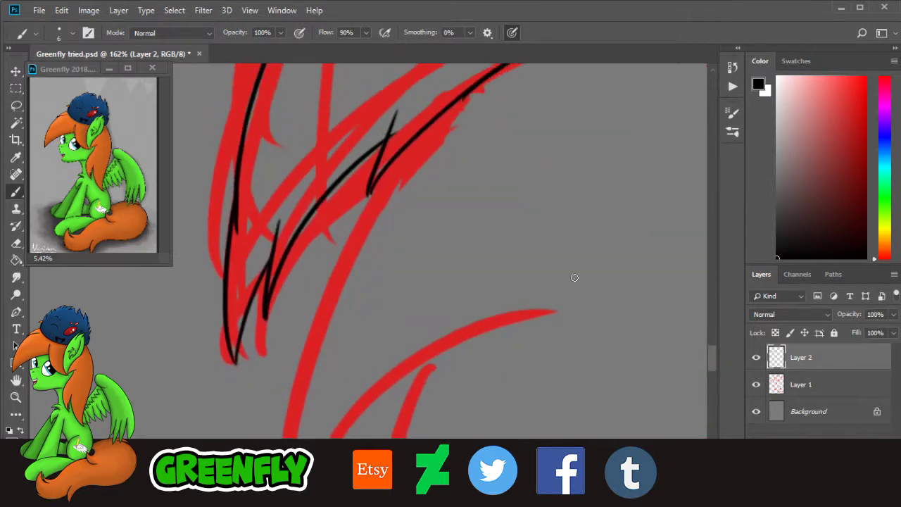
mouse_move(453, 111)
left_mouse_down()
mouse_move(374, 197)
mouse_move(321, 346)
left_mouse_up()
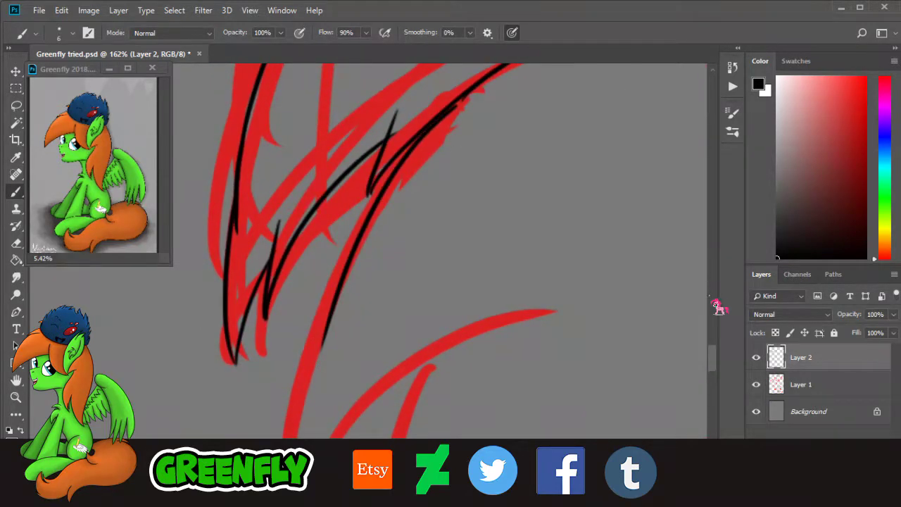
scroll(718, 376, "down", 5)
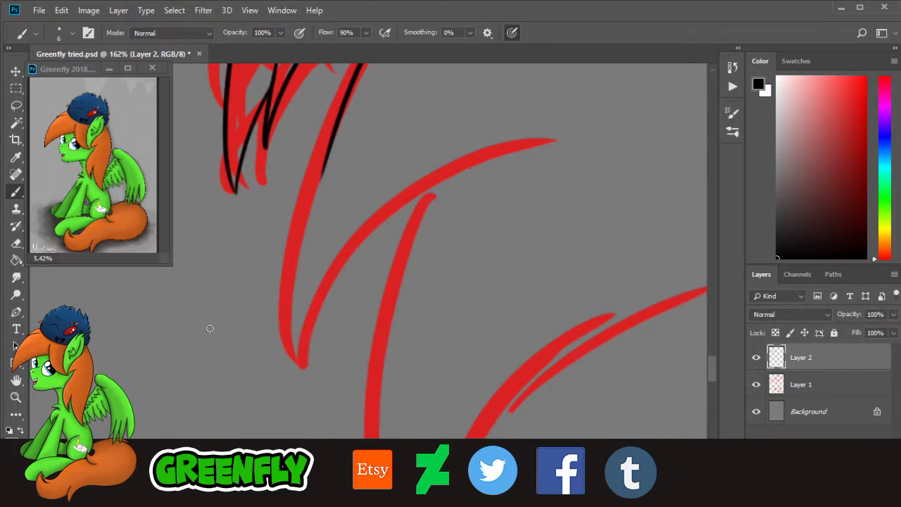
left_click(15, 397)
left_click_drag(291, 178, 304, 250)
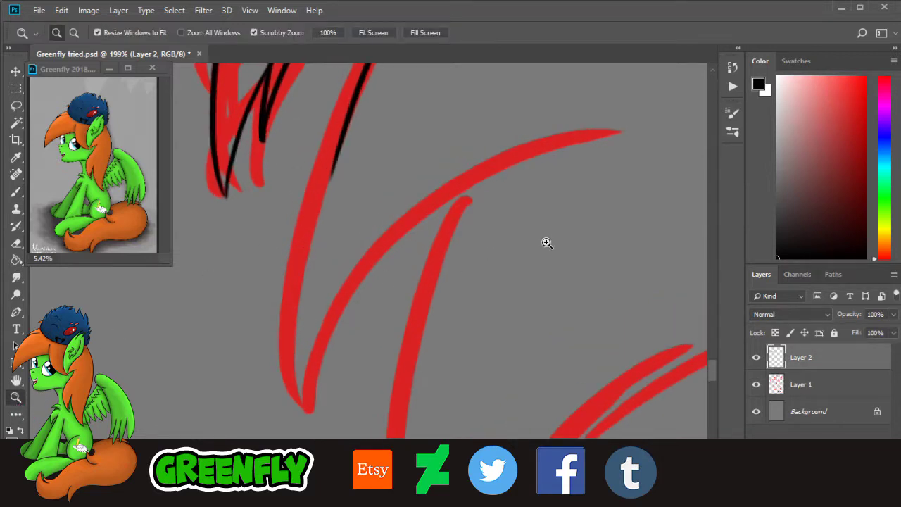
mouse_move(715, 369)
left_mouse_down()
mouse_move(716, 381)
mouse_move(714, 370)
mouse_move(690, 376)
left_mouse_up()
left_click_drag(388, 278, 359, 246)
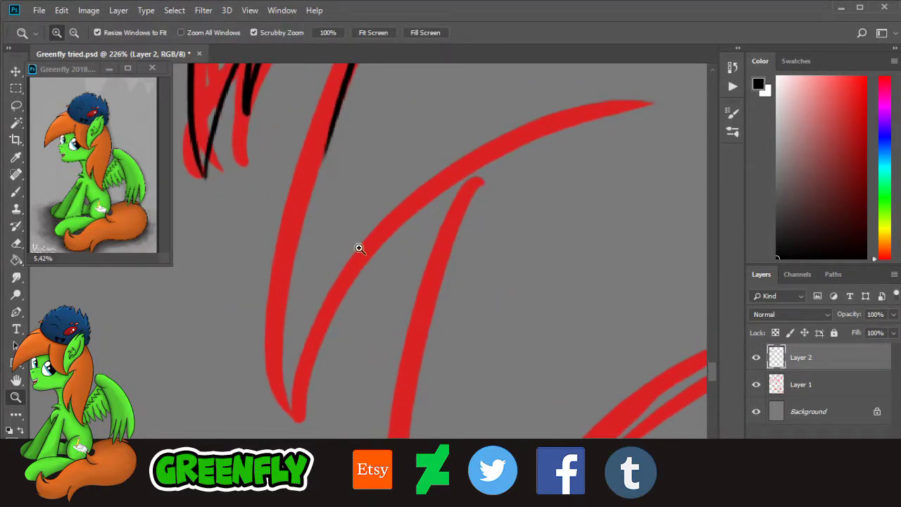
left_click(16, 191)
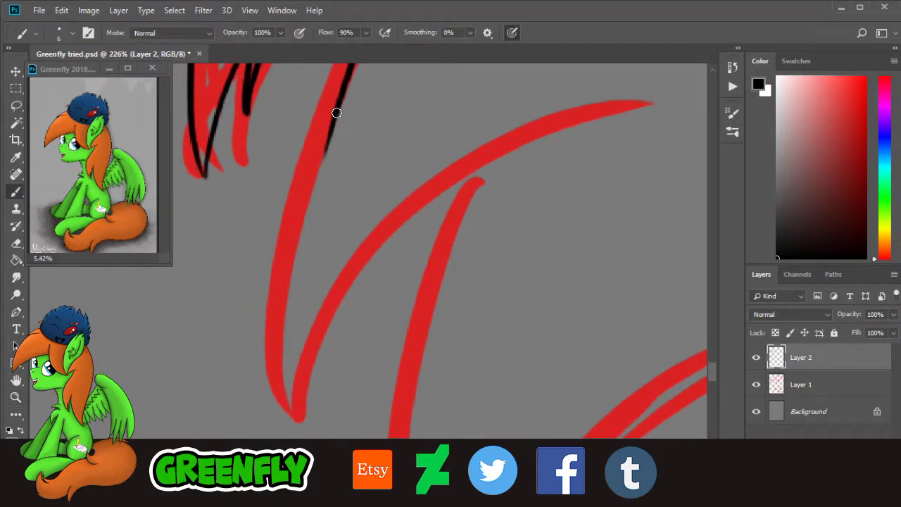
mouse_move(336, 113)
left_mouse_down()
mouse_move(302, 413)
mouse_move(336, 272)
mouse_move(358, 251)
mouse_move(351, 322)
mouse_move(398, 259)
mouse_move(624, 110)
left_mouse_up()
Step: Ink the lowest chest tuft with a curved outer edge down to its tip and an underside broken by pointed notches and short hair strokes
scroll(631, 366, "down", 5)
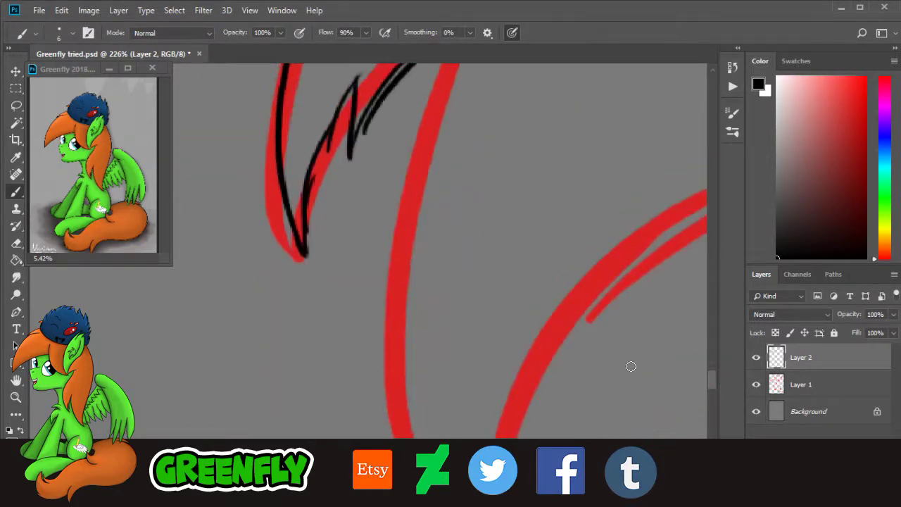
left_click(15, 397)
left_click_drag(521, 227, 463, 237)
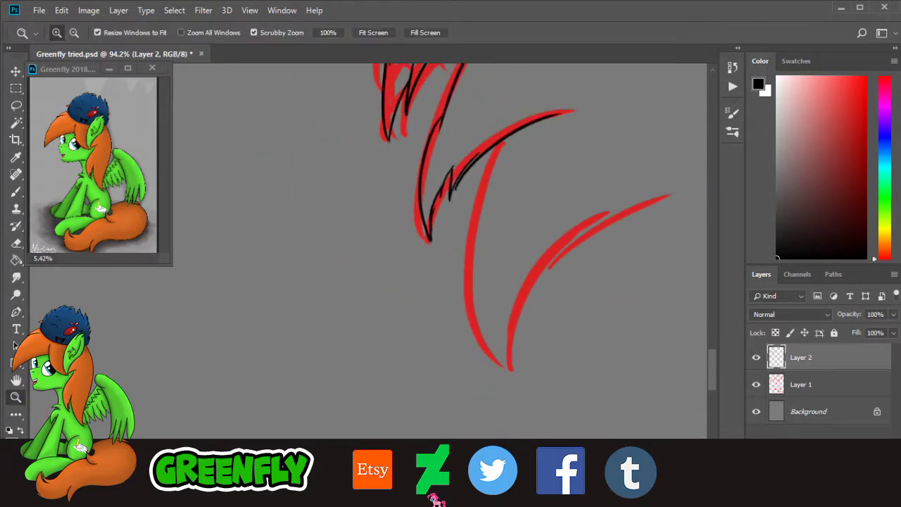
left_click_drag(444, 483, 455, 484)
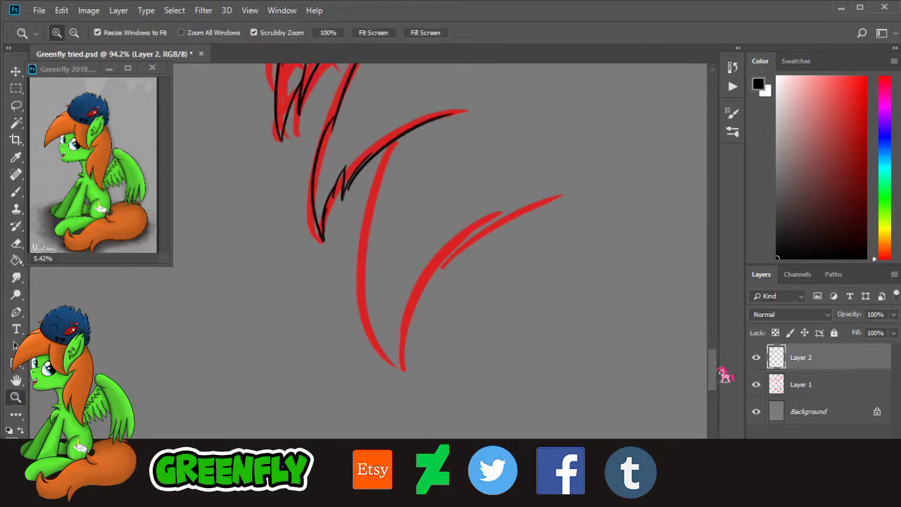
mouse_move(714, 369)
left_mouse_down()
mouse_move(714, 350)
mouse_move(718, 366)
left_mouse_up()
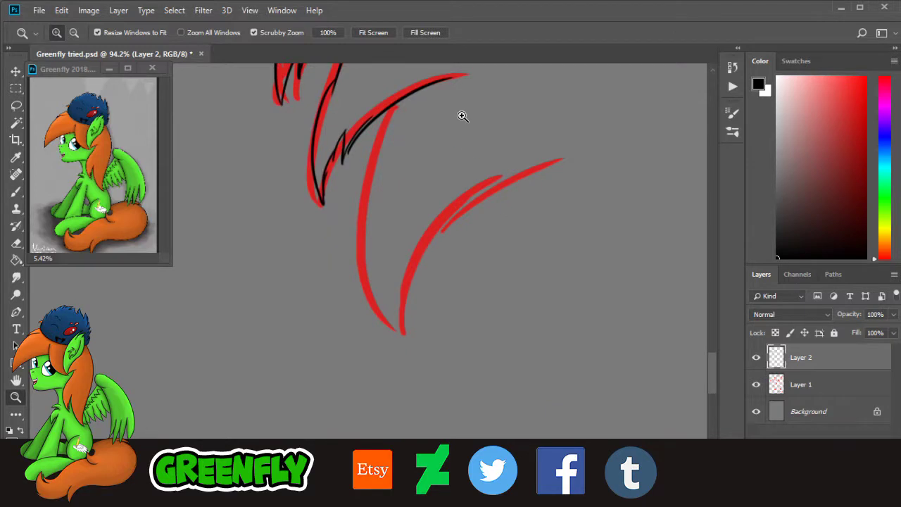
left_click_drag(445, 114, 476, 115)
left_click_drag(423, 148, 434, 159)
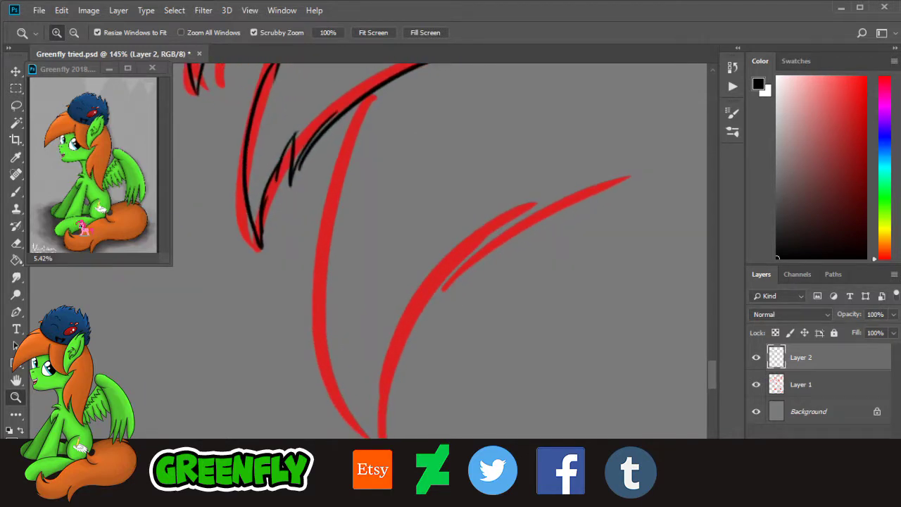
key("b")
left_click_drag(375, 94, 380, 398)
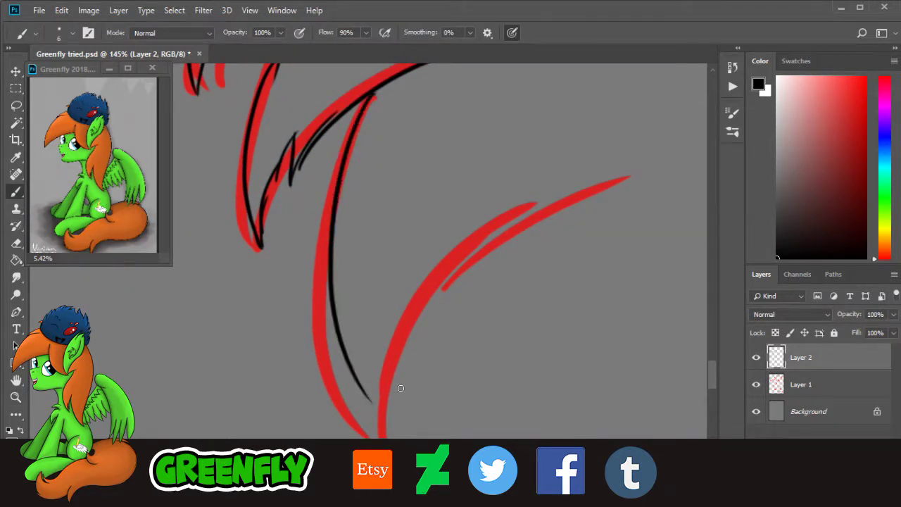
key("ctrl+z")
mouse_move(376, 96)
left_mouse_down()
mouse_move(326, 369)
mouse_move(387, 404)
mouse_move(375, 335)
mouse_move(394, 317)
mouse_move(390, 379)
mouse_move(417, 298)
left_mouse_up()
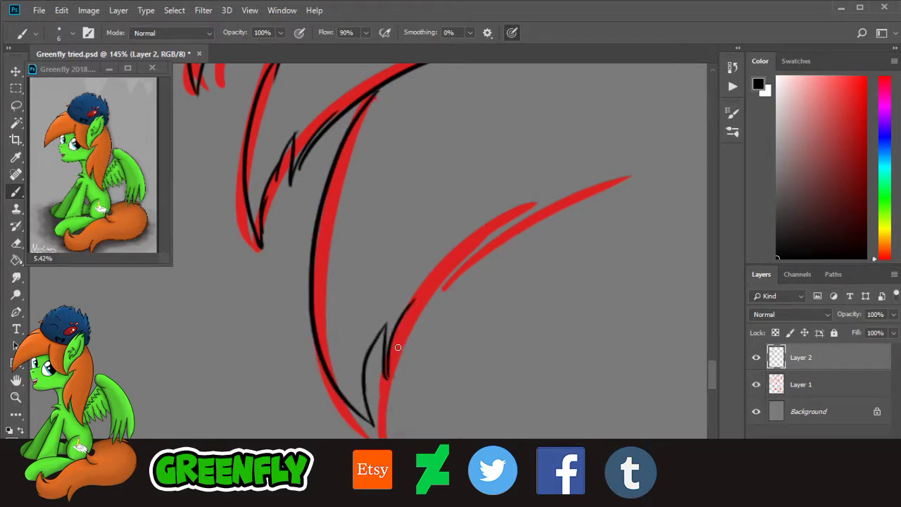
mouse_move(398, 347)
left_mouse_down()
mouse_move(454, 273)
mouse_move(447, 278)
mouse_move(498, 244)
mouse_move(627, 188)
left_mouse_up()
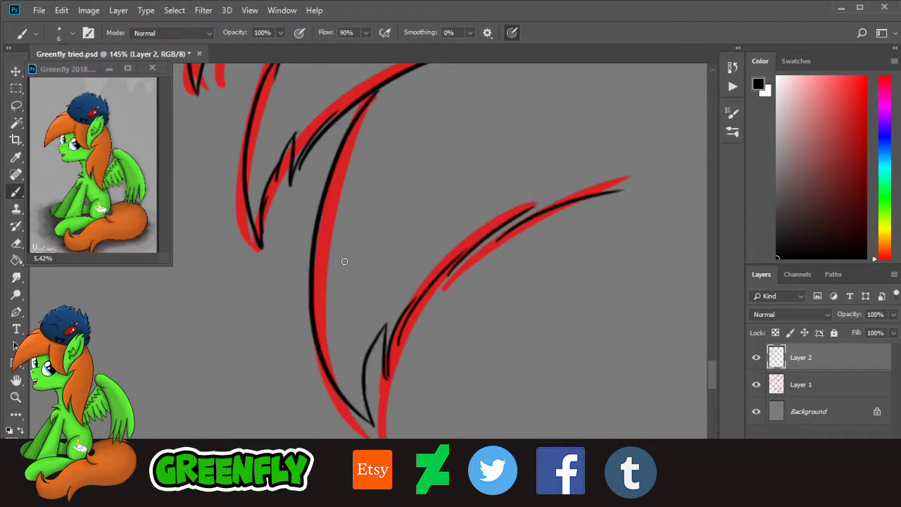
left_click_drag(491, 257, 504, 228)
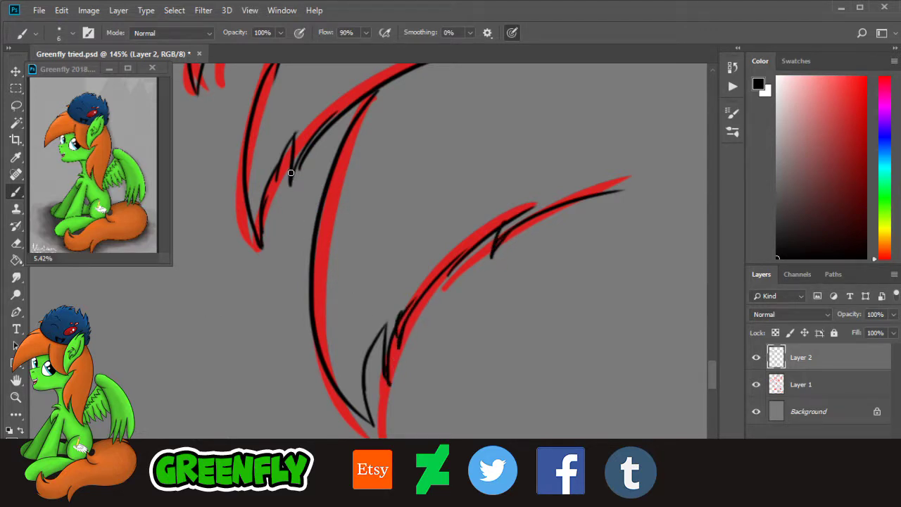
Step: Examine the inked chest fur, face and mane against the parts of the red sketch still without line art
left_click(15, 397)
left_click_drag(499, 178, 354, 212)
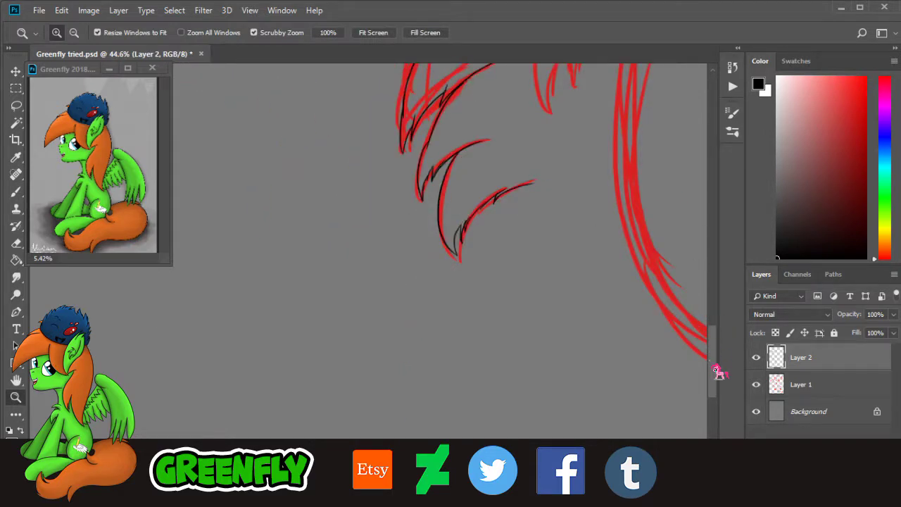
left_click_drag(716, 371, 713, 335)
left_click_drag(448, 478, 463, 479)
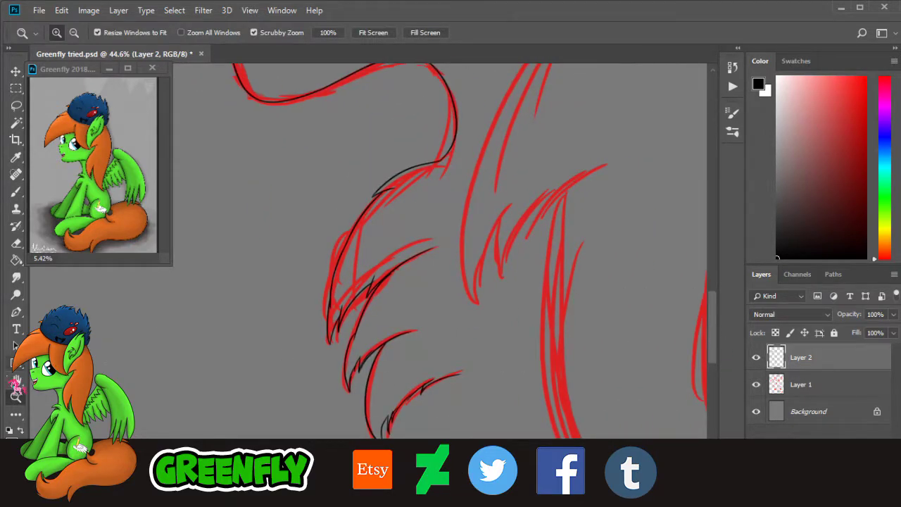
left_click_drag(531, 235, 490, 324)
left_click_drag(460, 477, 476, 477)
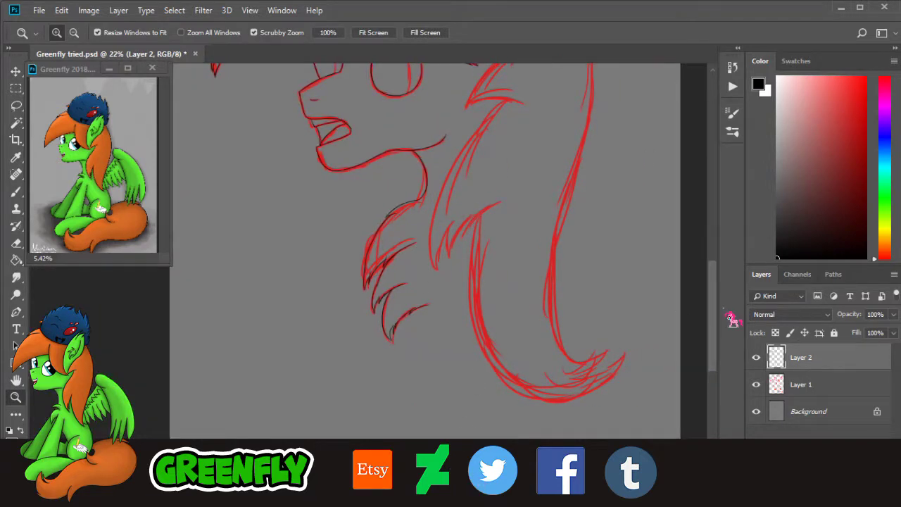
left_click_drag(718, 339, 704, 288)
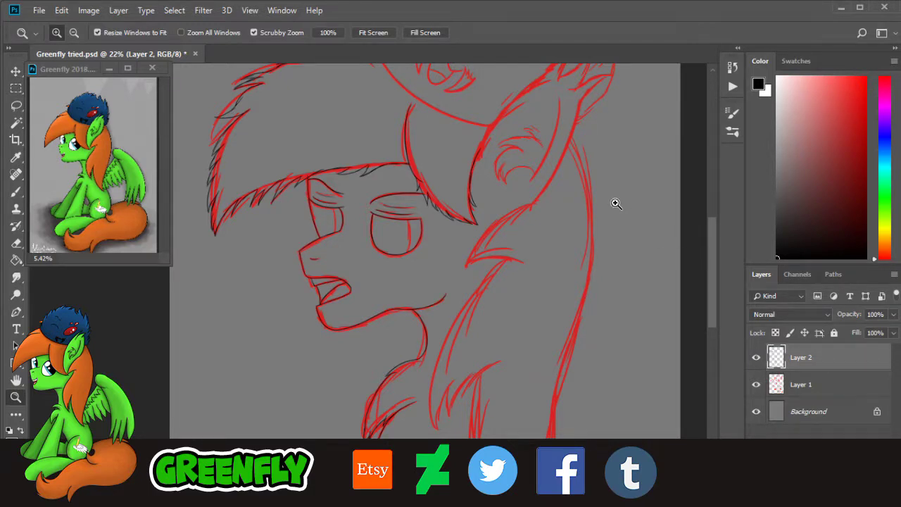
left_click_drag(712, 261, 713, 229)
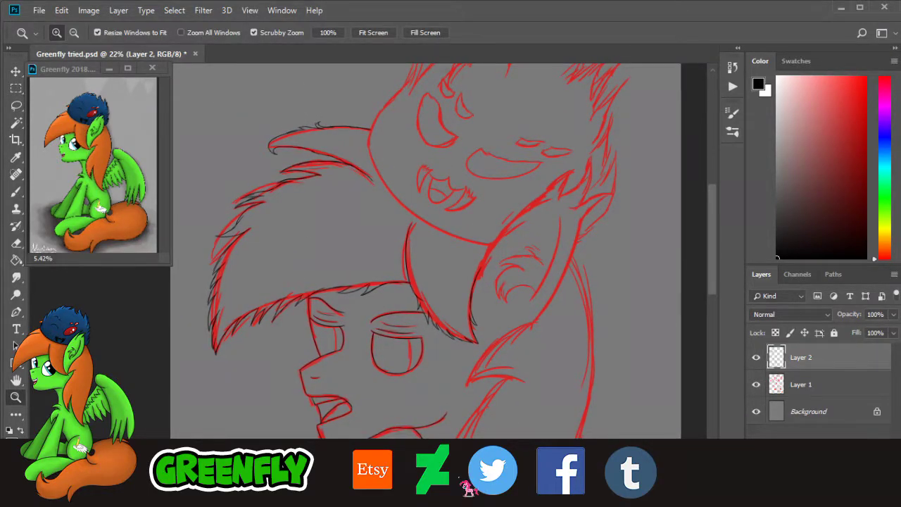
left_click_drag(465, 486, 479, 485)
left_click_drag(714, 274, 714, 292)
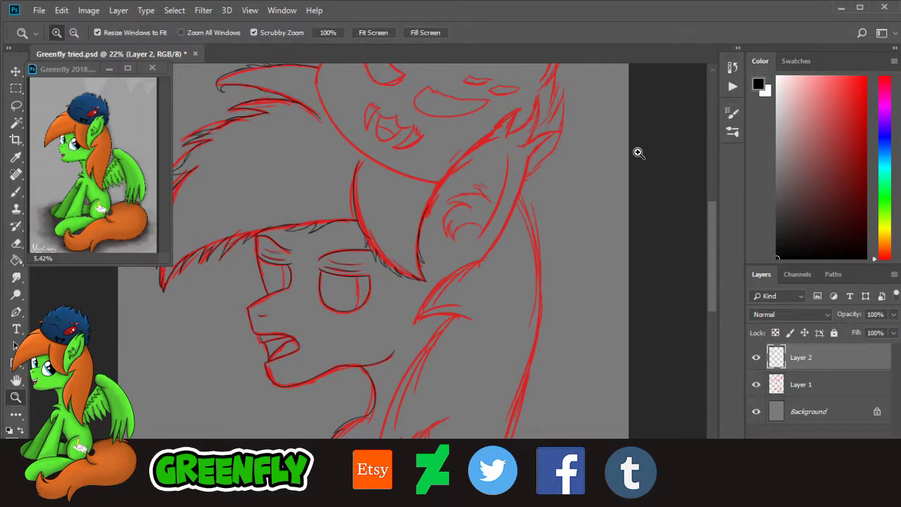
scroll(706, 244, "down", 2)
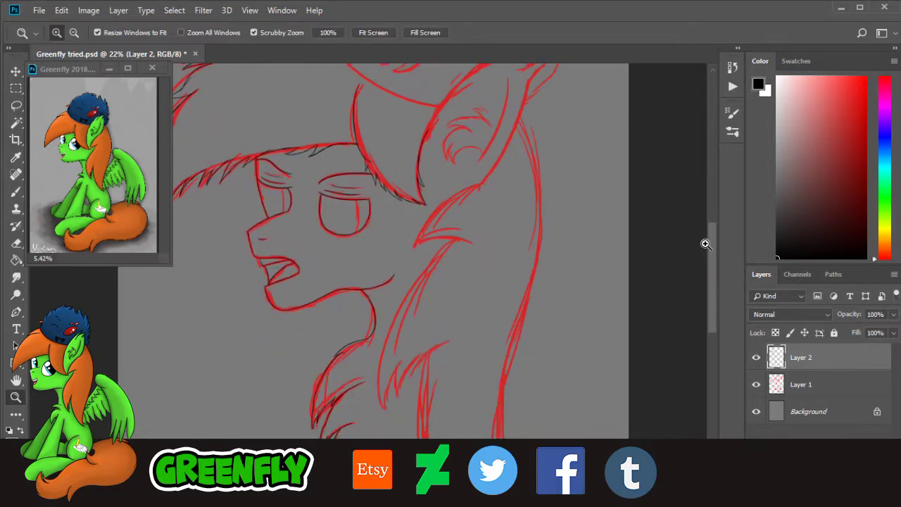
scroll(707, 257, "up", 2)
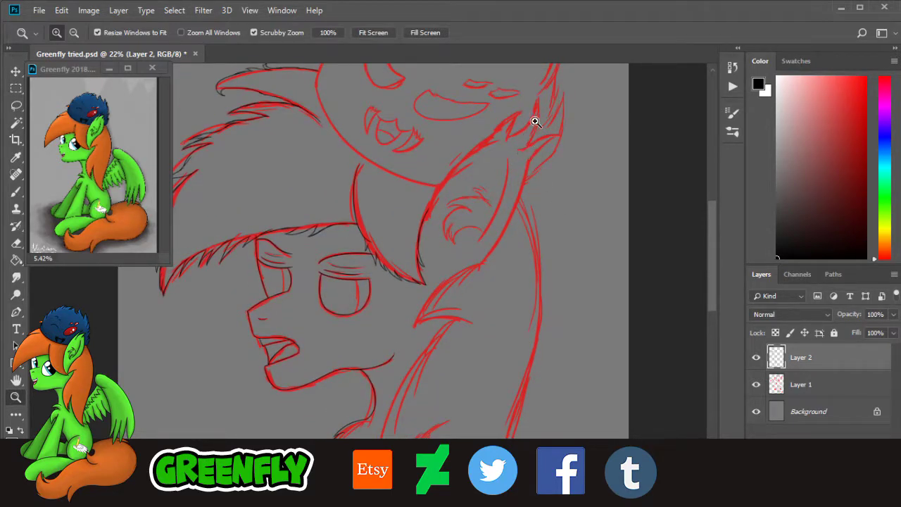
Step: Ink the front edge of the pony's ear upward from the existing line to the base of the tip tufts
scroll(534, 121, "up", 3)
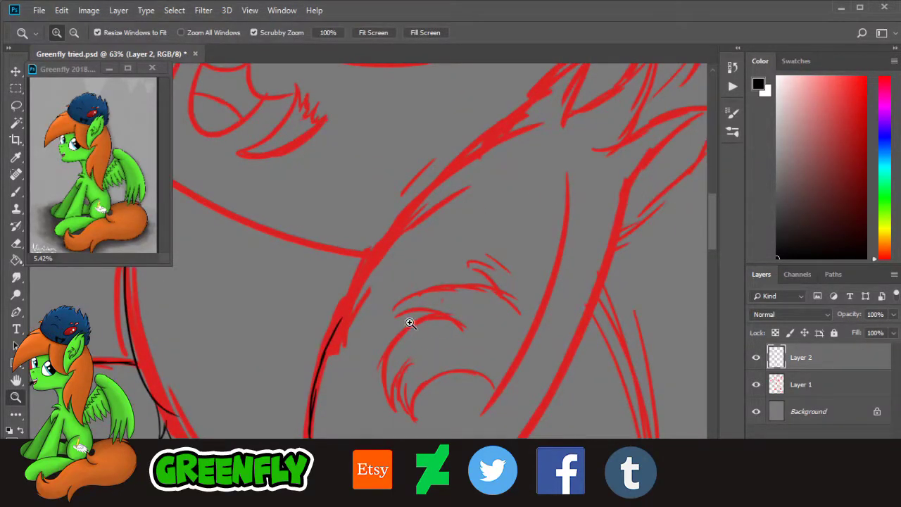
left_click(407, 309)
left_click_drag(443, 482, 457, 481)
left_click_drag(715, 243, 716, 234)
mouse_move(226, 426)
left_mouse_down()
mouse_move(242, 422)
mouse_move(457, 159)
left_mouse_up()
left_click(19, 192)
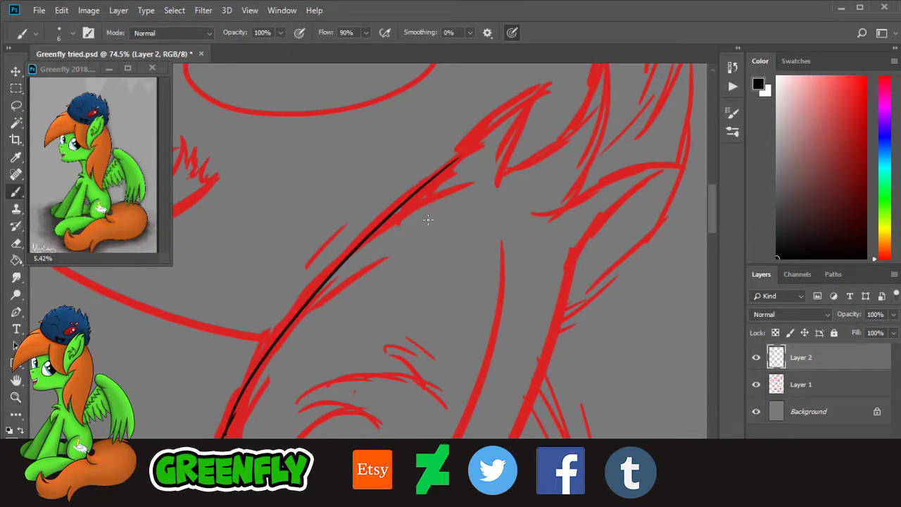
Step: Ink the first pointed fur tuft at the ear's tip, running up to its point and back down its inner side
key("z")
left_click_drag(533, 91, 581, 114)
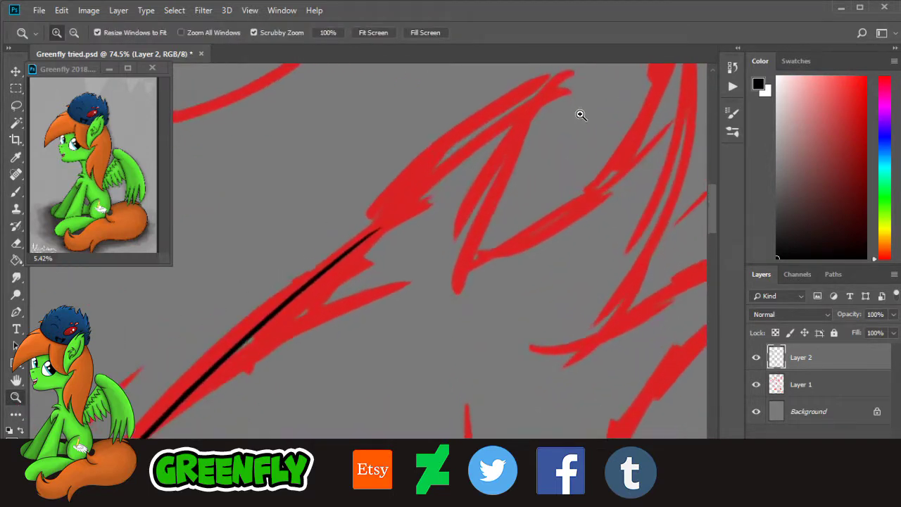
left_click(16, 191)
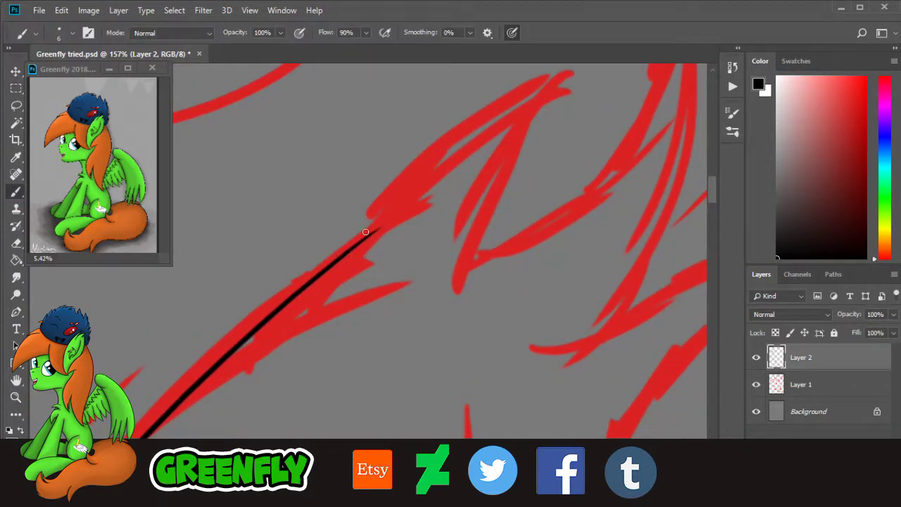
mouse_move(365, 232)
left_mouse_down()
mouse_move(568, 83)
mouse_move(472, 296)
left_mouse_up()
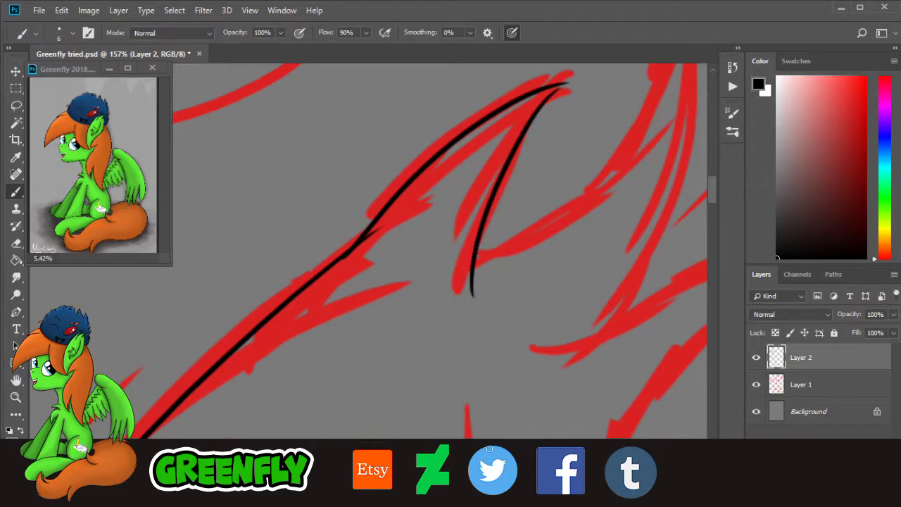
Step: Ink the two long black curves over the red sketch of the pointed tufts at the ear's tip on Layer 2
scroll(748, 211, "right", 4)
scroll(722, 204, "up", 4)
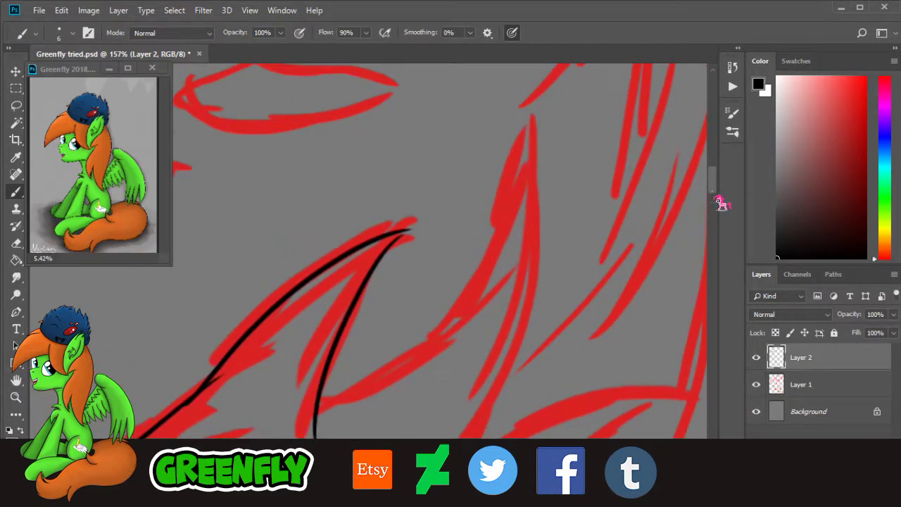
mouse_move(314, 403)
left_mouse_down()
mouse_move(518, 199)
mouse_move(531, 130)
left_mouse_up()
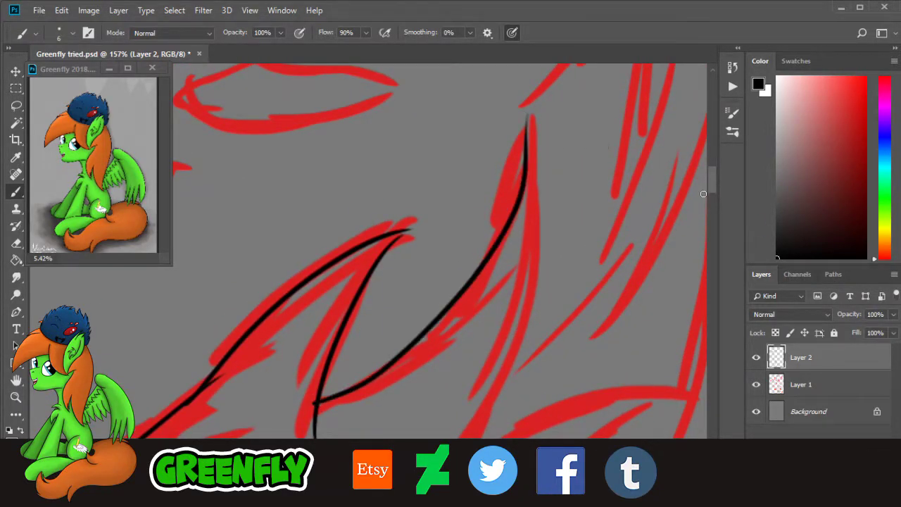
mouse_move(713, 189)
left_mouse_down()
mouse_move(716, 203)
mouse_move(713, 193)
left_mouse_up()
mouse_move(538, 84)
left_mouse_down()
mouse_move(520, 266)
mouse_move(442, 435)
left_mouse_up()
Step: Erase the overshooting lower end of the long tuft line where it crosses the next tuft's sketch line
scroll(714, 195, "down", 5)
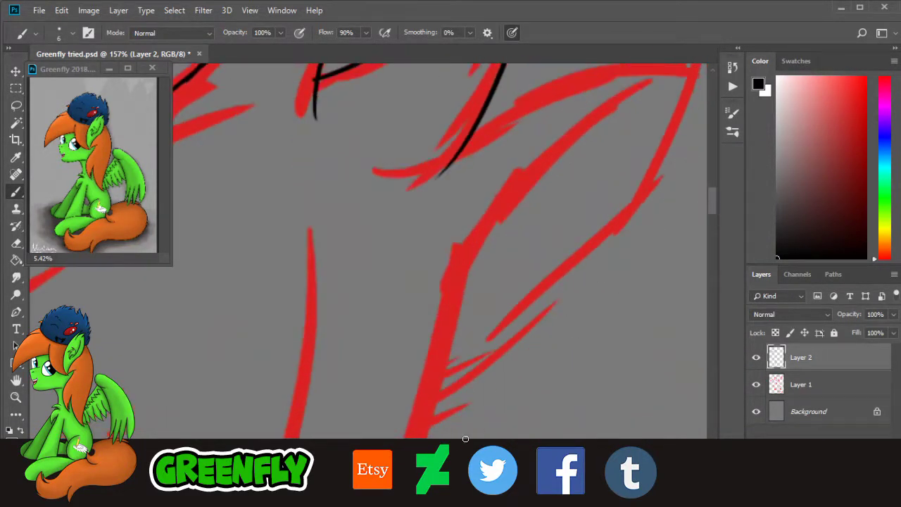
left_click_drag(550, 484, 557, 483)
left_click_drag(715, 202, 713, 194)
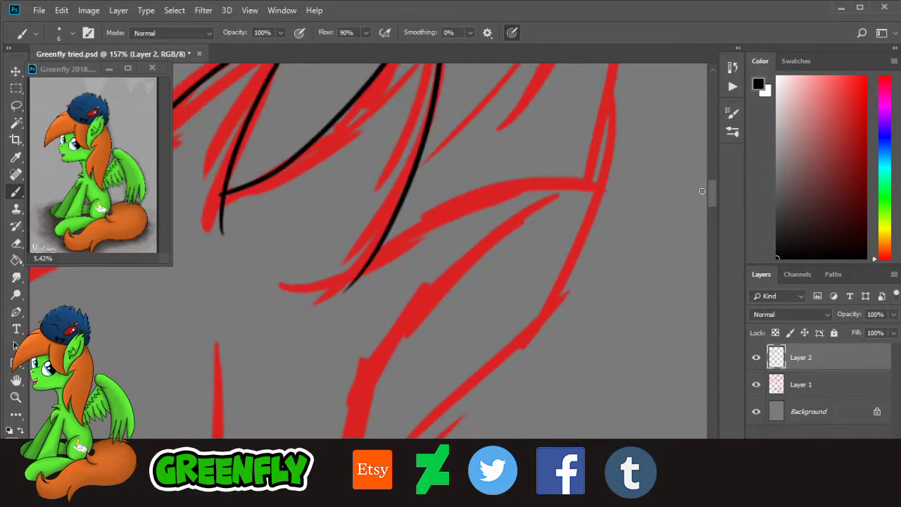
left_click(15, 396)
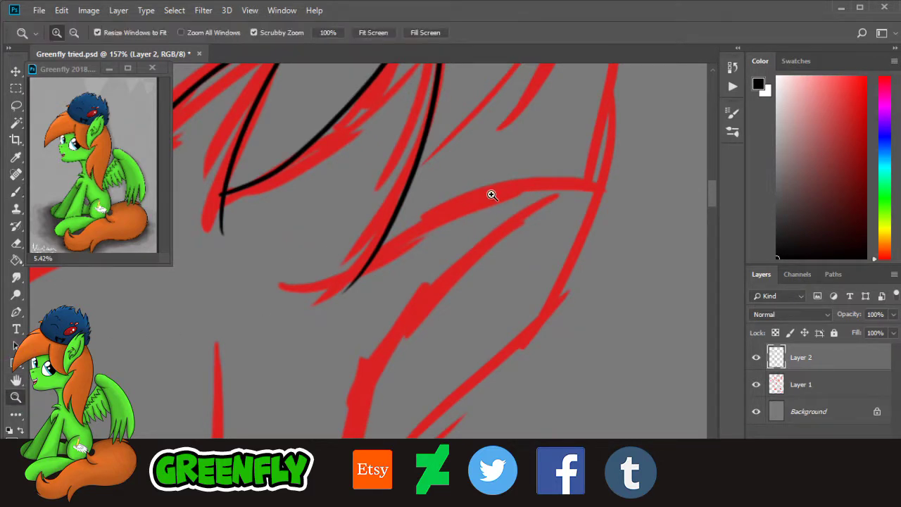
left_click_drag(490, 195, 511, 198)
left_click(16, 242)
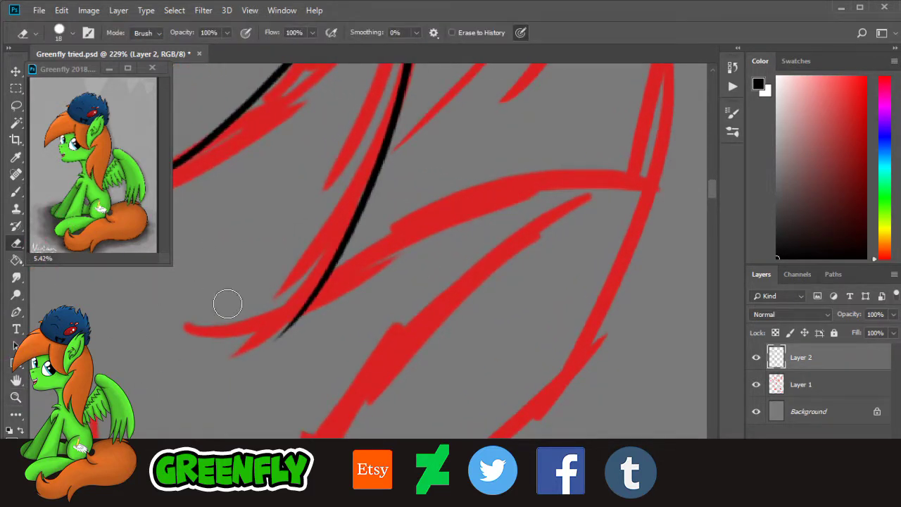
mouse_move(283, 330)
left_mouse_down()
mouse_move(310, 300)
mouse_move(305, 311)
left_mouse_up()
Step: Ink the upper and lower edges of the lowest pointed tuft at the ear tip with the black brush
key("b")
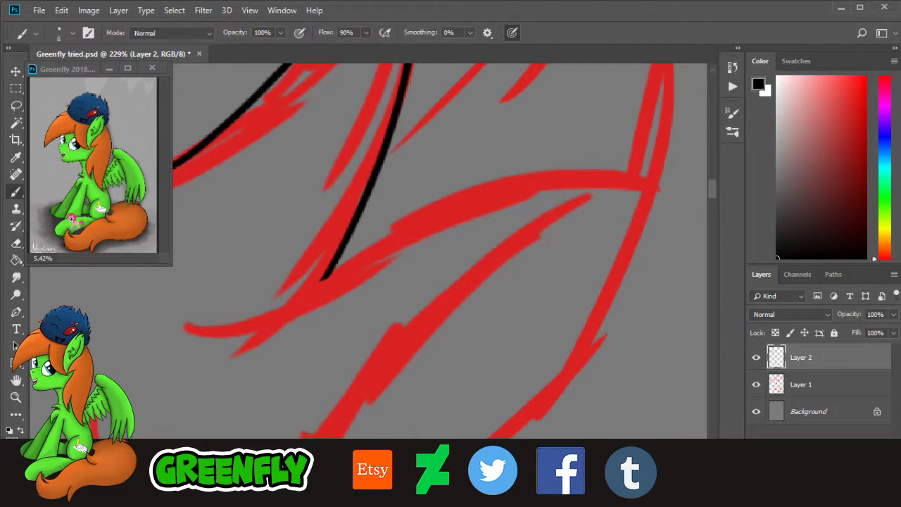
left_click_drag(197, 315, 651, 184)
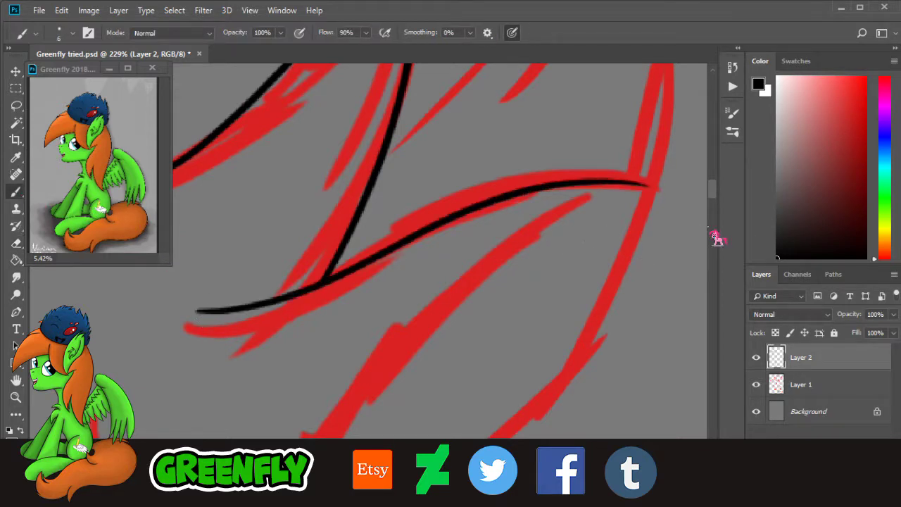
scroll(722, 211, "down", 3)
scroll(718, 201, "up", 3)
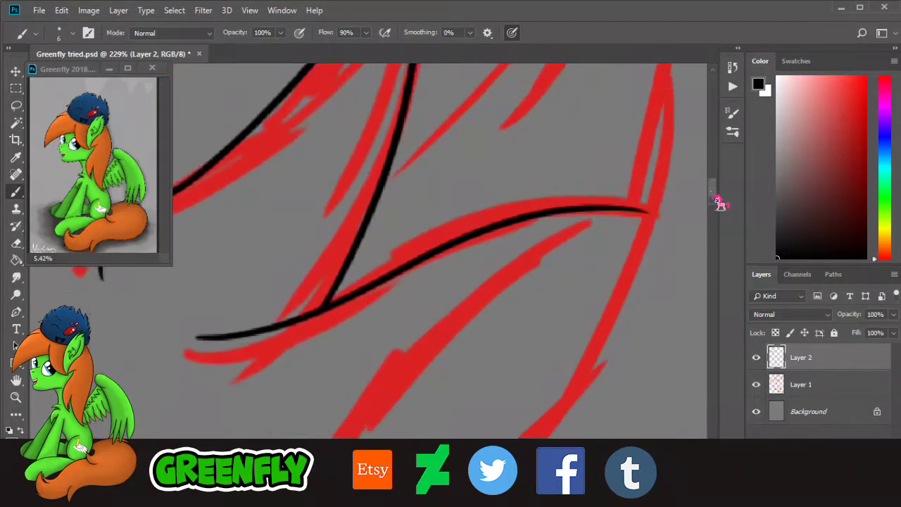
left_click_drag(645, 187, 384, 377)
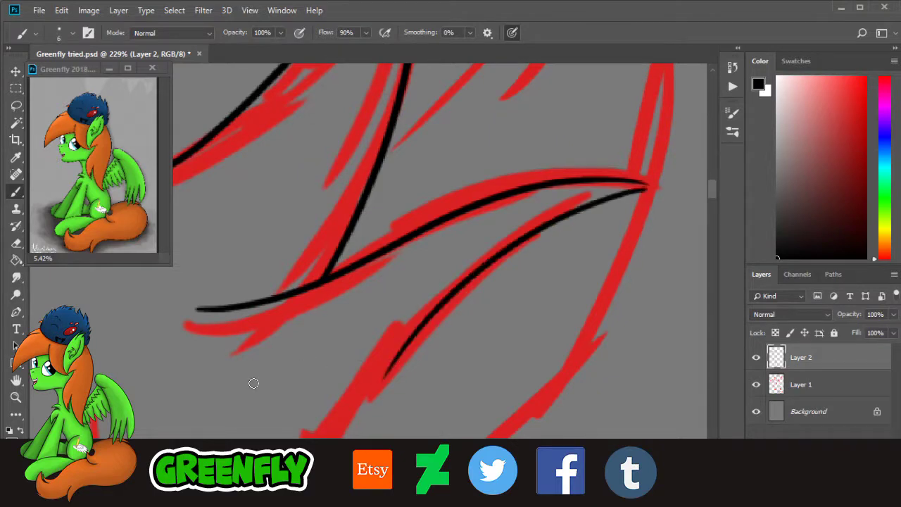
Step: Ink the upper part of the ear's back edge from the lowest tuft down to the small hatch marks, redoing the stroke once
left_click(19, 399)
left_click_drag(457, 289, 394, 289)
left_click_drag(713, 208, 712, 224)
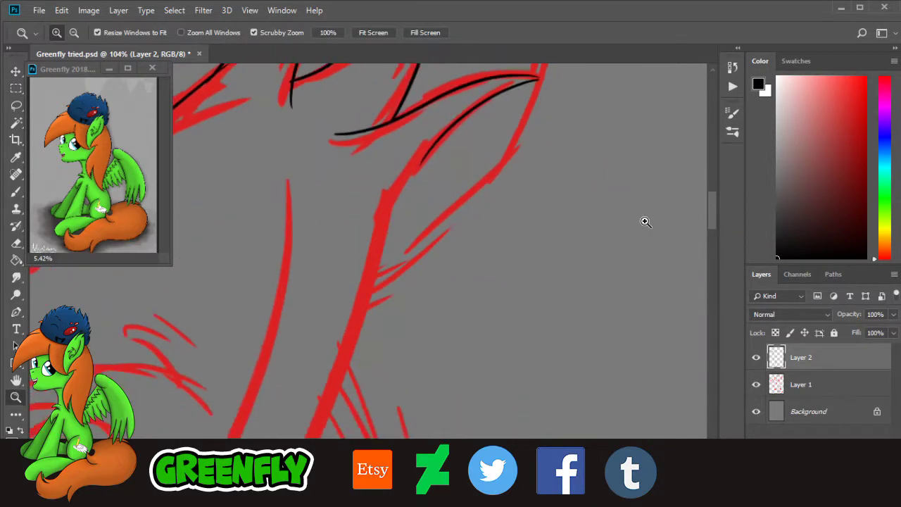
scroll(352, 174, "up", 1)
scroll(367, 175, "up", 1)
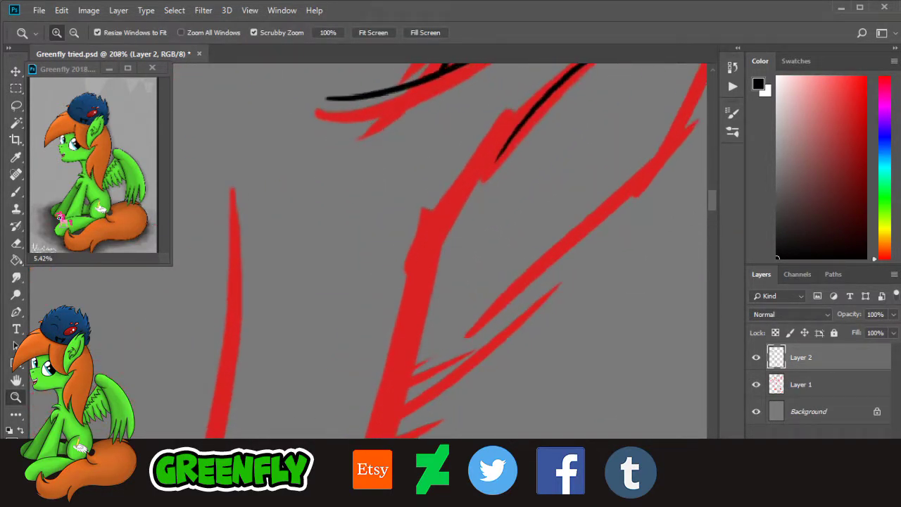
key("b")
left_click_drag(510, 146, 405, 416)
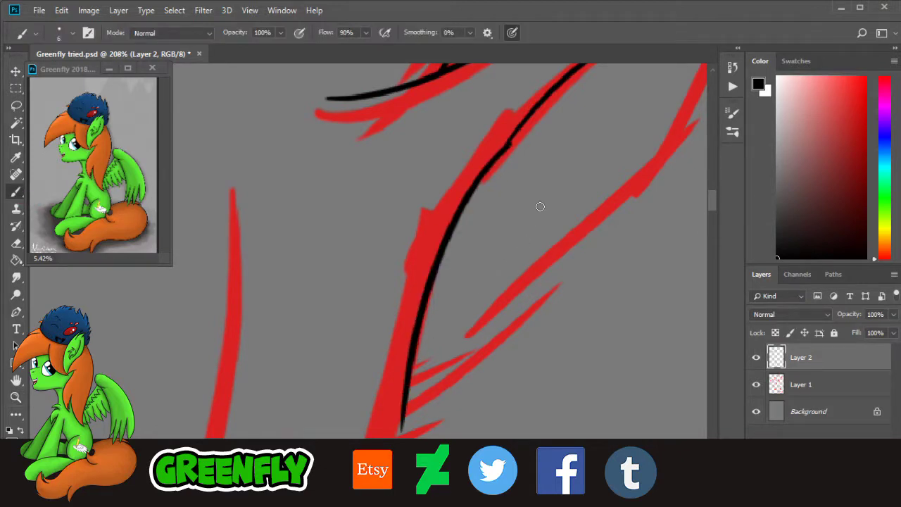
key("ctrl+z")
mouse_move(519, 128)
left_mouse_down()
mouse_move(406, 323)
mouse_move(382, 406)
left_mouse_up()
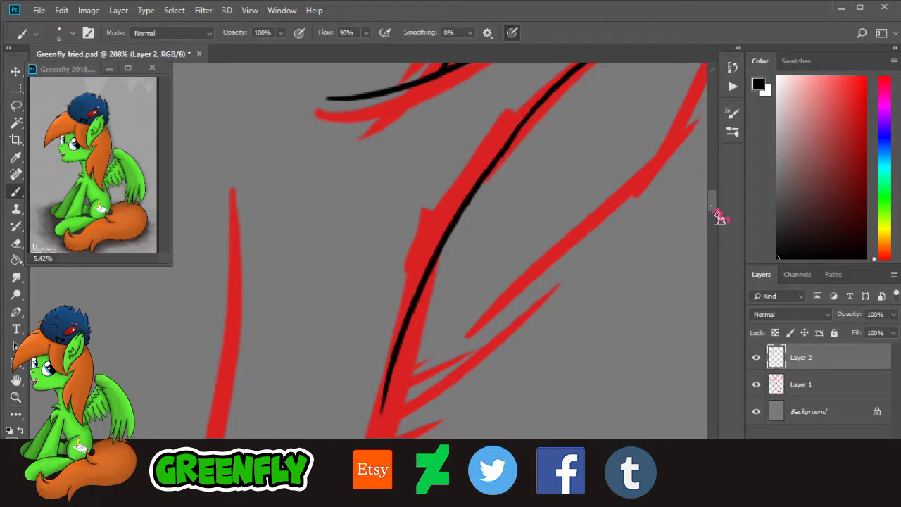
Step: Continue the black line along the middle of the ear's back edge past the hair strands, redrawing until it follows the sketch
scroll(718, 216, "down", 5)
left_click(17, 398)
left_click_drag(374, 273, 291, 320)
left_click_drag(230, 302, 405, 224)
scroll(413, 134, "up", 1)
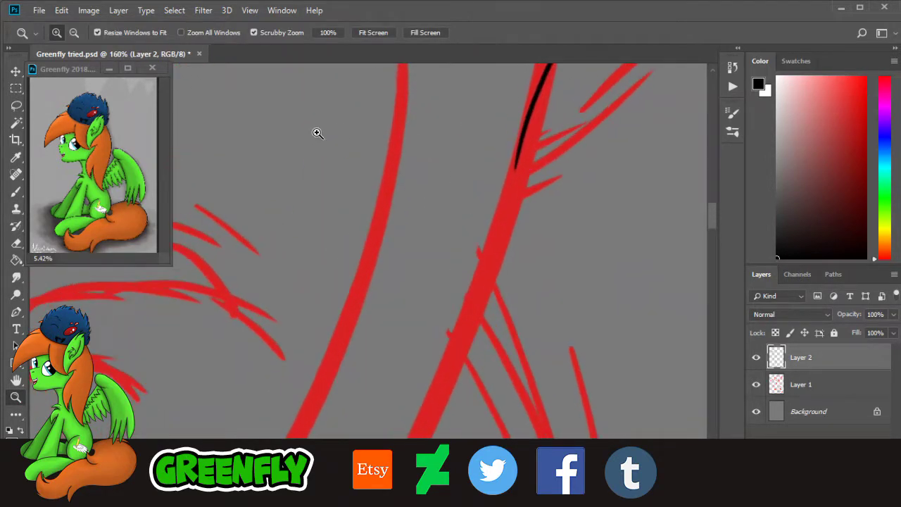
left_click(16, 191)
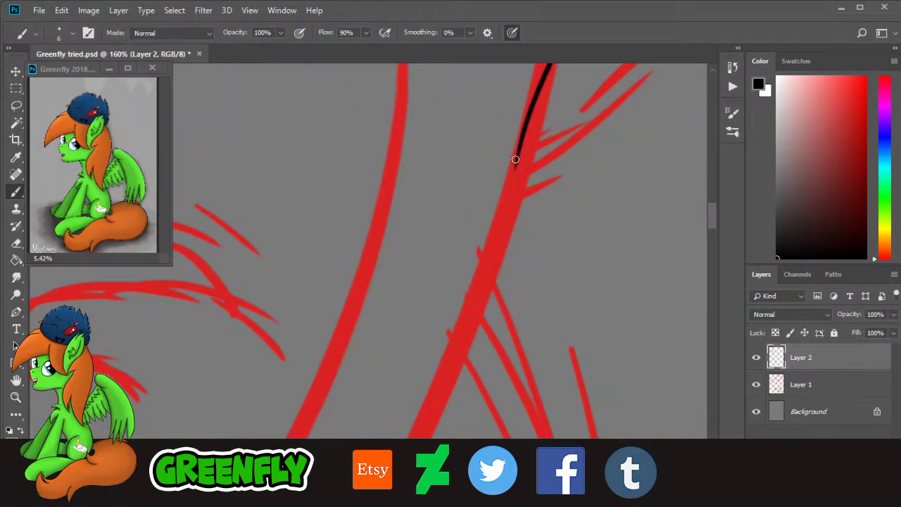
left_click_drag(516, 158, 425, 401)
key("ctrl+z")
left_click_drag(525, 147, 422, 435)
key("ctrl+z")
left_click_drag(527, 161, 422, 411)
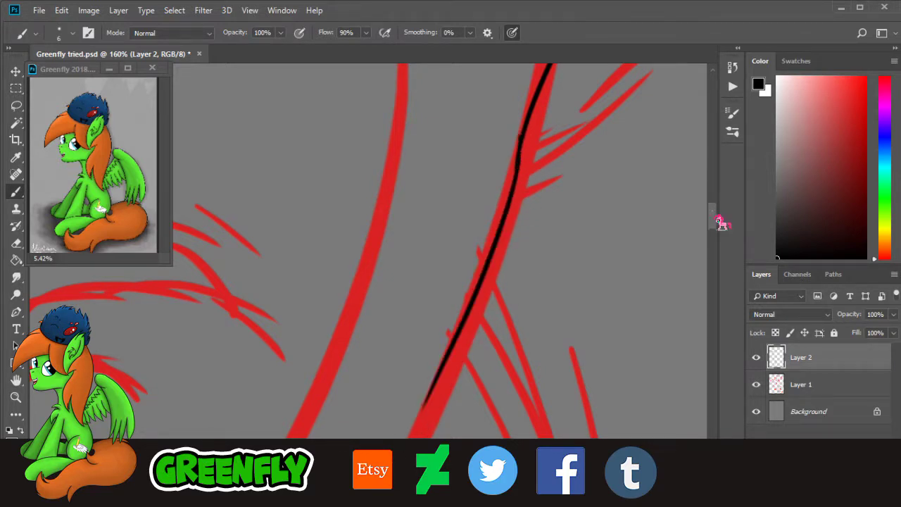
Step: Extend the black line along the lower part of the ear's back edge to the base where the hair begins
left_click_drag(718, 216, 715, 236)
left_click_drag(518, 473, 508, 473)
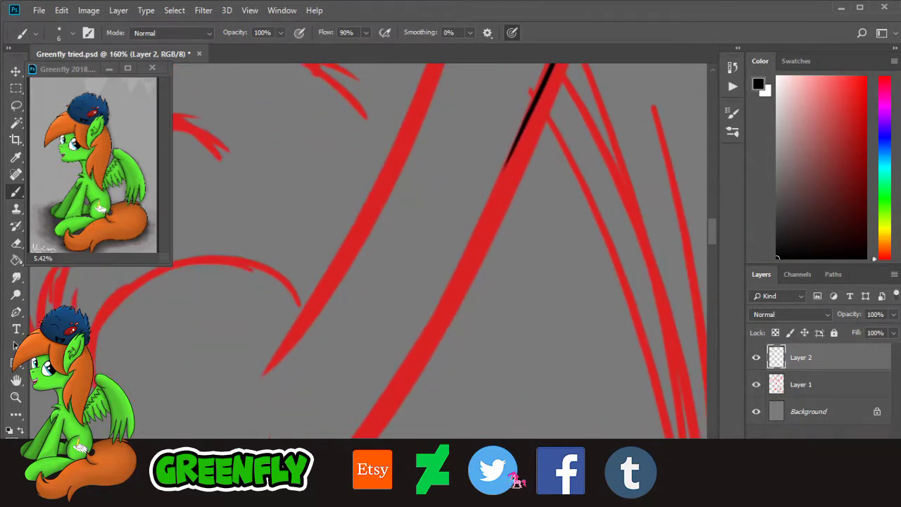
left_click_drag(518, 141, 370, 408)
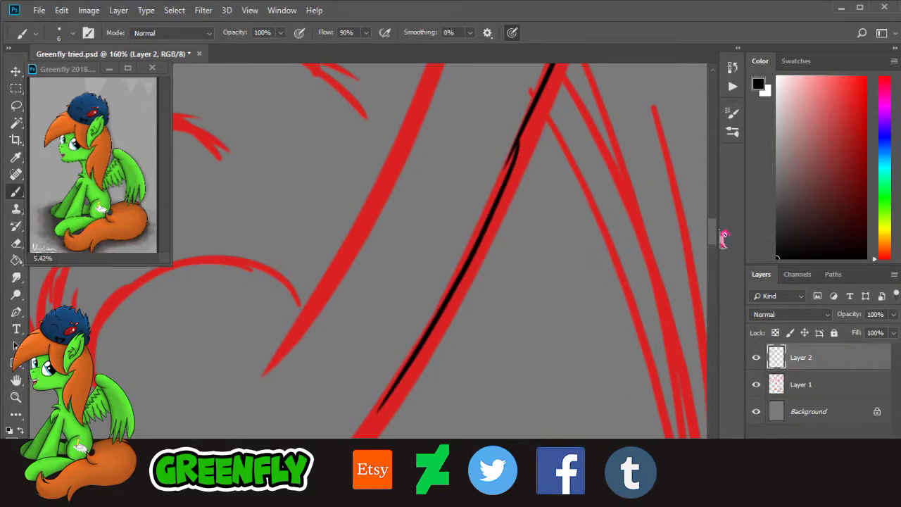
mouse_move(723, 237)
left_mouse_down()
mouse_move(718, 258)
mouse_move(698, 258)
left_mouse_up()
left_click_drag(519, 473, 506, 472)
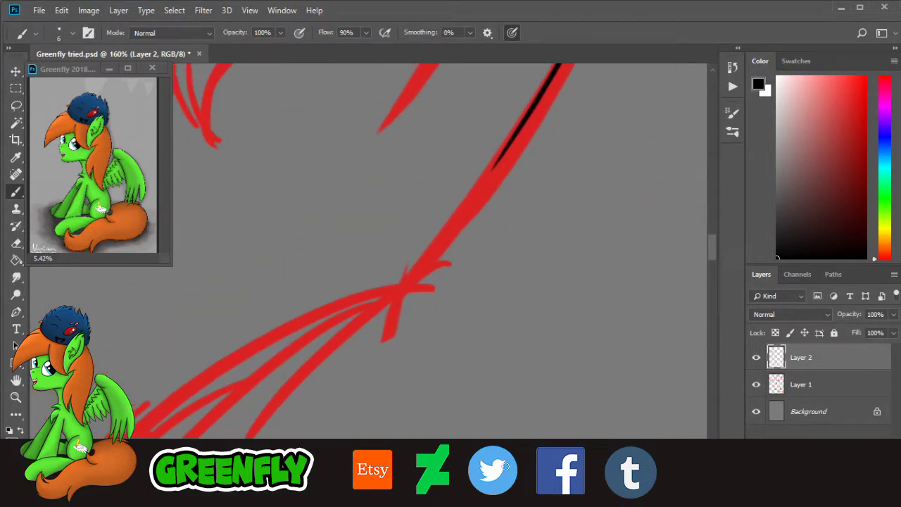
left_click(16, 397)
scroll(362, 258, "down", 8)
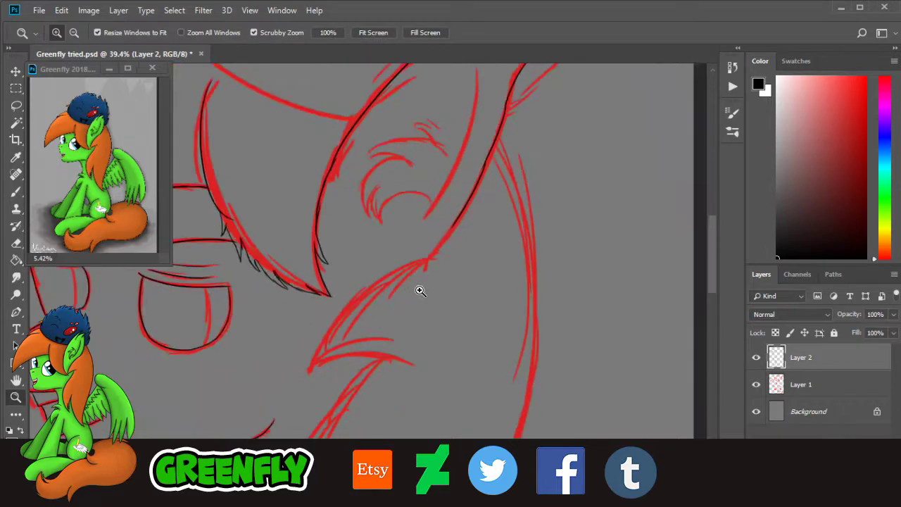
scroll(427, 261, "up", 10)
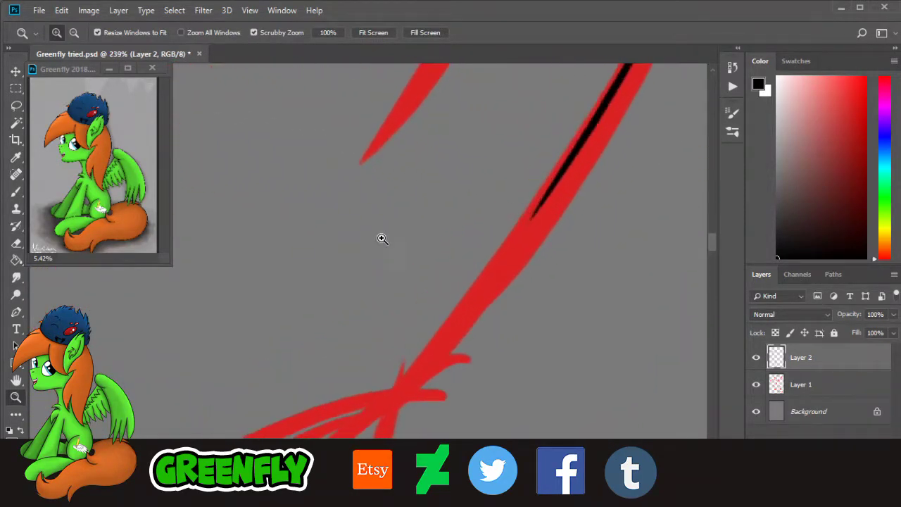
key("b")
mouse_move(552, 183)
left_mouse_down()
mouse_move(374, 401)
mouse_move(345, 424)
left_mouse_up()
key("ctrl+z")
left_click_drag(563, 181, 367, 398)
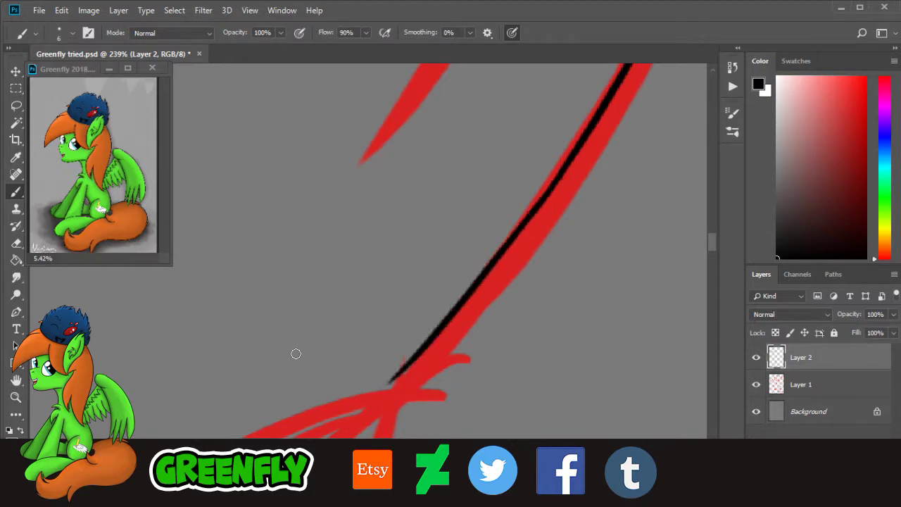
Step: Ink the long curved inner-ear line that runs beside the ear's back edge
key("z")
scroll(507, 201, "down", 8)
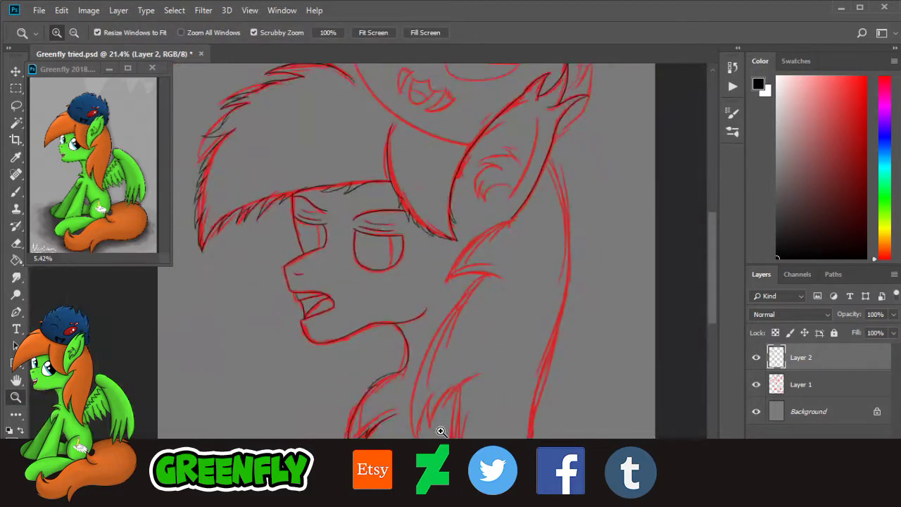
scroll(474, 129, "up", 5)
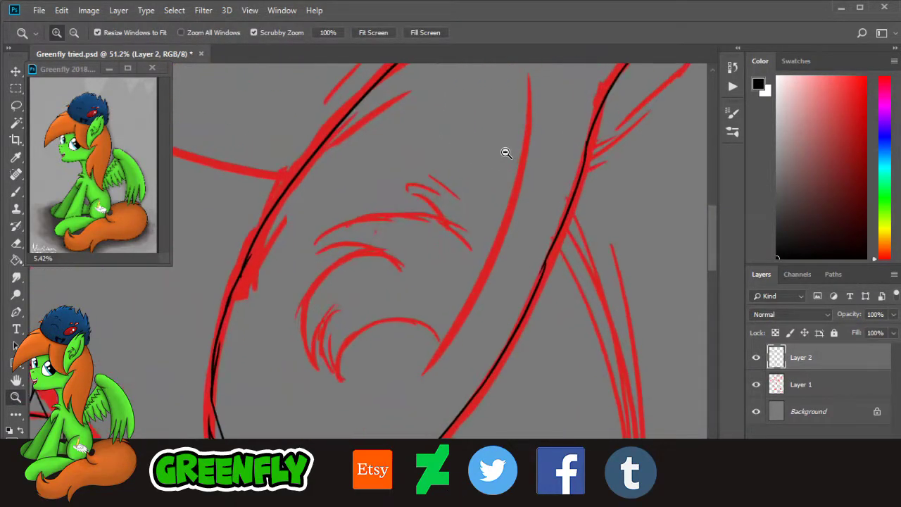
left_click_drag(714, 227, 713, 223)
scroll(508, 297, "down", 1)
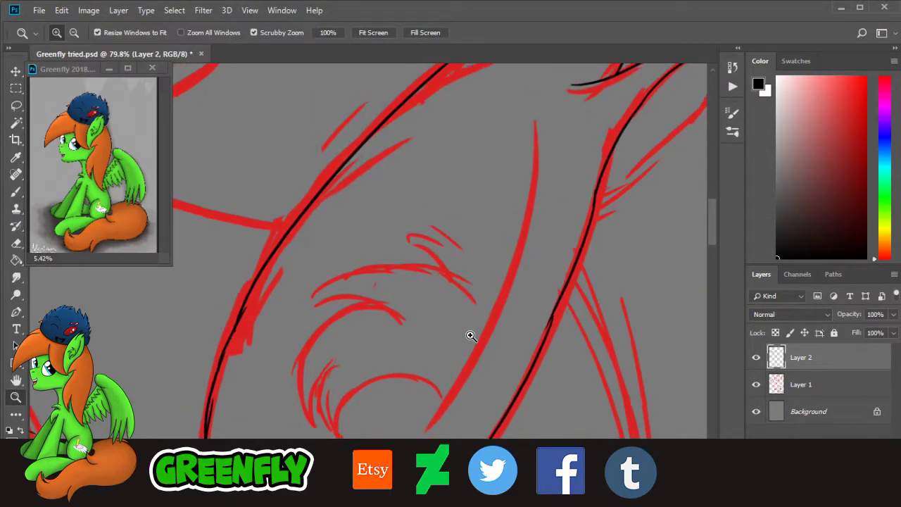
scroll(473, 334, "up", 1)
key("b")
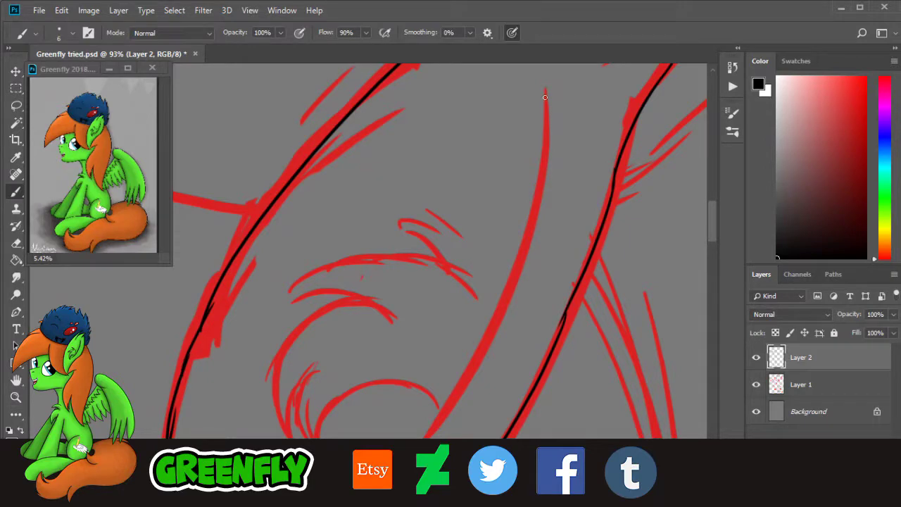
left_click_drag(545, 97, 412, 436)
Step: Ink the arc at the base of the inner-ear fluff and the first small fur tufts beside it
left_click(17, 398)
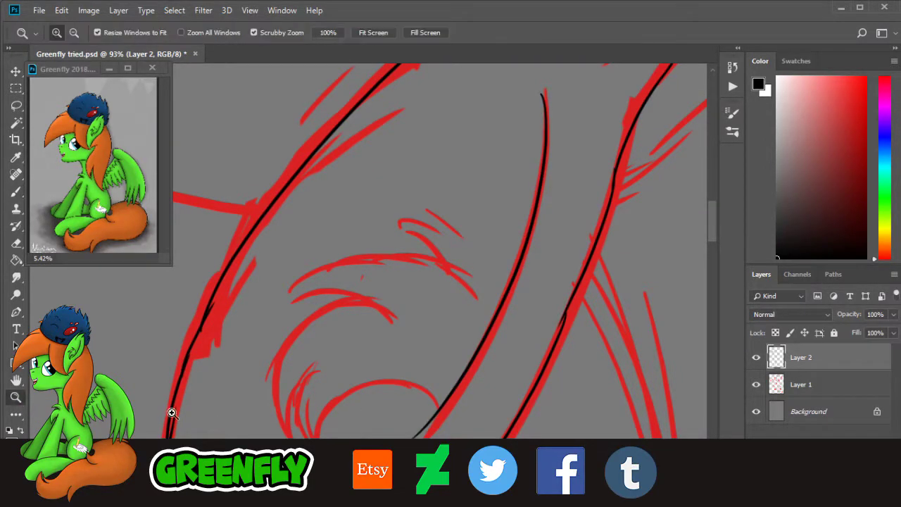
left_click_drag(301, 439, 356, 437)
left_click_drag(713, 229, 712, 235)
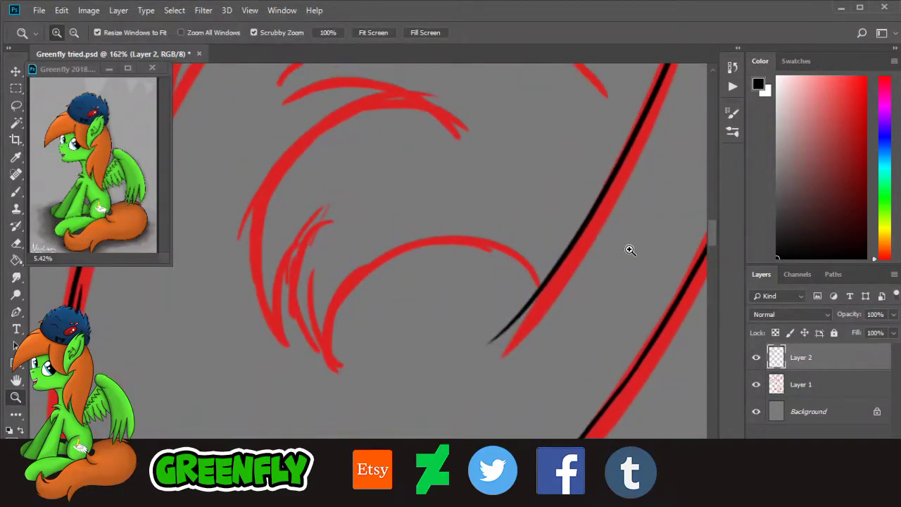
left_click_drag(389, 259, 413, 259)
left_click(15, 193)
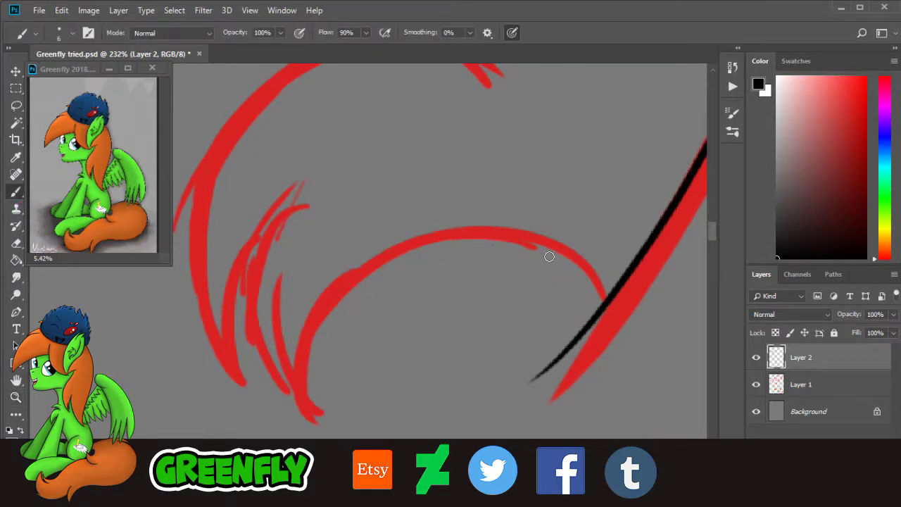
mouse_move(591, 273)
left_mouse_down()
mouse_move(356, 299)
mouse_move(357, 405)
mouse_move(309, 236)
left_mouse_up()
mouse_move(285, 269)
left_mouse_down()
mouse_move(262, 374)
mouse_move(283, 202)
left_mouse_up()
Step: Ink the next pointed fur tuft along the outer curve of the inner-ear fluff, replacing a first attempt
scroll(716, 238, "up", 5)
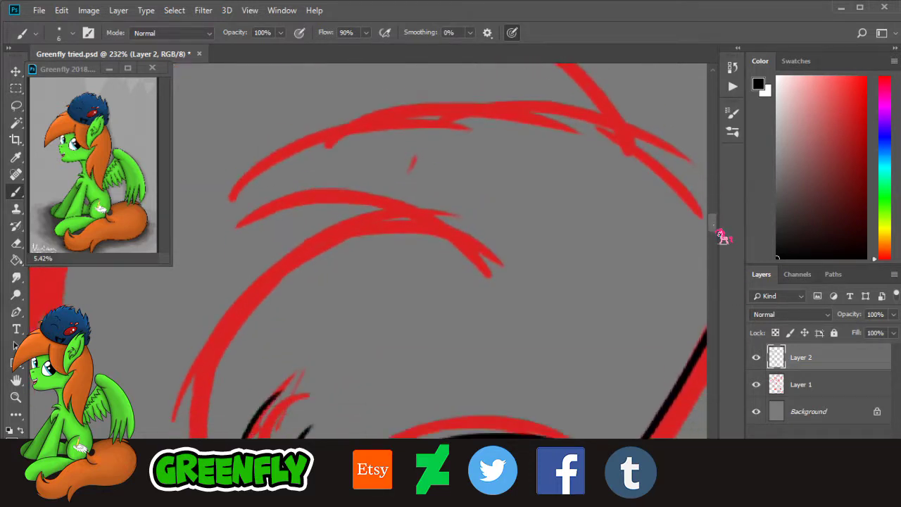
left_click_drag(506, 480, 487, 480)
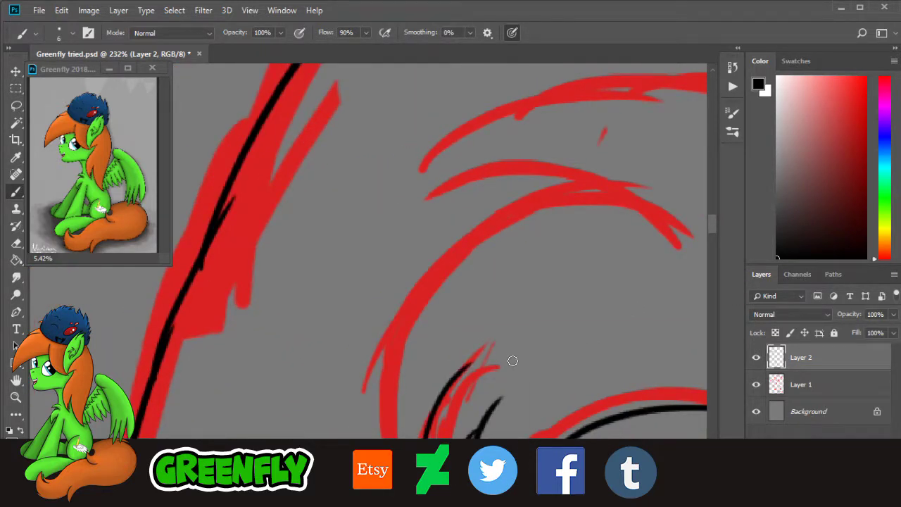
left_click_drag(512, 360, 401, 411)
key("ctrl+z")
mouse_move(499, 360)
left_mouse_down()
mouse_move(388, 429)
mouse_move(473, 300)
mouse_move(380, 346)
mouse_move(470, 253)
left_mouse_up()
Step: Try inking further fur strokes up the outer curve of the inner-ear fluff, then undo the last four strokes
left_click_drag(427, 281, 565, 232)
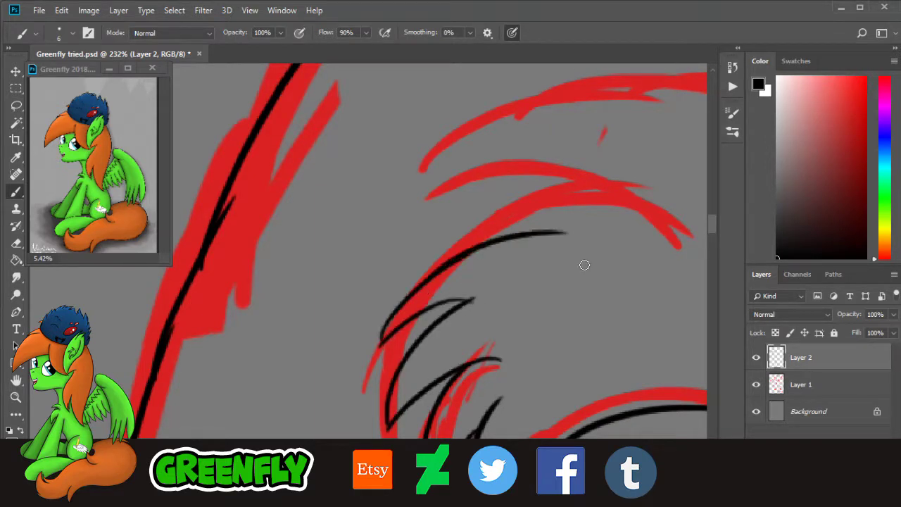
scroll(430, 423, "right", 5)
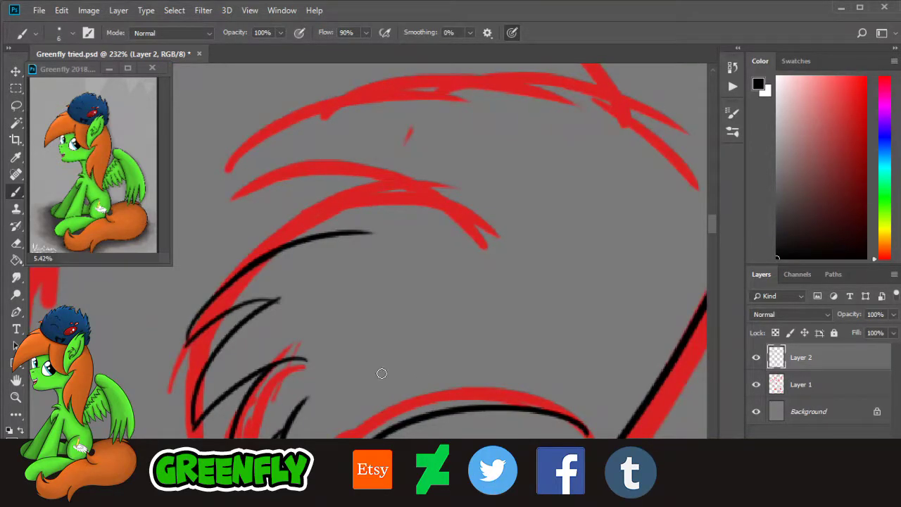
key("ctrl+alt+z")
key("ctrl+alt+z")
key("ctrl+alt+z")
key("ctrl+alt+z")
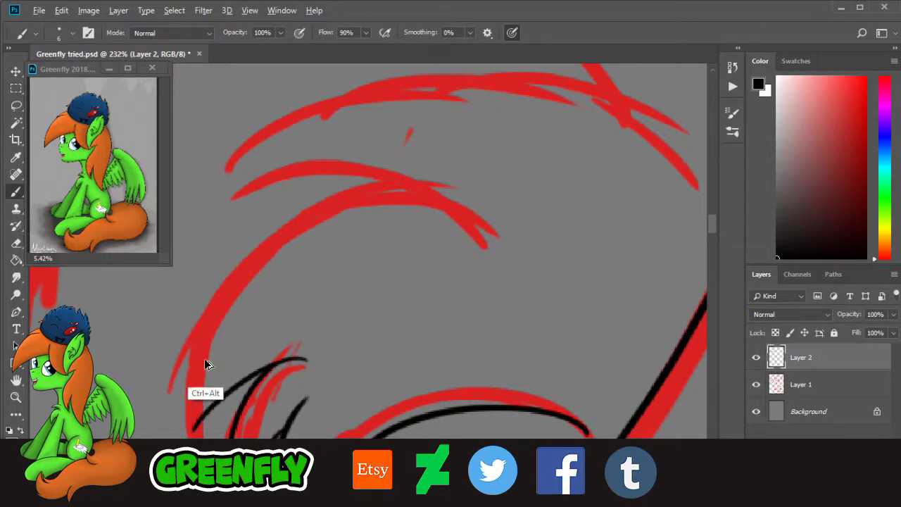
Step: Ink the large outer arc of the inner-ear fluff and the curved stroke that turns back from its upper end
left_click(15, 396)
left_click(174, 373)
left_click(172, 355)
left_click(17, 192)
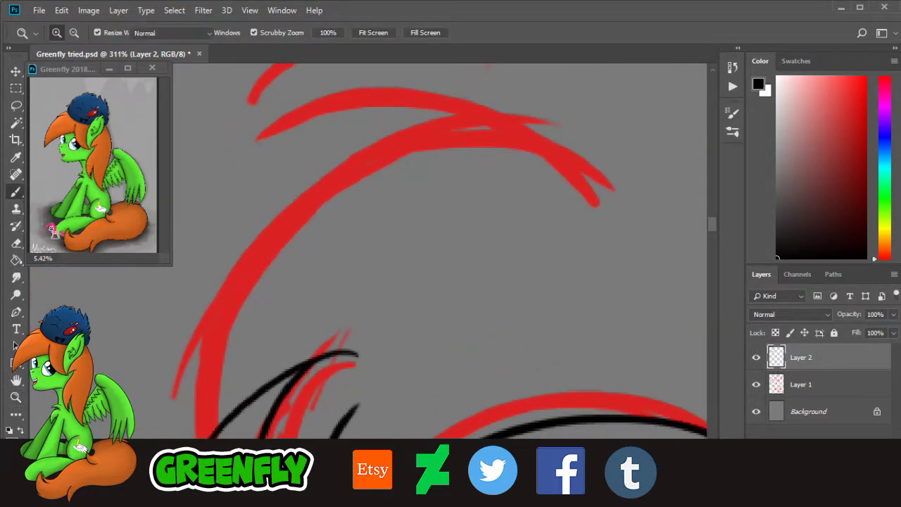
left_click_drag(202, 438, 289, 218)
left_click_drag(397, 155, 567, 191)
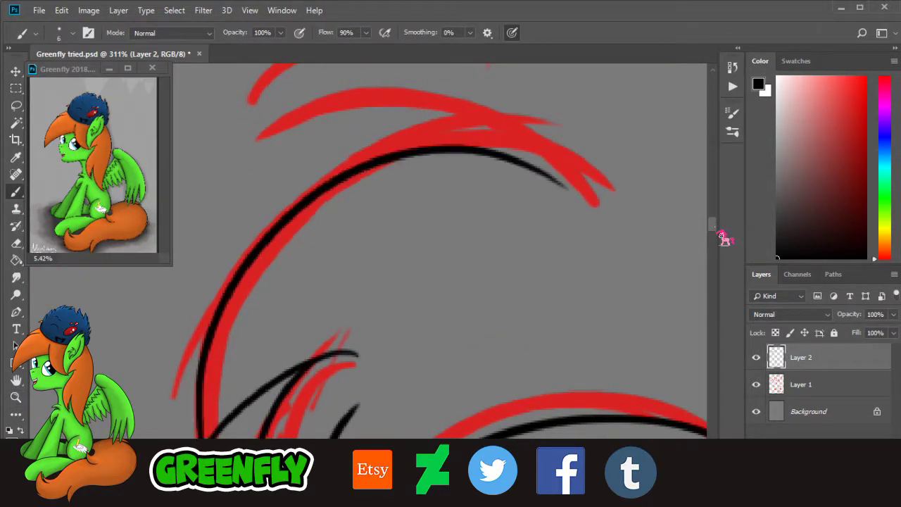
scroll(714, 228, "up", 5)
mouse_move(556, 412)
left_mouse_down()
mouse_move(447, 322)
mouse_move(299, 319)
left_mouse_up()
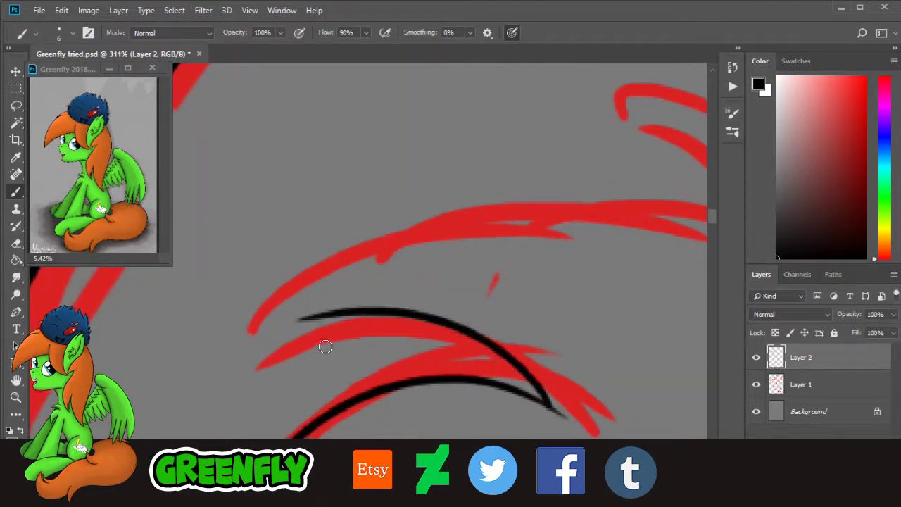
Step: Ink the long arc along the top of the inner-ear fluff and finish it with pointed tufts at its upper end
scroll(506, 483, "right", 3)
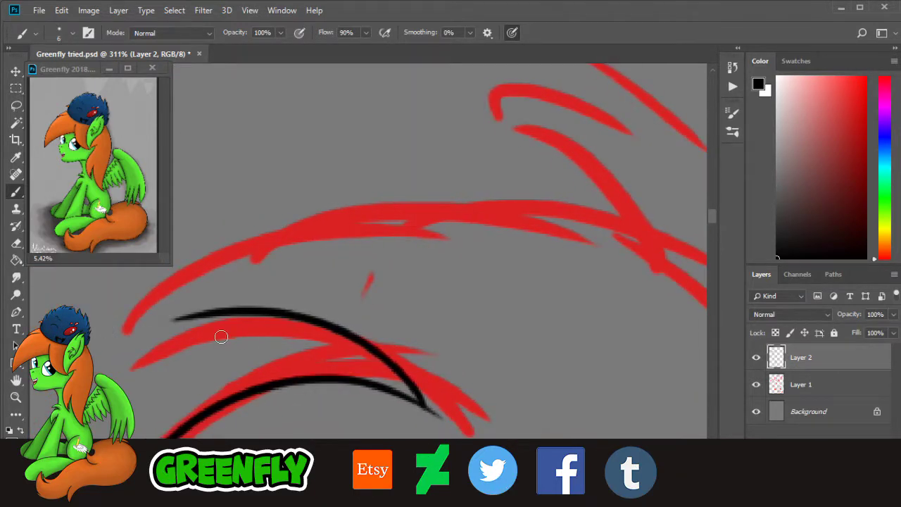
left_click_drag(176, 321, 676, 254)
scroll(519, 482, "right", 5)
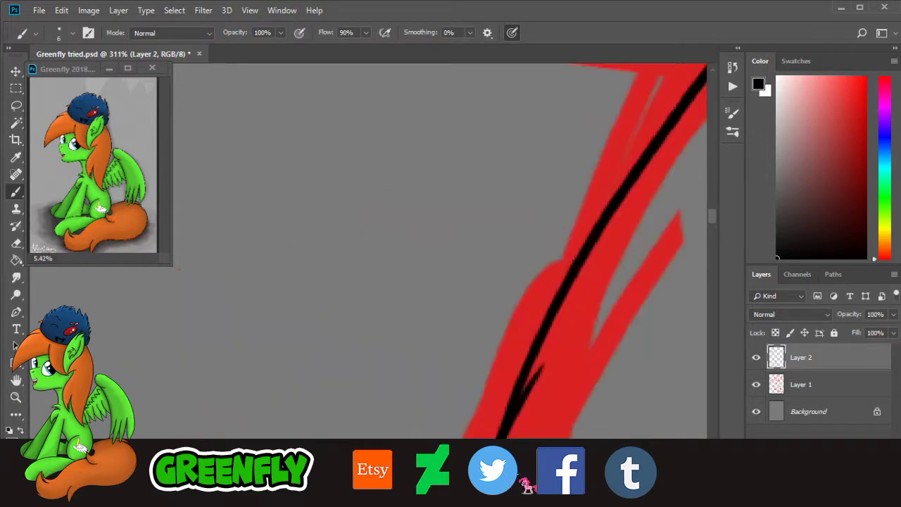
left_click_drag(491, 483, 536, 483)
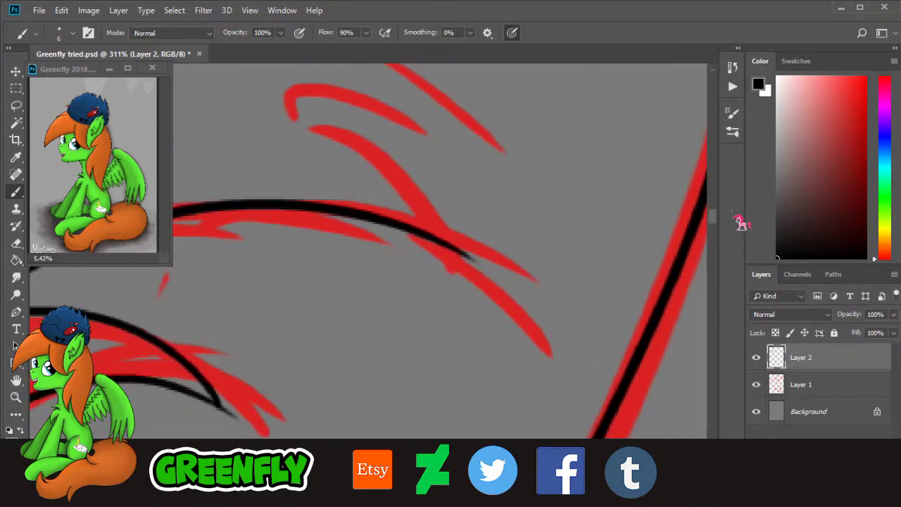
scroll(724, 233, "up", 3)
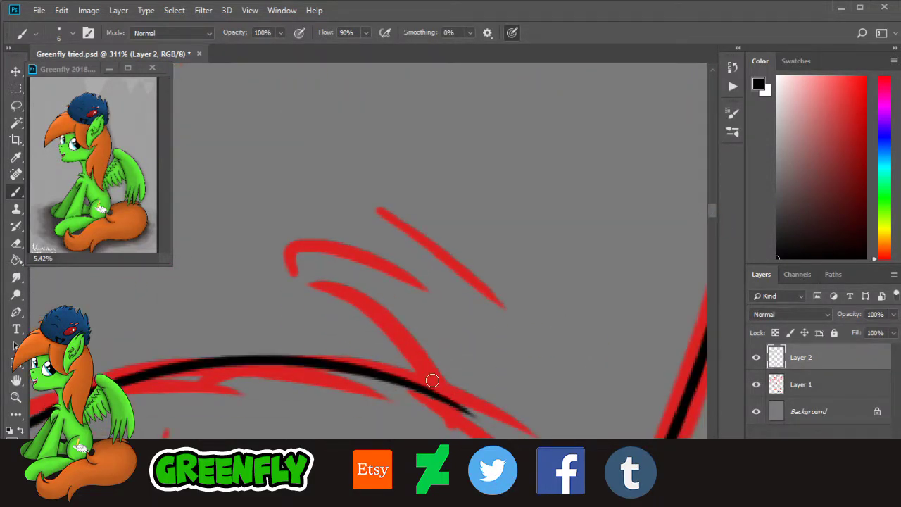
mouse_move(432, 380)
left_mouse_down()
mouse_move(304, 272)
mouse_move(386, 292)
mouse_move(342, 211)
mouse_move(488, 308)
mouse_move(539, 408)
left_mouse_up()
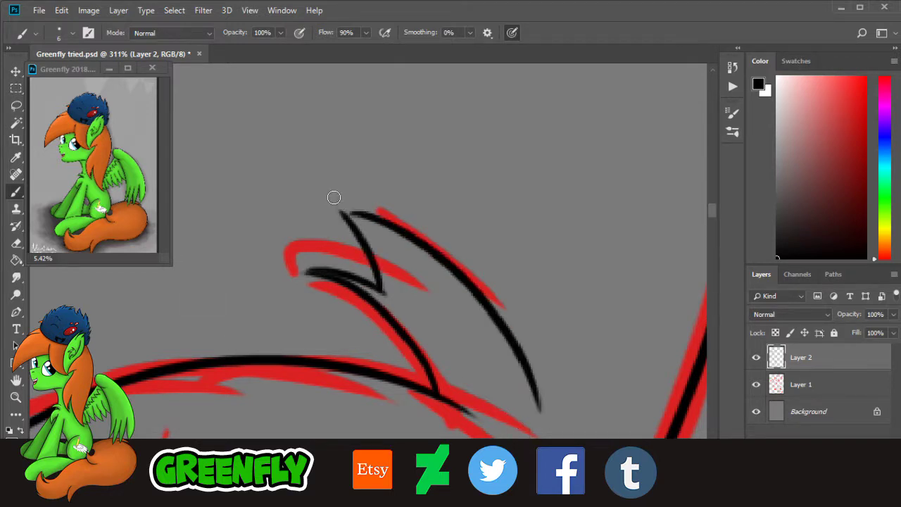
left_click_drag(336, 200, 352, 212)
Step: Ink the outer edge of the mane lock that sweeps down from the base of the ear
left_click(15, 397)
left_click_drag(511, 251, 317, 253)
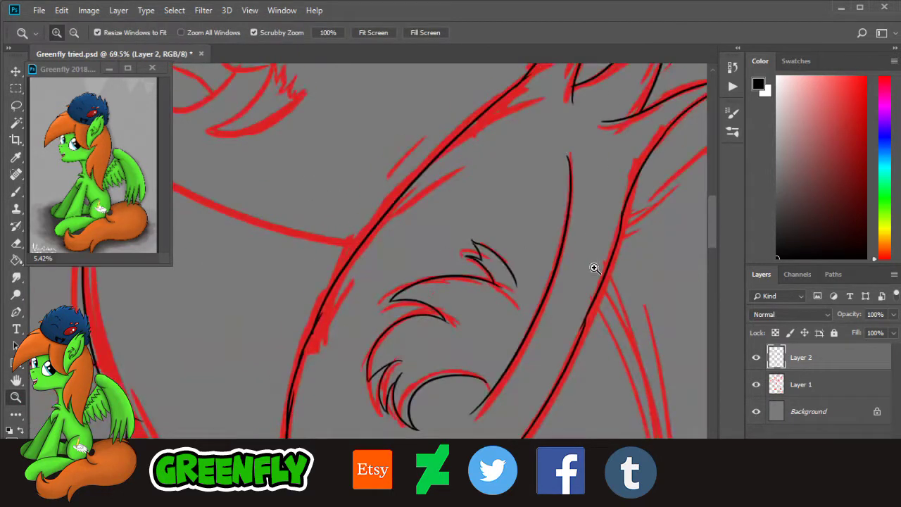
left_click_drag(712, 237, 712, 260)
left_click_drag(579, 239, 508, 240)
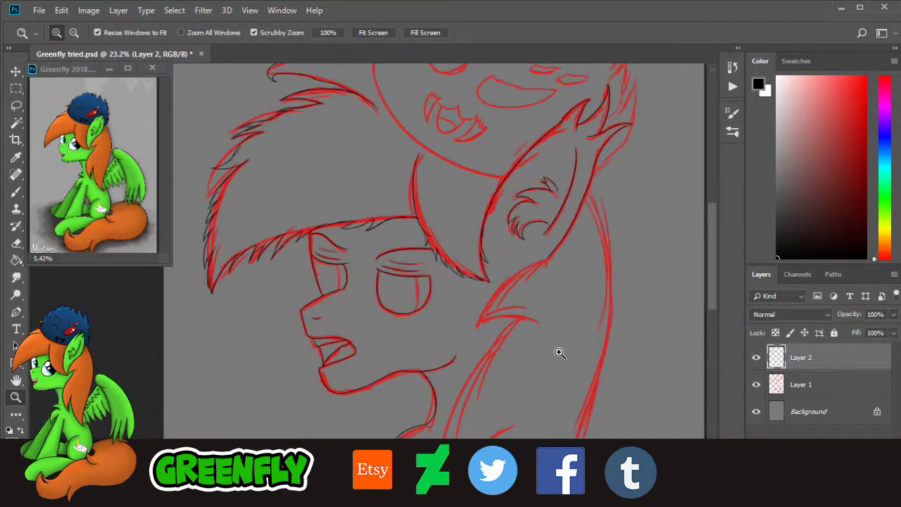
left_click_drag(465, 483, 493, 483)
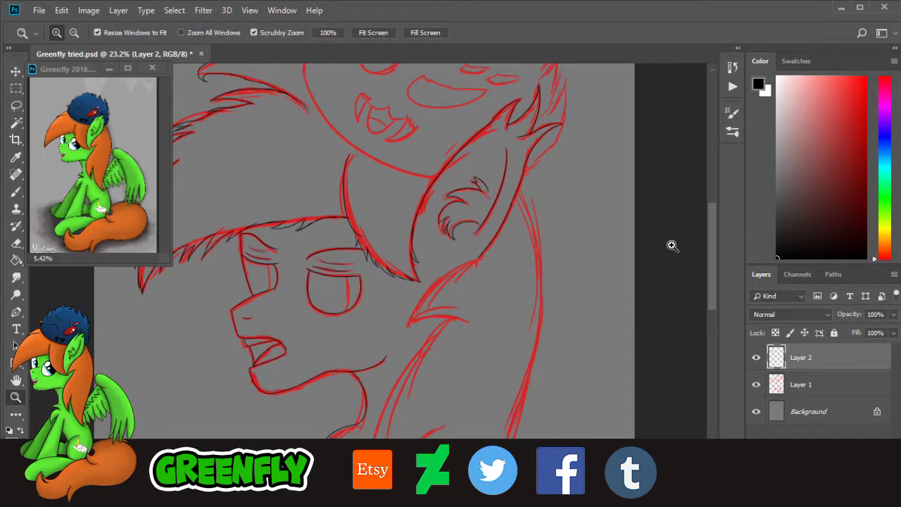
mouse_move(714, 261)
left_mouse_down()
mouse_move(714, 280)
mouse_move(714, 235)
mouse_move(711, 268)
left_mouse_up()
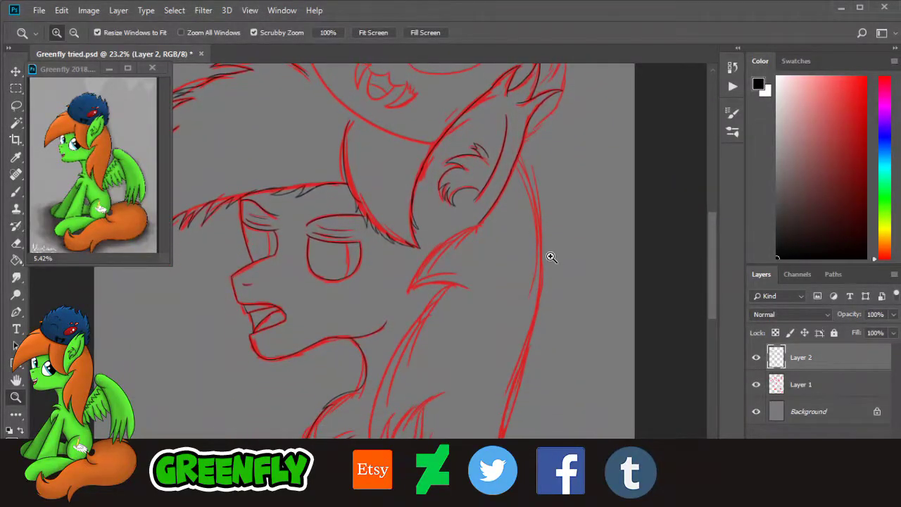
left_click_drag(551, 257, 571, 241)
left_click_drag(392, 296, 413, 298)
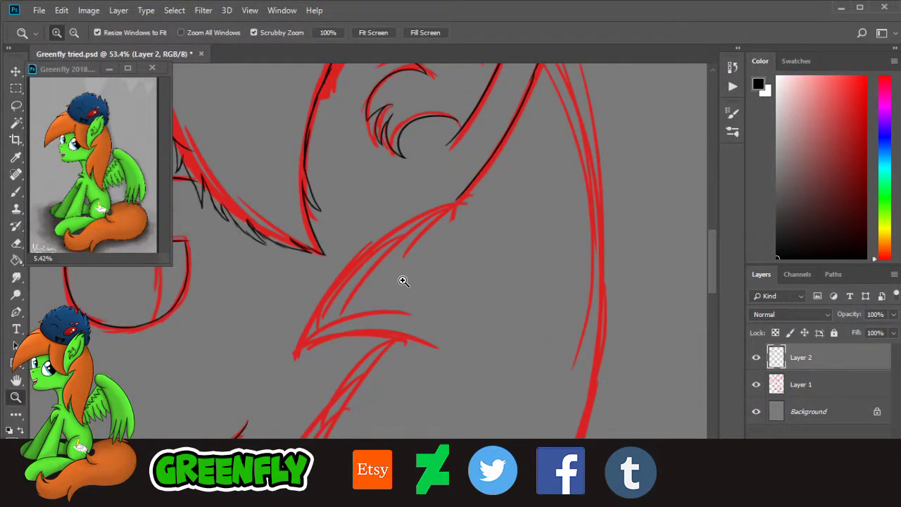
left_click(404, 281)
left_click_drag(378, 258, 426, 358)
left_click_drag(288, 422, 338, 377)
left_click_drag(714, 281, 714, 277)
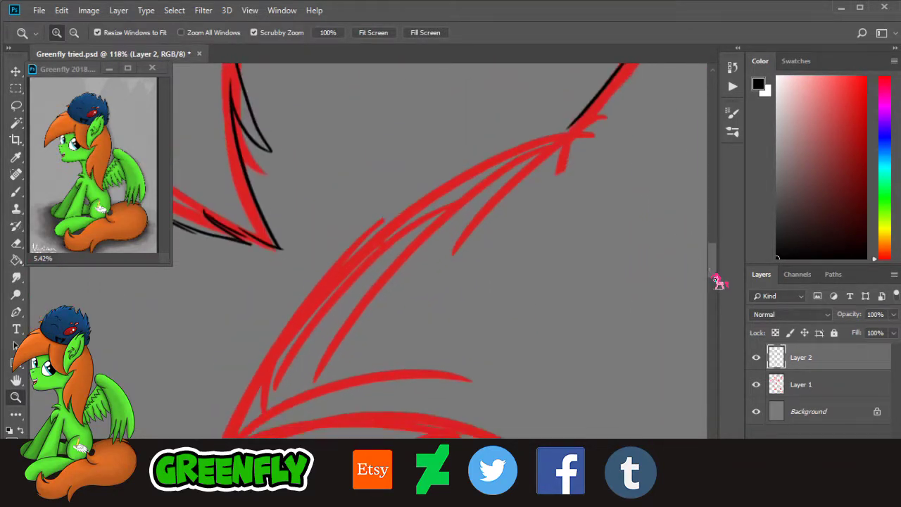
left_click_drag(391, 323, 402, 323)
left_click(16, 192)
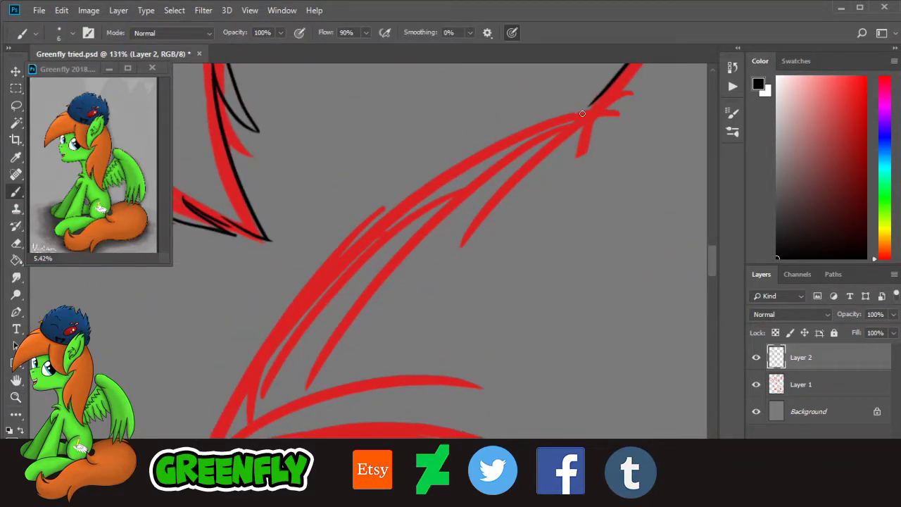
left_click_drag(590, 107, 229, 401)
Step: Ink the pointed tip and curved underside of the mane lock below the ear, adding a small hair notch
scroll(722, 293, "down", 3)
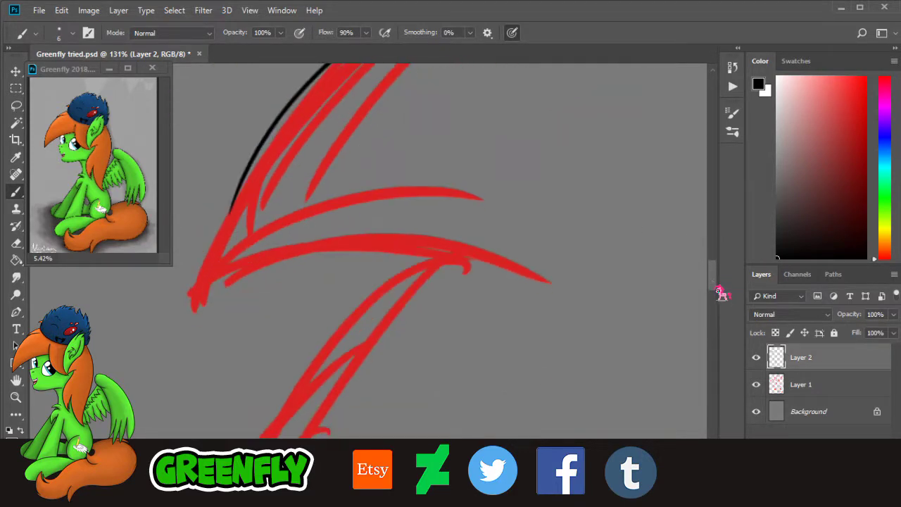
left_click(15, 396)
mouse_move(226, 196)
left_mouse_down()
mouse_move(245, 195)
mouse_move(238, 185)
mouse_move(175, 374)
mouse_move(331, 282)
left_mouse_up()
left_click(15, 192)
left_click_drag(465, 471, 482, 474)
mouse_move(233, 272)
left_mouse_down()
mouse_move(182, 324)
mouse_move(485, 294)
mouse_move(591, 313)
mouse_move(602, 325)
left_mouse_up()
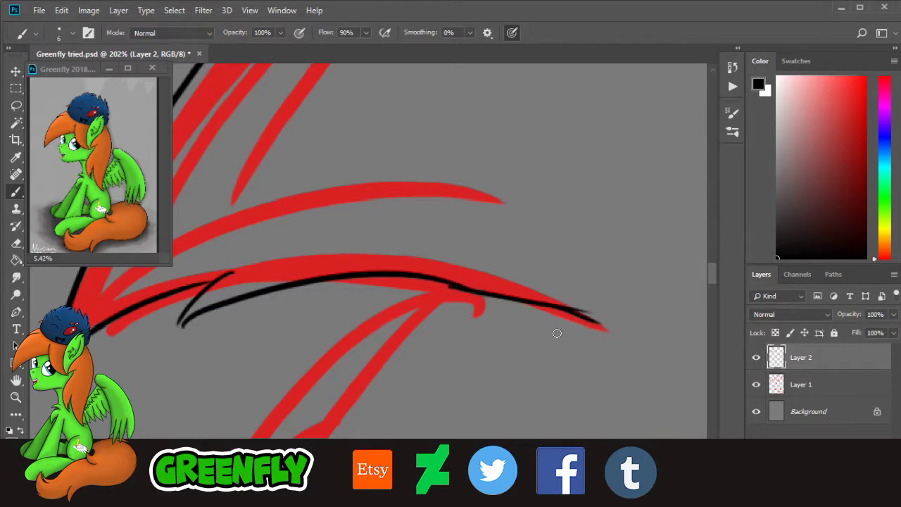
left_click_drag(179, 321, 170, 335)
Step: Ink the upper front edge of the long hanging mane section below that lock, breaking it with small pointed hair notches
scroll(712, 288, "down", 5)
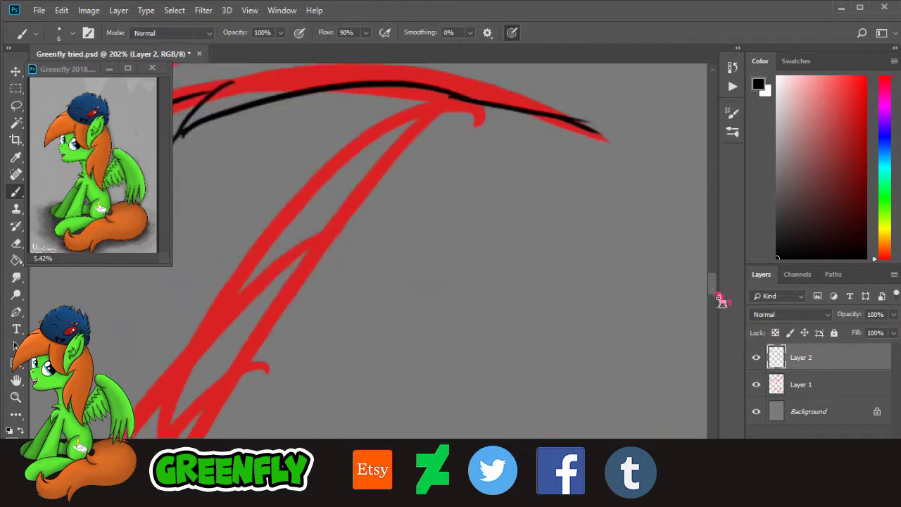
left_click(15, 396)
left_click_drag(493, 261, 446, 321)
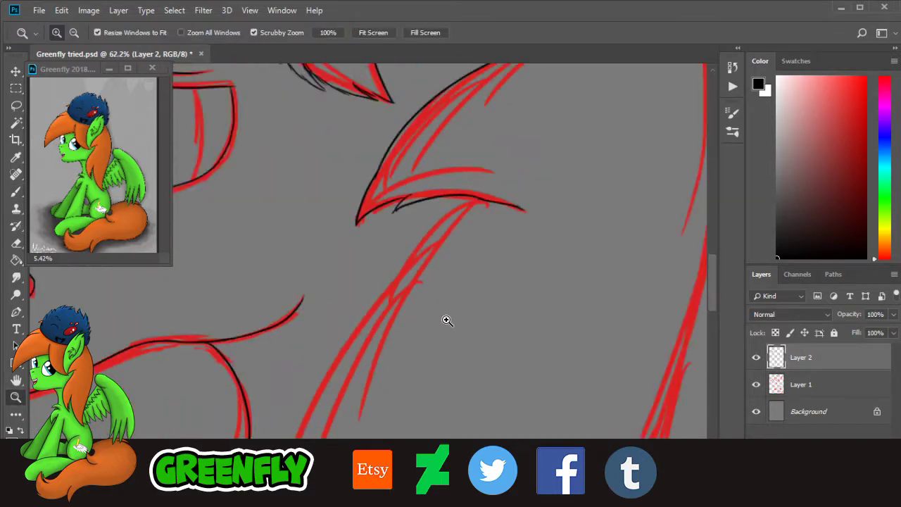
left_click_drag(466, 473, 458, 473)
left_click_drag(715, 302, 715, 312)
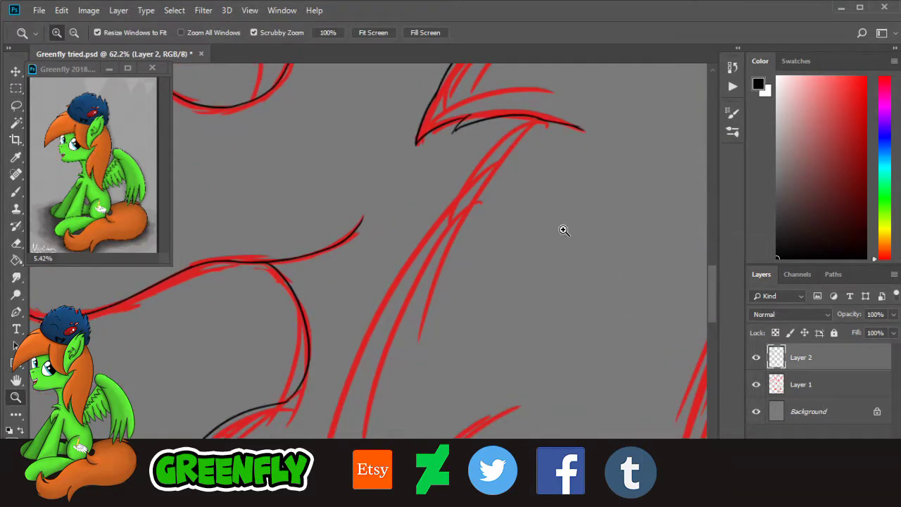
left_click_drag(488, 218, 513, 217)
scroll(512, 218, "up", 2)
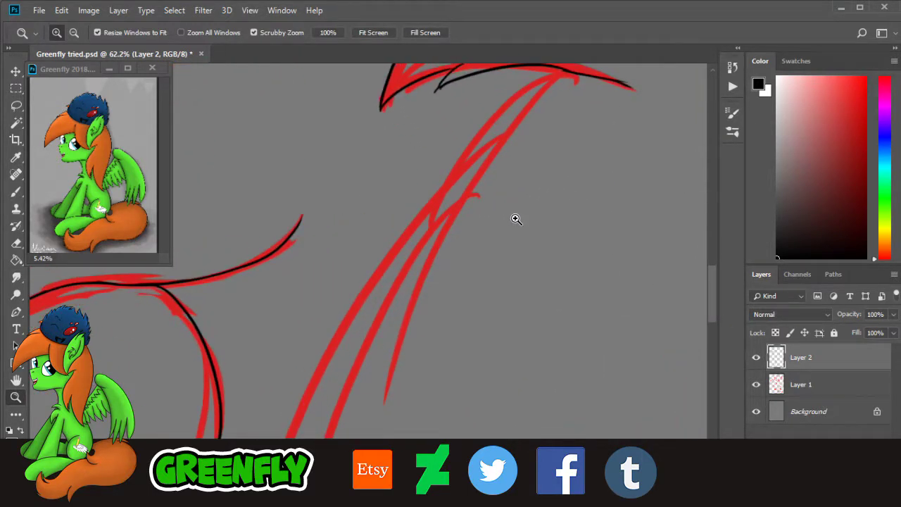
left_click(16, 191)
mouse_move(560, 77)
left_mouse_down()
mouse_move(466, 162)
mouse_move(388, 266)
left_mouse_up()
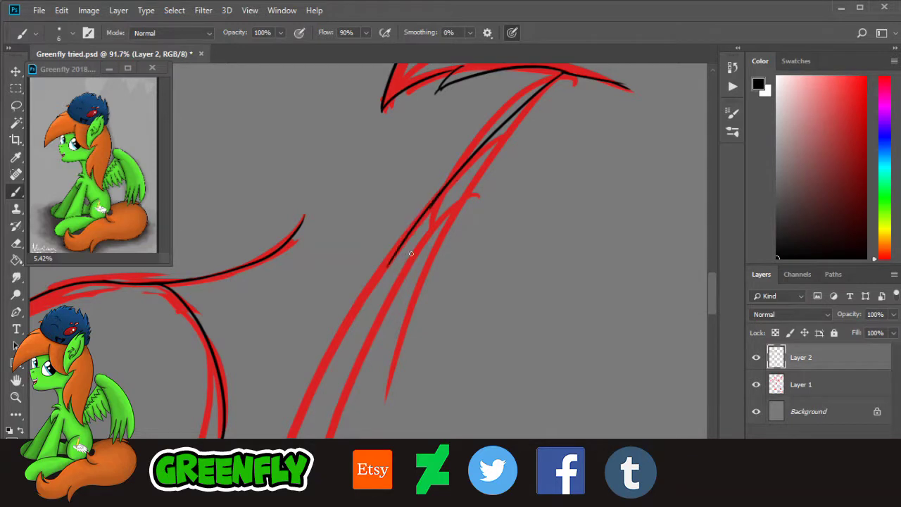
mouse_move(420, 237)
left_mouse_down()
mouse_move(372, 303)
mouse_move(337, 326)
mouse_move(399, 299)
left_mouse_up()
scroll(705, 311, "down", 5)
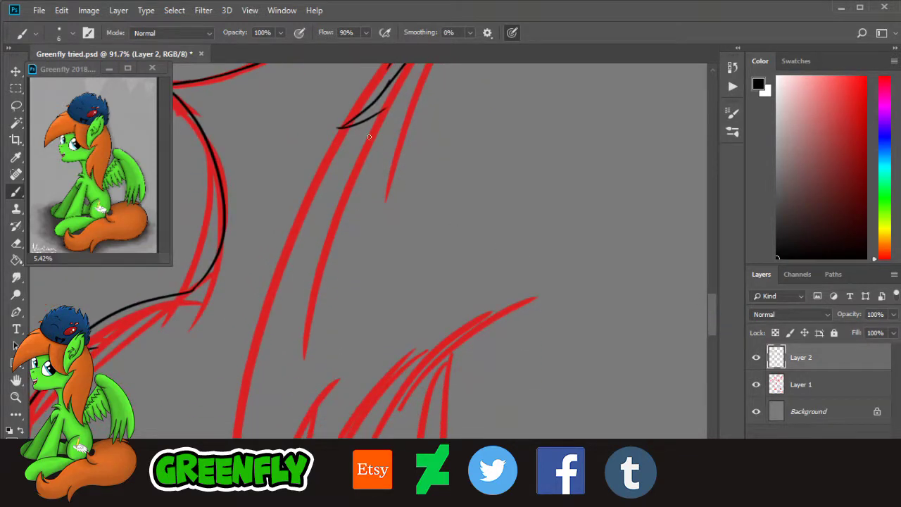
mouse_move(360, 121)
left_mouse_down()
mouse_move(272, 250)
mouse_move(245, 314)
mouse_move(286, 266)
left_mouse_up()
Step: Ink the hanging mane's front edge down to its tip and the jagged strands beside it, redrawing the uppermost strand
scroll(713, 326, "down", 5)
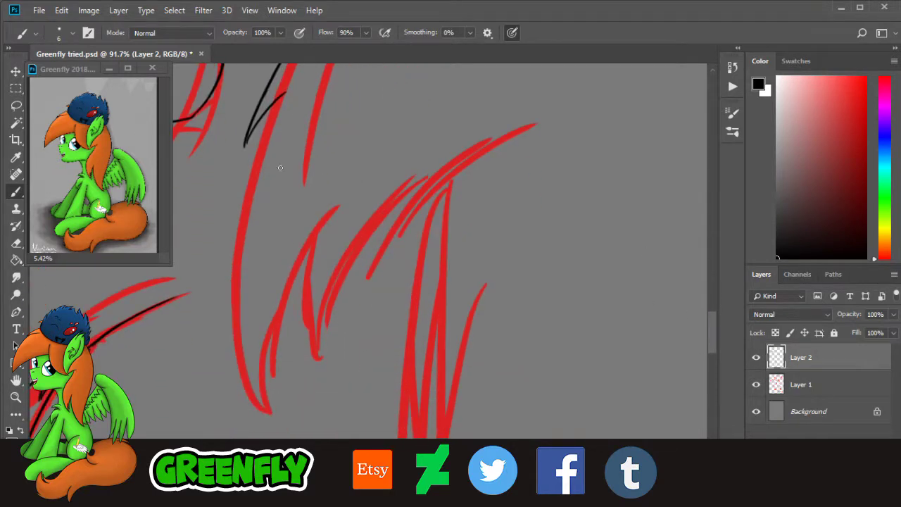
mouse_move(270, 109)
left_mouse_down()
mouse_move(234, 308)
mouse_move(235, 277)
mouse_move(269, 415)
mouse_move(261, 387)
mouse_move(283, 307)
mouse_move(276, 348)
mouse_move(332, 208)
left_mouse_up()
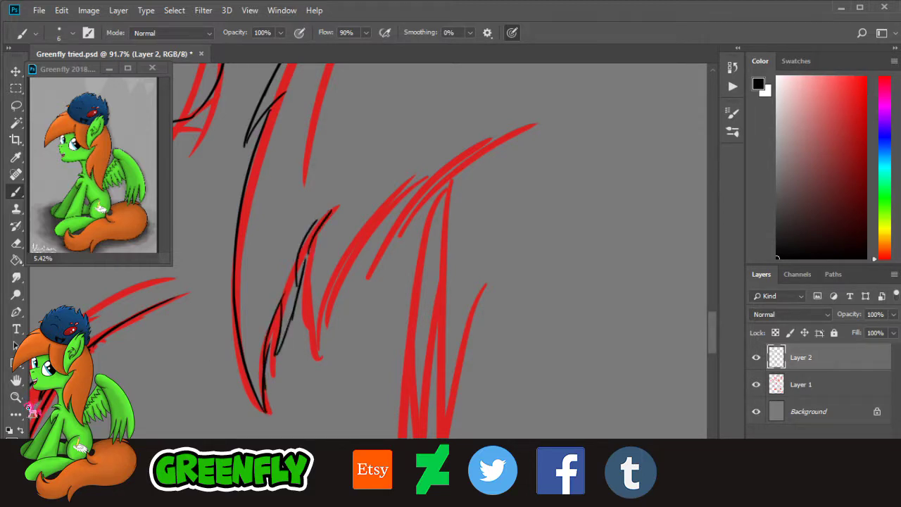
key("z")
mouse_move(300, 267)
left_mouse_down()
mouse_move(338, 267)
mouse_move(344, 253)
left_mouse_up()
key("ctrl+alt+z")
key("ctrl+alt+z")
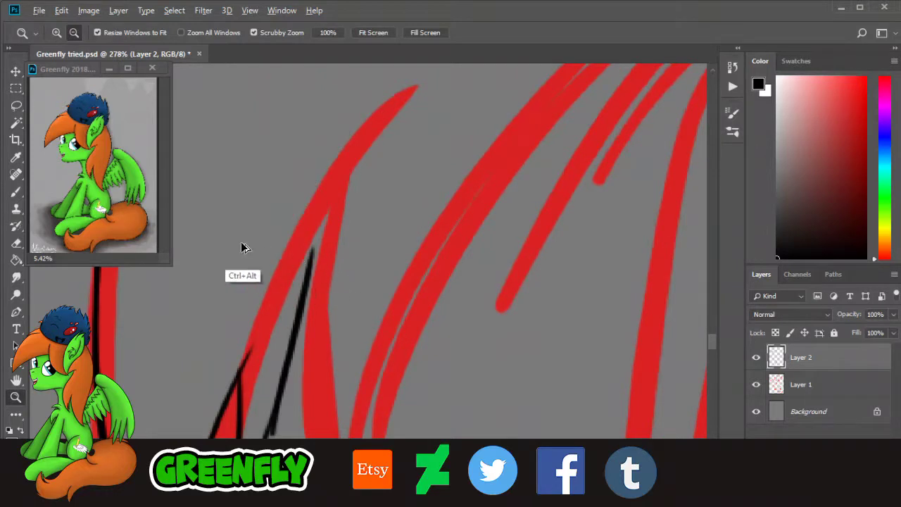
key("b")
left_click_drag(288, 331, 370, 128)
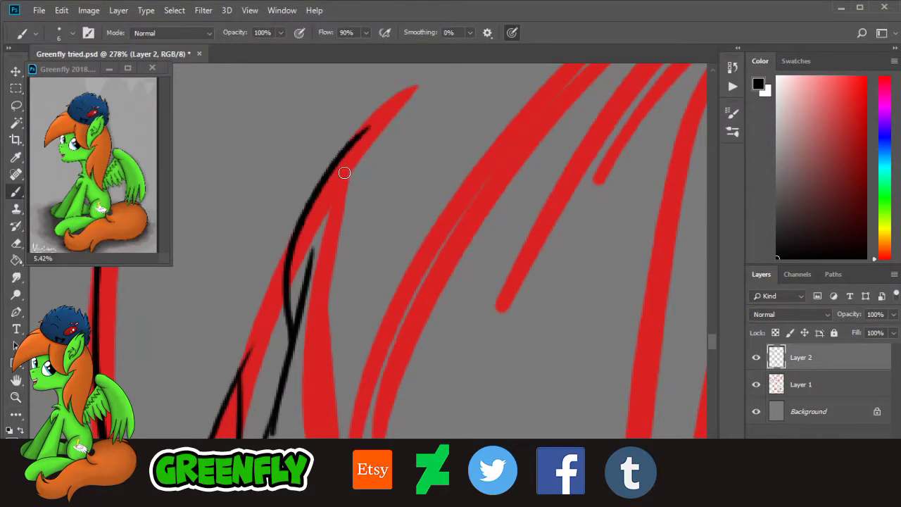
Step: Ink the next deep V between the mane strands and the long curved strand rising from it, with a pointed notch
scroll(718, 352, "down", 3)
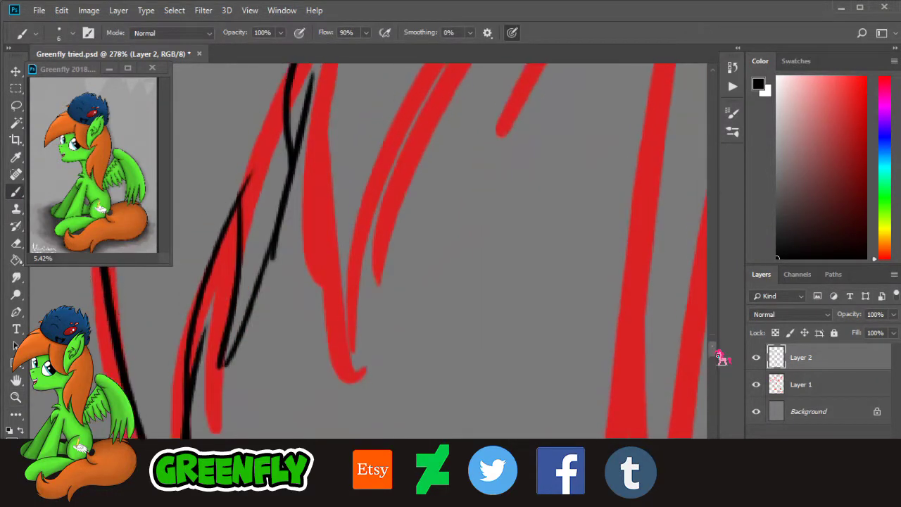
mouse_move(325, 76)
left_mouse_down()
mouse_move(360, 400)
mouse_move(423, 137)
left_mouse_up()
left_click_drag(713, 349, 711, 342)
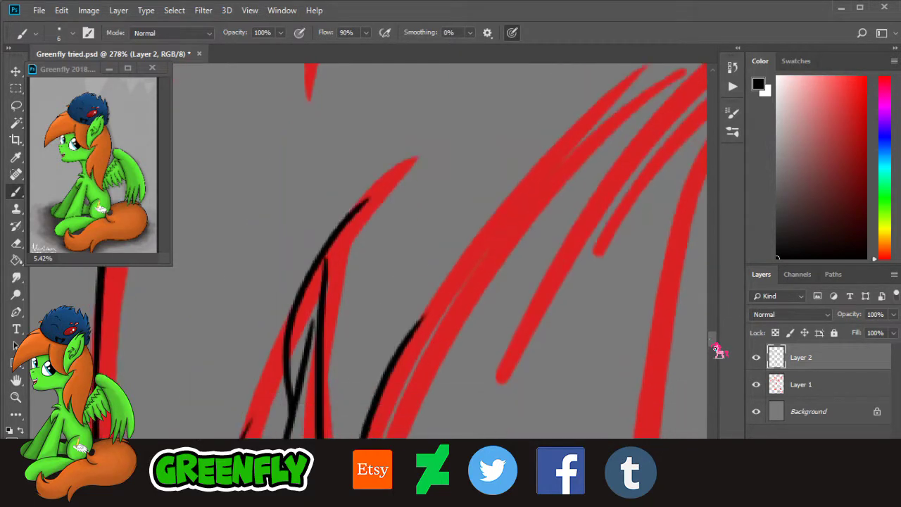
left_click_drag(453, 475, 465, 476)
scroll(722, 347, "up", 4)
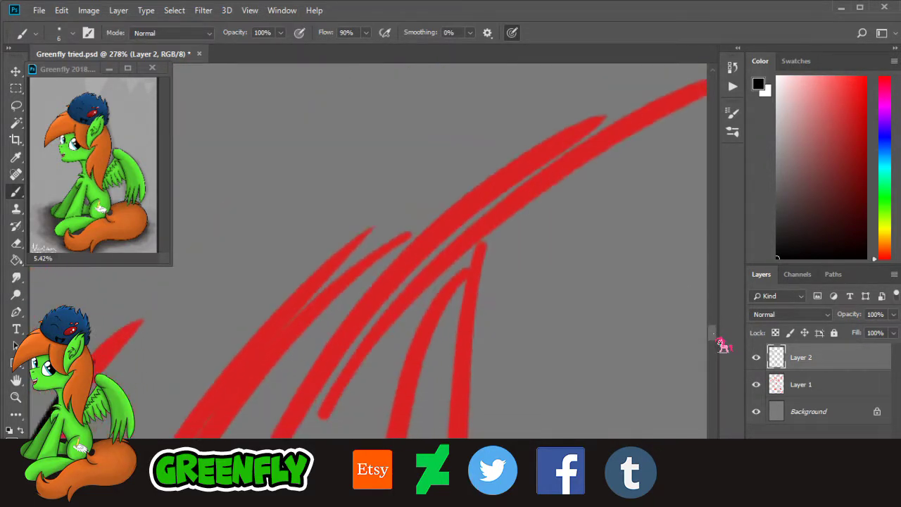
mouse_move(143, 460)
left_mouse_down()
mouse_move(406, 236)
mouse_move(349, 260)
mouse_move(376, 230)
mouse_move(330, 358)
mouse_move(309, 350)
mouse_move(299, 362)
mouse_move(542, 131)
left_mouse_up()
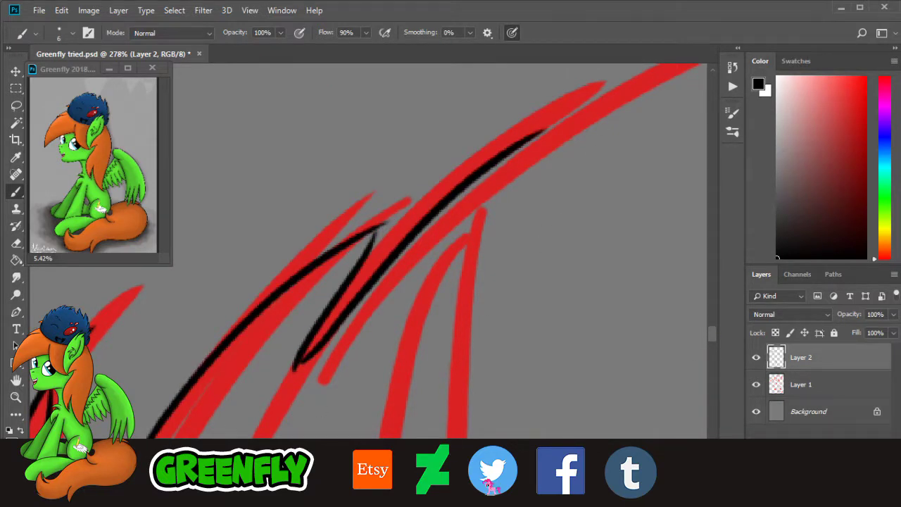
Step: Extend the long curved mane strand and ink a strand edge branching down from it, replacing a first short downstroke
left_click_drag(486, 482, 491, 481)
left_click_drag(712, 334, 712, 328)
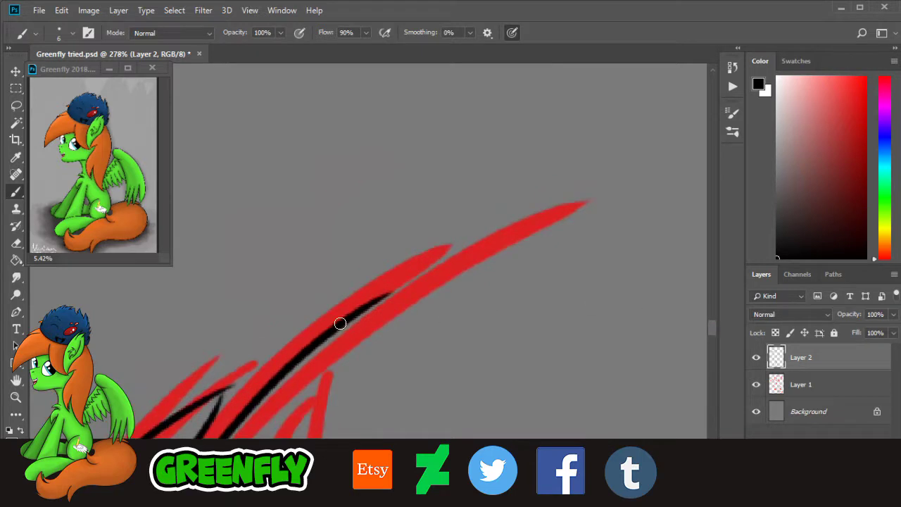
mouse_move(340, 323)
left_mouse_down()
mouse_move(517, 264)
mouse_move(475, 261)
mouse_move(449, 337)
left_mouse_up()
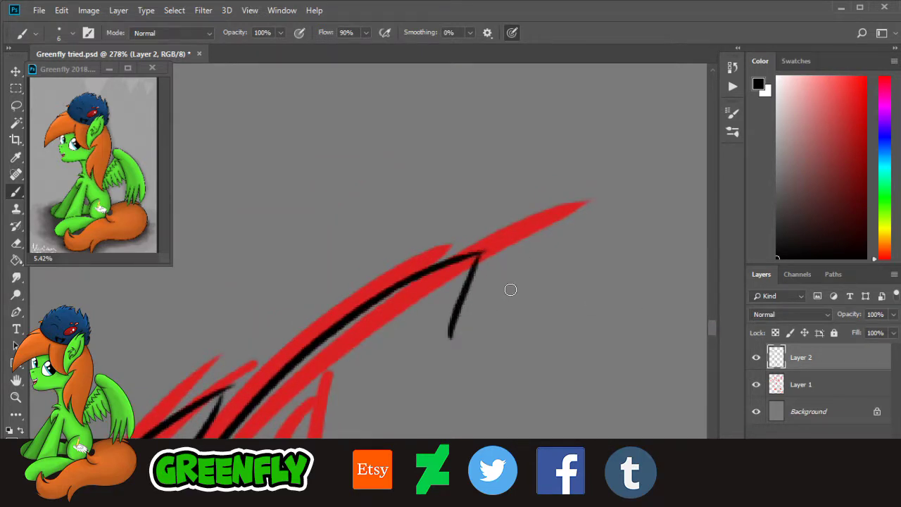
key("ctrl+z")
left_click_drag(716, 338, 716, 346)
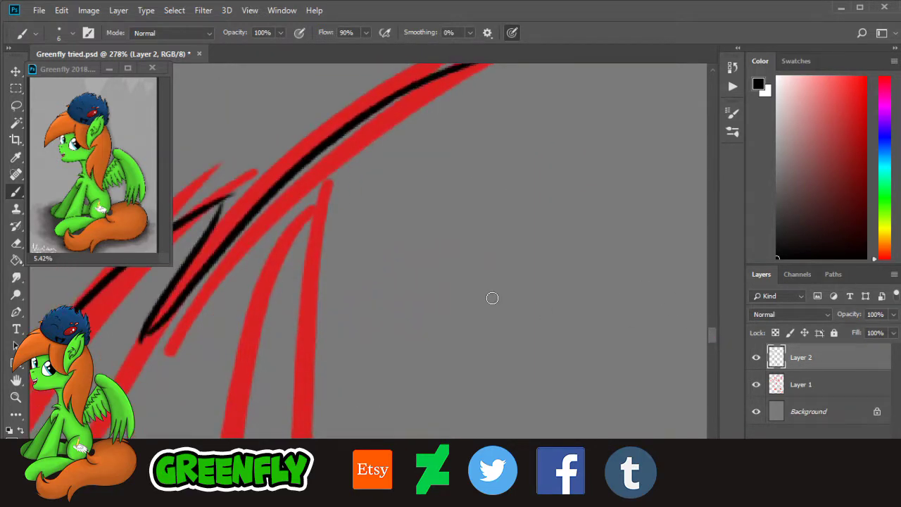
left_click_drag(359, 125, 293, 400)
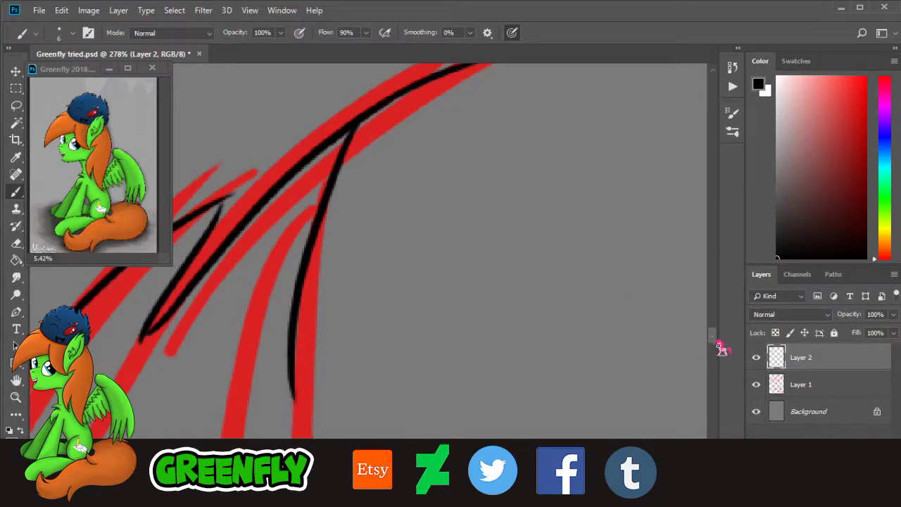
Step: Ink a curved strand edge branching downward from the last inked line of the hanging mane's front edge
left_click_drag(719, 347, 718, 360)
left_click(15, 396)
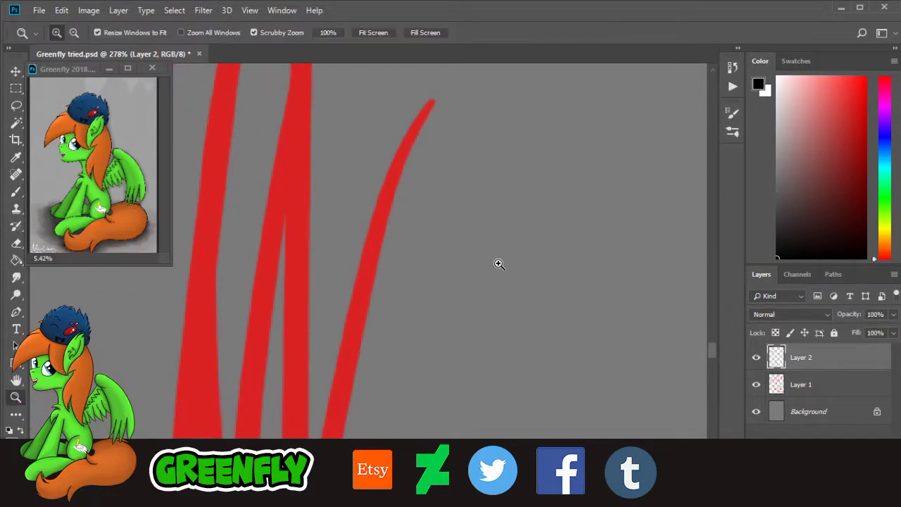
left_click_drag(498, 265, 412, 279)
left_click_drag(524, 302, 468, 302)
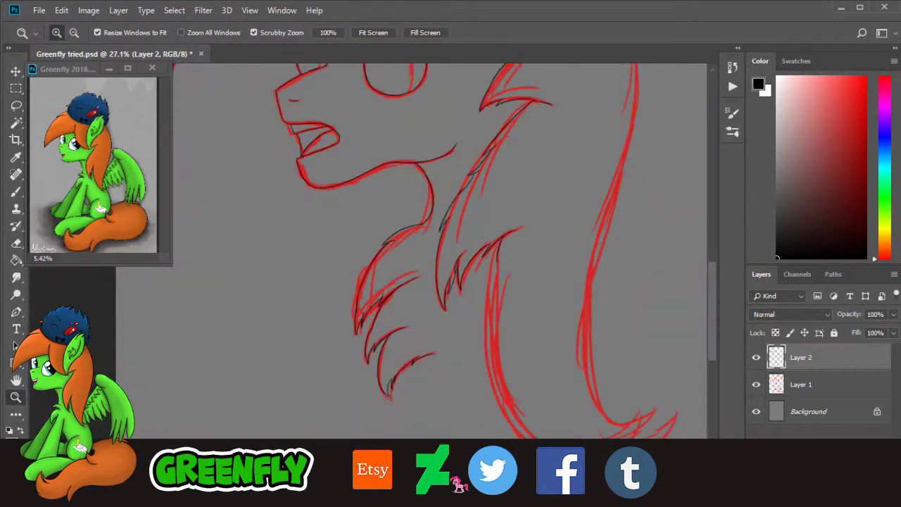
left_click_drag(454, 479, 473, 479)
left_click_drag(713, 335, 713, 347)
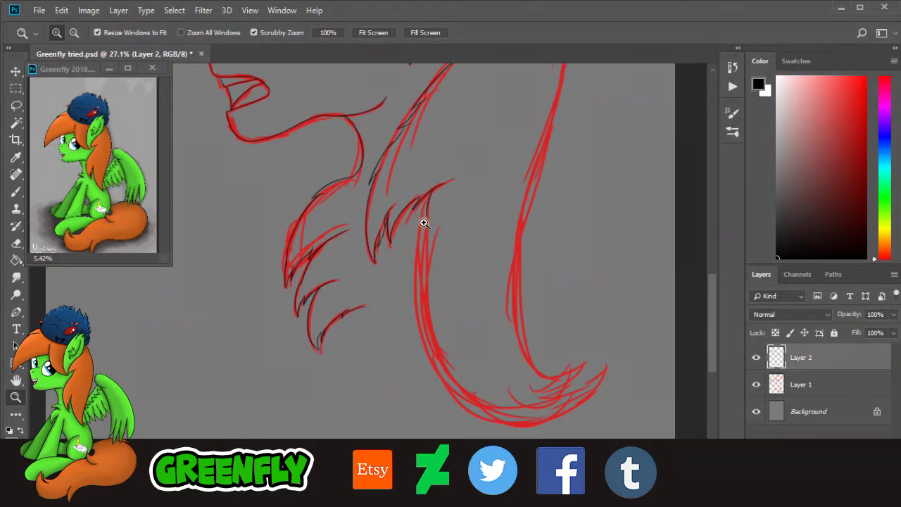
scroll(422, 221, "up", 5)
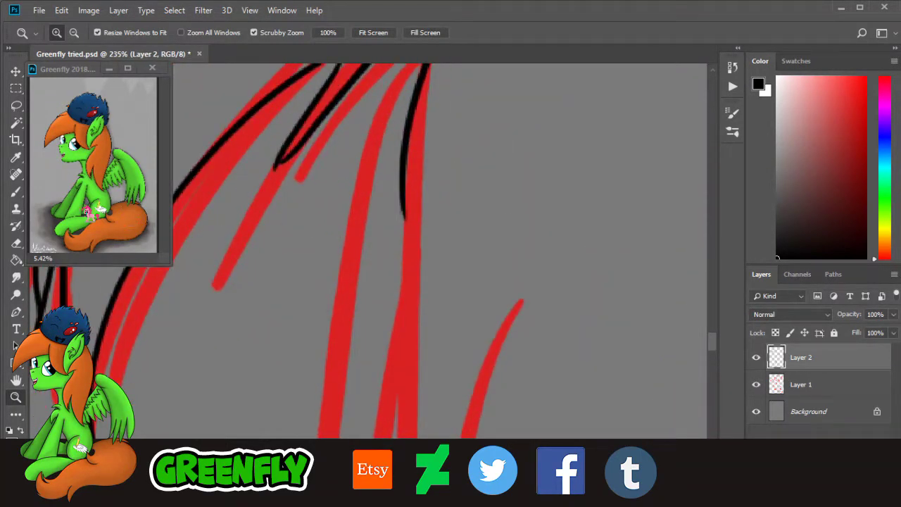
left_click(16, 191)
left_click_drag(401, 151, 345, 396)
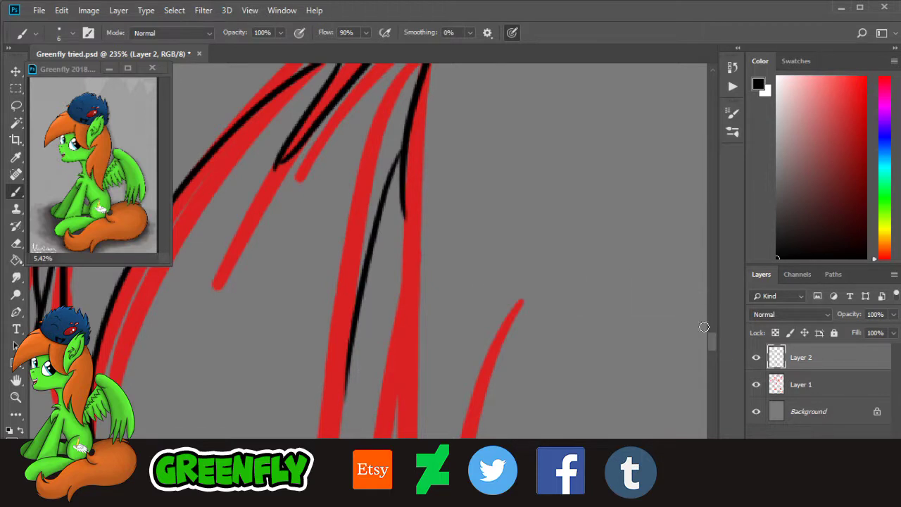
Step: Extend that front mane edge down along the red sketch, breaking it with a small pointed hair notch
left_click_drag(712, 349, 714, 360)
mouse_move(339, 136)
left_mouse_down()
mouse_move(336, 192)
mouse_move(294, 270)
mouse_move(286, 267)
mouse_move(349, 227)
mouse_move(325, 259)
mouse_move(328, 248)
mouse_move(311, 340)
left_mouse_up()
left_click_drag(315, 303, 314, 415)
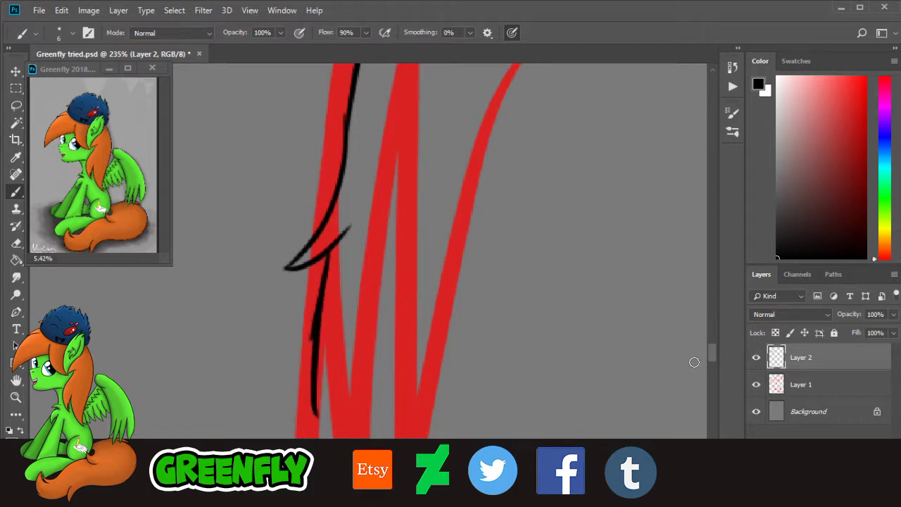
Step: Continue the front mane edge with an inward curve, a second outward-pointing hair notch and another strand edge below it
left_click_drag(712, 359, 717, 372)
mouse_move(331, 200)
left_mouse_down()
mouse_move(330, 301)
mouse_move(246, 364)
mouse_move(330, 355)
left_mouse_up()
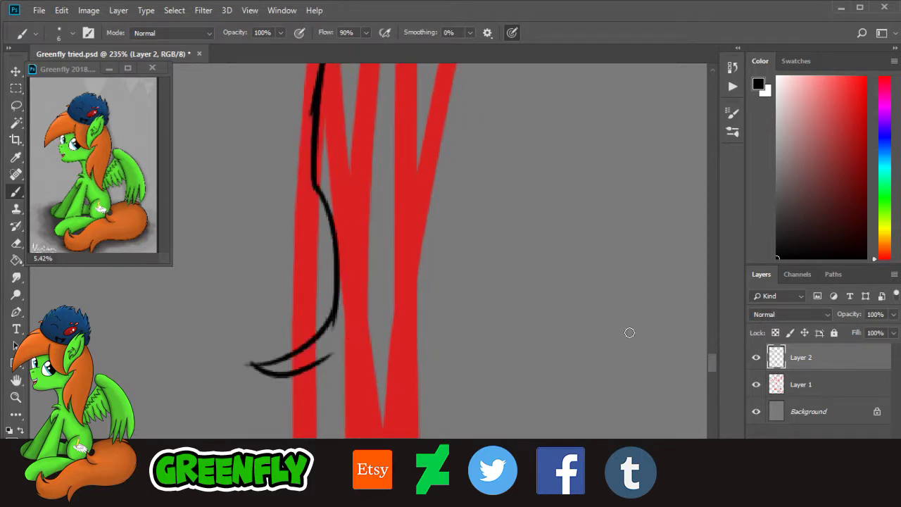
left_click_drag(713, 368, 714, 378)
mouse_move(310, 159)
left_mouse_down()
mouse_move(321, 347)
mouse_move(304, 395)
mouse_move(339, 354)
mouse_move(345, 288)
mouse_move(302, 408)
left_mouse_up()
Step: Ink the upper back edge of the mane, curving from behind the ear down along the red sketch
left_click(16, 397)
left_click_drag(472, 277, 374, 288)
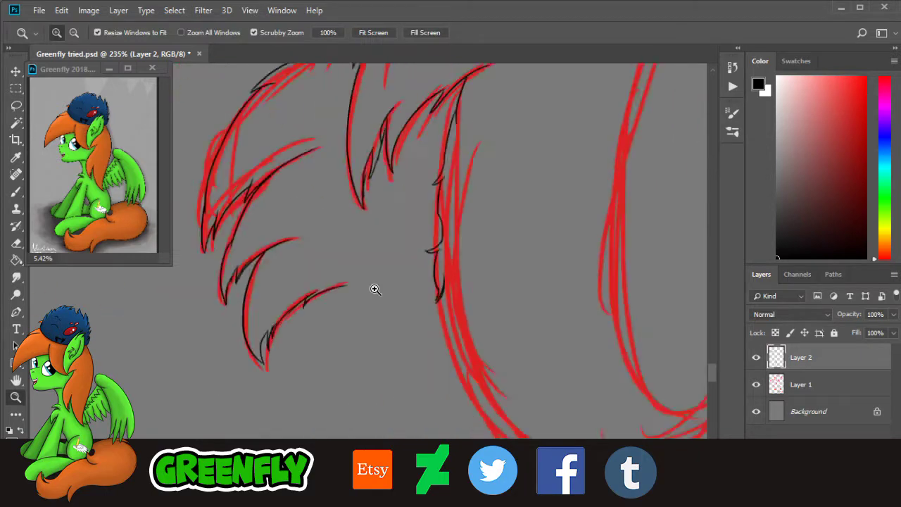
left_click_drag(473, 322, 463, 333)
left_click_drag(453, 477, 480, 478)
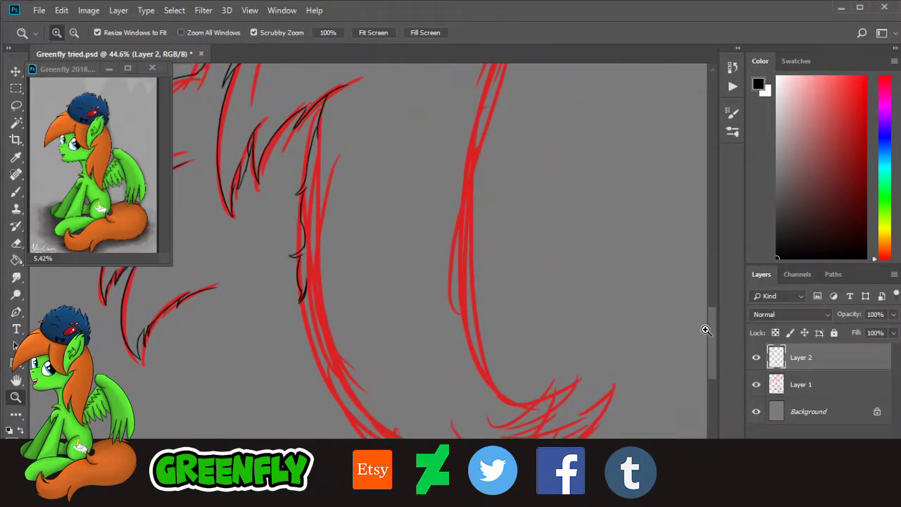
left_click_drag(717, 348, 716, 258)
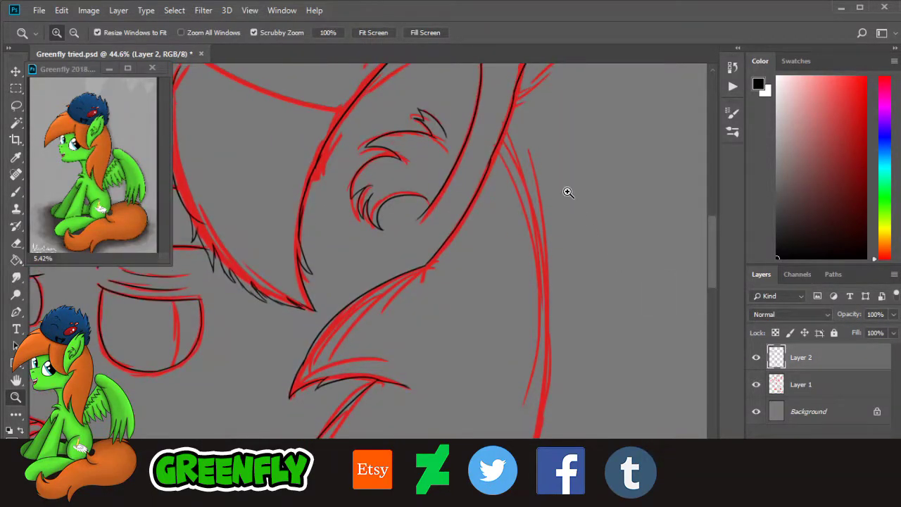
left_click_drag(544, 155, 585, 165)
left_click(16, 192)
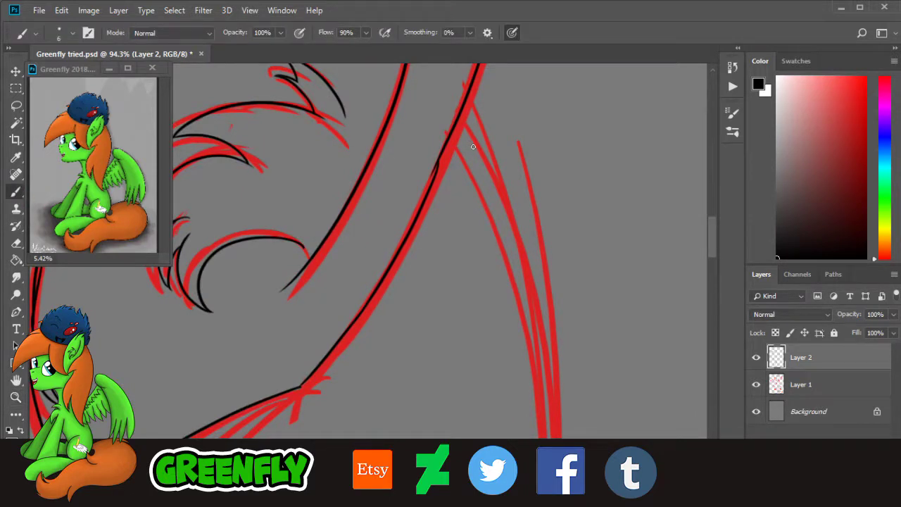
mouse_move(463, 118)
left_mouse_down()
mouse_move(537, 282)
mouse_move(553, 402)
left_mouse_up()
scroll(719, 260, "down", 5)
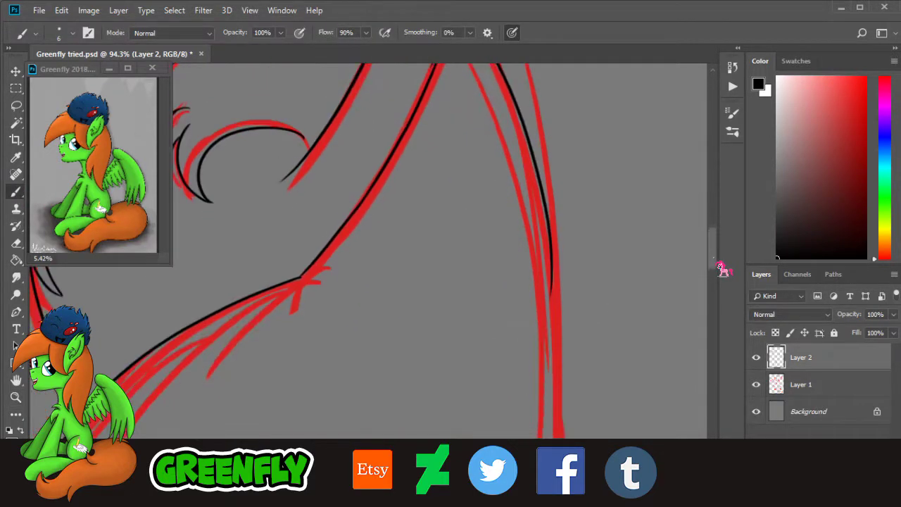
scroll(719, 282, "down", 1)
left_click_drag(549, 124, 528, 420)
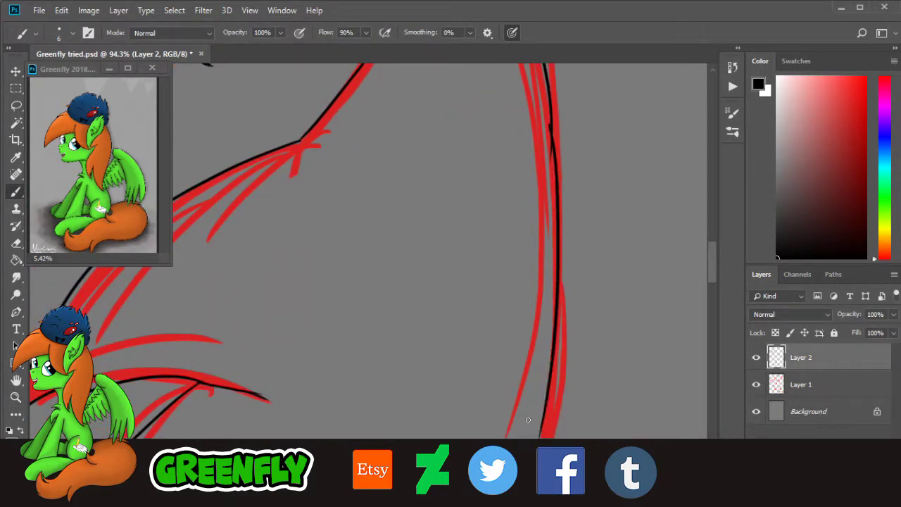
Step: Continue the mane's back edge downward with overlapping black strokes through the middle bend of the red sketch
key("z")
mouse_move(601, 172)
left_mouse_down()
mouse_move(610, 167)
mouse_move(620, 184)
left_mouse_up()
left_click(16, 191)
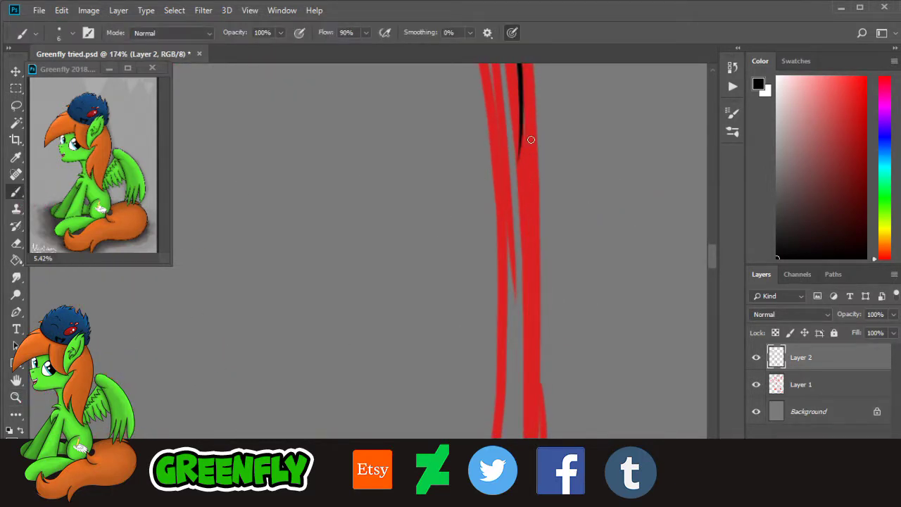
left_click_drag(520, 108, 537, 366)
scroll(722, 282, "down", 3)
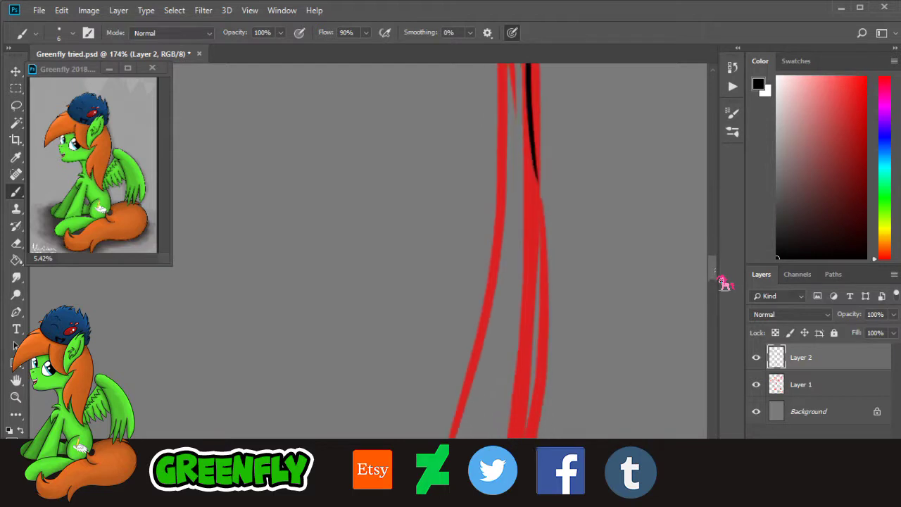
left_click_drag(534, 132, 513, 400)
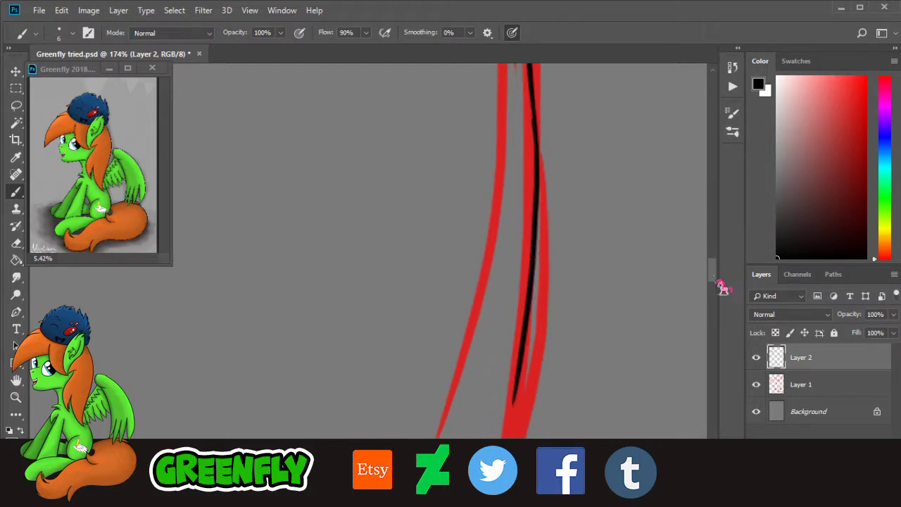
scroll(722, 285, "down", 4)
left_click_drag(521, 94, 418, 428)
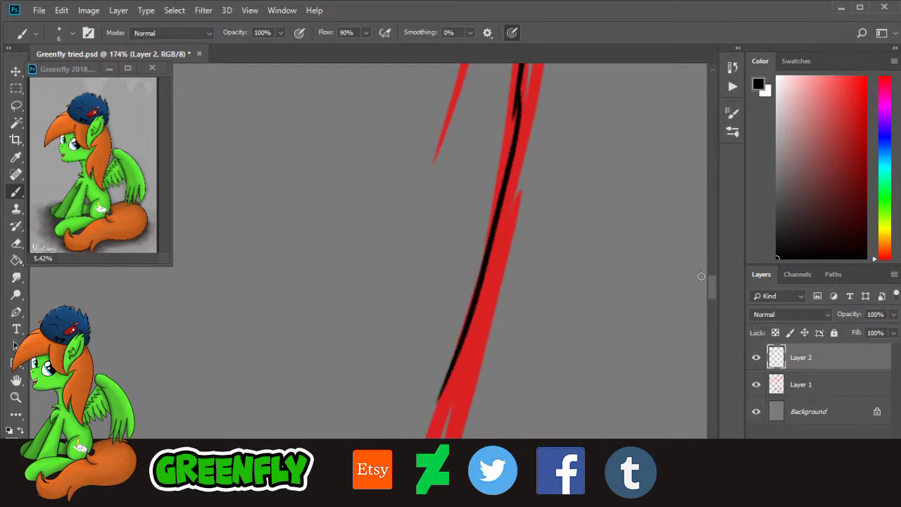
Step: Extend the mane's back edge further down through the bundled sketch lines to where they converge
scroll(723, 299, "down", 3)
left_click_drag(456, 169, 442, 371)
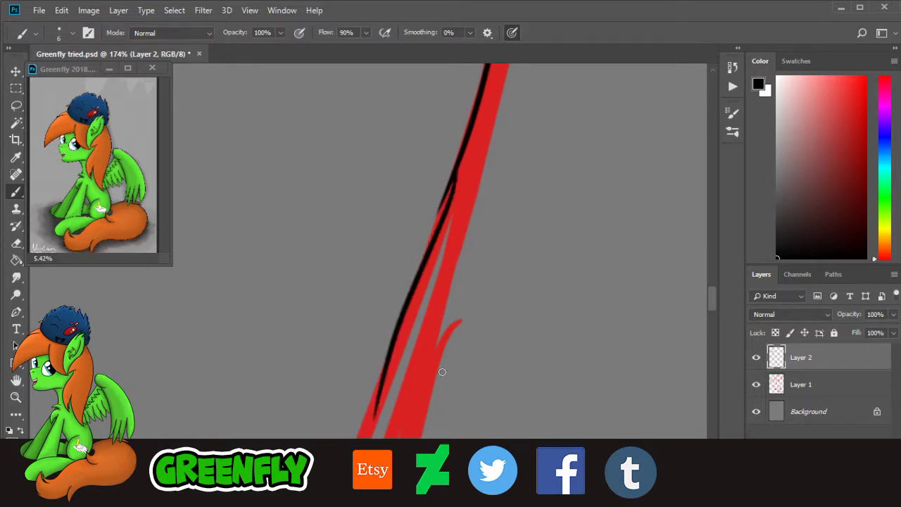
scroll(543, 300, "down", 5)
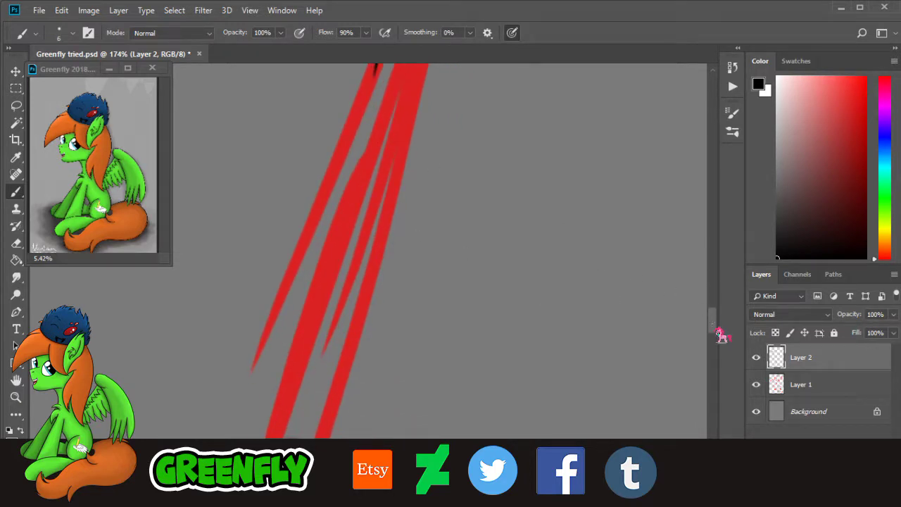
scroll(697, 312, "up", 2)
left_click_drag(389, 151, 321, 437)
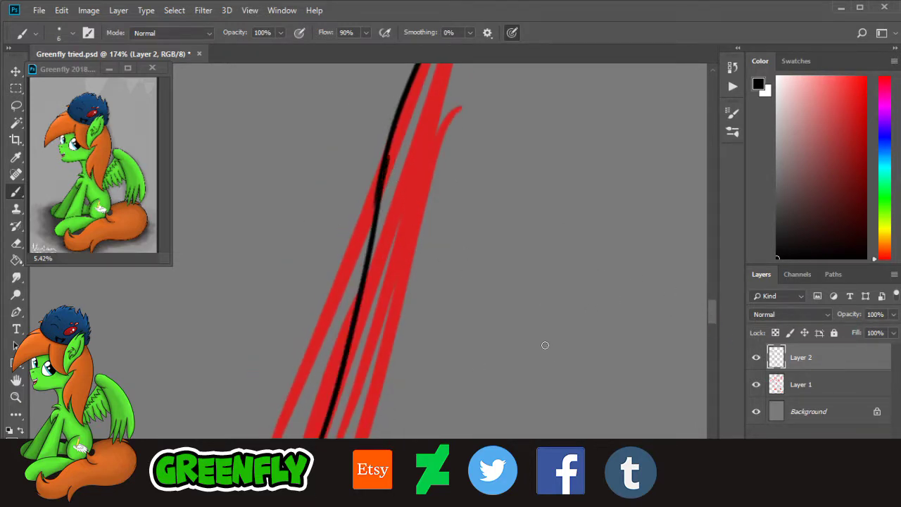
scroll(533, 454, "left", 3)
left_click_drag(715, 317, 716, 341)
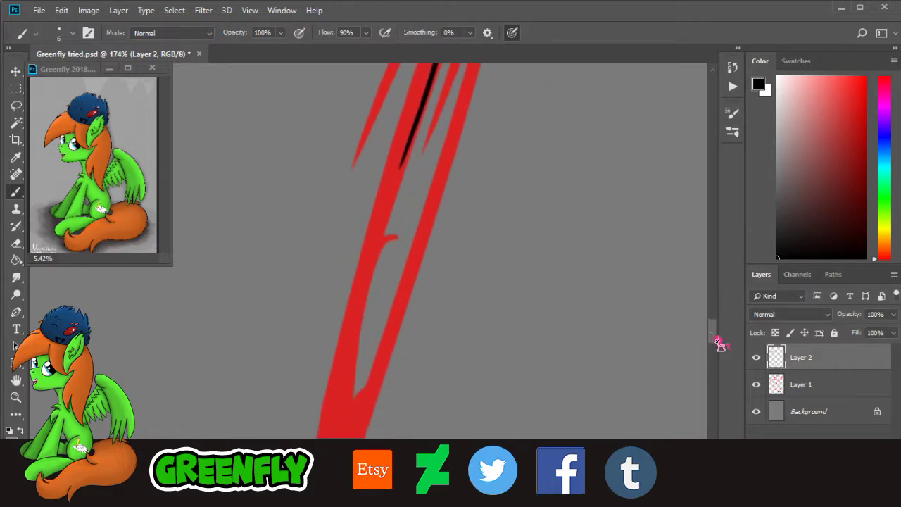
left_click_drag(398, 169, 339, 437)
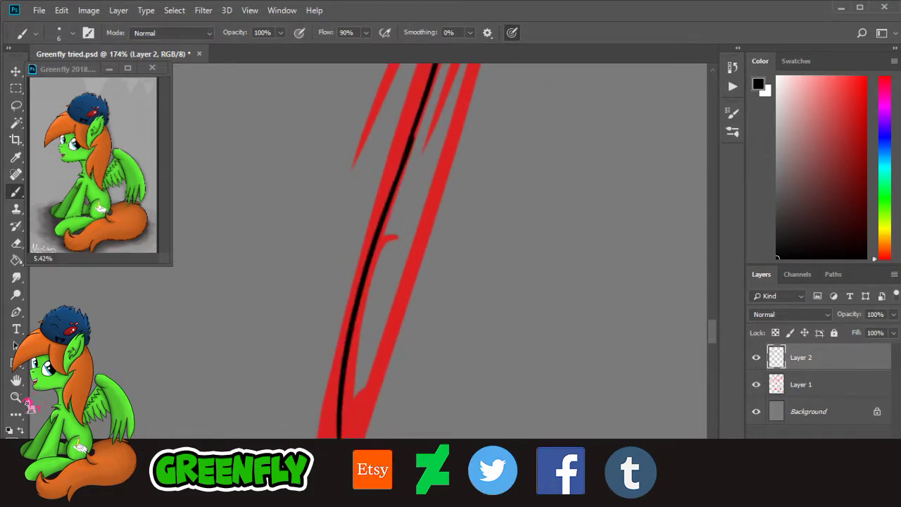
Step: Close the lower end of the inked back mane edge with a short upward stroke, forming a sharp hair tip
key("z")
left_click_drag(435, 292, 387, 322)
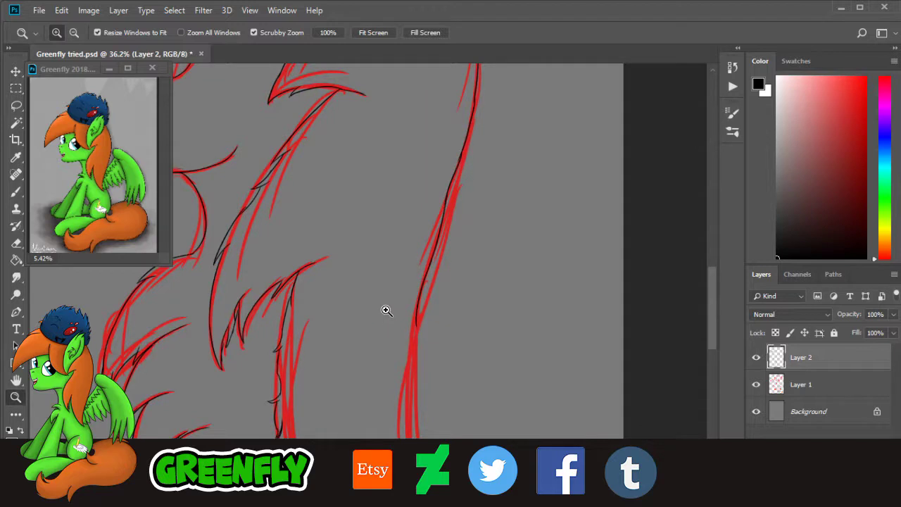
left_click_drag(441, 368, 474, 373)
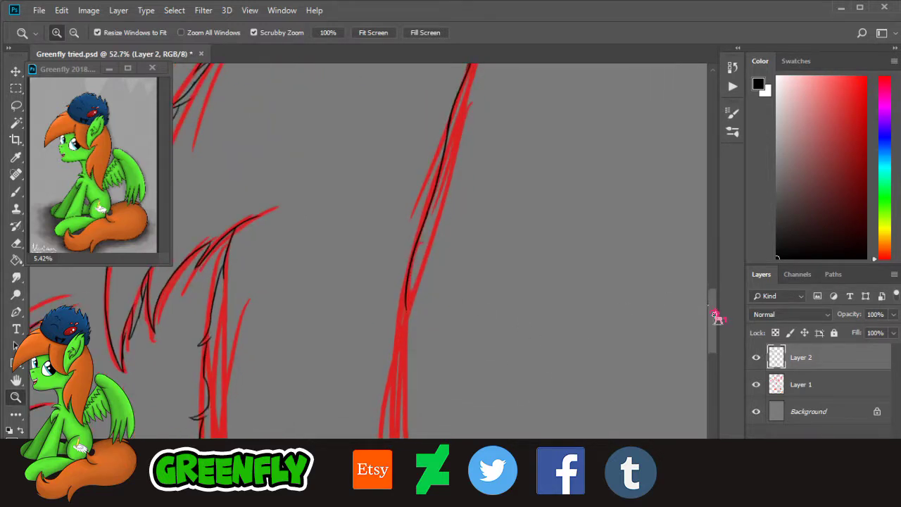
left_click_drag(714, 316, 714, 331)
left_click_drag(421, 280, 416, 204)
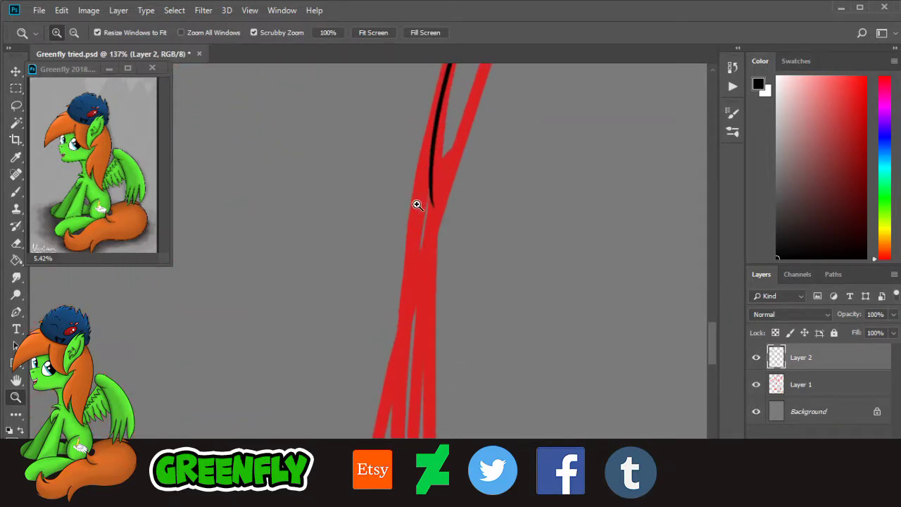
left_click(16, 192)
left_click_drag(430, 195, 418, 153)
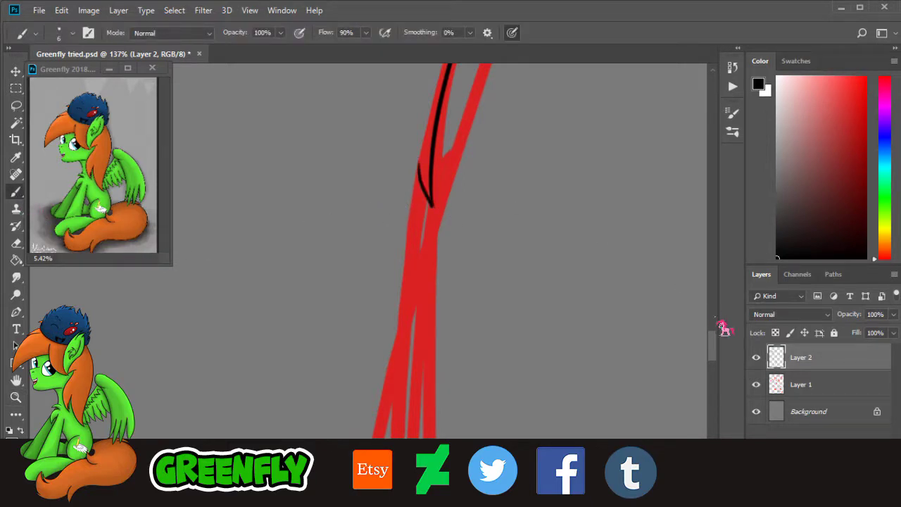
Step: Continue the back mane edge below that tip, adding a second pointed hair notch and a long strand line beneath it
left_click_drag(713, 345, 715, 356)
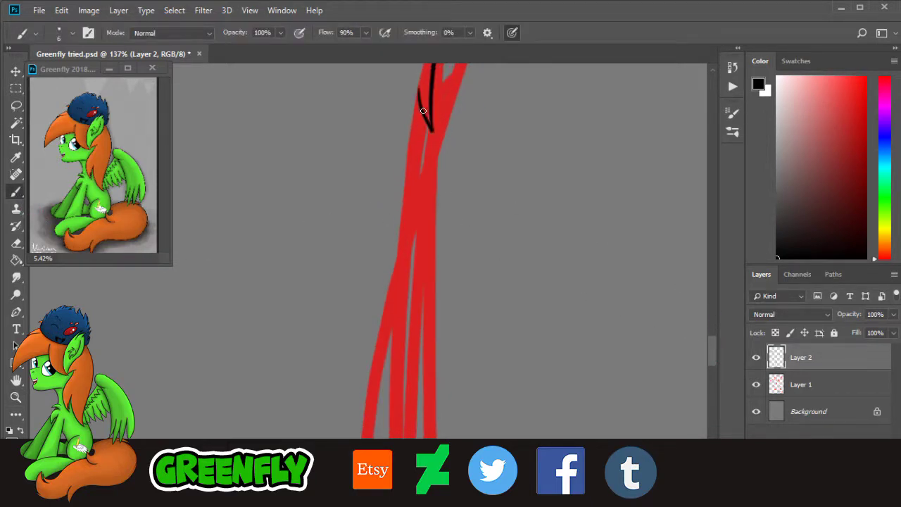
left_click_drag(423, 111, 404, 355)
scroll(713, 356, "down", 3)
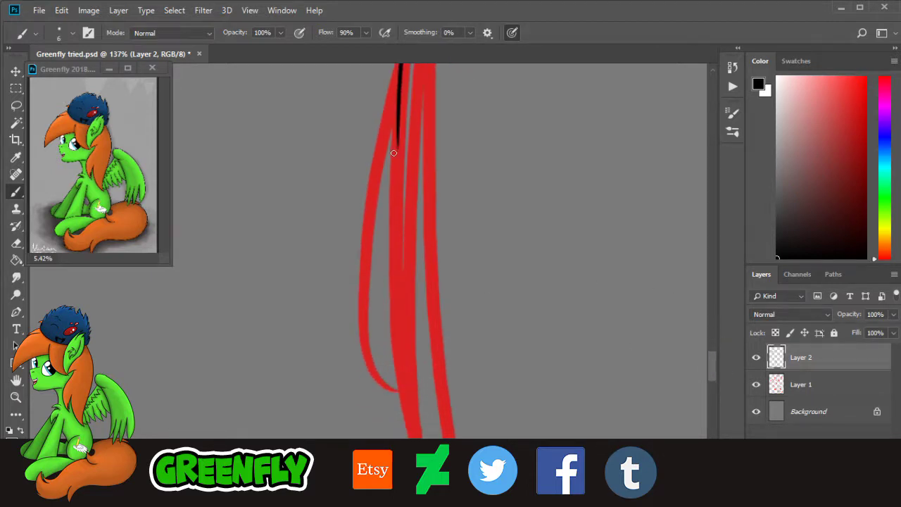
mouse_move(397, 109)
left_mouse_down()
mouse_move(425, 203)
mouse_move(384, 140)
left_mouse_up()
left_click_drag(715, 368, 715, 375)
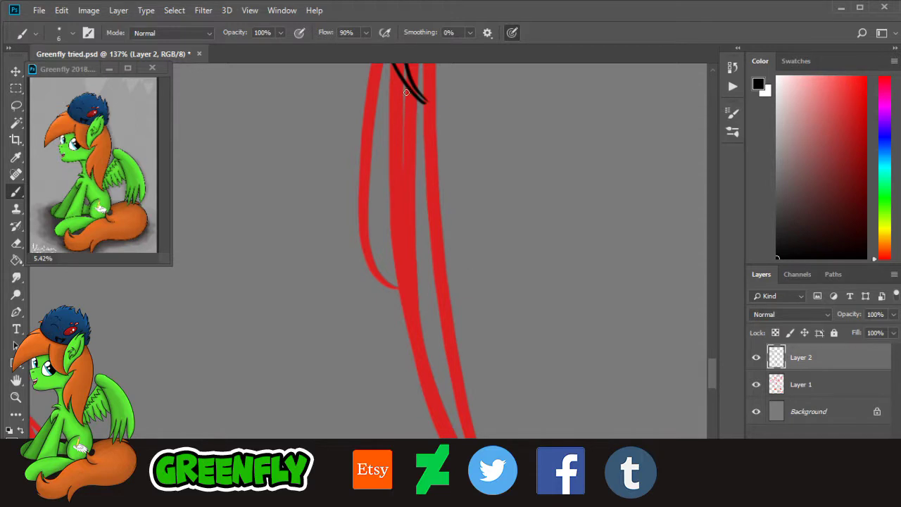
left_click_drag(406, 92, 423, 302)
Step: Save the Greenfly tried.psd document
left_click(16, 399)
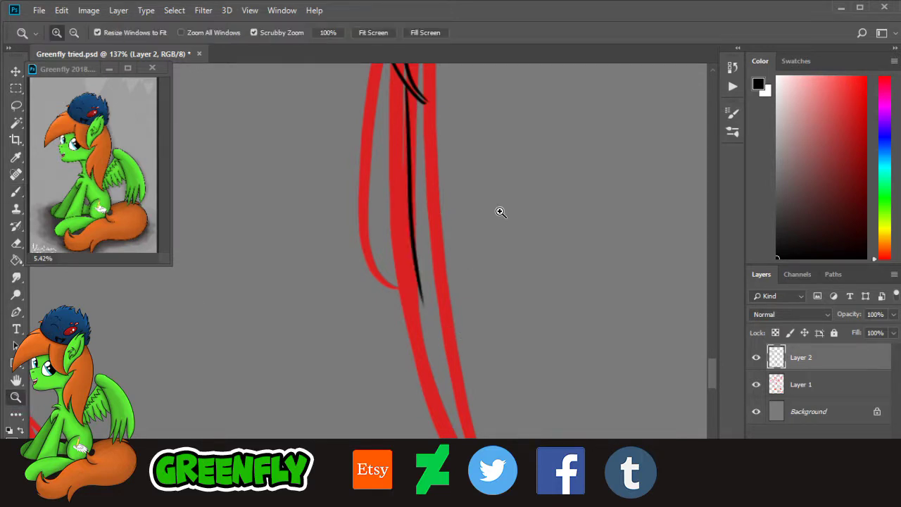
left_click_drag(499, 212, 462, 219)
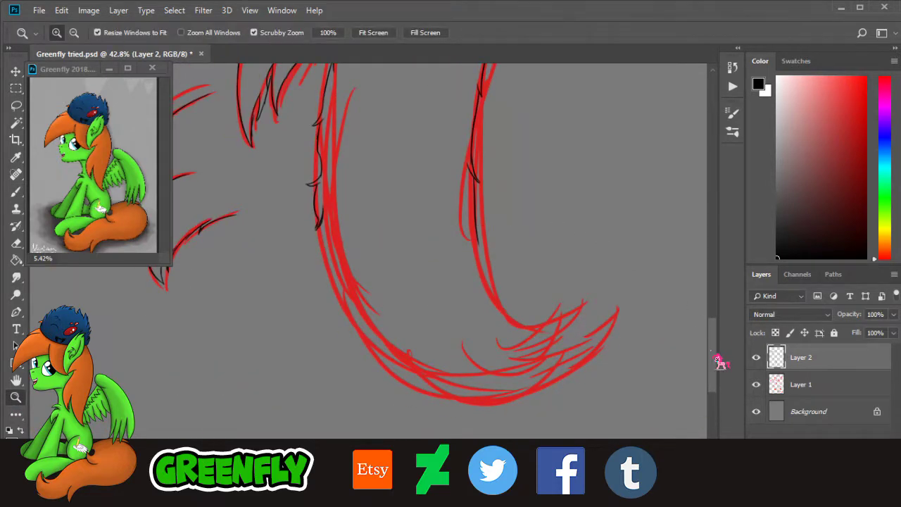
left_click_drag(714, 354, 713, 336)
left_click_drag(483, 230, 457, 241)
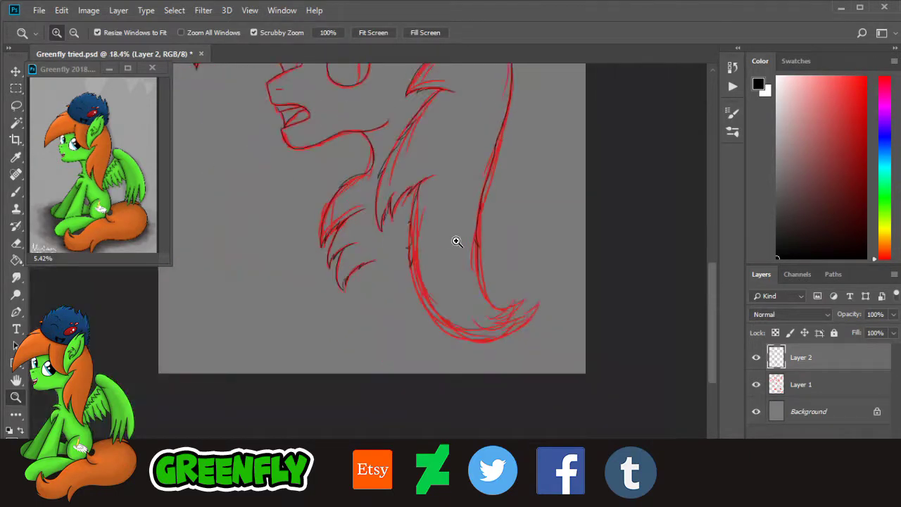
left_click_drag(719, 324, 702, 267)
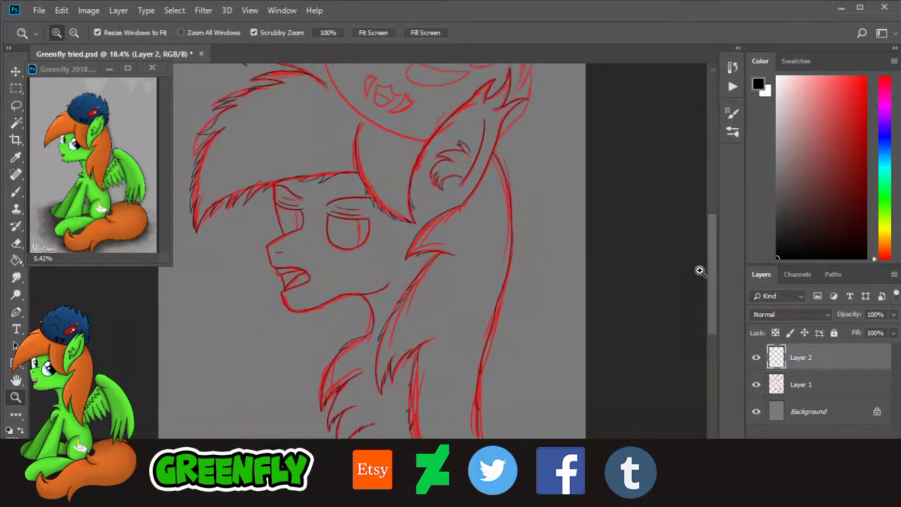
left_click_drag(494, 292, 485, 287)
left_click_drag(715, 311, 674, 282)
left_click(423, 174)
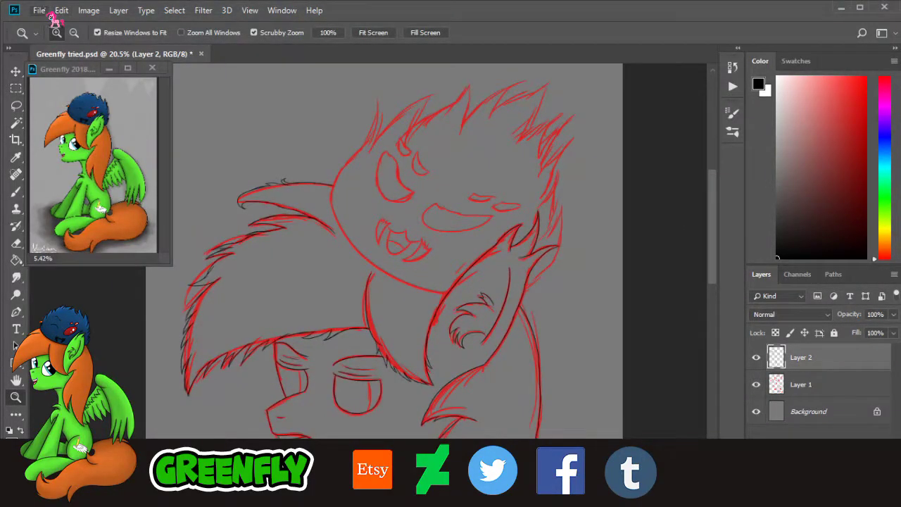
left_click(38, 10)
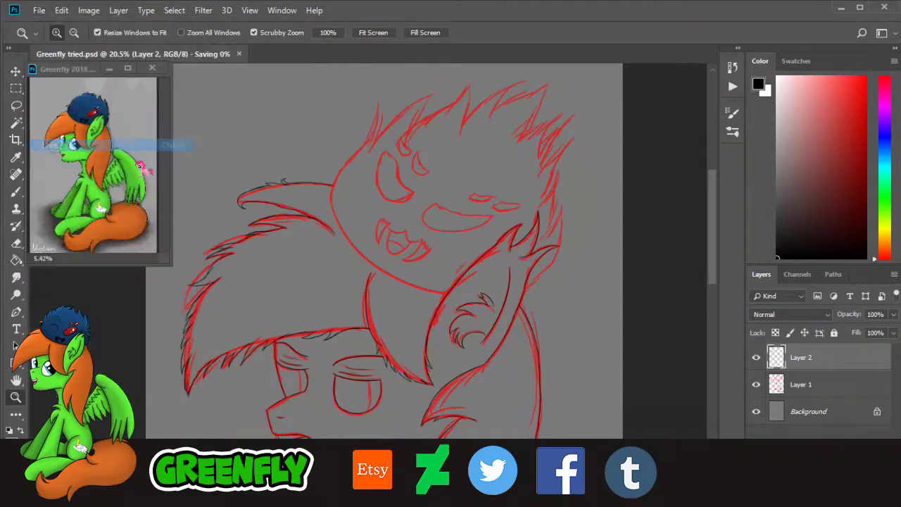
Step: Add a new layer above Layer 2 and ready the brush for inking the fluffy hat
left_click(432, 256)
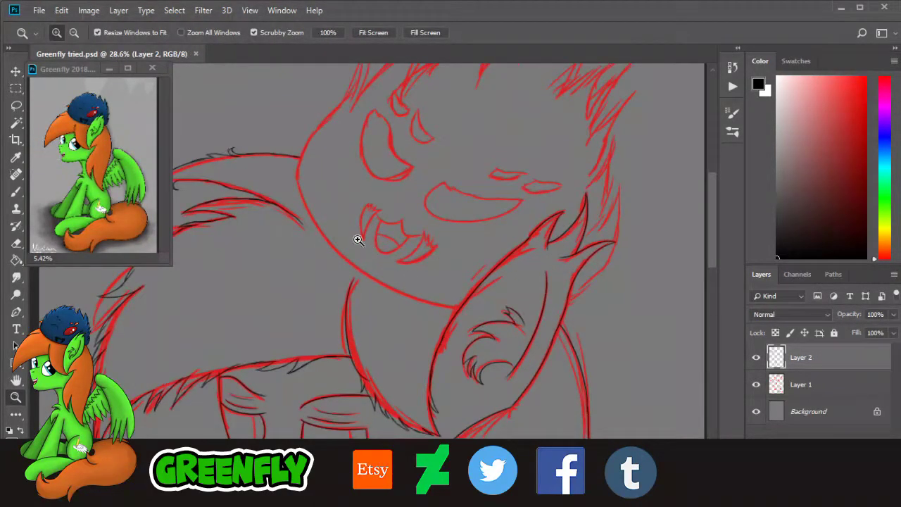
left_click(292, 151)
left_click(372, 259)
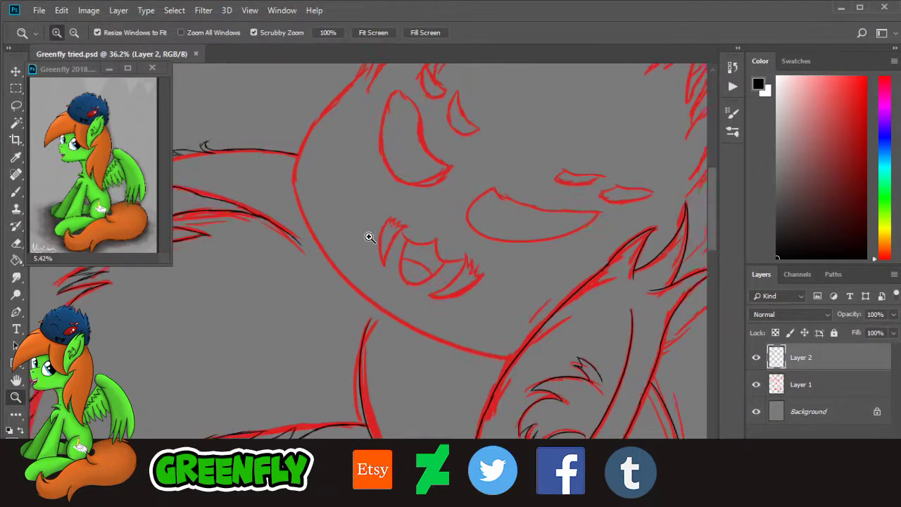
left_click(857, 473)
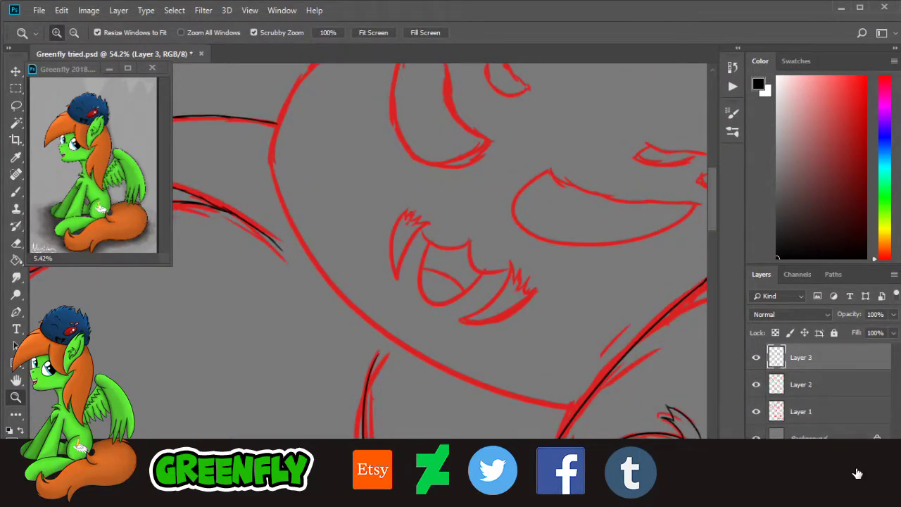
left_click_drag(555, 250, 533, 253)
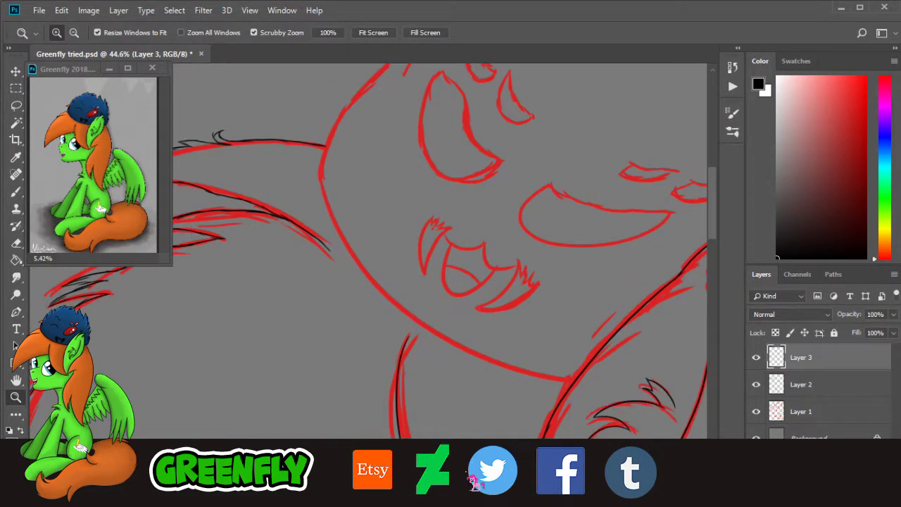
left_click_drag(476, 483, 488, 484)
scroll(430, 240, "up", 2)
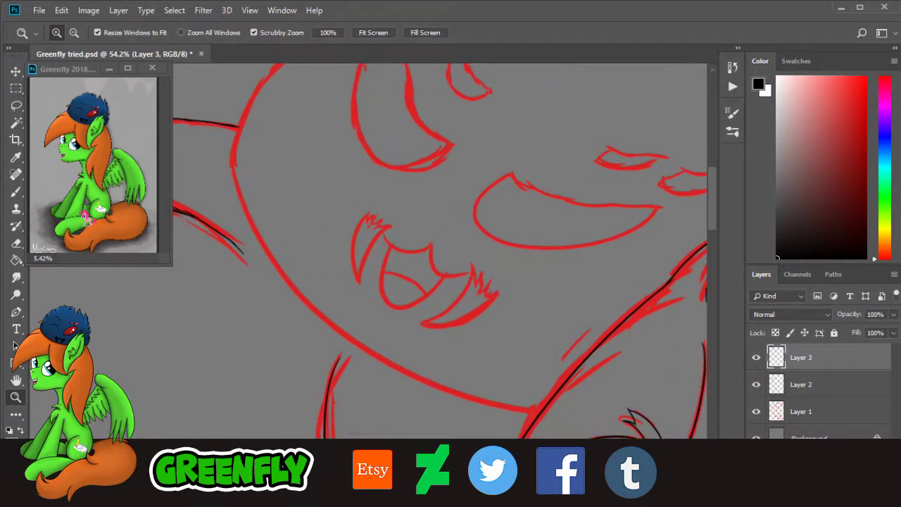
left_click(17, 192)
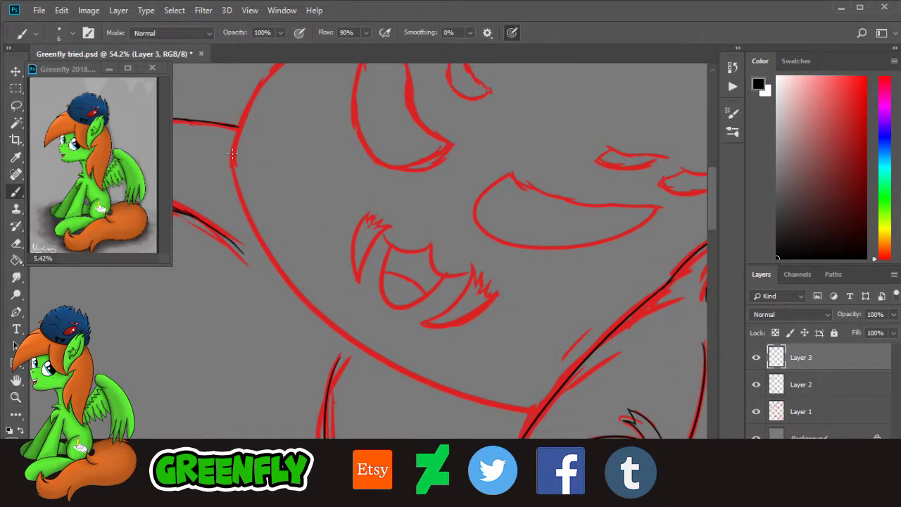
left_click_drag(232, 153, 563, 398)
key("ctrl+z")
left_click_drag(232, 166, 485, 410)
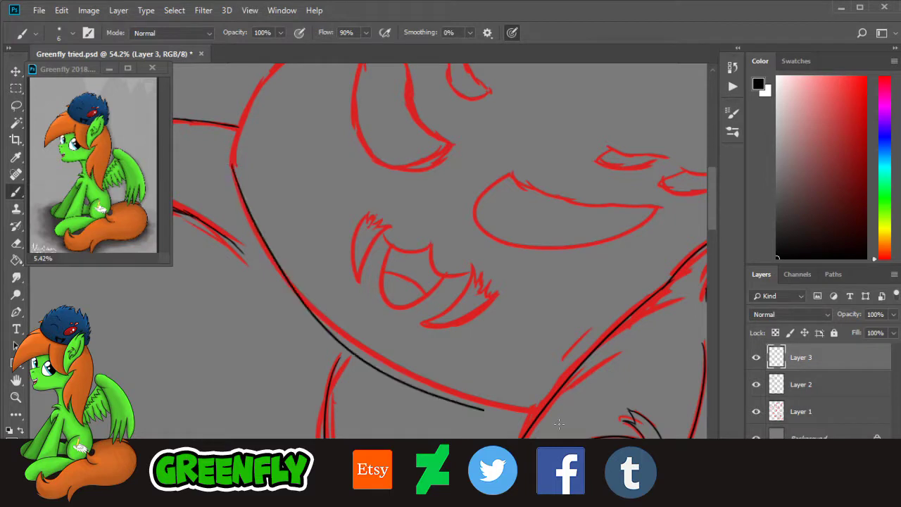
left_click_drag(559, 423, 619, 429)
key("ctrl+z")
left_click_drag(232, 163, 623, 425)
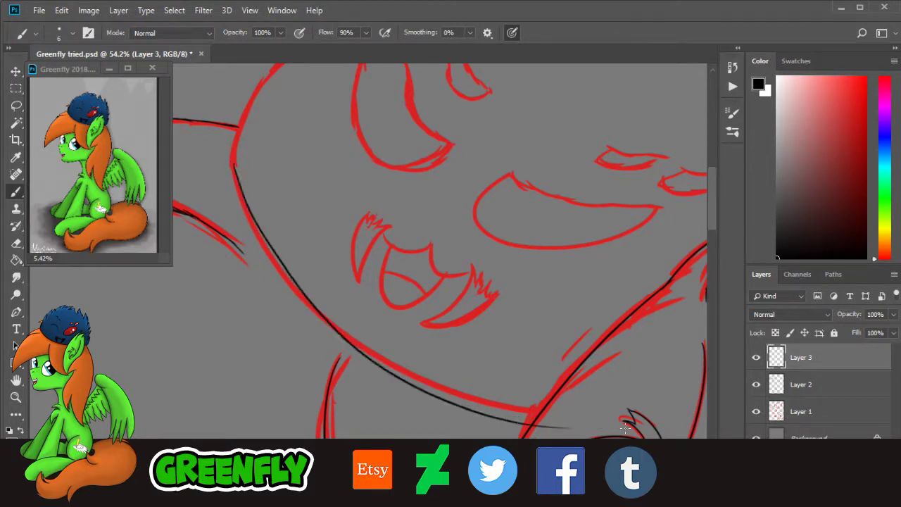
key("ctrl+z")
left_click_drag(235, 166, 604, 426)
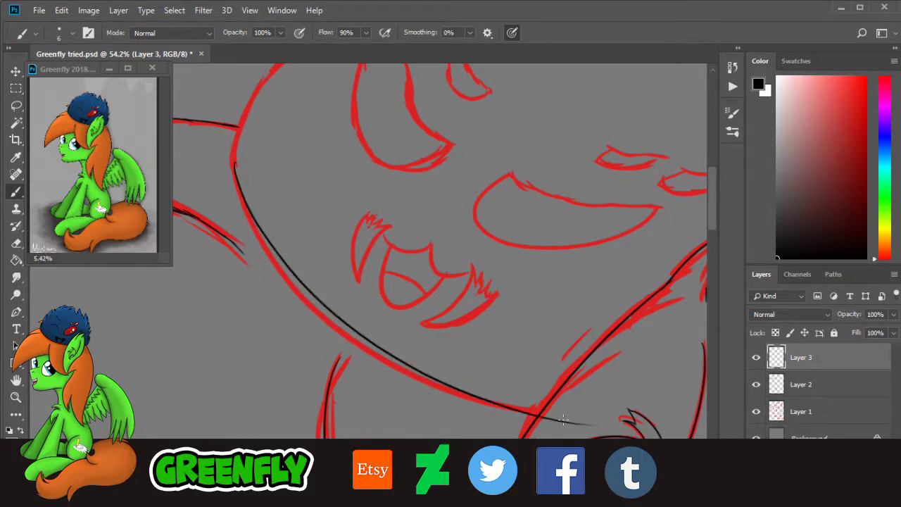
key("ctrl+z")
Step: Ink the hat's lower edge in one long curve across to the ear, plus its front edge upward from the curve's start
left_click_drag(232, 165, 677, 417)
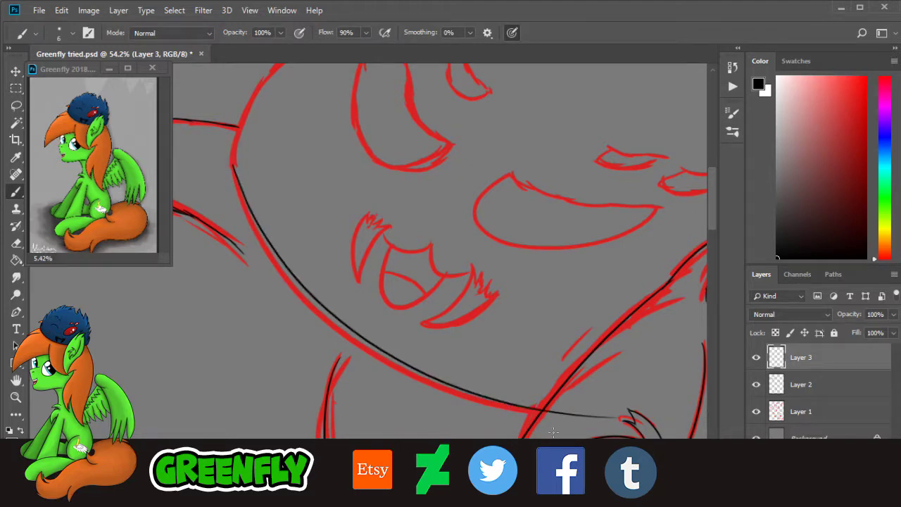
scroll(718, 222, "up", 1)
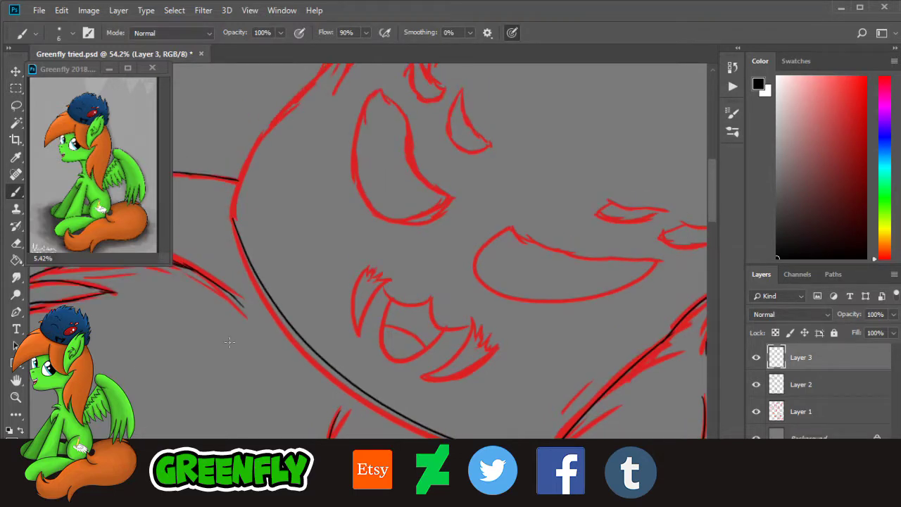
key("z")
left_click_drag(265, 122, 304, 124)
left_click_drag(440, 483, 431, 477)
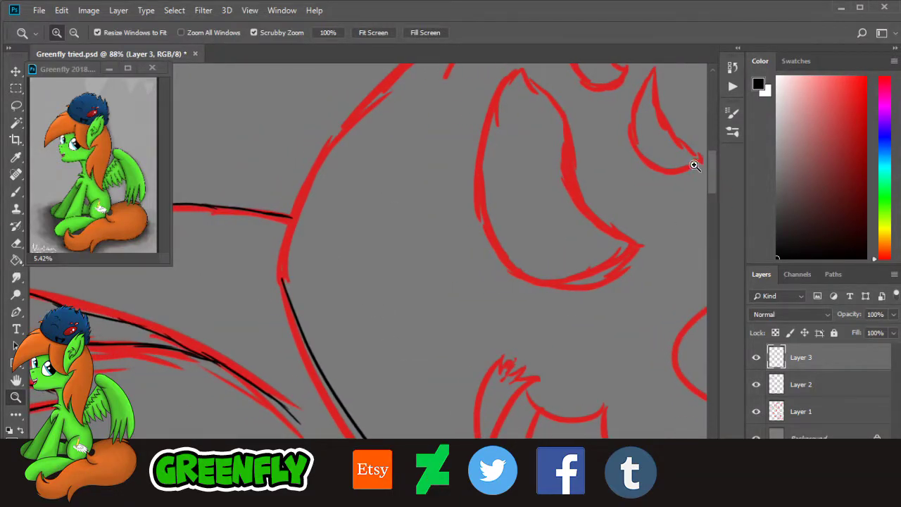
left_click_drag(714, 176, 713, 166)
left_click_drag(325, 287, 347, 290)
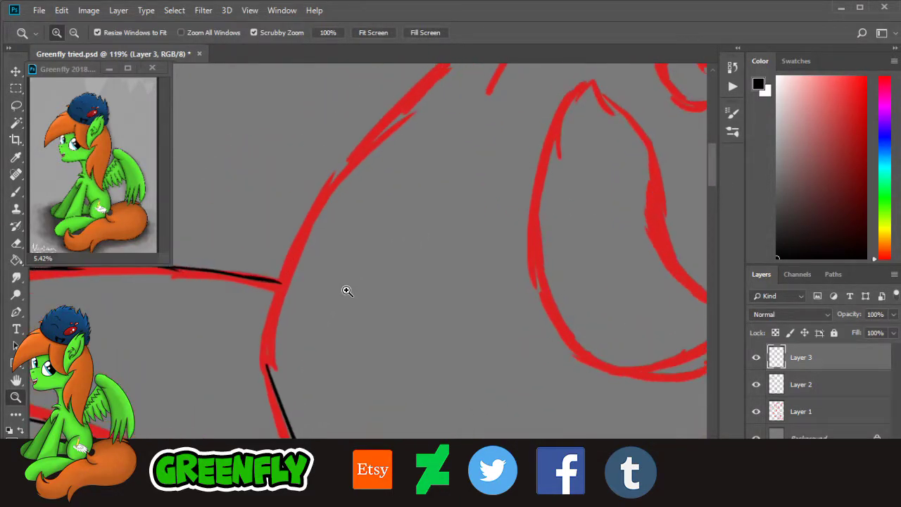
left_click(330, 332)
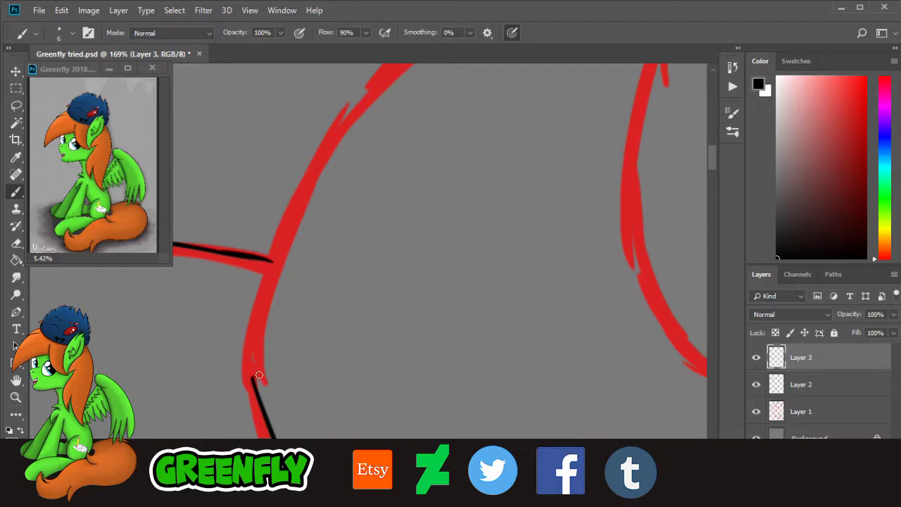
left_click_drag(255, 383, 299, 190)
key("ctrl+z")
left_click_drag(256, 384, 318, 144)
Step: Ink a narrow pointed fur tuft on the hat's front edge and continue the outline up to the next sketched tufts
scroll(718, 169, "up", 5)
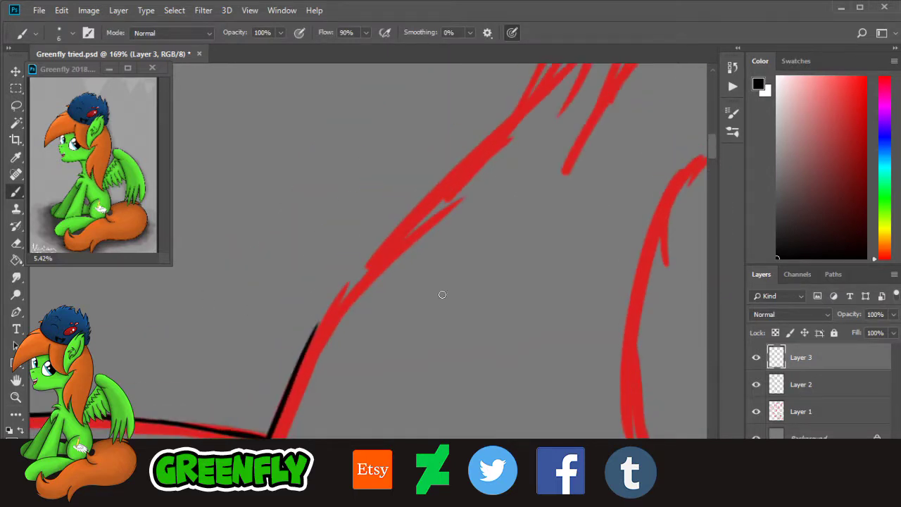
mouse_move(309, 346)
left_mouse_down()
mouse_move(351, 187)
mouse_move(335, 336)
left_mouse_up()
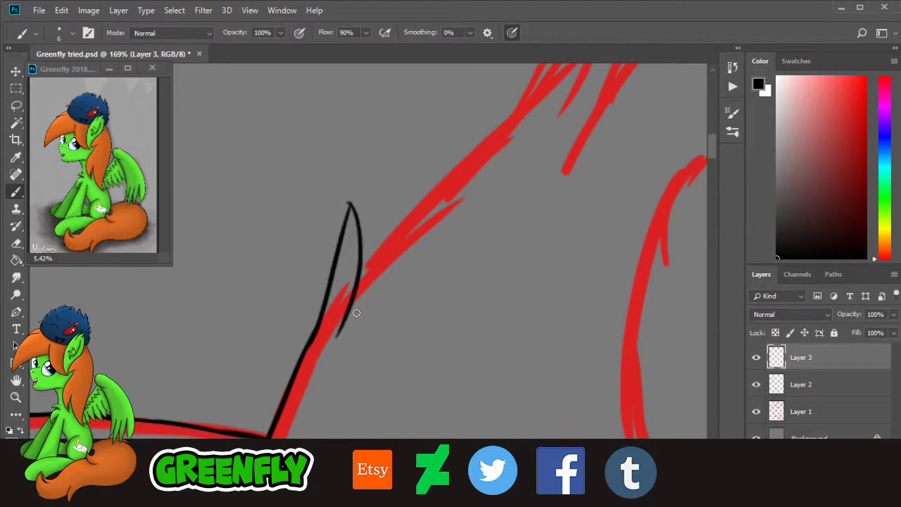
key("ctrl+z")
mouse_move(351, 204)
left_mouse_down()
mouse_move(343, 314)
mouse_move(444, 175)
left_mouse_up()
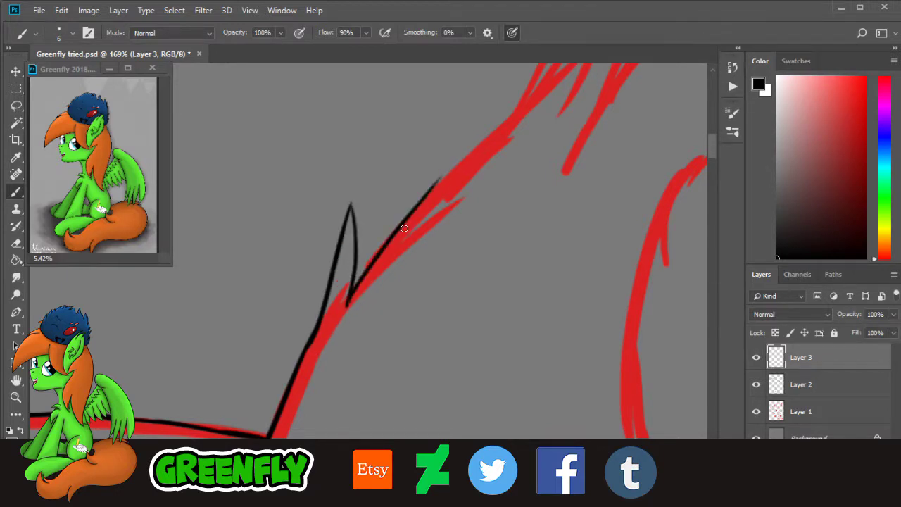
left_click_drag(405, 228, 505, 126)
Step: Ink the cluster of three spiky fur tufts at the hat's upper front, ending with a long strand running back down
scroll(717, 145, "up", 5)
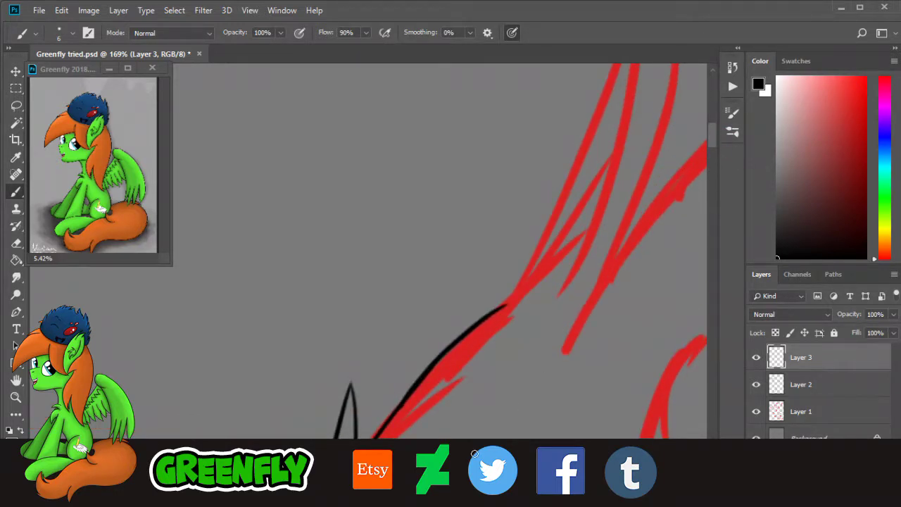
left_click_drag(430, 477, 441, 477)
left_click_drag(716, 145, 716, 136)
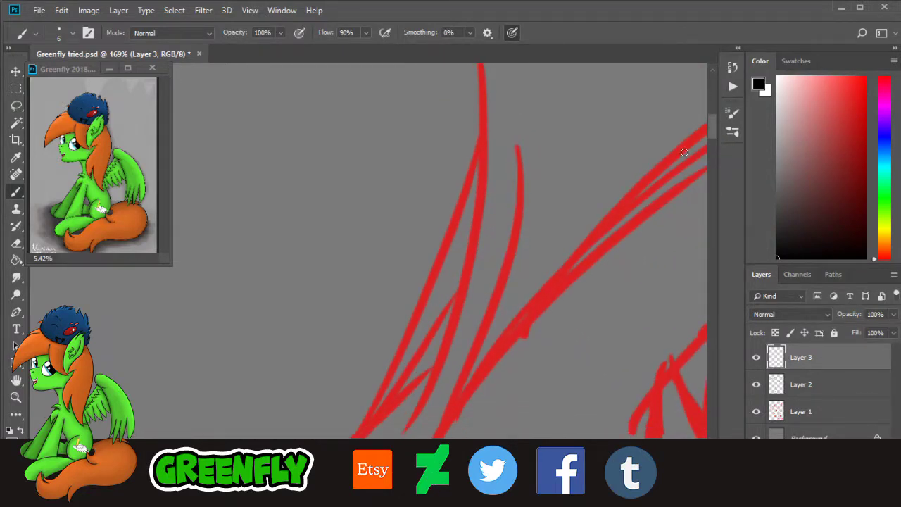
mouse_move(350, 432)
left_mouse_down()
mouse_move(394, 230)
mouse_move(385, 409)
mouse_move(443, 268)
left_mouse_up()
left_click_drag(440, 310, 475, 140)
mouse_move(468, 201)
left_mouse_down()
mouse_move(509, 106)
mouse_move(499, 174)
mouse_move(491, 172)
mouse_move(462, 265)
left_mouse_up()
scroll(720, 151, "down", 3)
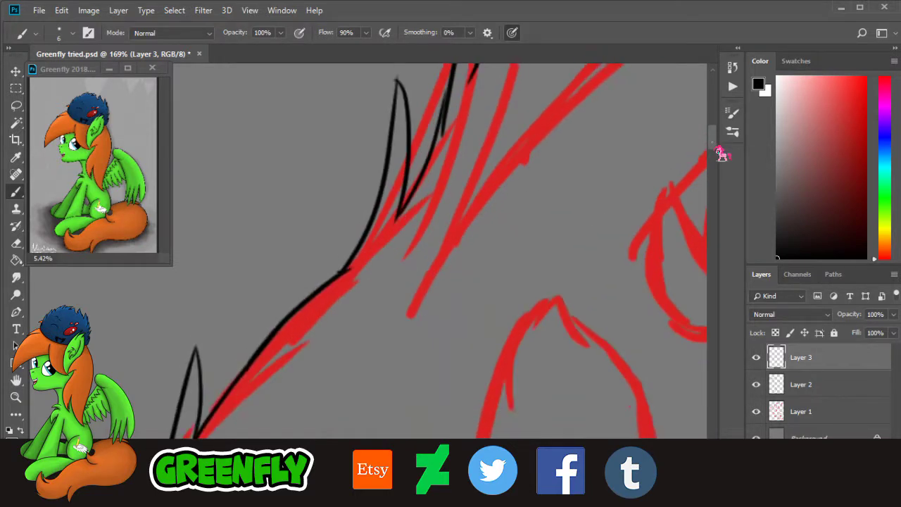
mouse_move(470, 186)
left_mouse_down()
mouse_move(524, 144)
mouse_move(445, 362)
mouse_move(421, 400)
left_mouse_up()
Step: Ink the hat's top outline beyond that cluster with a small tuft and a large pointed tuft whose back edge runs far down
scroll(444, 481, "right", 5)
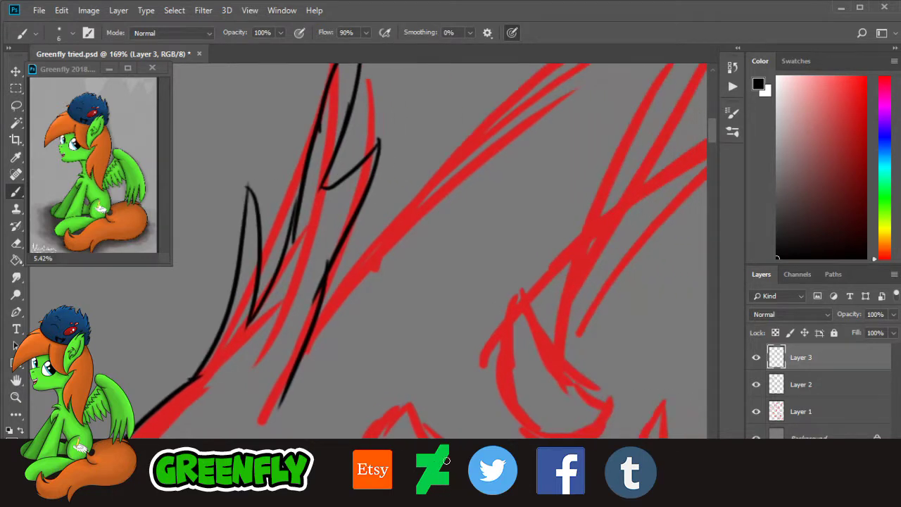
scroll(720, 151, "up", 5)
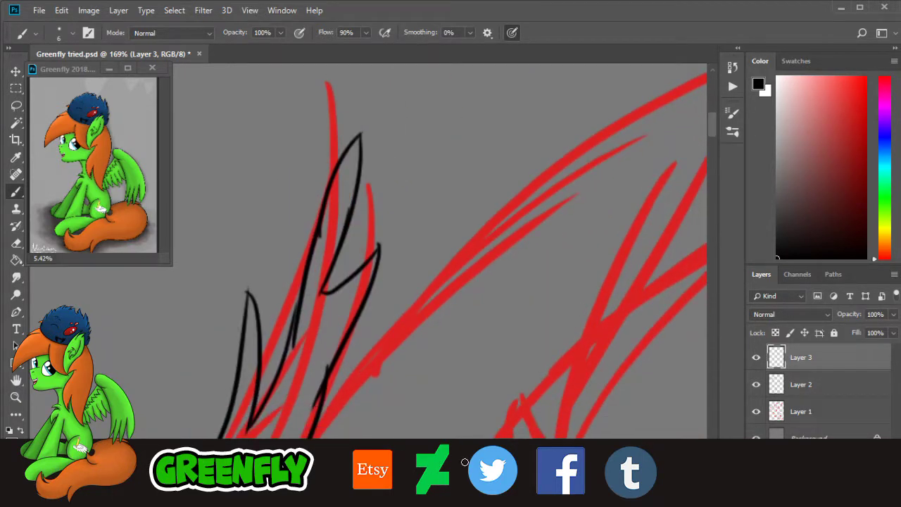
scroll(468, 479, "right", 5)
mouse_move(166, 432)
left_mouse_down()
mouse_move(236, 331)
mouse_move(366, 204)
mouse_move(387, 135)
mouse_move(371, 211)
mouse_move(478, 112)
left_mouse_up()
scroll(458, 484, "right", 6)
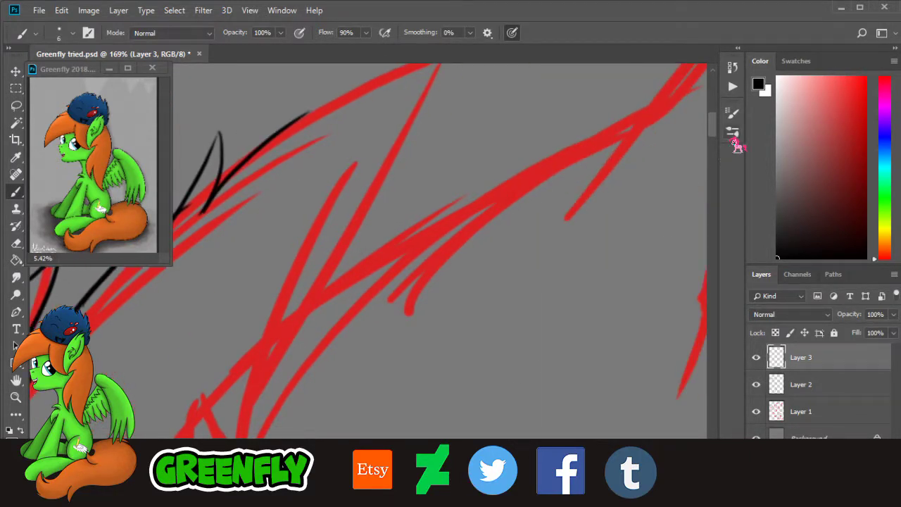
scroll(718, 138, "up", 4)
mouse_move(300, 209)
left_mouse_down()
mouse_move(482, 131)
mouse_move(453, 137)
mouse_move(470, 127)
mouse_move(436, 166)
mouse_move(346, 322)
mouse_move(360, 304)
mouse_move(328, 373)
mouse_move(271, 437)
left_mouse_up()
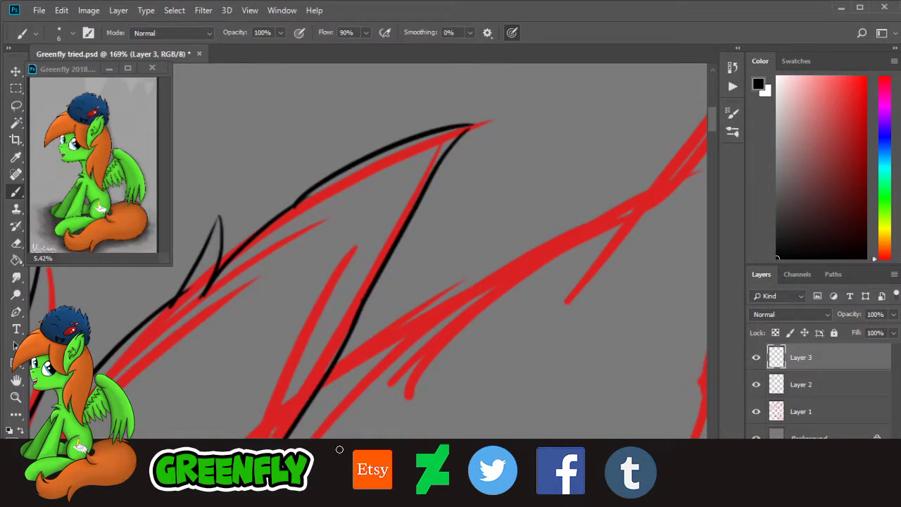
Step: Ink the following tall tuft on the hat's top, rising to a sharp peak and dropping down its far side
scroll(473, 481, "right", 3)
mouse_move(208, 392)
left_mouse_down()
mouse_move(325, 299)
mouse_move(276, 337)
mouse_move(381, 268)
mouse_move(535, 218)
left_mouse_up()
left_click(712, 135)
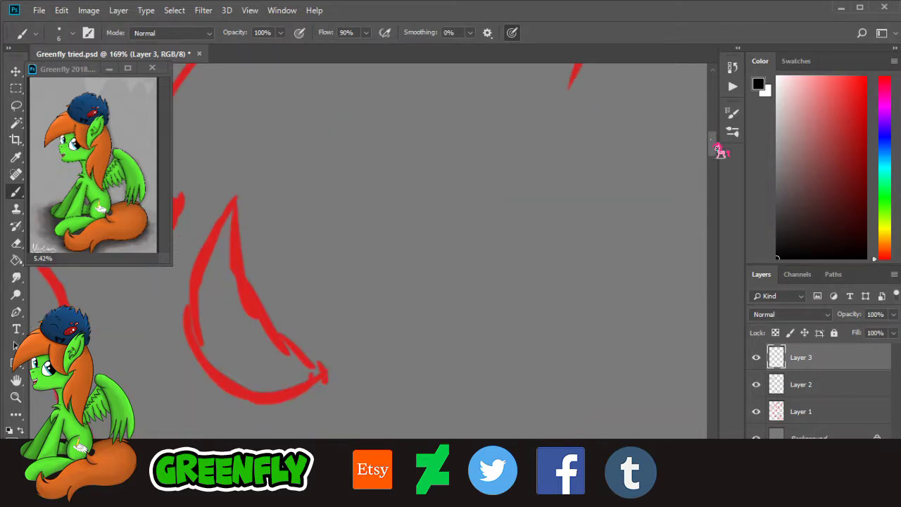
left_click_drag(712, 143, 712, 116)
scroll(502, 356, "right", 4)
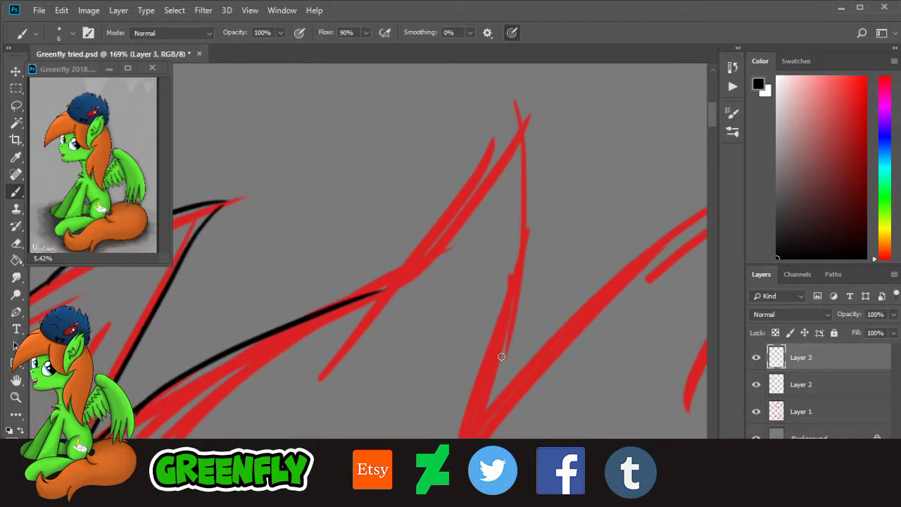
mouse_move(376, 300)
left_mouse_down()
mouse_move(445, 231)
mouse_move(522, 129)
mouse_move(512, 302)
left_mouse_up()
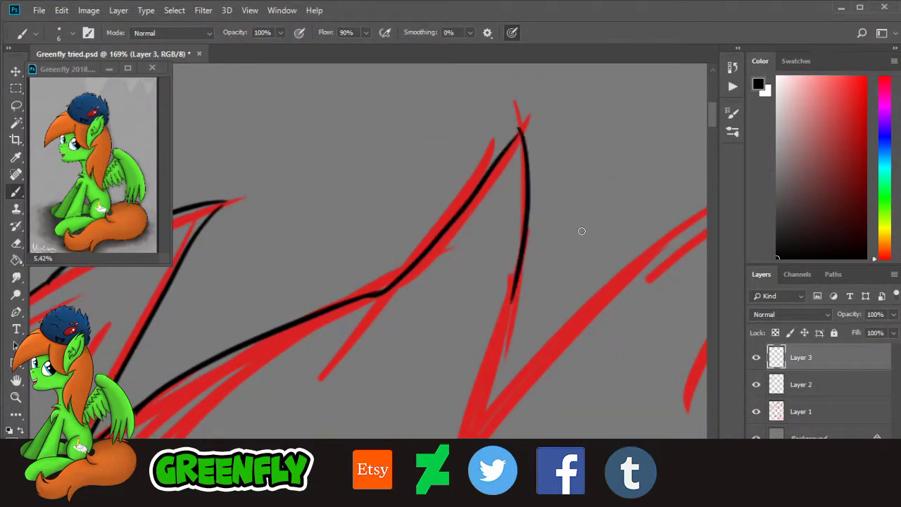
scroll(718, 134, "down", 3)
left_click_drag(516, 176, 439, 428)
Step: Ink the long slanted tuft that follows, with a small notch along its upper edge and a curved strand back down
scroll(606, 283, "right", 6)
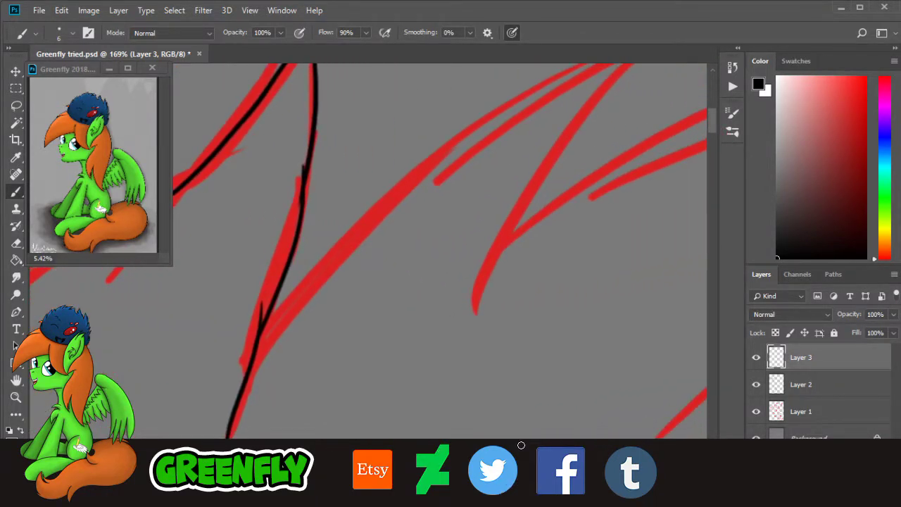
left_click_drag(715, 133, 714, 129)
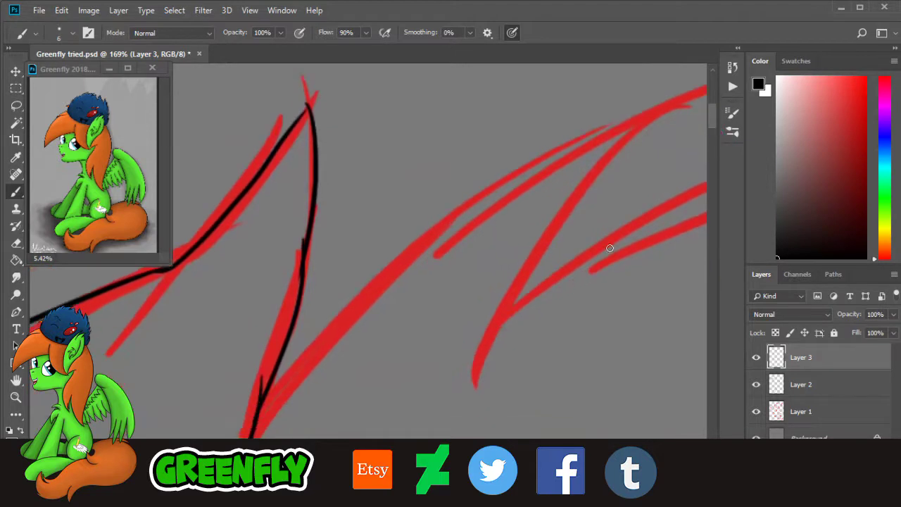
left_click_drag(492, 477, 499, 477)
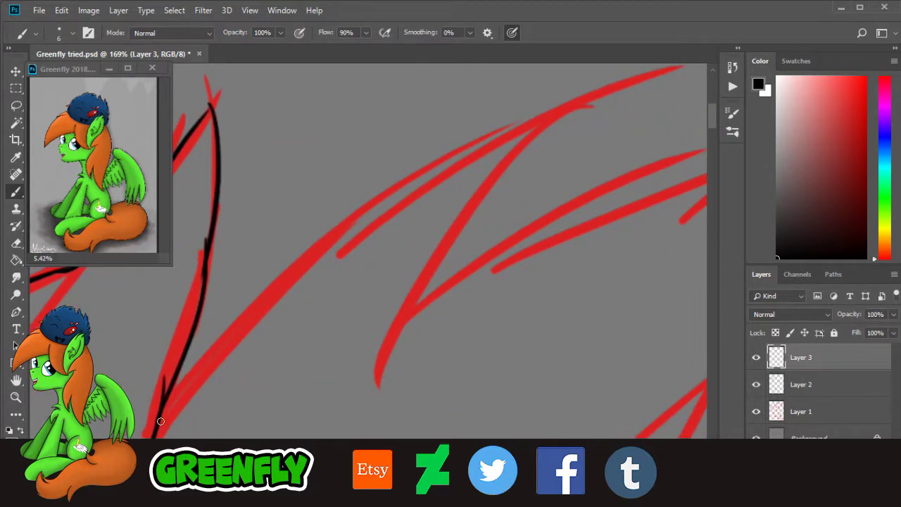
left_click_drag(161, 421, 242, 325)
left_click_drag(193, 384, 391, 180)
mouse_move(338, 228)
left_mouse_down()
mouse_move(432, 161)
mouse_move(392, 222)
mouse_move(534, 115)
mouse_move(653, 79)
mouse_move(540, 149)
mouse_move(457, 253)
left_mouse_up()
mouse_move(486, 210)
left_mouse_down()
mouse_move(395, 342)
mouse_move(384, 392)
left_mouse_up()
Step: Ink a slimmer fur spike branching off the slanted tuft's back edge, with a short curved return from its tip
scroll(517, 481, "right", 5)
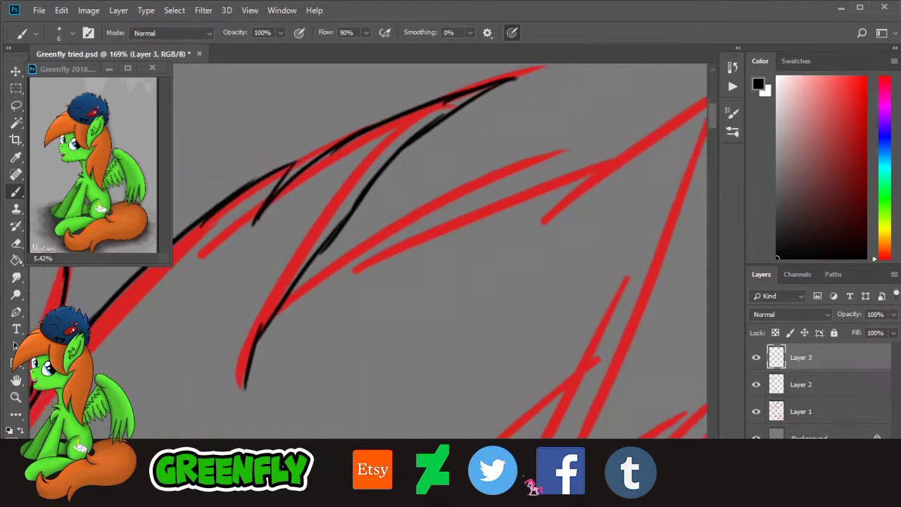
mouse_move(214, 317)
left_mouse_down()
mouse_move(282, 260)
mouse_move(512, 134)
mouse_move(451, 202)
left_mouse_up()
key("ctrl+z")
left_click_drag(518, 131, 435, 219)
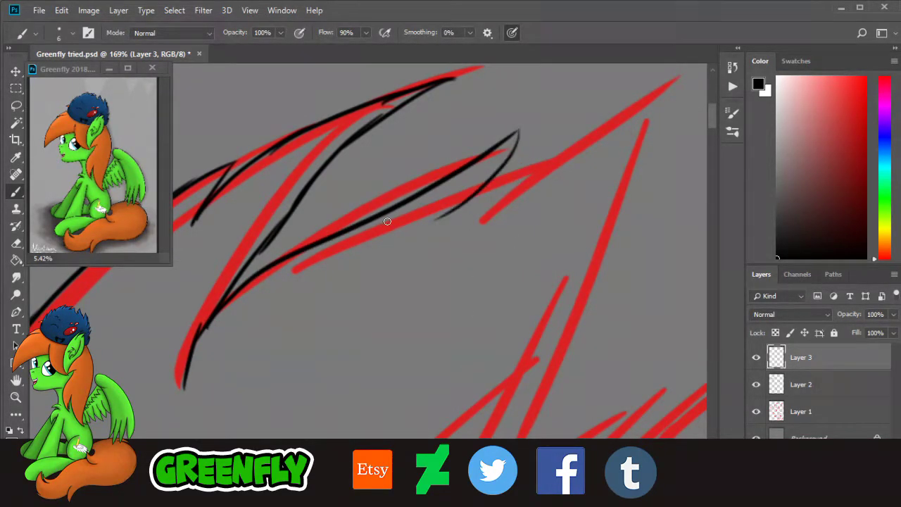
left_click_drag(521, 471, 523, 472)
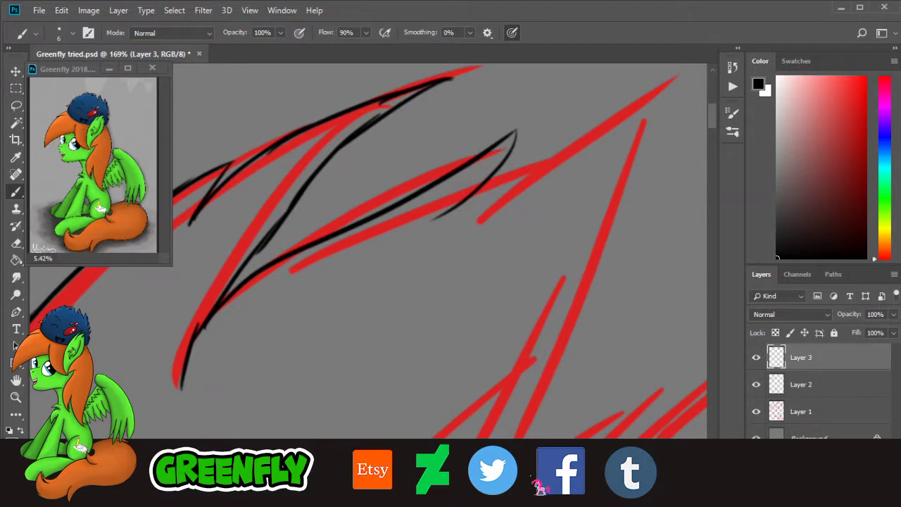
Step: Ink the hat's next large tuft, arching to a hooked tip, with its long back edge running down along the sketch
scroll(526, 343, "right", 5)
mouse_move(298, 189)
left_mouse_down()
mouse_move(520, 123)
mouse_move(521, 170)
mouse_move(524, 128)
mouse_move(438, 195)
left_mouse_up()
left_click_drag(450, 150, 392, 268)
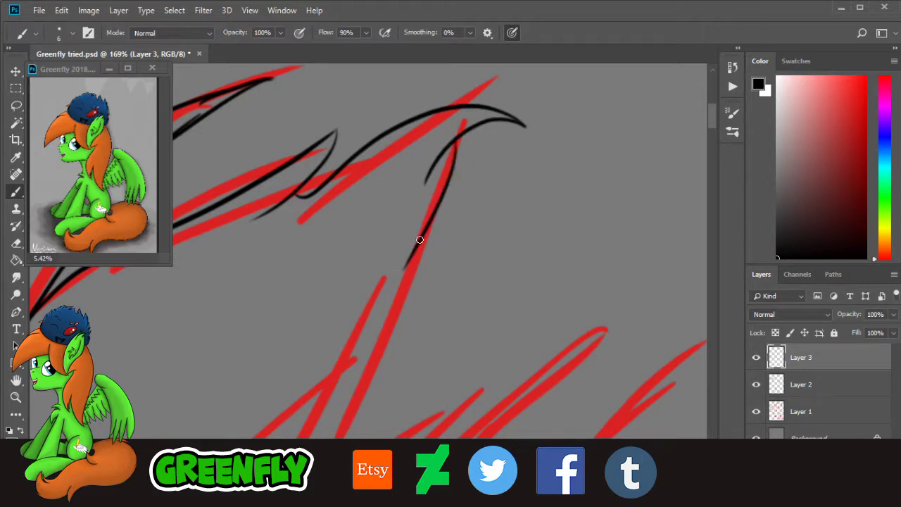
left_click_drag(419, 239, 363, 384)
Step: Extend that back edge down to a sharp valley, followed by a small pointed spike and a curved tuft with a bent tip
scroll(716, 149, "down", 5)
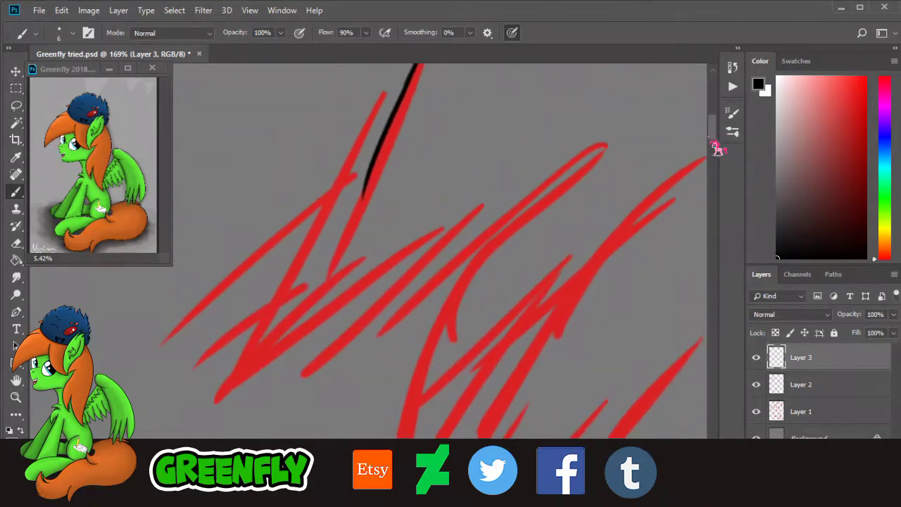
mouse_move(363, 182)
left_mouse_down()
mouse_move(277, 331)
mouse_move(282, 316)
mouse_move(237, 373)
mouse_move(418, 196)
mouse_move(381, 240)
mouse_move(384, 257)
mouse_move(315, 345)
left_mouse_up()
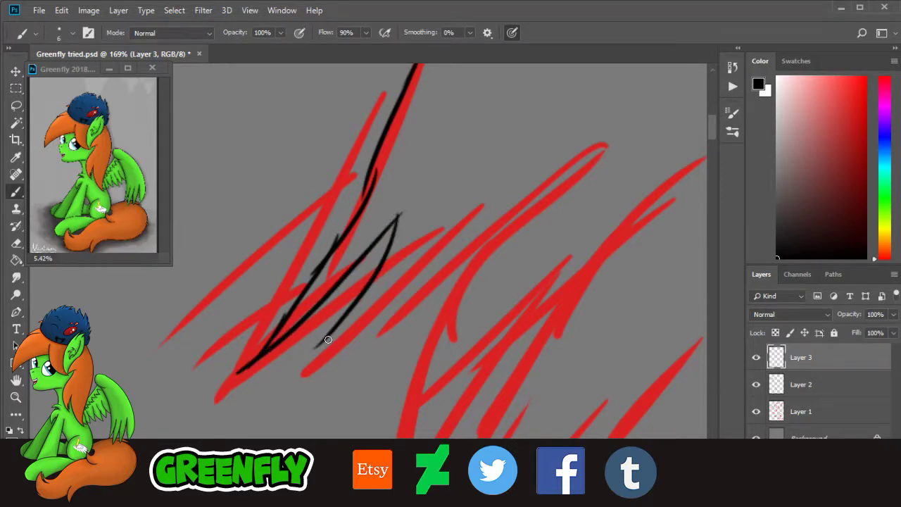
key("ctrl+z")
mouse_move(402, 213)
left_mouse_down()
mouse_move(331, 344)
mouse_move(478, 195)
mouse_move(529, 186)
mouse_move(484, 227)
mouse_move(445, 292)
mouse_move(400, 336)
left_mouse_up()
left_click_drag(558, 479, 568, 479)
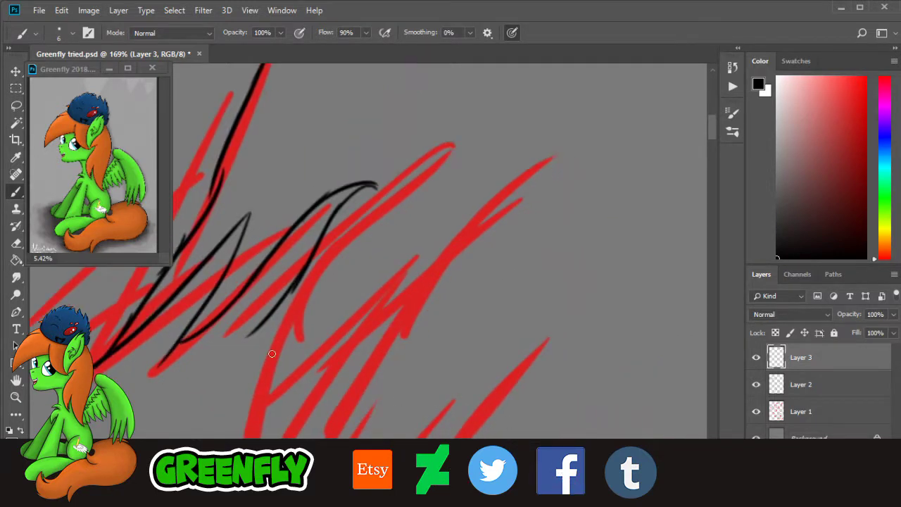
Step: Ink two jagged spikes stepping down the hat's rear corner, with a long edge descending from the second one
scroll(718, 145, "down", 3)
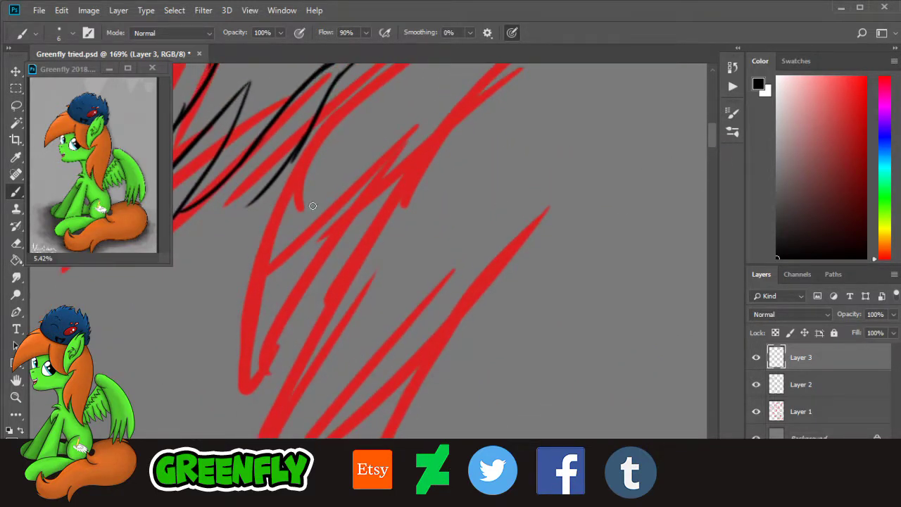
mouse_move(250, 205)
left_mouse_down()
mouse_move(341, 184)
mouse_move(317, 228)
mouse_move(285, 259)
left_mouse_up()
mouse_move(273, 290)
left_mouse_down()
mouse_move(252, 330)
mouse_move(321, 286)
mouse_move(386, 216)
mouse_move(338, 325)
left_mouse_up()
mouse_move(372, 266)
left_mouse_down()
mouse_move(315, 380)
mouse_move(295, 447)
left_mouse_up()
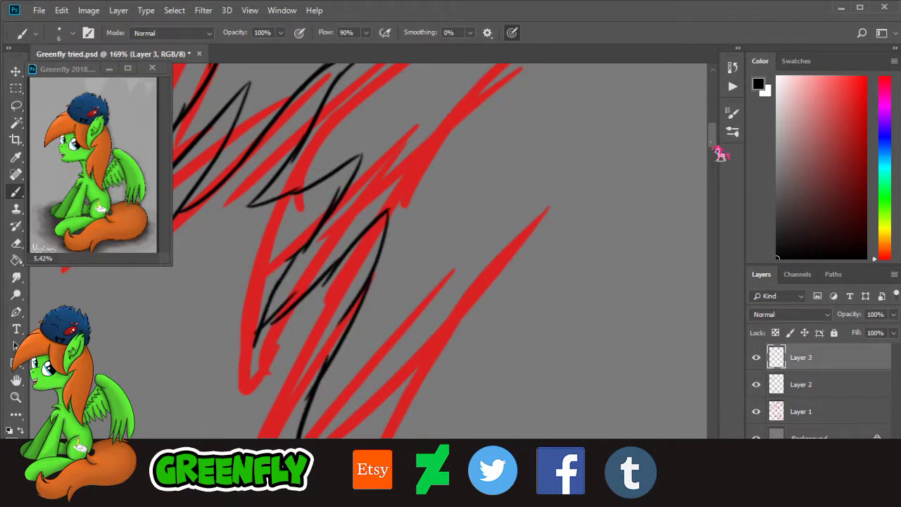
Step: Ink a broad tuft hooking outward from the hat's rear side, with a wavy edge beneath it leading into the next valley
left_click_drag(714, 138, 716, 161)
mouse_move(294, 263)
left_mouse_down()
mouse_move(475, 268)
mouse_move(437, 292)
mouse_move(477, 259)
mouse_move(352, 302)
left_mouse_up()
left_click_drag(718, 173, 721, 179)
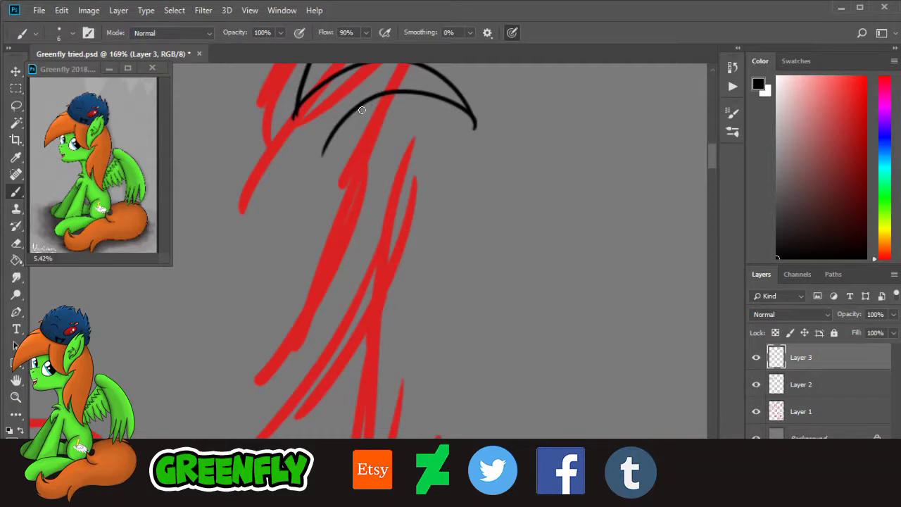
left_click_drag(362, 110, 335, 275)
left_click_drag(352, 202, 325, 369)
left_click_drag(715, 163, 715, 161)
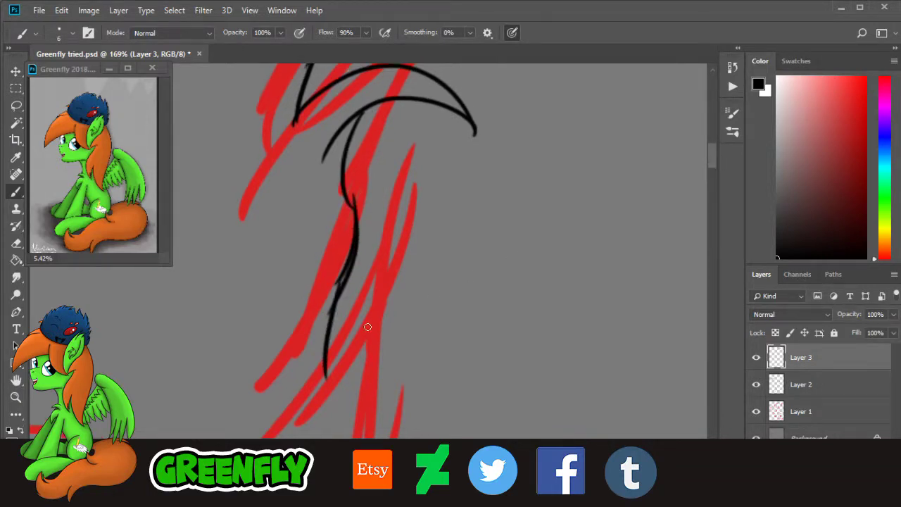
left_click_drag(327, 373, 393, 257)
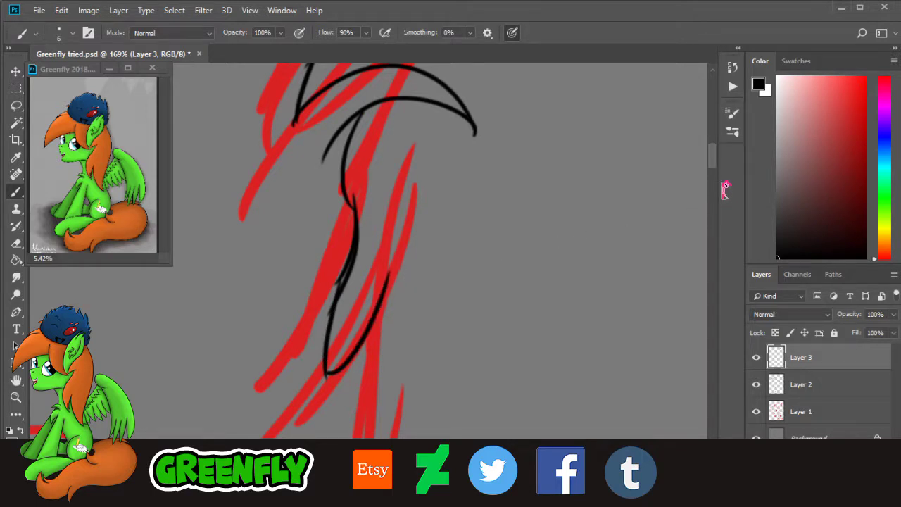
Step: Ink two slim upright fur spikes down the hat's rear side, each with a sharp valley at its base
left_click_drag(714, 163, 714, 173)
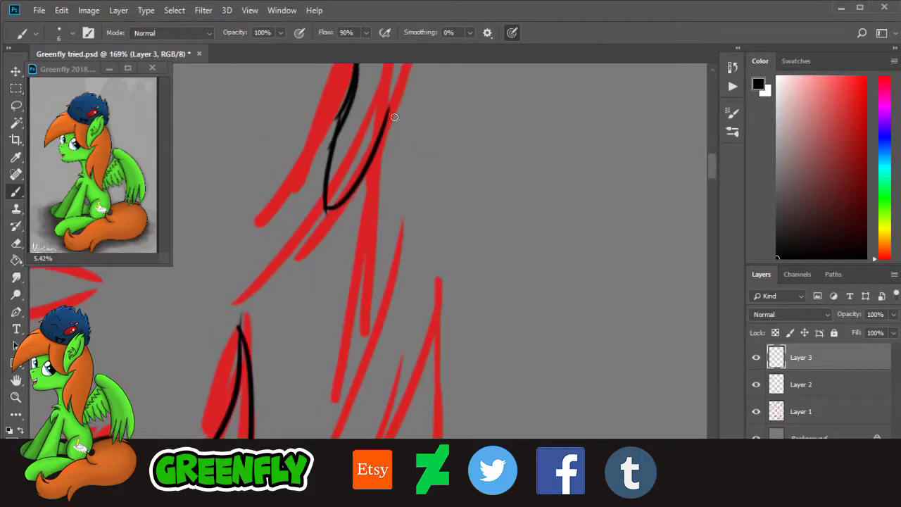
mouse_move(394, 117)
left_mouse_down()
mouse_move(366, 318)
mouse_move(377, 348)
mouse_move(401, 224)
left_mouse_up()
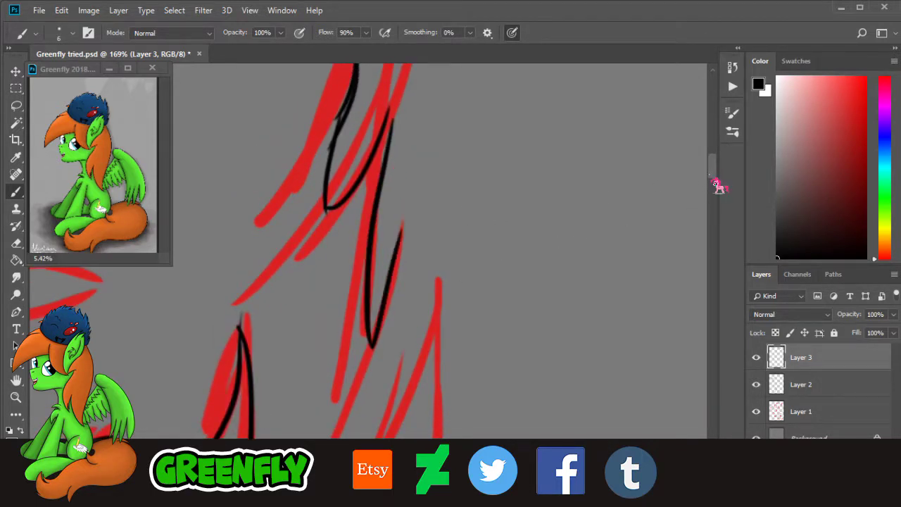
left_click_drag(713, 181, 720, 193)
mouse_move(404, 107)
left_mouse_down()
mouse_move(390, 327)
mouse_move(438, 159)
left_mouse_up()
left_click_drag(398, 297, 425, 235)
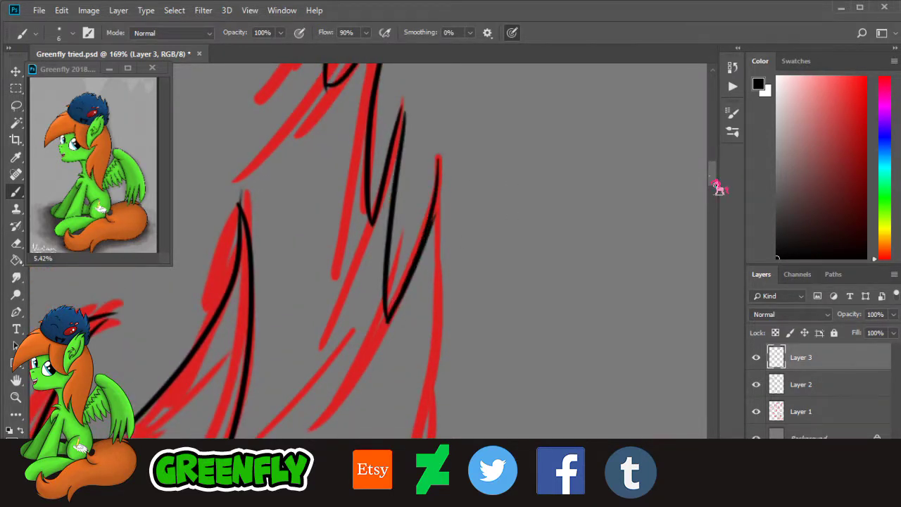
Step: Ink the last spike's long back edge down past the ear's tip and along the outer side of the ear
left_click_drag(715, 184, 714, 194)
mouse_move(434, 87)
left_mouse_down()
mouse_move(429, 342)
mouse_move(413, 382)
left_mouse_up()
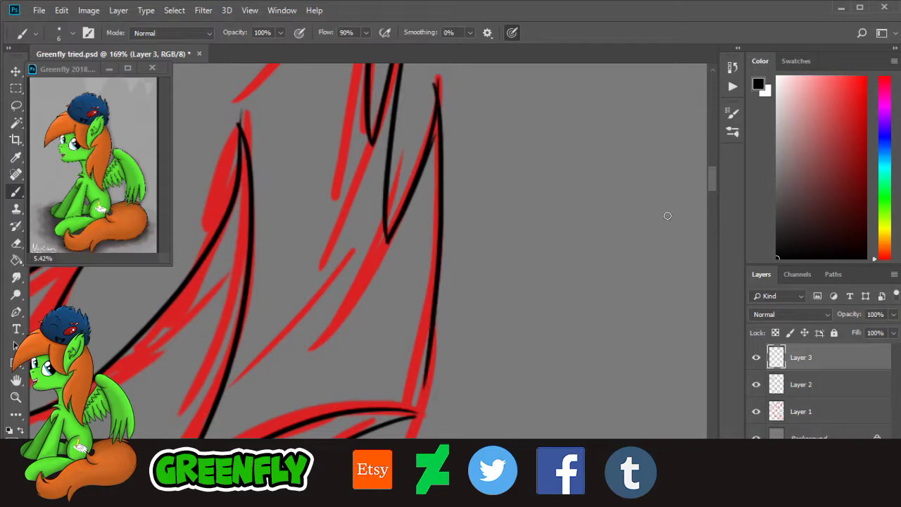
left_click_drag(713, 200, 713, 211)
mouse_move(429, 192)
left_mouse_down()
mouse_move(411, 259)
mouse_move(379, 317)
left_mouse_up()
mouse_move(551, 473)
left_mouse_down()
mouse_move(522, 475)
mouse_move(540, 476)
left_mouse_up()
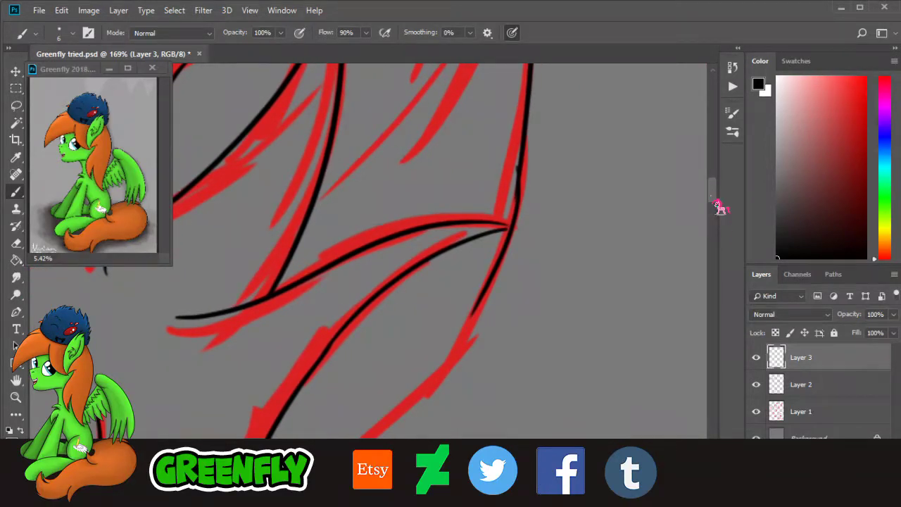
left_click_drag(712, 200, 719, 215)
left_click_drag(473, 153, 411, 292)
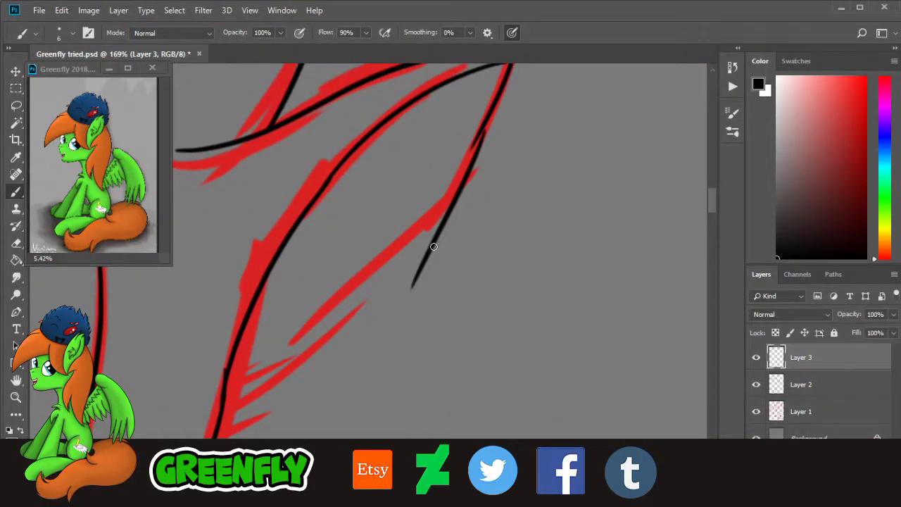
mouse_move(432, 247)
left_mouse_down()
mouse_move(379, 341)
mouse_move(319, 328)
left_mouse_up()
Step: Continue the line behind the ear down across the hair outline and curve it into the ear's lower edge
left_click(20, 398)
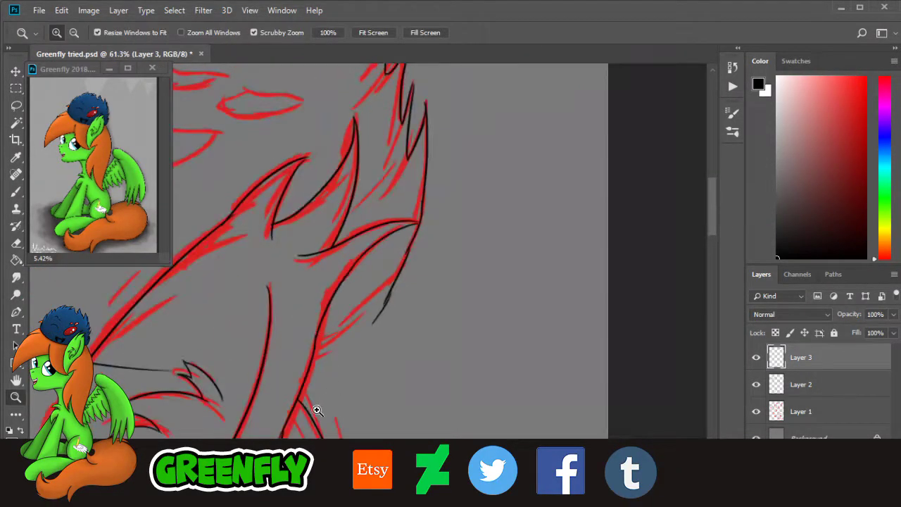
left_click_drag(368, 392, 335, 393)
left_click_drag(710, 231, 711, 246)
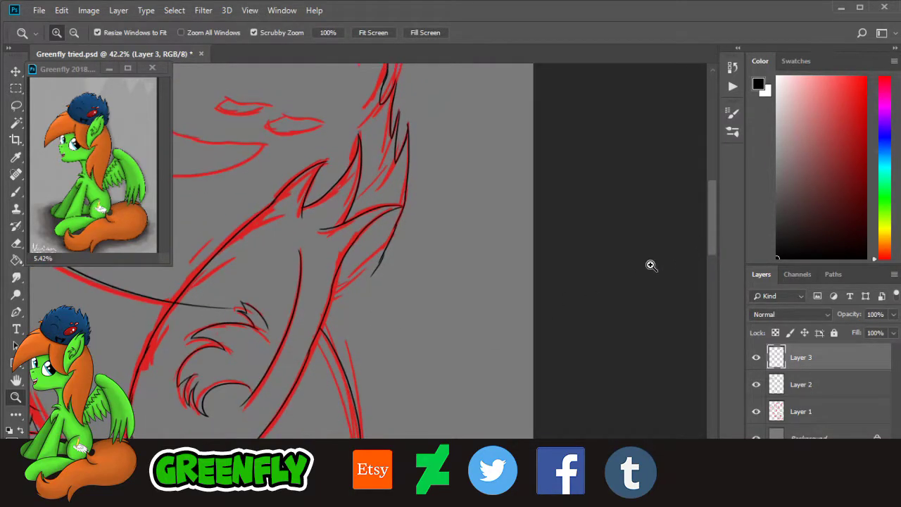
left_click_drag(335, 344, 388, 321)
left_click(331, 291)
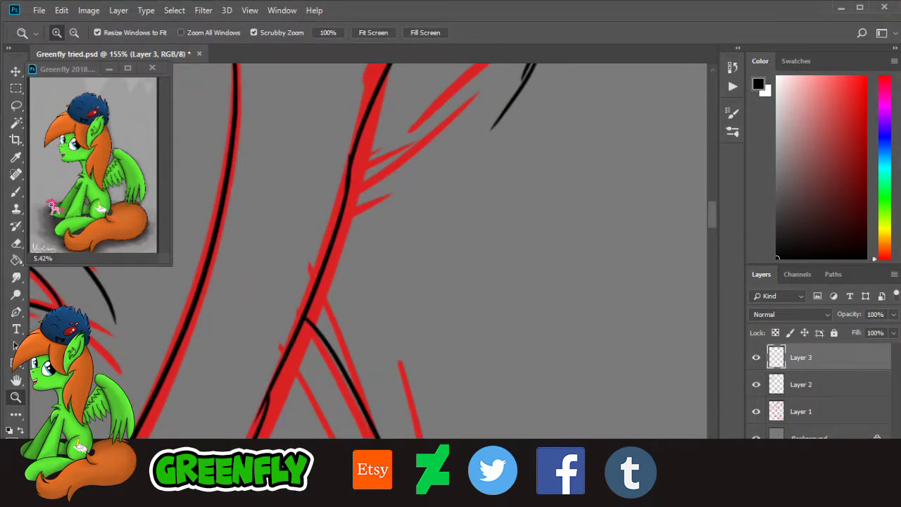
key("b")
left_click_drag(513, 106, 421, 229)
mouse_move(444, 192)
left_mouse_down()
mouse_move(398, 314)
mouse_move(377, 322)
mouse_move(358, 361)
left_mouse_up()
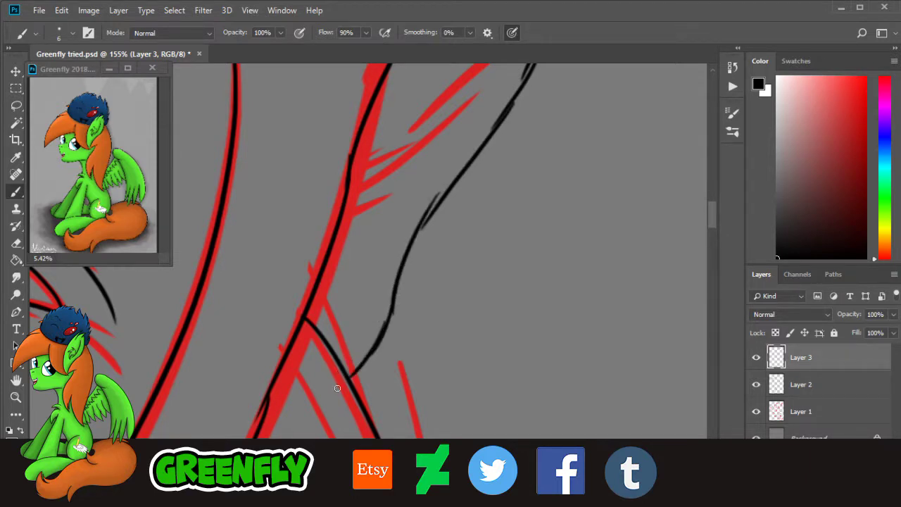
left_click_drag(271, 392, 316, 403)
Step: Erase the part of the hat's lower edge line that overlaps the inside of the ear
left_click(16, 396)
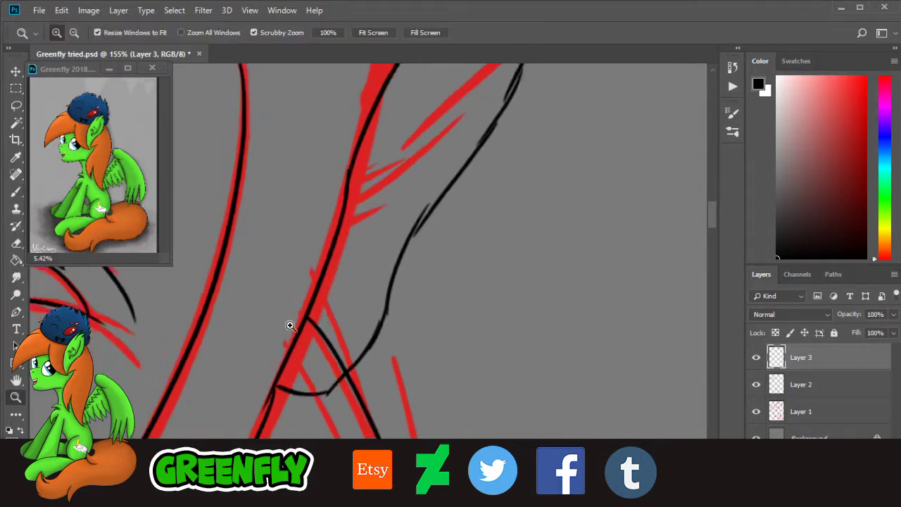
left_click_drag(289, 322, 278, 342)
left_click_drag(204, 333, 227, 335)
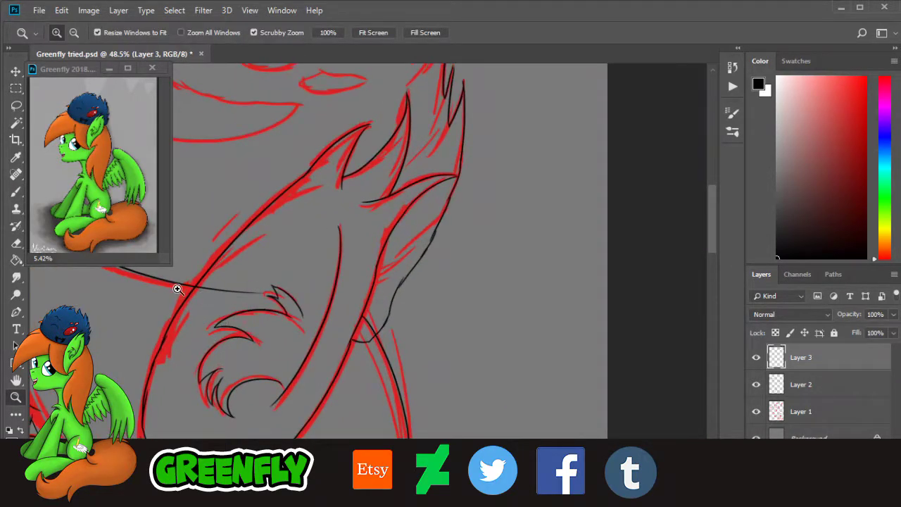
left_click_drag(173, 284, 213, 295)
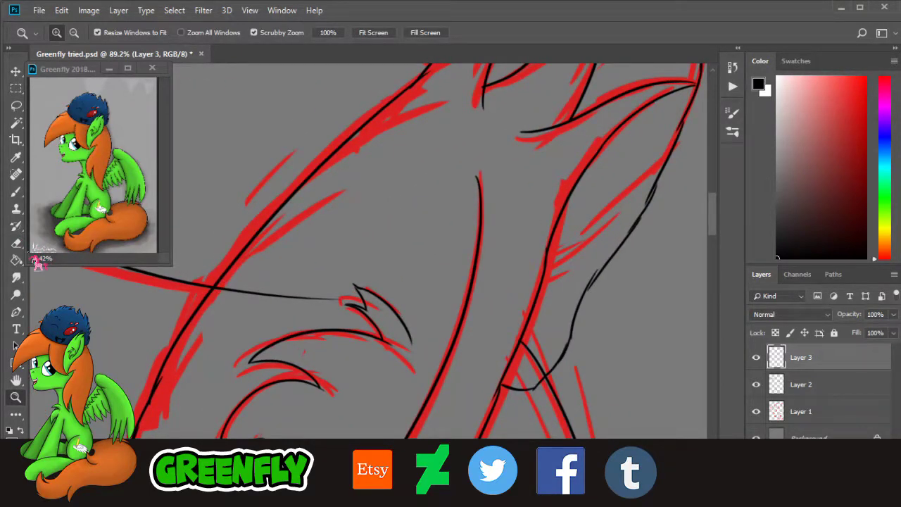
left_click(15, 243)
left_click_drag(219, 289, 300, 296)
Step: Check the inked hat outline against the whole head and save the drawing
left_click(16, 396)
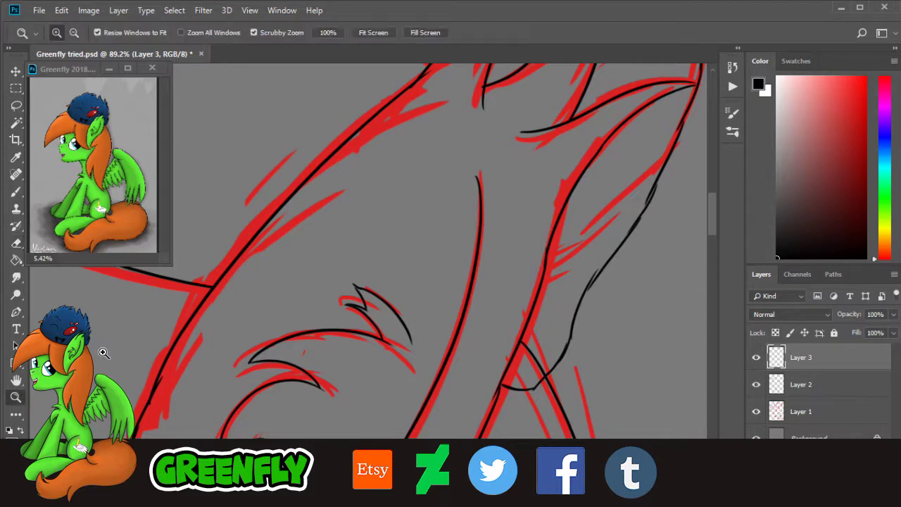
left_click(444, 237, "alt")
left_click(460, 228, "alt")
left_click(440, 244, "alt")
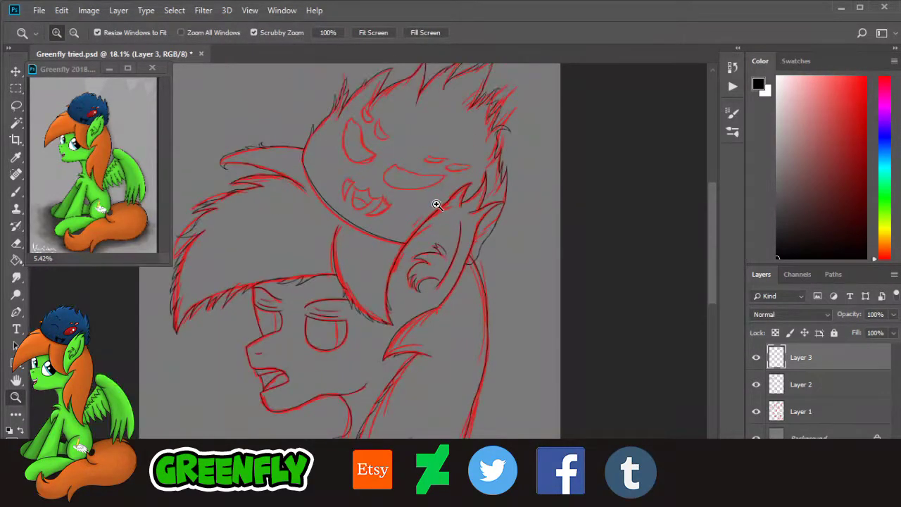
left_click_drag(714, 274, 713, 259)
left_click(429, 147)
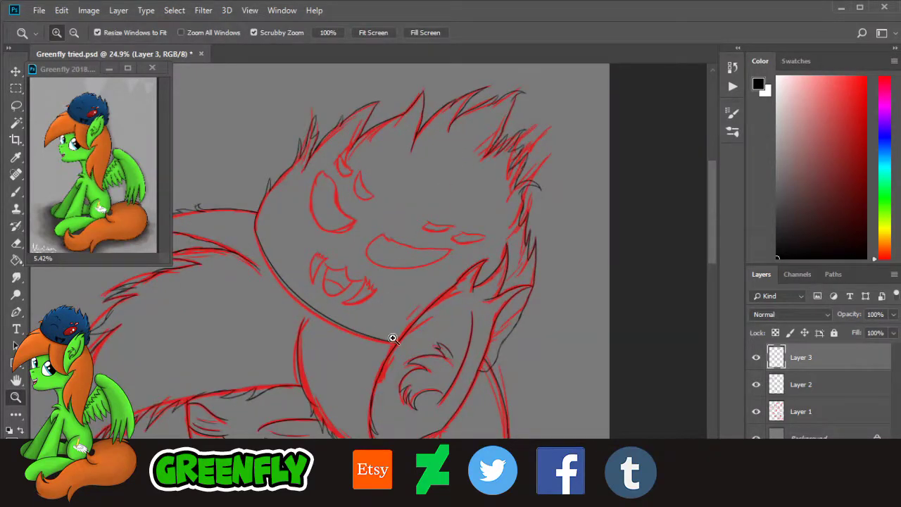
mouse_move(331, 248)
left_mouse_down()
mouse_move(376, 255)
mouse_move(336, 259)
left_mouse_up()
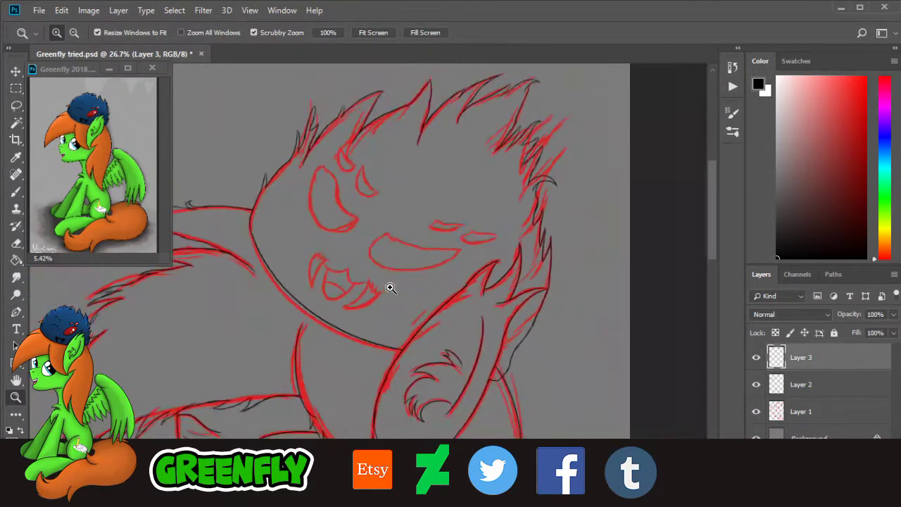
left_click(480, 303)
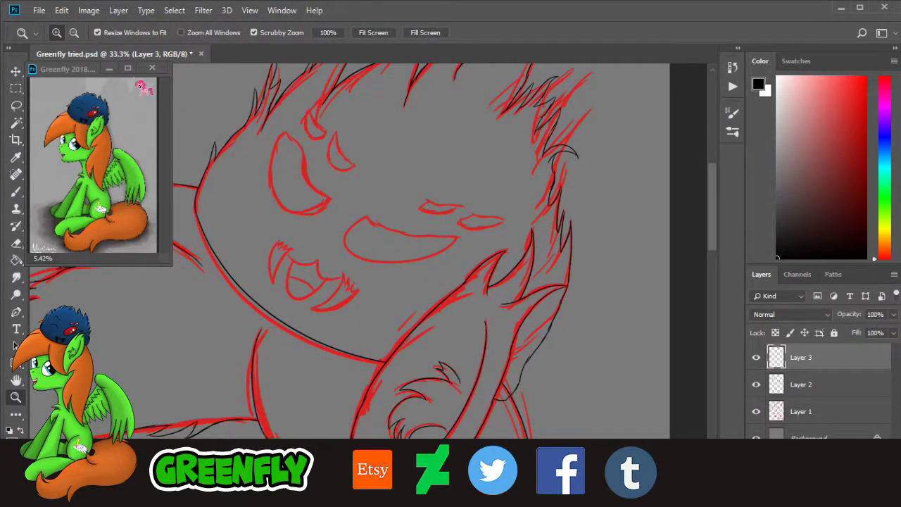
left_click(39, 12)
left_click(61, 149)
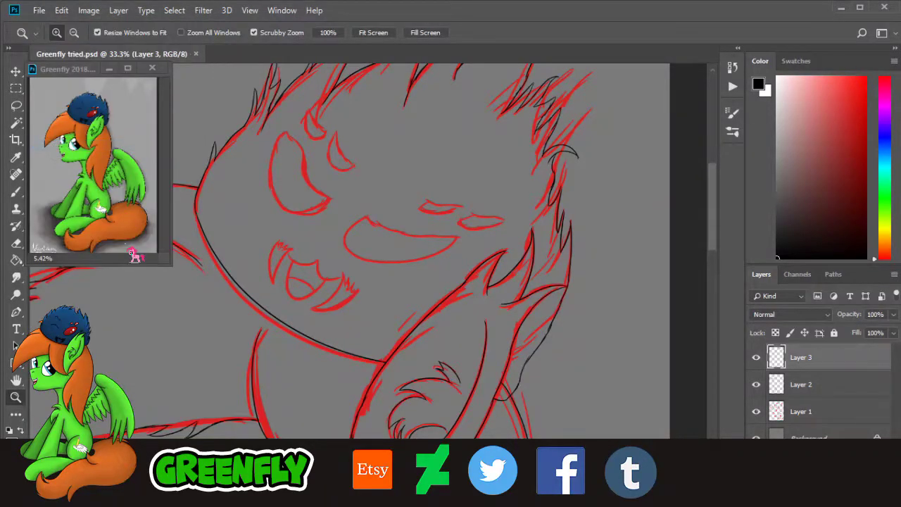
Step: Ink the first upper curve of the small mouth between the fangs on the hat's face
left_click_drag(251, 272, 400, 276)
mouse_move(320, 181)
left_mouse_down()
mouse_move(359, 197)
mouse_move(436, 348)
left_mouse_up()
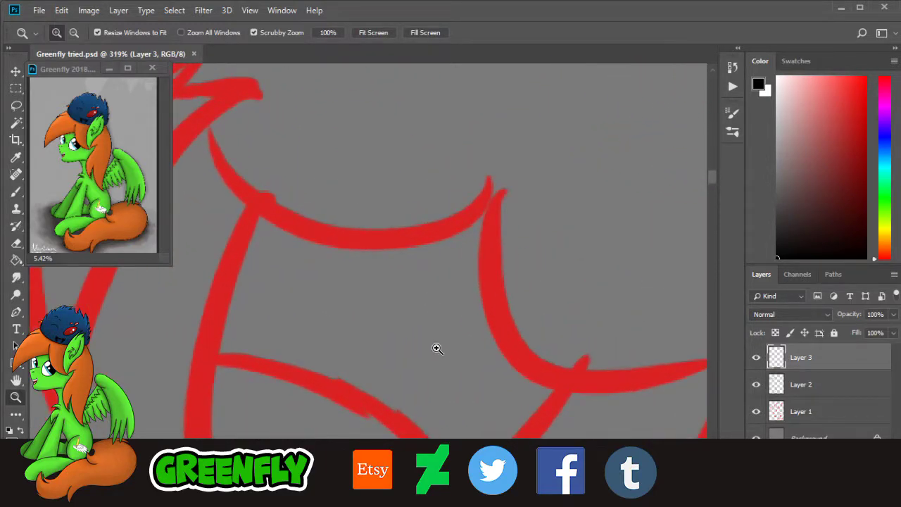
left_click_drag(461, 473, 457, 473)
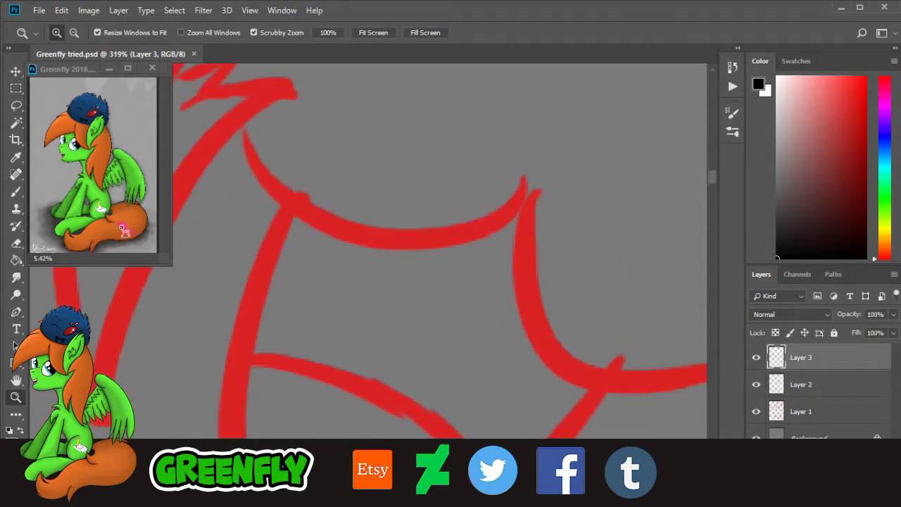
left_click(15, 192)
mouse_move(245, 134)
left_mouse_down()
mouse_move(354, 218)
mouse_move(539, 192)
left_mouse_up()
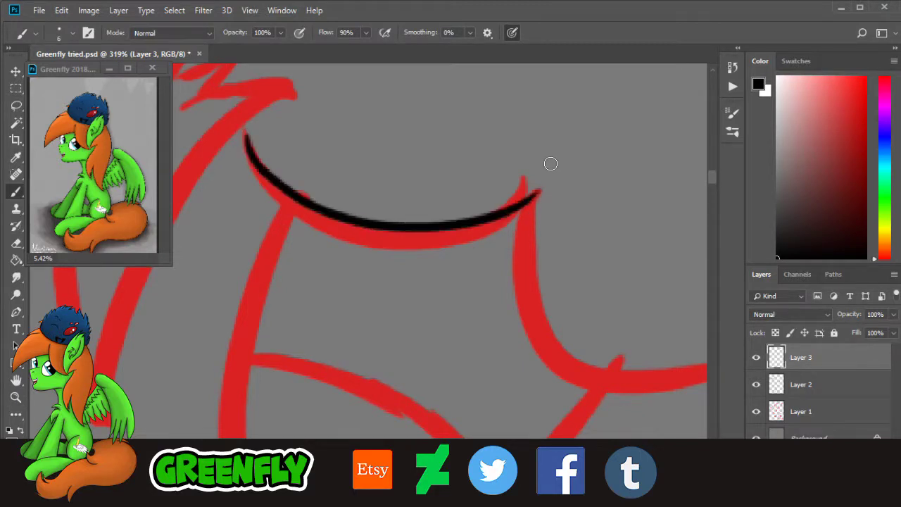
Step: Ink the second upper curve of the hat's mouth, dipping from the central peak and running toward the neighbouring fang
scroll(469, 483, "right", 5)
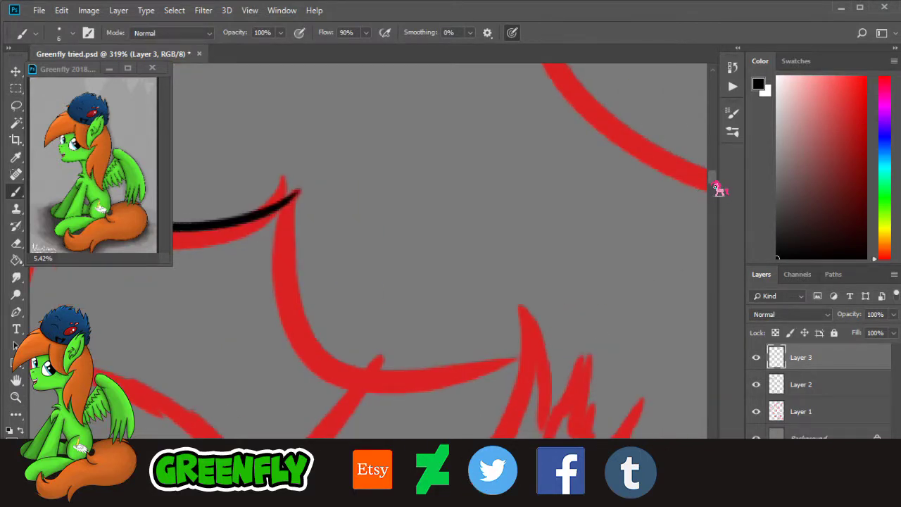
scroll(716, 192, "down", 3)
scroll(716, 192, "up", 2)
left_click_drag(290, 168, 454, 345)
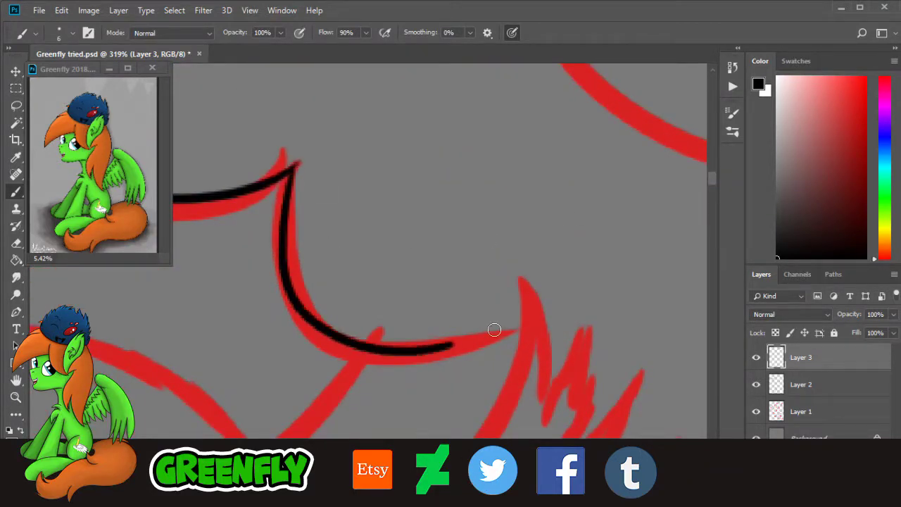
key("ctrl+z")
left_click_drag(292, 186, 538, 329)
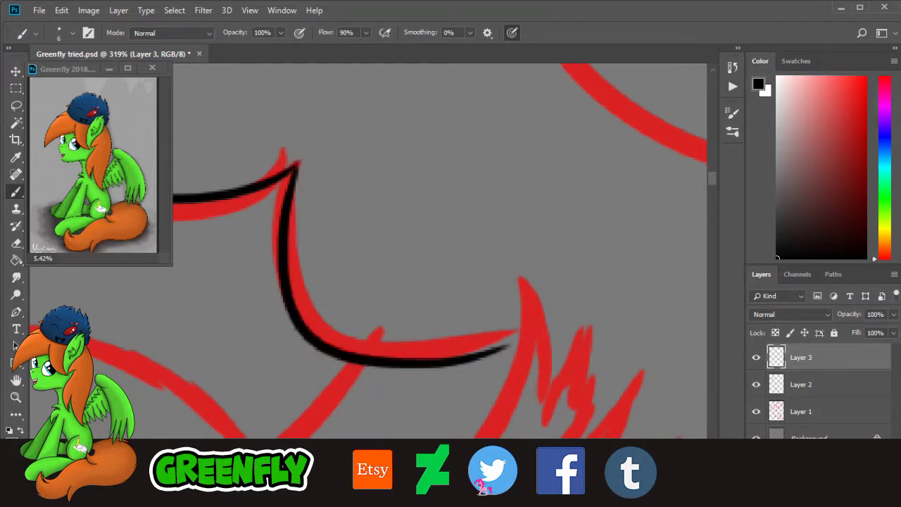
left_click_drag(475, 481, 453, 481)
left_click(16, 396)
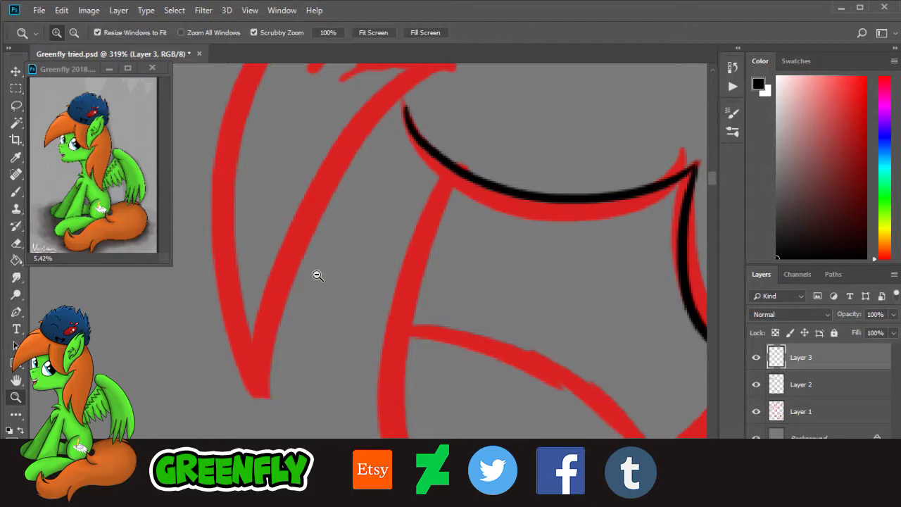
Step: Ink the curved fang on the left side of the hat's mouth, including the jagged fur tuft at its base
left_click(296, 271, "alt")
left_click(272, 183, "alt")
left_click(272, 169)
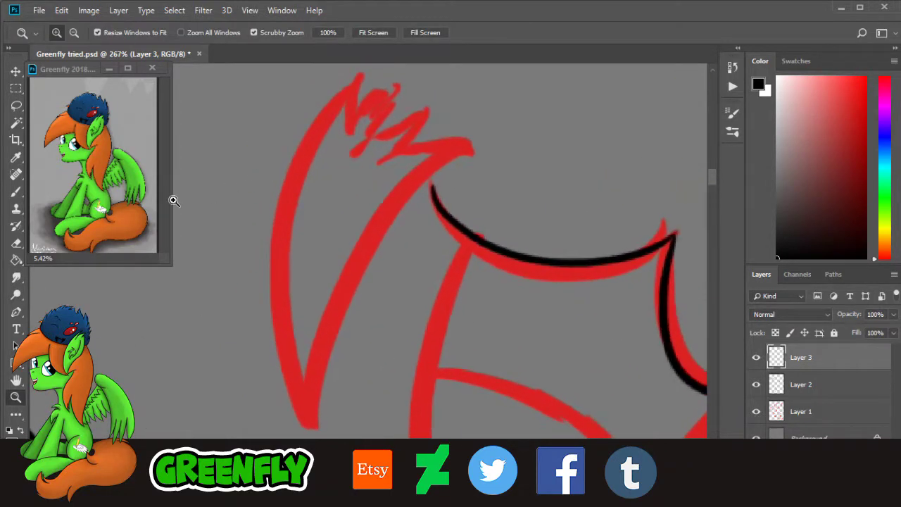
left_click(16, 191)
mouse_move(469, 161)
left_mouse_down()
mouse_move(330, 420)
mouse_move(345, 70)
mouse_move(331, 143)
mouse_move(372, 102)
mouse_move(349, 148)
mouse_move(366, 152)
mouse_move(411, 115)
mouse_move(384, 184)
mouse_move(450, 170)
left_mouse_up()
Step: Ink the curved fang on the right side of the hat's mouth, with its jagged fur tuft
left_click_drag(447, 489, 466, 489)
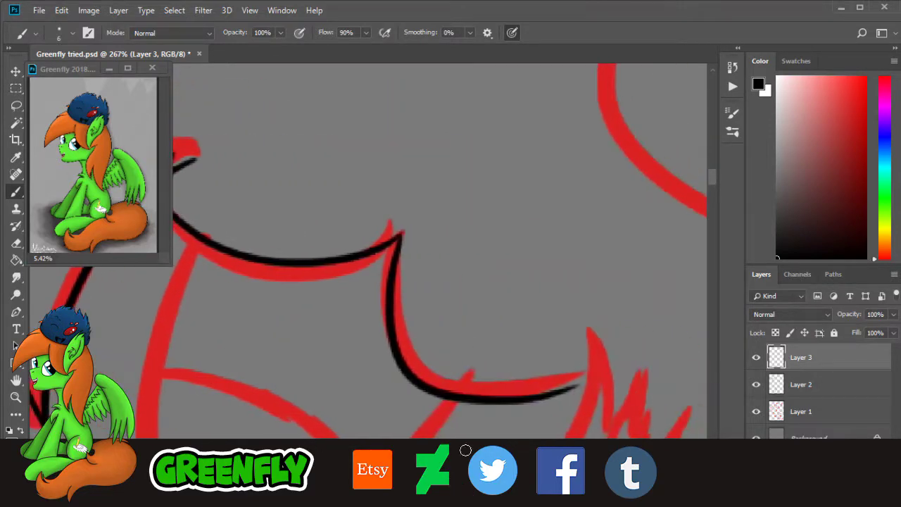
scroll(718, 201, "down", 5)
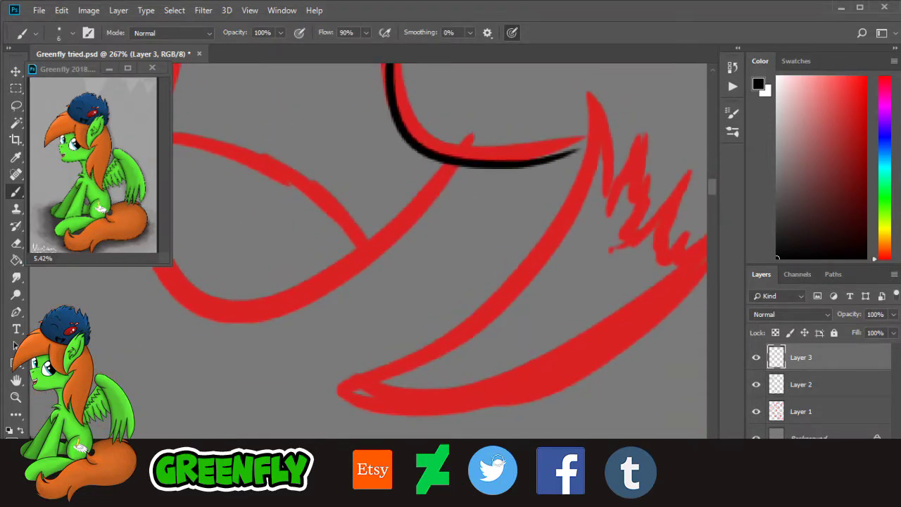
scroll(473, 481, "right", 2)
mouse_move(486, 104)
left_mouse_down()
mouse_move(281, 359)
mouse_move(248, 341)
mouse_move(583, 275)
mouse_move(616, 227)
mouse_move(545, 292)
mouse_move(573, 257)
mouse_move(573, 225)
mouse_move(541, 295)
left_mouse_up()
mouse_move(541, 295)
left_mouse_down()
mouse_move(533, 254)
mouse_move(541, 223)
left_mouse_up()
mouse_move(544, 211)
left_mouse_down()
mouse_move(522, 228)
mouse_move(527, 161)
mouse_move(501, 218)
mouse_move(510, 193)
mouse_move(489, 126)
left_mouse_up()
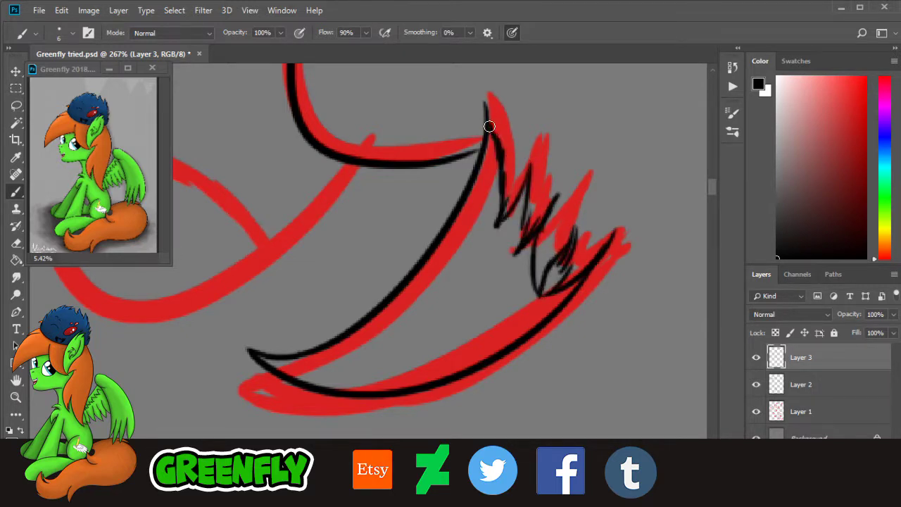
Step: Ink the rounded lower outline of the hat's open mouth and the curved tongue line across its inside
left_click(18, 400)
left_click_drag(401, 258, 336, 266)
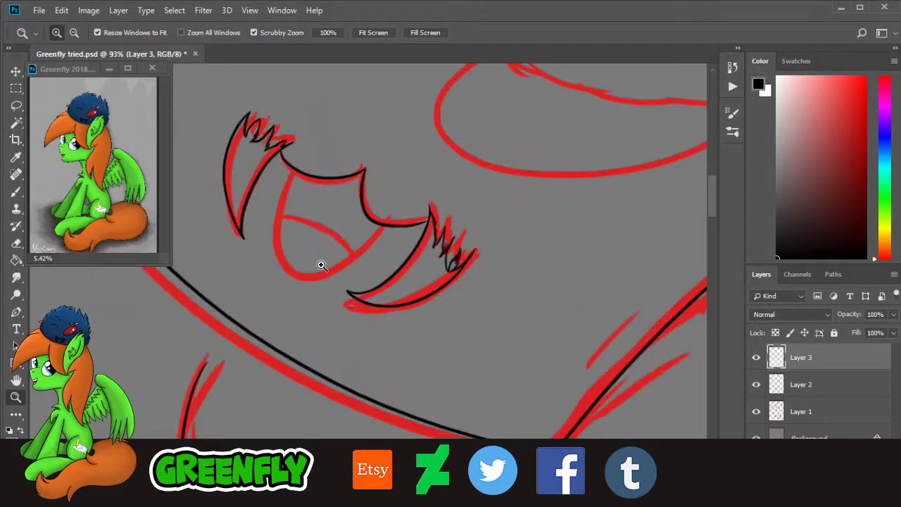
left_click_drag(290, 235, 334, 245)
left_click_drag(298, 140, 304, 151)
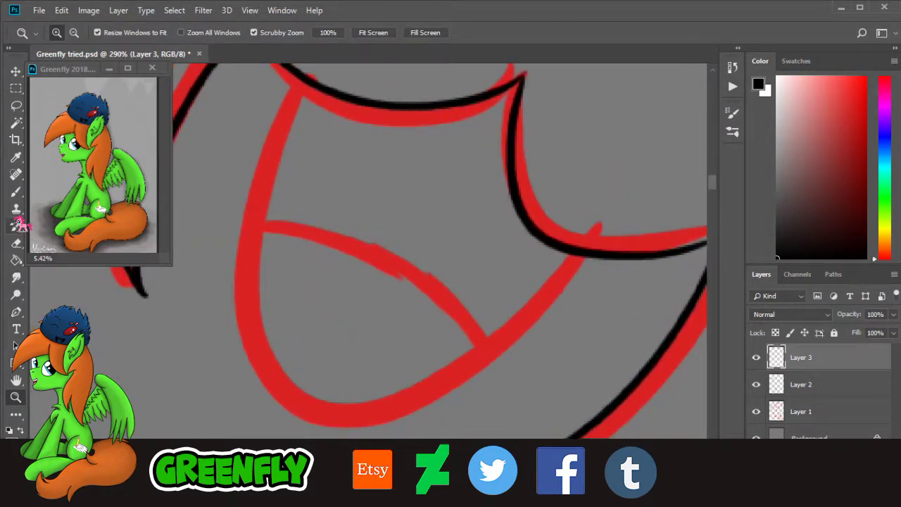
key("b")
mouse_move(299, 77)
left_mouse_down()
mouse_move(244, 245)
mouse_move(502, 317)
mouse_move(565, 218)
mouse_move(515, 302)
mouse_move(531, 279)
left_mouse_up()
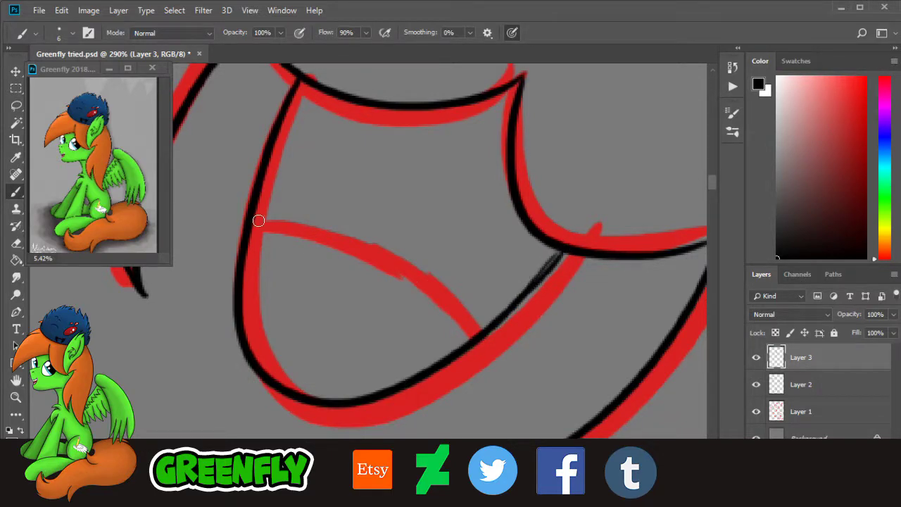
mouse_move(258, 221)
left_mouse_down()
mouse_move(449, 314)
mouse_move(461, 343)
left_mouse_up()
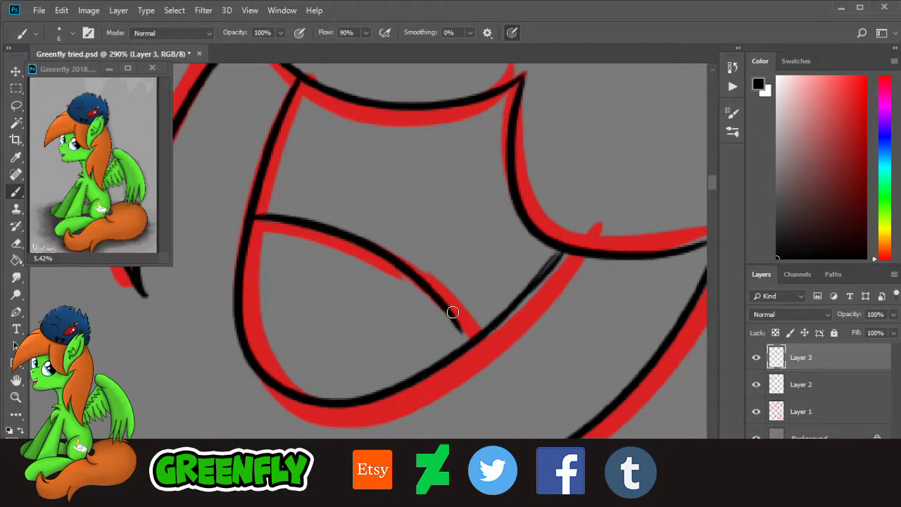
Step: Ink the concave upper edge of the large crescent eye to the right of the hat's mouth
left_click(17, 400)
left_click_drag(461, 240, 428, 302)
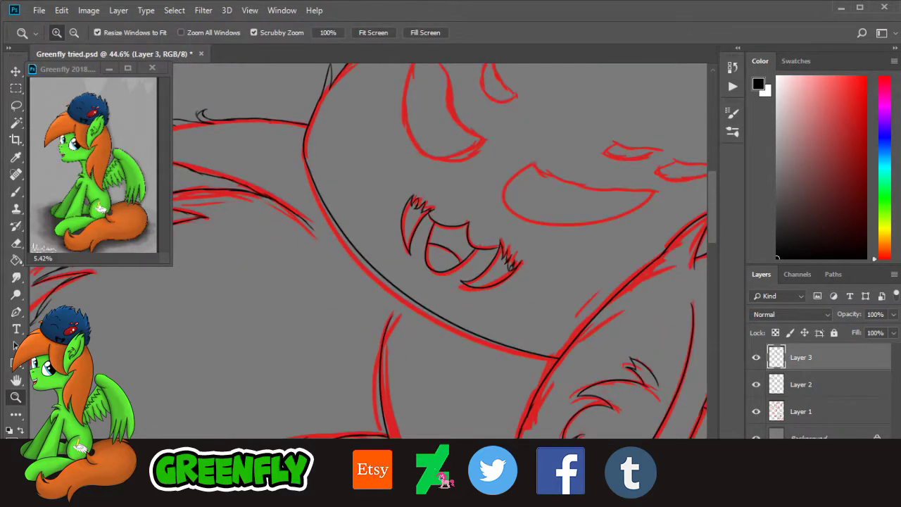
left_click_drag(440, 476, 458, 476)
left_click_drag(714, 232, 715, 218)
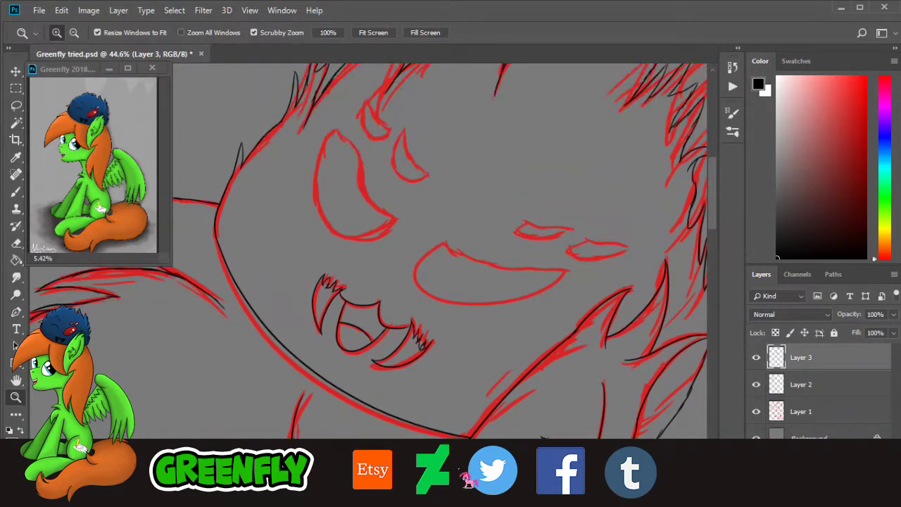
left_click_drag(451, 475, 471, 475)
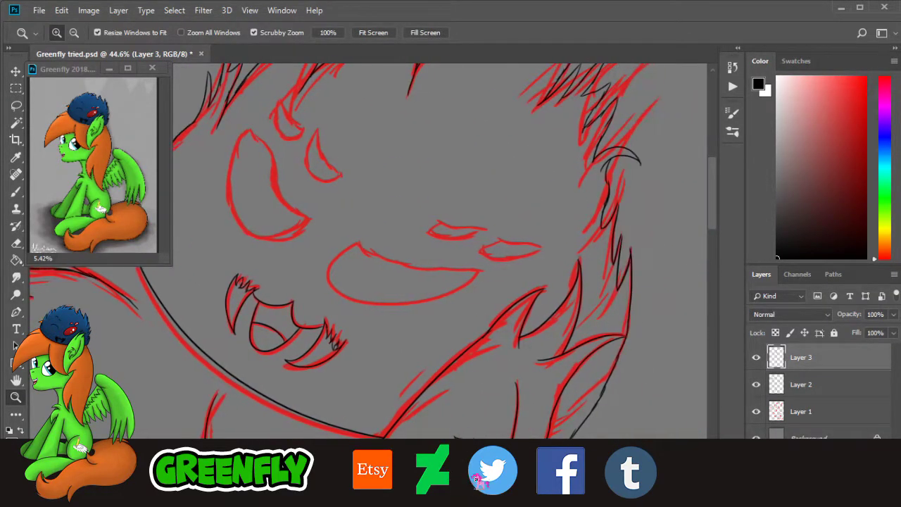
left_click(430, 279)
left_click(423, 279)
left_click(354, 269)
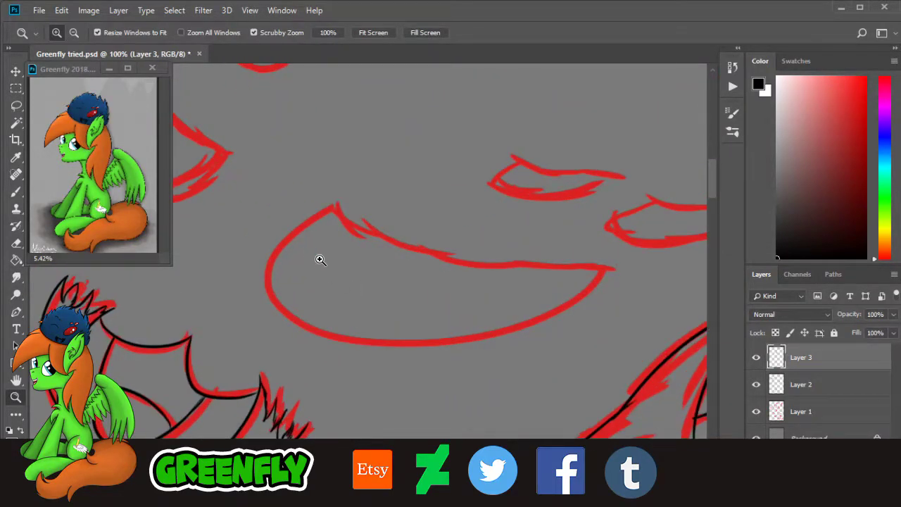
mouse_move(301, 278)
left_mouse_down()
mouse_move(454, 302)
mouse_move(451, 335)
left_mouse_up()
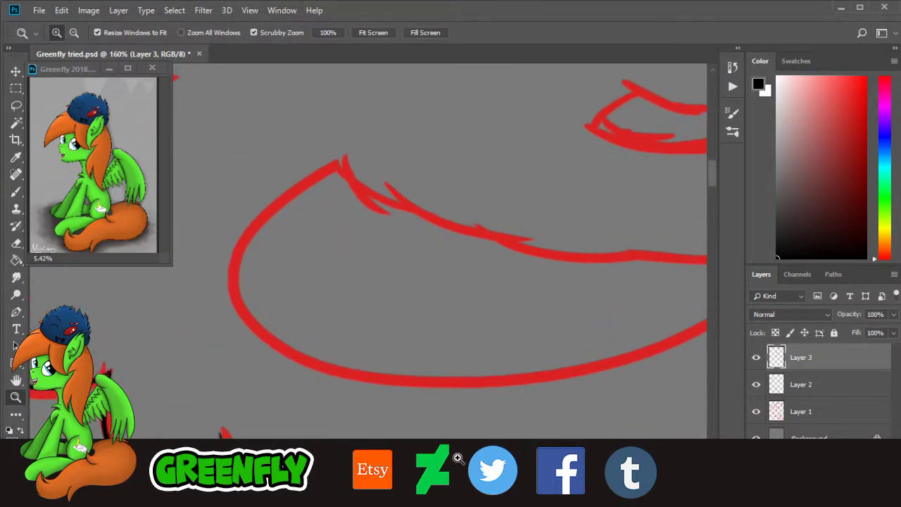
scroll(415, 267, "right", 3)
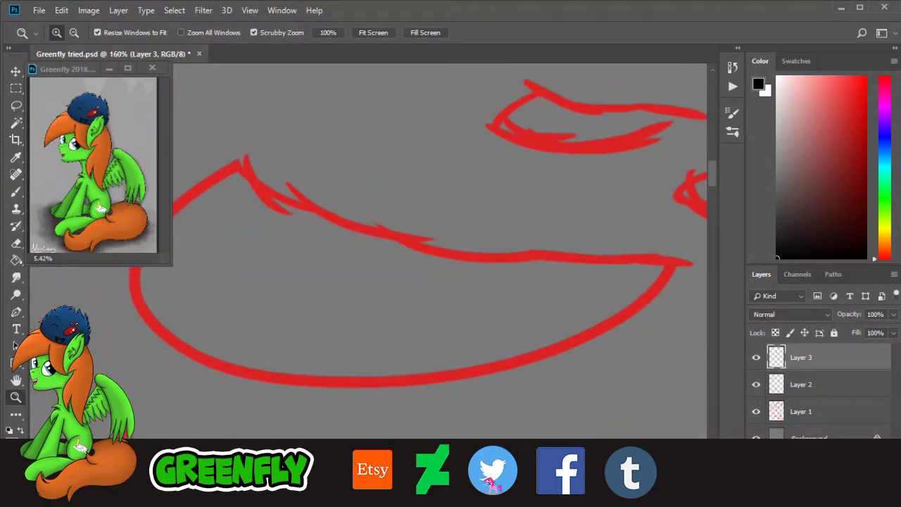
left_click(16, 191)
mouse_move(245, 170)
left_mouse_down()
mouse_move(311, 218)
mouse_move(668, 274)
left_mouse_up()
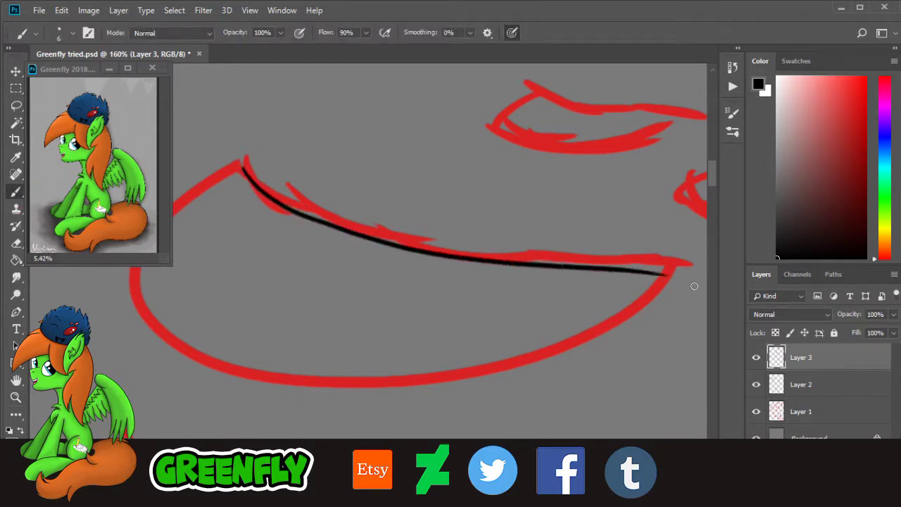
Step: Ink the rounded lower edge of the same crescent eye and close it at the pointed right corner
scroll(321, 228, "left", 2)
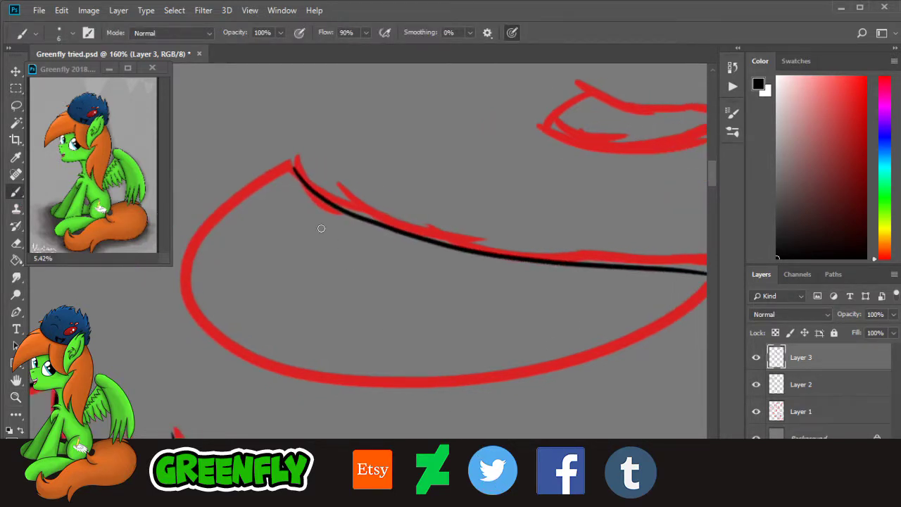
mouse_move(296, 172)
left_mouse_down()
mouse_move(200, 284)
mouse_move(469, 378)
mouse_move(672, 313)
left_mouse_up()
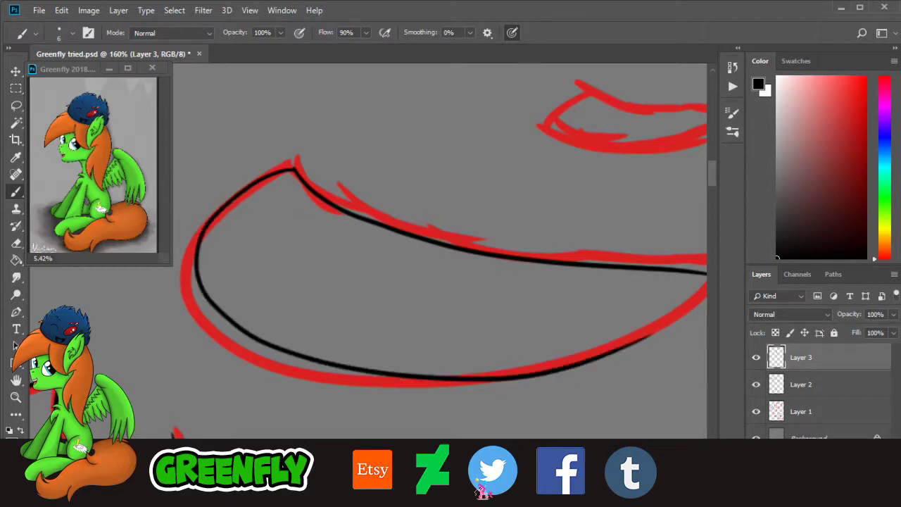
scroll(397, 428, "right", 7)
left_click(16, 397)
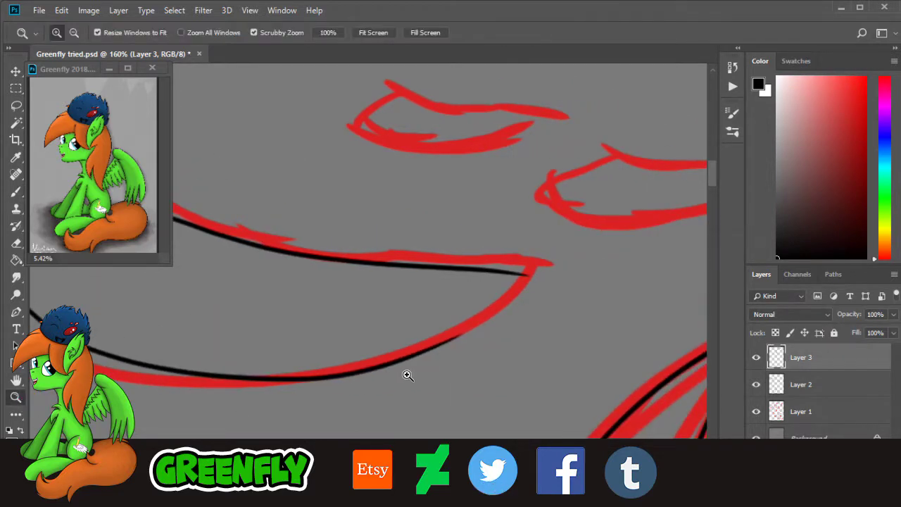
left_click_drag(421, 365, 465, 364)
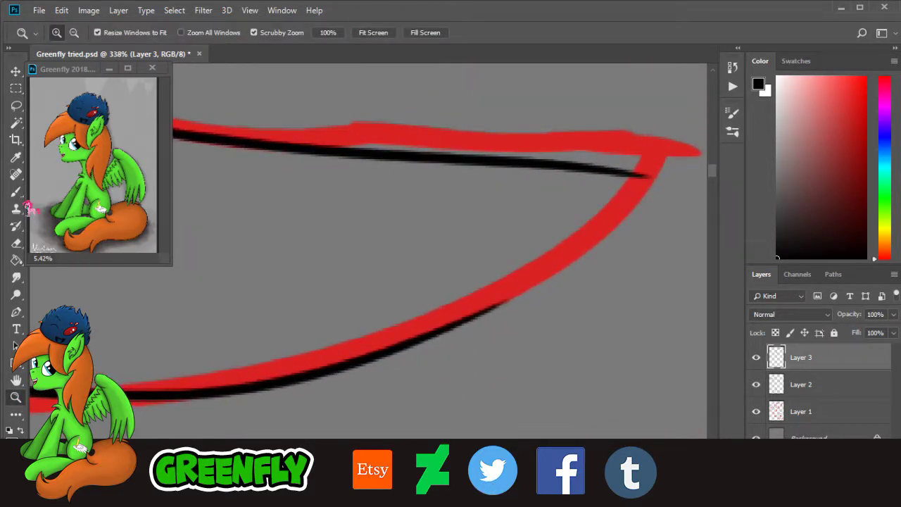
left_click(17, 192)
mouse_move(641, 178)
left_mouse_down()
mouse_move(588, 231)
mouse_move(390, 354)
left_mouse_up()
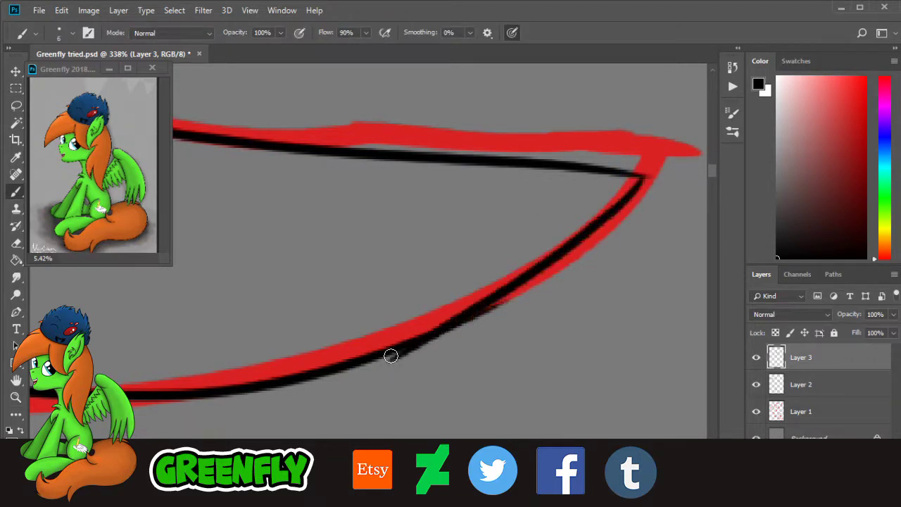
key("ctrl+z")
mouse_move(647, 167)
left_mouse_down()
mouse_move(485, 304)
mouse_move(426, 335)
left_mouse_up()
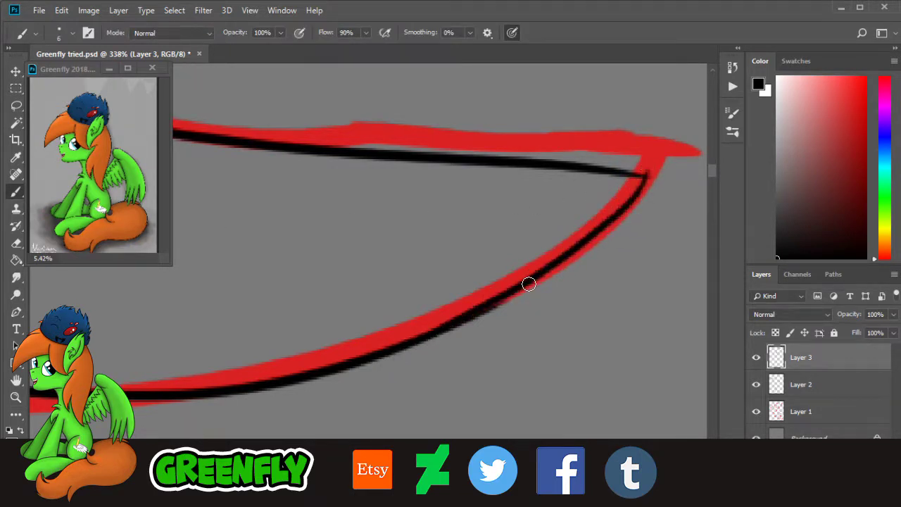
Step: Ink the left one of the two small leaf-shaped marks above the finished crescent eye
key("z")
left_click_drag(456, 239, 387, 267)
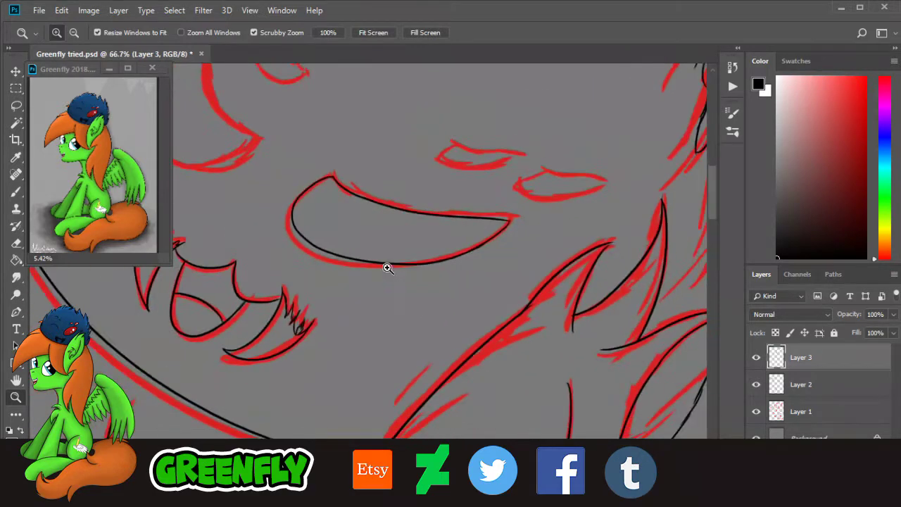
left_click_drag(470, 483, 481, 483)
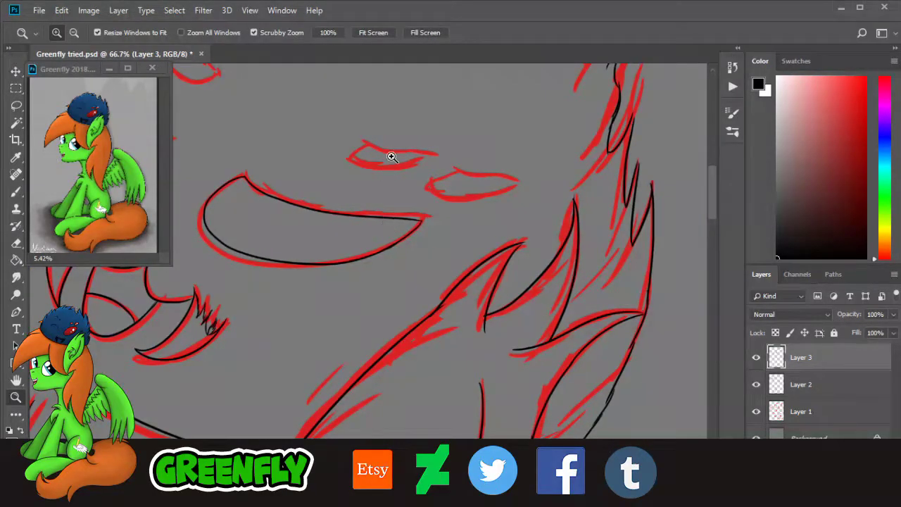
mouse_move(380, 145)
left_mouse_down()
mouse_move(413, 175)
mouse_move(380, 178)
mouse_move(402, 120)
mouse_move(506, 80)
mouse_move(517, 91)
left_mouse_up()
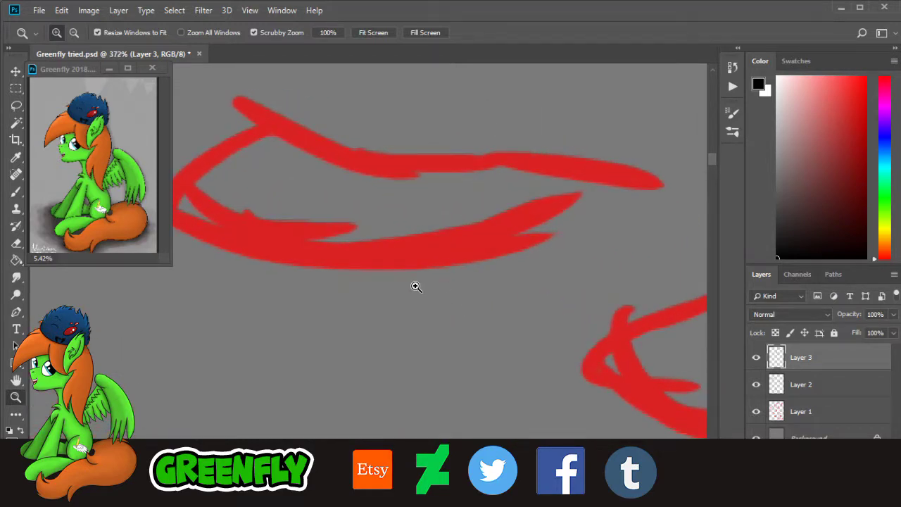
left_click(16, 192)
mouse_move(239, 96)
left_mouse_down()
mouse_move(326, 142)
mouse_move(621, 187)
left_mouse_up()
mouse_move(259, 129)
left_mouse_down()
mouse_move(193, 204)
mouse_move(321, 261)
left_mouse_up()
mouse_move(226, 245)
left_mouse_down()
mouse_move(406, 250)
mouse_move(589, 196)
left_mouse_up()
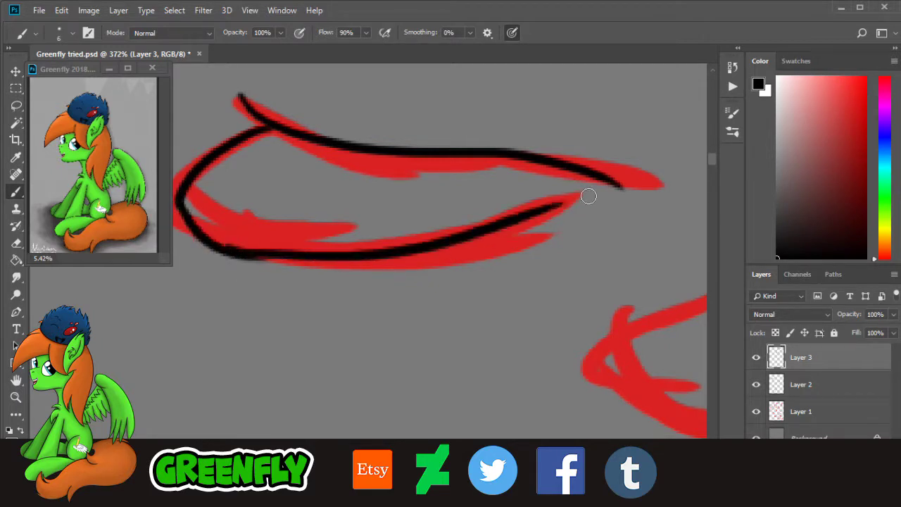
Step: Ink the neighbouring small leaf-shaped mark to the right, slightly narrower than its sketch
scroll(540, 488, "right", 10)
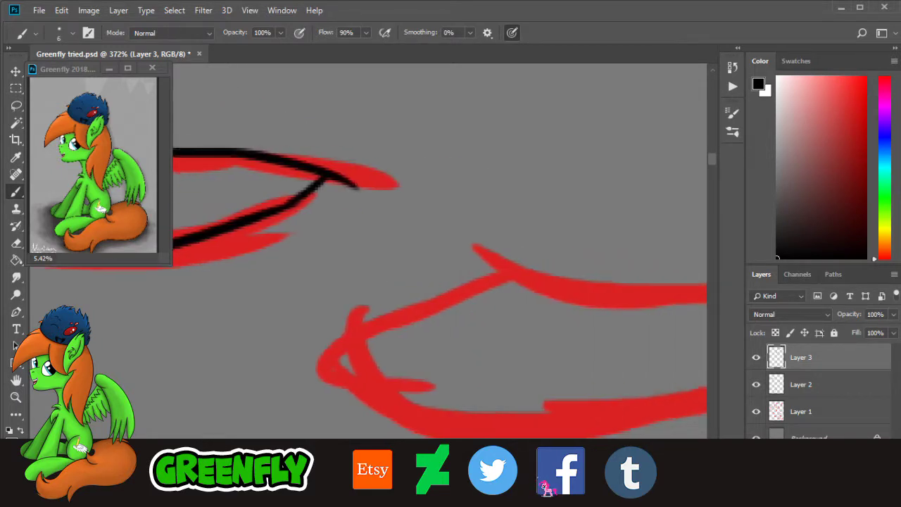
left_click_drag(253, 251, 649, 342)
mouse_move(275, 276)
left_mouse_down()
mouse_move(197, 351)
mouse_move(180, 342)
mouse_move(486, 370)
mouse_move(619, 339)
left_mouse_up()
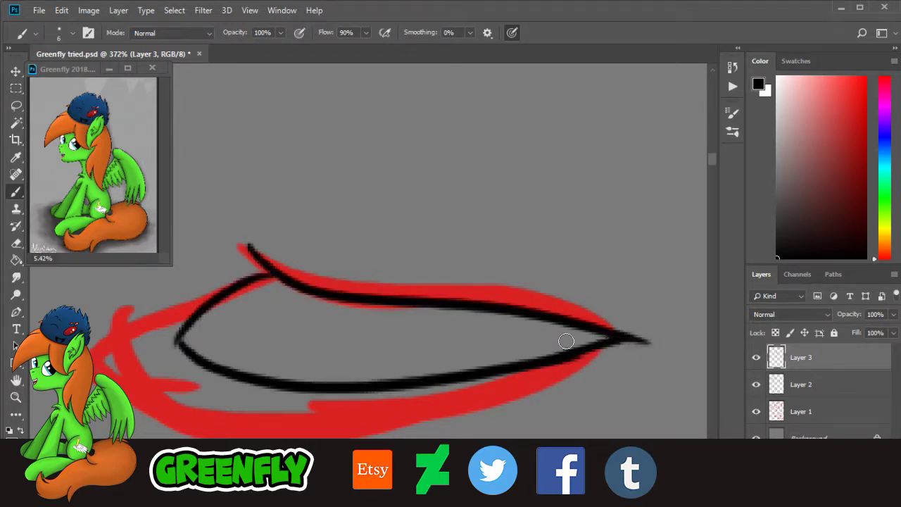
Step: Ink the inner curve of the large crescent eye on the left side of the hat's face
left_click(15, 396)
left_click_drag(484, 257, 390, 264)
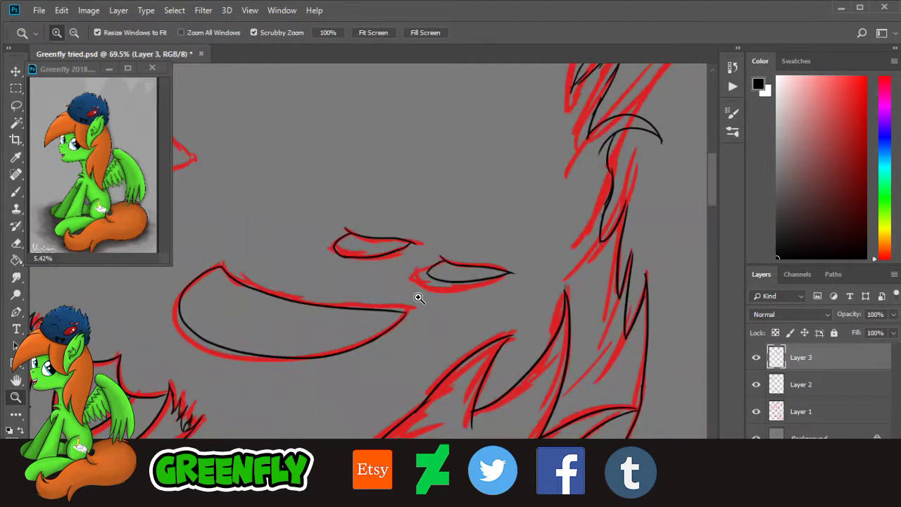
left_click_drag(416, 297, 374, 303)
left_click_drag(277, 282, 305, 300)
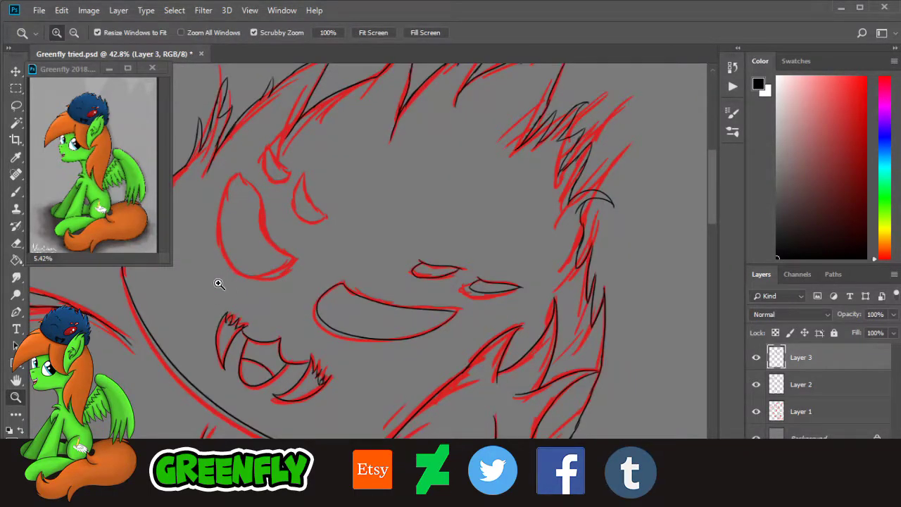
left_click_drag(219, 264, 262, 271)
left_click_drag(444, 483, 421, 483)
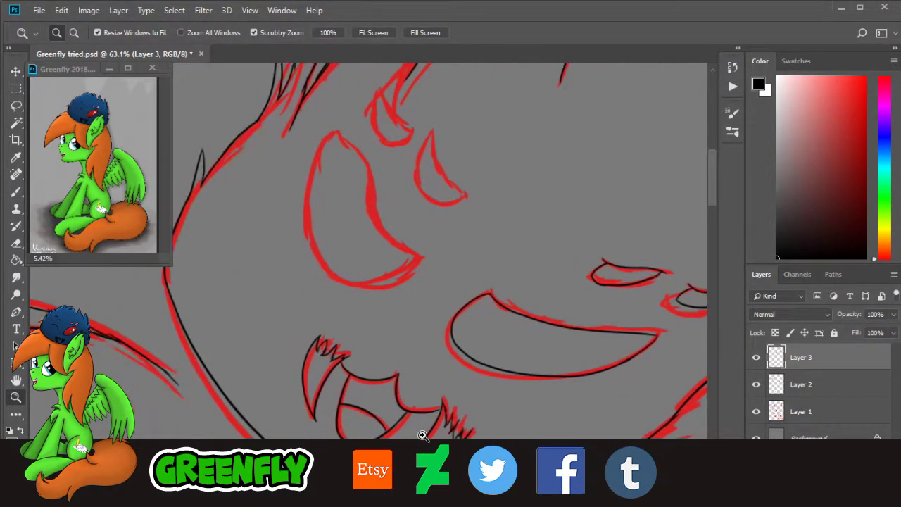
scroll(423, 267, "up", 6)
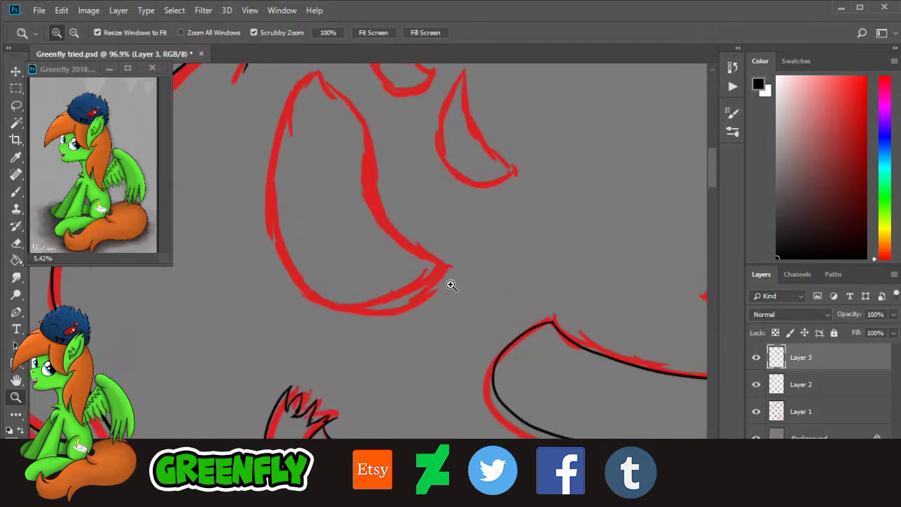
left_click(17, 191)
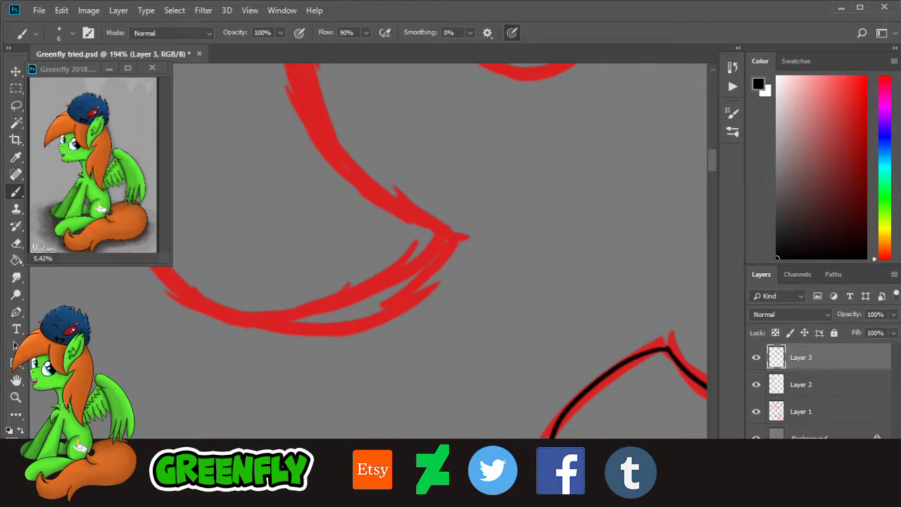
left_click(16, 397)
scroll(394, 282, "down", 4)
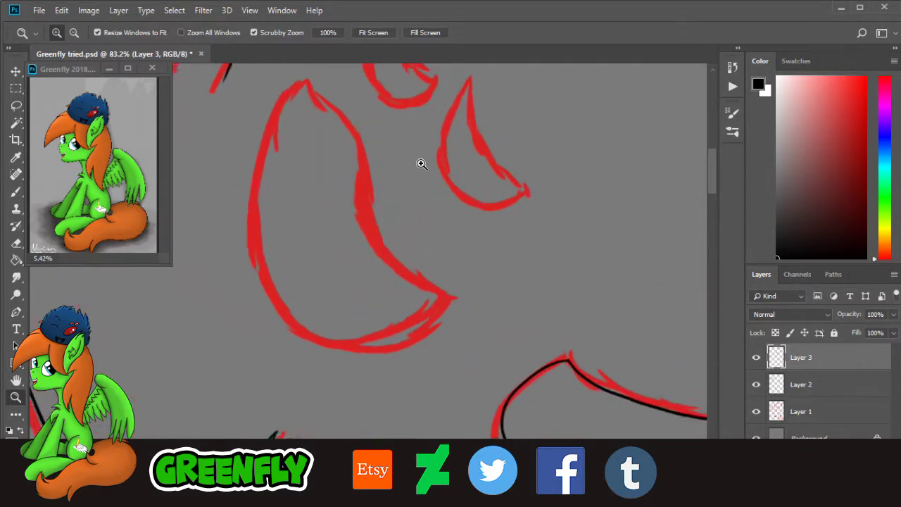
left_click(16, 191)
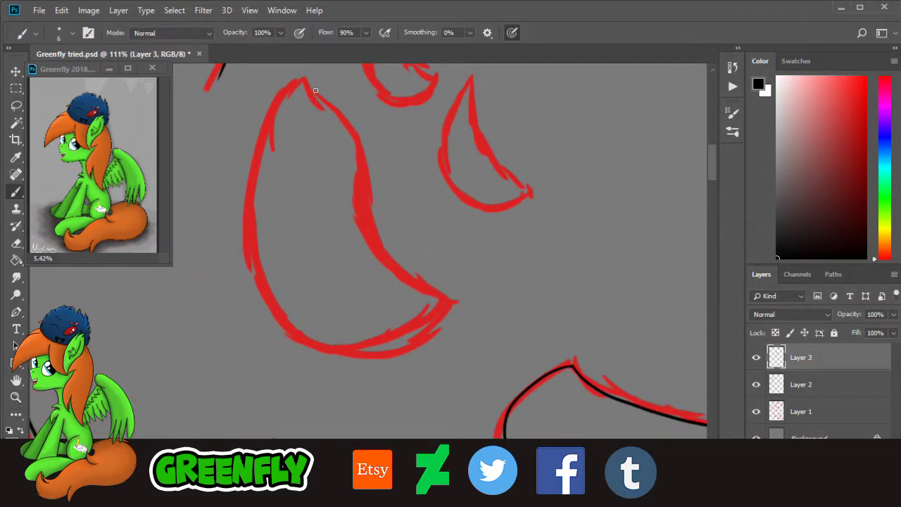
mouse_move(315, 90)
left_mouse_down()
mouse_move(409, 263)
mouse_move(461, 292)
left_mouse_up()
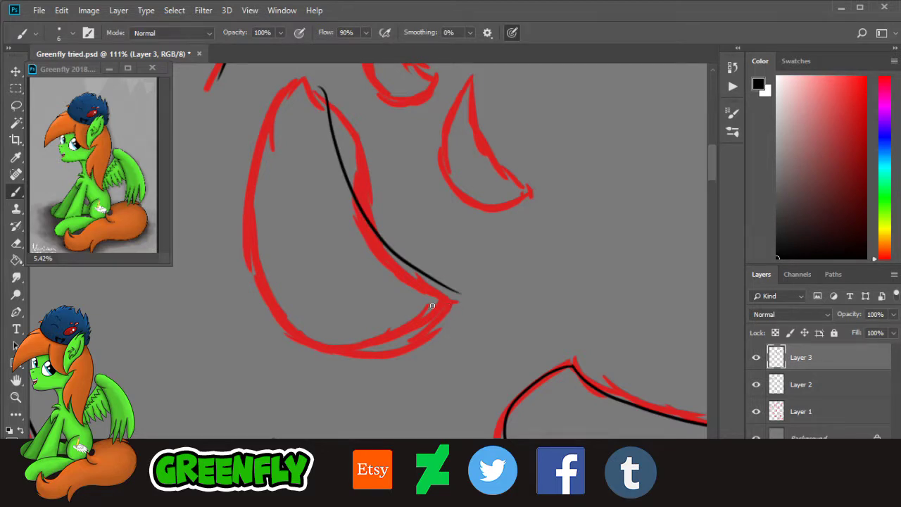
Step: Ink the rounded lower edge of the large left crescent eye, from its pointed right corner round to the outer side
left_click(16, 396)
scroll(282, 232, "up", 3)
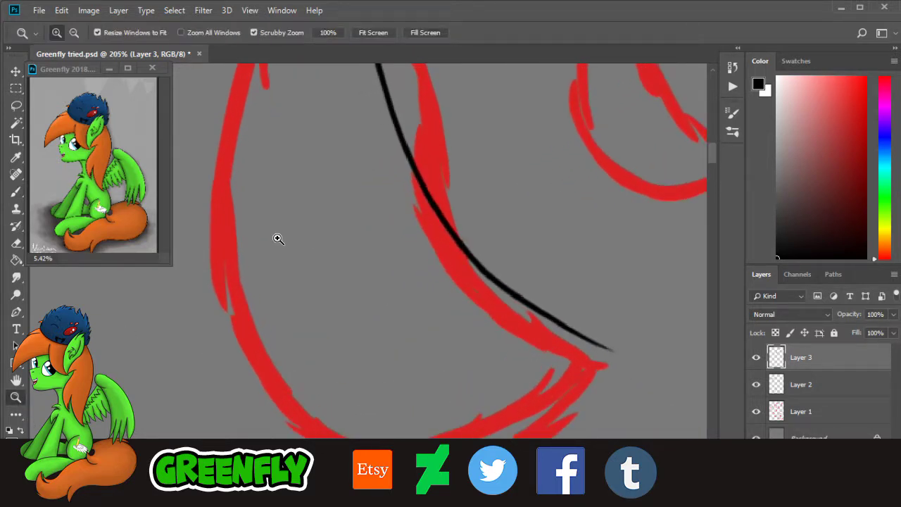
left_click(16, 193)
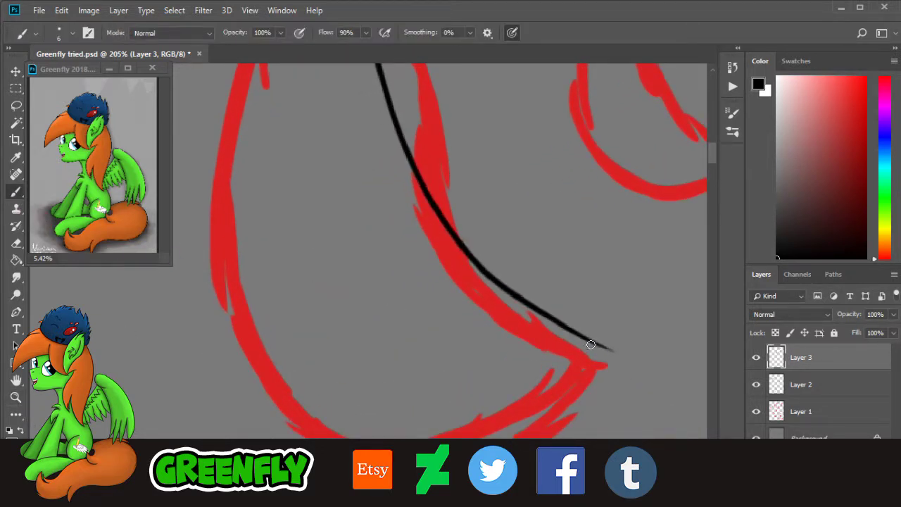
mouse_move(590, 345)
left_mouse_down()
mouse_move(494, 429)
mouse_move(234, 238)
left_mouse_up()
Step: Ink the outer left side of the large crescent eye upward from the lower curve, redoing the stroke until it follows the sketch
left_click(16, 396)
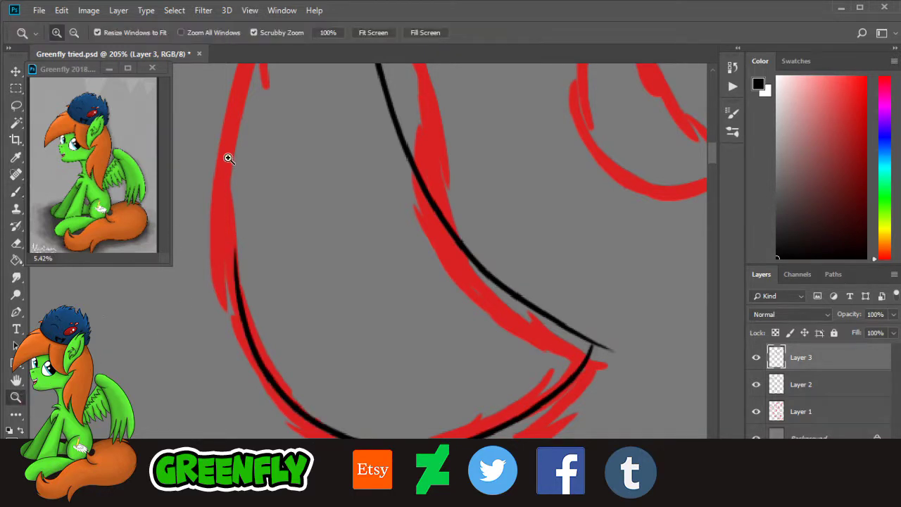
left_click_drag(228, 155, 300, 147)
left_click_drag(713, 155, 712, 154)
left_click(22, 192)
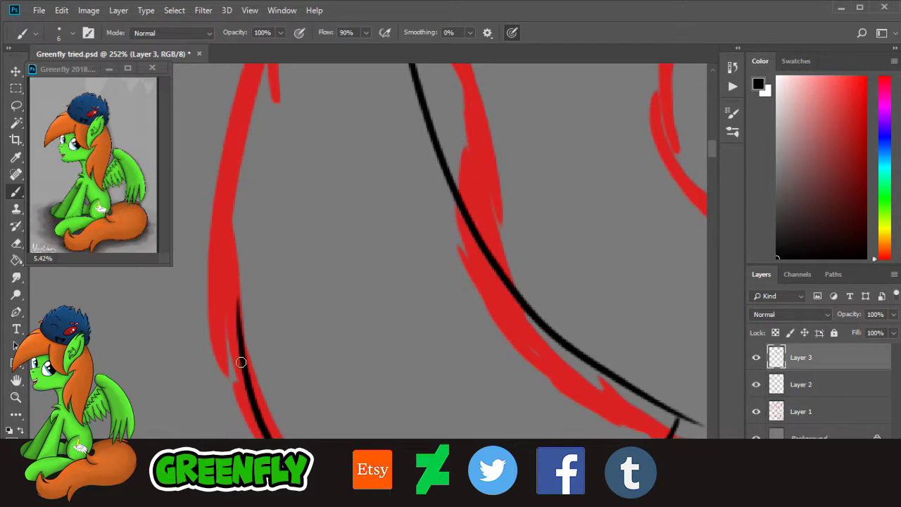
left_click_drag(241, 362, 227, 95)
key("ctrl+z")
mouse_move(244, 362)
left_mouse_down()
mouse_move(237, 328)
mouse_move(274, 80)
left_mouse_up()
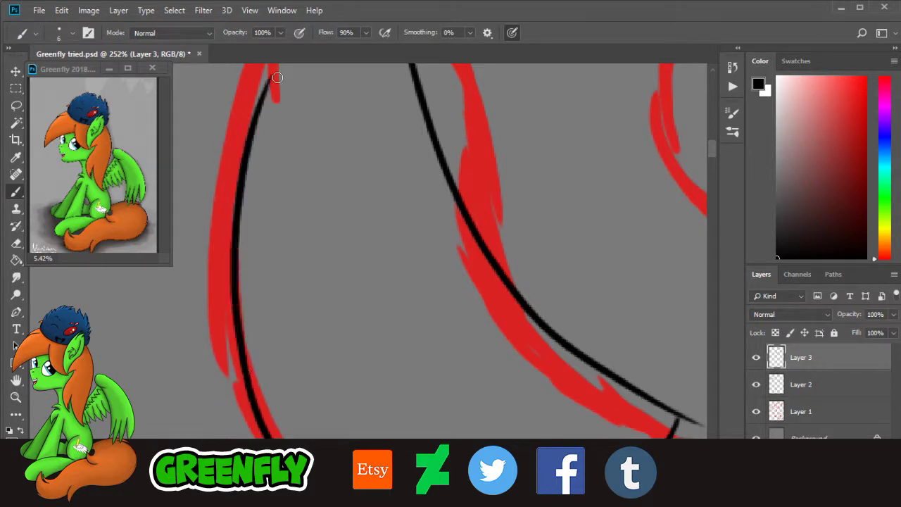
key("ctrl+z")
left_click_drag(241, 345, 256, 70)
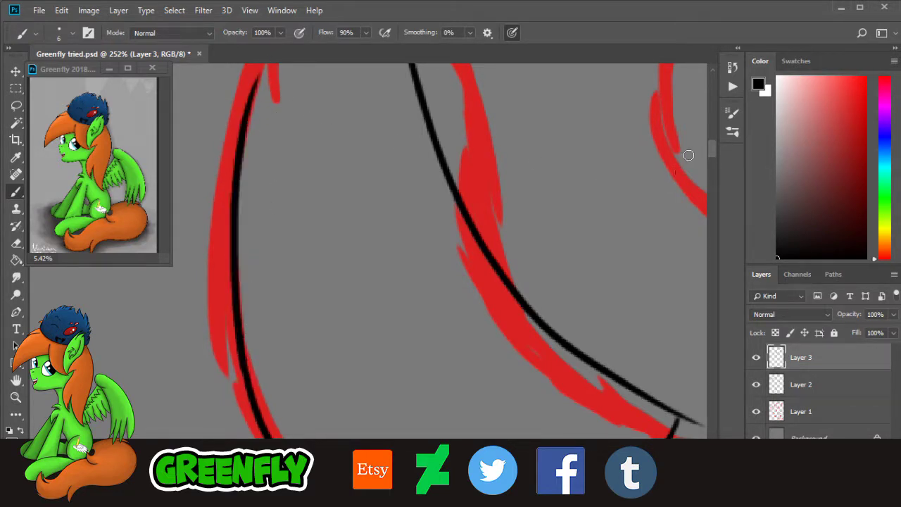
Step: Extend the outer line over the top of the large crescent eye and join it to the inner curve in a pointed tip
scroll(563, 196, "up", 5)
left_click(16, 397)
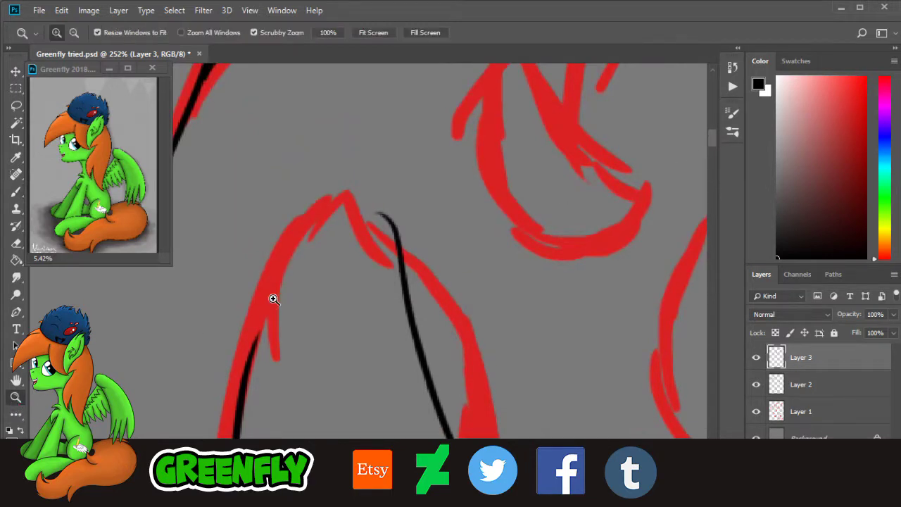
left_click_drag(273, 299, 301, 300)
left_click(17, 192)
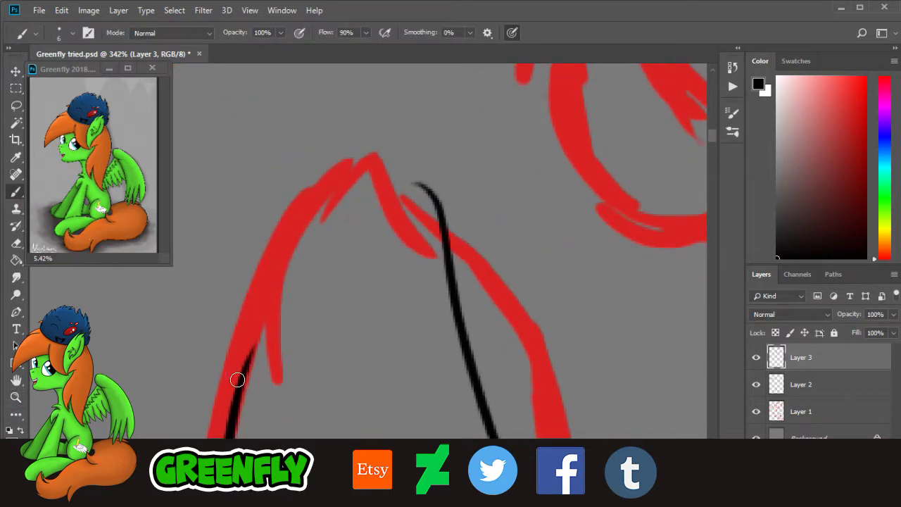
left_click_drag(236, 400, 331, 156)
left_click_drag(314, 189, 357, 149)
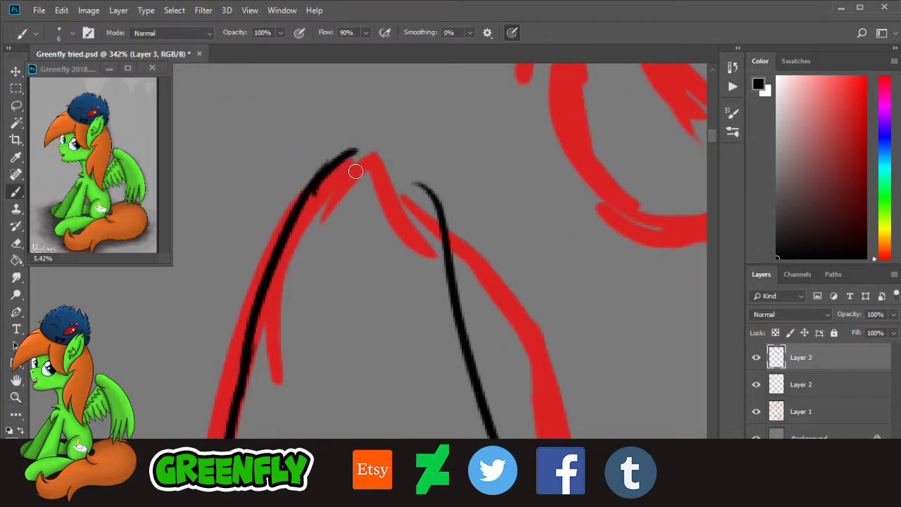
left_click_drag(435, 201, 359, 150)
left_click_drag(325, 123, 353, 150)
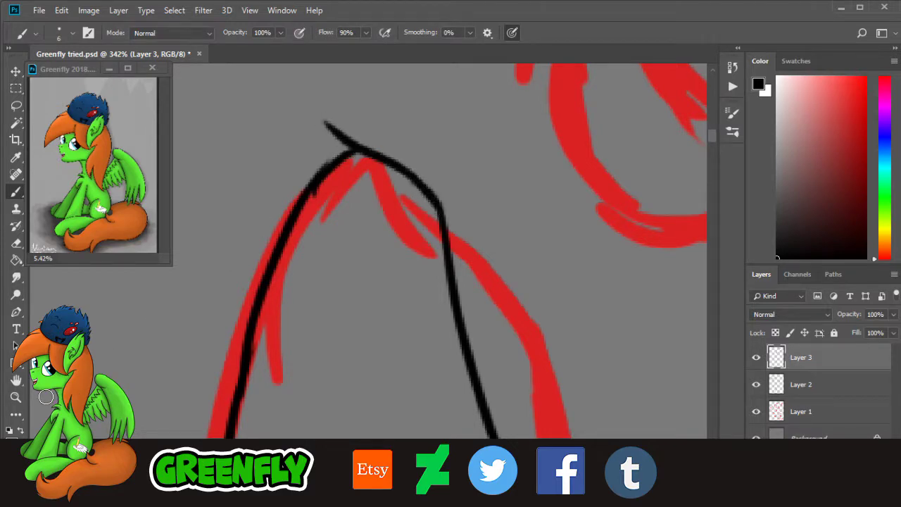
Step: Try to ink the right small leaf-shaped mark above the left eye, smaller than its sketch and offset to the left
left_click(19, 398)
left_click_drag(424, 287, 295, 284)
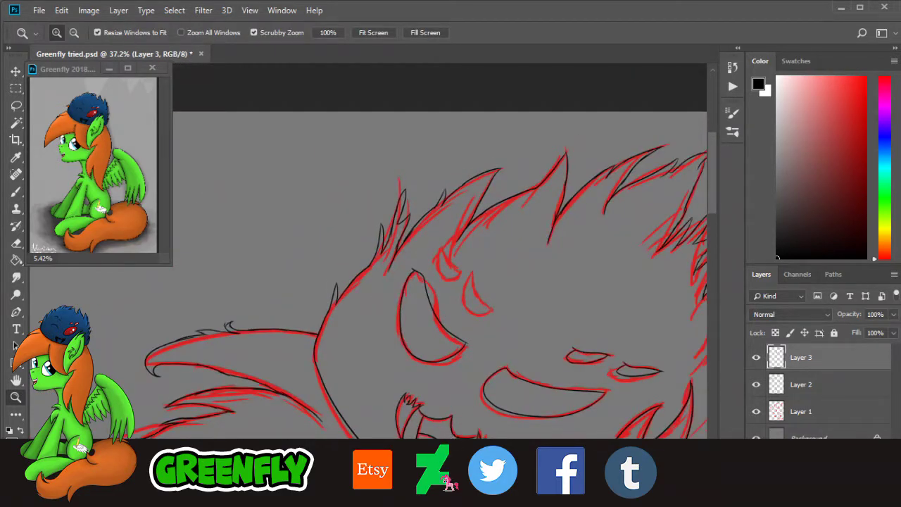
left_click_drag(445, 481, 463, 480)
left_click_drag(387, 331, 461, 331)
left_click_drag(366, 232, 404, 269)
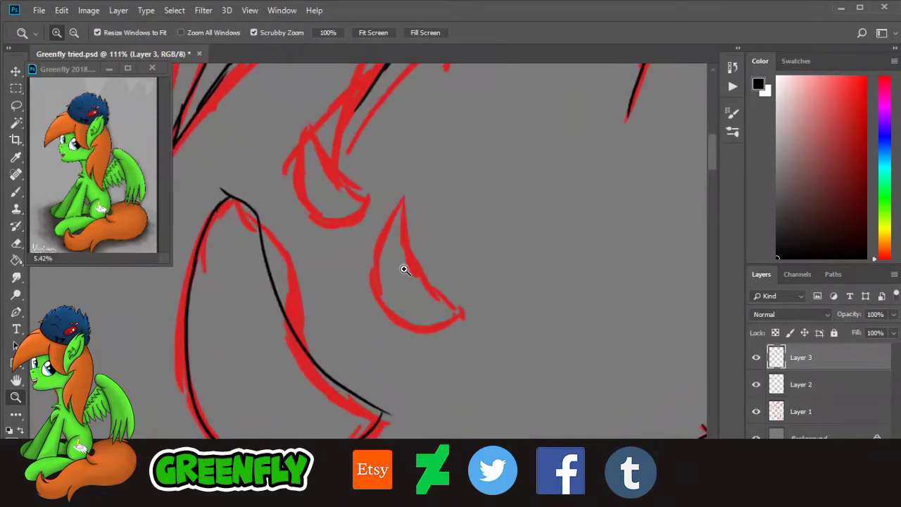
mouse_move(449, 339)
left_mouse_down()
mouse_move(399, 334)
mouse_move(449, 348)
mouse_move(434, 344)
left_mouse_up()
left_click_drag(377, 290, 416, 303)
left_click_drag(449, 255, 244, 277)
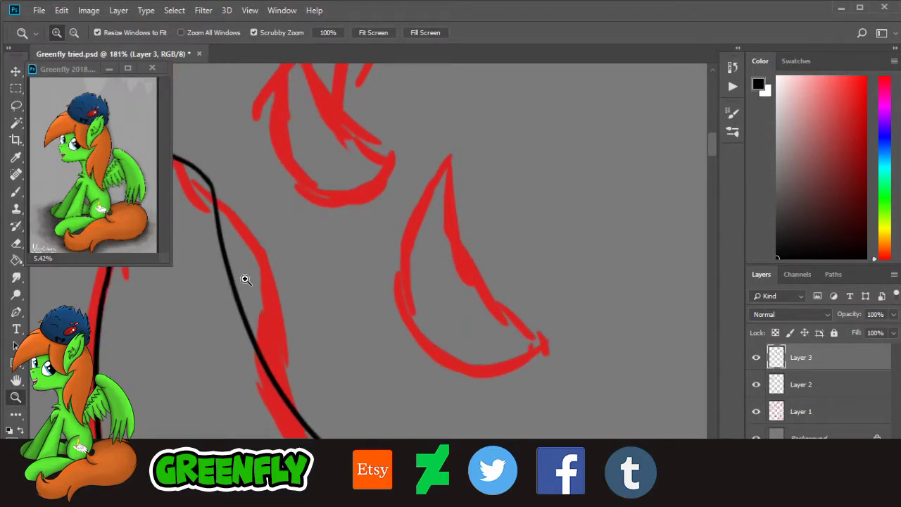
left_click(15, 192)
mouse_move(397, 181)
left_mouse_down()
mouse_move(462, 298)
mouse_move(416, 315)
mouse_move(383, 234)
mouse_move(395, 195)
left_mouse_up()
key("z")
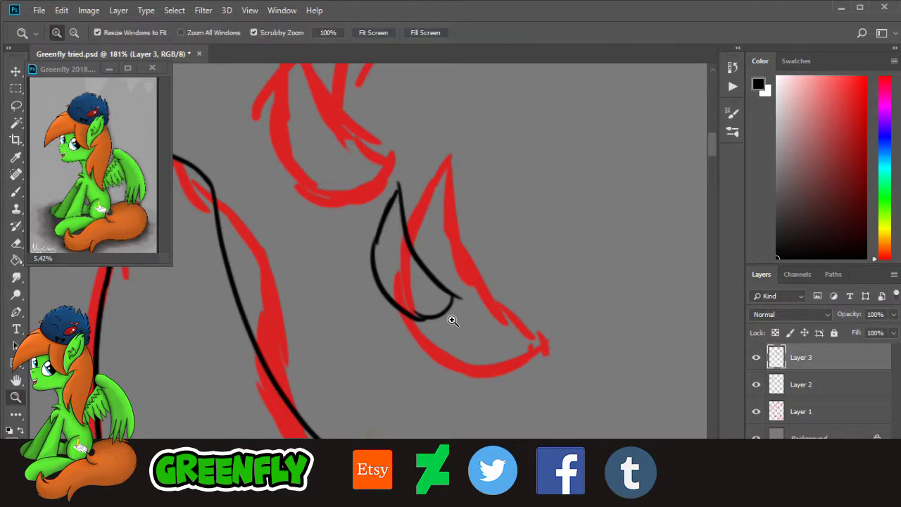
left_click_drag(452, 315, 419, 329)
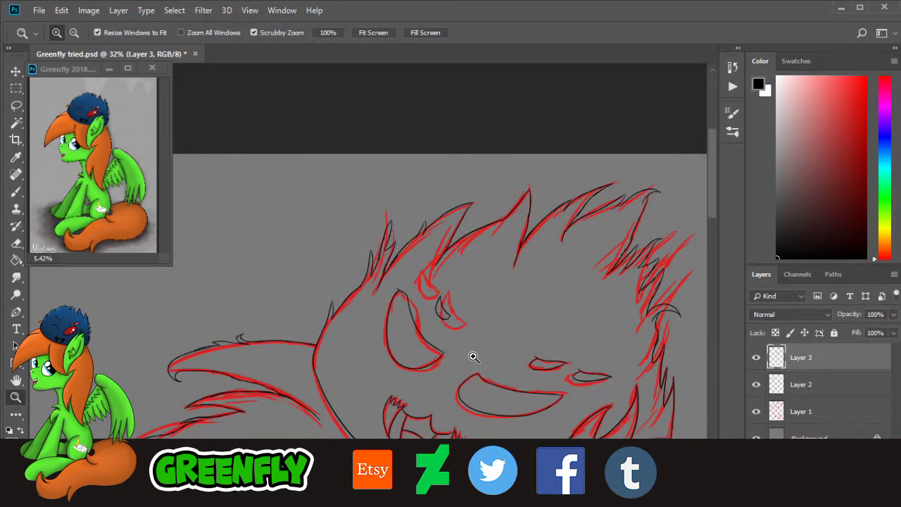
left_click_drag(473, 357, 488, 354)
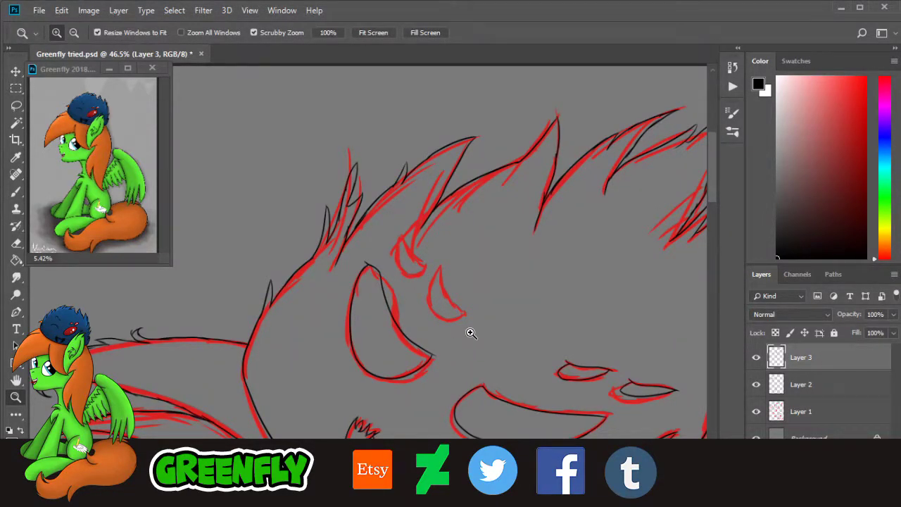
Step: Ink the rounded lower edge of the right small leaf-shaped mark above the left eye, slightly inside its sketch
left_click(470, 332)
left_click(428, 296)
left_click(472, 303)
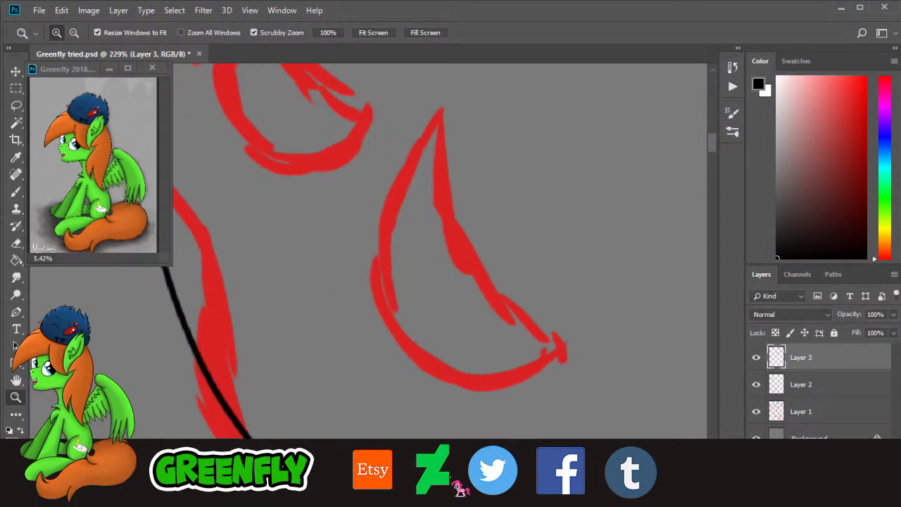
left_click_drag(453, 482, 478, 481)
left_click_drag(295, 300, 308, 305)
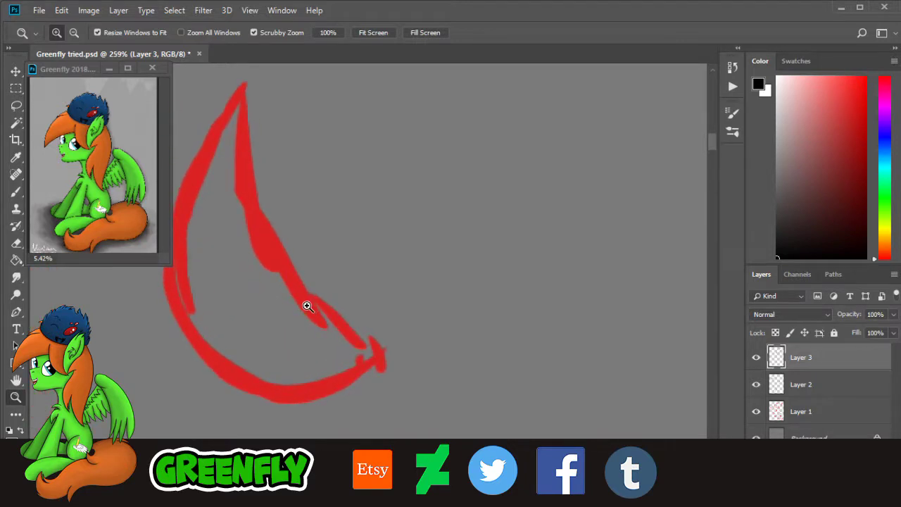
scroll(474, 452, "left", 4)
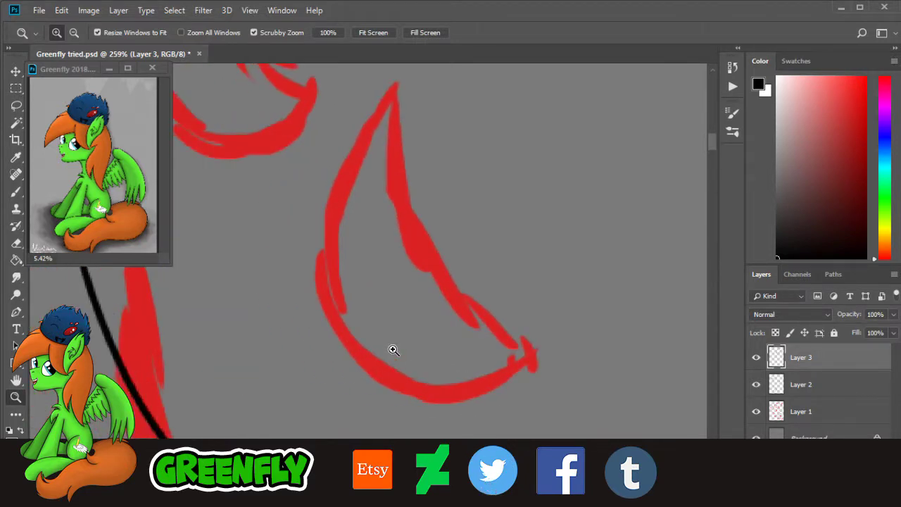
left_click_drag(392, 350, 399, 342)
left_click(16, 191)
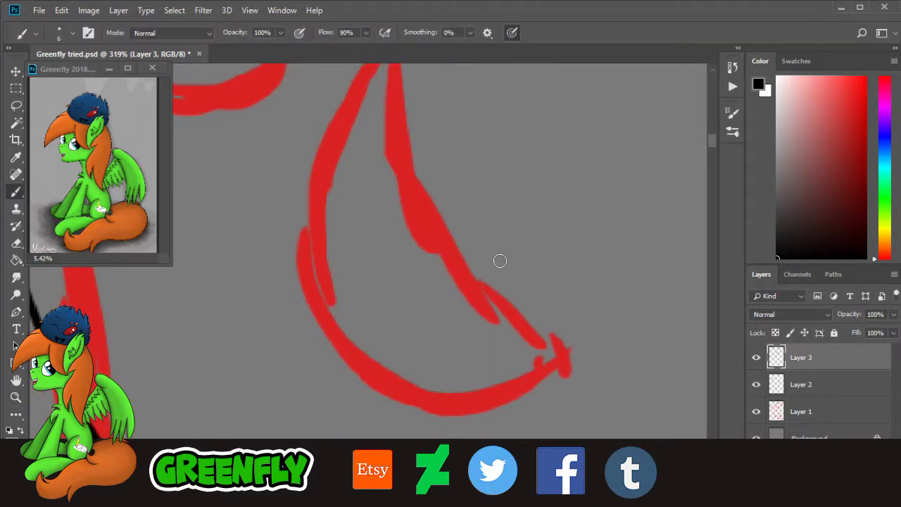
left_click_drag(499, 261, 328, 302)
Step: Ink the outer side and inner curve of the same small mark, closing it at the upper tip and right corner
scroll(718, 154, "down", 1)
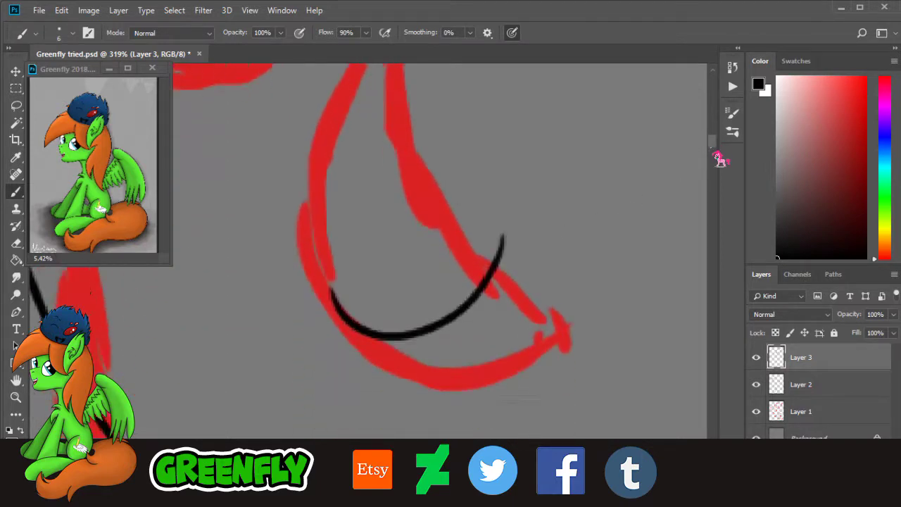
scroll(608, 190, "up", 2)
mouse_move(337, 360)
left_mouse_down()
mouse_move(316, 239)
mouse_move(383, 78)
left_mouse_up()
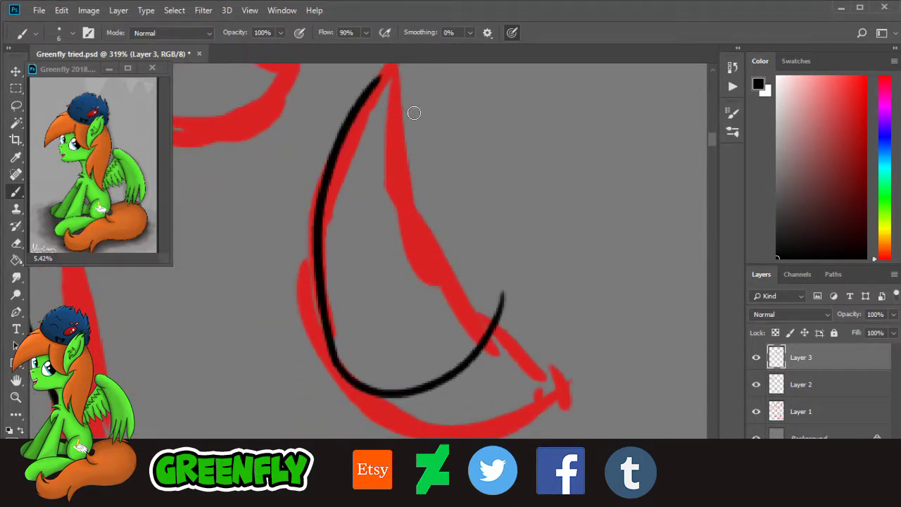
scroll(704, 139, "up", 2)
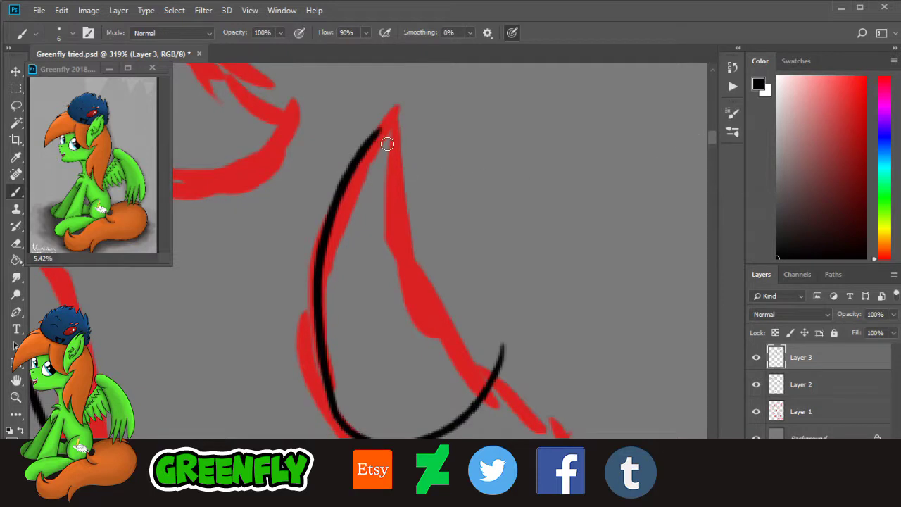
mouse_move(384, 131)
left_mouse_down()
mouse_move(470, 328)
mouse_move(493, 336)
mouse_move(499, 352)
mouse_move(472, 376)
left_mouse_up()
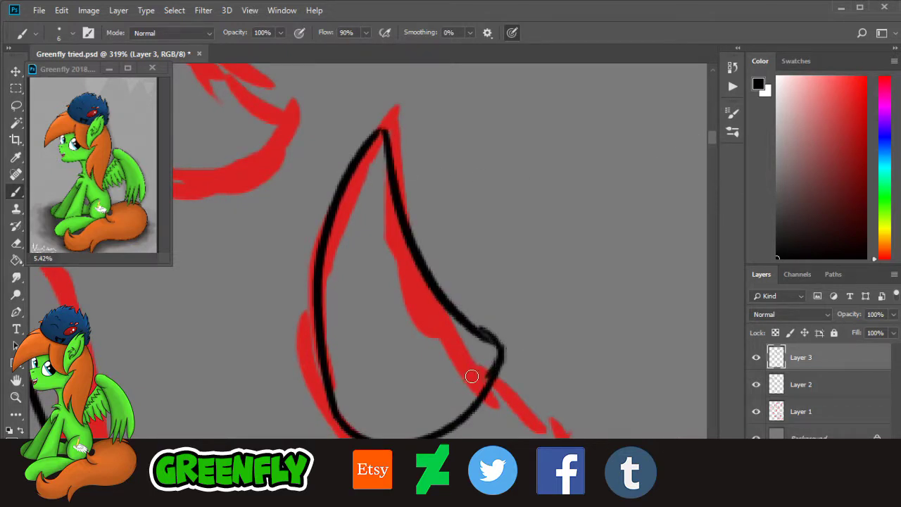
Step: Ink the neighbouring small leaf-shaped mark to the left, with its inner curve, rounded bottom and pointed upper tip
left_click_drag(470, 473, 457, 474)
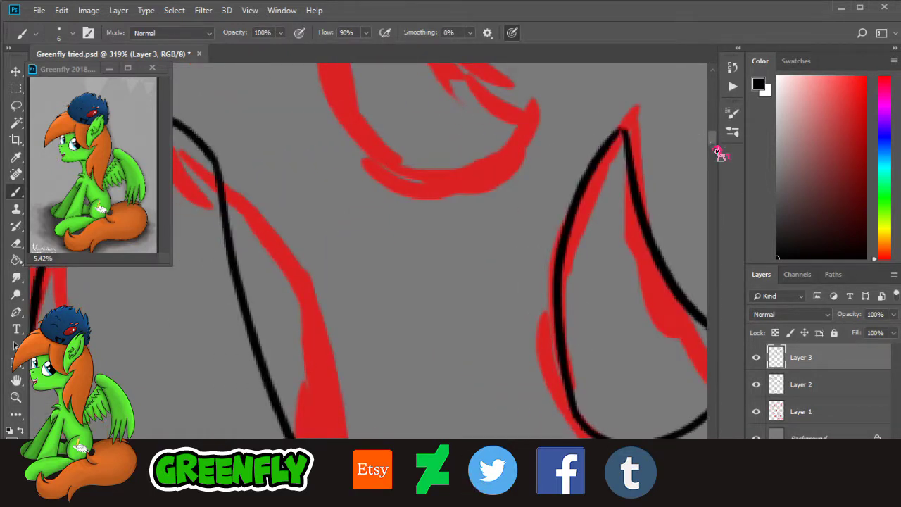
left_click_drag(711, 145, 711, 139)
scroll(719, 148, "up", 2)
mouse_move(367, 115)
left_mouse_down()
mouse_move(561, 347)
mouse_move(357, 312)
left_mouse_up()
left_click_drag(366, 349, 330, 164)
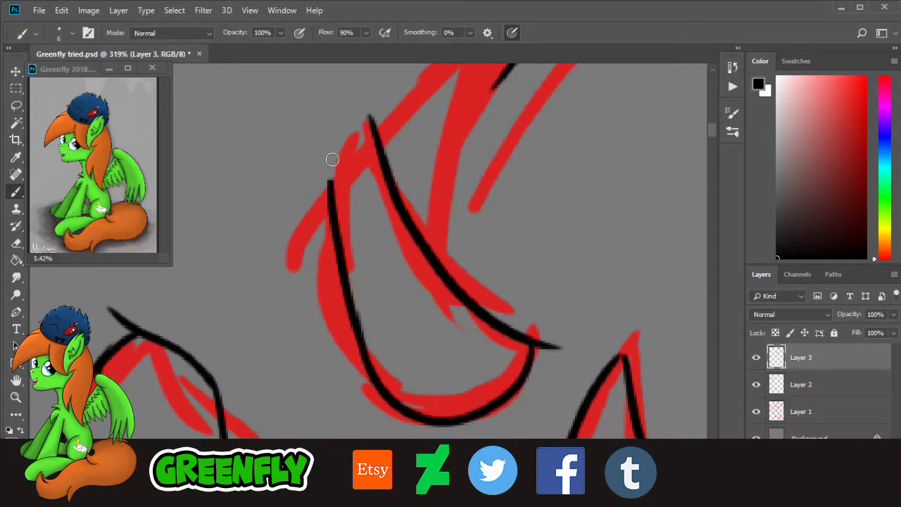
left_click_drag(338, 217, 370, 129)
left_click_drag(351, 162, 367, 132)
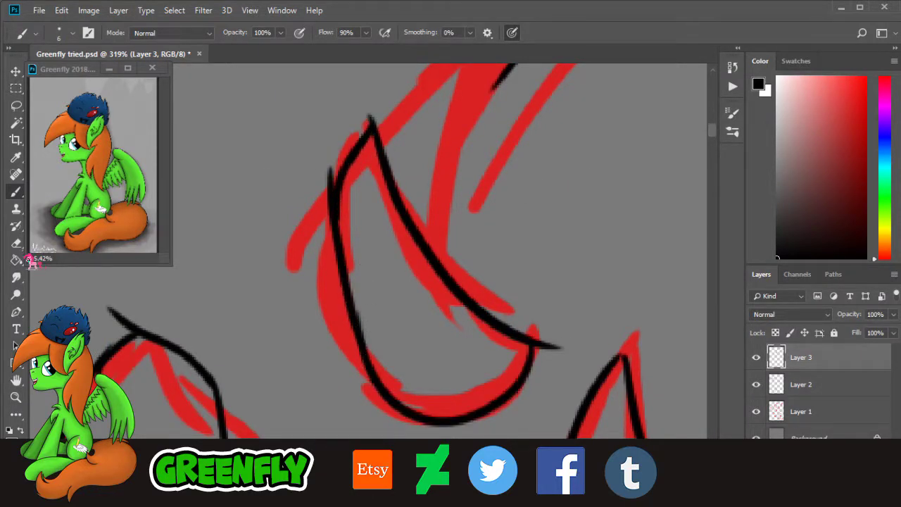
Step: Erase the stray line end sticking out on the upper outer side of the same small mark
key("e")
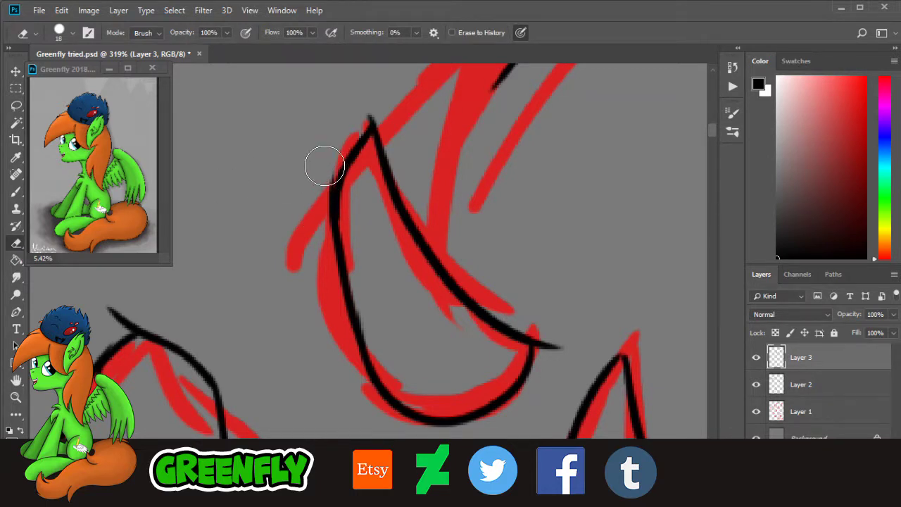
left_click_drag(322, 168, 317, 204)
key("b")
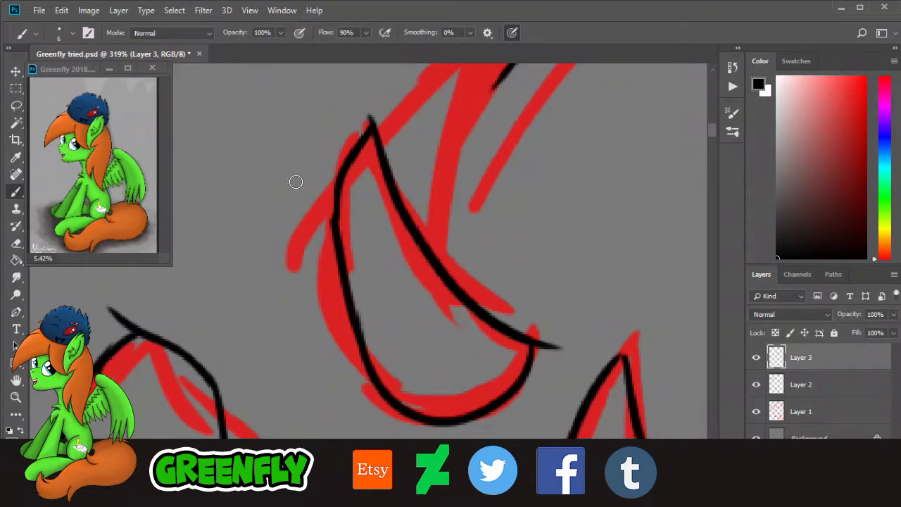
Step: Review the inked hat face and the rest of the head against the red sketch
left_click(15, 396)
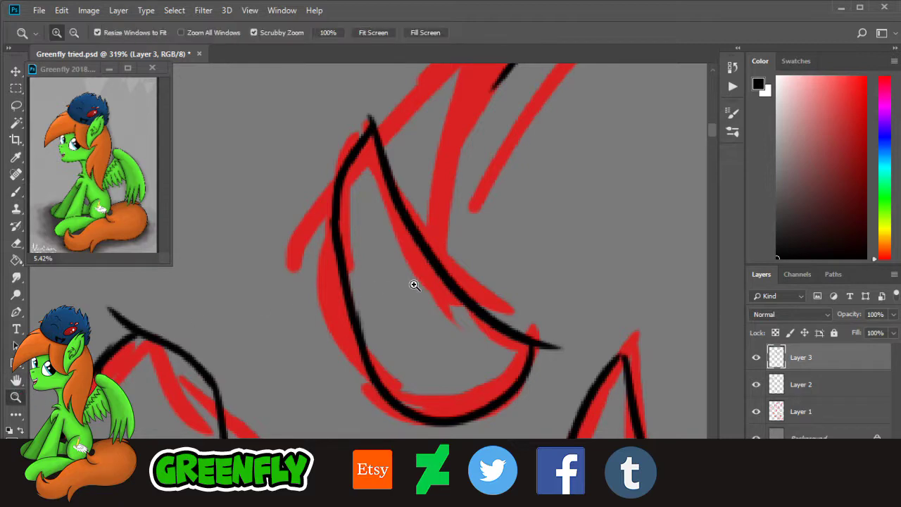
left_click_drag(500, 301, 296, 289)
left_click_drag(447, 482, 475, 482)
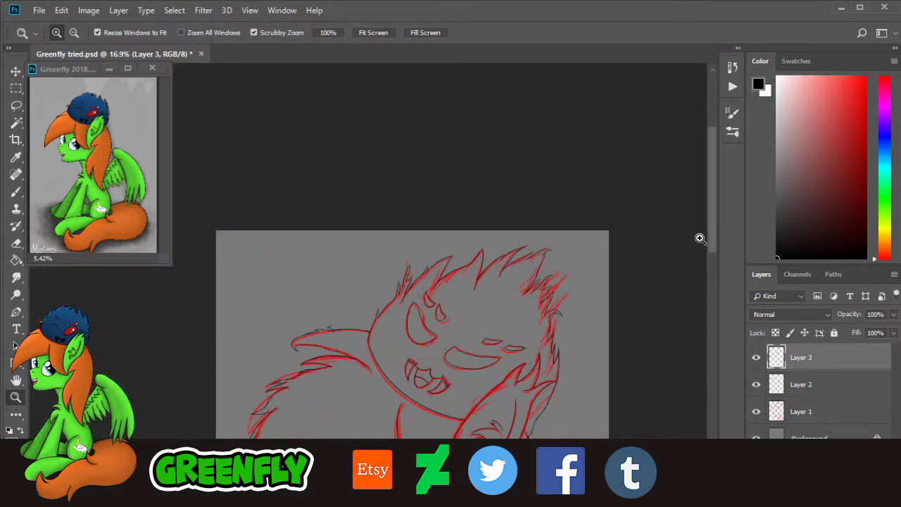
left_click_drag(715, 240, 717, 298)
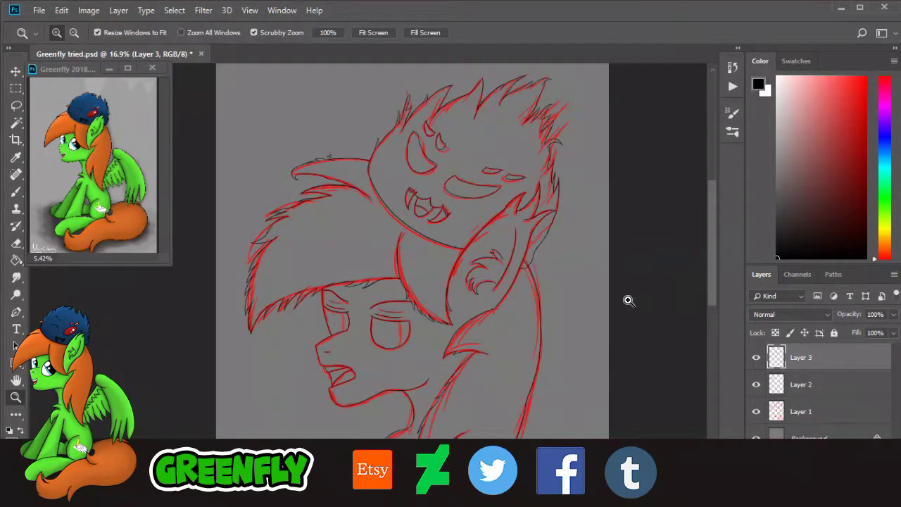
left_click_drag(494, 315, 464, 315)
left_click(465, 314, "alt")
left_click_drag(317, 133, 347, 162)
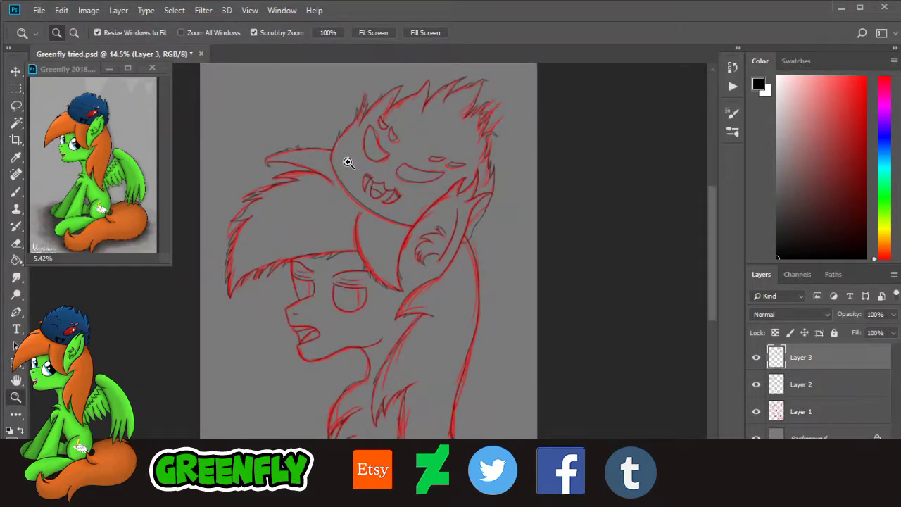
left_click_drag(287, 152, 314, 171)
left_click_drag(461, 482, 452, 483)
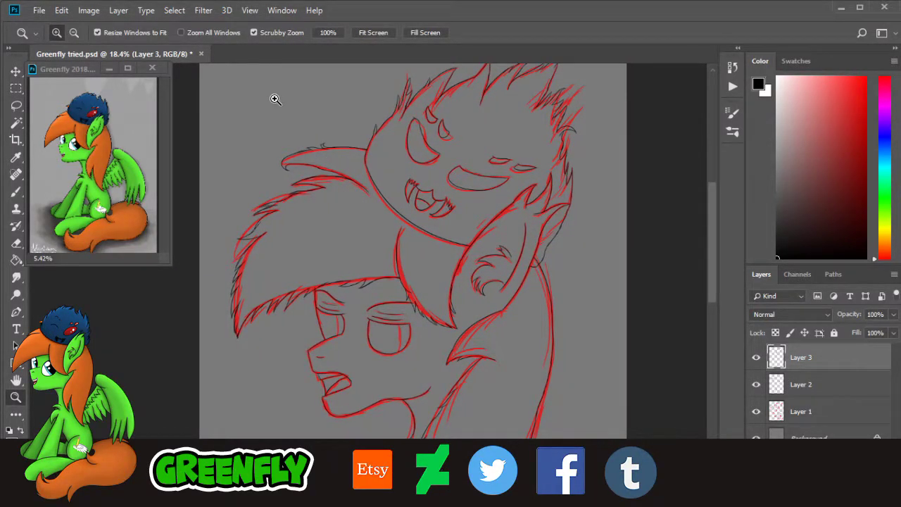
Step: Add a new layer directly above the red sketch layer, Layer 1
left_click(823, 411)
left_click(863, 478)
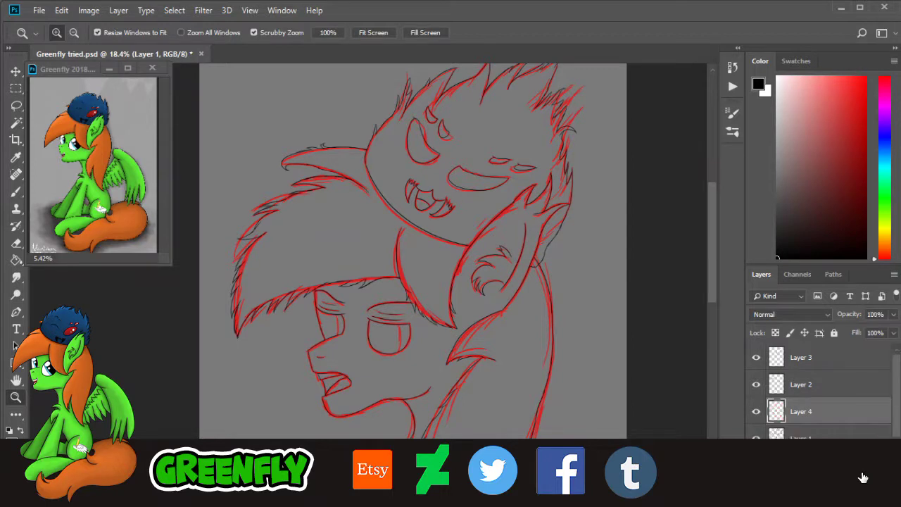
Step: Rename the new layer directly above Layer 1 as colour
double_click(810, 418)
type("d")
key("Return")
Step: Temporarily hide the red sketch on Layer 1 to inspect the black line art of the head on its own
left_click(820, 437)
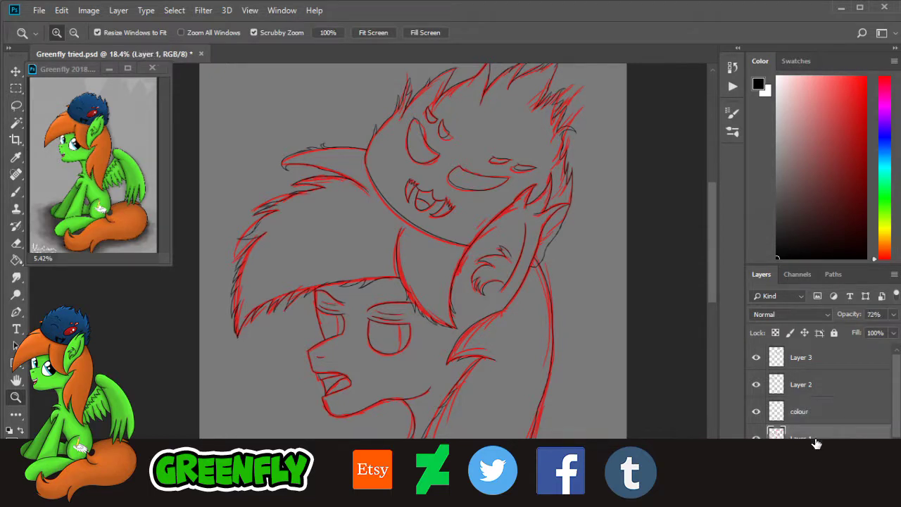
left_click(756, 437)
left_click_drag(713, 262, 718, 285)
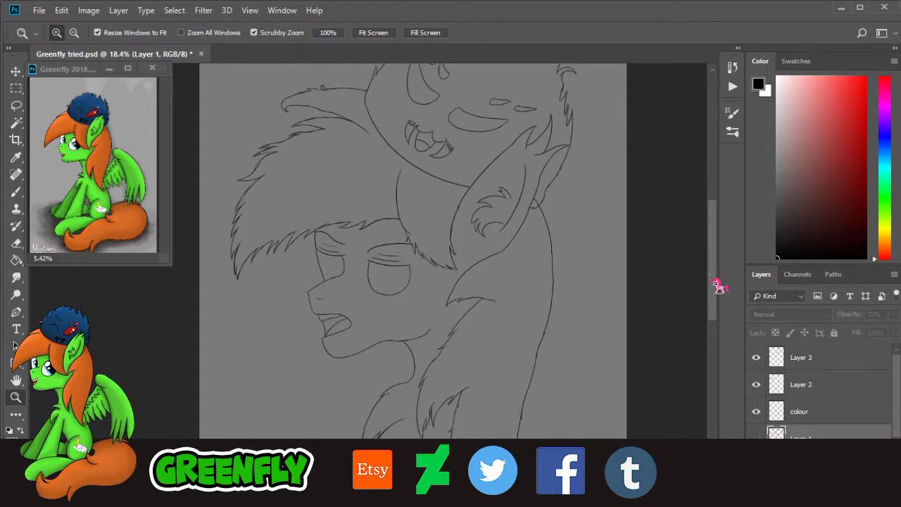
left_click(755, 438)
Step: Make the colour layer active and sample the light green of the pony's cheek from the reference image as the painting colour
left_click(815, 417)
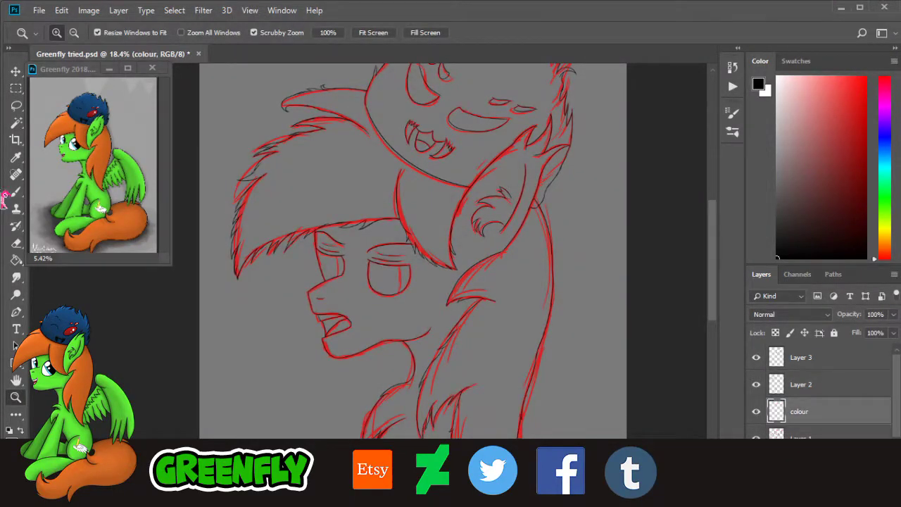
left_click(15, 156)
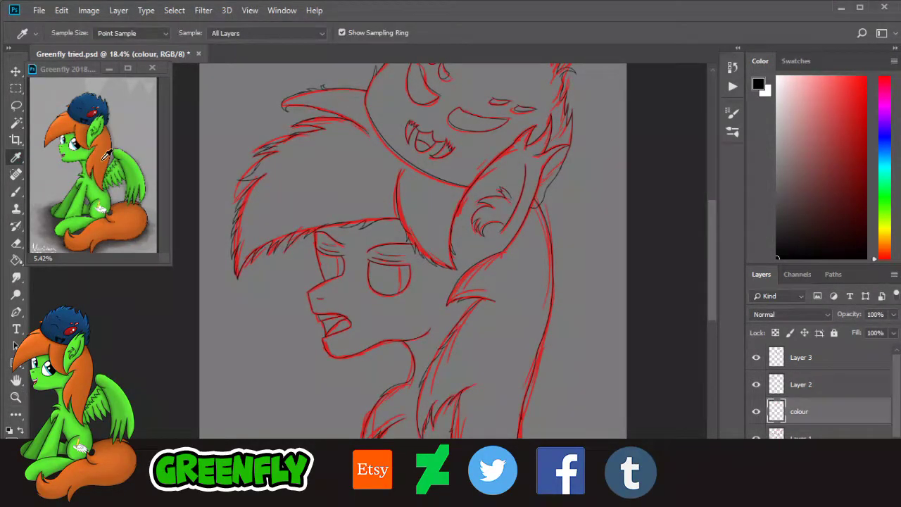
left_click(16, 396)
left_click(66, 111)
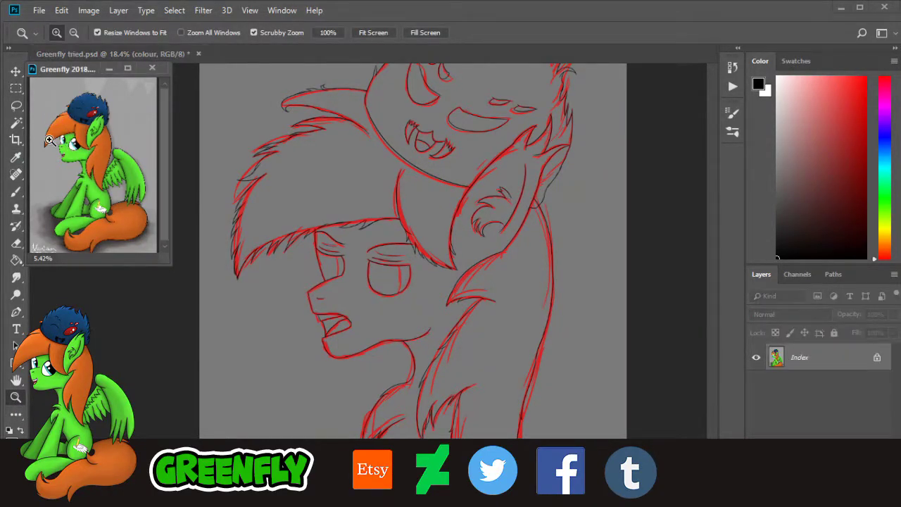
left_click_drag(49, 140, 144, 155)
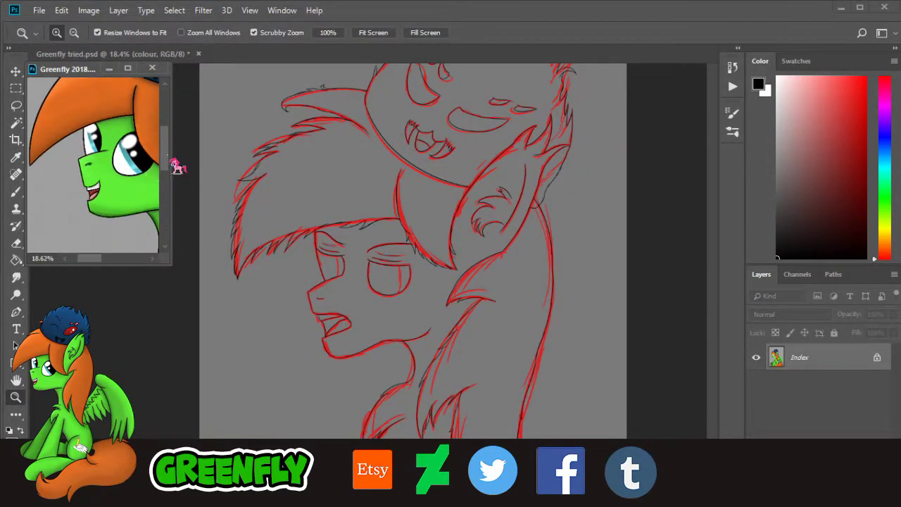
scroll(175, 163, "up", 3)
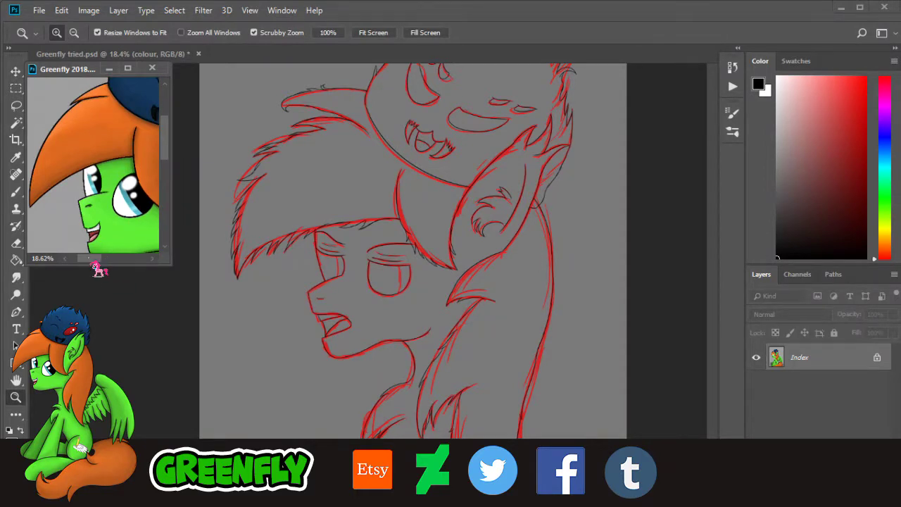
left_click_drag(95, 259, 106, 259)
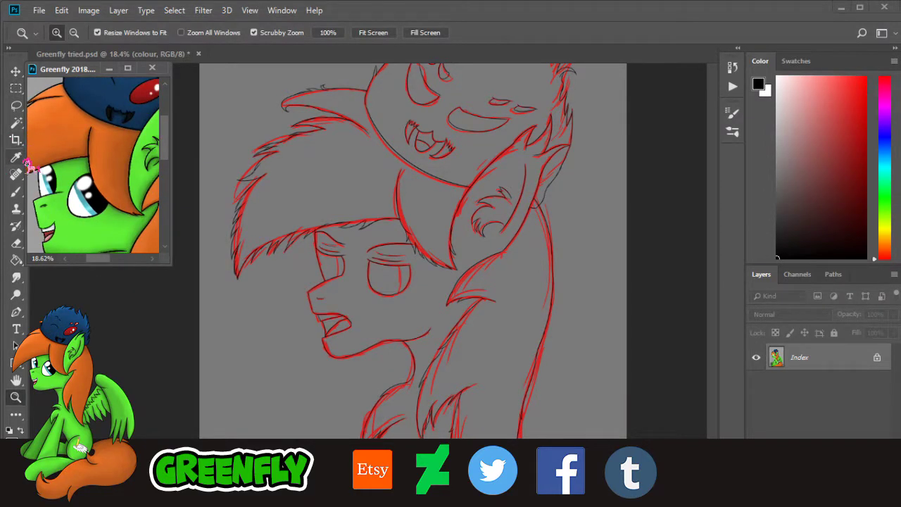
key("i")
left_click(107, 216)
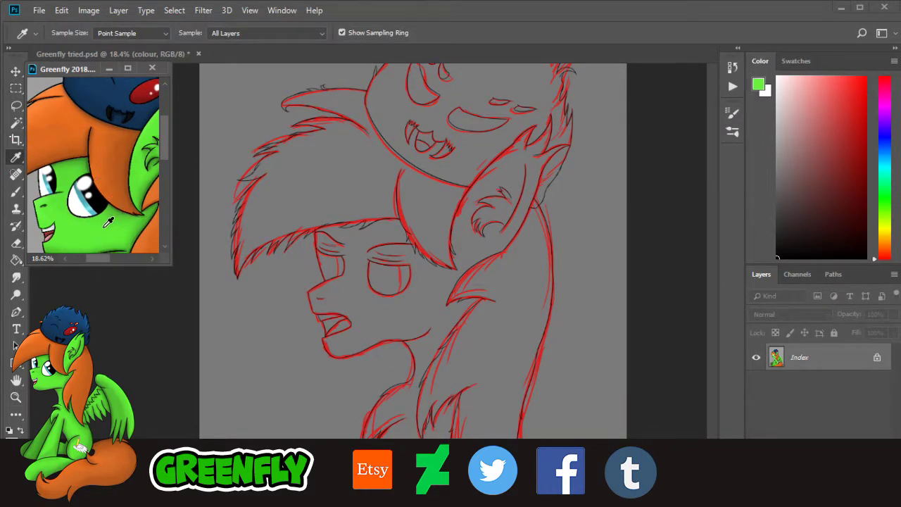
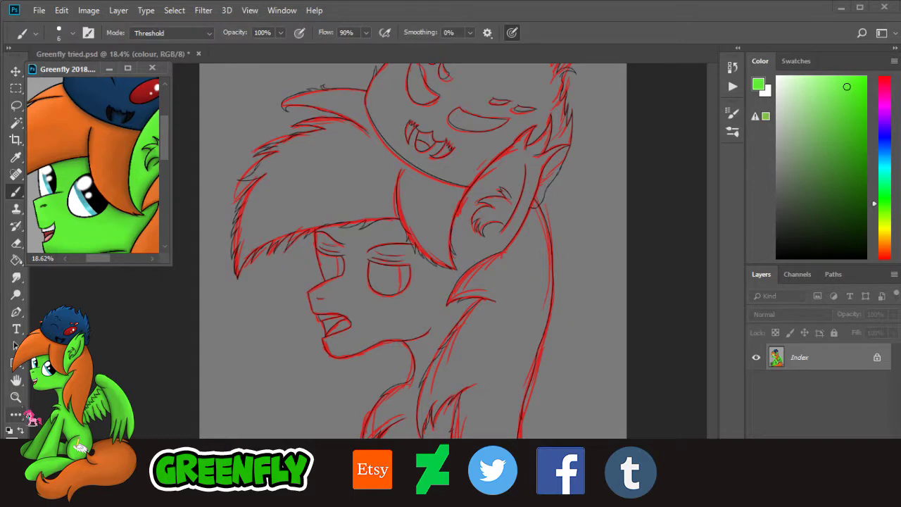
Step: With a 136 px Hard Round brush in Normal mode, paint flat green over the near eye, its brow and the surrounding face
key("z")
left_click_drag(385, 292, 421, 233)
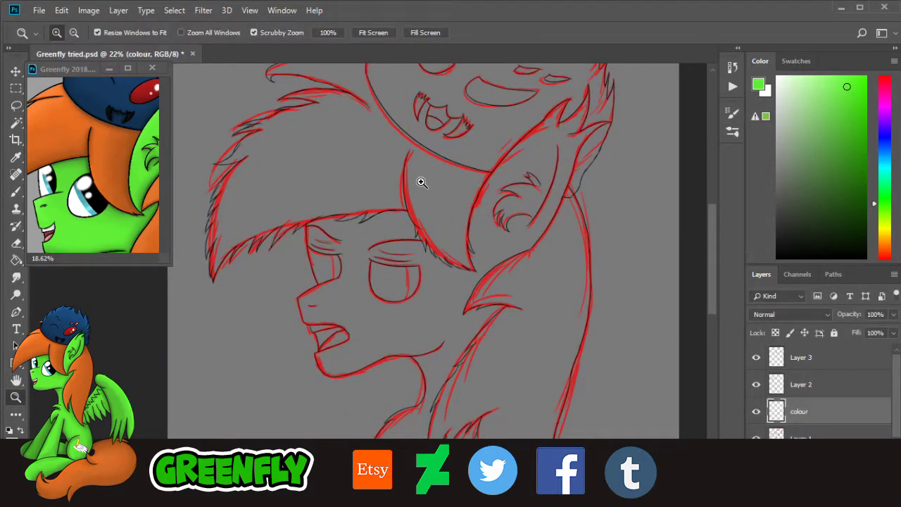
left_click(451, 197)
left_click(451, 195)
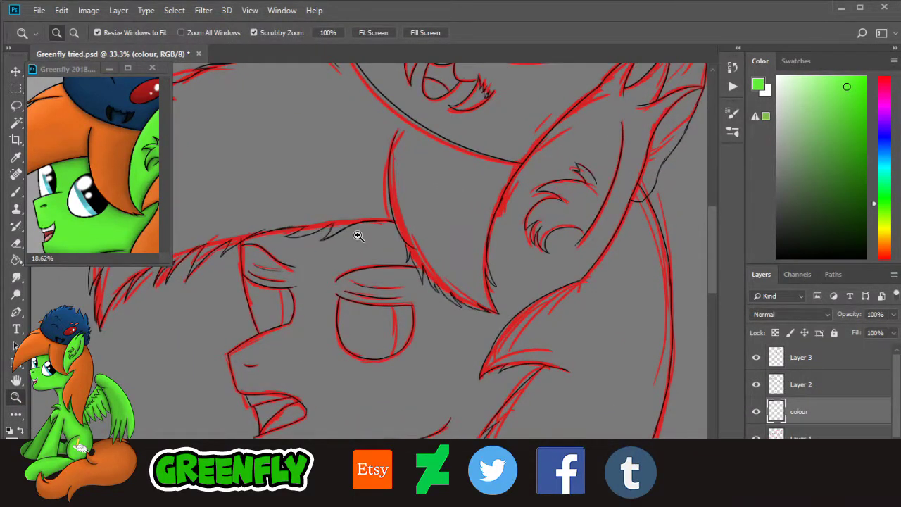
left_click(15, 192)
left_click(71, 33)
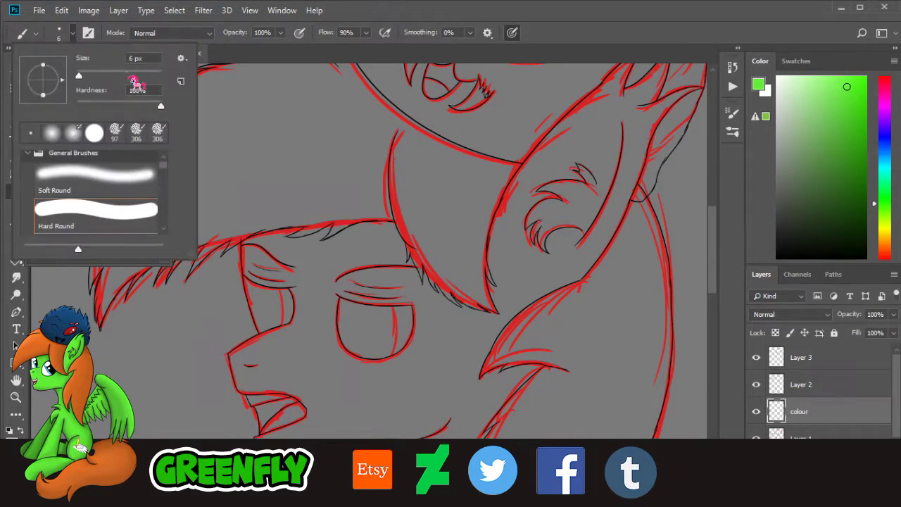
left_click(127, 75)
mouse_move(373, 341)
left_mouse_down()
mouse_move(416, 330)
mouse_move(409, 359)
mouse_move(428, 317)
mouse_move(413, 319)
mouse_move(378, 353)
mouse_move(370, 354)
mouse_move(385, 305)
mouse_move(353, 316)
mouse_move(337, 336)
mouse_move(361, 281)
mouse_move(316, 316)
mouse_move(332, 279)
mouse_move(332, 258)
mouse_move(309, 276)
mouse_move(322, 252)
mouse_move(354, 226)
mouse_move(344, 280)
mouse_move(370, 234)
left_mouse_up()
mouse_move(359, 270)
left_mouse_down()
mouse_move(392, 253)
mouse_move(391, 281)
left_mouse_up()
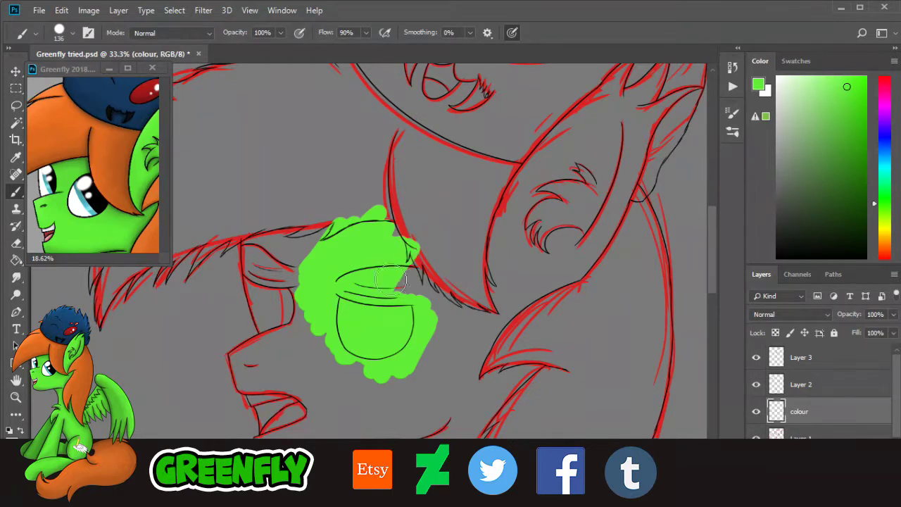
mouse_move(402, 249)
left_mouse_down()
mouse_move(426, 248)
mouse_move(421, 279)
left_mouse_up()
Step: Extend the flat green across the cheek and fill the whole ear up to its tufted tips
mouse_move(402, 360)
left_mouse_down()
mouse_move(451, 315)
mouse_move(435, 397)
mouse_move(471, 359)
mouse_move(478, 404)
mouse_move(522, 347)
mouse_move(522, 389)
mouse_move(537, 338)
mouse_move(534, 362)
mouse_move(521, 287)
mouse_move(478, 325)
mouse_move(455, 330)
mouse_move(501, 246)
mouse_move(499, 257)
mouse_move(515, 200)
mouse_move(525, 195)
mouse_move(522, 282)
mouse_move(567, 229)
mouse_move(568, 283)
mouse_move(602, 241)
left_mouse_up()
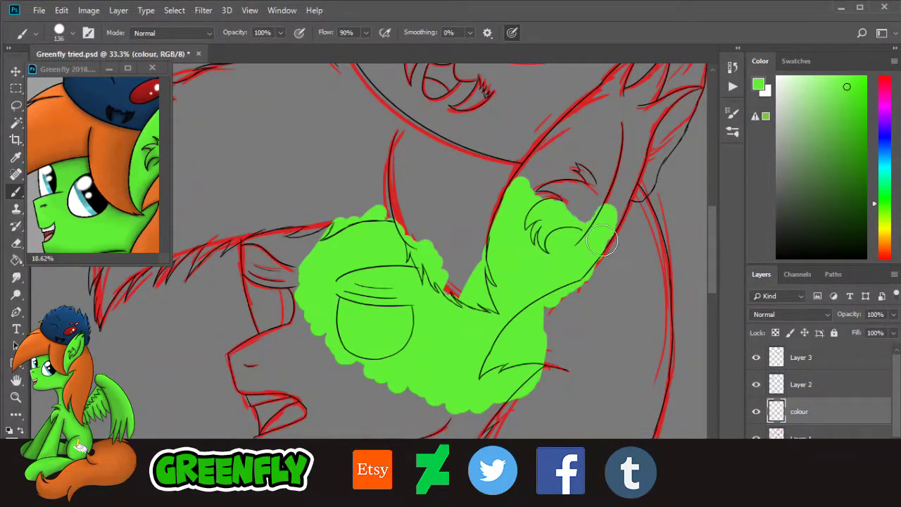
left_click_drag(461, 481, 476, 481)
left_click_drag(713, 269, 715, 256)
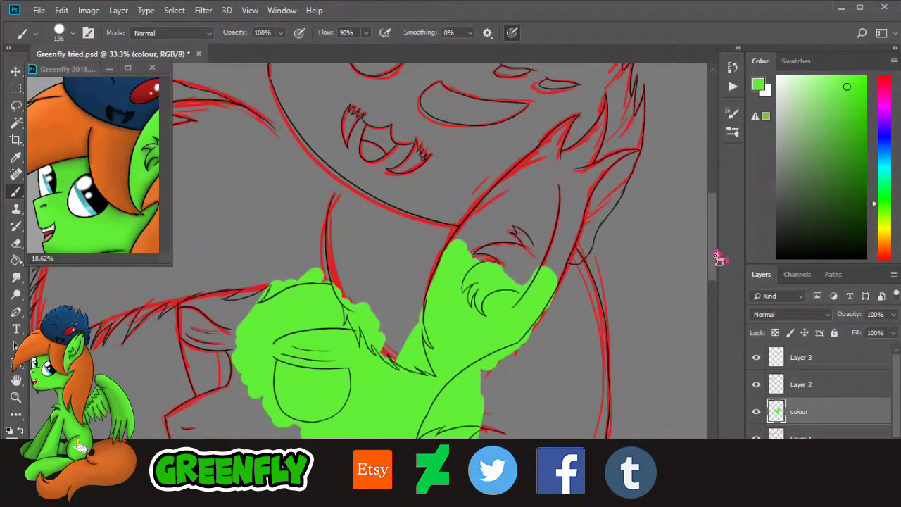
mouse_move(533, 263)
left_mouse_down()
mouse_move(554, 285)
mouse_move(599, 174)
left_mouse_up()
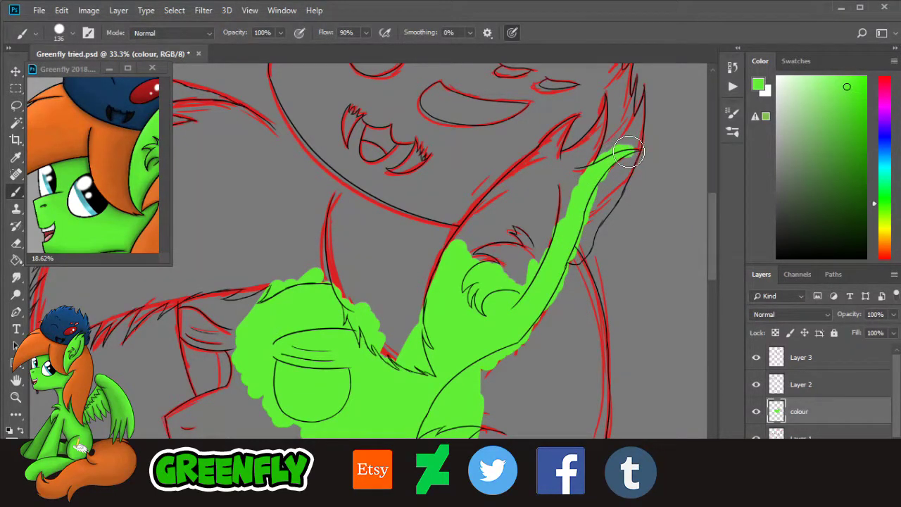
mouse_move(585, 181)
left_mouse_down()
mouse_move(605, 105)
mouse_move(584, 166)
mouse_move(595, 136)
mouse_move(558, 166)
mouse_move(553, 152)
mouse_move(569, 125)
mouse_move(478, 216)
mouse_move(476, 223)
mouse_move(527, 178)
mouse_move(491, 283)
mouse_move(536, 244)
left_mouse_up()
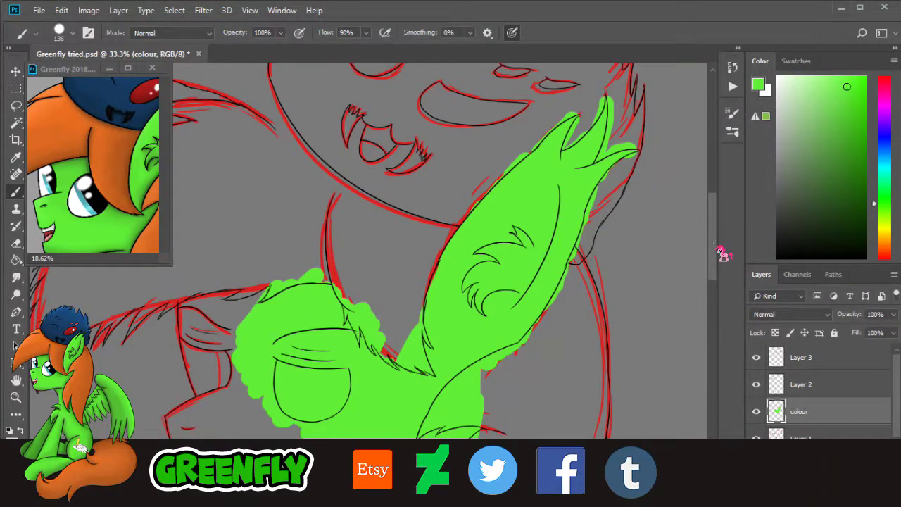
Step: Paint flat green over the forehead below the fringe and across to the far eye's lid
left_click_drag(723, 253, 725, 274)
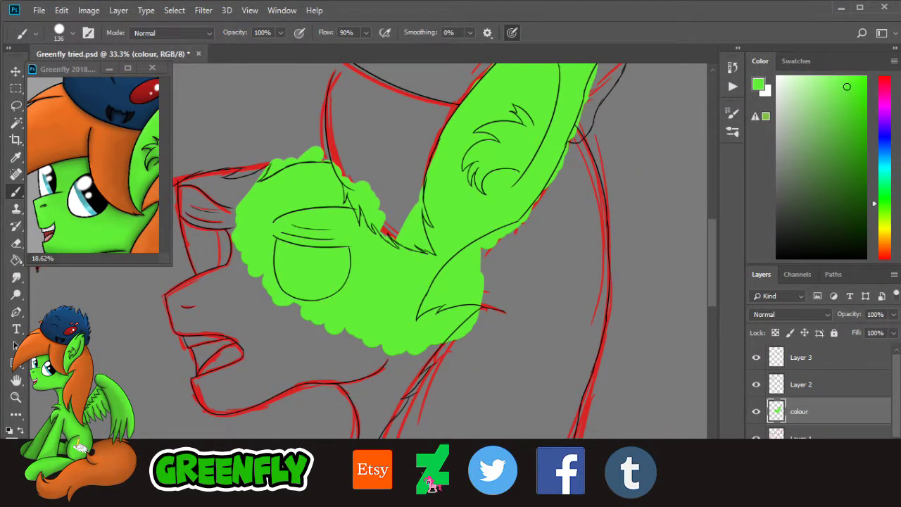
left_click_drag(427, 480, 401, 480)
mouse_move(345, 276)
left_mouse_down()
mouse_move(315, 217)
mouse_move(301, 219)
mouse_move(298, 186)
mouse_move(310, 221)
mouse_move(342, 175)
mouse_move(357, 224)
left_mouse_up()
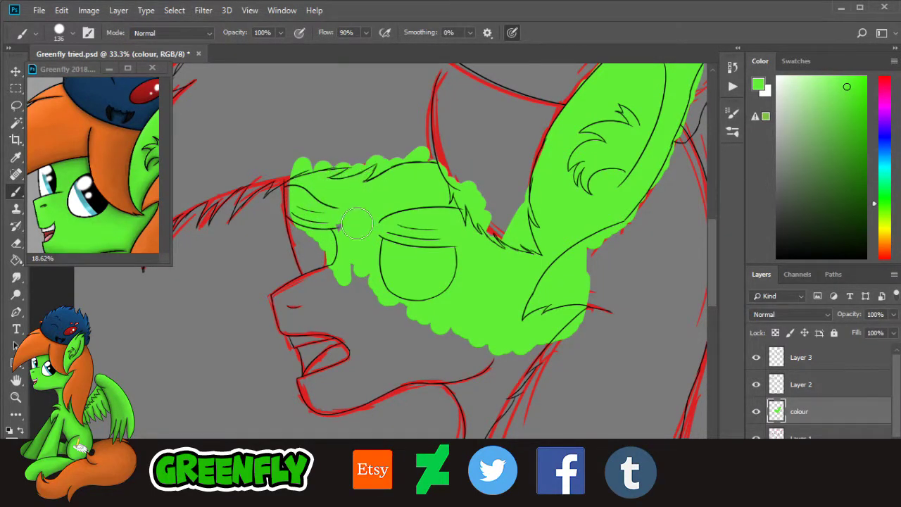
Step: Reduce the brush to 50 px and fill the green up to the face outline beside the far eyelid
left_click(16, 397)
left_click_drag(282, 220, 330, 190)
left_click(17, 196)
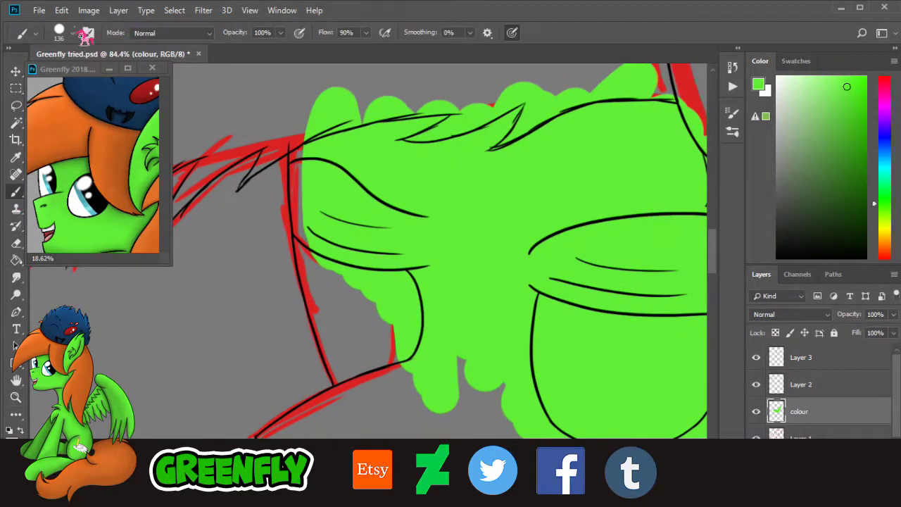
left_click(72, 33)
left_click_drag(321, 228, 307, 235)
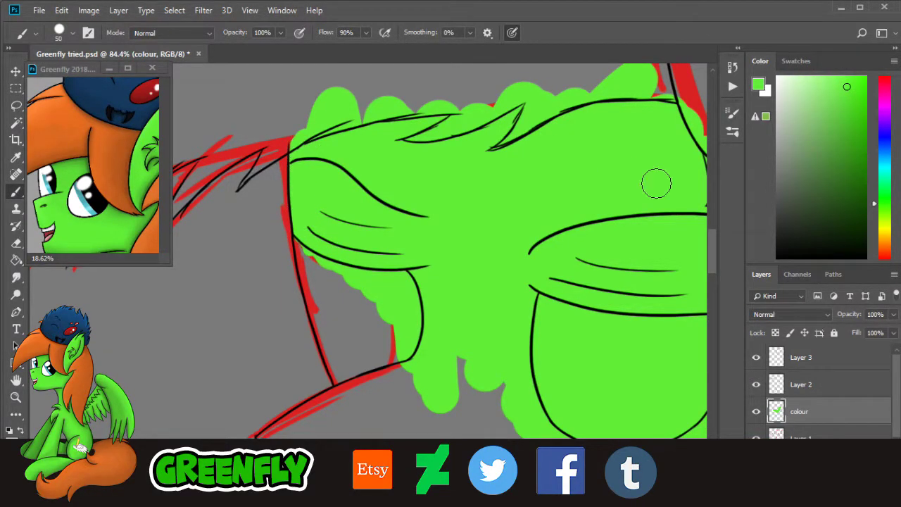
Step: Reduce the brush to 25 px and paint green along the bridge of the muzzle, from the nose tip to the far eye
left_click_drag(714, 252, 713, 288)
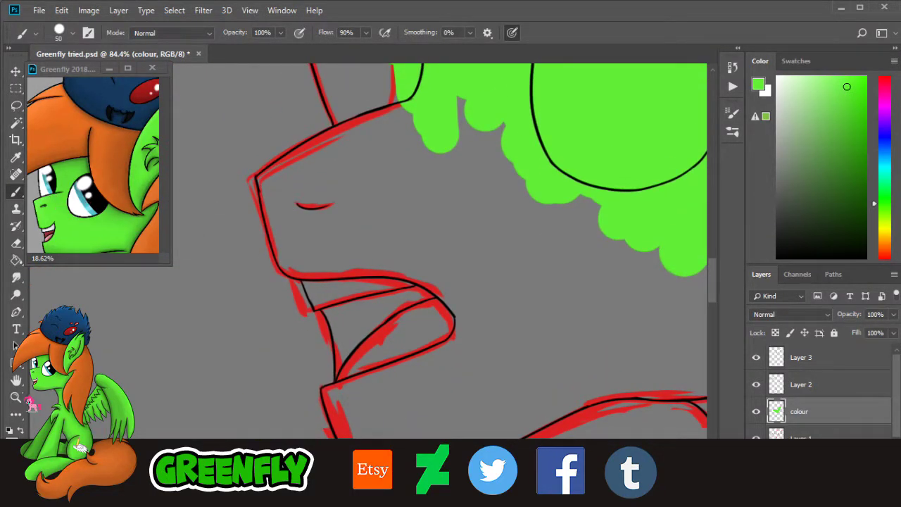
key("z")
left_click_drag(313, 93, 340, 109)
left_click(16, 191)
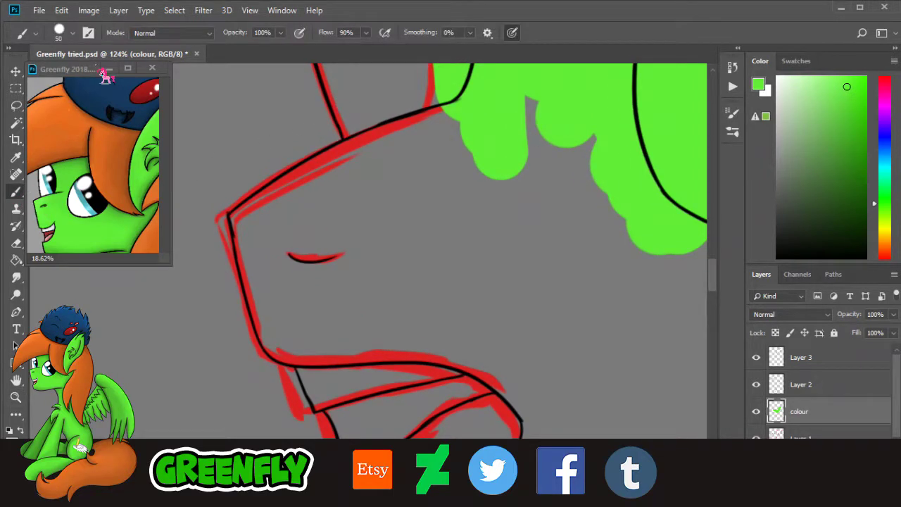
left_click(72, 33)
mouse_move(249, 237)
left_mouse_down()
mouse_move(235, 217)
mouse_move(274, 190)
left_mouse_up()
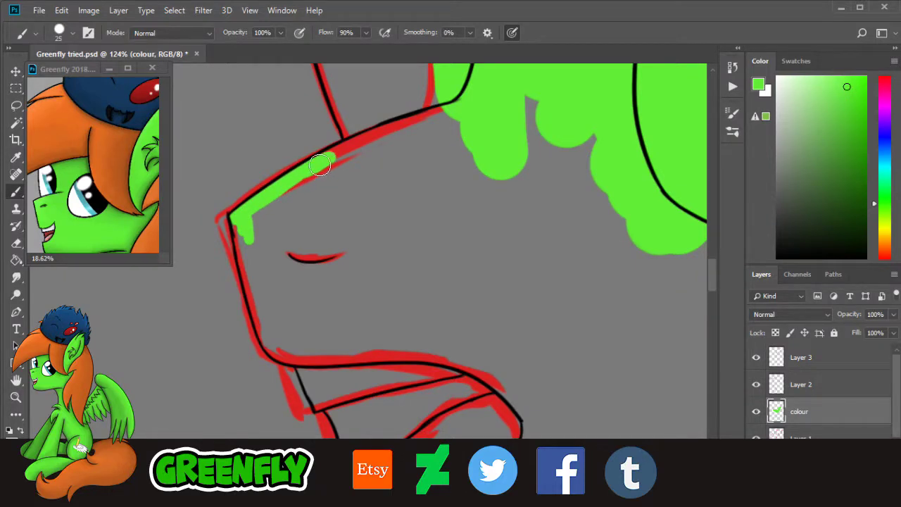
mouse_move(326, 162)
left_mouse_down()
mouse_move(457, 106)
mouse_move(415, 125)
mouse_move(330, 193)
mouse_move(329, 176)
mouse_move(369, 144)
left_mouse_up()
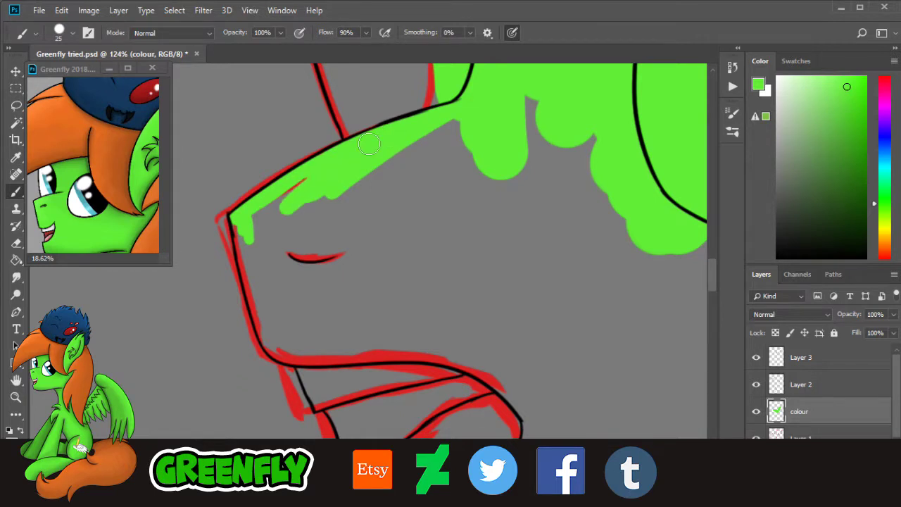
mouse_move(281, 226)
left_mouse_down()
mouse_move(450, 110)
mouse_move(404, 155)
mouse_move(359, 211)
mouse_move(365, 217)
mouse_move(509, 140)
mouse_move(423, 233)
mouse_move(276, 241)
left_mouse_up()
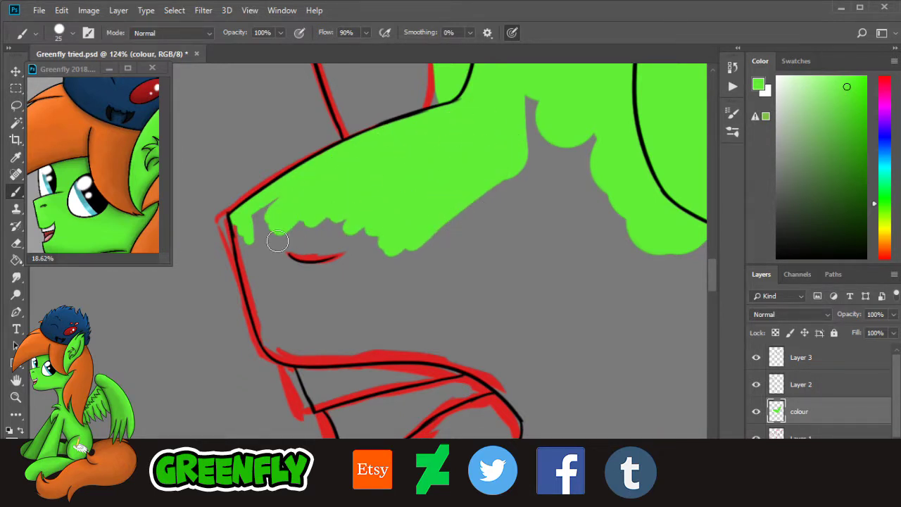
Step: Fill the front of the muzzle with green along the nose outline and around the nostril
left_click_drag(271, 294, 249, 289)
key("z")
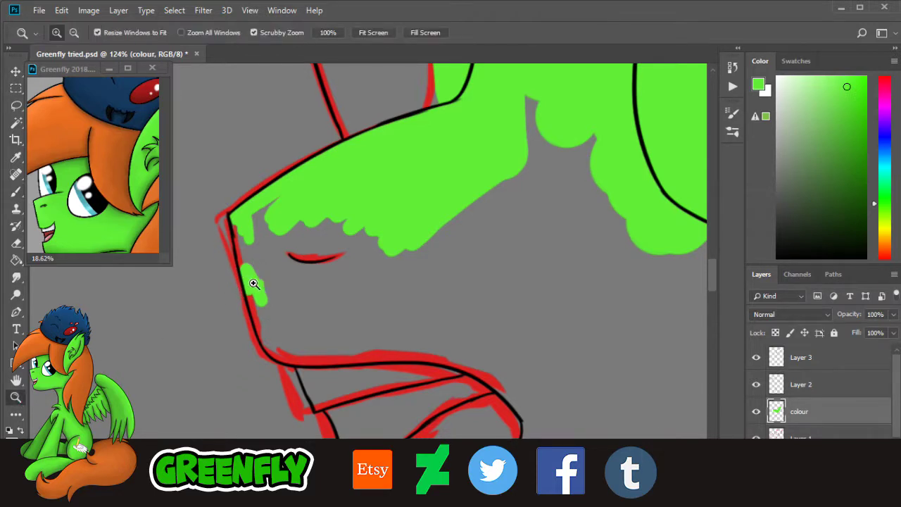
left_click(281, 284)
left_click(17, 193)
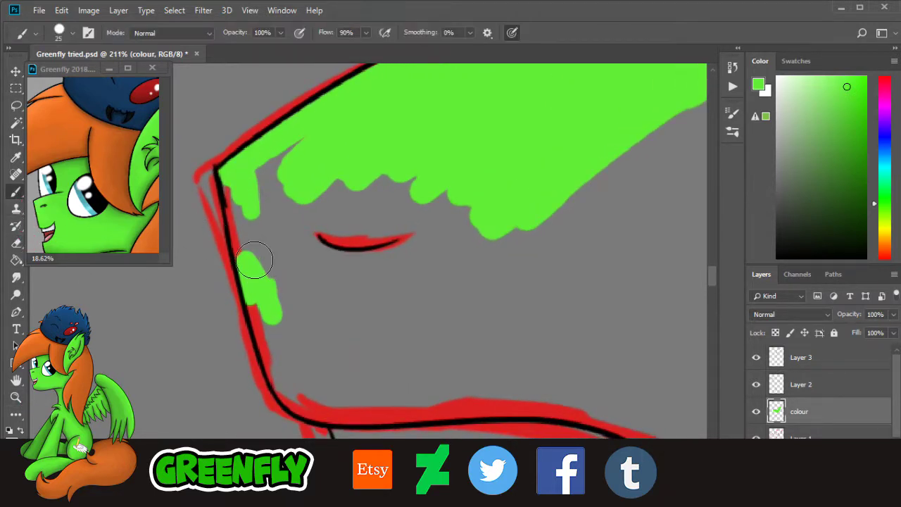
mouse_move(251, 261)
left_mouse_down()
mouse_move(246, 238)
mouse_move(245, 258)
mouse_move(238, 251)
mouse_move(242, 258)
mouse_move(242, 209)
left_mouse_up()
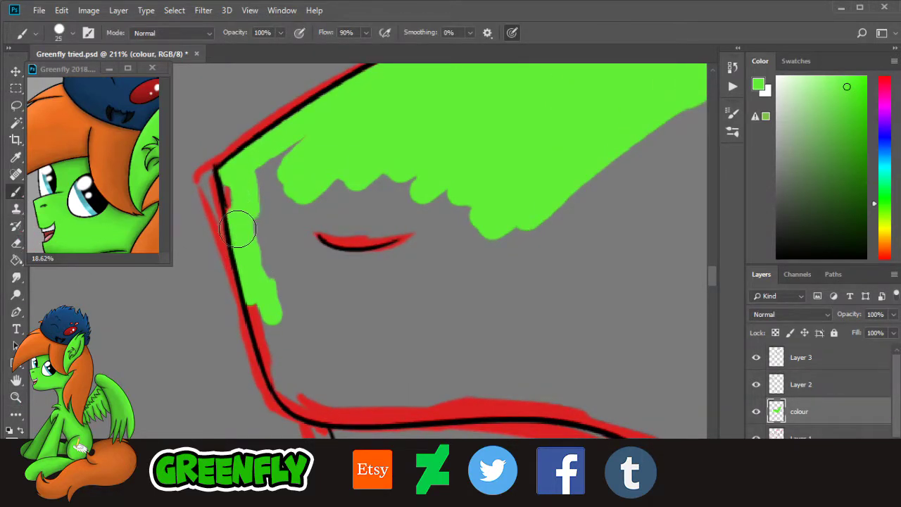
mouse_move(252, 163)
left_mouse_down()
mouse_move(300, 167)
mouse_move(294, 143)
mouse_move(277, 146)
mouse_move(257, 286)
mouse_move(270, 296)
mouse_move(439, 170)
mouse_move(391, 317)
mouse_move(396, 353)
mouse_move(435, 347)
mouse_move(544, 279)
left_mouse_up()
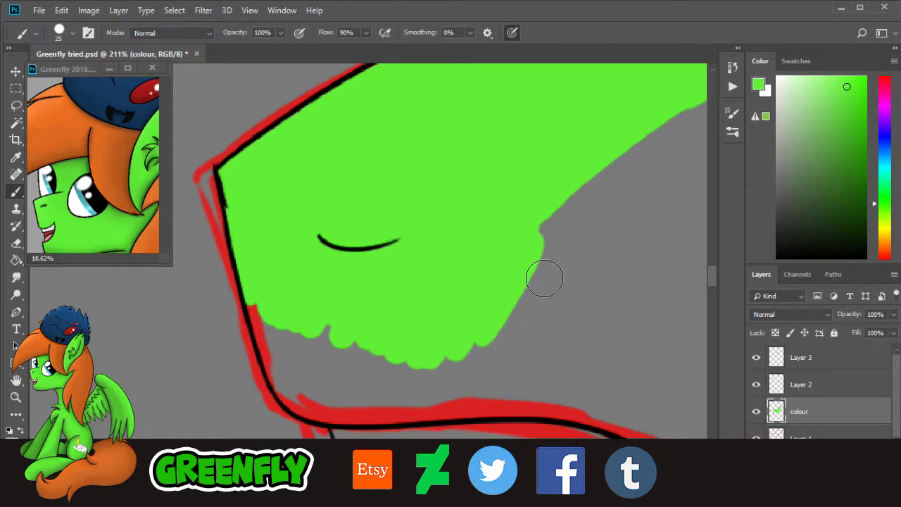
Step: Fill the lower muzzle with green down to the upper lip line and the rounded front corner
scroll(721, 288, "down", 3)
scroll(726, 291, "up", 1)
left_click_drag(294, 338, 310, 354)
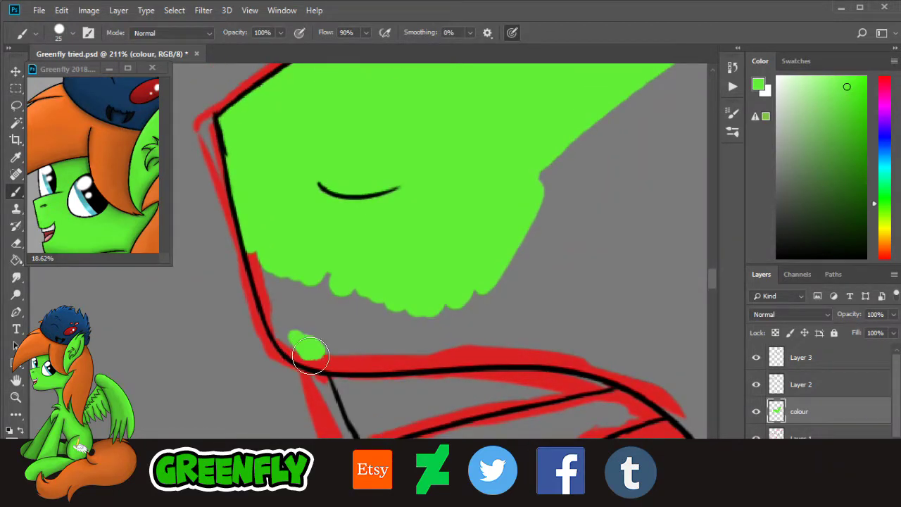
left_click_drag(282, 326, 273, 296)
mouse_move(260, 265)
left_mouse_down()
mouse_move(302, 330)
mouse_move(299, 347)
mouse_move(313, 357)
mouse_move(370, 367)
mouse_move(452, 355)
mouse_move(585, 362)
mouse_move(445, 350)
mouse_move(395, 326)
mouse_move(343, 342)
mouse_move(357, 311)
mouse_move(355, 267)
left_mouse_up()
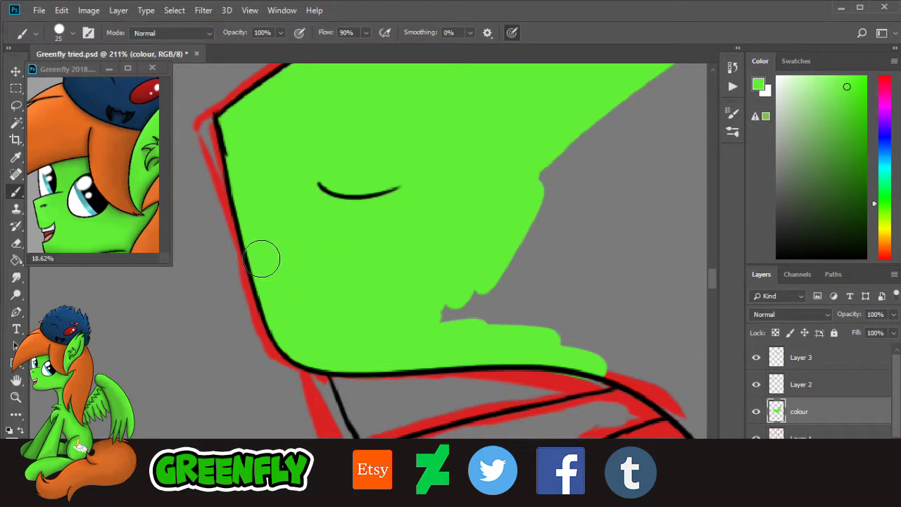
left_click(17, 400)
left_click_drag(478, 258, 423, 280)
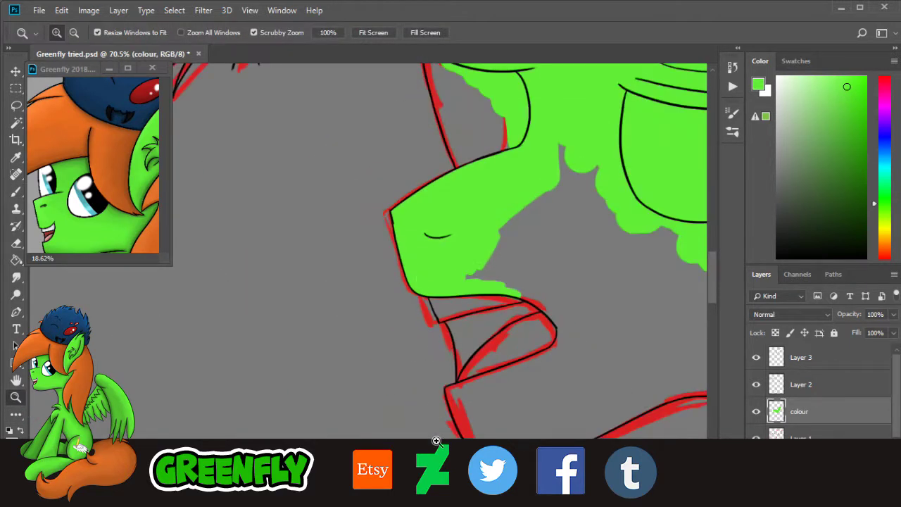
left_click_drag(430, 478, 447, 477)
left_click_drag(491, 223, 519, 229)
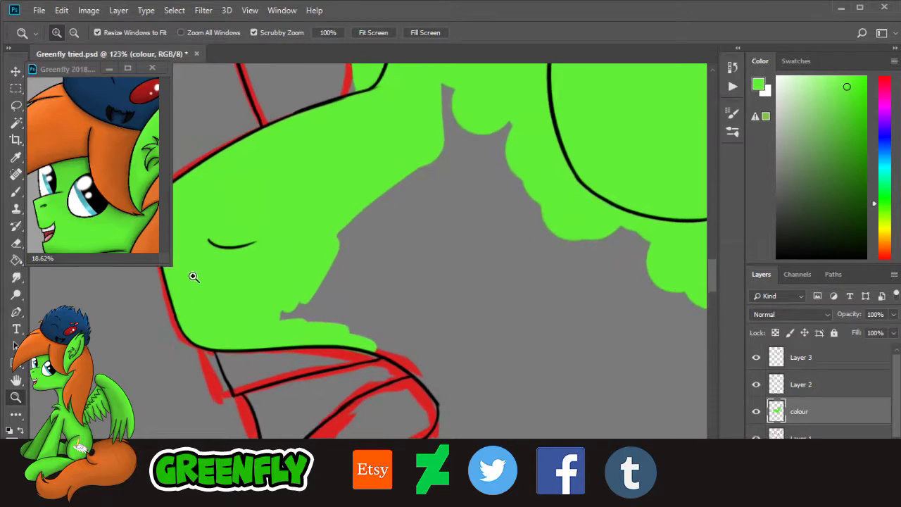
Step: Enlarge the brush to 72 px and fill the cheek behind the muzzle and above the mouth corner with green
left_click(14, 195)
left_click(73, 35)
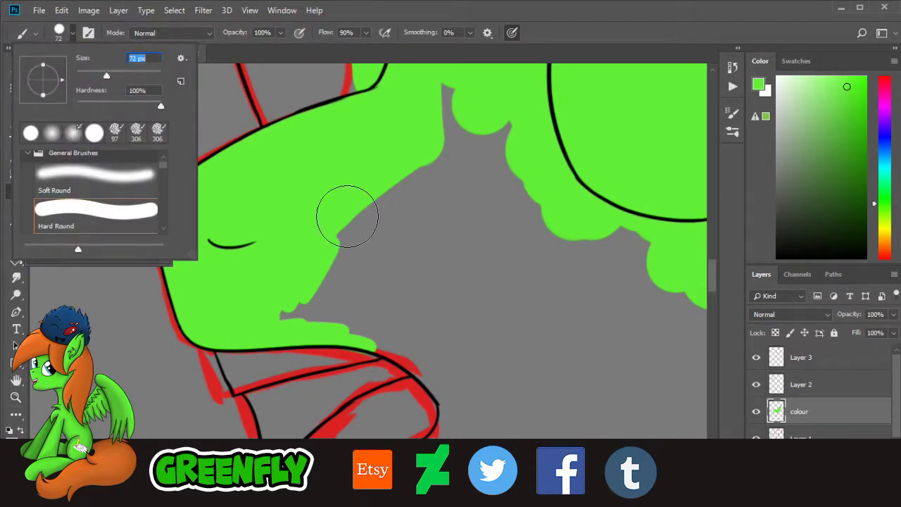
mouse_move(316, 315)
left_mouse_down()
mouse_move(341, 258)
mouse_move(311, 280)
mouse_move(288, 320)
mouse_move(318, 327)
mouse_move(392, 277)
mouse_move(424, 270)
mouse_move(413, 308)
mouse_move(461, 291)
mouse_move(447, 239)
mouse_move(455, 174)
mouse_move(439, 169)
mouse_move(481, 112)
mouse_move(476, 75)
left_mouse_up()
Step: Fill the lower jaw and chin with green, covering the area around the mouth corner and along the jawline
scroll(693, 302, "down", 5)
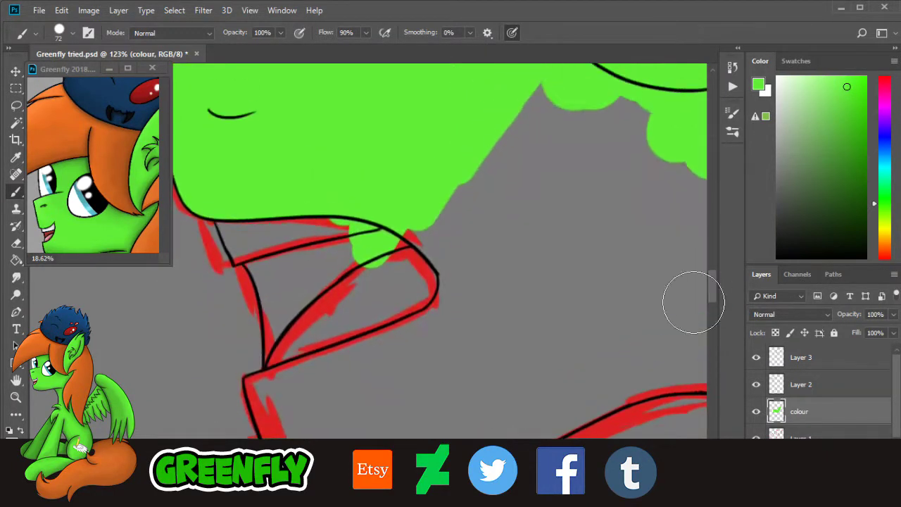
scroll(422, 422, "right", 3)
mouse_move(246, 352)
left_mouse_down()
mouse_move(316, 316)
mouse_move(527, 161)
mouse_move(408, 181)
mouse_move(388, 151)
mouse_move(375, 149)
mouse_move(513, 126)
mouse_move(524, 135)
left_mouse_up()
scroll(717, 311, "down", 5)
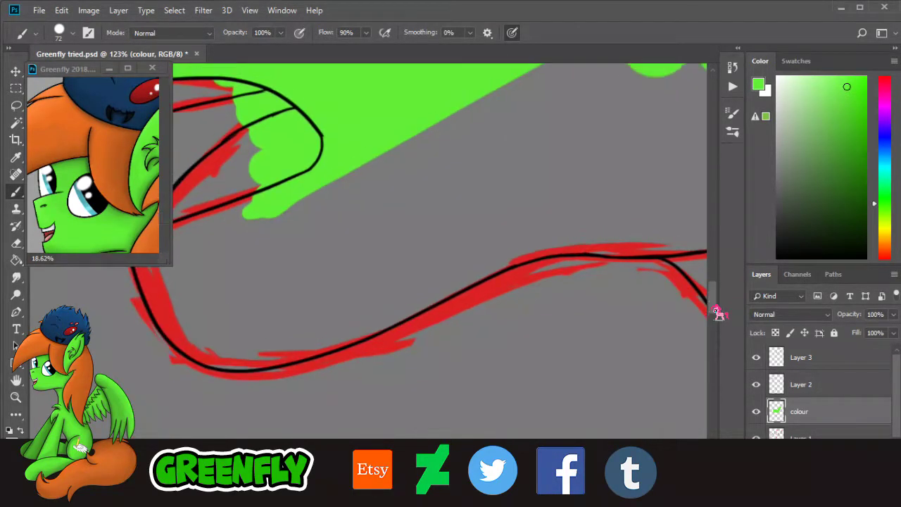
scroll(716, 312, "up", 2)
mouse_move(285, 271)
left_mouse_down()
mouse_move(228, 243)
mouse_move(216, 265)
mouse_move(181, 280)
mouse_move(191, 358)
mouse_move(232, 376)
mouse_move(359, 335)
mouse_move(560, 251)
mouse_move(519, 239)
mouse_move(239, 345)
mouse_move(217, 316)
mouse_move(254, 296)
mouse_move(267, 300)
mouse_move(378, 187)
mouse_move(492, 155)
mouse_move(506, 201)
mouse_move(577, 202)
mouse_move(669, 134)
mouse_move(628, 102)
mouse_move(533, 134)
mouse_move(378, 211)
left_mouse_up()
Step: Fill the remaining gap behind the jaw and the upper neck with green up to the hair outline
left_click(16, 396)
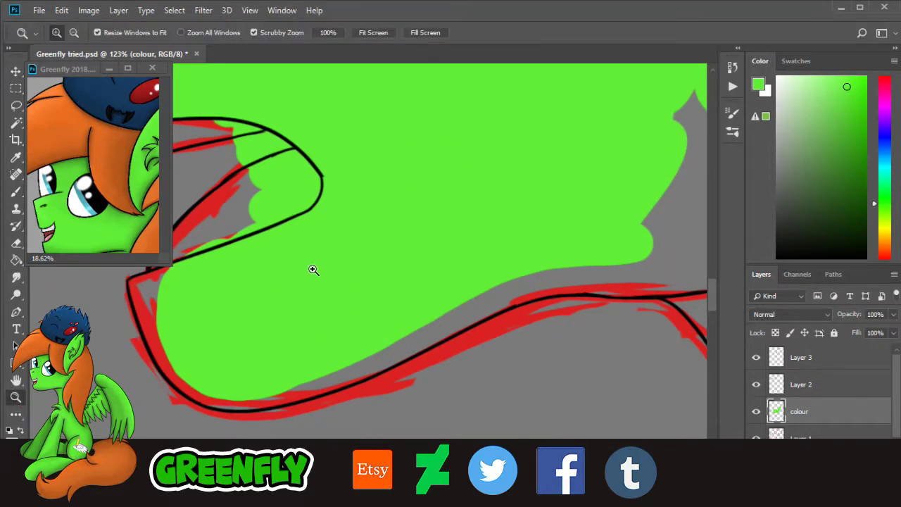
mouse_move(482, 229)
left_mouse_down()
mouse_move(460, 233)
mouse_move(434, 357)
left_mouse_up()
scroll(516, 328, "up", 5)
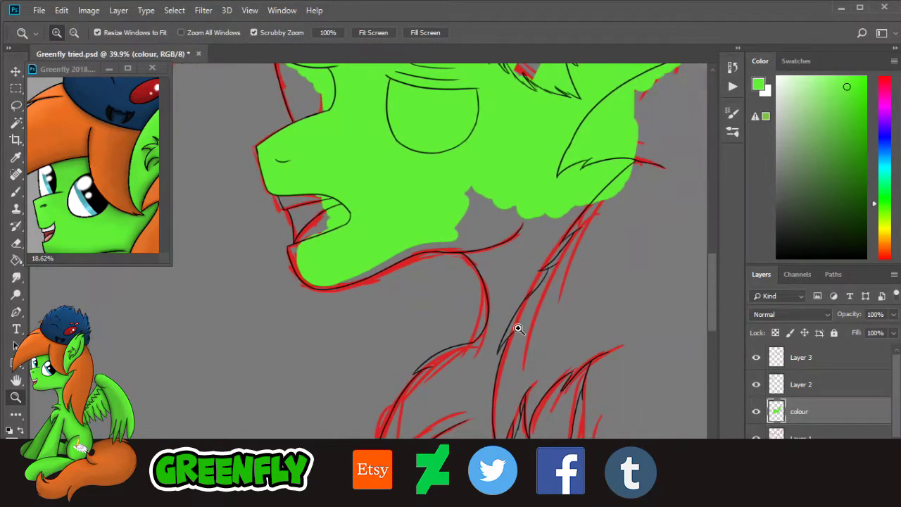
left_click_drag(429, 476, 440, 476)
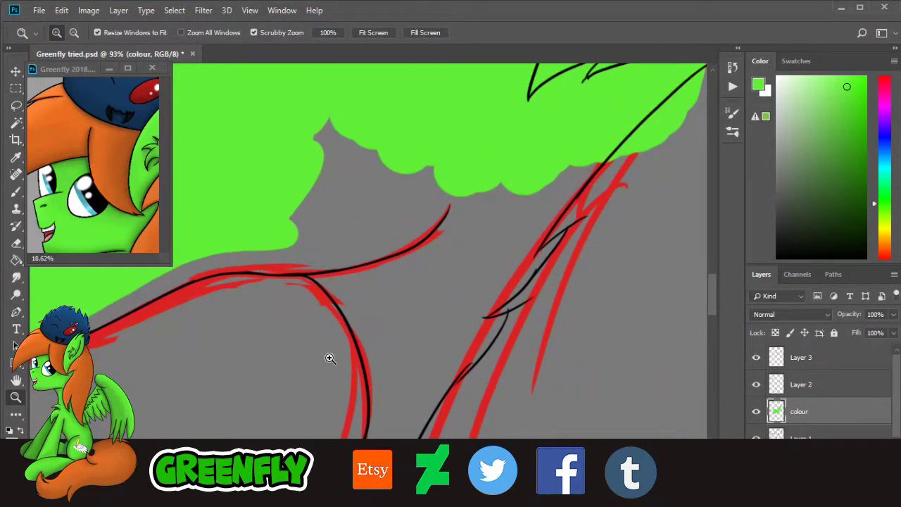
left_click(16, 191)
mouse_move(326, 235)
left_mouse_down()
mouse_move(271, 225)
mouse_move(345, 241)
mouse_move(320, 243)
mouse_move(376, 259)
mouse_move(360, 266)
mouse_move(386, 287)
mouse_move(380, 270)
mouse_move(328, 255)
mouse_move(392, 302)
mouse_move(426, 405)
mouse_move(442, 337)
mouse_move(467, 368)
mouse_move(532, 241)
mouse_move(591, 162)
mouse_move(549, 175)
mouse_move(423, 330)
mouse_move(413, 320)
mouse_move(427, 254)
mouse_move(422, 237)
mouse_move(395, 225)
mouse_move(358, 235)
mouse_move(324, 147)
mouse_move(370, 180)
mouse_move(438, 157)
mouse_move(512, 196)
mouse_move(475, 216)
mouse_move(420, 384)
left_mouse_up()
Step: Extend the green down the narrow part of the neck towards the chest fluff, following the hair outline
key("z")
left_click_drag(405, 473, 432, 474)
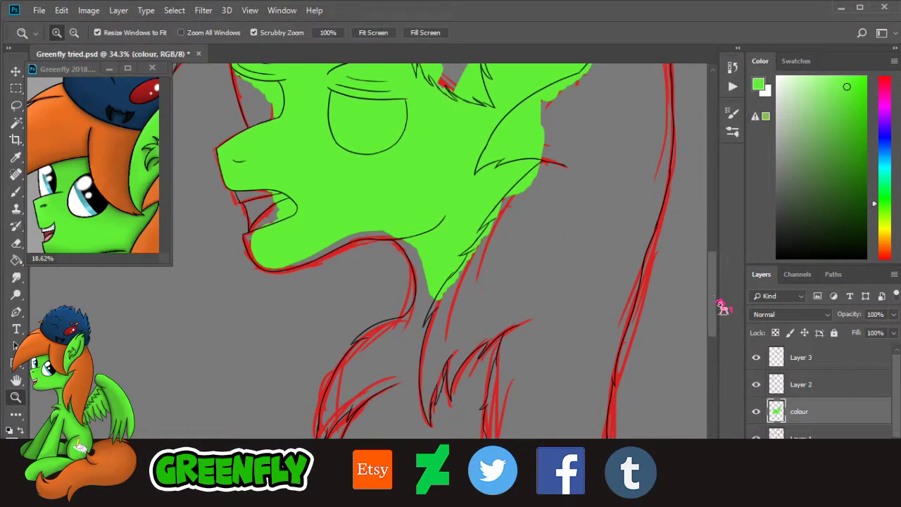
scroll(699, 313, "down", 3)
left_click_drag(421, 258, 394, 305)
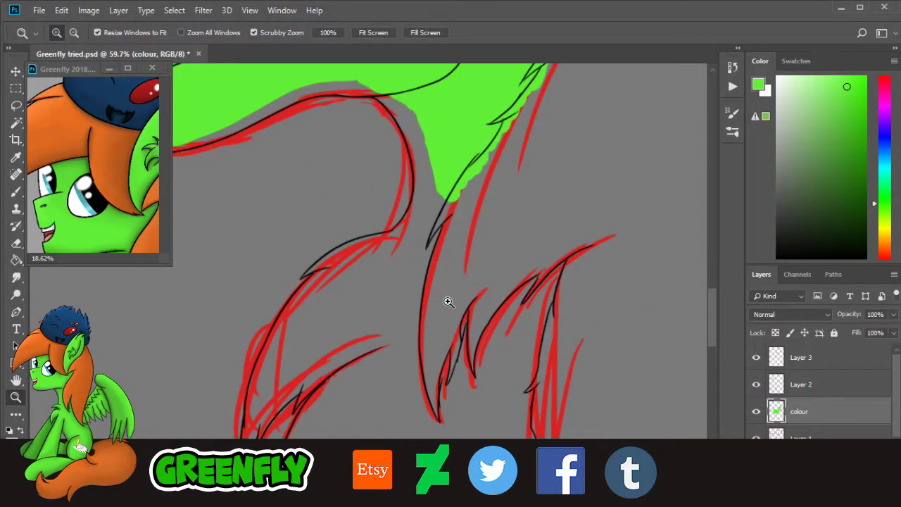
scroll(718, 326, "down", 2)
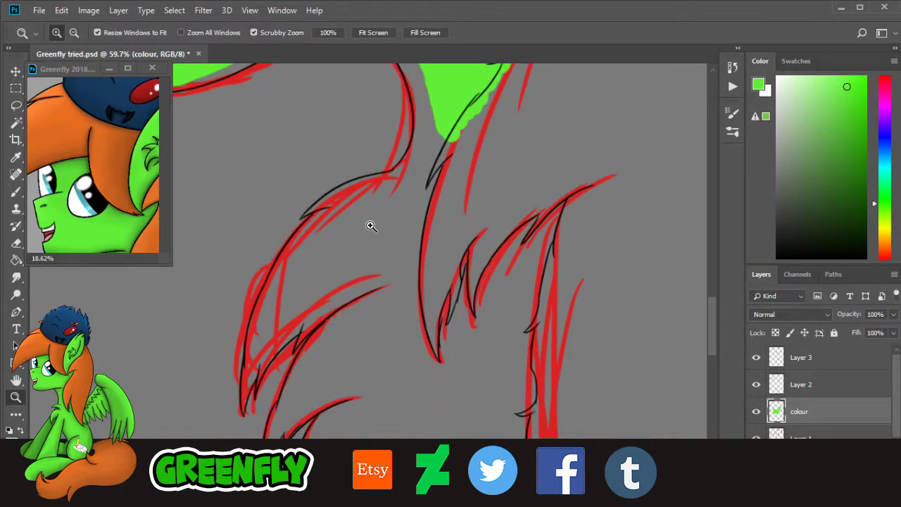
left_click_drag(298, 171, 314, 182)
mouse_move(289, 227)
left_mouse_down()
mouse_move(300, 223)
mouse_move(294, 239)
left_mouse_up()
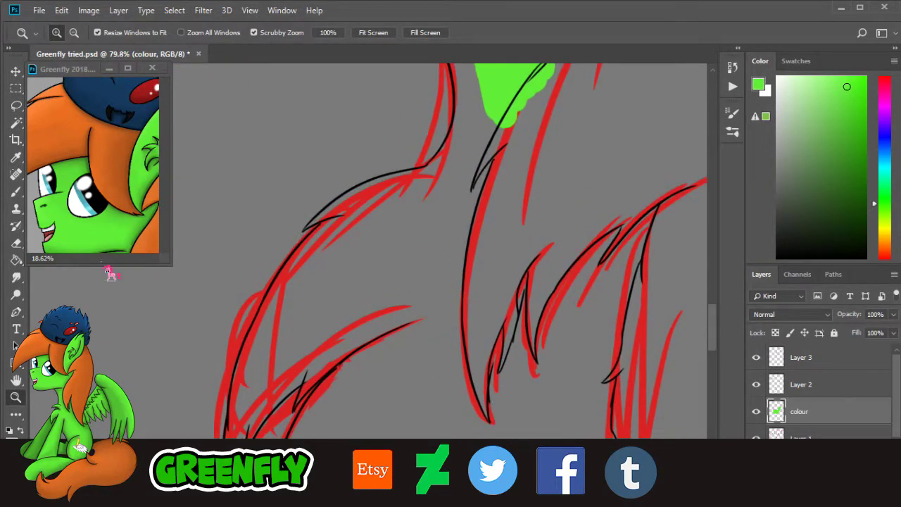
left_click(16, 194)
mouse_move(473, 156)
left_mouse_down()
mouse_move(456, 182)
mouse_move(461, 204)
mouse_move(448, 195)
left_mouse_up()
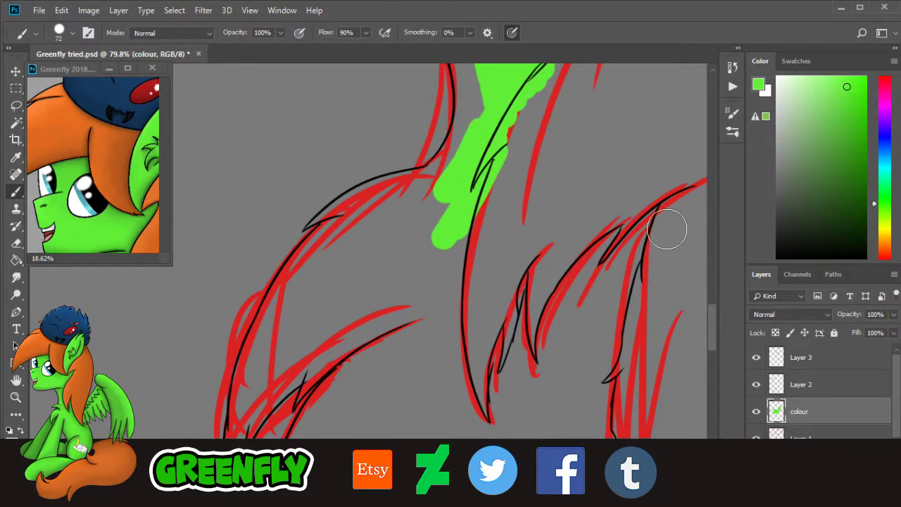
Step: Fill the uppermost chest tuft with green and join it to the green of the neck
left_click_drag(716, 323, 715, 332)
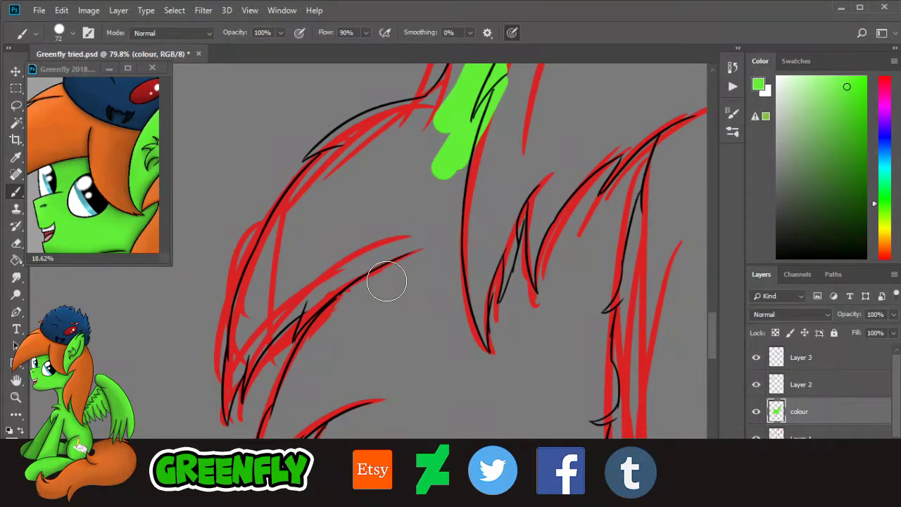
mouse_move(392, 246)
left_mouse_down()
mouse_move(354, 241)
mouse_move(412, 235)
mouse_move(375, 307)
mouse_move(392, 322)
mouse_move(467, 211)
mouse_move(461, 183)
mouse_move(390, 224)
mouse_move(264, 328)
left_mouse_up()
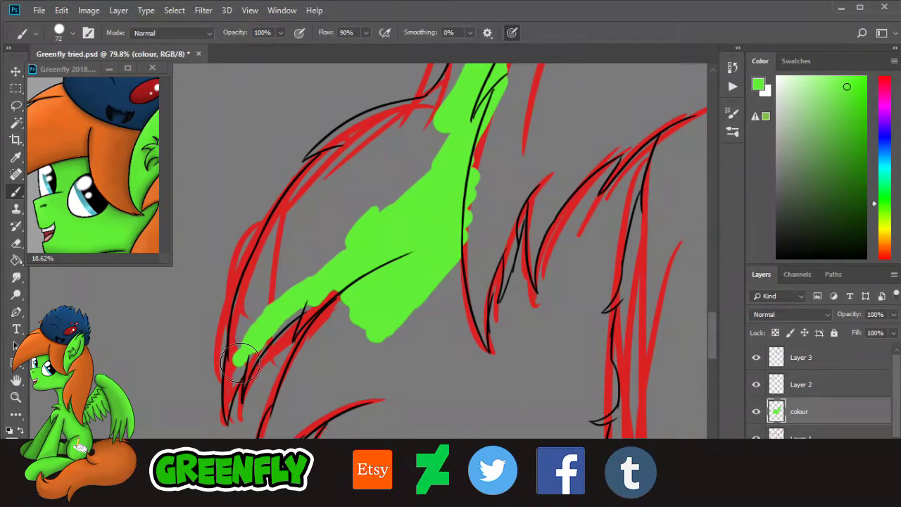
mouse_move(249, 339)
left_mouse_down()
mouse_move(264, 285)
mouse_move(253, 267)
mouse_move(285, 284)
mouse_move(336, 229)
mouse_move(289, 258)
left_mouse_up()
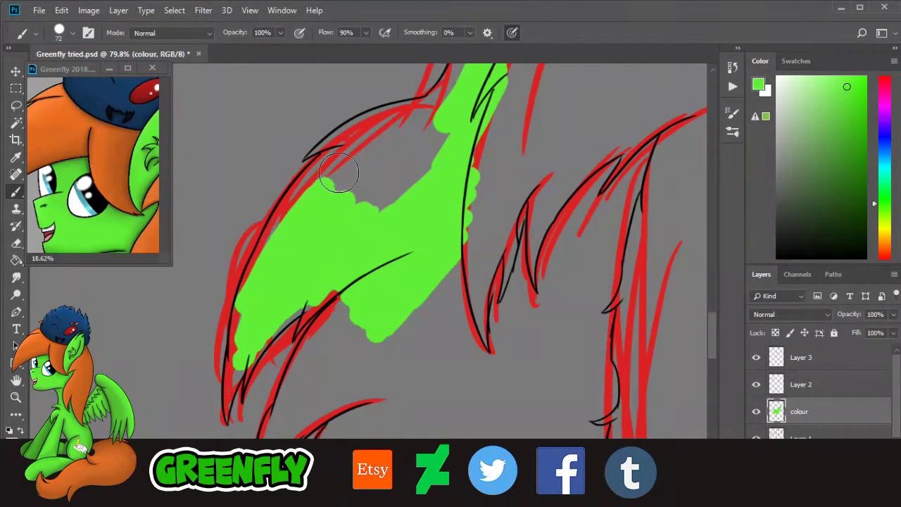
mouse_move(339, 173)
left_mouse_down()
mouse_move(307, 206)
mouse_move(373, 191)
mouse_move(383, 169)
mouse_move(375, 168)
mouse_move(364, 184)
mouse_move(368, 216)
mouse_move(402, 188)
left_mouse_up()
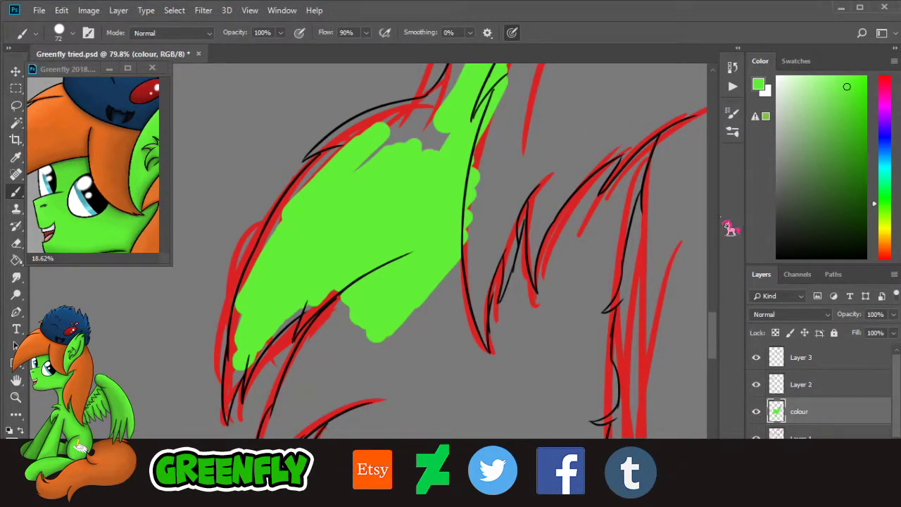
scroll(639, 299, "up", 3)
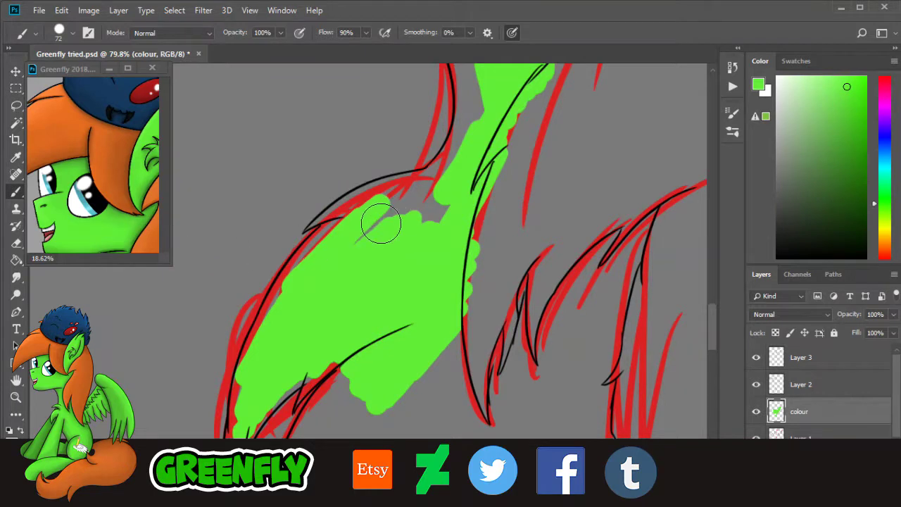
mouse_move(381, 223)
left_mouse_down()
mouse_move(417, 209)
mouse_move(402, 232)
mouse_move(428, 226)
left_mouse_up()
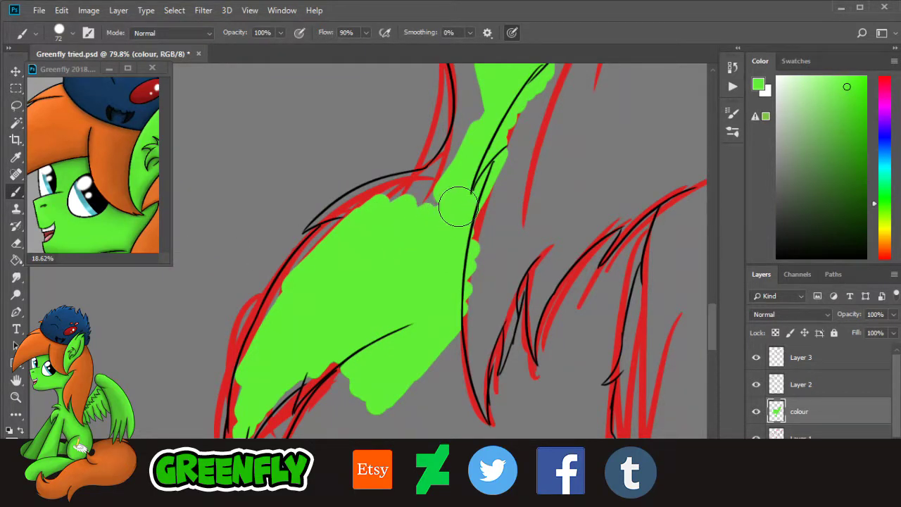
scroll(719, 329, "up", 3)
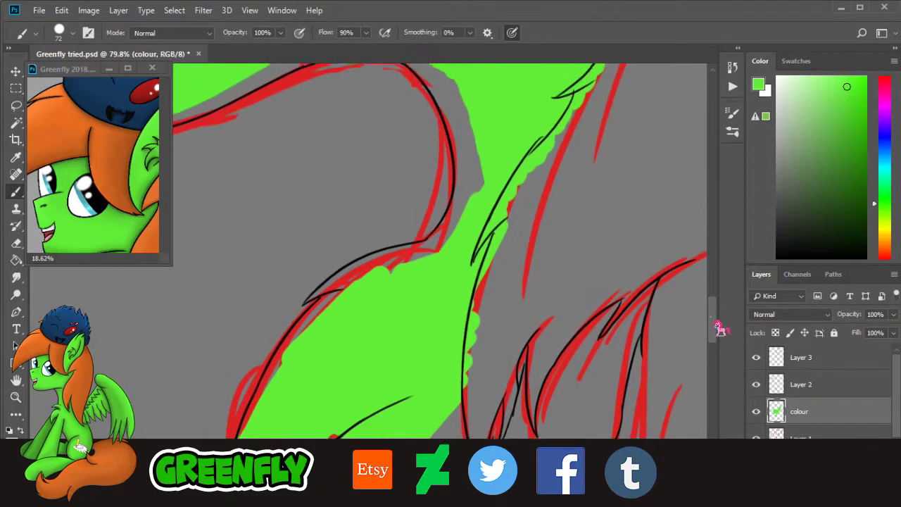
Step: Fill the middle of the chest with green, from the second and third tufts across to the pointed shoulder fur
mouse_move(711, 316)
left_mouse_down()
mouse_move(709, 305)
mouse_move(714, 356)
left_mouse_up()
mouse_move(325, 276)
left_mouse_down()
mouse_move(331, 282)
mouse_move(343, 239)
mouse_move(412, 217)
mouse_move(366, 322)
mouse_move(451, 242)
mouse_move(432, 281)
left_mouse_up()
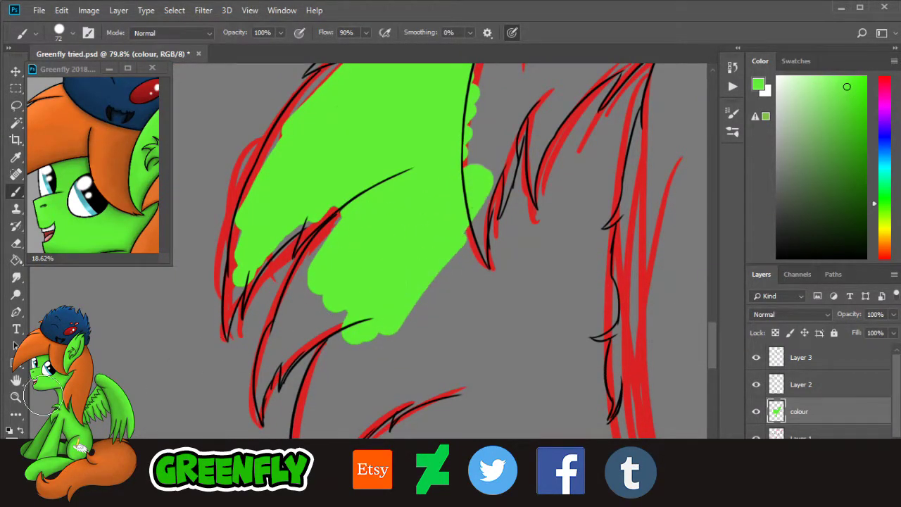
left_click(15, 396)
left_click_drag(524, 294, 460, 298)
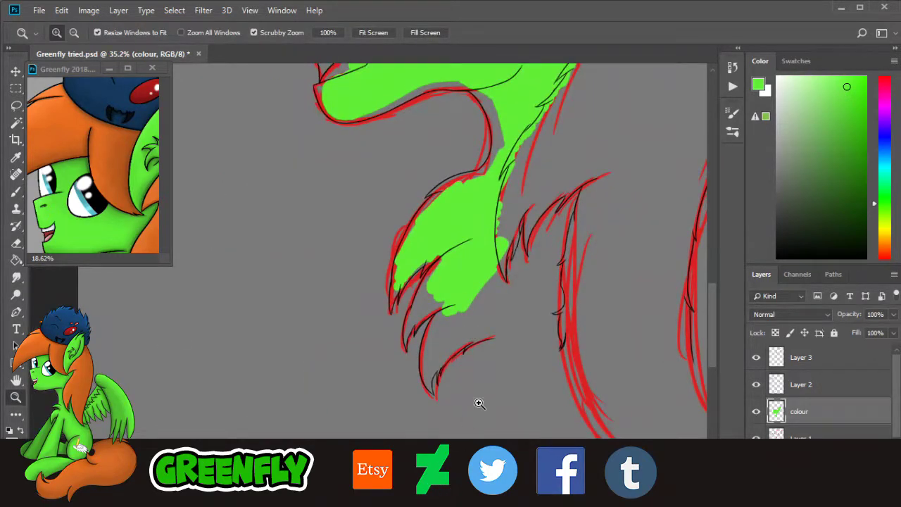
left_click_drag(576, 367, 504, 368)
left_click_drag(443, 300, 475, 312)
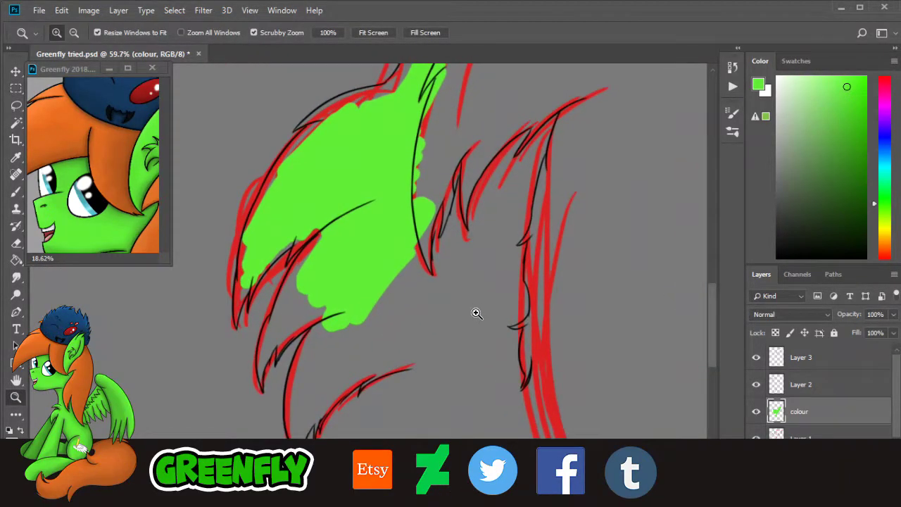
left_click(16, 192)
left_click(59, 33)
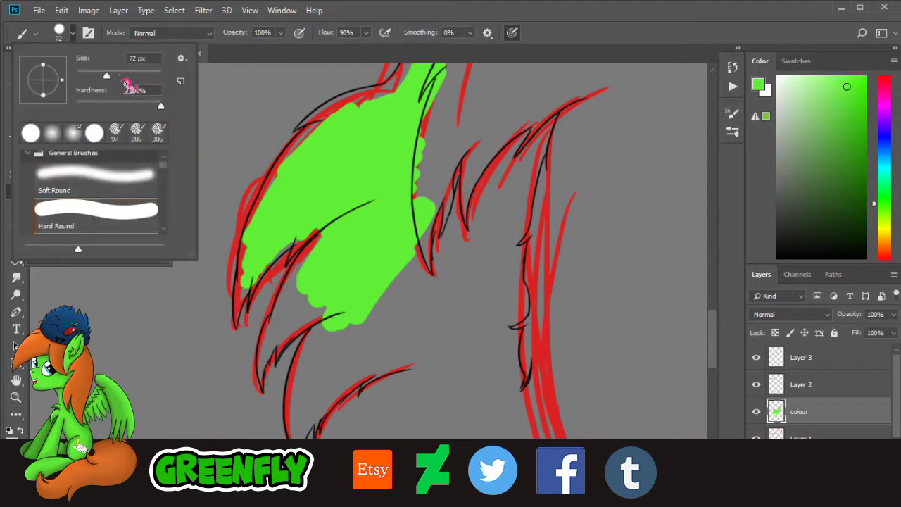
mouse_move(341, 345)
left_mouse_down()
mouse_move(362, 308)
mouse_move(324, 348)
mouse_move(332, 368)
mouse_move(358, 336)
mouse_move(418, 308)
mouse_move(418, 348)
mouse_move(474, 302)
mouse_move(483, 322)
mouse_move(517, 310)
mouse_move(507, 254)
mouse_move(515, 186)
mouse_move(546, 127)
mouse_move(517, 226)
mouse_move(462, 294)
mouse_move(400, 302)
mouse_move(406, 263)
mouse_move(427, 285)
mouse_move(443, 204)
mouse_move(445, 257)
mouse_move(458, 151)
mouse_move(454, 250)
mouse_move(465, 226)
mouse_move(477, 236)
mouse_move(501, 161)
mouse_move(522, 141)
mouse_move(438, 245)
mouse_move(452, 232)
left_mouse_up()
Step: Reduce the brush to 18 px and fill the small fur spike near the tip of the uppermost chest tuft
key("z")
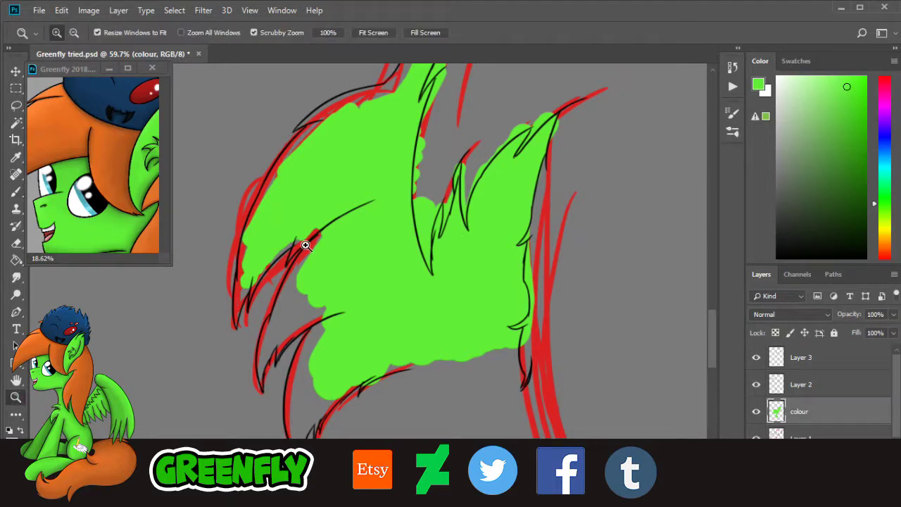
left_click(245, 255)
left_click(247, 256)
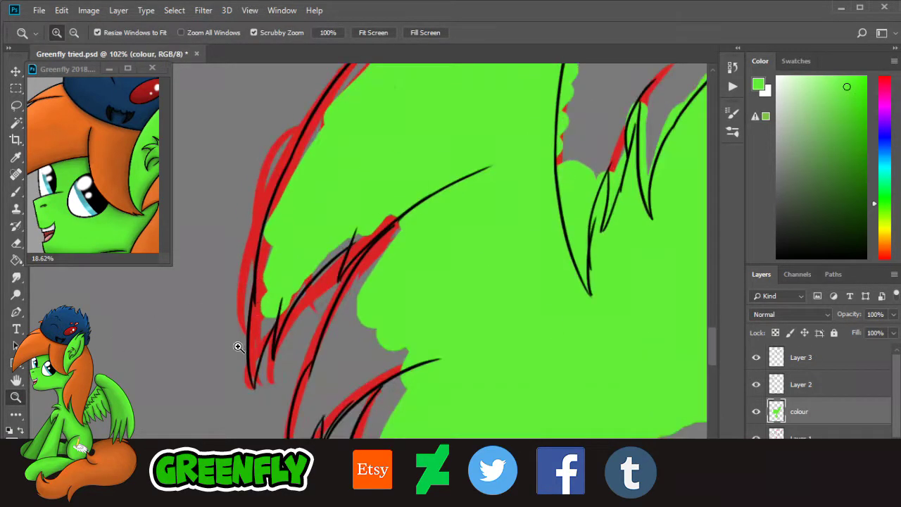
left_click(238, 345)
left_click(305, 254)
left_click_drag(484, 271, 461, 255)
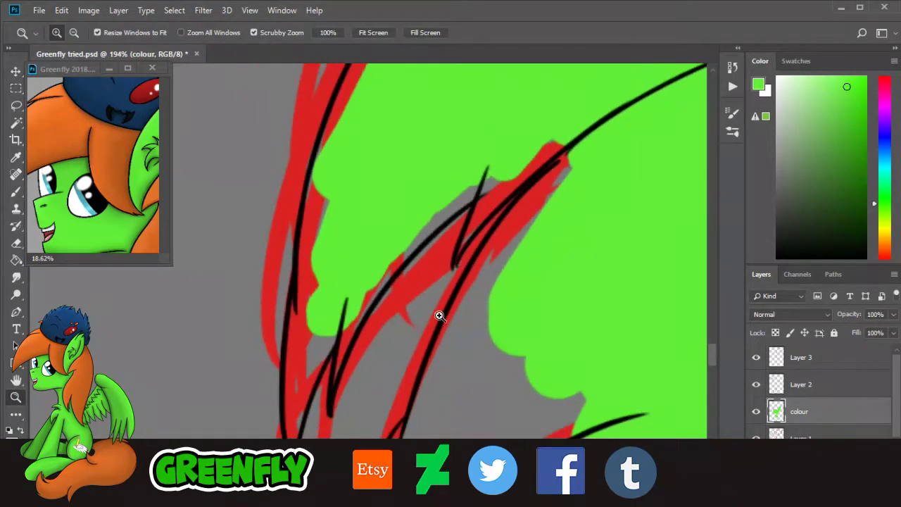
mouse_move(439, 319)
left_mouse_down()
mouse_move(427, 314)
mouse_move(430, 336)
mouse_move(451, 323)
left_mouse_up()
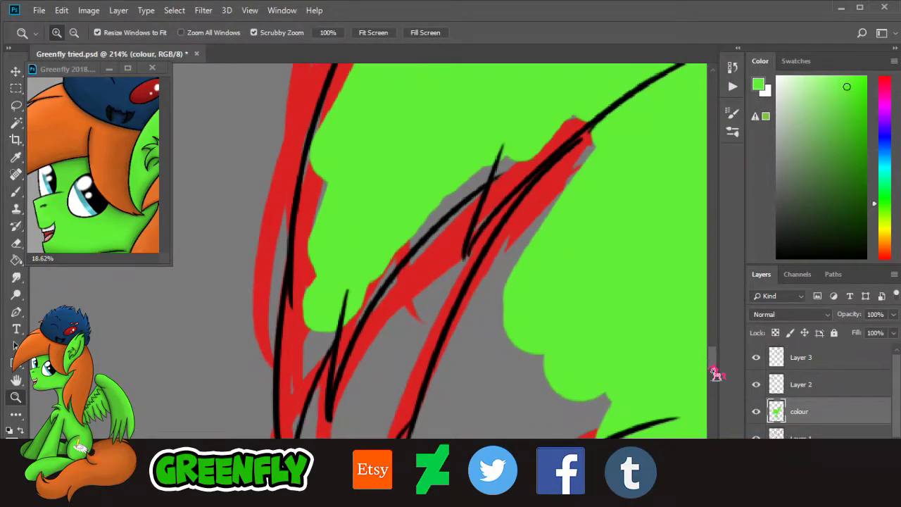
scroll(714, 373, "down", 2)
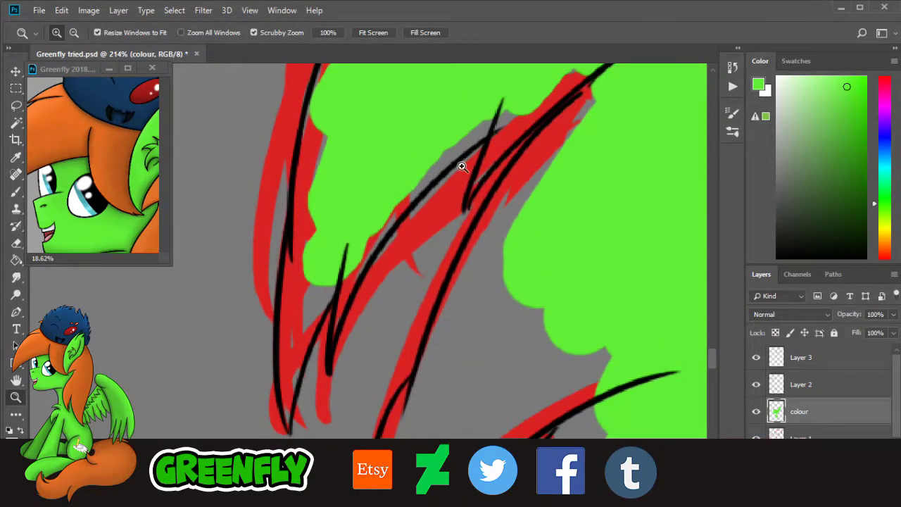
mouse_move(461, 166)
left_mouse_down()
mouse_move(465, 160)
mouse_move(456, 167)
left_mouse_up()
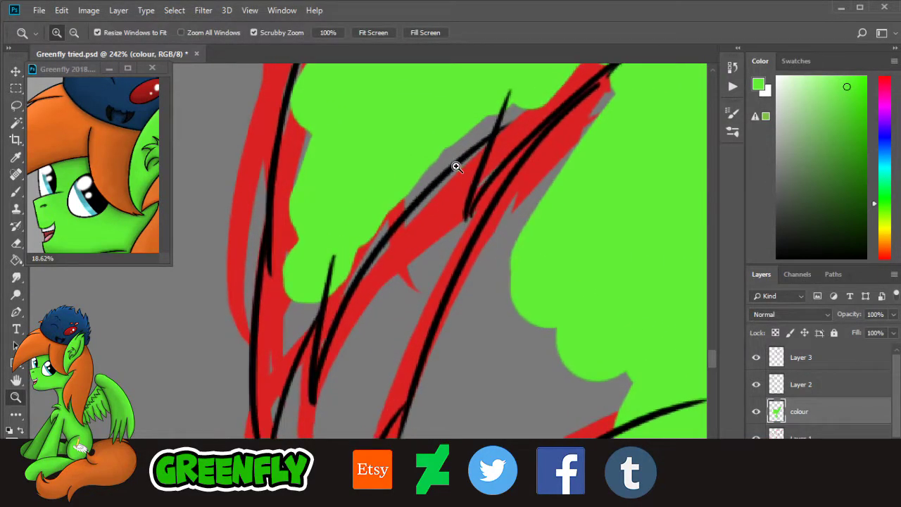
left_click(17, 193)
left_click(65, 33)
left_click_drag(98, 85, 93, 81)
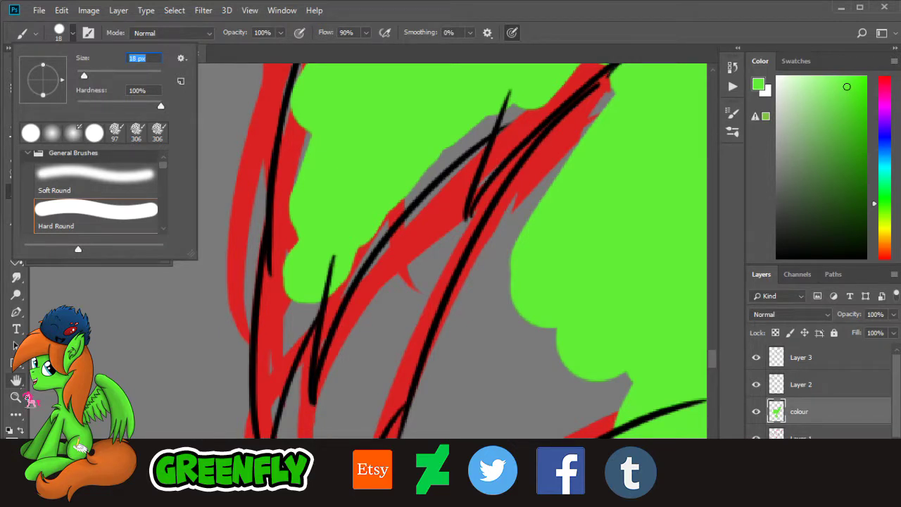
left_click(20, 395)
mouse_move(333, 273)
left_mouse_down()
mouse_move(345, 267)
mouse_move(326, 331)
left_mouse_up()
Step: Fill the underside of the uppermost chest tuft up to its second spike and erase the green outside the line
left_click(16, 193)
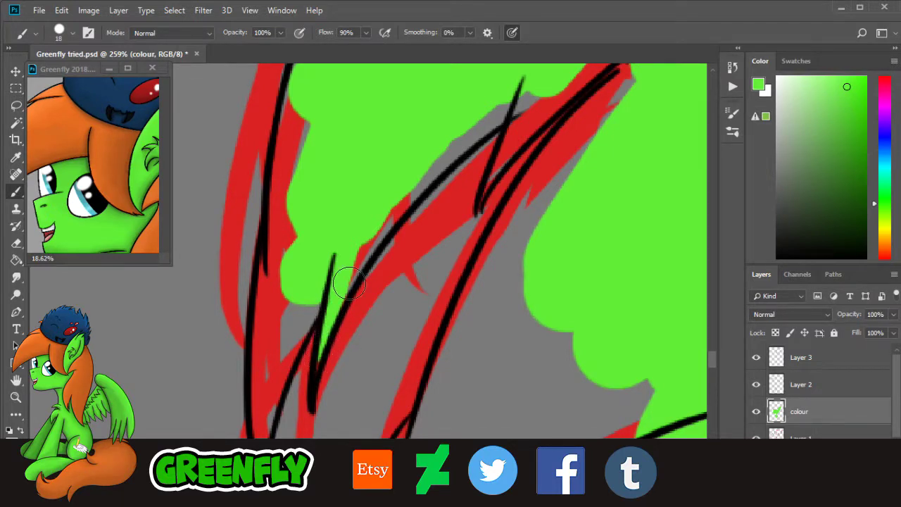
mouse_move(349, 283)
left_mouse_down()
mouse_move(362, 250)
mouse_move(351, 271)
mouse_move(433, 160)
mouse_move(541, 85)
mouse_move(475, 206)
left_mouse_up()
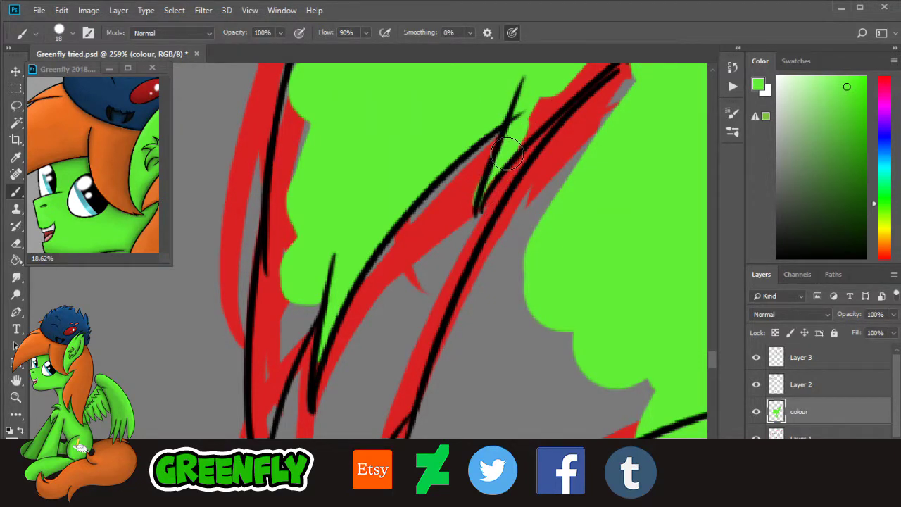
key("e")
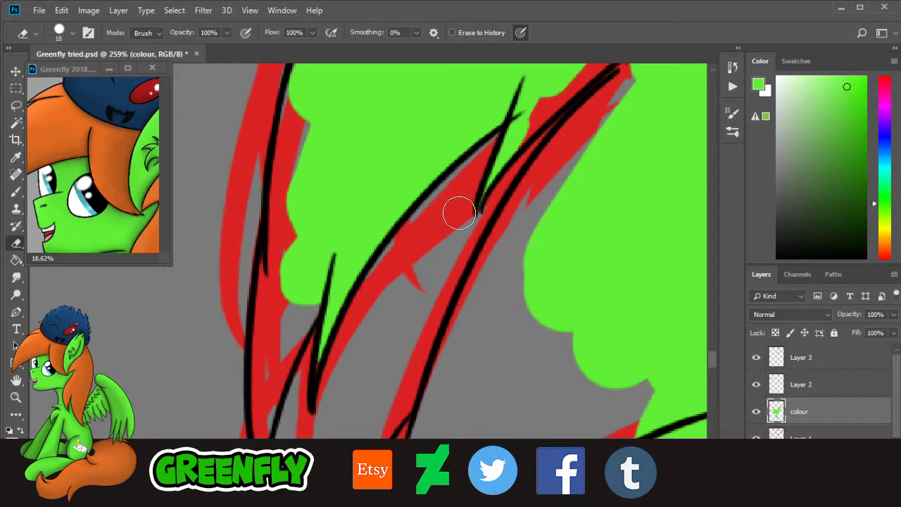
Step: Paint green along the inner edge of the uppermost chest tuft down towards its pointed tip
scroll(714, 374, "down", 1)
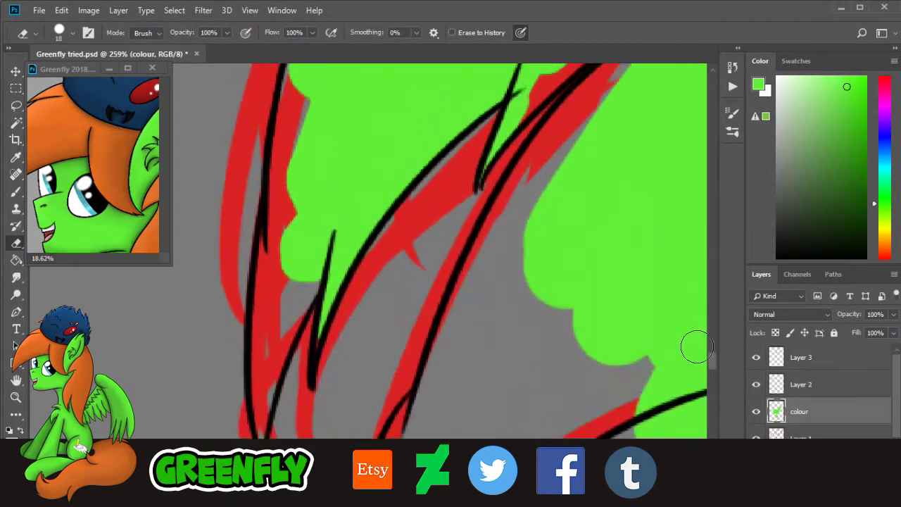
key("b")
mouse_move(321, 239)
left_mouse_down()
mouse_move(322, 262)
mouse_move(281, 344)
mouse_move(295, 315)
left_mouse_up()
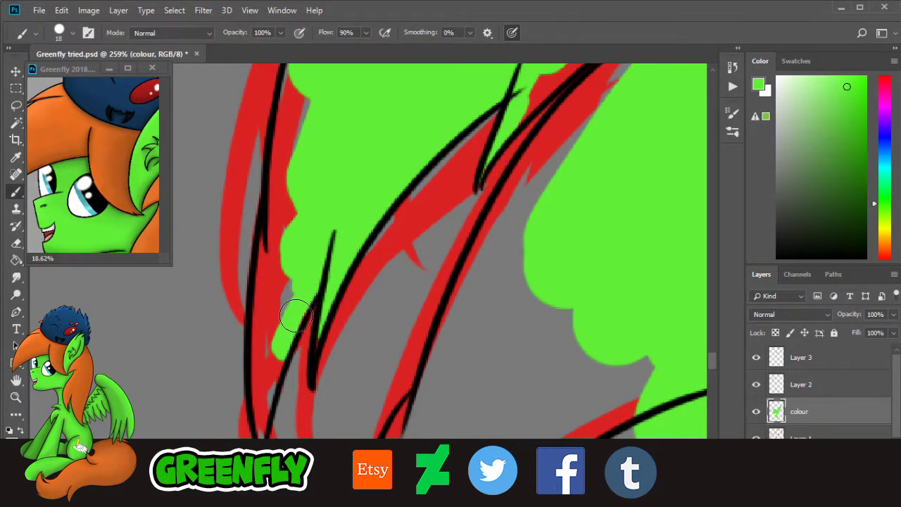
left_click_drag(274, 359, 263, 407)
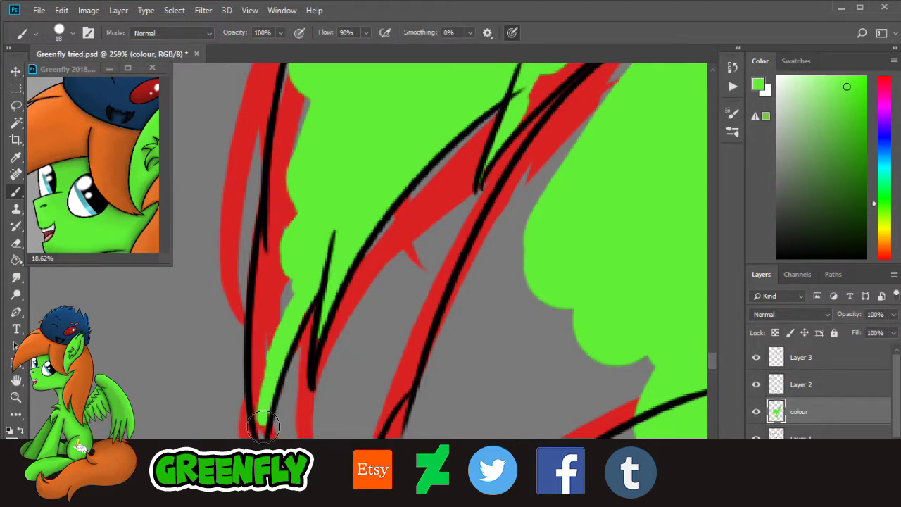
Step: Fill the uppermost chest tuft with green from its pointed tip up along its outer outline
mouse_move(261, 424)
left_mouse_down()
mouse_move(263, 350)
mouse_move(256, 368)
mouse_move(267, 261)
mouse_move(279, 326)
mouse_move(290, 307)
mouse_move(279, 219)
mouse_move(268, 252)
mouse_move(287, 156)
left_mouse_up()
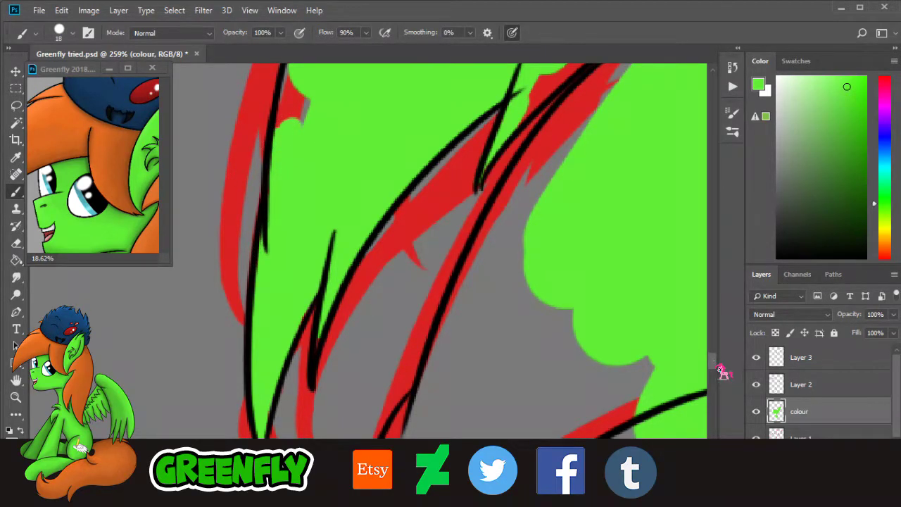
left_click_drag(719, 370, 719, 362)
mouse_move(335, 312)
left_mouse_down()
mouse_move(306, 336)
mouse_move(289, 322)
left_mouse_up()
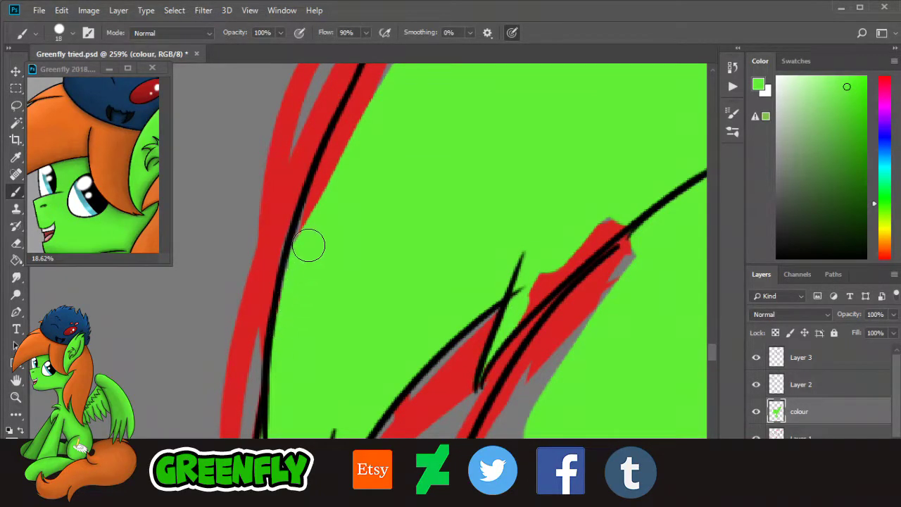
left_click_drag(291, 284, 336, 151)
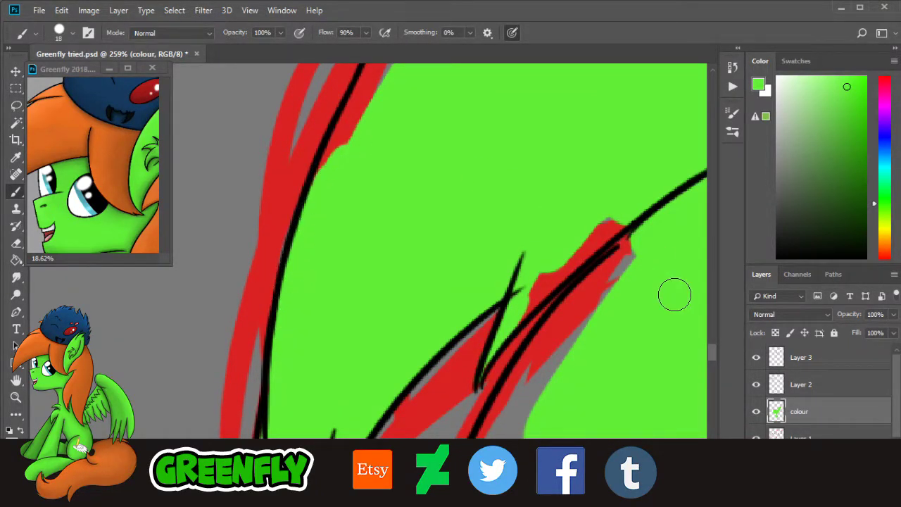
Step: Fill the gap along the upper chest outline with green up to the pointed fur spike below the neck
left_click_drag(722, 354, 719, 352)
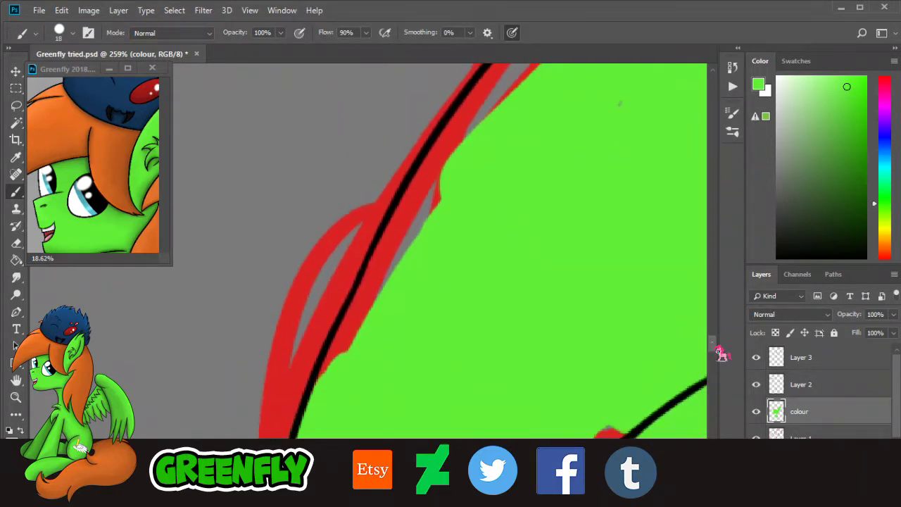
mouse_move(347, 365)
left_mouse_down()
mouse_move(322, 396)
mouse_move(368, 303)
mouse_move(353, 328)
left_mouse_up()
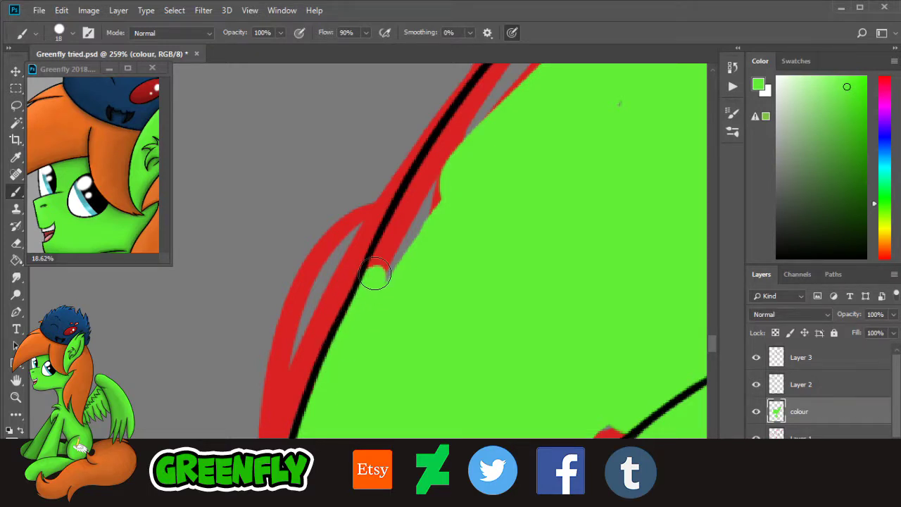
mouse_move(375, 276)
left_mouse_down()
mouse_move(397, 218)
mouse_move(413, 210)
mouse_move(414, 230)
mouse_move(425, 224)
mouse_move(417, 219)
mouse_move(424, 180)
left_mouse_up()
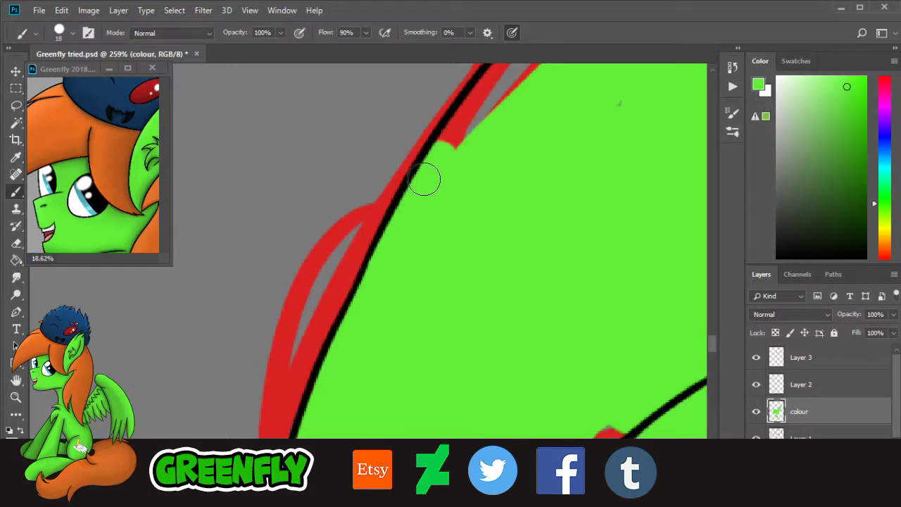
left_click_drag(722, 350, 720, 347)
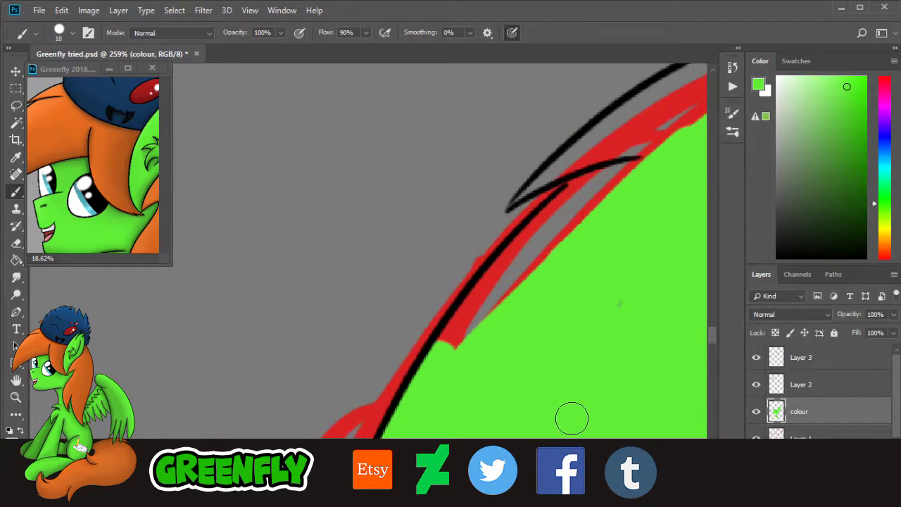
left_click_drag(417, 476, 429, 478)
mouse_move(320, 346)
left_mouse_down()
mouse_move(330, 303)
mouse_move(306, 323)
mouse_move(423, 196)
mouse_move(401, 212)
mouse_move(370, 269)
mouse_move(373, 292)
left_mouse_up()
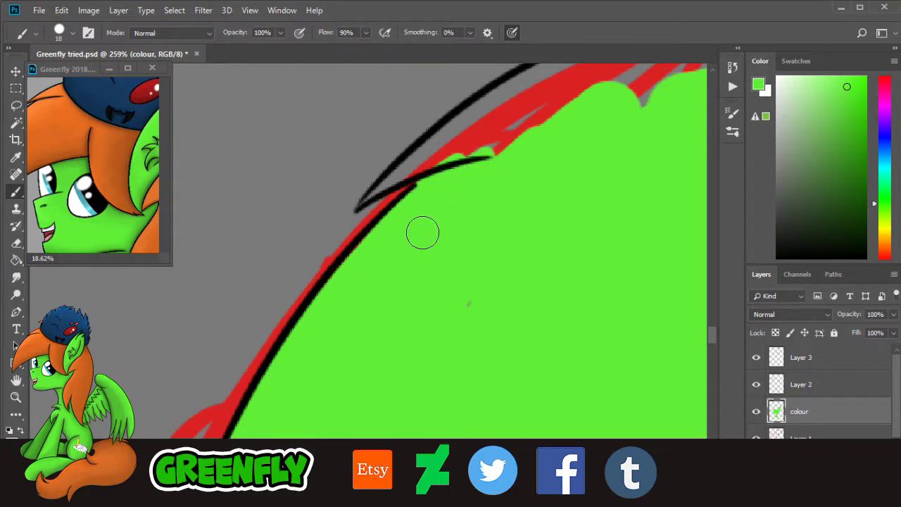
Step: Fill the pointed fur spike below the neck and the area under its upper line across to the neck's base
scroll(716, 338, "up", 3)
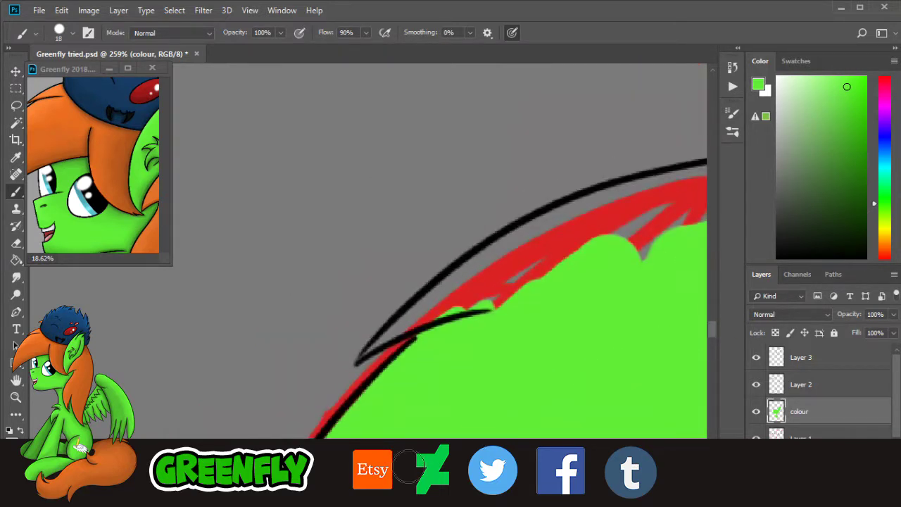
scroll(407, 470, "right", 3)
mouse_move(310, 307)
left_mouse_down()
mouse_move(247, 310)
mouse_move(267, 312)
left_mouse_up()
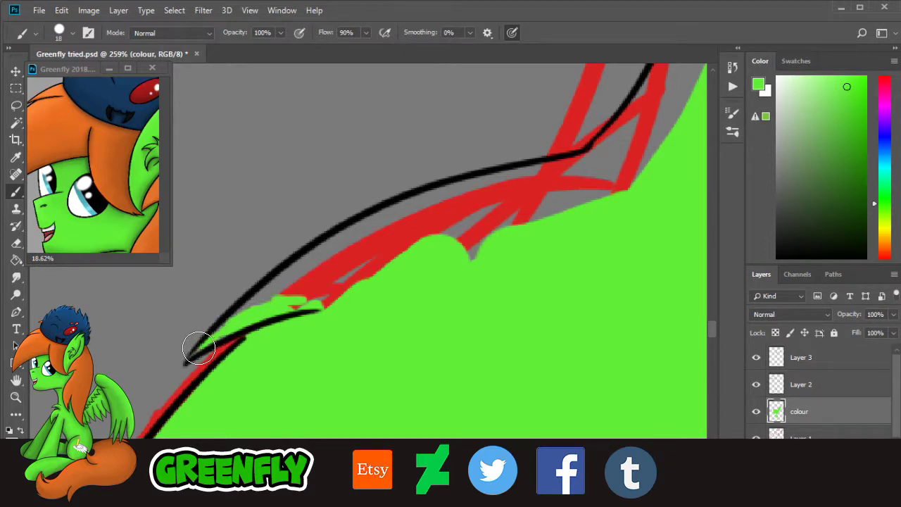
mouse_move(191, 356)
left_mouse_down()
mouse_move(348, 250)
mouse_move(378, 254)
mouse_move(329, 313)
mouse_move(381, 226)
mouse_move(334, 249)
mouse_move(473, 194)
mouse_move(429, 201)
mouse_move(621, 163)
mouse_move(476, 249)
mouse_move(514, 233)
mouse_move(530, 194)
mouse_move(451, 217)
left_mouse_up()
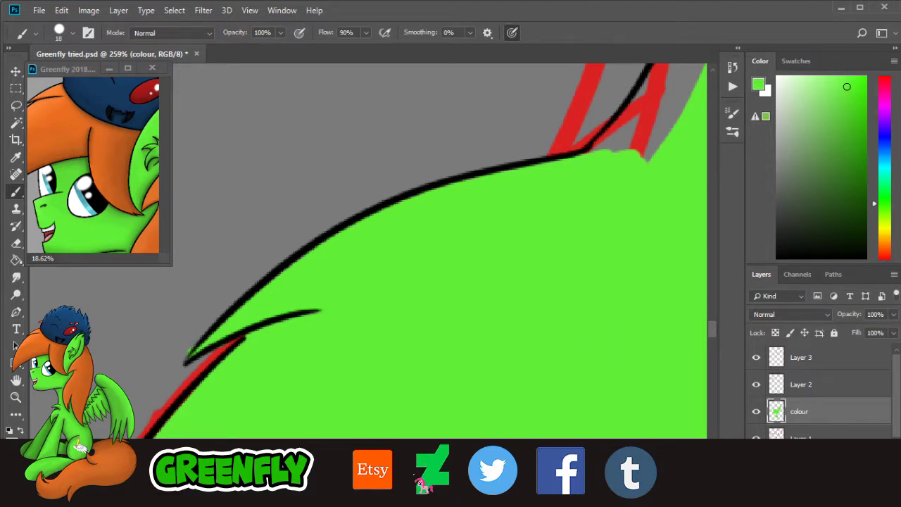
Step: Fill the front of the neck with green along its curved outline from the base up towards the throat
scroll(421, 485, "right", 5)
scroll(725, 337, "up", 6)
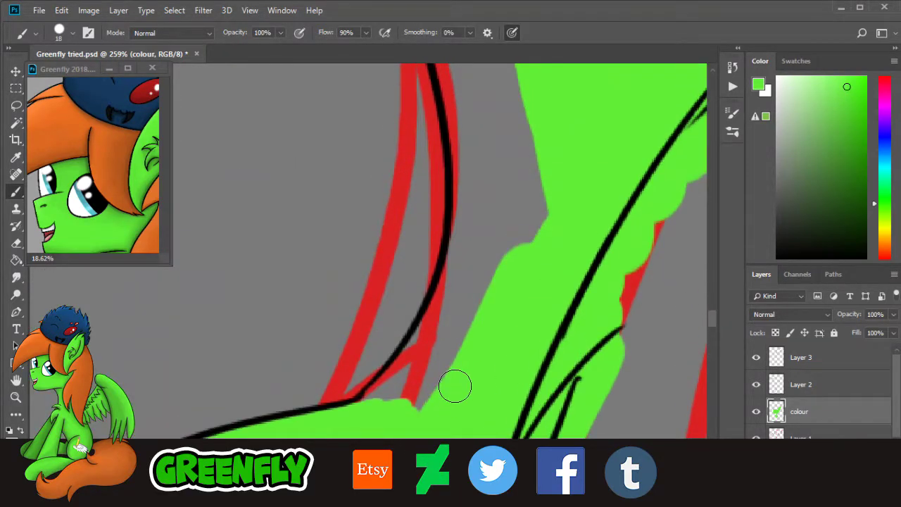
mouse_move(454, 382)
left_mouse_down()
mouse_move(379, 403)
mouse_move(412, 357)
mouse_move(378, 388)
mouse_move(443, 318)
mouse_move(455, 331)
mouse_move(446, 362)
mouse_move(455, 314)
mouse_move(470, 327)
mouse_move(452, 344)
mouse_move(473, 291)
mouse_move(459, 287)
mouse_move(428, 333)
mouse_move(465, 259)
mouse_move(445, 298)
mouse_move(467, 201)
mouse_move(457, 248)
mouse_move(470, 292)
mouse_move(543, 185)
mouse_move(559, 201)
left_mouse_up()
left_click_drag(716, 322, 715, 313)
mouse_move(472, 355)
left_mouse_down()
mouse_move(461, 394)
mouse_move(446, 396)
mouse_move(446, 290)
mouse_move(435, 235)
mouse_move(422, 251)
mouse_move(415, 241)
mouse_move(431, 242)
mouse_move(467, 296)
mouse_move(502, 396)
mouse_move(537, 410)
mouse_move(479, 261)
mouse_move(463, 176)
mouse_move(433, 96)
mouse_move(398, 100)
mouse_move(474, 268)
left_mouse_up()
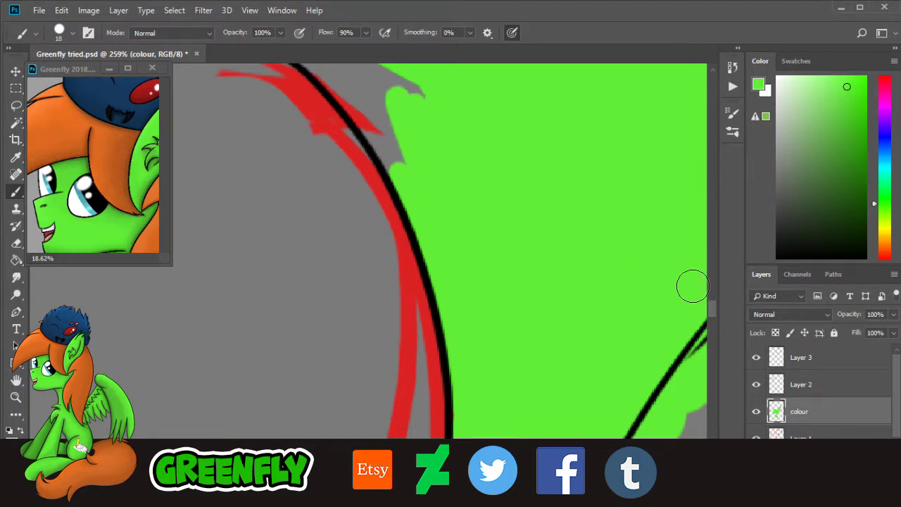
Step: Paint green into the throat corner where the neck outline meets the jaw line
scroll(695, 304, "up", 3)
scroll(461, 392, "left", 3)
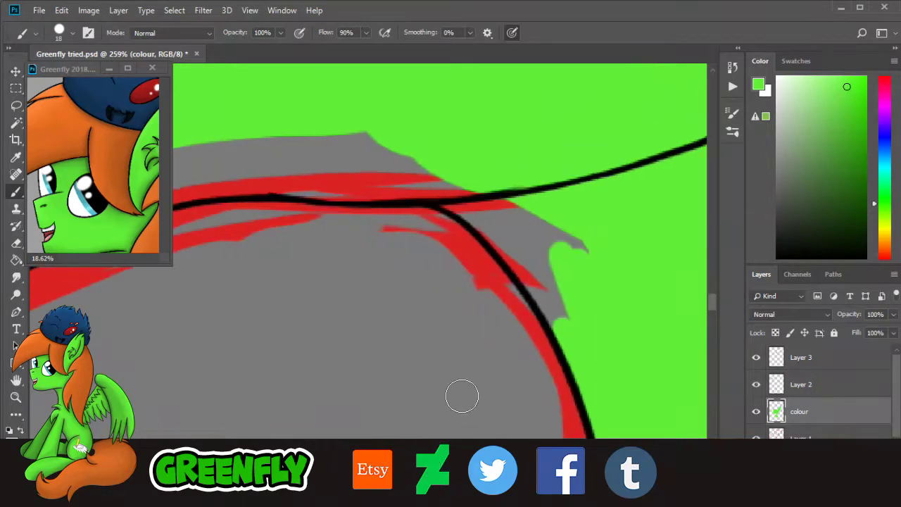
mouse_move(536, 278)
left_mouse_down()
mouse_move(569, 325)
mouse_move(533, 259)
mouse_move(526, 268)
mouse_move(446, 199)
mouse_move(469, 195)
mouse_move(542, 264)
left_mouse_up()
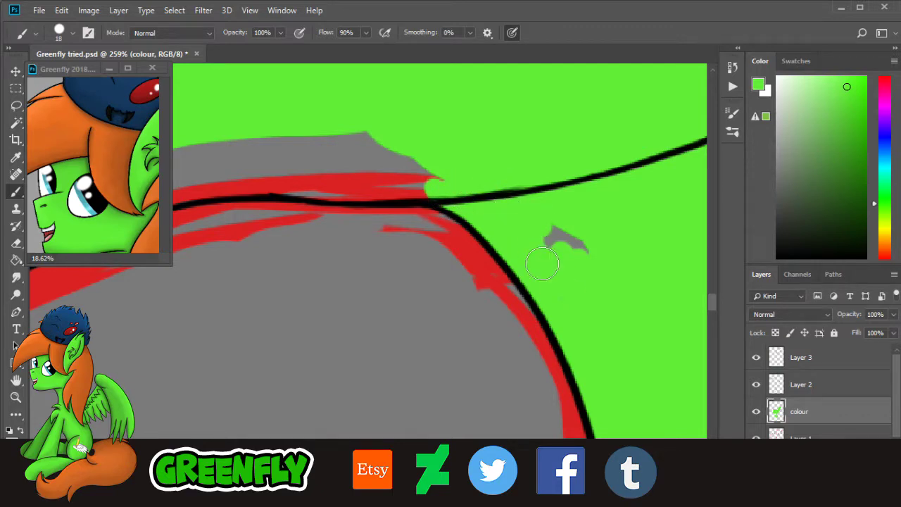
Step: Paint green over the base of the line between the first and second chest tufts and down the second tuft's outer edge
left_click(16, 397)
left_click_drag(501, 189, 423, 190)
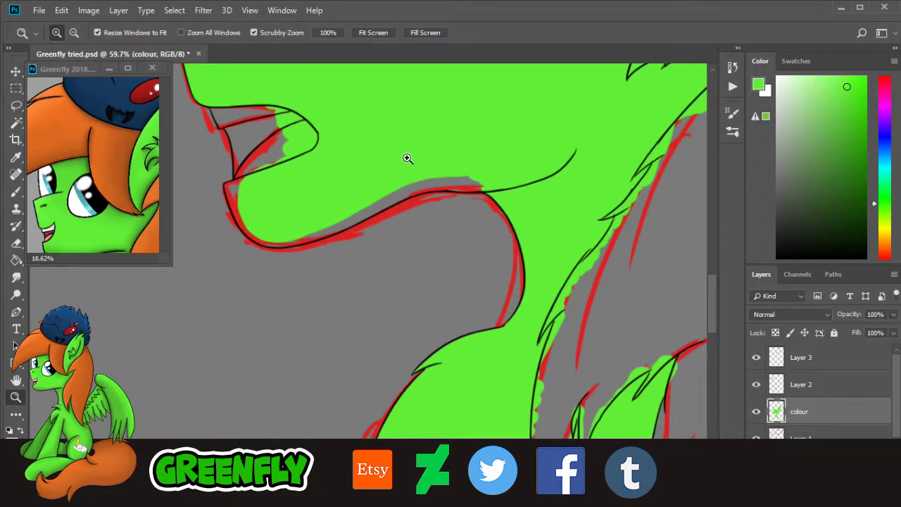
left_click_drag(407, 159, 444, 159)
left_click_drag(563, 229, 541, 228)
left_click_drag(719, 310, 718, 363)
left_click(512, 216)
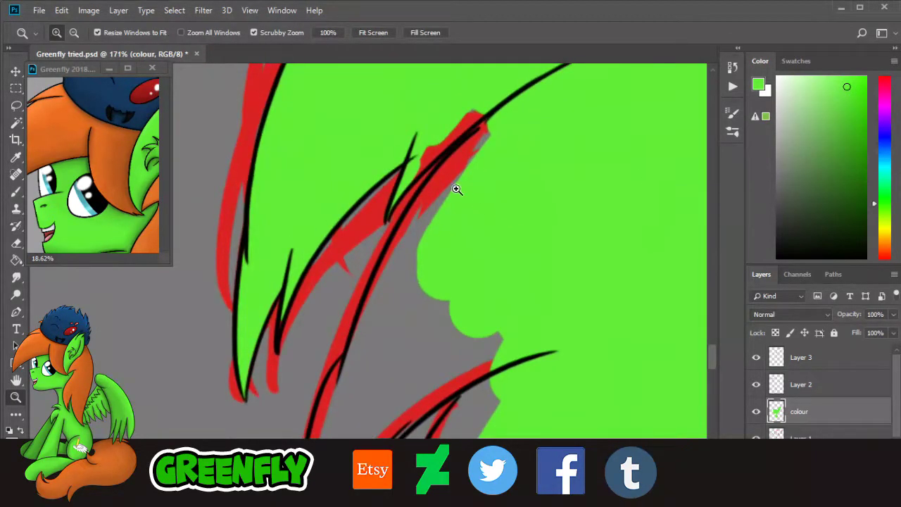
left_click(446, 132)
key("b")
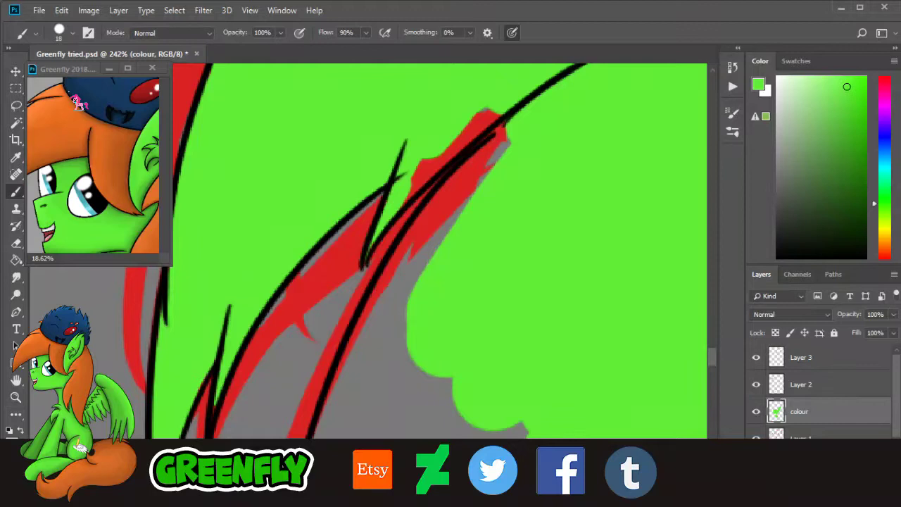
left_click(72, 34)
mouse_move(454, 132)
left_mouse_down()
mouse_move(487, 106)
mouse_move(444, 149)
mouse_move(485, 162)
mouse_move(493, 137)
mouse_move(442, 226)
mouse_move(438, 207)
mouse_move(401, 261)
mouse_move(362, 338)
mouse_move(377, 332)
left_mouse_up()
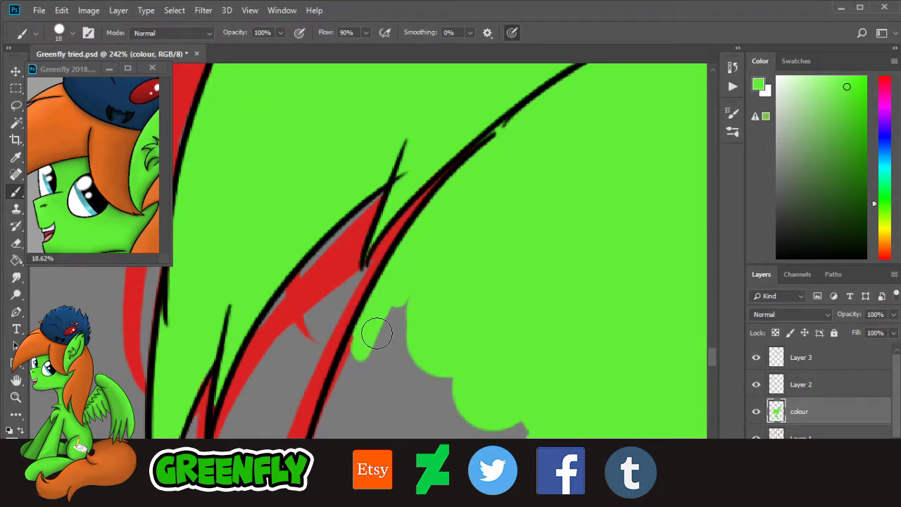
Step: Fill the upper half of the second chest tuft between its outer outline and the line above the third tuft
left_click_drag(717, 363, 721, 373)
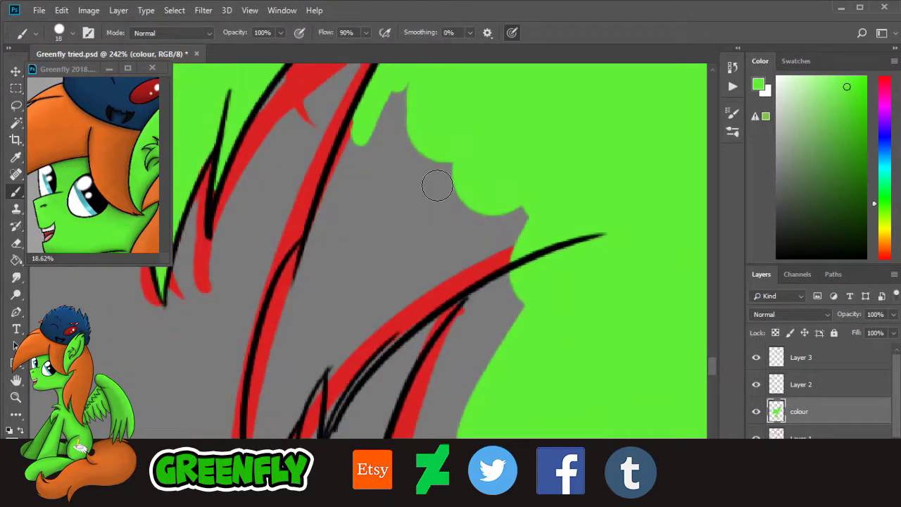
left_click_drag(367, 198, 375, 123)
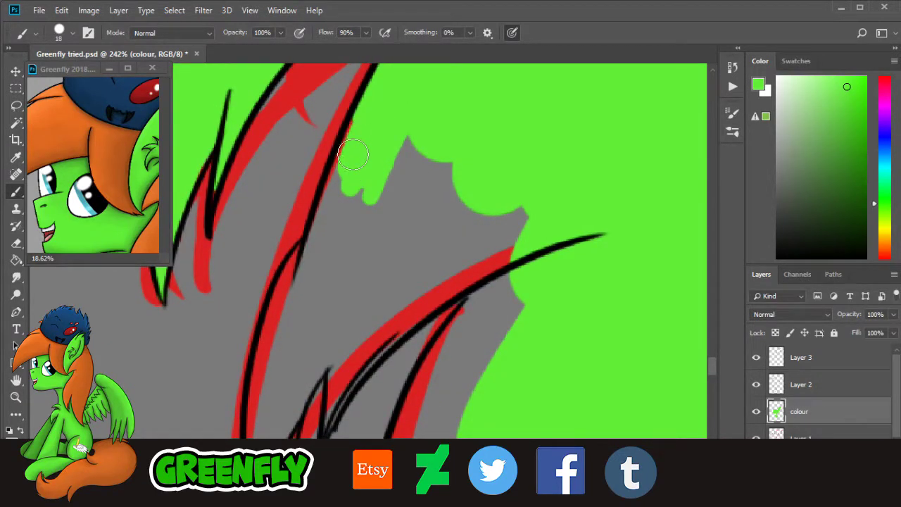
mouse_move(357, 131)
left_mouse_down()
mouse_move(308, 283)
mouse_move(394, 221)
mouse_move(413, 225)
mouse_move(410, 248)
mouse_move(341, 344)
mouse_move(432, 283)
mouse_move(423, 290)
mouse_move(453, 276)
mouse_move(440, 299)
mouse_move(513, 255)
mouse_move(534, 218)
mouse_move(531, 197)
mouse_move(419, 242)
mouse_move(422, 221)
mouse_move(393, 217)
mouse_move(457, 143)
mouse_move(430, 117)
left_mouse_up()
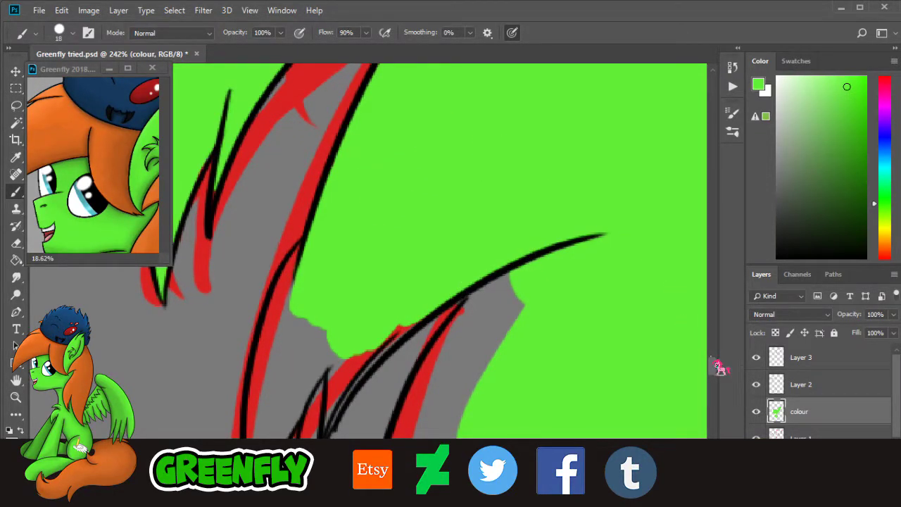
Step: Fill the second chest tuft's underside spike, its pointed tip and the remaining gap along its outer outline
scroll(718, 379, "down", 3)
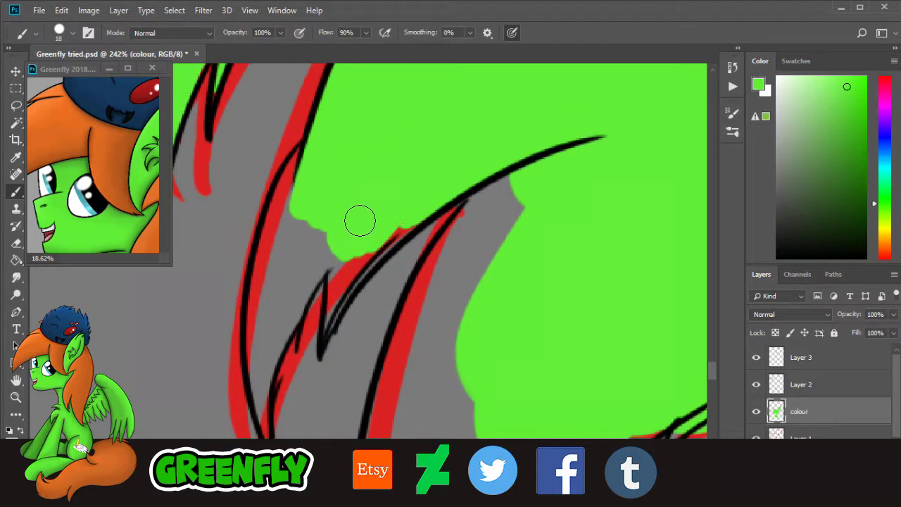
mouse_move(360, 222)
left_mouse_down()
mouse_move(339, 289)
mouse_move(353, 270)
mouse_move(342, 301)
mouse_move(332, 301)
mouse_move(337, 295)
mouse_move(328, 332)
mouse_move(349, 282)
mouse_move(347, 295)
mouse_move(428, 211)
left_mouse_up()
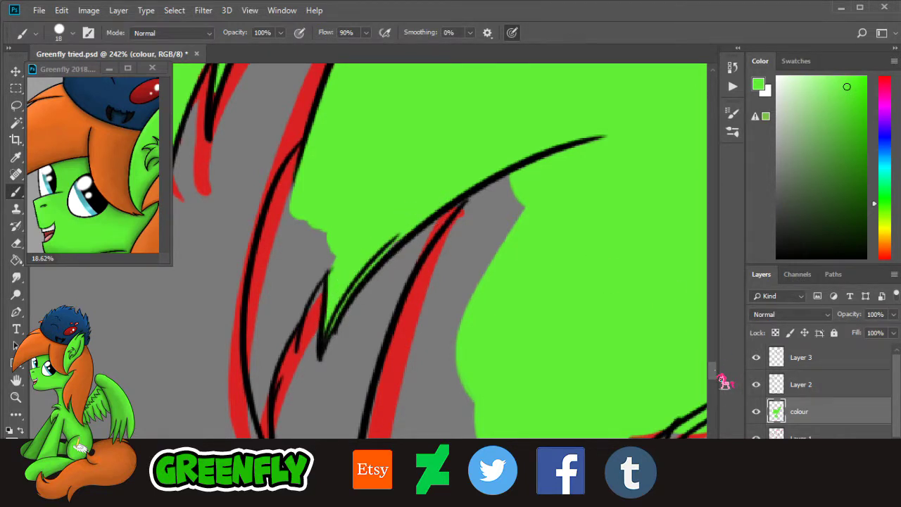
mouse_move(717, 374)
left_mouse_down()
mouse_move(712, 385)
mouse_move(711, 374)
left_mouse_up()
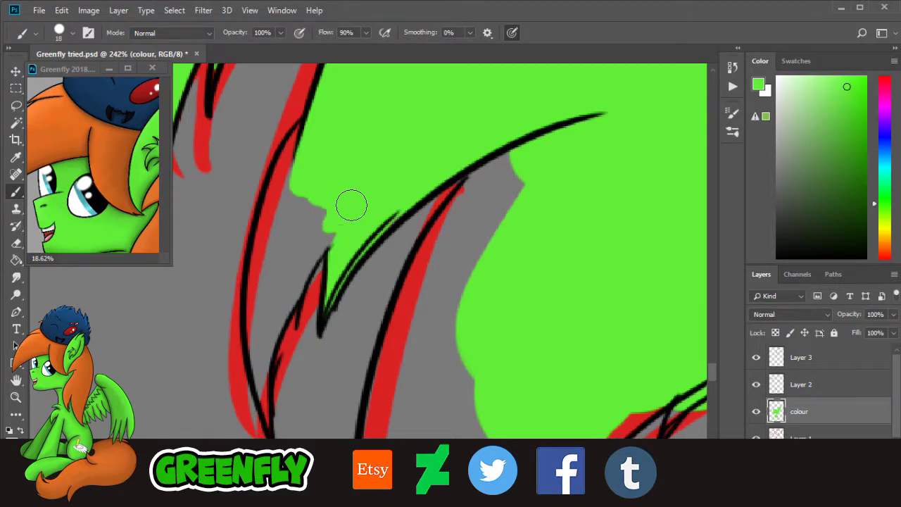
mouse_move(351, 205)
left_mouse_down()
mouse_move(336, 240)
mouse_move(332, 230)
mouse_move(319, 238)
mouse_move(299, 274)
mouse_move(307, 269)
mouse_move(312, 260)
mouse_move(285, 292)
mouse_move(264, 353)
mouse_move(267, 421)
mouse_move(253, 344)
mouse_move(264, 303)
left_mouse_up()
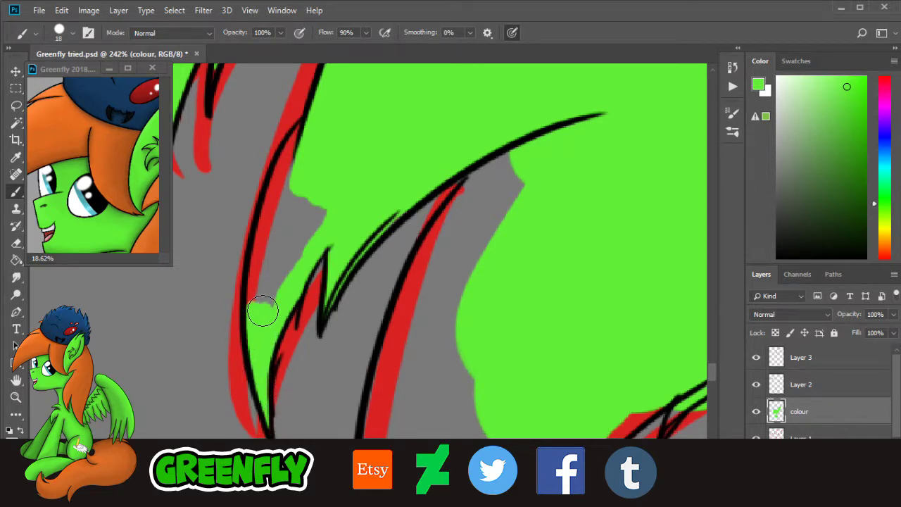
mouse_move(274, 294)
left_mouse_down()
mouse_move(259, 310)
mouse_move(263, 278)
mouse_move(258, 304)
mouse_move(256, 287)
mouse_move(270, 219)
mouse_move(277, 243)
mouse_move(274, 208)
left_mouse_up()
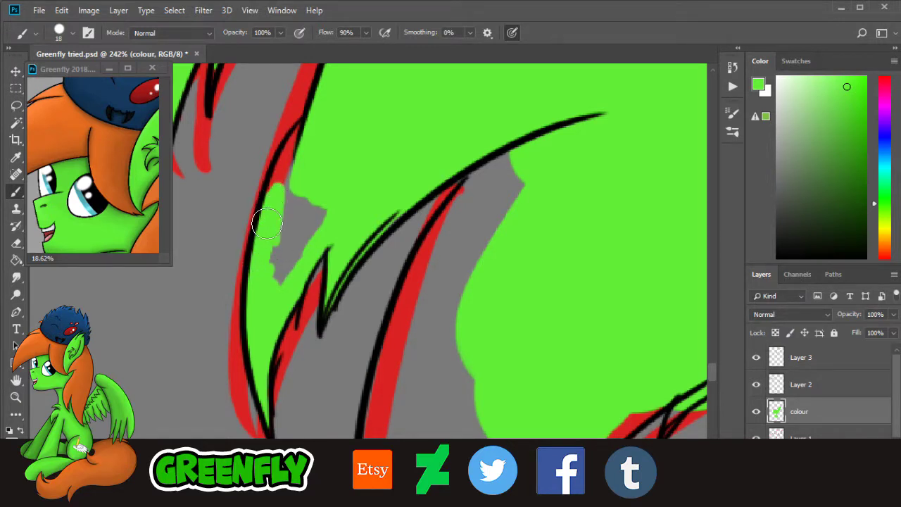
mouse_move(276, 194)
left_mouse_down()
mouse_move(299, 136)
mouse_move(286, 192)
mouse_move(305, 221)
left_mouse_up()
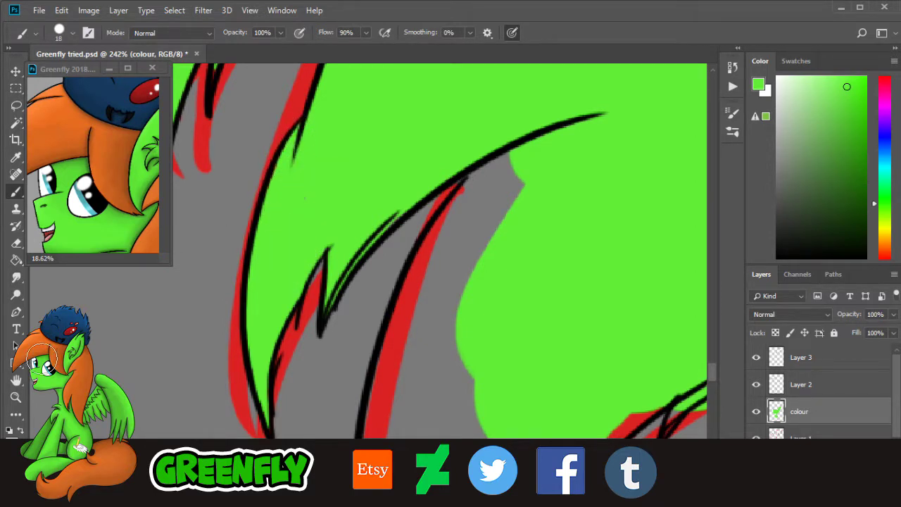
Step: Fill the top of the third chest tuft with green from its junction with the second tuft down its outer line
left_click(19, 397)
left_click_drag(519, 174, 412, 194)
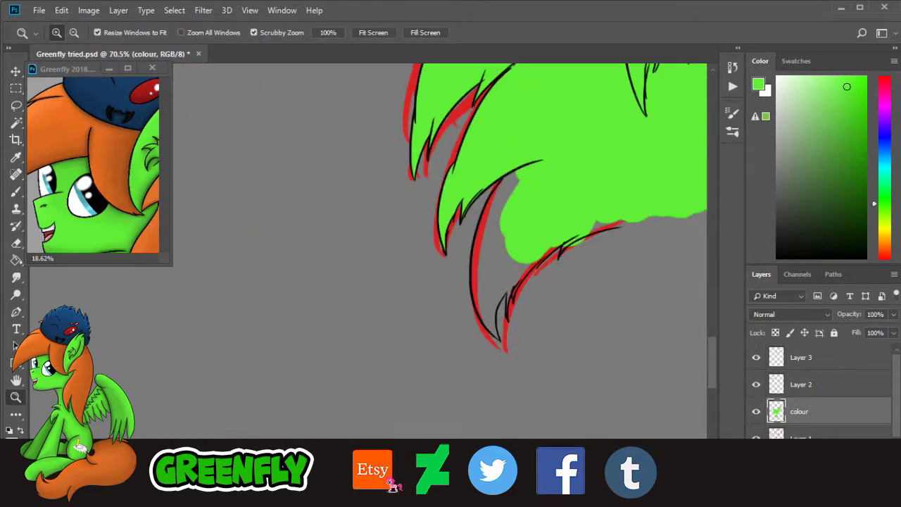
left_click_drag(580, 315, 486, 312)
left_click_drag(438, 232, 466, 233)
left_click_drag(429, 196, 326, 156)
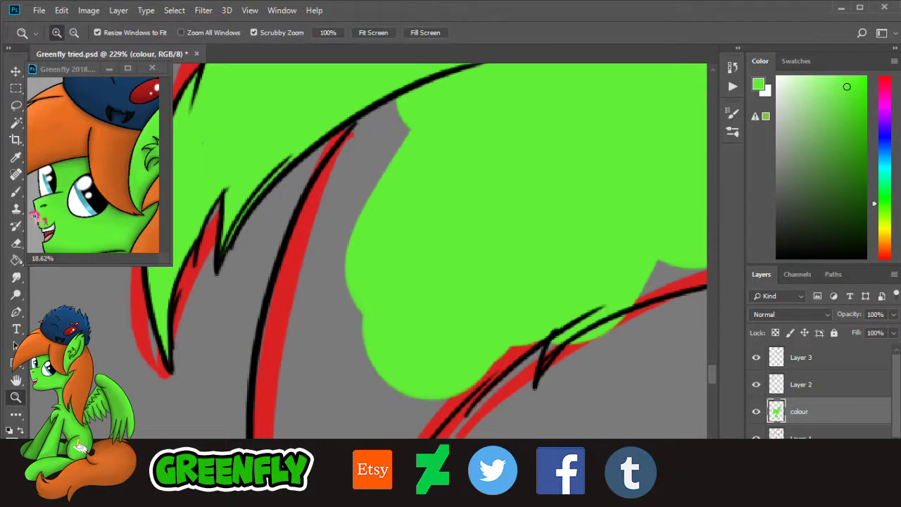
left_click(15, 191)
mouse_move(352, 243)
left_mouse_down()
mouse_move(358, 225)
mouse_move(331, 261)
mouse_move(320, 261)
mouse_move(310, 218)
mouse_move(297, 232)
mouse_move(368, 125)
mouse_move(406, 117)
mouse_move(412, 134)
left_mouse_up()
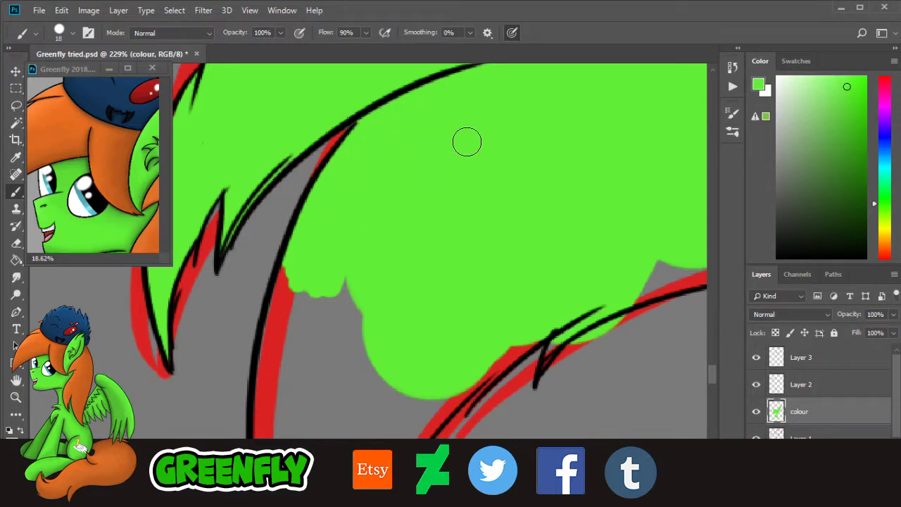
Step: Extend the green down the middle of the third chest tuft, between its outer outline and its underside line
scroll(719, 380, "down", 3)
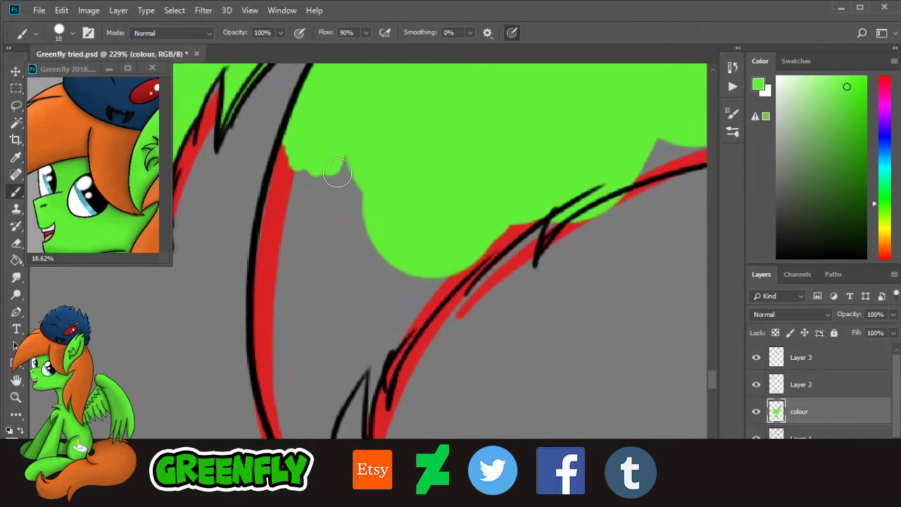
mouse_move(337, 173)
left_mouse_down()
mouse_move(324, 212)
mouse_move(286, 259)
mouse_move(279, 232)
mouse_move(290, 151)
mouse_move(267, 277)
mouse_move(268, 348)
mouse_move(275, 343)
mouse_move(282, 371)
mouse_move(336, 277)
mouse_move(363, 276)
mouse_move(361, 333)
mouse_move(437, 282)
mouse_move(426, 303)
left_mouse_up()
left_click_drag(461, 254, 412, 328)
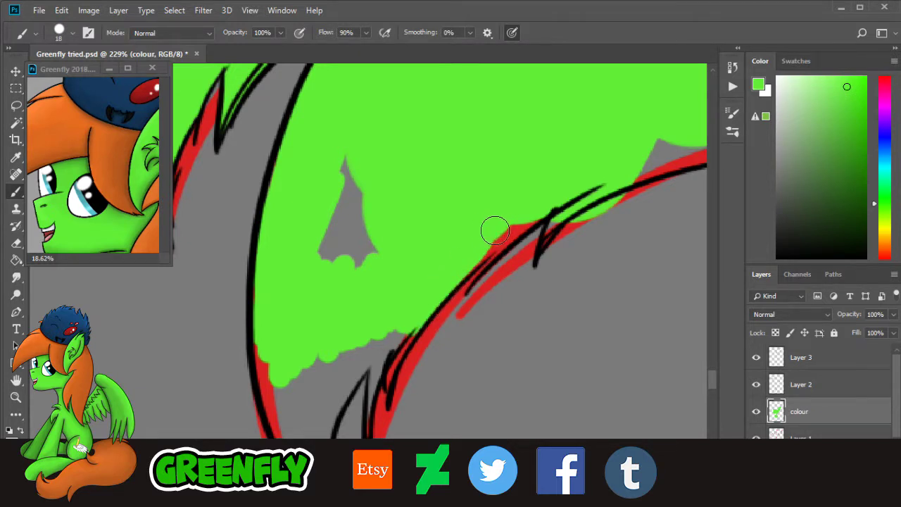
Step: Fill the grey gap in the middle of the third chest tuft and the uncoloured strip along its upper underside line
key("z")
left_click(455, 234)
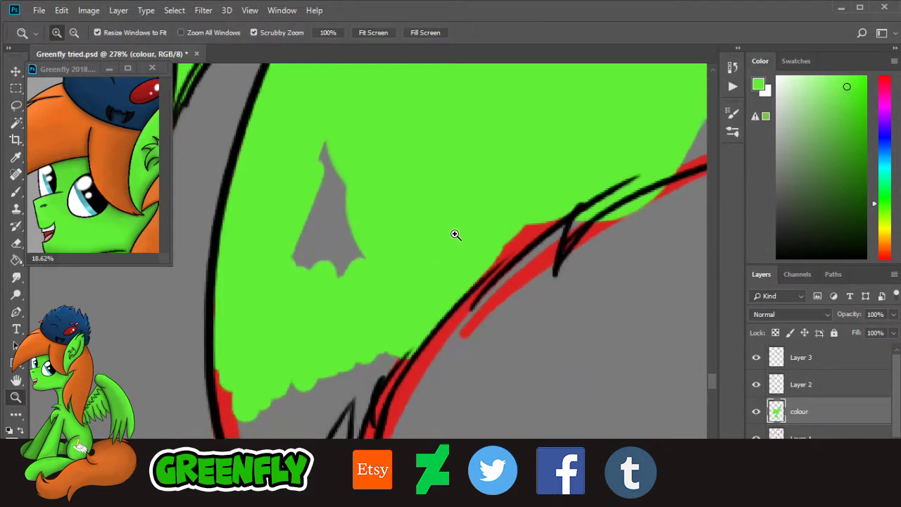
left_click(16, 191)
left_click(72, 34)
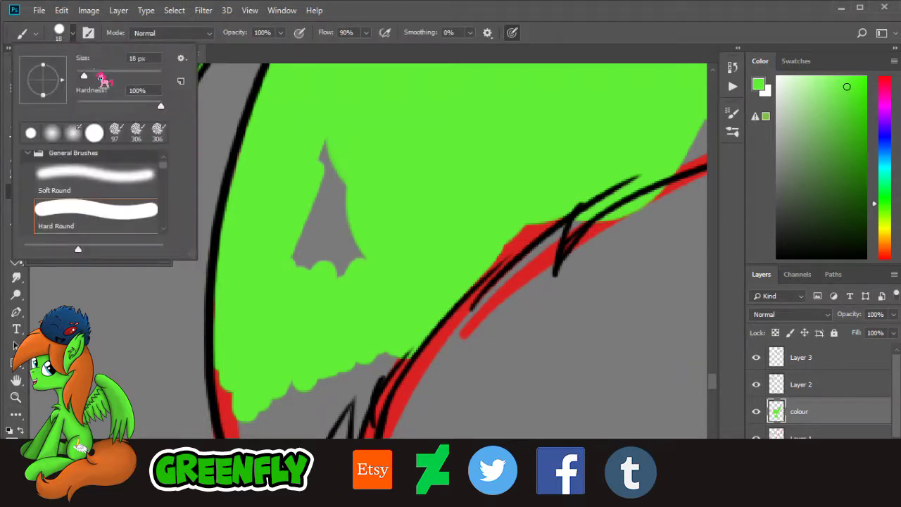
left_click(376, 202)
mouse_move(376, 202)
left_mouse_down()
mouse_move(333, 290)
mouse_move(360, 261)
mouse_move(370, 163)
mouse_move(341, 181)
mouse_move(291, 239)
left_mouse_up()
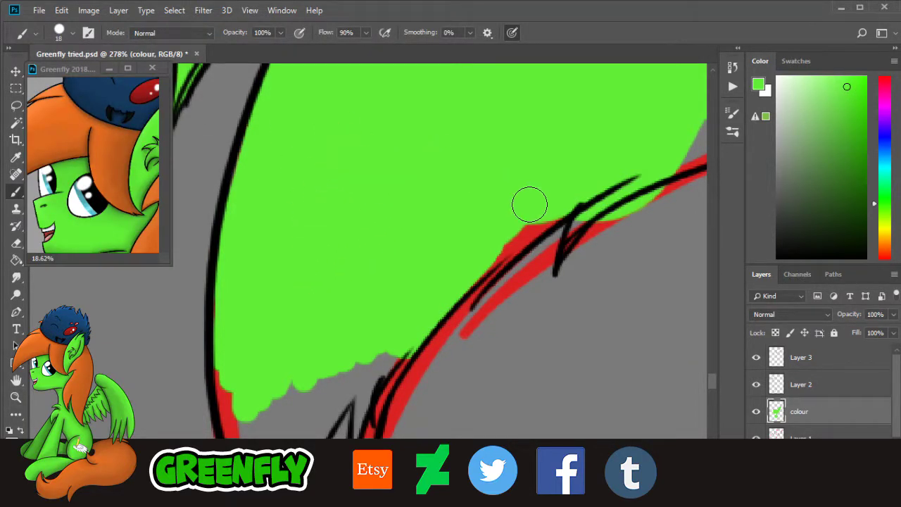
left_click_drag(528, 203, 549, 219)
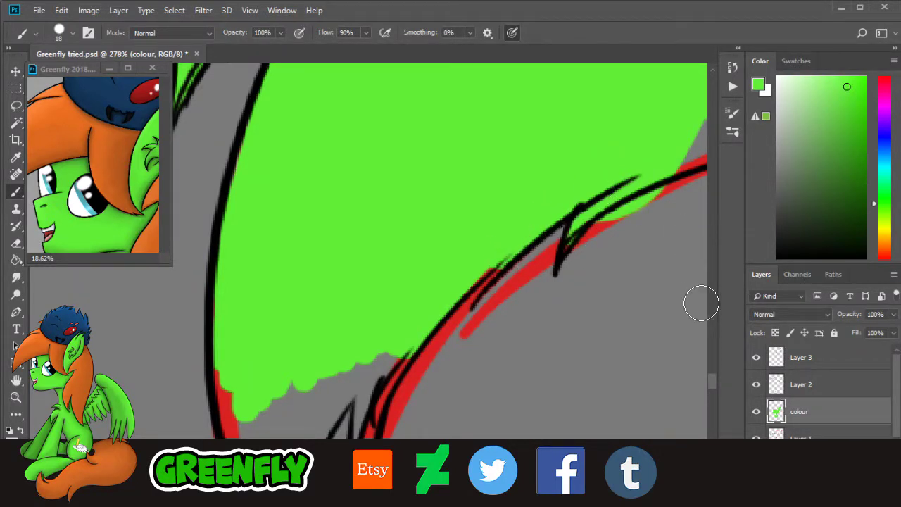
Step: Fill the lower part of the third chest tuft with green, covering its pointed tip and the area around its inner spike
scroll(723, 392, "down", 5)
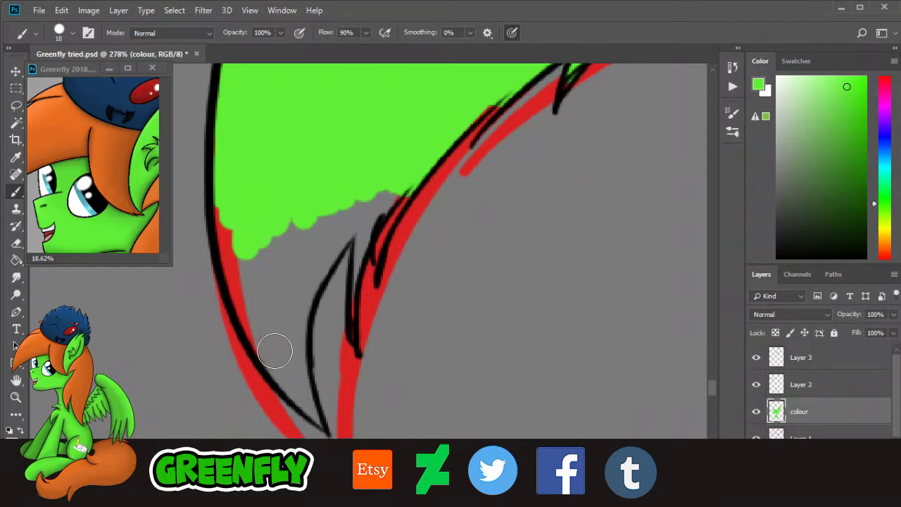
mouse_move(280, 352)
left_mouse_down()
mouse_move(322, 424)
mouse_move(294, 353)
mouse_move(288, 387)
mouse_move(282, 363)
mouse_move(273, 368)
mouse_move(257, 340)
mouse_move(235, 281)
mouse_move(226, 211)
mouse_move(231, 261)
left_mouse_up()
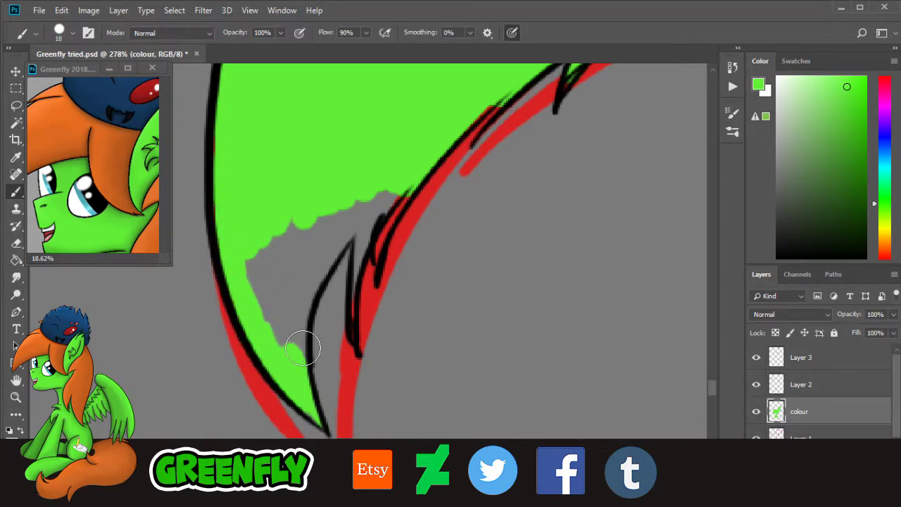
mouse_move(292, 334)
left_mouse_down()
mouse_move(306, 411)
mouse_move(291, 335)
mouse_move(294, 309)
mouse_move(297, 342)
mouse_move(308, 289)
mouse_move(329, 254)
mouse_move(318, 268)
mouse_move(323, 239)
mouse_move(295, 234)
mouse_move(246, 283)
mouse_move(282, 307)
left_mouse_up()
mouse_move(353, 155)
left_mouse_down()
mouse_move(400, 183)
mouse_move(375, 214)
mouse_move(408, 187)
mouse_move(377, 257)
mouse_move(378, 221)
mouse_move(361, 248)
mouse_move(350, 316)
mouse_move(363, 212)
mouse_move(363, 231)
mouse_move(376, 204)
left_mouse_up()
Step: Fill the remaining gaps along the third chest tuft's underside line and erase the green spilling below that line
scroll(711, 388, "up", 5)
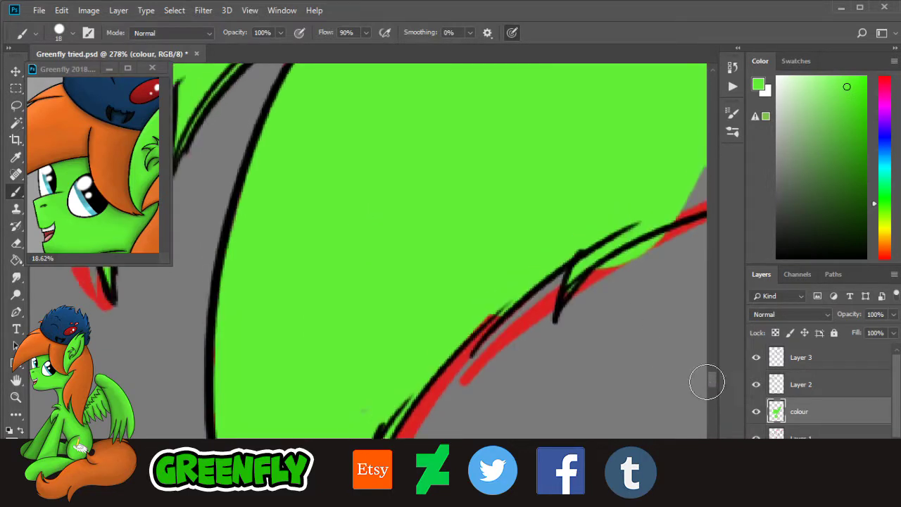
scroll(422, 392, "right", 4)
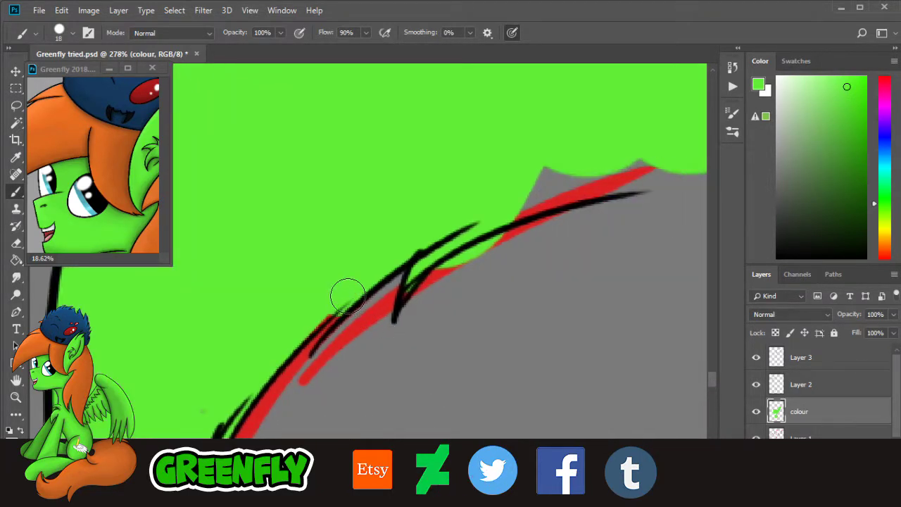
left_click_drag(344, 295, 293, 342)
scroll(458, 346, "right", 5)
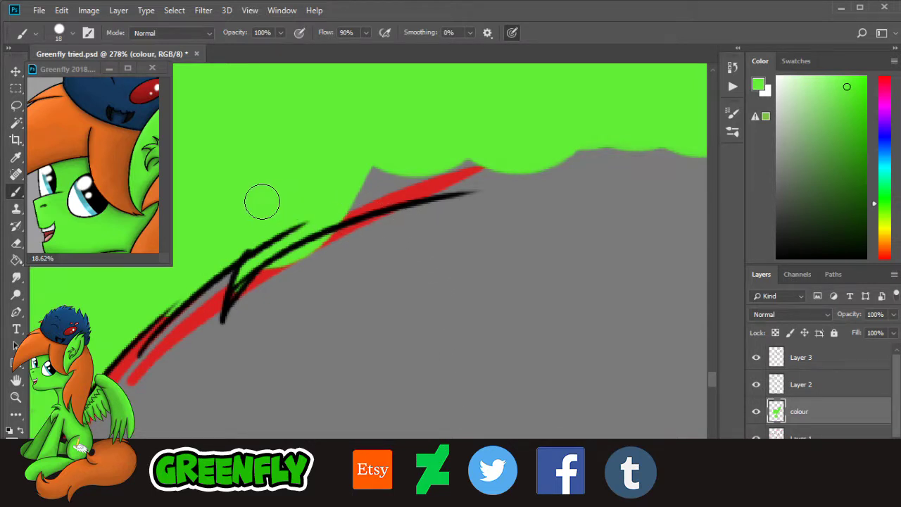
mouse_move(388, 185)
left_mouse_down()
mouse_move(332, 220)
mouse_move(443, 180)
mouse_move(457, 185)
mouse_move(464, 158)
mouse_move(398, 167)
mouse_move(395, 189)
left_mouse_up()
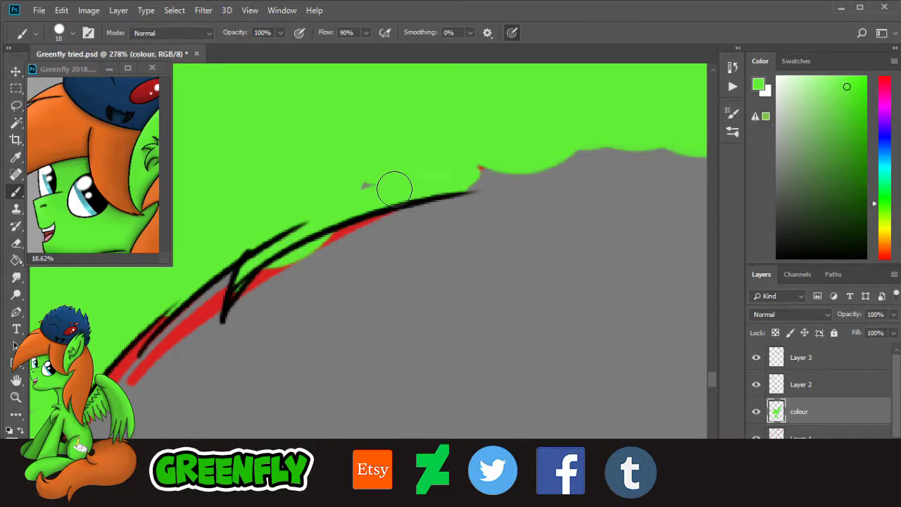
left_click(16, 242)
mouse_move(322, 256)
left_mouse_down()
mouse_move(270, 279)
mouse_move(325, 251)
mouse_move(295, 259)
mouse_move(327, 236)
left_mouse_up()
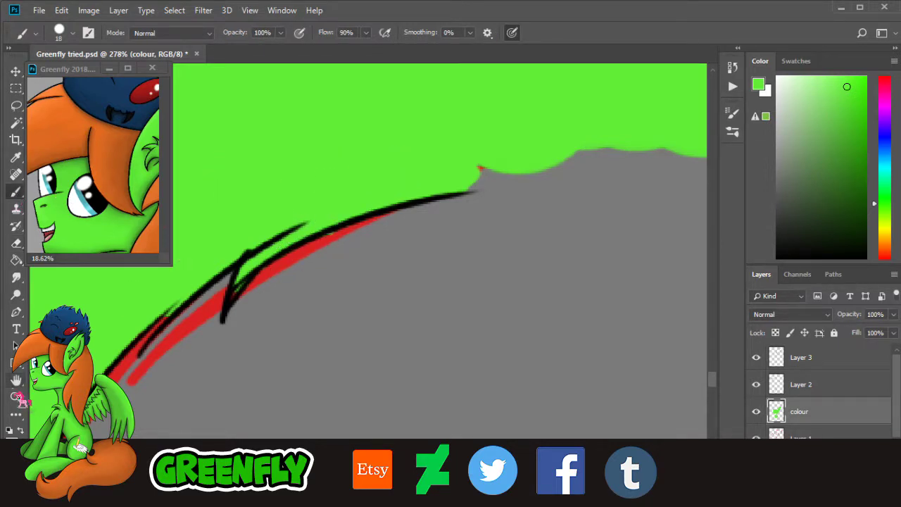
Step: With a 72 px brush, even out the green along the chest's lower edge between the third tuft and the rear chest line
key("z")
left_click_drag(476, 199, 395, 332)
left_click_drag(406, 476, 429, 476)
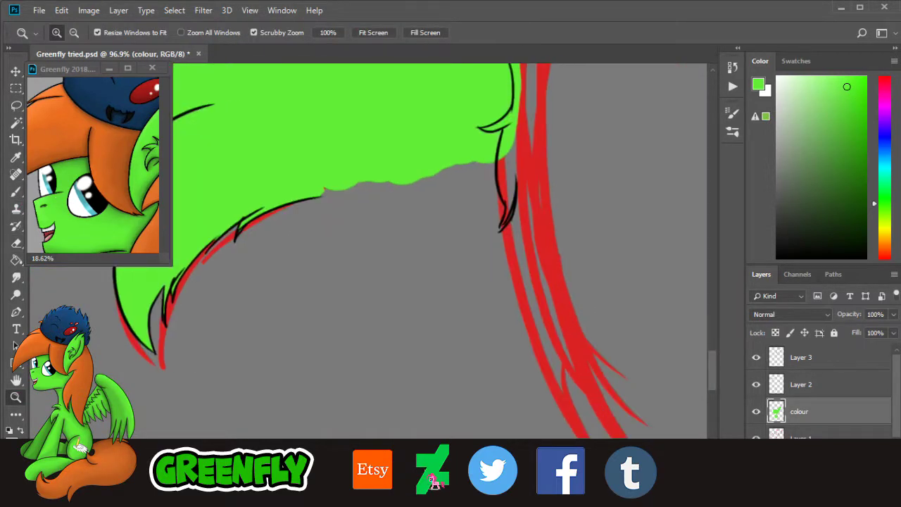
left_click_drag(370, 129, 410, 139)
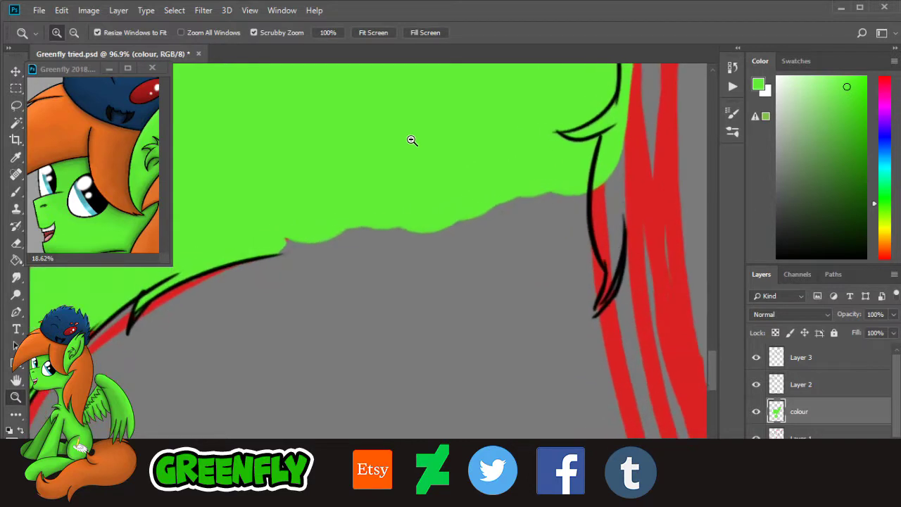
left_click(15, 191)
left_click(73, 33)
left_click(106, 75)
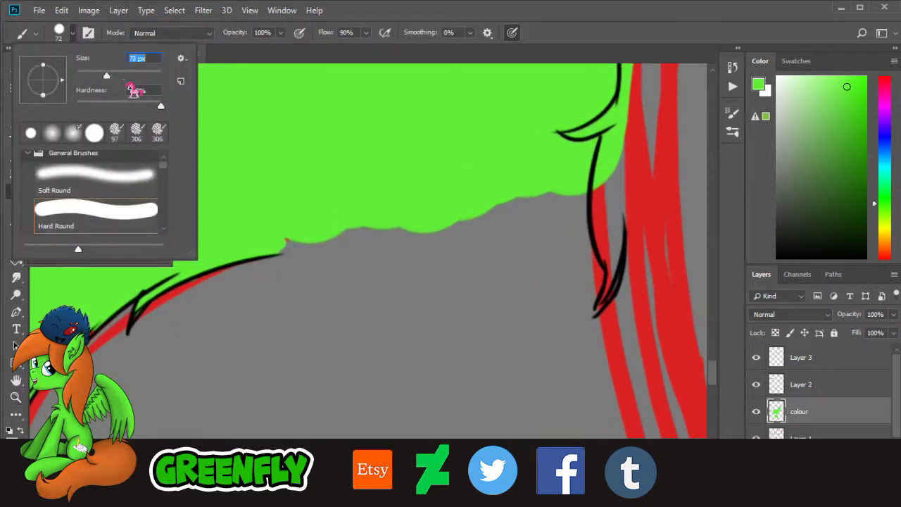
left_click(311, 215)
mouse_move(311, 214)
left_mouse_down()
mouse_move(284, 228)
mouse_move(316, 221)
mouse_move(334, 229)
mouse_move(443, 208)
mouse_move(467, 217)
mouse_move(535, 195)
mouse_move(551, 202)
mouse_move(547, 185)
mouse_move(439, 191)
mouse_move(429, 201)
left_mouse_up()
left_click(16, 397)
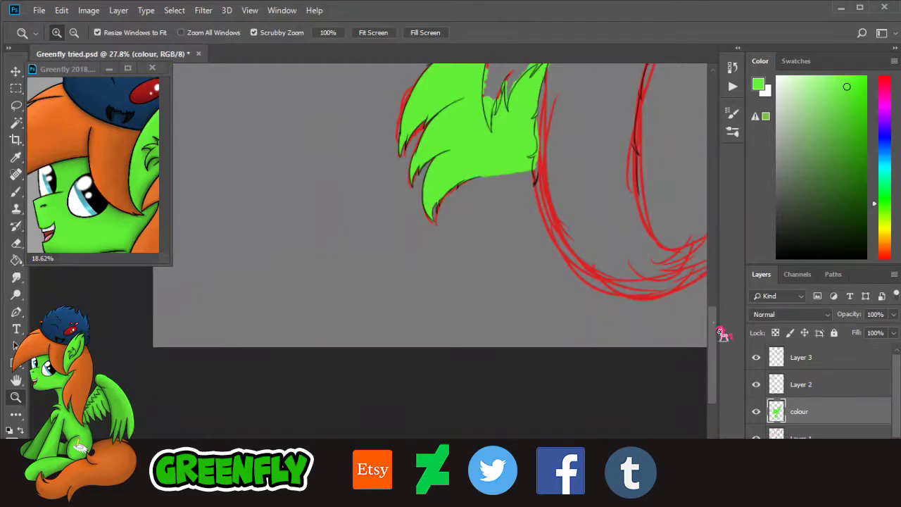
scroll(713, 301, "up", 5)
scroll(718, 321, "up", 2)
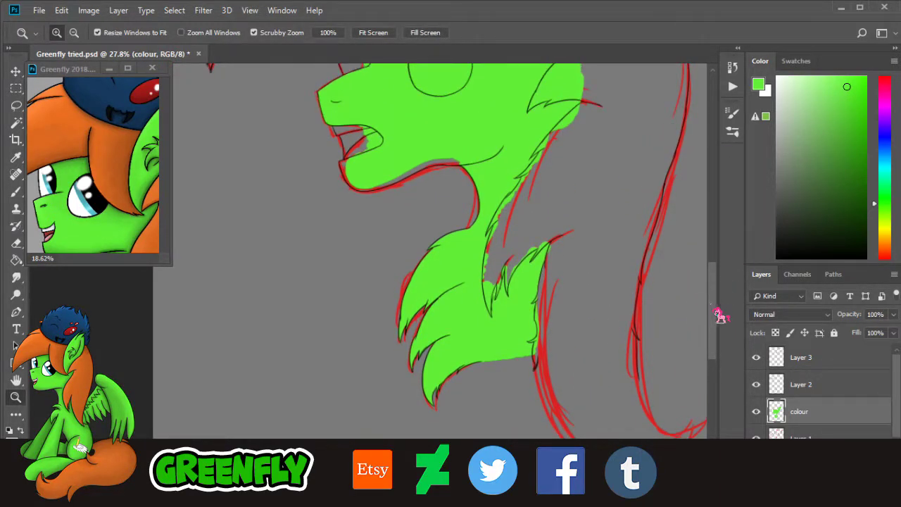
Step: Save the drawing with the green head, ear and chest colouring
scroll(718, 315, "up", 4)
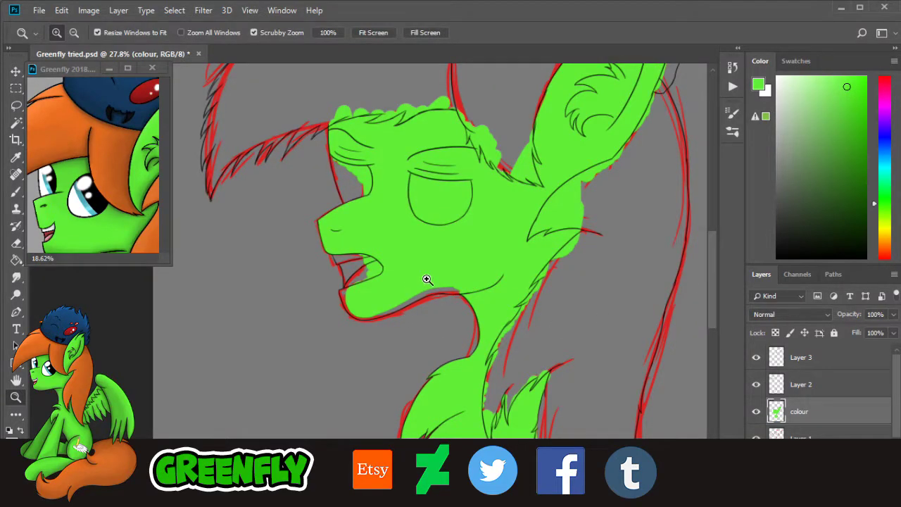
scroll(426, 278, "down", 3)
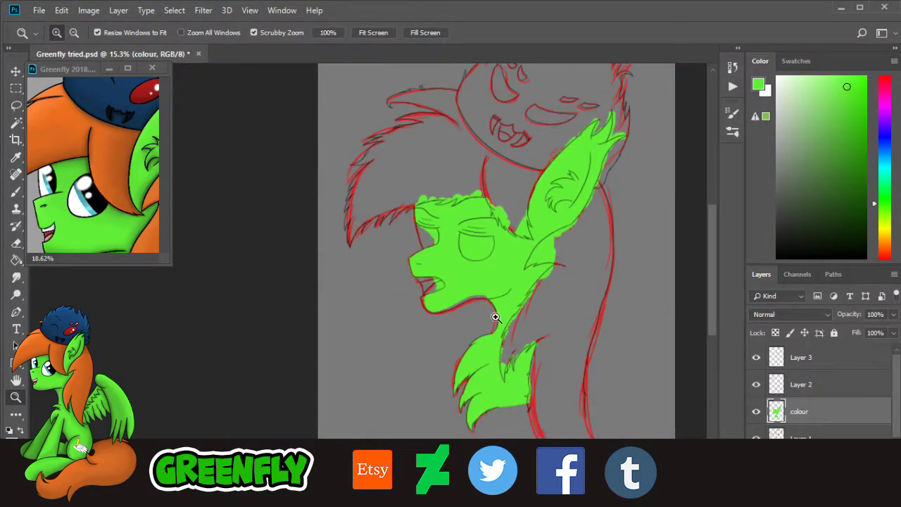
left_click(40, 11)
left_click(66, 145)
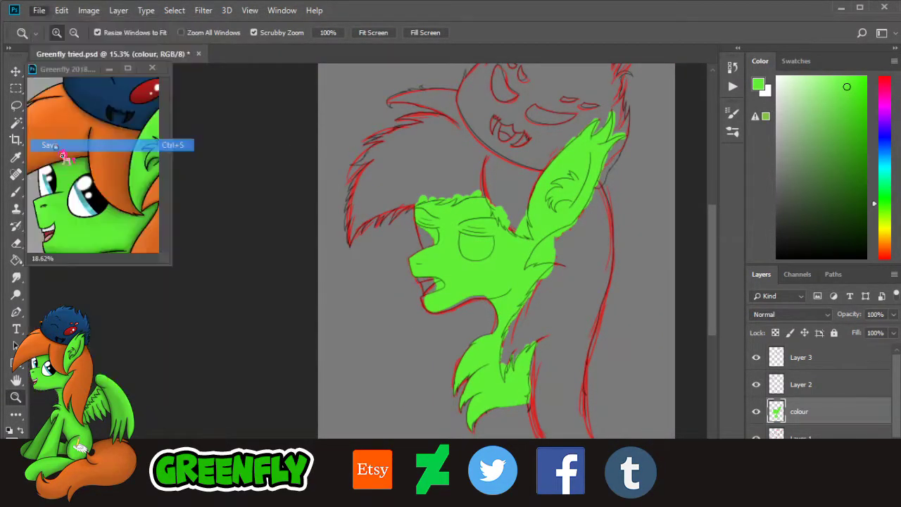
Step: Sample the light orange of the hair from the reference picture as the foreground colour
left_click_drag(154, 148, 170, 141)
scroll(163, 141, "up", 2)
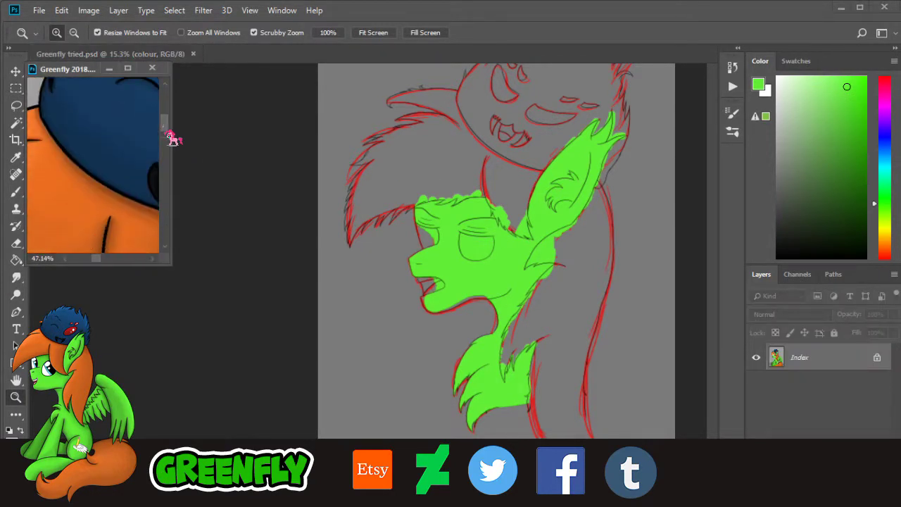
left_click_drag(100, 262, 89, 262)
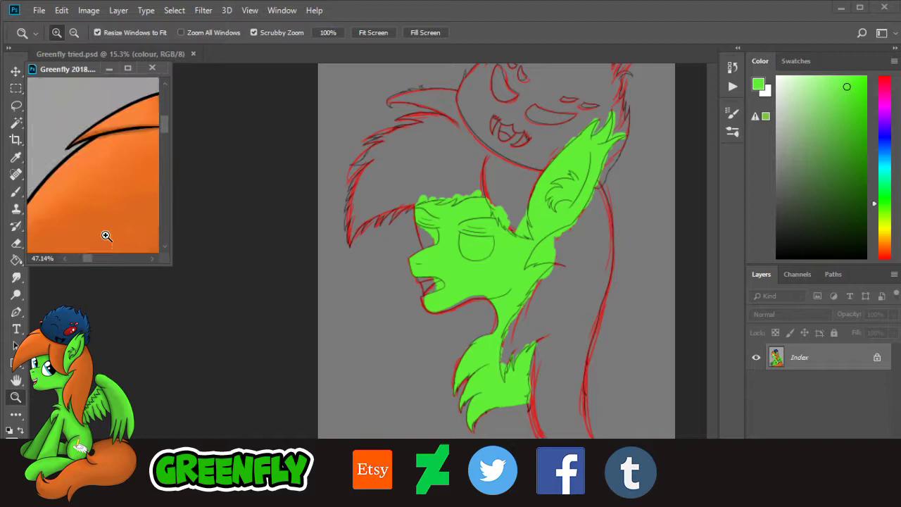
left_click(16, 157)
left_click(107, 177)
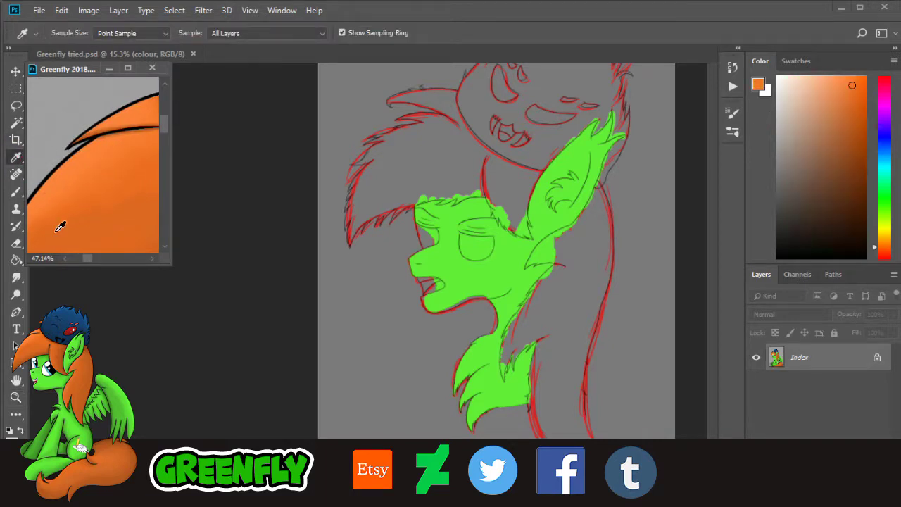
Step: Brush orange base colour into the fringe and the small hair area above the forehead on the colour layer
left_click(15, 191)
left_click(386, 167)
left_click_drag(408, 145, 384, 165)
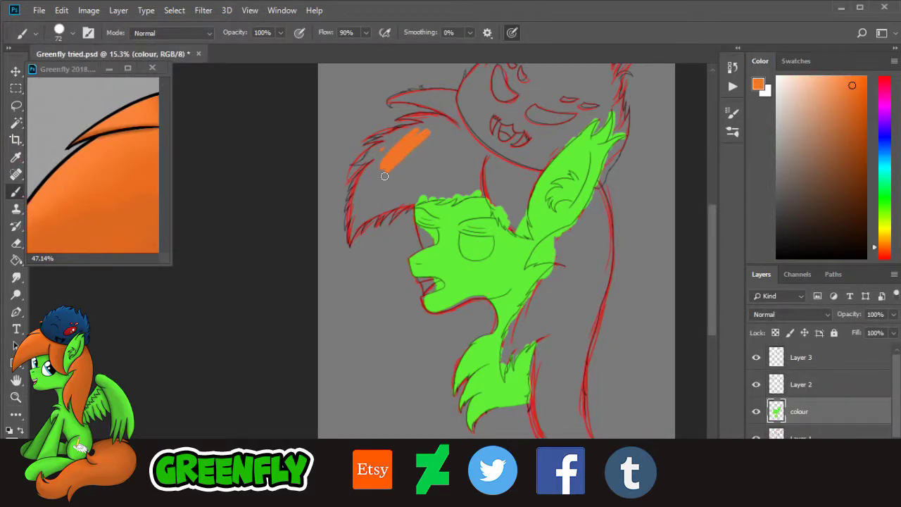
left_click_drag(434, 141, 421, 163)
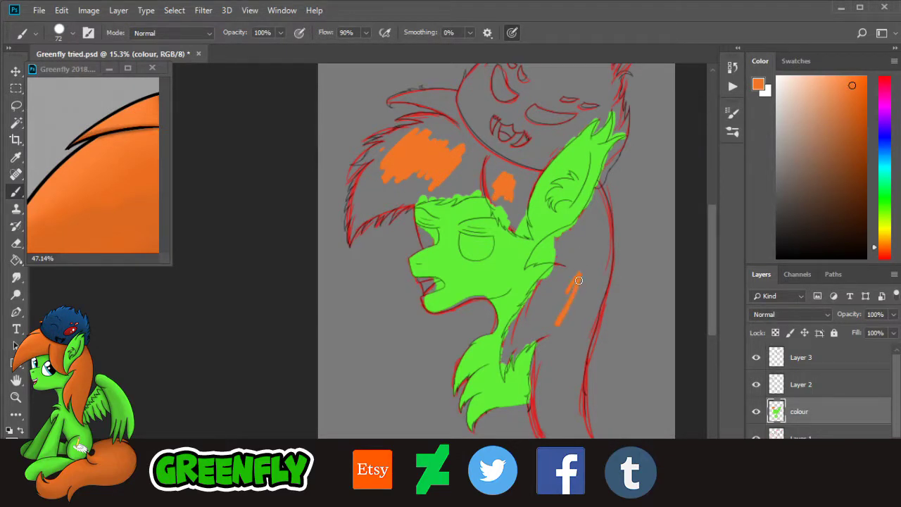
Step: Block in the long mane behind the neck with orange brush strokes
mouse_move(579, 280)
left_mouse_down()
mouse_move(571, 366)
mouse_move(559, 351)
left_mouse_up()
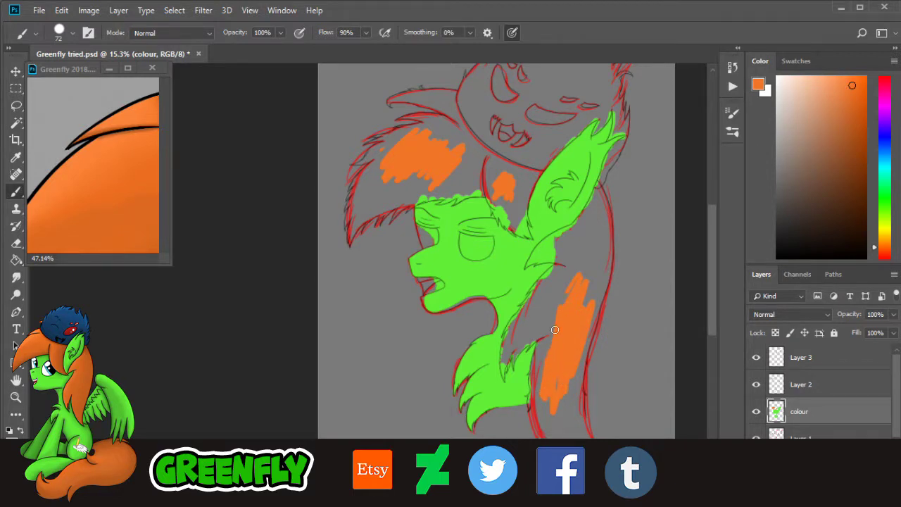
left_click_drag(566, 280, 539, 311)
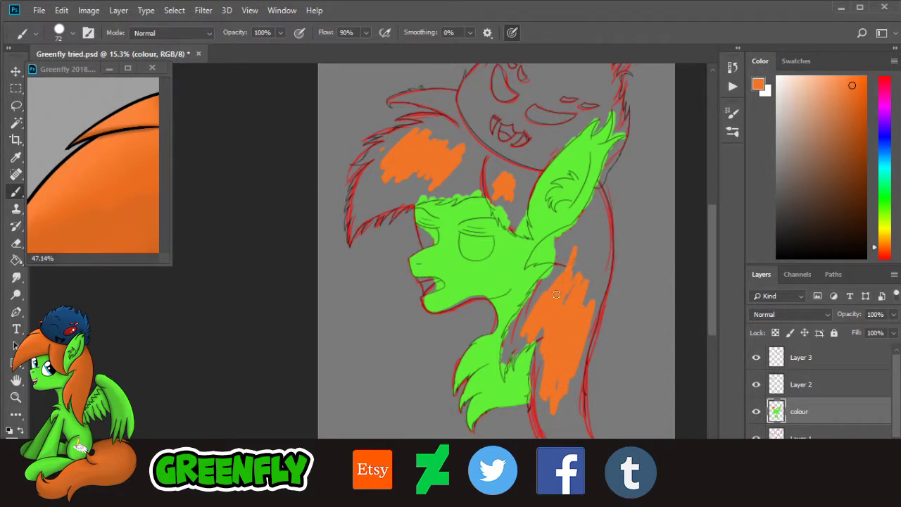
left_click_drag(584, 286, 600, 246)
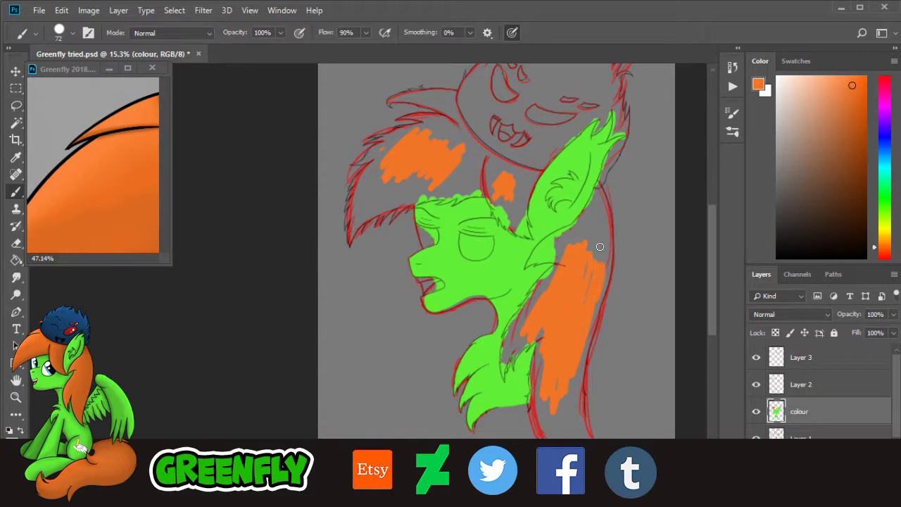
Step: Sample the dark blue of the furry creature from the reference picture as the foreground colour
scroll(508, 259, "up", 3)
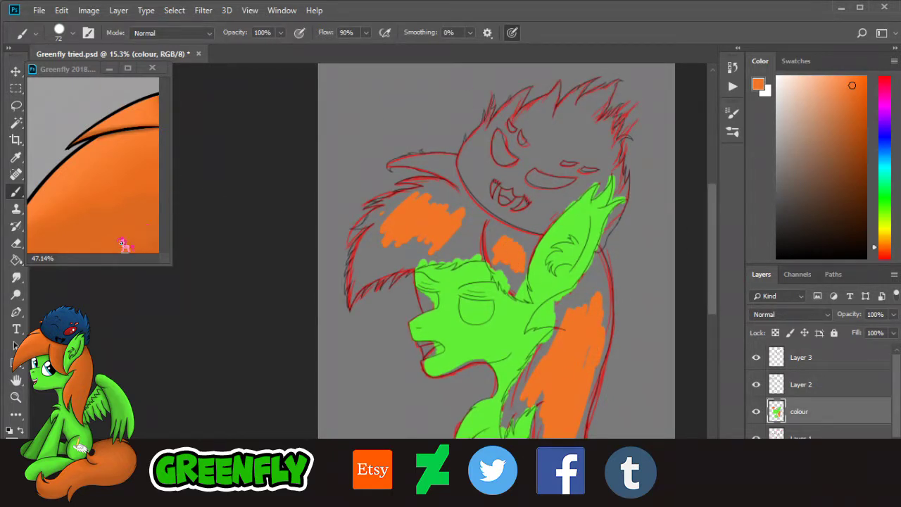
left_click(110, 247)
left_click_drag(87, 259, 101, 260)
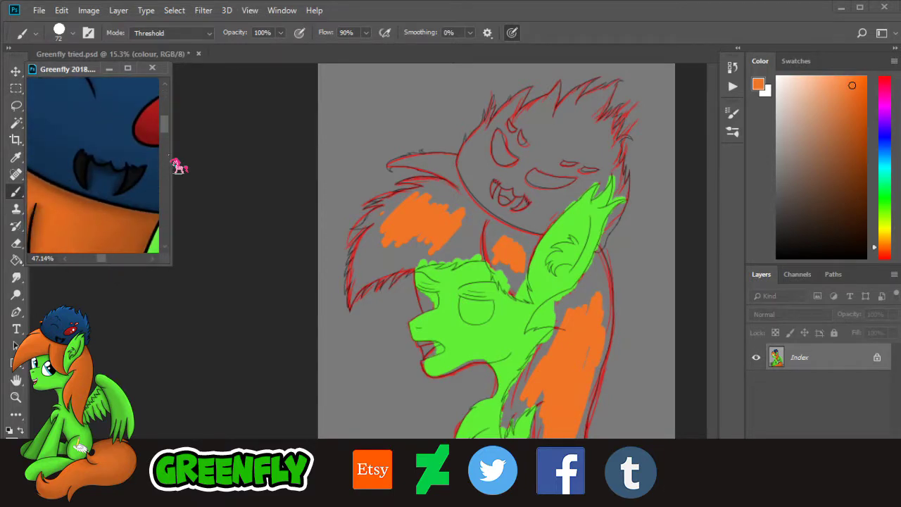
left_click_drag(172, 137, 172, 131)
left_click(21, 157)
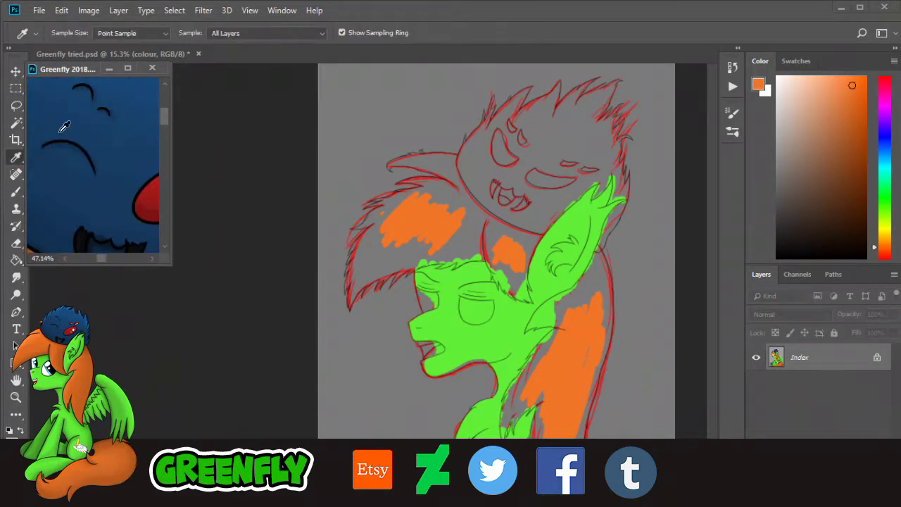
left_click(142, 110)
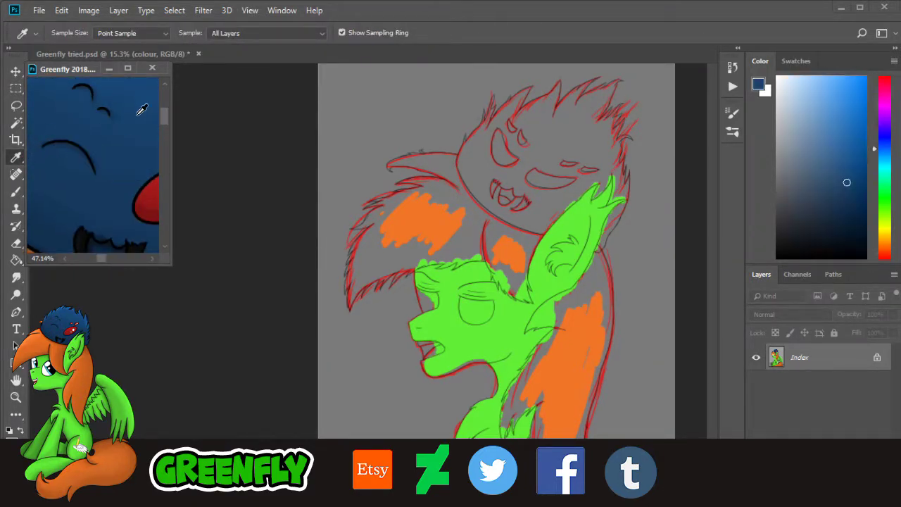
Step: Brush dark blue base colour over the face and body of the creature on top of the head
left_click(17, 191)
mouse_move(584, 169)
left_mouse_down()
mouse_move(549, 201)
mouse_move(595, 165)
mouse_move(545, 197)
mouse_move(588, 151)
mouse_move(535, 193)
mouse_move(528, 180)
mouse_move(537, 162)
left_mouse_up()
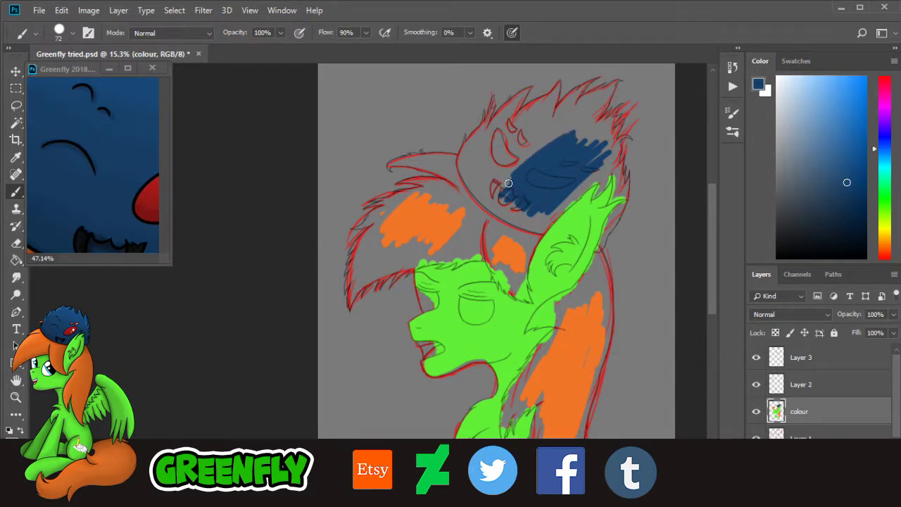
mouse_move(505, 180)
left_mouse_down()
mouse_move(529, 160)
mouse_move(487, 178)
mouse_move(520, 133)
mouse_move(483, 150)
left_mouse_up()
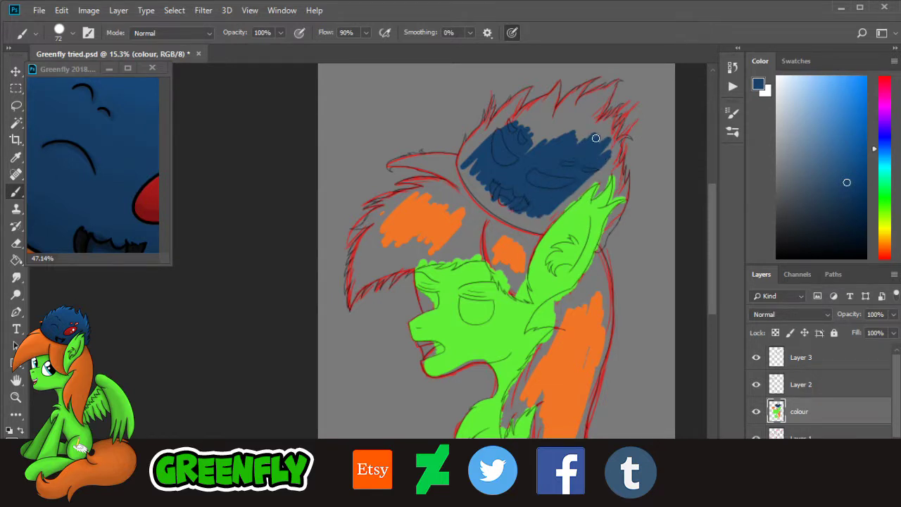
mouse_move(544, 154)
left_mouse_down()
mouse_move(552, 128)
mouse_move(542, 125)
left_mouse_up()
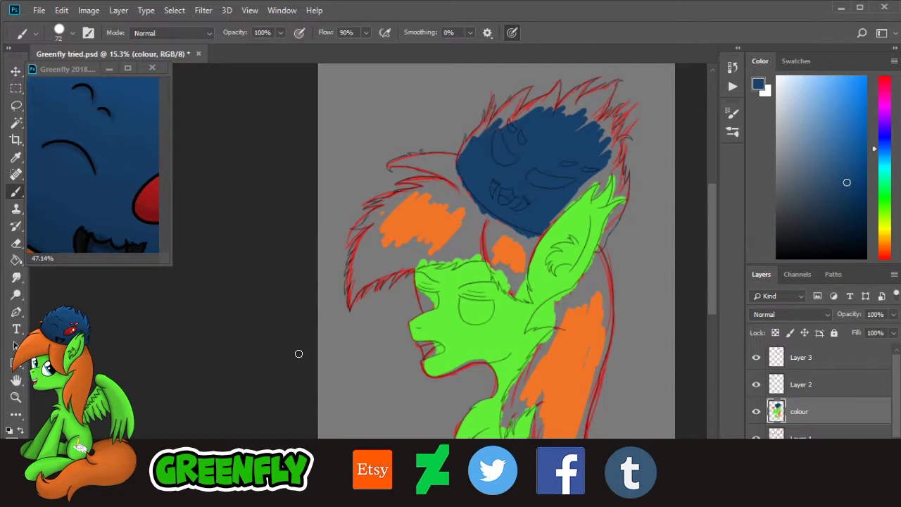
Step: Sample the green of the pony's face beside the unfilled strip along the jaw
left_click_drag(462, 477, 485, 478)
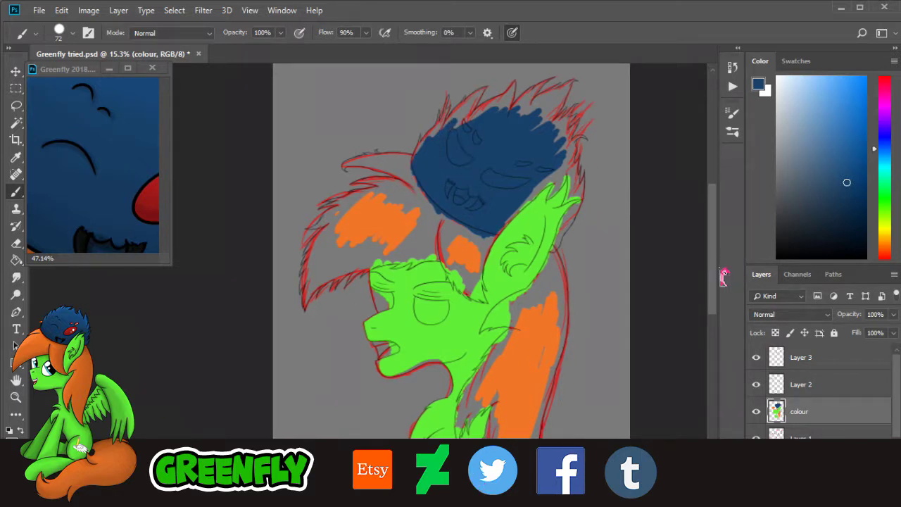
scroll(704, 276, "down", 2)
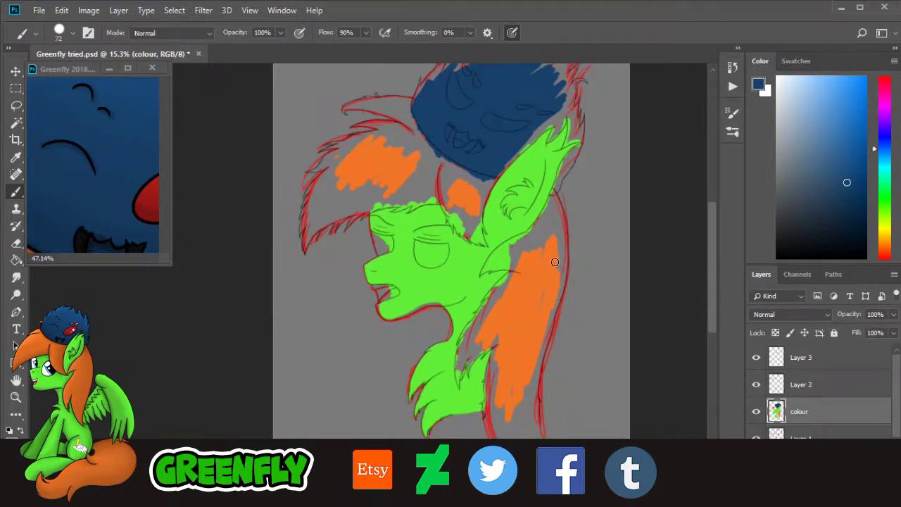
left_click(16, 396)
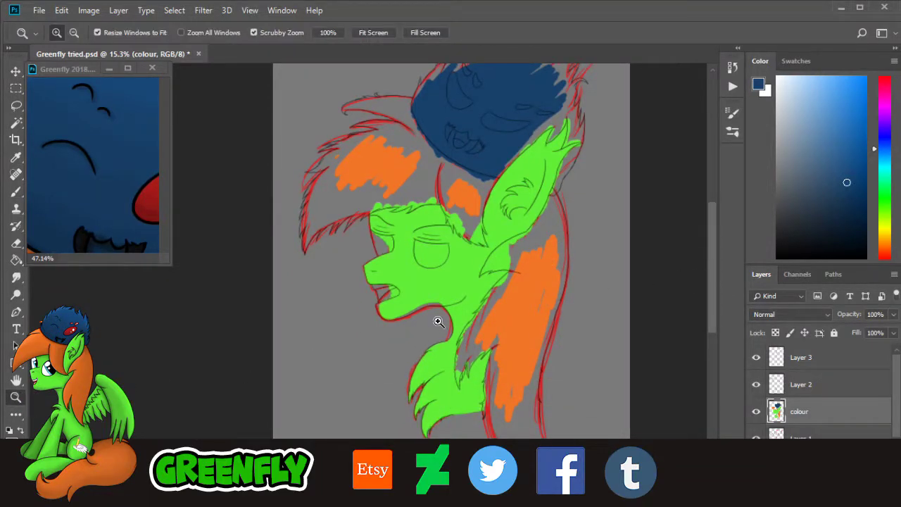
left_click_drag(418, 323, 465, 331)
left_click_drag(438, 281, 493, 285)
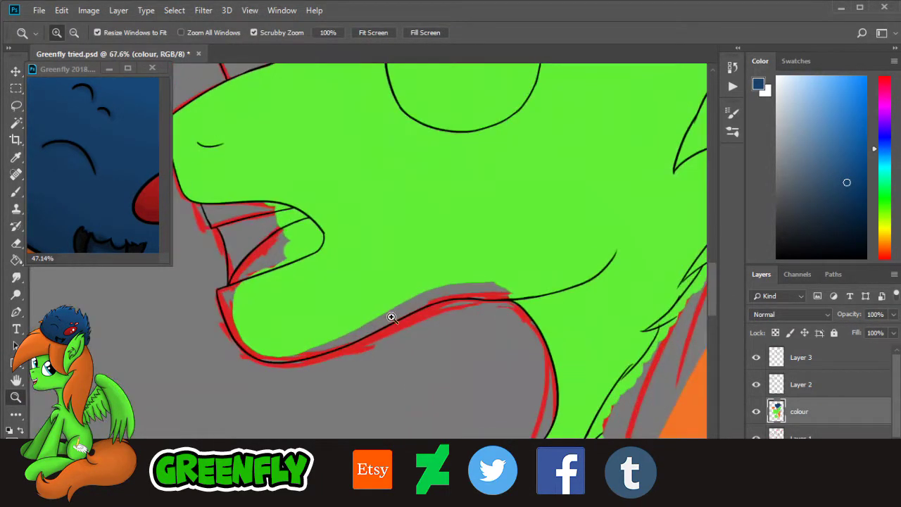
left_click_drag(394, 317, 562, 249)
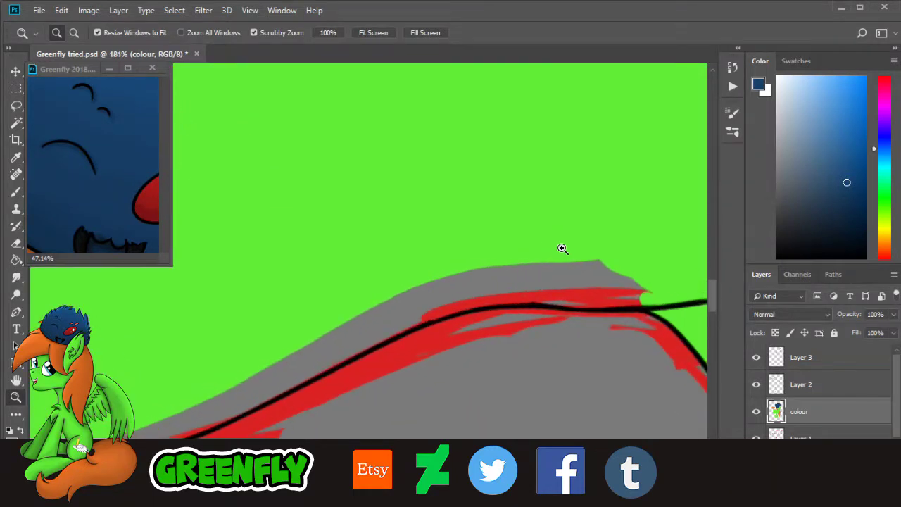
left_click(19, 159)
left_click(478, 187)
Step: Set the brush size to 26 px and paint a first green stroke in the gap above the jawline
left_click(18, 189)
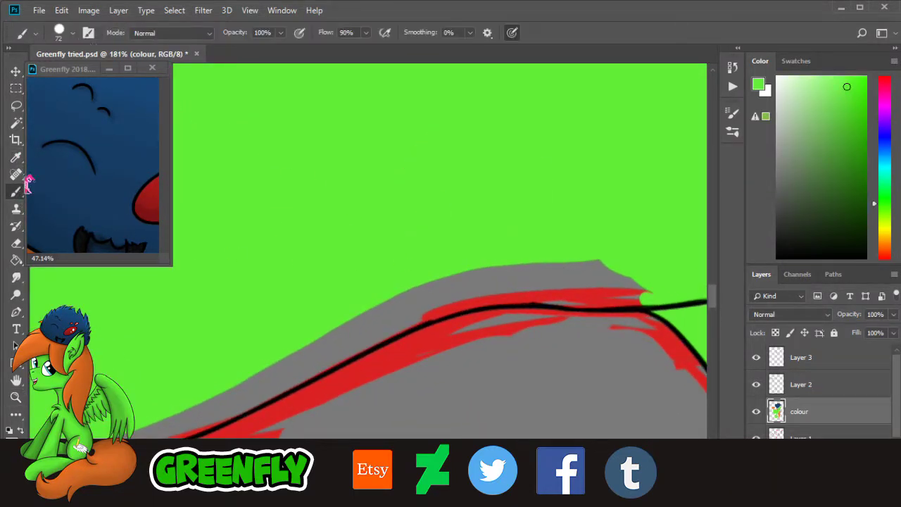
left_click(72, 34)
left_click_drag(106, 76, 86, 76)
left_click_drag(461, 287, 504, 286)
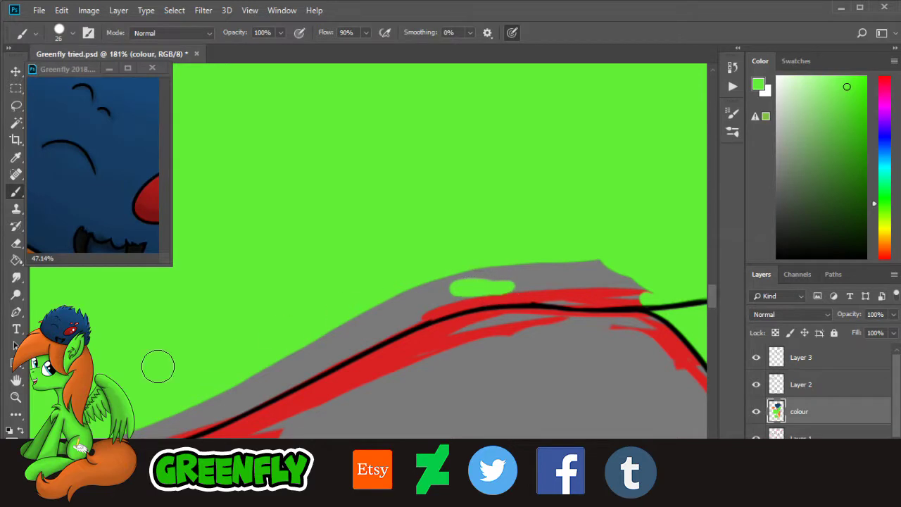
Step: Reduce the brush to 12 px and fill the rear end of the jawline gap with green
left_click(15, 396)
left_click_drag(533, 255, 555, 316)
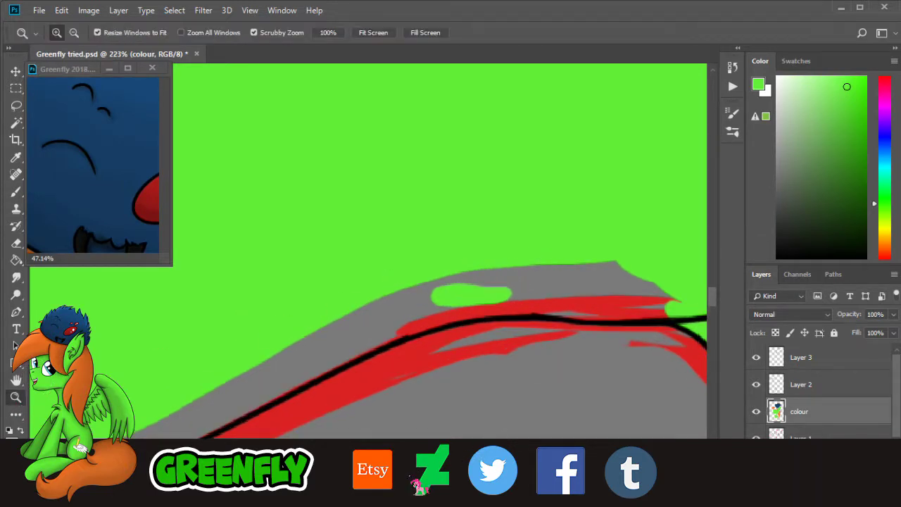
left_click_drag(410, 477, 442, 478)
left_click_drag(350, 265, 399, 276)
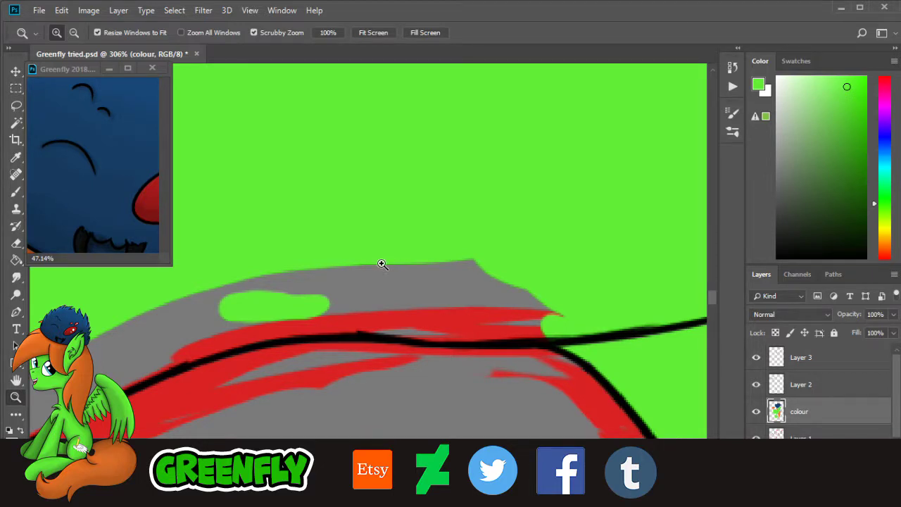
left_click_drag(331, 322, 383, 314)
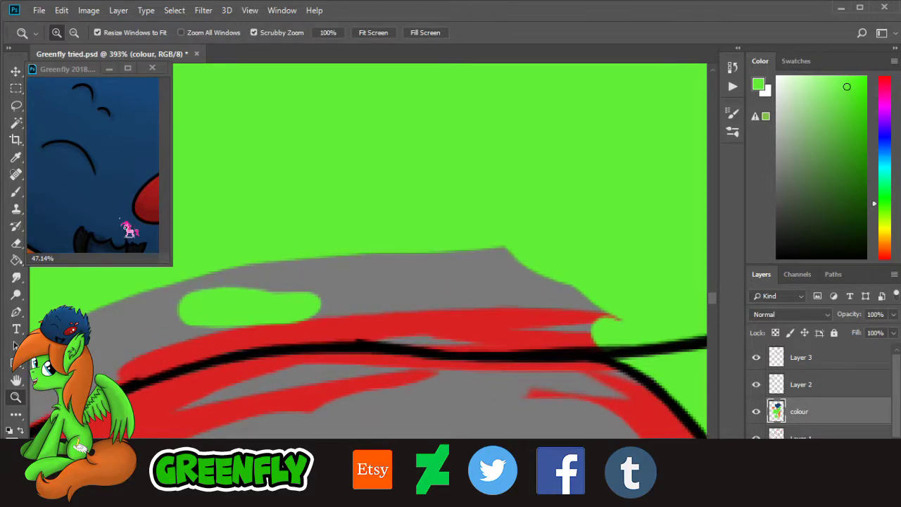
left_click(17, 192)
left_click(71, 33)
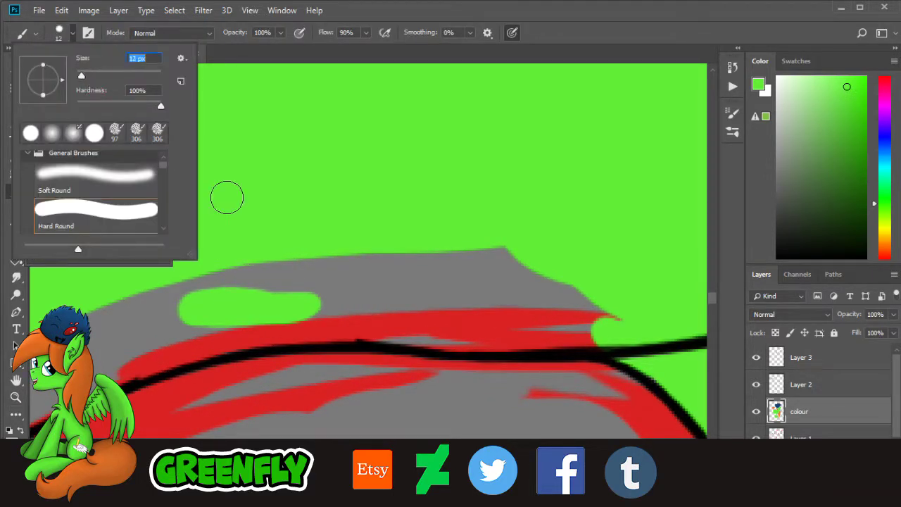
mouse_move(386, 298)
left_mouse_down()
mouse_move(463, 332)
mouse_move(444, 342)
mouse_move(607, 335)
mouse_move(605, 326)
mouse_move(553, 305)
mouse_move(489, 307)
mouse_move(531, 245)
mouse_move(359, 265)
left_mouse_up()
Step: Extend the green fill forward along the curved top of the jawline, right up to the black outline
scroll(496, 379, "left", 3)
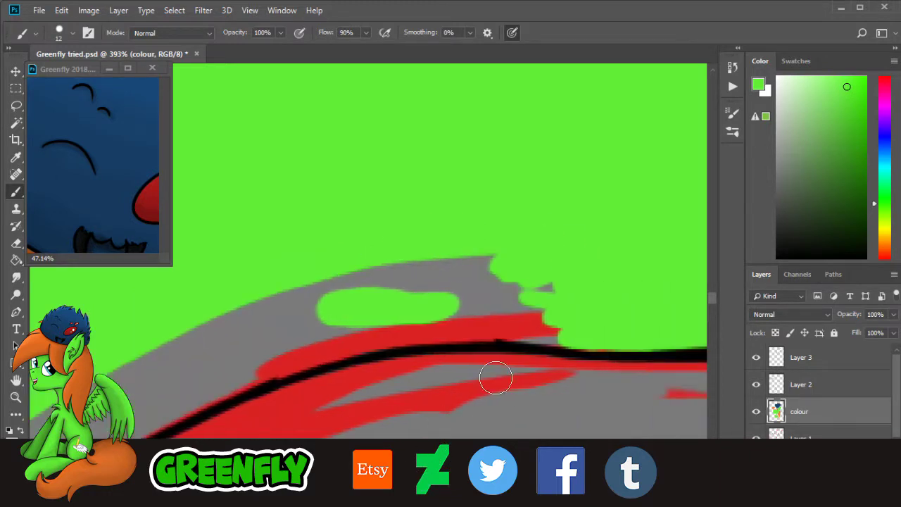
mouse_move(556, 329)
left_mouse_down()
mouse_move(547, 322)
mouse_move(599, 340)
mouse_move(577, 328)
mouse_move(366, 324)
mouse_move(338, 344)
mouse_move(385, 279)
mouse_move(340, 294)
mouse_move(476, 267)
mouse_move(494, 315)
mouse_move(561, 306)
left_mouse_up()
left_click_drag(290, 368, 338, 354)
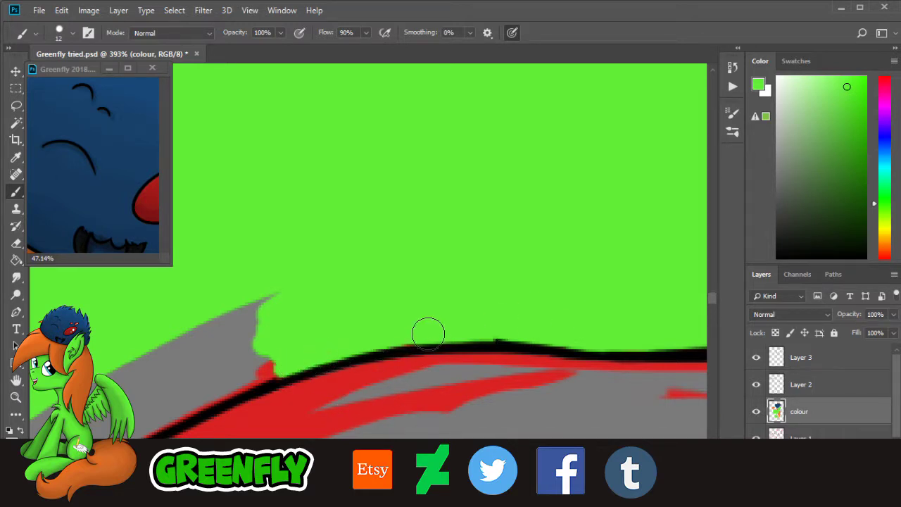
Step: Fill the next sloping stretch of the gap toward the chin with green
left_click_drag(427, 479, 414, 479)
left_click_drag(712, 301, 714, 317)
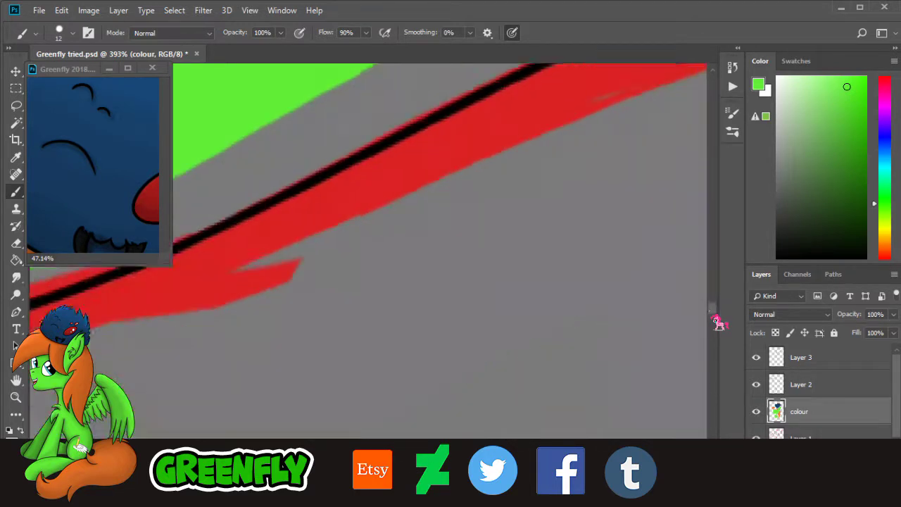
scroll(716, 320, "up", 5)
mouse_move(509, 237)
left_mouse_down()
mouse_move(443, 267)
mouse_move(533, 245)
mouse_move(636, 185)
mouse_move(583, 142)
mouse_move(526, 187)
mouse_move(345, 278)
mouse_move(424, 256)
mouse_move(428, 275)
mouse_move(479, 254)
mouse_move(439, 285)
mouse_move(325, 342)
mouse_move(291, 346)
mouse_move(378, 274)
mouse_move(250, 292)
left_mouse_up()
Step: Fill the next stretch of the gap along the underside of the jaw with green, up to the black outline
left_click(15, 396)
mouse_move(495, 221)
left_mouse_down()
mouse_move(399, 234)
mouse_move(431, 295)
left_mouse_up()
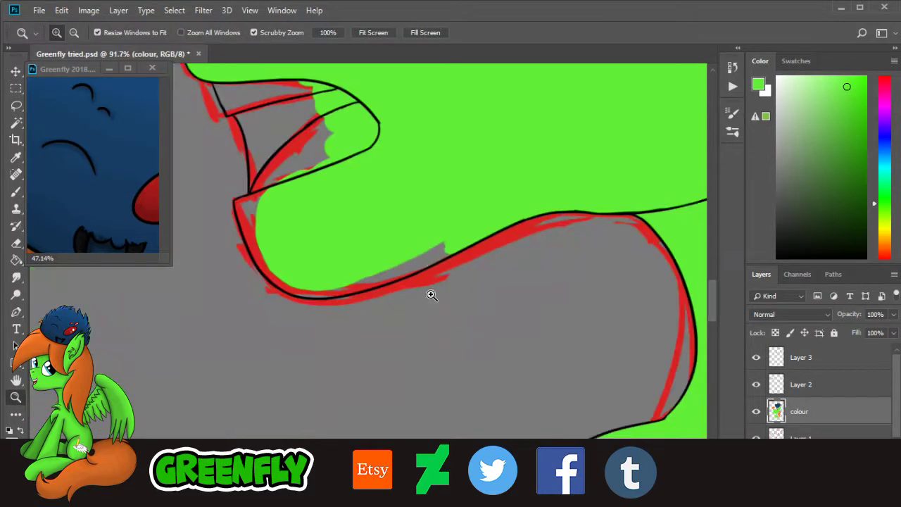
left_click_drag(370, 264, 455, 271)
left_click_drag(416, 248, 462, 255)
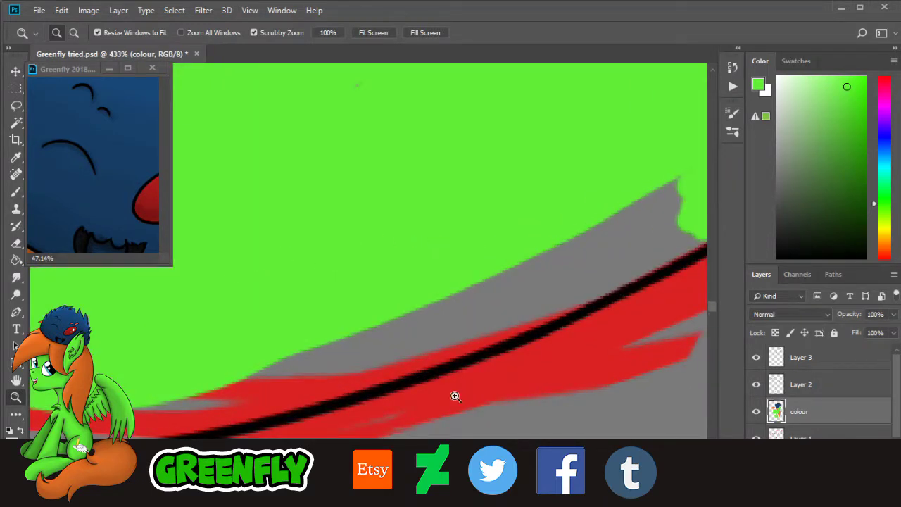
left_click_drag(390, 478, 397, 479)
left_click(15, 192)
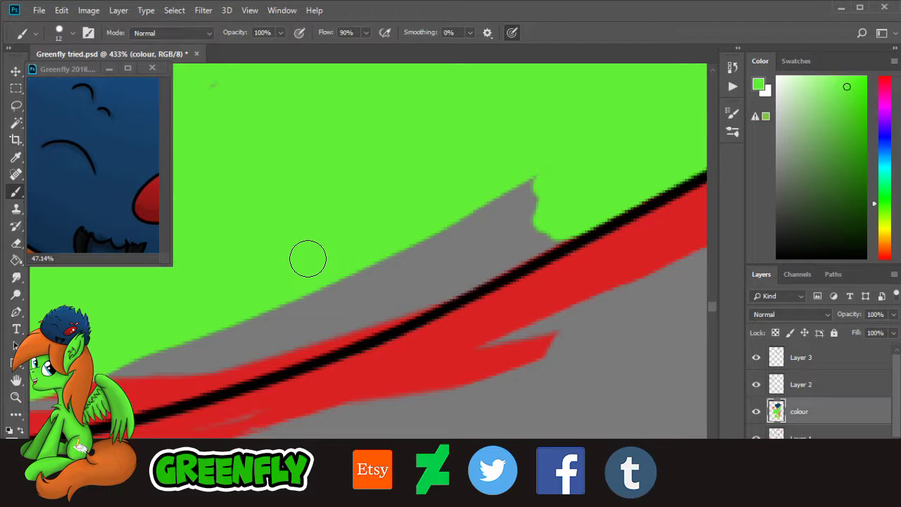
mouse_move(507, 197)
left_mouse_down()
mouse_move(573, 162)
mouse_move(510, 212)
mouse_move(504, 237)
mouse_move(561, 216)
mouse_move(564, 228)
mouse_move(582, 220)
mouse_move(407, 311)
mouse_move(281, 360)
mouse_move(368, 278)
mouse_move(413, 253)
mouse_move(435, 267)
left_mouse_up()
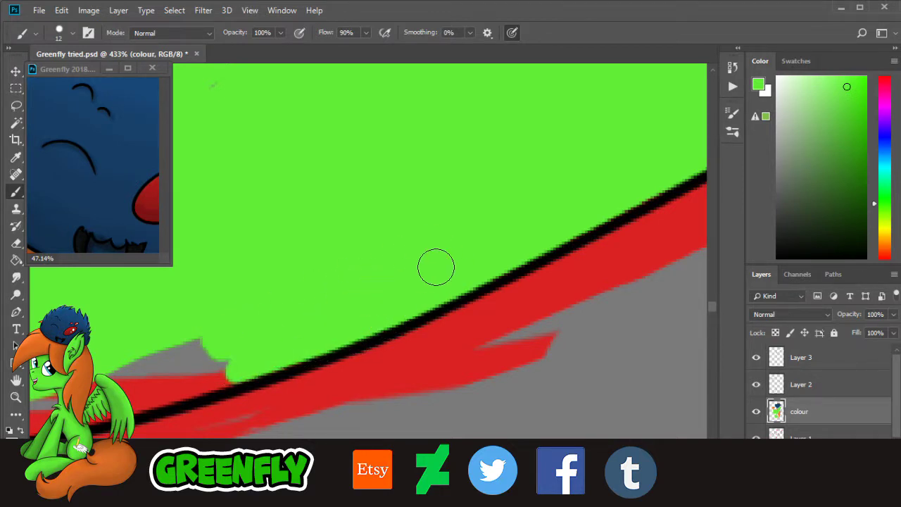
Step: Fill the strip along the curved underside of the chin with green, covering the leftover grey and red inside the outline
left_click(16, 396)
left_click_drag(370, 263, 286, 304)
left_click_drag(243, 215, 271, 236)
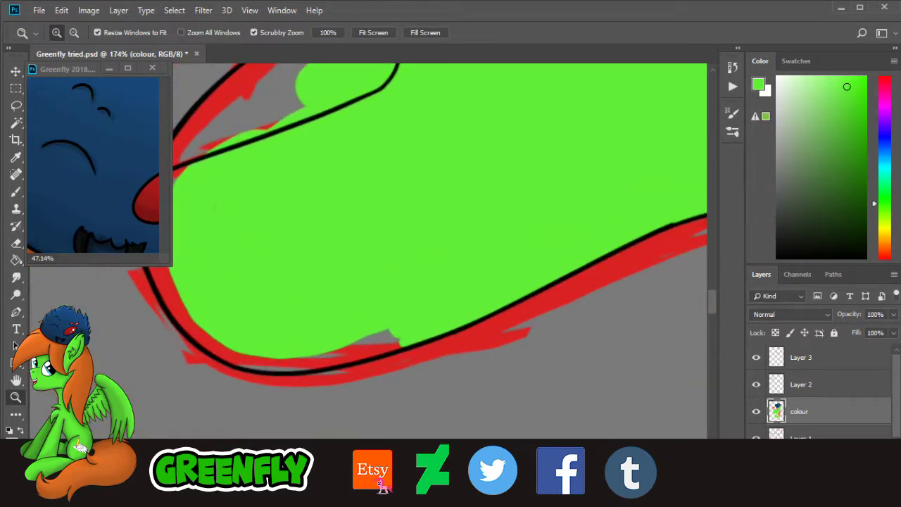
left_click_drag(379, 483, 369, 483)
left_click_drag(465, 311, 477, 312)
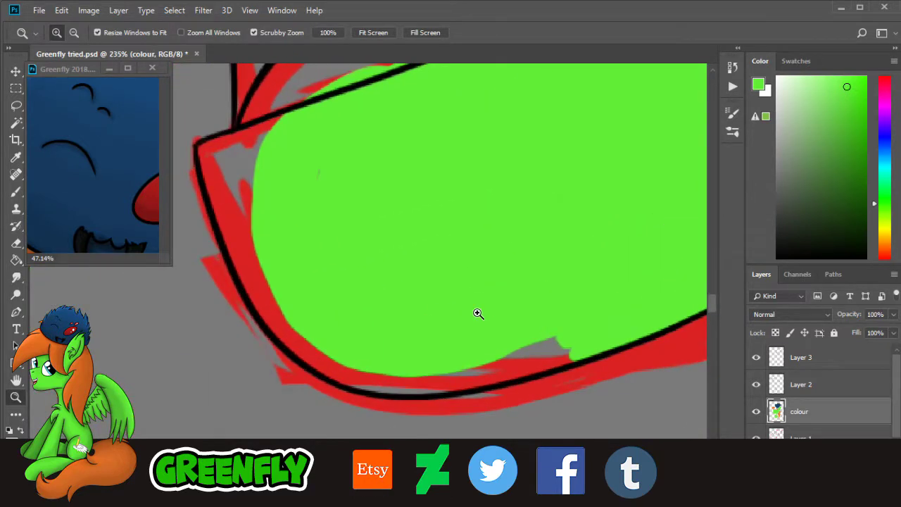
left_click(15, 191)
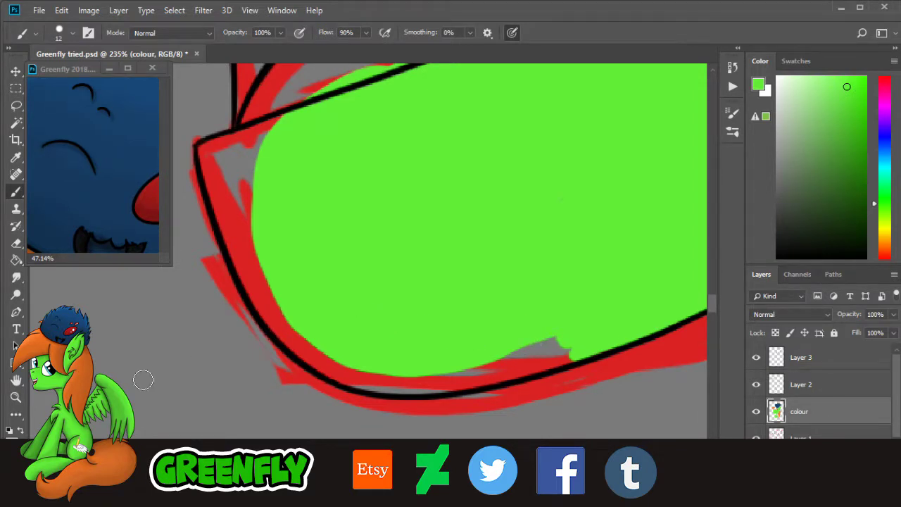
left_click(15, 396)
left_click_drag(403, 339, 411, 341)
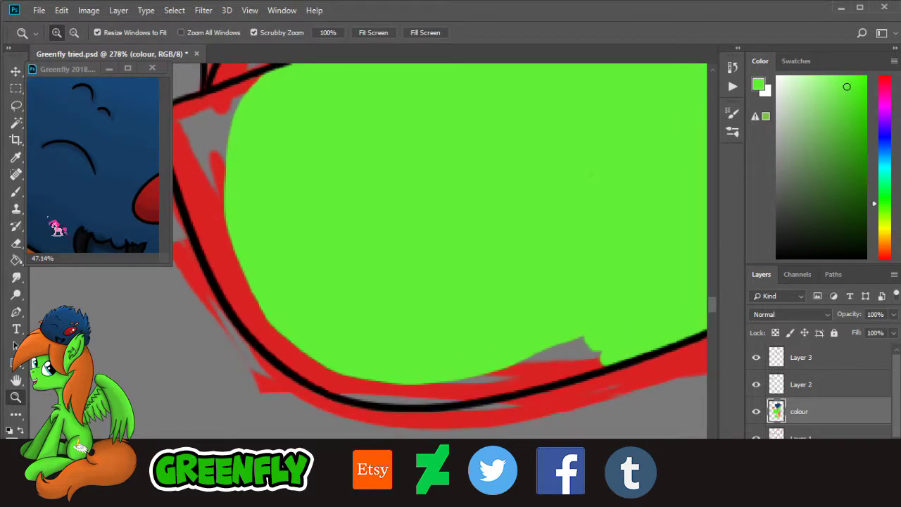
key("b")
mouse_move(581, 343)
left_mouse_down()
mouse_move(610, 353)
mouse_move(567, 372)
mouse_move(577, 361)
mouse_move(560, 359)
mouse_move(532, 371)
mouse_move(575, 371)
mouse_move(484, 392)
mouse_move(492, 384)
mouse_move(428, 392)
mouse_move(454, 392)
mouse_move(445, 396)
mouse_move(373, 390)
mouse_move(391, 398)
mouse_move(290, 352)
left_mouse_up()
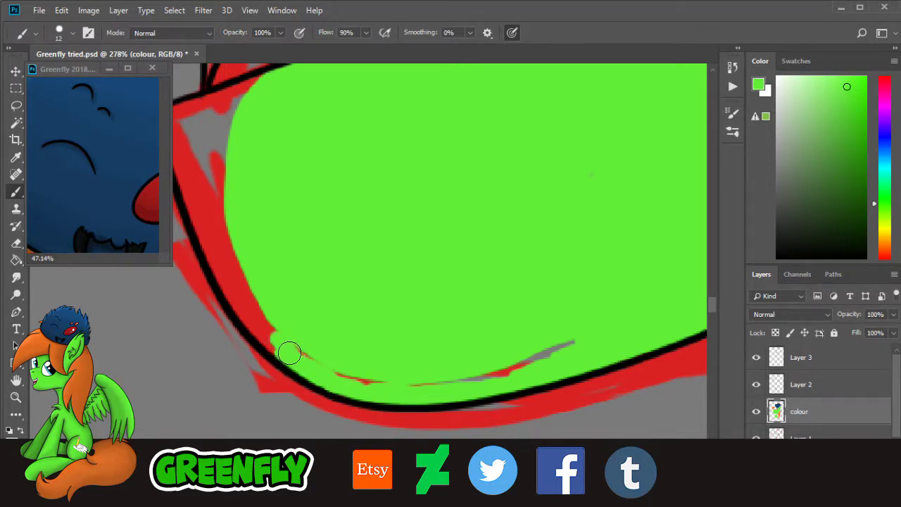
mouse_move(368, 361)
left_mouse_down()
mouse_move(338, 372)
mouse_move(418, 388)
mouse_move(546, 348)
mouse_move(571, 349)
left_mouse_up()
Step: Extend the green fill up the front edge of the chin, covering the red inside the outline
left_click_drag(399, 480, 373, 480)
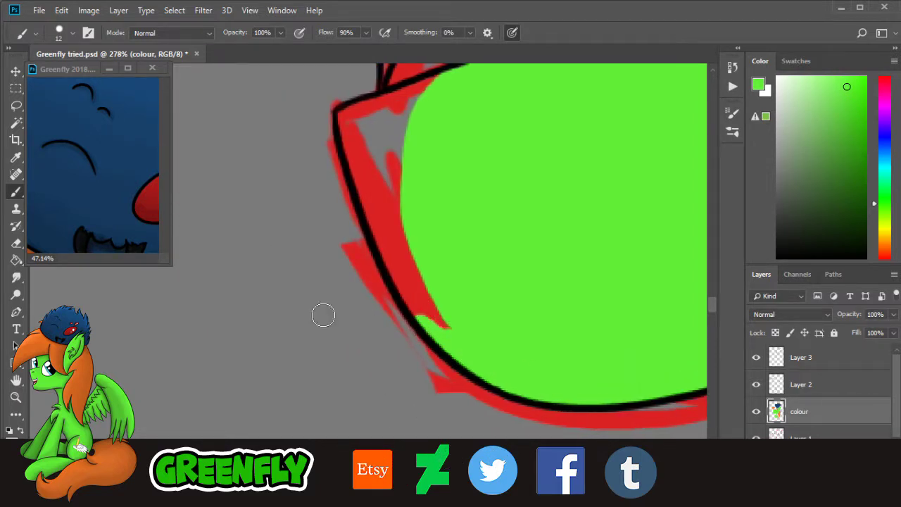
left_click(16, 396)
left_click_drag(392, 166, 416, 179)
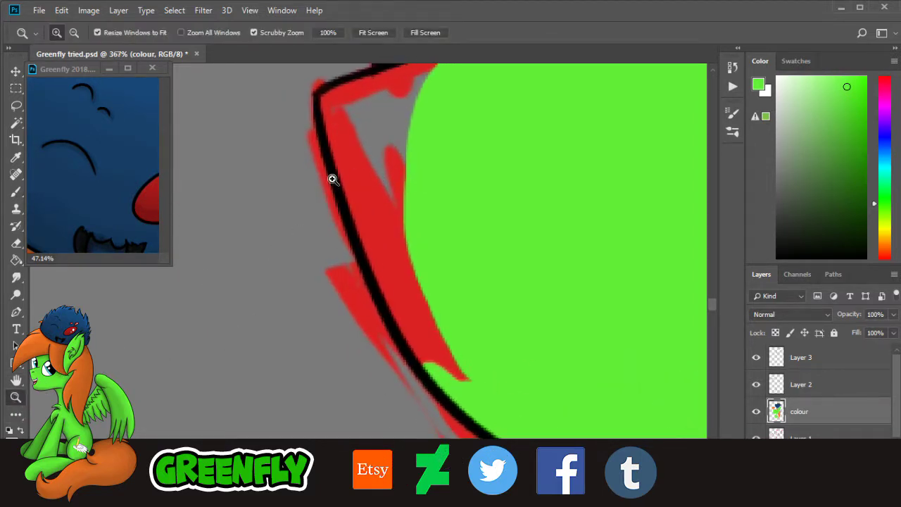
left_click(15, 191)
mouse_move(443, 338)
left_mouse_down()
mouse_move(425, 361)
mouse_move(394, 289)
mouse_move(418, 314)
mouse_move(398, 265)
mouse_move(385, 273)
mouse_move(369, 227)
mouse_move(409, 189)
left_mouse_up()
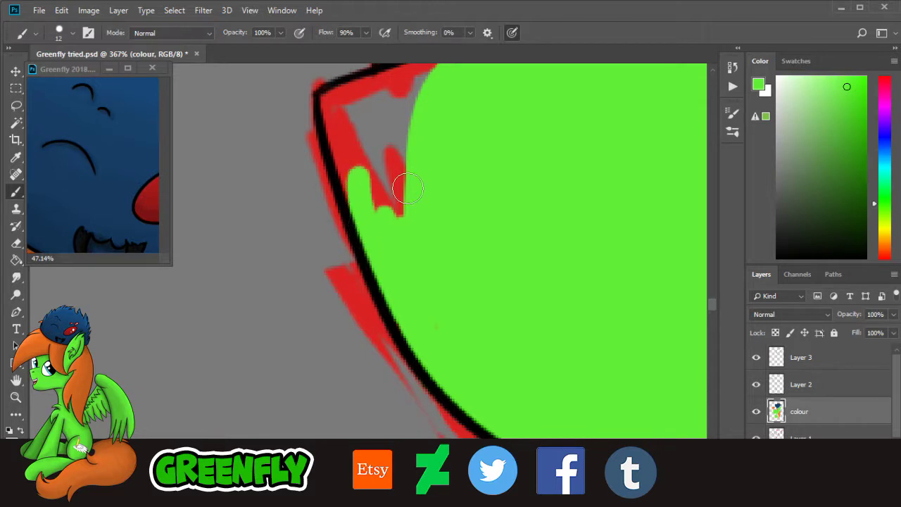
Step: Fill the front corner of the lower lip with green right up to the line art
scroll(717, 311, "up", 3)
scroll(716, 309, "down", 1)
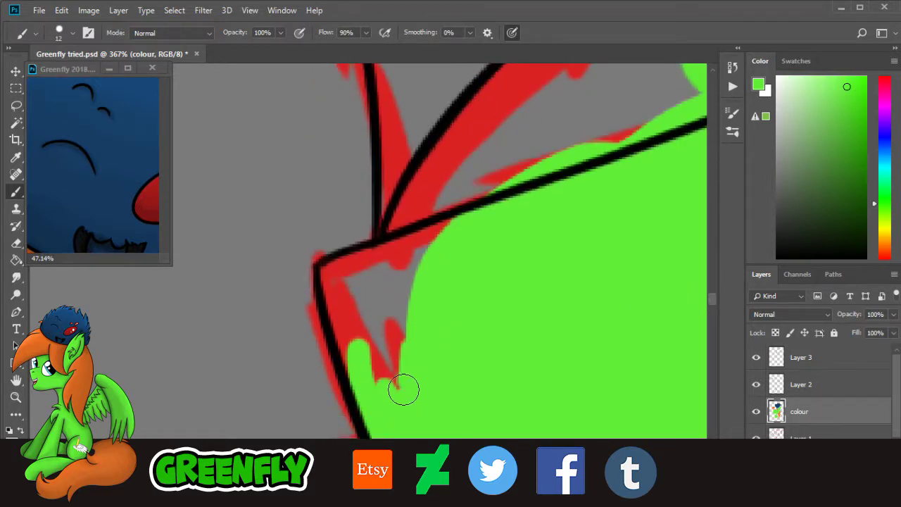
mouse_move(369, 325)
left_mouse_down()
mouse_move(352, 368)
mouse_move(332, 271)
mouse_move(453, 223)
left_mouse_up()
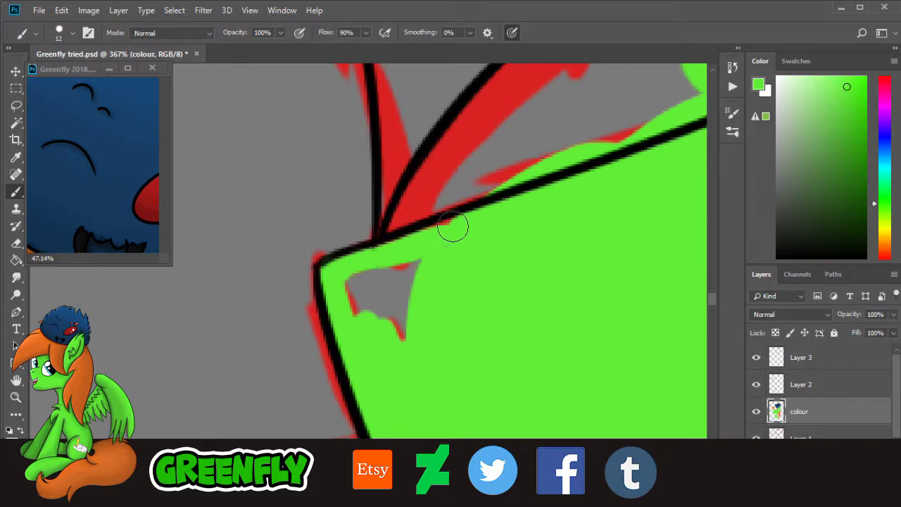
mouse_move(394, 257)
left_mouse_down()
mouse_move(348, 315)
mouse_move(368, 315)
mouse_move(414, 286)
mouse_move(406, 339)
mouse_move(373, 386)
left_mouse_up()
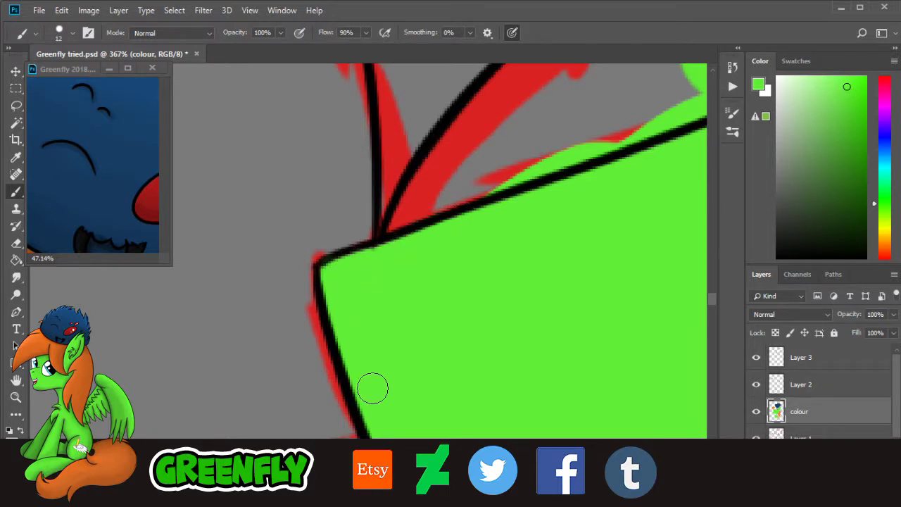
Step: Choose white as the brush colour and fill the rear part of the upper teeth up to the black outlines
scroll(607, 273, "right", 5)
scroll(719, 306, "up", 5)
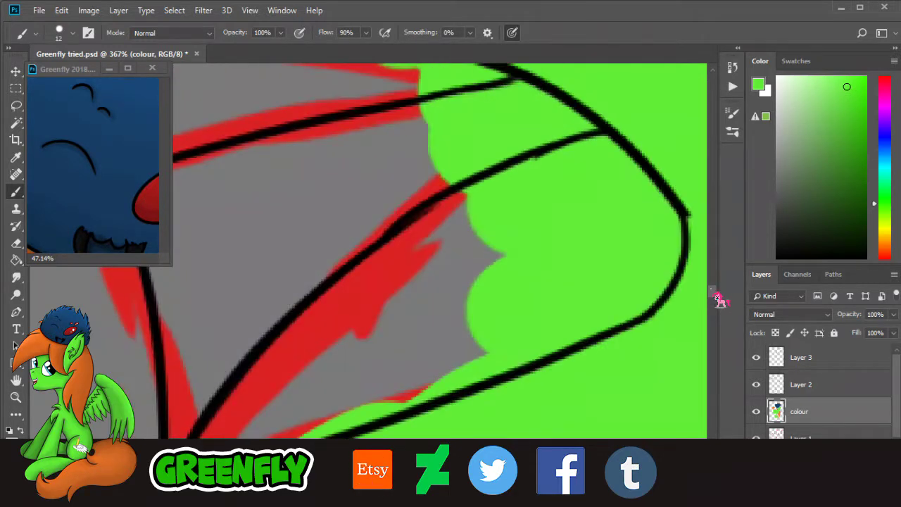
key("z")
left_click_drag(499, 280, 466, 278)
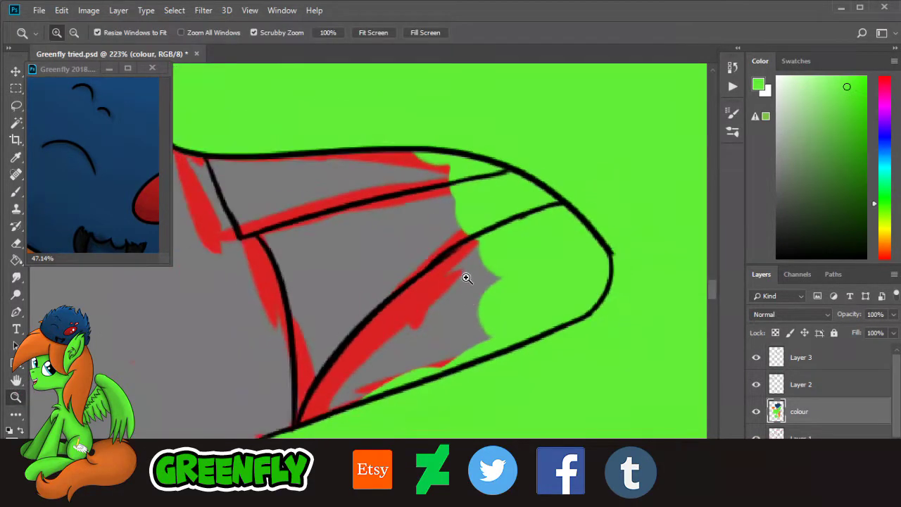
left_click_drag(421, 313, 423, 322)
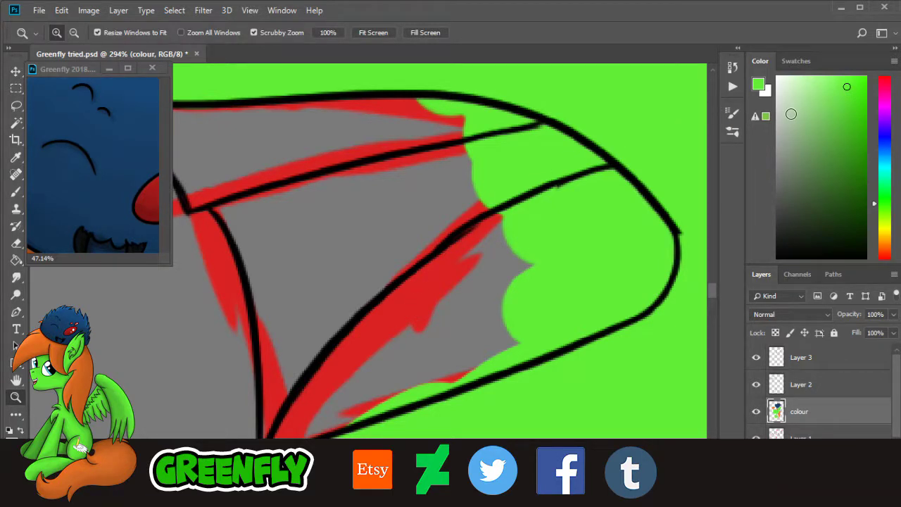
left_click(778, 79)
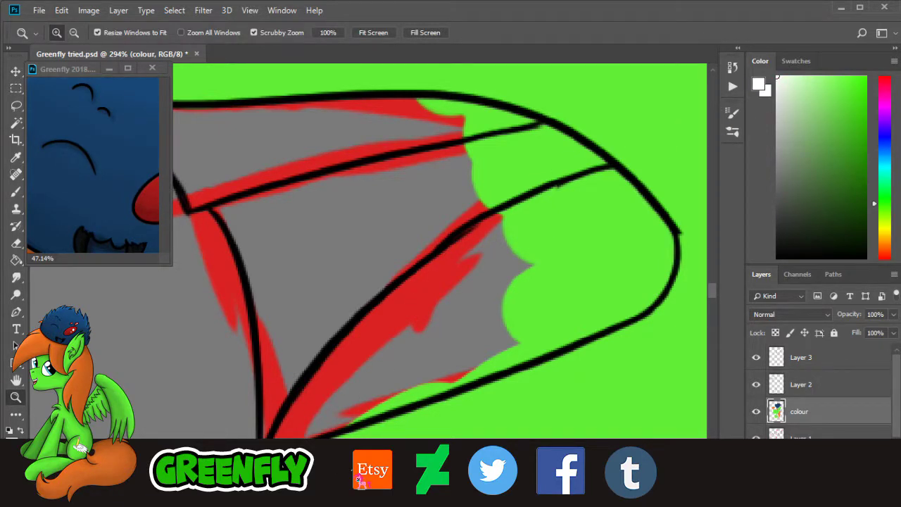
left_click_drag(358, 480, 350, 479)
left_click_drag(519, 71, 535, 80)
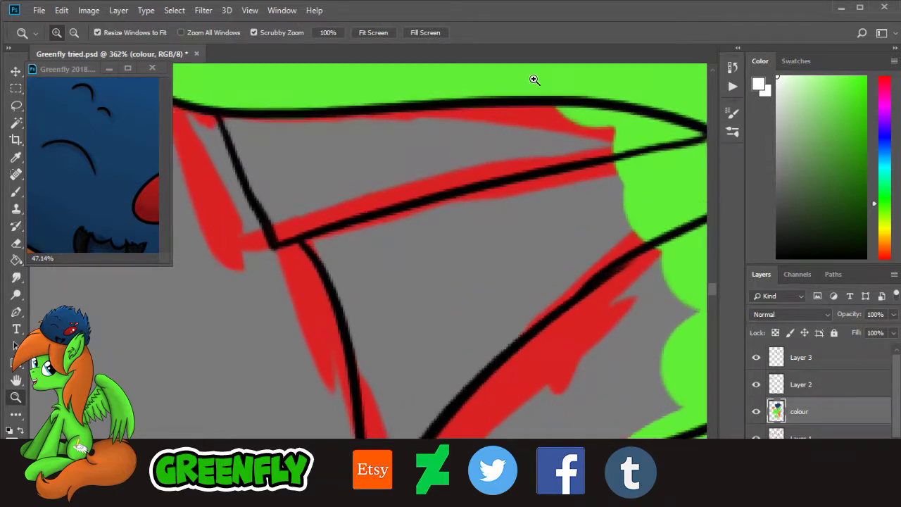
left_click(16, 192)
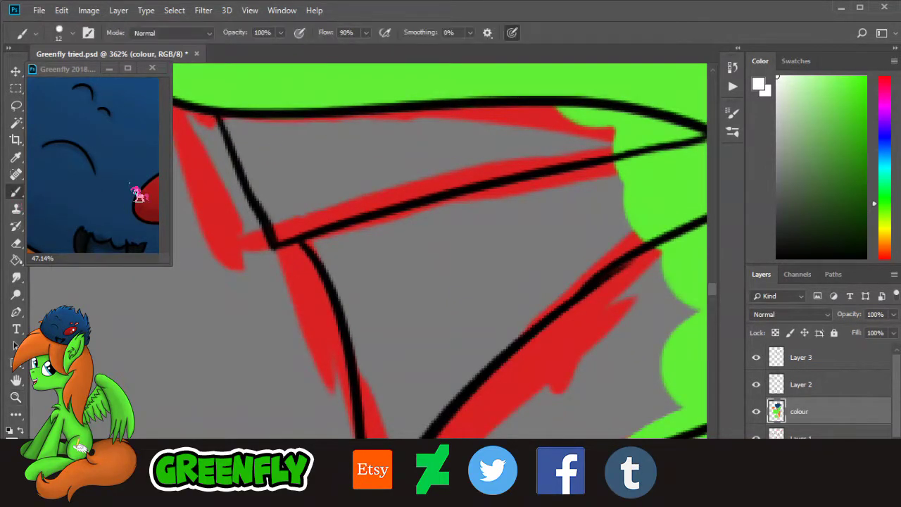
mouse_move(424, 138)
left_mouse_down()
mouse_move(397, 163)
mouse_move(475, 136)
mouse_move(466, 157)
mouse_move(563, 126)
mouse_move(530, 148)
mouse_move(483, 131)
mouse_move(572, 137)
mouse_move(526, 144)
left_mouse_up()
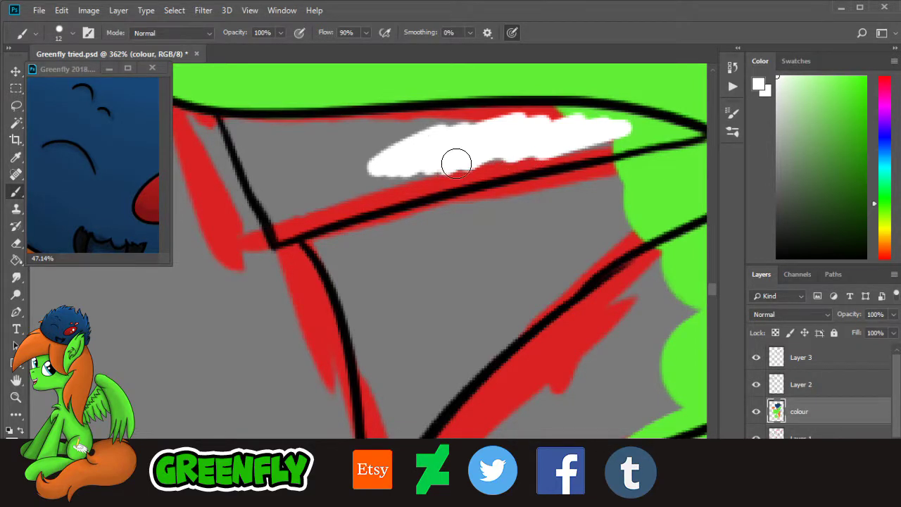
mouse_move(456, 164)
left_mouse_down()
mouse_move(521, 147)
mouse_move(489, 169)
mouse_move(584, 140)
mouse_move(555, 153)
mouse_move(697, 131)
mouse_move(570, 112)
mouse_move(452, 123)
mouse_move(471, 120)
left_mouse_up()
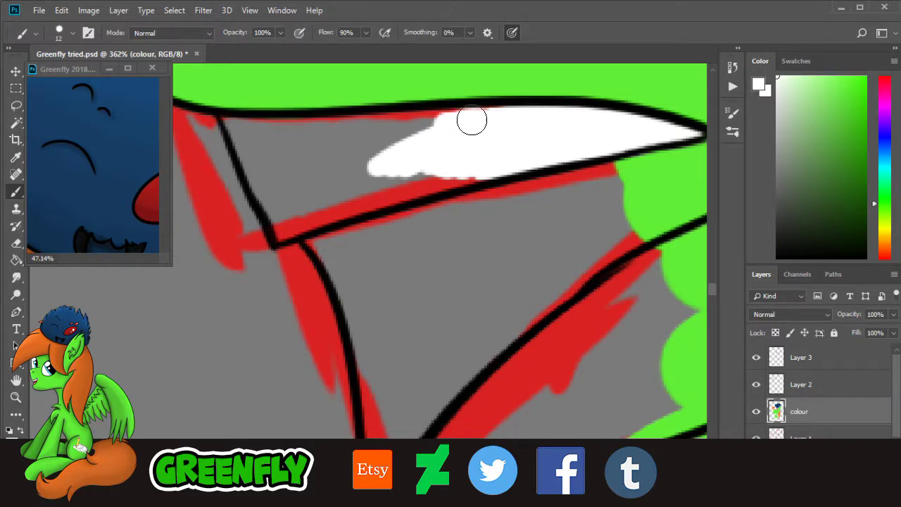
Step: Fill the remaining front part of the upper teeth with white up to the line art
left_click_drag(356, 478, 350, 478)
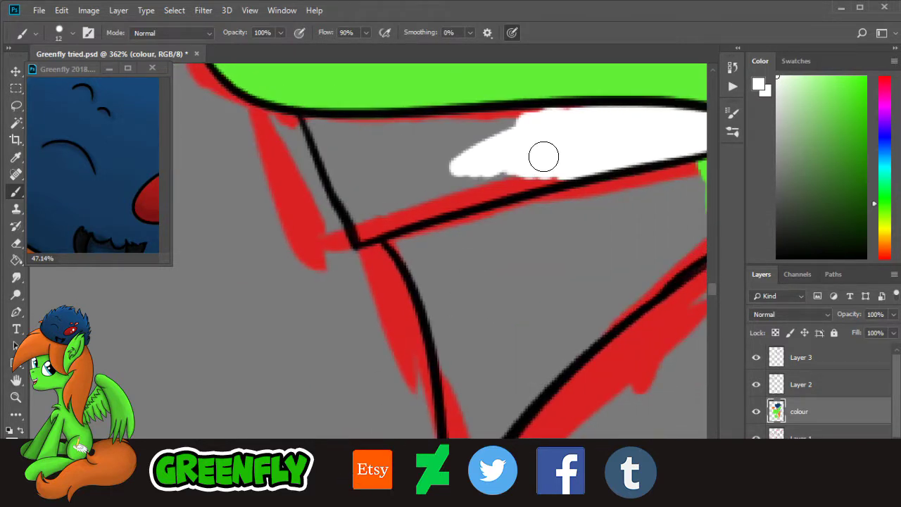
mouse_move(543, 156)
left_mouse_down()
mouse_move(511, 176)
mouse_move(555, 175)
left_mouse_up()
left_click_drag(557, 174, 409, 207)
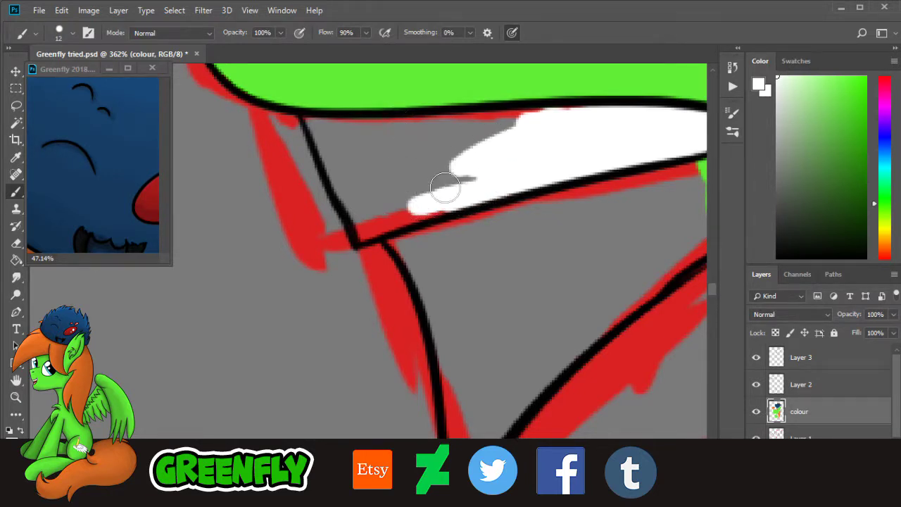
mouse_move(428, 209)
left_mouse_down()
mouse_move(363, 234)
mouse_move(425, 207)
mouse_move(367, 221)
mouse_move(315, 123)
mouse_move(563, 118)
mouse_move(411, 200)
mouse_move(398, 195)
mouse_move(432, 163)
mouse_move(420, 155)
mouse_move(369, 186)
mouse_move(378, 137)
mouse_move(335, 141)
mouse_move(356, 174)
mouse_move(403, 149)
mouse_move(520, 127)
left_mouse_up()
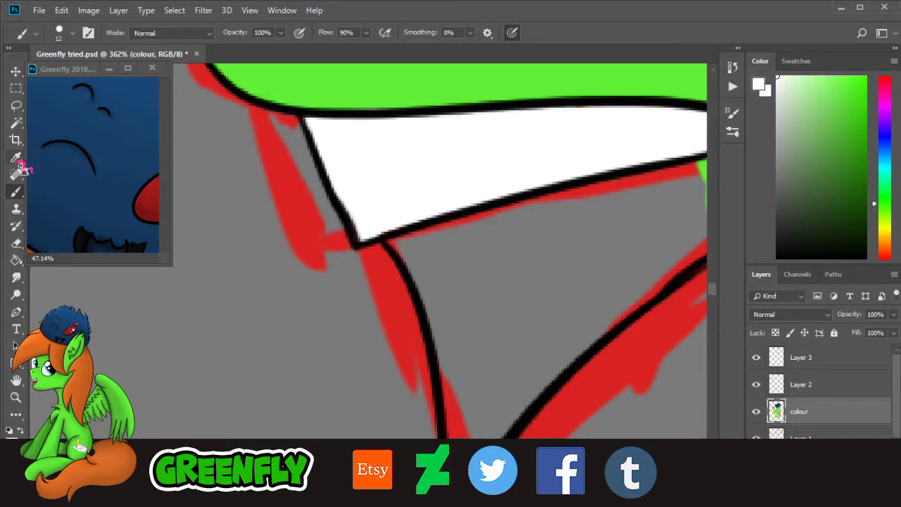
Step: Sample the body green from the face just above the teeth
left_click(342, 75, "alt")
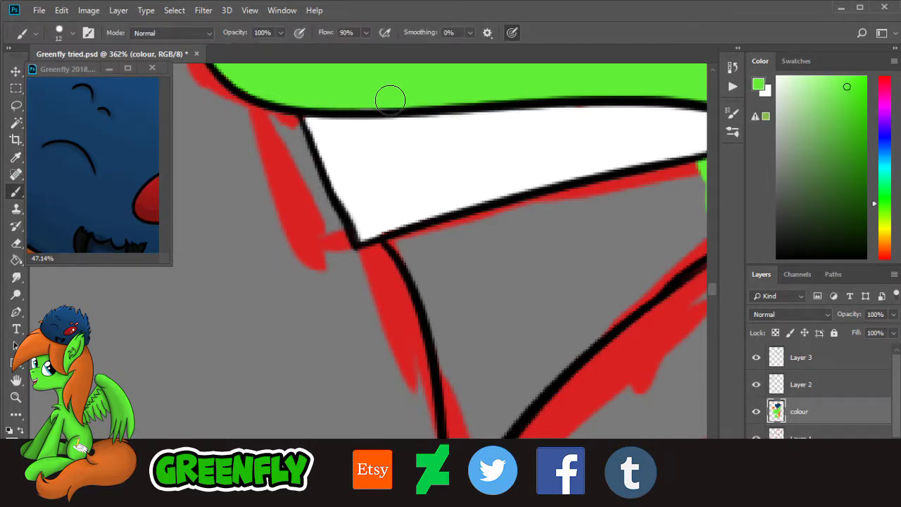
left_click(16, 398)
left_click_drag(469, 215, 433, 243)
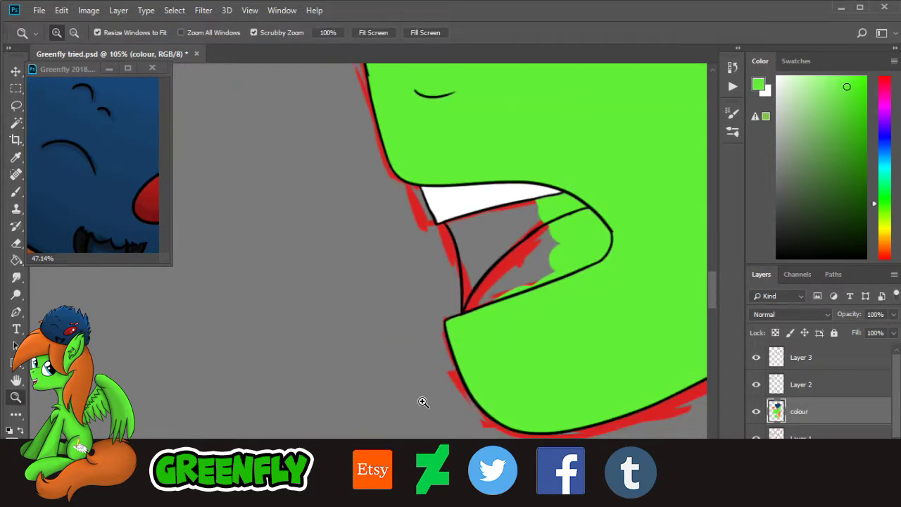
left_click_drag(384, 442, 420, 442)
left_click_drag(573, 211, 487, 260)
left_click_drag(435, 240, 510, 226)
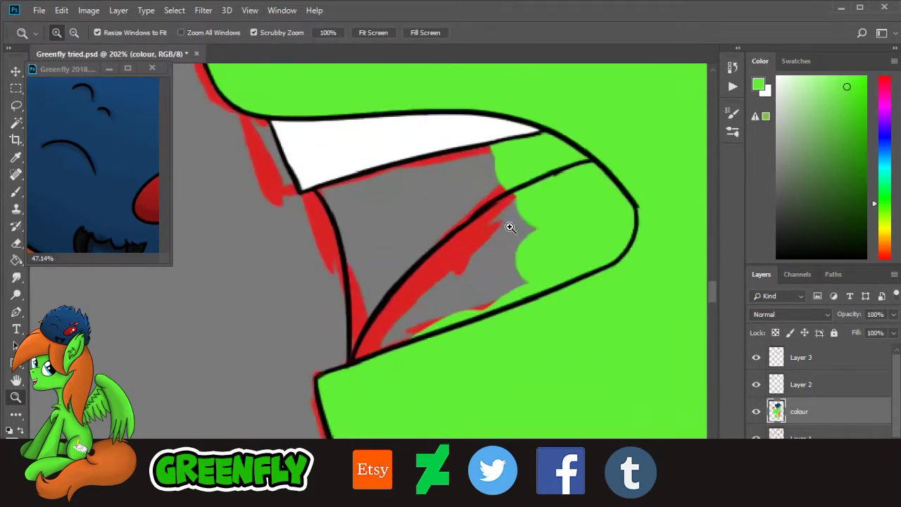
left_click_drag(482, 146, 504, 147)
Step: Sample the tongue's pink from the mouth in the reference picture and roughly fill the drawing's tongue with it
left_click(147, 206)
left_click_drag(166, 126, 169, 155)
scroll(139, 197, "down", 3)
left_click_drag(107, 265, 96, 265)
left_click_drag(172, 171, 169, 165)
left_click_drag(65, 162, 90, 170)
left_click(15, 156)
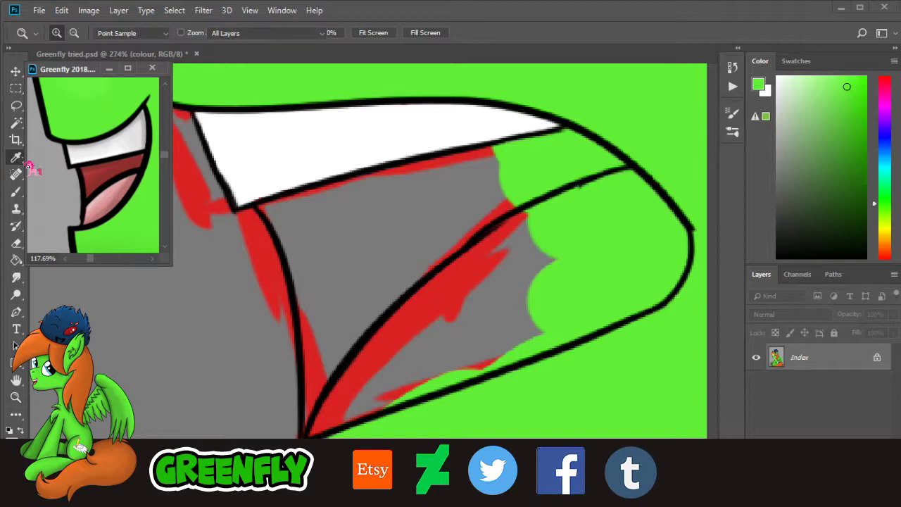
left_click(123, 188)
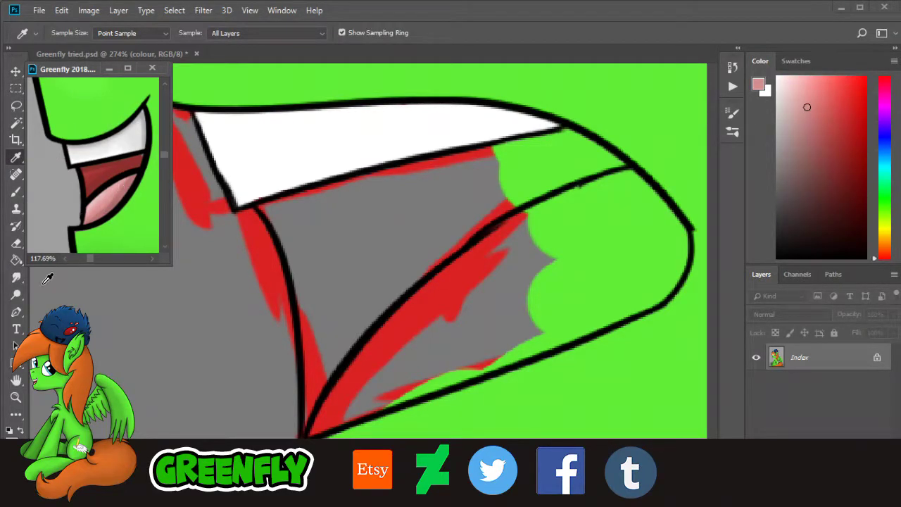
left_click(15, 192)
mouse_move(441, 256)
left_mouse_down()
mouse_move(461, 296)
mouse_move(515, 254)
mouse_move(402, 338)
mouse_move(567, 247)
mouse_move(469, 330)
mouse_move(610, 263)
mouse_move(551, 325)
mouse_move(594, 299)
mouse_move(606, 261)
mouse_move(547, 271)
mouse_move(618, 215)
mouse_move(514, 252)
mouse_move(567, 219)
mouse_move(396, 350)
mouse_move(420, 353)
mouse_move(351, 389)
mouse_move(452, 334)
mouse_move(394, 390)
mouse_move(512, 328)
mouse_move(502, 338)
mouse_move(537, 330)
left_mouse_up()
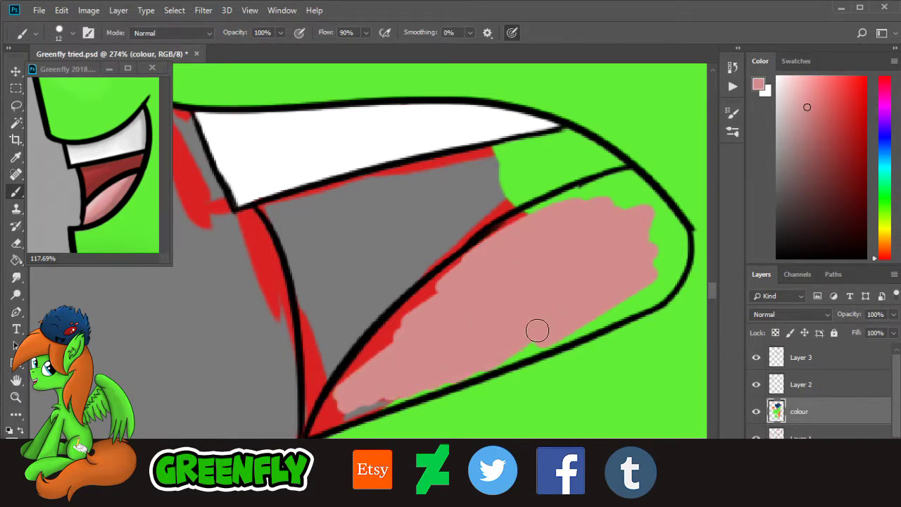
Step: Sample the dark red mouth interior from the reference picture and roughly fill the area between the teeth and tongue
left_click(15, 156)
left_click(120, 167)
key("b")
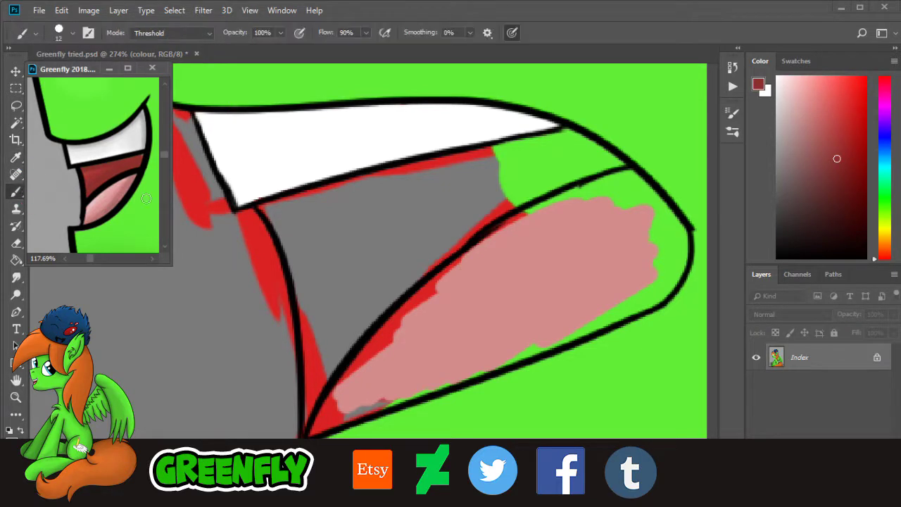
mouse_move(416, 204)
left_mouse_down()
mouse_move(381, 244)
mouse_move(450, 221)
mouse_move(346, 320)
mouse_move(354, 326)
mouse_move(426, 256)
mouse_move(415, 262)
mouse_move(528, 183)
mouse_move(480, 211)
mouse_move(531, 170)
mouse_move(414, 209)
mouse_move(414, 200)
mouse_move(387, 200)
mouse_move(336, 254)
mouse_move(330, 222)
mouse_move(336, 284)
mouse_move(325, 341)
mouse_move(351, 327)
left_mouse_up()
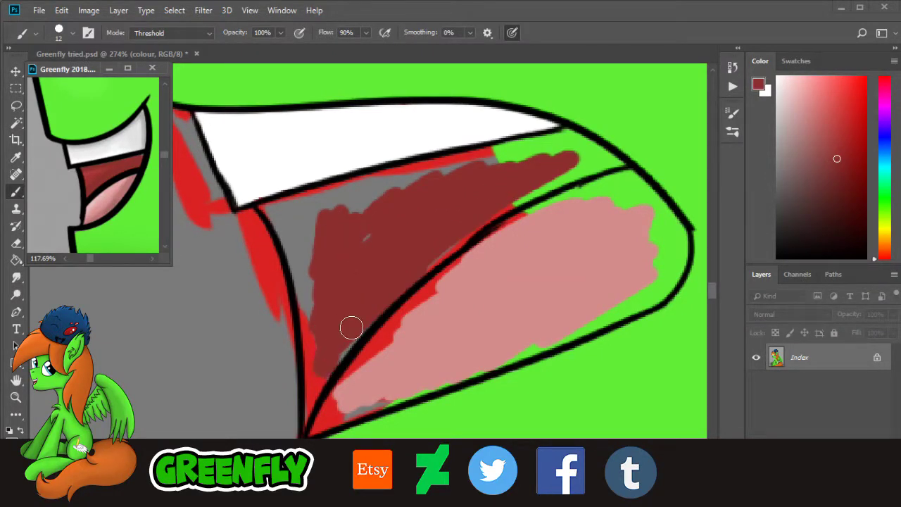
left_click(15, 397)
left_click_drag(477, 249, 380, 257)
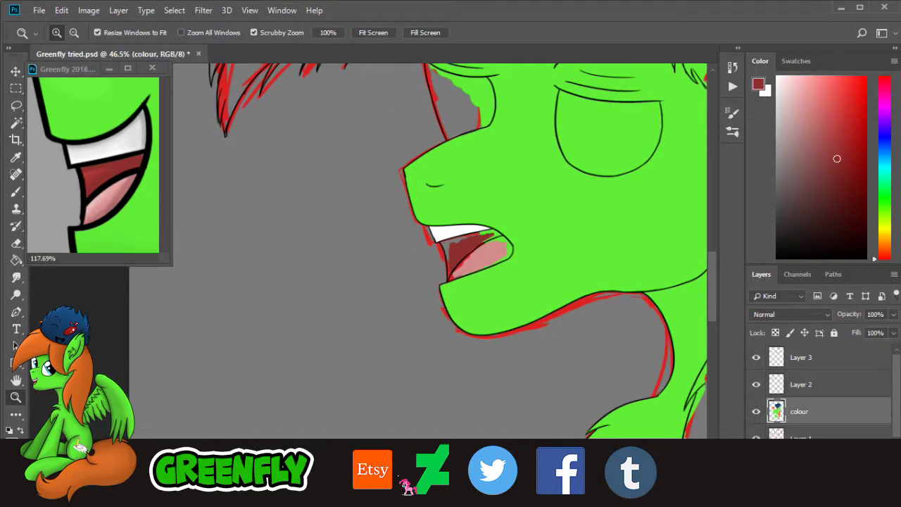
Step: Roughly scribble white inside the drawing's large eye
left_click_drag(398, 476, 417, 478)
mouse_move(488, 250)
left_mouse_down()
mouse_move(444, 254)
mouse_move(501, 248)
left_mouse_up()
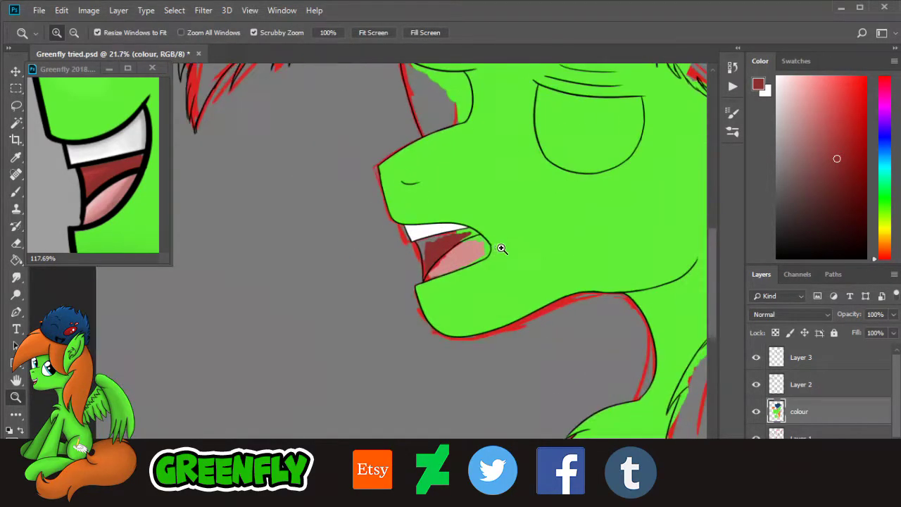
scroll(702, 277, "up", 3)
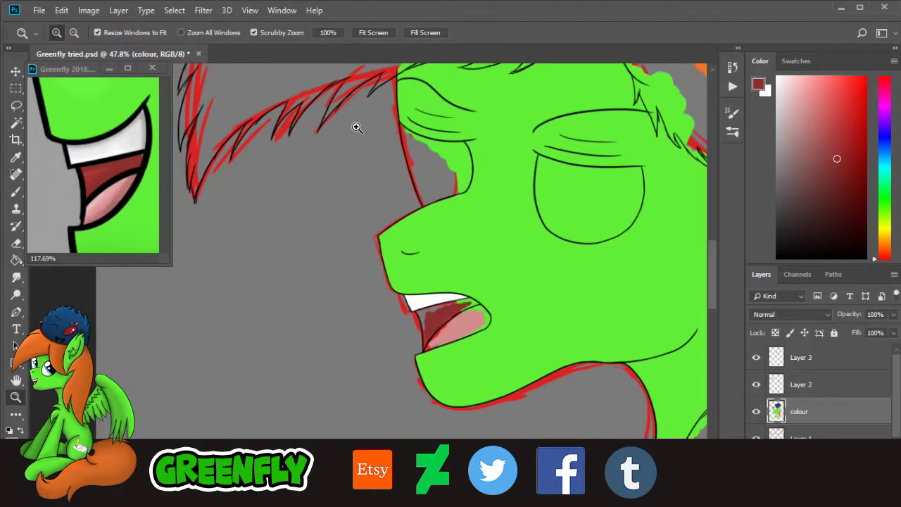
key("b")
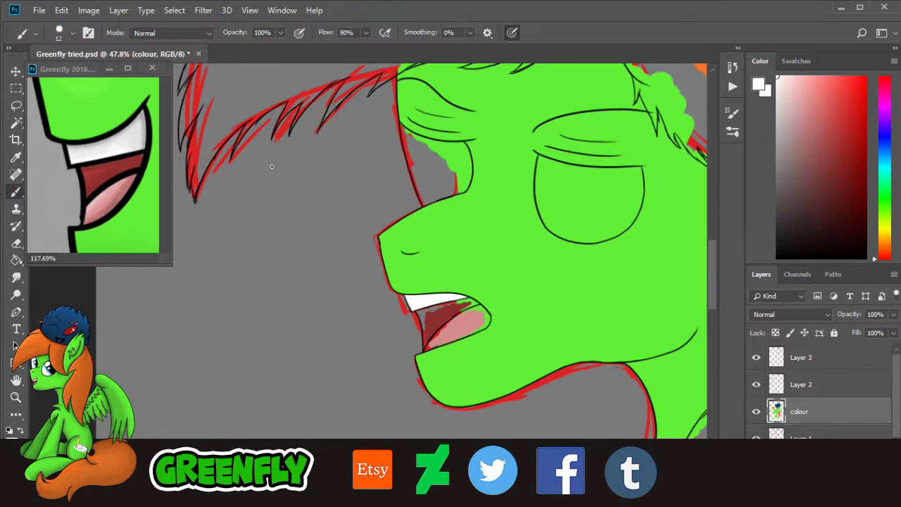
mouse_move(564, 198)
left_mouse_down()
mouse_move(595, 181)
mouse_move(572, 212)
mouse_move(603, 210)
left_mouse_up()
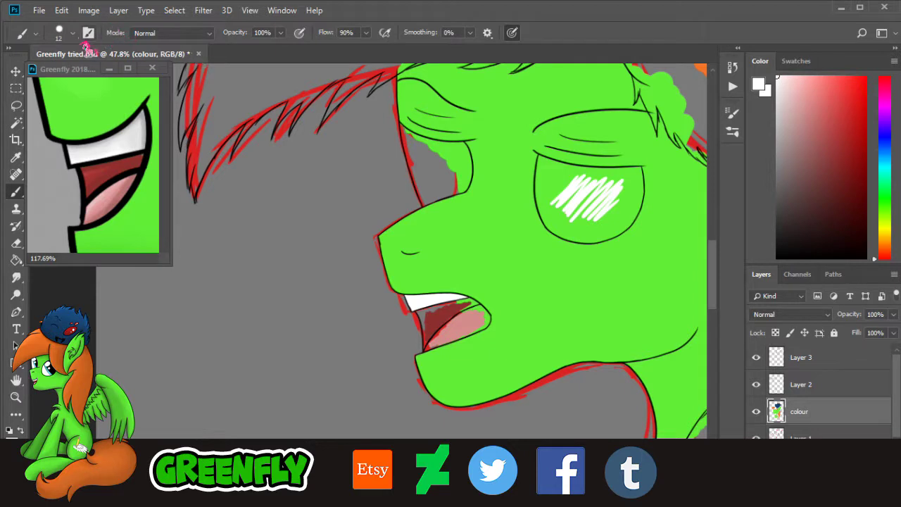
Step: Hide the red sketch layer beneath the colour layer
key("z")
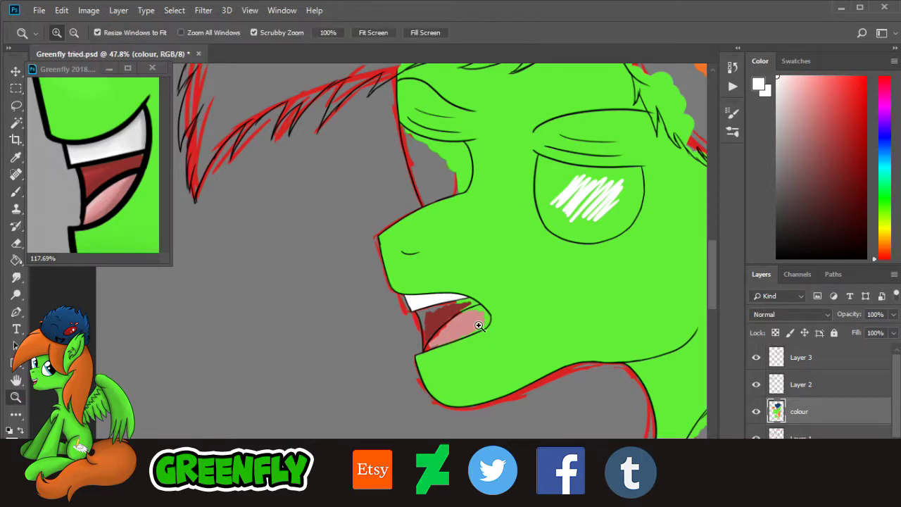
mouse_move(455, 352)
left_mouse_down()
mouse_move(485, 338)
mouse_move(462, 300)
mouse_move(489, 337)
left_mouse_up()
left_click(755, 434)
Step: Sample the tongue's pink again and fill the whole tongue neatly up to the line art
left_click(16, 156)
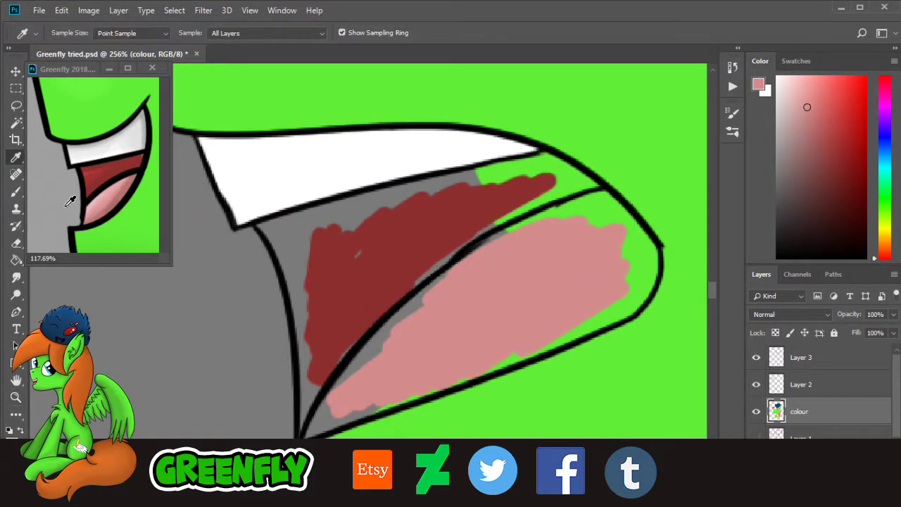
key("b")
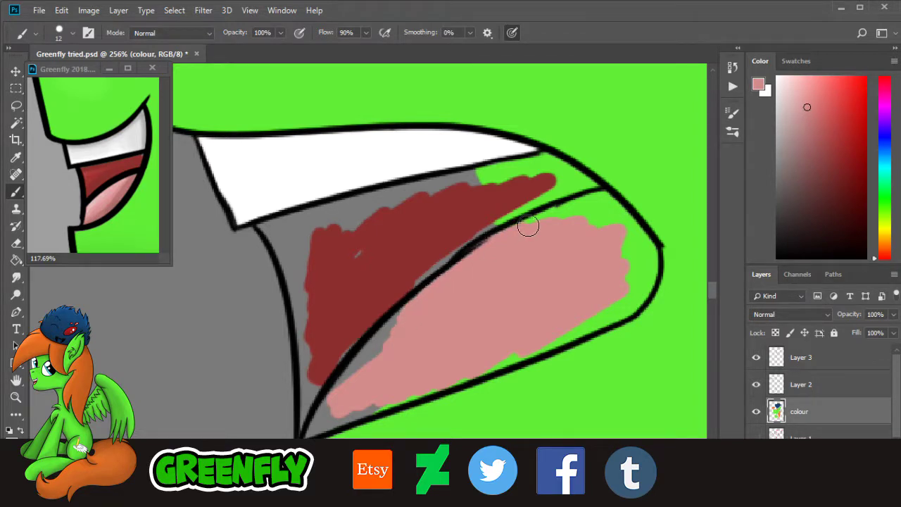
left_click_drag(528, 225, 599, 203)
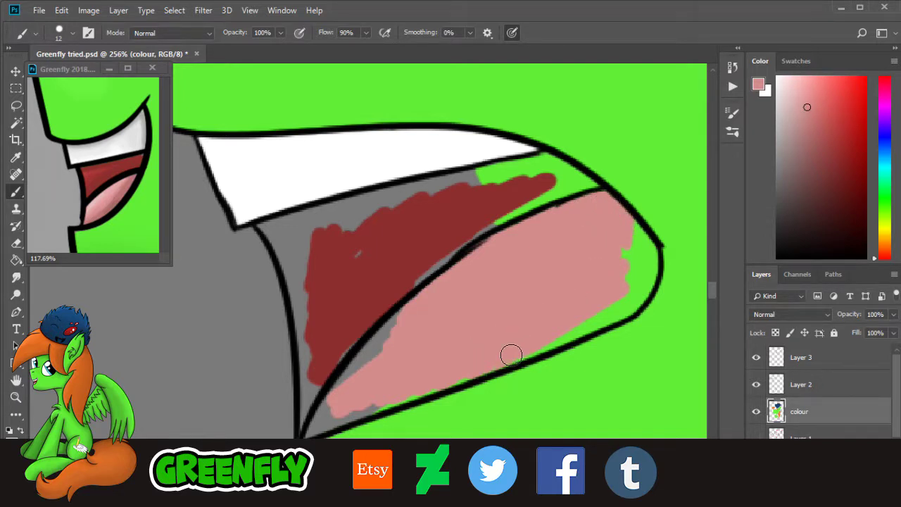
left_click_drag(419, 389, 353, 416)
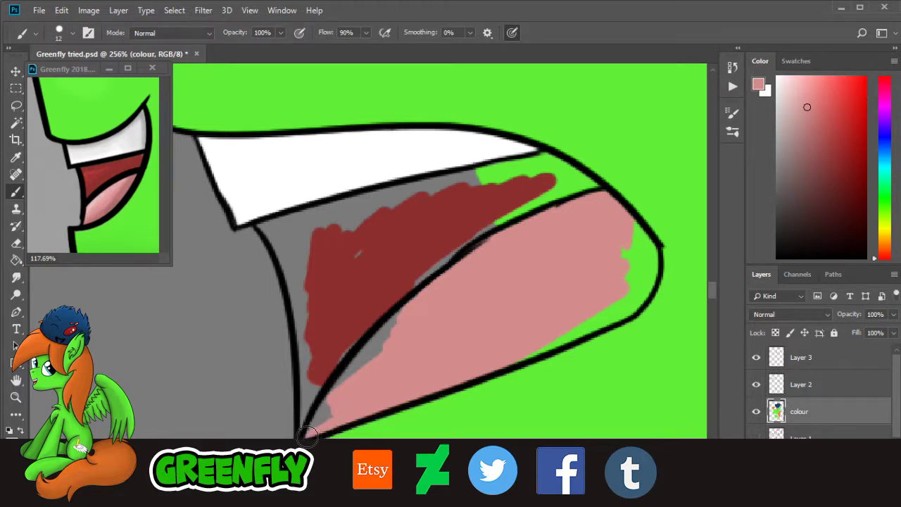
mouse_move(308, 435)
left_mouse_down()
mouse_move(338, 385)
mouse_move(331, 392)
mouse_move(392, 322)
left_mouse_up()
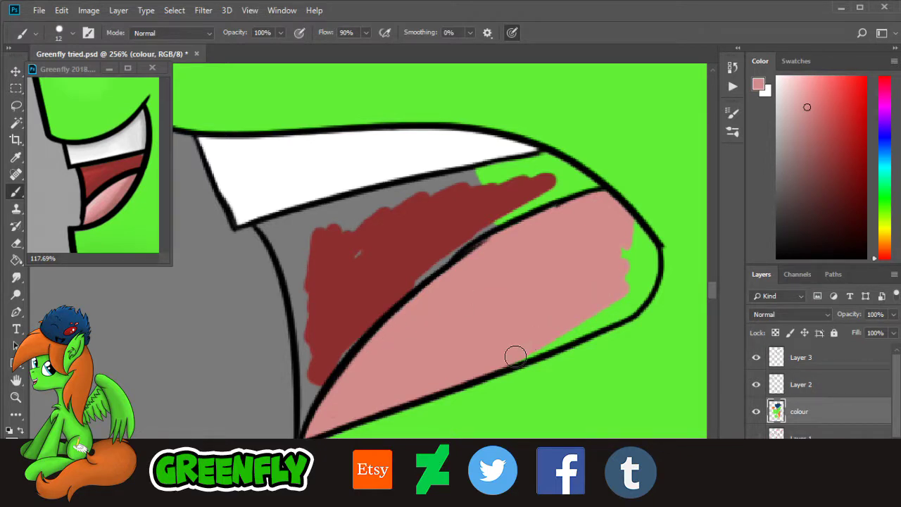
mouse_move(560, 341)
left_mouse_down()
mouse_move(582, 326)
mouse_move(549, 345)
mouse_move(613, 311)
left_mouse_up()
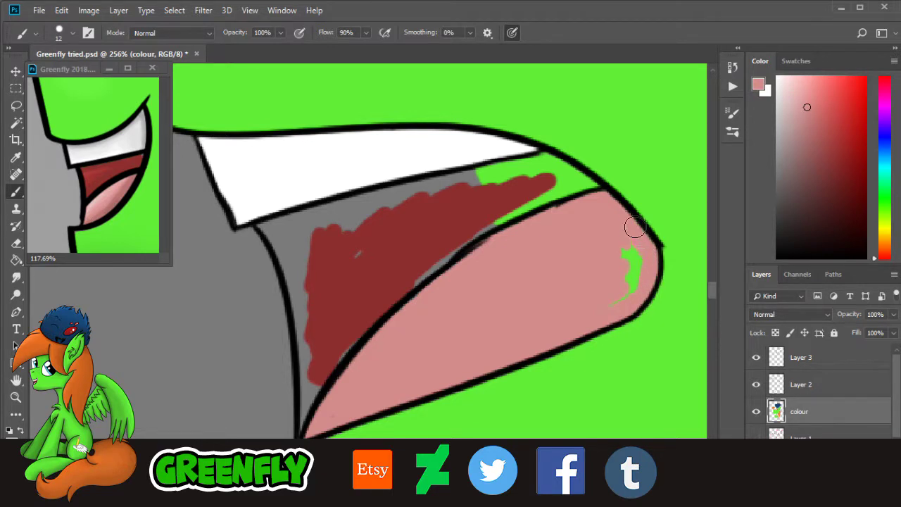
left_click_drag(634, 226, 627, 291)
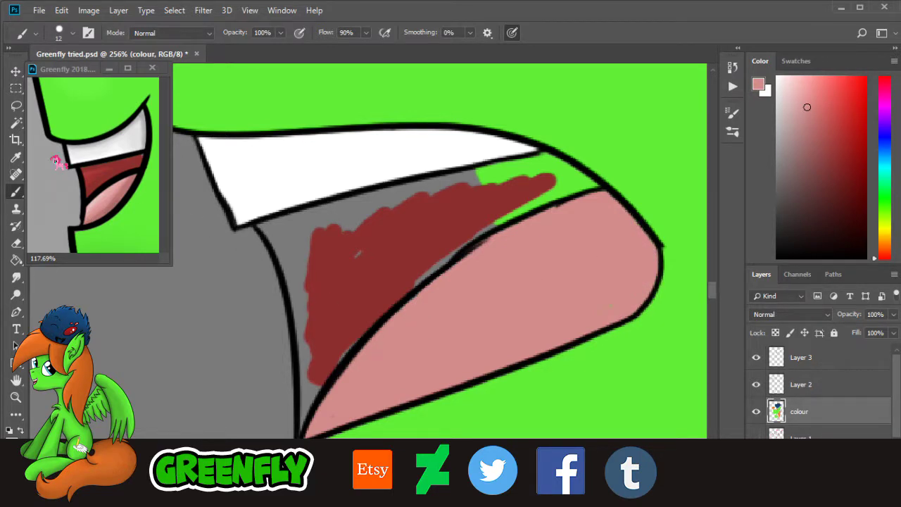
Step: Sample the dark red of the mouth interior and fill the area between teeth and tongue up to the line art
key("i")
key("b")
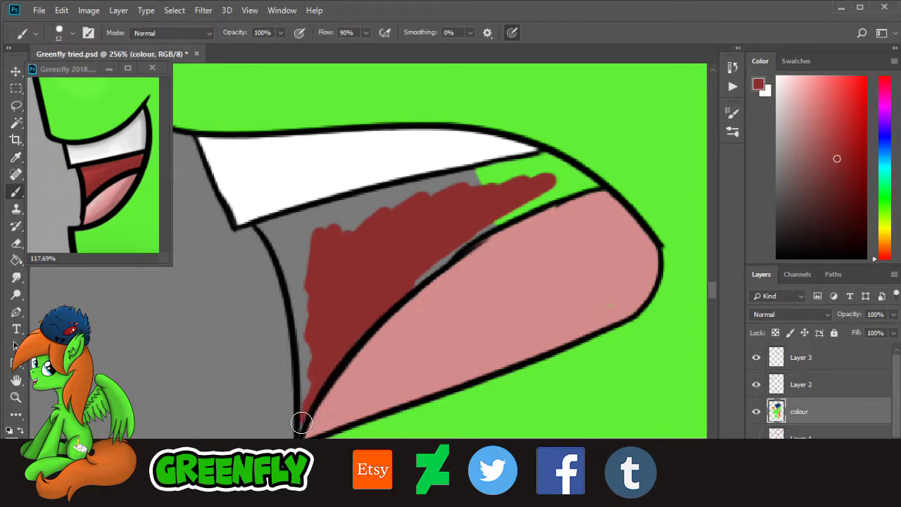
mouse_move(300, 427)
left_mouse_down()
mouse_move(315, 365)
mouse_move(304, 399)
mouse_move(310, 335)
mouse_move(302, 326)
mouse_move(305, 359)
mouse_move(293, 282)
mouse_move(308, 284)
mouse_move(263, 225)
mouse_move(319, 251)
mouse_move(334, 237)
mouse_move(311, 226)
mouse_move(306, 254)
mouse_move(294, 221)
mouse_move(271, 226)
mouse_move(342, 228)
left_mouse_up()
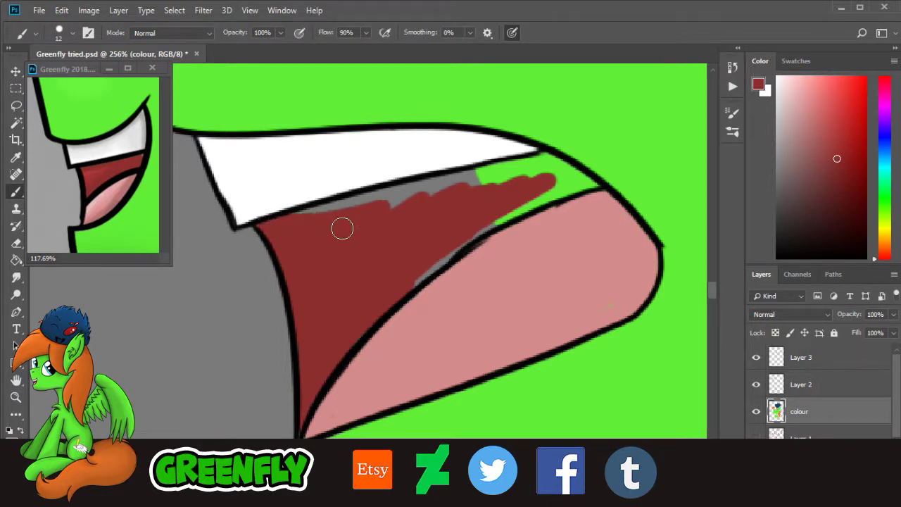
left_click_drag(421, 264, 411, 287)
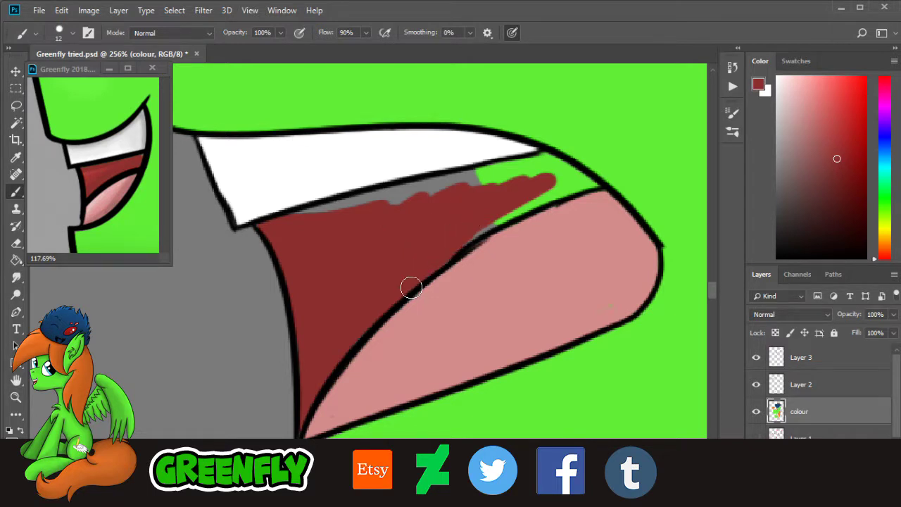
mouse_move(495, 217)
left_mouse_down()
mouse_move(592, 184)
mouse_move(577, 178)
mouse_move(595, 184)
mouse_move(563, 165)
mouse_move(533, 164)
mouse_move(547, 157)
mouse_move(433, 186)
mouse_move(398, 206)
mouse_move(370, 209)
mouse_move(436, 186)
mouse_move(315, 214)
left_mouse_up()
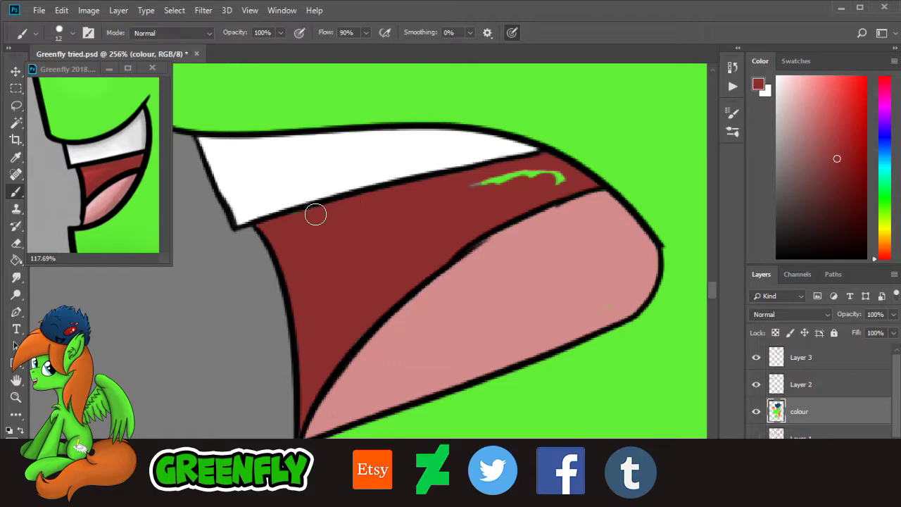
left_click_drag(477, 189, 479, 188)
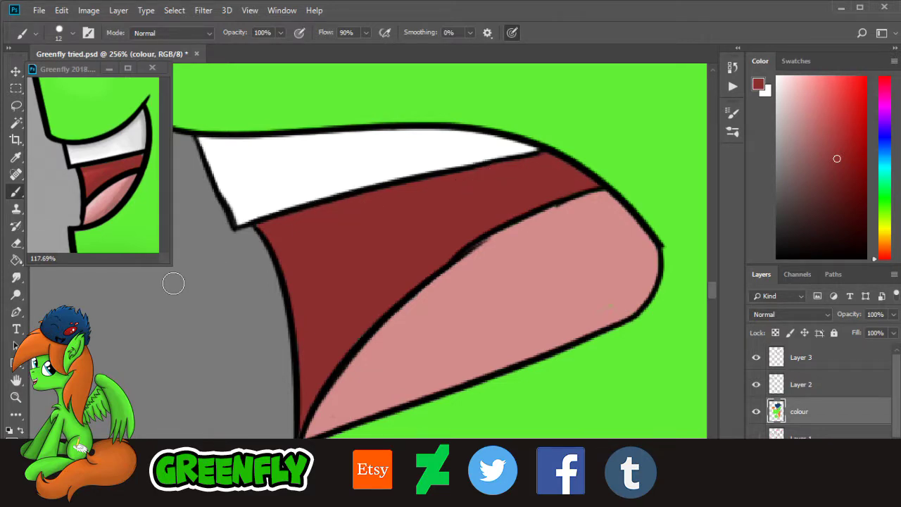
Step: Sample white, enlarge the brush to 81 px and fill most of the large eye, leaving a margin along its outline
left_click(15, 397)
left_click_drag(509, 262, 470, 301)
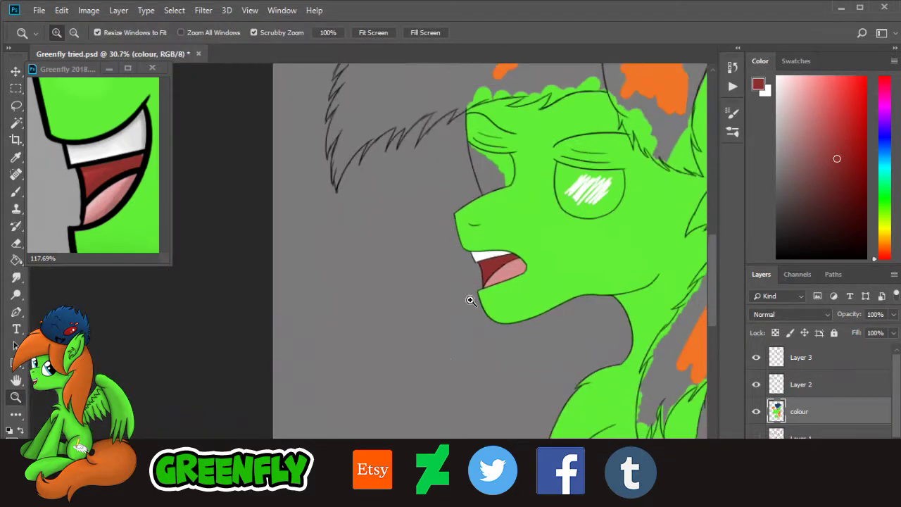
left_click_drag(422, 480, 446, 482)
left_click_drag(715, 308, 712, 289)
scroll(511, 299, "up", 8)
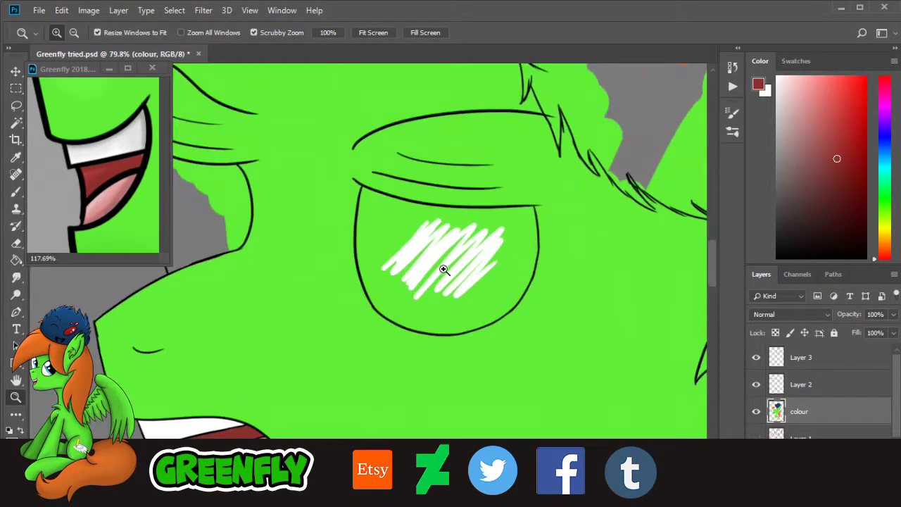
left_click(15, 156)
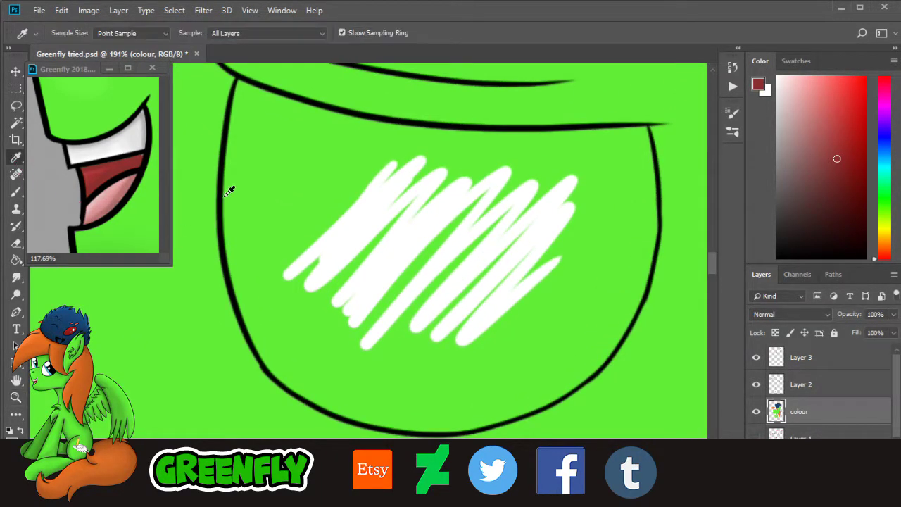
left_click(15, 191)
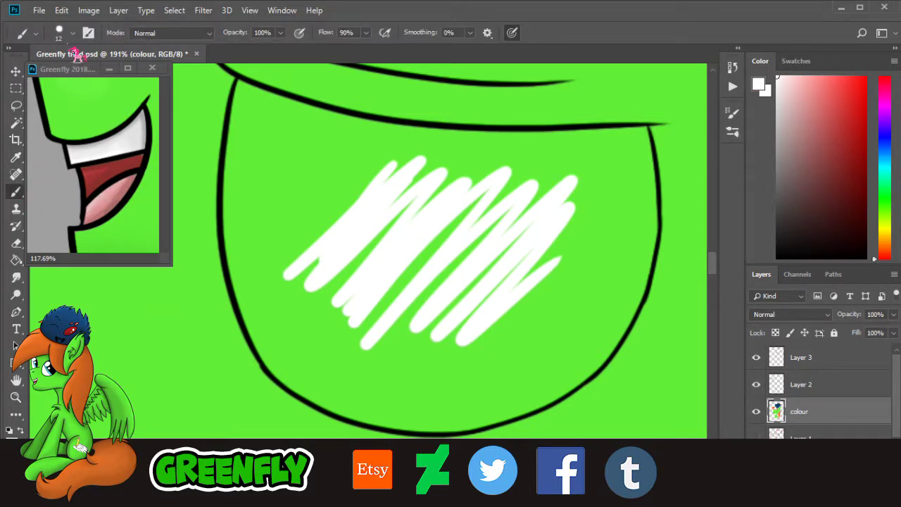
left_click(70, 32)
mouse_move(369, 231)
left_mouse_down()
mouse_move(343, 262)
mouse_move(345, 275)
mouse_move(426, 268)
mouse_move(424, 375)
mouse_move(439, 385)
mouse_move(531, 350)
mouse_move(571, 299)
mouse_move(610, 210)
mouse_move(603, 178)
mouse_move(404, 183)
mouse_move(272, 172)
mouse_move(283, 281)
mouse_move(340, 363)
mouse_move(384, 254)
mouse_move(325, 304)
left_mouse_up()
mouse_move(515, 239)
left_mouse_down()
mouse_move(528, 292)
mouse_move(495, 335)
left_mouse_up()
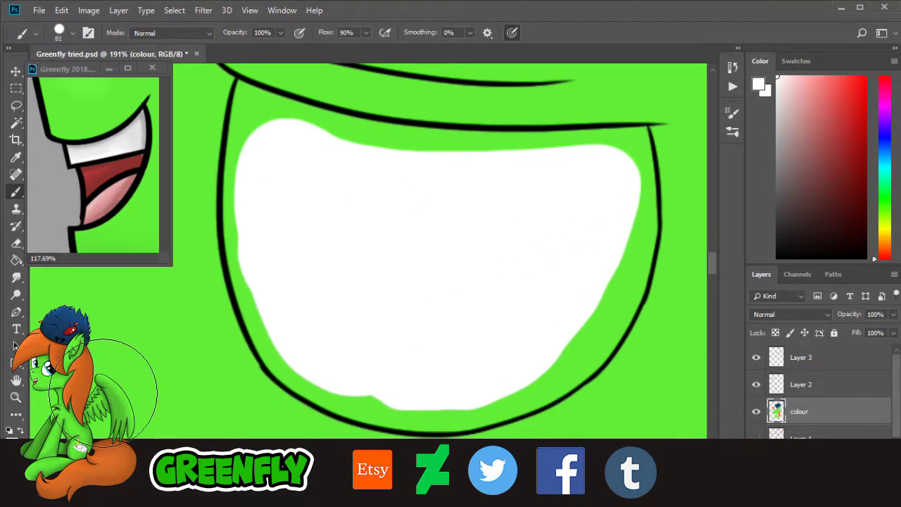
Step: Reduce the brush to 17 px and fill the eye's upper right corner and adjoining upper edge with white
left_click(16, 396)
left_click_drag(601, 219, 617, 278)
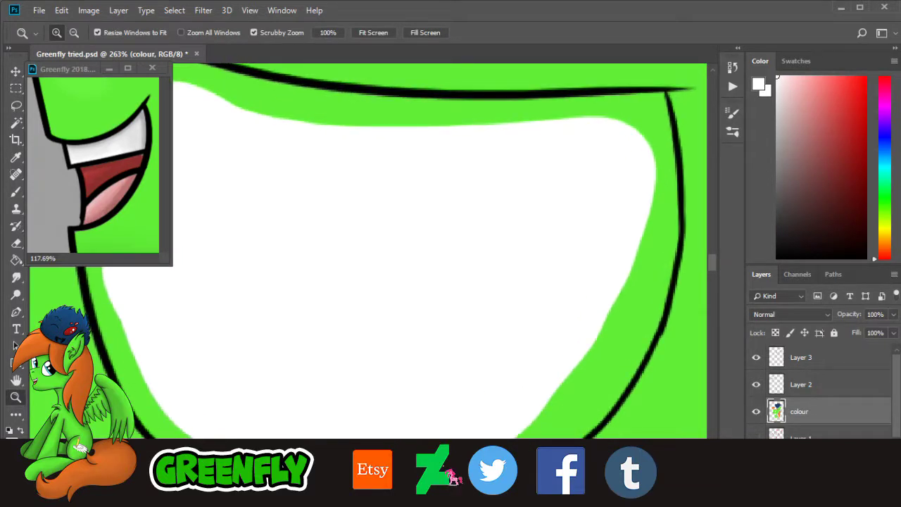
scroll(443, 468, "right", 3)
scroll(713, 257, "up", 3)
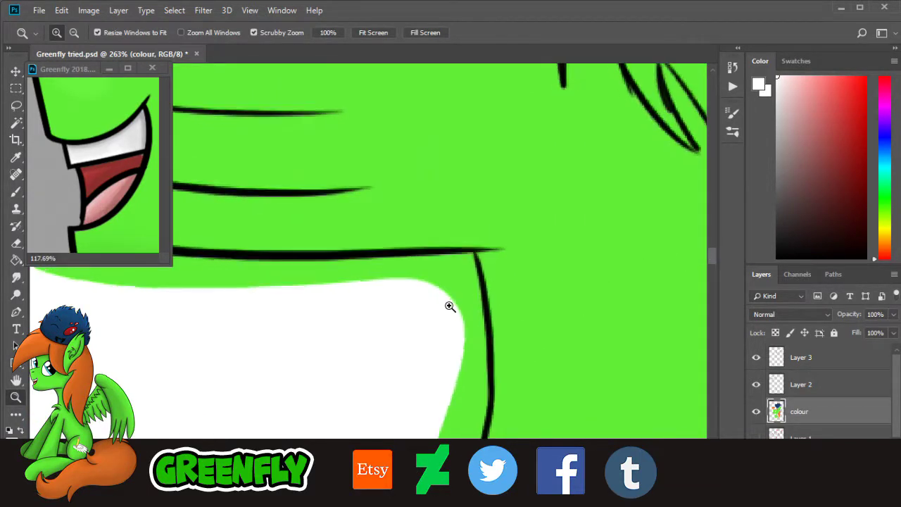
left_click(21, 194)
left_click(73, 38)
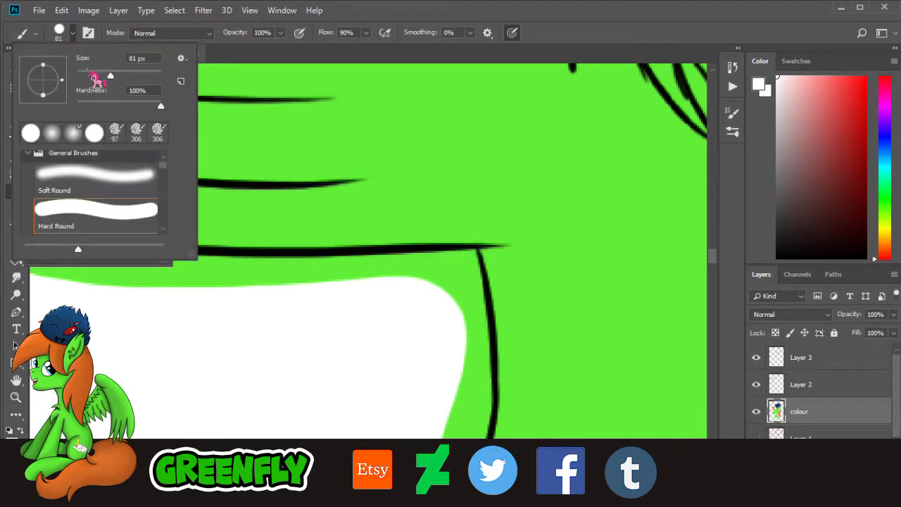
left_click(85, 75)
mouse_move(428, 310)
left_mouse_down()
mouse_move(463, 289)
mouse_move(468, 303)
mouse_move(474, 296)
mouse_move(471, 258)
mouse_move(251, 266)
left_mouse_up()
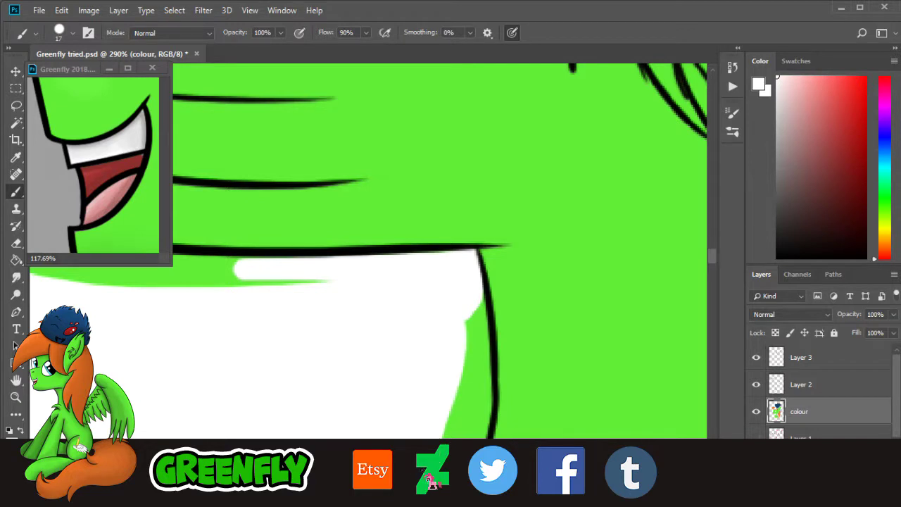
Step: Fill the rest of the eye's upper edge and its upper left corner with white up to the line art
left_click_drag(427, 477, 408, 478)
mouse_move(553, 277)
left_mouse_down()
mouse_move(590, 275)
mouse_move(415, 260)
mouse_move(471, 269)
mouse_move(438, 283)
left_mouse_up()
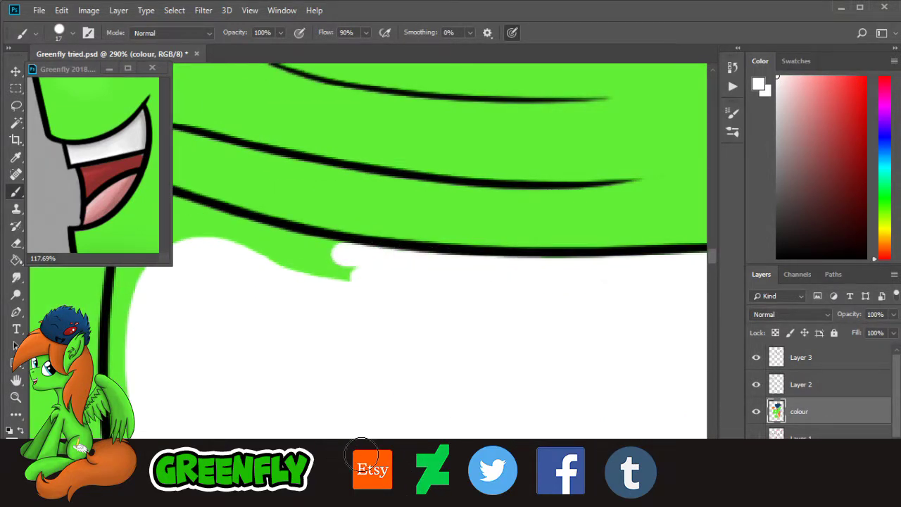
scroll(503, 283, "left", 5)
mouse_move(503, 284)
left_mouse_down()
mouse_move(558, 263)
mouse_move(577, 246)
mouse_move(539, 243)
mouse_move(418, 200)
mouse_move(394, 203)
mouse_move(376, 267)
mouse_move(412, 218)
mouse_move(497, 247)
left_mouse_up()
Step: Fill the eye's left side and lower edge with white up to the line art
left_click_drag(713, 259, 712, 266)
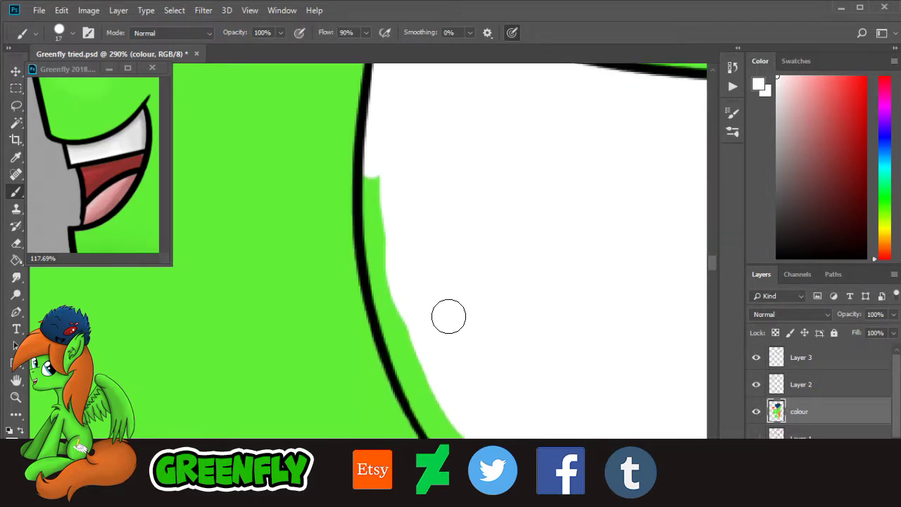
mouse_move(399, 266)
left_mouse_down()
mouse_move(382, 288)
mouse_move(372, 171)
left_mouse_up()
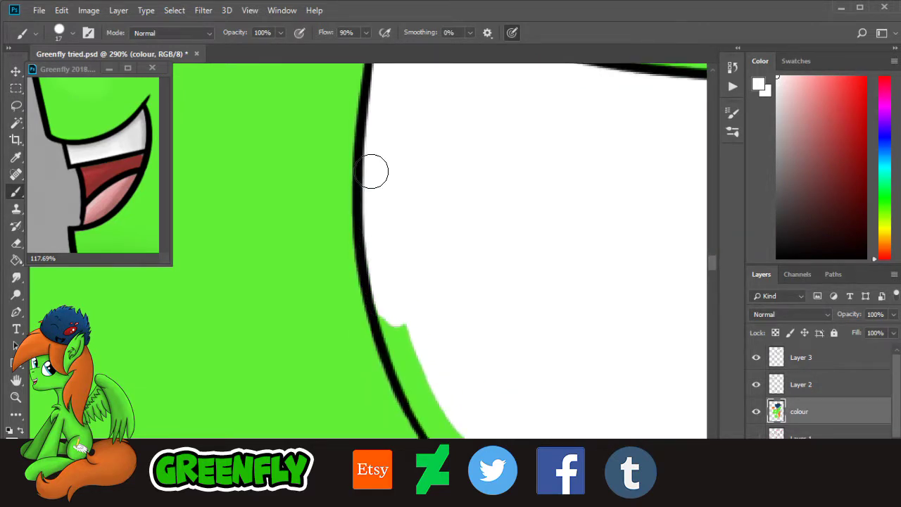
left_click_drag(713, 266, 713, 275)
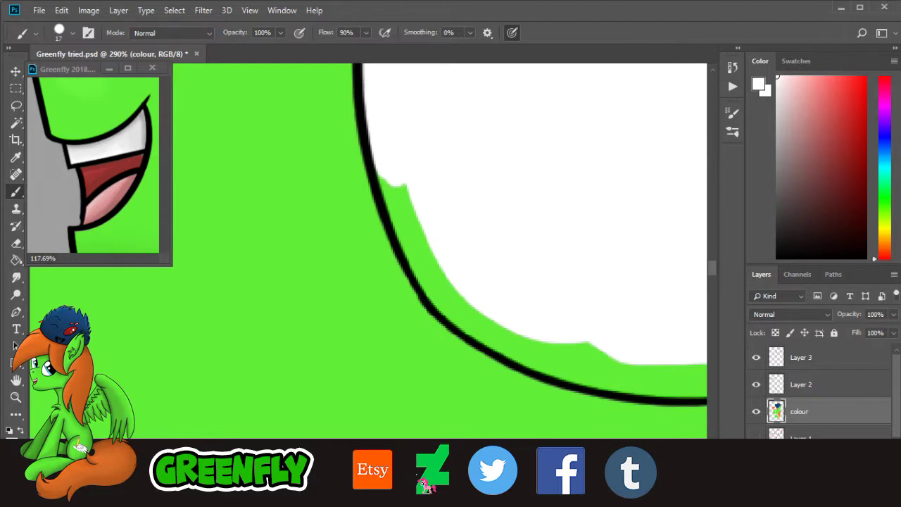
left_click_drag(421, 482, 429, 483)
mouse_move(326, 307)
left_mouse_down()
mouse_move(310, 313)
mouse_move(291, 297)
mouse_move(257, 245)
mouse_move(237, 173)
mouse_move(318, 323)
mouse_move(350, 342)
mouse_move(398, 362)
mouse_move(388, 361)
mouse_move(460, 368)
mouse_move(427, 372)
mouse_move(483, 386)
mouse_move(599, 376)
mouse_move(434, 352)
mouse_move(384, 314)
left_mouse_up()
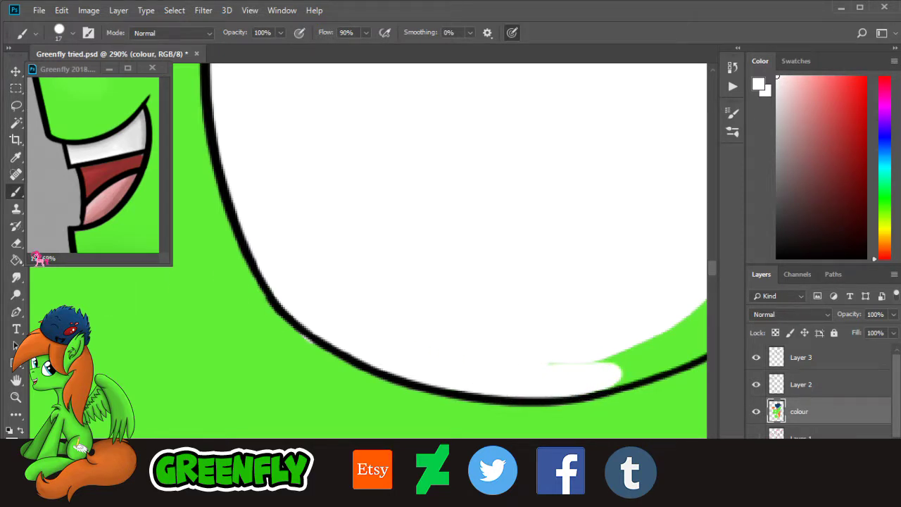
Step: Sample the body green from the face just outside the eye's lower left outline
key("e")
key("i")
left_click(210, 332)
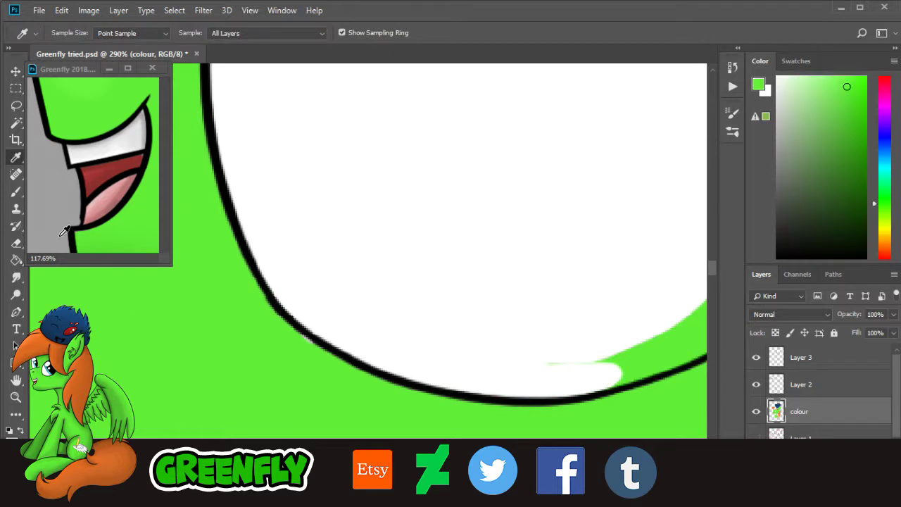
key("b")
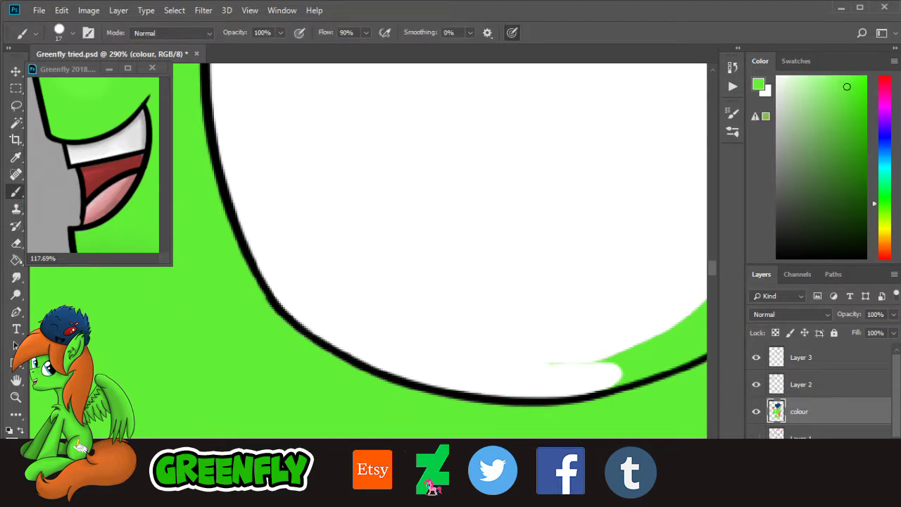
Step: Sample white again and fill the near eye's lower right edge and right side up to the line art
left_click_drag(416, 482, 438, 483)
key("i")
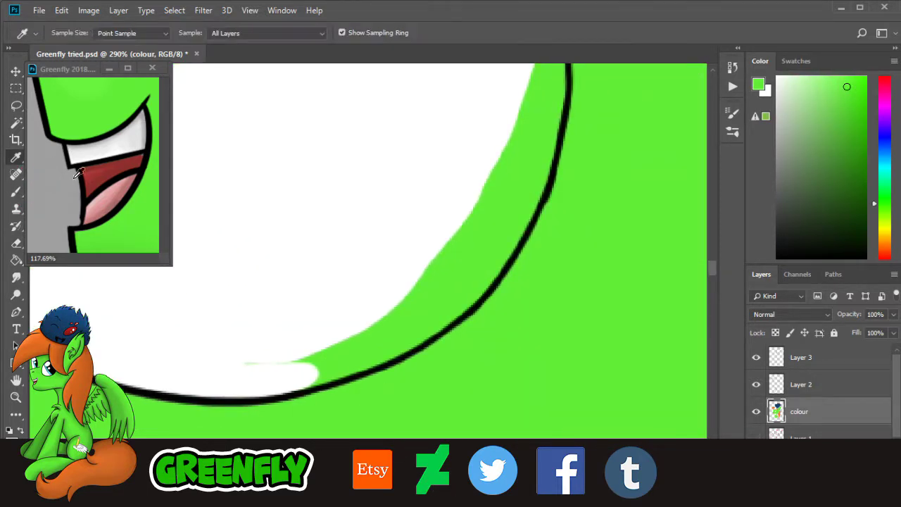
left_click(175, 213)
key("b")
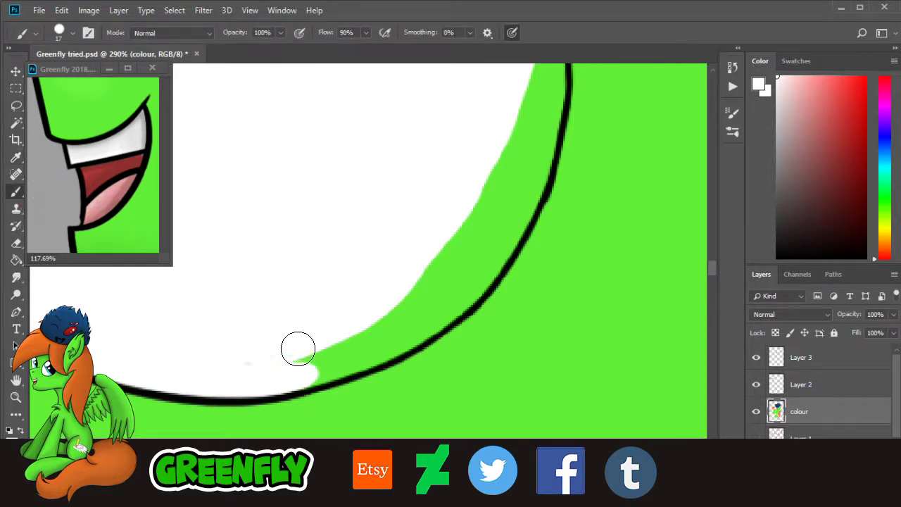
left_click_drag(297, 349, 343, 364)
mouse_move(339, 371)
left_mouse_down()
mouse_move(478, 291)
mouse_move(518, 225)
mouse_move(543, 149)
mouse_move(523, 193)
mouse_move(455, 262)
mouse_move(471, 222)
mouse_move(504, 229)
mouse_move(457, 271)
mouse_move(330, 349)
left_mouse_up()
scroll(715, 273, "up", 5)
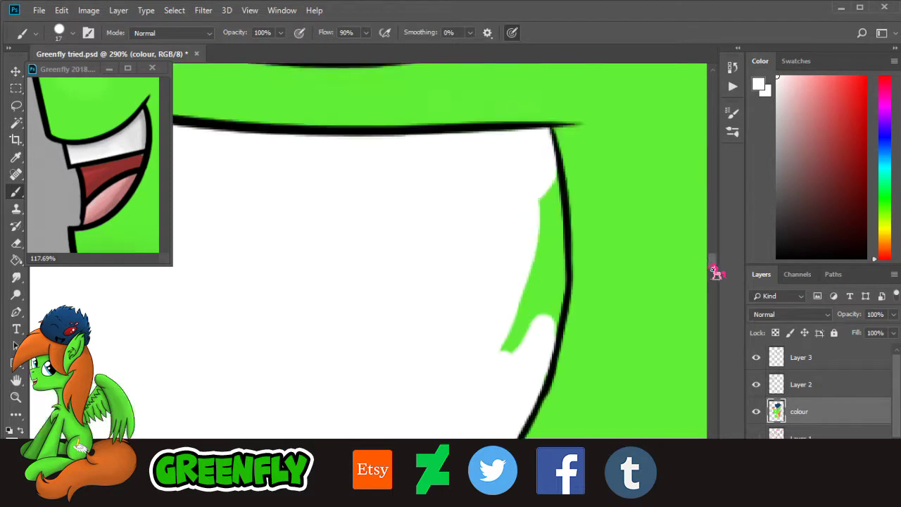
mouse_move(508, 299)
left_mouse_down()
mouse_move(516, 342)
mouse_move(547, 306)
mouse_move(557, 254)
mouse_move(547, 187)
mouse_move(527, 290)
left_mouse_up()
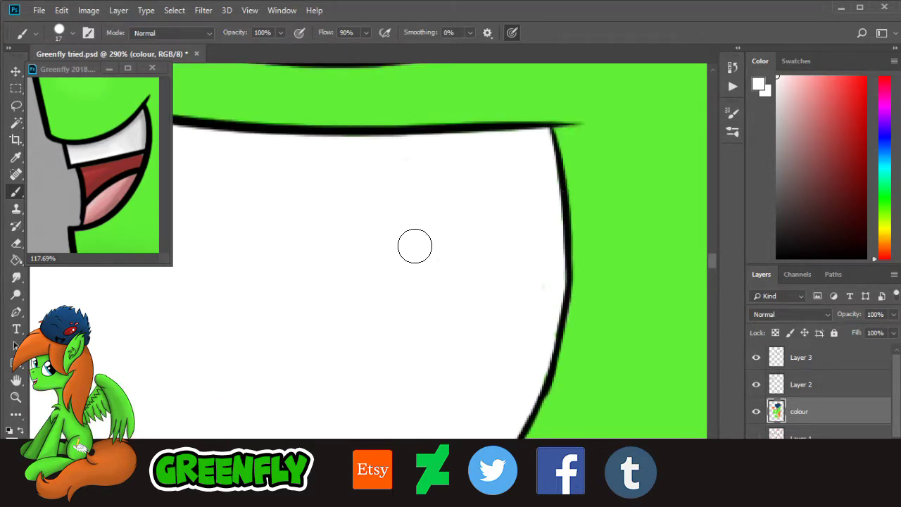
Step: Sample the body green from the face just outside the near eye's right outline
key("i")
left_click(599, 165)
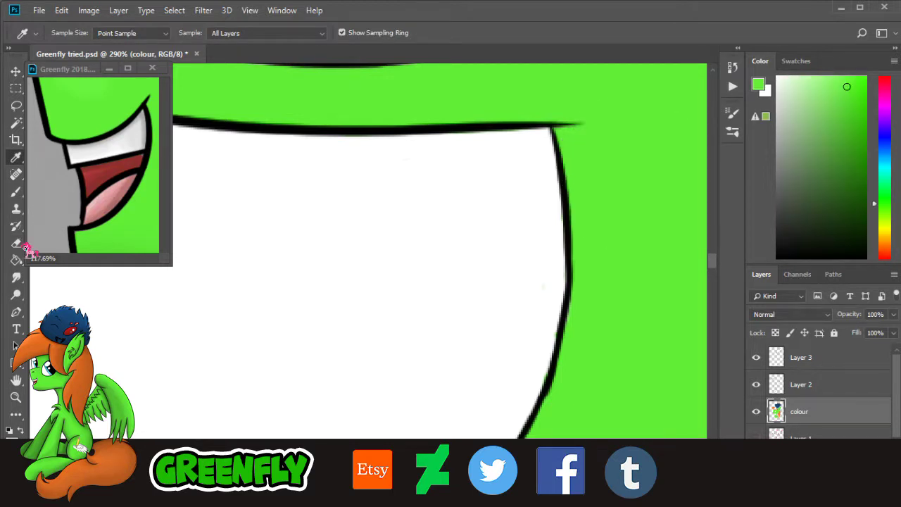
left_click(16, 191)
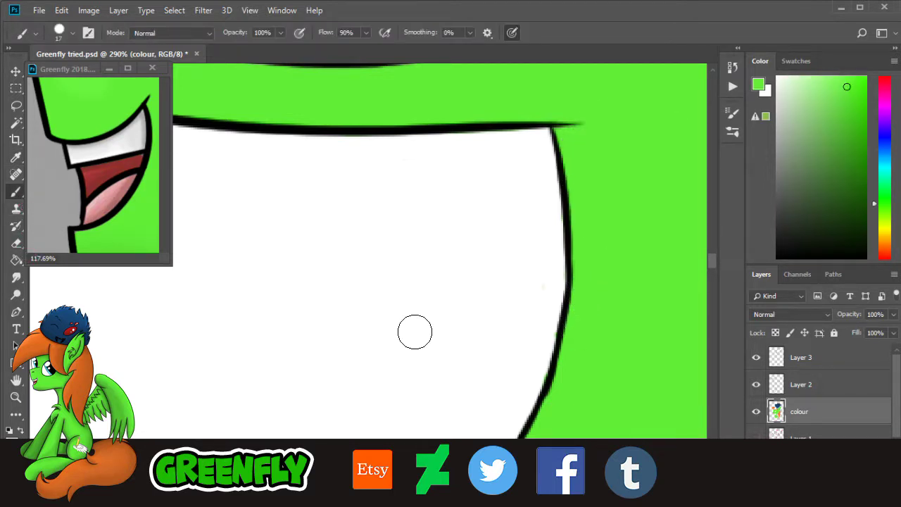
Step: Block in the middle of the far eye with white using the 17 px brush
left_click(15, 398)
left_click_drag(430, 255, 325, 275)
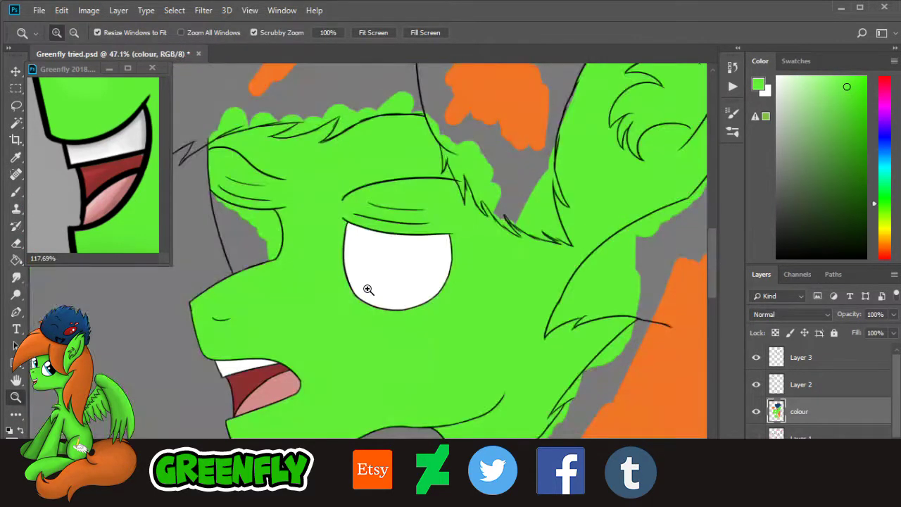
scroll(340, 269, "down", 2)
scroll(311, 248, "up", 5)
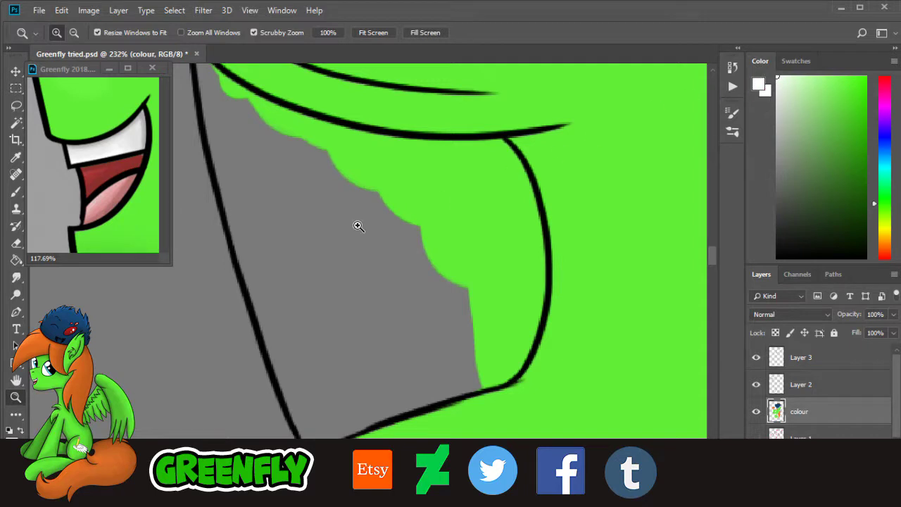
left_click(16, 192)
mouse_move(418, 195)
left_mouse_down()
mouse_move(335, 258)
mouse_move(426, 166)
mouse_move(395, 176)
mouse_move(291, 271)
mouse_move(393, 211)
mouse_move(443, 207)
mouse_move(336, 296)
mouse_move(419, 254)
mouse_move(480, 242)
mouse_move(363, 335)
mouse_move(372, 348)
mouse_move(466, 313)
mouse_move(365, 342)
left_mouse_up()
Step: Fill the far eye's lower edge and most of its right side with white up to the line art
left_click(16, 397)
left_click(279, 418)
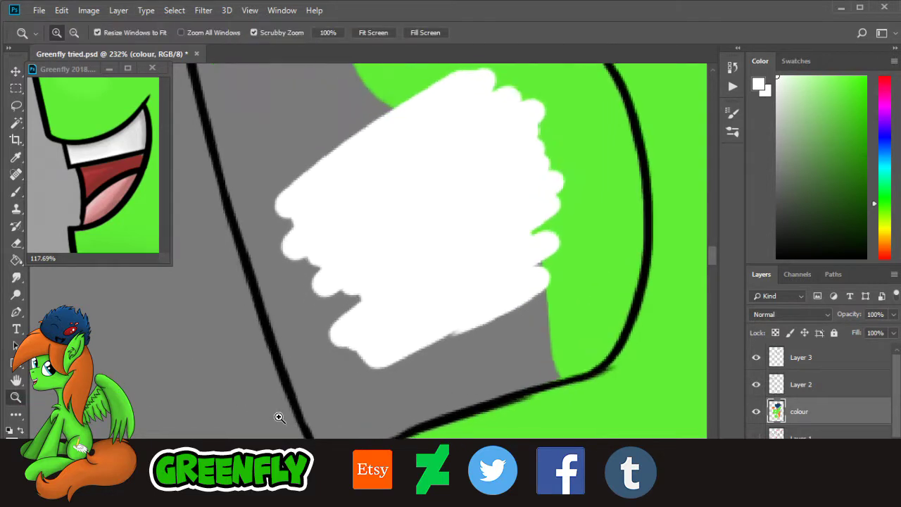
left_click_drag(714, 265, 711, 262)
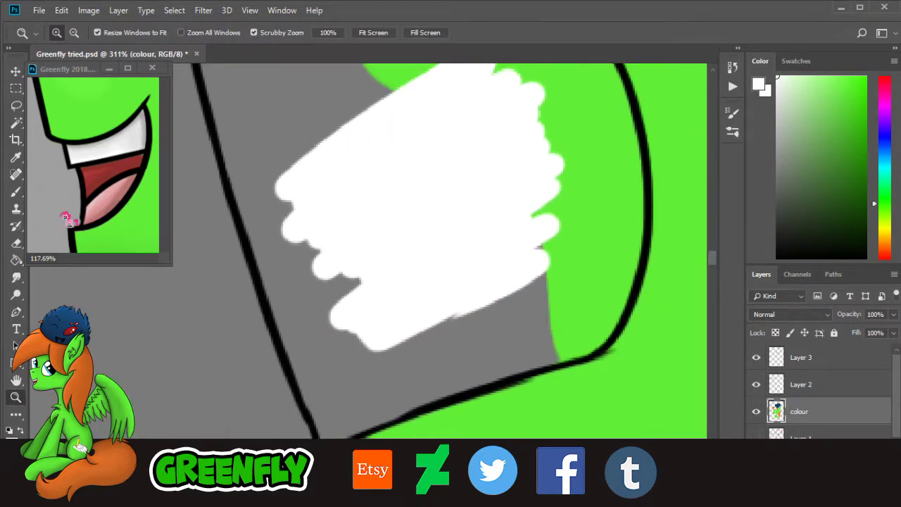
key("b")
mouse_move(330, 386)
left_mouse_down()
mouse_move(329, 441)
mouse_move(371, 412)
mouse_move(343, 437)
mouse_move(440, 386)
mouse_move(453, 383)
mouse_move(447, 392)
mouse_move(592, 341)
mouse_move(610, 313)
mouse_move(619, 259)
mouse_move(625, 278)
mouse_move(621, 137)
left_mouse_up()
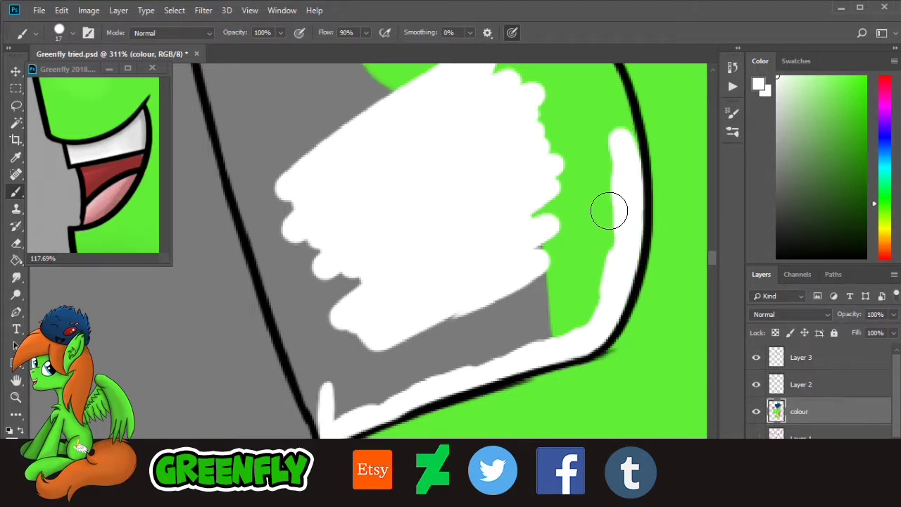
mouse_move(609, 210)
left_mouse_down()
mouse_move(603, 266)
mouse_move(569, 328)
mouse_move(551, 323)
mouse_move(568, 286)
mouse_move(414, 389)
mouse_move(423, 363)
mouse_move(416, 349)
mouse_move(363, 352)
mouse_move(385, 304)
left_mouse_up()
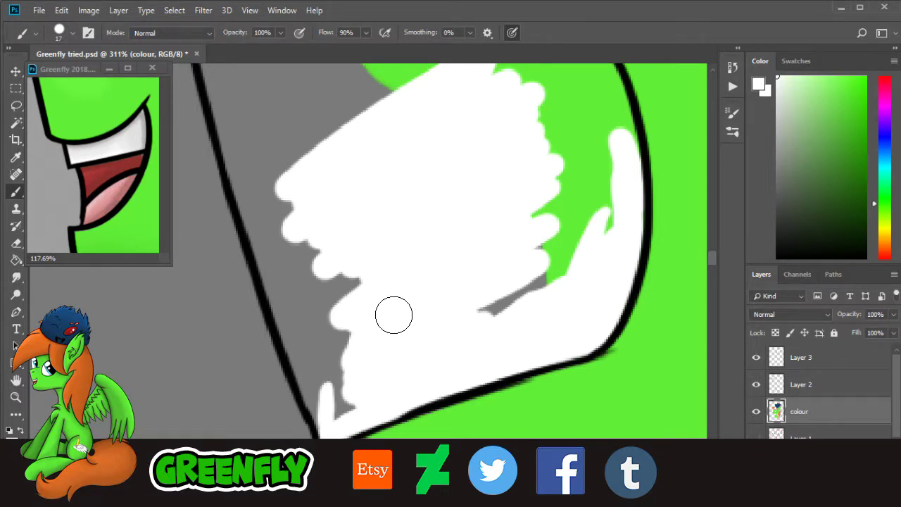
left_click_drag(481, 288, 525, 246)
mouse_move(524, 283)
left_mouse_down()
mouse_move(543, 244)
mouse_move(576, 208)
mouse_move(593, 206)
mouse_move(596, 221)
mouse_move(581, 235)
mouse_move(524, 197)
left_mouse_up()
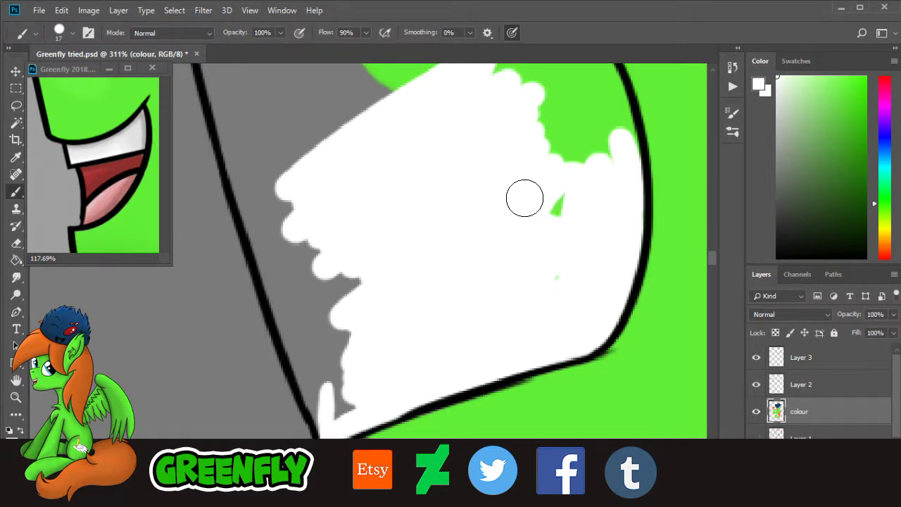
Step: Fill the far eye's left side, upper right corner and the whole edge under the eyelid with white
mouse_move(356, 332)
left_mouse_down()
mouse_move(343, 409)
mouse_move(327, 422)
mouse_move(290, 333)
mouse_move(324, 382)
mouse_move(359, 298)
mouse_move(304, 274)
mouse_move(286, 298)
mouse_move(277, 290)
mouse_move(243, 185)
mouse_move(250, 194)
mouse_move(278, 166)
mouse_move(333, 188)
left_mouse_up()
scroll(718, 264, "up", 5)
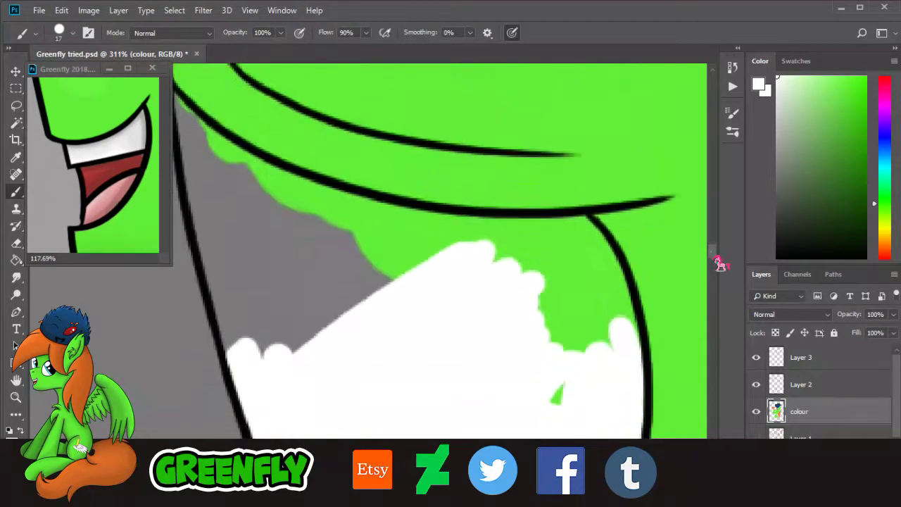
mouse_move(566, 362)
left_mouse_down()
mouse_move(590, 367)
mouse_move(612, 325)
mouse_move(625, 347)
mouse_move(594, 260)
mouse_move(599, 271)
mouse_move(577, 246)
mouse_move(420, 249)
mouse_move(466, 247)
mouse_move(498, 293)
mouse_move(547, 255)
mouse_move(559, 272)
mouse_move(551, 336)
mouse_move(568, 366)
left_mouse_up()
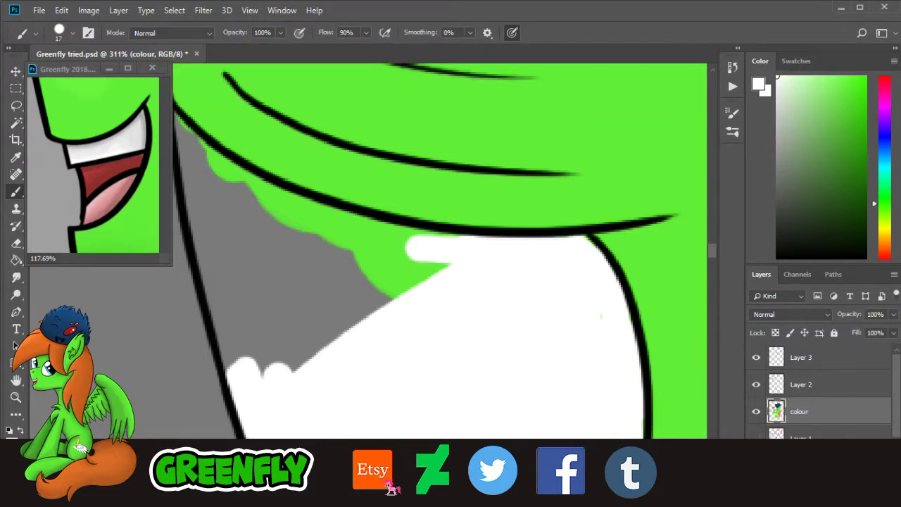
left_click_drag(378, 478, 376, 487)
mouse_move(328, 368)
left_mouse_down()
mouse_move(309, 335)
mouse_move(301, 345)
mouse_move(250, 117)
mouse_move(296, 171)
mouse_move(320, 178)
mouse_move(290, 169)
mouse_move(377, 209)
mouse_move(364, 204)
mouse_move(514, 245)
mouse_move(389, 362)
mouse_move(381, 354)
mouse_move(391, 310)
mouse_move(330, 358)
mouse_move(325, 281)
mouse_move(280, 166)
mouse_move(333, 206)
mouse_move(478, 247)
mouse_move(436, 288)
mouse_move(361, 288)
mouse_move(346, 273)
mouse_move(371, 232)
left_mouse_up()
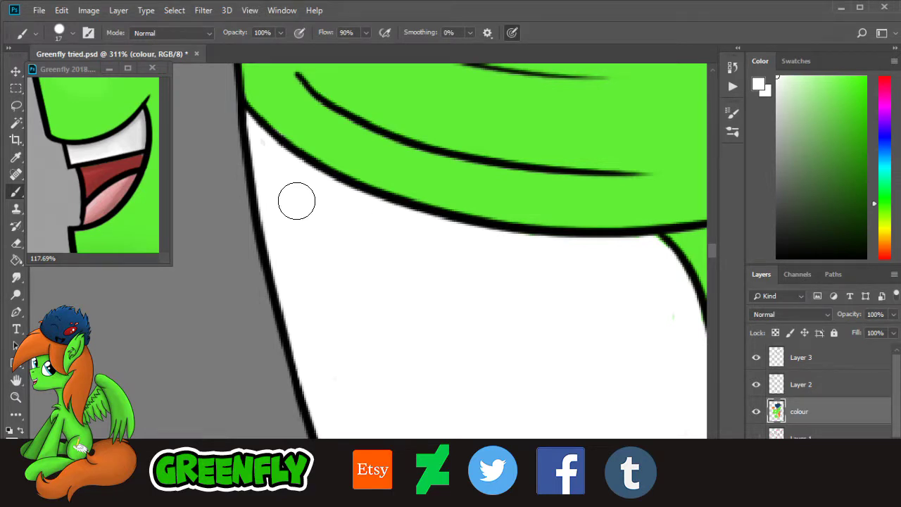
Step: Sample the body green from the eyelid above the far eye
key("i")
left_click(311, 137)
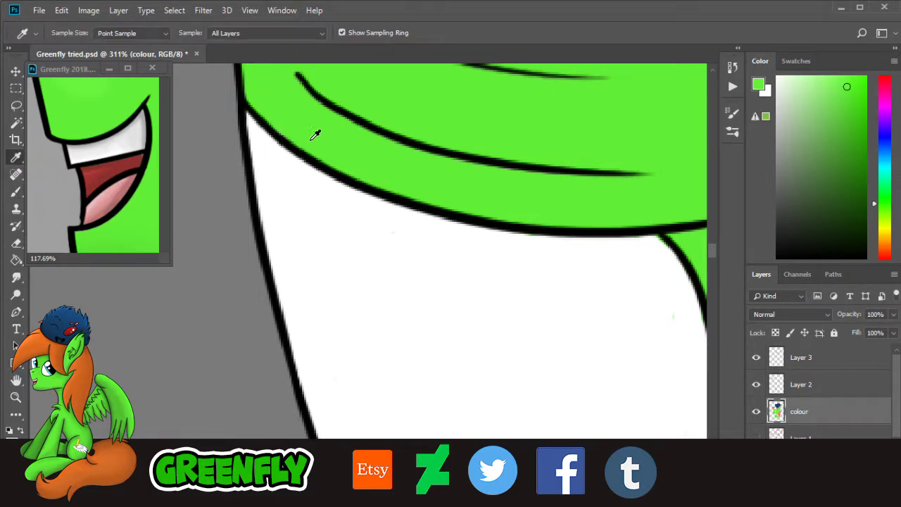
key("b")
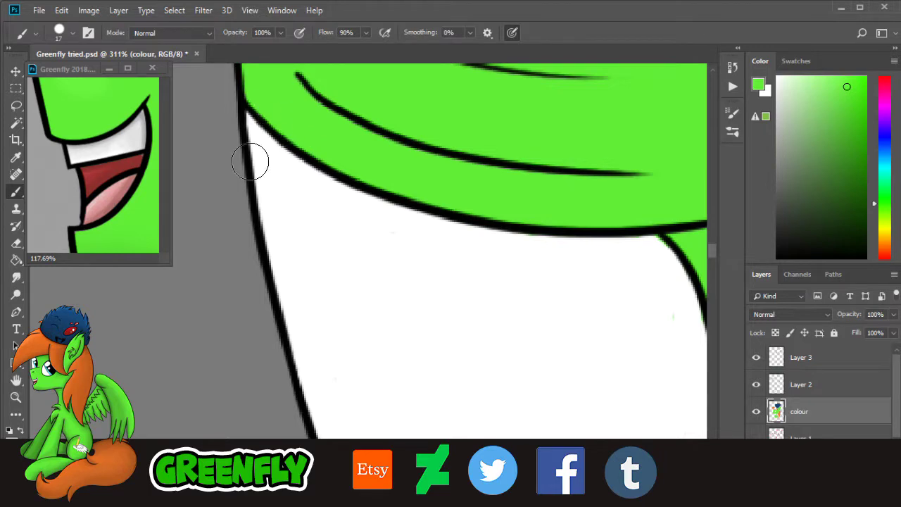
Step: Save the drawing with both eyes filled in
left_click(16, 397)
left_click_drag(487, 220, 351, 232)
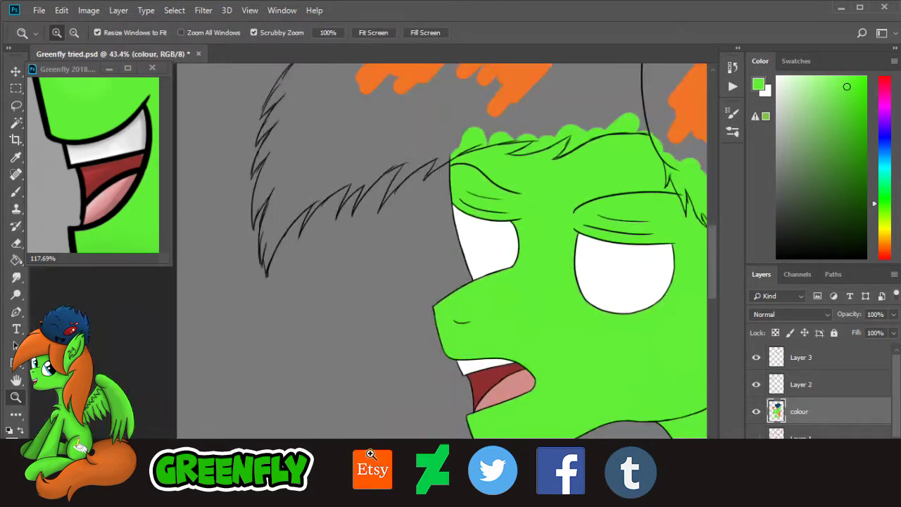
left_click_drag(373, 478, 423, 479)
left_click_drag(621, 291, 528, 312)
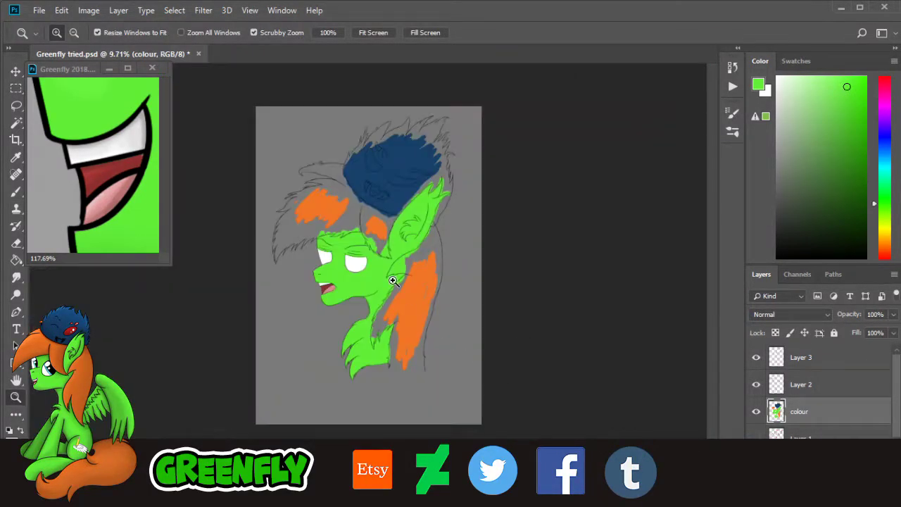
left_click_drag(299, 196, 343, 220)
left_click_drag(284, 180, 311, 204)
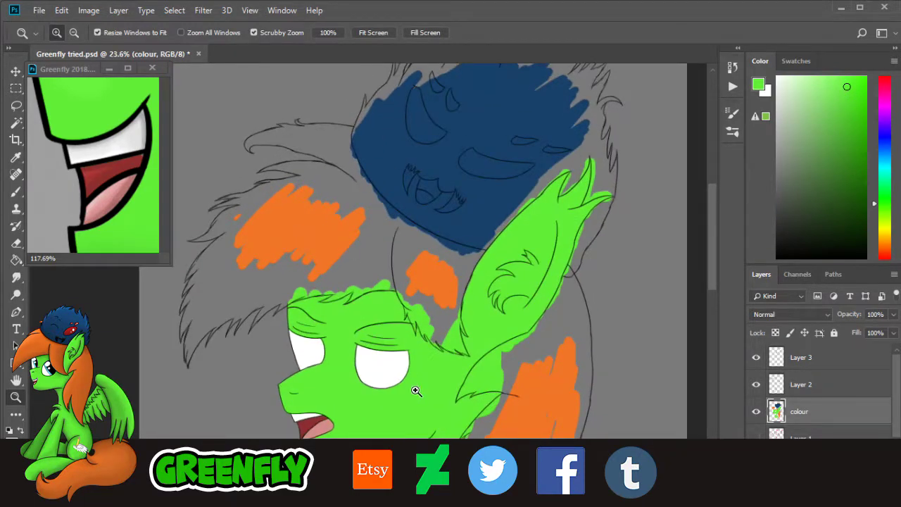
left_click_drag(415, 476, 404, 475)
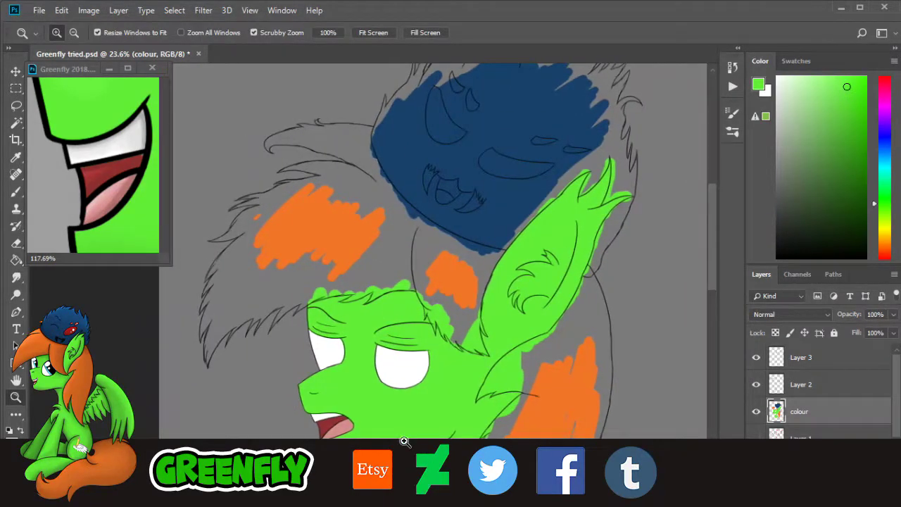
left_click(40, 10)
left_click(67, 146)
Step: Sample the orange from the mane patch beside the ear and extend it to the ear's outline and towards the blue creature
left_click_drag(477, 329, 524, 259)
left_click_drag(390, 157, 409, 170)
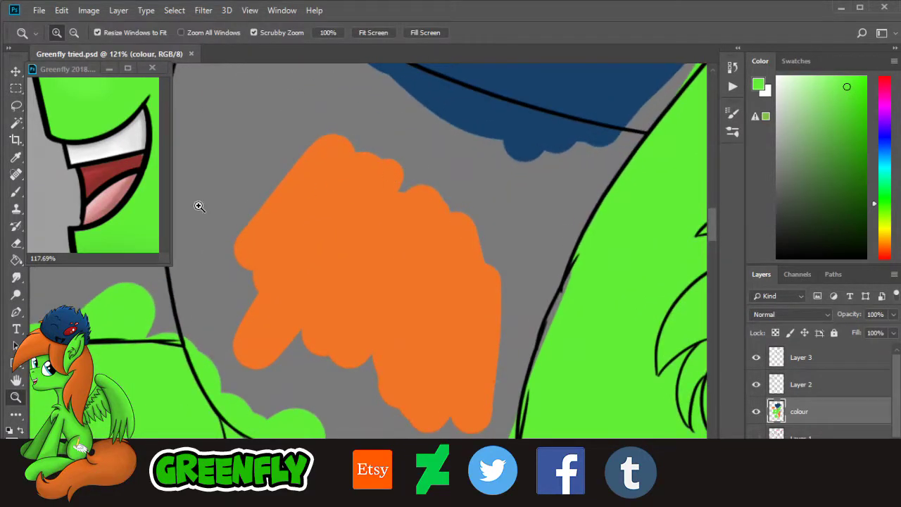
left_click(17, 157)
left_click(376, 216)
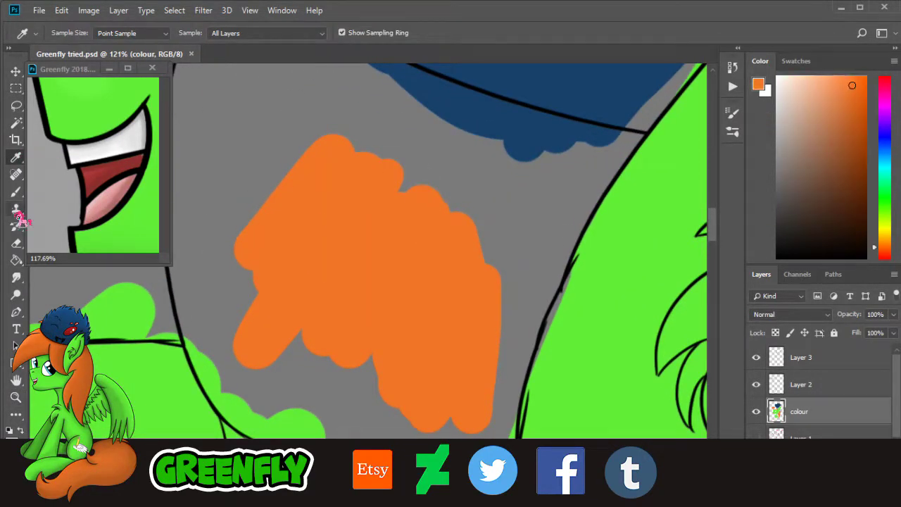
key("b")
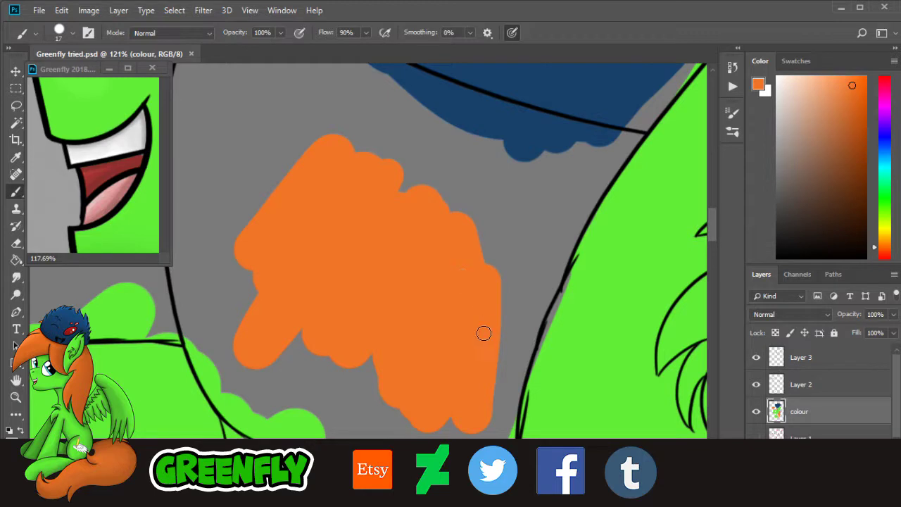
left_click_drag(507, 314, 512, 340)
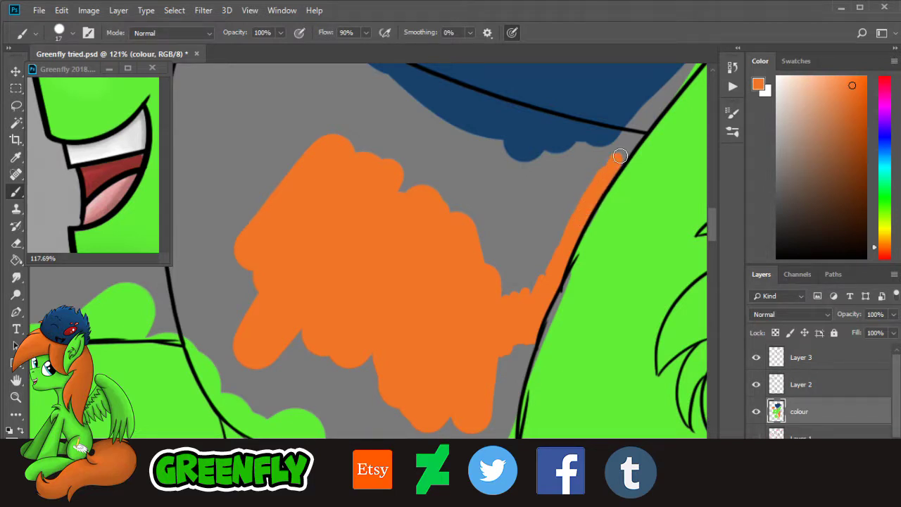
mouse_move(616, 145)
left_mouse_down()
mouse_move(535, 240)
mouse_move(543, 250)
mouse_move(554, 237)
mouse_move(559, 243)
mouse_move(562, 207)
mouse_move(493, 295)
mouse_move(523, 208)
mouse_move(473, 244)
mouse_move(502, 178)
mouse_move(492, 167)
mouse_move(436, 220)
mouse_move(463, 141)
mouse_move(416, 196)
mouse_move(448, 114)
mouse_move(429, 138)
left_mouse_up()
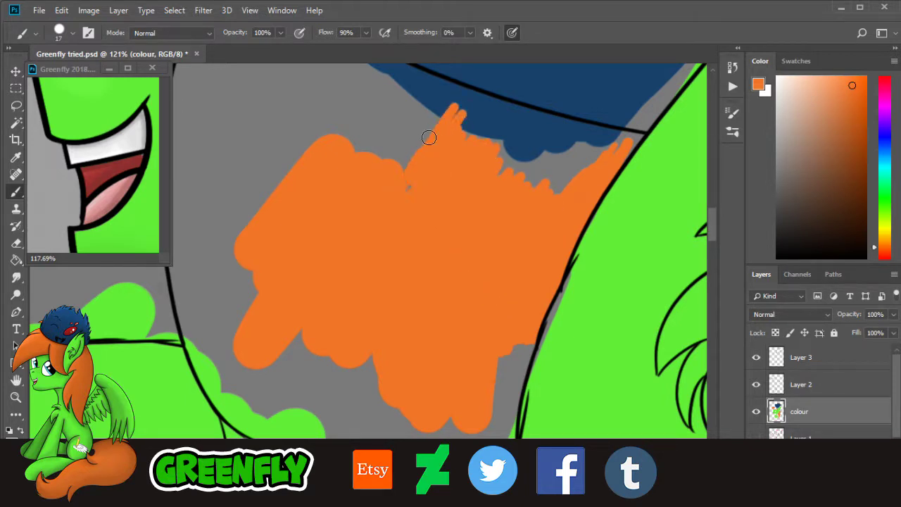
Step: Extend the orange mane patch outwards to the left and down towards the forehead, and close its lower gap beside the ear
mouse_move(411, 190)
left_mouse_down()
mouse_move(422, 99)
mouse_move(345, 163)
mouse_move(333, 157)
mouse_move(347, 116)
mouse_move(338, 97)
mouse_move(270, 178)
mouse_move(292, 122)
mouse_move(287, 106)
mouse_move(228, 172)
mouse_move(273, 94)
mouse_move(215, 216)
mouse_move(238, 217)
mouse_move(269, 182)
mouse_move(222, 285)
mouse_move(223, 317)
mouse_move(259, 281)
mouse_move(268, 303)
left_mouse_up()
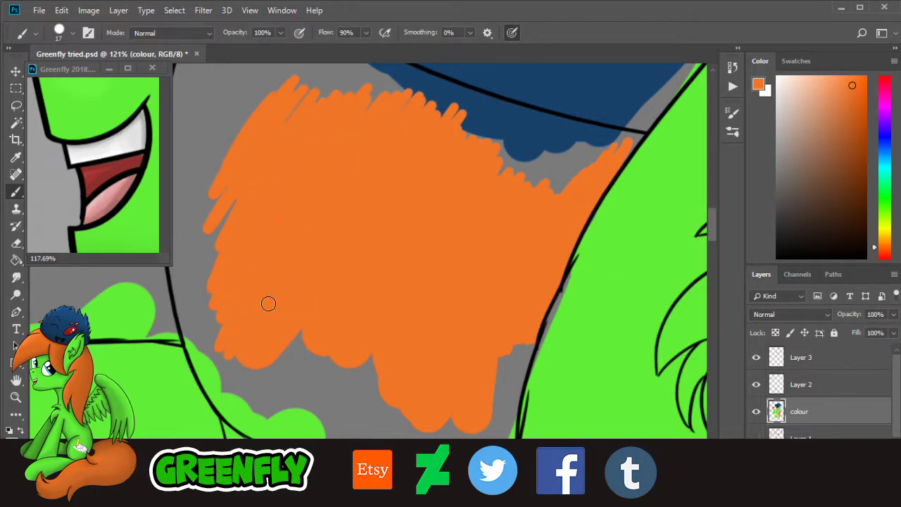
mouse_move(254, 379)
left_mouse_down()
mouse_move(302, 329)
mouse_move(301, 403)
mouse_move(318, 406)
mouse_move(375, 346)
mouse_move(387, 434)
mouse_move(437, 397)
left_mouse_up()
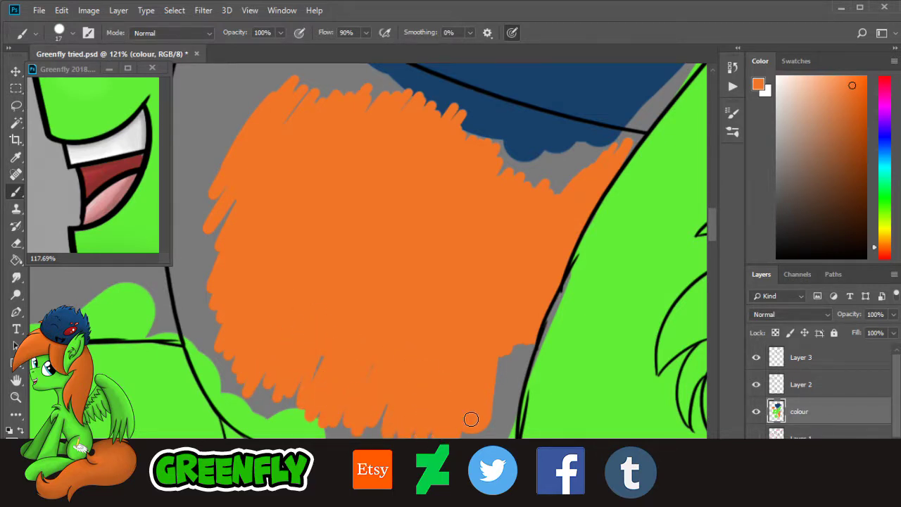
left_click_drag(484, 422, 495, 424)
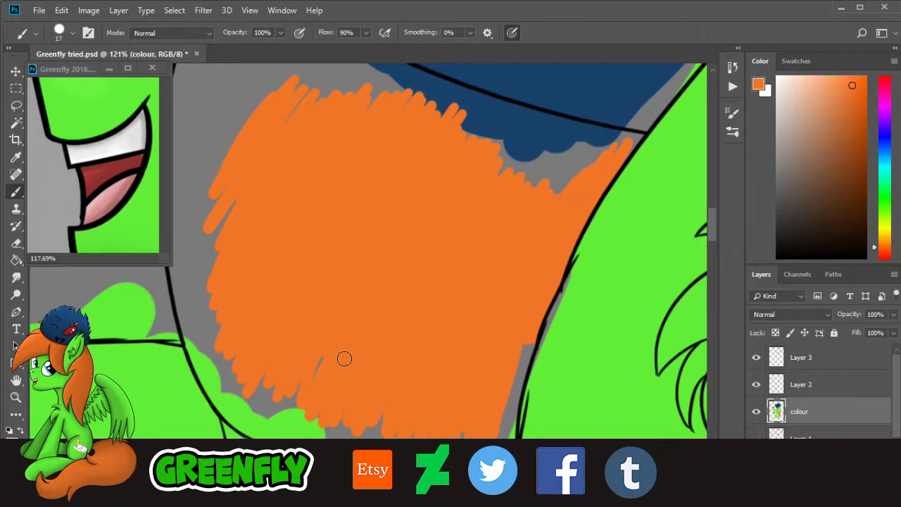
Step: Fill the mane with orange along the blue creature's lower outline into the corner where it meets the ear
key("z")
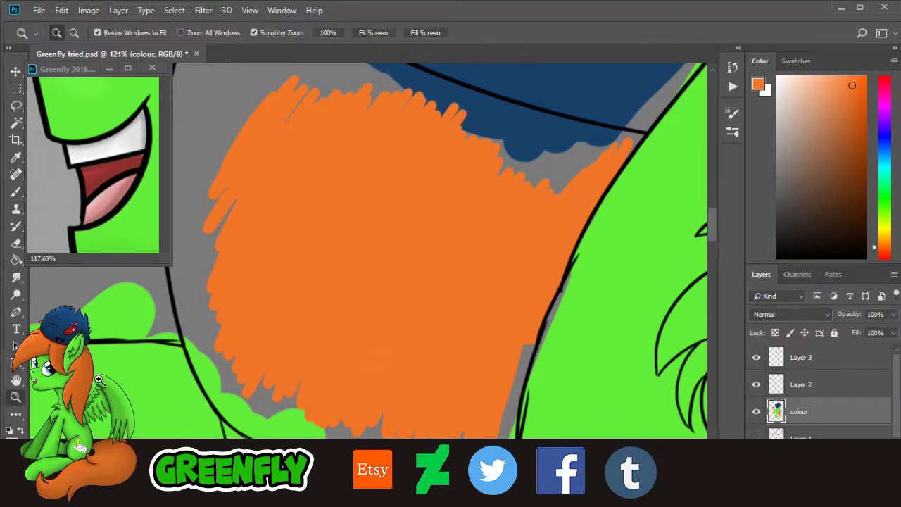
left_click_drag(608, 117, 637, 132)
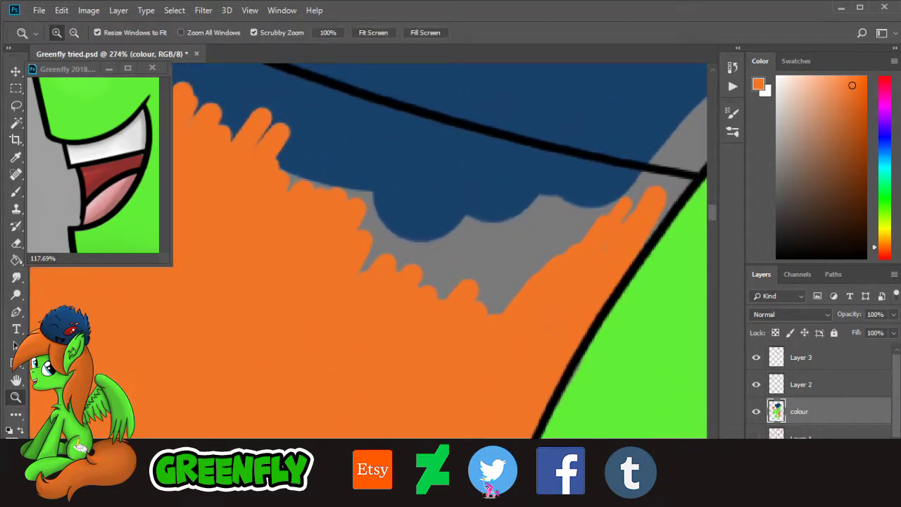
left_click_drag(480, 479, 486, 478)
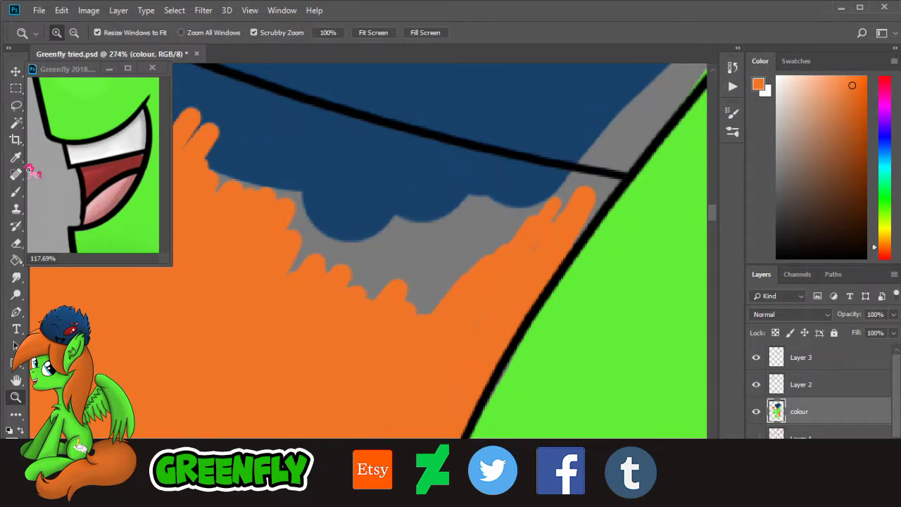
key("b")
mouse_move(461, 250)
left_mouse_down()
mouse_move(489, 250)
mouse_move(394, 303)
mouse_move(390, 278)
mouse_move(424, 219)
mouse_move(416, 208)
mouse_move(317, 266)
mouse_move(298, 251)
mouse_move(328, 162)
mouse_move(298, 166)
mouse_move(222, 223)
mouse_move(223, 176)
mouse_move(301, 156)
mouse_move(482, 202)
mouse_move(499, 260)
mouse_move(412, 190)
mouse_move(308, 180)
left_mouse_up()
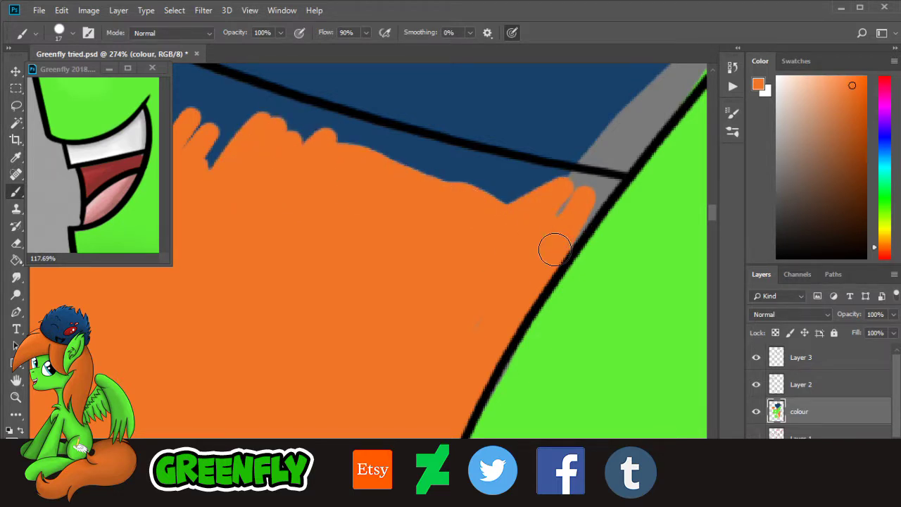
mouse_move(570, 241)
left_mouse_down()
mouse_move(615, 184)
mouse_move(434, 161)
mouse_move(427, 157)
mouse_move(530, 174)
mouse_move(285, 103)
mouse_move(440, 162)
mouse_move(399, 163)
mouse_move(477, 202)
left_mouse_up()
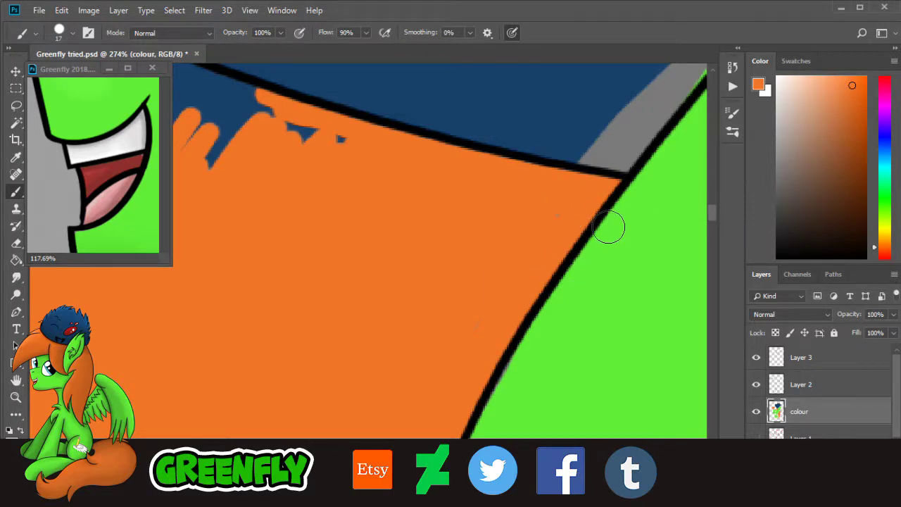
Step: Sample the body green and paint over the thin grey gap along the inner side of the ear's outline
scroll(717, 225, "down", 5)
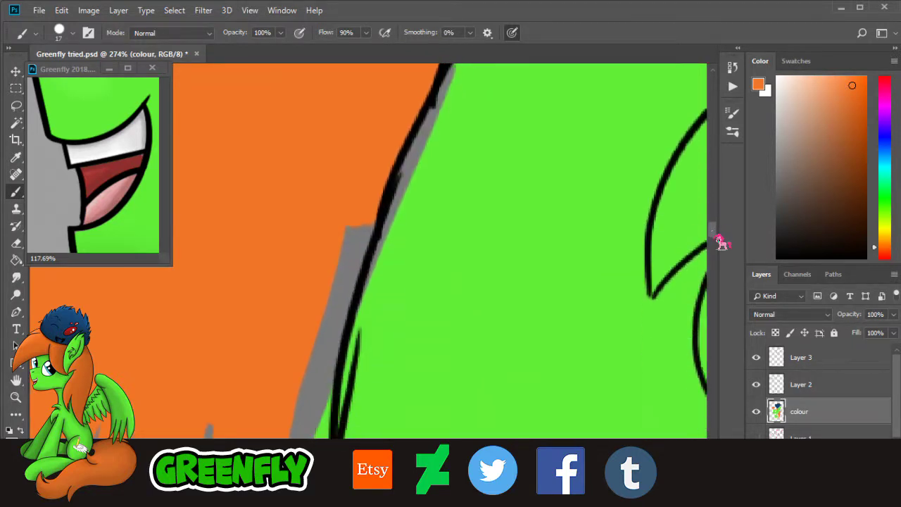
key("i")
left_click(511, 246)
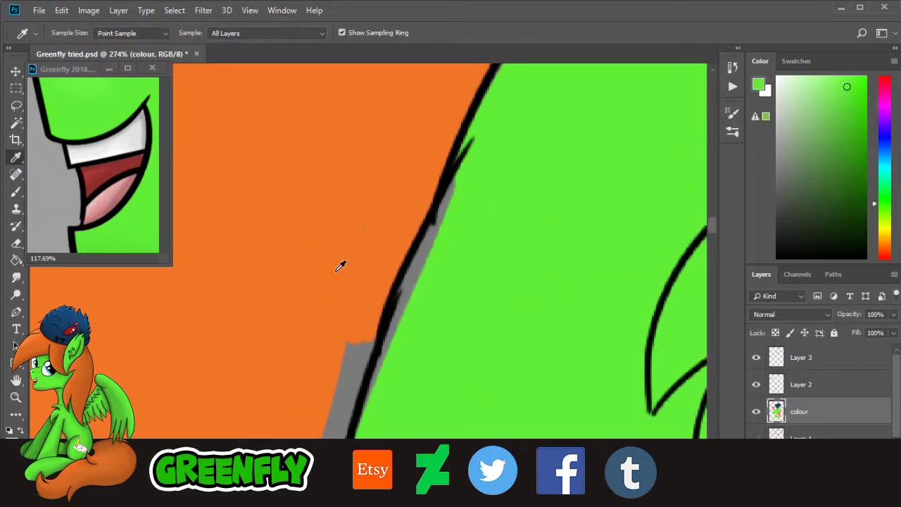
left_click(33, 209)
left_click(16, 192)
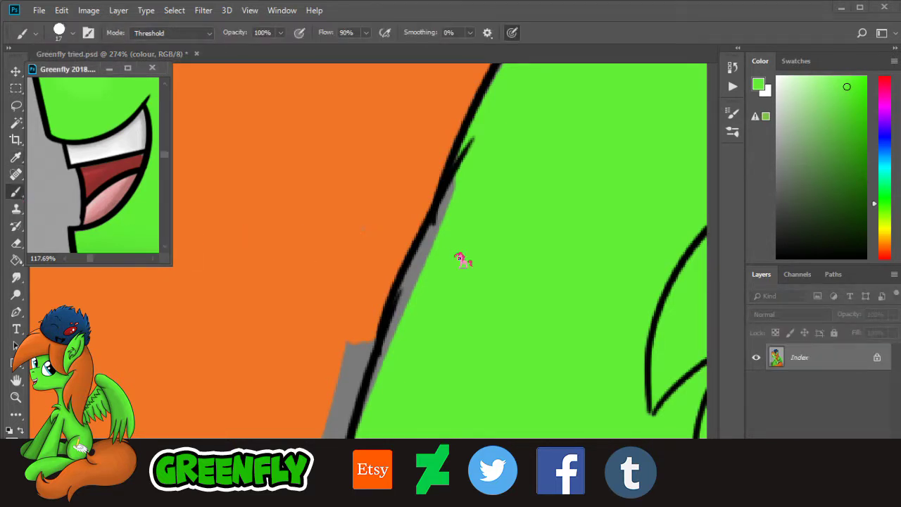
mouse_move(416, 280)
left_mouse_down()
mouse_move(440, 231)
mouse_move(452, 235)
mouse_move(412, 280)
mouse_move(380, 391)
left_mouse_up()
Step: Sample the mane orange and fill the grey gap between the mane patch and the ear's lower outline
scroll(717, 239, "down", 5)
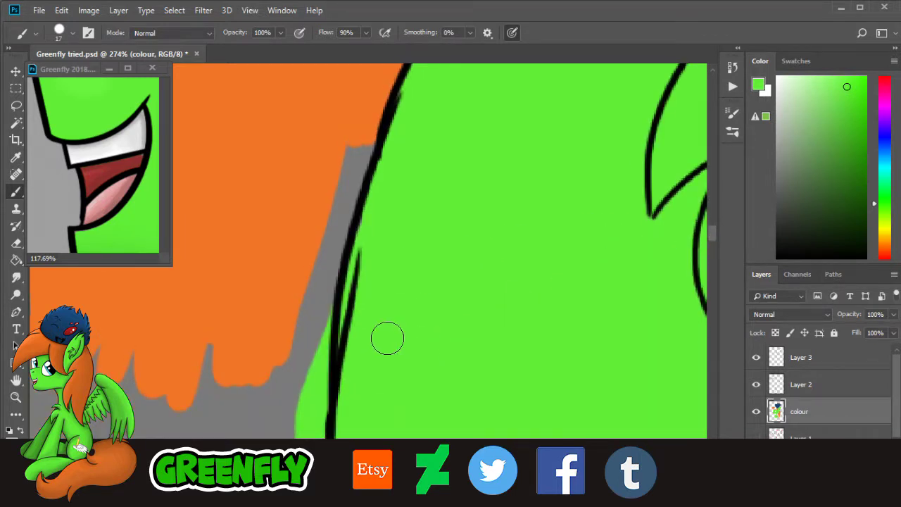
key("i")
left_click(263, 154)
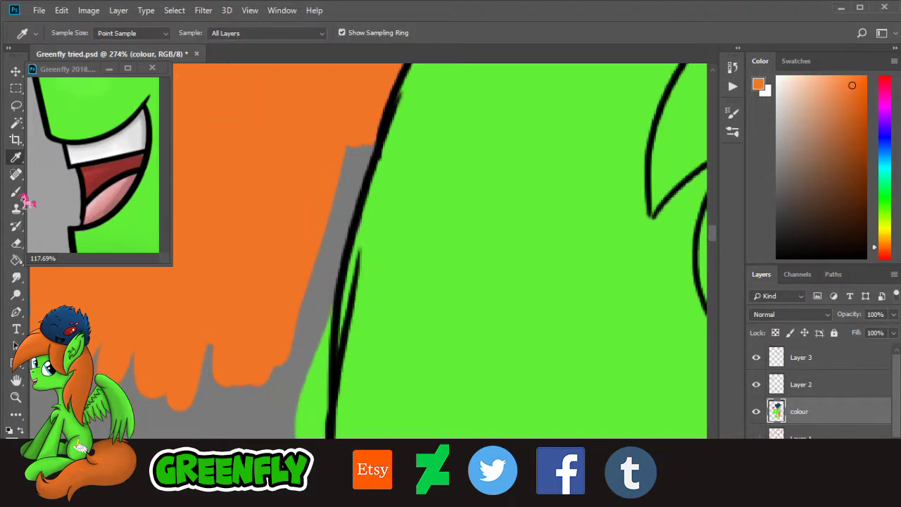
key("b")
mouse_move(296, 189)
left_mouse_down()
mouse_move(359, 146)
mouse_move(328, 227)
mouse_move(337, 225)
left_mouse_up()
left_click_drag(327, 275, 290, 374)
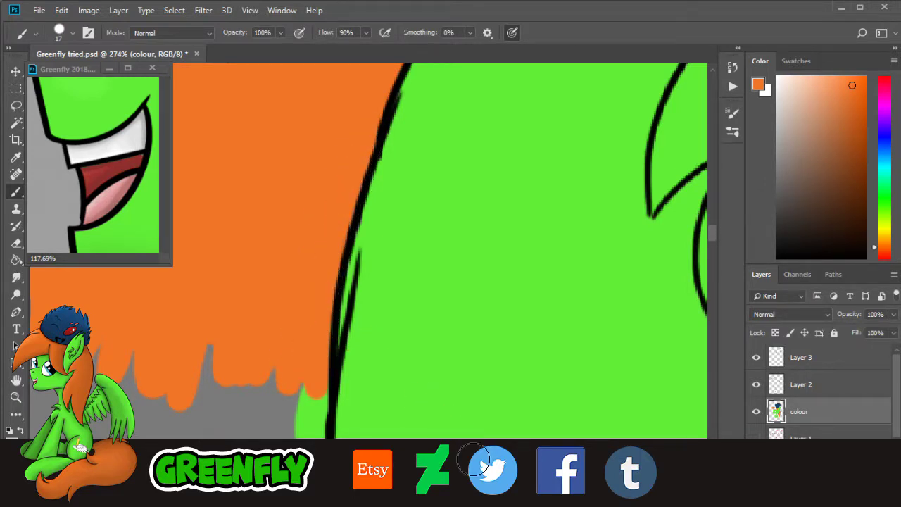
Step: Fill the pointed hair tip at the ear's base with orange and extend the mane patch down to join it
left_click_drag(481, 473, 469, 475)
scroll(718, 255, "down", 5)
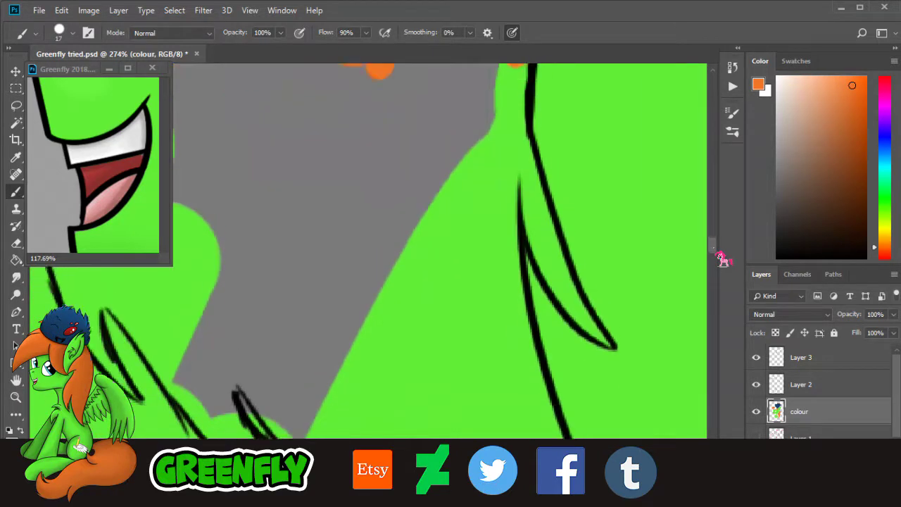
scroll(661, 275, "up", 1)
left_click_drag(535, 274, 583, 373)
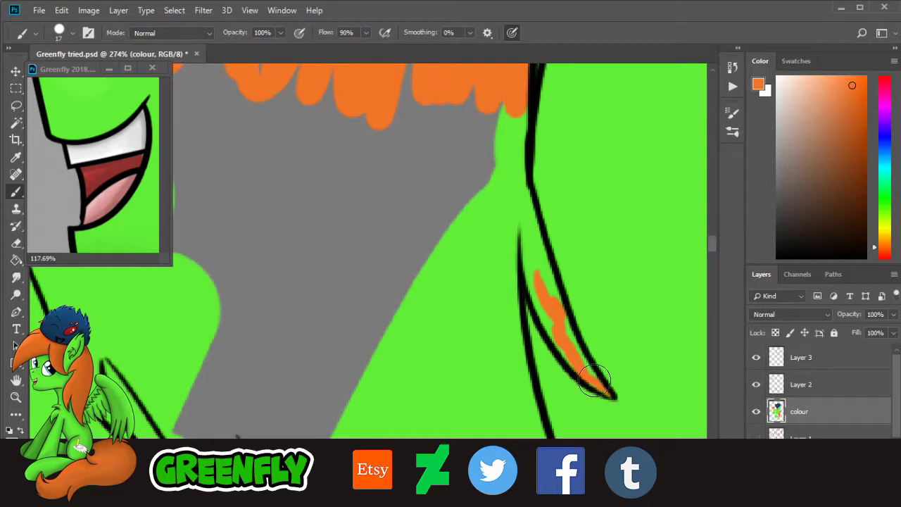
left_click_drag(572, 356, 535, 282)
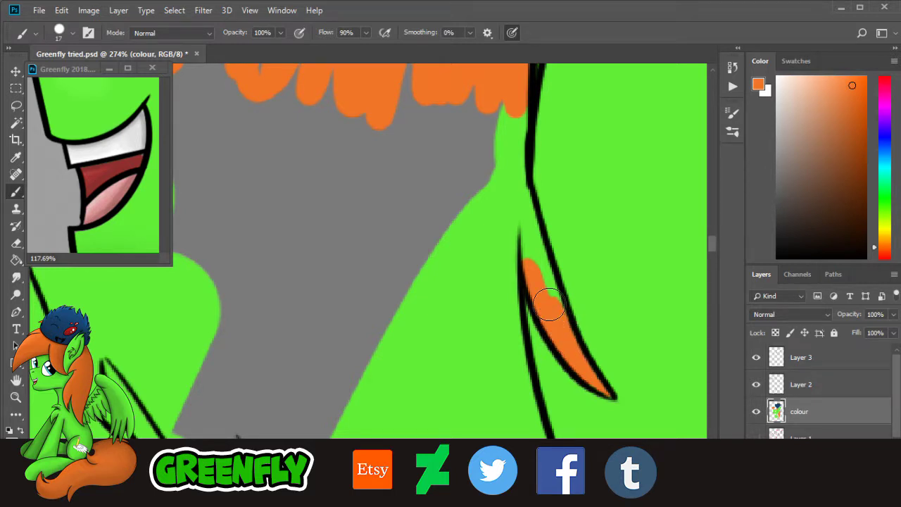
mouse_move(564, 322)
left_mouse_down()
mouse_move(547, 301)
mouse_move(527, 232)
mouse_move(519, 127)
mouse_move(504, 169)
mouse_move(501, 302)
mouse_move(493, 101)
mouse_move(468, 90)
mouse_move(413, 135)
left_mouse_up()
mouse_move(373, 253)
left_mouse_down()
mouse_move(401, 218)
mouse_move(429, 199)
mouse_move(428, 243)
mouse_move(464, 219)
mouse_move(481, 380)
left_mouse_up()
Step: Set the brush size to 88 px and paint orange over the grey area between the hair tip and the forehead
scroll(721, 253, "up", 5)
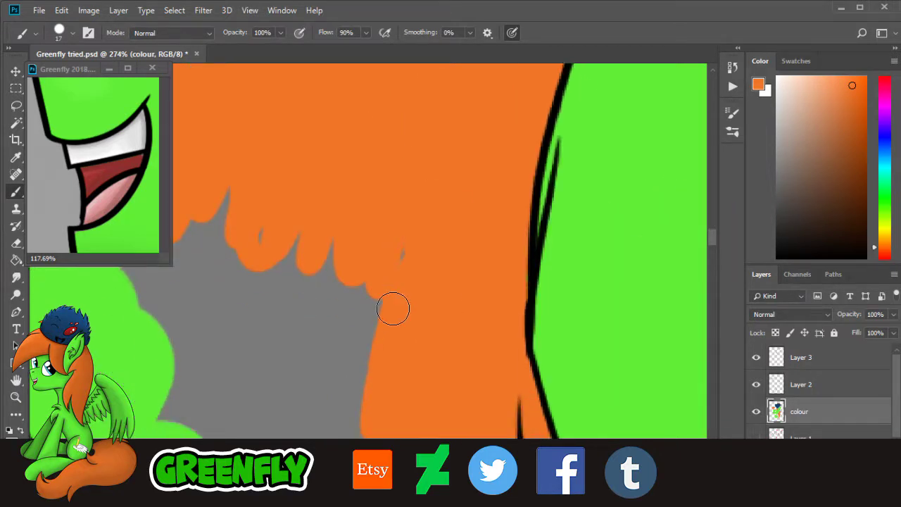
left_click(18, 401)
left_click_drag(423, 345, 408, 370)
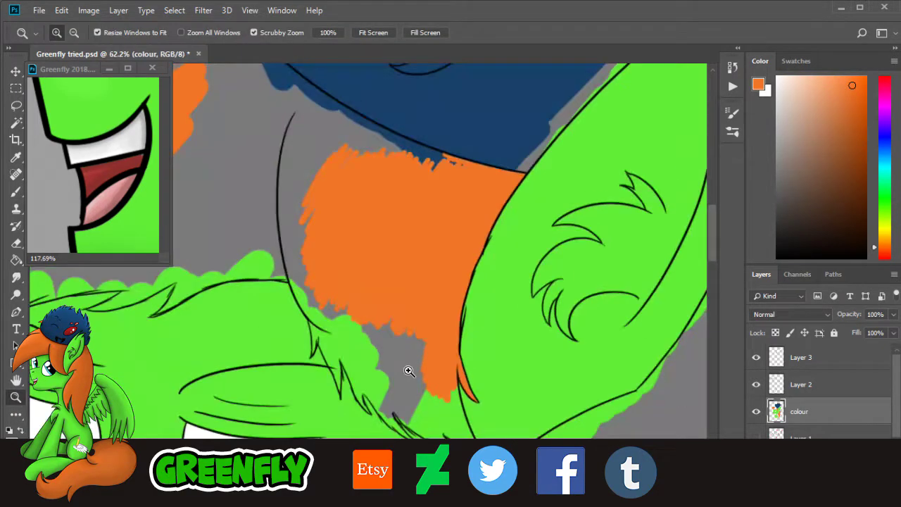
left_click_drag(425, 432, 453, 427)
left_click(406, 393)
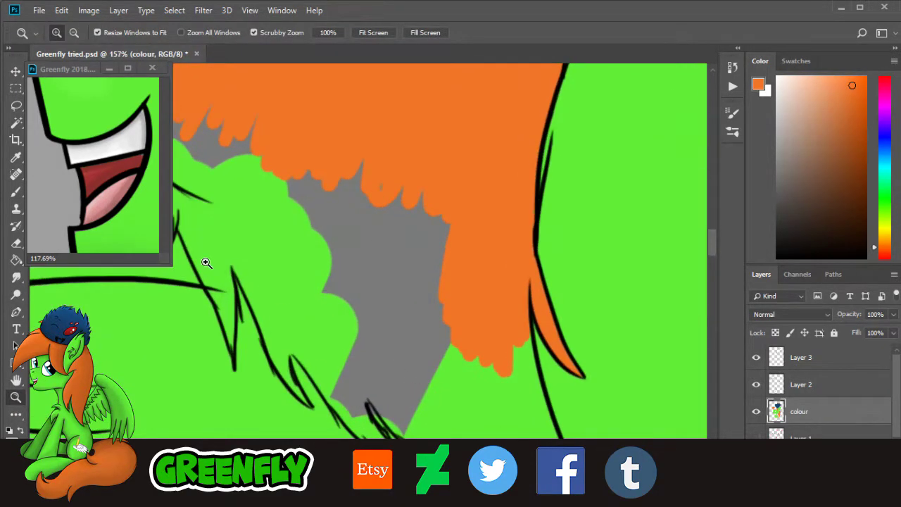
left_click(16, 192)
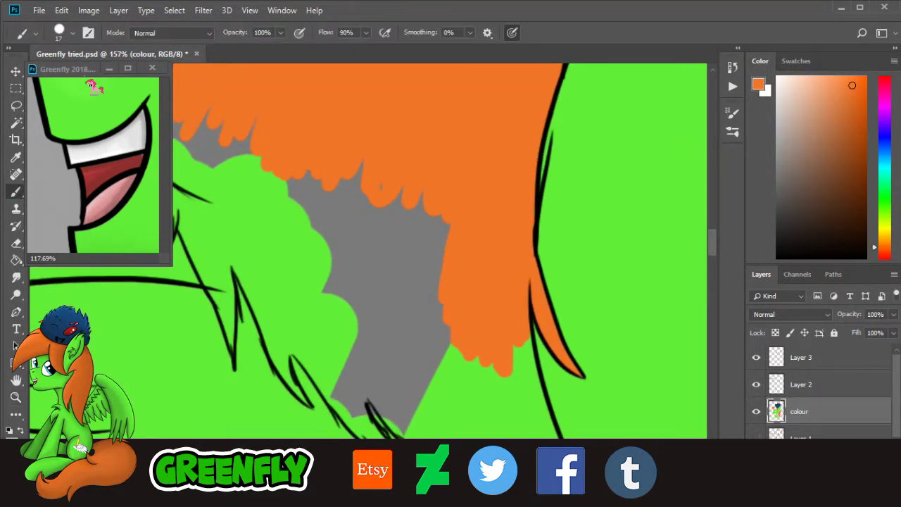
left_click(73, 33)
left_click(113, 76)
left_click(463, 350)
mouse_move(461, 332)
left_mouse_down()
mouse_move(449, 218)
mouse_move(428, 193)
mouse_move(296, 272)
mouse_move(338, 191)
left_mouse_up()
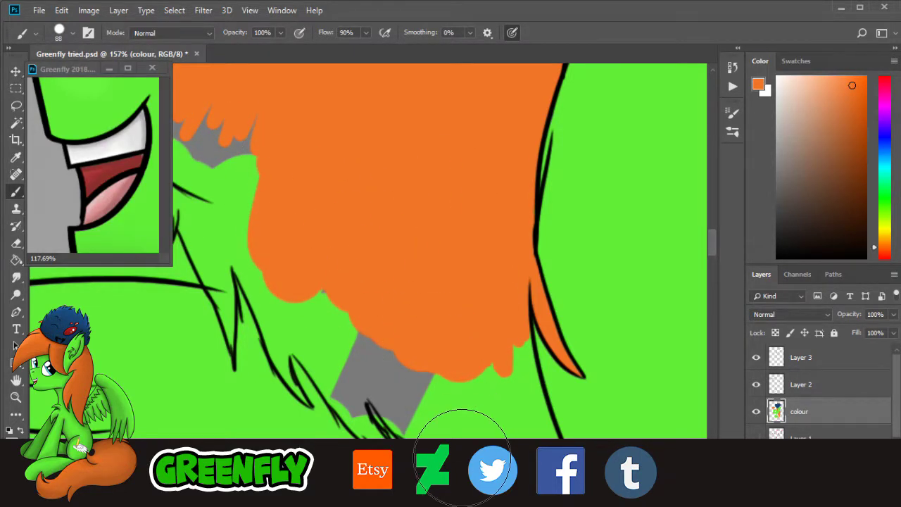
Step: Extend the orange mane along the forehead and across the long curved strand line above the brow
scroll(462, 456, "left", 5)
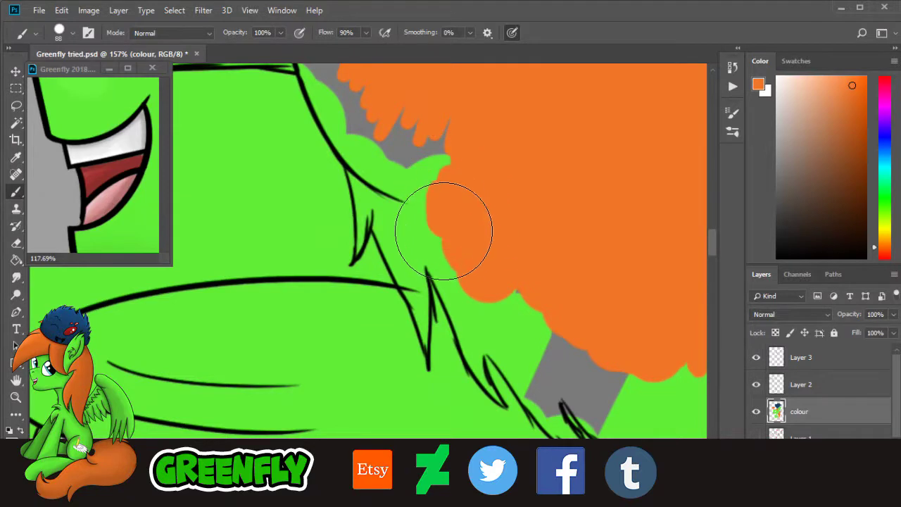
mouse_move(443, 231)
left_mouse_down()
mouse_move(426, 144)
mouse_move(448, 133)
left_mouse_up()
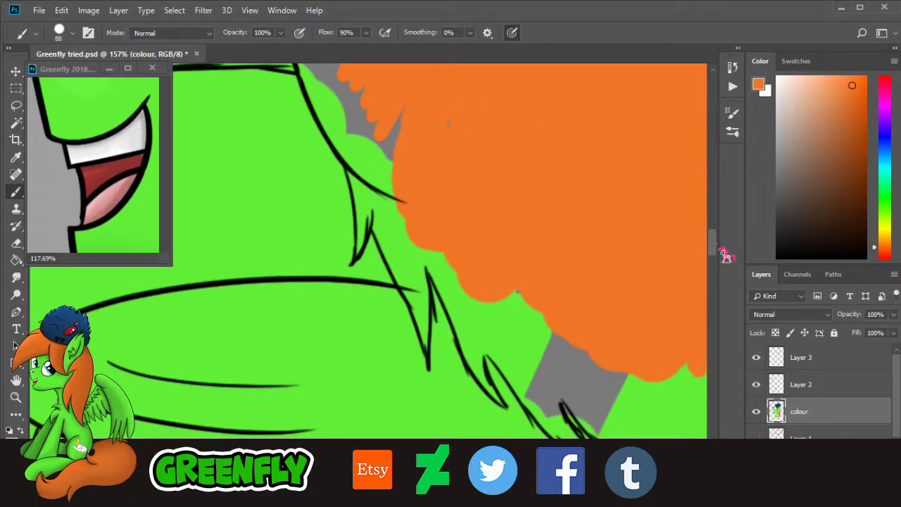
left_click_drag(714, 246, 712, 237)
mouse_move(448, 335)
left_mouse_down()
mouse_move(408, 339)
mouse_move(407, 353)
mouse_move(355, 248)
mouse_move(345, 188)
mouse_move(403, 262)
mouse_move(440, 280)
mouse_move(349, 222)
mouse_move(338, 183)
mouse_move(307, 191)
mouse_move(301, 214)
mouse_move(287, 167)
mouse_move(331, 120)
left_mouse_up()
scroll(715, 243, "up", 5)
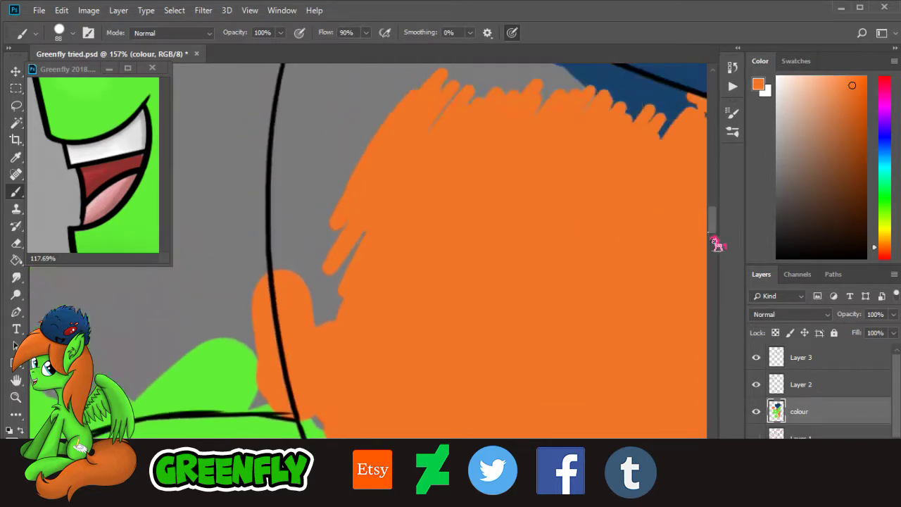
mouse_move(313, 338)
left_mouse_down()
mouse_move(302, 332)
mouse_move(321, 185)
mouse_move(212, 218)
mouse_move(218, 296)
left_mouse_up()
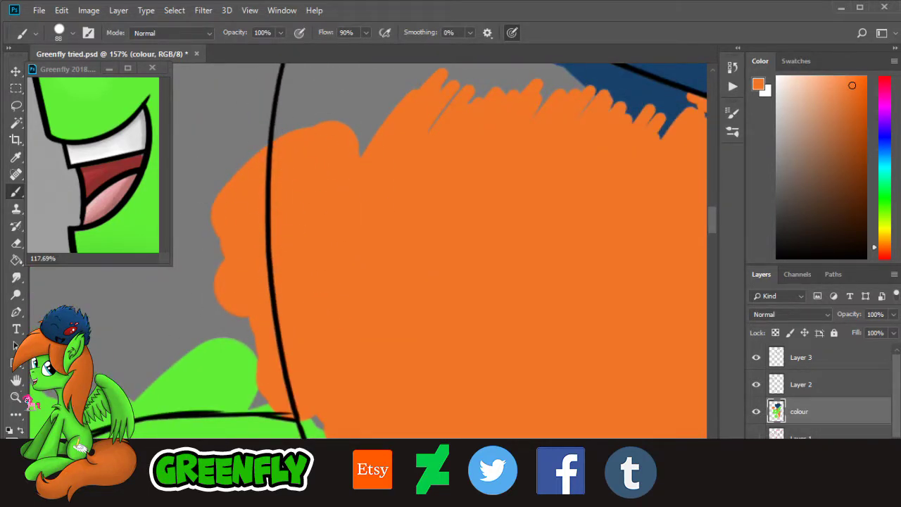
Step: Join the ear-side mane patch to the front fringe patch with orange, filling between the blue creature and the forehead
left_click(15, 396)
left_click_drag(380, 261, 339, 275)
left_click_drag(264, 297, 317, 386)
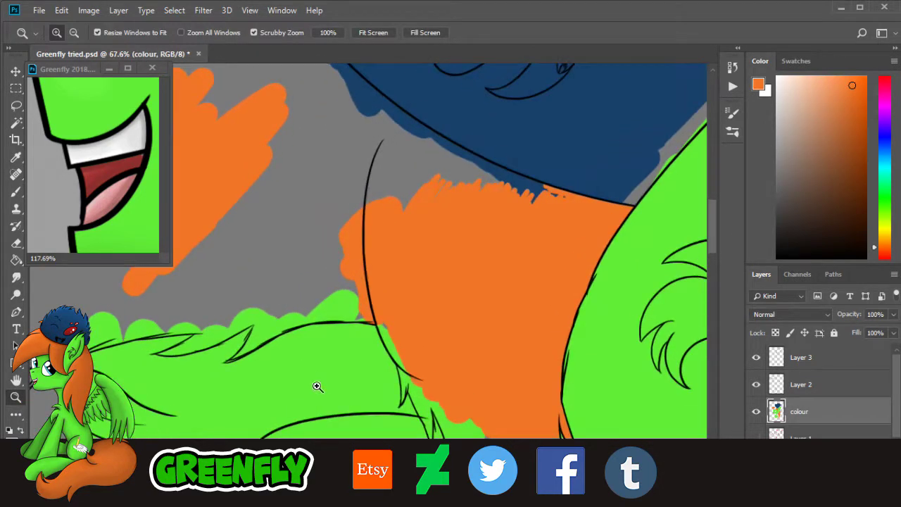
left_click_drag(409, 469, 368, 470)
left_click(16, 192)
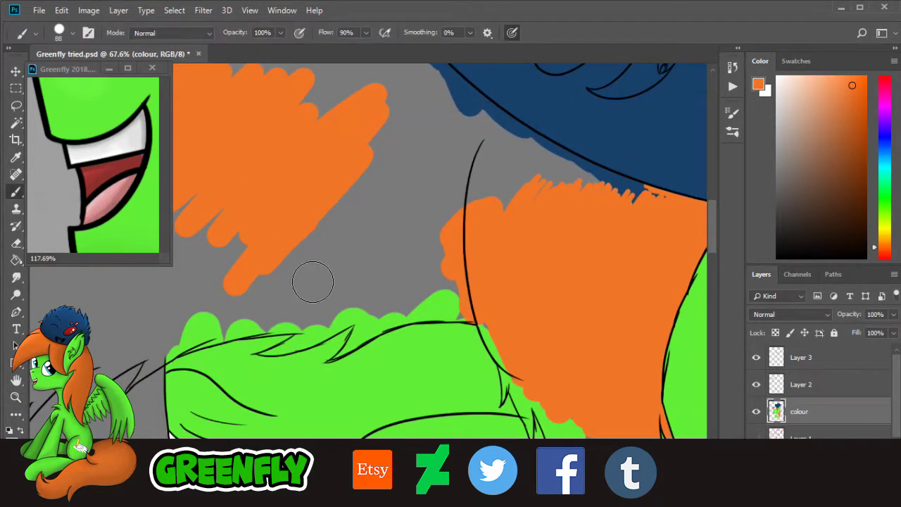
mouse_move(403, 293)
left_mouse_down()
mouse_move(372, 325)
mouse_move(418, 297)
mouse_move(435, 293)
mouse_move(437, 306)
mouse_move(455, 290)
mouse_move(467, 253)
mouse_move(355, 301)
mouse_move(372, 285)
mouse_move(395, 279)
mouse_move(368, 303)
mouse_move(331, 315)
mouse_move(363, 290)
mouse_move(359, 279)
mouse_move(294, 309)
mouse_move(286, 299)
mouse_move(334, 234)
mouse_move(308, 242)
mouse_move(301, 262)
mouse_move(448, 188)
mouse_move(426, 230)
mouse_move(384, 275)
mouse_move(521, 200)
mouse_move(604, 193)
mouse_move(653, 205)
mouse_move(591, 184)
mouse_move(438, 95)
mouse_move(379, 90)
mouse_move(378, 139)
mouse_move(342, 153)
mouse_move(348, 169)
mouse_move(435, 108)
mouse_move(434, 138)
mouse_move(394, 192)
mouse_move(520, 173)
mouse_move(464, 140)
mouse_move(559, 186)
left_mouse_up()
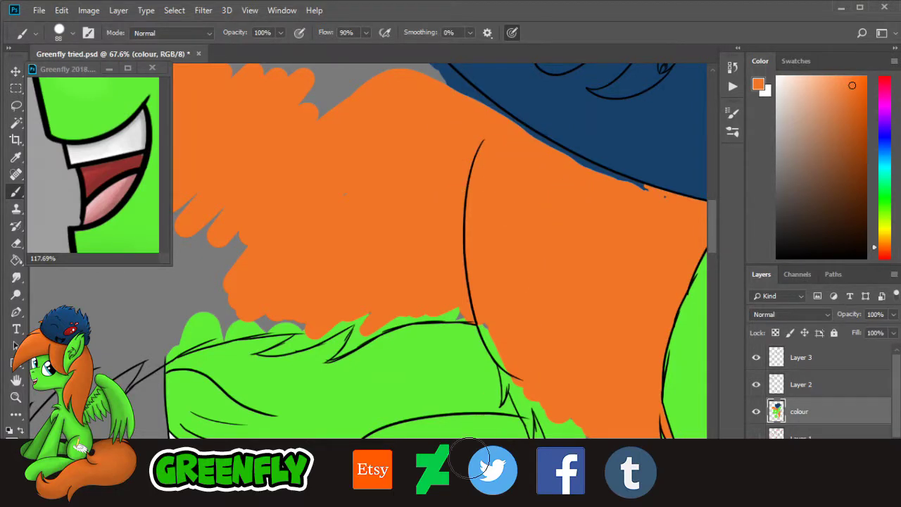
Step: Extend the orange fringe down towards its front tip and fill its outer and upper edges closer to the line art
scroll(465, 450, "left", 4)
scroll(539, 288, "left", 3)
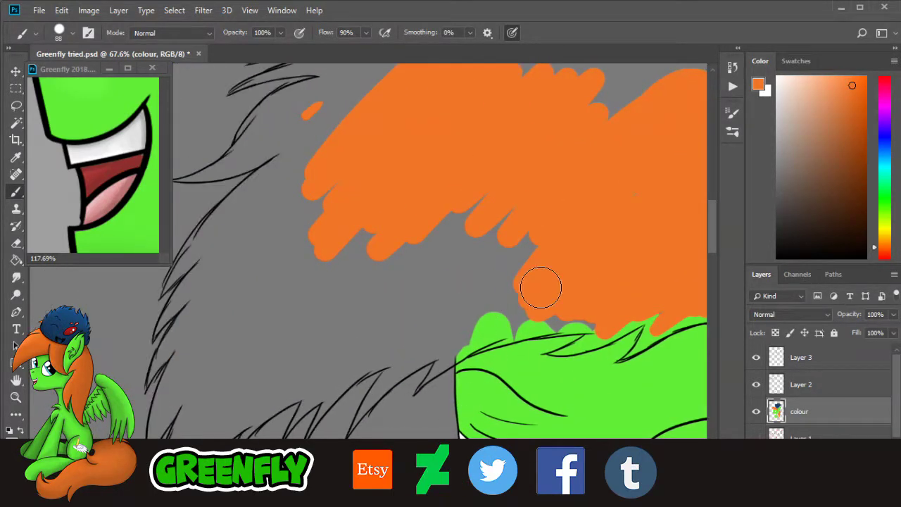
mouse_move(539, 288)
left_mouse_down()
mouse_move(489, 325)
mouse_move(513, 307)
mouse_move(476, 307)
mouse_move(415, 349)
mouse_move(402, 344)
mouse_move(430, 308)
mouse_move(406, 318)
mouse_move(337, 368)
mouse_move(371, 350)
mouse_move(360, 342)
mouse_move(337, 352)
mouse_move(272, 385)
mouse_move(246, 411)
mouse_move(274, 368)
mouse_move(253, 378)
mouse_move(206, 441)
mouse_move(219, 369)
mouse_move(186, 405)
mouse_move(189, 392)
mouse_move(180, 391)
mouse_move(204, 285)
mouse_move(297, 263)
mouse_move(279, 319)
mouse_move(283, 347)
mouse_move(409, 224)
mouse_move(362, 293)
mouse_move(343, 342)
mouse_move(493, 204)
mouse_move(449, 308)
mouse_move(490, 287)
mouse_move(546, 238)
mouse_move(366, 286)
mouse_move(501, 268)
mouse_move(520, 292)
mouse_move(506, 252)
mouse_move(306, 283)
mouse_move(290, 300)
mouse_move(273, 298)
mouse_move(282, 260)
mouse_move(275, 239)
mouse_move(254, 240)
mouse_move(221, 273)
mouse_move(323, 169)
mouse_move(306, 184)
mouse_move(328, 194)
mouse_move(249, 235)
left_mouse_up()
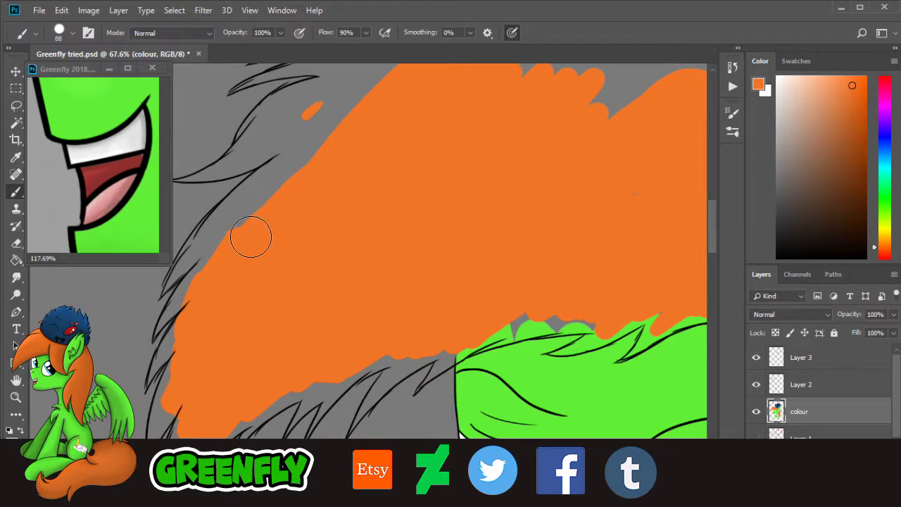
scroll(512, 289, "up", 3)
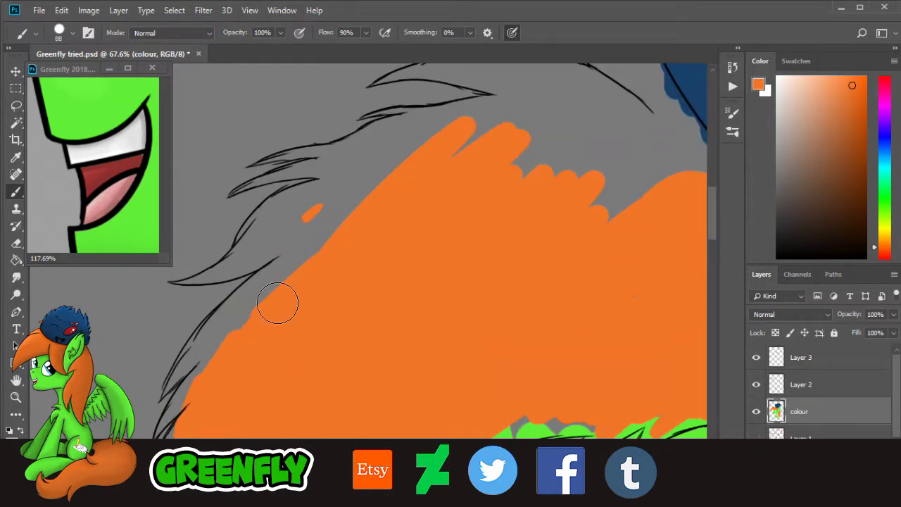
mouse_move(278, 302)
left_mouse_down()
mouse_move(245, 319)
mouse_move(311, 226)
mouse_move(363, 190)
mouse_move(386, 187)
mouse_move(383, 174)
mouse_move(365, 179)
mouse_move(536, 105)
mouse_move(505, 139)
mouse_move(524, 152)
mouse_move(597, 128)
mouse_move(566, 188)
mouse_move(628, 175)
mouse_move(558, 288)
left_mouse_up()
scroll(397, 416, "right", 3)
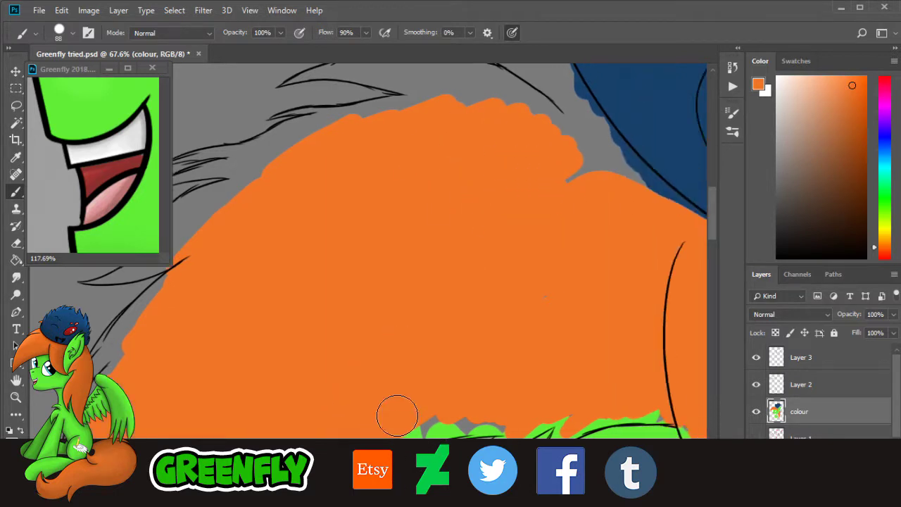
Step: Set the brush size to 32 px and fill the mane with orange neatly up to the curved strand line at the forehead
left_click(15, 397)
left_click_drag(539, 106, 648, 143)
scroll(714, 218, "up", 3)
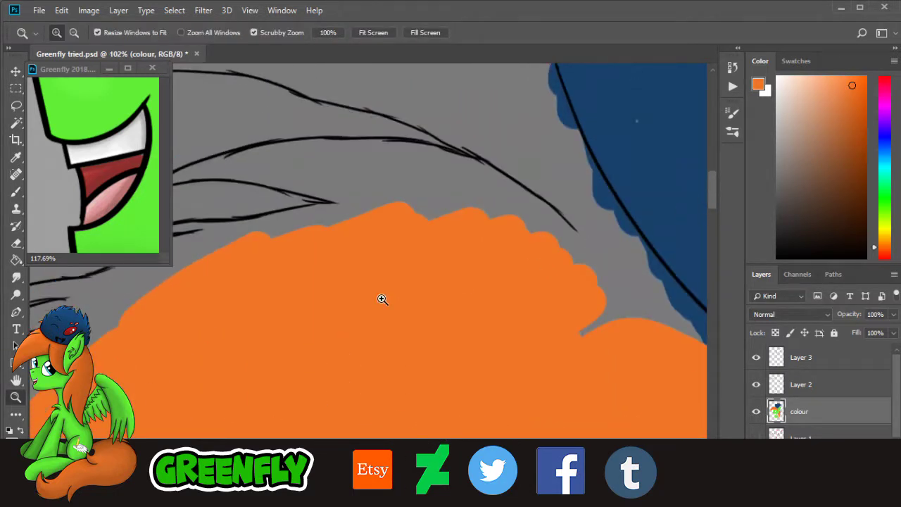
left_click_drag(578, 259, 447, 264)
left_click_drag(714, 246, 714, 286)
left_click_drag(456, 467, 495, 466)
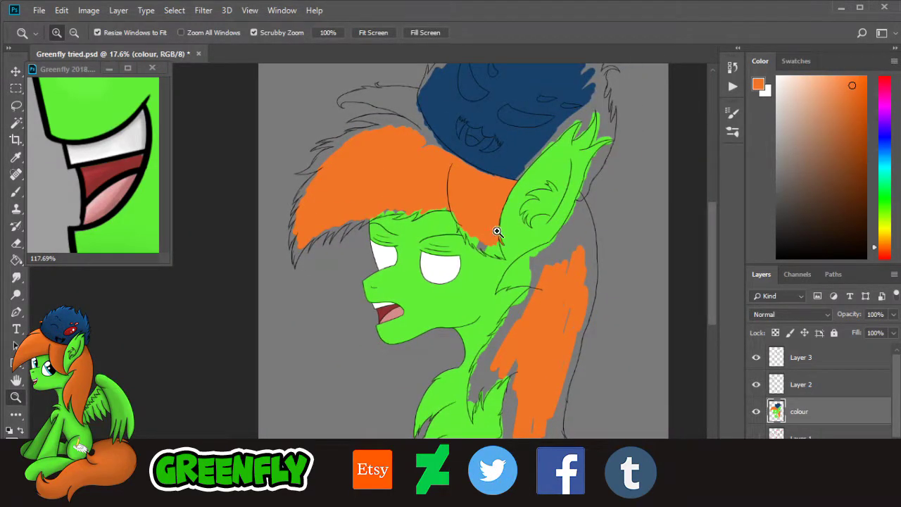
left_click_drag(497, 231, 543, 289)
left_click_drag(458, 254, 482, 253)
left_click_drag(316, 121, 338, 138)
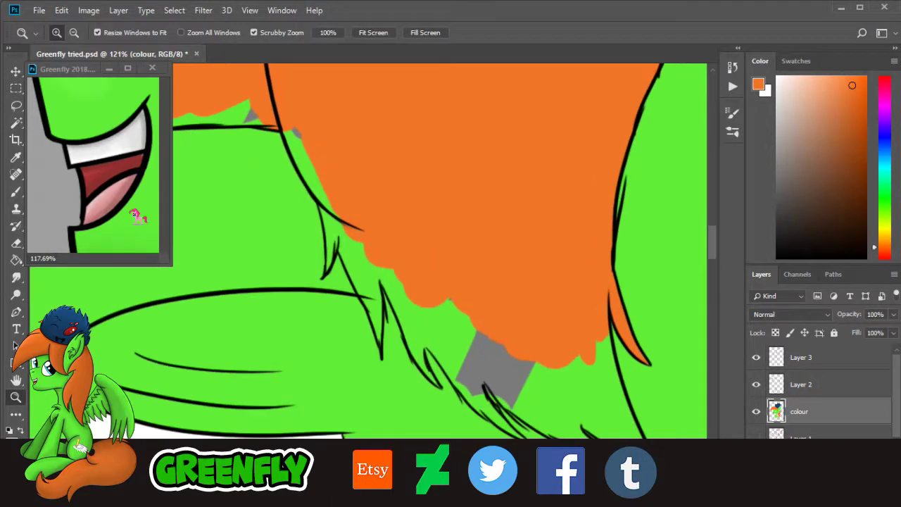
key("b")
left_click(71, 35)
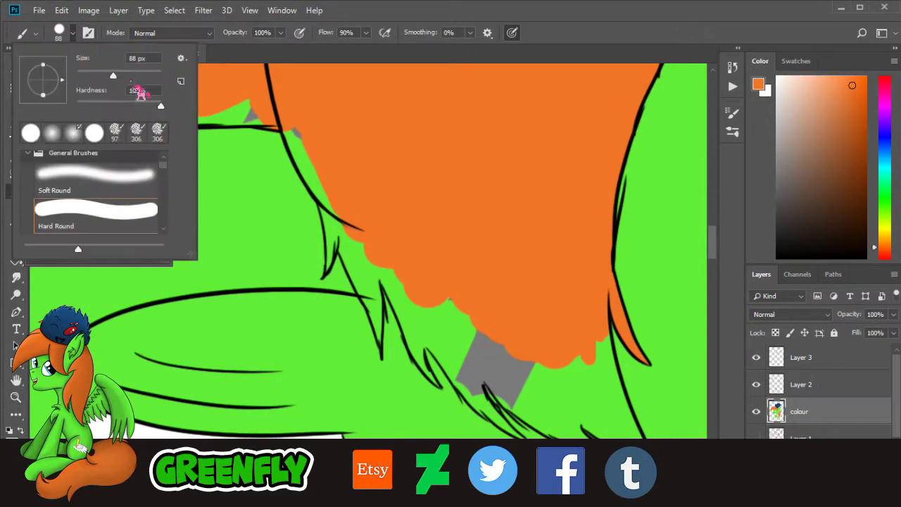
left_click(89, 76)
left_click(346, 164)
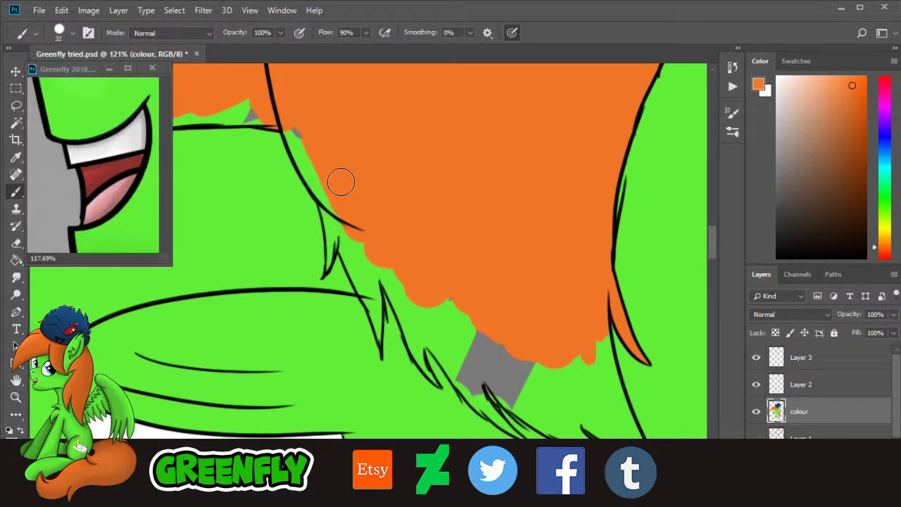
left_click_drag(341, 182, 348, 221)
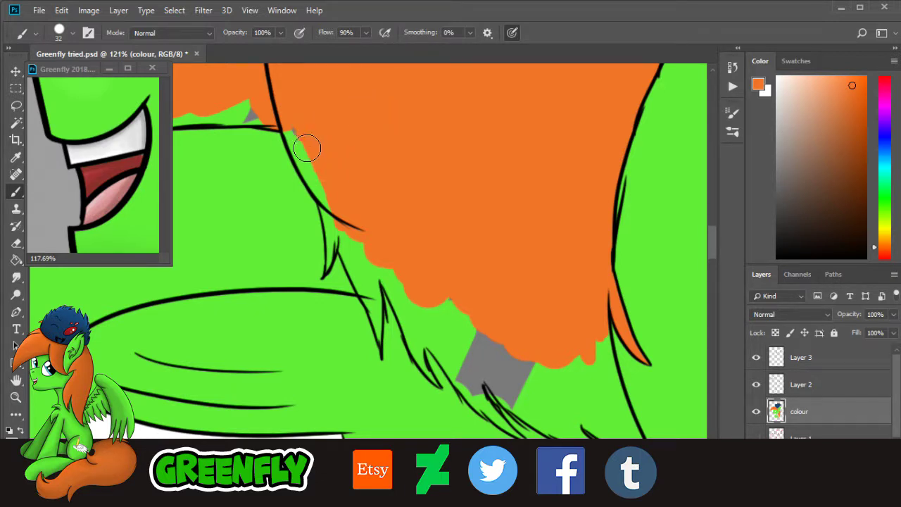
mouse_move(307, 148)
left_mouse_down()
mouse_move(295, 133)
mouse_move(323, 197)
left_mouse_up()
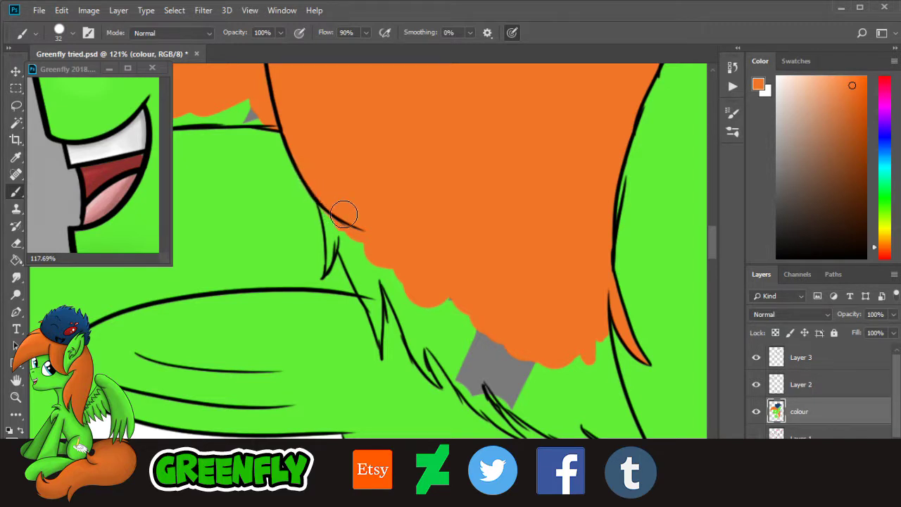
Step: Extend the orange down the ear-side mane lock and, with the brush at 18 px, fill its first small pointed tuft up to the lines
mouse_move(380, 254)
left_mouse_down()
mouse_move(353, 224)
mouse_move(364, 258)
left_mouse_up()
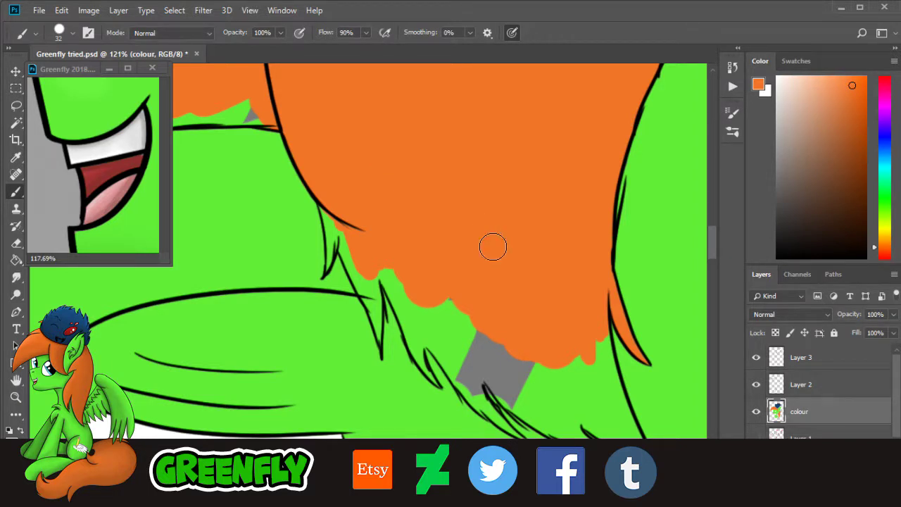
mouse_move(494, 310)
left_mouse_down()
mouse_move(459, 297)
mouse_move(469, 340)
mouse_move(482, 318)
mouse_move(493, 354)
mouse_move(512, 342)
mouse_move(522, 375)
mouse_move(533, 365)
mouse_move(545, 394)
mouse_move(563, 369)
mouse_move(569, 400)
mouse_move(585, 376)
mouse_move(585, 349)
left_mouse_up()
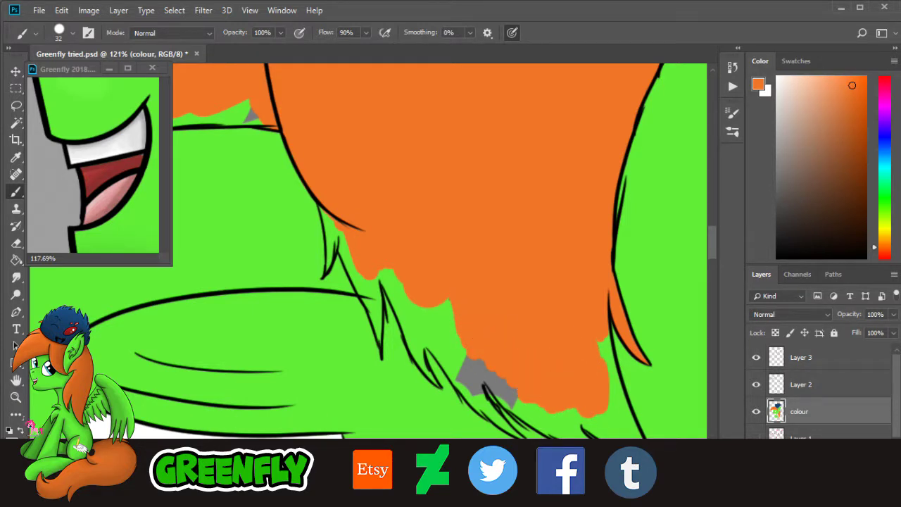
left_click(16, 397)
left_click_drag(308, 221, 350, 237)
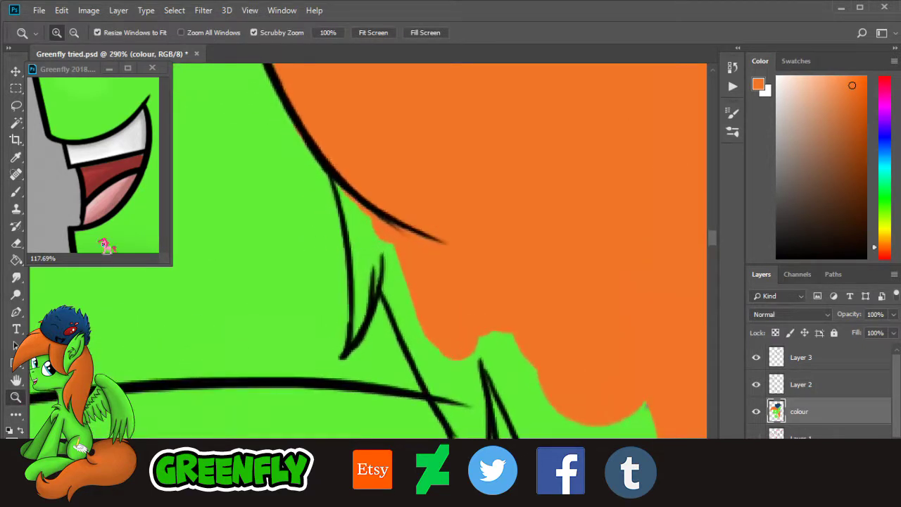
left_click(16, 192)
left_click(72, 33)
left_click_drag(90, 74, 84, 75)
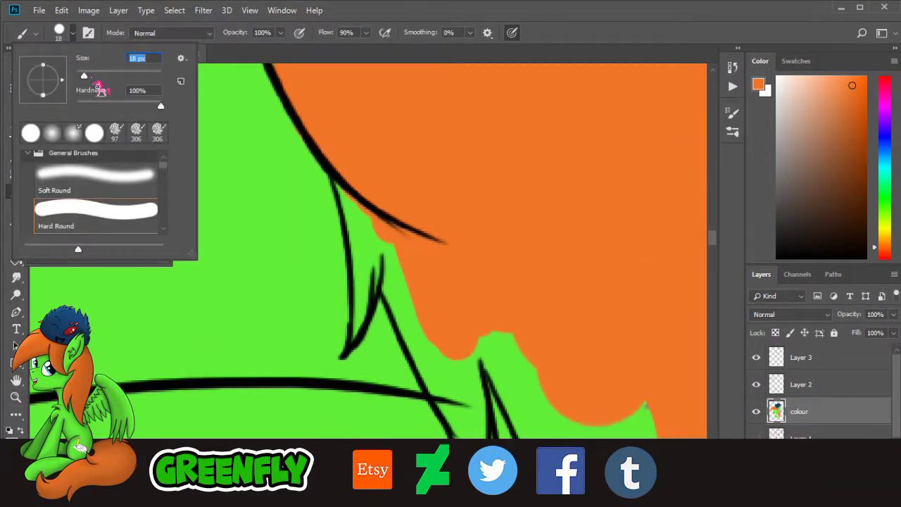
mouse_move(358, 217)
left_mouse_down()
mouse_move(348, 188)
mouse_move(360, 245)
mouse_move(348, 183)
mouse_move(383, 239)
mouse_move(393, 289)
mouse_move(400, 262)
mouse_move(407, 322)
mouse_move(430, 343)
mouse_move(413, 335)
mouse_move(419, 349)
mouse_move(470, 412)
mouse_move(462, 368)
left_mouse_up()
mouse_move(408, 291)
left_mouse_down()
mouse_move(372, 269)
mouse_move(356, 332)
mouse_move(347, 322)
mouse_move(362, 271)
mouse_move(359, 240)
mouse_move(367, 269)
left_mouse_up()
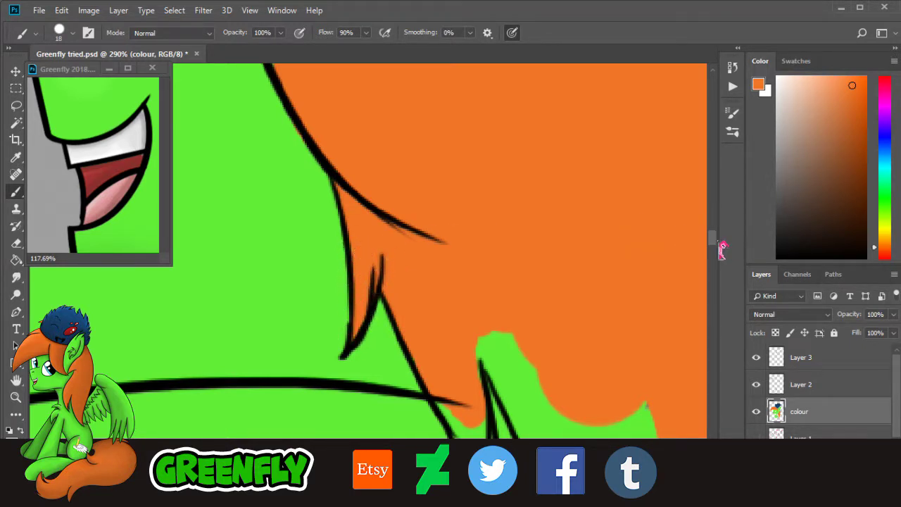
Step: Fill the next two pointed tufts along the mane lock's jagged lower edge with orange, leaving the narrow gaps between them green
scroll(721, 250, "down", 5)
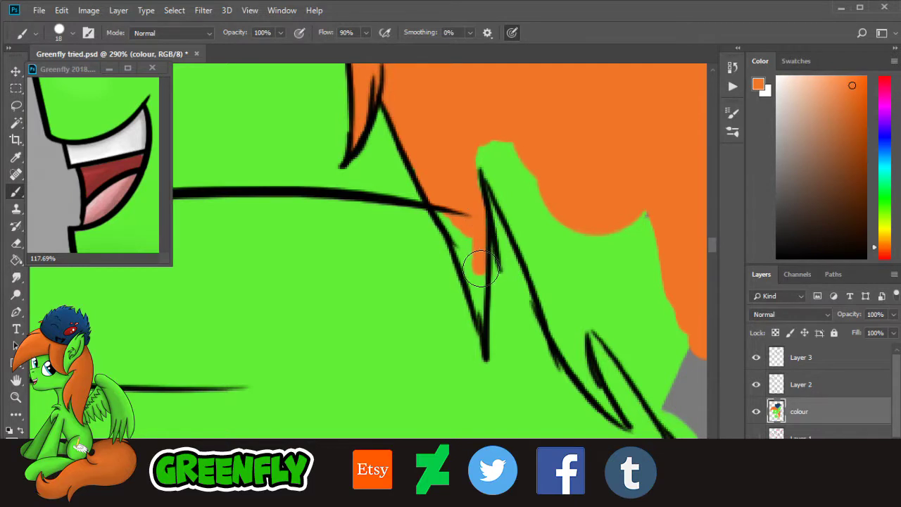
mouse_move(481, 269)
left_mouse_down()
mouse_move(482, 317)
mouse_move(460, 239)
left_mouse_up()
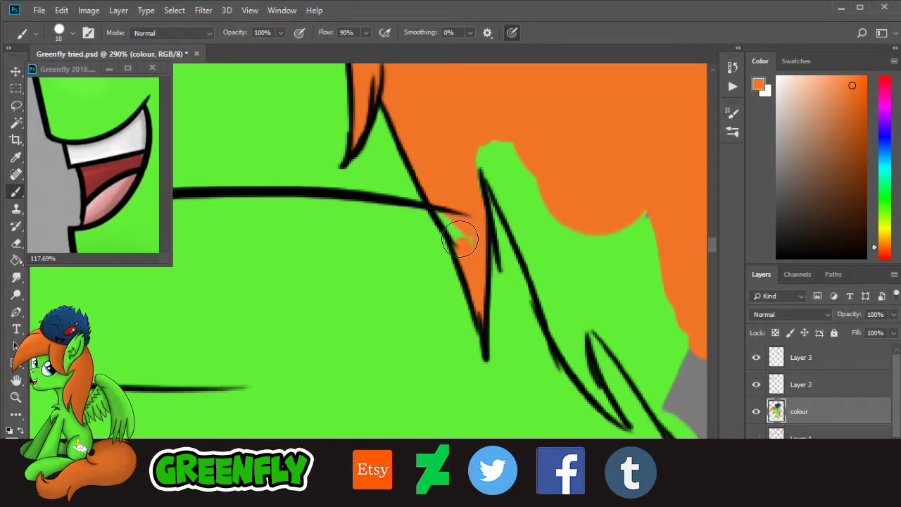
scroll(454, 485, "right", 3)
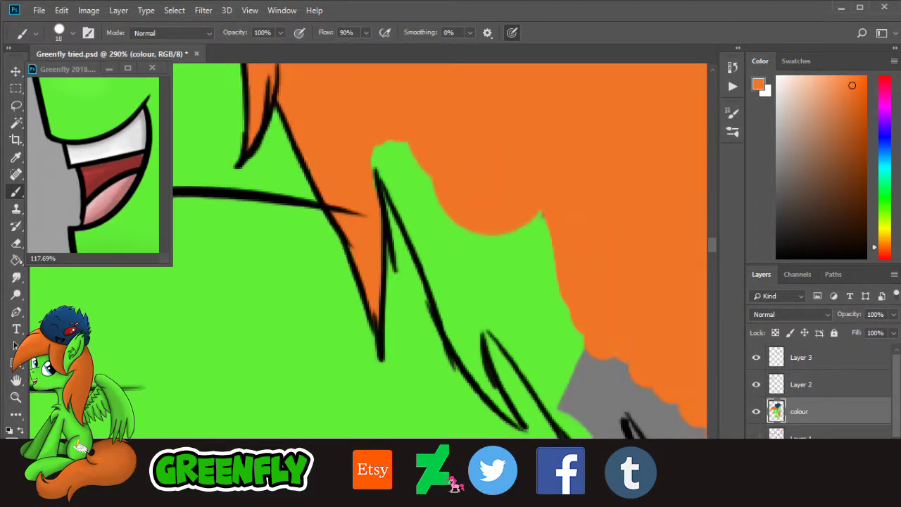
scroll(453, 485, "right", 4)
scroll(458, 479, "left", 2)
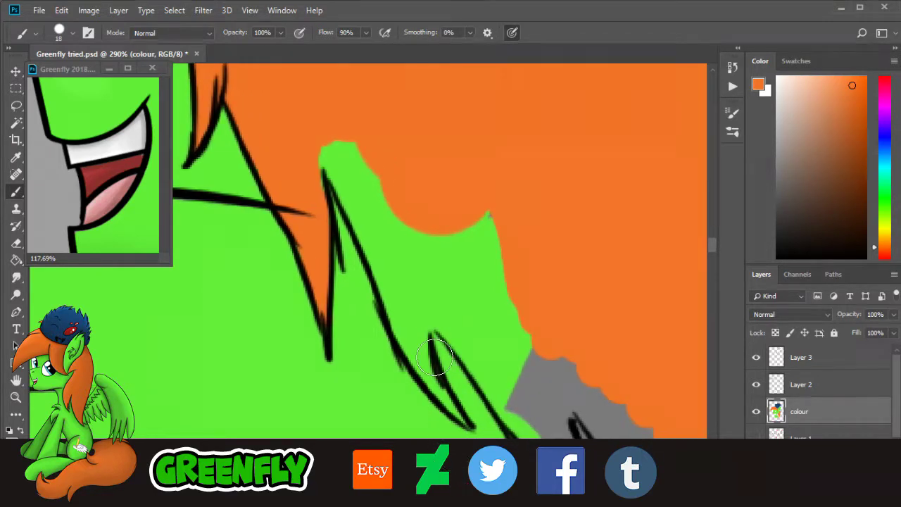
left_click_drag(436, 357, 458, 418)
mouse_move(457, 412)
left_mouse_down()
mouse_move(423, 348)
mouse_move(422, 372)
mouse_move(430, 380)
mouse_move(362, 214)
mouse_move(321, 153)
mouse_move(313, 173)
mouse_move(335, 179)
mouse_move(333, 155)
mouse_move(355, 134)
mouse_move(349, 130)
mouse_move(351, 167)
mouse_move(420, 314)
mouse_move(428, 303)
mouse_move(451, 318)
mouse_move(440, 321)
mouse_move(504, 389)
mouse_move(520, 358)
mouse_move(500, 373)
mouse_move(493, 347)
mouse_move(511, 259)
mouse_move(505, 248)
mouse_move(451, 278)
mouse_move(415, 277)
mouse_move(433, 225)
mouse_move(420, 302)
mouse_move(491, 296)
mouse_move(527, 263)
left_mouse_up()
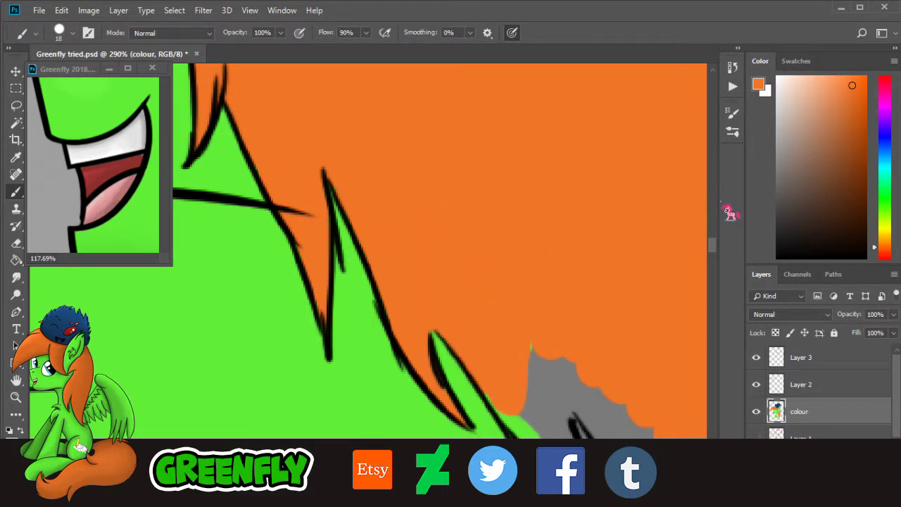
Step: Continue the orange down the lock's jagged edge and fill the long thin tuft beside the grey patch
left_click_drag(714, 246, 721, 259)
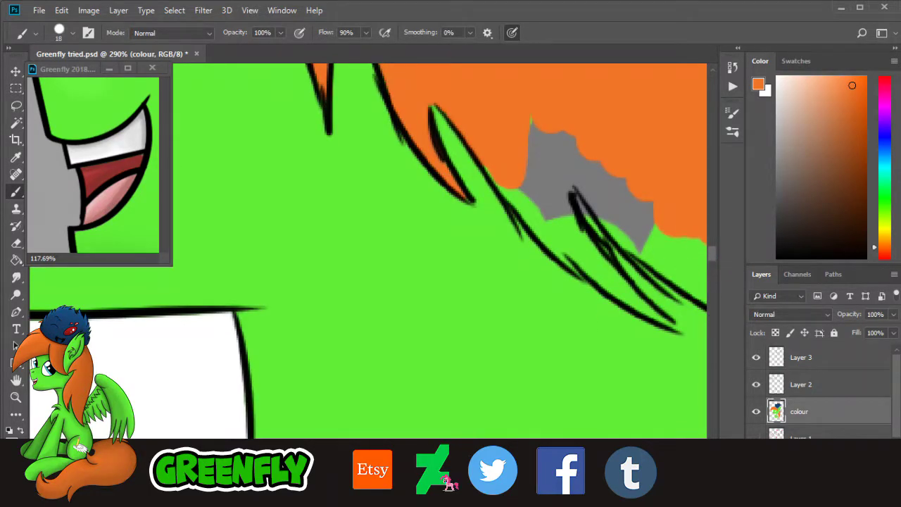
left_click_drag(444, 477, 455, 477)
mouse_move(357, 211)
left_mouse_down()
mouse_move(352, 184)
mouse_move(366, 166)
mouse_move(326, 178)
mouse_move(331, 159)
left_mouse_up()
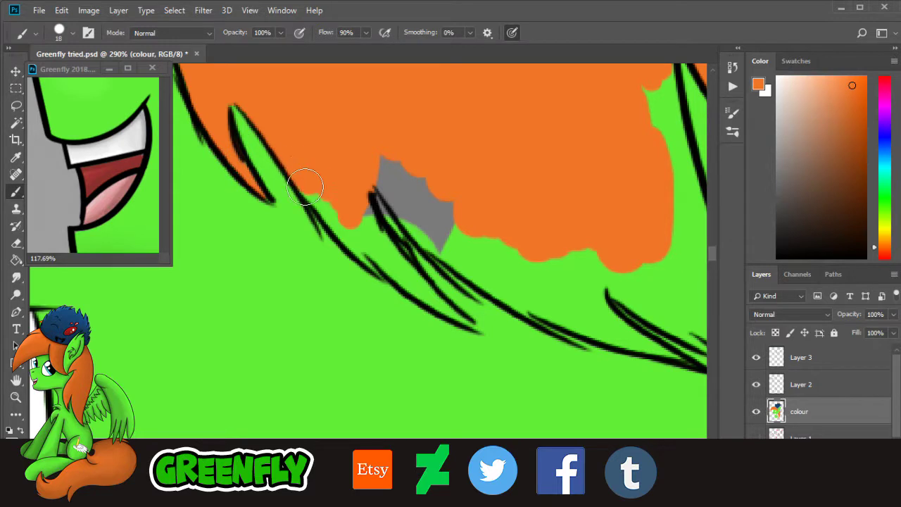
mouse_move(305, 187)
left_mouse_down()
mouse_move(361, 247)
mouse_move(472, 327)
left_mouse_up()
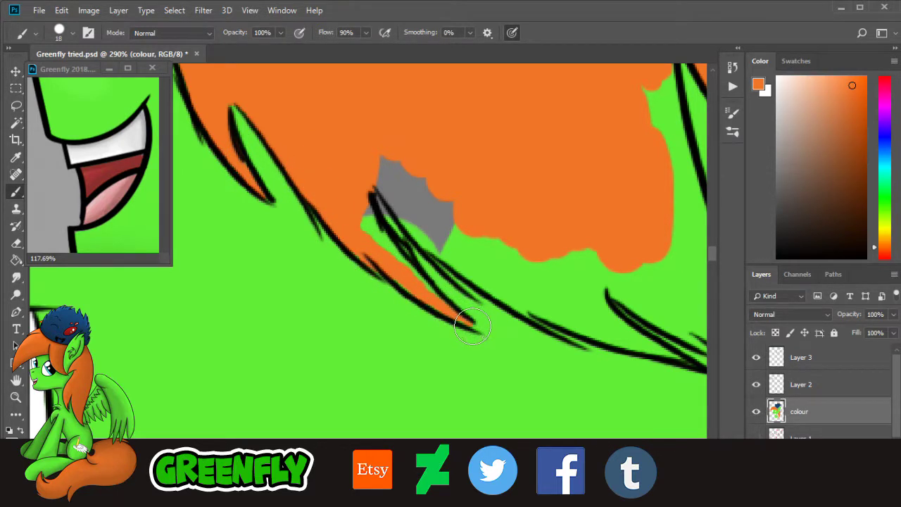
left_click_drag(402, 282, 364, 218)
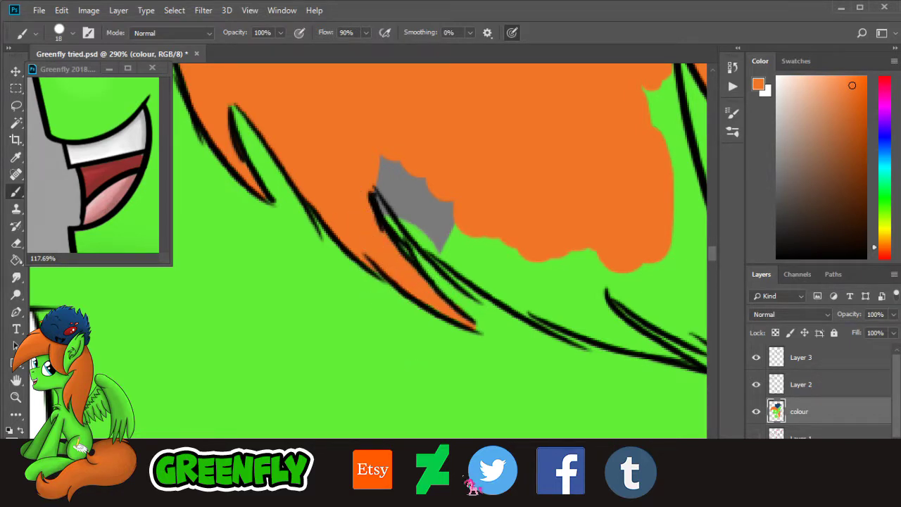
Step: Cover the grey patch inside the mane lock with orange and paint the grey sliver in the narrow gap between tufts green
scroll(456, 378, "right", 5)
mouse_move(305, 211)
left_mouse_down()
mouse_move(282, 216)
mouse_move(263, 181)
mouse_move(247, 174)
mouse_move(295, 238)
mouse_move(329, 257)
mouse_move(259, 230)
left_mouse_up()
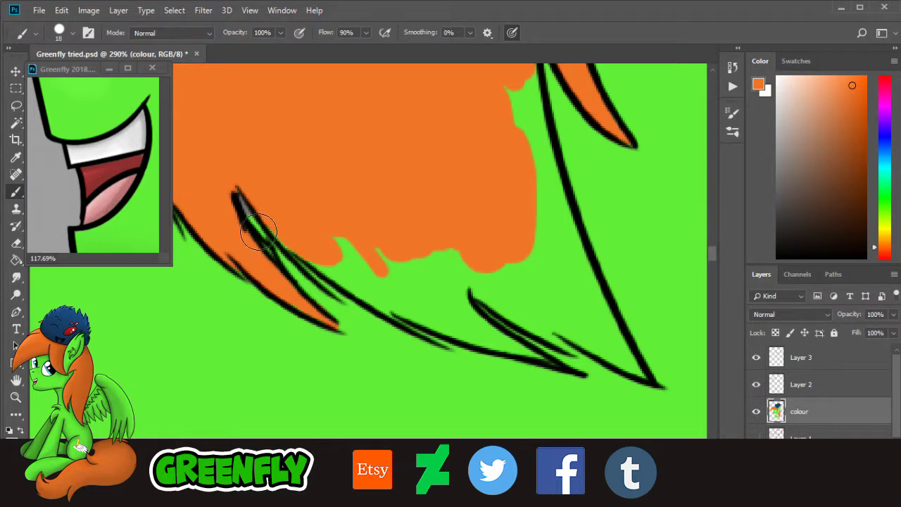
left_click(181, 314, "alt")
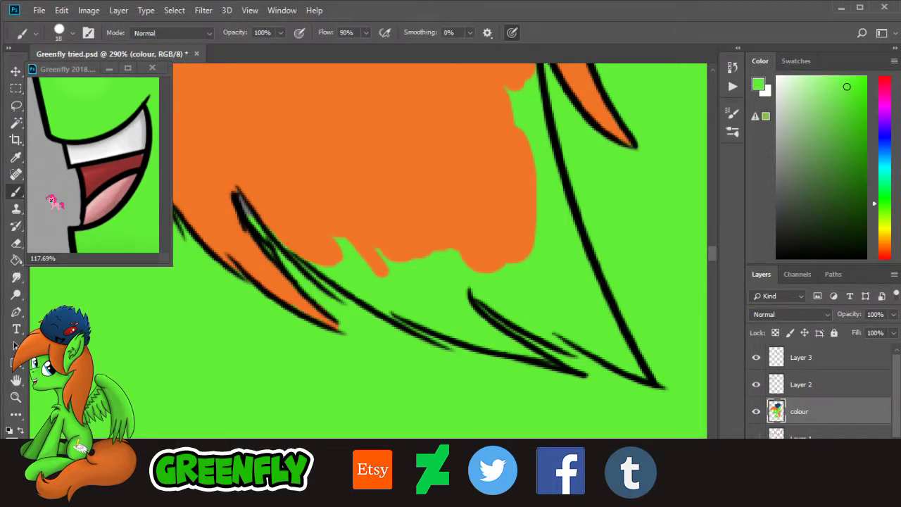
left_click_drag(265, 229, 244, 205)
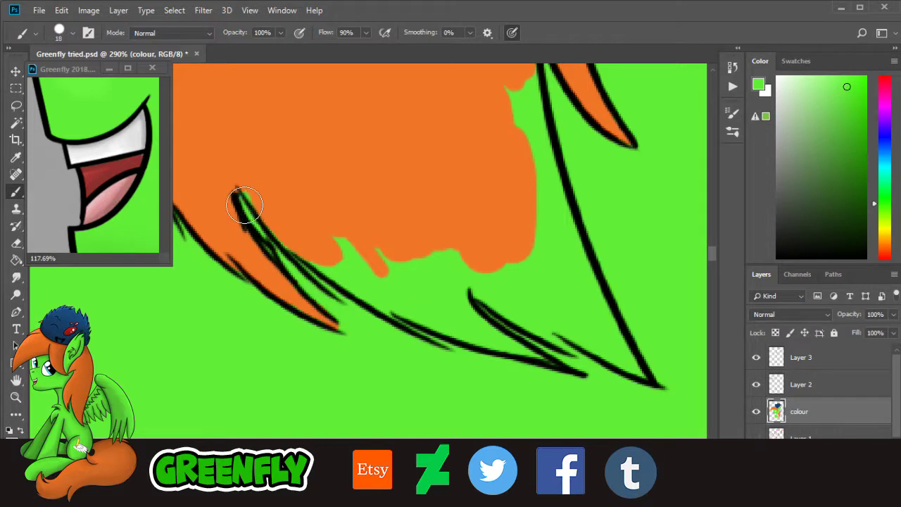
Step: Resample the mane orange and fill the rest of the ear-side lock down to its tip and up to its outer line
left_click(15, 156)
left_click(209, 137)
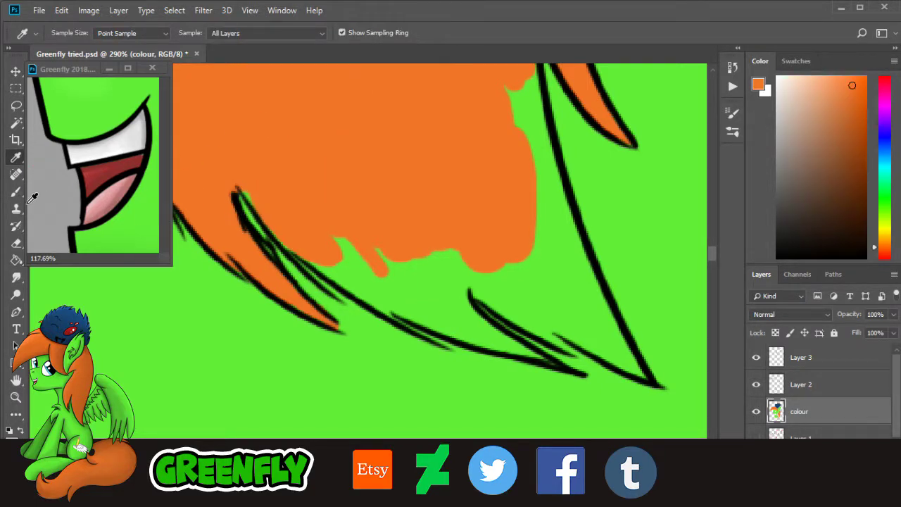
left_click(16, 208)
left_click(16, 192)
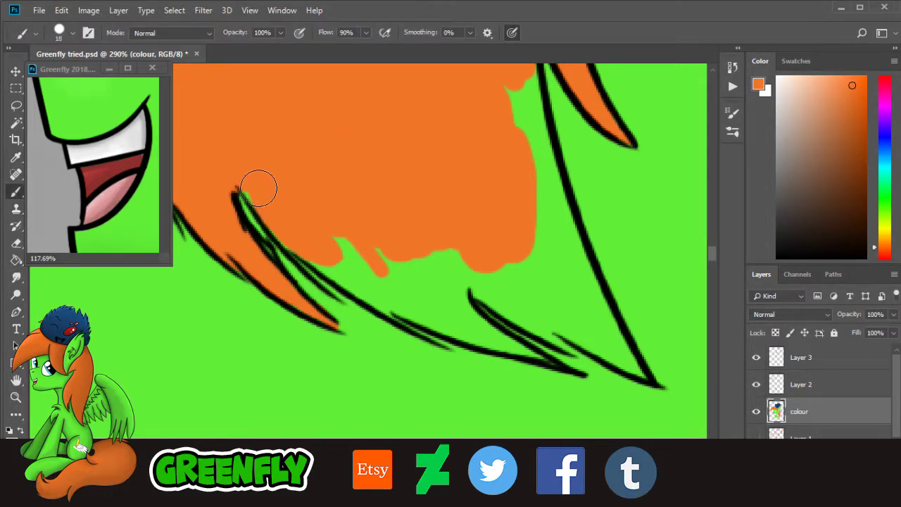
mouse_move(258, 187)
left_mouse_down()
mouse_move(284, 238)
mouse_move(358, 263)
mouse_move(367, 248)
mouse_move(397, 254)
mouse_move(377, 271)
mouse_move(309, 254)
mouse_move(393, 301)
mouse_move(383, 303)
mouse_move(552, 364)
mouse_move(505, 348)
mouse_move(510, 342)
mouse_move(462, 313)
mouse_move(446, 270)
mouse_move(456, 286)
mouse_move(425, 303)
mouse_move(420, 276)
mouse_move(394, 252)
mouse_move(400, 286)
mouse_move(437, 312)
mouse_move(463, 282)
mouse_move(514, 264)
mouse_move(478, 287)
mouse_move(479, 297)
mouse_move(562, 339)
mouse_move(583, 337)
mouse_move(636, 372)
mouse_move(577, 281)
mouse_move(581, 314)
mouse_move(548, 322)
mouse_move(515, 283)
mouse_move(497, 226)
left_mouse_up()
scroll(721, 257, "up", 3)
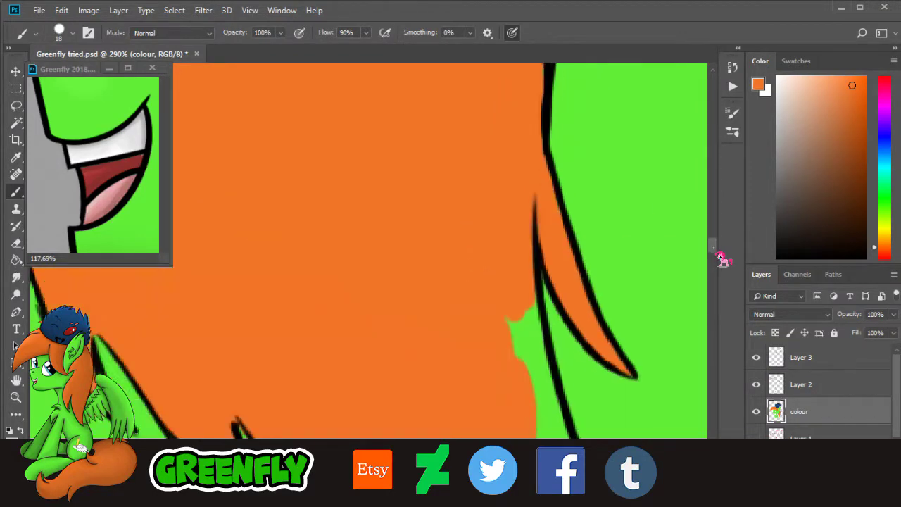
scroll(722, 257, "down", 3)
scroll(714, 261, "up", 1)
mouse_move(563, 357)
left_mouse_down()
mouse_move(601, 420)
mouse_move(569, 362)
mouse_move(584, 385)
mouse_move(527, 202)
mouse_move(530, 178)
mouse_move(516, 251)
mouse_move(552, 358)
left_mouse_up()
Step: Fill the fringe's lower edge with orange from the large pointed tuft along the forehead curve to the long strand line
key("z")
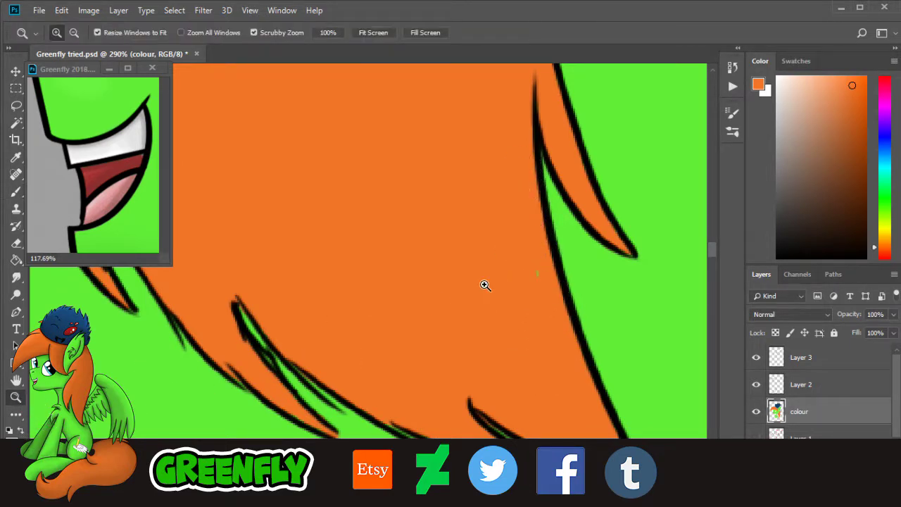
left_click_drag(483, 283, 460, 291)
left_click_drag(712, 271, 717, 260)
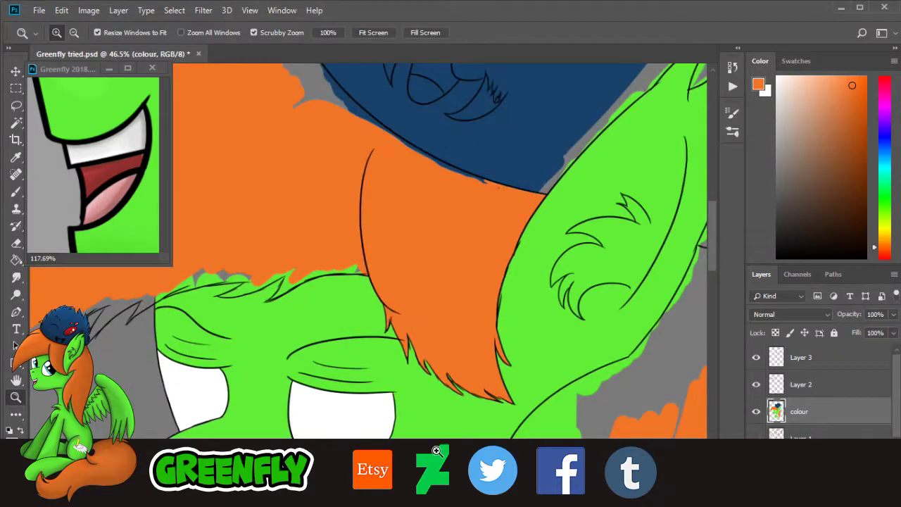
left_click_drag(443, 476, 419, 471)
left_click_drag(554, 320, 504, 300)
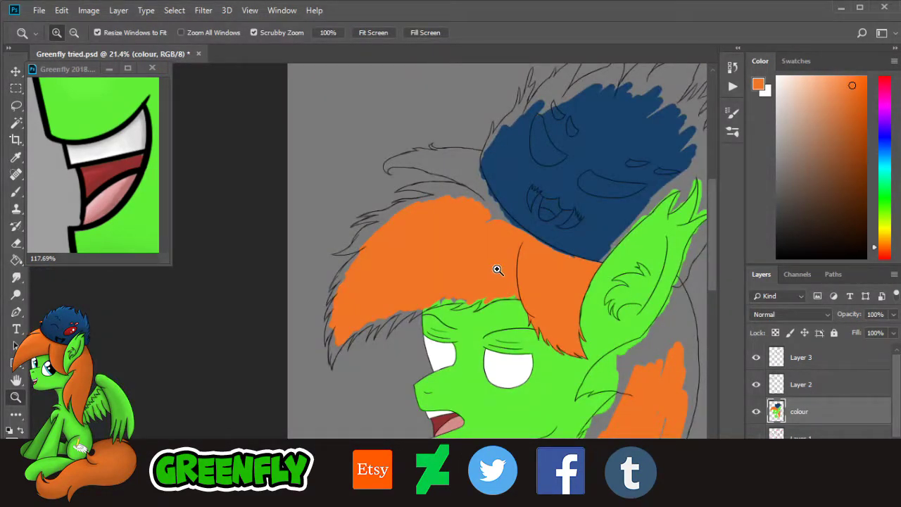
left_click_drag(487, 306, 492, 288)
left_click(15, 191)
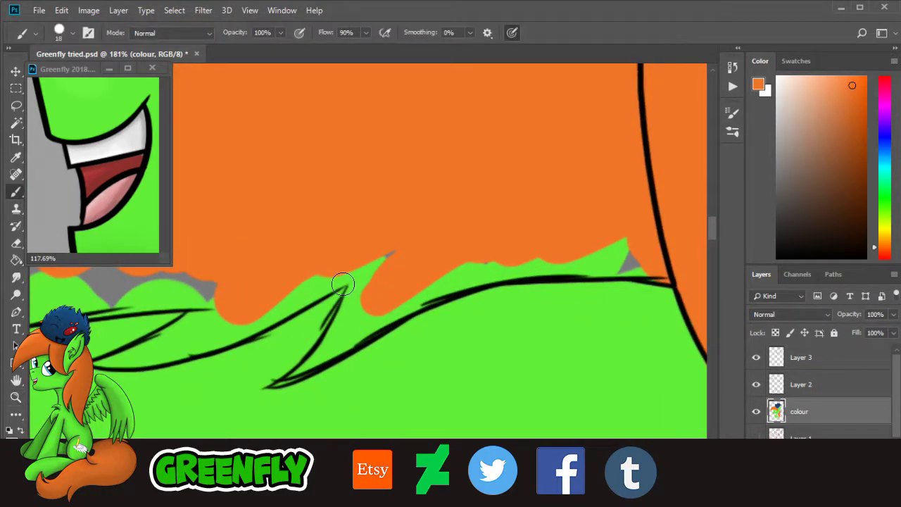
mouse_move(369, 307)
left_mouse_down()
mouse_move(347, 324)
mouse_move(357, 290)
mouse_move(324, 353)
left_mouse_up()
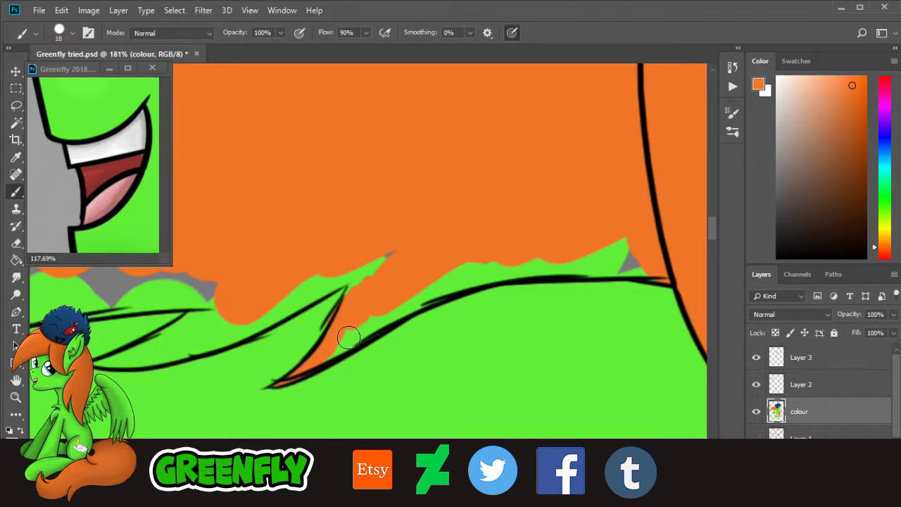
mouse_move(348, 337)
left_mouse_down()
mouse_move(330, 354)
mouse_move(421, 294)
mouse_move(395, 314)
mouse_move(489, 275)
mouse_move(469, 270)
mouse_move(473, 249)
mouse_move(418, 275)
mouse_move(345, 338)
mouse_move(359, 317)
mouse_move(476, 246)
mouse_move(474, 279)
mouse_move(529, 265)
mouse_move(550, 268)
mouse_move(530, 275)
mouse_move(665, 271)
mouse_move(570, 267)
mouse_move(620, 246)
left_mouse_up()
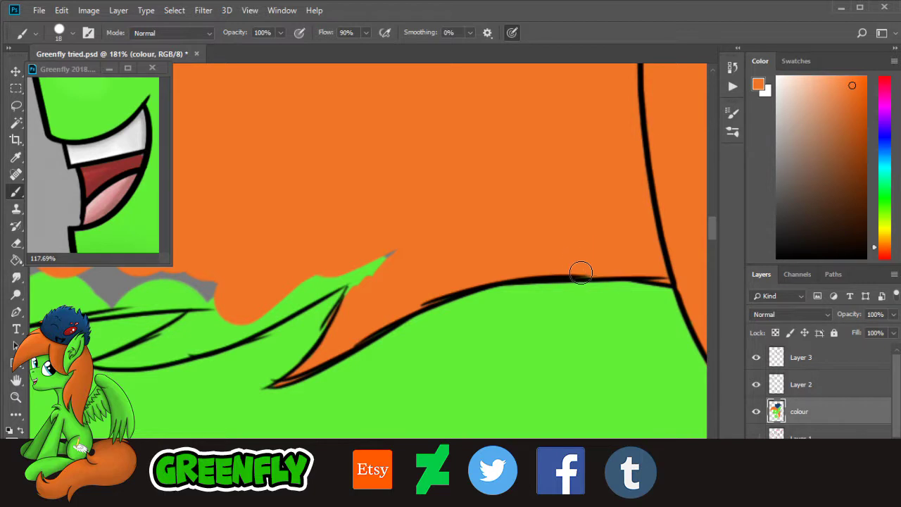
Step: Fill the next pointed fringe tuft with orange and cover the green and grey gaps above the neighbouring forehead line
left_click_drag(406, 477, 393, 478)
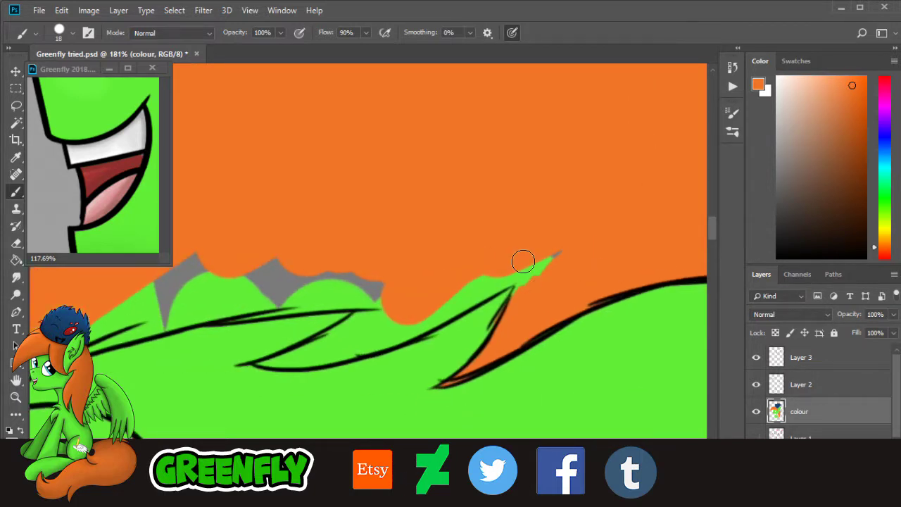
mouse_move(494, 276)
left_mouse_down()
mouse_move(536, 284)
mouse_move(519, 267)
mouse_move(474, 286)
mouse_move(429, 322)
mouse_move(330, 359)
left_mouse_up()
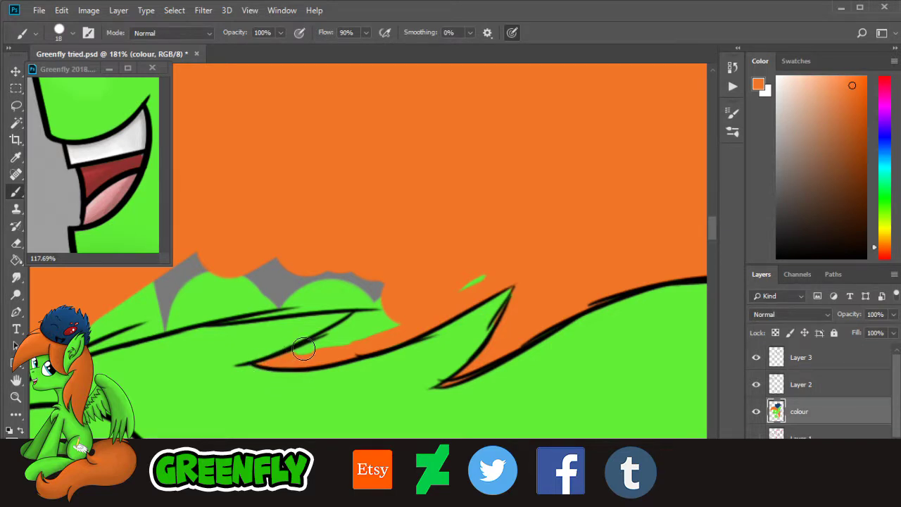
left_click_drag(303, 349, 425, 298)
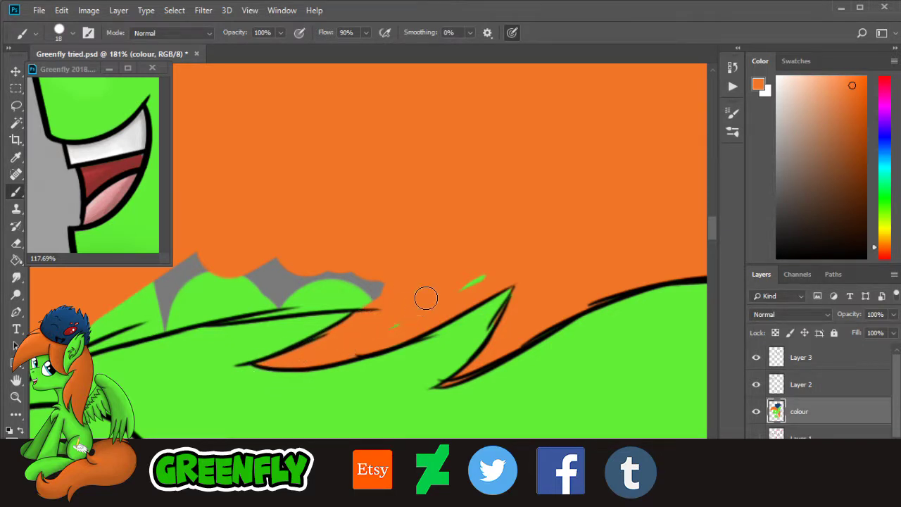
scroll(418, 456, "left", 5)
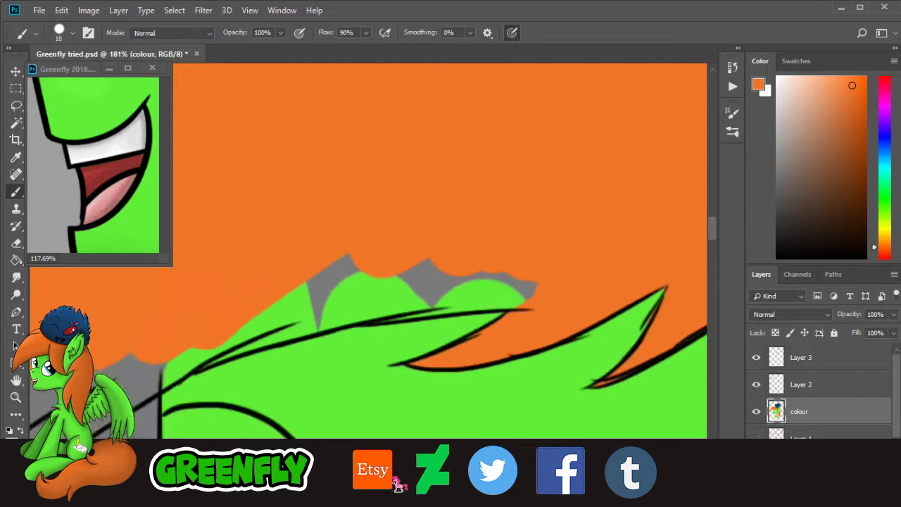
mouse_move(463, 315)
left_mouse_down()
mouse_move(419, 331)
mouse_move(518, 307)
mouse_move(627, 305)
mouse_move(608, 292)
mouse_move(630, 275)
mouse_move(534, 280)
mouse_move(472, 307)
mouse_move(522, 255)
mouse_move(494, 259)
mouse_move(385, 313)
mouse_move(423, 317)
left_mouse_up()
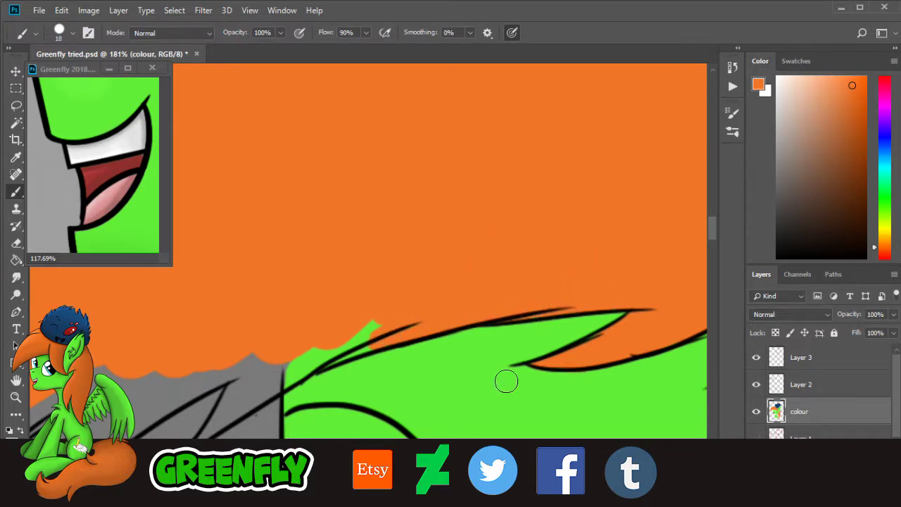
Step: Fill the small pointed fringe tuft beside the face outline with orange and cover the green gaps above the forehead line
left_click_drag(380, 476, 366, 476)
scroll(698, 237, "down", 4)
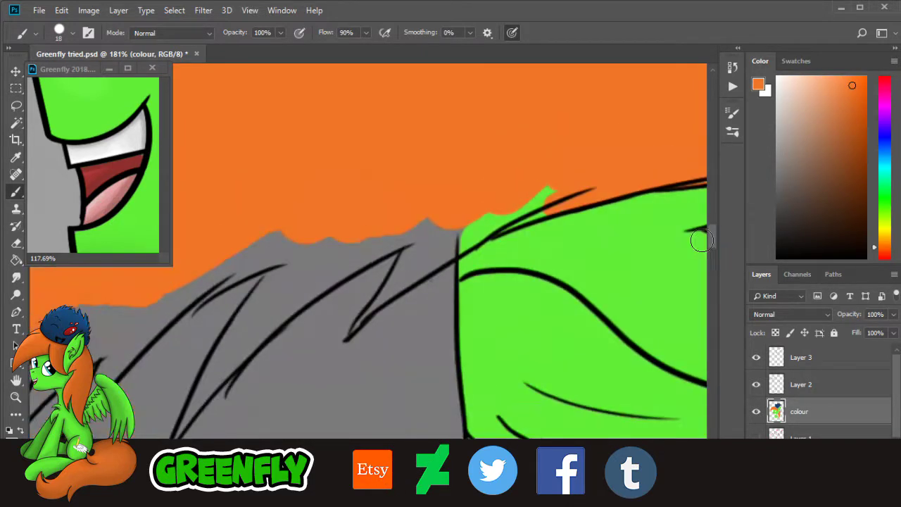
left_click_drag(438, 227, 414, 266)
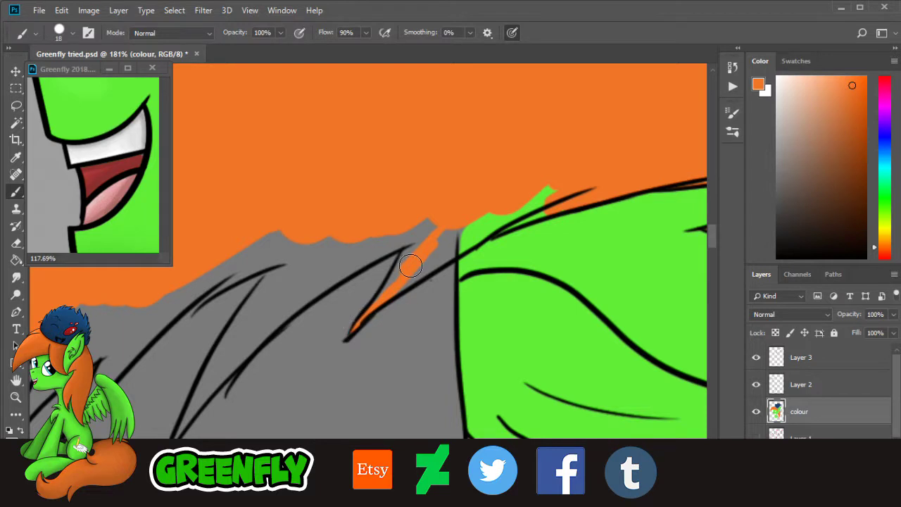
left_click_drag(411, 257, 397, 270)
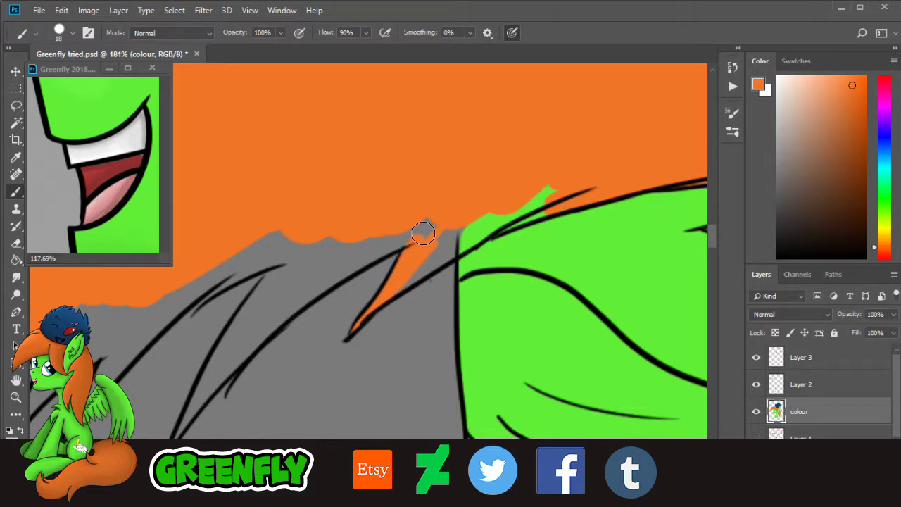
mouse_move(423, 233)
left_mouse_down()
mouse_move(430, 254)
mouse_move(414, 257)
mouse_move(452, 251)
mouse_move(517, 199)
mouse_move(504, 223)
left_mouse_up()
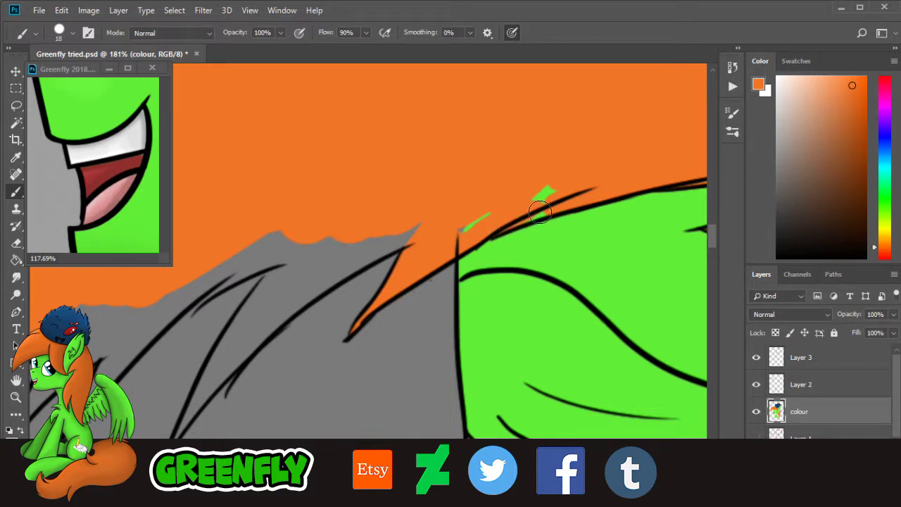
left_click_drag(564, 205, 539, 191)
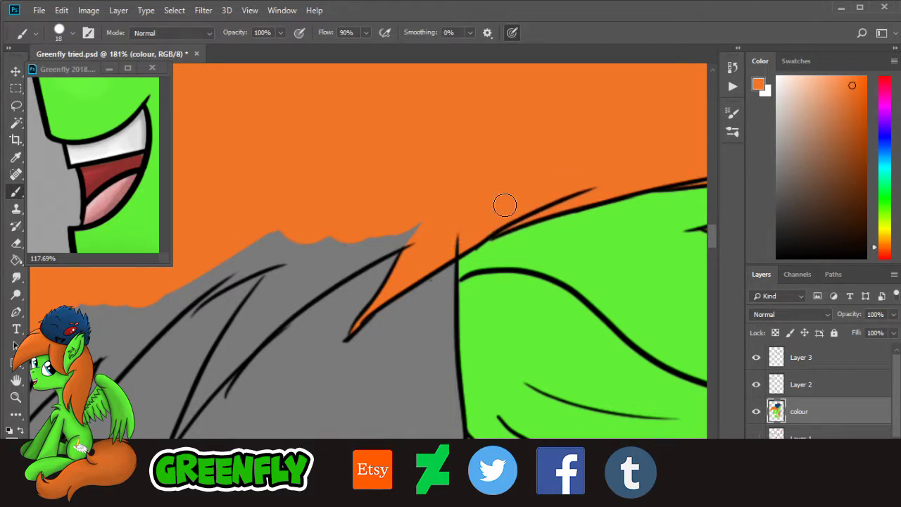
Step: Erase the end of the vertical face outline that pokes above the fringe line on Layer 2
left_click_drag(377, 476, 370, 476)
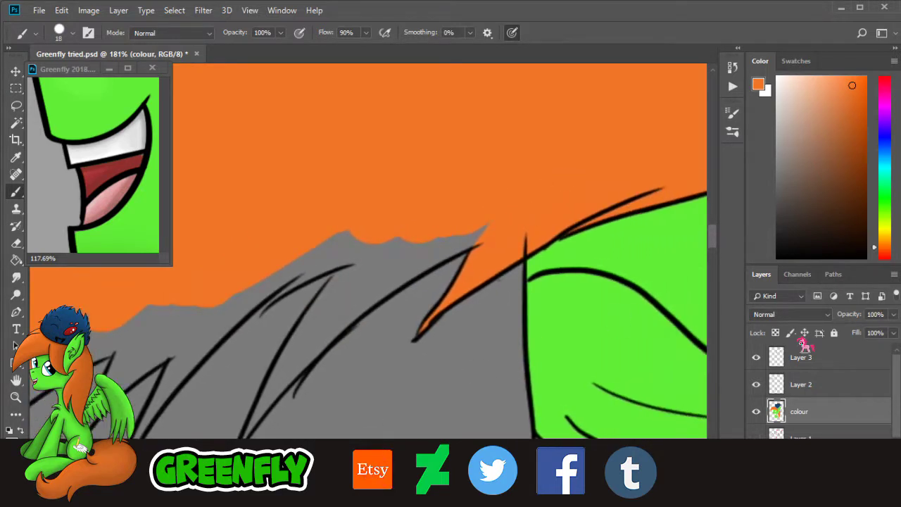
left_click(813, 383)
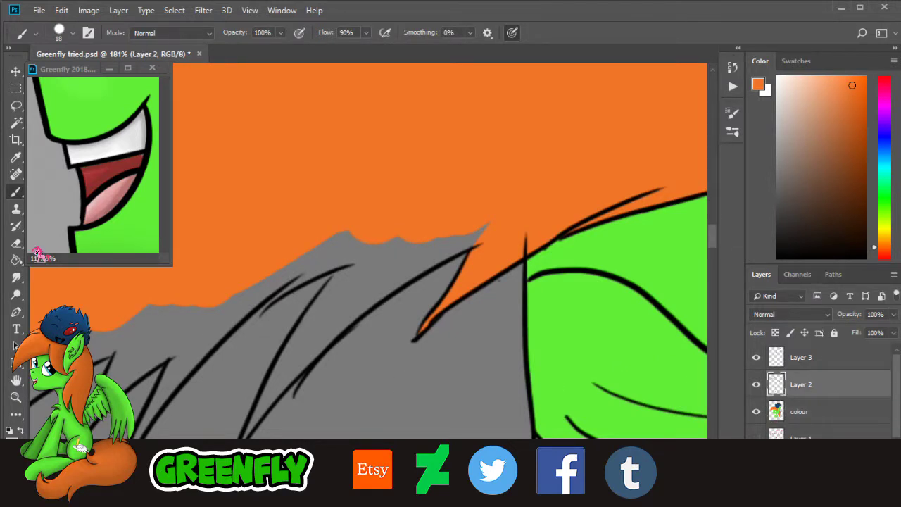
key("e")
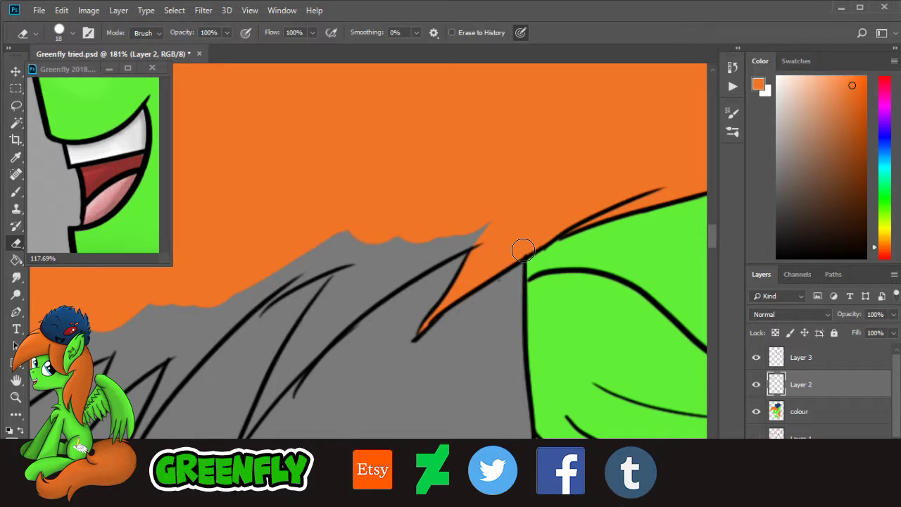
Step: Fill the next long pointed fringe tuft with orange on the colour layer, down to its tip and up to both lines
left_click(816, 419)
left_click(15, 396)
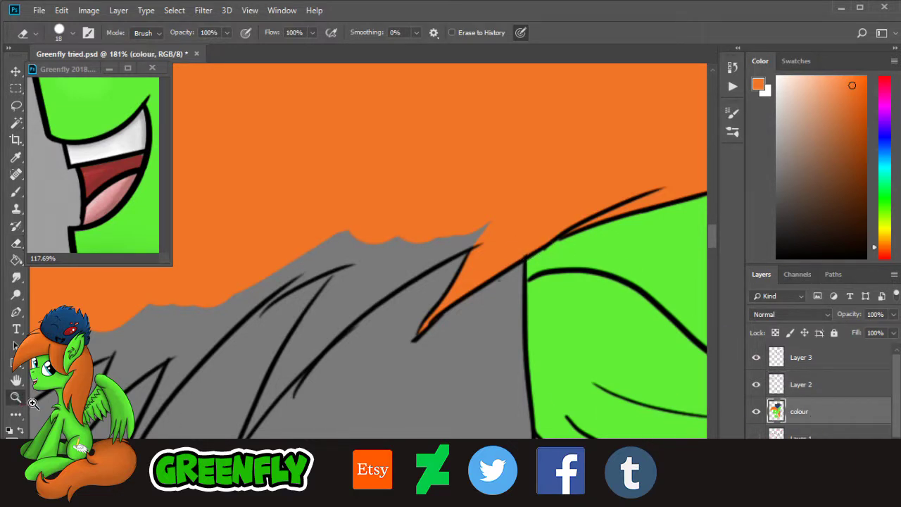
left_click_drag(313, 345, 337, 355)
left_click_drag(349, 472, 347, 471)
left_click_drag(712, 238, 710, 245)
scroll(719, 257, "up", 2)
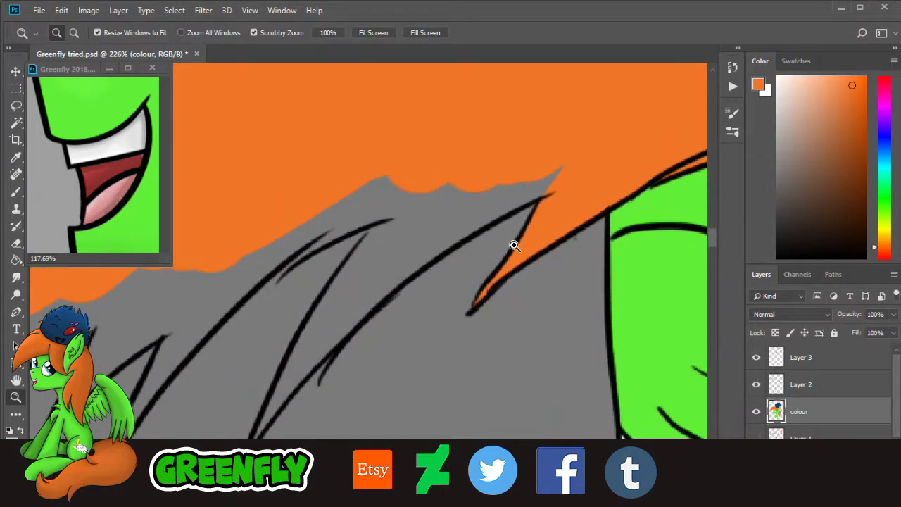
left_click(15, 191)
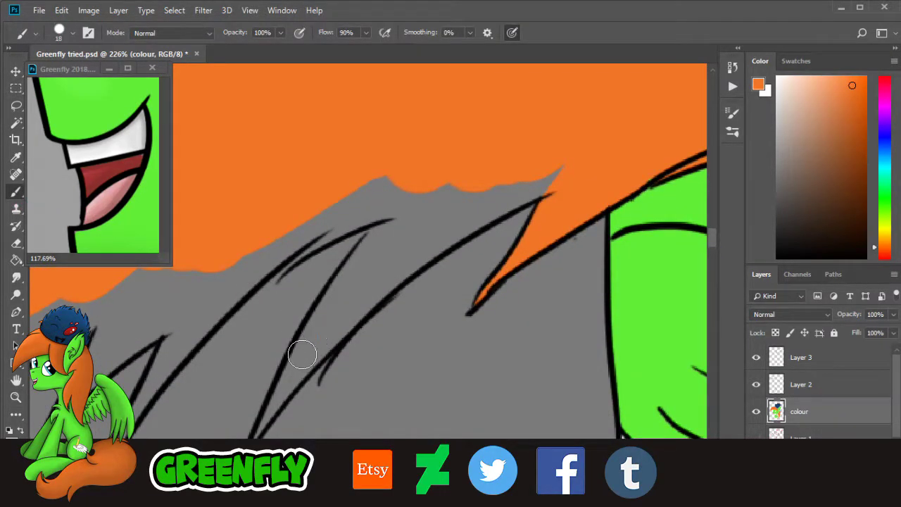
left_click_drag(314, 336, 283, 390)
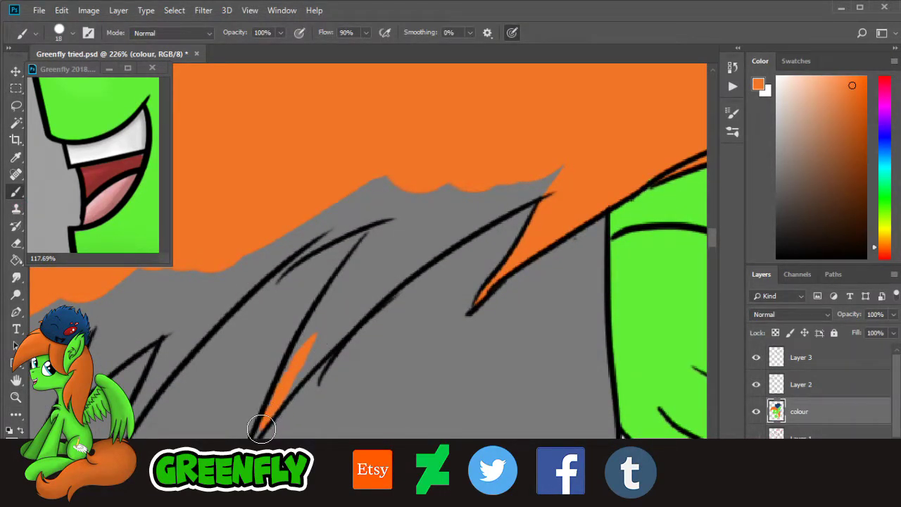
mouse_move(285, 391)
left_mouse_down()
mouse_move(371, 295)
mouse_move(526, 191)
mouse_move(514, 202)
left_mouse_up()
mouse_move(562, 163)
left_mouse_down()
mouse_move(426, 231)
mouse_move(341, 324)
left_mouse_up()
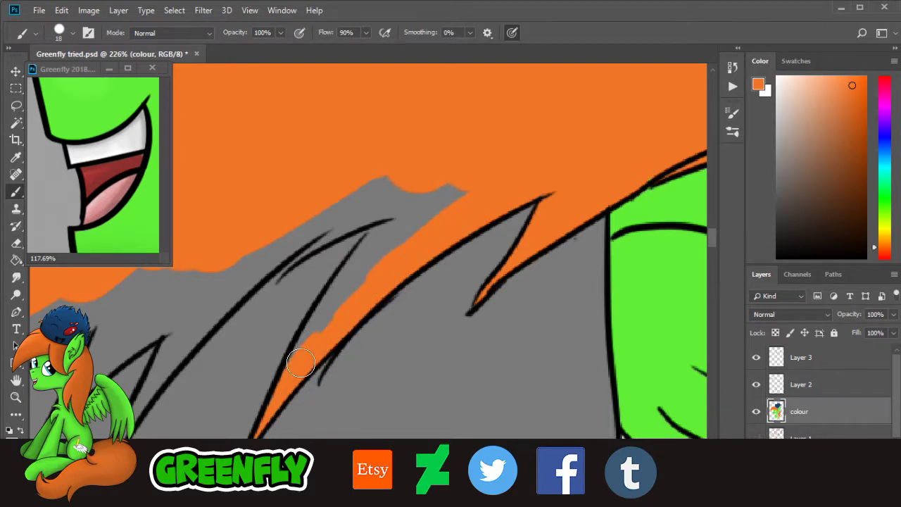
mouse_move(278, 401)
left_mouse_down()
mouse_move(306, 331)
mouse_move(361, 252)
mouse_move(350, 270)
mouse_move(401, 219)
mouse_move(437, 214)
left_mouse_up()
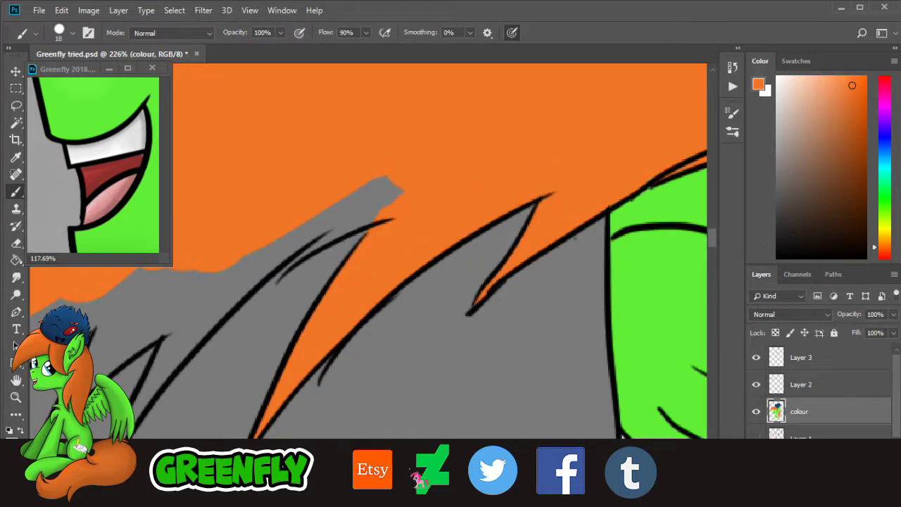
Step: Fill the following long fringe tuft with orange along its curved line and down into its narrow tip
left_click_drag(352, 480, 338, 483)
mouse_move(346, 323)
left_mouse_down()
mouse_move(331, 337)
mouse_move(461, 233)
mouse_move(477, 242)
left_mouse_up()
mouse_move(531, 211)
left_mouse_down()
mouse_move(506, 190)
mouse_move(426, 240)
mouse_move(369, 295)
mouse_move(385, 299)
left_mouse_up()
mouse_move(353, 336)
left_mouse_down()
mouse_move(310, 367)
mouse_move(359, 283)
left_mouse_up()
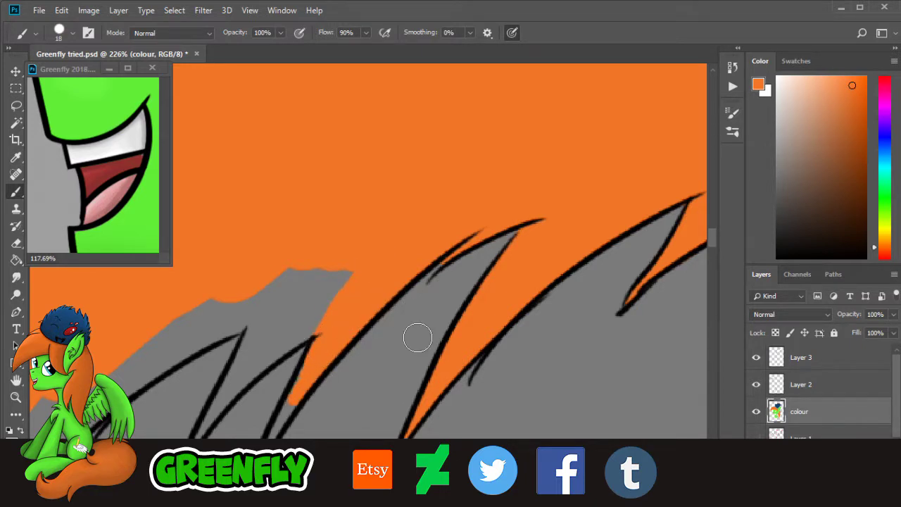
left_click_drag(345, 470, 302, 471)
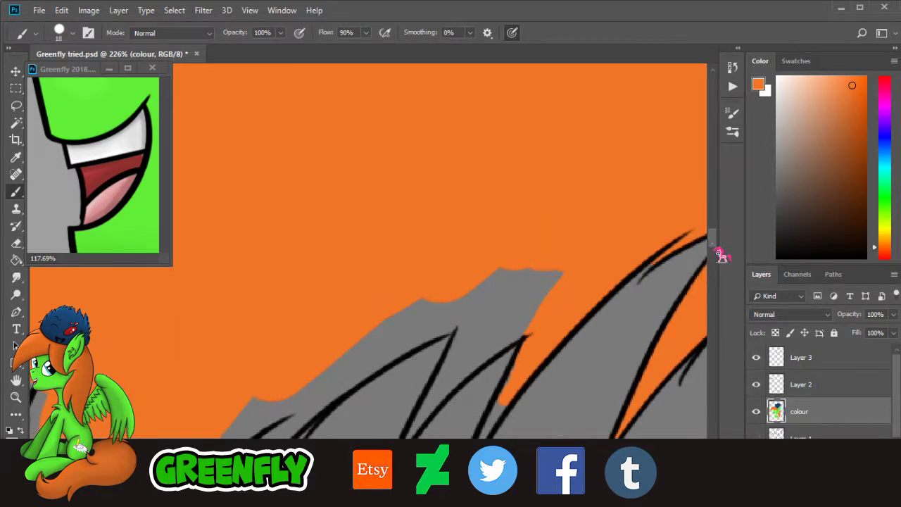
scroll(704, 248, "down", 4)
left_click_drag(508, 220, 470, 288)
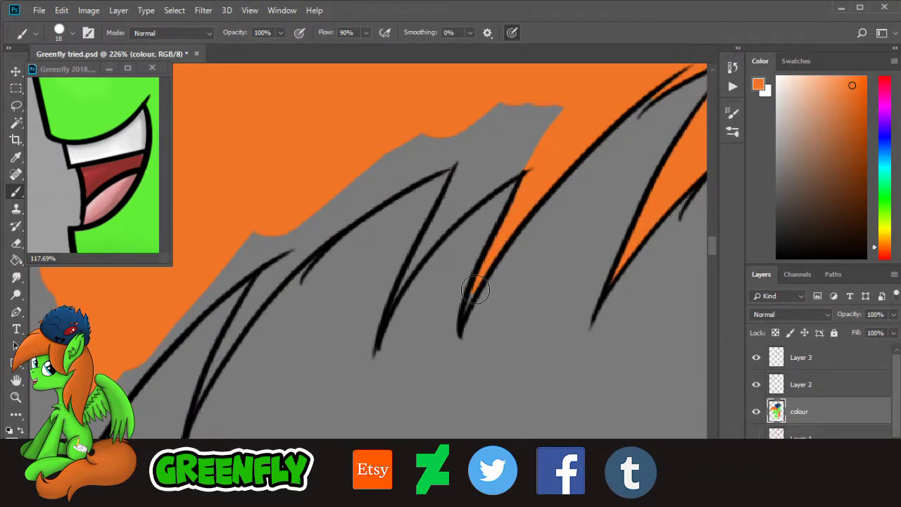
Step: Fill the short narrow tuft between the two pointed fringe lines with orange and cover the grey area above it
left_click_drag(455, 212, 412, 270)
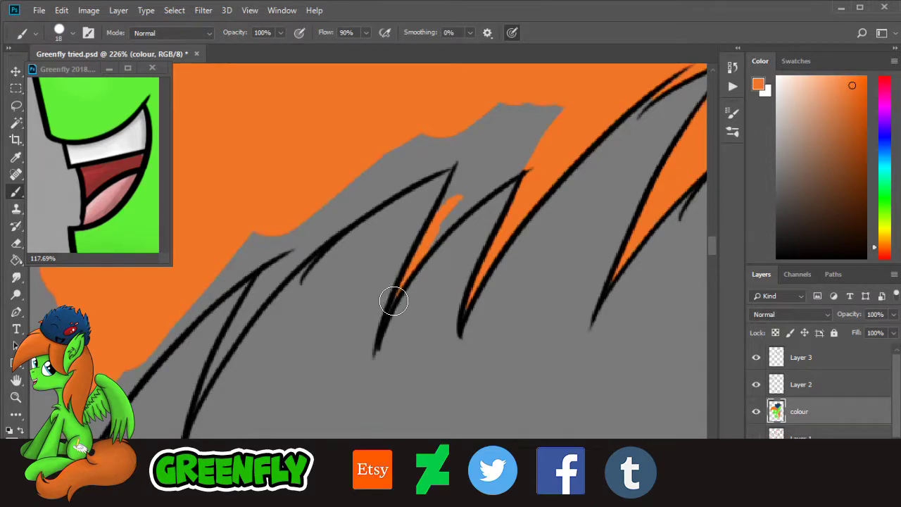
mouse_move(468, 194)
left_mouse_down()
mouse_move(442, 217)
mouse_move(525, 163)
mouse_move(516, 165)
left_mouse_up()
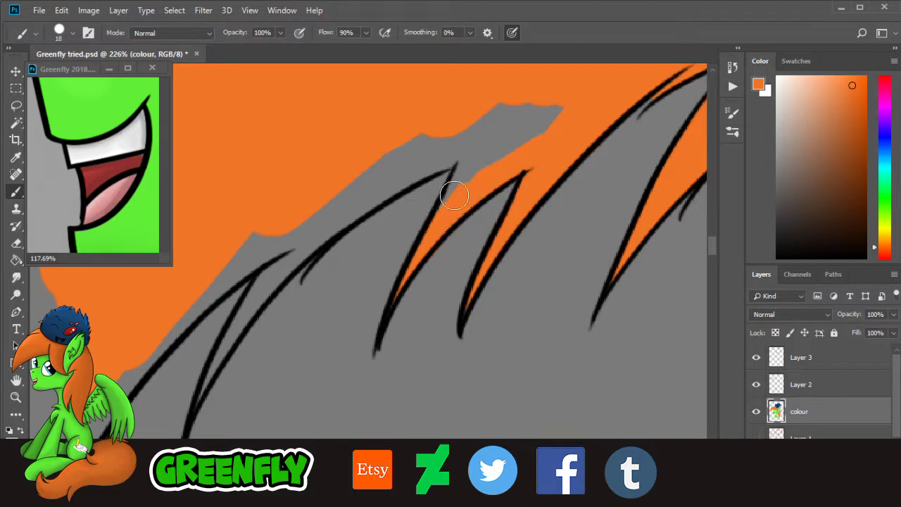
mouse_move(454, 196)
left_mouse_down()
mouse_move(466, 174)
mouse_move(459, 171)
mouse_move(504, 134)
mouse_move(573, 102)
left_mouse_up()
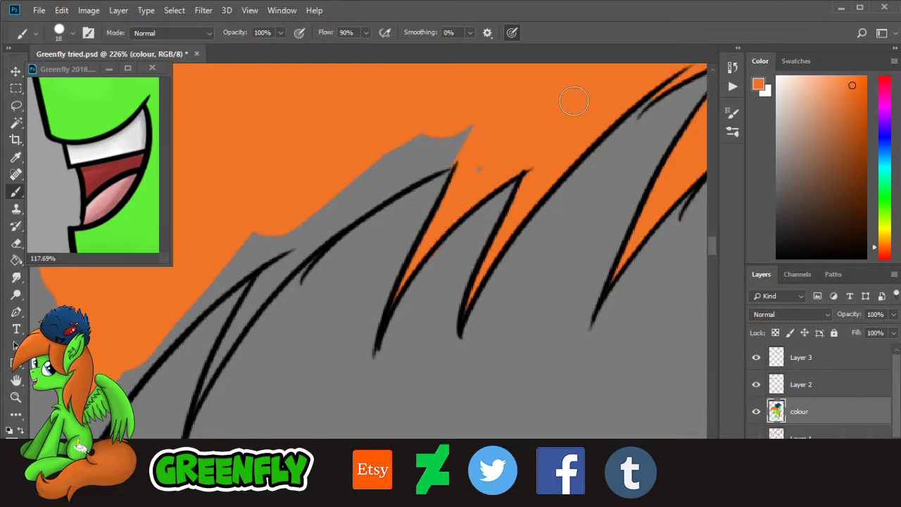
Step: Fill the thin tuft near the fringe's front end with orange and cover the grey strip along the adjoining curved lines
scroll(383, 308, "left", 3)
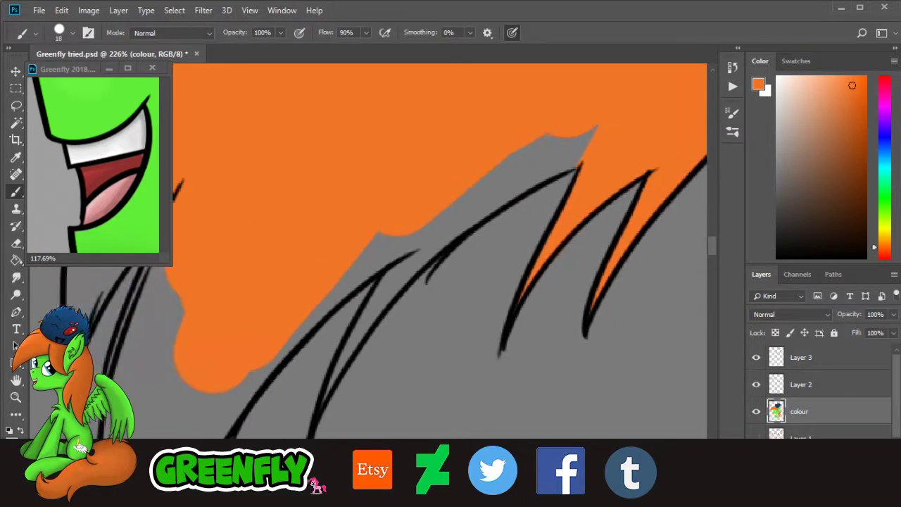
mouse_move(422, 205)
left_mouse_down()
mouse_move(394, 233)
mouse_move(514, 163)
mouse_move(416, 202)
mouse_move(423, 226)
mouse_move(359, 269)
mouse_move(317, 332)
left_mouse_up()
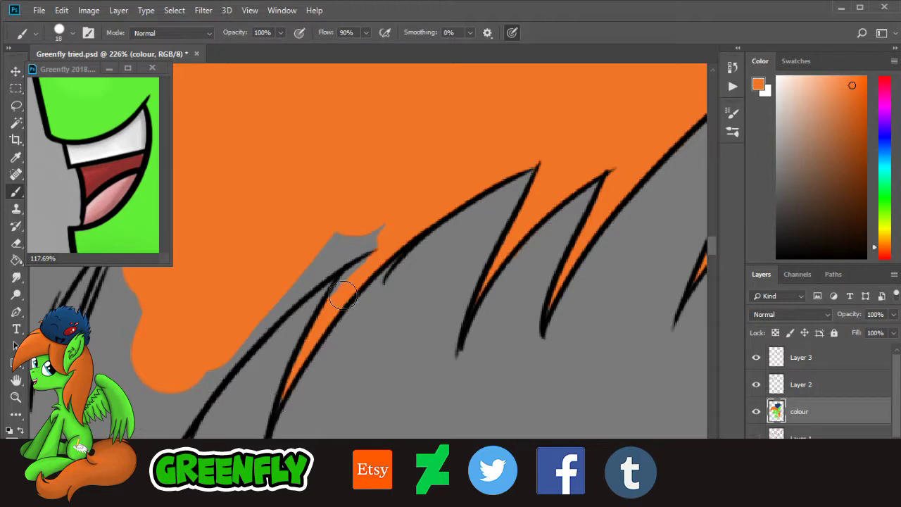
mouse_move(348, 279)
left_mouse_down()
mouse_move(335, 297)
mouse_move(362, 257)
mouse_move(356, 247)
mouse_move(343, 253)
mouse_move(354, 227)
mouse_move(204, 386)
left_mouse_up()
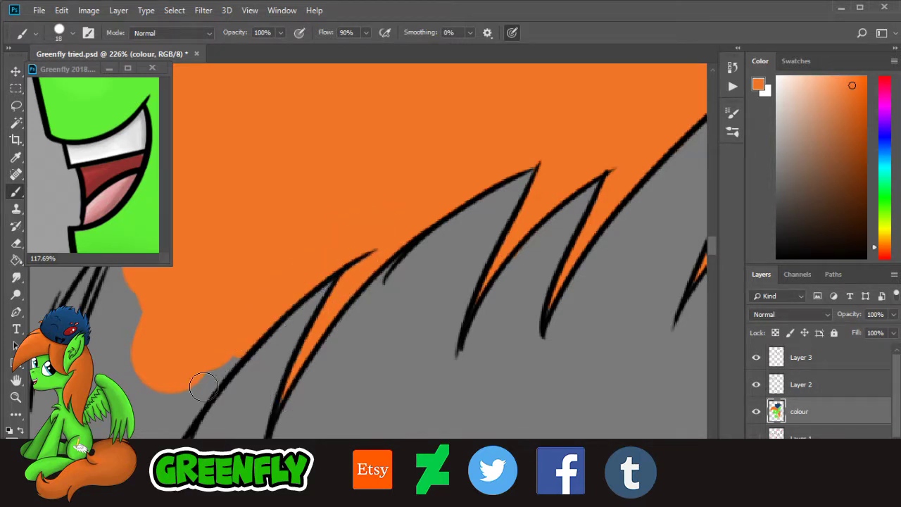
Step: Fill the fringe's long front lock with orange down to its split tip and out to both outer lines
left_click_drag(326, 472, 310, 472)
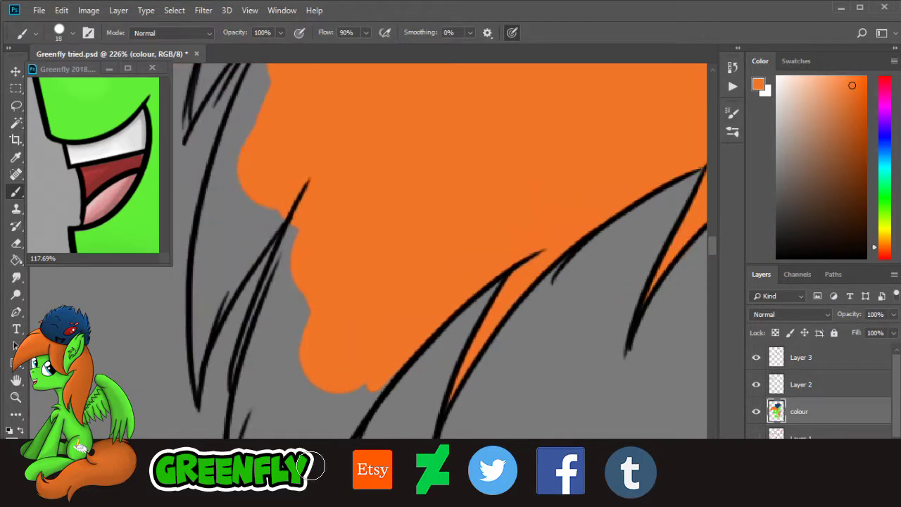
scroll(707, 247, "down", 5)
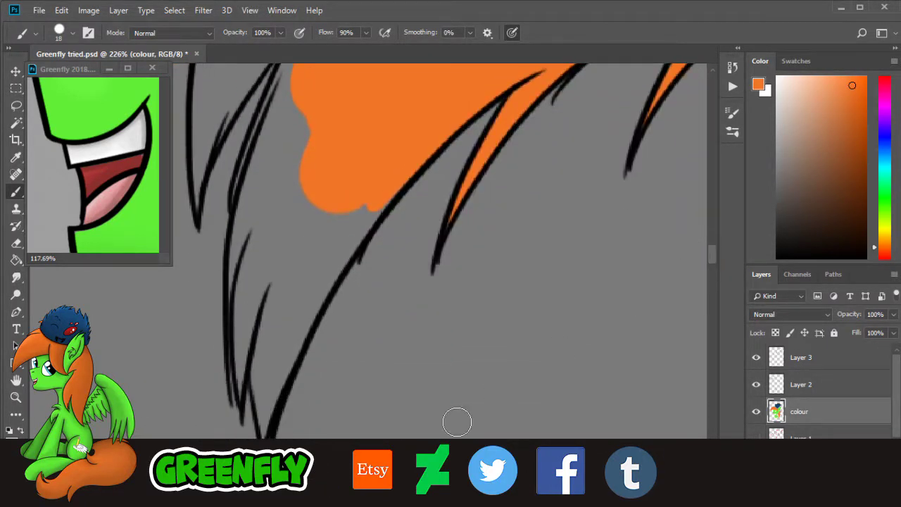
scroll(364, 400, "left", 4)
mouse_move(398, 377)
left_mouse_down()
mouse_move(399, 438)
mouse_move(423, 342)
mouse_move(423, 363)
mouse_move(464, 273)
mouse_move(526, 180)
mouse_move(471, 248)
mouse_move(407, 374)
mouse_move(391, 375)
mouse_move(394, 354)
mouse_move(433, 314)
mouse_move(435, 260)
mouse_move(376, 365)
mouse_move(375, 392)
mouse_move(374, 248)
mouse_move(435, 174)
mouse_move(443, 270)
left_mouse_up()
left_click(16, 243)
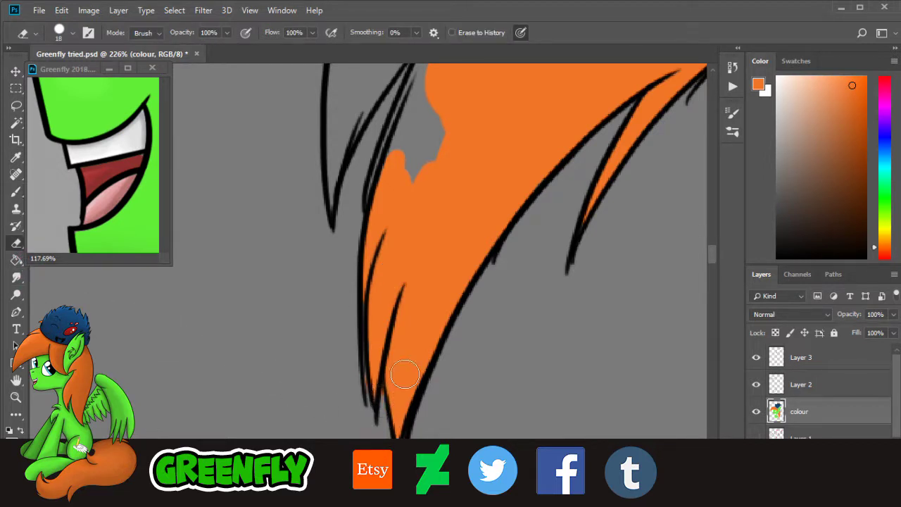
Step: Fill the grey gap above the front lock and the neighbouring pointed tuft on the fringe's front edge with orange
left_click_drag(712, 260, 712, 247)
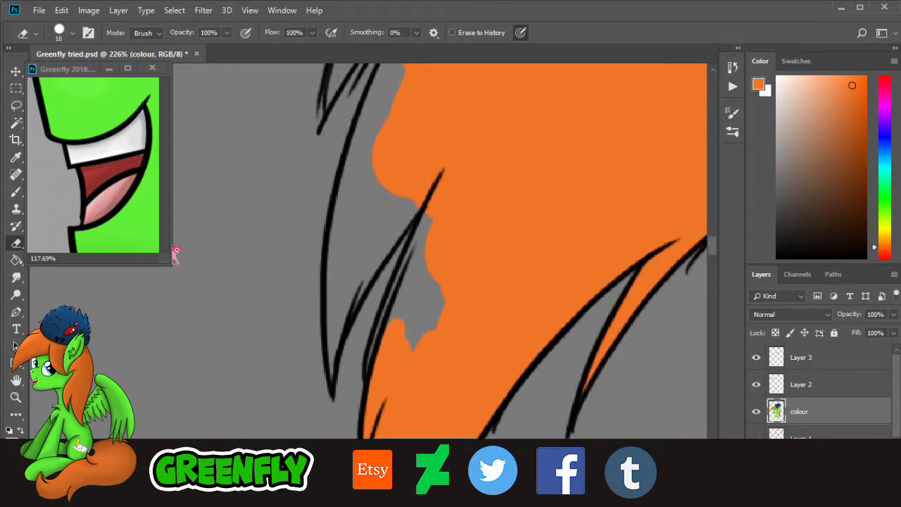
left_click(16, 191)
mouse_move(461, 248)
left_mouse_down()
mouse_move(450, 269)
mouse_move(457, 272)
mouse_move(427, 287)
mouse_move(378, 358)
left_mouse_up()
mouse_move(411, 279)
left_mouse_down()
mouse_move(390, 314)
mouse_move(437, 213)
left_mouse_up()
mouse_move(432, 164)
left_mouse_down()
mouse_move(403, 226)
mouse_move(354, 283)
mouse_move(375, 255)
mouse_move(340, 321)
mouse_move(333, 378)
mouse_move(341, 189)
mouse_move(385, 154)
mouse_move(377, 212)
left_mouse_up()
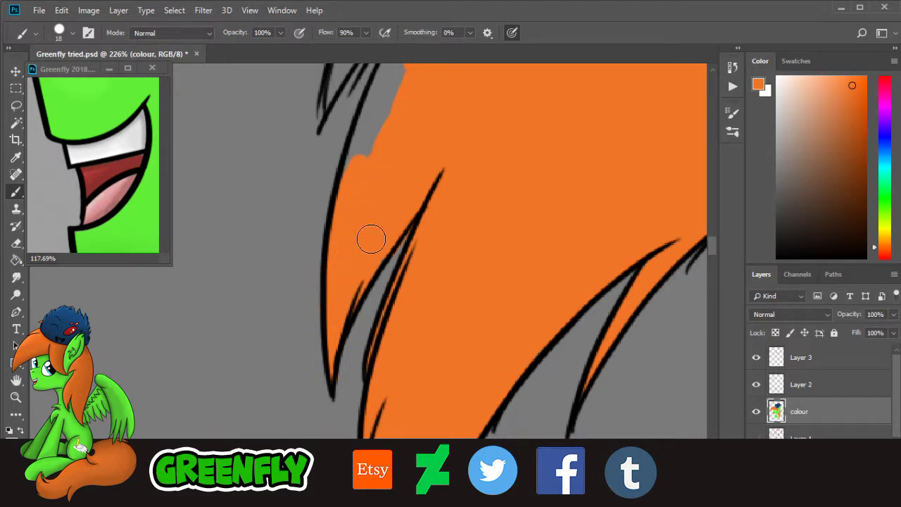
left_click(17, 243)
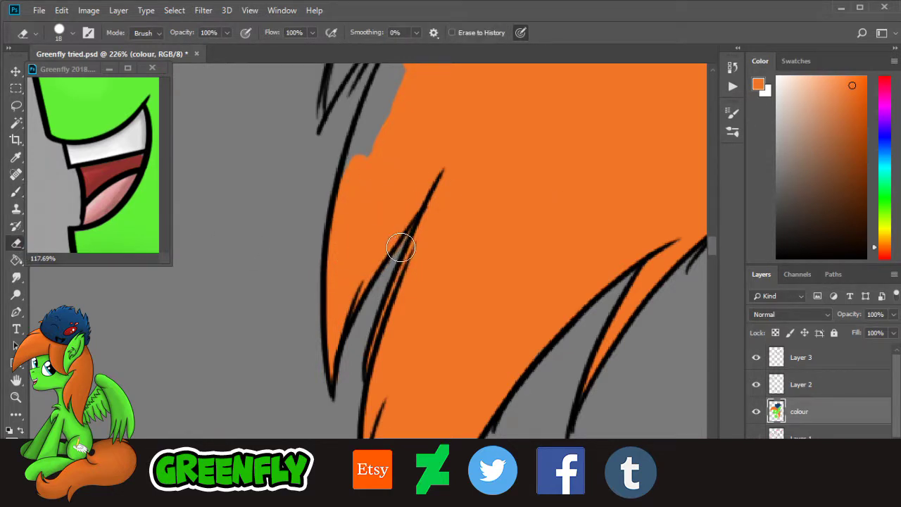
Step: Fill the grey strip and the next small tuft further up the fringe's front edge with orange
scroll(692, 223, "up", 3)
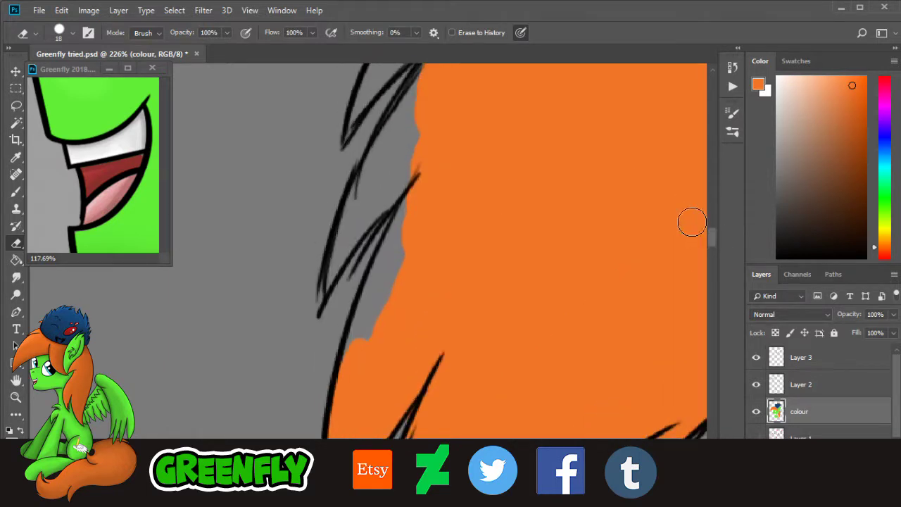
key("b")
mouse_move(374, 321)
left_mouse_down()
mouse_move(357, 366)
mouse_move(345, 371)
mouse_move(383, 266)
mouse_move(373, 289)
mouse_move(404, 256)
left_mouse_up()
scroll(719, 253, "up", 3)
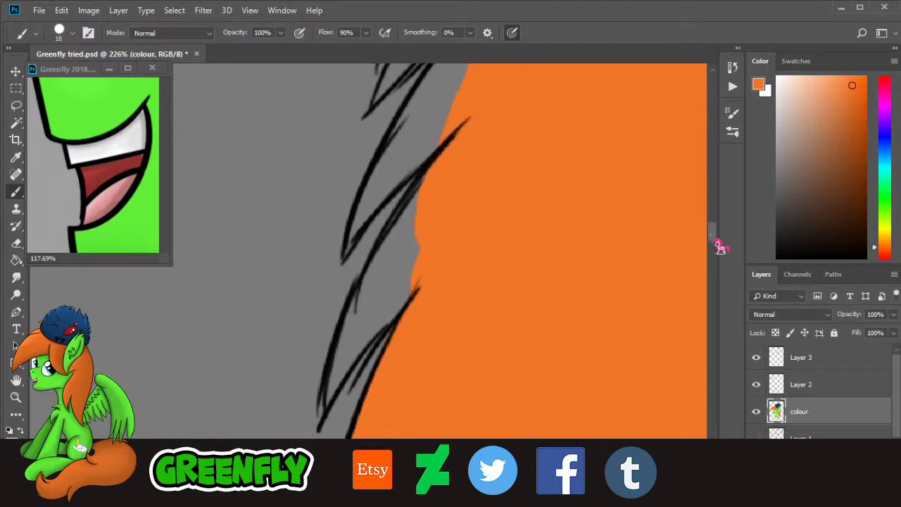
mouse_move(381, 301)
left_mouse_down()
mouse_move(392, 292)
mouse_move(382, 322)
mouse_move(343, 370)
mouse_move(358, 305)
mouse_move(396, 256)
mouse_move(414, 249)
mouse_move(375, 279)
left_mouse_up()
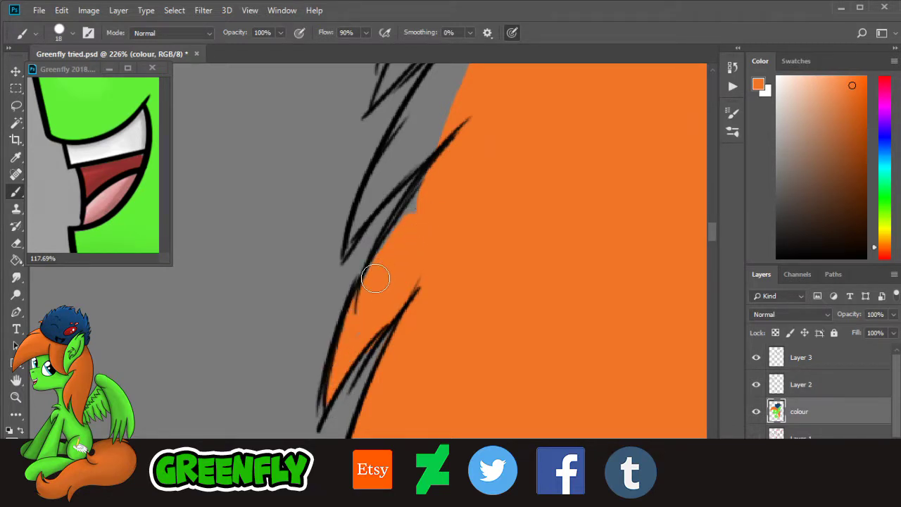
Step: Fill the next two tufts up the fringe's front edge with orange, including the grey strip between them, out to their outer lines
left_click_drag(716, 235, 714, 228)
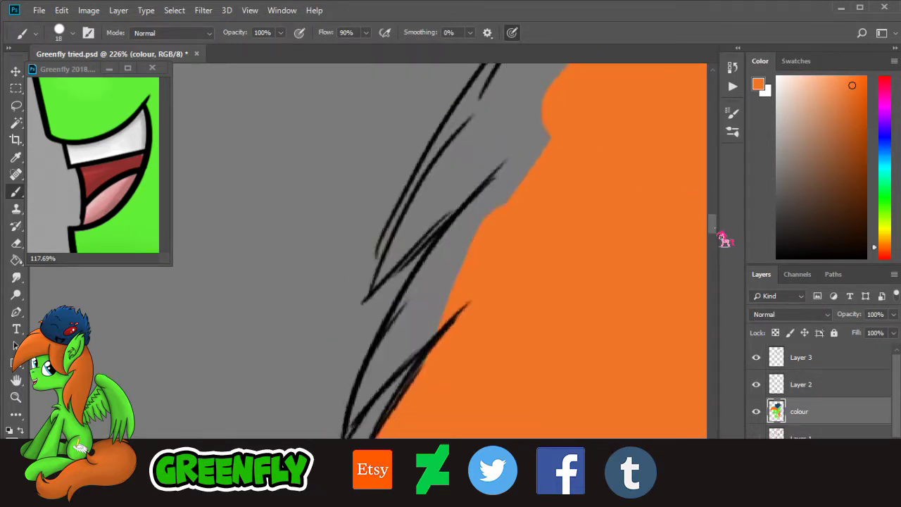
mouse_move(451, 322)
left_mouse_down()
mouse_move(416, 338)
mouse_move(383, 371)
left_mouse_up()
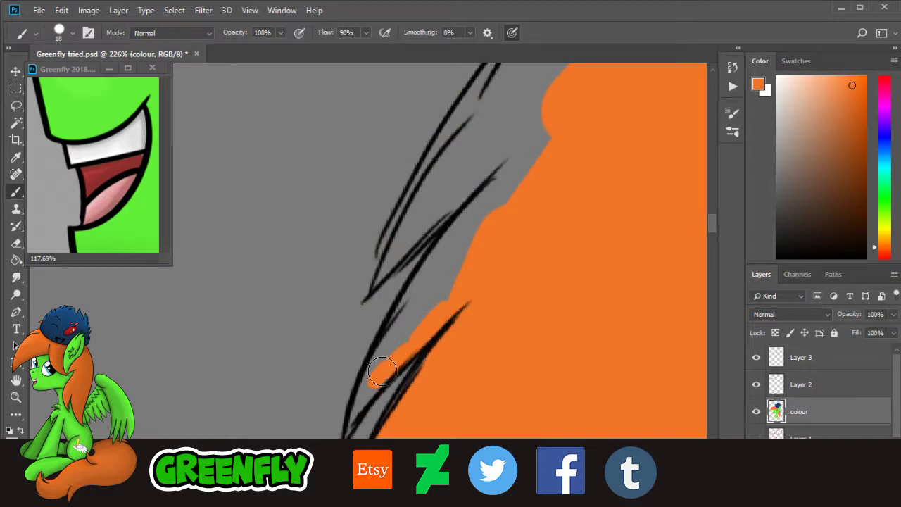
left_click_drag(362, 401, 351, 420)
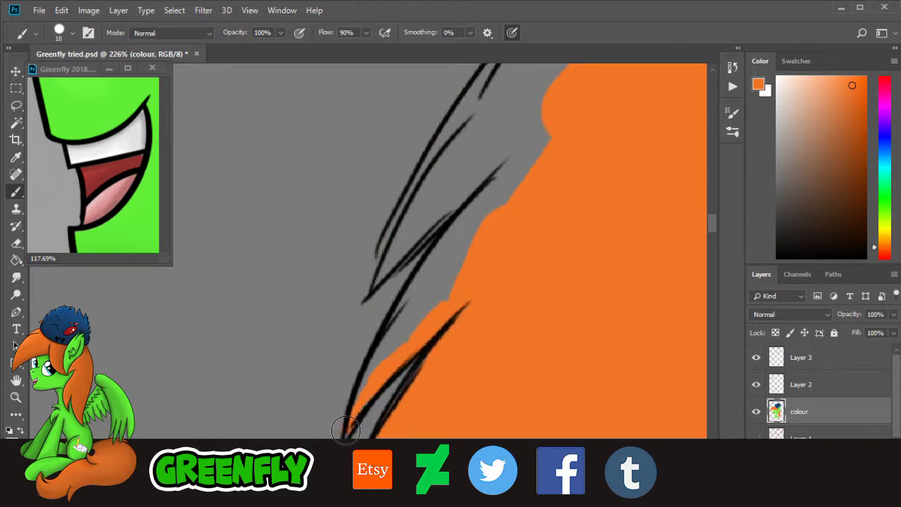
mouse_move(371, 384)
left_mouse_down()
mouse_move(454, 278)
mouse_move(474, 244)
mouse_move(436, 269)
mouse_move(406, 312)
mouse_move(498, 210)
left_mouse_up()
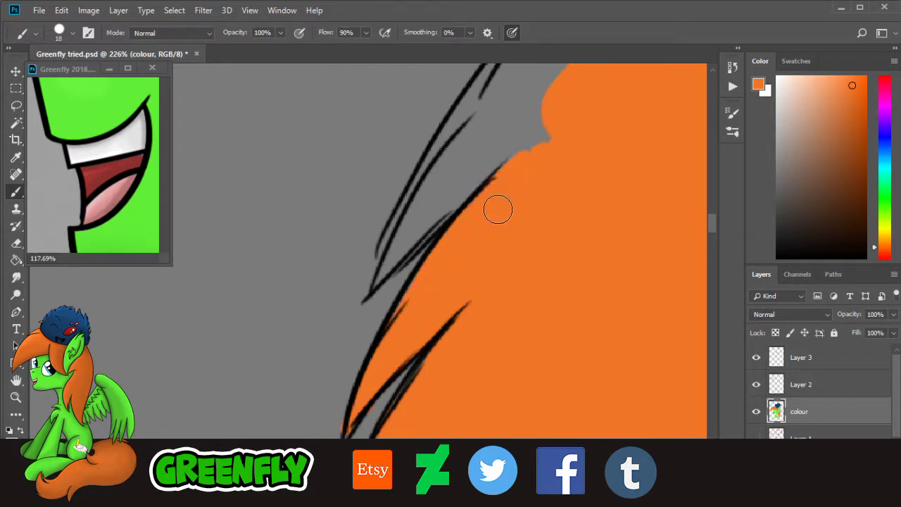
left_click_drag(471, 182, 430, 224)
mouse_move(395, 260)
left_mouse_down()
mouse_move(375, 283)
mouse_move(457, 201)
mouse_move(454, 182)
mouse_move(441, 184)
mouse_move(398, 245)
mouse_move(463, 124)
mouse_move(453, 165)
mouse_move(469, 171)
mouse_move(556, 126)
mouse_move(675, 175)
left_mouse_up()
Step: Fill the grey strip along the fringe's front line with orange up to the underside of the long curved lock
scroll(582, 334, "up", 3)
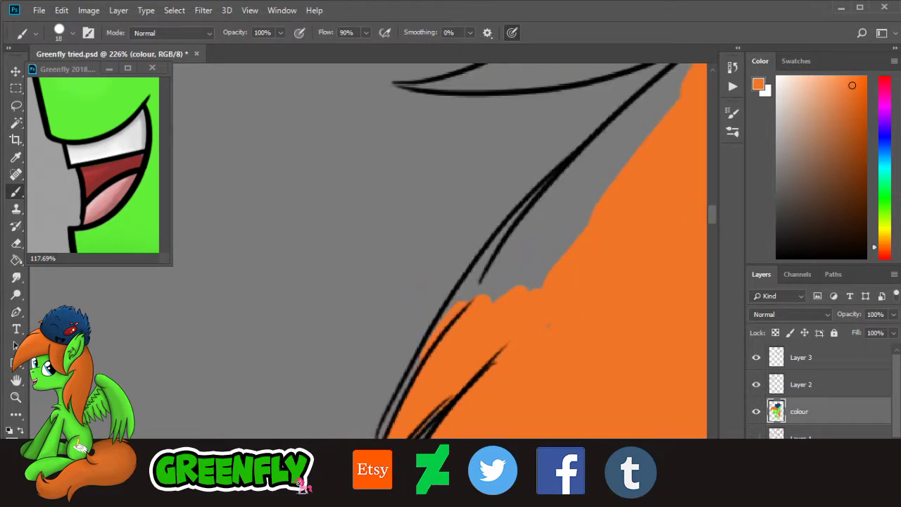
scroll(388, 326, "right", 3)
mouse_move(352, 328)
left_mouse_down()
mouse_move(315, 336)
mouse_move(317, 291)
mouse_move(395, 195)
mouse_move(407, 190)
mouse_move(363, 258)
mouse_move(360, 290)
mouse_move(383, 287)
mouse_move(493, 136)
mouse_move(616, 127)
left_mouse_up()
scroll(699, 205, "up", 3)
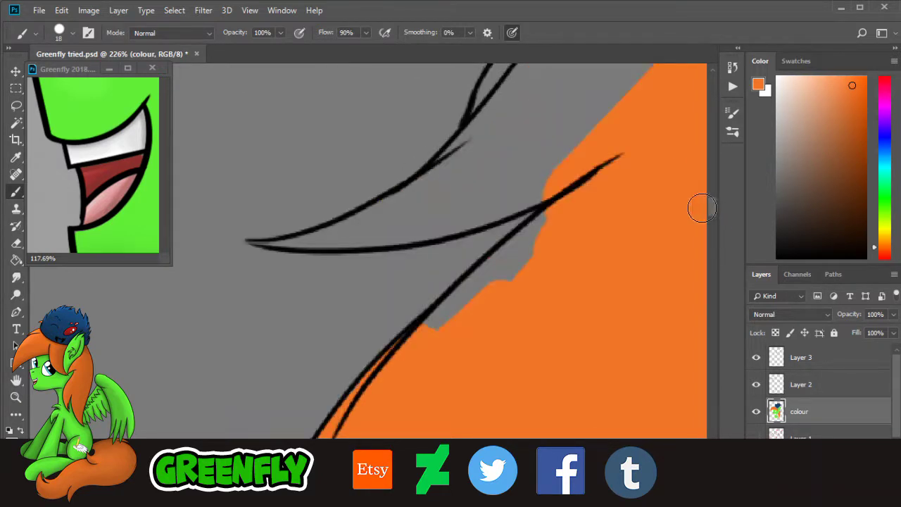
mouse_move(490, 267)
left_mouse_down()
mouse_move(499, 258)
mouse_move(501, 288)
left_mouse_up()
Step: Fill the long curved lock on the fringe's front edge with orange and erase the colour spilling past its outline
scroll(722, 213, "up", 3)
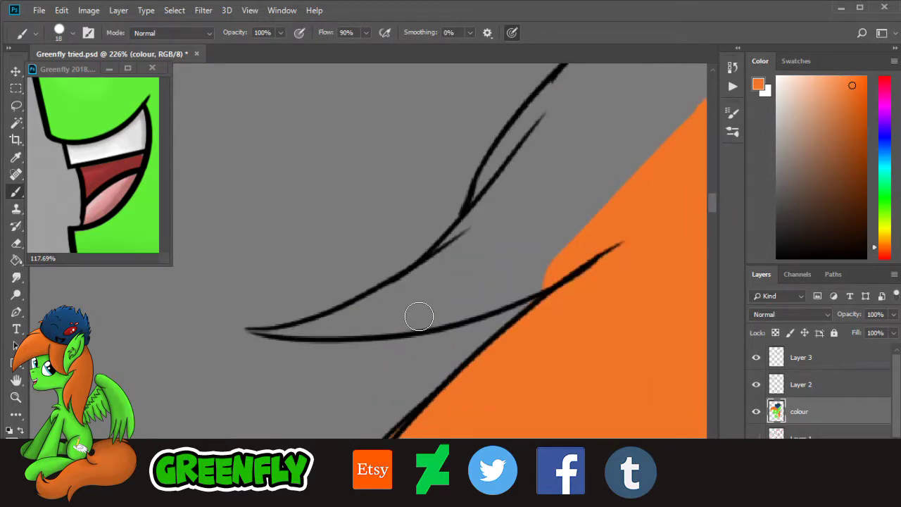
mouse_move(419, 317)
left_mouse_down()
mouse_move(272, 335)
mouse_move(438, 316)
mouse_move(529, 285)
mouse_move(495, 299)
mouse_move(502, 283)
mouse_move(391, 301)
mouse_move(316, 333)
left_mouse_up()
mouse_move(374, 305)
left_mouse_down()
mouse_move(454, 251)
mouse_move(372, 308)
left_mouse_up()
mouse_move(405, 283)
left_mouse_down()
mouse_move(502, 206)
mouse_move(429, 258)
mouse_move(517, 168)
mouse_move(509, 145)
mouse_move(525, 169)
mouse_move(442, 288)
mouse_move(539, 211)
mouse_move(594, 202)
mouse_move(553, 246)
left_mouse_up()
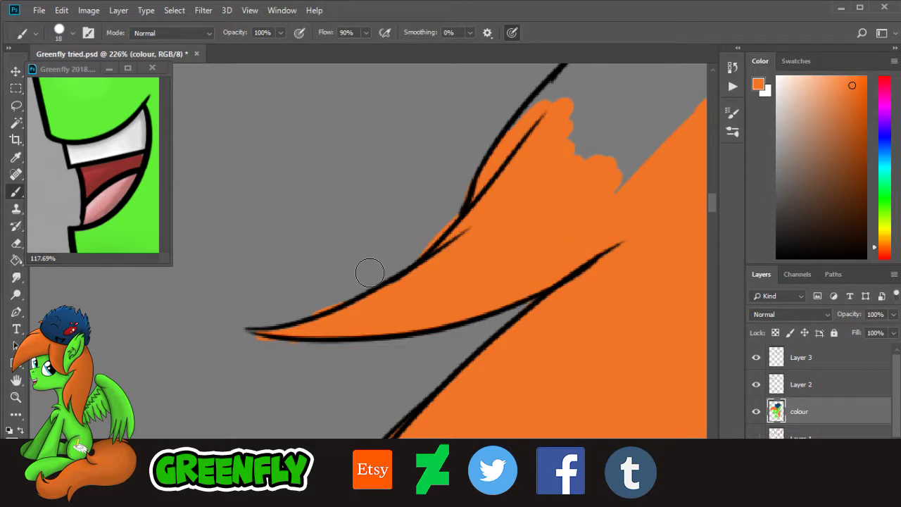
left_click(16, 242)
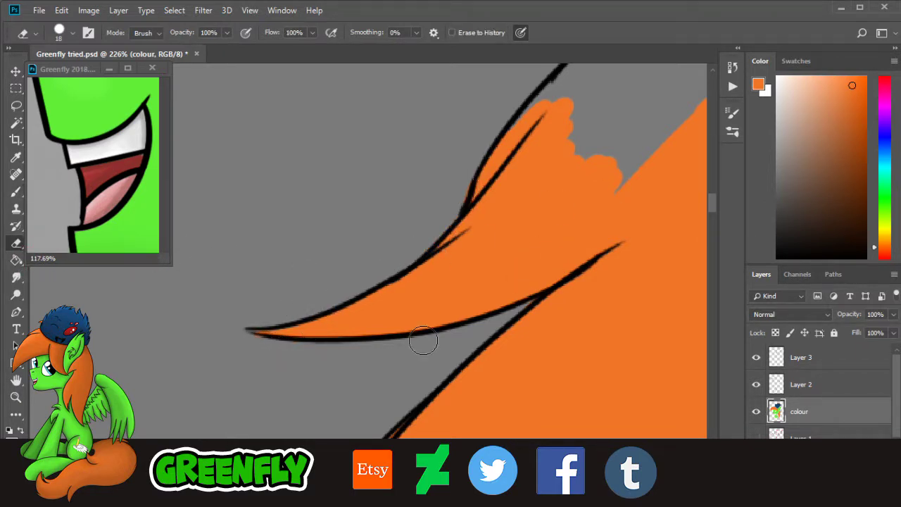
Step: Paint the grey gap above the curved lock orange, up to the outer line and the notch below the next tuft
scroll(490, 321, "right", 5)
scroll(692, 195, "up", 4)
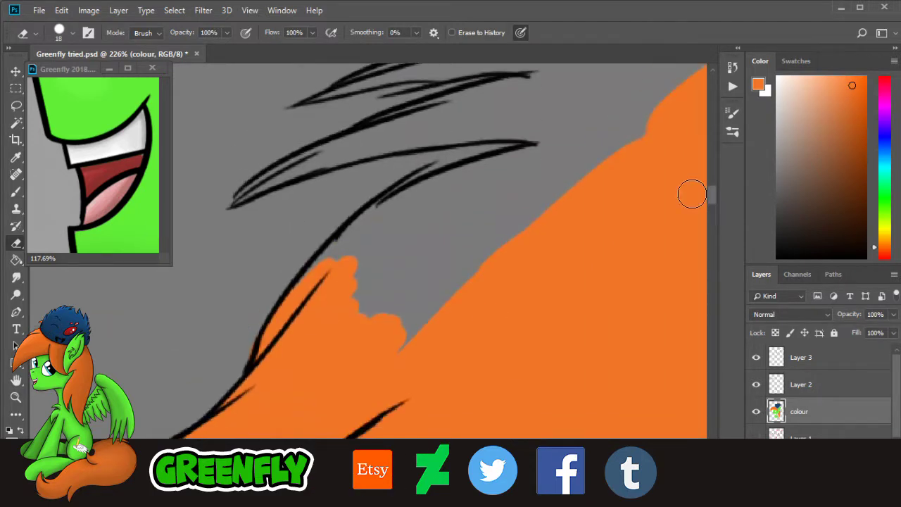
left_click(17, 192)
mouse_move(369, 258)
left_mouse_down()
mouse_move(428, 321)
mouse_move(492, 244)
mouse_move(367, 347)
mouse_move(469, 221)
mouse_move(341, 315)
mouse_move(443, 212)
mouse_move(326, 288)
mouse_move(313, 282)
mouse_move(368, 224)
mouse_move(357, 231)
mouse_move(461, 171)
mouse_move(479, 168)
mouse_move(431, 206)
mouse_move(462, 204)
mouse_move(617, 124)
mouse_move(526, 240)
left_mouse_up()
Step: Fill the long pointed tuft above the notch with orange from its tip back to the main fringe colour
scroll(718, 203, "up", 5)
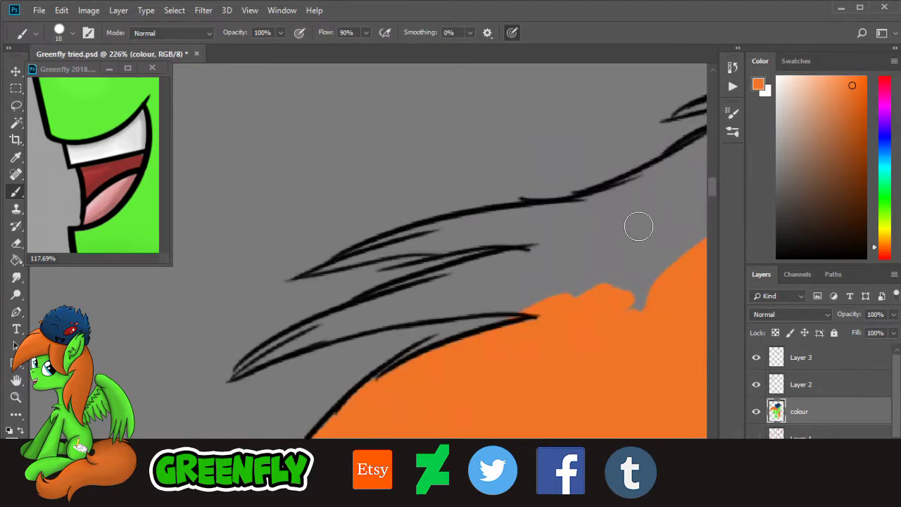
mouse_move(461, 304)
left_mouse_down()
mouse_move(405, 313)
mouse_move(421, 312)
mouse_move(423, 302)
mouse_move(399, 302)
mouse_move(336, 323)
left_mouse_up()
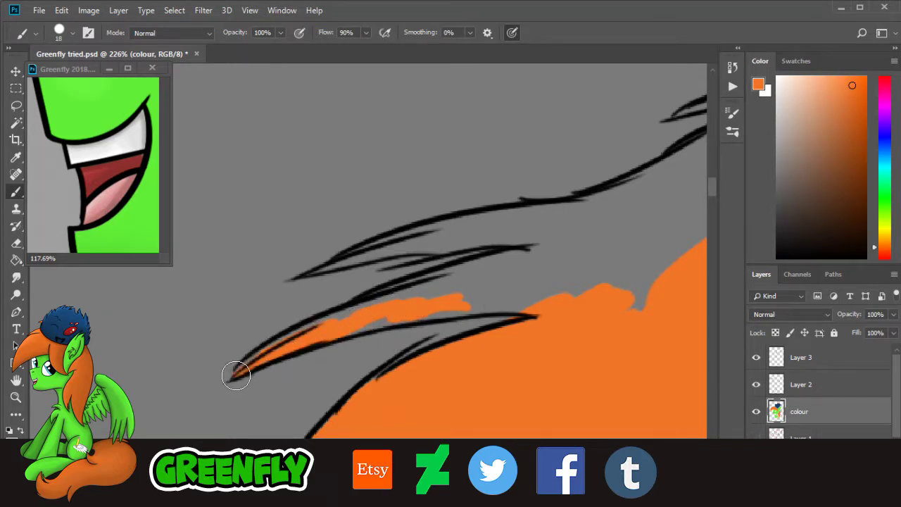
left_click_drag(236, 375, 287, 347)
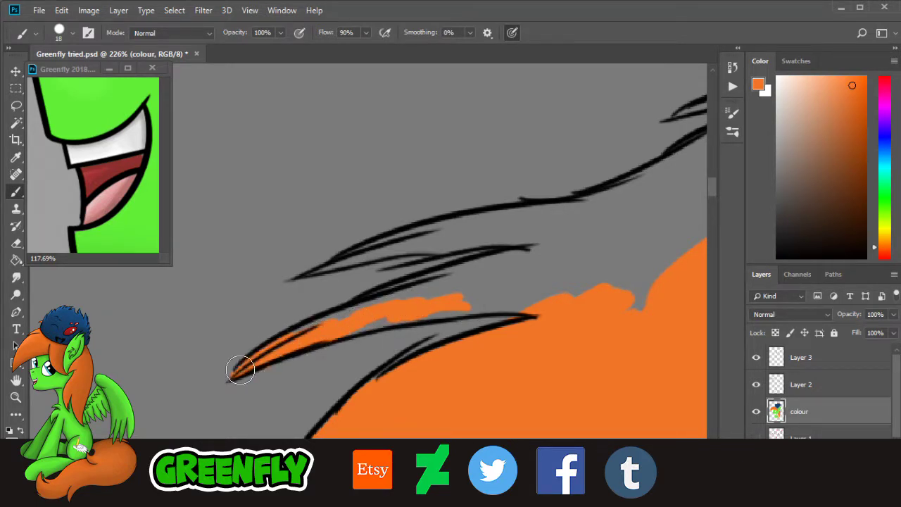
mouse_move(350, 331)
left_mouse_down()
mouse_move(514, 304)
mouse_move(504, 290)
mouse_move(475, 284)
mouse_move(381, 302)
mouse_move(504, 255)
mouse_move(484, 280)
mouse_move(631, 249)
mouse_move(606, 273)
mouse_move(640, 292)
mouse_move(661, 302)
left_mouse_up()
Step: Fill the next thin pointed tuft with orange, from its tip up to the fringe's upper outline
scroll(694, 190, "up", 3)
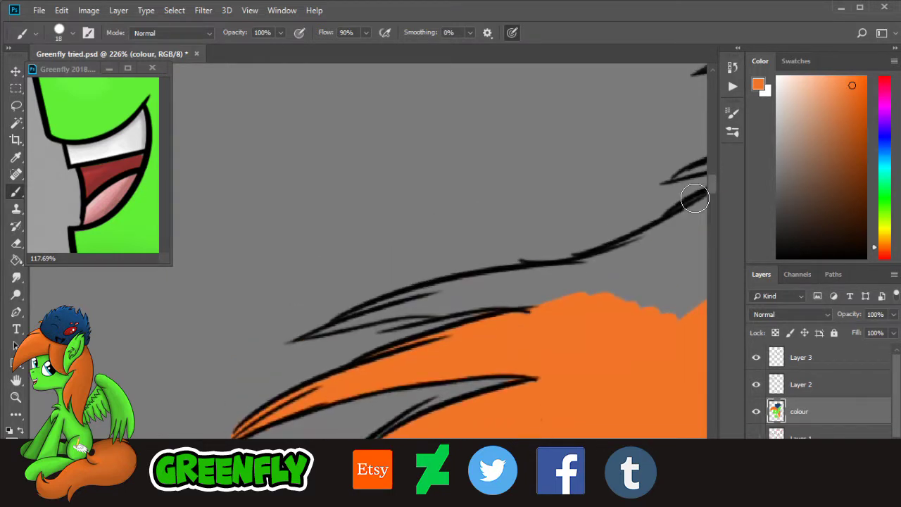
mouse_move(556, 294)
left_mouse_down()
mouse_move(481, 299)
mouse_move(329, 332)
left_mouse_up()
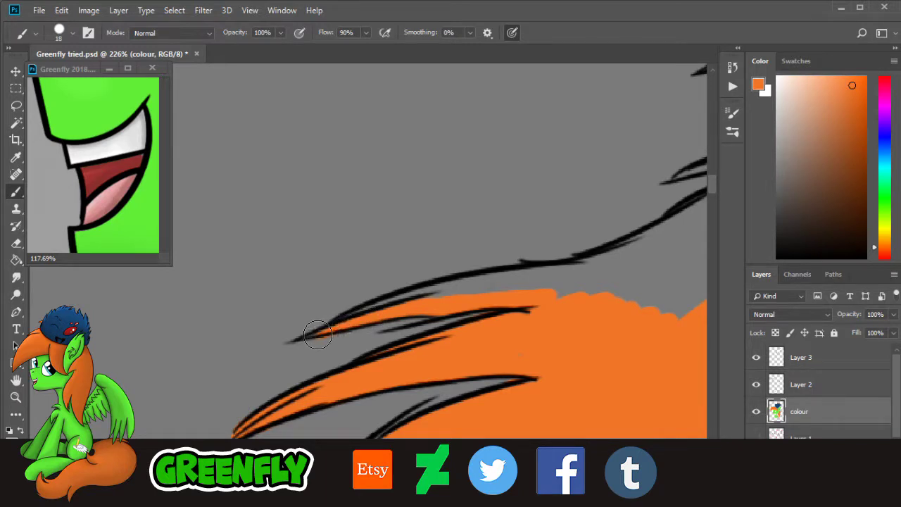
mouse_move(384, 306)
left_mouse_down()
mouse_move(497, 279)
mouse_move(482, 282)
mouse_move(526, 278)
mouse_move(484, 285)
mouse_move(528, 294)
mouse_move(618, 279)
left_mouse_up()
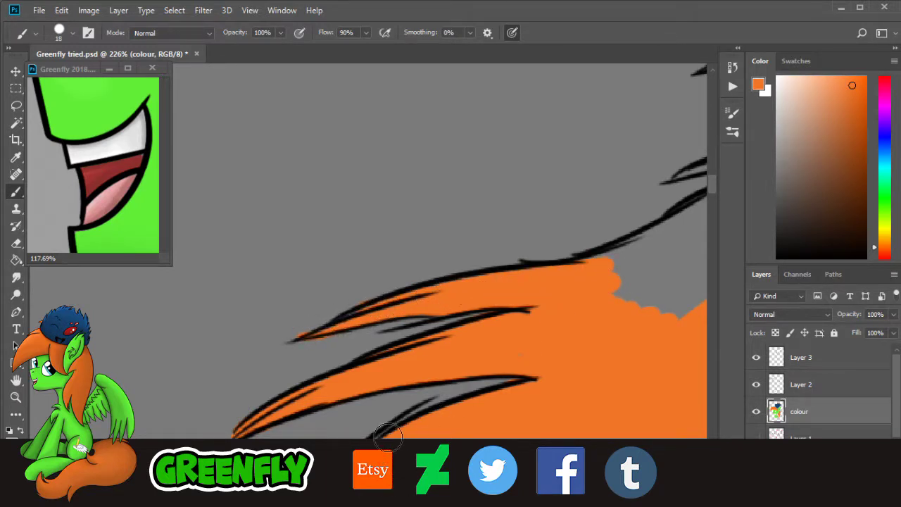
Step: Fill the grey area along the fringe's upper outline and the small split tuft further along it with orange
scroll(444, 278, "right", 5)
mouse_move(444, 277)
left_mouse_down()
mouse_move(509, 251)
mouse_move(409, 318)
mouse_move(462, 253)
mouse_move(421, 245)
mouse_move(447, 243)
mouse_move(493, 195)
mouse_move(630, 177)
mouse_move(563, 245)
mouse_move(471, 395)
left_mouse_up()
scroll(385, 343, "right", 4)
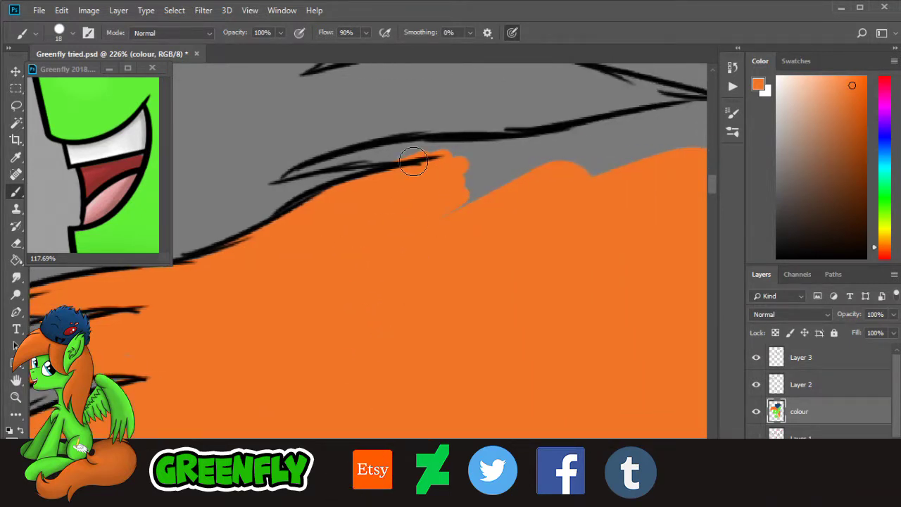
mouse_move(413, 162)
left_mouse_down()
mouse_move(381, 154)
mouse_move(297, 174)
left_mouse_up()
left_click_drag(379, 151, 597, 135)
left_click_drag(481, 178, 502, 205)
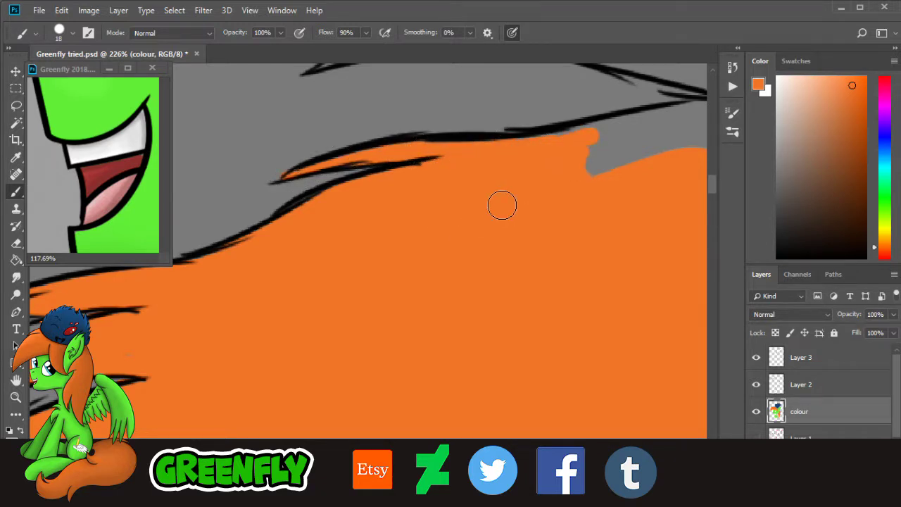
Step: Extend the orange along the fringe's upper line past the notch where the next large lock begins
left_click(16, 396)
left_click_drag(486, 268, 296, 331)
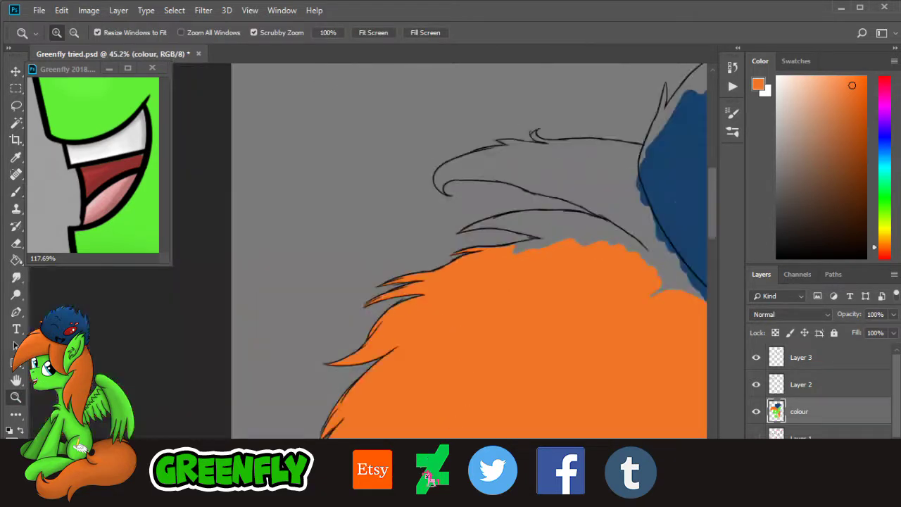
left_click_drag(401, 487, 418, 449)
left_click_drag(500, 207, 437, 301)
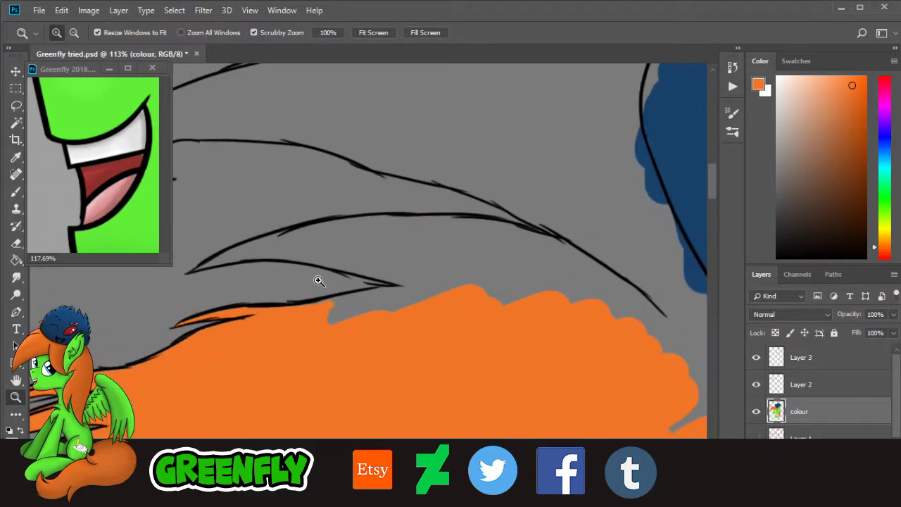
left_click_drag(318, 280, 334, 282)
key("b")
mouse_move(348, 321)
left_mouse_down()
mouse_move(302, 321)
mouse_move(450, 287)
mouse_move(398, 328)
left_mouse_up()
mouse_move(342, 336)
left_mouse_down()
mouse_move(556, 239)
mouse_move(539, 316)
mouse_move(587, 317)
left_mouse_up()
Step: Cover most of the grey gap between the fringe and the blue fluffy hat with orange, enlarging the brush to 61 px
left_click(16, 397)
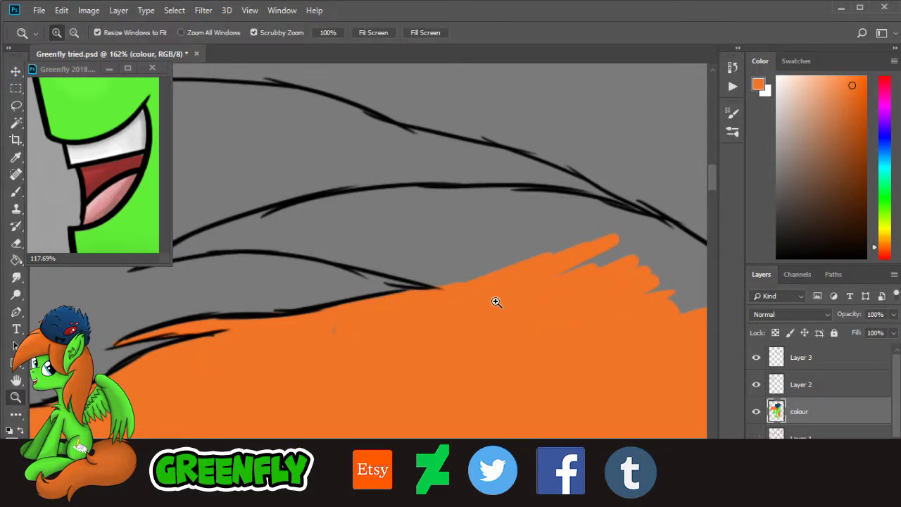
left_click_drag(503, 304, 488, 411)
left_click_drag(449, 476, 464, 459)
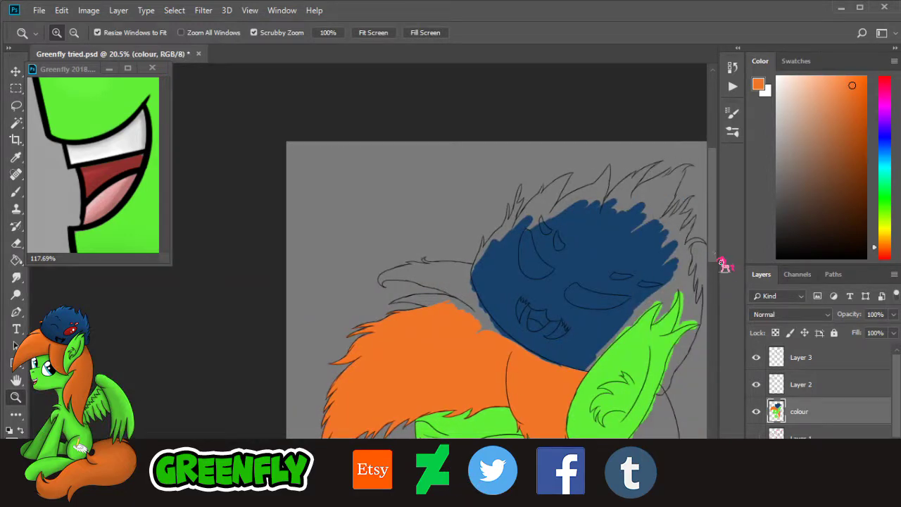
left_click_drag(714, 254, 714, 286)
left_click_drag(497, 233, 528, 238)
left_click_drag(469, 177, 481, 173)
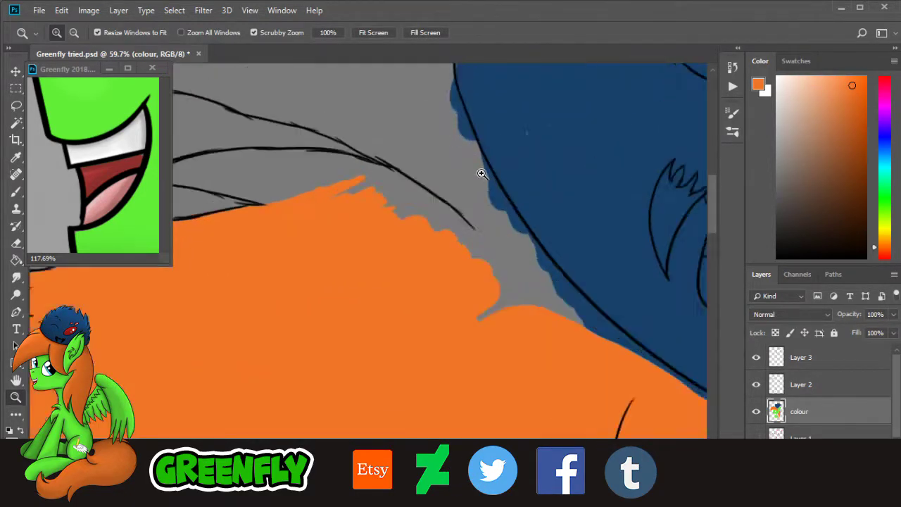
left_click(16, 191)
left_click_drag(577, 324, 509, 269)
left_click(72, 33)
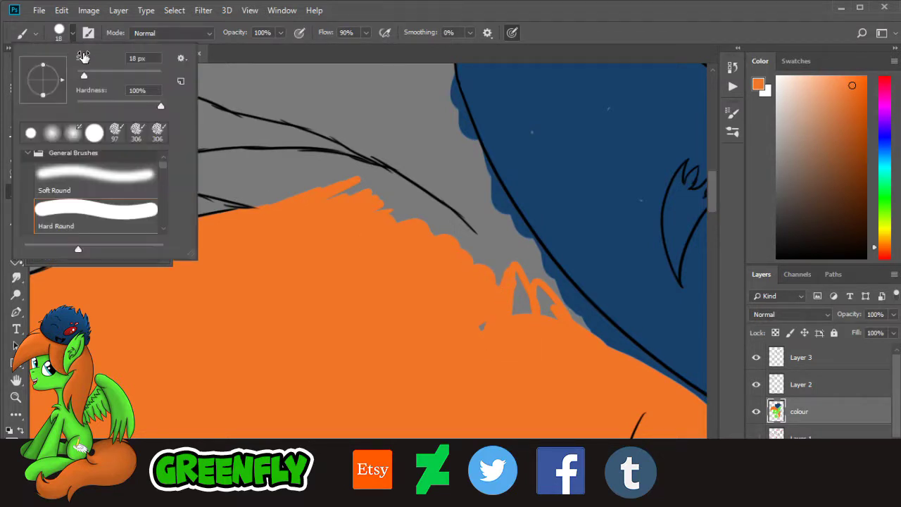
left_click(102, 76)
left_click(495, 332)
mouse_move(496, 332)
left_mouse_down()
mouse_move(530, 333)
mouse_move(502, 266)
mouse_move(435, 225)
mouse_move(402, 162)
mouse_move(390, 233)
left_mouse_up()
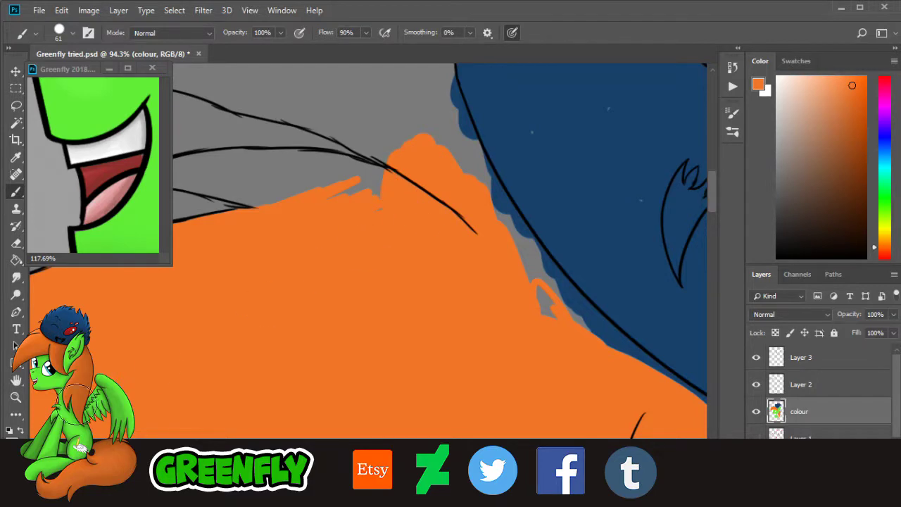
Step: Block in the two large locks on top of the fringe with orange, keeping roughly inside their outlines
left_click(16, 398)
mouse_move(365, 271)
left_mouse_down()
mouse_move(300, 284)
mouse_move(232, 282)
left_mouse_up()
left_click_drag(290, 211, 425, 243)
key("b")
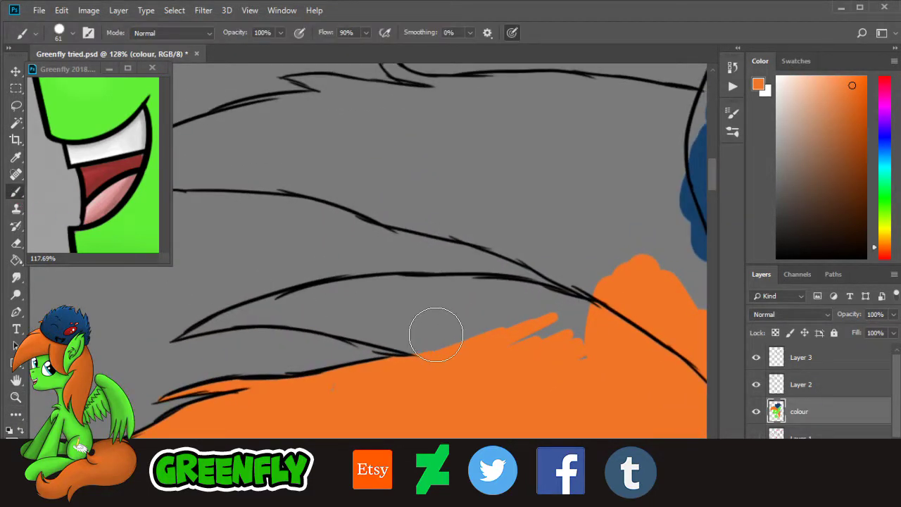
mouse_move(435, 331)
left_mouse_down()
mouse_move(399, 325)
mouse_move(418, 344)
mouse_move(373, 331)
left_mouse_up()
mouse_move(412, 314)
left_mouse_down()
mouse_move(532, 316)
mouse_move(597, 332)
mouse_move(611, 352)
mouse_move(600, 326)
mouse_move(531, 313)
mouse_move(447, 304)
mouse_move(350, 306)
left_mouse_up()
mouse_move(594, 245)
left_mouse_down()
mouse_move(616, 269)
mouse_move(597, 308)
mouse_move(552, 241)
mouse_move(545, 246)
mouse_move(526, 226)
mouse_move(421, 206)
mouse_move(272, 142)
mouse_move(368, 143)
mouse_move(454, 164)
mouse_move(643, 238)
mouse_move(657, 128)
mouse_move(611, 145)
mouse_move(612, 214)
mouse_move(596, 199)
mouse_move(607, 145)
mouse_move(597, 127)
mouse_move(623, 122)
mouse_move(587, 108)
mouse_move(351, 121)
mouse_move(308, 133)
mouse_move(342, 171)
left_mouse_up()
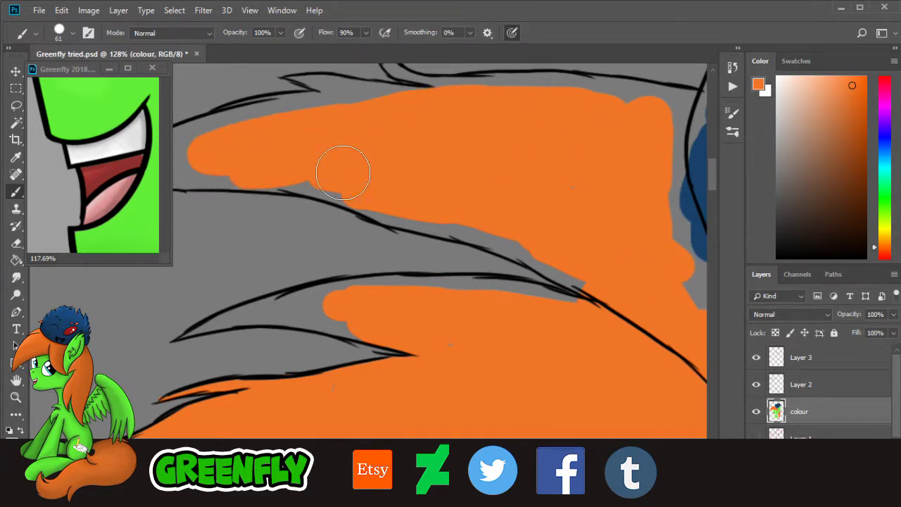
Step: Set the brush size to 29 px and fill the lower large lock's pointed tip with orange out to both lines
left_click(16, 396)
left_click(229, 327)
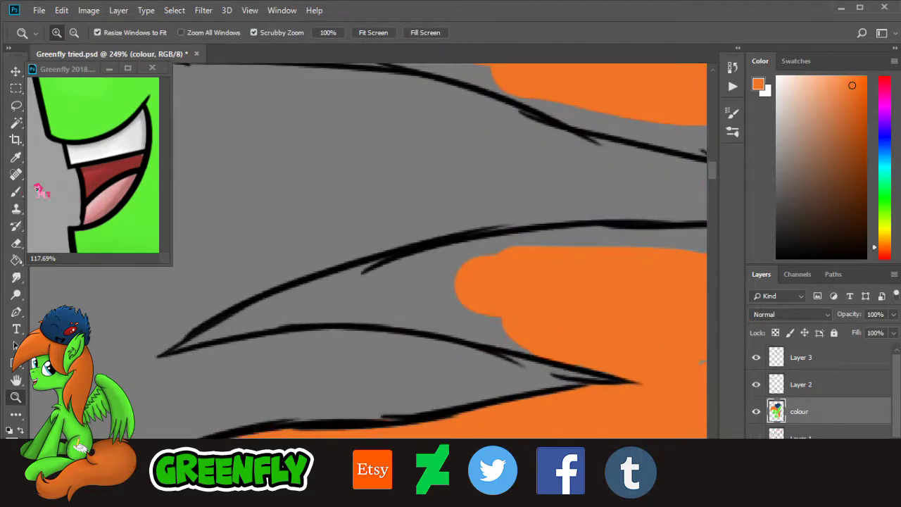
left_click(16, 192)
left_click(72, 33)
left_click(89, 73)
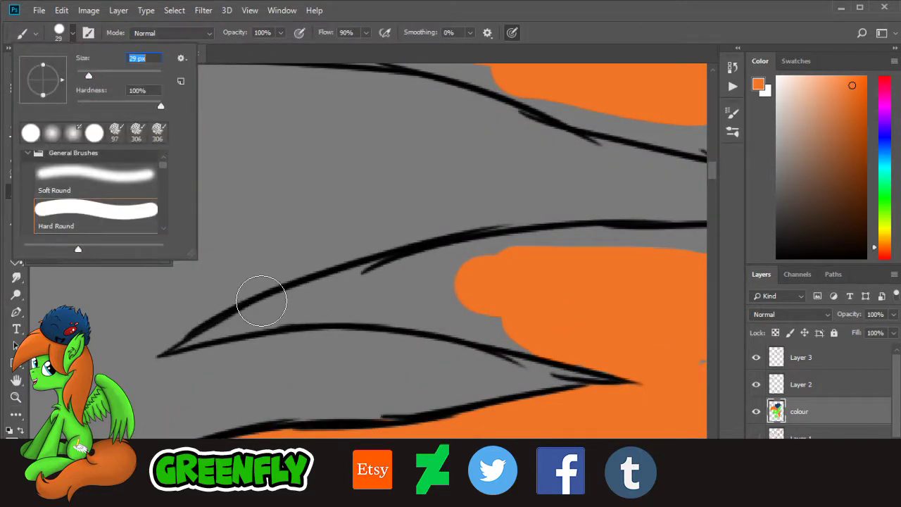
mouse_move(270, 314)
left_mouse_down()
mouse_move(184, 348)
mouse_move(296, 314)
mouse_move(373, 311)
mouse_move(525, 336)
left_mouse_up()
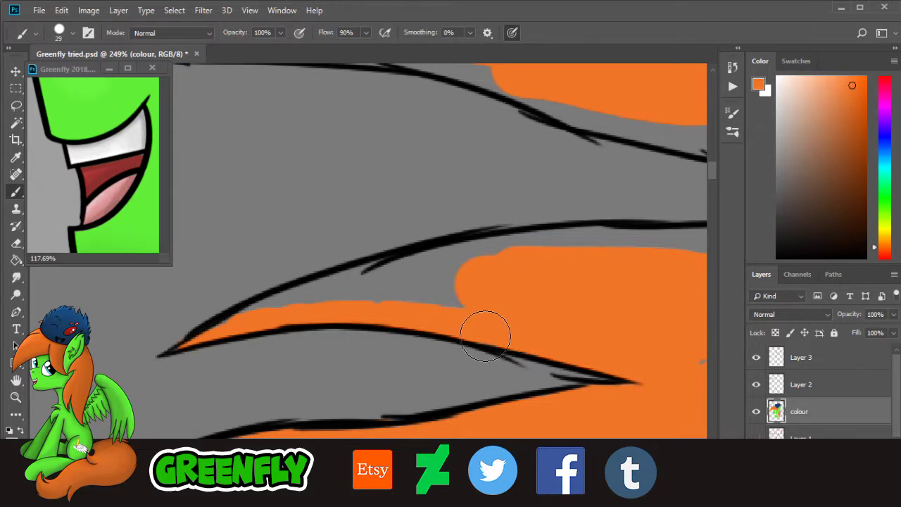
mouse_move(482, 326)
left_mouse_down()
mouse_move(404, 300)
mouse_move(208, 332)
mouse_move(407, 267)
mouse_move(499, 263)
mouse_move(429, 244)
left_mouse_up()
Step: Fill the remaining grey strip beneath the lower large lock's long upper line with orange, back to where the two locks meet
left_click_drag(363, 480, 386, 480)
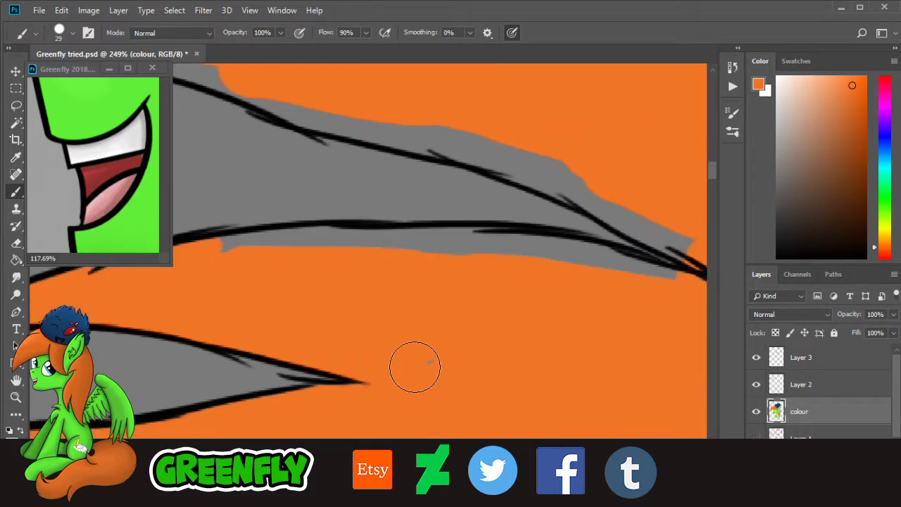
mouse_move(245, 270)
left_mouse_down()
mouse_move(237, 247)
mouse_move(333, 244)
mouse_move(313, 239)
mouse_move(458, 248)
left_mouse_up()
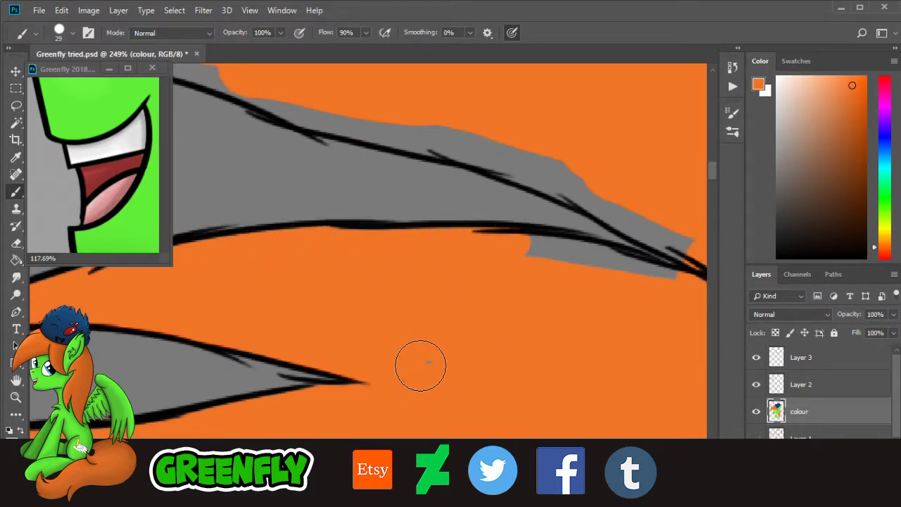
mouse_move(535, 257)
left_mouse_down()
mouse_move(560, 247)
mouse_move(671, 280)
left_mouse_up()
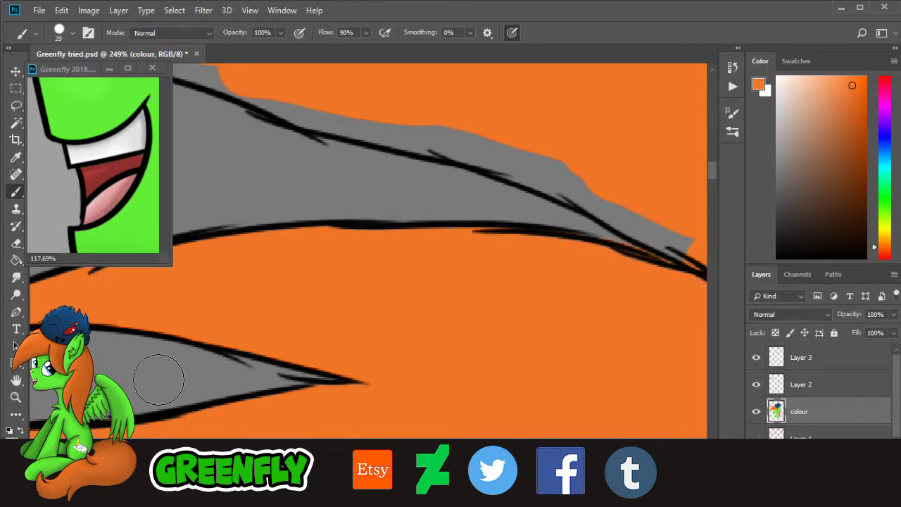
Step: Fill the curled front end of the topmost lock with orange, out to its upper and lower lines
left_click(15, 397)
key("ctrl+0")
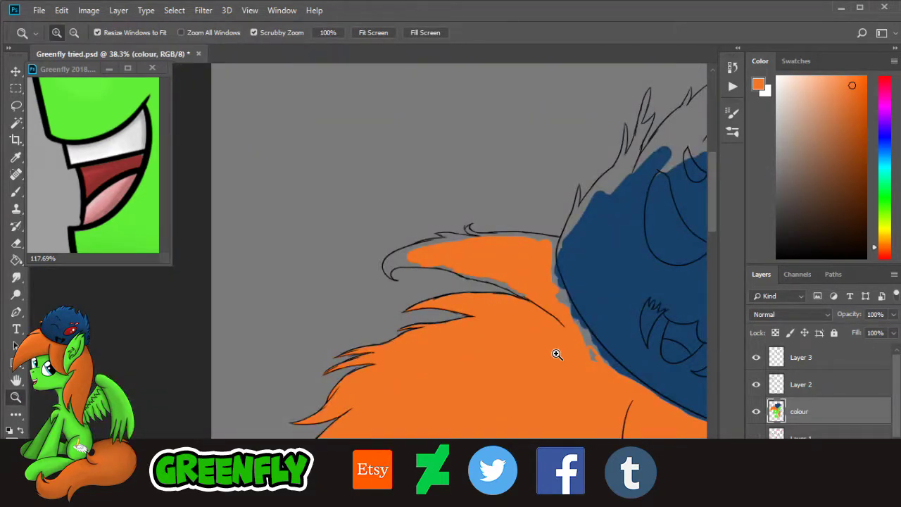
left_click_drag(448, 262, 481, 277)
mouse_move(325, 259)
left_mouse_down()
mouse_move(309, 318)
mouse_move(321, 341)
mouse_move(296, 309)
mouse_move(299, 271)
mouse_move(319, 272)
mouse_move(314, 294)
mouse_move(322, 299)
mouse_move(333, 286)
mouse_move(404, 277)
mouse_move(470, 281)
mouse_move(412, 271)
mouse_move(404, 260)
mouse_move(328, 280)
mouse_move(368, 239)
mouse_move(285, 303)
mouse_move(291, 274)
mouse_move(329, 227)
mouse_move(342, 246)
mouse_move(350, 243)
mouse_move(342, 221)
mouse_move(517, 166)
mouse_move(485, 168)
mouse_move(657, 145)
left_mouse_up()
key("b")
right_click(321, 342)
left_click(312, 330)
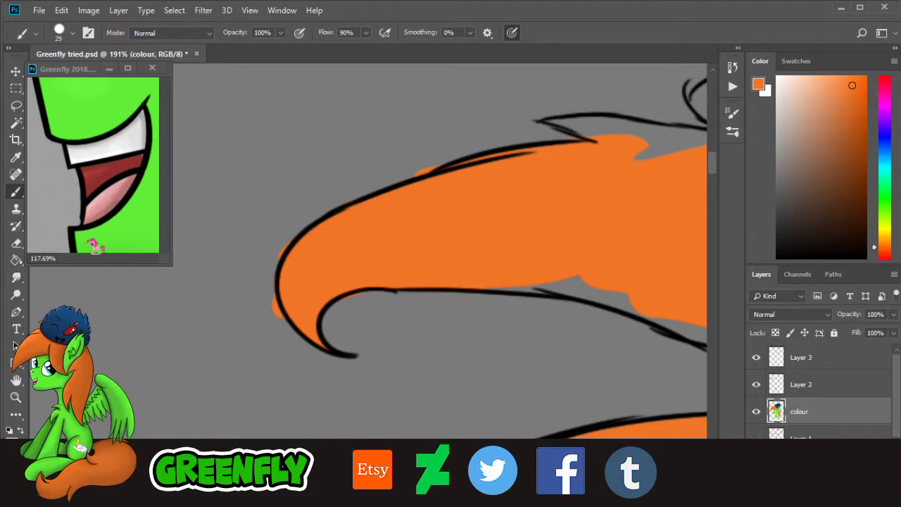
Step: Erase the orange spill outside the topmost lock's curled tip and fill the grey strip above its long lower line with orange
left_click(16, 242)
left_click_drag(272, 319, 276, 304)
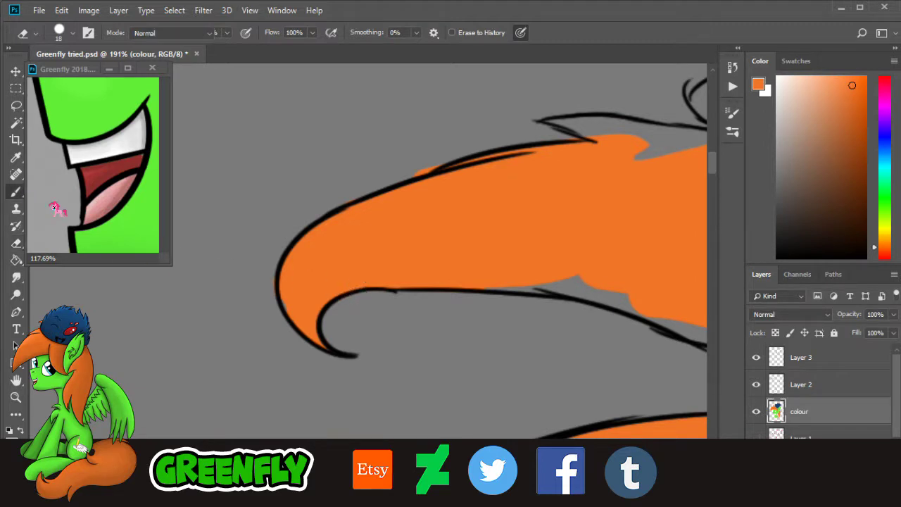
key("b")
left_click_drag(339, 471, 355, 471)
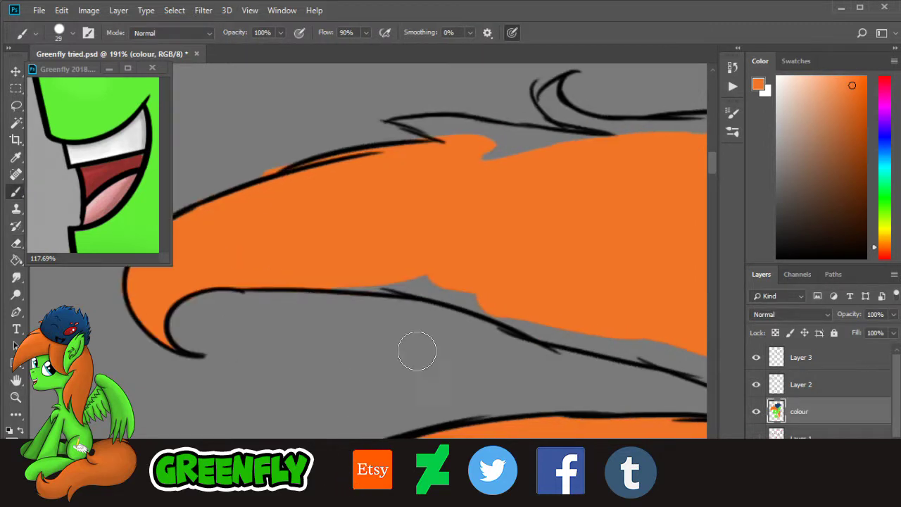
mouse_move(416, 283)
left_mouse_down()
mouse_move(337, 282)
mouse_move(417, 275)
mouse_move(479, 289)
mouse_move(437, 286)
mouse_move(479, 293)
mouse_move(452, 295)
mouse_move(491, 290)
left_mouse_up()
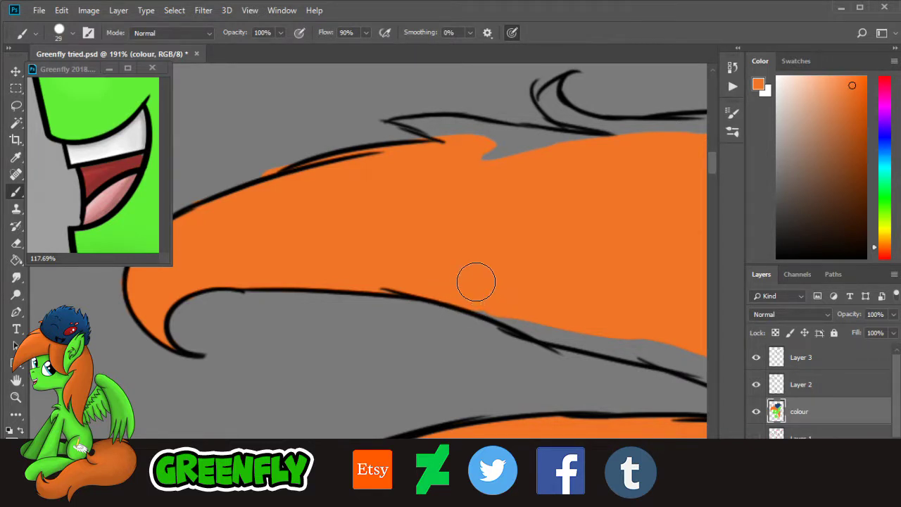
mouse_move(474, 281)
left_mouse_down()
mouse_move(517, 317)
mouse_move(510, 293)
mouse_move(536, 310)
mouse_move(518, 303)
mouse_move(508, 314)
mouse_move(480, 304)
left_mouse_up()
left_click_drag(374, 482, 390, 481)
mouse_move(378, 325)
left_mouse_down()
mouse_move(358, 326)
mouse_move(360, 337)
left_mouse_up()
mouse_move(411, 325)
left_mouse_down()
mouse_move(424, 321)
mouse_move(392, 332)
mouse_move(562, 387)
mouse_move(533, 370)
mouse_move(521, 382)
mouse_move(587, 396)
mouse_move(636, 422)
mouse_move(545, 382)
left_mouse_up()
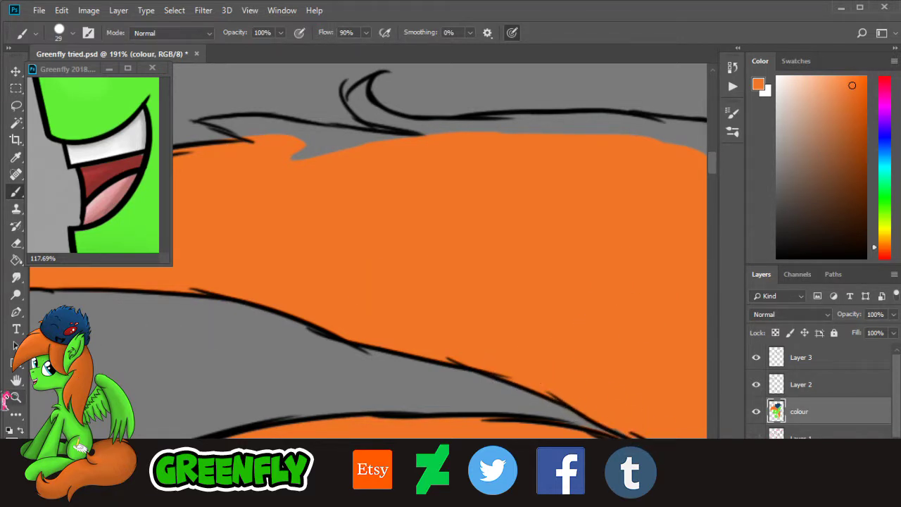
Step: Fill the small pointed tuft on the topmost lock's upper edge with orange, out to its lines
left_click(15, 397)
left_click_drag(535, 221, 467, 252)
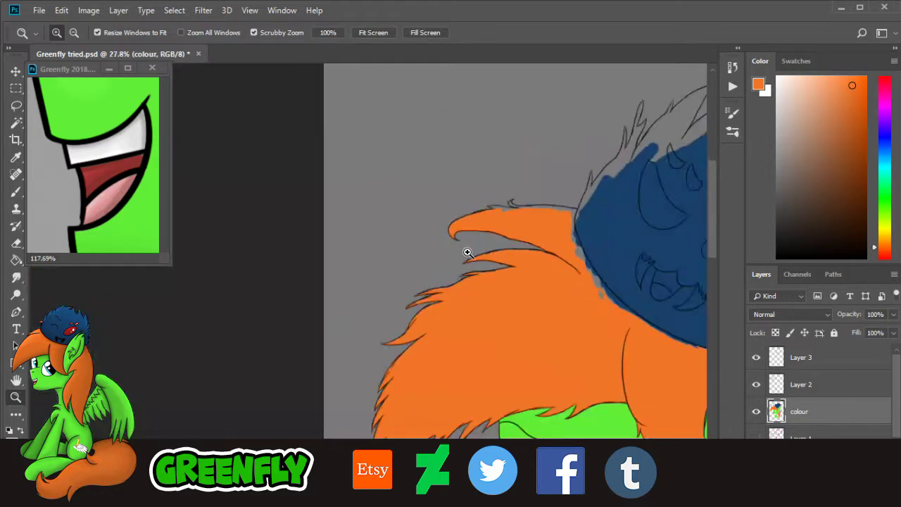
left_click_drag(402, 480, 423, 480)
left_click_drag(435, 216, 490, 226)
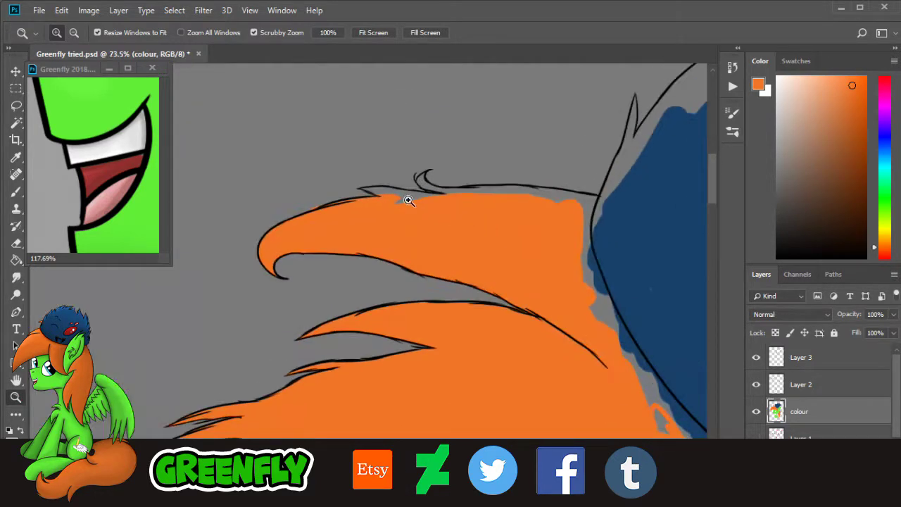
left_click_drag(401, 187, 475, 209)
left_click_drag(364, 153, 382, 158)
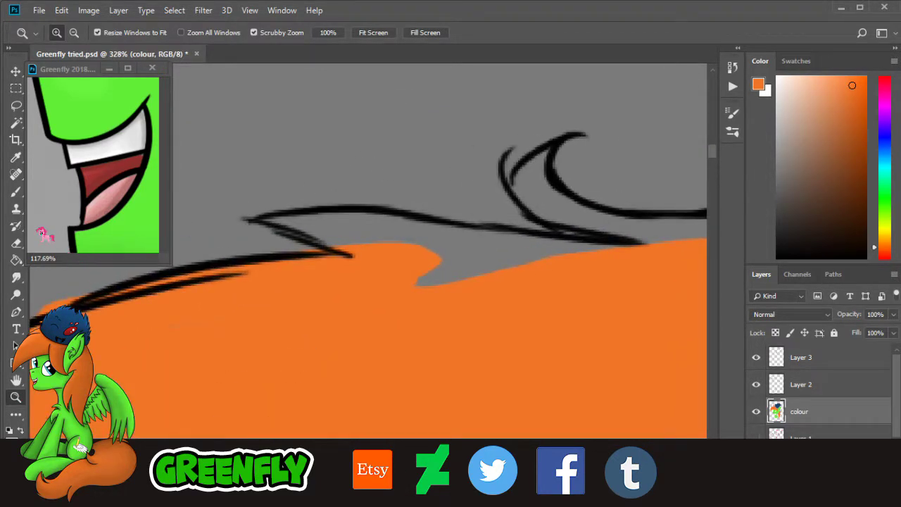
key("b")
mouse_move(382, 261)
left_mouse_down()
mouse_move(288, 209)
mouse_move(503, 258)
mouse_move(455, 275)
mouse_move(461, 241)
mouse_move(555, 261)
left_mouse_up()
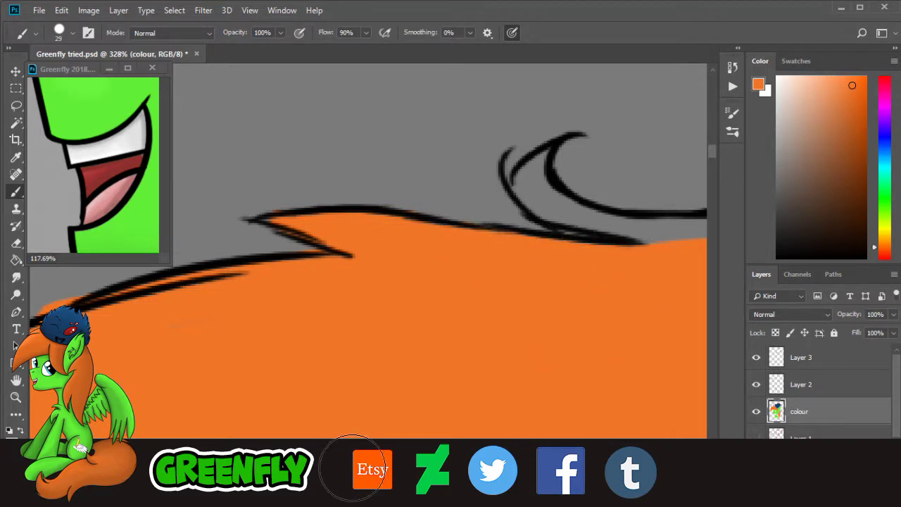
Step: Set the brush size to 12 px and fill the small curled tuft behind the pointed one with orange
scroll(378, 378, "right", 5)
left_click(72, 33)
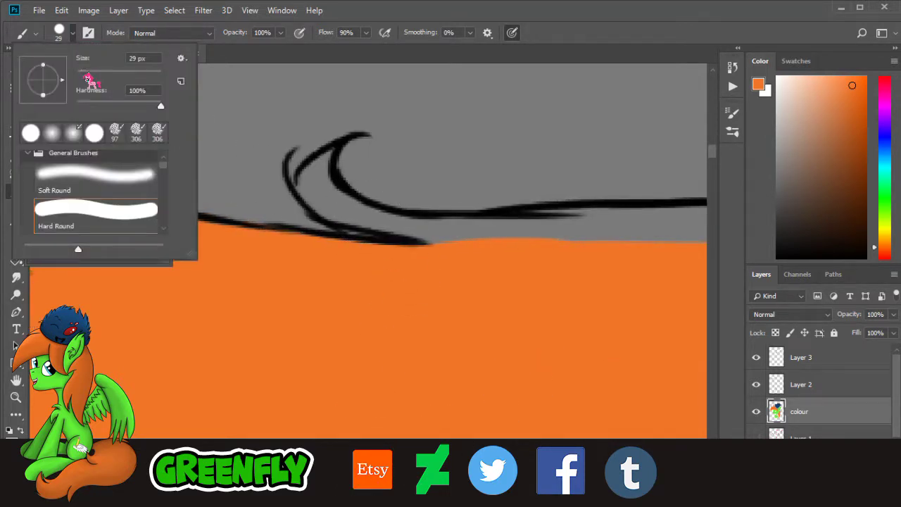
left_click(81, 73)
mouse_move(421, 234)
left_mouse_down()
mouse_move(363, 214)
mouse_move(382, 223)
mouse_move(360, 216)
mouse_move(349, 223)
mouse_move(318, 191)
mouse_move(318, 206)
mouse_move(311, 200)
mouse_move(304, 184)
mouse_move(328, 154)
mouse_move(328, 181)
mouse_move(341, 205)
mouse_move(351, 204)
mouse_move(339, 214)
mouse_move(349, 205)
mouse_move(491, 239)
mouse_move(462, 246)
mouse_move(427, 233)
mouse_move(418, 241)
mouse_move(406, 224)
mouse_move(566, 225)
mouse_move(545, 236)
mouse_move(490, 226)
mouse_move(548, 236)
mouse_move(563, 251)
left_mouse_up()
Step: Fill the grey strip beneath the topmost lock's upper line with orange back to the blue shape's outline, erasing spill above the line
left_click_drag(356, 481, 369, 481)
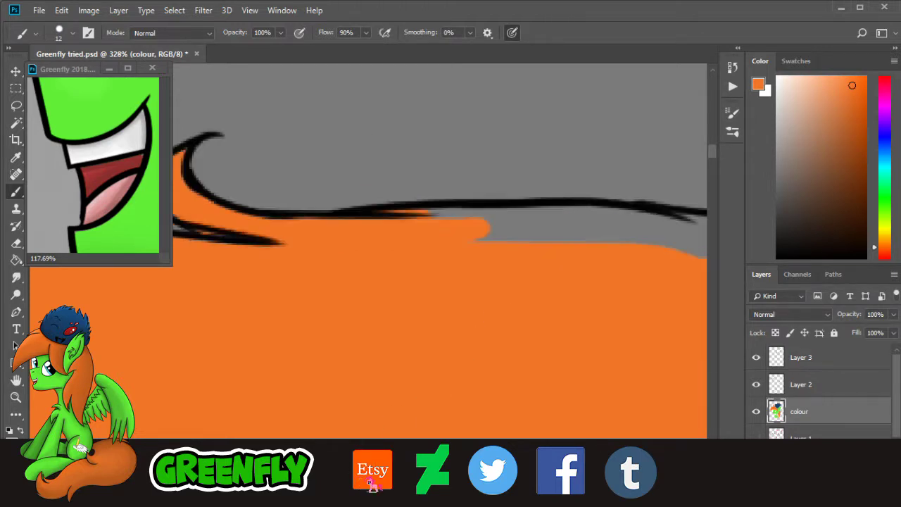
scroll(372, 484, "right", 3)
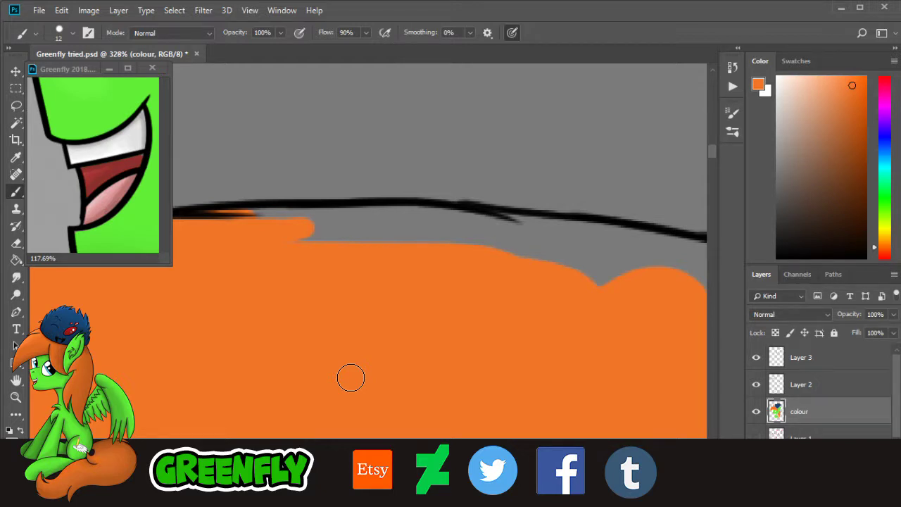
mouse_move(322, 254)
left_mouse_down()
mouse_move(278, 217)
mouse_move(310, 219)
mouse_move(339, 238)
mouse_move(352, 236)
mouse_move(305, 216)
mouse_move(423, 215)
mouse_move(475, 227)
mouse_move(485, 247)
mouse_move(453, 228)
mouse_move(475, 226)
mouse_move(452, 246)
left_mouse_up()
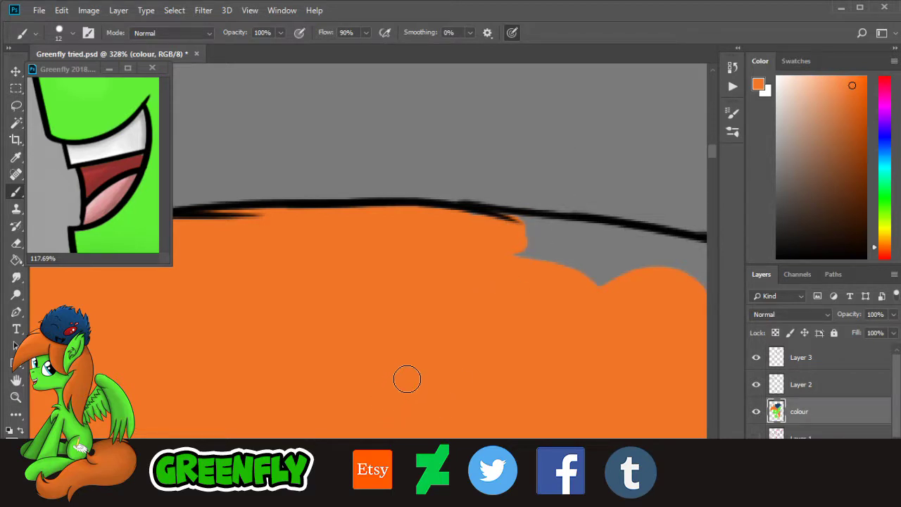
left_click_drag(380, 480, 395, 484)
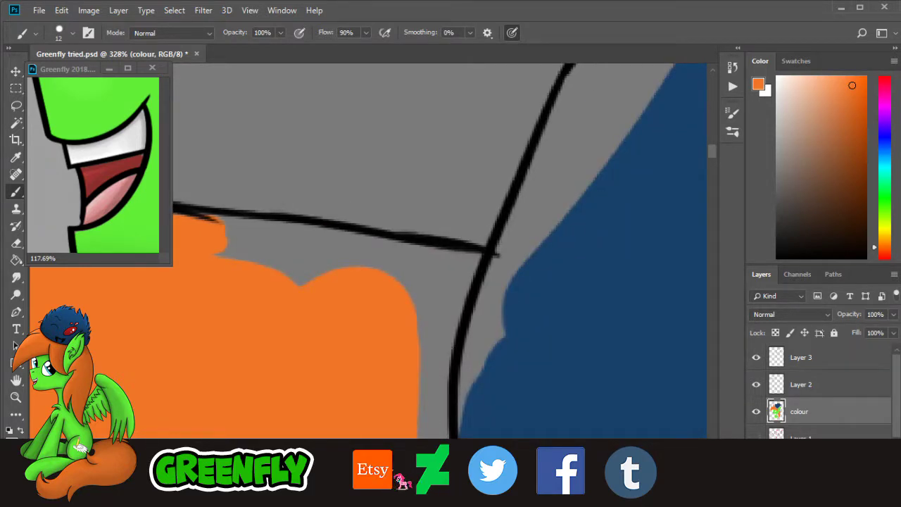
scroll(436, 281, "left", 2)
mouse_move(373, 325)
left_mouse_down()
mouse_move(406, 274)
mouse_move(374, 274)
mouse_move(430, 274)
mouse_move(495, 323)
mouse_move(515, 321)
mouse_move(539, 291)
mouse_move(547, 342)
mouse_move(549, 295)
left_mouse_up()
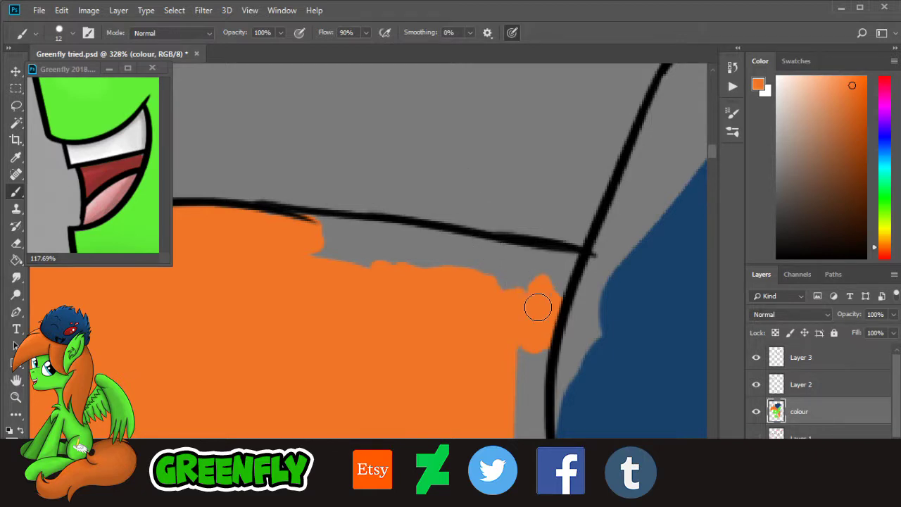
mouse_move(539, 305)
left_mouse_down()
mouse_move(567, 265)
mouse_move(559, 281)
mouse_move(556, 257)
mouse_move(539, 262)
mouse_move(307, 220)
mouse_move(298, 234)
mouse_move(259, 220)
mouse_move(336, 263)
mouse_move(361, 239)
mouse_move(344, 259)
mouse_move(402, 250)
mouse_move(467, 256)
mouse_move(500, 286)
mouse_move(539, 275)
left_mouse_up()
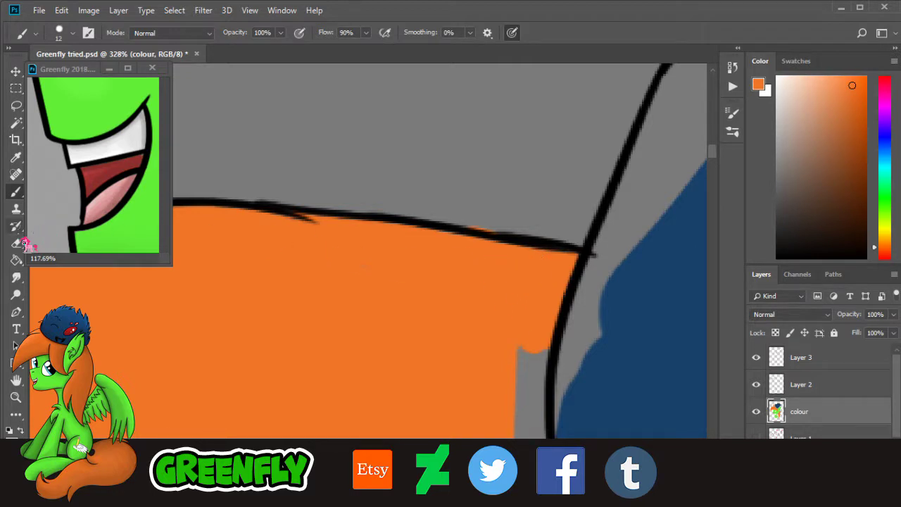
left_click(16, 243)
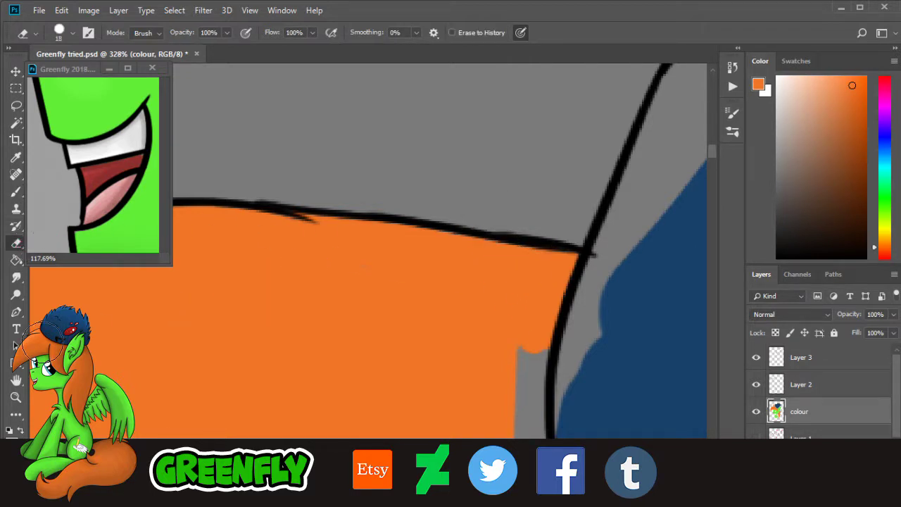
Step: Fill the upright grey strip at the topmost lock's back end with orange up to the blue shape's outline, covering the overlapping blue
left_click(16, 396)
left_click_drag(525, 273, 489, 269)
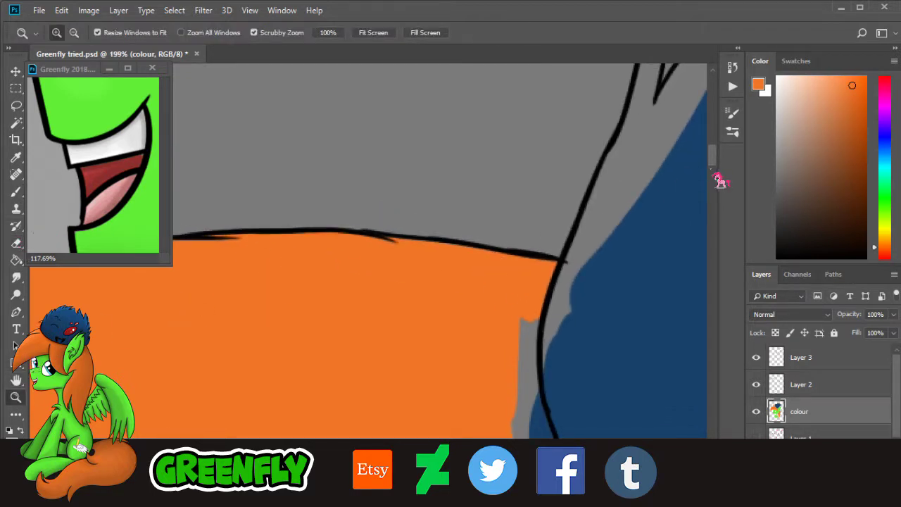
scroll(718, 179, "down", 5)
left_click_drag(722, 190, 719, 177)
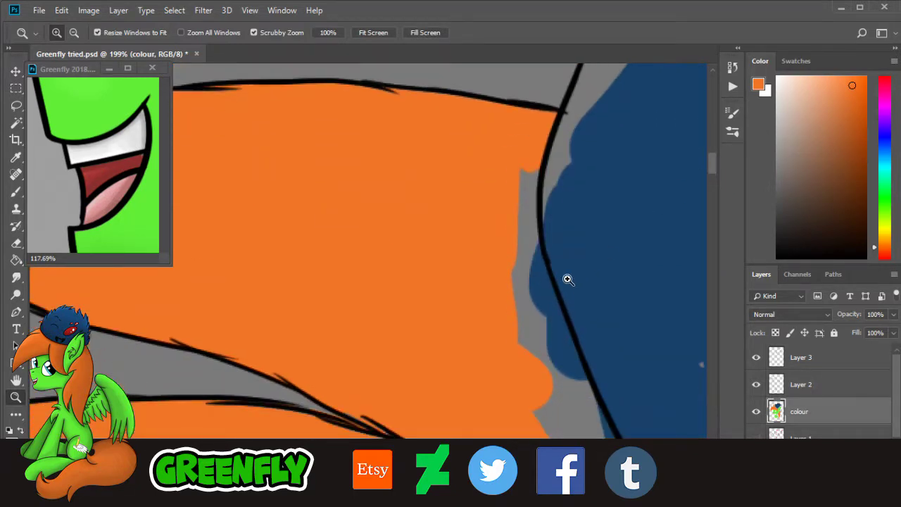
left_click_drag(568, 279, 594, 270)
left_click(15, 192)
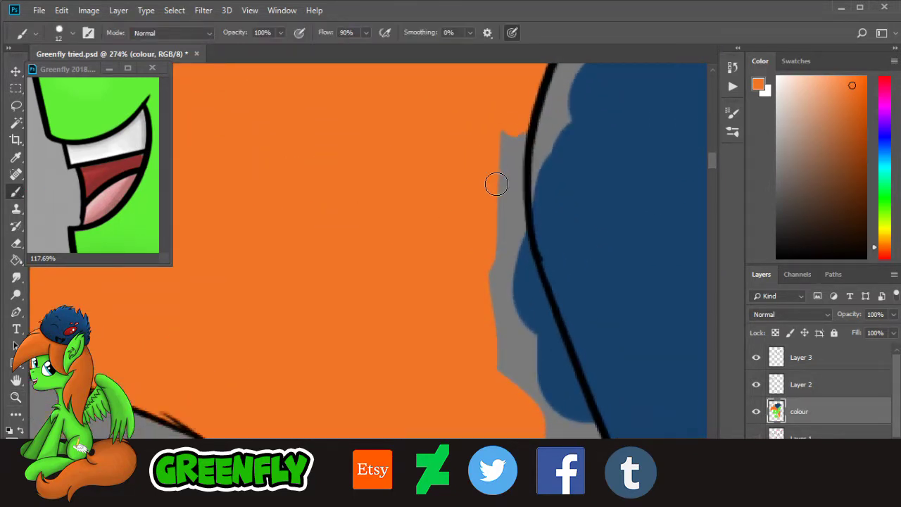
mouse_move(496, 184)
left_mouse_down()
mouse_move(514, 203)
mouse_move(517, 138)
mouse_move(516, 228)
left_mouse_up()
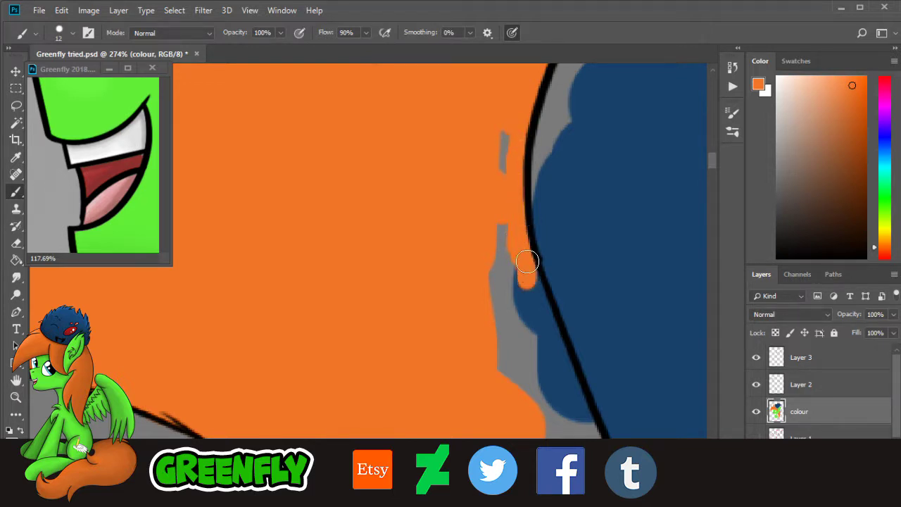
mouse_move(527, 262)
left_mouse_down()
mouse_move(540, 304)
mouse_move(538, 378)
mouse_move(523, 357)
mouse_move(495, 279)
left_mouse_up()
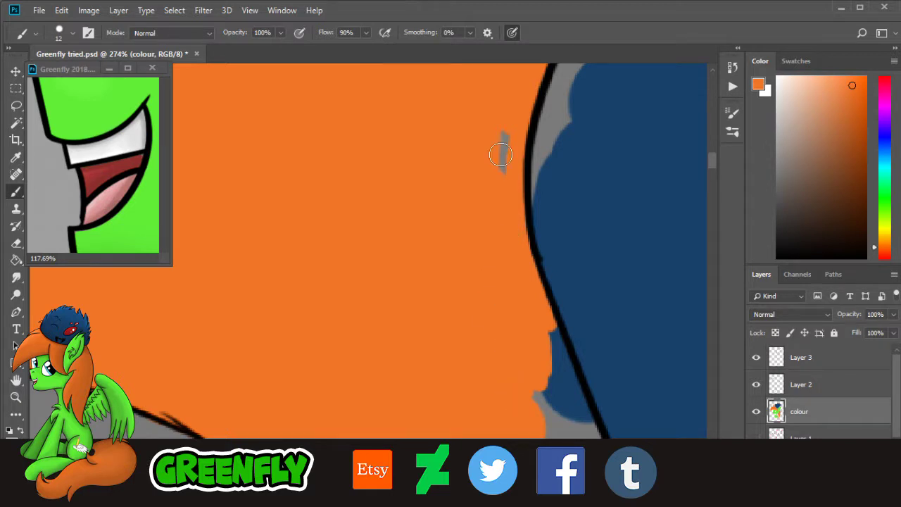
Step: Extend the orange down the blue shape's outline behind where the two large locks meet, covering the grey gap and stray blue
left_click_drag(714, 168, 715, 176)
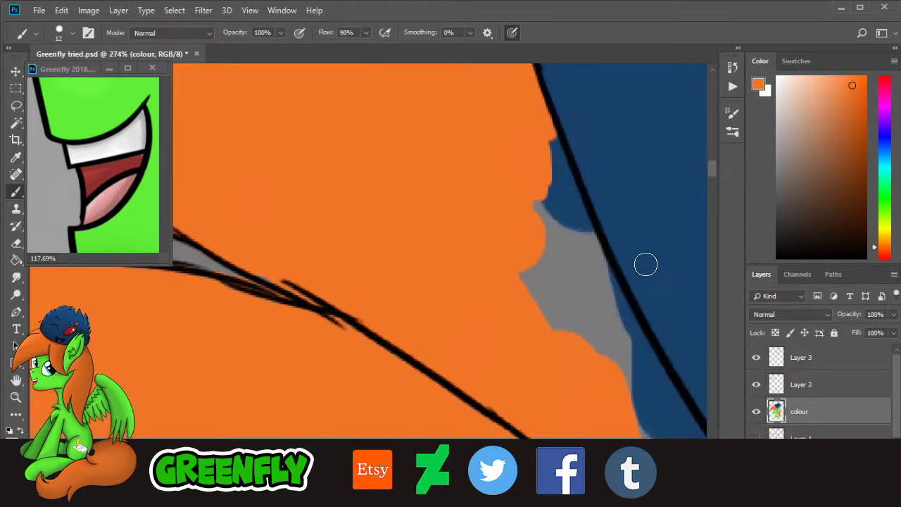
left_click_drag(403, 472, 415, 472)
left_click_drag(335, 319, 316, 266)
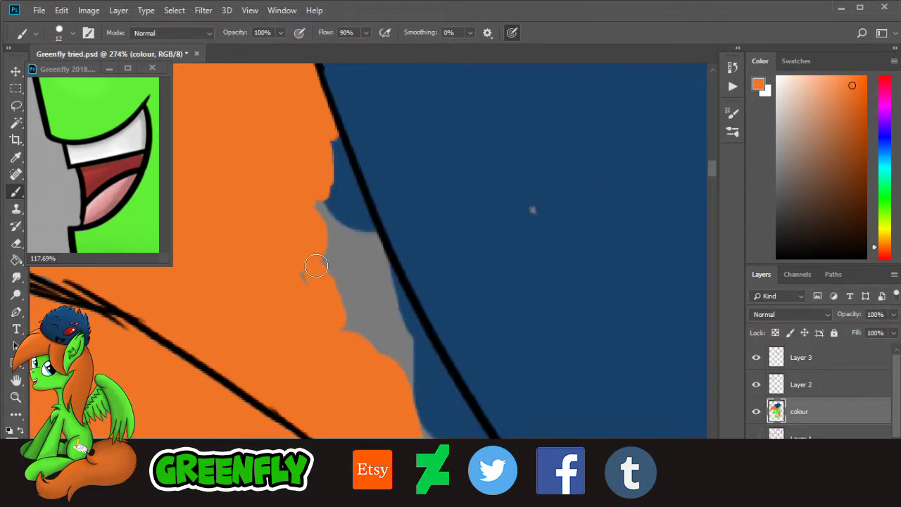
mouse_move(325, 317)
left_mouse_down()
mouse_move(370, 330)
mouse_move(381, 313)
mouse_move(379, 268)
mouse_move(384, 279)
mouse_move(386, 272)
mouse_move(369, 225)
left_mouse_up()
left_click_drag(344, 180, 357, 208)
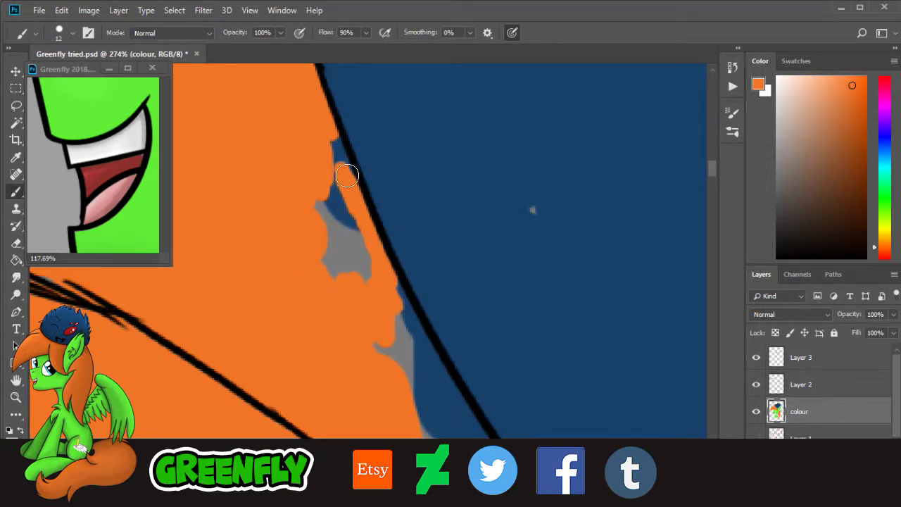
mouse_move(340, 154)
left_mouse_down()
mouse_move(322, 259)
mouse_move(333, 280)
mouse_move(357, 241)
left_mouse_up()
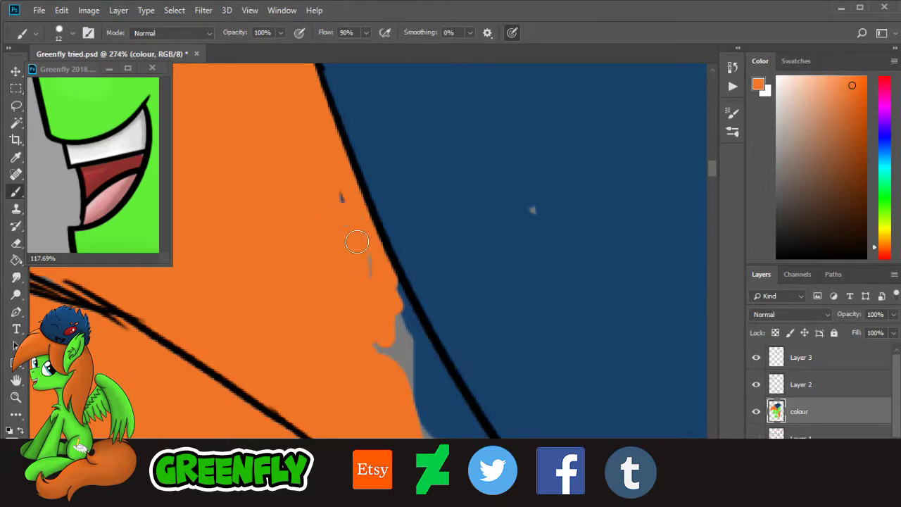
Step: Cover the grey speck inside the blue shape with its sampled blue, and pick up the fringe's orange again
left_click(532, 209, "alt")
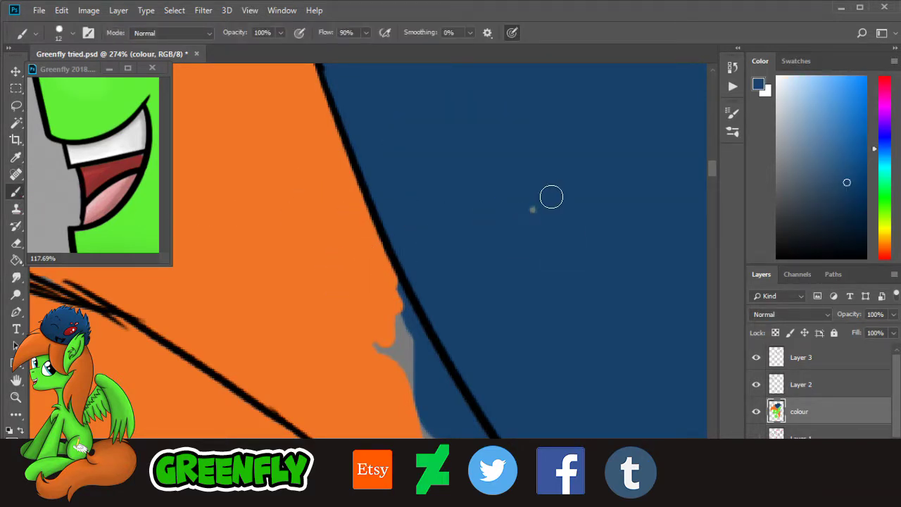
left_click(16, 156)
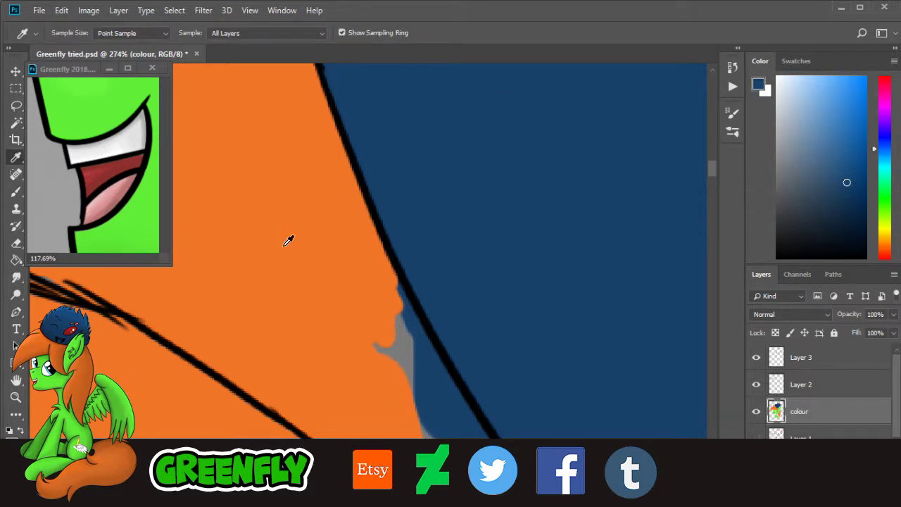
left_click(291, 238)
Step: Fill the narrow grey and blue sliver beside the end of the locks' dividing line with orange, out to the blue shape's outline
scroll(704, 186, "down", 5)
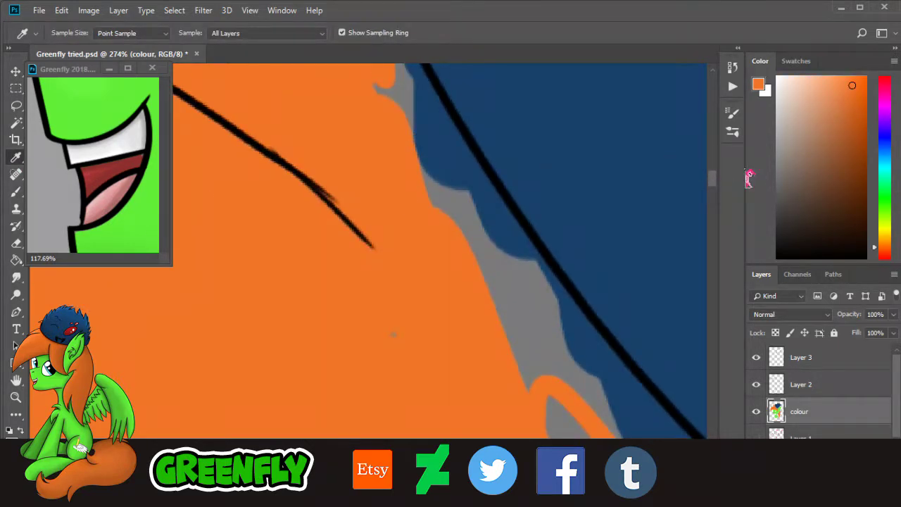
scroll(675, 188, "up", 2)
left_click(16, 192)
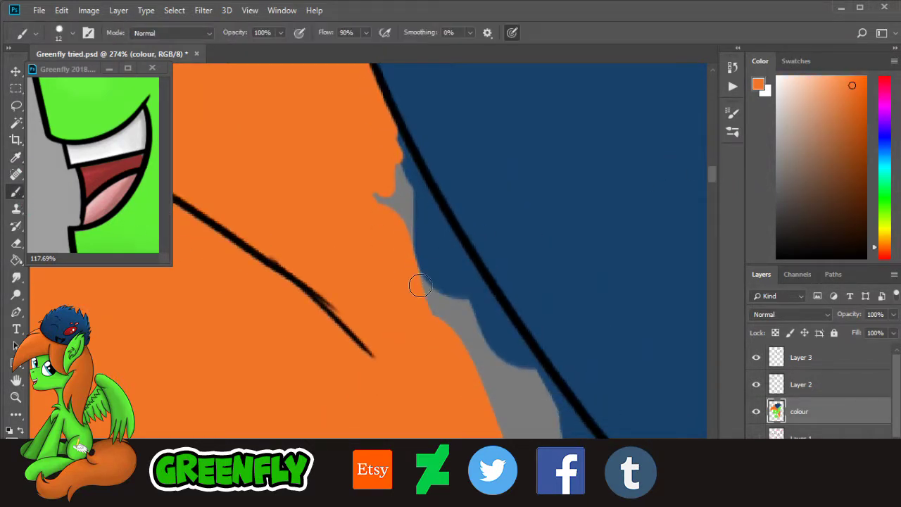
mouse_move(418, 283)
left_mouse_down()
mouse_move(435, 286)
mouse_move(440, 257)
mouse_move(449, 254)
left_mouse_up()
left_click_drag(433, 204, 407, 166)
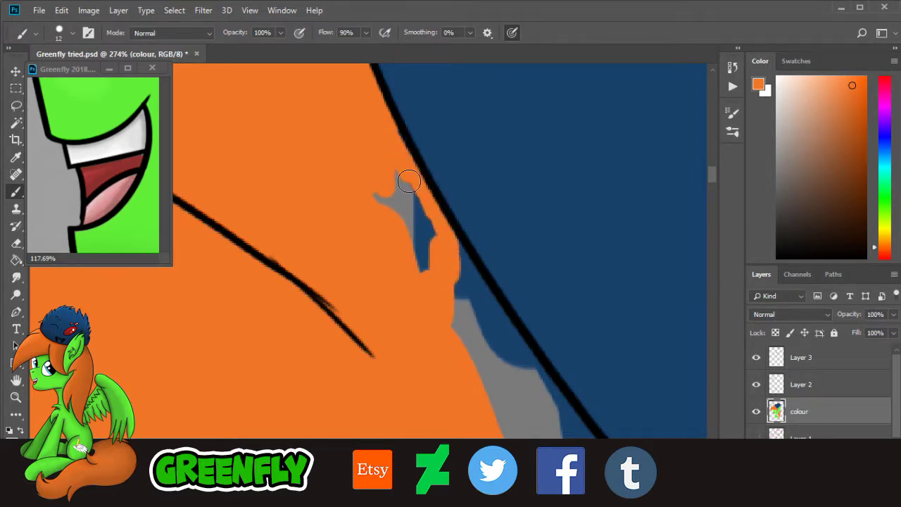
mouse_move(405, 205)
left_mouse_down()
mouse_move(387, 201)
mouse_move(429, 203)
left_mouse_up()
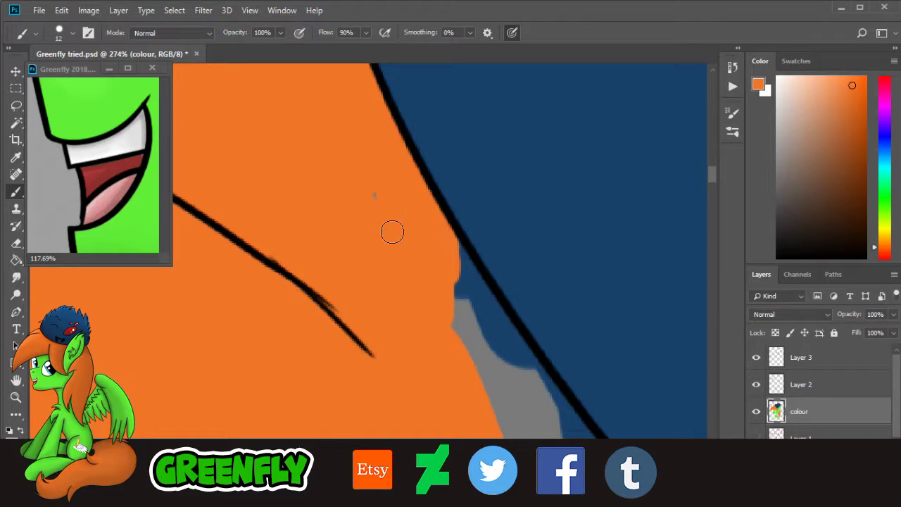
Step: Cover most of the grey gap along the blue shape's outline with orange, enlarging the hard round brush to 105 px
scroll(617, 205, "down", 3)
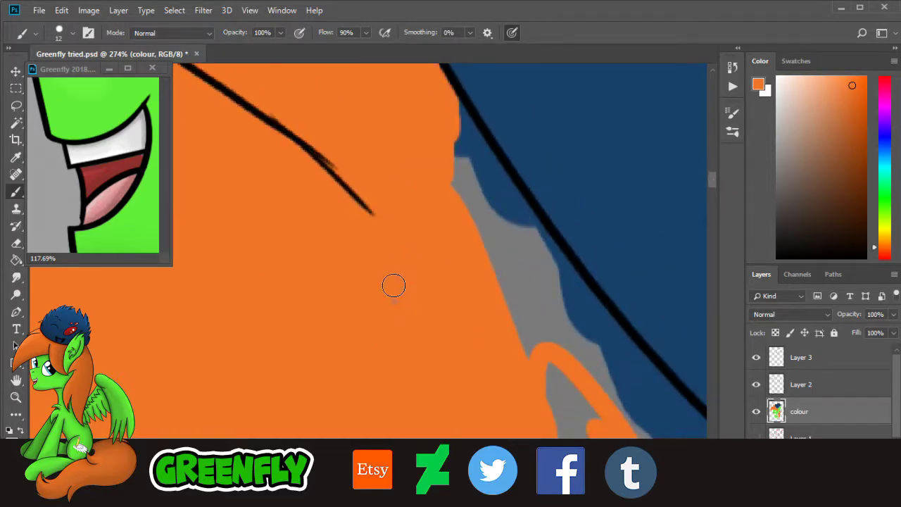
mouse_move(514, 283)
left_mouse_down()
mouse_move(498, 346)
mouse_move(546, 346)
left_mouse_up()
scroll(723, 195, "down", 1)
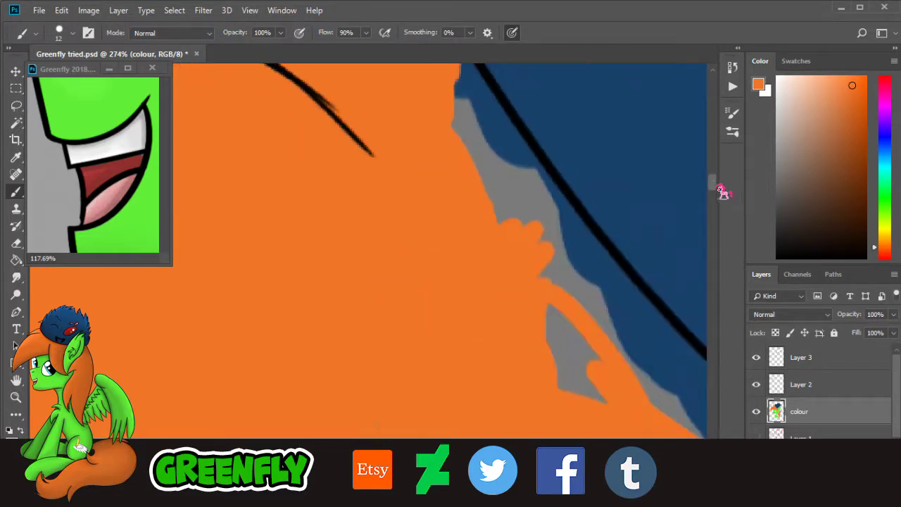
left_click(16, 397)
left_click_drag(546, 282, 454, 285)
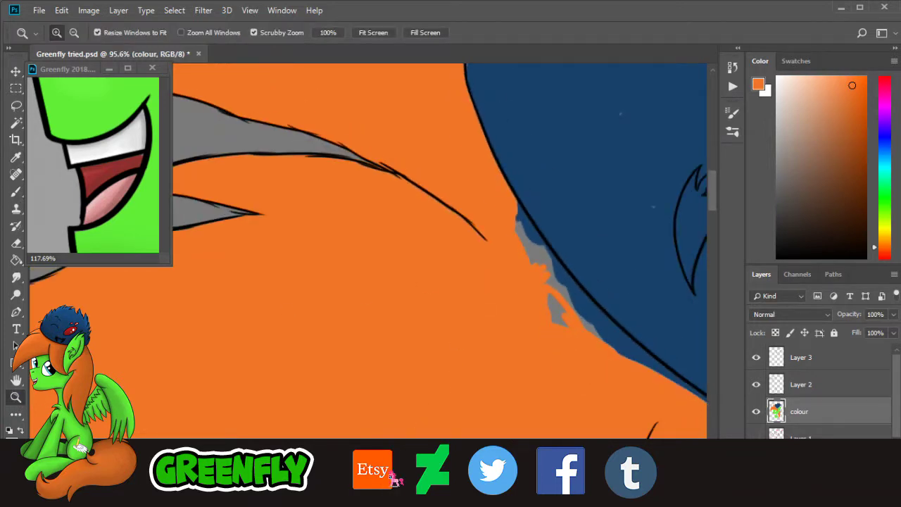
left_click_drag(387, 478, 407, 472)
scroll(345, 271, "up", 4, "alt")
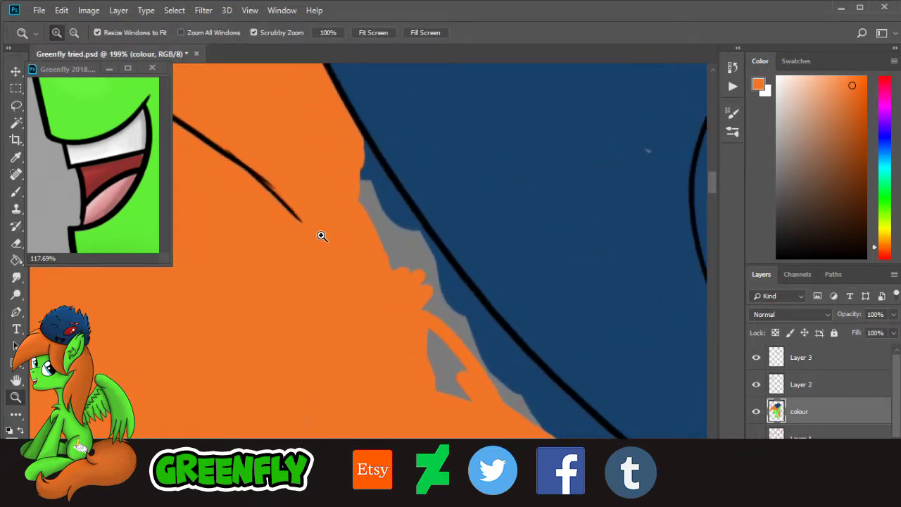
left_click(16, 192)
left_click(72, 33)
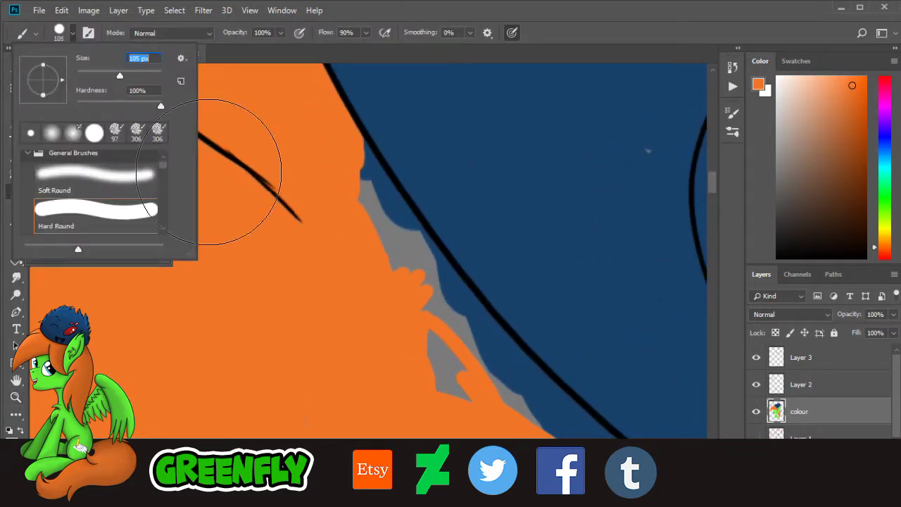
left_click(449, 391)
mouse_move(449, 391)
left_mouse_down()
mouse_move(462, 339)
mouse_move(418, 312)
mouse_move(339, 198)
left_mouse_up()
Step: Reduce the brush to 32 px and fill the thin blue sliver along the outline with orange, right up to the line art
left_click(73, 33)
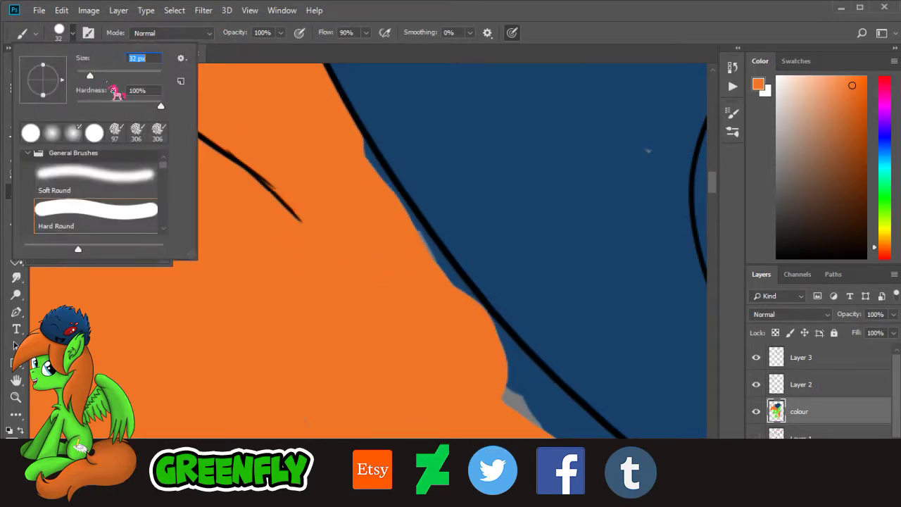
left_click_drag(396, 211, 356, 137)
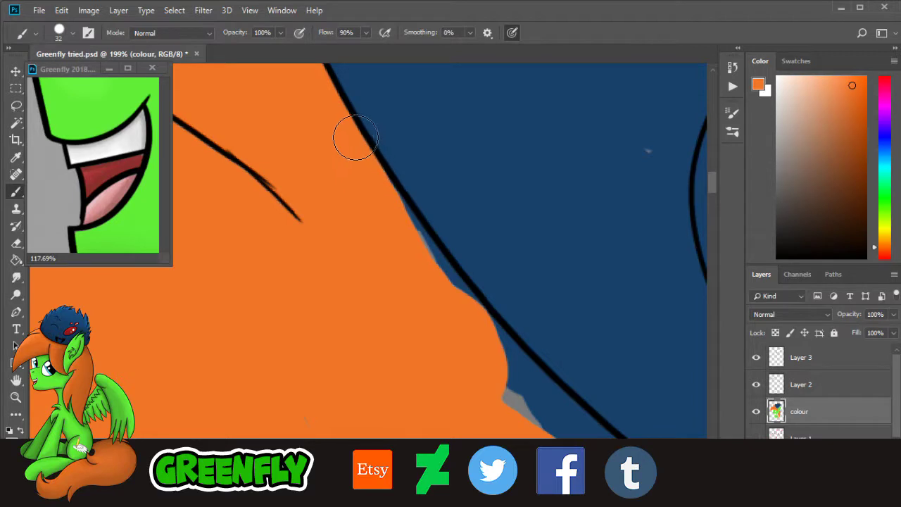
mouse_move(393, 210)
left_mouse_down()
mouse_move(409, 215)
mouse_move(502, 354)
left_mouse_up()
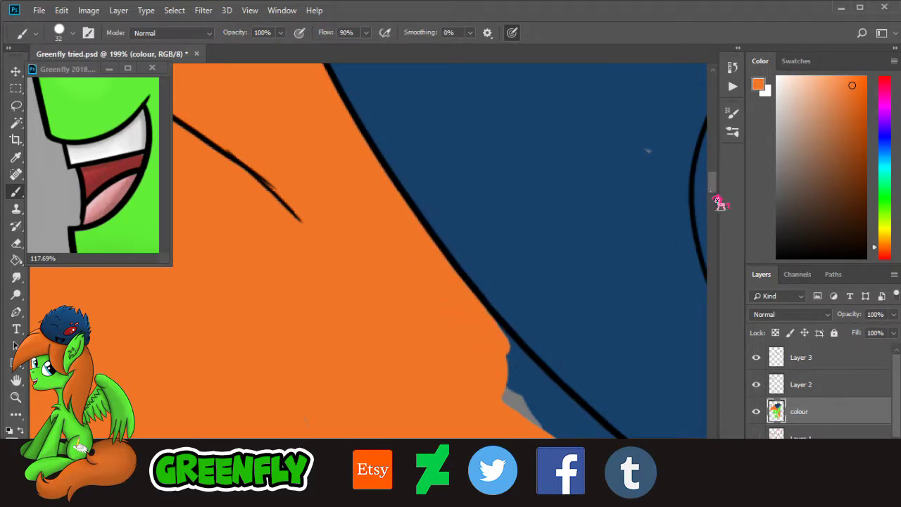
Step: Extend the orange down along the blue shape's lower outline, covering the last grey patch and the stray blue past the fringe's dividing line
left_click_drag(716, 201, 715, 211)
scroll(456, 456, "right", 5)
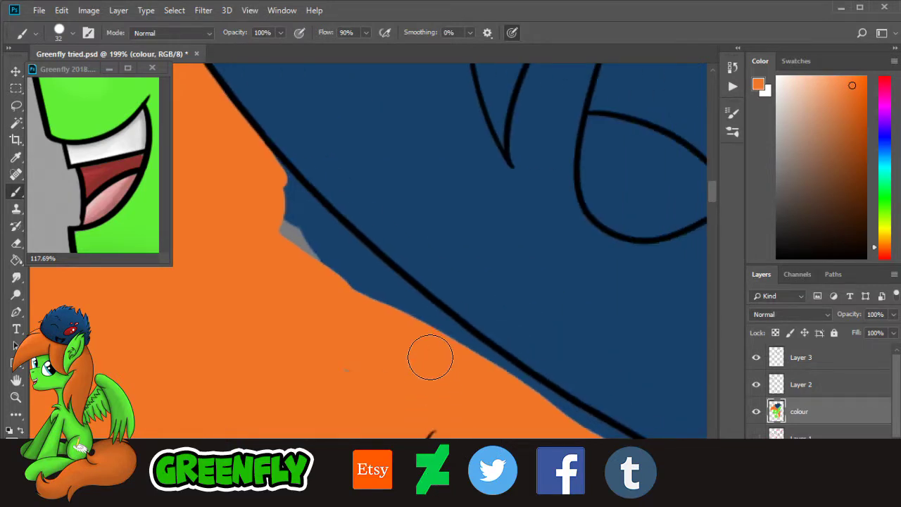
mouse_move(429, 356)
left_mouse_down()
mouse_move(428, 314)
mouse_move(340, 245)
mouse_move(335, 234)
mouse_move(351, 244)
mouse_move(266, 154)
mouse_move(259, 163)
mouse_move(285, 223)
mouse_move(358, 285)
mouse_move(326, 242)
mouse_move(382, 340)
mouse_move(378, 386)
mouse_move(416, 356)
mouse_move(414, 315)
left_mouse_up()
left_click_drag(720, 202, 722, 214)
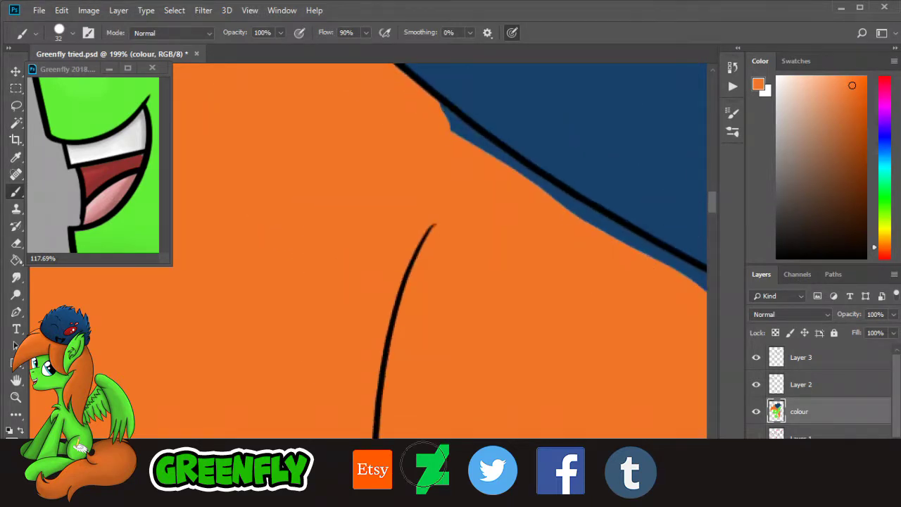
left_click_drag(437, 482, 446, 483)
mouse_move(312, 176)
left_mouse_down()
mouse_move(263, 126)
mouse_move(274, 139)
left_mouse_up()
left_click_drag(323, 176, 679, 373)
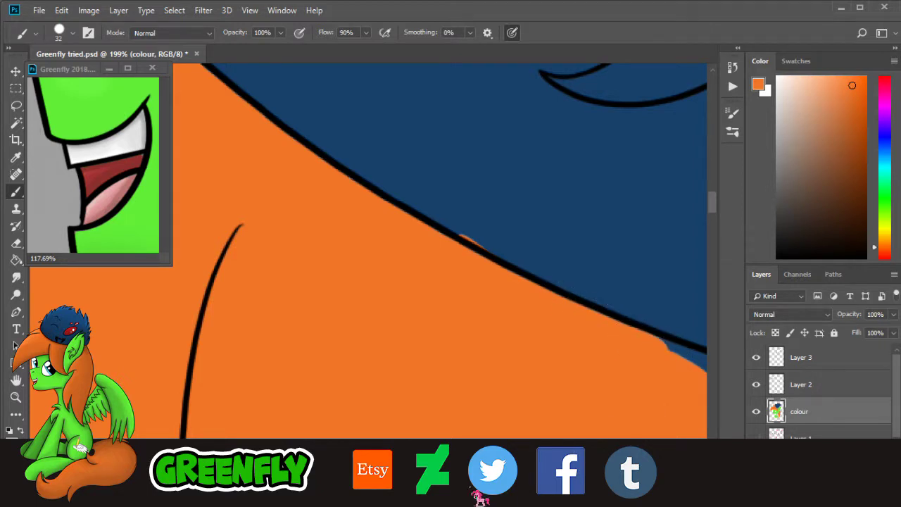
Step: Finish the orange below the blue shape's outline, and cover the orange spill above the line with sampled blue
left_click_drag(453, 483, 478, 483)
mouse_move(548, 400)
left_mouse_down()
mouse_move(518, 364)
mouse_move(472, 340)
mouse_move(625, 410)
left_mouse_up()
mouse_move(481, 482)
left_mouse_down()
mouse_move(498, 483)
mouse_move(453, 482)
left_mouse_up()
left_click(439, 131, "alt")
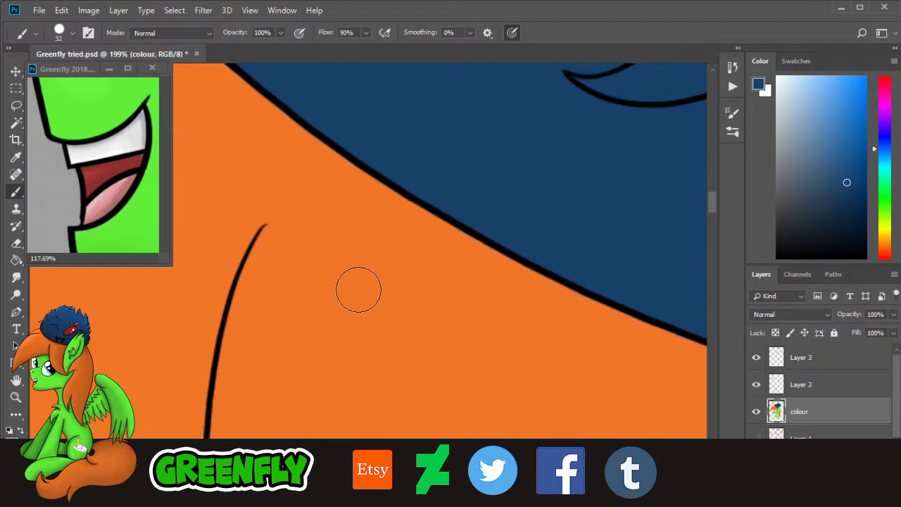
Step: Save the document
key("z")
left_click_drag(521, 265, 456, 289)
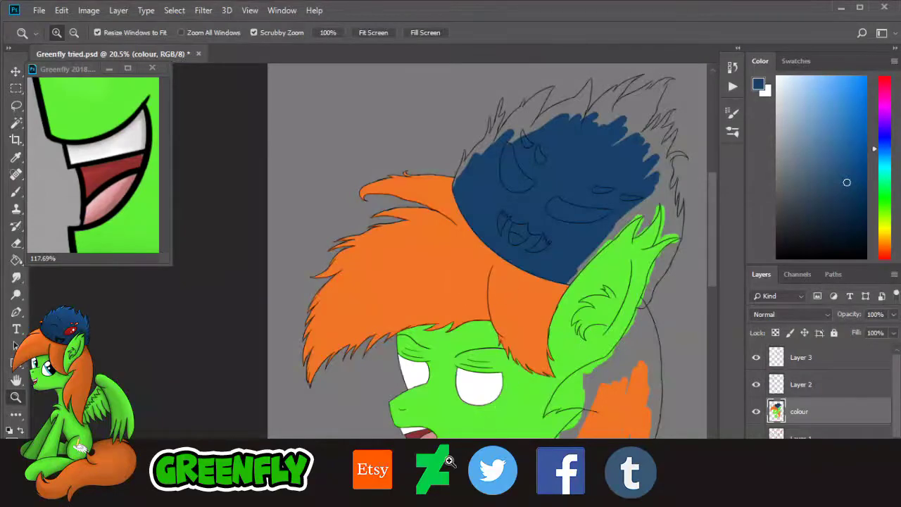
left_click_drag(414, 481, 446, 481)
left_click(40, 10)
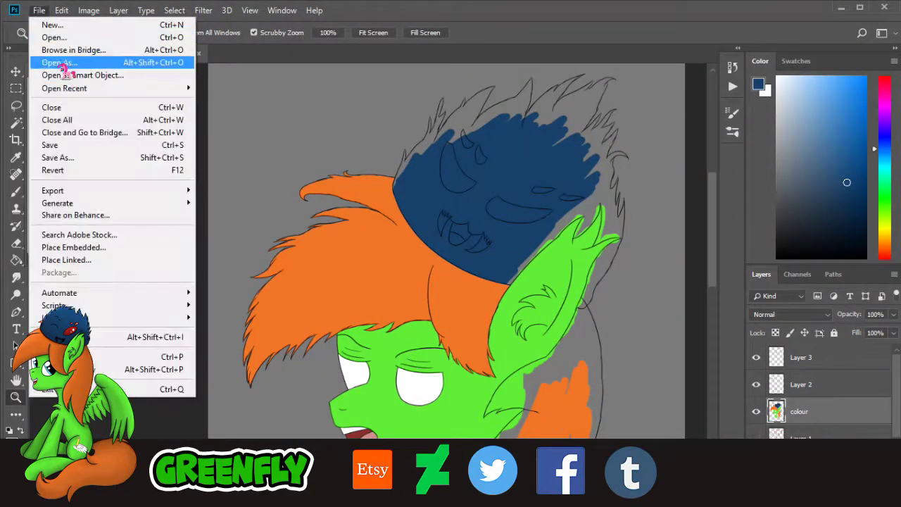
left_click(61, 145)
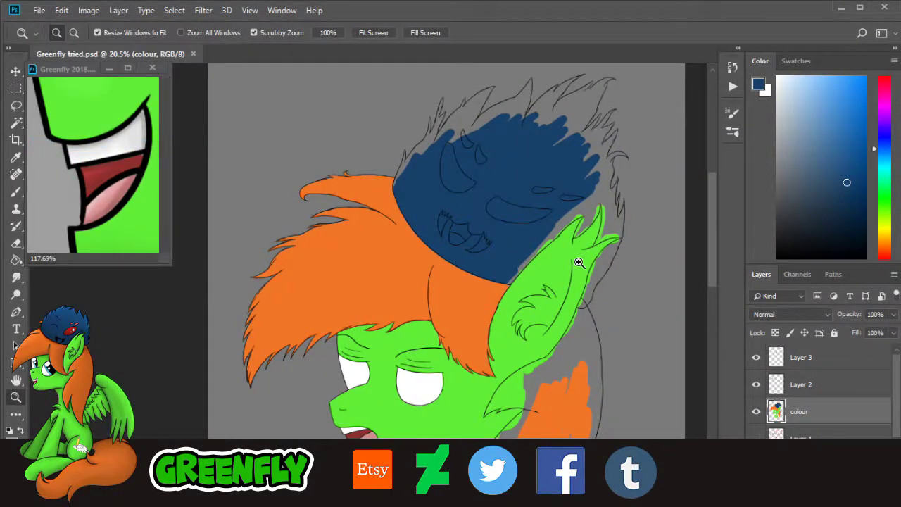
Step: Sample the mane's orange and fill the small lock tip at the chest's lower back corner, joining it to the orange mane area
left_click_drag(571, 215, 606, 253)
left_click_drag(715, 256, 715, 332)
scroll(718, 331, "up", 2)
scroll(718, 327, "down", 3)
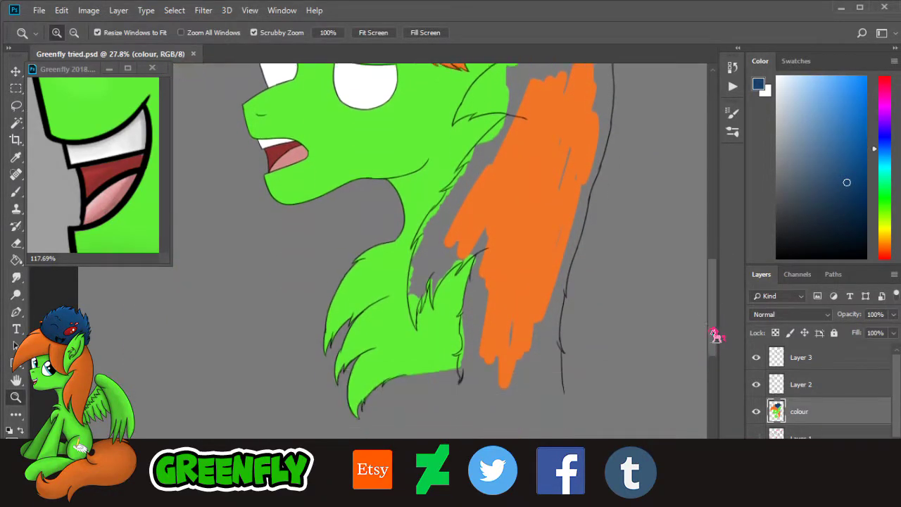
left_click_drag(542, 362, 604, 371)
left_click_drag(509, 407, 527, 404)
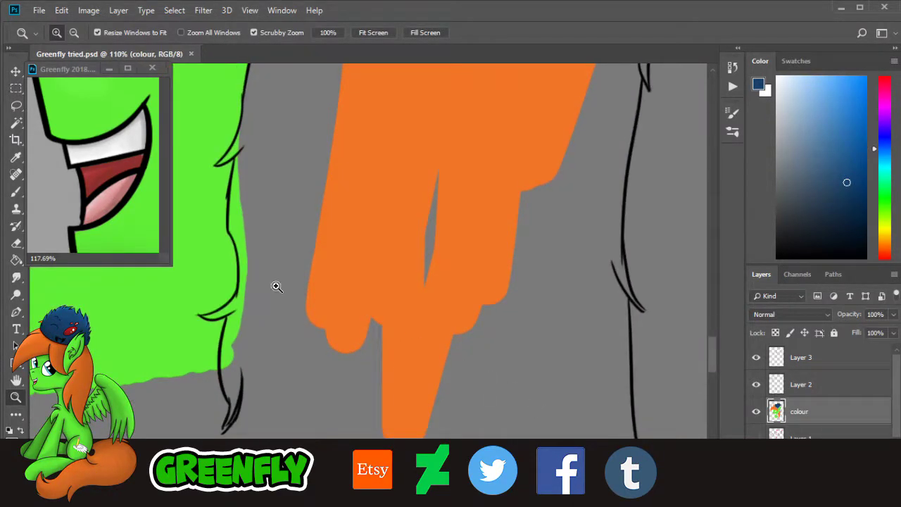
left_click(16, 156)
left_click(366, 201)
left_click(17, 191)
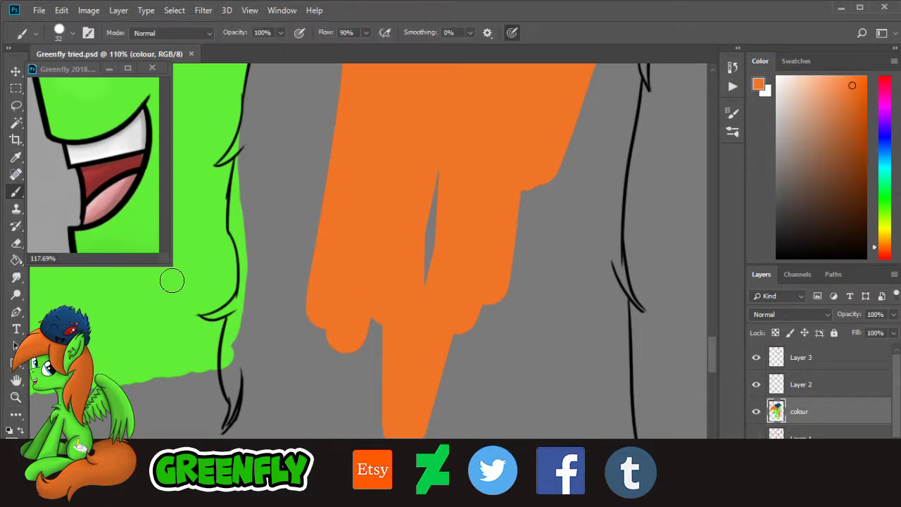
left_click_drag(712, 354, 712, 356)
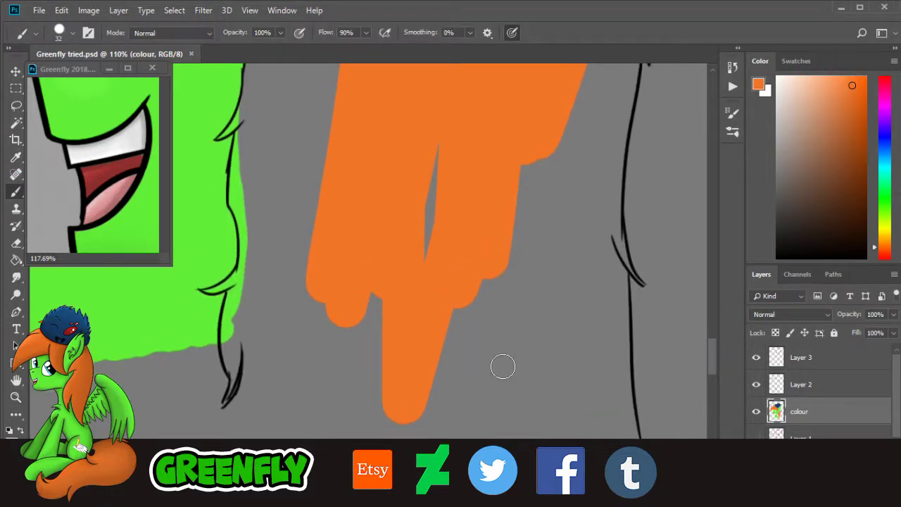
mouse_move(285, 334)
left_mouse_down()
mouse_move(264, 358)
mouse_move(237, 356)
left_mouse_up()
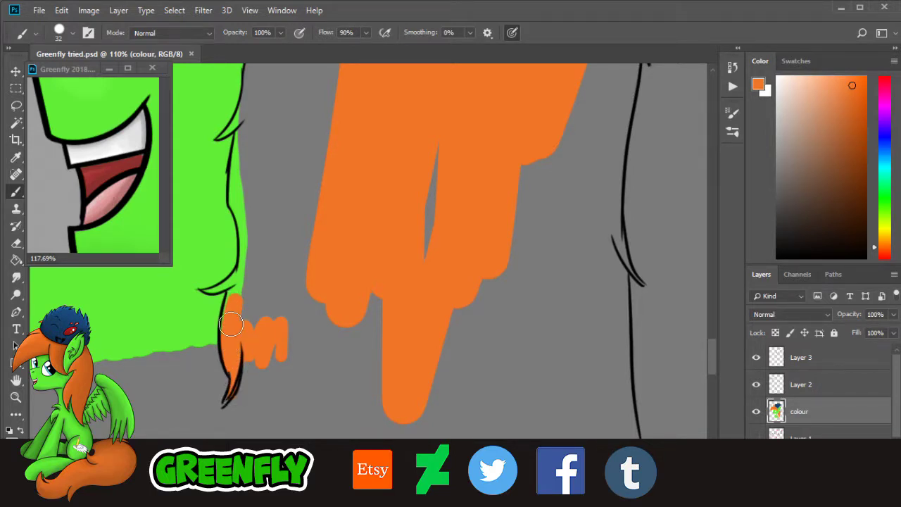
mouse_move(235, 291)
left_mouse_down()
mouse_move(245, 366)
mouse_move(271, 355)
mouse_move(316, 278)
mouse_move(294, 384)
mouse_move(310, 234)
left_mouse_up()
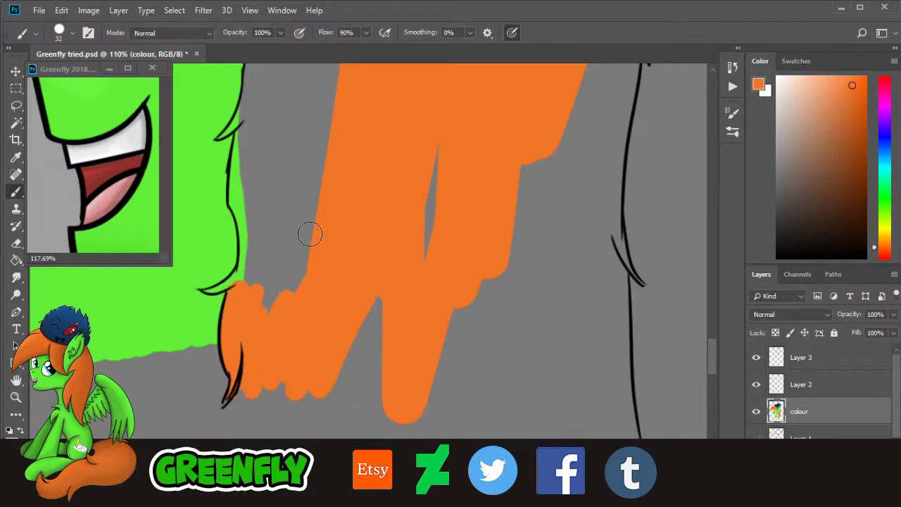
Step: Switch to an 81 px Soft Round brush and fill the mane's lower section with orange across to its back outline
left_click(72, 33)
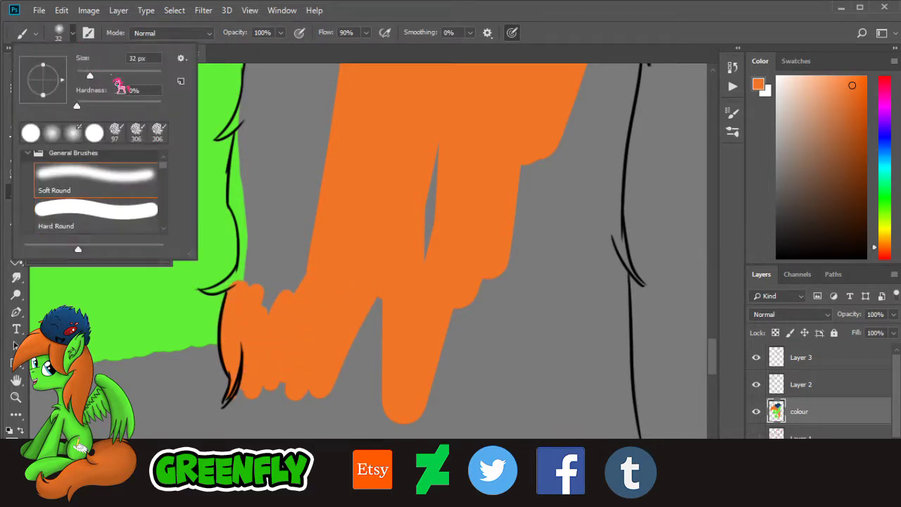
key("Return")
mouse_move(383, 320)
left_mouse_down()
mouse_move(346, 394)
mouse_move(368, 326)
mouse_move(374, 379)
mouse_move(398, 394)
mouse_move(405, 384)
mouse_move(403, 408)
mouse_move(431, 415)
mouse_move(447, 392)
mouse_move(464, 418)
mouse_move(492, 391)
mouse_move(536, 427)
mouse_move(551, 407)
mouse_move(589, 433)
mouse_move(602, 419)
mouse_move(615, 426)
mouse_move(602, 376)
mouse_move(606, 354)
mouse_move(612, 362)
mouse_move(604, 330)
mouse_move(585, 313)
mouse_move(583, 339)
mouse_move(538, 377)
mouse_move(532, 292)
mouse_move(513, 282)
mouse_move(474, 354)
mouse_move(437, 351)
mouse_move(419, 337)
mouse_move(374, 409)
mouse_move(346, 387)
mouse_move(316, 396)
mouse_move(302, 388)
mouse_move(257, 394)
left_mouse_up()
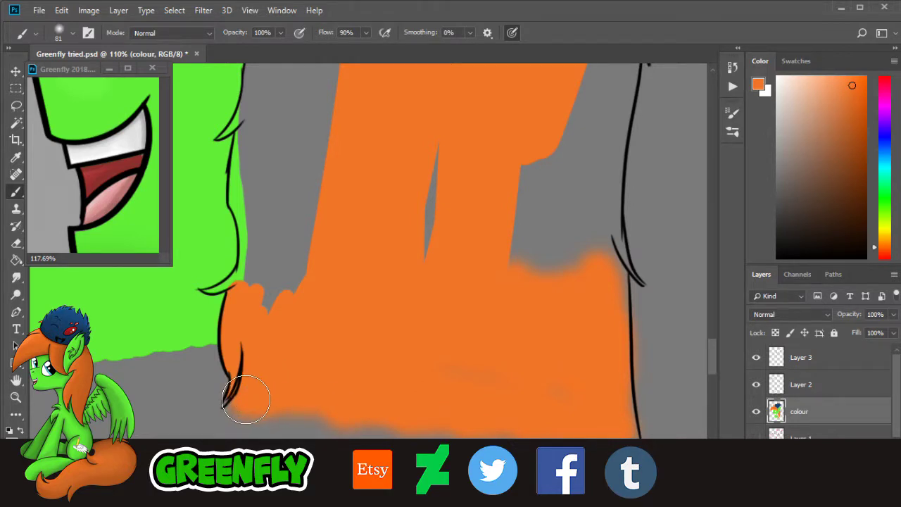
mouse_move(281, 347)
left_mouse_down()
mouse_move(276, 270)
mouse_move(323, 175)
mouse_move(348, 152)
mouse_move(375, 260)
mouse_move(410, 252)
mouse_move(442, 261)
mouse_move(517, 203)
mouse_move(548, 146)
mouse_move(563, 154)
mouse_move(549, 95)
left_mouse_up()
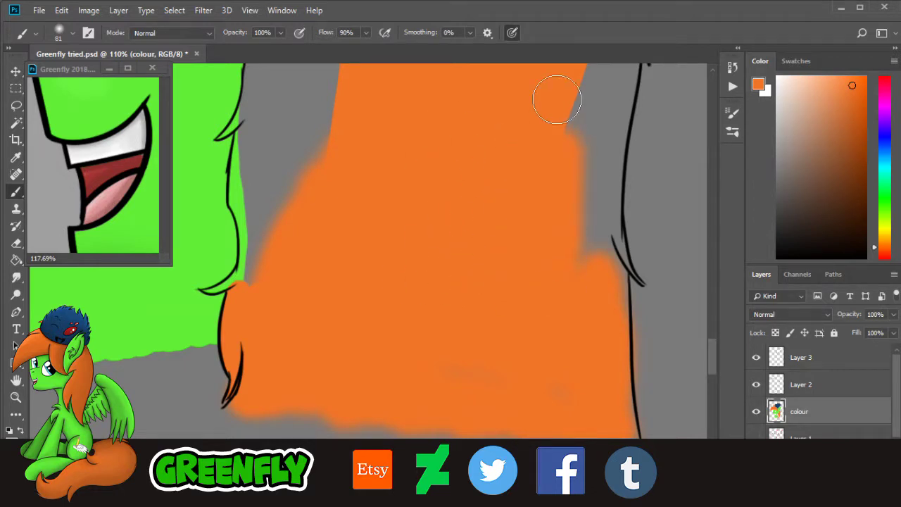
Step: Extend the chest's lower edge downwards with its sampled green, between the front fur tuft and the orange lock tip
scroll(432, 428, "left", 5)
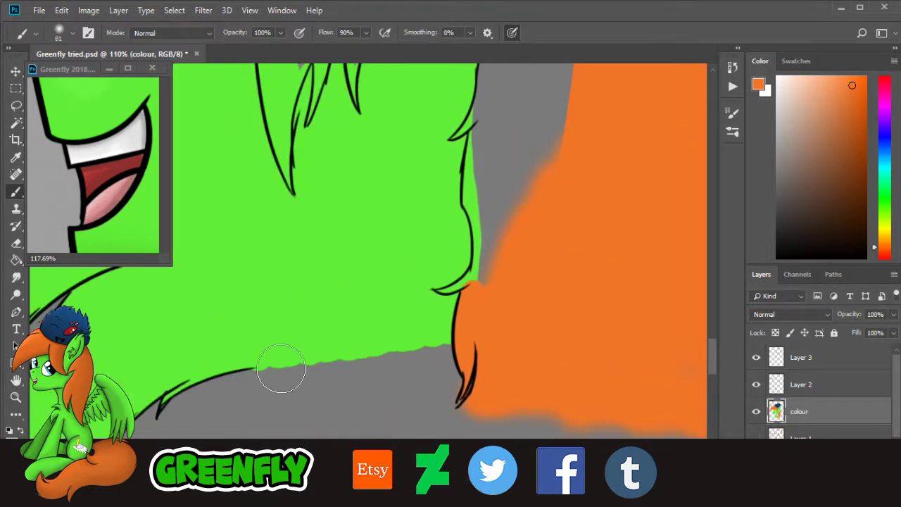
left_click(263, 255, "alt")
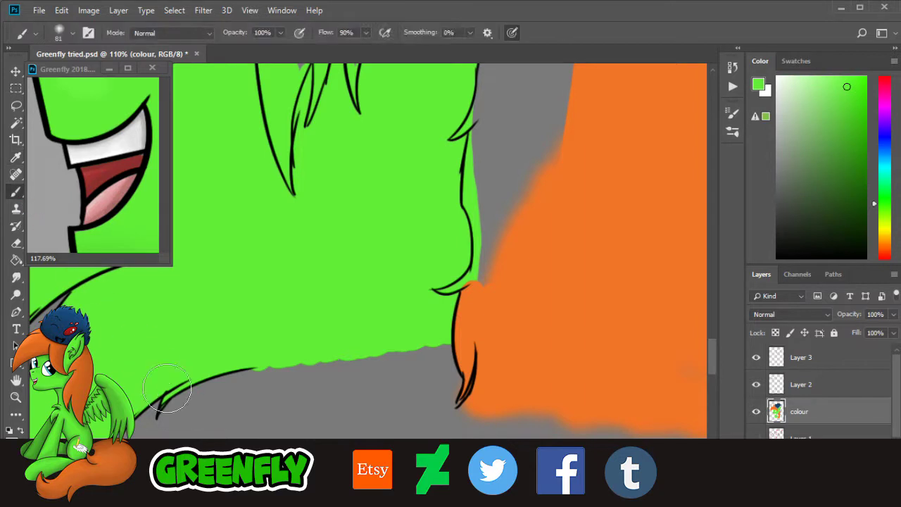
mouse_move(150, 414)
left_mouse_down()
mouse_move(225, 367)
mouse_move(233, 391)
mouse_move(301, 359)
mouse_move(292, 388)
mouse_move(362, 361)
mouse_move(376, 382)
mouse_move(414, 378)
mouse_move(438, 391)
mouse_move(451, 385)
mouse_move(438, 368)
mouse_move(436, 359)
mouse_move(447, 374)
mouse_move(440, 342)
mouse_move(445, 388)
left_mouse_up()
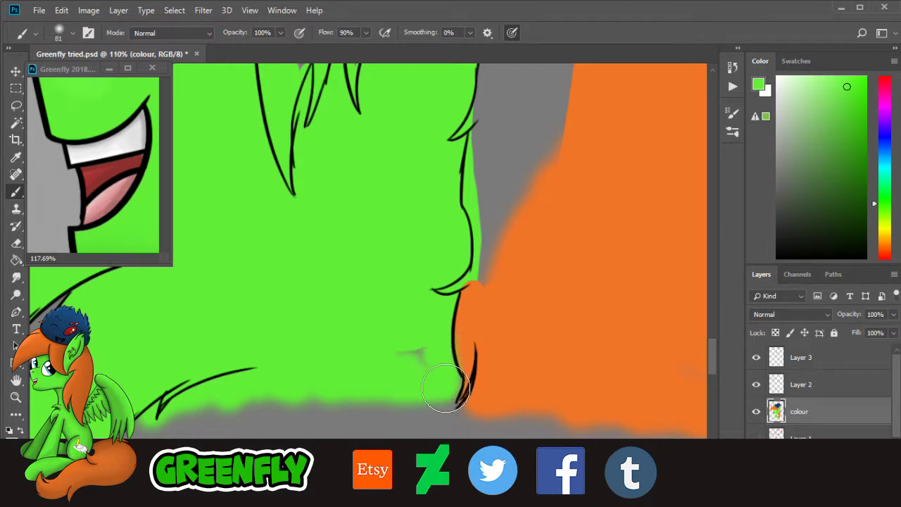
Step: Fill the upper mane behind the ear with its sampled orange, towards the back outline and into the pointed lock below the ear
left_click(15, 397)
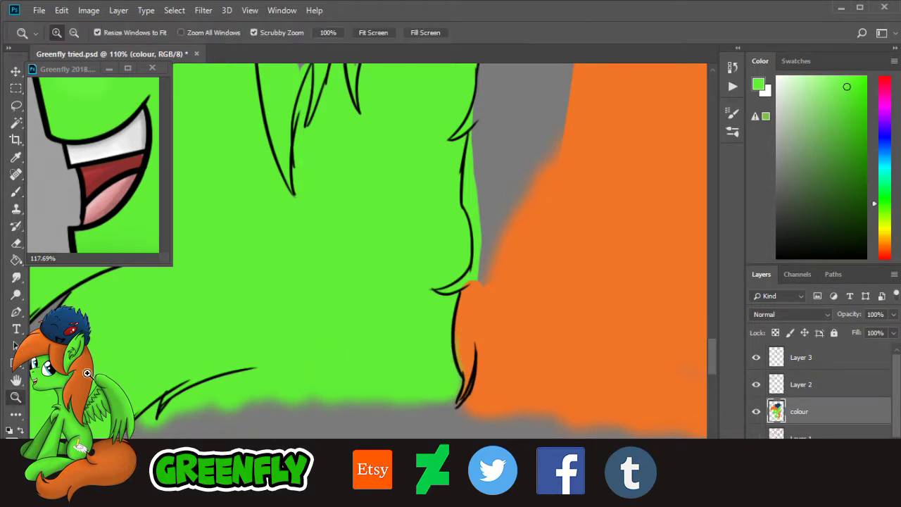
left_click_drag(534, 314, 476, 478)
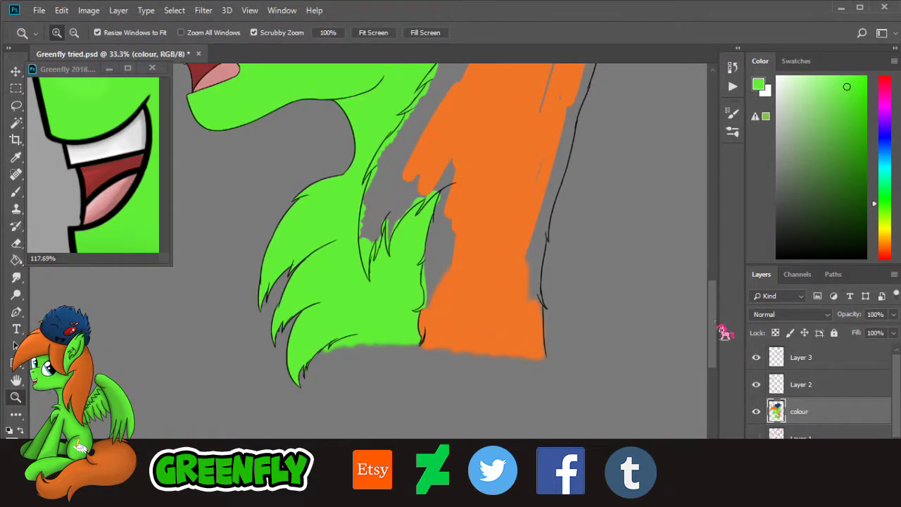
left_click_drag(721, 328, 716, 266)
left_click_drag(628, 274, 661, 277)
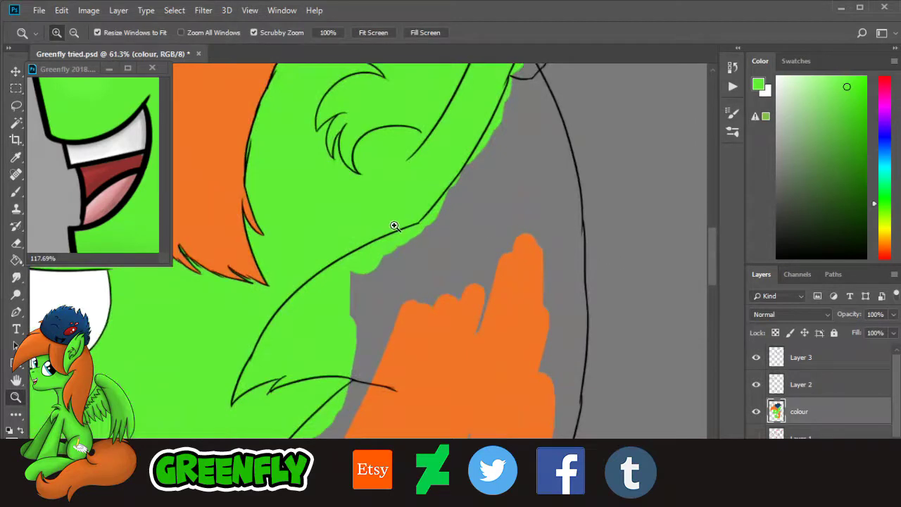
left_click(16, 156)
left_click(428, 323)
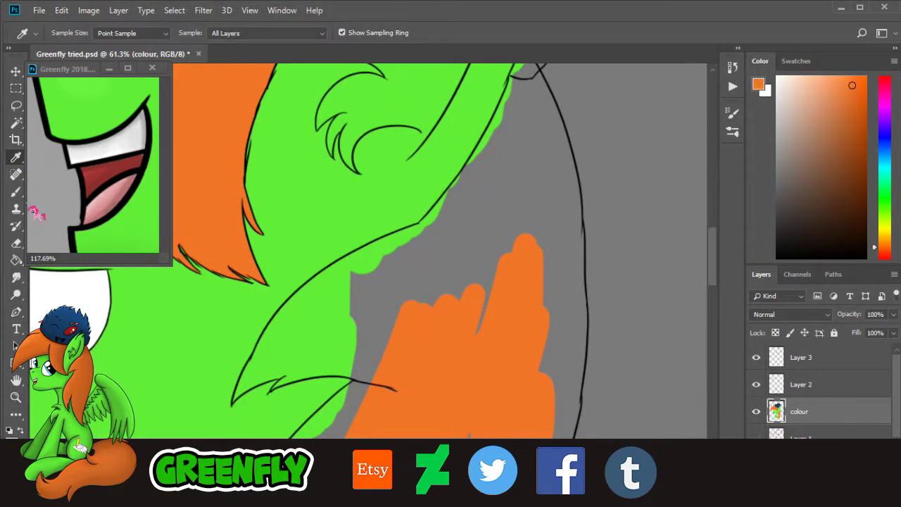
left_click(15, 190)
mouse_move(529, 268)
left_mouse_down()
mouse_move(435, 328)
mouse_move(525, 221)
mouse_move(428, 299)
mouse_move(498, 211)
mouse_move(451, 246)
mouse_move(446, 232)
mouse_move(499, 180)
mouse_move(500, 151)
left_mouse_up()
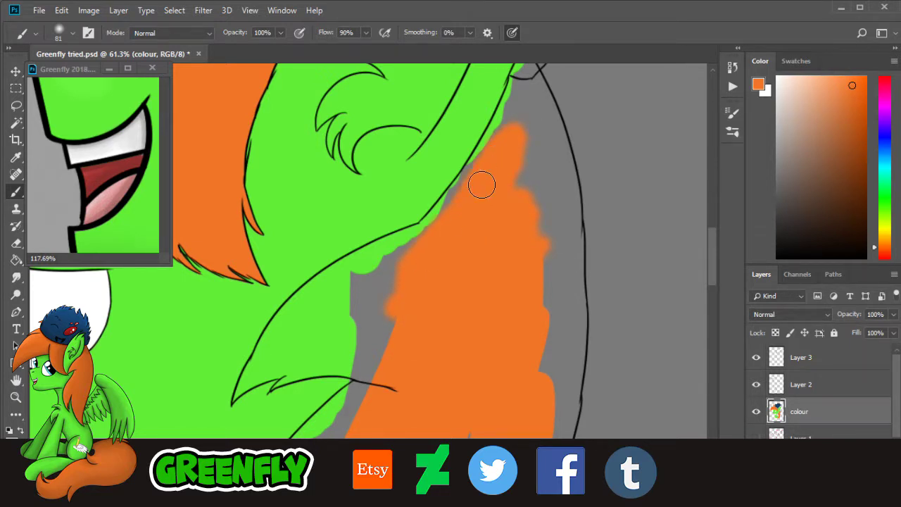
mouse_move(482, 185)
left_mouse_down()
mouse_move(527, 84)
mouse_move(540, 141)
mouse_move(547, 151)
mouse_move(550, 141)
mouse_move(565, 291)
mouse_move(561, 268)
mouse_move(549, 261)
left_mouse_up()
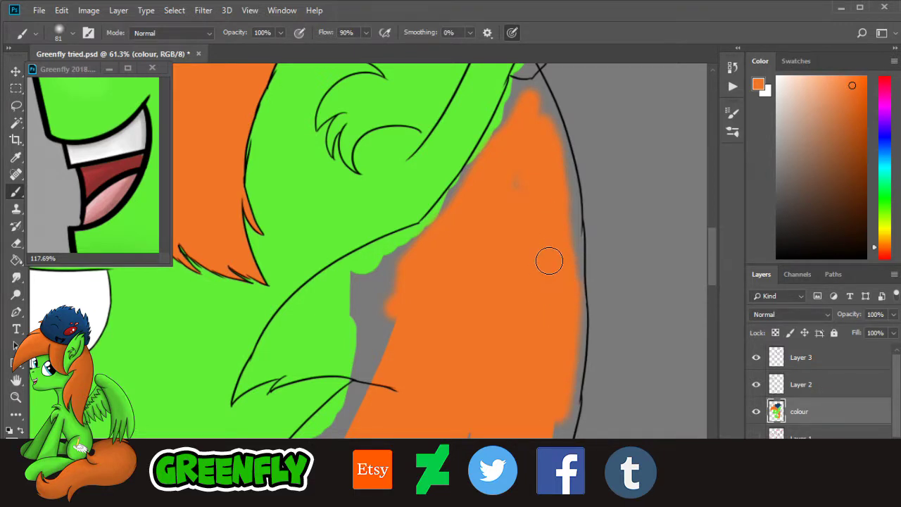
mouse_move(360, 350)
left_mouse_down()
mouse_move(372, 359)
mouse_move(280, 351)
mouse_move(346, 272)
mouse_move(410, 258)
mouse_move(345, 322)
mouse_move(411, 314)
mouse_move(394, 341)
left_mouse_up()
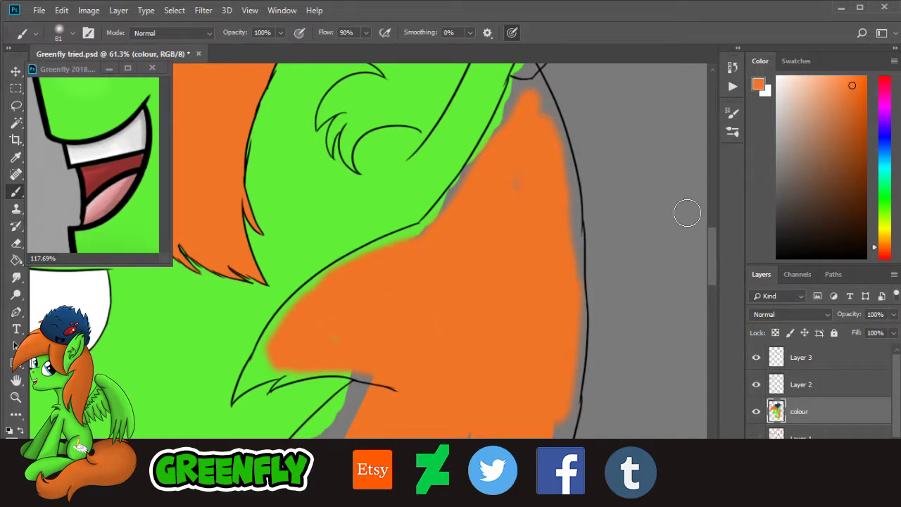
scroll(705, 284, "down", 3)
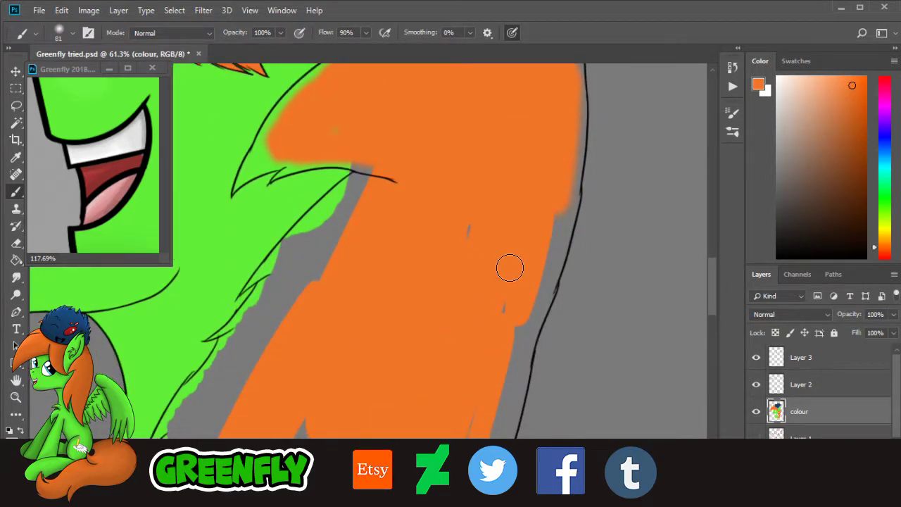
Step: Fill the grey gaps in the mane's middle section with orange, along the back edge and down the neck fur to the front lock
left_click_drag(486, 381, 514, 203)
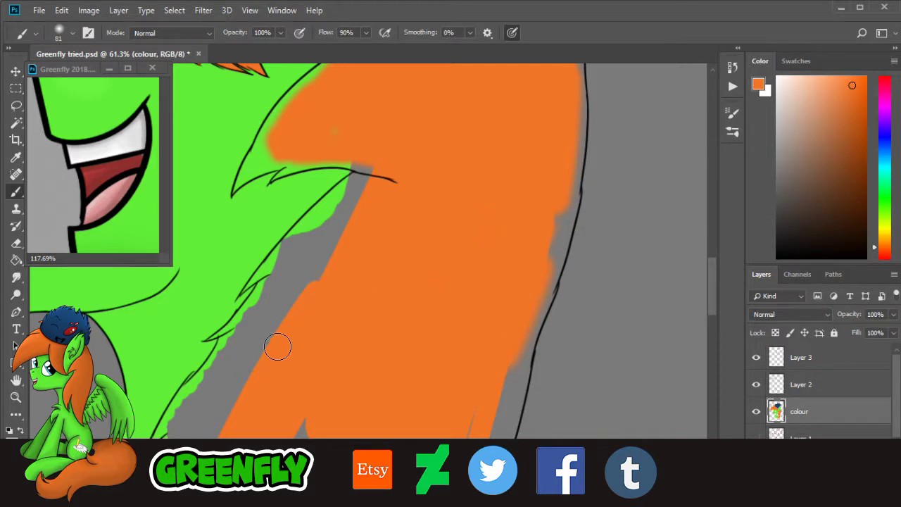
mouse_move(278, 346)
left_mouse_down()
mouse_move(305, 261)
mouse_move(283, 278)
mouse_move(365, 187)
mouse_move(337, 211)
left_mouse_up()
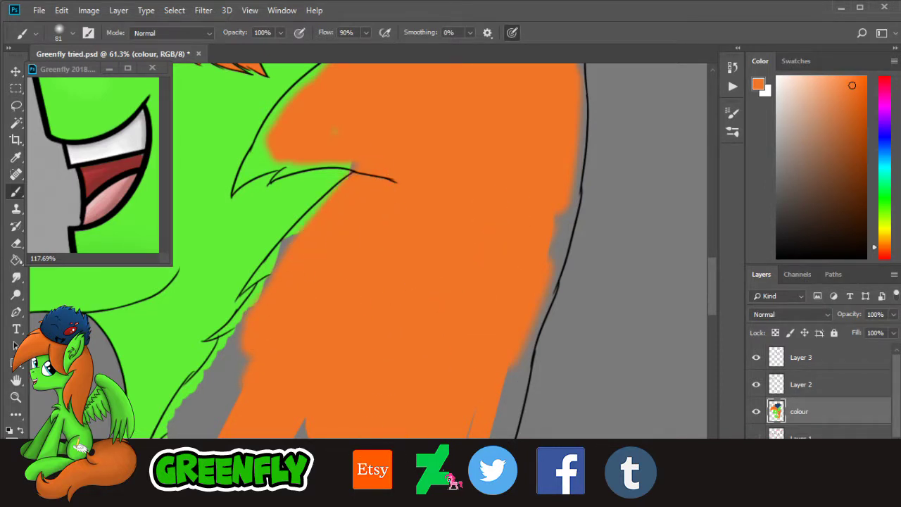
left_click_drag(448, 477, 435, 477)
left_click_drag(712, 293, 713, 311)
left_click_drag(446, 478, 435, 478)
left_click_drag(477, 277, 414, 325)
mouse_move(372, 363)
left_mouse_down()
mouse_move(394, 302)
mouse_move(337, 362)
mouse_move(335, 384)
mouse_move(322, 356)
mouse_move(354, 263)
mouse_move(388, 215)
mouse_move(372, 287)
mouse_move(393, 244)
left_mouse_up()
Step: Extend the orange further into the pointed mane lock below the ear
scroll(704, 245, "up", 3)
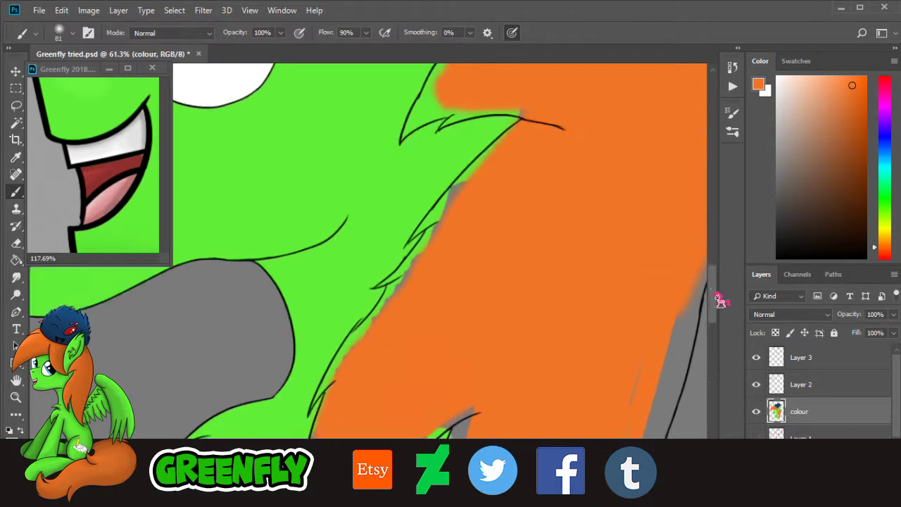
scroll(714, 298, "down", 1)
scroll(715, 297, "up", 4)
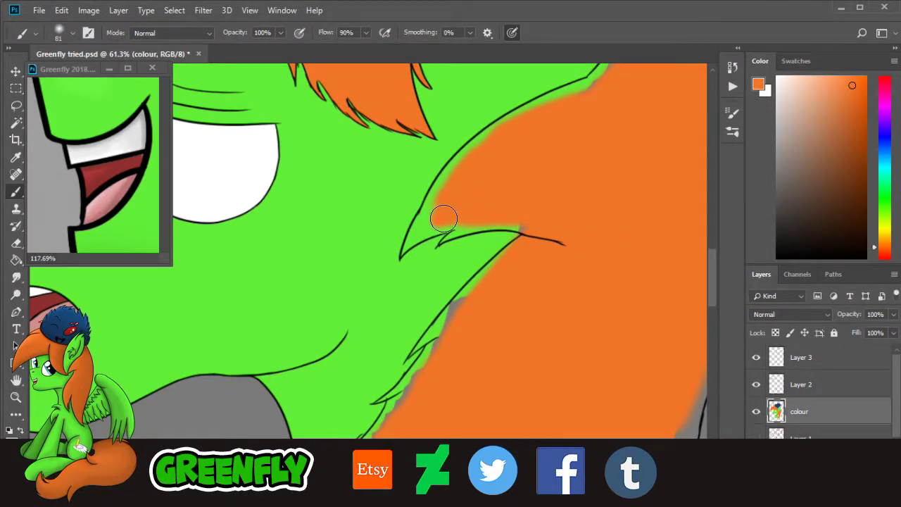
left_click_drag(444, 219, 424, 227)
Step: Extend the orange along the mane's lower back edge to the outline, down to the small strand tips
left_click_drag(714, 270, 713, 254)
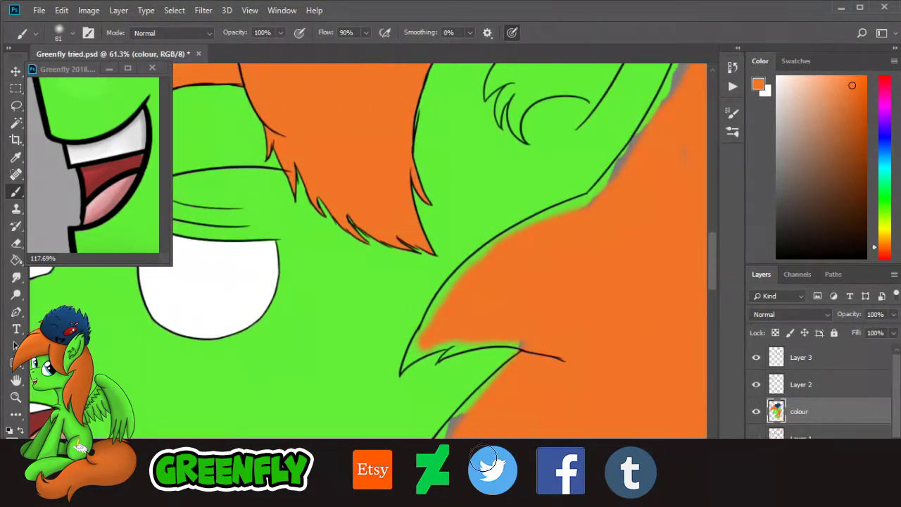
left_click_drag(484, 473, 523, 475)
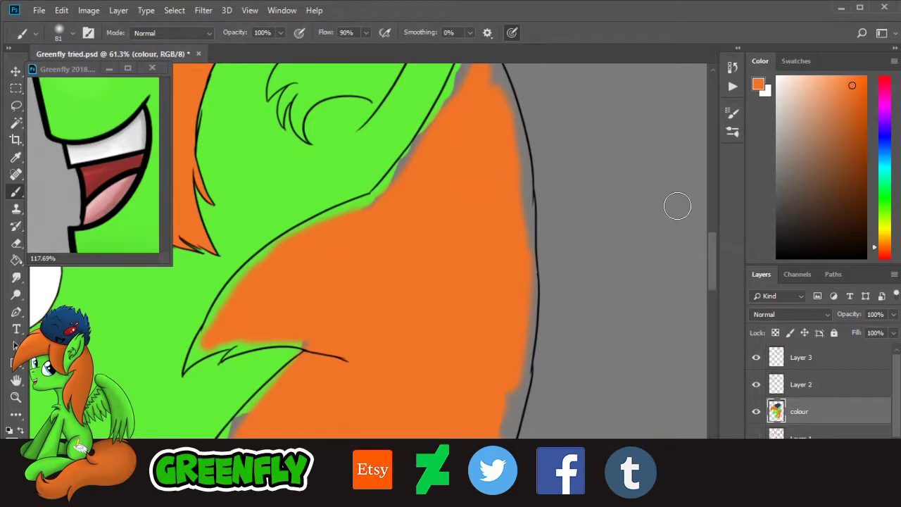
left_click_drag(716, 282, 718, 313)
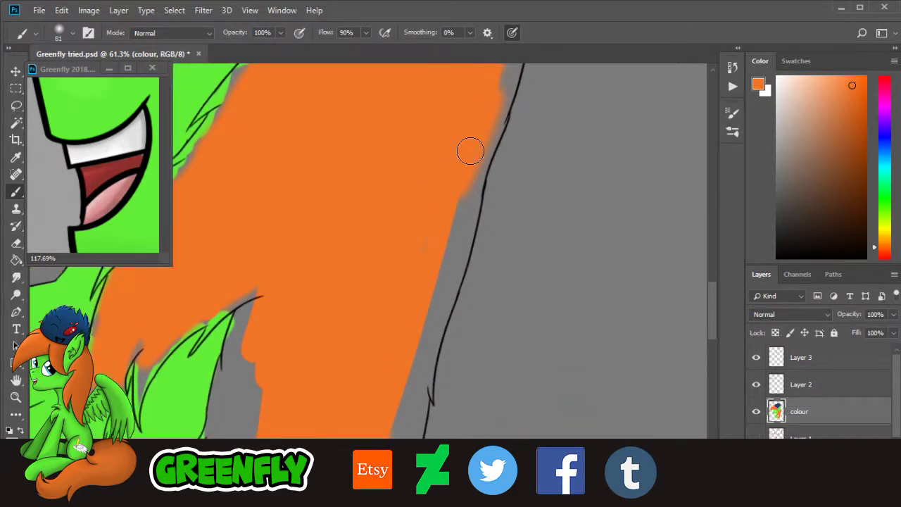
mouse_move(469, 151)
left_mouse_down()
mouse_move(432, 308)
mouse_move(436, 233)
mouse_move(395, 352)
mouse_move(401, 426)
left_mouse_up()
left_click_drag(711, 310, 713, 331)
left_click_drag(396, 261, 411, 380)
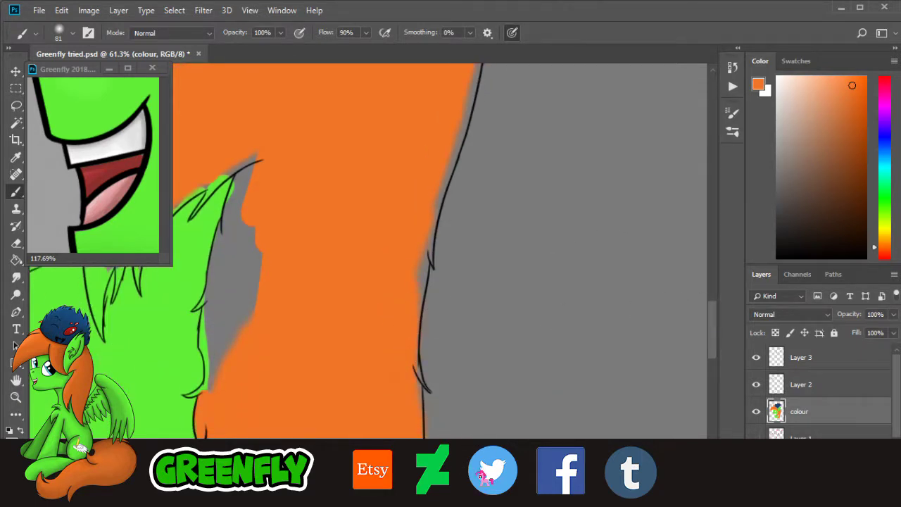
Step: Fill the grey gap between the mane and the chest's back outline with orange
left_click_drag(482, 476, 454, 476)
left_click_drag(355, 325, 330, 393)
mouse_move(336, 319)
left_mouse_down()
mouse_move(330, 340)
mouse_move(343, 206)
mouse_move(374, 145)
mouse_move(379, 194)
mouse_move(356, 321)
mouse_move(381, 275)
left_mouse_up()
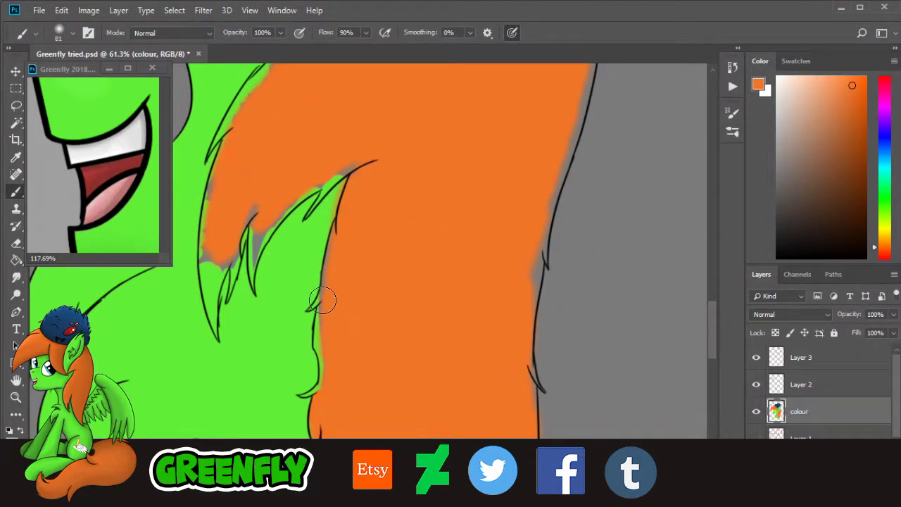
Step: Switch to a 20 px brush and fill the tip and lower edge of the pointed lock below the ear with orange
left_click(15, 396)
scroll(469, 276, "down", 4)
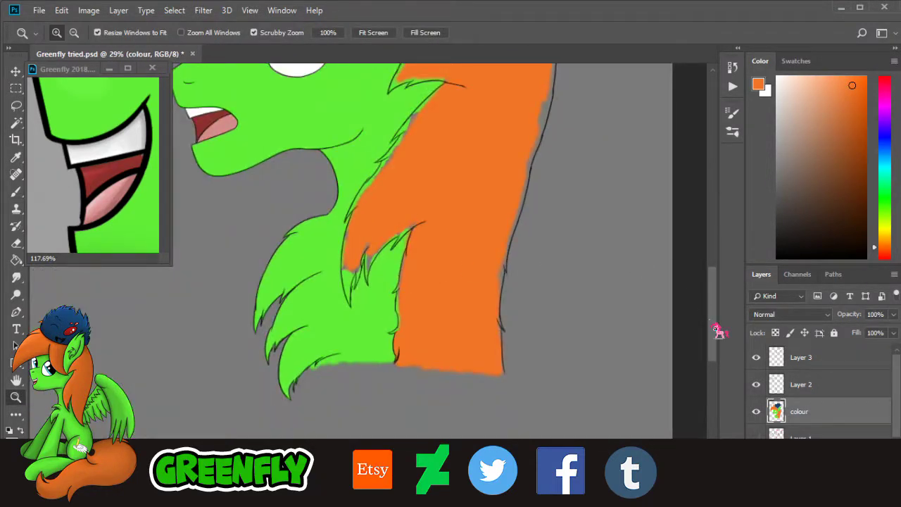
left_click_drag(716, 329, 715, 270)
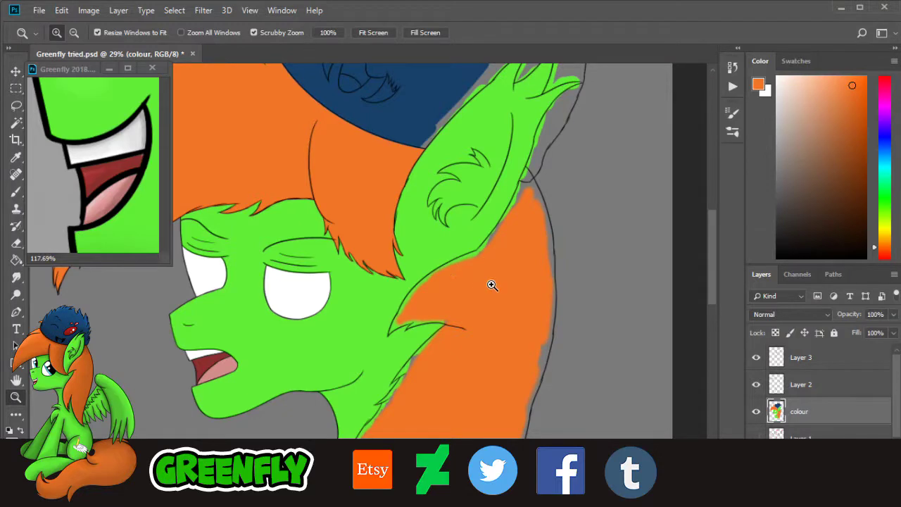
scroll(450, 337, "up", 8)
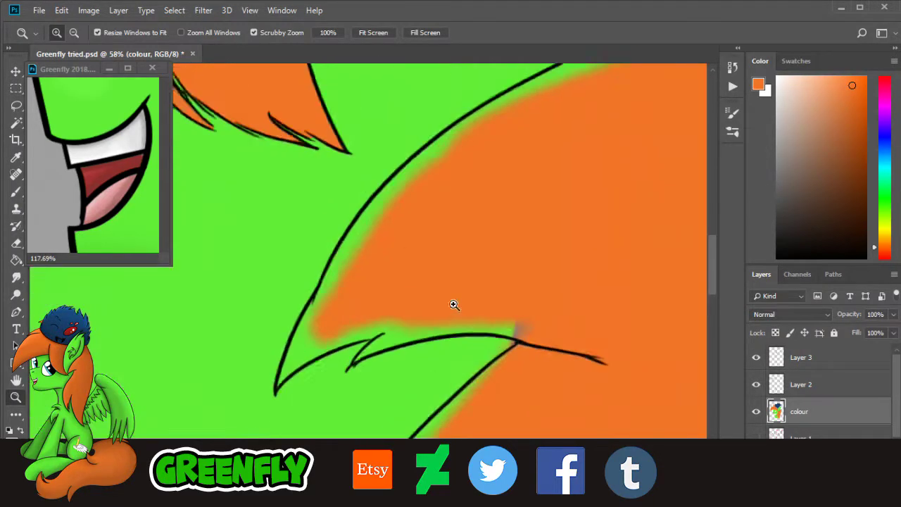
left_click(16, 193)
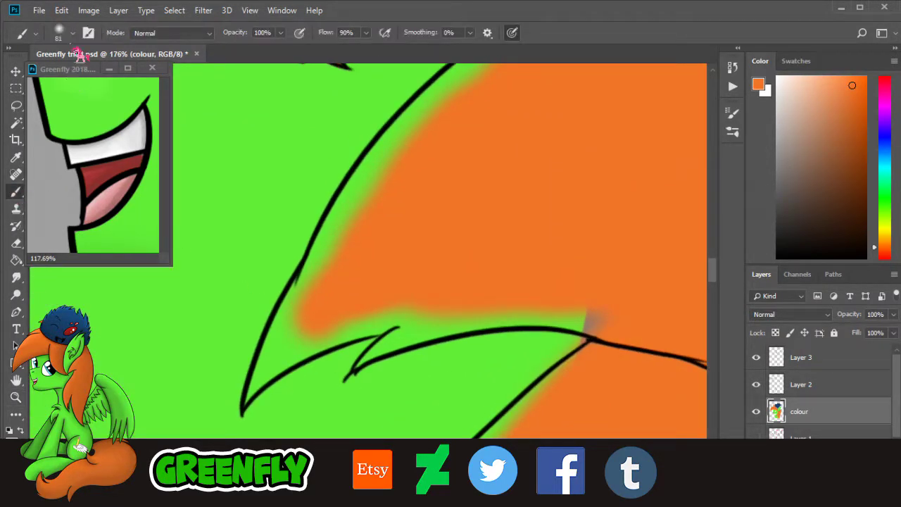
left_click(71, 33)
left_click(94, 213)
left_click(327, 315)
mouse_move(291, 347)
left_mouse_down()
mouse_move(338, 324)
mouse_move(266, 375)
mouse_move(246, 404)
mouse_move(301, 285)
mouse_move(337, 276)
mouse_move(331, 297)
mouse_move(304, 308)
mouse_move(329, 300)
mouse_move(350, 319)
mouse_move(342, 337)
mouse_move(404, 321)
mouse_move(406, 330)
mouse_move(358, 364)
mouse_move(395, 341)
mouse_move(387, 342)
mouse_move(398, 350)
mouse_move(463, 322)
mouse_move(600, 331)
mouse_move(567, 305)
left_mouse_up()
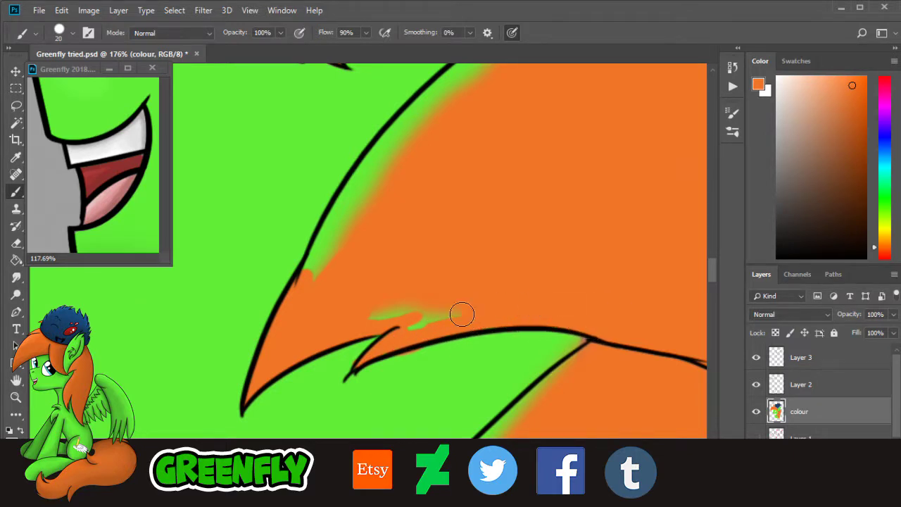
mouse_move(461, 314)
left_mouse_down()
mouse_move(432, 323)
mouse_move(442, 299)
mouse_move(356, 312)
left_mouse_up()
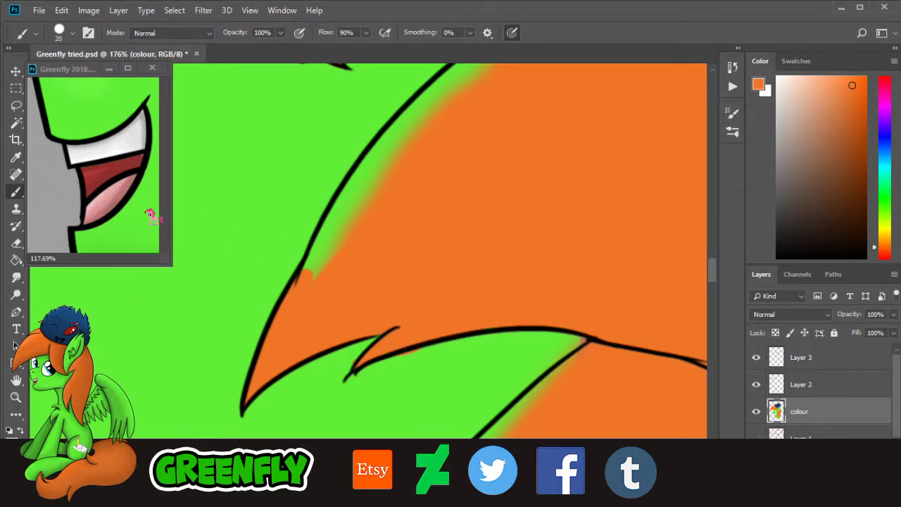
left_click(16, 156)
left_click(230, 300)
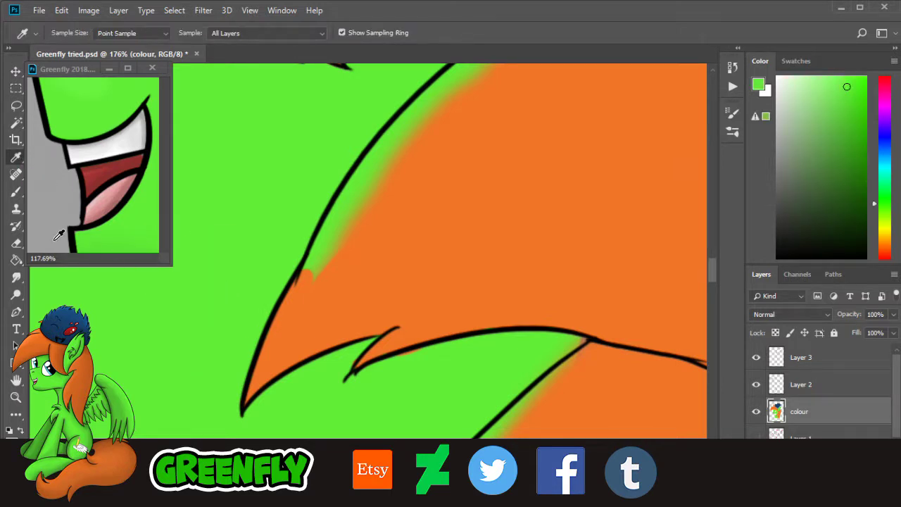
left_click(16, 192)
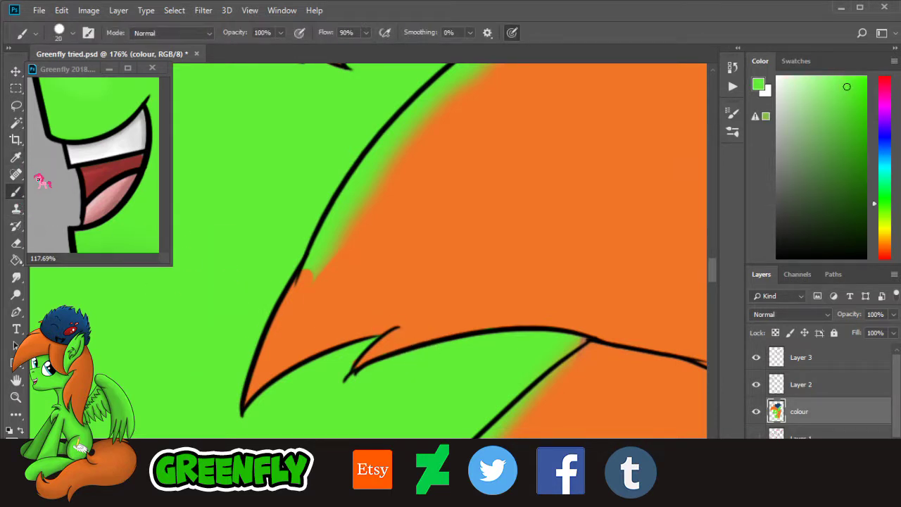
left_click(536, 210, "alt")
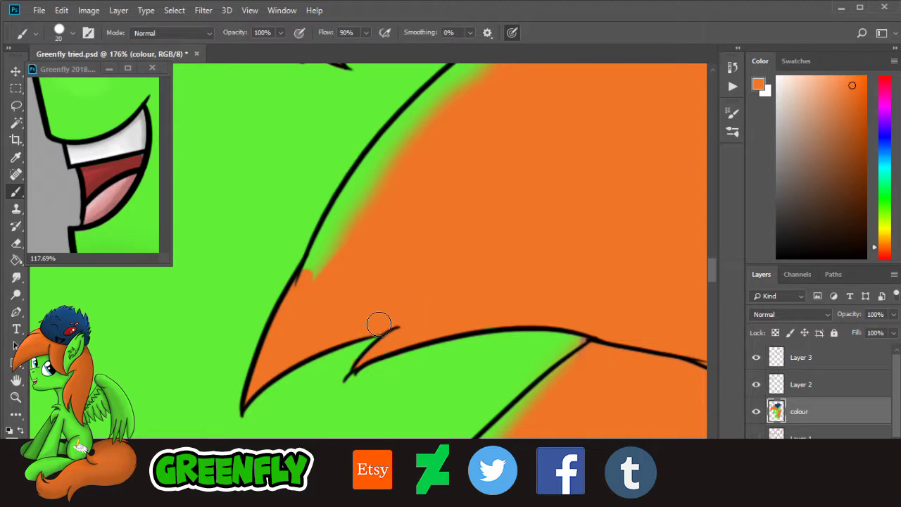
Step: Extend the orange towards the neck outline under the pointed lock, and touch up the narrow corner above it with sampled green
left_click_drag(712, 266, 713, 292)
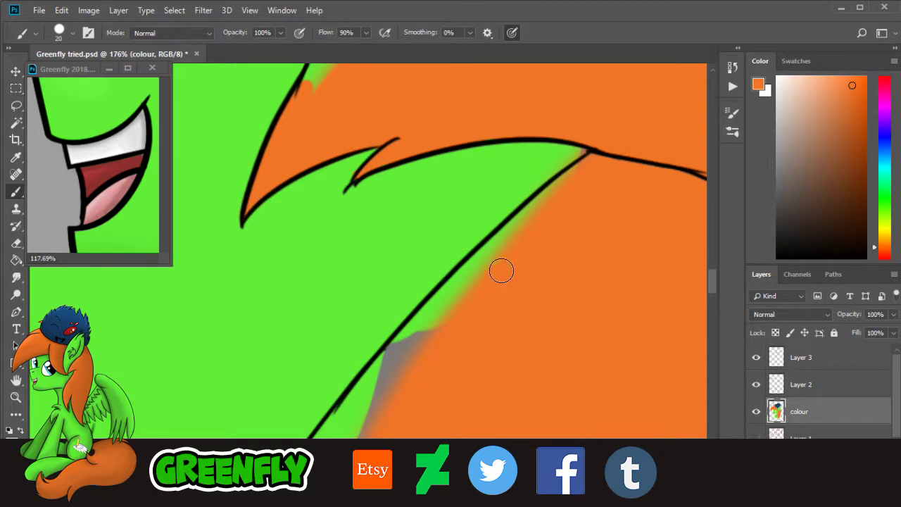
mouse_move(501, 270)
left_mouse_down()
mouse_move(467, 293)
mouse_move(504, 239)
mouse_move(506, 250)
mouse_move(512, 243)
mouse_move(507, 251)
mouse_move(535, 212)
mouse_move(521, 222)
mouse_move(560, 185)
left_mouse_up()
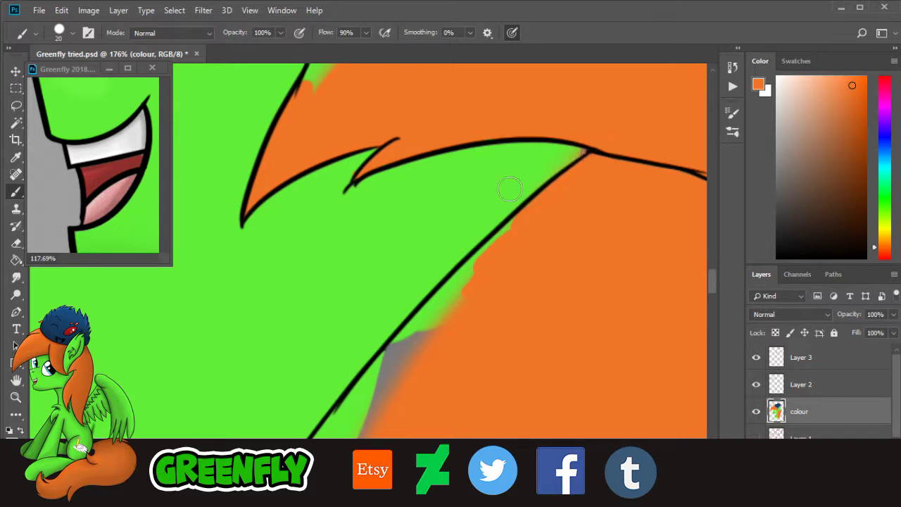
left_click(330, 267, "alt")
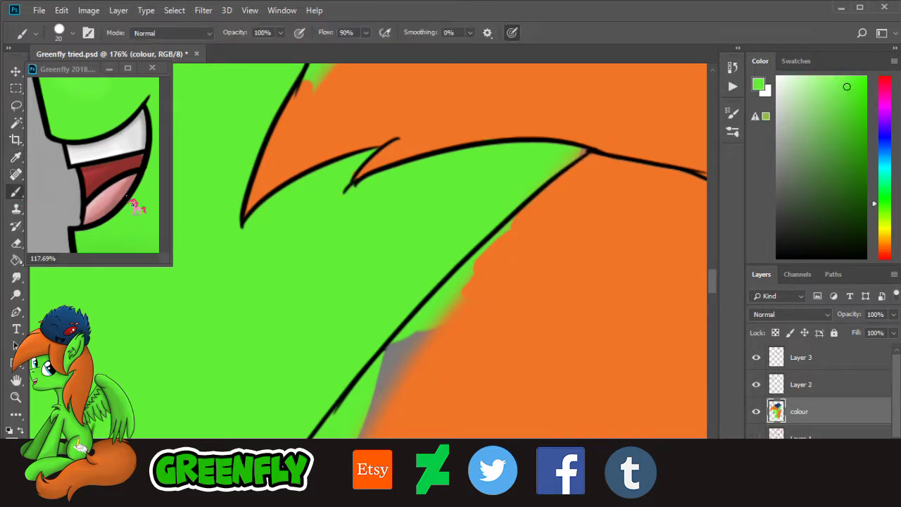
left_click_drag(541, 167, 579, 154)
Step: Sample the mane's orange and fill the green gap along the upper outline of the pointed lock below the ear
left_click(16, 157)
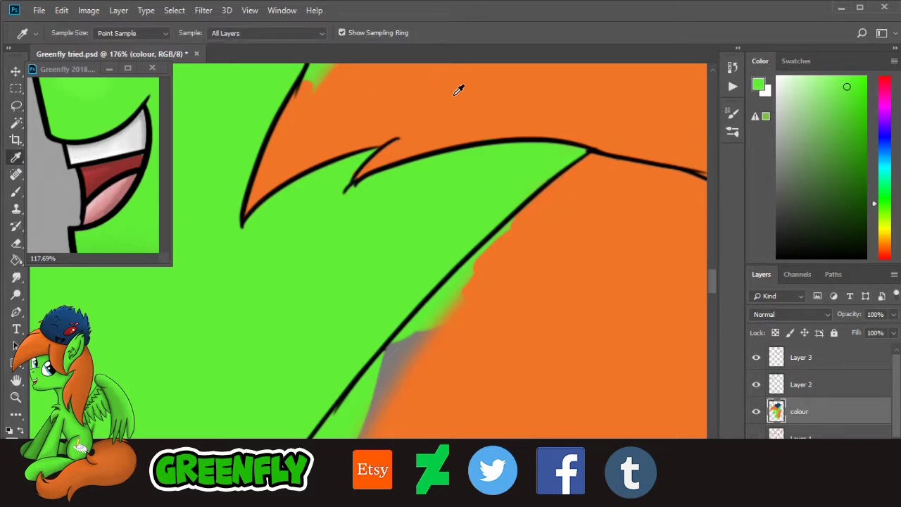
left_click(291, 153)
left_click_drag(720, 288, 717, 269)
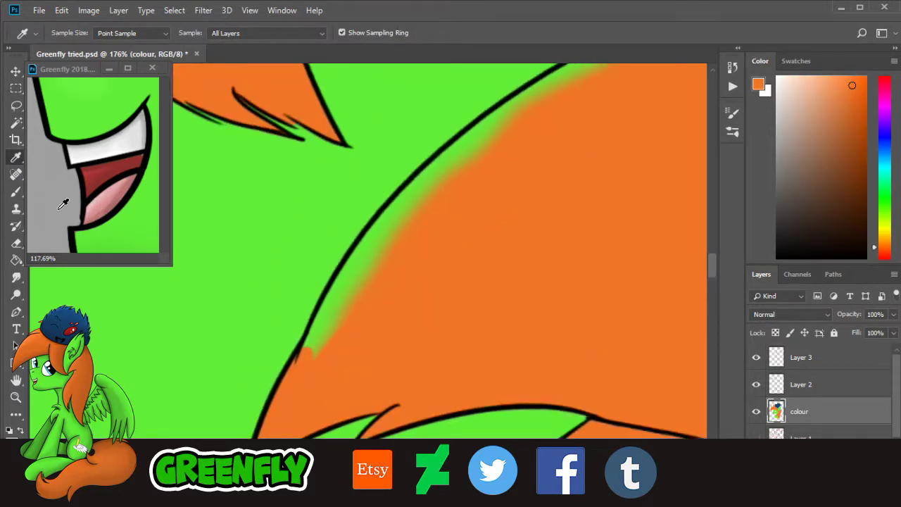
key("b")
mouse_move(344, 305)
left_mouse_down()
mouse_move(310, 347)
mouse_move(373, 233)
mouse_move(363, 275)
left_mouse_up()
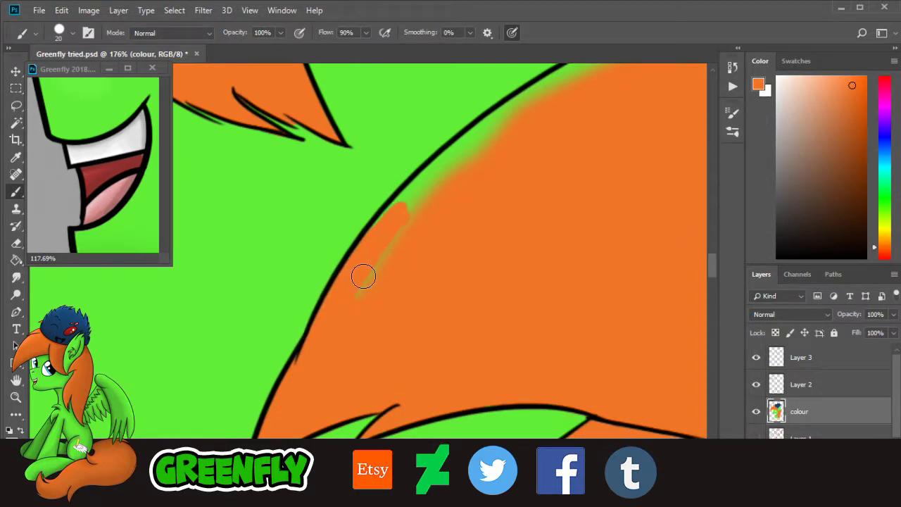
mouse_move(454, 195)
left_mouse_down()
mouse_move(394, 221)
mouse_move(401, 198)
mouse_move(447, 160)
mouse_move(427, 178)
mouse_move(496, 133)
left_mouse_up()
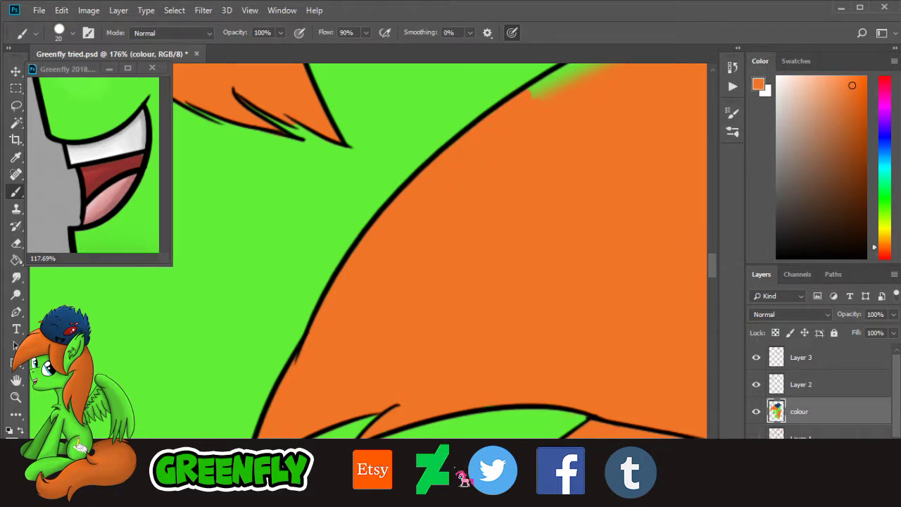
Step: Continue the orange fill along the mane's upper outline to the corner at the ear's base
scroll(641, 314, "right", 5)
scroll(511, 294, "up", 6)
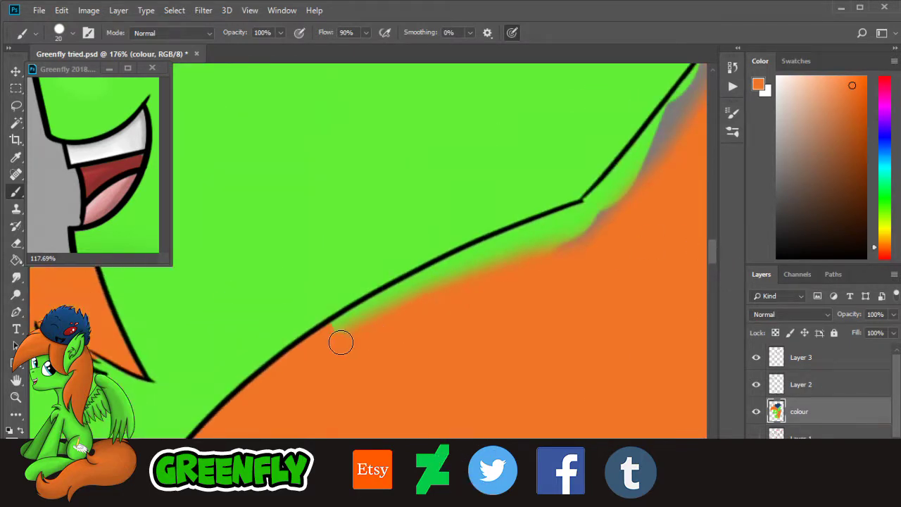
mouse_move(341, 342)
left_mouse_down()
mouse_move(376, 306)
mouse_move(347, 326)
mouse_move(394, 301)
mouse_move(362, 307)
mouse_move(601, 203)
mouse_move(486, 272)
mouse_move(521, 266)
mouse_move(450, 277)
left_mouse_up()
left_click_drag(489, 474, 508, 474)
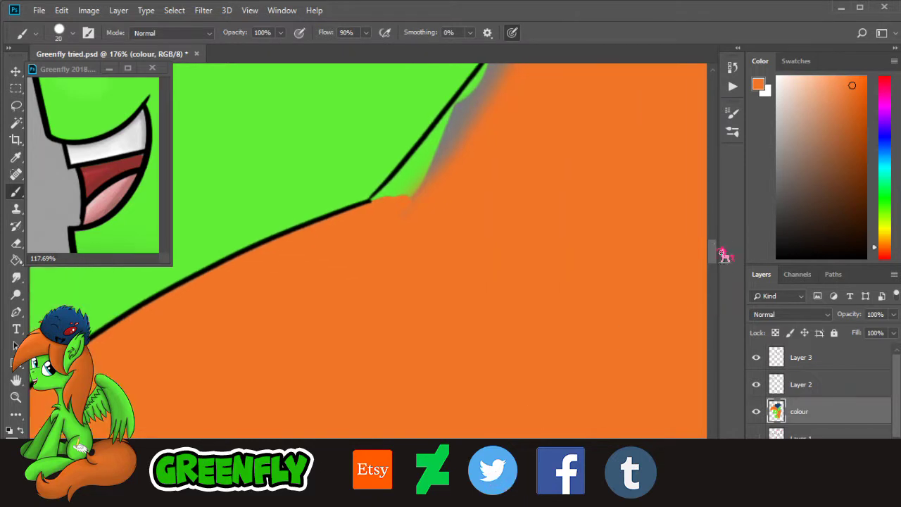
Step: Fill the green and grey gap between the mane and the ear's back outline with orange, working up from the ear's base
left_click_drag(713, 252, 712, 243)
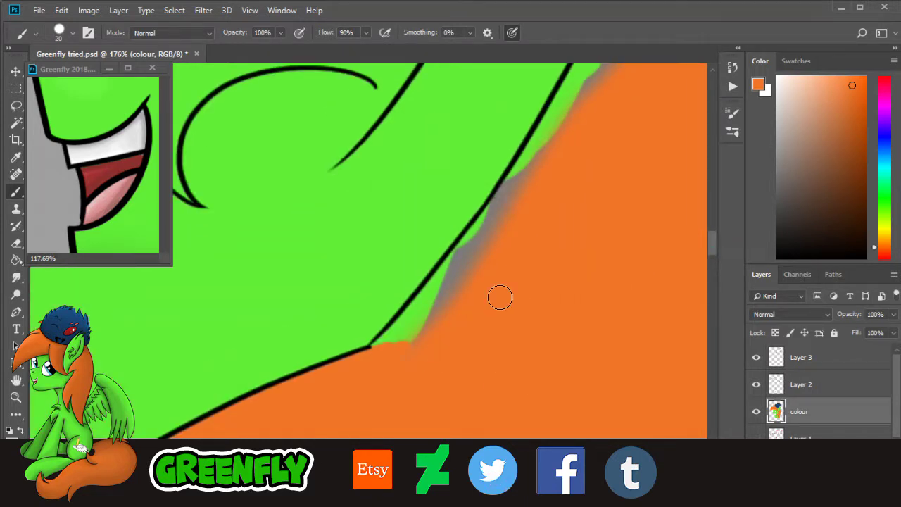
mouse_move(474, 306)
left_mouse_down()
mouse_move(380, 356)
mouse_move(476, 236)
mouse_move(451, 258)
mouse_move(437, 299)
left_mouse_up()
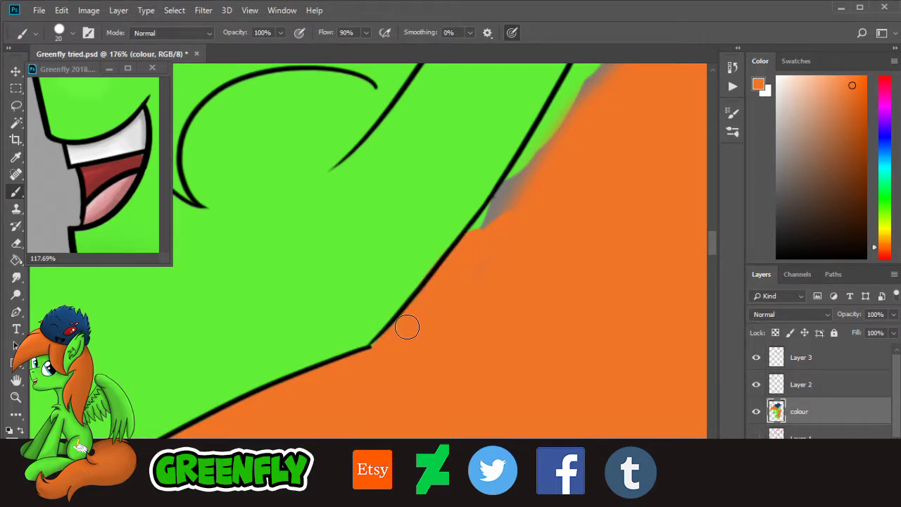
scroll(683, 255, "up", 5)
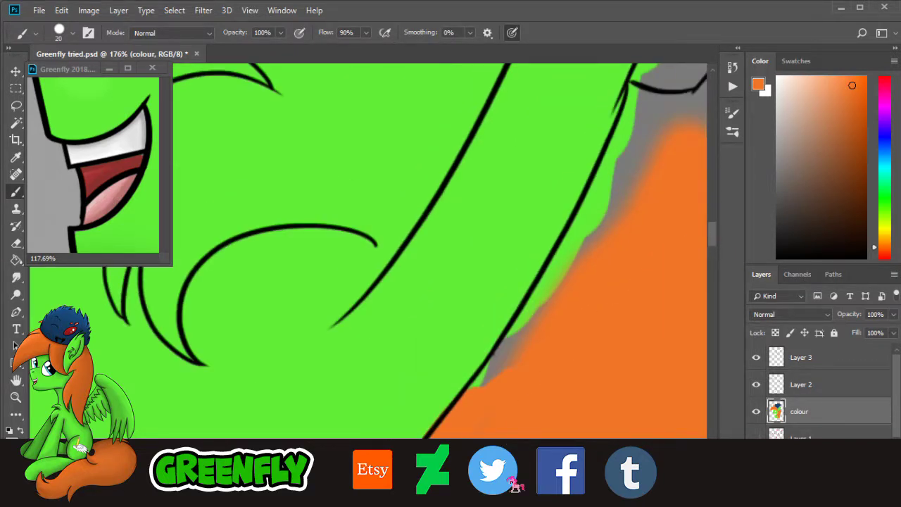
Step: Paint the gray gap between the ear's back outline and the orange mane solid orange, up to the hair's top corner
scroll(474, 410, "right", 5)
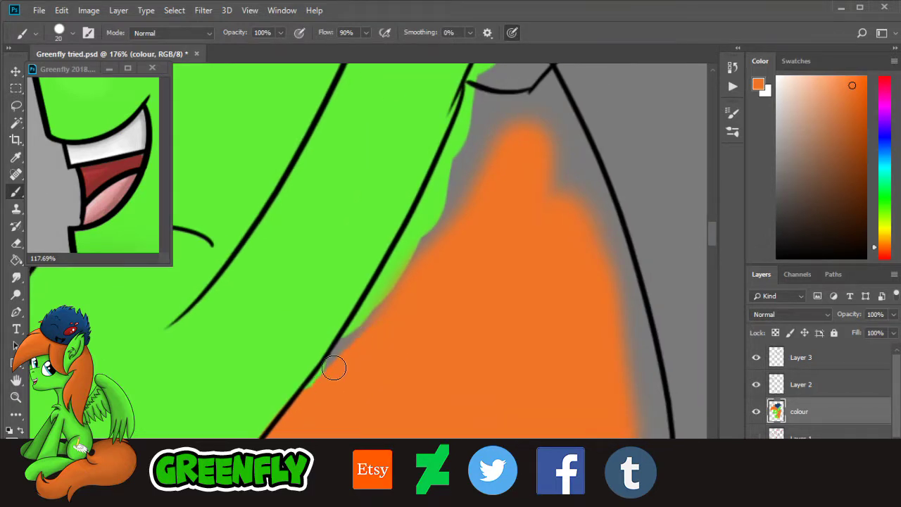
mouse_move(334, 368)
left_mouse_down()
mouse_move(354, 340)
mouse_move(322, 373)
mouse_move(430, 225)
mouse_move(388, 275)
mouse_move(401, 252)
mouse_move(382, 296)
mouse_move(471, 188)
mouse_move(481, 151)
mouse_move(429, 207)
mouse_move(473, 101)
mouse_move(495, 79)
mouse_move(528, 189)
mouse_move(563, 203)
mouse_move(561, 119)
mouse_move(569, 127)
mouse_move(539, 80)
mouse_move(543, 103)
mouse_move(495, 199)
left_mouse_up()
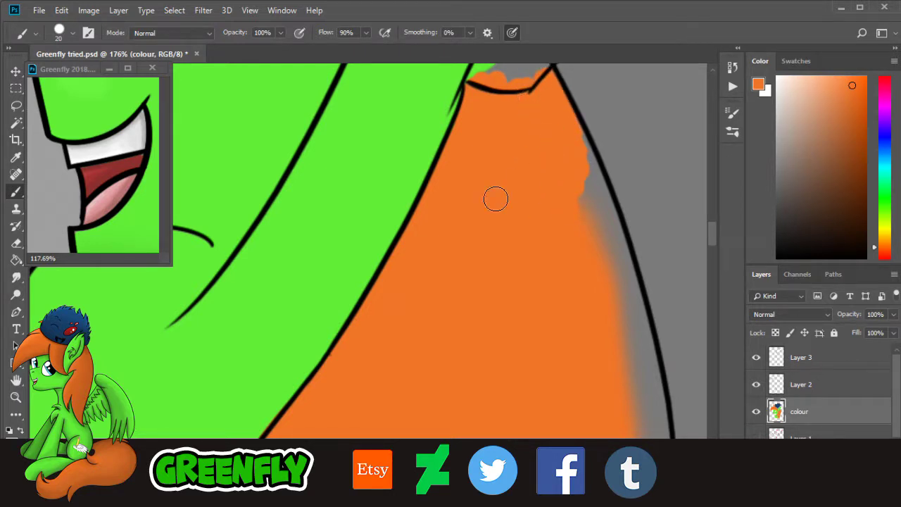
Step: Fill the gray gap along the mane's upper back outline, below the ear, with orange brush strokes
left_click(16, 396)
left_click_drag(493, 252, 449, 287)
left_click_drag(455, 473, 476, 472)
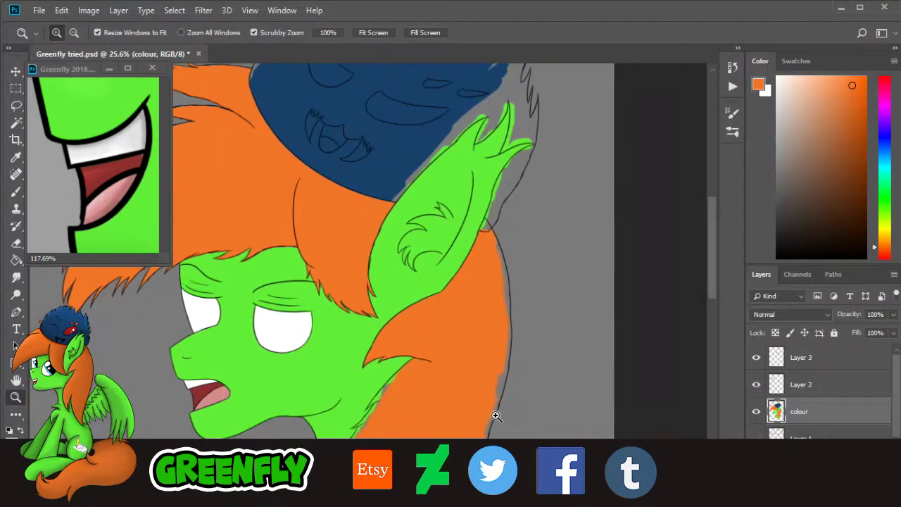
left_click_drag(513, 281, 554, 288)
left_click_drag(499, 231, 537, 246)
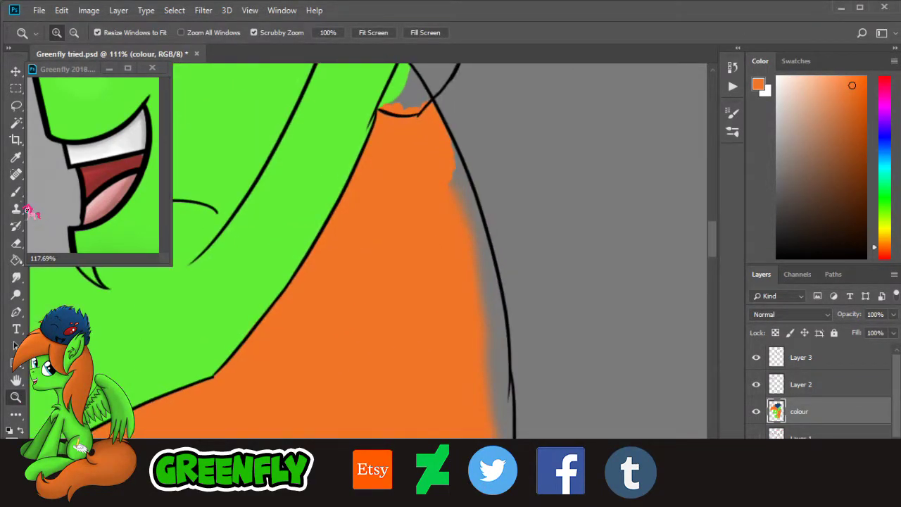
left_click(15, 192)
left_click_drag(471, 264, 469, 232)
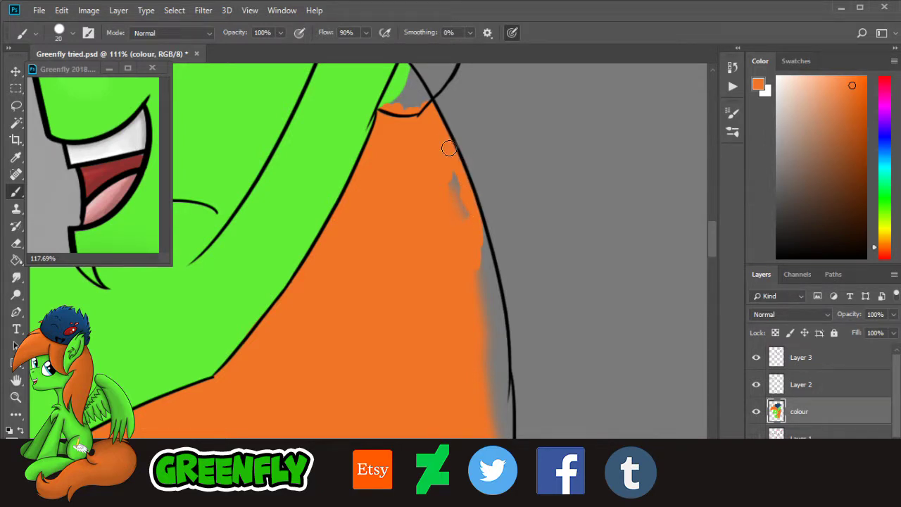
left_click_drag(449, 148, 455, 200)
mouse_move(473, 232)
left_mouse_down()
mouse_move(481, 288)
mouse_move(478, 224)
mouse_move(501, 341)
left_mouse_up()
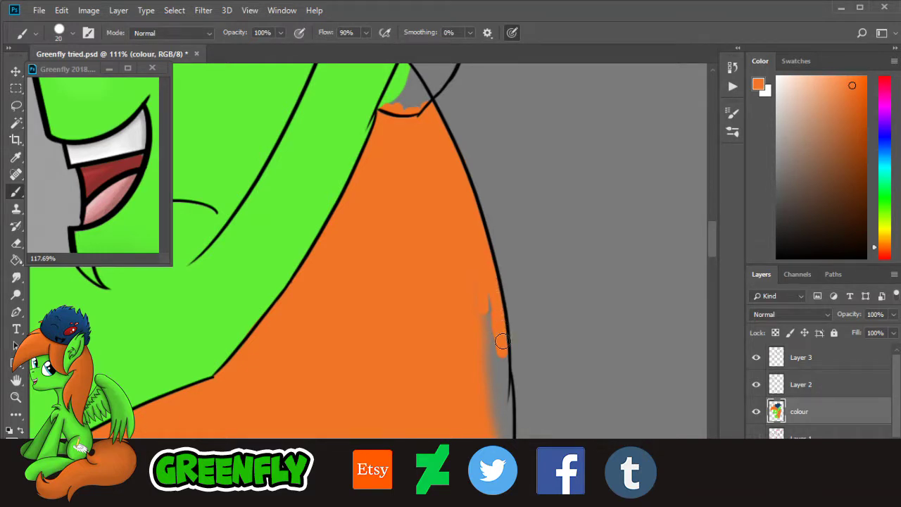
left_click_drag(500, 384, 501, 381)
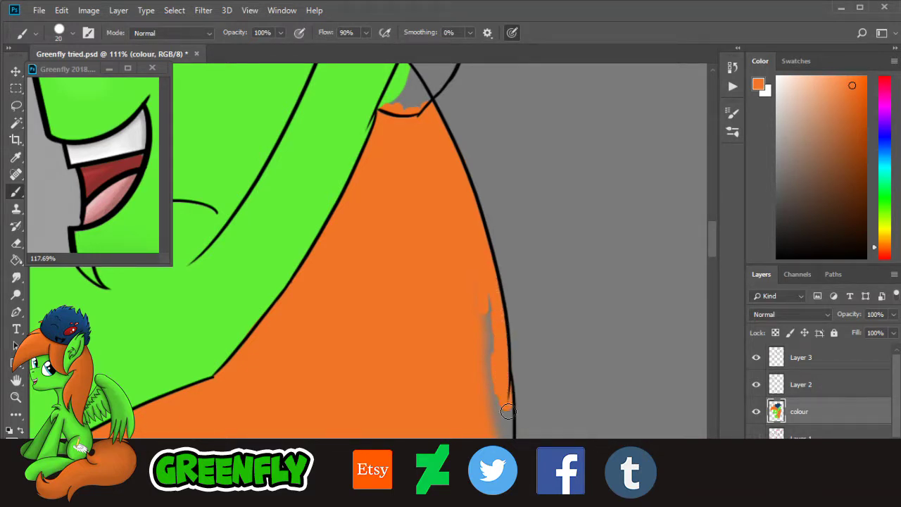
mouse_move(501, 416)
left_mouse_down()
mouse_move(490, 334)
mouse_move(486, 351)
left_mouse_up()
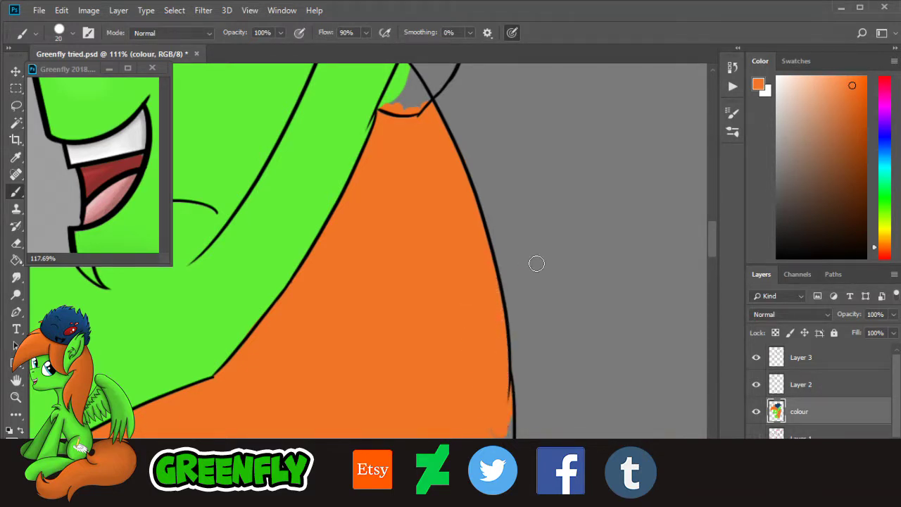
Step: Continue the orange fill down the middle of the mane's back outline, covering the remaining gray strip inside the line
left_click_drag(717, 257, 717, 270)
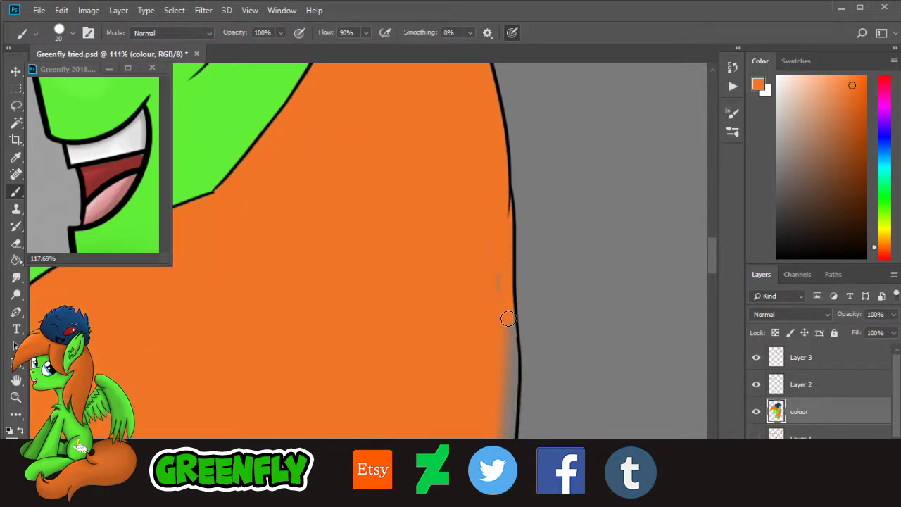
mouse_move(511, 393)
left_mouse_down()
mouse_move(508, 423)
mouse_move(502, 337)
left_mouse_up()
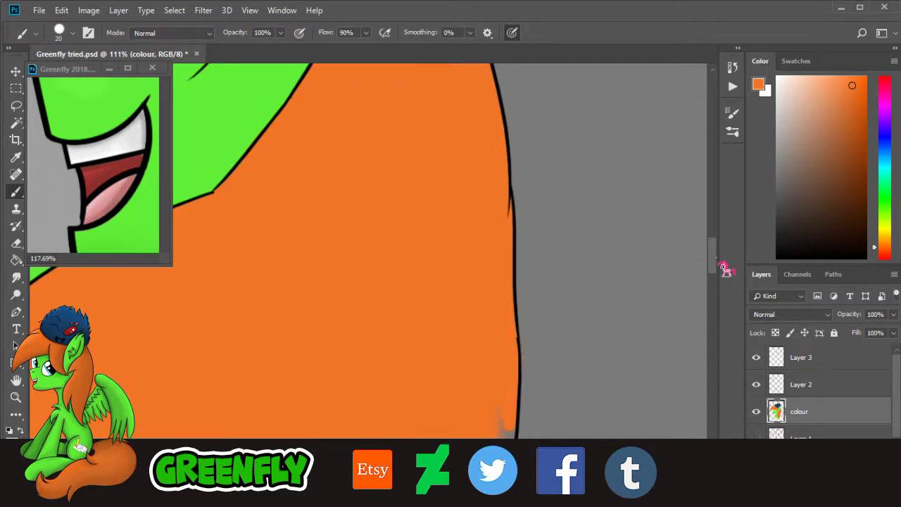
left_click_drag(722, 267, 715, 289)
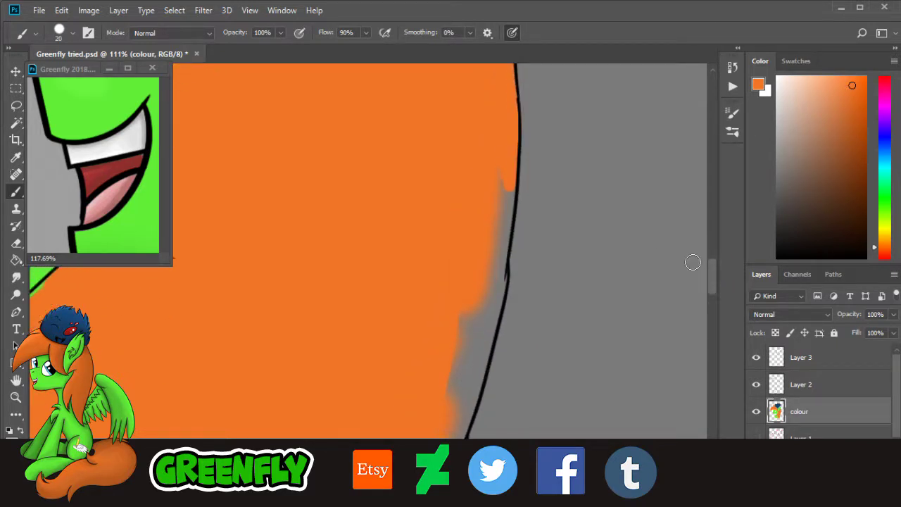
mouse_move(482, 284)
left_mouse_down()
mouse_move(494, 309)
mouse_move(507, 176)
left_mouse_up()
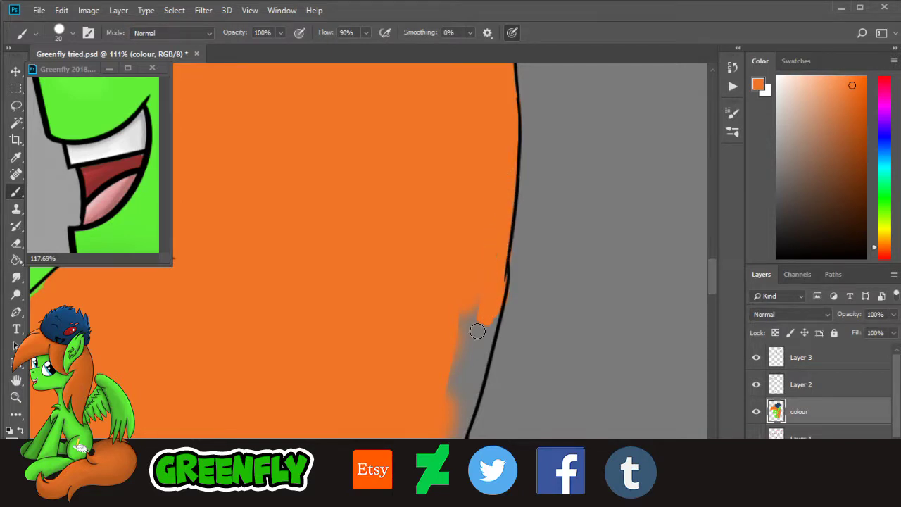
mouse_move(477, 331)
left_mouse_down()
mouse_move(479, 352)
mouse_move(489, 327)
left_mouse_up()
mouse_move(477, 367)
left_mouse_down()
mouse_move(466, 411)
mouse_move(472, 287)
left_mouse_up()
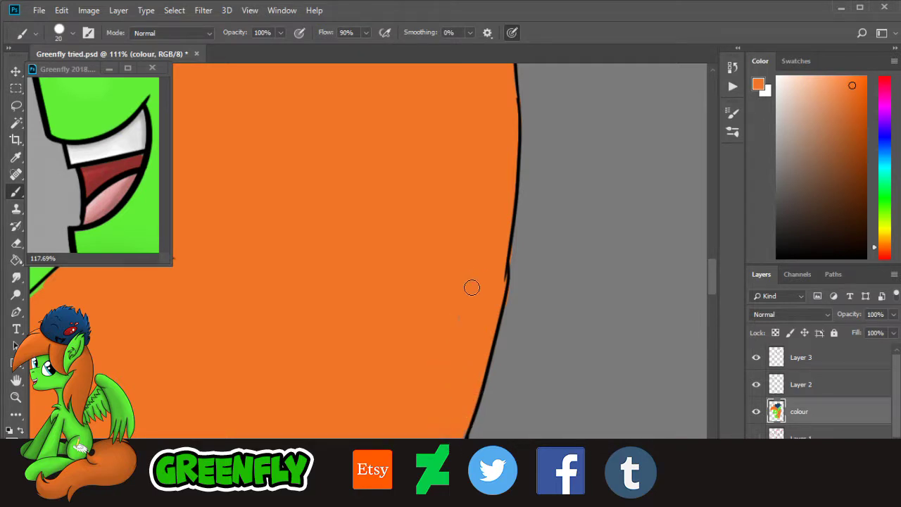
Step: Erase the orange overspill outside the mane's back outline where the line strokes overlap
left_click(15, 396)
left_click_drag(430, 356, 438, 344)
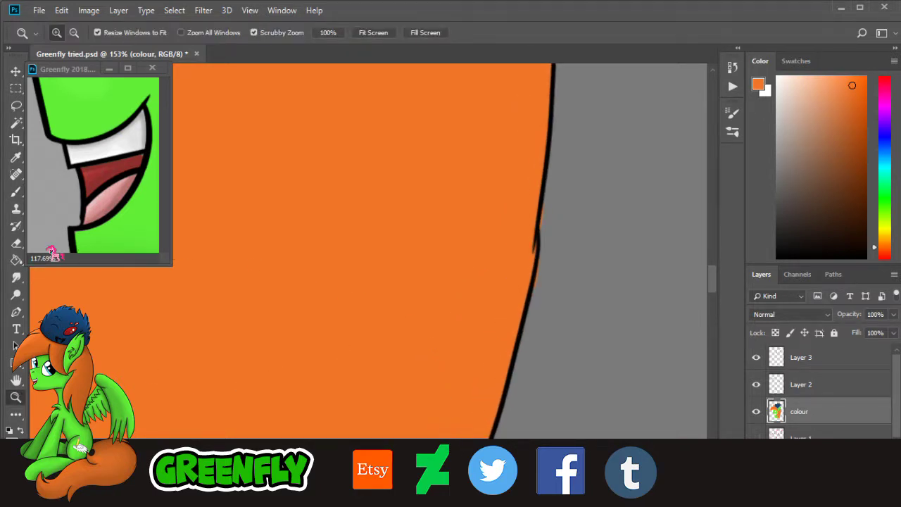
key("e")
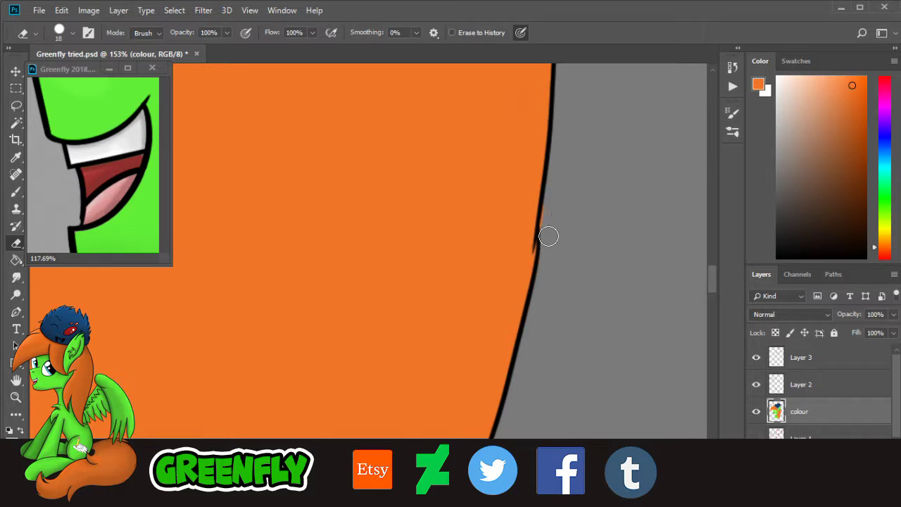
Step: Fill the gray strip inside the mane's inward-curving back outline with orange and erase the overspill outside the line
left_click_drag(715, 291, 713, 312)
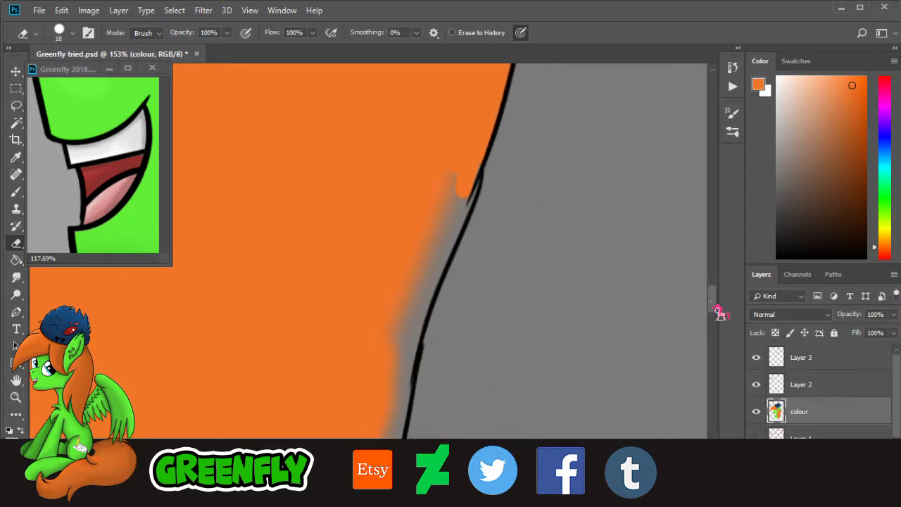
left_click(15, 192)
mouse_move(429, 202)
left_mouse_down()
mouse_move(466, 176)
mouse_move(458, 219)
mouse_move(436, 247)
mouse_move(455, 227)
mouse_move(395, 410)
left_mouse_up()
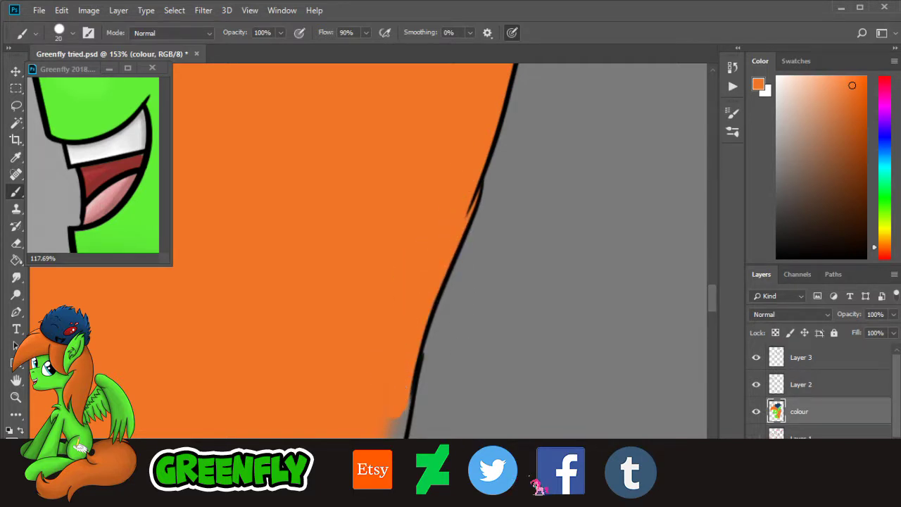
left_click_drag(531, 478, 518, 477)
left_click_drag(719, 311, 719, 328)
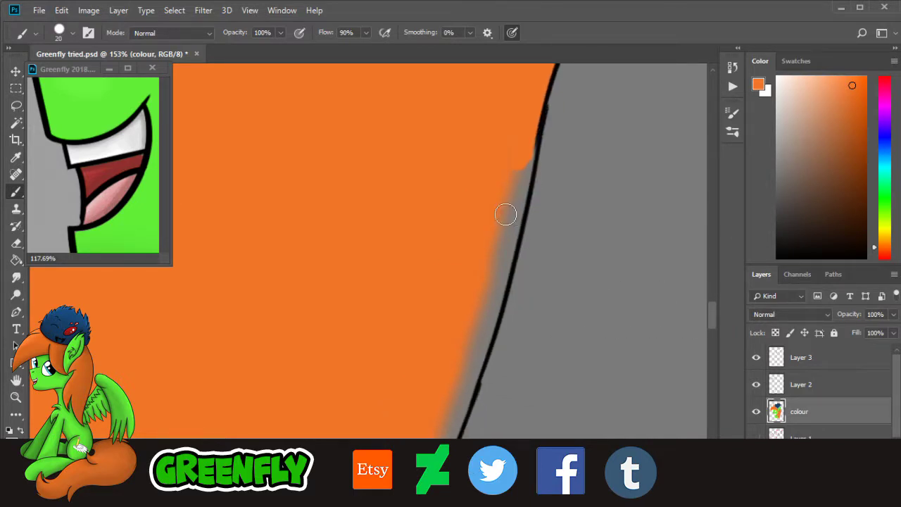
mouse_move(505, 214)
left_mouse_down()
mouse_move(503, 249)
mouse_move(527, 173)
mouse_move(525, 181)
mouse_move(528, 133)
mouse_move(500, 207)
mouse_move(491, 308)
mouse_move(449, 401)
mouse_move(470, 396)
left_mouse_up()
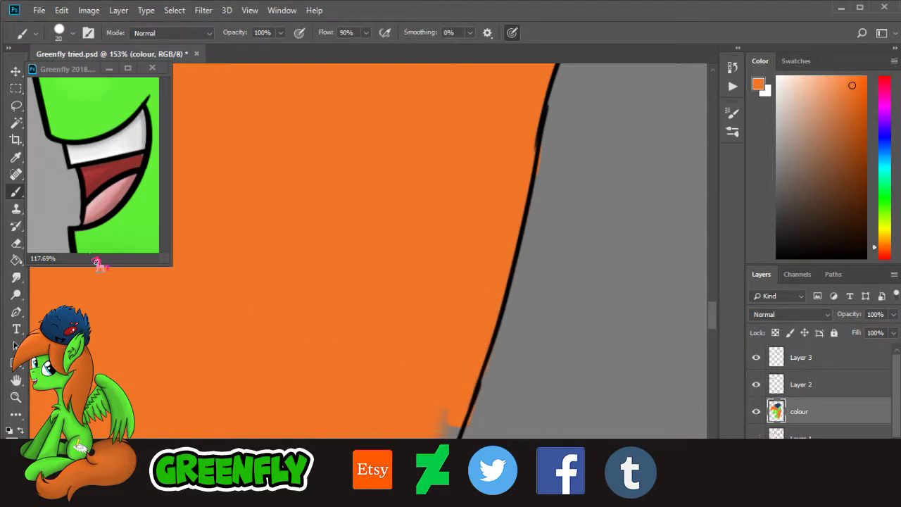
key("e")
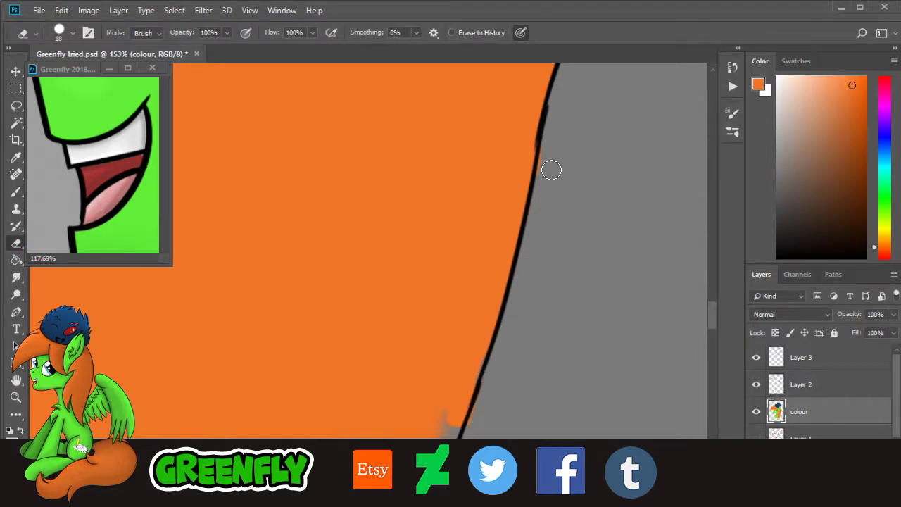
Step: Paint orange into the start of the gap above the mane's small pointed tuft and erase the spill past the outline
scroll(721, 341, "down", 3)
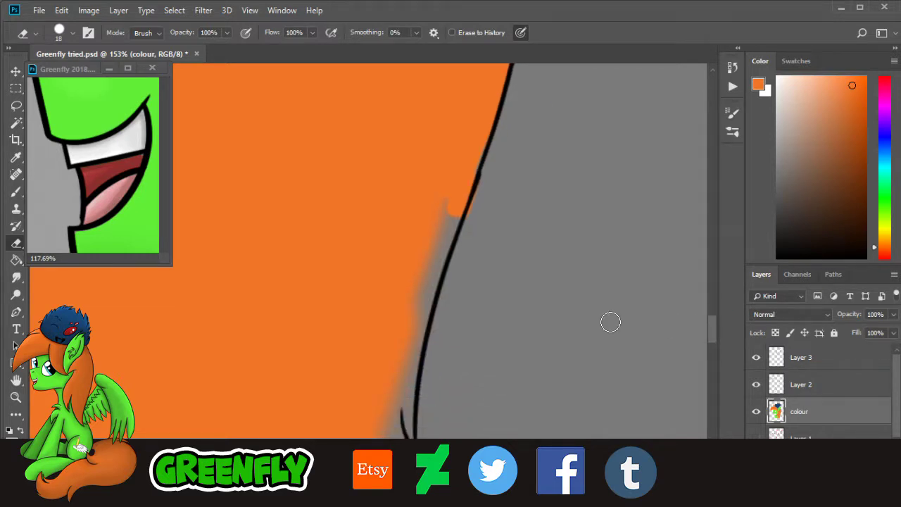
key("b")
mouse_move(437, 212)
left_mouse_down()
mouse_move(455, 201)
mouse_move(446, 237)
mouse_move(481, 151)
left_mouse_up()
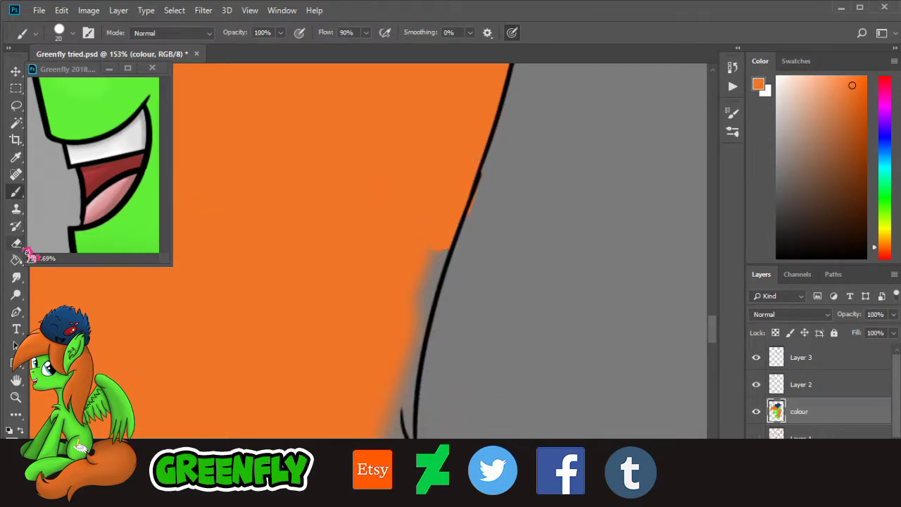
left_click(17, 244)
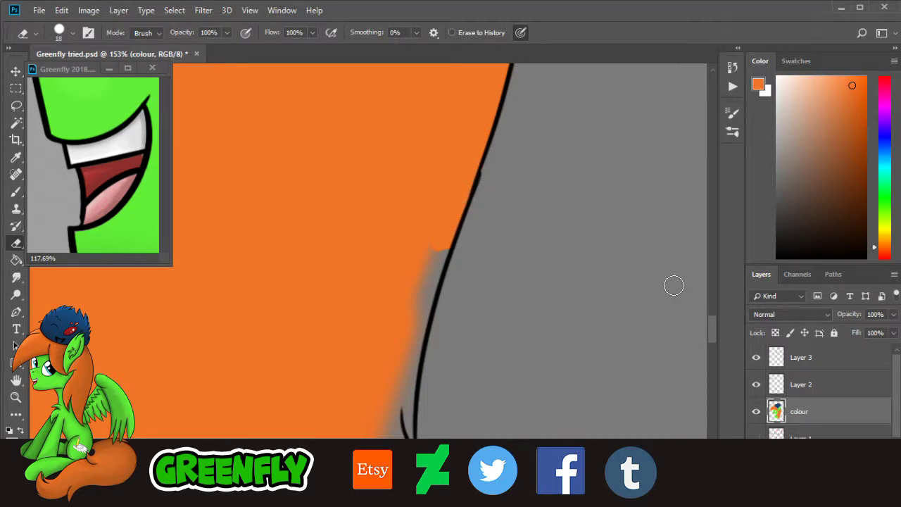
Step: Color the small pointed tuft on the mane's back edge orange and fill the gray gaps above and below it
scroll(718, 344, "down", 3)
key("b")
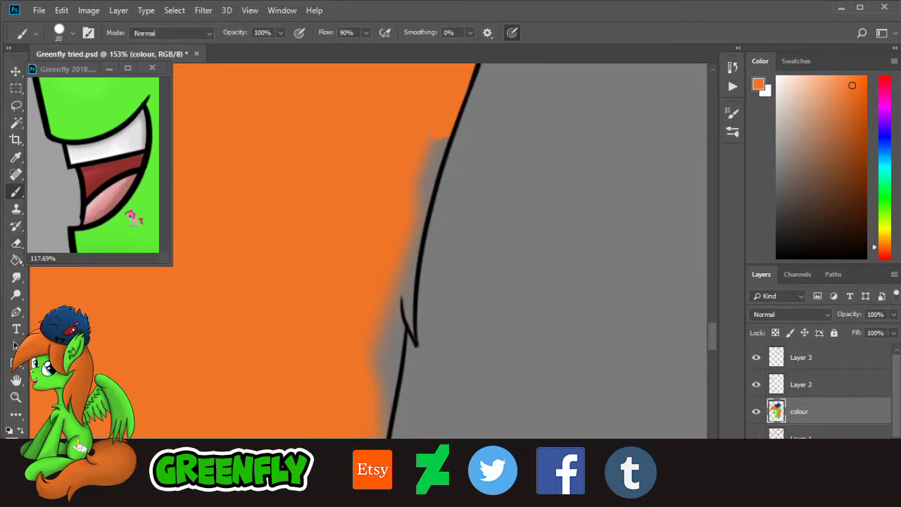
left_click_drag(403, 277, 412, 335)
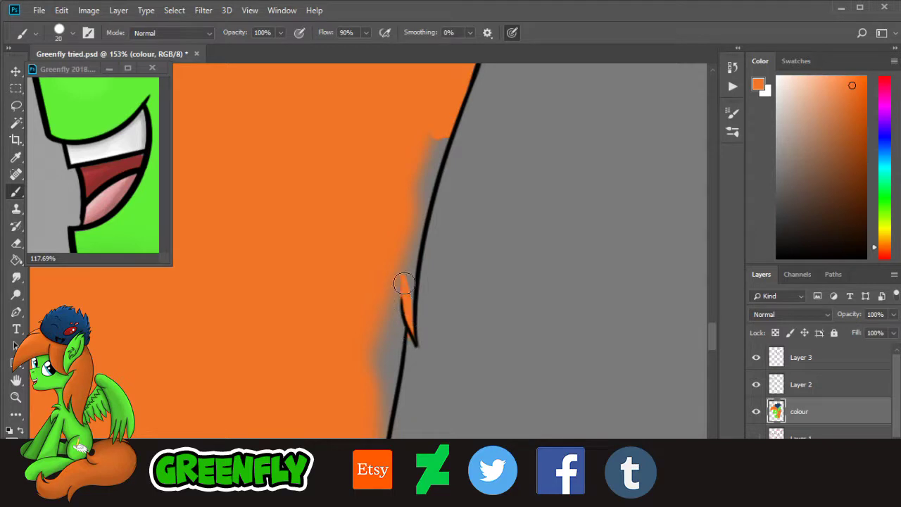
mouse_move(403, 283)
left_mouse_down()
mouse_move(381, 444)
mouse_move(366, 374)
left_mouse_up()
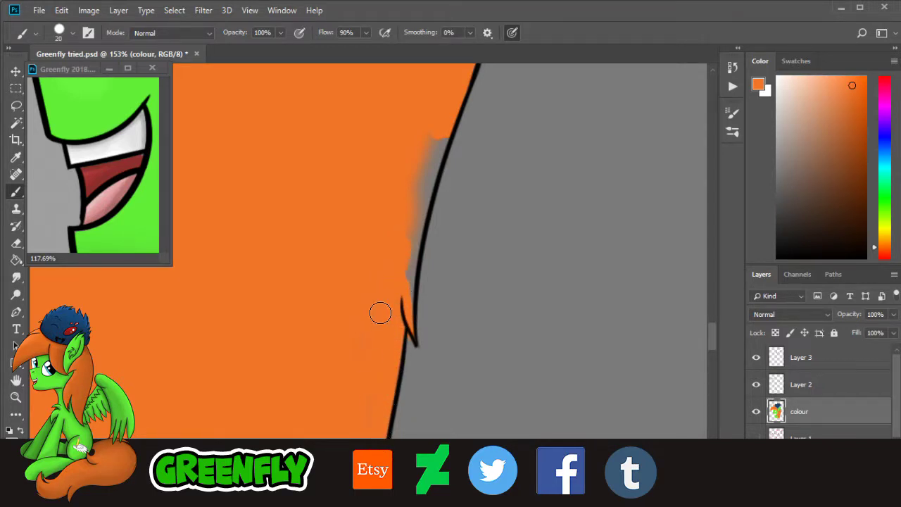
mouse_move(381, 313)
left_mouse_down()
mouse_move(407, 282)
mouse_move(409, 255)
left_mouse_up()
mouse_move(423, 196)
left_mouse_down()
mouse_move(434, 149)
mouse_move(426, 173)
left_mouse_up()
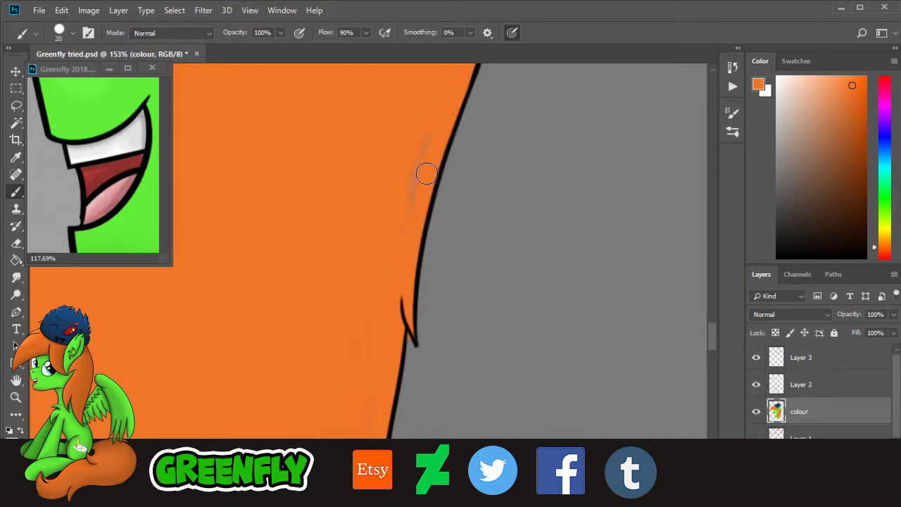
left_click(17, 244)
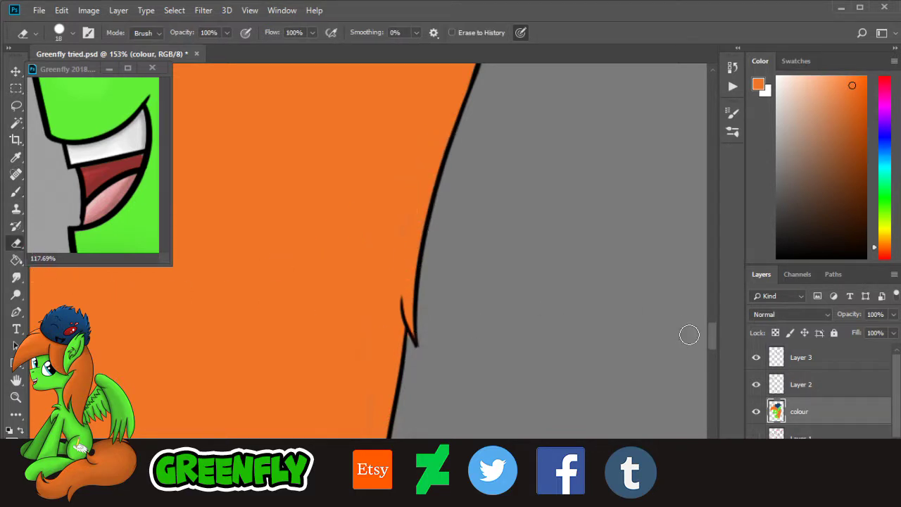
Step: Fill the lowest stretch of the mane's back edge and its curved tuft with orange, and erase the overspill outside the outline
left_click_drag(712, 341, 717, 363)
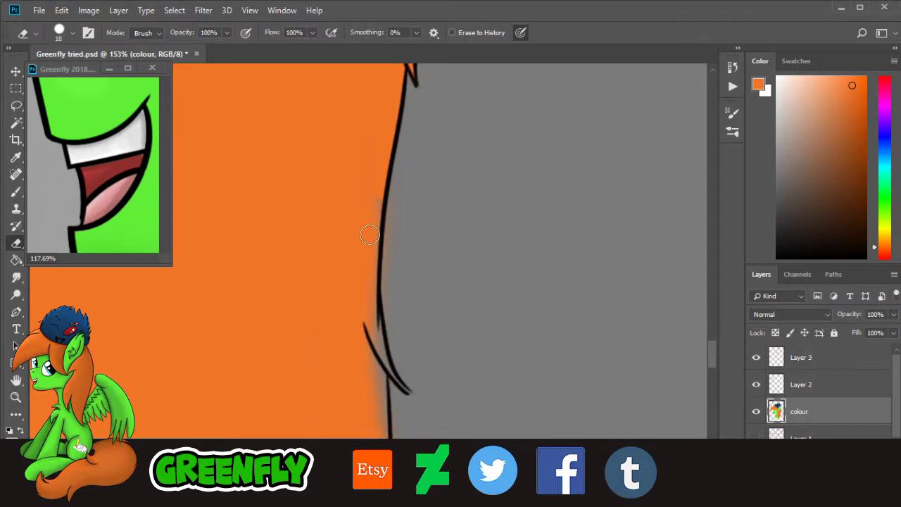
left_click(18, 192)
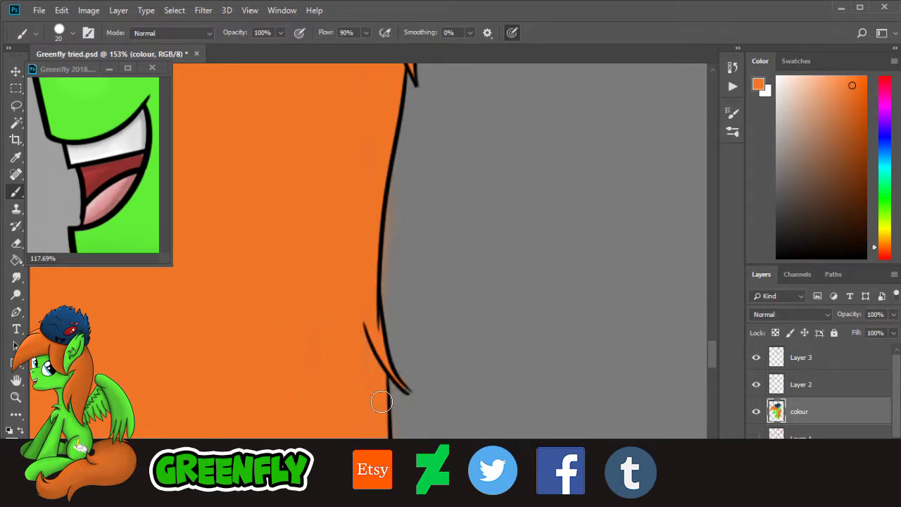
scroll(720, 373, "down", 5)
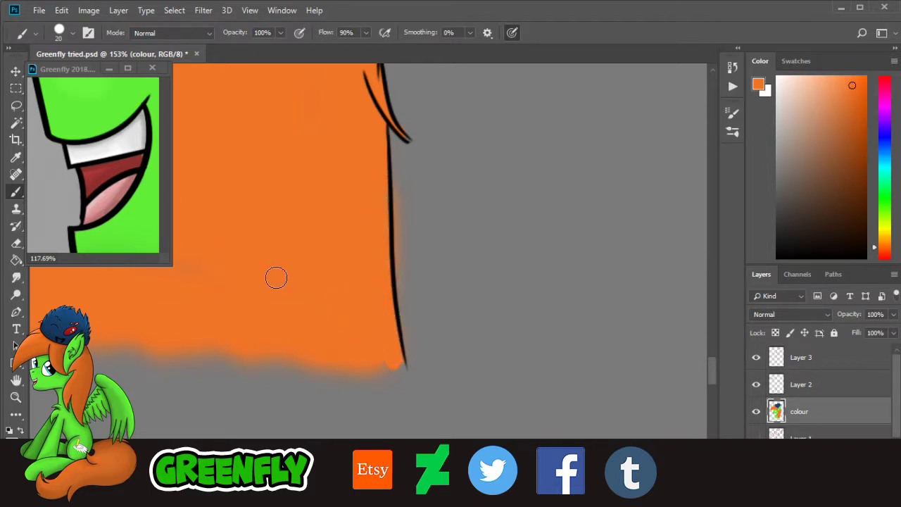
left_click(28, 242)
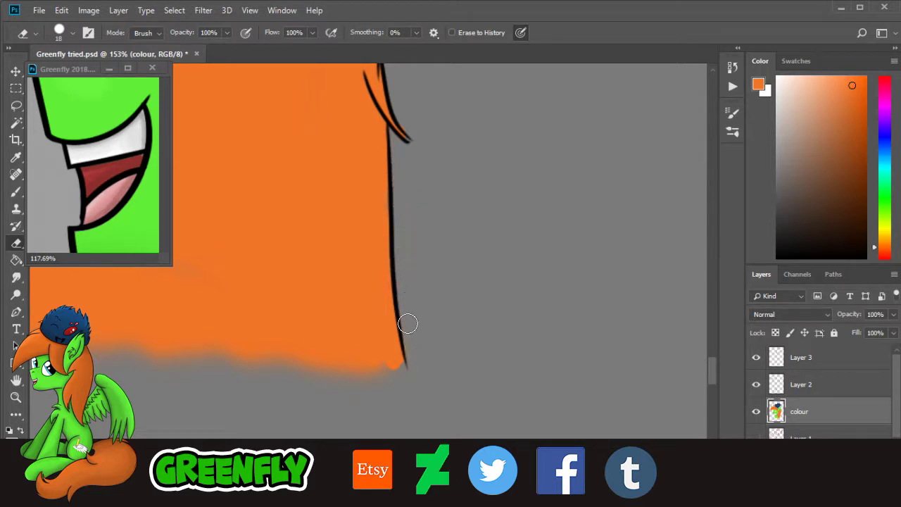
key("z")
left_click_drag(394, 266, 311, 296)
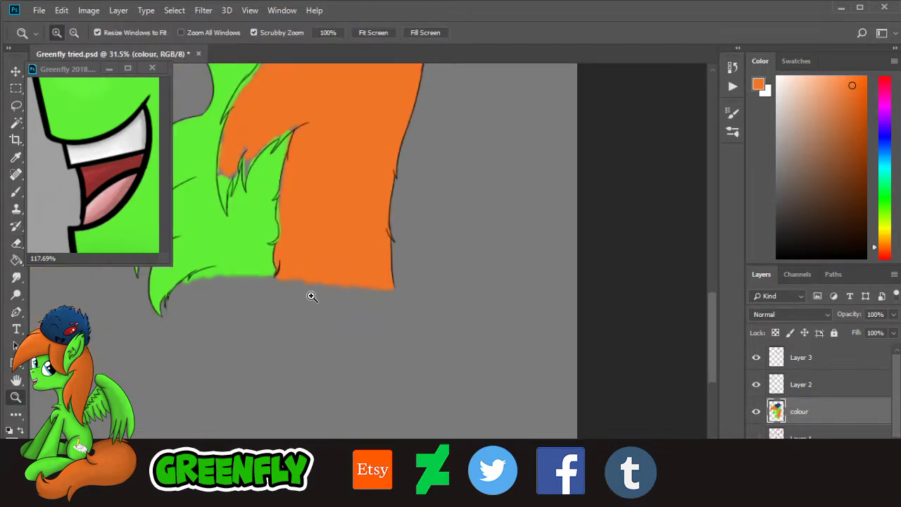
left_click_drag(317, 138, 311, 161)
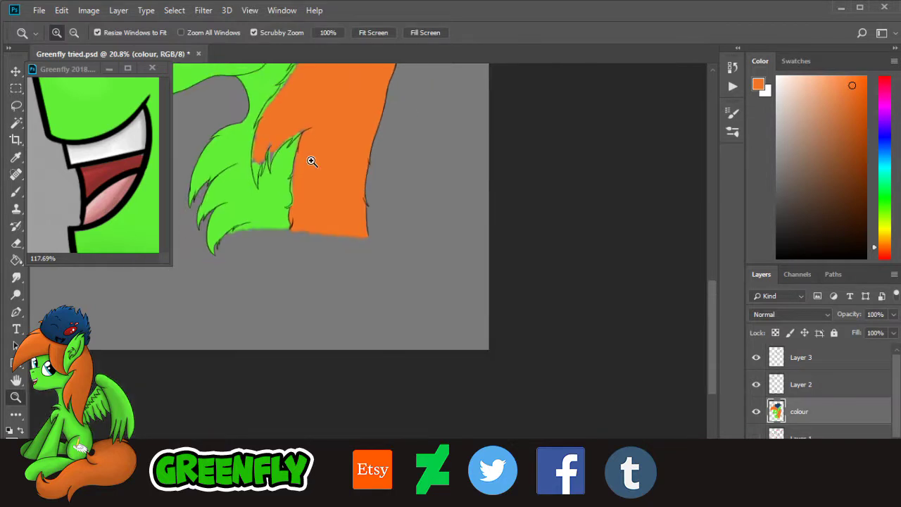
scroll(688, 268, "up", 3)
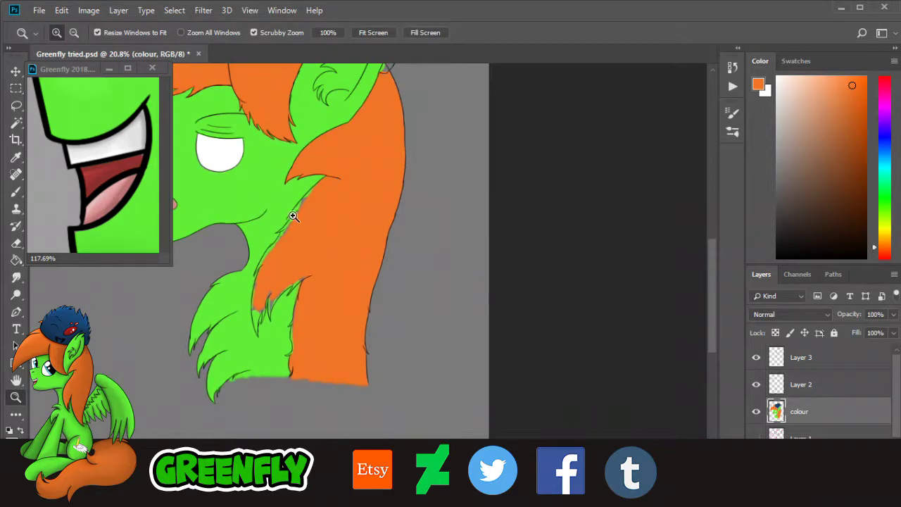
Step: Fill the green and gray gap along the upper front edge of the mane beside the neck with orange up to the outline
left_click_drag(294, 217, 352, 195)
left_click_drag(439, 256, 489, 249)
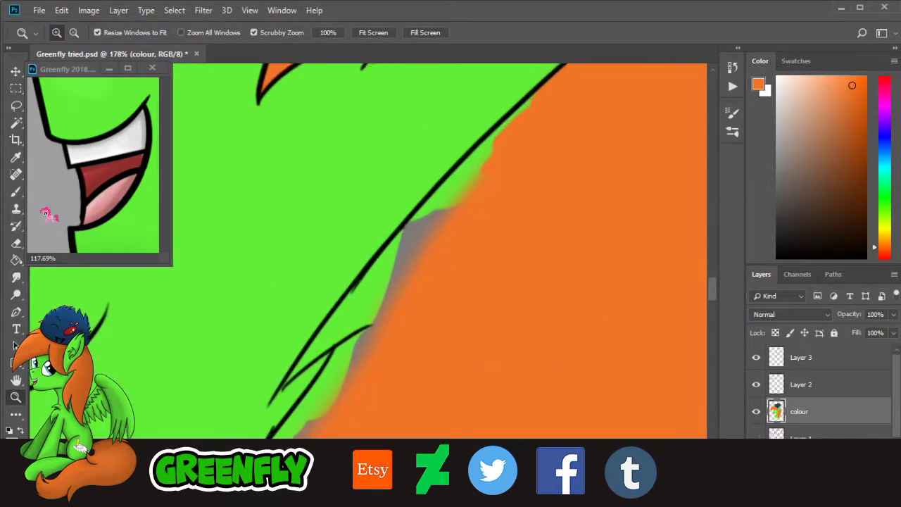
key("b")
mouse_move(396, 290)
left_mouse_down()
mouse_move(446, 221)
mouse_move(395, 257)
mouse_move(446, 193)
mouse_move(420, 250)
mouse_move(469, 193)
mouse_move(486, 151)
mouse_move(464, 173)
mouse_move(513, 124)
left_mouse_up()
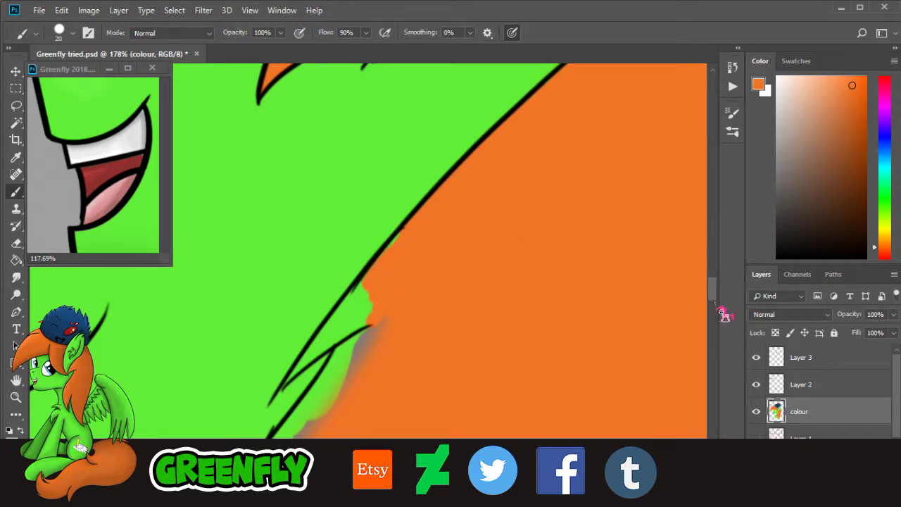
Step: Color the first small pointed tuft on the mane's front edge orange and cover the gray gap just beneath it
scroll(697, 303, "down", 3)
left_click_drag(348, 232, 327, 251)
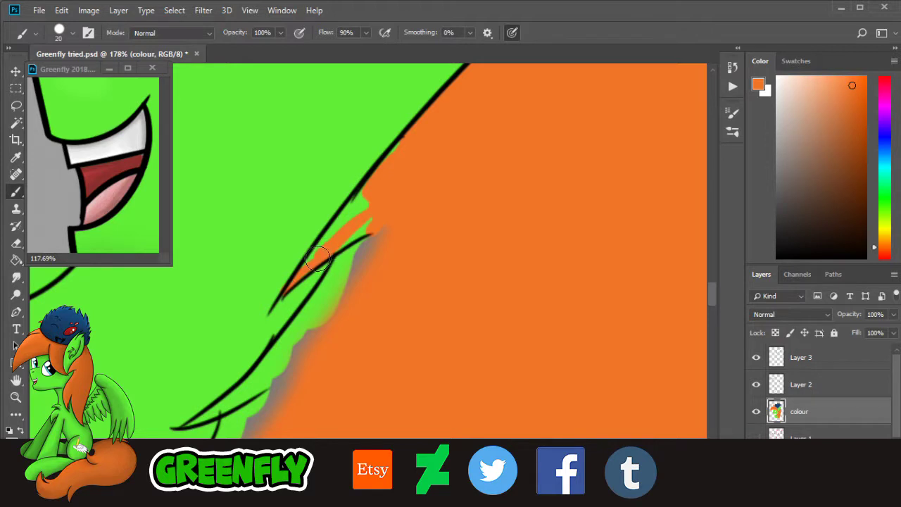
mouse_move(312, 260)
left_mouse_down()
mouse_move(368, 192)
mouse_move(380, 193)
mouse_move(386, 167)
mouse_move(393, 212)
mouse_move(360, 263)
mouse_move(380, 224)
mouse_move(351, 250)
left_mouse_up()
left_click_drag(330, 296, 326, 329)
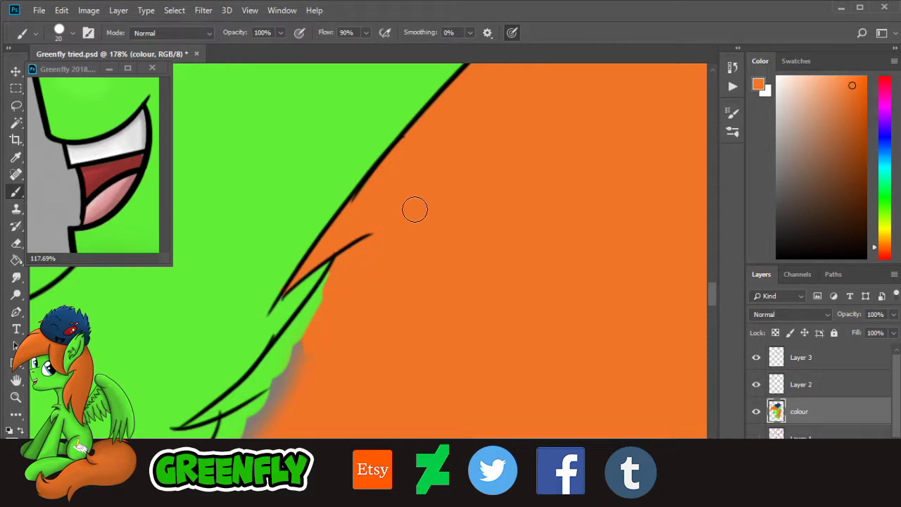
Step: Fill the next pointed tuft down the mane's front edge and the gap above it with orange
left_click_drag(491, 483, 474, 482)
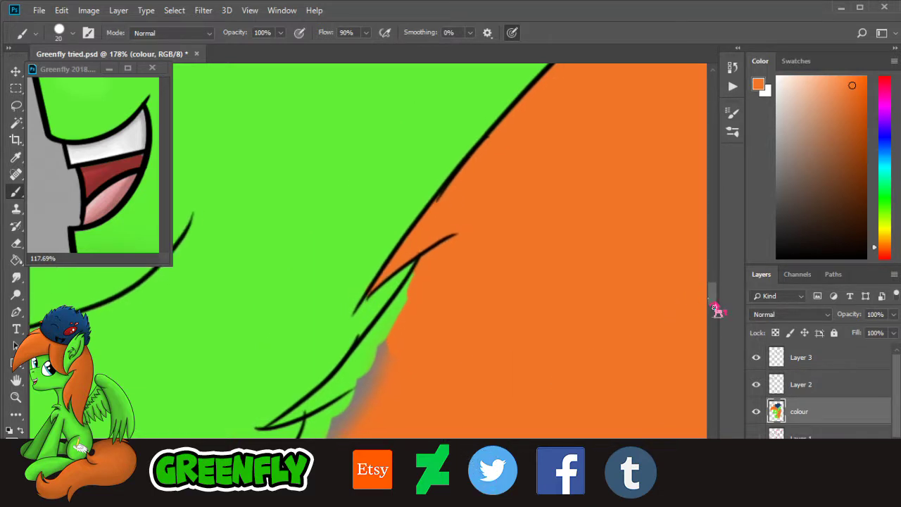
scroll(700, 304, "down", 5)
left_click(16, 396)
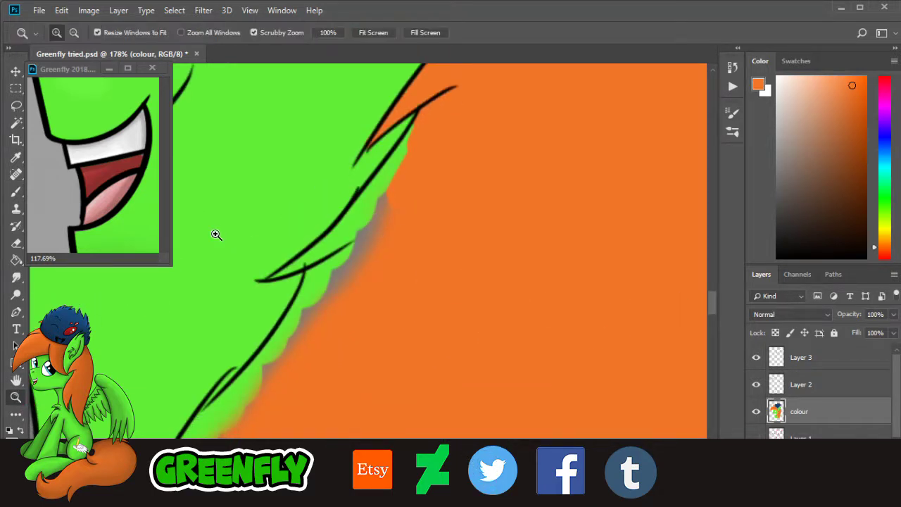
left_click(271, 188)
left_click(16, 191)
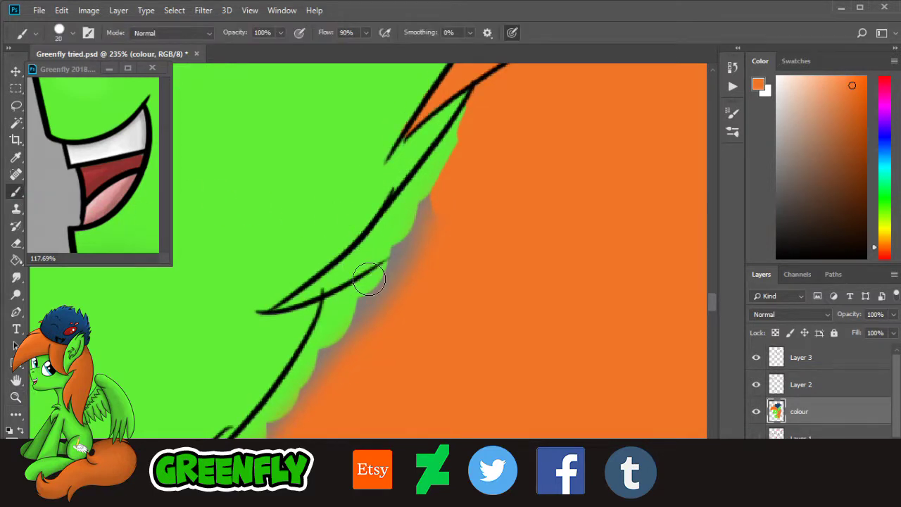
mouse_move(369, 279)
left_mouse_down()
mouse_move(330, 281)
mouse_move(281, 308)
mouse_move(365, 258)
mouse_move(376, 305)
mouse_move(437, 184)
mouse_move(366, 250)
mouse_move(486, 105)
left_mouse_up()
Step: Paint orange into the green and gray gap below the second tuft, down to the small overlapping double line
scroll(714, 312, "down", 5)
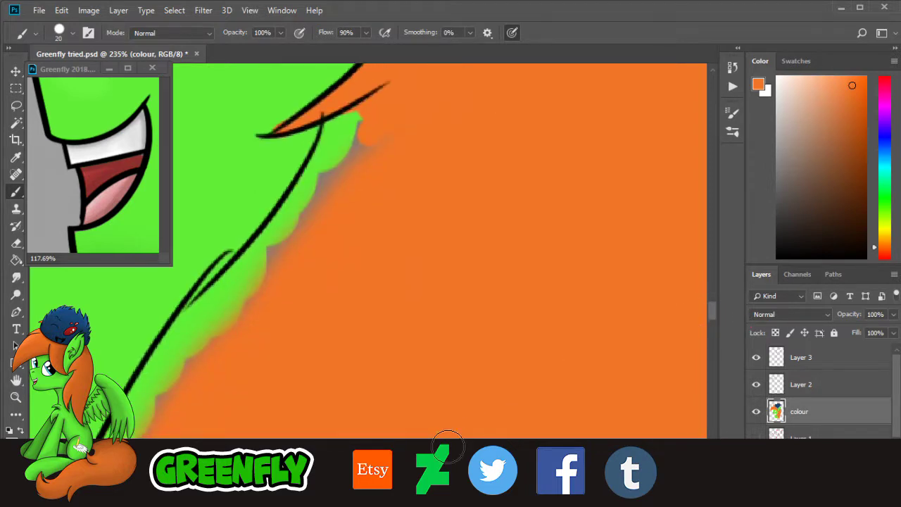
left_click_drag(473, 479, 465, 479)
mouse_move(356, 324)
left_mouse_down()
mouse_move(387, 300)
mouse_move(444, 212)
mouse_move(381, 251)
mouse_move(457, 143)
mouse_move(442, 169)
mouse_move(450, 151)
mouse_move(435, 199)
mouse_move(497, 152)
left_mouse_up()
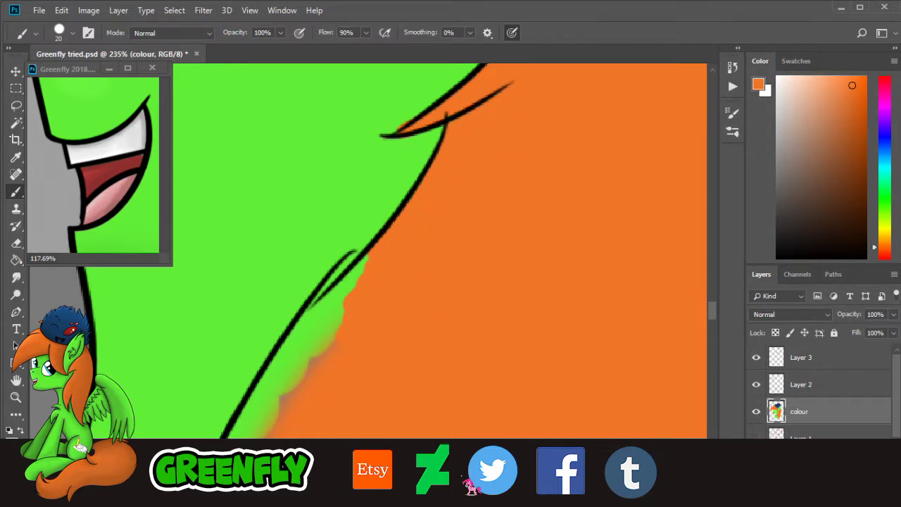
Step: Continue the orange along the mane's front edge past the double line and into the long, narrow pointed tuft
scroll(702, 322, "left", 3)
mouse_move(717, 328)
left_mouse_down()
mouse_move(717, 340)
mouse_move(715, 332)
left_mouse_up()
mouse_move(408, 334)
left_mouse_down()
mouse_move(382, 340)
mouse_move(432, 235)
mouse_move(496, 170)
mouse_move(483, 213)
mouse_move(455, 201)
left_mouse_up()
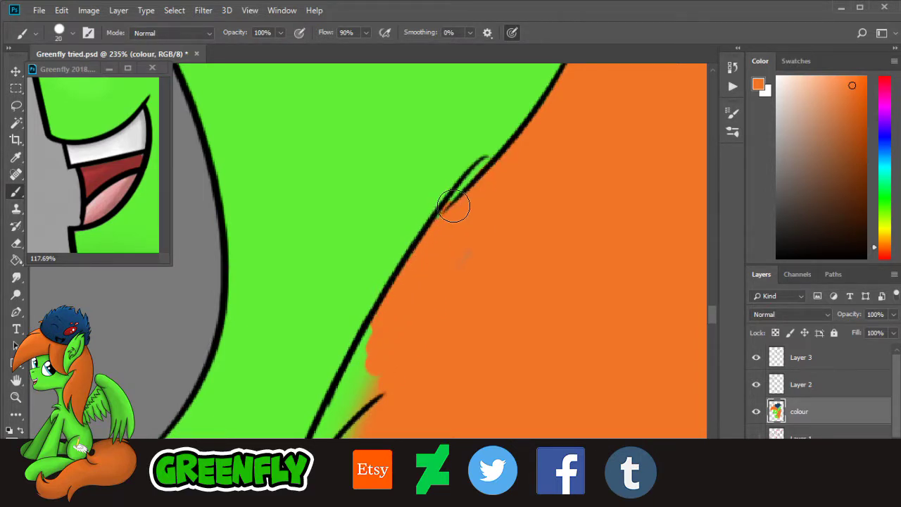
left_click_drag(714, 315, 714, 321)
mouse_move(365, 267)
left_mouse_down()
mouse_move(382, 251)
mouse_move(299, 344)
mouse_move(362, 244)
mouse_move(348, 260)
mouse_move(380, 191)
left_mouse_up()
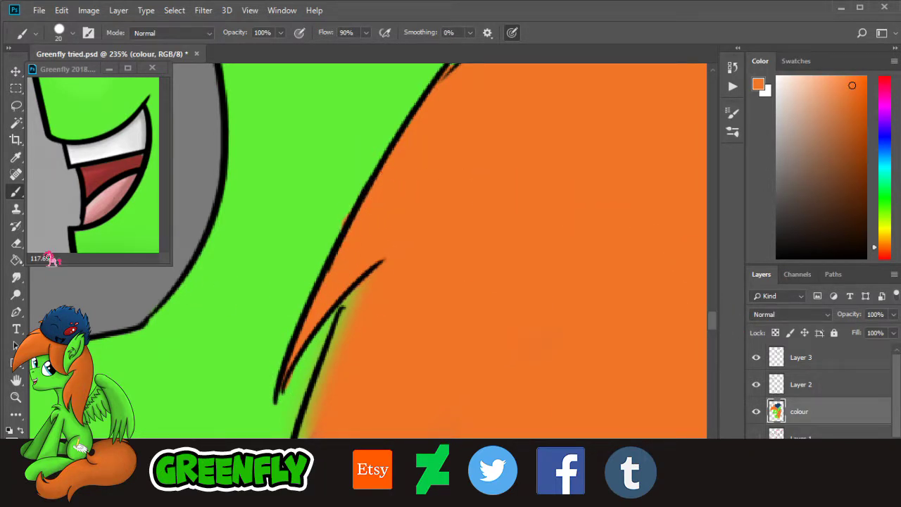
Step: Sample the body green and paint over the orange overspill outside the outline above the narrow tuft
left_click(15, 156)
left_click(247, 169)
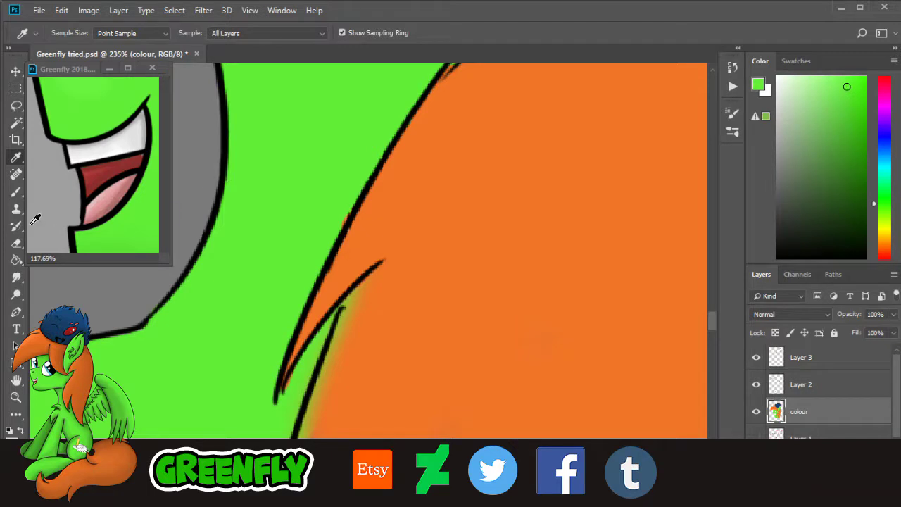
left_click(16, 192)
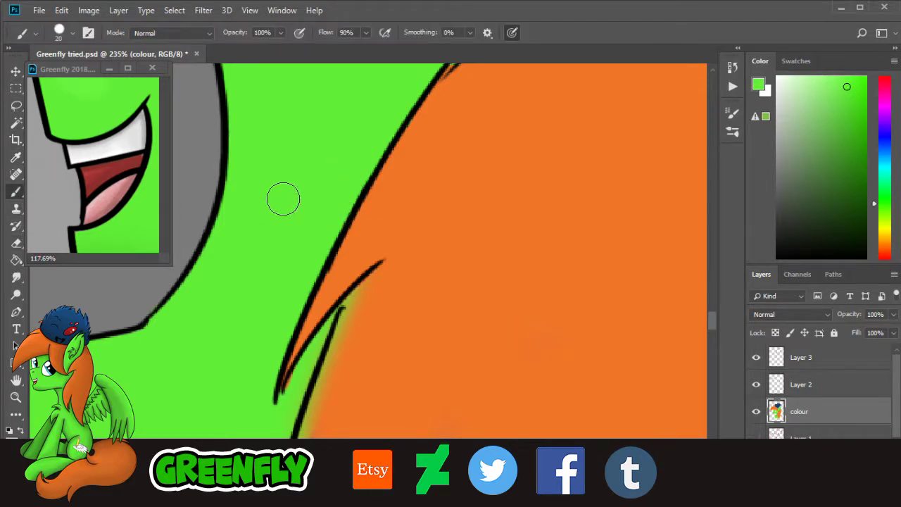
Step: Sample the mane orange again and fill the green and gray gaps inside the outline below the narrow tuft
left_click(15, 156)
left_click(499, 177)
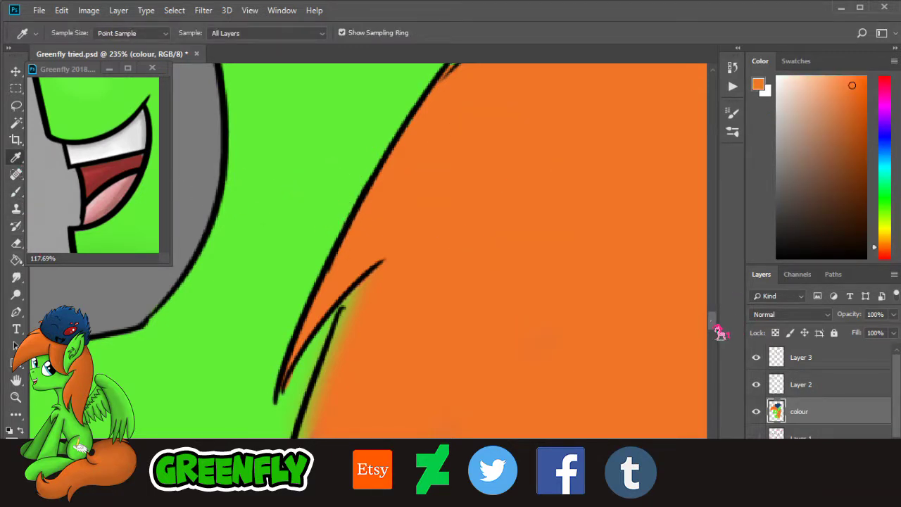
left_click_drag(714, 326, 712, 331)
left_click(16, 192)
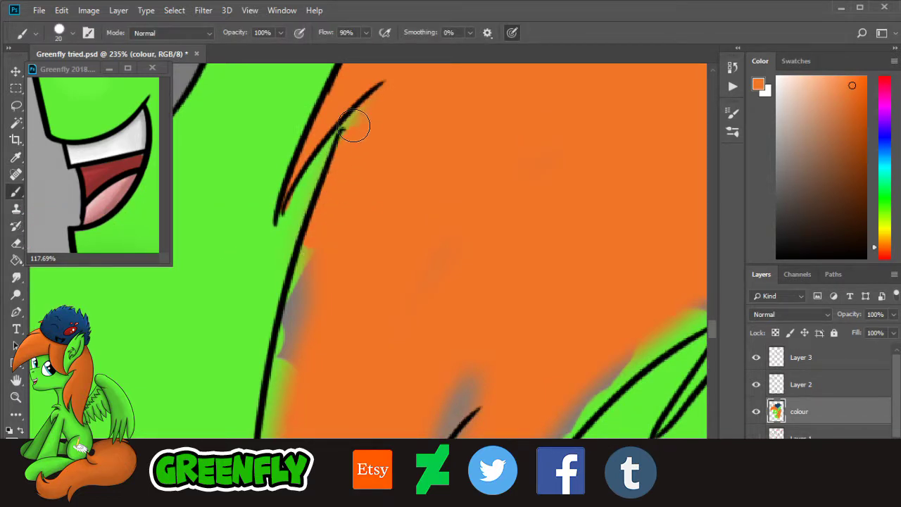
left_click_drag(302, 271, 301, 297)
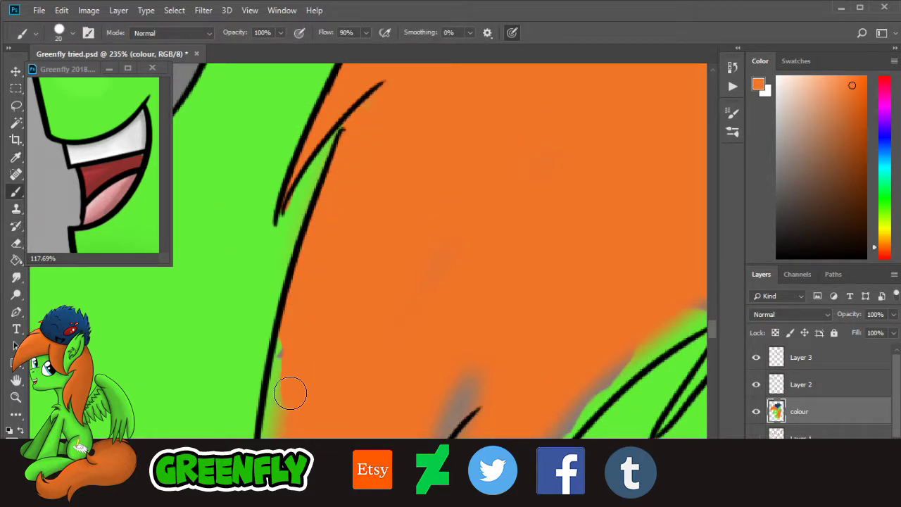
Step: Fill the lower front edge of the mane and the gray patch above the short curved strand line with orange
left_click_drag(713, 329, 713, 345)
mouse_move(277, 321)
left_mouse_down()
mouse_move(293, 282)
mouse_move(277, 263)
mouse_move(279, 354)
mouse_move(357, 383)
left_mouse_up()
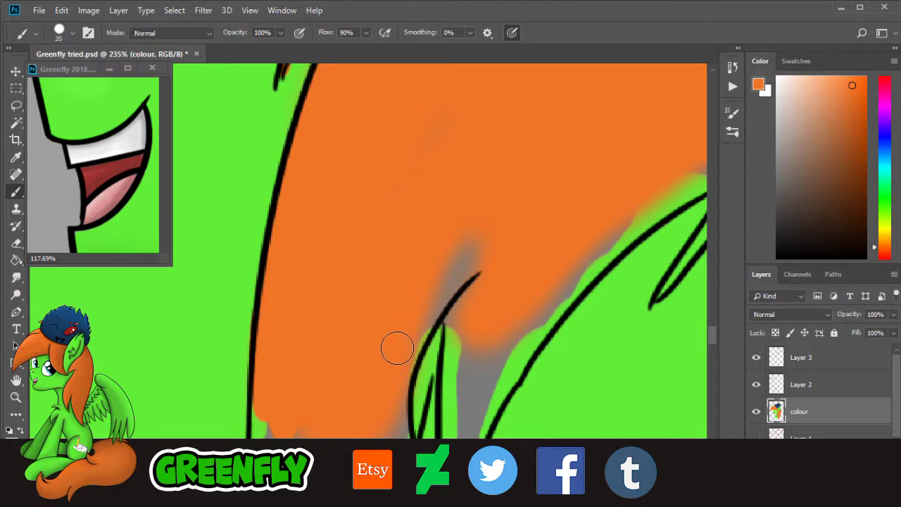
mouse_move(397, 349)
left_mouse_down()
mouse_move(446, 287)
mouse_move(444, 303)
mouse_move(437, 297)
mouse_move(470, 235)
left_mouse_up()
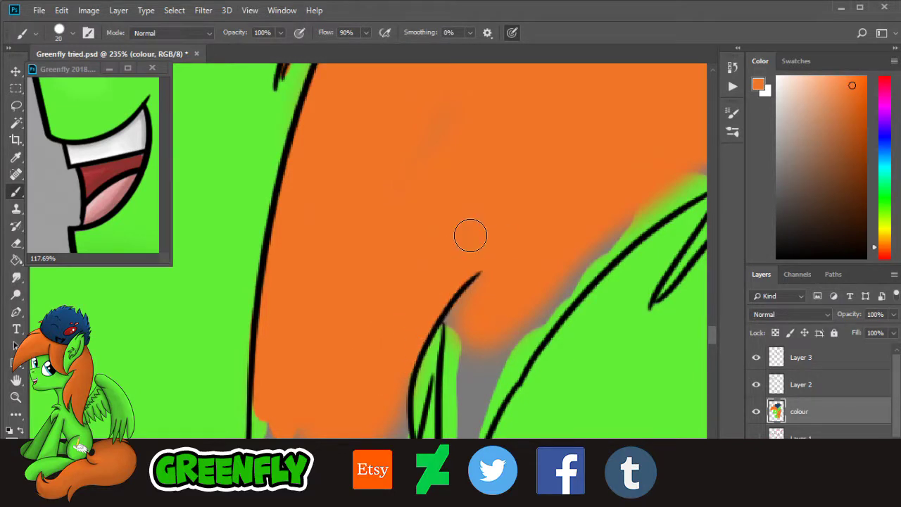
Step: Color the front lock's narrow side strand and its long pointed tip orange up to the outlines
scroll(723, 350, "down", 5)
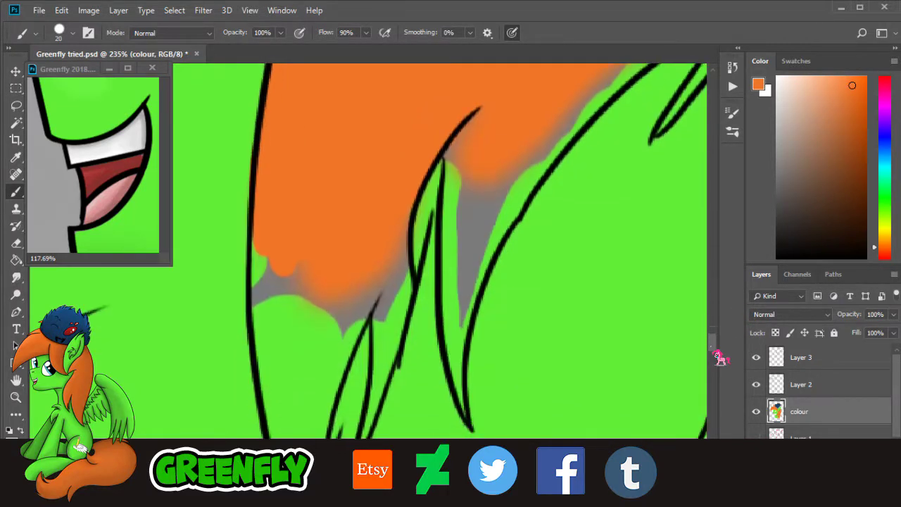
mouse_move(366, 204)
left_mouse_down()
mouse_move(359, 263)
mouse_move(331, 310)
mouse_move(322, 354)
mouse_move(290, 361)
mouse_move(270, 289)
mouse_move(264, 312)
mouse_move(259, 164)
mouse_move(297, 191)
mouse_move(328, 198)
mouse_move(308, 292)
mouse_move(300, 267)
left_mouse_up()
mouse_move(385, 229)
left_mouse_down()
mouse_move(388, 246)
mouse_move(375, 250)
mouse_move(386, 279)
mouse_move(366, 366)
left_mouse_up()
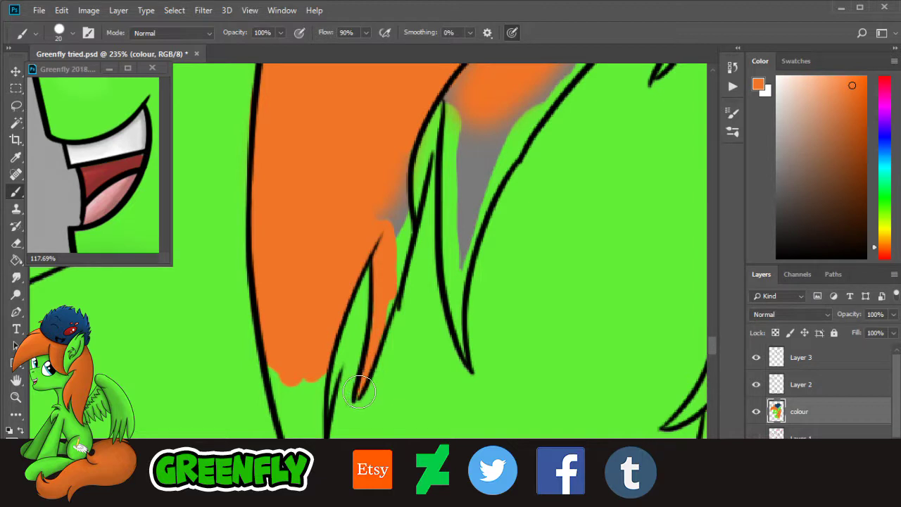
mouse_move(391, 239)
left_mouse_down()
mouse_move(399, 228)
mouse_move(390, 187)
mouse_move(404, 161)
mouse_move(383, 232)
left_mouse_up()
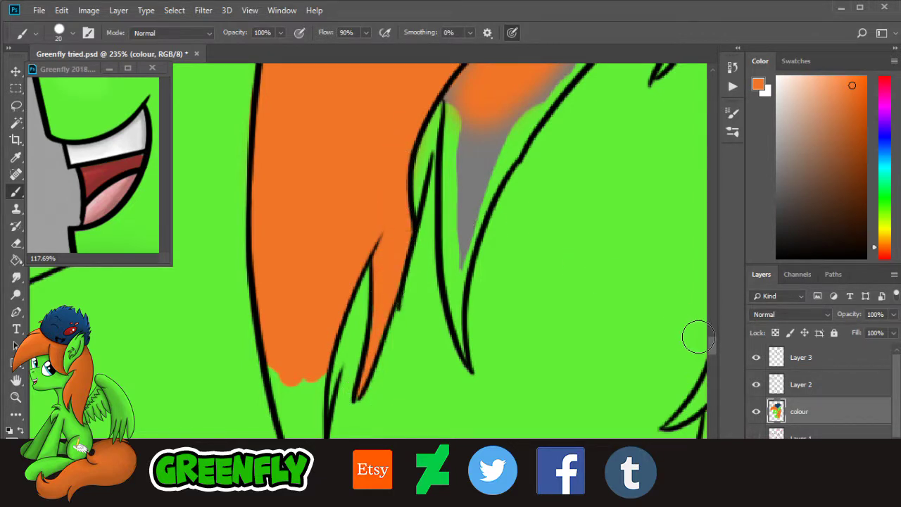
scroll(659, 341, "down", 3)
mouse_move(303, 321)
left_mouse_down()
mouse_move(322, 434)
mouse_move(311, 293)
mouse_move(301, 355)
mouse_move(282, 281)
mouse_move(290, 297)
left_mouse_up()
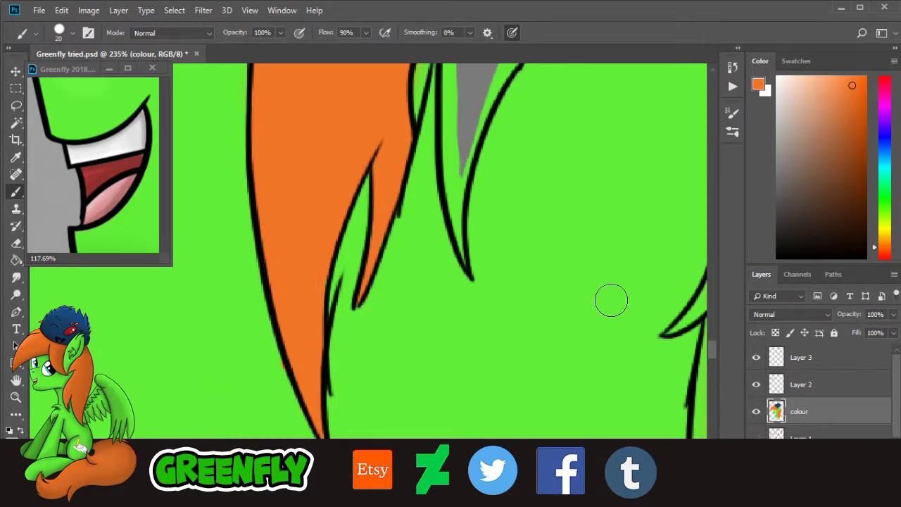
Step: Fill the second hanging lock with orange down to its point and cover the gray around its upper strand line
scroll(721, 346, "up", 2)
mouse_move(456, 313)
left_mouse_down()
mouse_move(466, 398)
mouse_move(452, 346)
mouse_move(449, 145)
mouse_move(459, 300)
mouse_move(471, 245)
mouse_move(463, 290)
mouse_move(538, 132)
mouse_move(475, 150)
left_mouse_up()
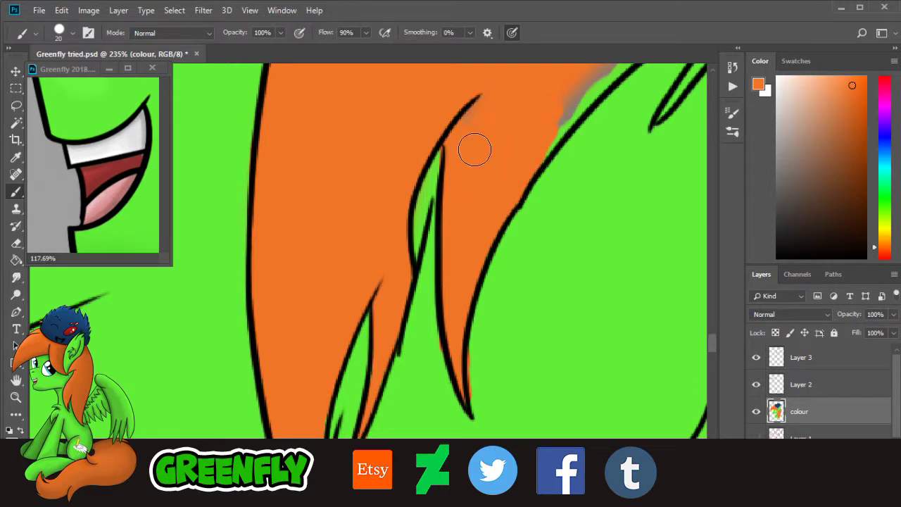
left_click_drag(489, 105, 473, 95)
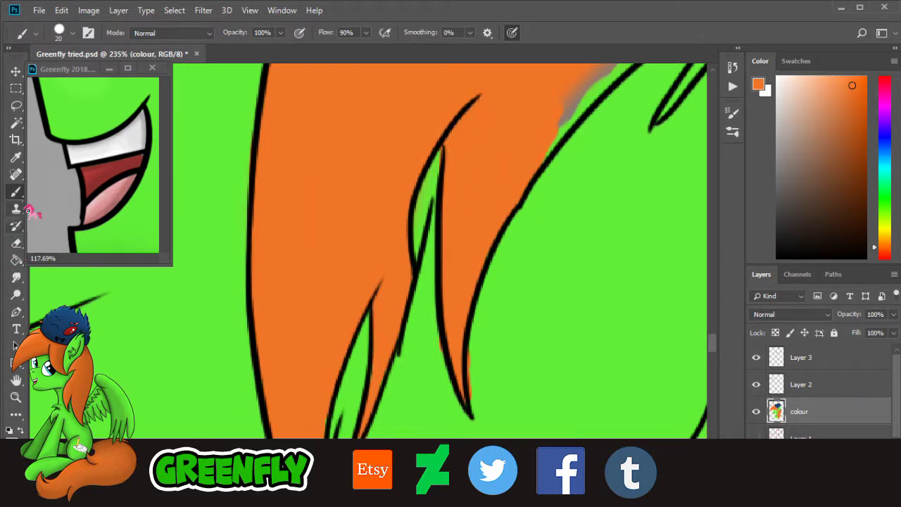
Step: Sample the body green and paint over the orange overspill around the second lock's tip
left_click(15, 156)
left_click(511, 250)
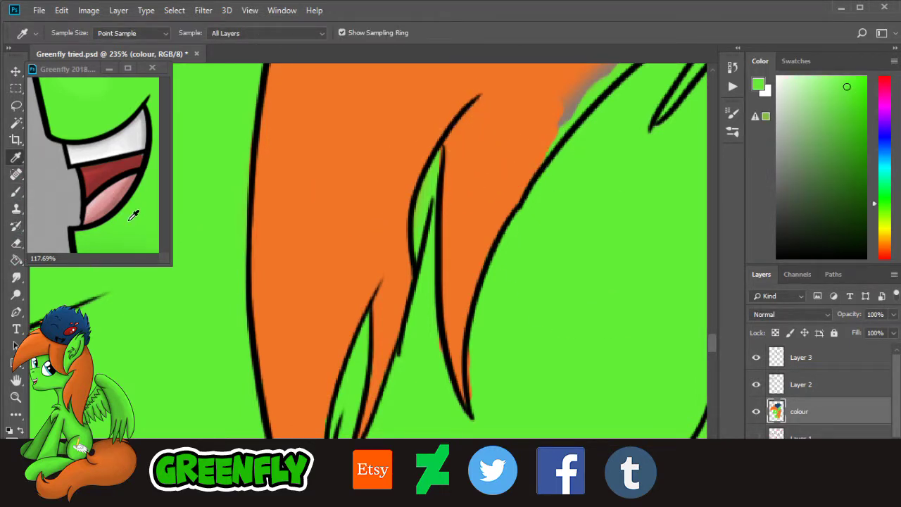
left_click(15, 191)
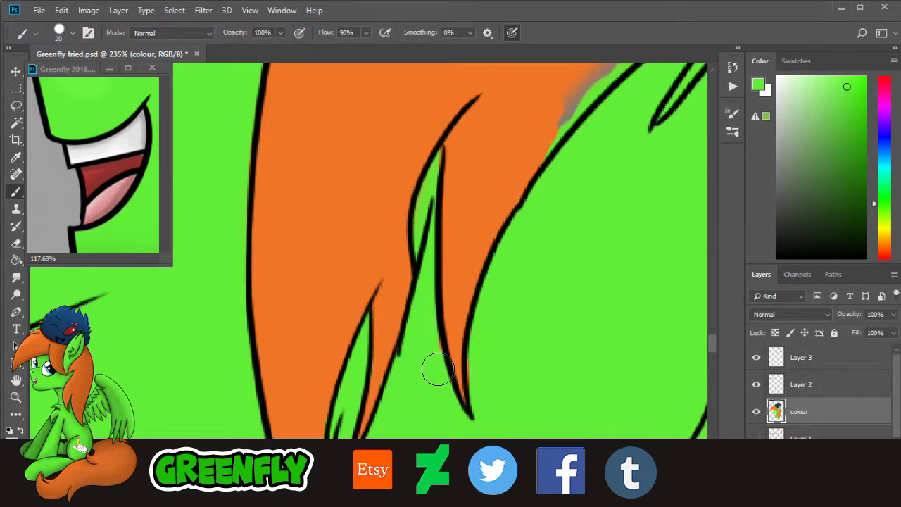
Step: Sample the mane orange and fill the gaps above the green chest area, including the thin inward tuft and the peak
scroll(678, 303, "right", 5)
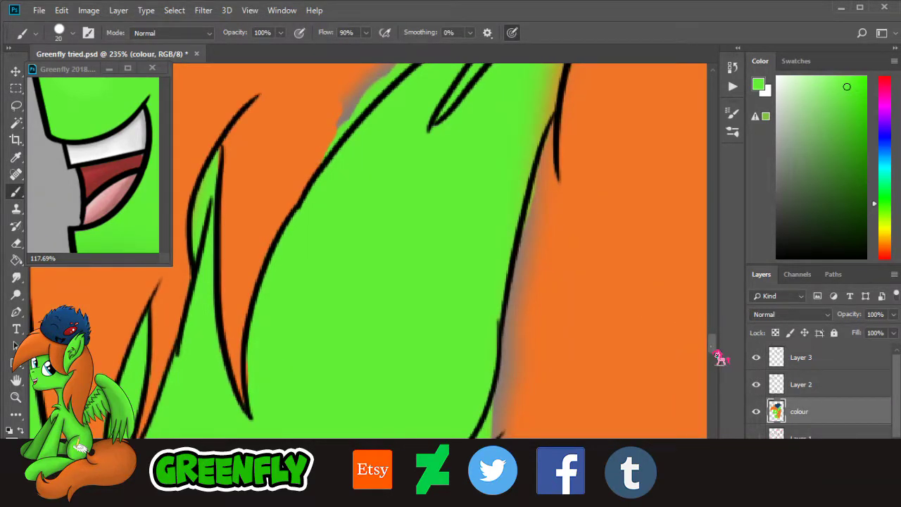
scroll(718, 357, "up", 3)
scroll(719, 354, "up", 2)
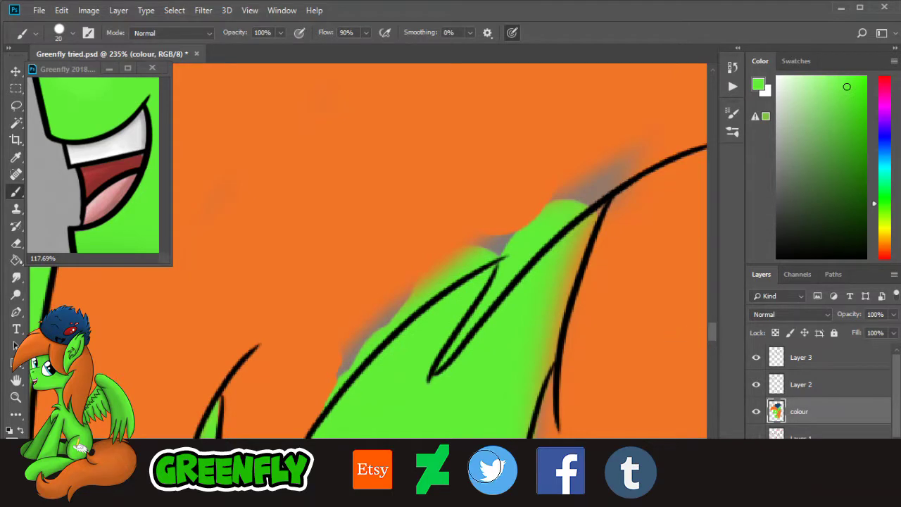
scroll(485, 469, "right", 3)
left_click(15, 157)
left_click(285, 145)
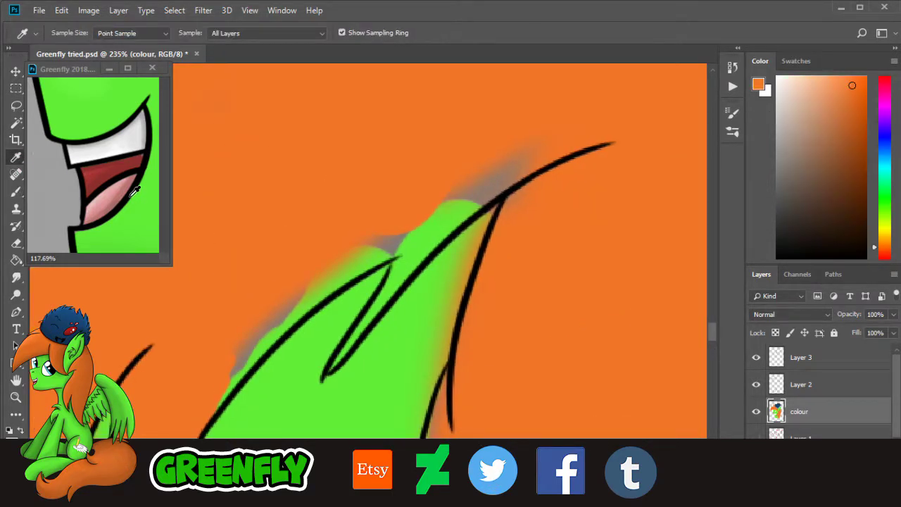
key("b")
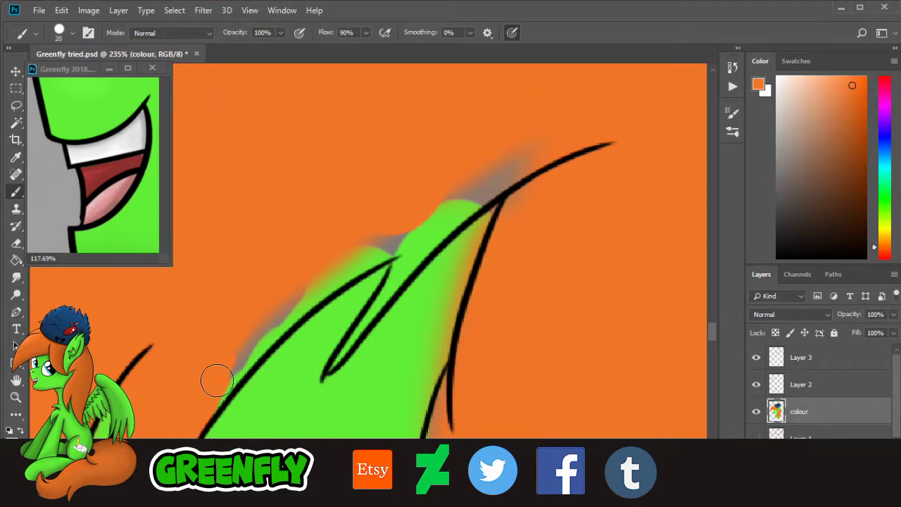
mouse_move(216, 381)
left_mouse_down()
mouse_move(342, 269)
mouse_move(294, 292)
mouse_move(404, 243)
mouse_move(421, 223)
mouse_move(393, 250)
mouse_move(406, 241)
mouse_move(410, 255)
mouse_move(393, 288)
mouse_move(329, 369)
left_mouse_up()
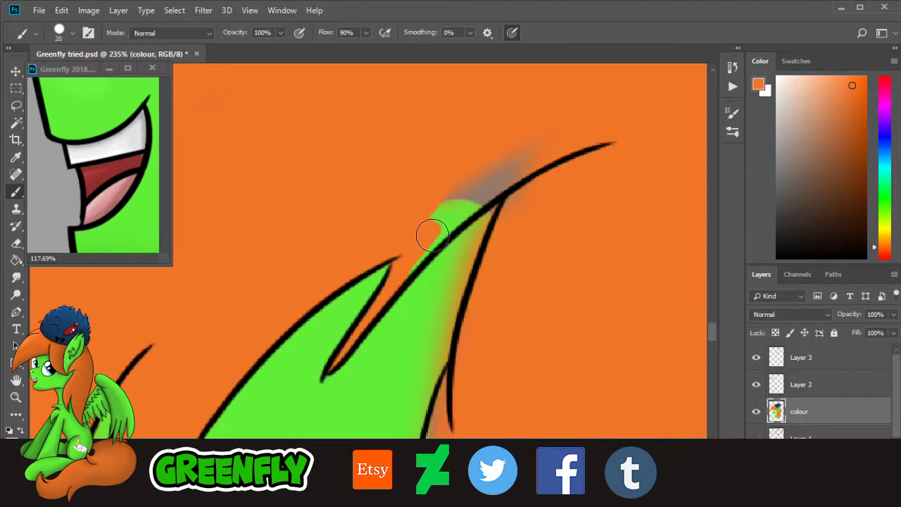
mouse_move(431, 236)
left_mouse_down()
mouse_move(466, 180)
mouse_move(531, 145)
mouse_move(516, 198)
left_mouse_up()
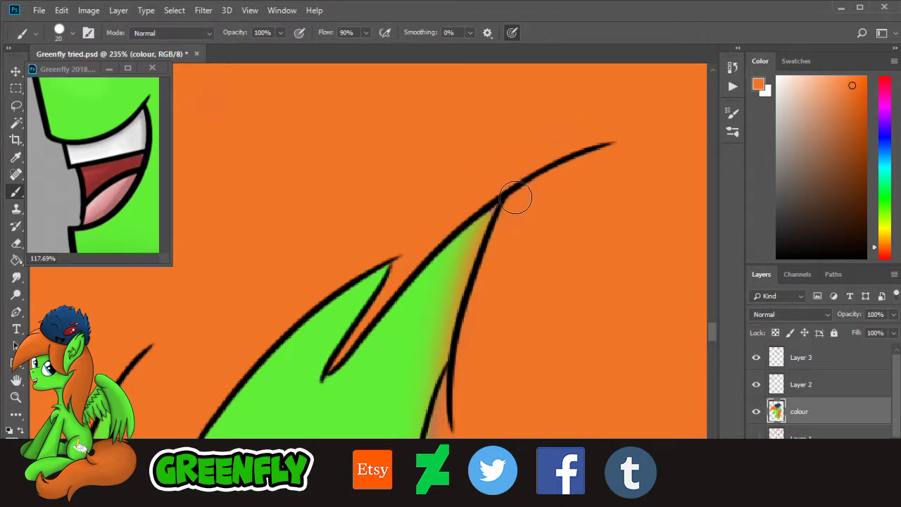
Step: Paint orange over the gray strip along the mane's inner outline, down the slope below the green peak
scroll(721, 336, "down", 3)
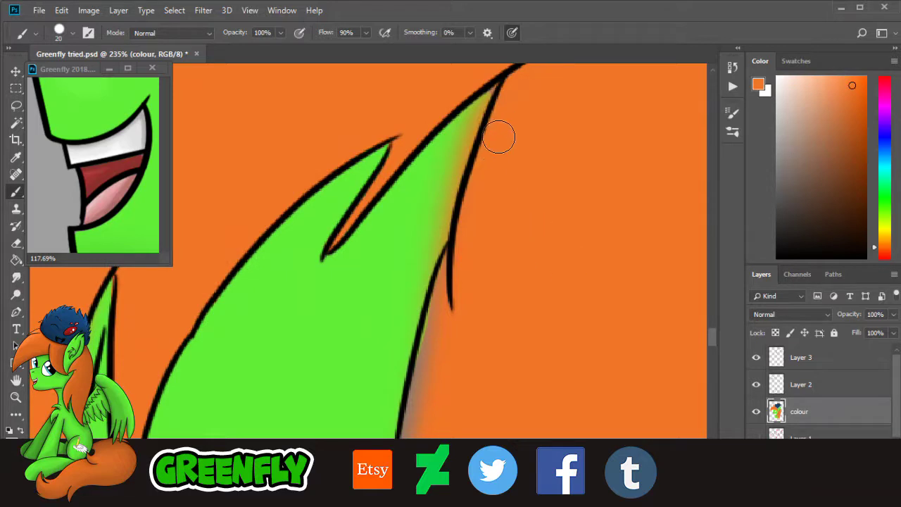
mouse_move(452, 283)
left_mouse_down()
mouse_move(424, 367)
mouse_move(431, 320)
left_mouse_up()
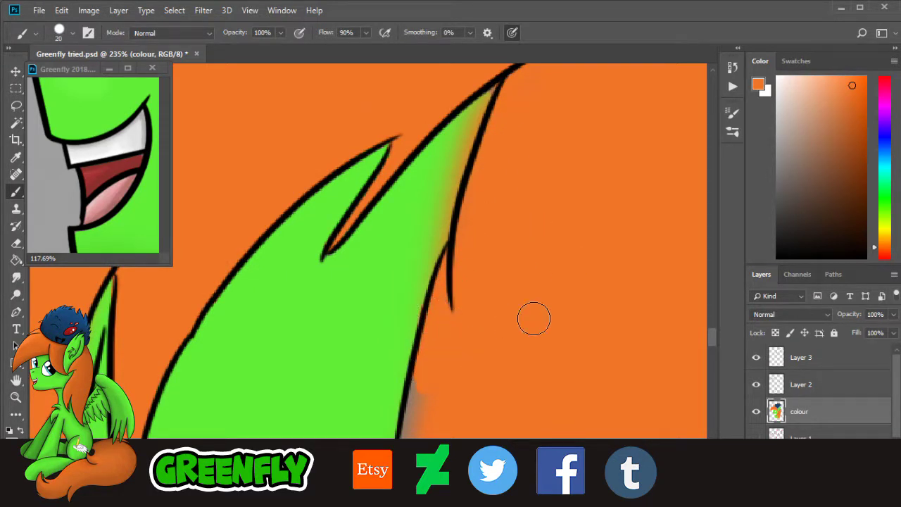
scroll(721, 356, "down", 4)
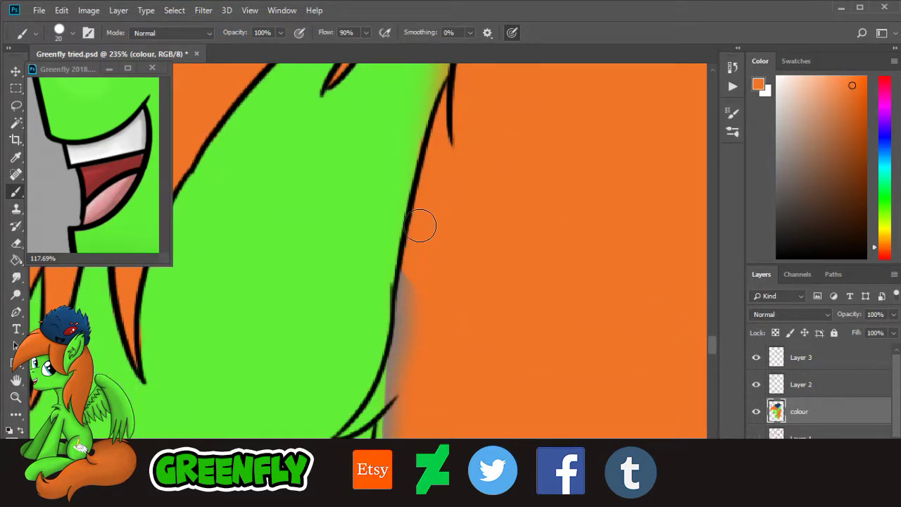
mouse_move(411, 338)
left_mouse_down()
mouse_move(408, 286)
mouse_move(401, 351)
left_mouse_up()
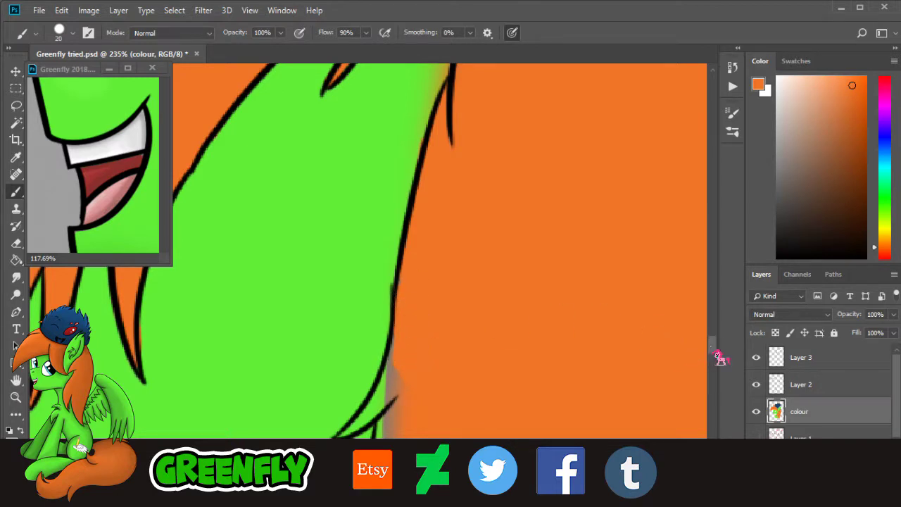
Step: Fill the two small pointed tufts and the curved inner edge lower down the mane with orange up to the outline
scroll(719, 357, "down", 4)
mouse_move(397, 218)
left_mouse_down()
mouse_move(405, 173)
mouse_move(378, 241)
mouse_move(353, 263)
left_mouse_up()
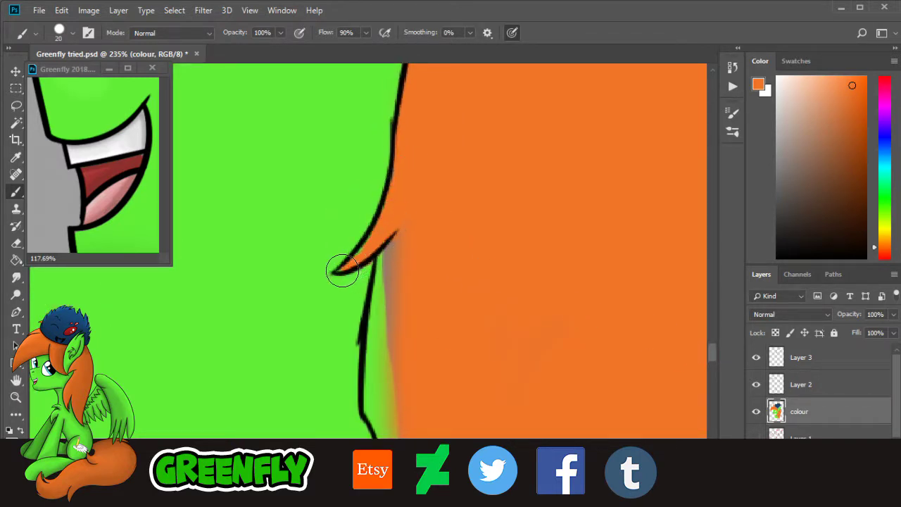
mouse_move(399, 216)
left_mouse_down()
mouse_move(382, 288)
mouse_move(396, 367)
mouse_move(409, 392)
left_mouse_up()
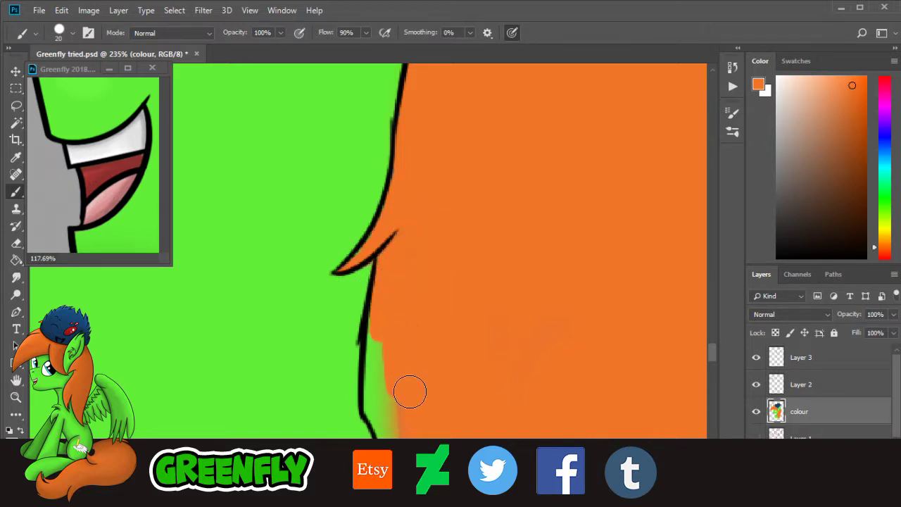
scroll(720, 377, "down", 3)
mouse_move(445, 258)
left_mouse_down()
mouse_move(378, 177)
mouse_move(376, 127)
mouse_move(374, 190)
mouse_move(373, 178)
mouse_move(383, 222)
mouse_move(392, 218)
mouse_move(401, 322)
mouse_move(369, 377)
mouse_move(304, 386)
mouse_move(370, 364)
mouse_move(389, 333)
left_mouse_up()
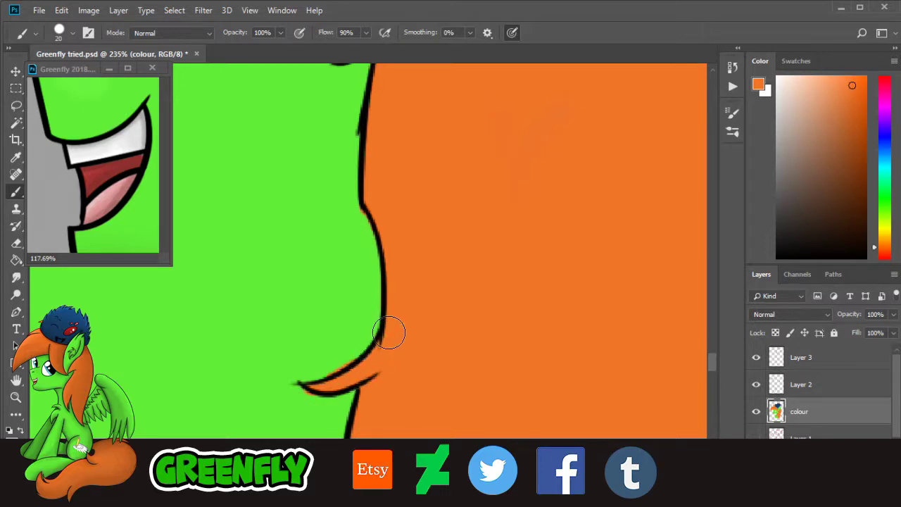
Step: On Layer 2, erase the mane outline segment that crosses the gray gap at the base of the ear
left_click(15, 397)
left_click_drag(492, 308, 364, 304)
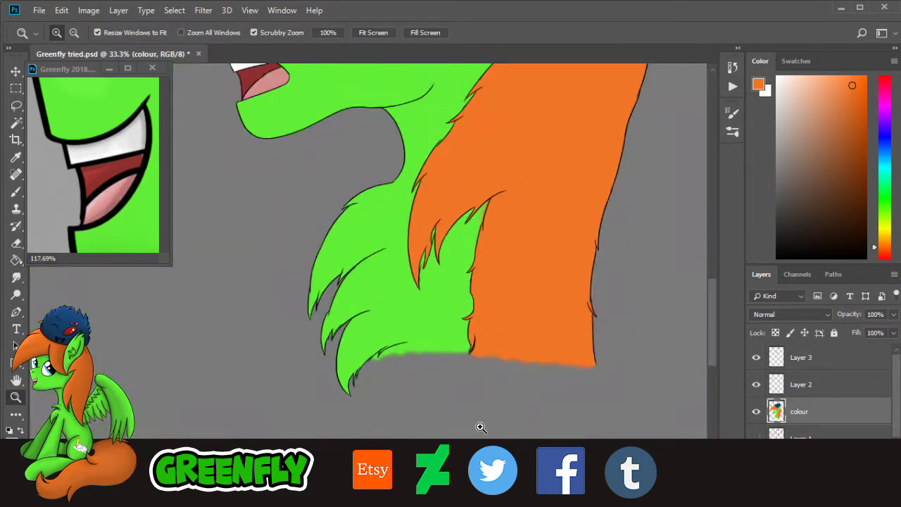
scroll(717, 321, "up", 10)
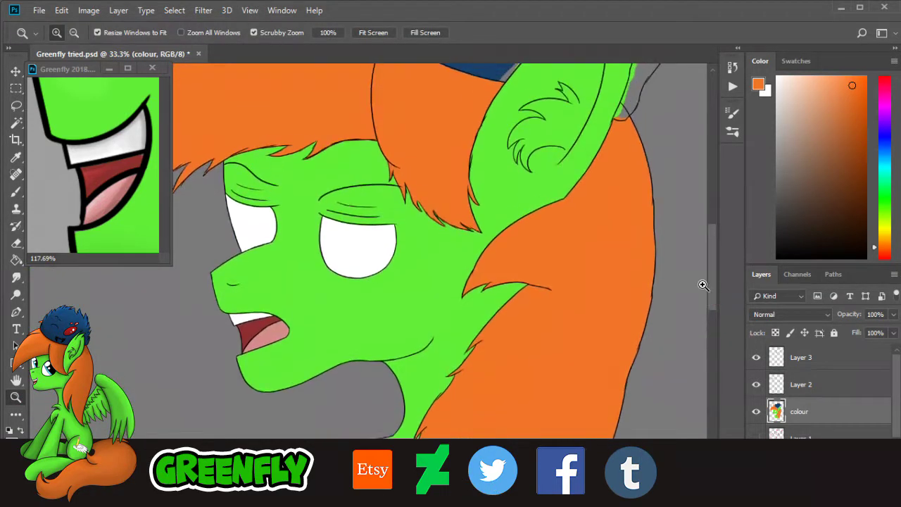
left_click_drag(649, 255, 676, 283)
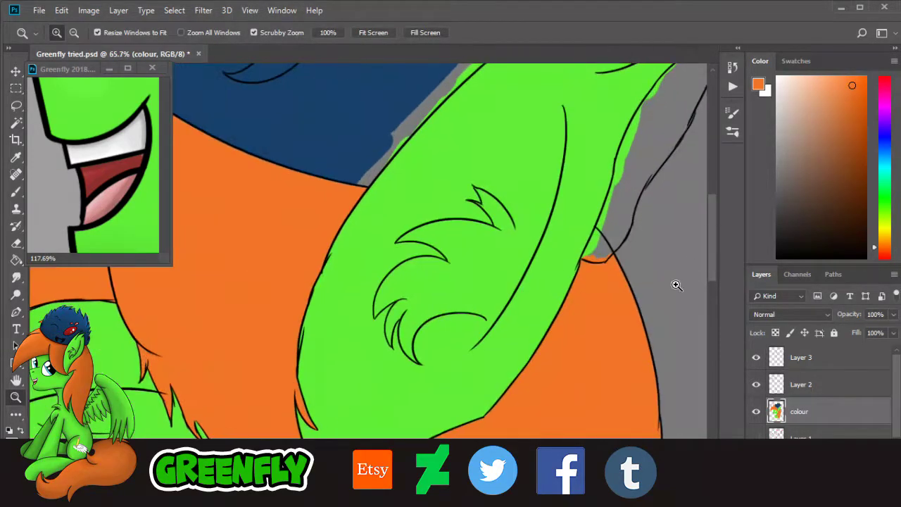
left_click_drag(487, 484, 521, 485)
left_click_drag(487, 222, 563, 268)
left_click(803, 360)
left_click(756, 359)
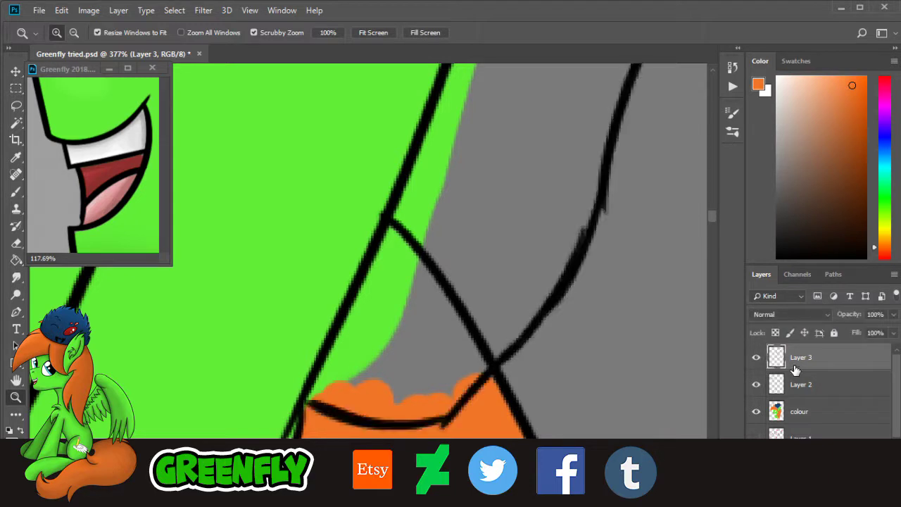
left_click(816, 389)
key("e")
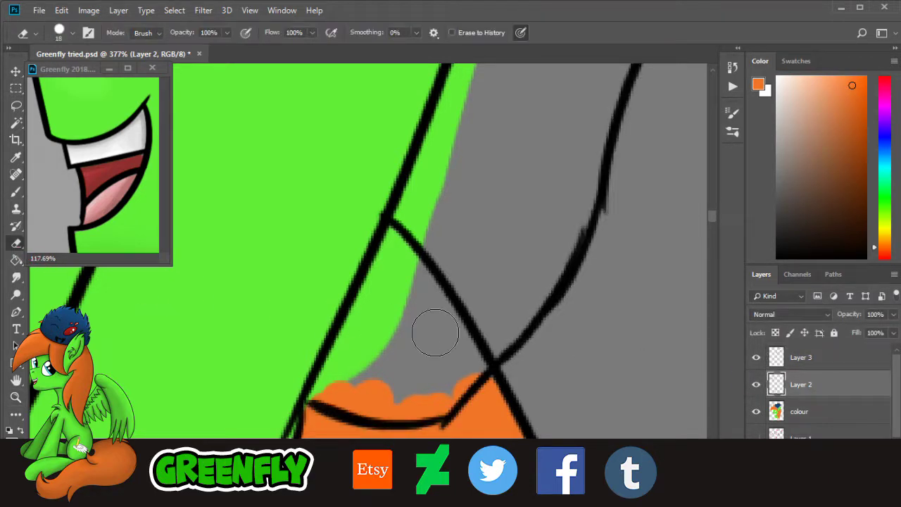
mouse_move(486, 362)
left_mouse_down()
mouse_move(488, 320)
mouse_move(471, 289)
mouse_move(433, 301)
mouse_move(417, 275)
mouse_move(402, 232)
left_mouse_up()
Step: On the colour layer, erase the green overspill outside the ear's outline on the side facing the blue fur
left_click(15, 397)
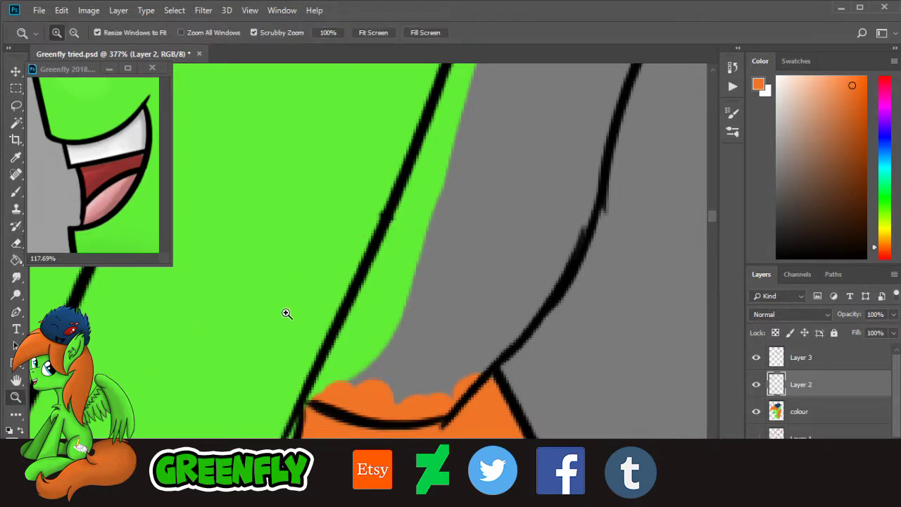
left_click_drag(441, 297, 355, 301)
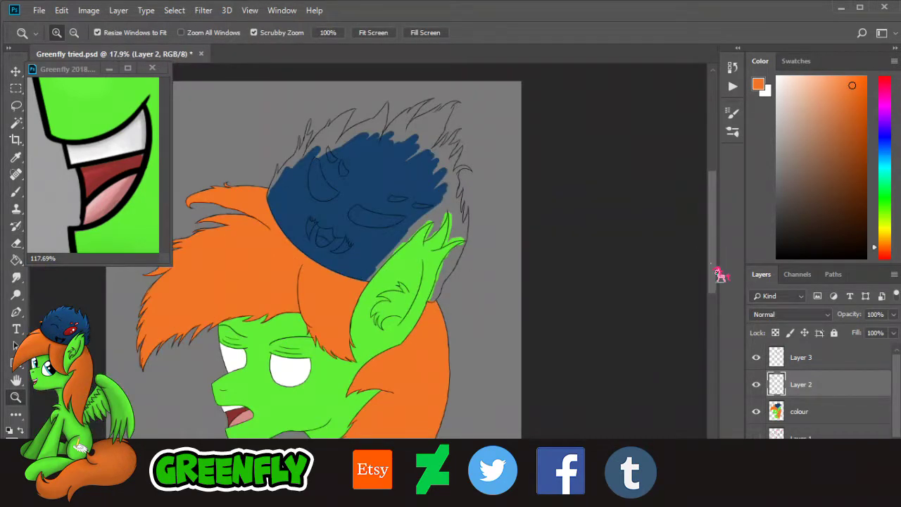
left_click_drag(713, 268, 715, 260)
scroll(345, 282, "up", 2)
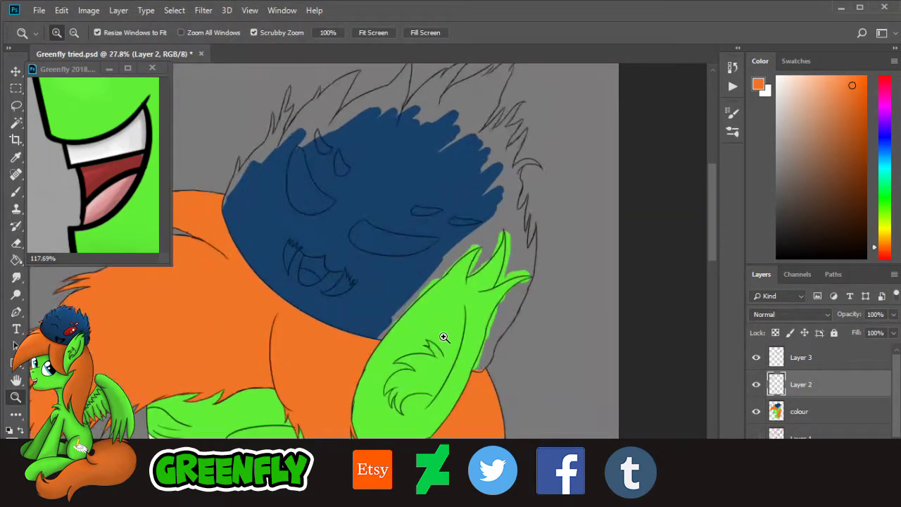
scroll(439, 330, "up", 2)
scroll(493, 336, "up", 2)
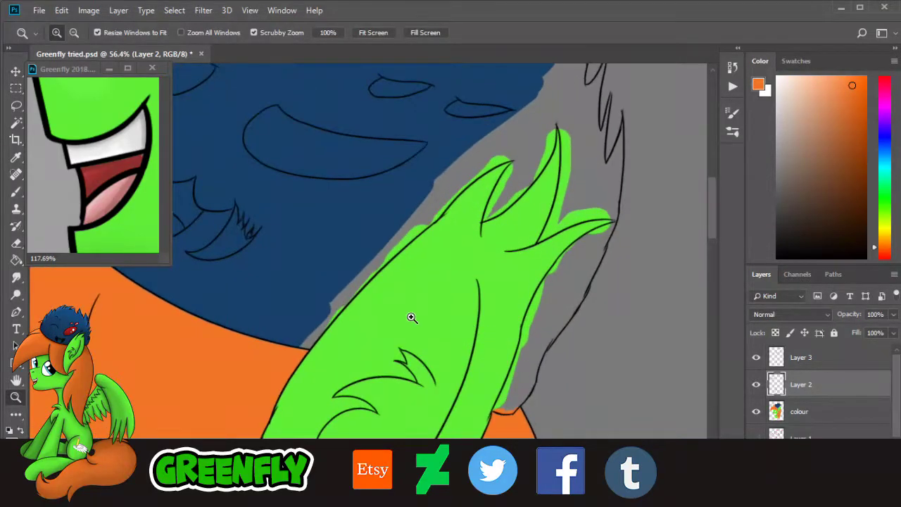
scroll(330, 313, "up", 2)
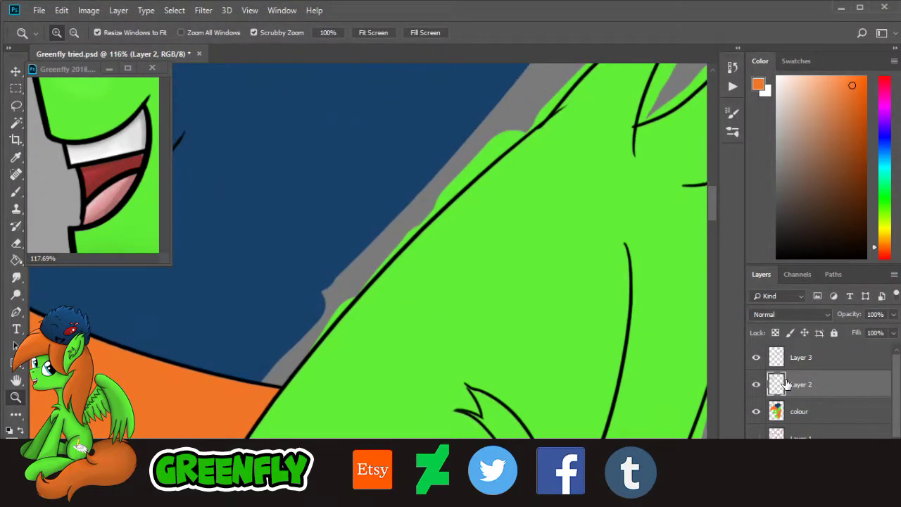
left_click(799, 414)
left_click(16, 243)
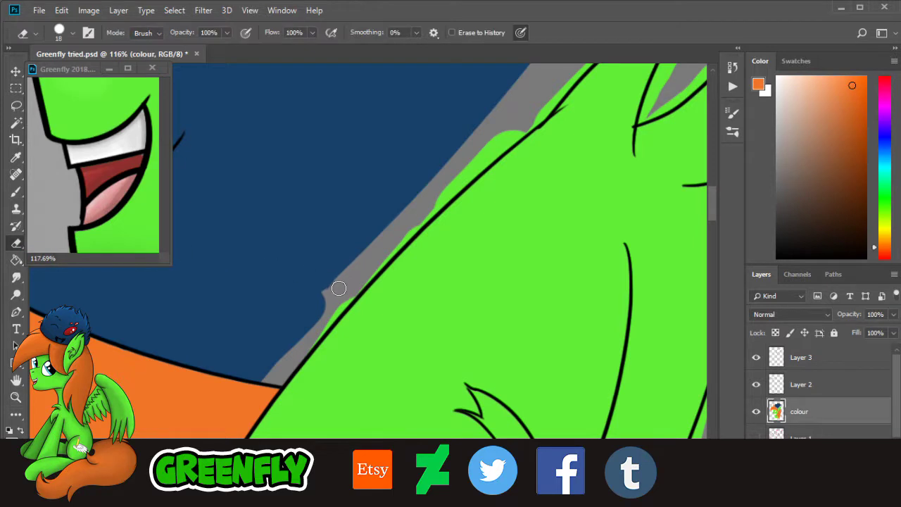
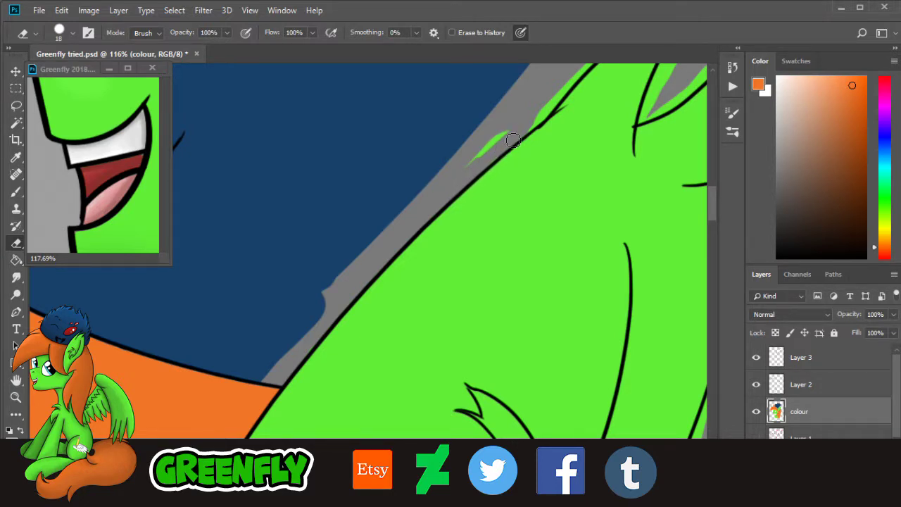
Step: Sample the dark blue and fill the gray gap between the blue fur and the lower part of the ear
scroll(704, 271, "right", 5)
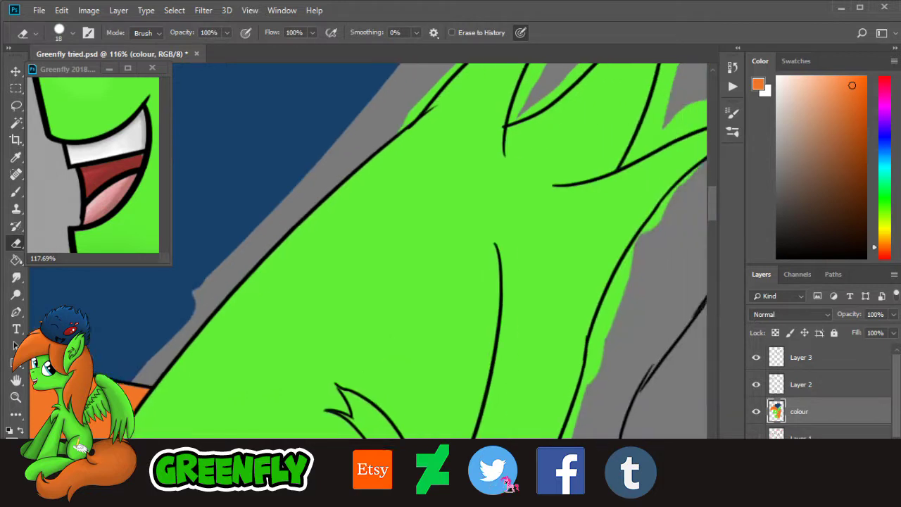
scroll(721, 230, "down", 5)
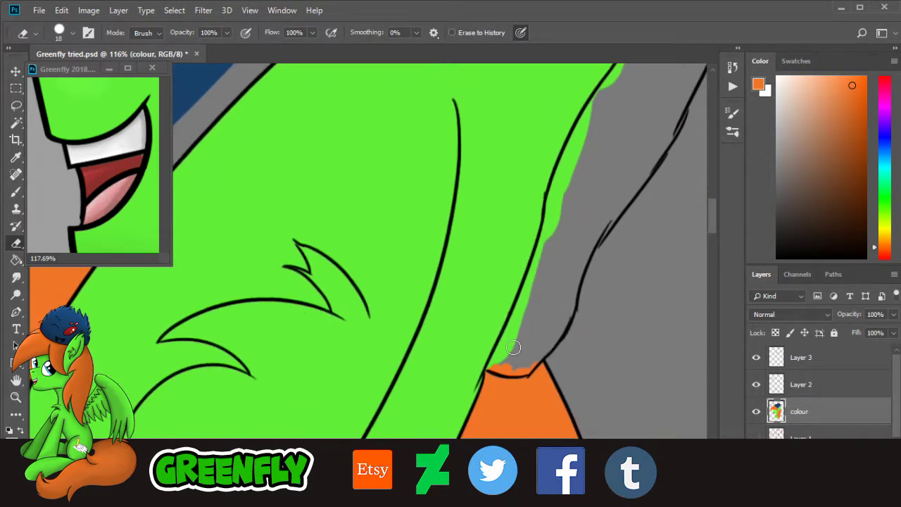
mouse_move(716, 227)
left_mouse_down()
mouse_move(709, 202)
mouse_move(709, 212)
left_mouse_up()
scroll(442, 461, "left", 5)
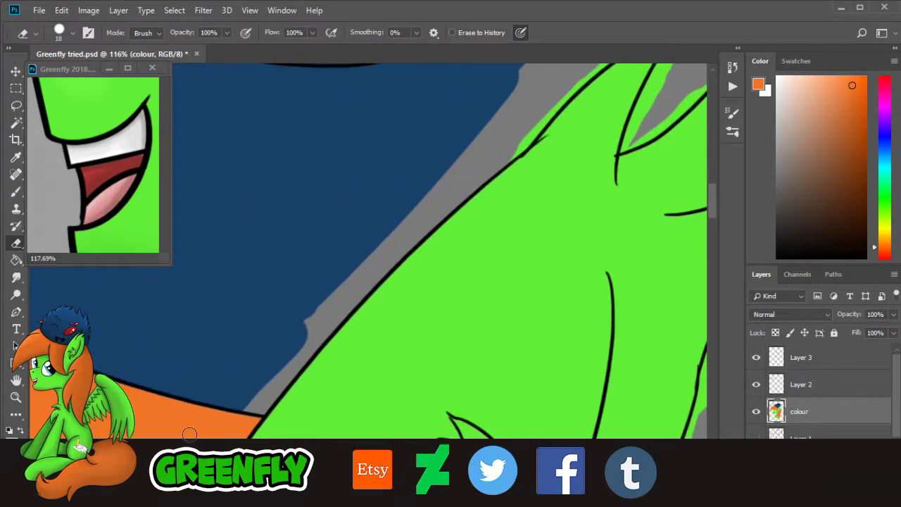
key("z")
left_click_drag(254, 407, 288, 389)
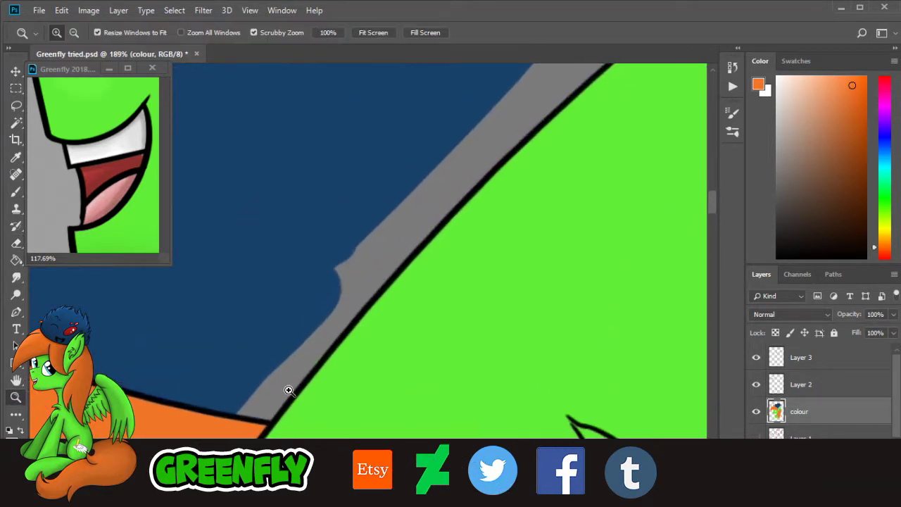
key("i")
left_click(181, 190)
key("b")
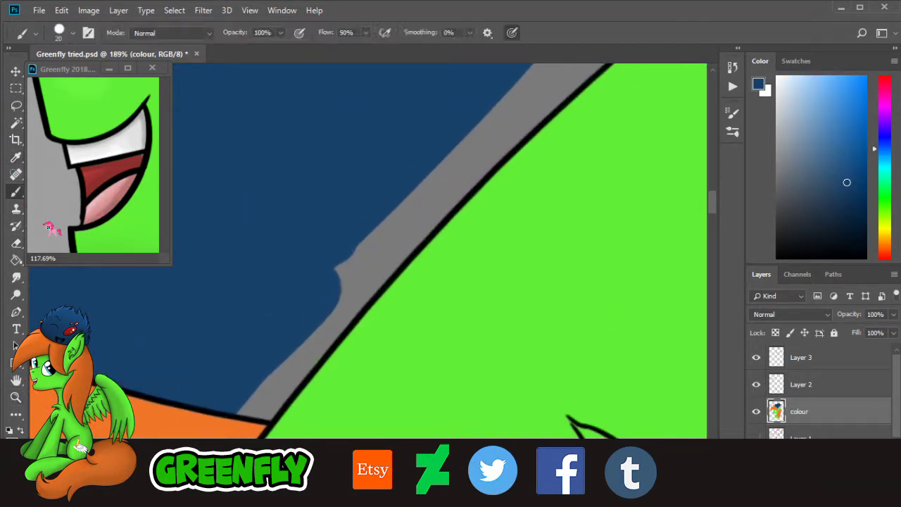
mouse_move(272, 391)
left_mouse_down()
mouse_move(249, 400)
mouse_move(249, 412)
mouse_move(268, 413)
mouse_move(240, 414)
mouse_move(272, 414)
mouse_move(323, 336)
mouse_move(301, 368)
mouse_move(483, 162)
mouse_move(475, 178)
mouse_move(467, 173)
mouse_move(492, 127)
mouse_move(316, 302)
mouse_move(381, 251)
mouse_move(255, 403)
left_mouse_up()
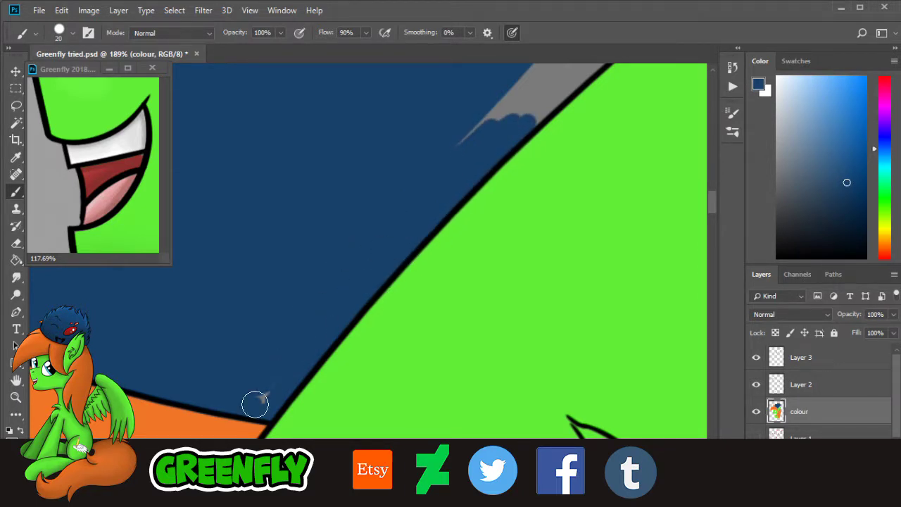
Step: Extend the dark blue along the ear's upper outline to the first tuft's tip, covering the gray gap and green overspill
scroll(704, 203, "up", 5)
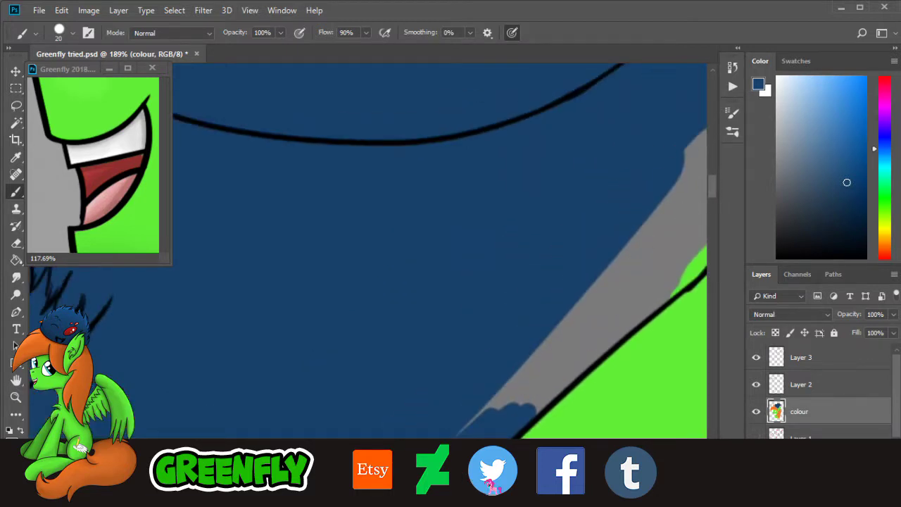
scroll(437, 253, "right", 3)
mouse_move(392, 352)
left_mouse_down()
mouse_move(370, 413)
mouse_move(425, 352)
mouse_move(529, 270)
mouse_move(585, 197)
mouse_move(578, 211)
mouse_move(642, 148)
mouse_move(640, 138)
mouse_move(455, 254)
mouse_move(499, 212)
mouse_move(549, 213)
mouse_move(393, 356)
mouse_move(435, 316)
mouse_move(364, 355)
mouse_move(376, 346)
mouse_move(360, 377)
left_mouse_up()
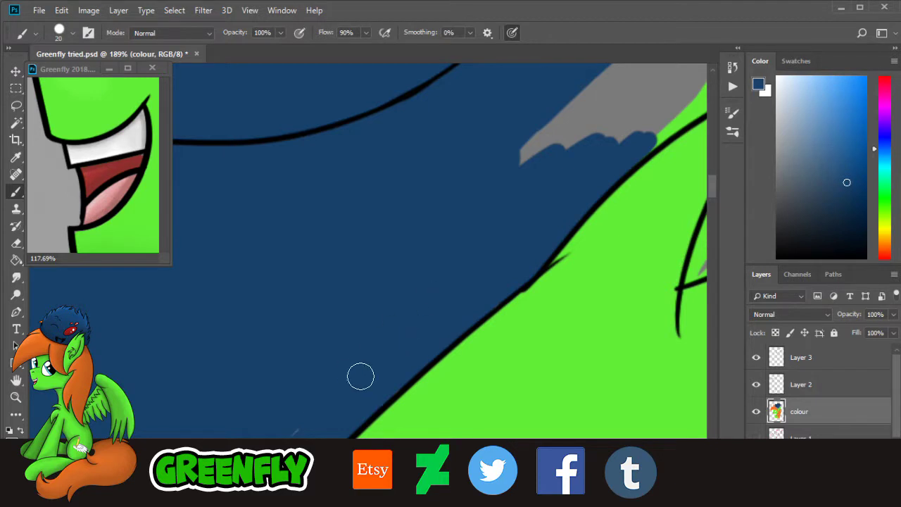
left_click_drag(516, 480, 552, 480)
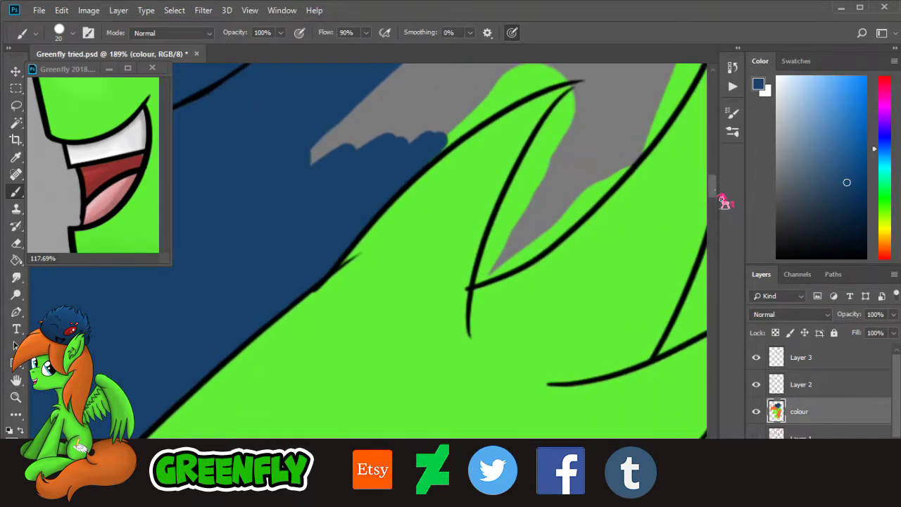
scroll(725, 202, "up", 5)
mouse_move(556, 247)
left_mouse_down()
mouse_move(428, 335)
mouse_move(538, 265)
mouse_move(586, 251)
mouse_move(568, 246)
mouse_move(484, 277)
mouse_move(429, 313)
mouse_move(487, 248)
mouse_move(286, 364)
mouse_move(300, 342)
mouse_move(530, 161)
mouse_move(463, 232)
mouse_move(477, 245)
mouse_move(561, 205)
mouse_move(610, 205)
mouse_move(481, 246)
left_mouse_up()
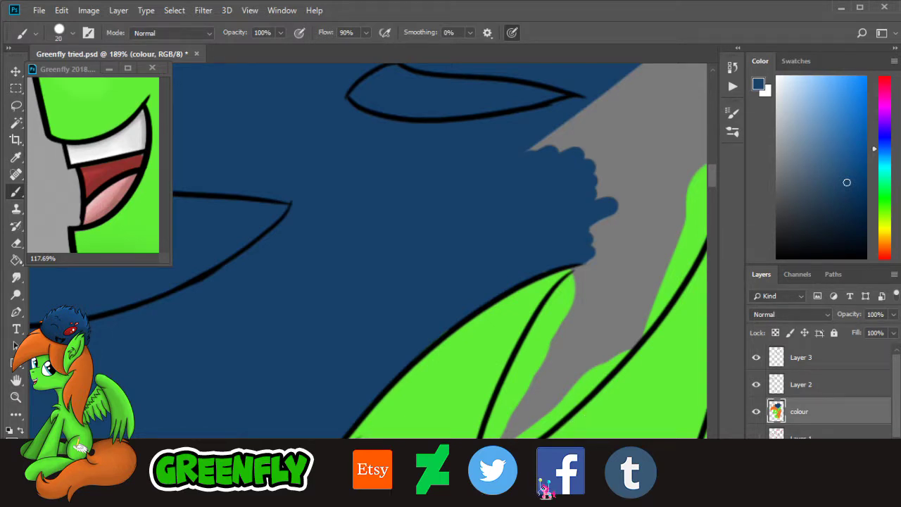
Step: Fill the notch between the ear's first and second tufts with dark blue, covering the green overspill up to both outlines
left_click_drag(539, 480, 551, 480)
left_click_drag(714, 185, 713, 187)
mouse_move(411, 353)
left_mouse_down()
mouse_move(356, 392)
mouse_move(339, 425)
mouse_move(387, 342)
mouse_move(355, 389)
mouse_move(392, 315)
left_mouse_up()
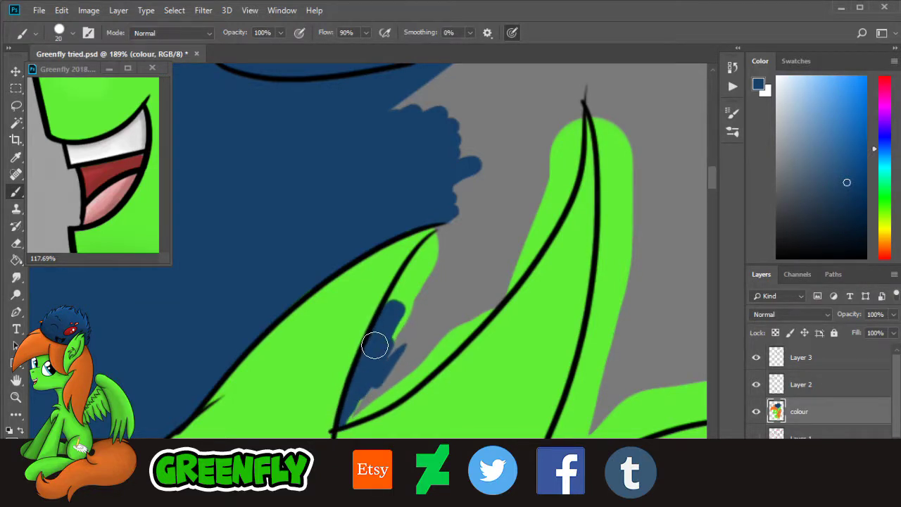
mouse_move(375, 345)
left_mouse_down()
mouse_move(386, 346)
mouse_move(415, 302)
mouse_move(407, 279)
left_mouse_up()
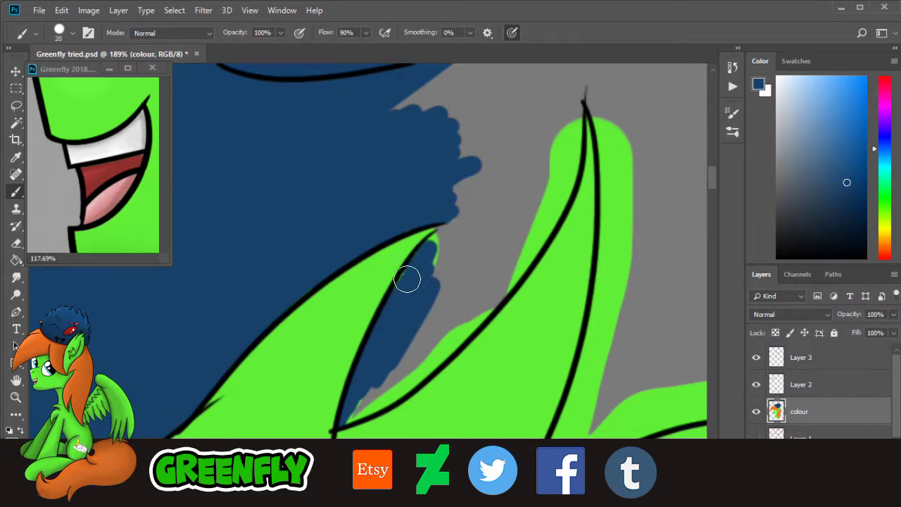
mouse_move(432, 246)
left_mouse_down()
mouse_move(458, 242)
mouse_move(367, 400)
mouse_move(380, 394)
mouse_move(350, 422)
mouse_move(456, 341)
mouse_move(530, 251)
mouse_move(564, 191)
mouse_move(574, 106)
mouse_move(515, 232)
mouse_move(418, 357)
left_mouse_up()
mouse_move(495, 267)
left_mouse_down()
mouse_move(532, 166)
mouse_move(470, 204)
mouse_move(461, 202)
mouse_move(470, 172)
mouse_move(509, 114)
mouse_move(545, 166)
left_mouse_up()
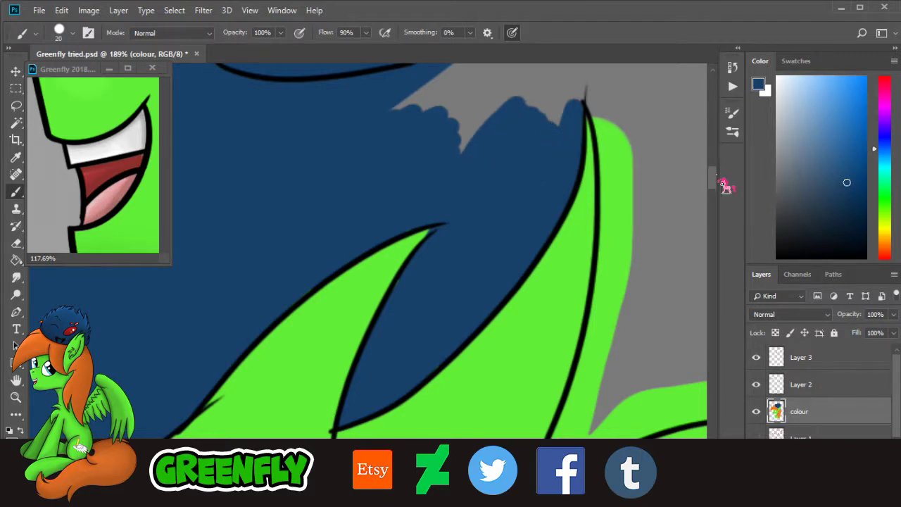
Step: Paint dark blue over the gray area above the ear's tallest tuft, extending the fill toward the jagged fur outline
scroll(637, 262, "up", 3)
scroll(523, 466, "right", 2)
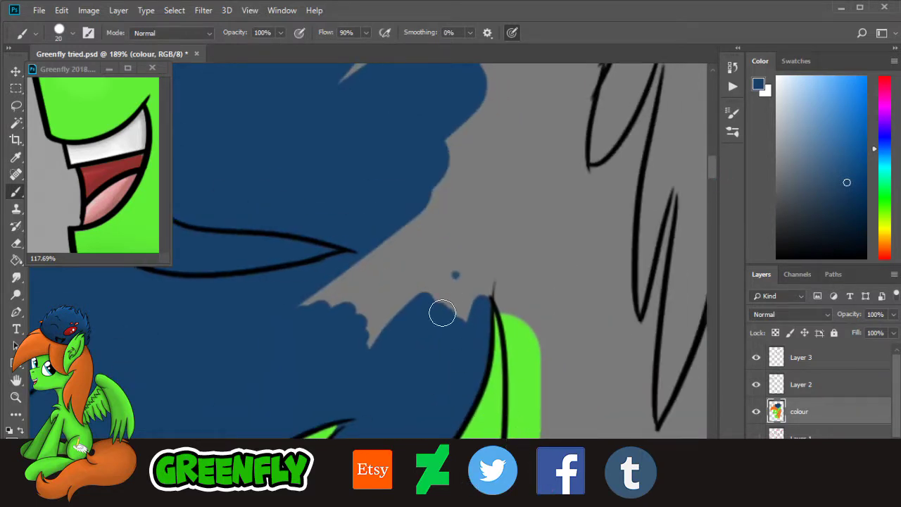
mouse_move(442, 313)
left_mouse_down()
mouse_move(503, 248)
mouse_move(491, 245)
mouse_move(373, 343)
mouse_move(439, 216)
mouse_move(356, 252)
mouse_move(349, 288)
mouse_move(319, 306)
left_mouse_up()
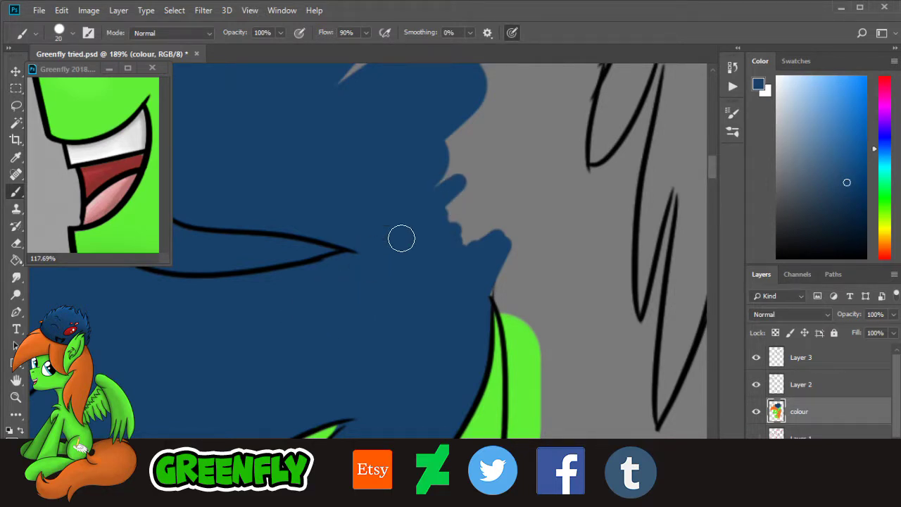
mouse_move(402, 239)
left_mouse_down()
mouse_move(529, 207)
mouse_move(469, 289)
mouse_move(525, 141)
mouse_move(428, 181)
mouse_move(492, 121)
left_mouse_up()
left_click_drag(713, 175, 712, 166)
mouse_move(457, 308)
left_mouse_down()
mouse_move(529, 250)
mouse_move(410, 277)
mouse_move(479, 147)
mouse_move(619, 146)
left_mouse_up()
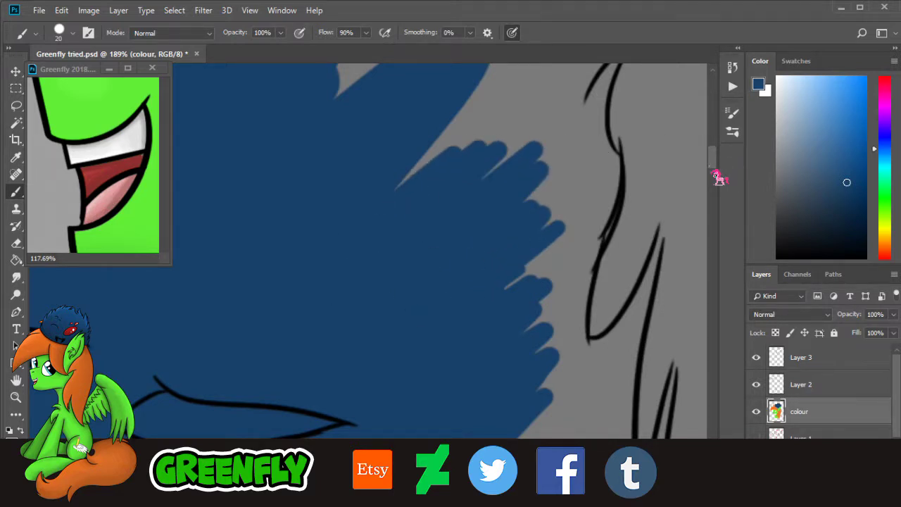
Step: Fill the notch between the ear's tallest and lowest tufts with dark blue, covering the green overspill up to both outlines
left_click_drag(711, 168, 714, 190)
mouse_move(532, 180)
left_mouse_down()
mouse_move(518, 119)
mouse_move(497, 96)
mouse_move(525, 209)
mouse_move(519, 233)
mouse_move(520, 195)
mouse_move(516, 259)
mouse_move(514, 217)
mouse_move(523, 261)
mouse_move(547, 200)
mouse_move(556, 196)
mouse_move(549, 310)
mouse_move(532, 372)
mouse_move(613, 284)
mouse_move(590, 347)
mouse_move(598, 397)
left_mouse_up()
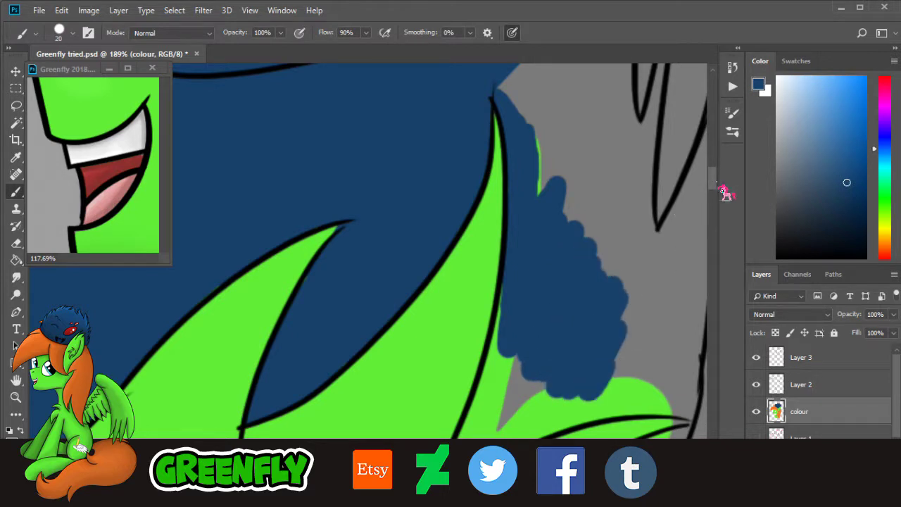
scroll(718, 202, "down", 5)
left_click_drag(507, 193, 501, 215)
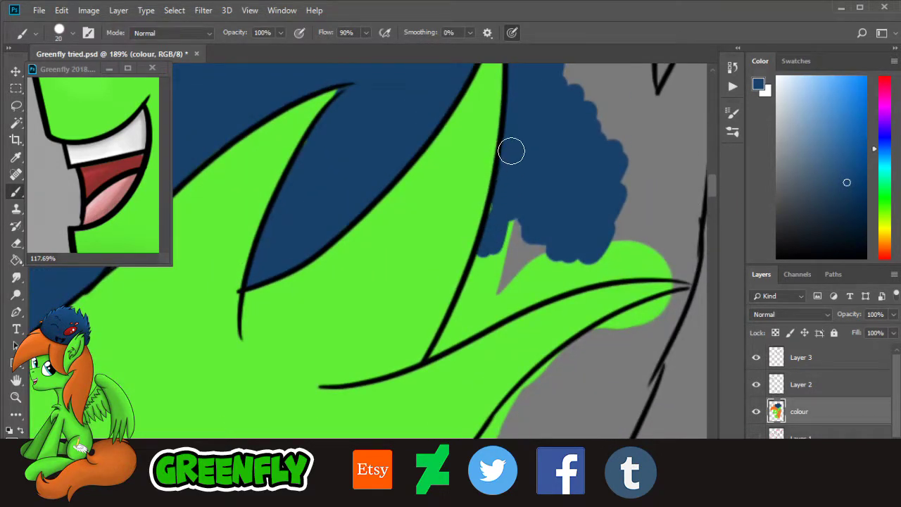
mouse_move(511, 152)
left_mouse_down()
mouse_move(485, 293)
mouse_move(482, 258)
mouse_move(468, 304)
mouse_move(464, 310)
mouse_move(471, 284)
mouse_move(433, 354)
mouse_move(567, 280)
mouse_move(579, 285)
mouse_move(639, 263)
mouse_move(627, 266)
mouse_move(688, 274)
mouse_move(648, 260)
mouse_move(542, 288)
mouse_move(514, 285)
mouse_move(515, 228)
left_mouse_up()
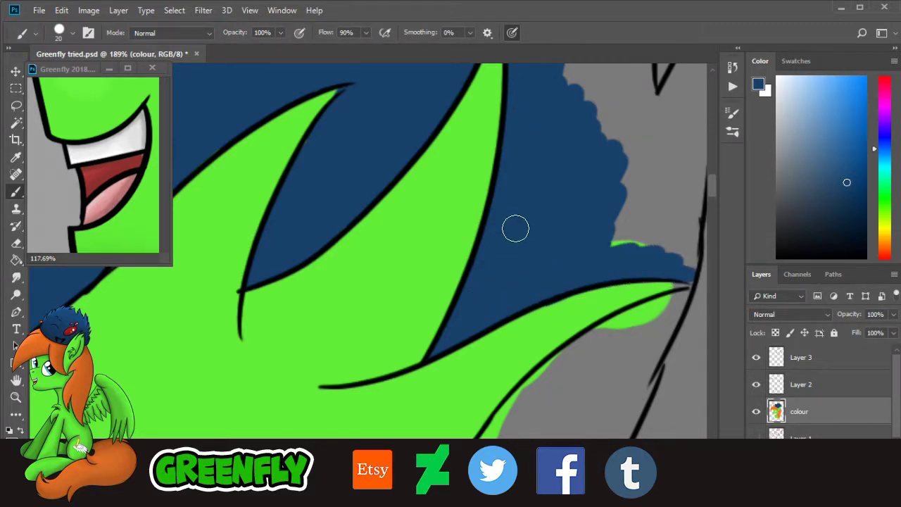
Step: Extend the dark blue from the ear's tallest tuft across the gray area to the fur's outer outline above the lowest tuft
left_click(20, 397)
left_click_drag(578, 268, 493, 303)
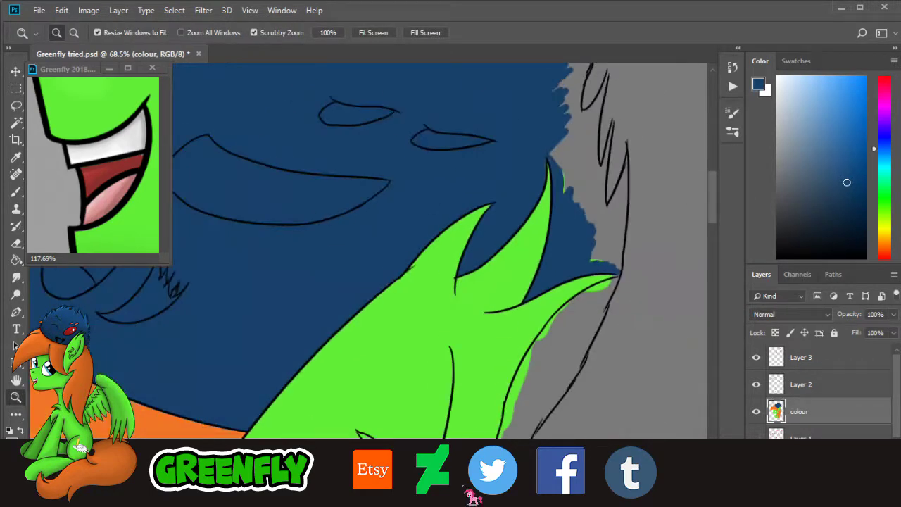
left_click_drag(465, 482, 489, 482)
scroll(521, 224, "up", 5)
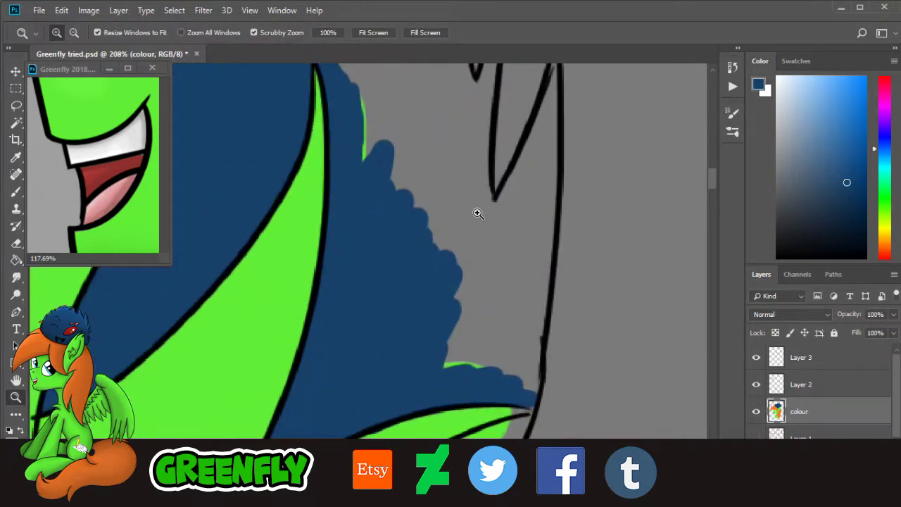
left_click(17, 192)
mouse_move(454, 330)
left_mouse_down()
mouse_move(466, 353)
mouse_move(482, 366)
mouse_move(524, 376)
mouse_move(530, 387)
mouse_move(536, 284)
left_mouse_up()
mouse_move(524, 344)
left_mouse_down()
mouse_move(488, 312)
mouse_move(453, 336)
mouse_move(455, 231)
mouse_move(412, 223)
mouse_move(372, 133)
mouse_move(373, 88)
left_mouse_up()
left_click_drag(511, 254, 532, 293)
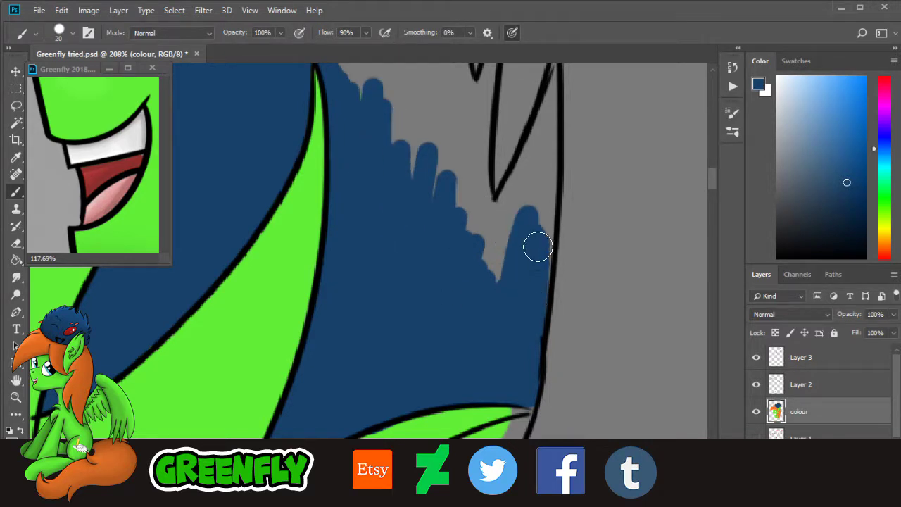
Step: Fill the pointed fur spike above the ear's lowest tuft with dark blue up toward its tip
mouse_move(538, 246)
left_mouse_down()
mouse_move(535, 296)
mouse_move(531, 185)
mouse_move(503, 223)
mouse_move(507, 199)
left_mouse_up()
scroll(552, 347, "up", 3)
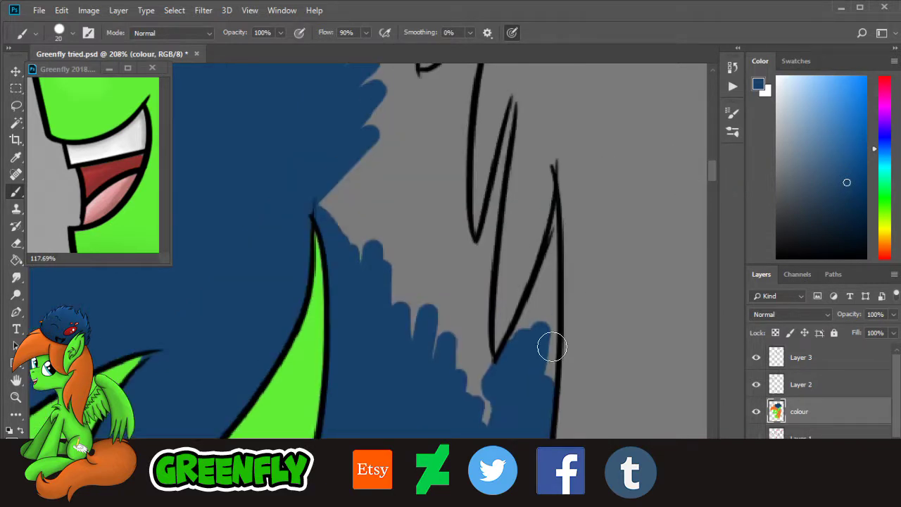
mouse_move(535, 347)
left_mouse_down()
mouse_move(551, 381)
mouse_move(551, 301)
mouse_move(523, 327)
left_mouse_up()
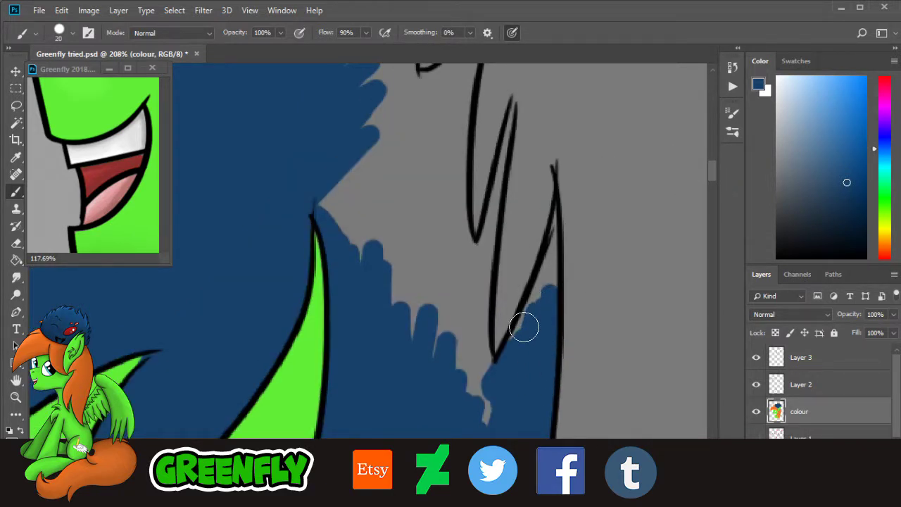
left_click_drag(542, 287, 553, 258)
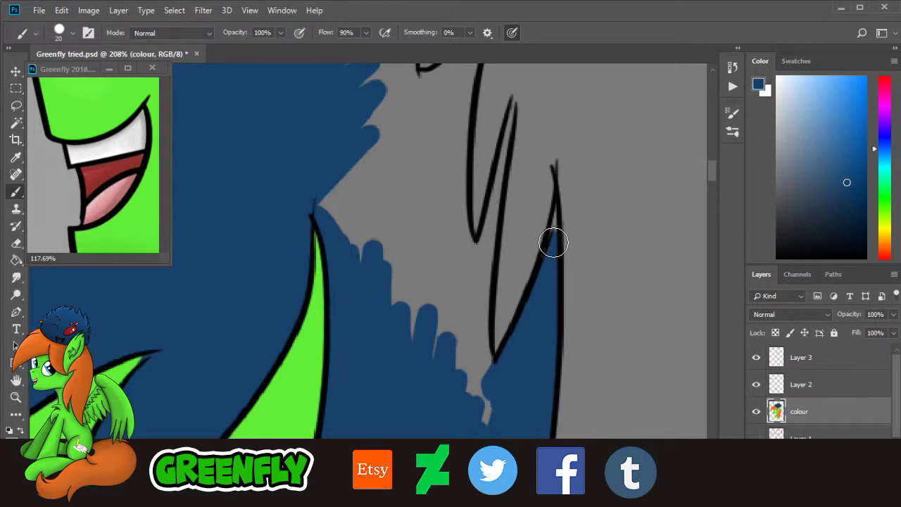
Step: Fill the lower end of the fur strip between the ear and outer outline with dark blue, covering the orange and green overspill
mouse_move(713, 173)
left_mouse_down()
mouse_move(715, 229)
mouse_move(714, 212)
left_mouse_up()
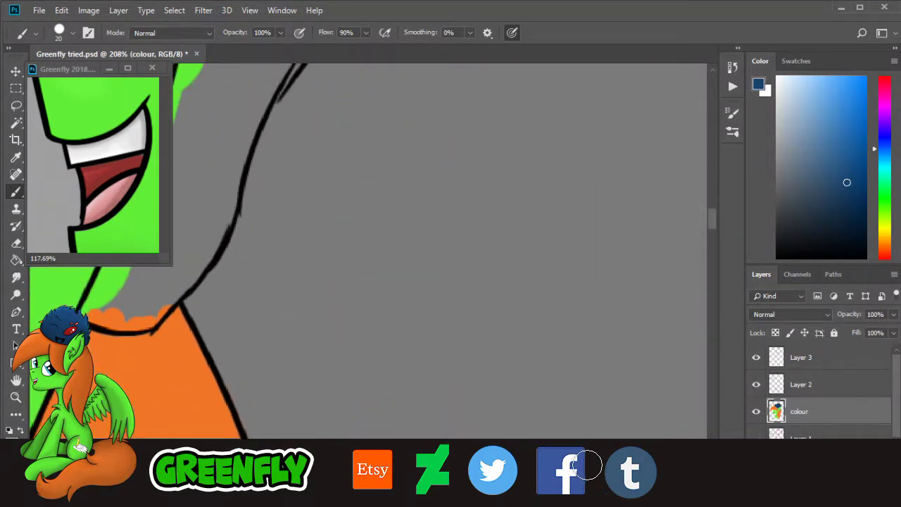
left_click_drag(586, 466, 531, 466)
mouse_move(268, 310)
left_mouse_down()
mouse_move(273, 321)
mouse_move(235, 323)
mouse_move(239, 288)
mouse_move(209, 307)
mouse_move(275, 258)
mouse_move(293, 280)
mouse_move(263, 318)
mouse_move(321, 257)
mouse_move(318, 271)
left_mouse_up()
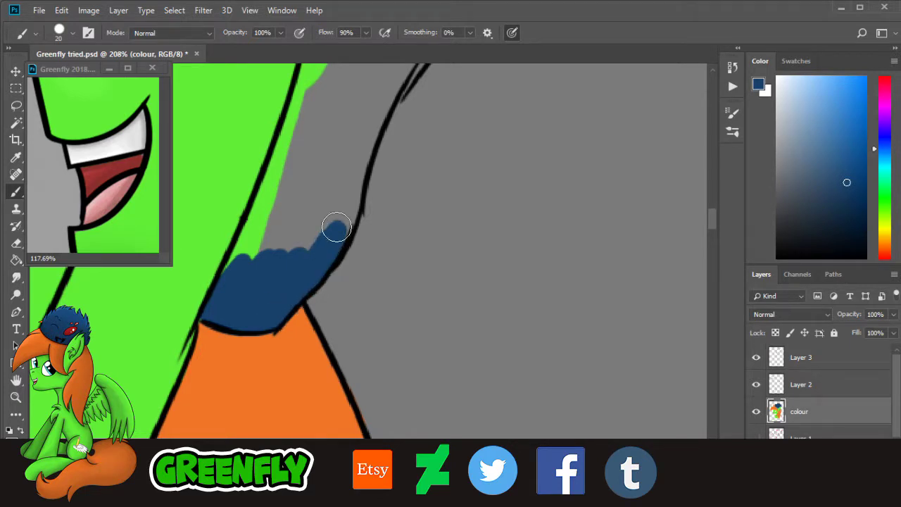
mouse_move(336, 227)
left_mouse_down()
mouse_move(358, 147)
mouse_move(291, 243)
mouse_move(258, 245)
mouse_move(251, 235)
mouse_move(290, 145)
mouse_move(289, 204)
mouse_move(334, 145)
left_mouse_up()
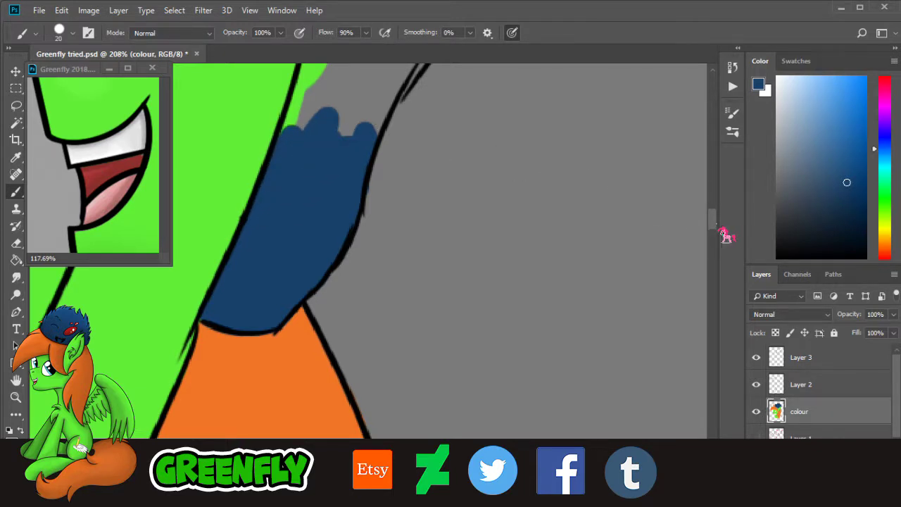
Step: Continue the dark blue up the fur strip behind the ear to the lowest tuft's tip, filling between both outlines
scroll(614, 271, "up", 5)
mouse_move(363, 298)
left_mouse_down()
mouse_move(368, 317)
mouse_move(433, 228)
mouse_move(418, 225)
mouse_move(388, 251)
mouse_move(331, 321)
mouse_move(332, 261)
mouse_move(297, 318)
mouse_move(319, 215)
mouse_move(313, 258)
left_mouse_up()
mouse_move(318, 209)
left_mouse_down()
mouse_move(368, 154)
mouse_move(392, 195)
mouse_move(378, 272)
left_mouse_up()
scroll(719, 224, "up", 3)
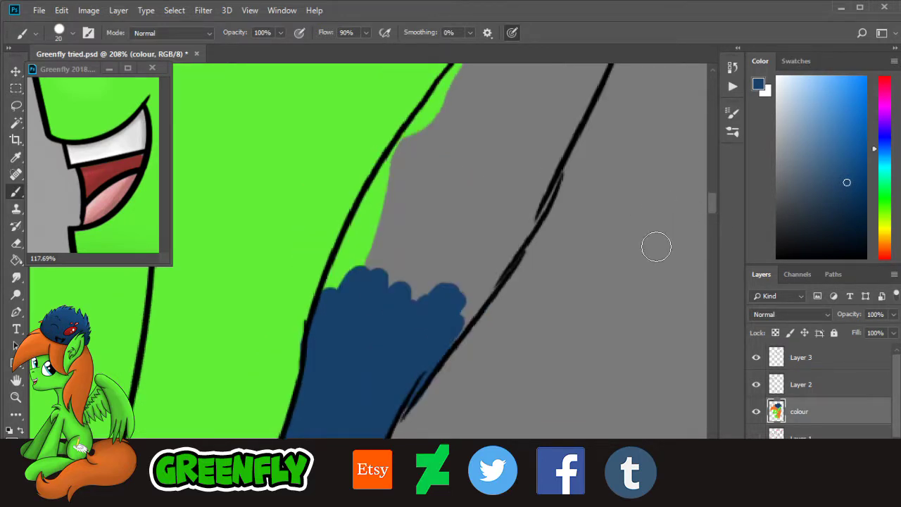
mouse_move(461, 313)
left_mouse_down()
mouse_move(453, 308)
mouse_move(470, 303)
mouse_move(467, 310)
mouse_move(525, 219)
mouse_move(494, 273)
mouse_move(457, 268)
mouse_move(478, 232)
mouse_move(448, 220)
mouse_move(354, 294)
mouse_move(368, 227)
mouse_move(359, 231)
mouse_move(413, 135)
left_mouse_up()
mouse_move(443, 121)
left_mouse_down()
mouse_move(449, 143)
mouse_move(427, 196)
mouse_move(432, 211)
mouse_move(474, 200)
mouse_move(504, 164)
mouse_move(543, 140)
mouse_move(530, 210)
left_mouse_up()
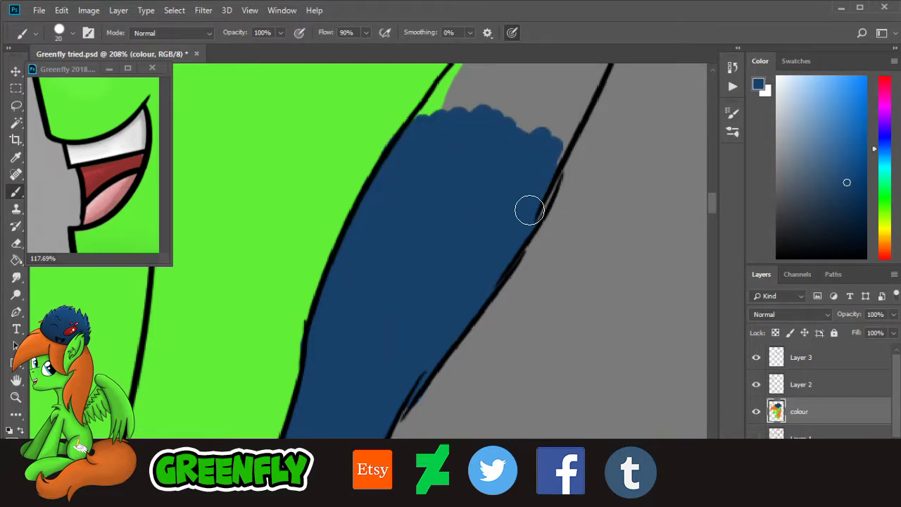
scroll(723, 213, "up", 5)
mouse_move(540, 309)
left_mouse_down()
mouse_move(573, 294)
mouse_move(647, 124)
mouse_move(532, 181)
mouse_move(442, 269)
mouse_move(453, 303)
mouse_move(499, 285)
mouse_move(558, 232)
mouse_move(566, 236)
mouse_move(559, 268)
mouse_move(549, 262)
mouse_move(550, 205)
mouse_move(628, 138)
left_mouse_up()
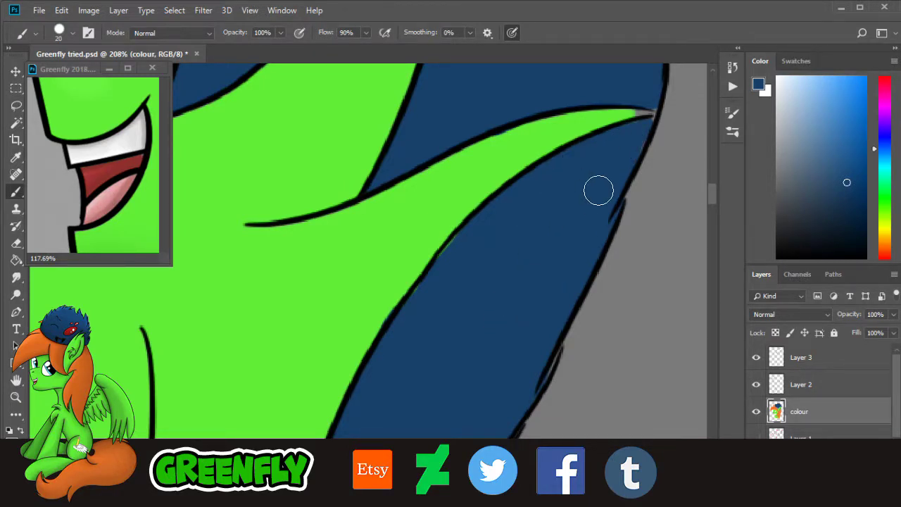
key("i")
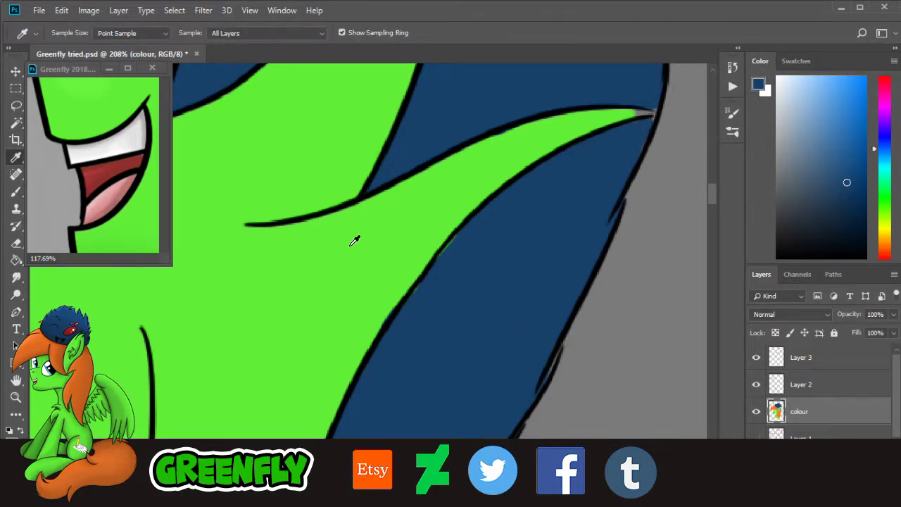
left_click(354, 241)
key("b")
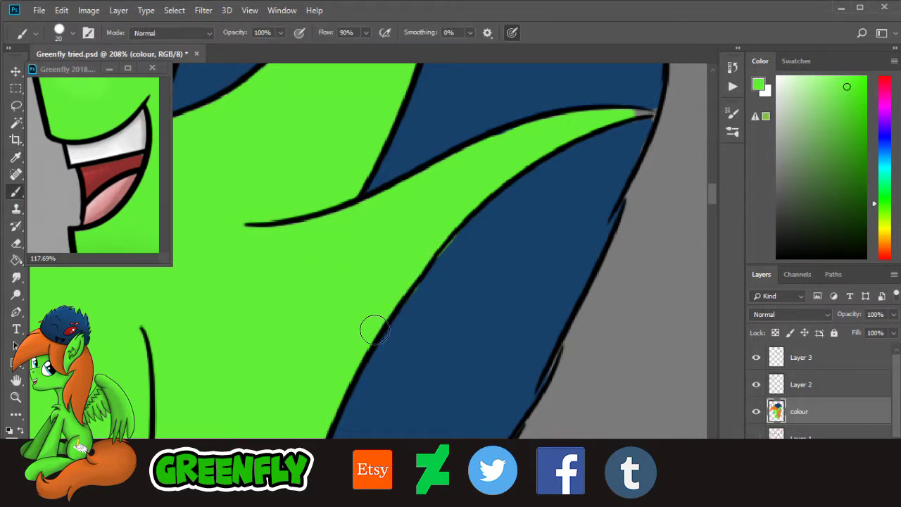
Step: Sample the dark blue and cover the leftover green specks along the underside outline of the ear's lowest tuft
key("i")
left_click(532, 258)
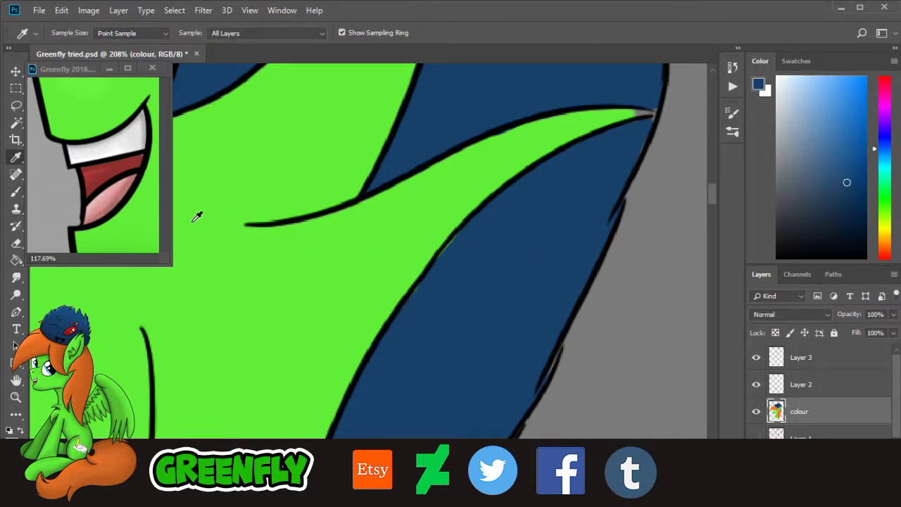
key("b")
left_click_drag(414, 300, 475, 228)
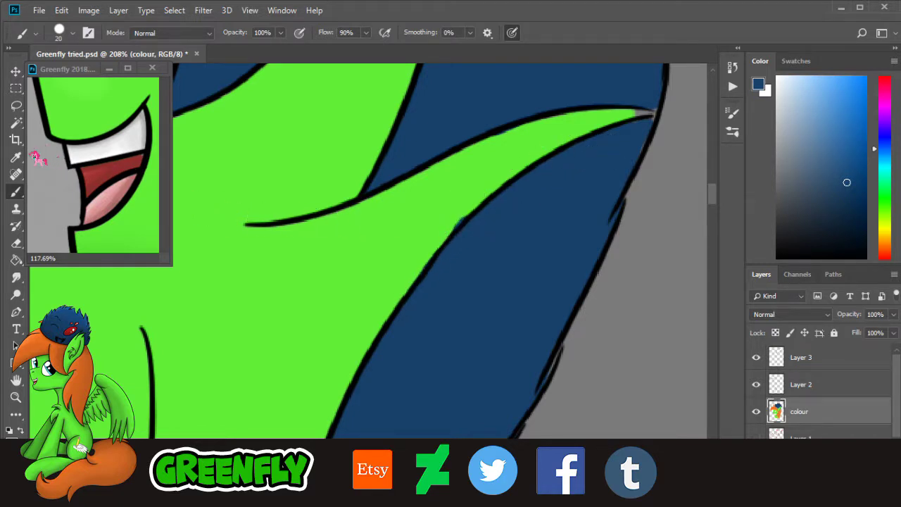
Step: Sample the ear's green and fill the gray tip of its lowest tuft
key("i")
left_click(362, 200)
key("b")
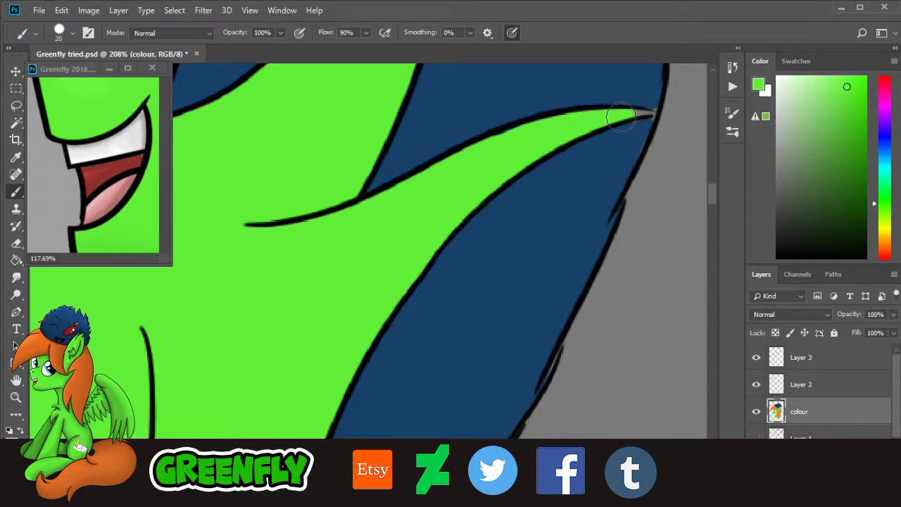
left_click_drag(639, 114, 658, 121)
Step: Sample the dark blue, then fill the narrow second fur spike and the gray gap between it and the ear's tallest tuft
left_click_drag(712, 197, 712, 169)
left_click(17, 398)
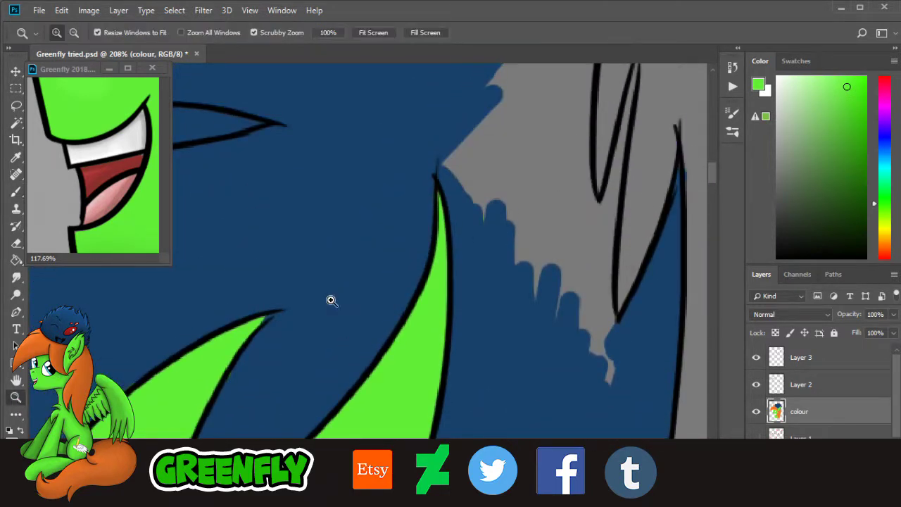
left_click_drag(487, 299, 384, 301)
scroll(511, 308, "up", 5)
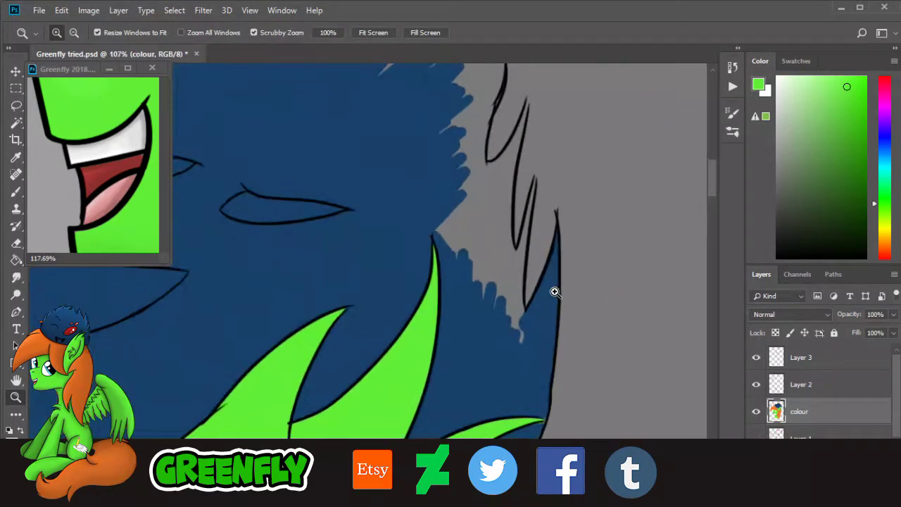
key("i")
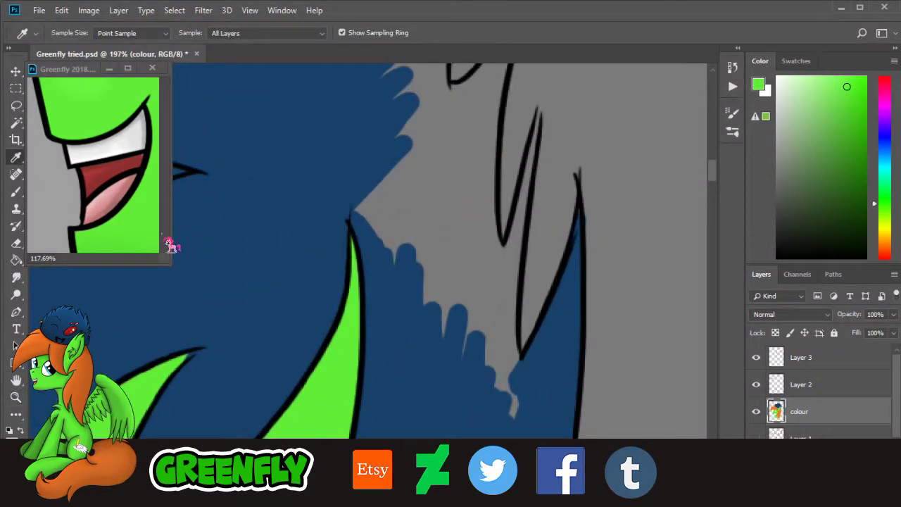
left_click(347, 302)
key("b")
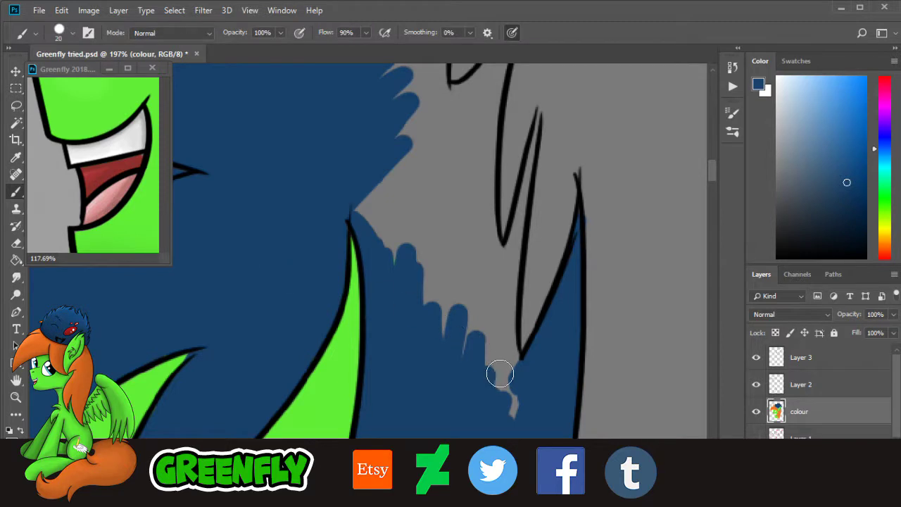
mouse_move(499, 374)
left_mouse_down()
mouse_move(512, 403)
mouse_move(497, 270)
mouse_move(506, 295)
mouse_move(535, 136)
left_mouse_up()
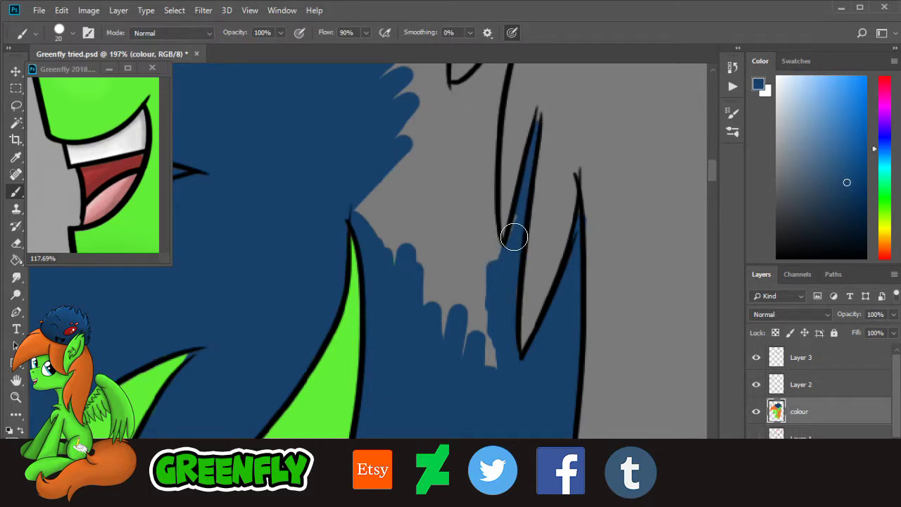
mouse_move(514, 237)
left_mouse_down()
mouse_move(497, 269)
mouse_move(478, 201)
mouse_move(472, 257)
mouse_move(486, 275)
mouse_move(495, 323)
left_mouse_up()
mouse_move(463, 367)
left_mouse_down()
mouse_move(430, 222)
mouse_move(416, 222)
mouse_move(390, 263)
mouse_move(360, 182)
mouse_move(385, 127)
mouse_move(418, 228)
mouse_move(445, 182)
mouse_move(485, 167)
left_mouse_up()
Step: Fill the third fur spike with dark blue and extend the fill over the gray area beside it
left_click_drag(714, 176, 713, 165)
mouse_move(476, 354)
left_mouse_down()
mouse_move(487, 411)
mouse_move(481, 350)
mouse_move(489, 373)
mouse_move(486, 338)
mouse_move(520, 207)
left_mouse_up()
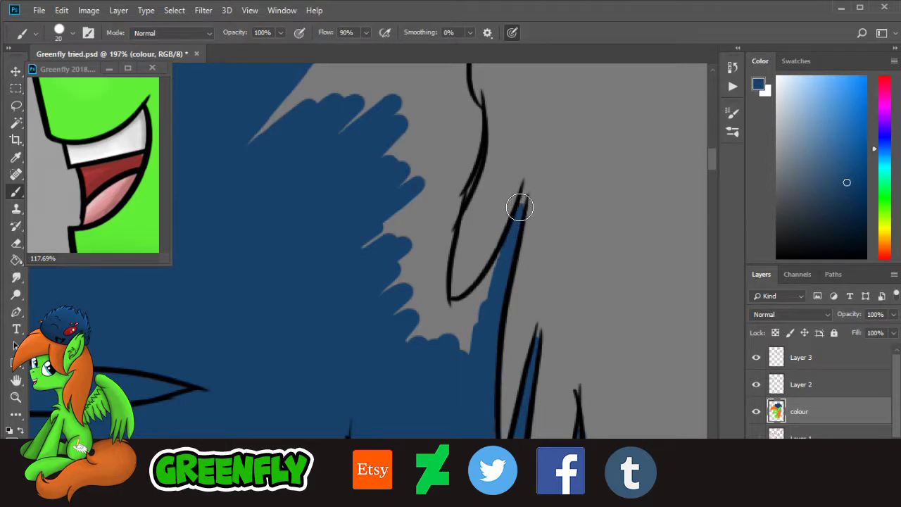
mouse_move(498, 267)
left_mouse_down()
mouse_move(473, 305)
mouse_move(449, 311)
mouse_move(471, 311)
mouse_move(476, 332)
mouse_move(441, 351)
mouse_move(419, 341)
mouse_move(422, 288)
mouse_move(437, 314)
mouse_move(442, 231)
mouse_move(441, 254)
mouse_move(409, 312)
mouse_move(407, 209)
left_mouse_up()
Step: Paint dark blue along the outer fur outline up to the curled tuft's base, closing the adjoining gray gaps
scroll(698, 171, "up", 5)
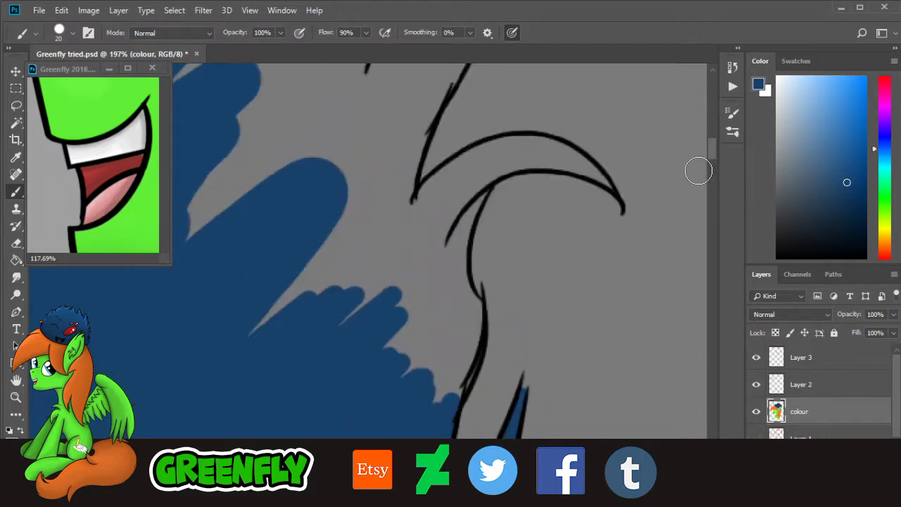
mouse_move(446, 353)
left_mouse_down()
mouse_move(459, 393)
mouse_move(473, 302)
mouse_move(459, 288)
mouse_move(452, 246)
mouse_move(459, 267)
mouse_move(457, 228)
mouse_move(474, 192)
mouse_move(458, 216)
mouse_move(418, 233)
mouse_move(427, 194)
mouse_move(421, 203)
mouse_move(397, 325)
mouse_move(399, 356)
mouse_move(412, 379)
mouse_move(444, 342)
mouse_move(444, 302)
left_mouse_up()
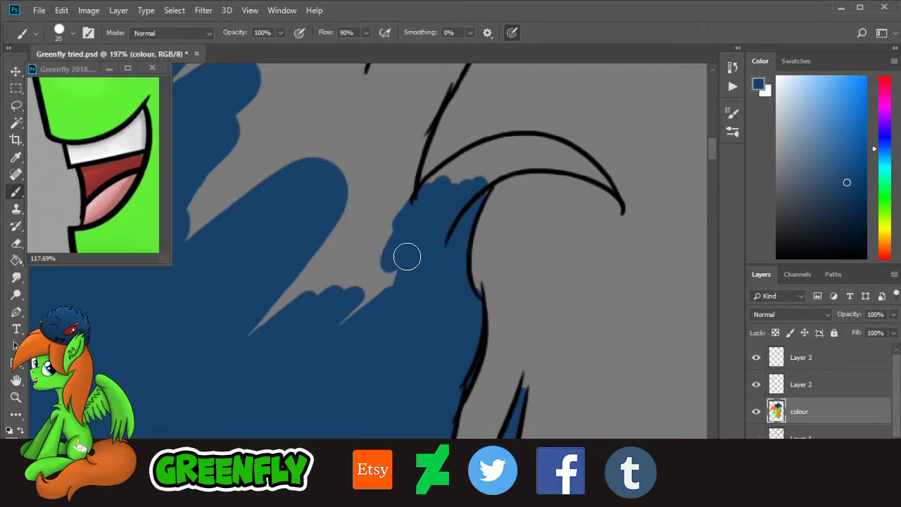
mouse_move(407, 257)
left_mouse_down()
mouse_move(397, 235)
mouse_move(305, 289)
mouse_move(245, 347)
mouse_move(383, 264)
mouse_move(379, 233)
mouse_move(352, 234)
mouse_move(322, 266)
left_mouse_up()
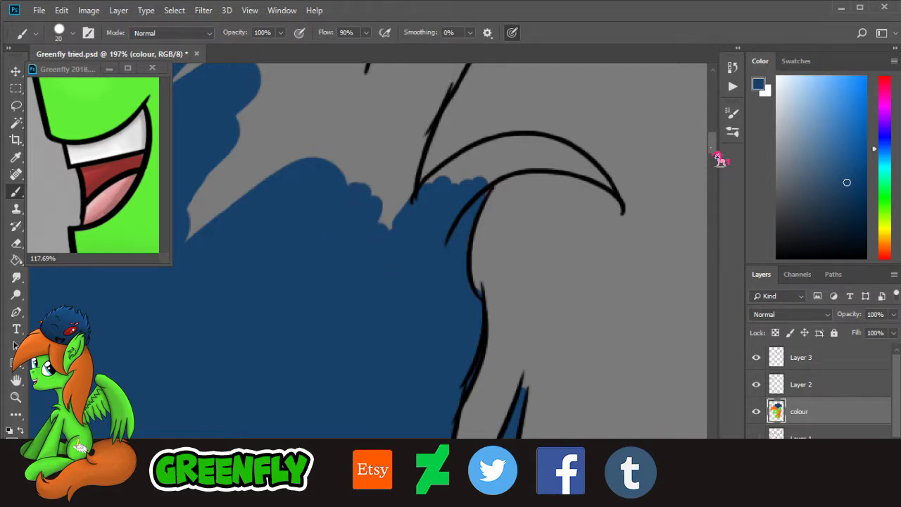
Step: Fill the curled fur tuft with dark blue between its outlines out to the tip
scroll(689, 176, "up", 3)
mouse_move(498, 287)
left_mouse_down()
mouse_move(480, 301)
mouse_move(523, 280)
mouse_move(676, 292)
left_mouse_up()
left_click(16, 397)
left_click(16, 192)
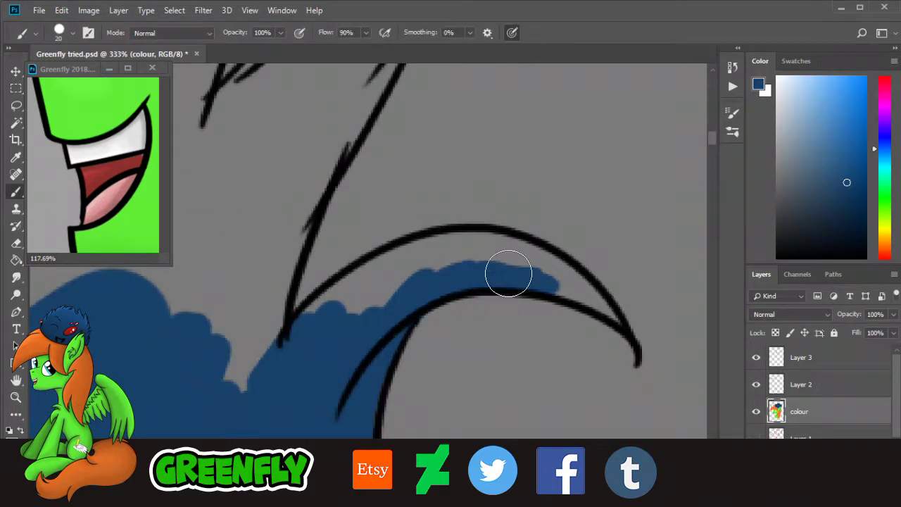
mouse_move(503, 272)
left_mouse_down()
mouse_move(598, 303)
mouse_move(616, 318)
mouse_move(561, 274)
mouse_move(448, 257)
mouse_move(357, 304)
mouse_move(369, 307)
mouse_move(368, 288)
mouse_move(330, 308)
mouse_move(380, 268)
mouse_move(424, 254)
mouse_move(473, 246)
mouse_move(552, 266)
mouse_move(472, 246)
mouse_move(425, 245)
left_mouse_up()
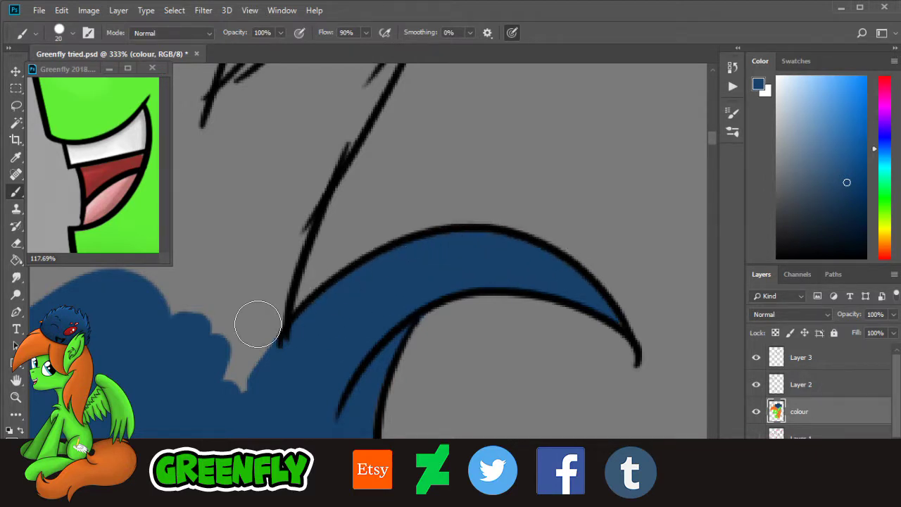
Step: Extend the dark blue over the gray gaps above the curled tuft toward the next jagged spikes
left_click(16, 397)
left_click_drag(344, 336, 397, 285)
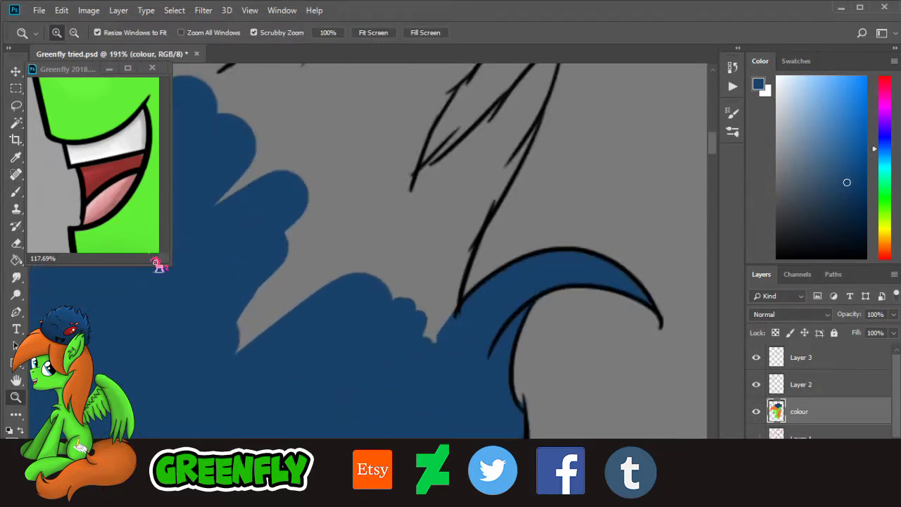
left_click(15, 192)
mouse_move(401, 249)
left_mouse_down()
mouse_move(430, 280)
mouse_move(439, 331)
mouse_move(481, 199)
mouse_move(483, 211)
mouse_move(430, 276)
mouse_move(396, 299)
mouse_move(438, 188)
mouse_move(263, 341)
mouse_move(262, 282)
mouse_move(335, 151)
mouse_move(264, 206)
mouse_move(243, 190)
mouse_move(257, 158)
mouse_move(310, 110)
mouse_move(316, 144)
mouse_move(297, 227)
mouse_move(359, 173)
mouse_move(386, 175)
mouse_move(357, 240)
mouse_move(368, 255)
mouse_move(475, 157)
left_mouse_up()
Step: Fill the large pointed spike above the curled tuft with dark blue and extend the fill into the gray area beside it
left_click_drag(712, 153, 712, 142)
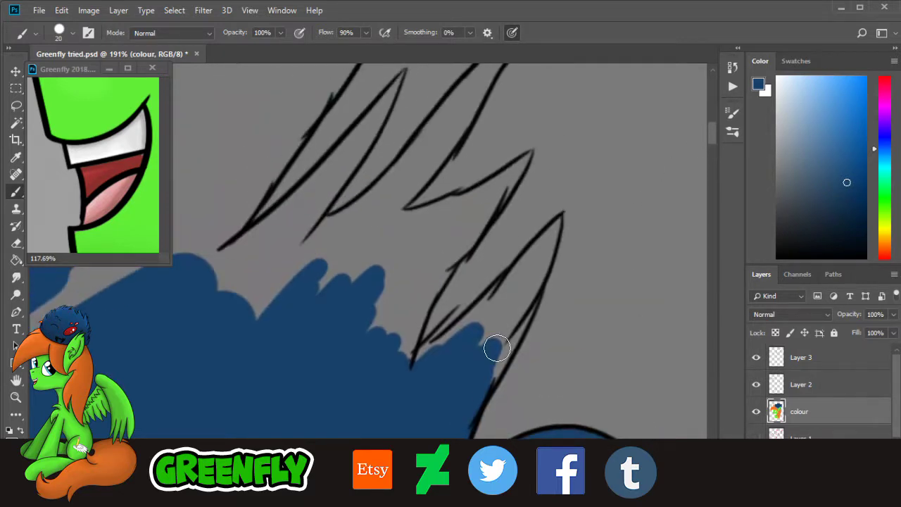
mouse_move(497, 348)
left_mouse_down()
mouse_move(475, 385)
mouse_move(500, 360)
mouse_move(555, 237)
mouse_move(543, 238)
mouse_move(463, 340)
left_mouse_up()
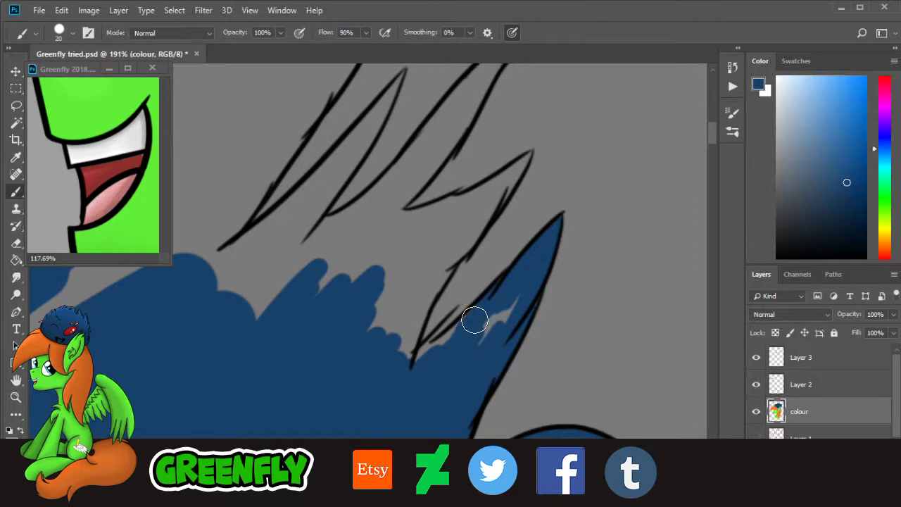
mouse_move(439, 360)
left_mouse_down()
mouse_move(490, 336)
mouse_move(473, 318)
mouse_move(473, 326)
mouse_move(395, 330)
mouse_move(396, 360)
mouse_move(446, 249)
mouse_move(457, 250)
mouse_move(443, 276)
mouse_move(528, 156)
mouse_move(464, 207)
mouse_move(427, 223)
mouse_move(452, 205)
mouse_move(408, 216)
mouse_move(369, 311)
mouse_move(413, 268)
mouse_move(407, 295)
mouse_move(376, 281)
mouse_move(341, 301)
mouse_move(338, 243)
mouse_move(411, 256)
mouse_move(407, 265)
mouse_move(486, 196)
mouse_move(334, 282)
mouse_move(341, 308)
left_mouse_up()
key("z")
left_click_drag(271, 335, 335, 341)
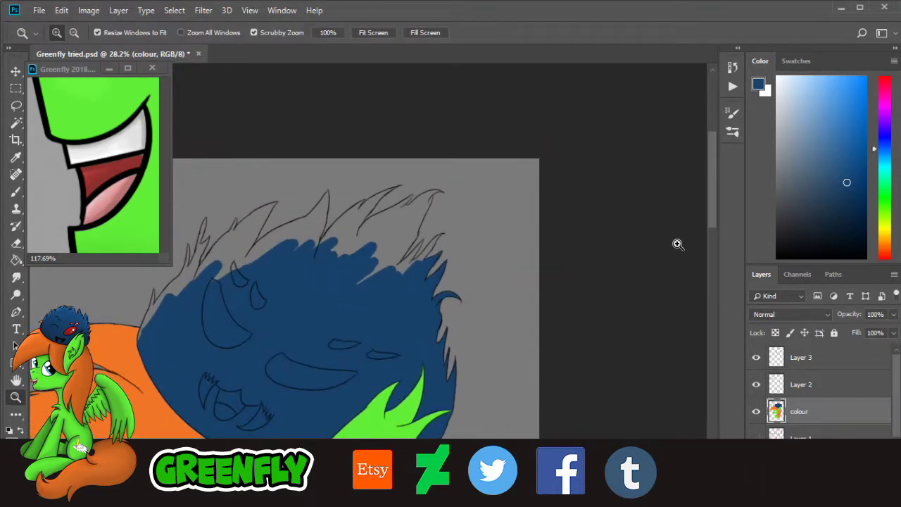
Step: Sample the red of the fur creature's large eye from the reference image Greenfly 2018.png as the painting color
left_click_drag(712, 222, 713, 244)
left_click_drag(218, 302, 262, 310)
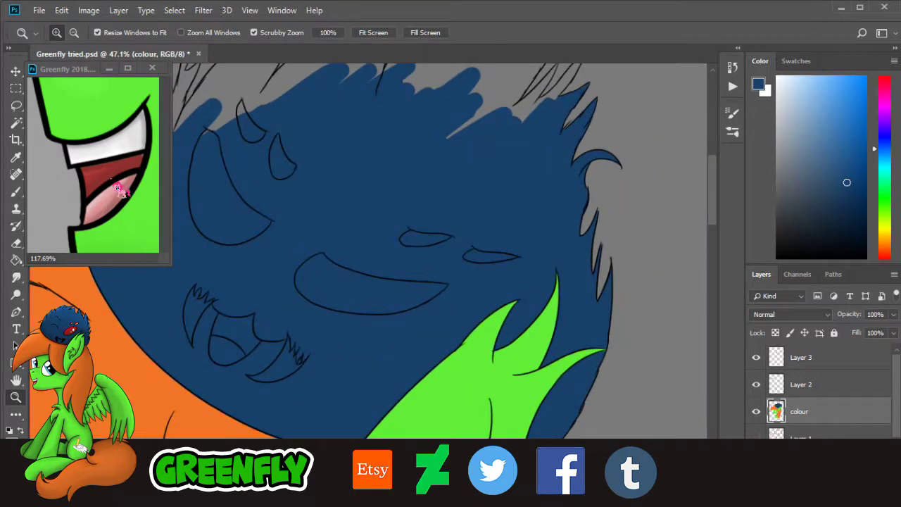
left_click(137, 181)
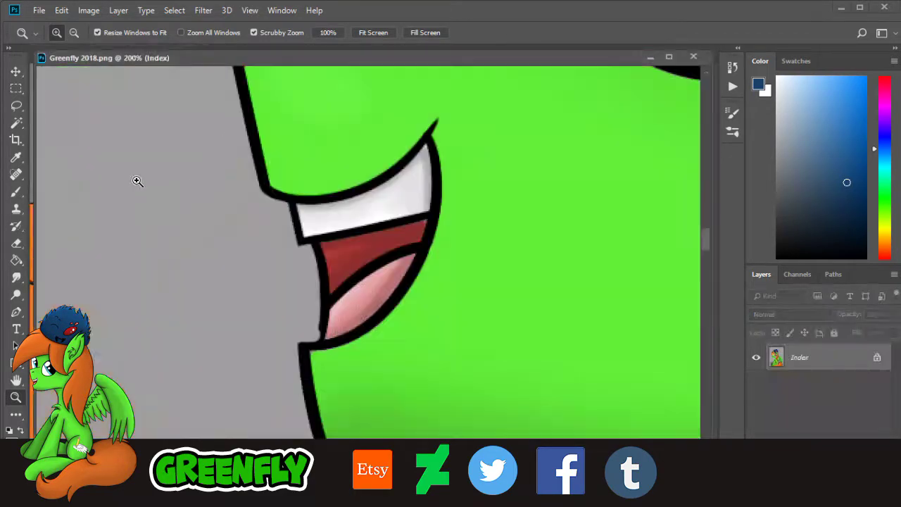
left_click(668, 58)
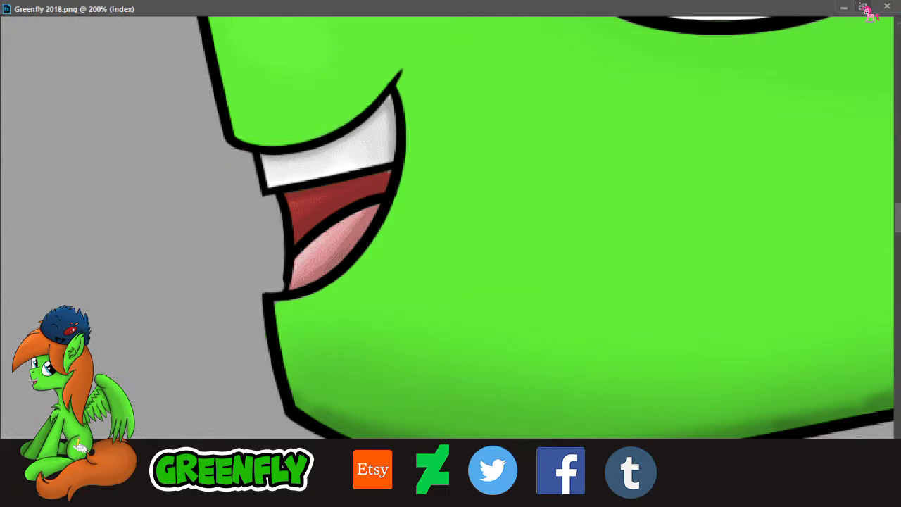
left_click(864, 6)
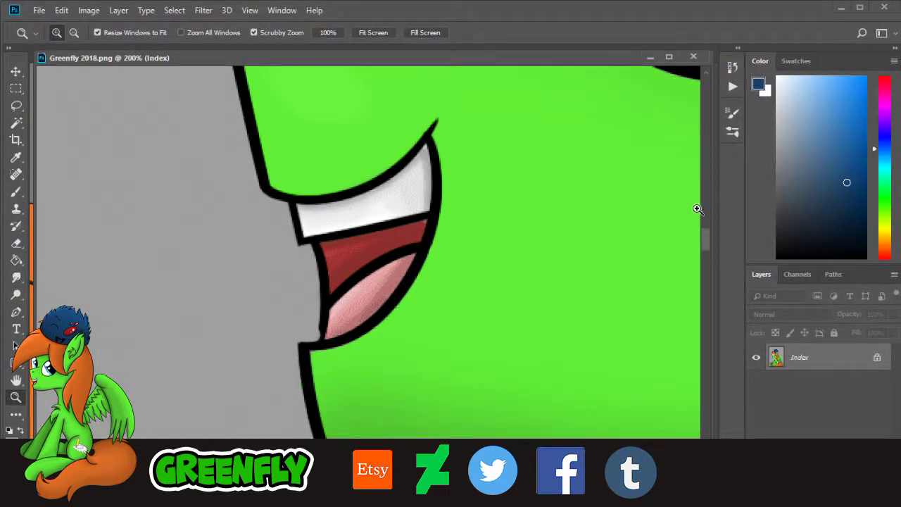
left_click_drag(712, 251, 723, 170)
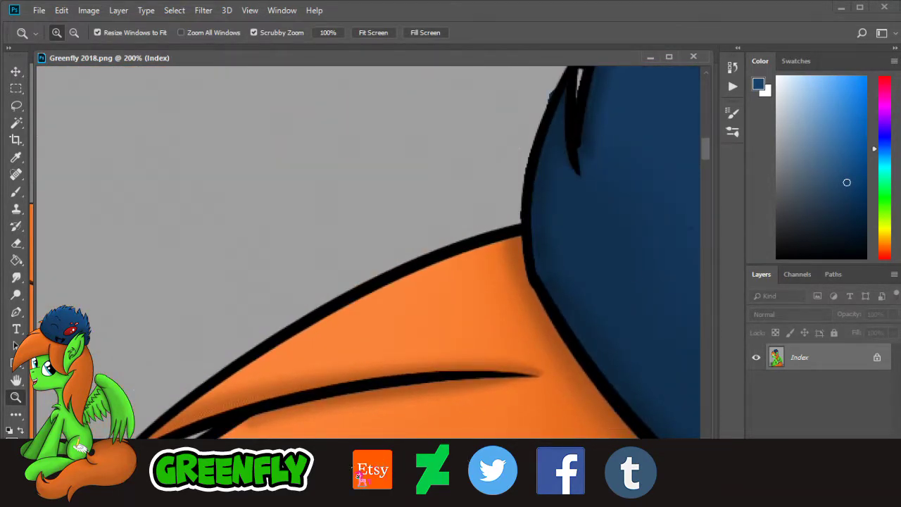
left_click_drag(358, 476, 470, 475)
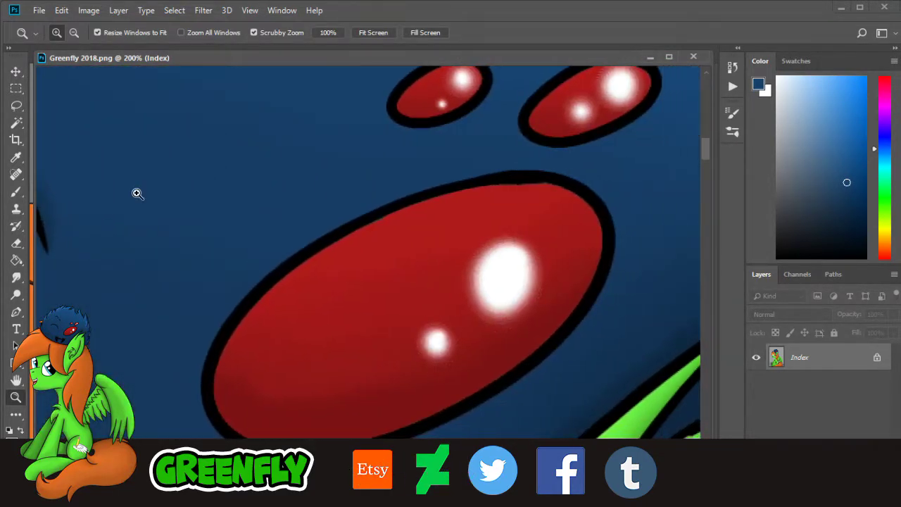
left_click(16, 156)
left_click(437, 247)
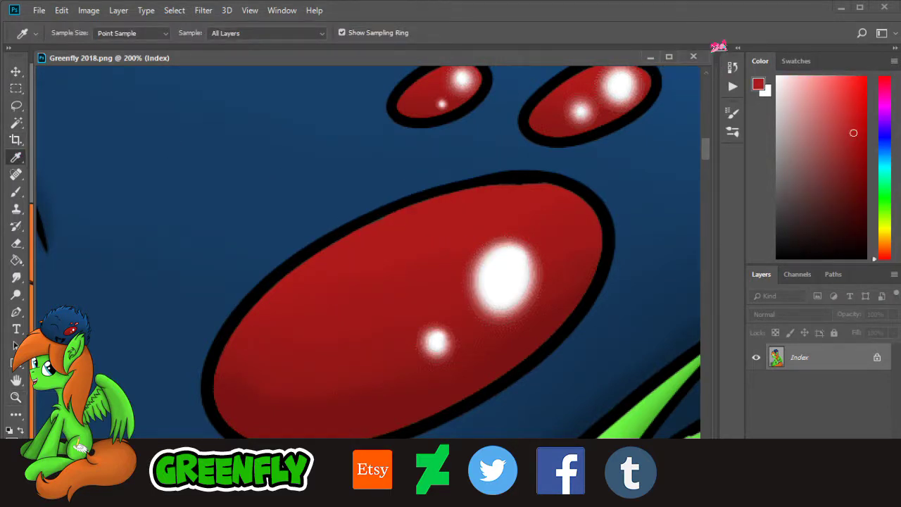
Step: Shrink the floating Greenfly 2018.png reference window, park it over the canvas corner, and fit the whole pony in its view
left_click_drag(712, 49, 236, 350)
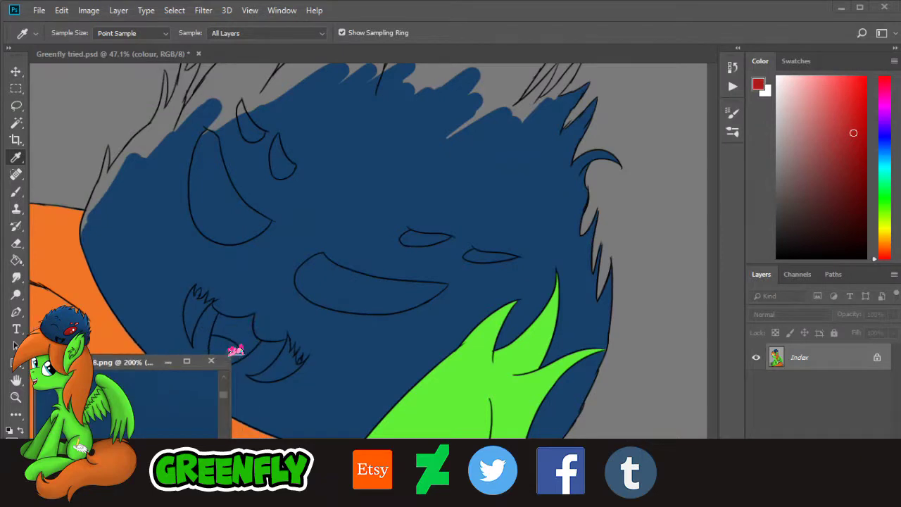
left_click_drag(134, 373, 138, 88)
left_click_drag(238, 197, 207, 232)
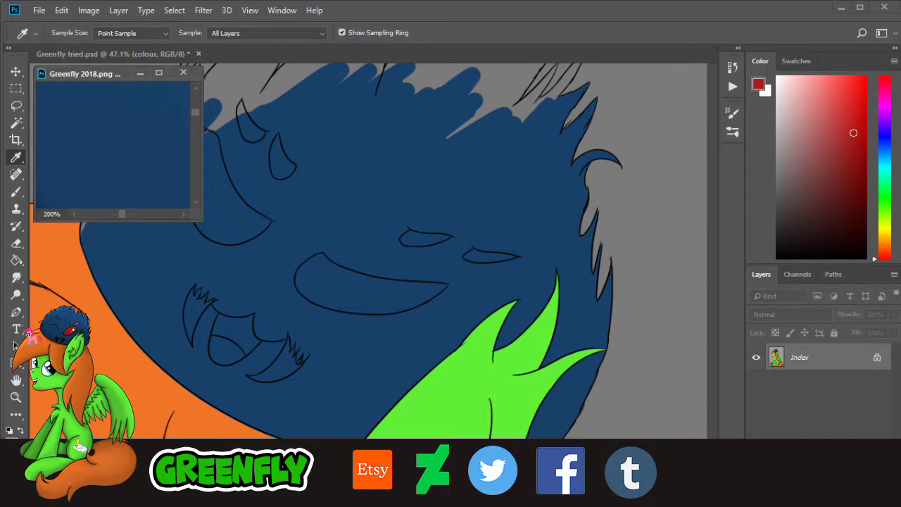
left_click(15, 396)
left_click_drag(138, 127, 87, 153)
left_click_drag(149, 161, 123, 157)
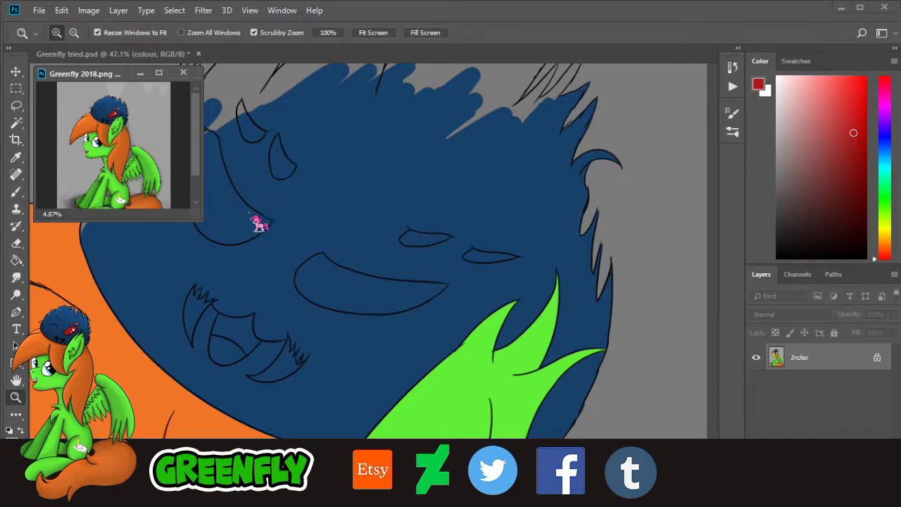
Step: Paint a red base patch inside the fur creature's large crescent-shaped eye on the colour layer
left_click_drag(260, 163, 280, 176)
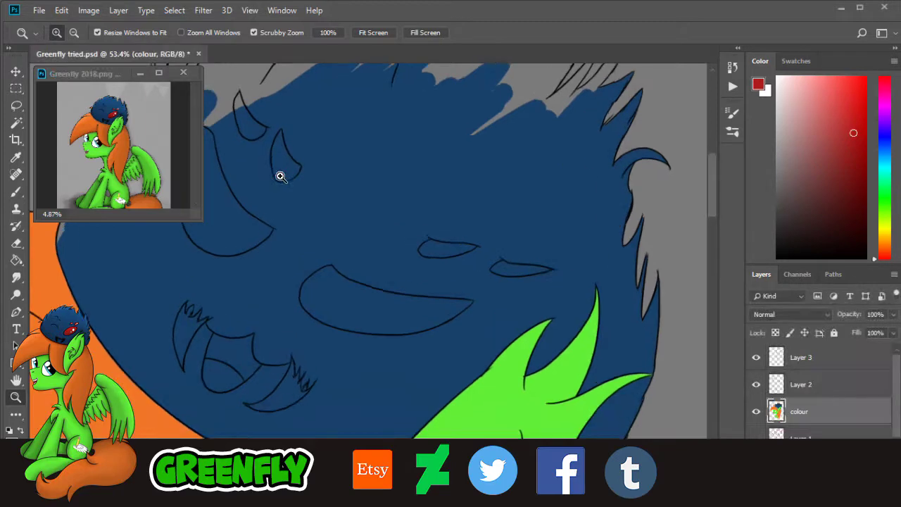
left_click(268, 132)
scroll(697, 212, "down", 3)
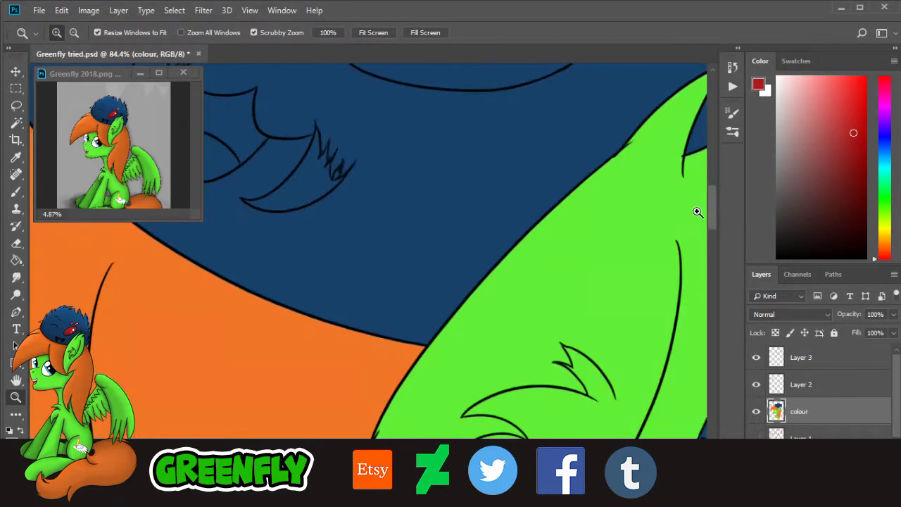
scroll(661, 194, "up", 3)
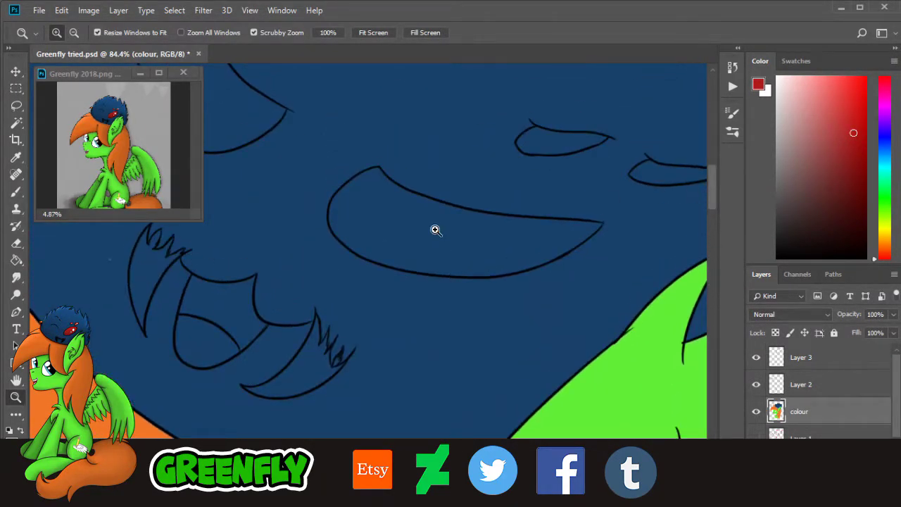
left_click_drag(435, 229, 482, 217)
key("b")
mouse_move(333, 201)
left_mouse_down()
mouse_move(288, 249)
mouse_move(350, 253)
mouse_move(454, 241)
mouse_move(556, 306)
mouse_move(519, 318)
mouse_move(482, 300)
left_mouse_up()
mouse_move(361, 321)
left_mouse_down()
mouse_move(359, 290)
mouse_move(299, 301)
mouse_move(280, 290)
mouse_move(289, 247)
mouse_move(310, 262)
left_mouse_up()
Step: Sample the near-black color of the creature's fangs from the Greenfly 2018.png reference
left_click(15, 397)
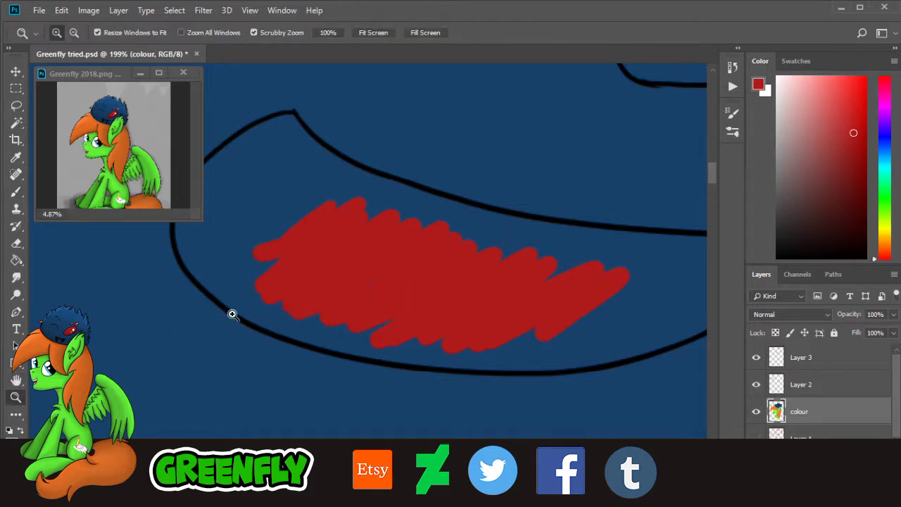
left_click_drag(482, 249, 400, 259)
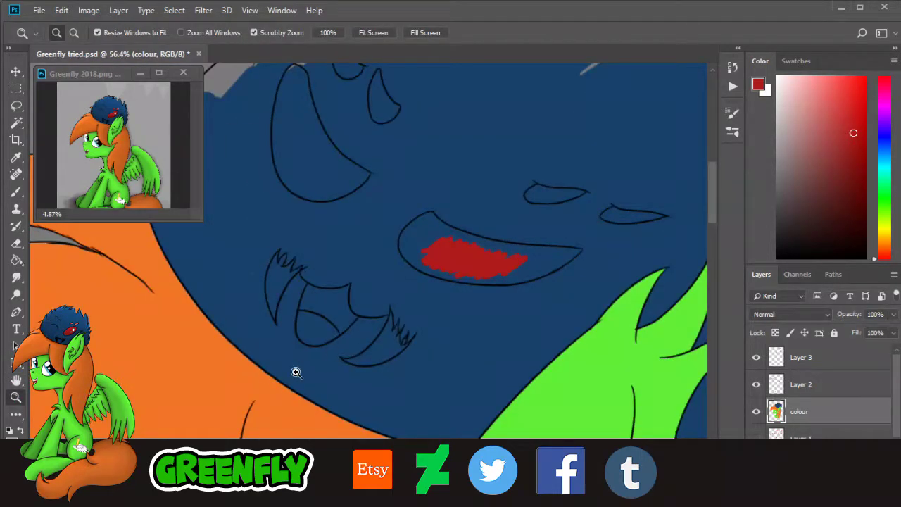
left_click_drag(267, 375, 336, 370)
scroll(526, 147, "up", 1)
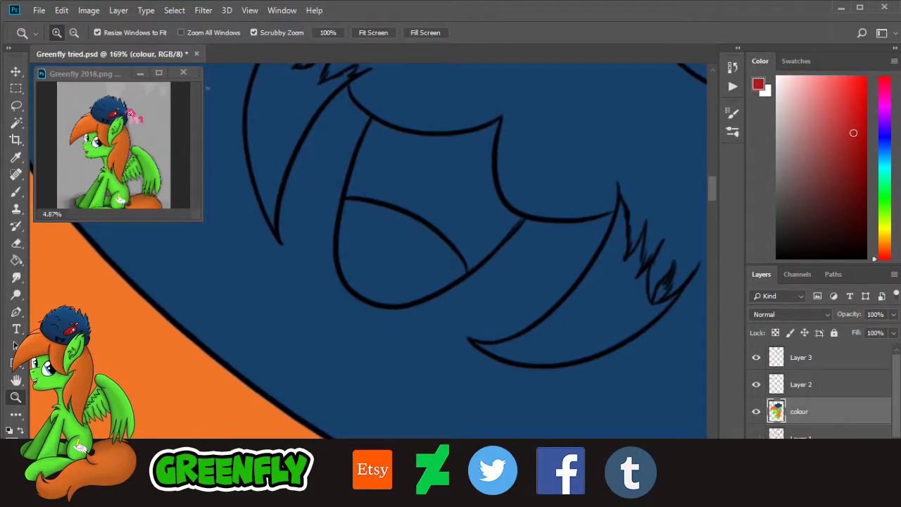
left_click(149, 133)
scroll(162, 148, "up", 6)
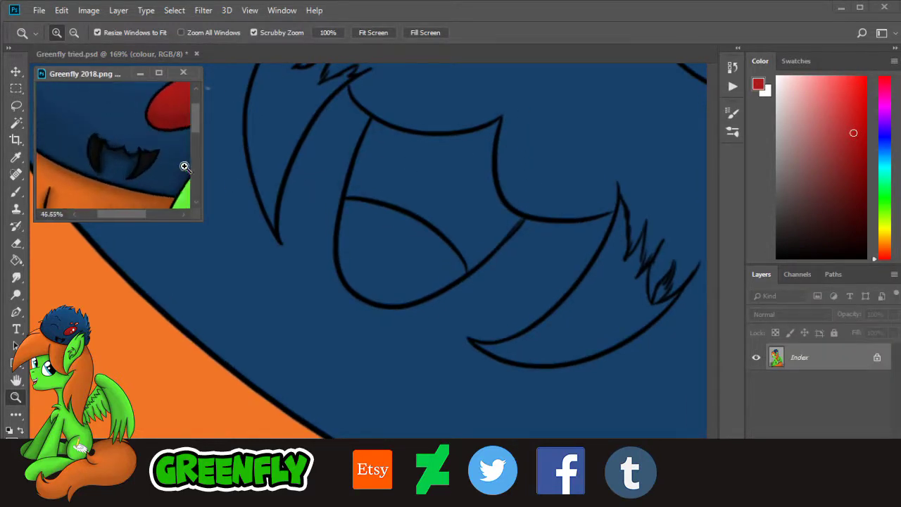
scroll(185, 166, "up", 1)
left_click(16, 157)
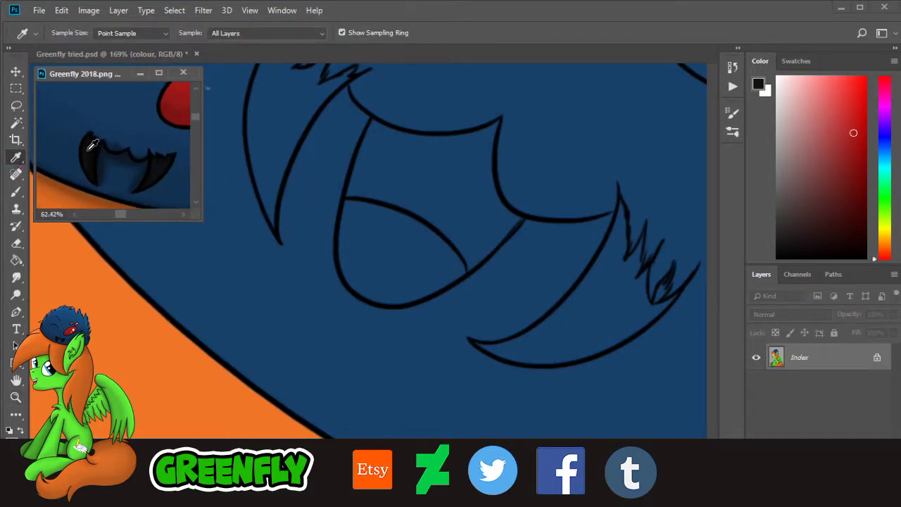
left_click(92, 146)
Step: Brush a near-black patch inside the curved fang on the right side of the creature's mouth in Greenfly tried.psd
left_click(22, 191)
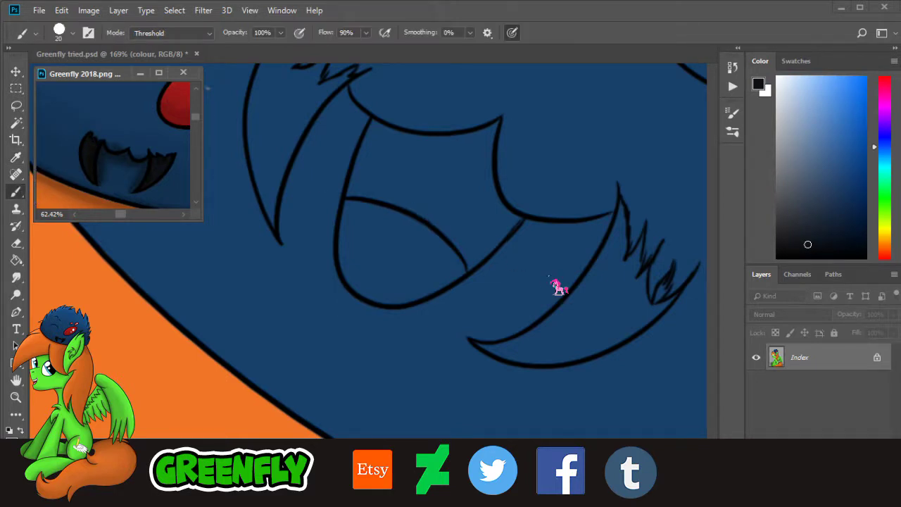
mouse_move(561, 292)
left_mouse_down()
mouse_move(563, 318)
mouse_move(616, 297)
mouse_move(588, 330)
mouse_move(606, 331)
mouse_move(627, 300)
left_mouse_up()
key("ctrl+alt+z")
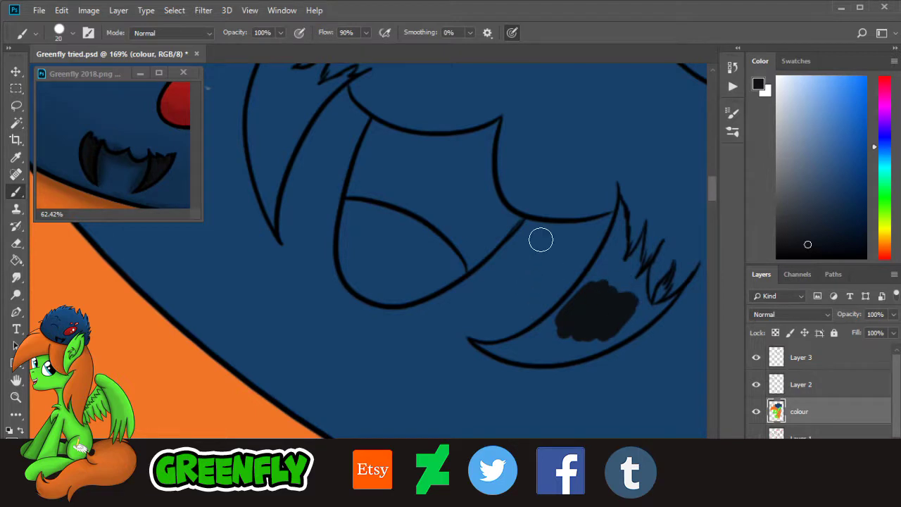
Step: Close the Greenfly 2018.png reference image and save Greenfly tried.psd
key("z")
left_click_drag(454, 176, 594, 163)
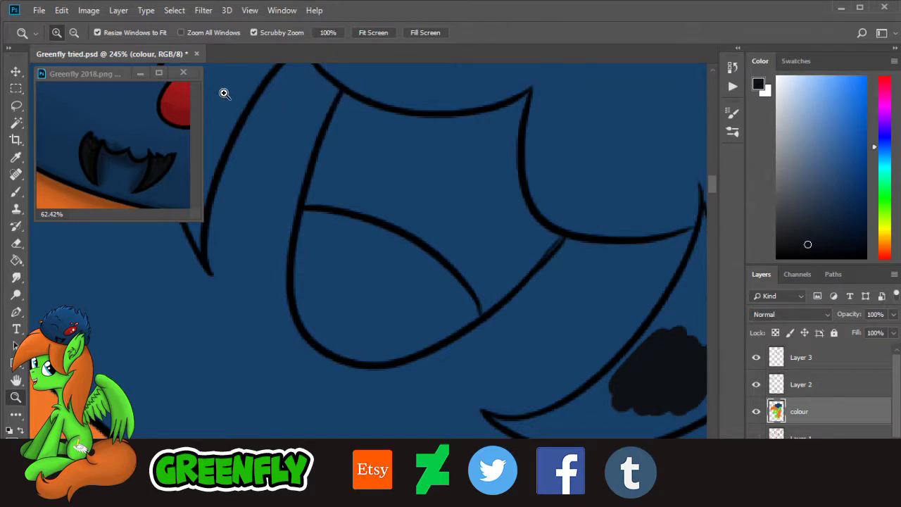
left_click(183, 73)
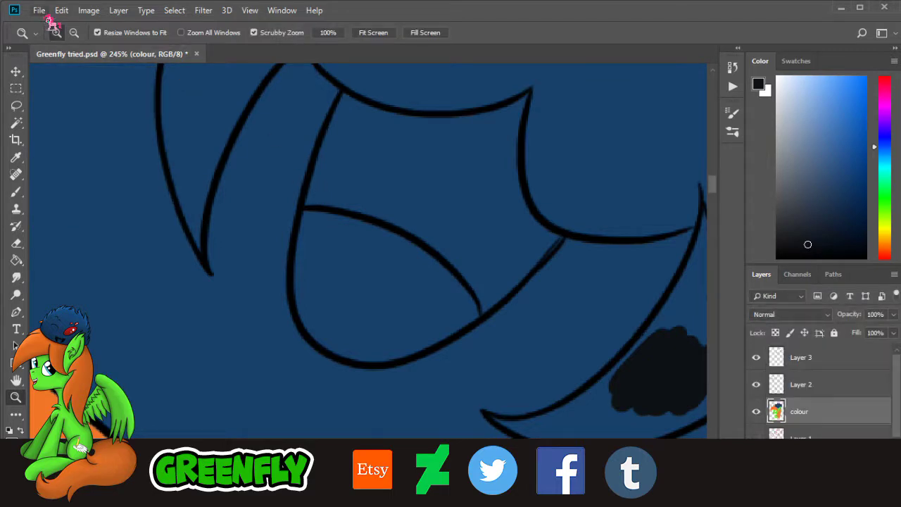
left_click(40, 10)
left_click(74, 147)
right_click(270, 54)
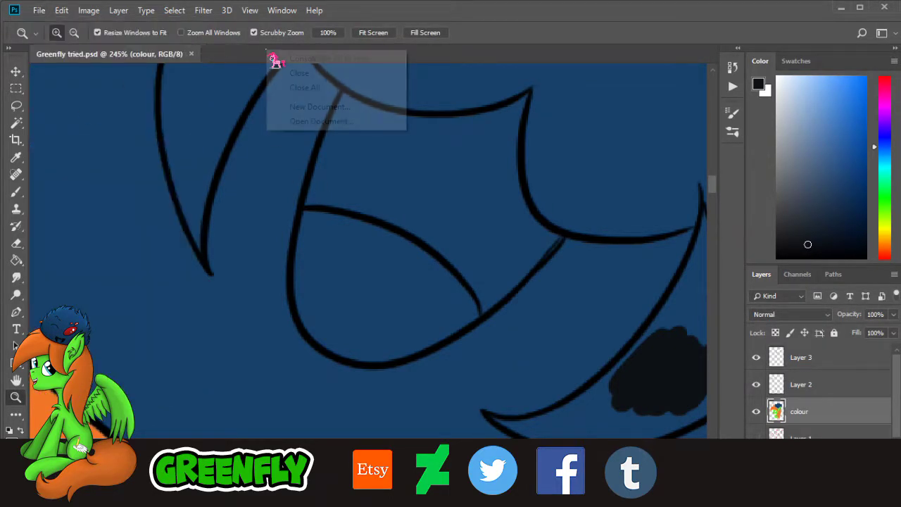
left_click(328, 121)
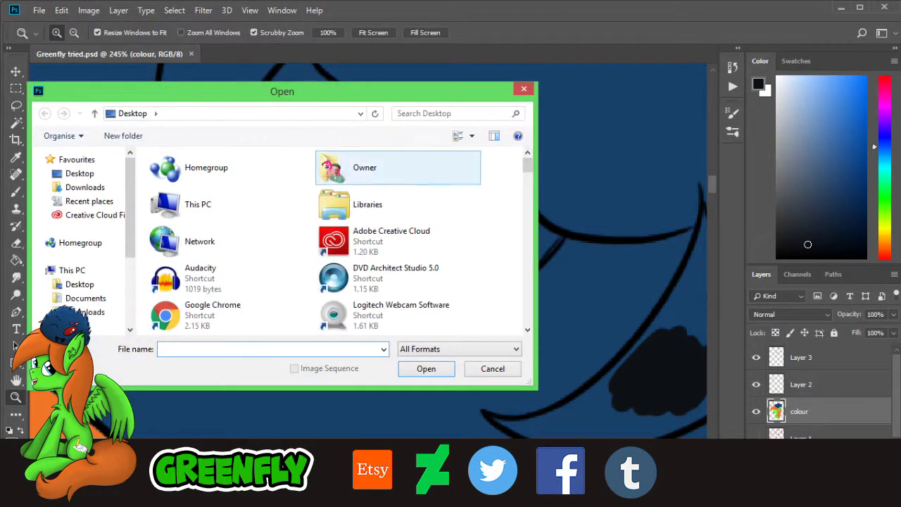
left_click(79, 285)
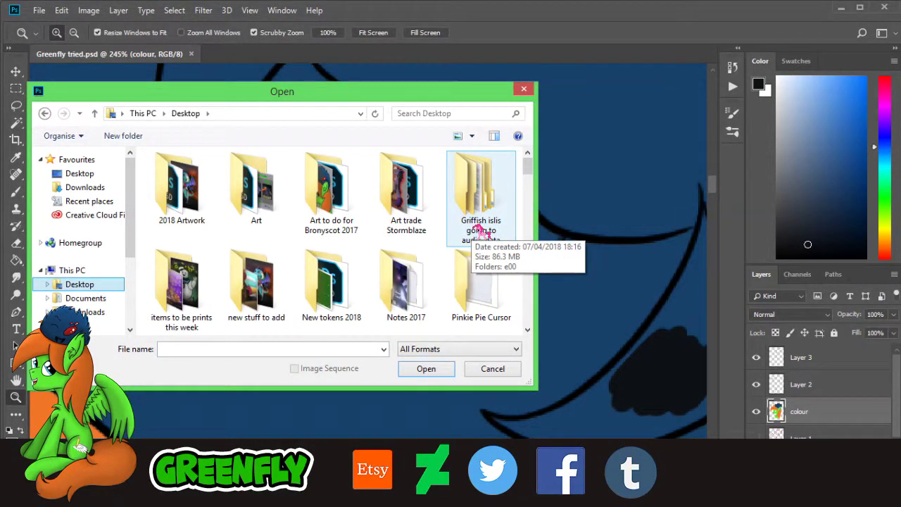
double_click(202, 196)
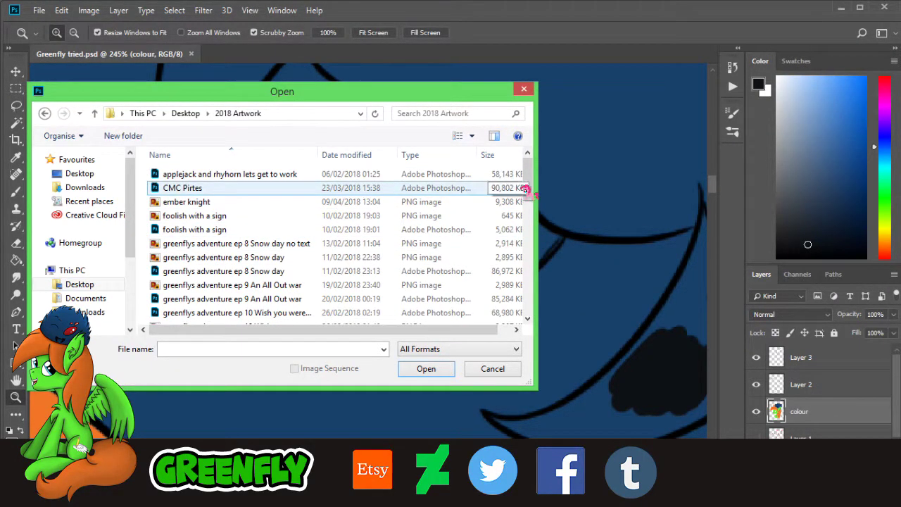
left_click_drag(531, 183, 527, 284)
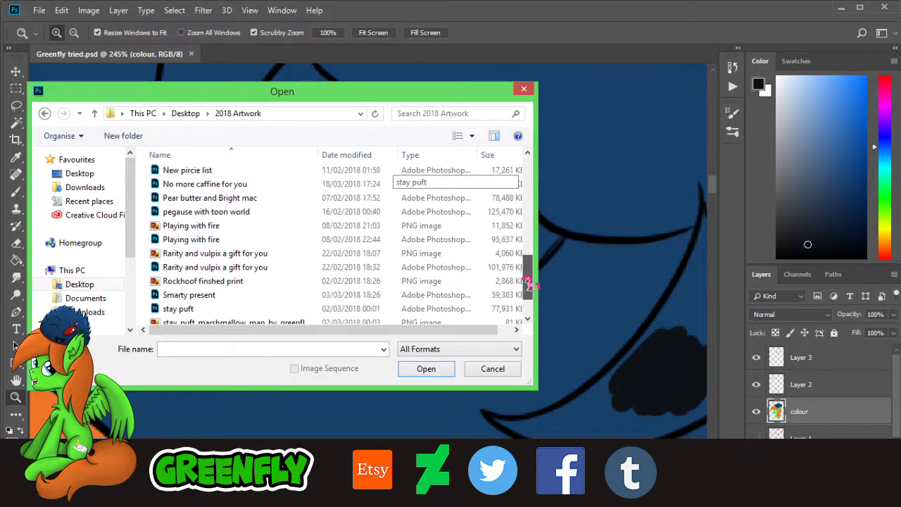
left_click(493, 373)
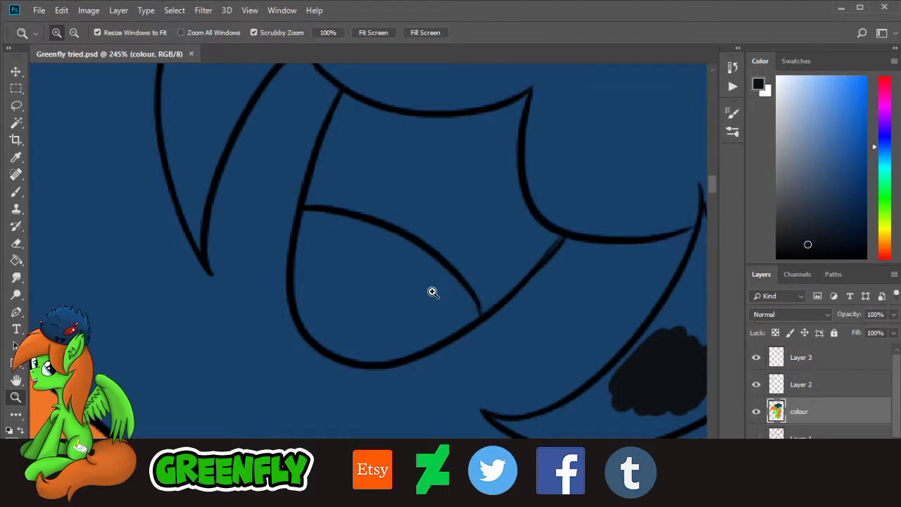
Step: Fill the creature's tongue with light pink up to its outline
left_click(401, 277)
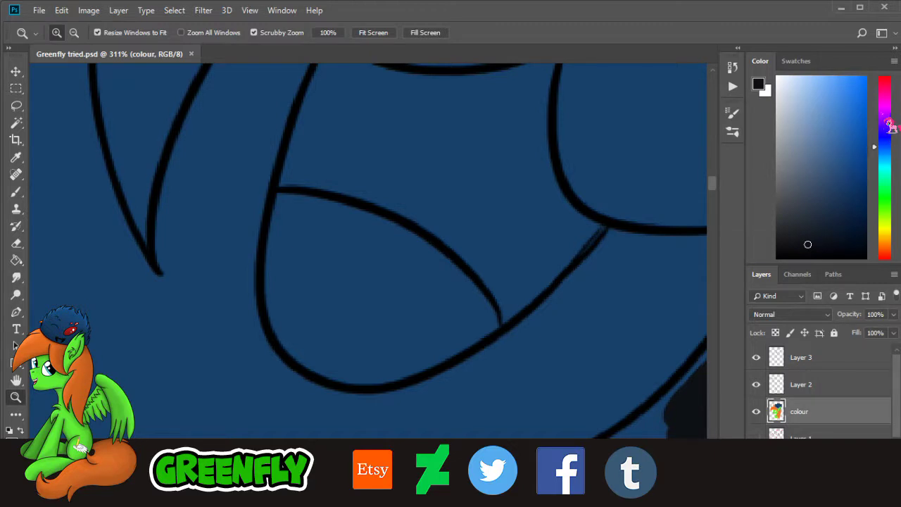
left_click(824, 80)
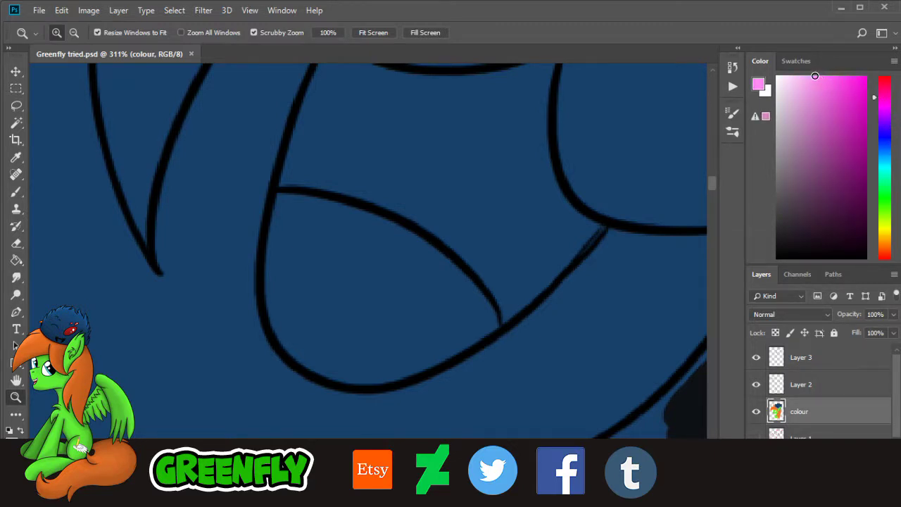
left_click(16, 191)
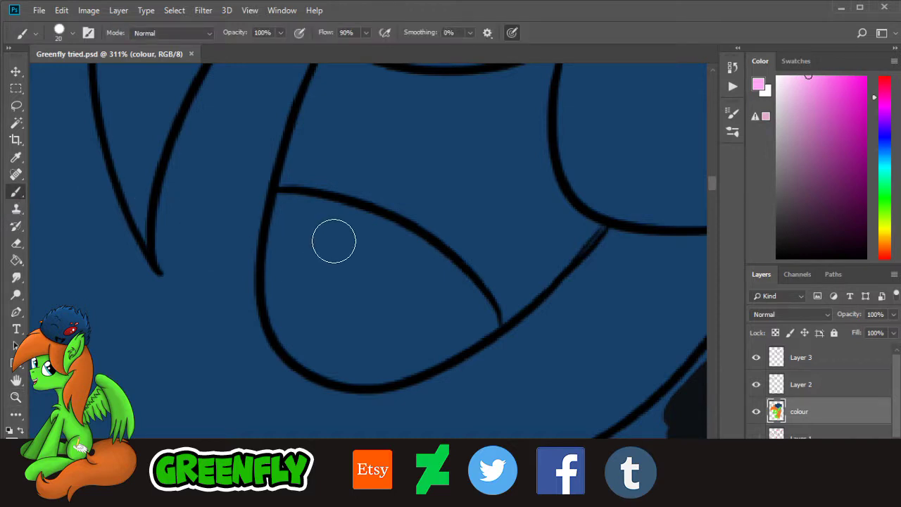
mouse_move(327, 241)
left_mouse_down()
mouse_move(300, 239)
mouse_move(277, 265)
mouse_move(280, 323)
mouse_move(291, 347)
mouse_move(347, 376)
mouse_move(388, 373)
mouse_move(439, 352)
mouse_move(393, 369)
mouse_move(419, 362)
mouse_move(487, 319)
mouse_move(462, 281)
mouse_move(407, 240)
mouse_move(349, 211)
mouse_move(305, 204)
mouse_move(271, 245)
mouse_move(280, 236)
mouse_move(289, 251)
mouse_move(328, 349)
mouse_move(358, 365)
mouse_move(449, 316)
mouse_move(409, 298)
mouse_move(357, 322)
mouse_move(329, 266)
mouse_move(341, 242)
mouse_move(286, 202)
mouse_move(442, 278)
left_mouse_up()
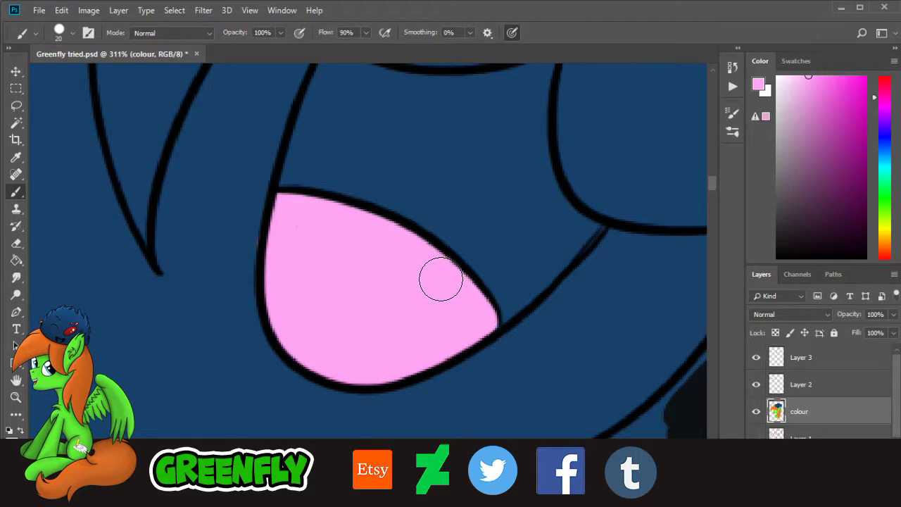
Step: Choose a magenta color for the creature's mouth and reduce the hard round brush to 14 px
scroll(719, 199, "up", 3)
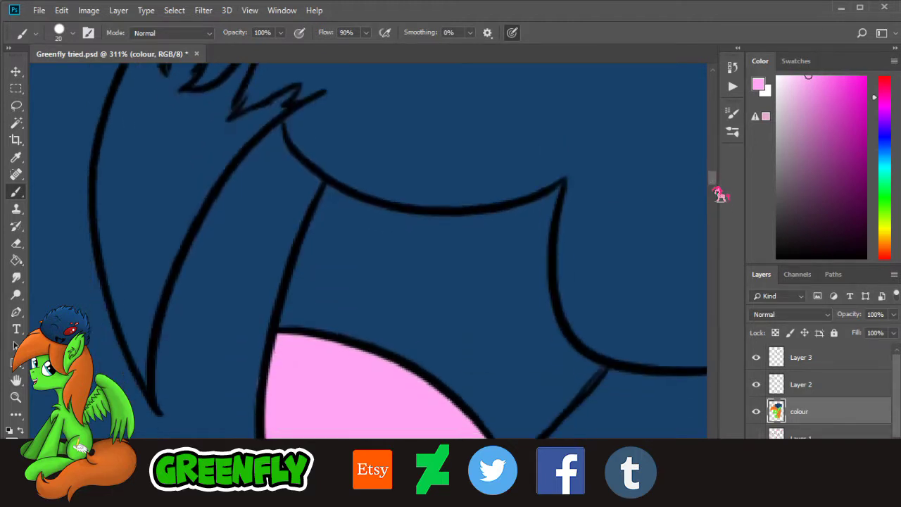
left_click(849, 124)
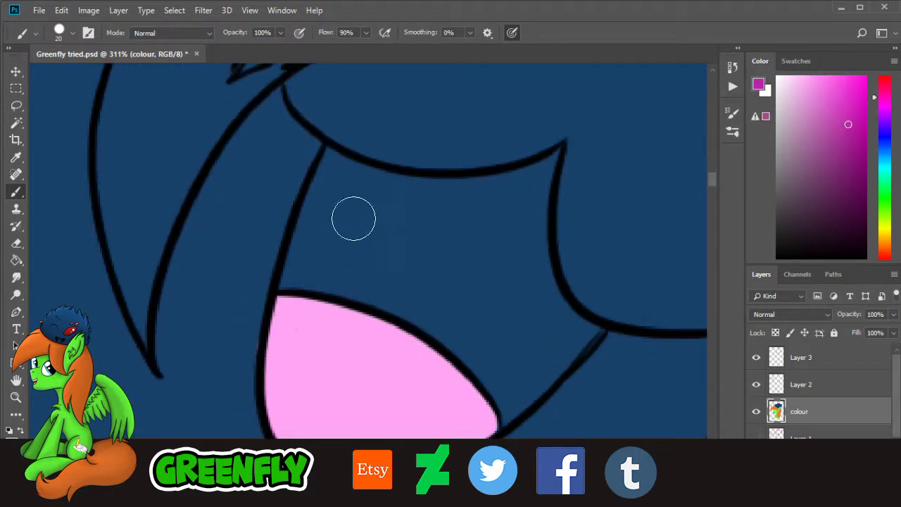
left_click(72, 33)
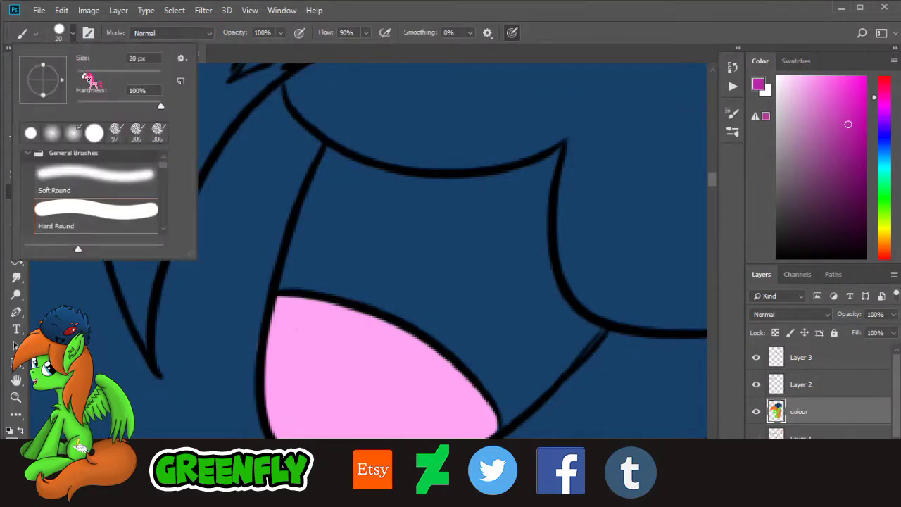
left_click_drag(89, 76, 78, 75)
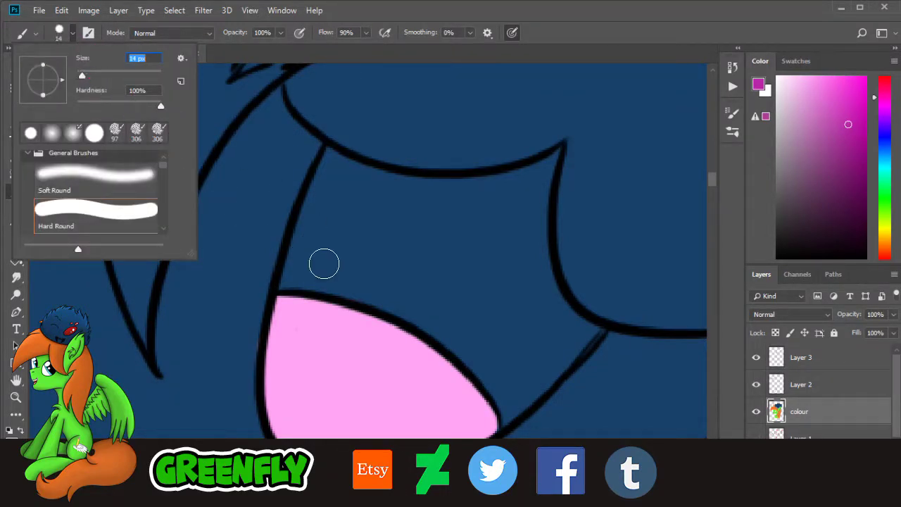
Step: Brush a darker magenta band inside the creature's mouth along the tongue's upper outline
mouse_move(340, 282)
left_mouse_down()
mouse_move(414, 310)
mouse_move(351, 286)
mouse_move(383, 298)
mouse_move(359, 286)
mouse_move(365, 294)
mouse_move(287, 281)
mouse_move(310, 248)
mouse_move(288, 283)
left_mouse_up()
left_click(852, 161)
mouse_move(387, 302)
left_mouse_down()
mouse_move(475, 358)
mouse_move(504, 399)
mouse_move(506, 420)
mouse_move(528, 385)
mouse_move(525, 395)
mouse_move(548, 376)
left_mouse_up()
Step: Sample the dark red color from inside the green pony's mouth
left_click(16, 396)
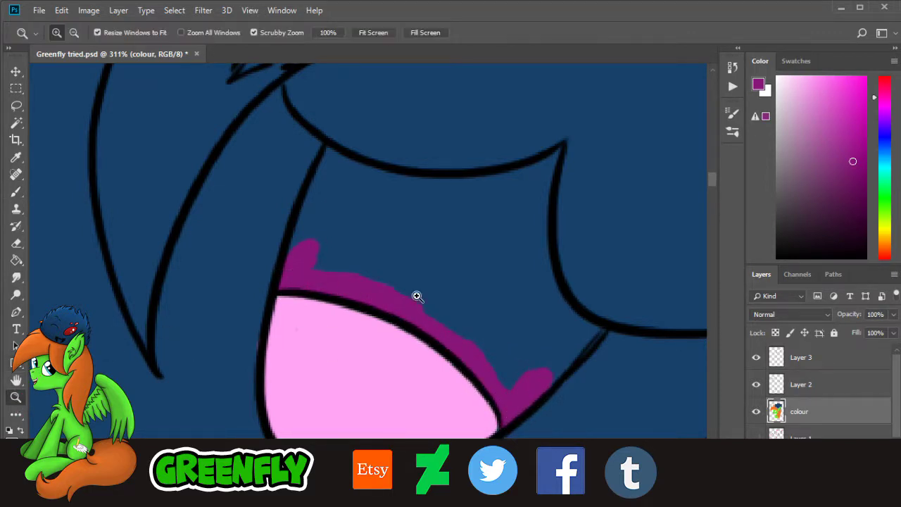
left_click_drag(415, 295, 323, 345)
scroll(707, 273, "down", 3)
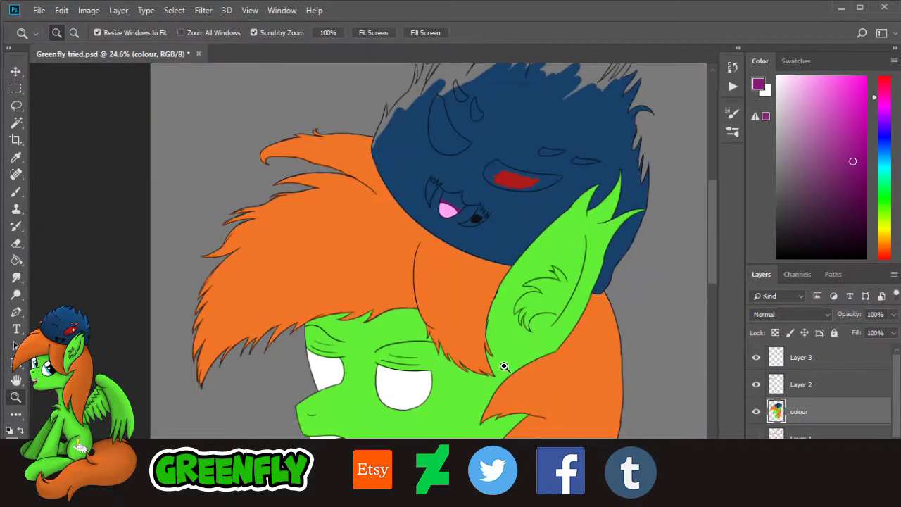
left_click(16, 157)
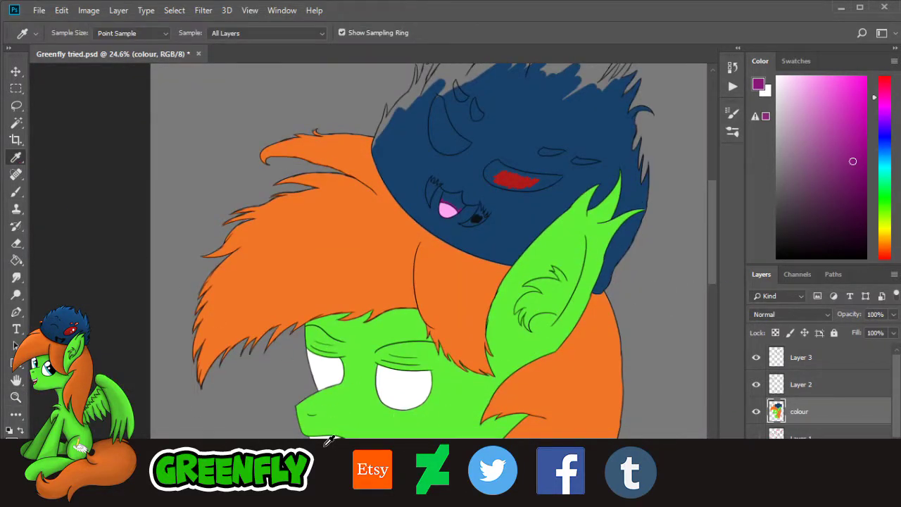
left_click(328, 441)
scroll(436, 459, "right", 2)
Step: Fill the creature's mouth above the tongue with the sampled dark red, covering the magenta up to the outline
left_click(16, 397)
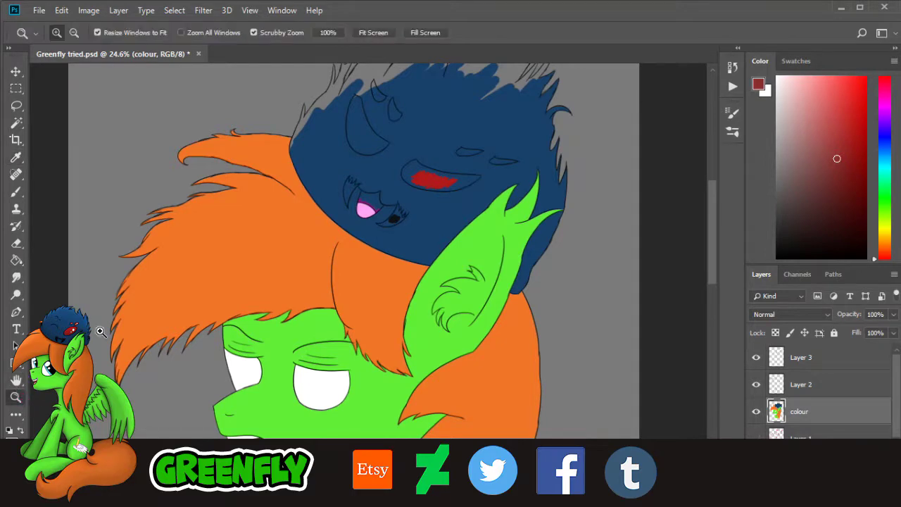
left_click_drag(375, 184, 409, 244)
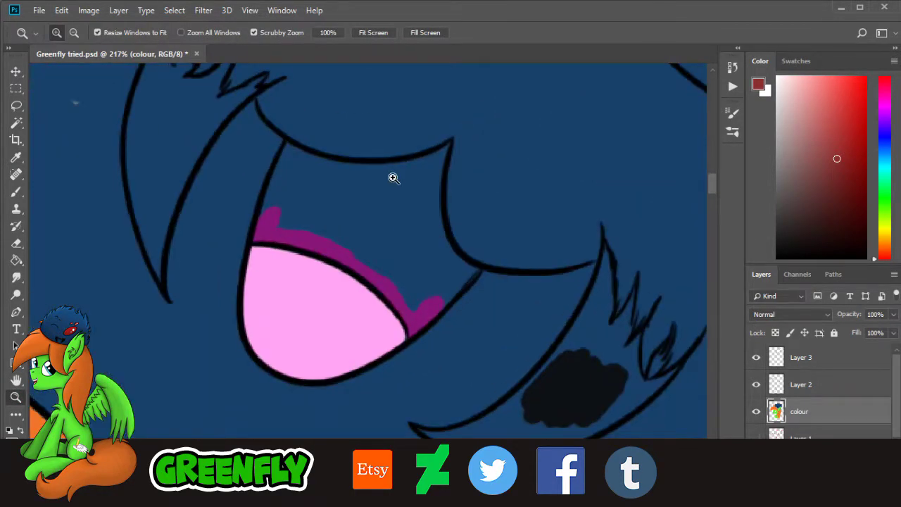
left_click_drag(393, 178, 405, 185)
key("b")
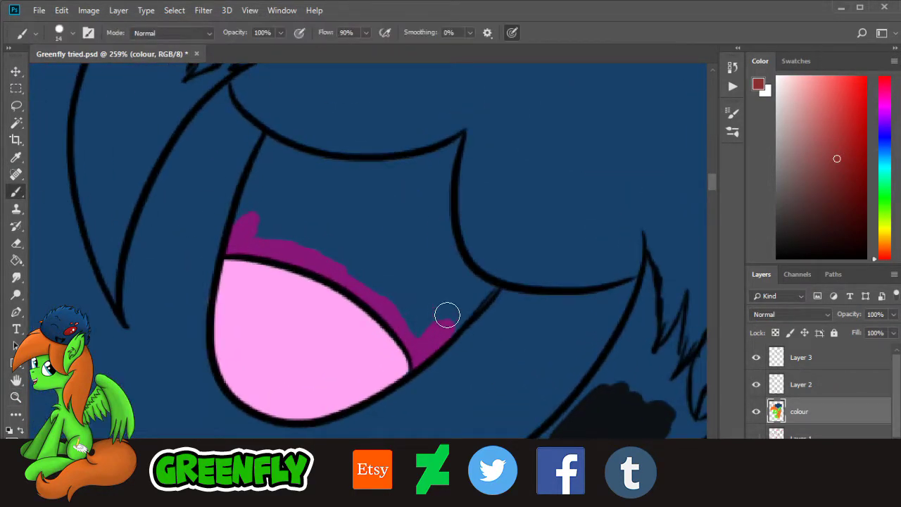
mouse_move(447, 314)
left_mouse_down()
mouse_move(423, 354)
mouse_move(415, 331)
mouse_move(377, 304)
left_mouse_up()
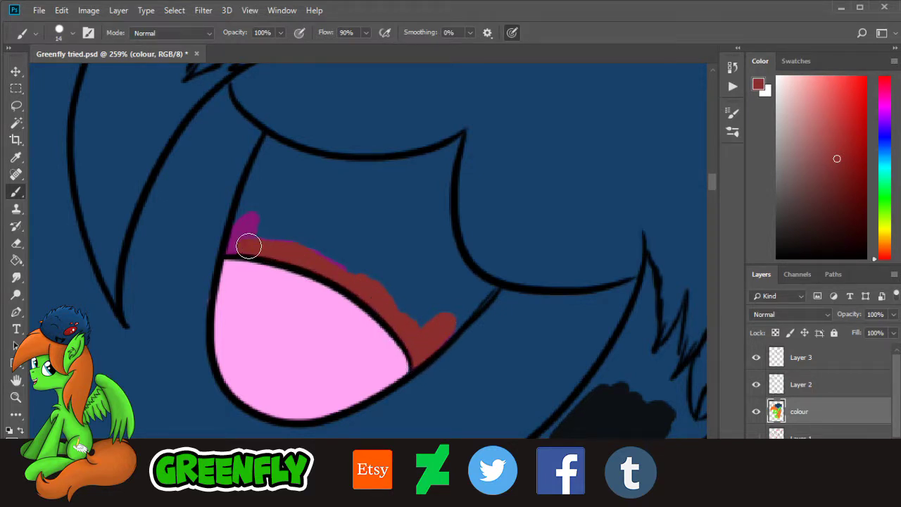
mouse_move(232, 242)
left_mouse_down()
mouse_move(247, 197)
mouse_move(236, 228)
mouse_move(275, 227)
mouse_move(302, 244)
mouse_move(372, 224)
mouse_move(373, 271)
mouse_move(423, 328)
mouse_move(457, 317)
mouse_move(485, 288)
mouse_move(458, 263)
mouse_move(443, 219)
mouse_move(444, 172)
mouse_move(457, 145)
mouse_move(383, 168)
mouse_move(279, 145)
mouse_move(267, 152)
left_mouse_up()
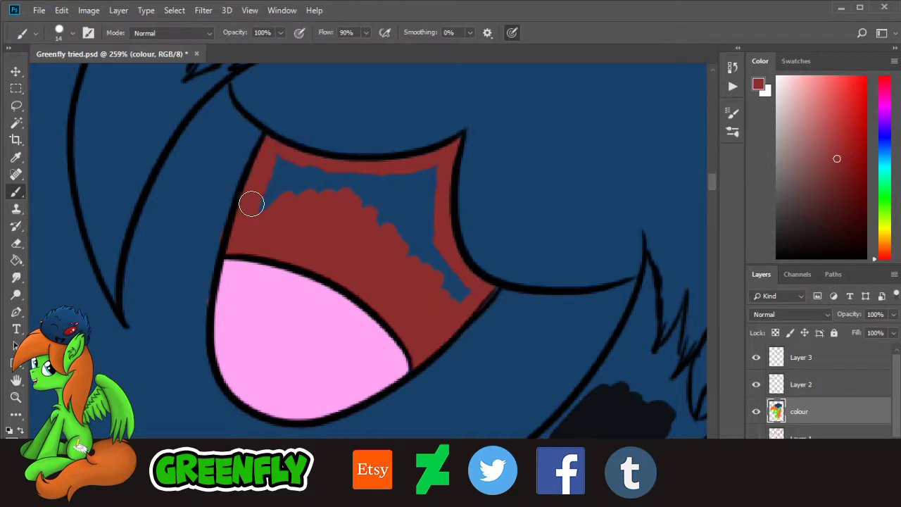
left_click_drag(251, 203, 279, 155)
mouse_move(319, 186)
left_mouse_down()
mouse_move(285, 183)
mouse_move(349, 179)
mouse_move(301, 172)
mouse_move(346, 194)
mouse_move(411, 169)
mouse_move(404, 164)
mouse_move(410, 179)
mouse_move(384, 203)
mouse_move(396, 222)
mouse_move(426, 221)
mouse_move(435, 278)
mouse_move(451, 296)
mouse_move(464, 290)
mouse_move(438, 242)
left_mouse_up()
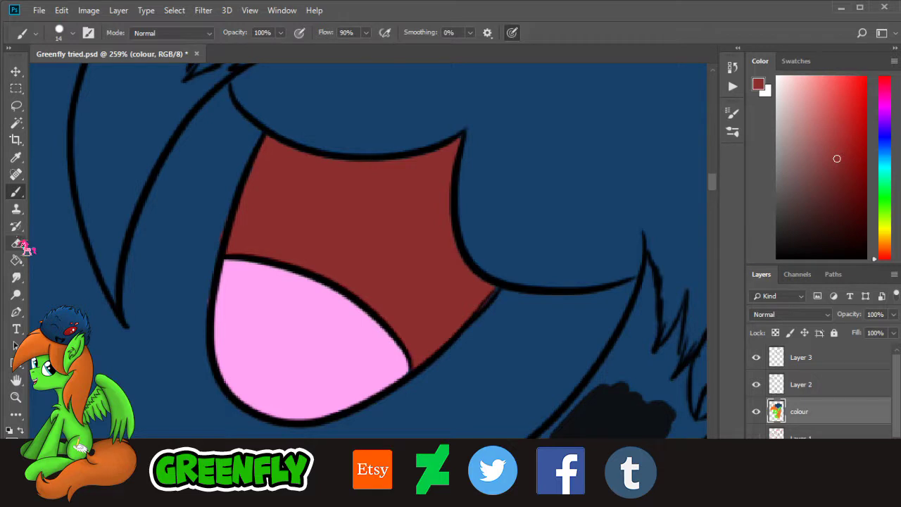
key("i")
left_click(191, 166)
left_click(17, 192)
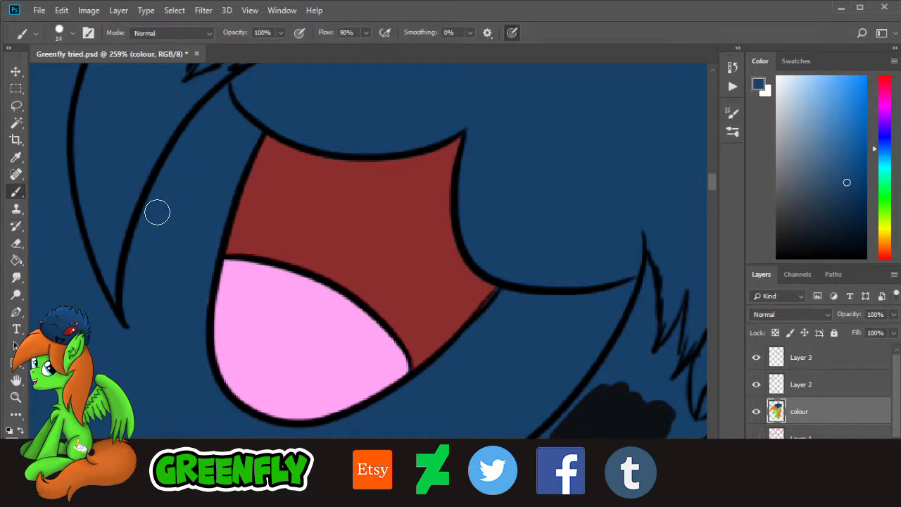
left_click(16, 157)
left_click(242, 199)
left_click(17, 193)
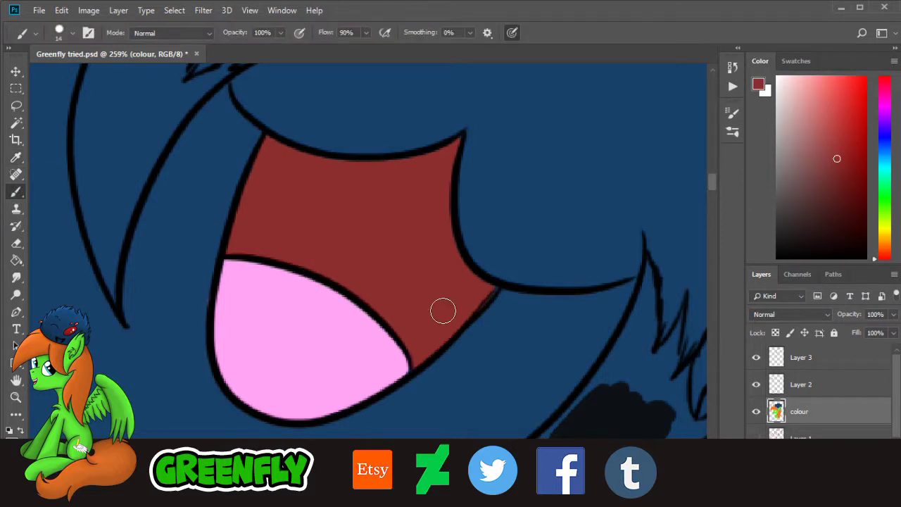
Step: Sample the near-black patch and fill the curved fang on the right of the creature's mouth up to its outline
left_click_drag(721, 191, 718, 202)
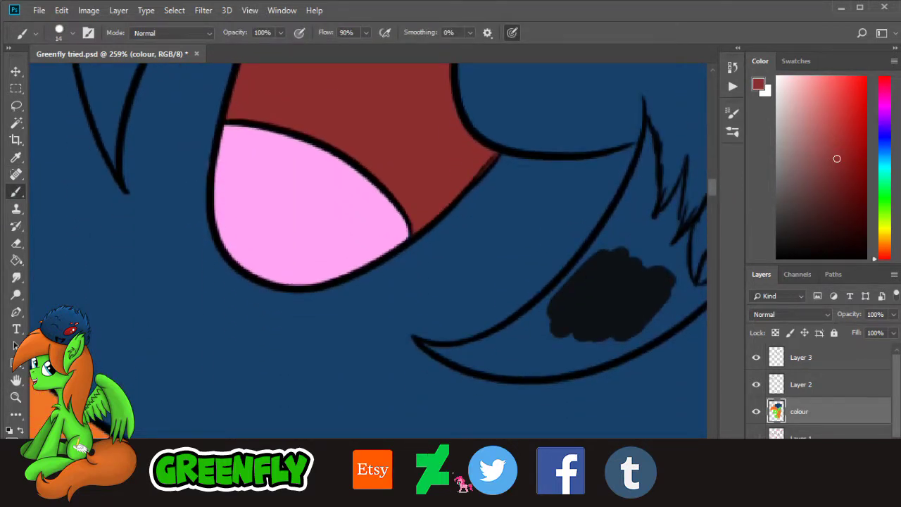
scroll(177, 223, "right", 3)
left_click(16, 156)
left_click(510, 303)
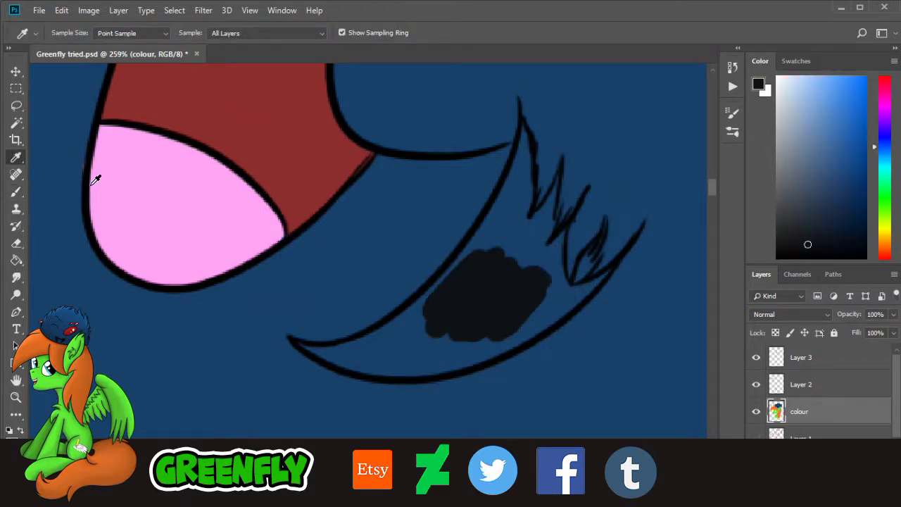
left_click(17, 192)
mouse_move(450, 277)
left_mouse_down()
mouse_move(472, 271)
mouse_move(479, 298)
mouse_move(461, 347)
mouse_move(526, 337)
mouse_move(541, 322)
mouse_move(539, 330)
mouse_move(609, 276)
mouse_move(575, 288)
mouse_move(598, 250)
mouse_move(579, 273)
mouse_move(551, 282)
mouse_move(568, 297)
mouse_move(564, 291)
mouse_move(586, 287)
mouse_move(554, 288)
mouse_move(563, 232)
mouse_move(532, 288)
mouse_move(544, 289)
mouse_move(546, 275)
mouse_move(556, 279)
mouse_move(538, 246)
mouse_move(558, 184)
mouse_move(519, 234)
mouse_move(530, 199)
mouse_move(524, 133)
mouse_move(494, 241)
mouse_move(520, 226)
mouse_move(524, 266)
left_mouse_up()
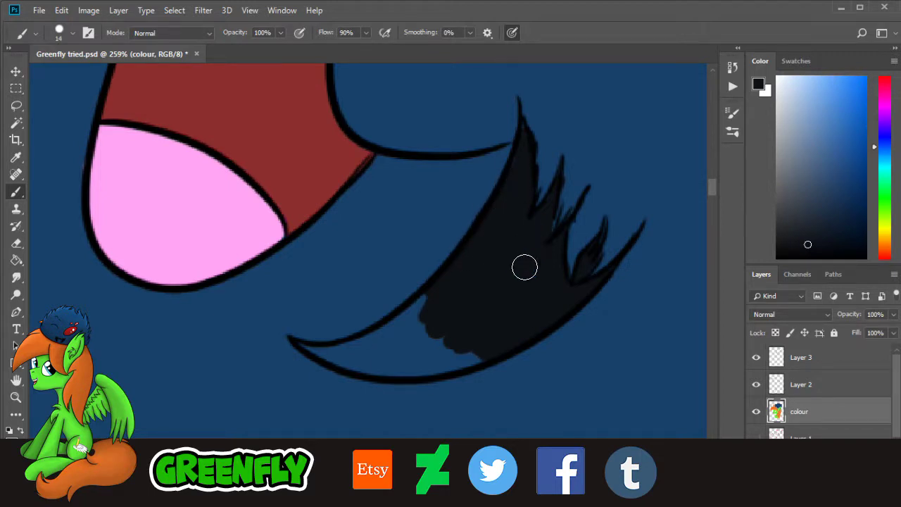
mouse_move(467, 308)
left_mouse_down()
mouse_move(435, 330)
mouse_move(437, 298)
mouse_move(360, 347)
mouse_move(304, 346)
mouse_move(374, 368)
left_mouse_up()
mouse_move(410, 372)
left_mouse_down()
mouse_move(477, 355)
mouse_move(369, 364)
mouse_move(384, 348)
left_mouse_up()
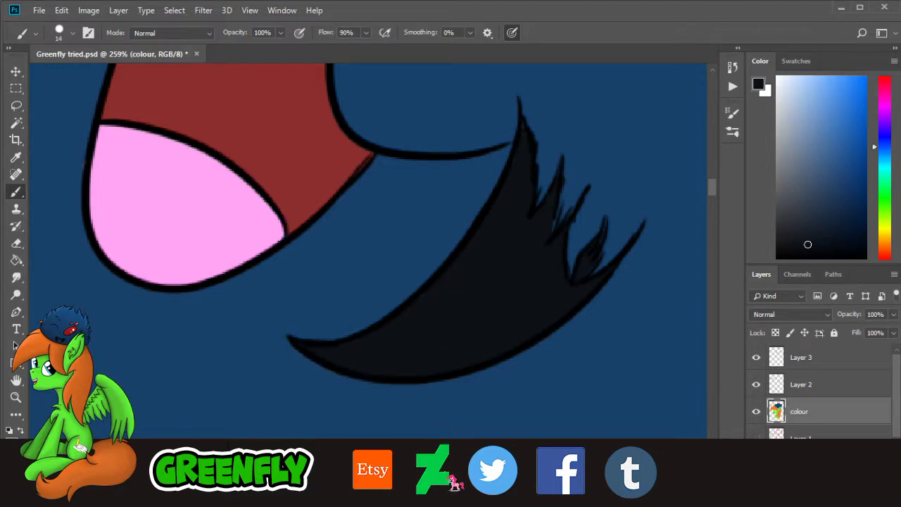
Step: Fill the fang on the left of the creature's mouth, including its jagged tips, with near-black
scroll(438, 458, "left", 5)
scroll(721, 203, "up", 4)
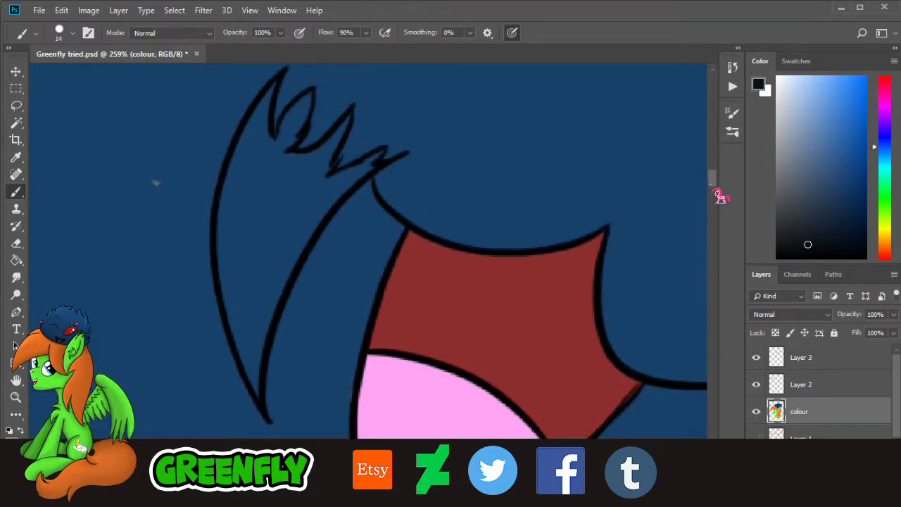
left_click_drag(249, 317, 258, 392)
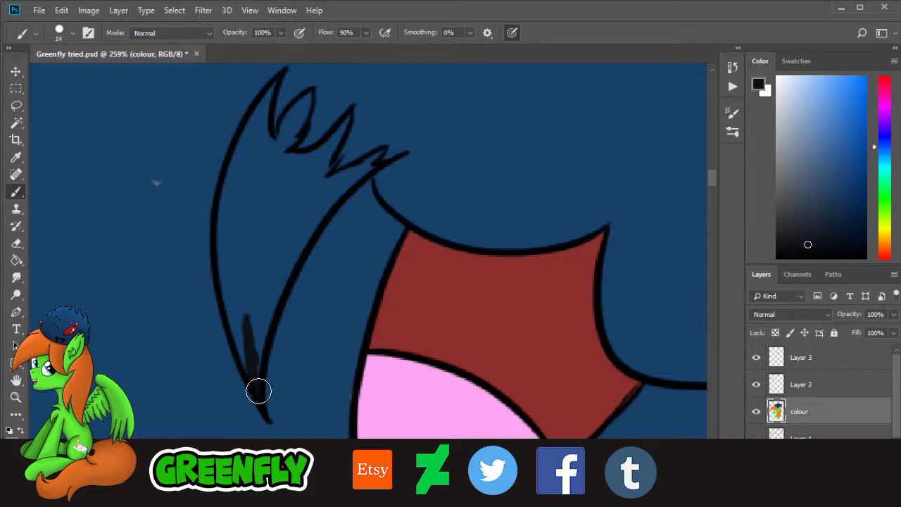
mouse_move(248, 360)
left_mouse_down()
mouse_move(229, 257)
mouse_move(222, 263)
mouse_move(252, 344)
left_mouse_up()
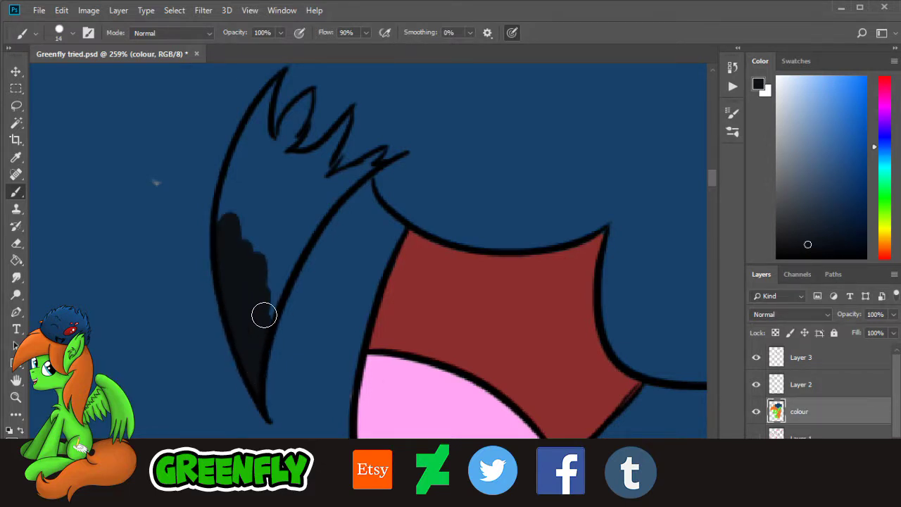
mouse_move(264, 314)
left_mouse_down()
mouse_move(297, 234)
mouse_move(291, 261)
mouse_move(259, 283)
mouse_move(269, 192)
mouse_move(260, 189)
mouse_move(223, 219)
mouse_move(246, 132)
mouse_move(242, 153)
mouse_move(275, 88)
mouse_move(257, 117)
mouse_move(250, 167)
mouse_move(264, 129)
mouse_move(278, 140)
mouse_move(311, 99)
mouse_move(299, 130)
mouse_move(298, 108)
mouse_move(272, 153)
mouse_move(277, 179)
mouse_move(287, 161)
mouse_move(327, 150)
mouse_move(344, 126)
left_mouse_up()
mouse_move(328, 161)
left_mouse_down()
mouse_move(281, 192)
mouse_move(267, 166)
mouse_move(260, 188)
mouse_move(316, 213)
mouse_move(329, 205)
mouse_move(319, 221)
mouse_move(379, 154)
mouse_move(337, 187)
left_mouse_up()
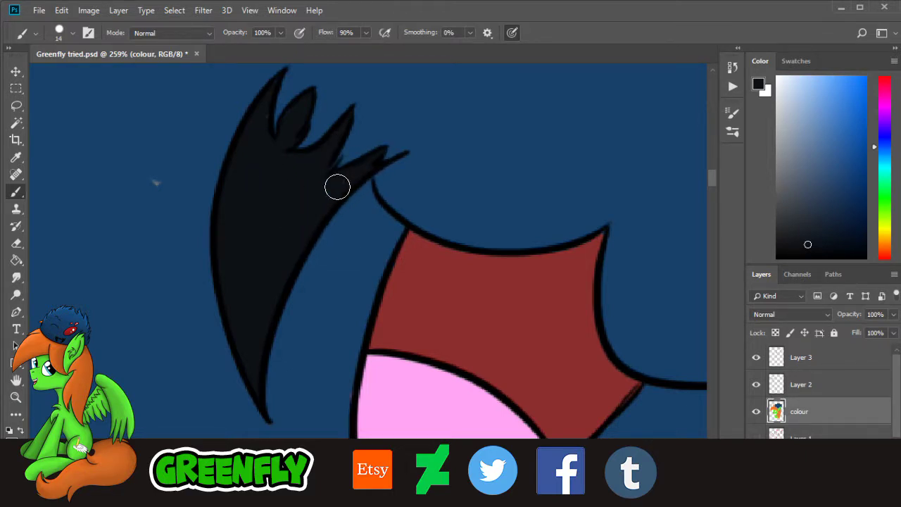
Step: Sample the creature's dark blue fur and fill the gap along its lower left edge, including the first small tuft
left_click(141, 214, "alt")
left_click(16, 397)
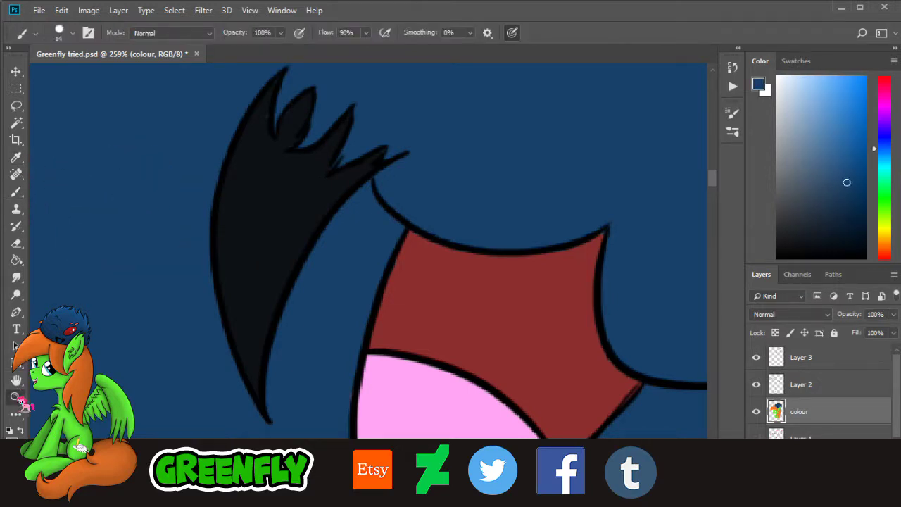
left_click_drag(486, 218, 395, 234)
scroll(452, 438, "right", 3)
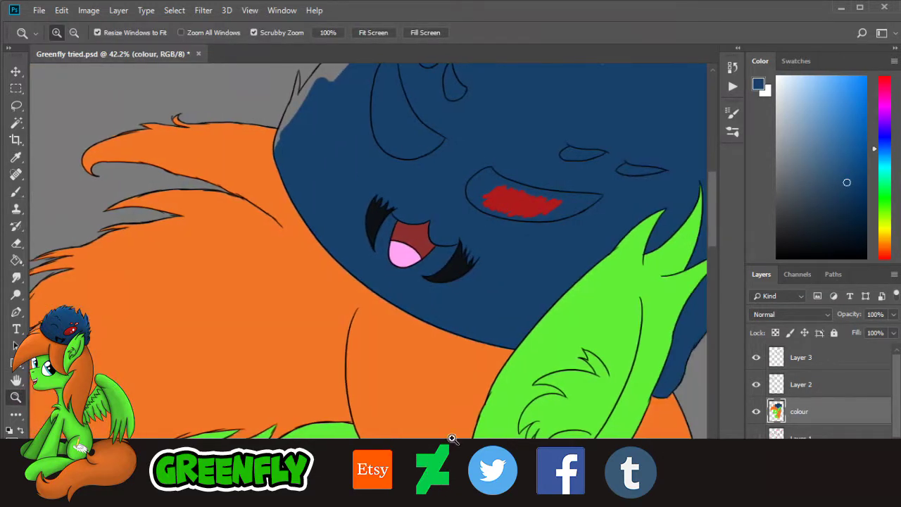
scroll(722, 256, "up", 3)
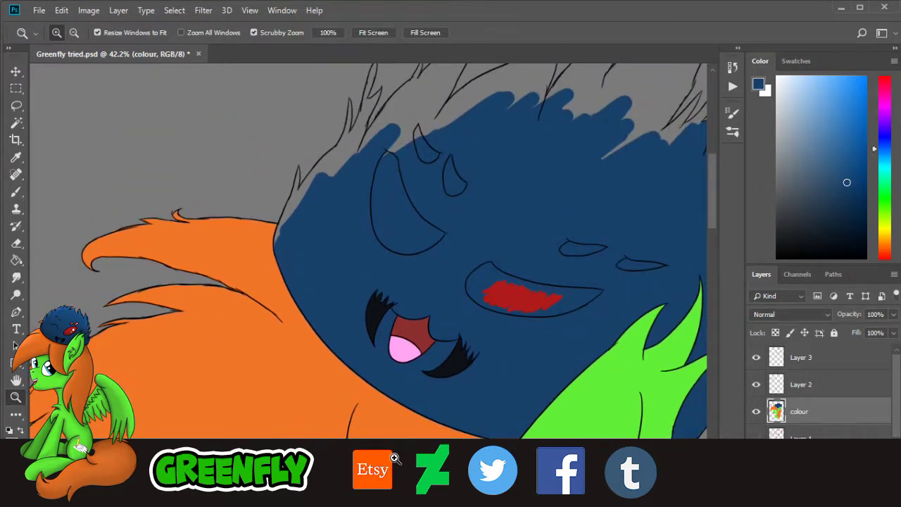
scroll(458, 373, "right", 3)
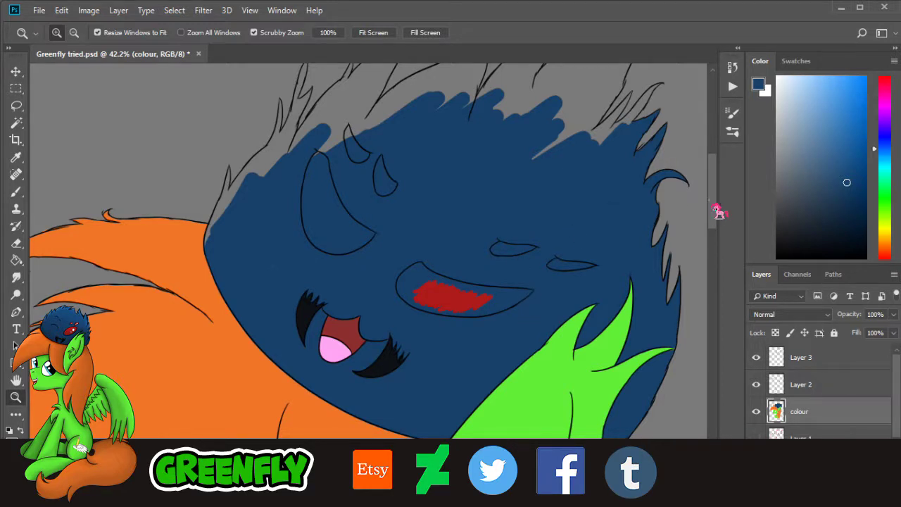
scroll(715, 218, "up", 5)
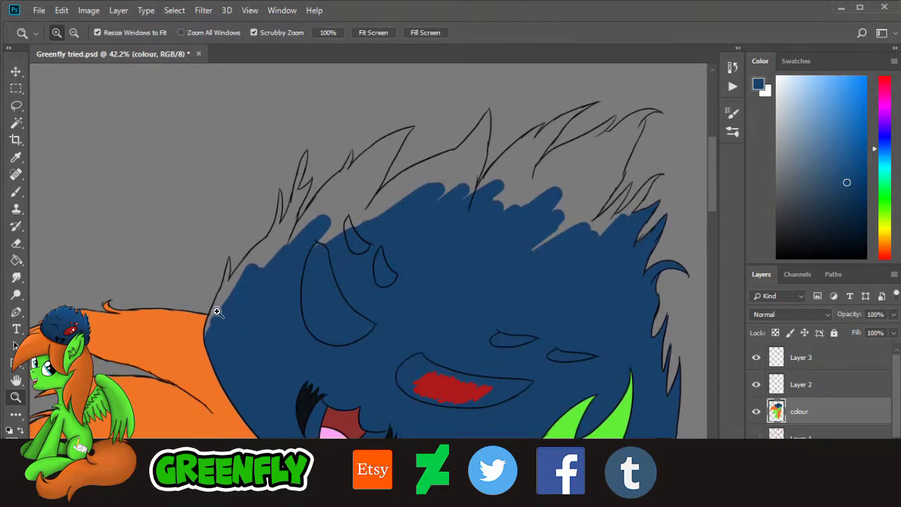
left_click_drag(216, 312, 208, 290)
key("i")
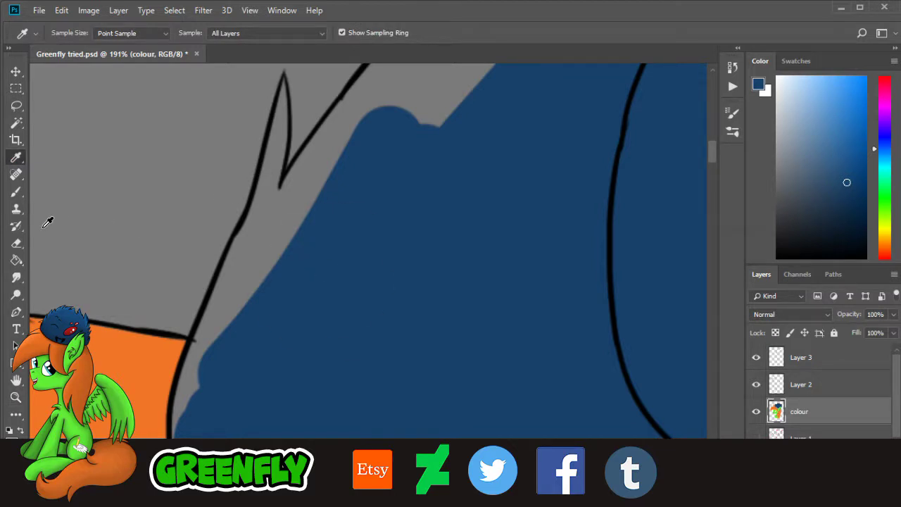
key("b")
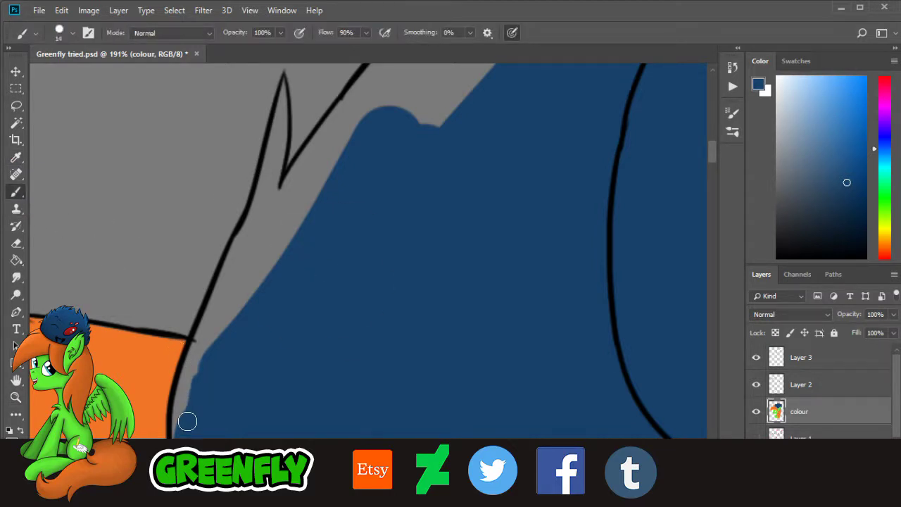
mouse_move(188, 421)
left_mouse_down()
mouse_move(193, 356)
mouse_move(185, 384)
mouse_move(229, 296)
mouse_move(207, 314)
left_mouse_up()
mouse_move(201, 350)
left_mouse_down()
mouse_move(236, 295)
mouse_move(224, 337)
mouse_move(269, 253)
left_mouse_up()
mouse_move(246, 293)
left_mouse_down()
mouse_move(235, 262)
mouse_move(227, 273)
mouse_move(263, 204)
mouse_move(273, 150)
mouse_move(272, 183)
mouse_move(283, 90)
mouse_move(263, 243)
mouse_move(274, 253)
mouse_move(324, 173)
mouse_move(272, 219)
mouse_move(281, 199)
mouse_move(315, 166)
left_mouse_up()
Step: Extend the dark blue fur up the creature's upper left outline to the base of the next tufts
scroll(433, 451, "right", 5)
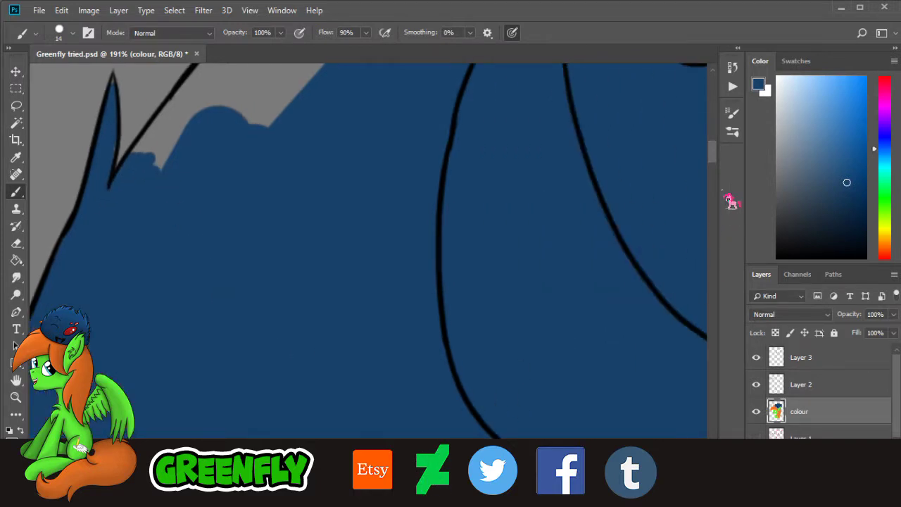
scroll(717, 167, "up", 4)
left_click_drag(715, 146, 715, 143)
mouse_move(224, 353)
left_mouse_down()
mouse_move(173, 418)
mouse_move(190, 387)
left_mouse_up()
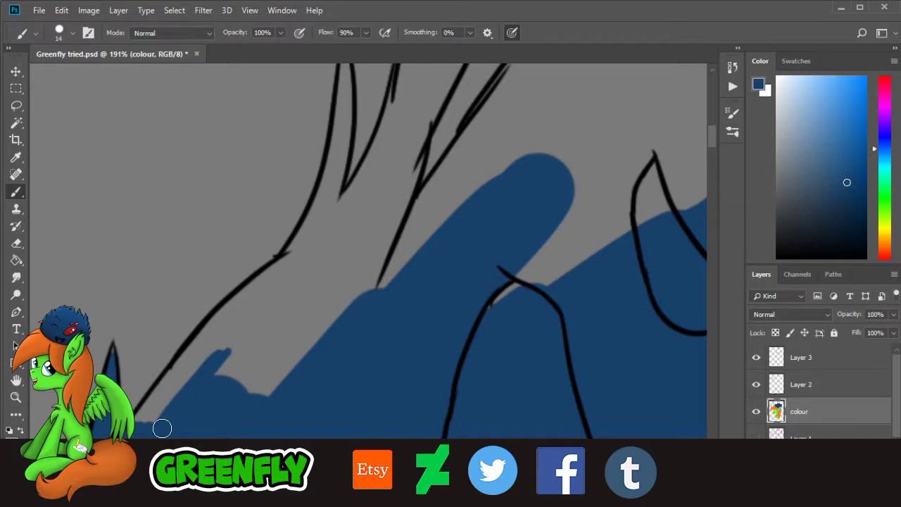
mouse_move(162, 428)
left_mouse_down()
mouse_move(166, 382)
mouse_move(238, 305)
mouse_move(197, 345)
left_mouse_up()
mouse_move(279, 274)
left_mouse_down()
mouse_move(259, 281)
mouse_move(200, 356)
mouse_move(312, 272)
mouse_move(243, 370)
mouse_move(283, 356)
mouse_move(390, 275)
mouse_move(347, 300)
mouse_move(416, 205)
mouse_move(330, 277)
mouse_move(414, 175)
mouse_move(342, 261)
mouse_move(340, 228)
mouse_move(354, 193)
mouse_move(306, 255)
mouse_move(324, 204)
left_mouse_up()
Step: Fill the slim tuft on the creature's upper left outline with dark blue up to its tip
scroll(721, 145, "up", 3)
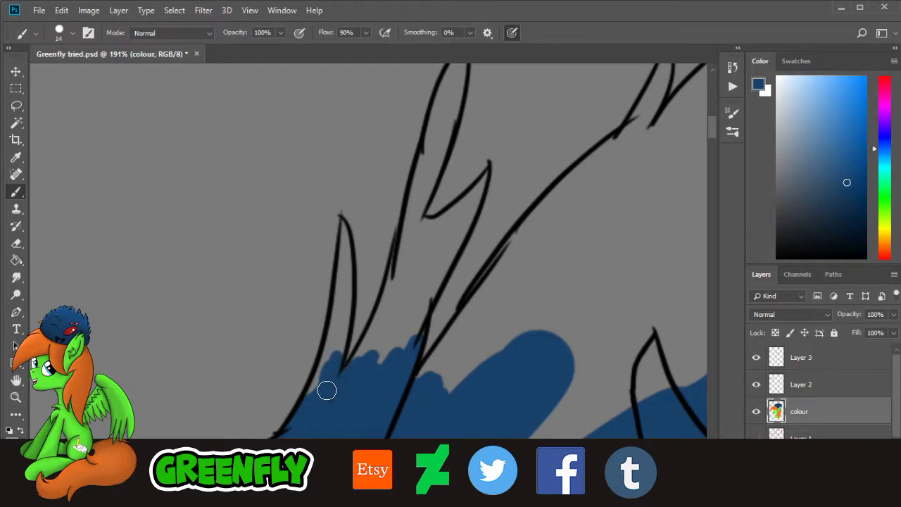
mouse_move(317, 385)
left_mouse_down()
mouse_move(346, 306)
mouse_move(346, 320)
mouse_move(344, 290)
mouse_move(331, 336)
mouse_move(348, 271)
left_mouse_up()
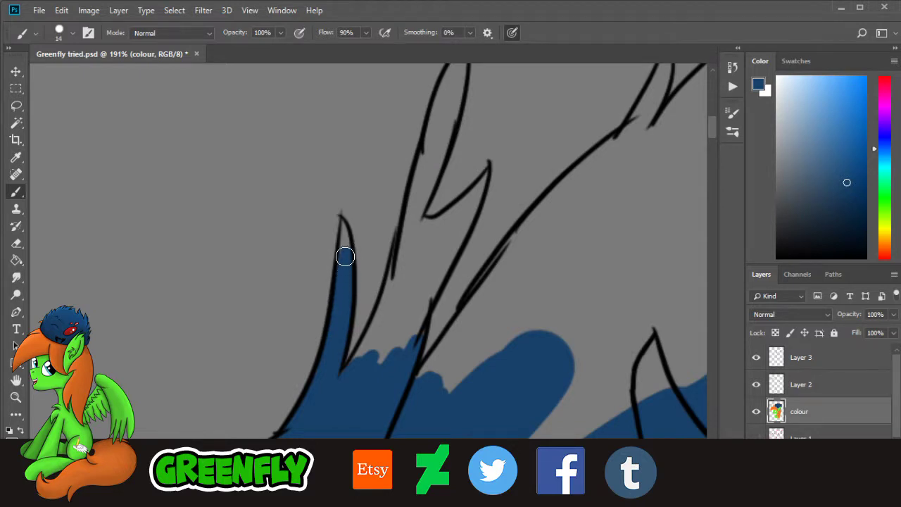
mouse_move(394, 322)
left_mouse_down()
mouse_move(377, 348)
mouse_move(375, 331)
mouse_move(350, 375)
mouse_move(373, 364)
mouse_move(390, 325)
mouse_move(413, 299)
mouse_move(414, 322)
left_mouse_up()
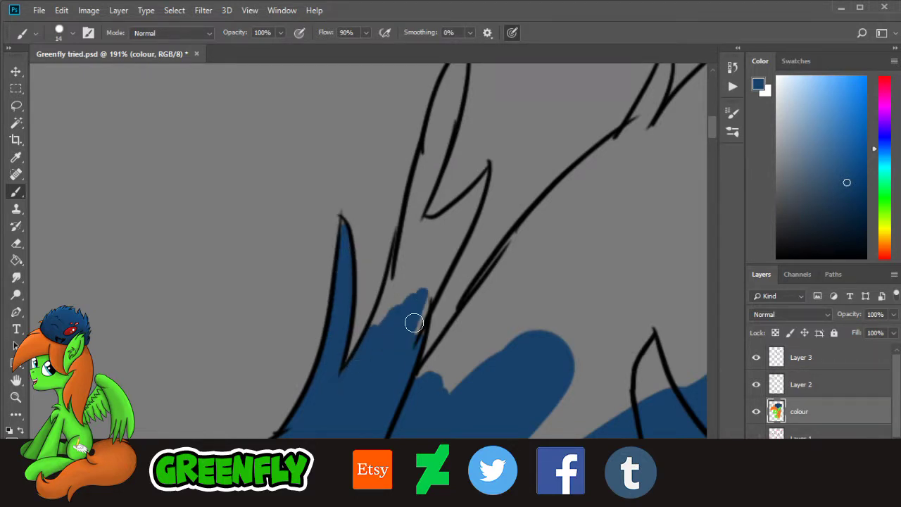
Step: Fill both prongs of the forked tuft beside the slim one with dark blue up to the line art
left_click_drag(428, 289, 477, 199)
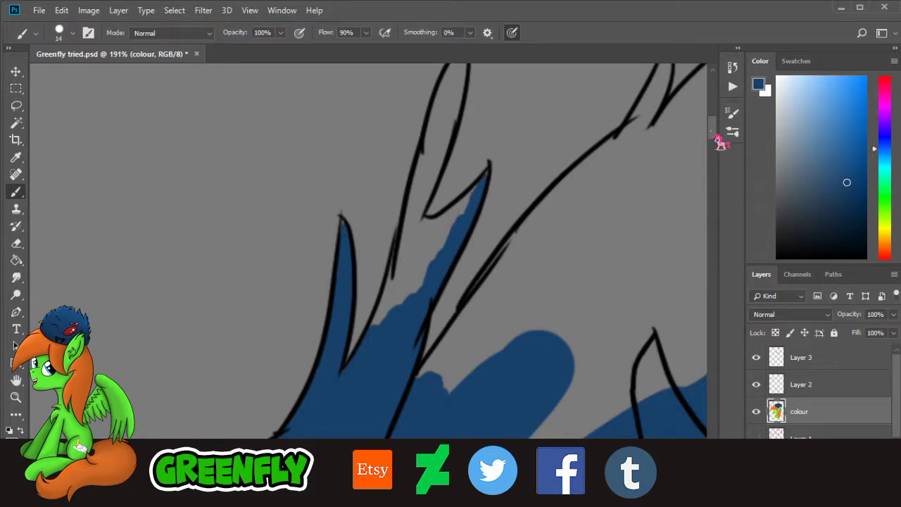
scroll(704, 134, "up", 3)
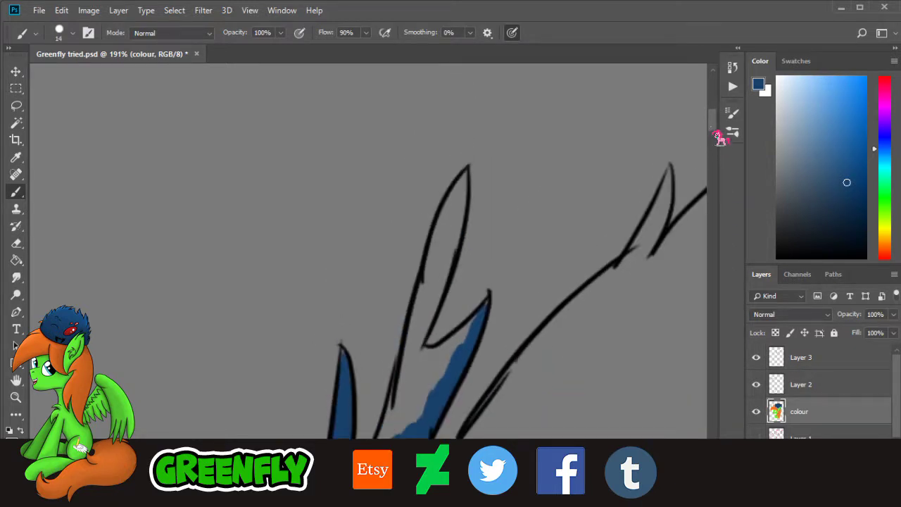
scroll(718, 137, "down", 3)
mouse_move(425, 301)
left_mouse_down()
mouse_move(402, 310)
mouse_move(376, 346)
mouse_move(419, 206)
left_mouse_up()
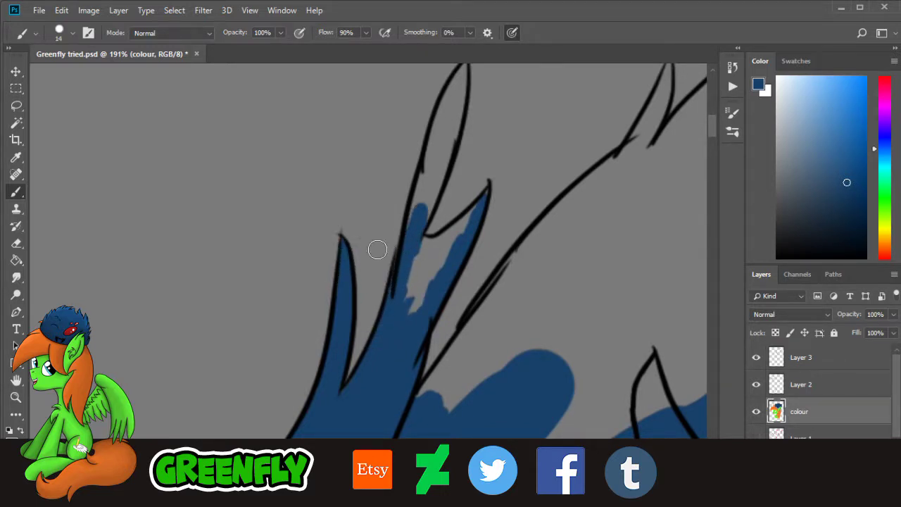
mouse_move(425, 273)
left_mouse_down()
mouse_move(394, 311)
mouse_move(431, 266)
left_mouse_up()
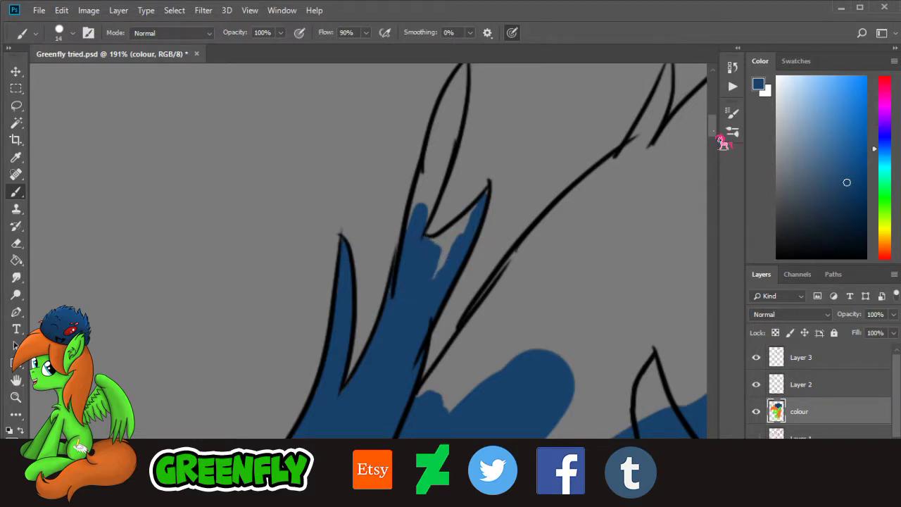
scroll(370, 252, "up", 1)
left_click_drag(456, 252, 433, 294)
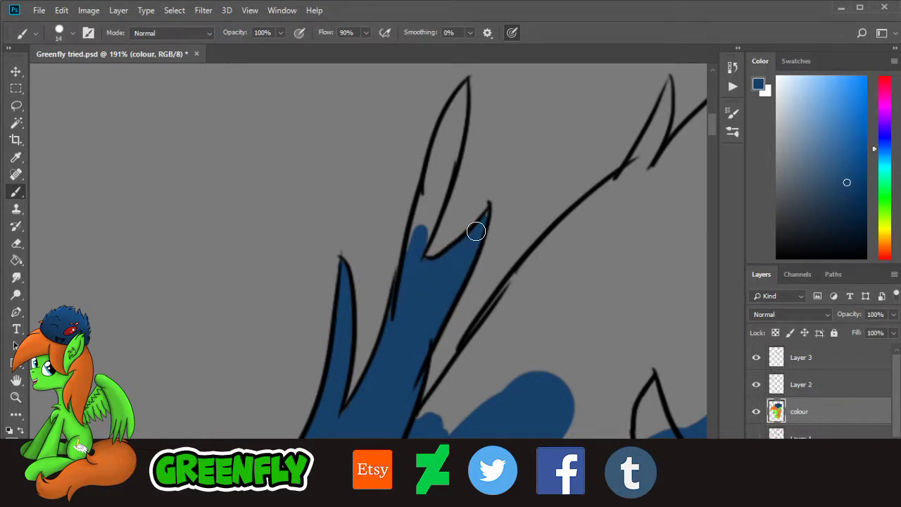
mouse_move(428, 217)
left_mouse_down()
mouse_move(457, 146)
mouse_move(466, 89)
mouse_move(431, 167)
left_mouse_up()
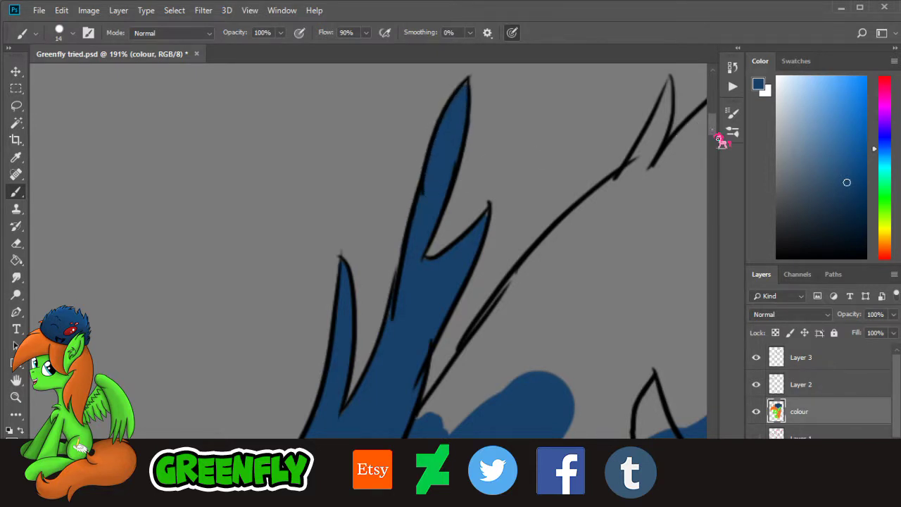
Step: Cover the gray area above the creature's brow markings with dark blue, enlarging the brush to 55 px
scroll(703, 139, "down", 3)
left_click_drag(436, 483, 448, 482)
mouse_move(451, 285)
left_mouse_down()
mouse_move(348, 382)
mouse_move(418, 330)
mouse_move(456, 276)
mouse_move(458, 212)
mouse_move(314, 298)
left_mouse_up()
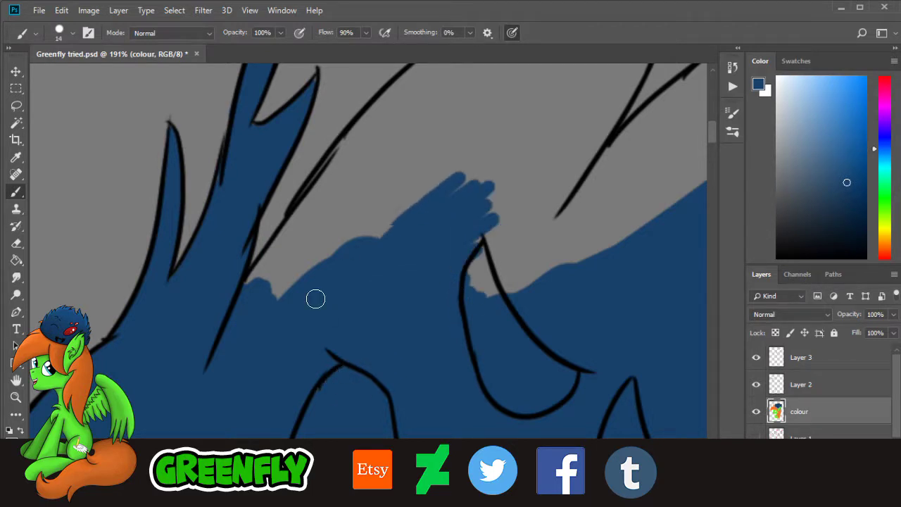
left_click(73, 32)
left_click(99, 74)
left_click(426, 201)
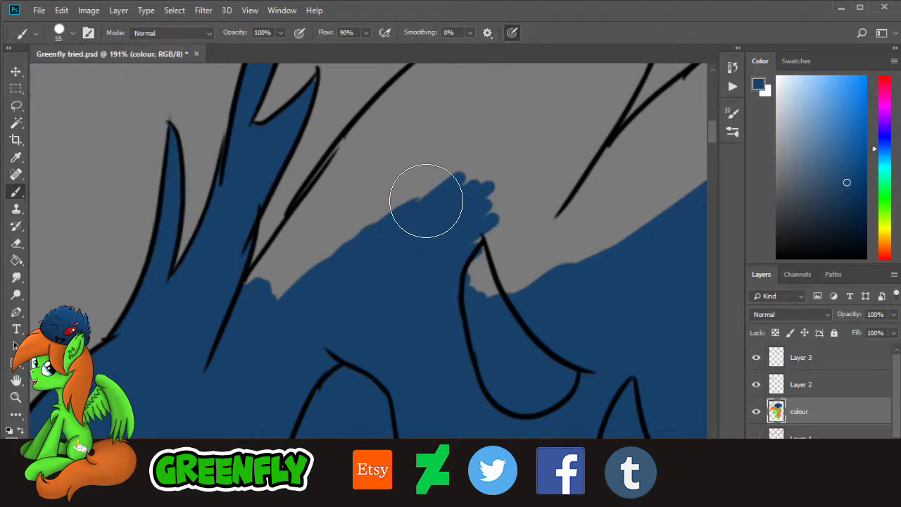
mouse_move(429, 211)
left_mouse_down()
mouse_move(279, 293)
mouse_move(314, 269)
mouse_move(370, 190)
mouse_move(489, 111)
mouse_move(407, 218)
mouse_move(396, 281)
mouse_move(529, 217)
mouse_move(584, 282)
left_mouse_up()
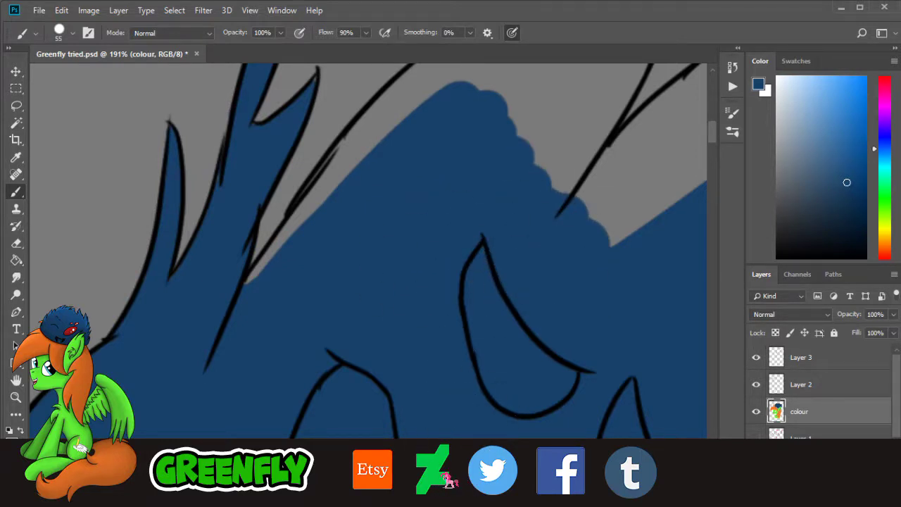
Step: Roughly extend the dark blue across the top of the head and into the tall pointed tuft with the 55 px brush
scroll(523, 371, "right", 5)
scroll(721, 138, "up", 3)
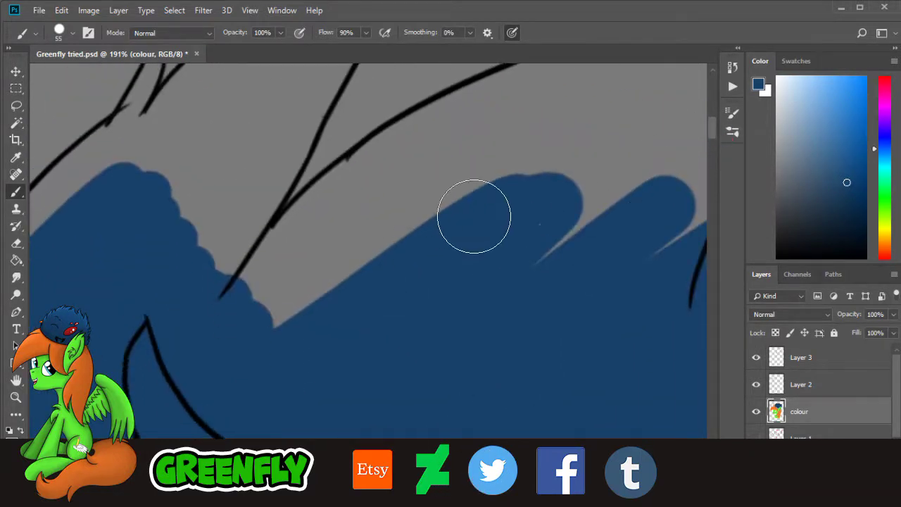
mouse_move(472, 215)
left_mouse_down()
mouse_move(392, 217)
mouse_move(359, 233)
mouse_move(366, 213)
mouse_move(399, 196)
mouse_move(406, 212)
mouse_move(577, 185)
mouse_move(563, 274)
left_mouse_up()
scroll(473, 489, "right", 4)
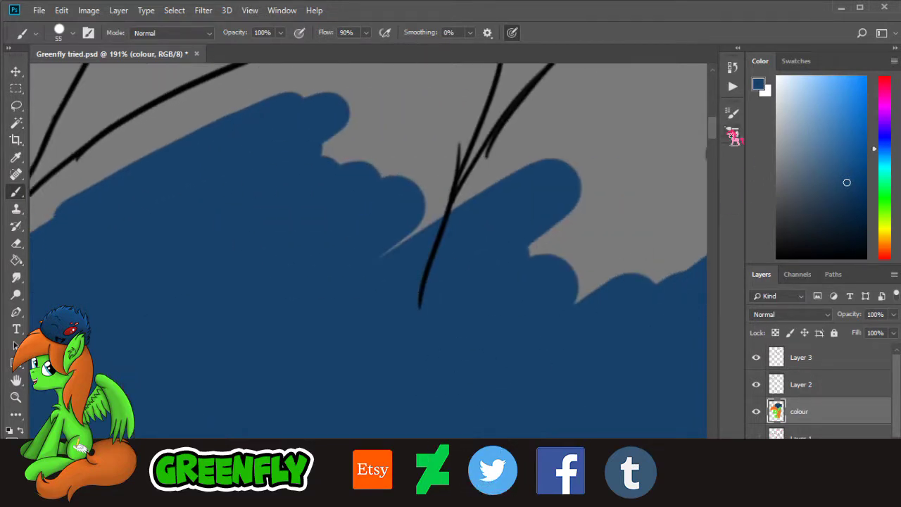
scroll(725, 144, "up", 5)
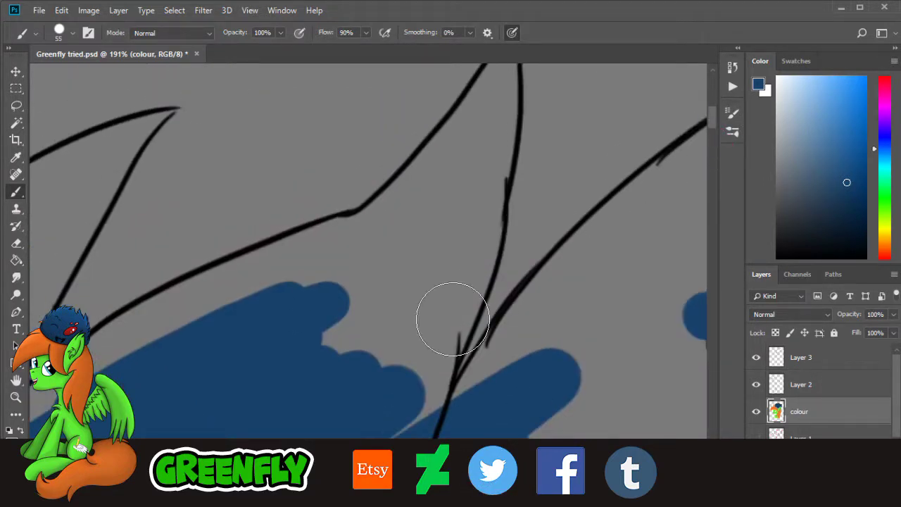
mouse_move(430, 356)
left_mouse_down()
mouse_move(401, 392)
mouse_move(418, 413)
mouse_move(426, 364)
mouse_move(481, 228)
mouse_move(475, 260)
mouse_move(476, 209)
mouse_move(485, 214)
mouse_move(472, 263)
mouse_move(402, 358)
mouse_move(372, 316)
mouse_move(402, 246)
mouse_move(328, 277)
mouse_move(337, 323)
left_mouse_up()
Step: Reduce the brush to 23 px and fill the remaining gaps along the head's upper outline on both sides of the large curved tuft
key("z")
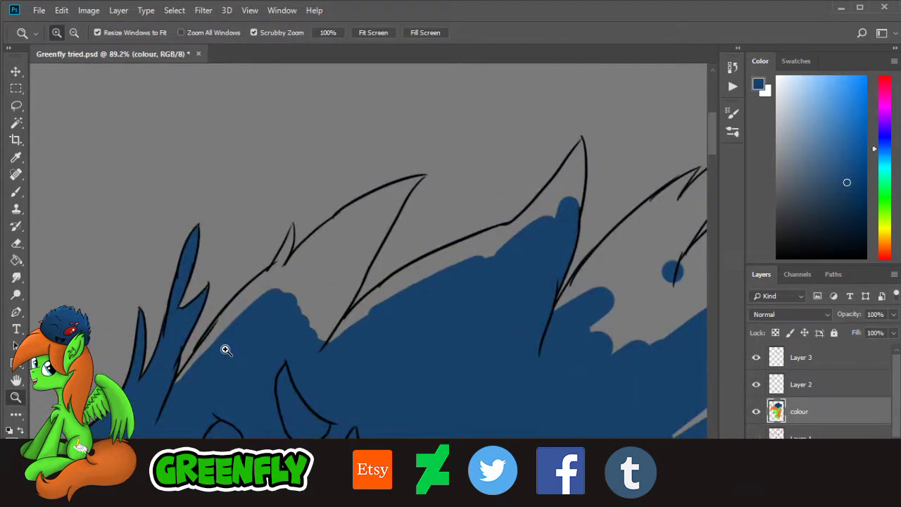
left_click_drag(225, 349, 259, 336)
left_click_drag(292, 236, 316, 240)
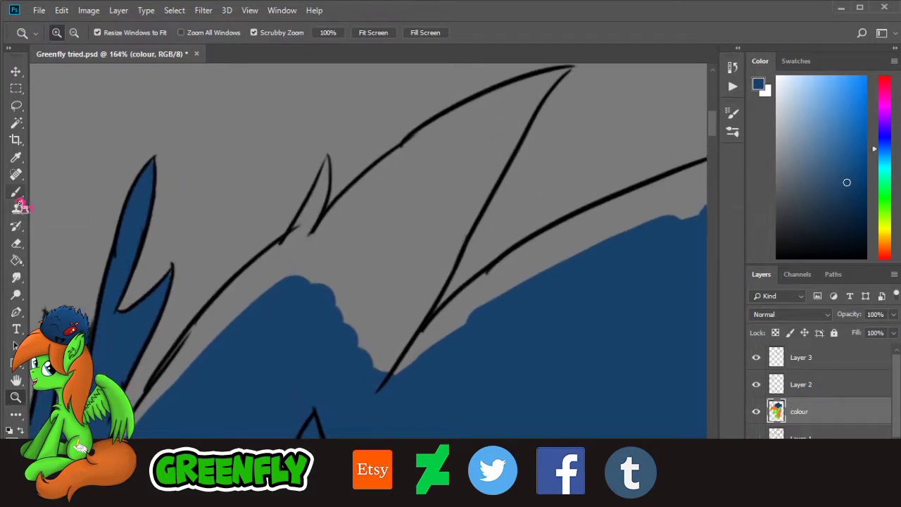
left_click(16, 191)
left_click(72, 33)
left_click(133, 209)
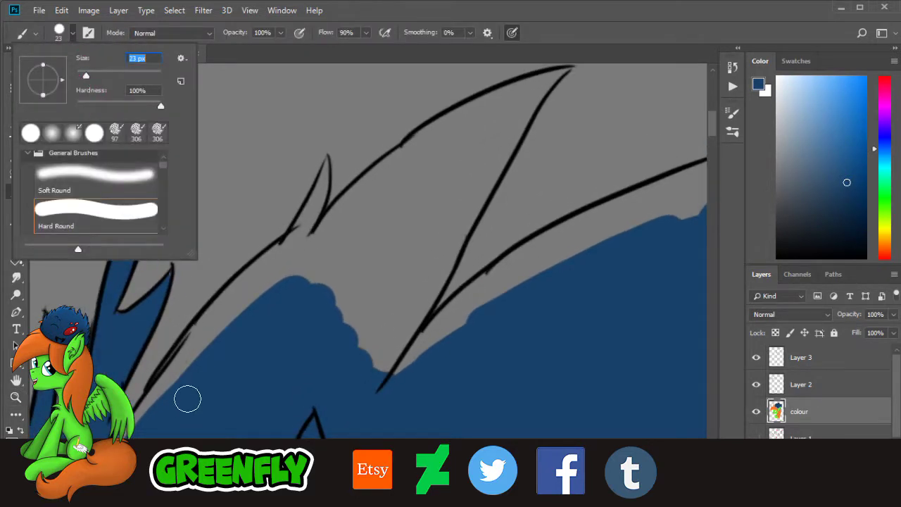
mouse_move(156, 410)
left_mouse_down()
mouse_move(134, 432)
mouse_move(257, 269)
mouse_move(214, 315)
mouse_move(270, 259)
mouse_move(306, 257)
mouse_move(302, 275)
mouse_move(336, 265)
mouse_move(360, 284)
mouse_move(338, 370)
mouse_move(370, 350)
mouse_move(386, 354)
mouse_move(385, 374)
mouse_move(489, 286)
mouse_move(460, 306)
mouse_move(551, 252)
mouse_move(513, 263)
mouse_move(559, 244)
mouse_move(527, 254)
mouse_move(539, 239)
mouse_move(608, 236)
mouse_move(536, 259)
left_mouse_up()
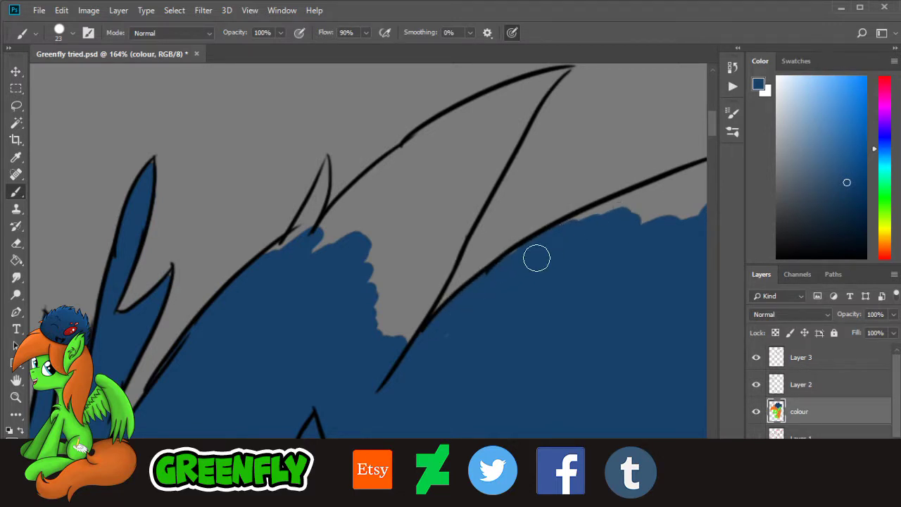
left_click_drag(607, 220, 565, 233)
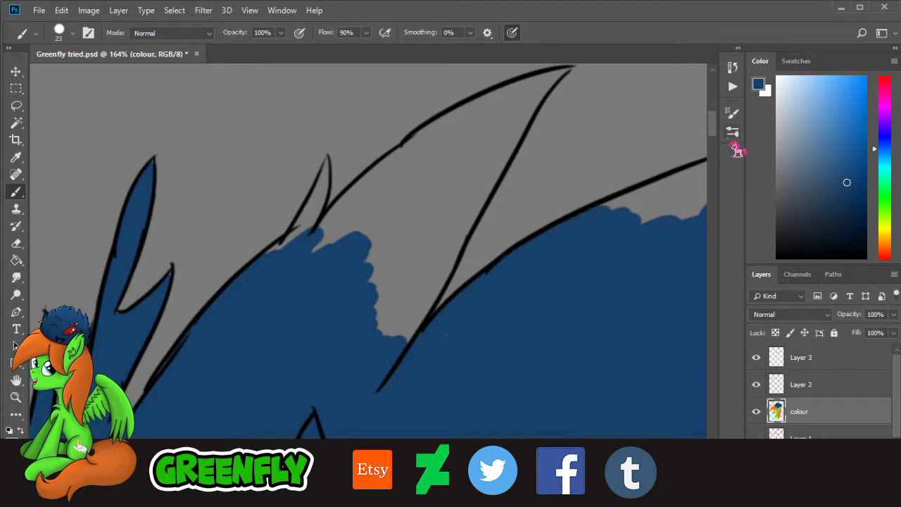
Step: Fill the lower body of the large curved tuft with dark blue up to its outlines, leaving the tip open
left_click_drag(713, 132, 713, 128)
mouse_move(399, 351)
left_mouse_down()
mouse_move(386, 384)
mouse_move(422, 352)
mouse_move(402, 396)
mouse_move(497, 225)
left_mouse_up()
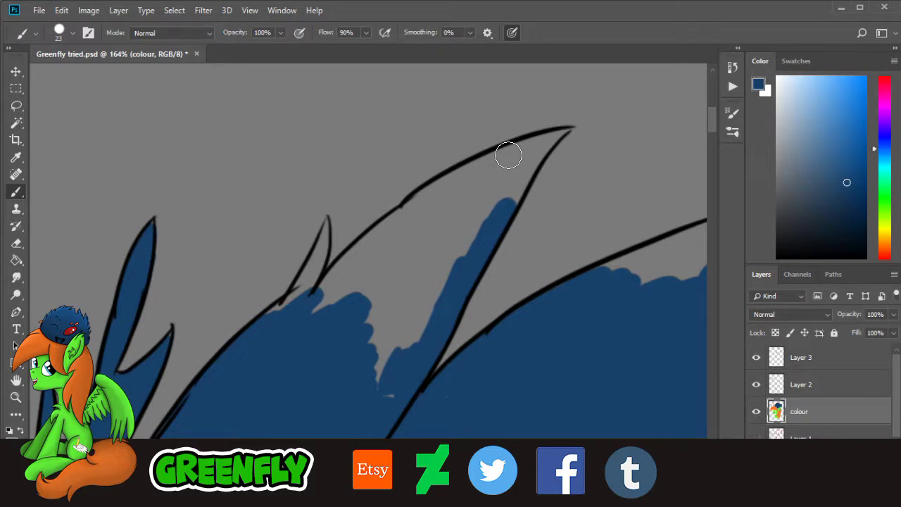
left_click(15, 397)
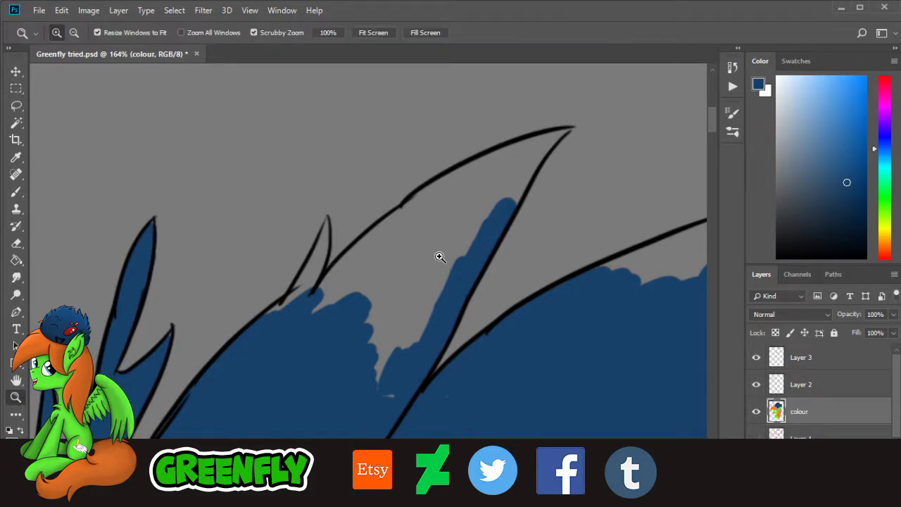
mouse_move(443, 256)
left_mouse_down()
mouse_move(460, 261)
mouse_move(461, 274)
left_mouse_up()
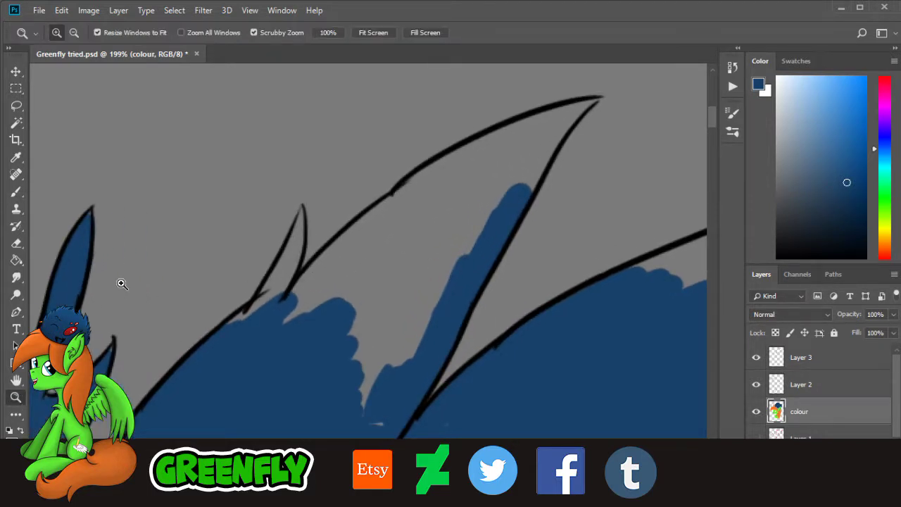
left_click(15, 192)
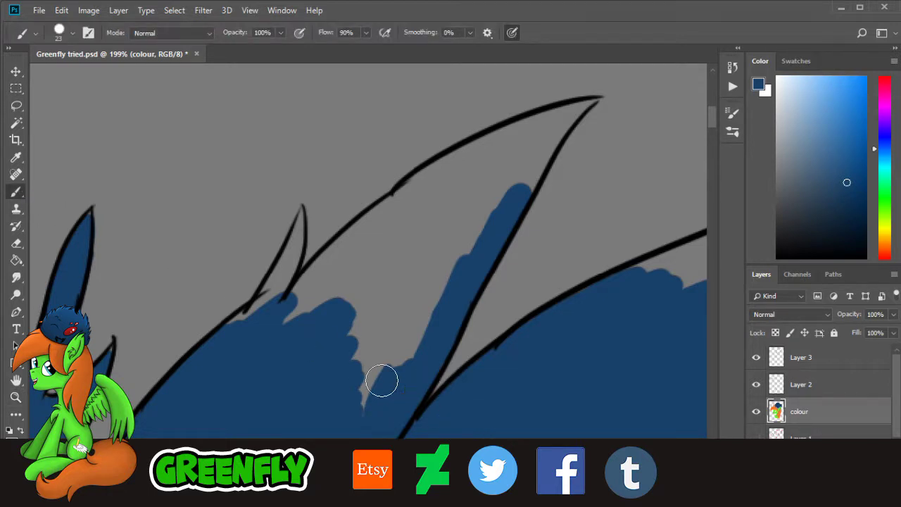
mouse_move(381, 380)
left_mouse_down()
mouse_move(443, 289)
mouse_move(382, 346)
mouse_move(411, 285)
left_mouse_up()
mouse_move(413, 287)
left_mouse_down()
mouse_move(385, 336)
mouse_move(402, 284)
mouse_move(406, 293)
mouse_move(447, 278)
mouse_move(388, 279)
left_mouse_up()
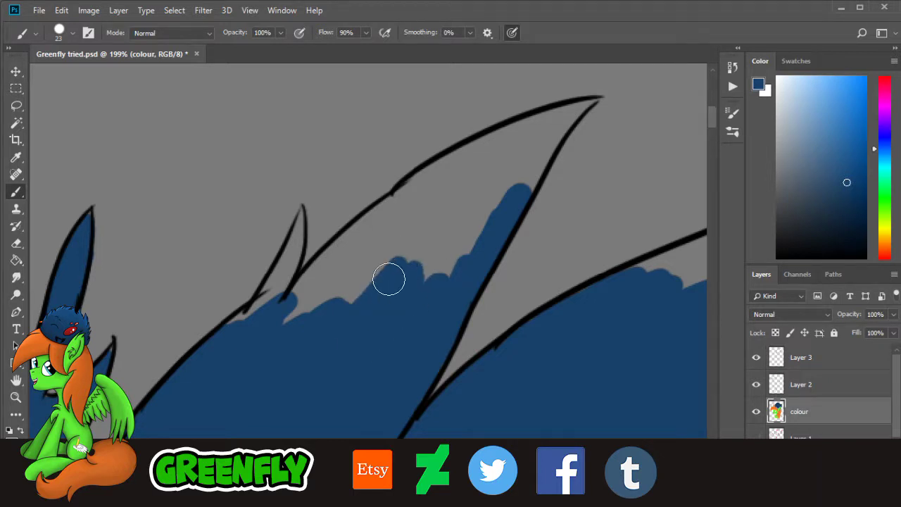
mouse_move(396, 237)
left_mouse_down()
mouse_move(398, 256)
mouse_move(288, 309)
mouse_move(340, 249)
mouse_move(392, 209)
mouse_move(350, 239)
mouse_move(446, 203)
mouse_move(407, 295)
mouse_move(455, 261)
mouse_move(314, 309)
left_mouse_up()
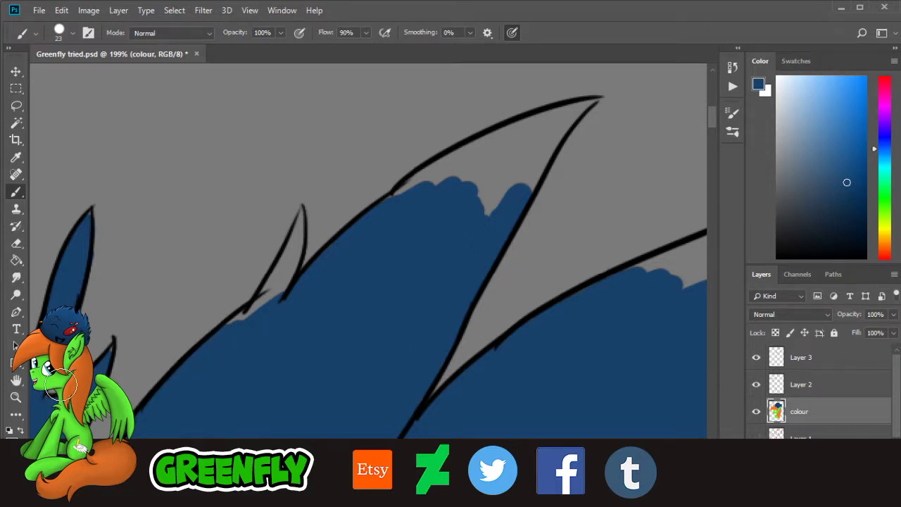
Step: Fill the small tuft beside the large curved one and the large tuft's tip with dark blue
key("z")
left_click_drag(466, 129, 423, 156)
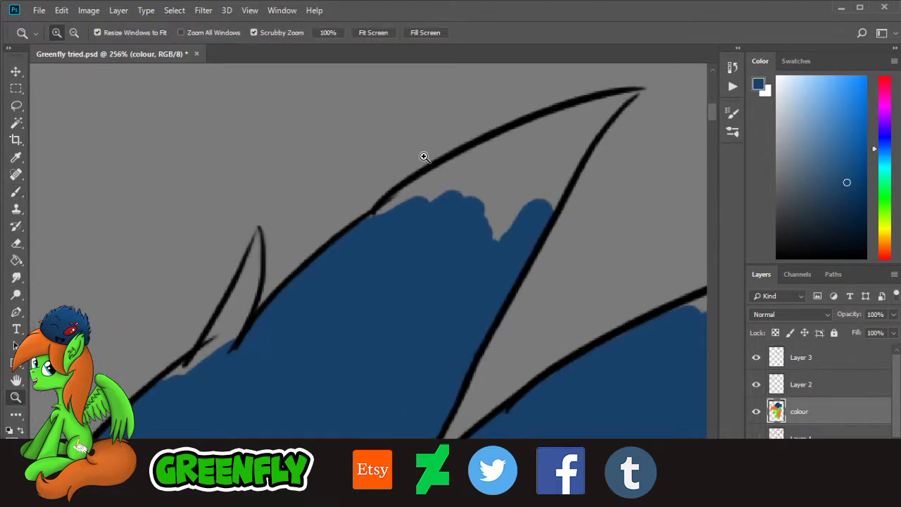
key("b")
mouse_move(186, 368)
left_mouse_down()
mouse_move(205, 357)
mouse_move(168, 383)
mouse_move(198, 366)
mouse_move(228, 328)
mouse_move(222, 340)
mouse_move(230, 338)
mouse_move(254, 234)
left_mouse_up()
left_click(16, 244)
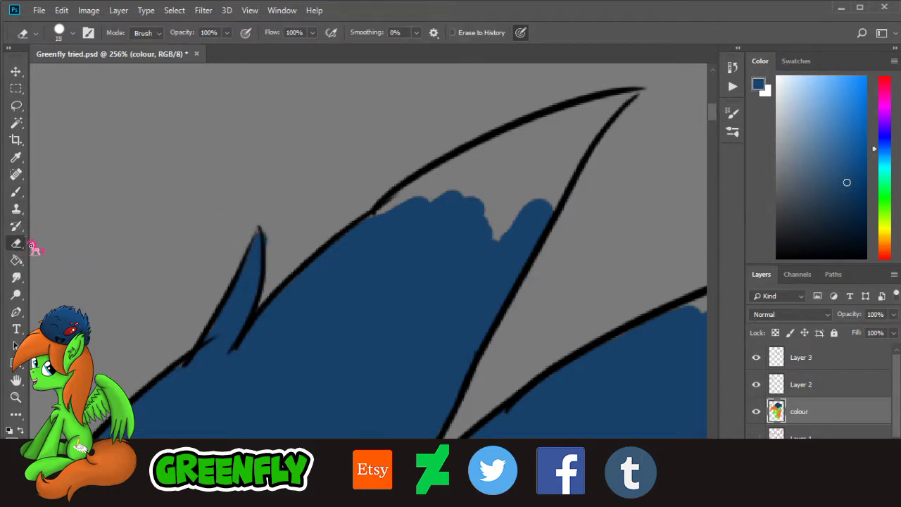
left_click(17, 191)
mouse_move(492, 195)
left_mouse_down()
mouse_move(467, 250)
mouse_move(534, 189)
mouse_move(531, 209)
mouse_move(553, 169)
mouse_move(556, 186)
mouse_move(601, 122)
mouse_move(593, 121)
mouse_move(596, 132)
mouse_move(631, 95)
mouse_move(541, 133)
mouse_move(490, 204)
mouse_move(446, 200)
mouse_move(439, 180)
mouse_move(393, 214)
mouse_move(509, 136)
left_mouse_up()
Step: Fill the tall pointed tuft with dark blue, from the gap along its lower outline up to its tip
left_click_drag(464, 470, 492, 489)
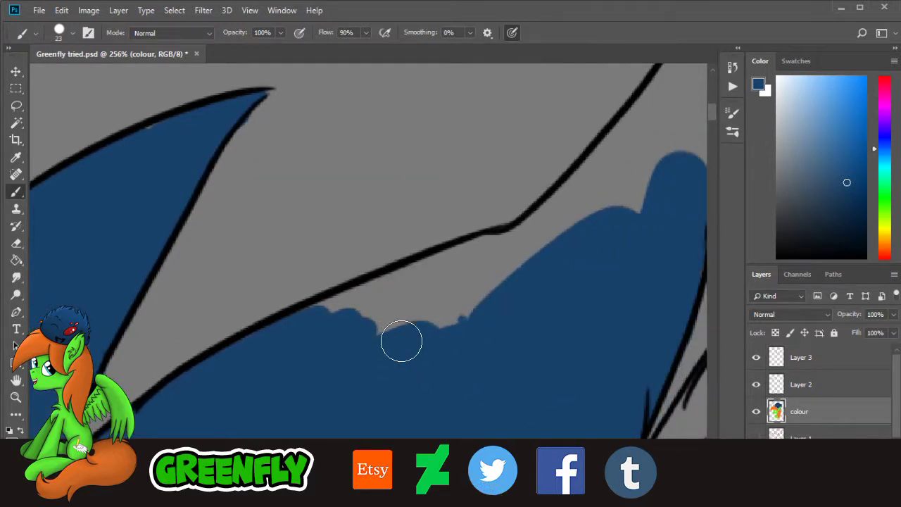
mouse_move(400, 340)
left_mouse_down()
mouse_move(419, 310)
mouse_move(406, 301)
mouse_move(332, 317)
mouse_move(501, 245)
mouse_move(455, 271)
mouse_move(503, 281)
left_mouse_up()
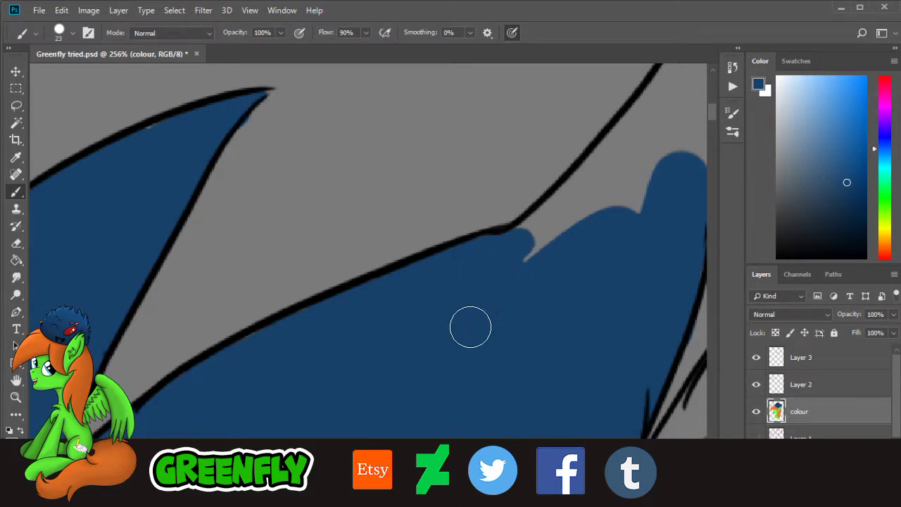
scroll(492, 382, "right", 7)
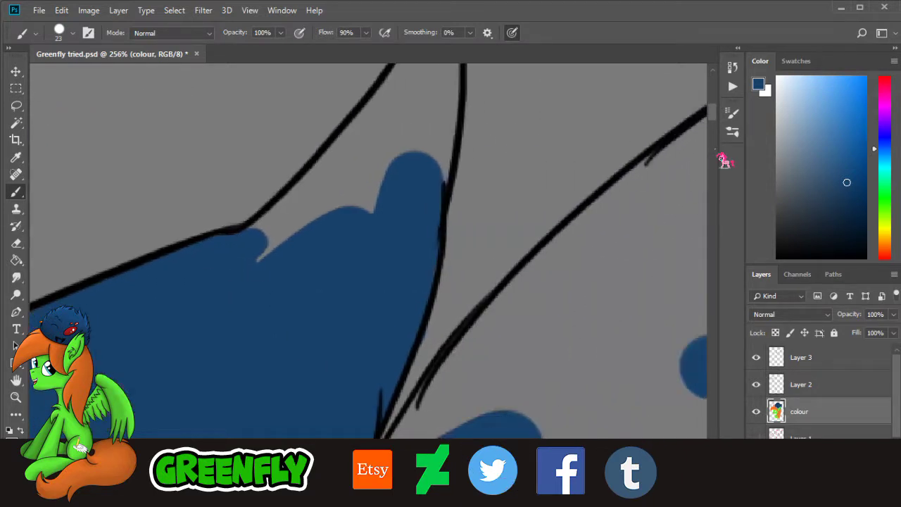
scroll(718, 126, "up", 4)
scroll(321, 316, "down", 1)
mouse_move(322, 316)
left_mouse_down()
mouse_move(302, 334)
mouse_move(313, 316)
mouse_move(296, 334)
mouse_move(262, 343)
mouse_move(355, 265)
mouse_move(305, 306)
mouse_move(390, 261)
mouse_move(399, 295)
mouse_move(418, 296)
mouse_move(447, 267)
mouse_move(438, 282)
mouse_move(454, 180)
mouse_move(449, 105)
mouse_move(452, 121)
mouse_move(435, 131)
mouse_move(437, 121)
mouse_move(414, 179)
mouse_move(348, 253)
mouse_move(423, 175)
mouse_move(433, 214)
left_mouse_up()
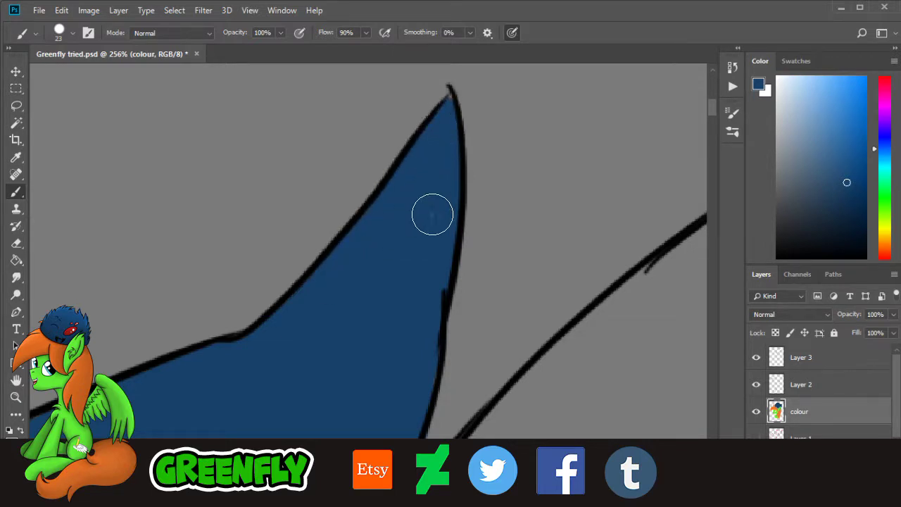
Step: Fill the lower body of the forked tuft beside the tall pointed one with dark blue, working up along both outlines
left_click(16, 397)
left_click_drag(474, 255, 407, 280)
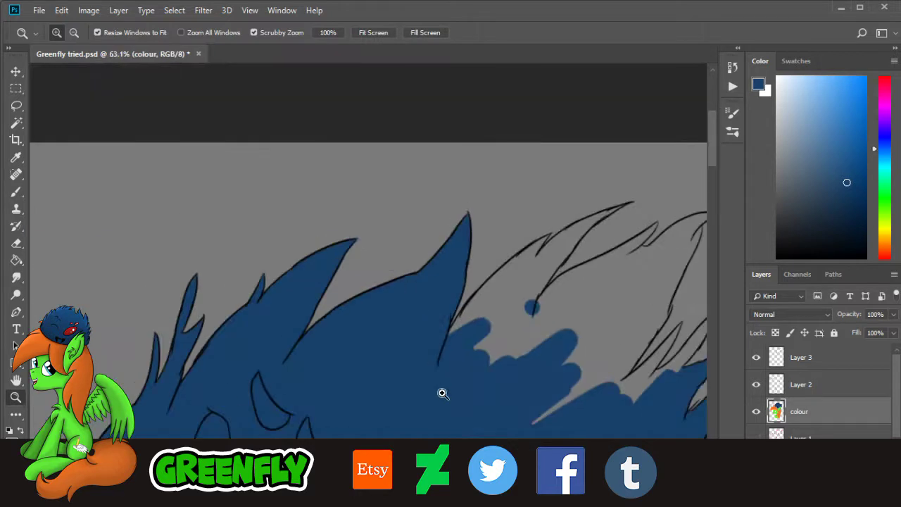
left_click_drag(438, 479, 477, 480)
left_click_drag(412, 330, 446, 320)
left_click_drag(415, 239, 436, 239)
left_click(15, 192)
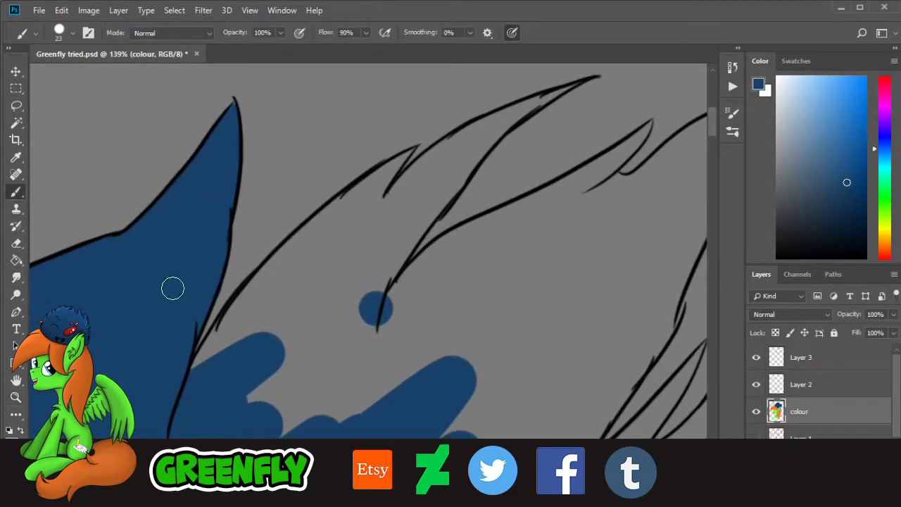
mouse_move(243, 343)
left_mouse_down()
mouse_move(296, 322)
mouse_move(239, 327)
left_mouse_up()
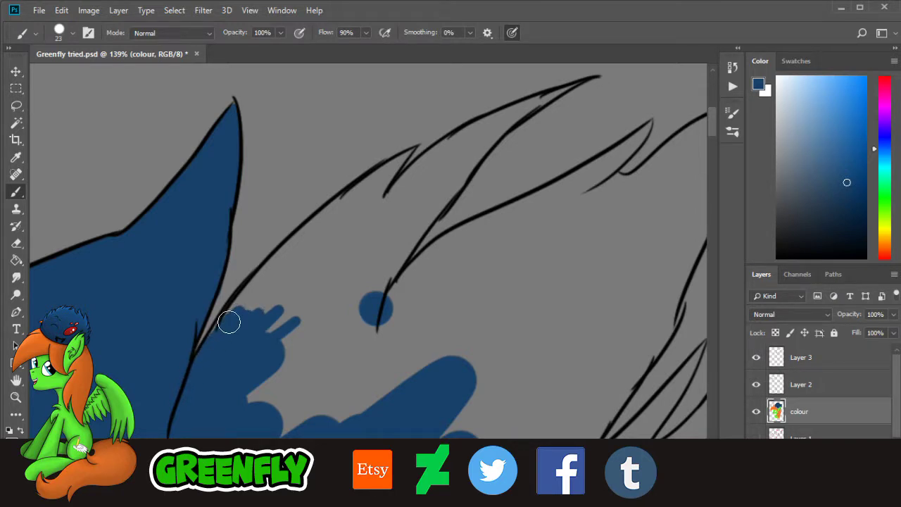
left_click_drag(228, 321, 283, 261)
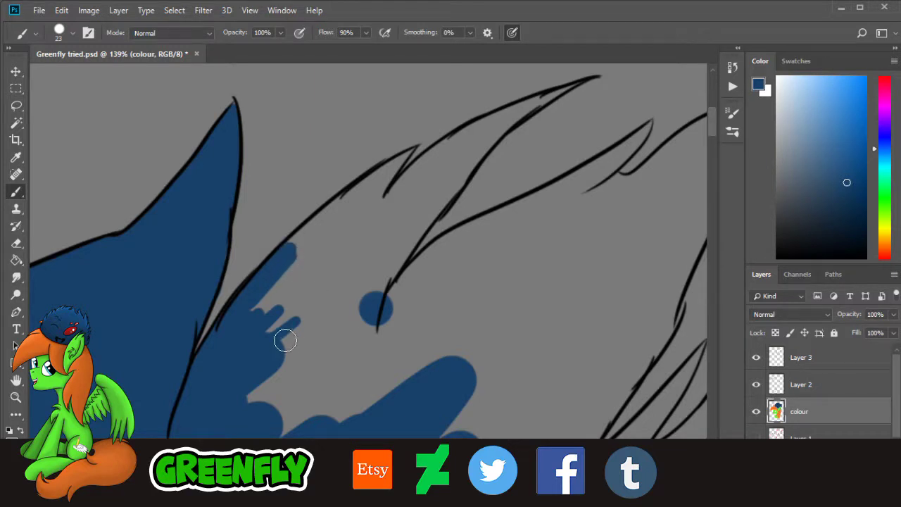
mouse_move(285, 340)
left_mouse_down()
mouse_move(325, 311)
mouse_move(281, 368)
mouse_move(310, 359)
mouse_move(327, 335)
left_mouse_up()
mouse_move(345, 303)
left_mouse_down()
mouse_move(358, 294)
mouse_move(356, 338)
mouse_move(384, 264)
mouse_move(381, 286)
mouse_move(438, 192)
left_mouse_up()
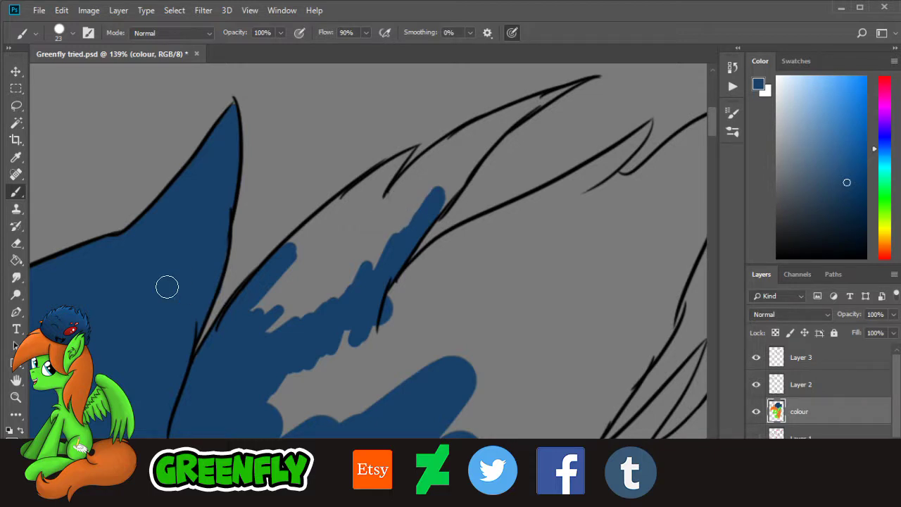
mouse_move(331, 307)
left_mouse_down()
mouse_move(297, 302)
mouse_move(310, 282)
mouse_move(279, 309)
mouse_move(267, 305)
mouse_move(268, 293)
mouse_move(259, 305)
mouse_move(288, 298)
mouse_move(371, 260)
left_mouse_up()
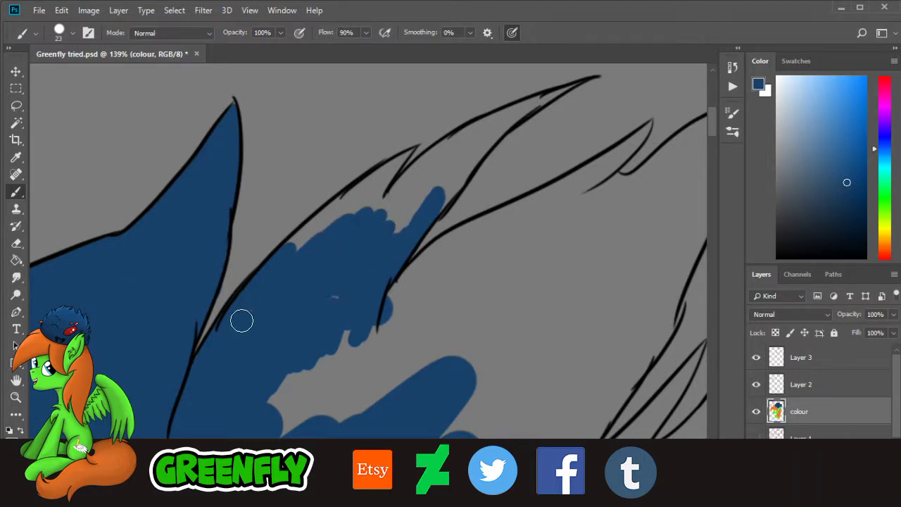
Step: Fill the forked tuft's long tip, small side point and remaining gaps along its upper outline with dark blue
left_click(15, 396)
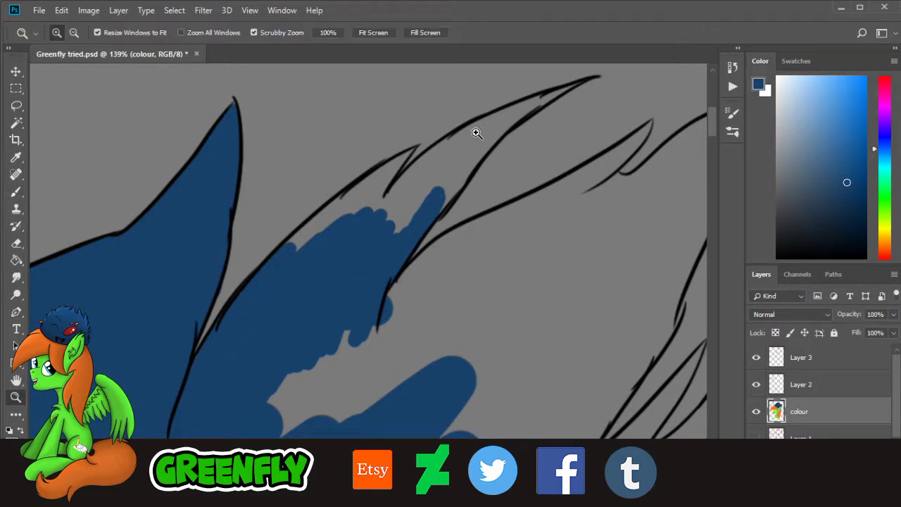
left_click_drag(521, 77, 523, 77)
left_click(16, 192)
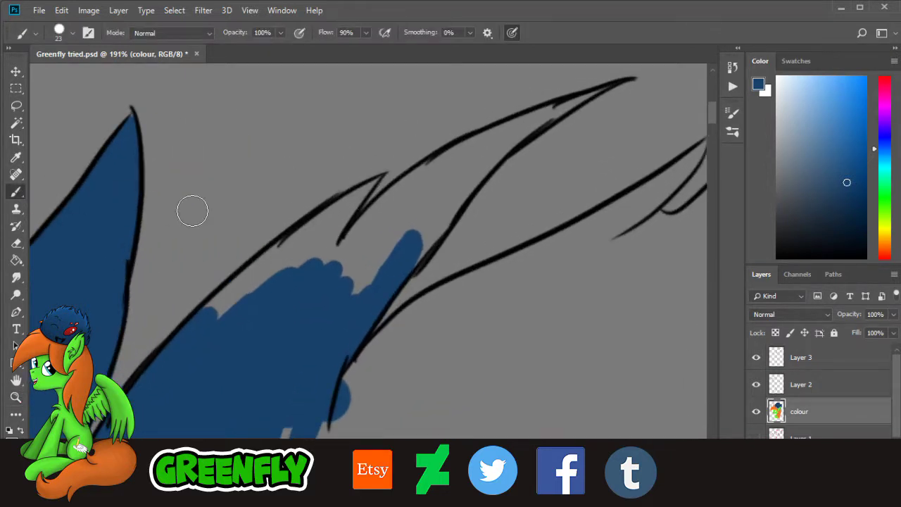
mouse_move(370, 237)
left_mouse_down()
mouse_move(353, 283)
mouse_move(367, 285)
mouse_move(414, 229)
mouse_move(407, 263)
mouse_move(500, 149)
mouse_move(469, 185)
mouse_move(492, 157)
mouse_move(576, 102)
left_mouse_up()
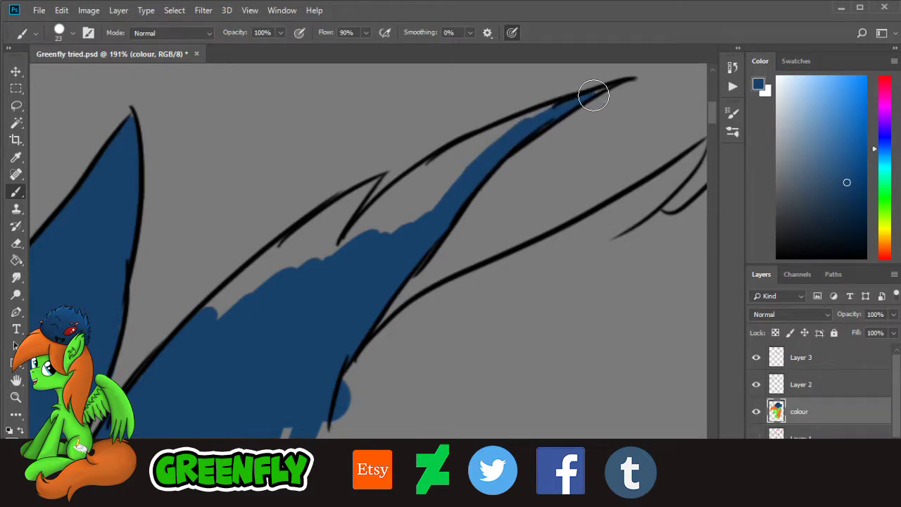
mouse_move(513, 135)
left_mouse_down()
mouse_move(546, 114)
mouse_move(407, 228)
mouse_move(423, 211)
mouse_move(412, 207)
mouse_move(351, 246)
mouse_move(416, 178)
mouse_move(468, 163)
mouse_move(415, 192)
mouse_move(445, 164)
left_mouse_up()
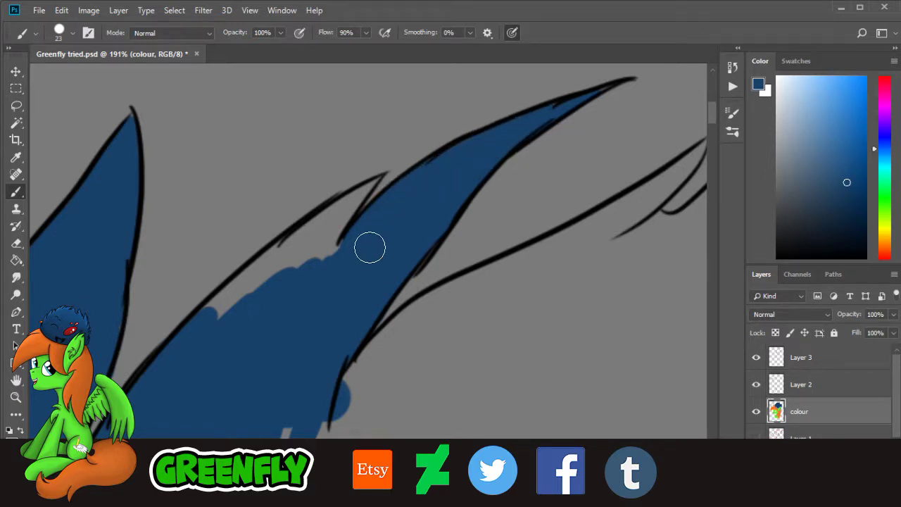
mouse_move(370, 248)
left_mouse_down()
mouse_move(347, 252)
mouse_move(335, 240)
mouse_move(375, 183)
mouse_move(310, 233)
mouse_move(285, 271)
mouse_move(292, 280)
mouse_move(236, 312)
mouse_move(257, 281)
mouse_move(213, 317)
mouse_move(260, 273)
mouse_move(236, 290)
left_mouse_up()
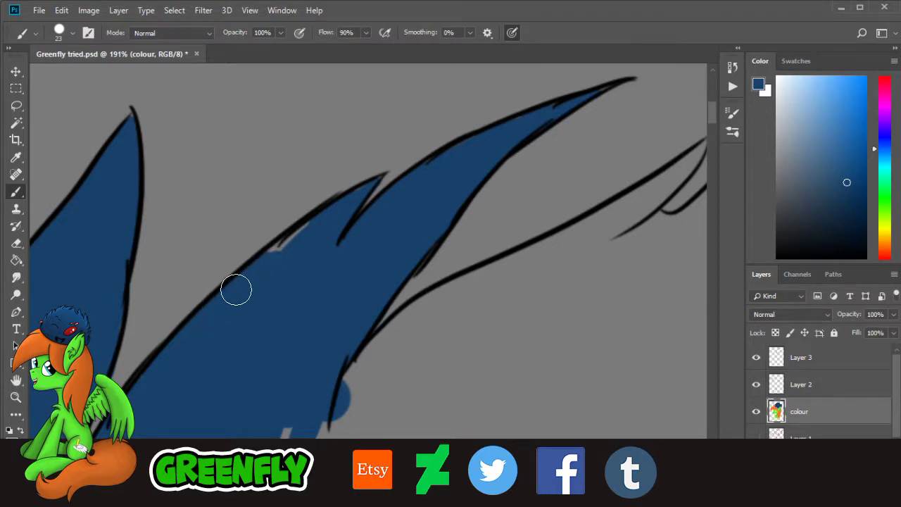
left_click_drag(292, 243, 278, 255)
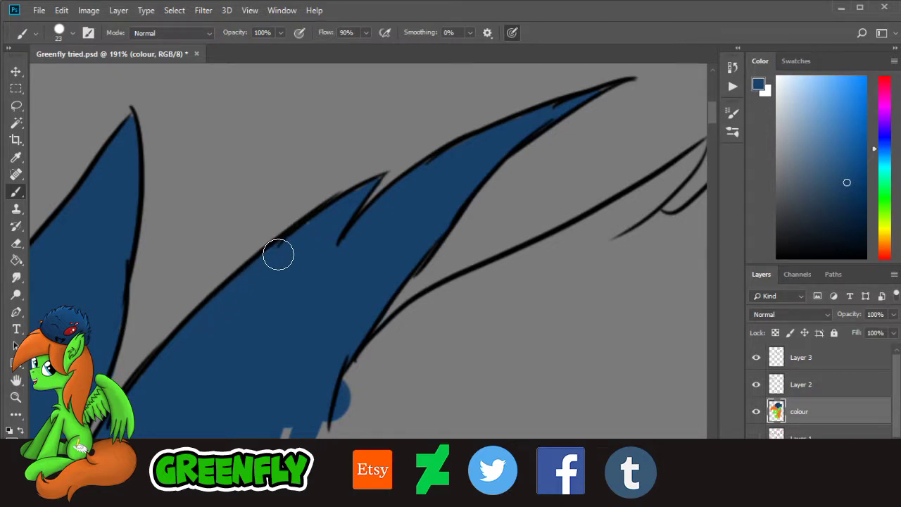
Step: Paint dark blue beneath the upper outline of the wide tuft next to the forked one, starting from its base
left_click_drag(518, 482, 549, 485)
mouse_move(212, 386)
left_mouse_down()
mouse_move(192, 397)
mouse_move(267, 316)
mouse_move(246, 328)
mouse_move(278, 305)
left_mouse_up()
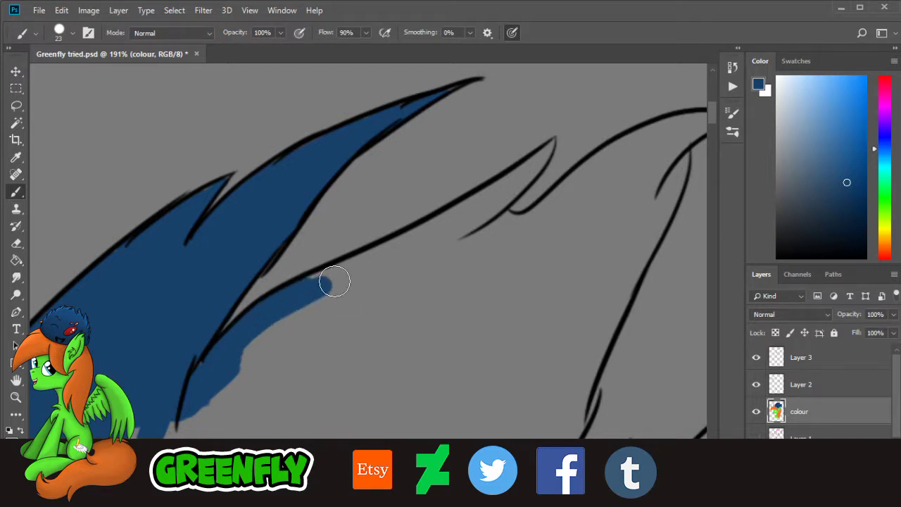
mouse_move(334, 283)
left_mouse_down()
mouse_move(262, 372)
mouse_move(386, 320)
mouse_move(415, 321)
mouse_move(410, 341)
mouse_move(353, 392)
mouse_move(320, 400)
mouse_move(336, 360)
mouse_move(314, 360)
mouse_move(209, 406)
mouse_move(233, 377)
left_mouse_up()
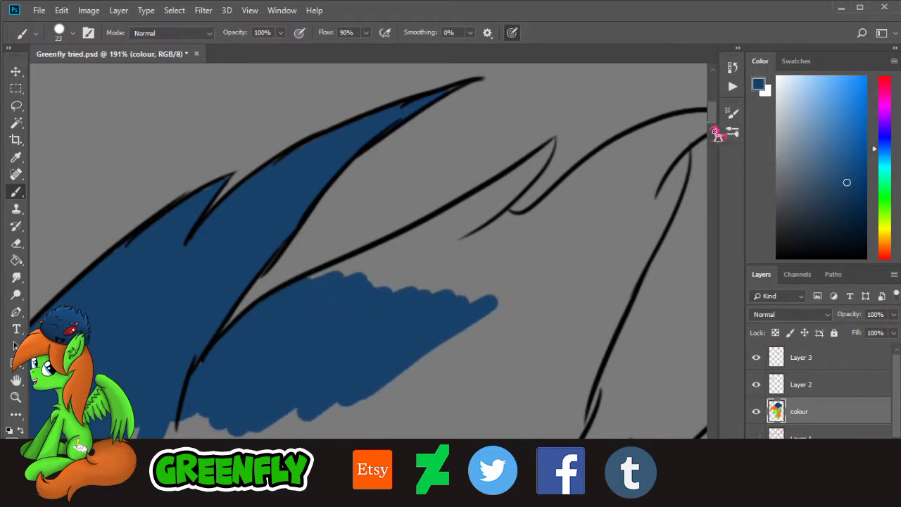
Step: Fill the bare gaps between the tuft bases and the head's blue area, including the thin sliver inside the head
scroll(714, 132, "down", 5)
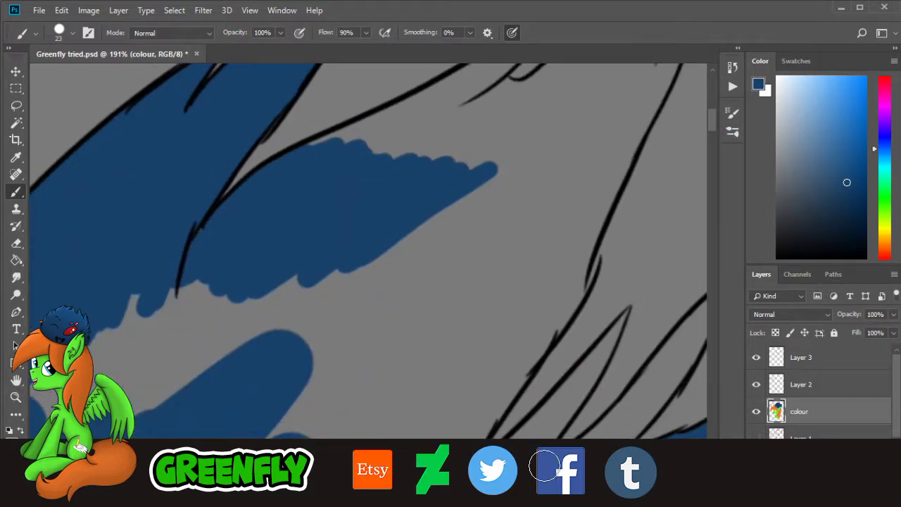
scroll(546, 469, "left", 4)
scroll(722, 138, "down", 3)
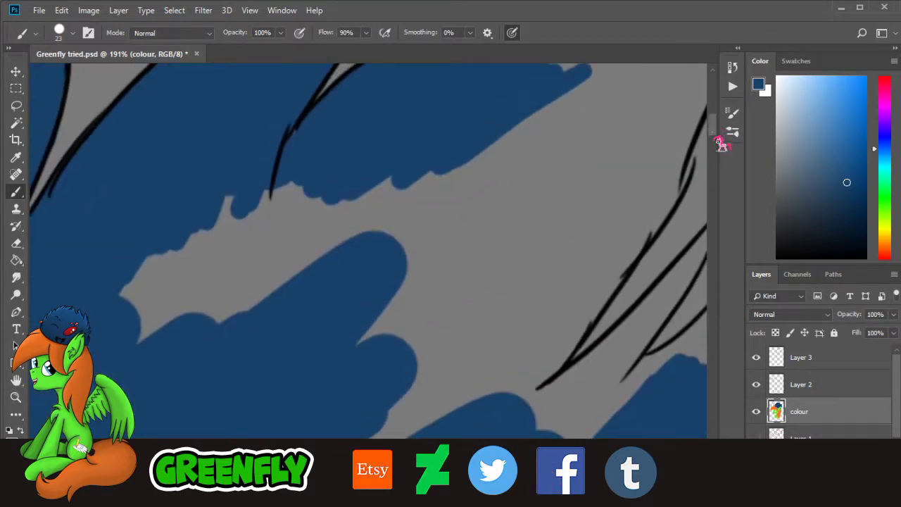
mouse_move(330, 215)
left_mouse_down()
mouse_move(289, 218)
mouse_move(201, 266)
mouse_move(187, 256)
mouse_move(108, 317)
mouse_move(105, 360)
mouse_move(137, 365)
mouse_move(427, 164)
mouse_move(344, 258)
mouse_move(309, 345)
mouse_move(361, 342)
mouse_move(462, 283)
mouse_move(475, 310)
mouse_move(422, 391)
mouse_move(516, 339)
mouse_move(444, 392)
mouse_move(329, 403)
left_mouse_up()
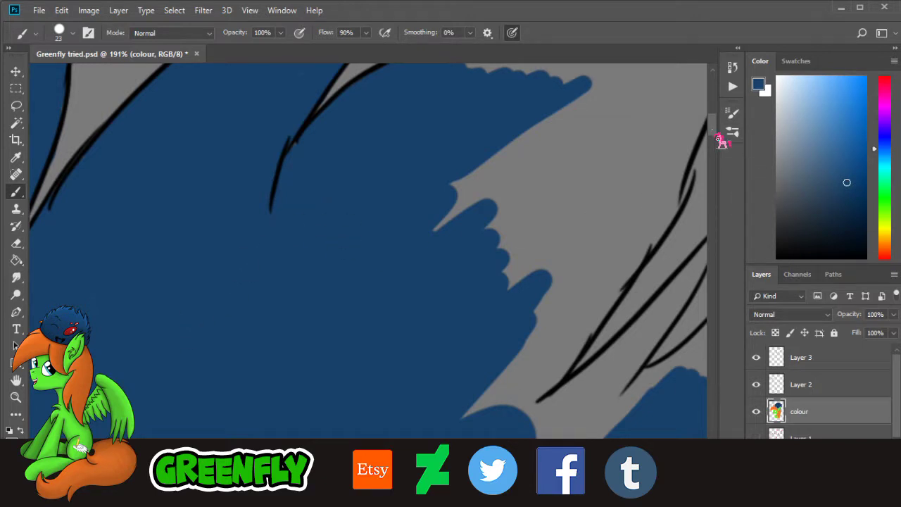
scroll(690, 181, "down", 3)
scroll(506, 469, "right", 3)
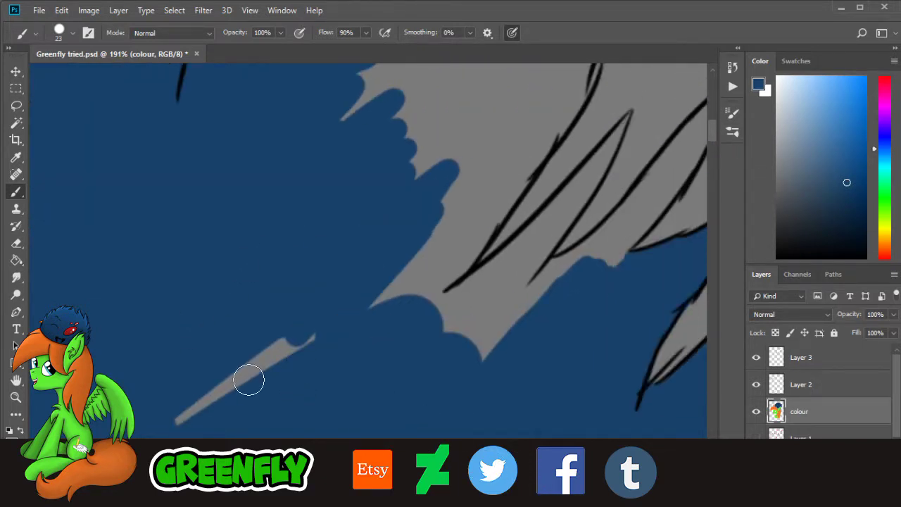
left_click_drag(248, 380, 201, 400)
mouse_move(395, 287)
left_mouse_down()
mouse_move(455, 255)
mouse_move(464, 269)
left_mouse_up()
Step: Extend the dark blue up the wide tuft's outer edge, from its base to just below the curled tip
scroll(670, 183, "up", 3)
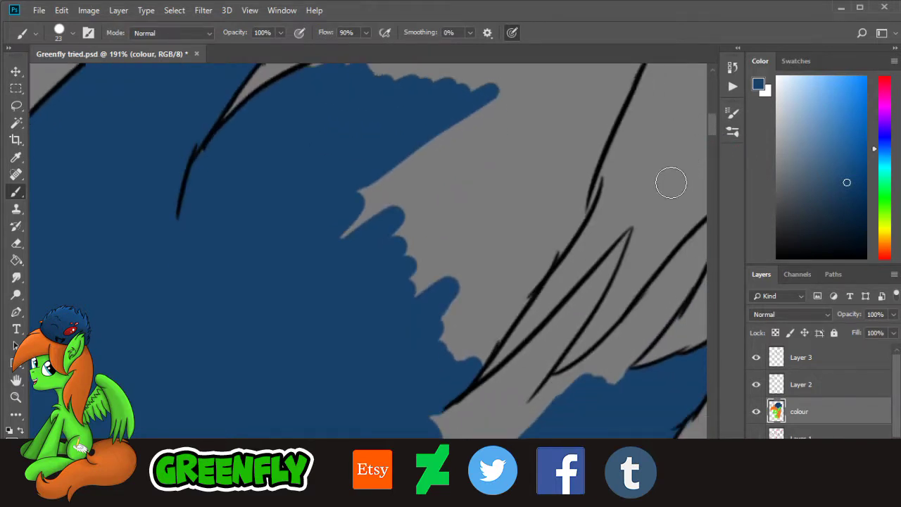
left_click_drag(518, 436, 514, 435)
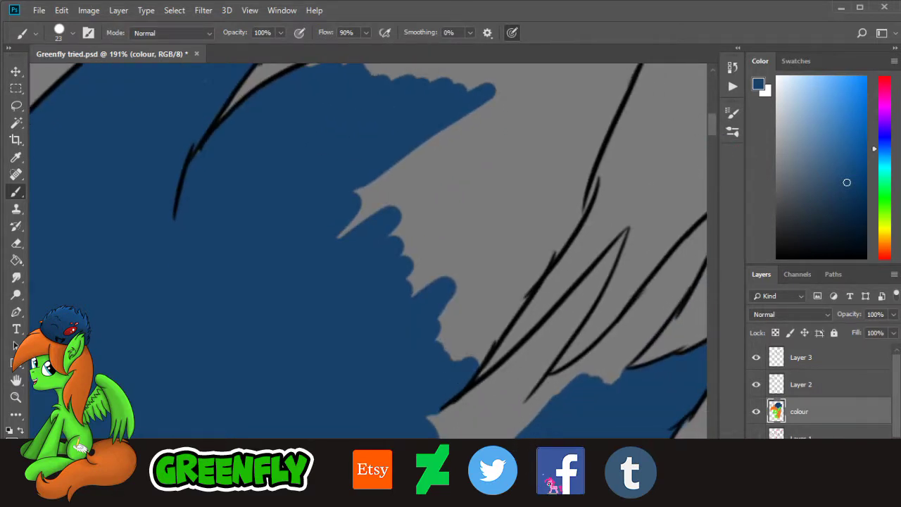
scroll(430, 381, "right", 3)
mouse_move(327, 339)
left_mouse_down()
mouse_move(336, 316)
mouse_move(340, 331)
mouse_move(417, 226)
mouse_move(422, 193)
mouse_move(354, 264)
mouse_move(275, 317)
mouse_move(317, 209)
mouse_move(239, 258)
mouse_move(276, 143)
mouse_move(204, 205)
left_mouse_up()
scroll(390, 257, "up", 5)
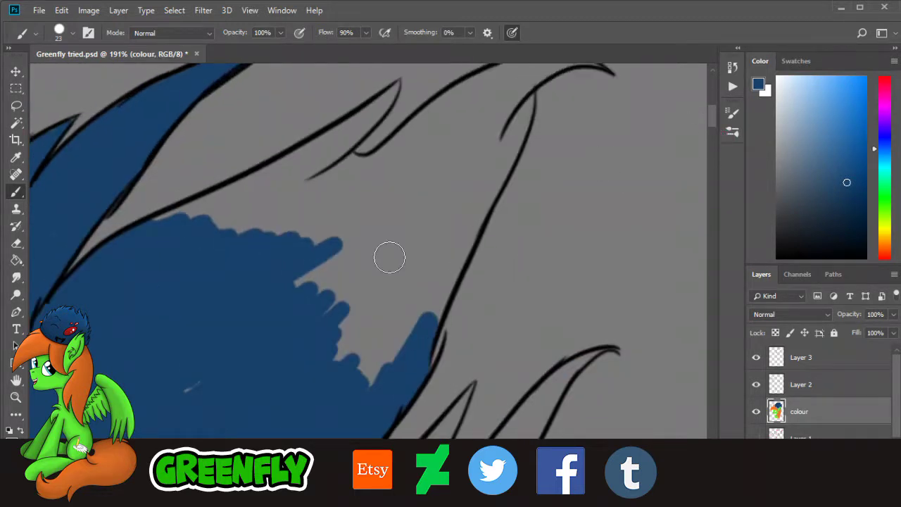
mouse_move(335, 299)
left_mouse_down()
mouse_move(306, 354)
mouse_move(358, 337)
mouse_move(363, 382)
mouse_move(430, 273)
mouse_move(397, 358)
mouse_move(430, 305)
mouse_move(485, 181)
mouse_move(476, 215)
mouse_move(522, 125)
left_mouse_up()
scroll(267, 280, "up", 3)
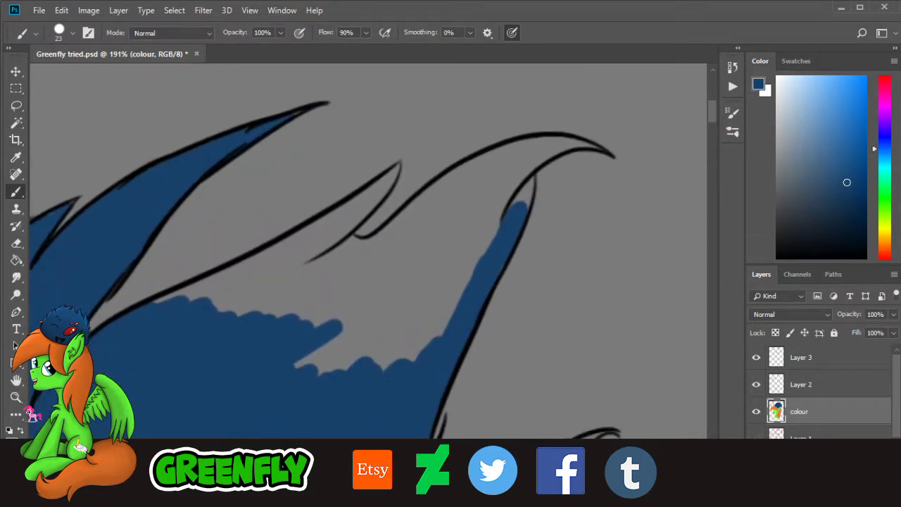
Step: Fill the wide tuft's upper body and its small side point with dark blue, leaving the curled tip open
key("z")
left_click_drag(375, 298, 391, 303)
left_click(16, 192)
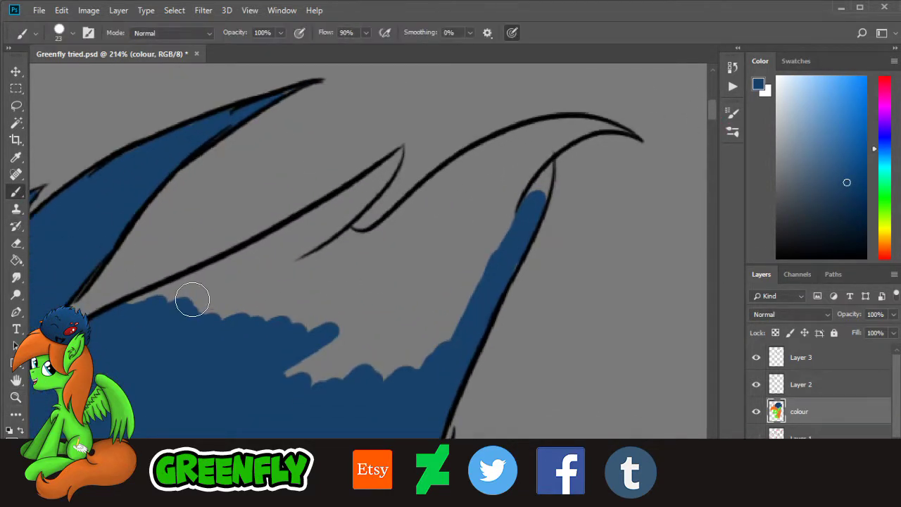
mouse_move(191, 301)
left_mouse_down()
mouse_move(130, 307)
mouse_move(181, 289)
mouse_move(186, 302)
mouse_move(295, 260)
left_mouse_up()
mouse_move(269, 321)
left_mouse_down()
mouse_move(257, 378)
mouse_move(387, 311)
mouse_move(360, 359)
mouse_move(360, 388)
mouse_move(383, 378)
mouse_move(481, 279)
mouse_move(425, 310)
mouse_move(405, 294)
mouse_move(430, 242)
mouse_move(411, 237)
mouse_move(429, 221)
left_mouse_up()
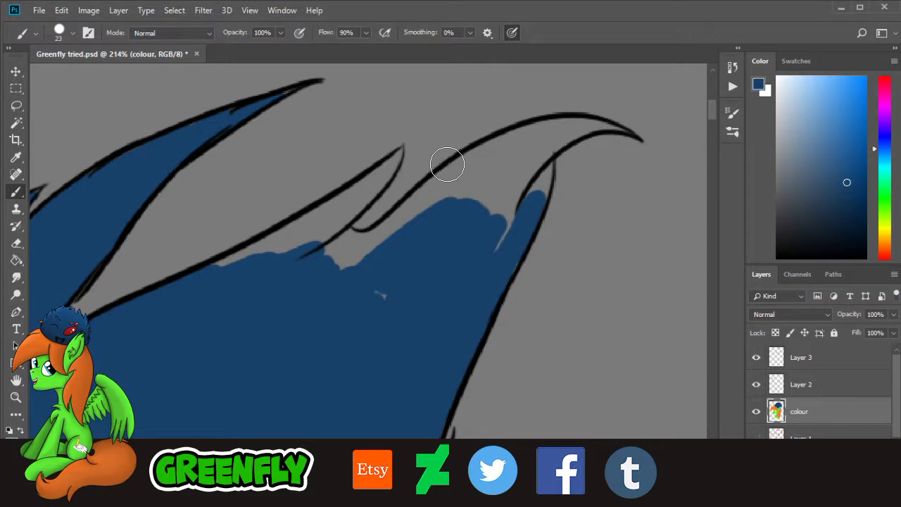
mouse_move(448, 164)
left_mouse_down()
mouse_move(455, 193)
mouse_move(487, 231)
mouse_move(493, 195)
left_mouse_up()
mouse_move(354, 270)
left_mouse_down()
mouse_move(330, 276)
mouse_move(296, 246)
mouse_move(229, 267)
mouse_move(330, 207)
mouse_move(305, 223)
mouse_move(345, 213)
mouse_move(332, 225)
mouse_move(398, 153)
mouse_move(344, 194)
mouse_move(360, 209)
mouse_move(356, 246)
mouse_move(353, 238)
mouse_move(398, 225)
mouse_move(461, 254)
mouse_move(533, 197)
mouse_move(549, 160)
left_mouse_up()
Step: Fill the wide tuft's curled tip and leftover gaps with dark blue, and erase the overspill beyond the tip's outline
left_click(17, 397)
left_click(623, 88)
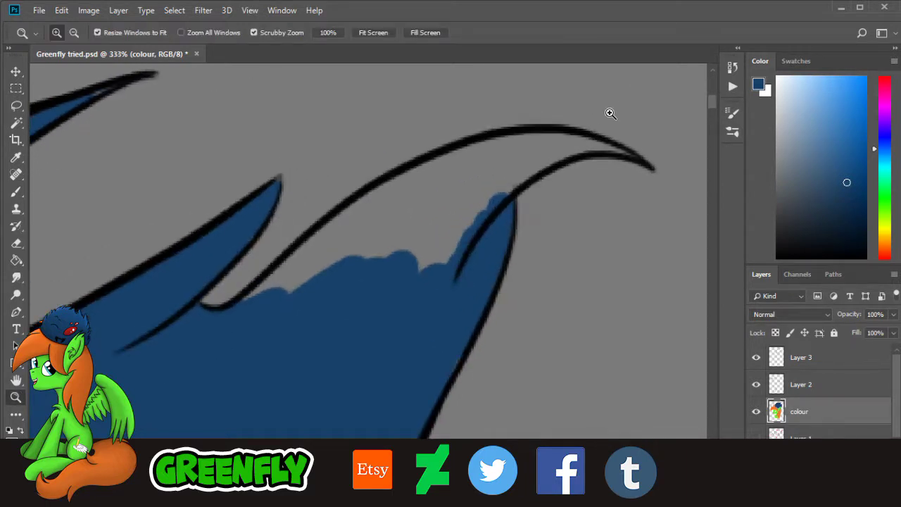
left_click(17, 192)
mouse_move(401, 258)
left_mouse_down()
mouse_move(469, 222)
mouse_move(477, 198)
mouse_move(550, 156)
mouse_move(564, 150)
mouse_move(535, 166)
mouse_move(590, 146)
mouse_move(630, 150)
mouse_move(513, 147)
mouse_move(401, 186)
mouse_move(245, 316)
left_mouse_up()
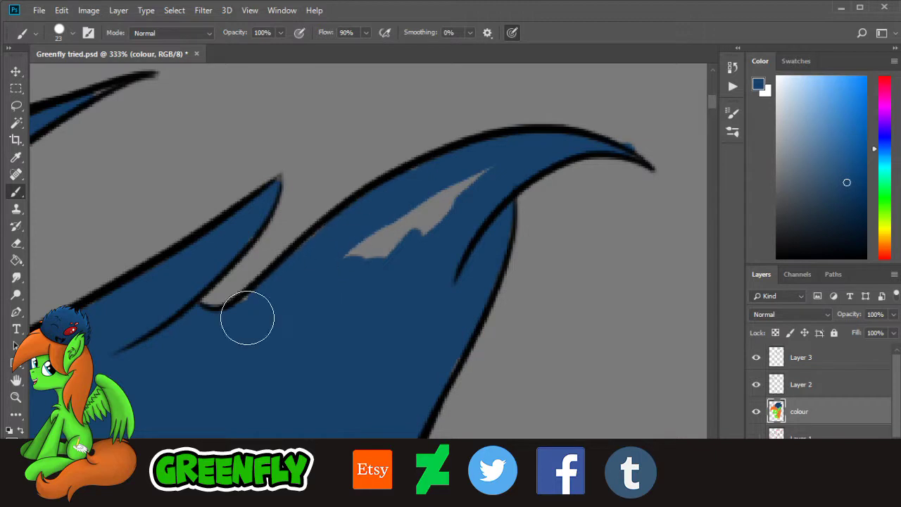
left_click_drag(380, 228, 453, 207)
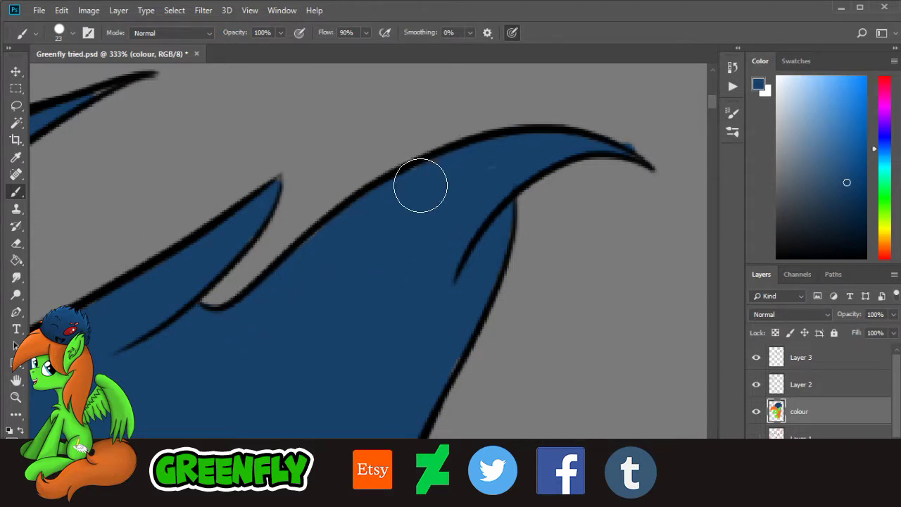
left_click(16, 243)
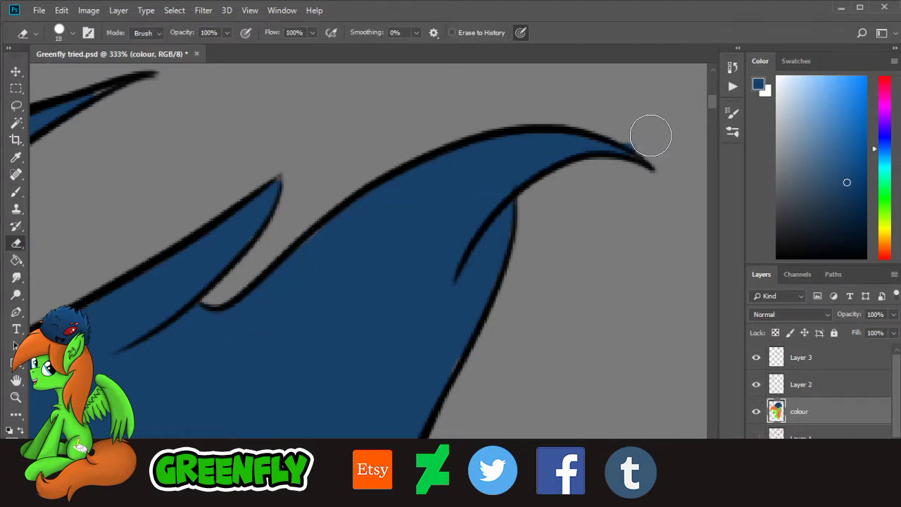
Step: Fill the bare patch at the base of the two thin tufts and the middle of the curved one with dark blue
left_click(16, 397)
left_click_drag(484, 232, 380, 232)
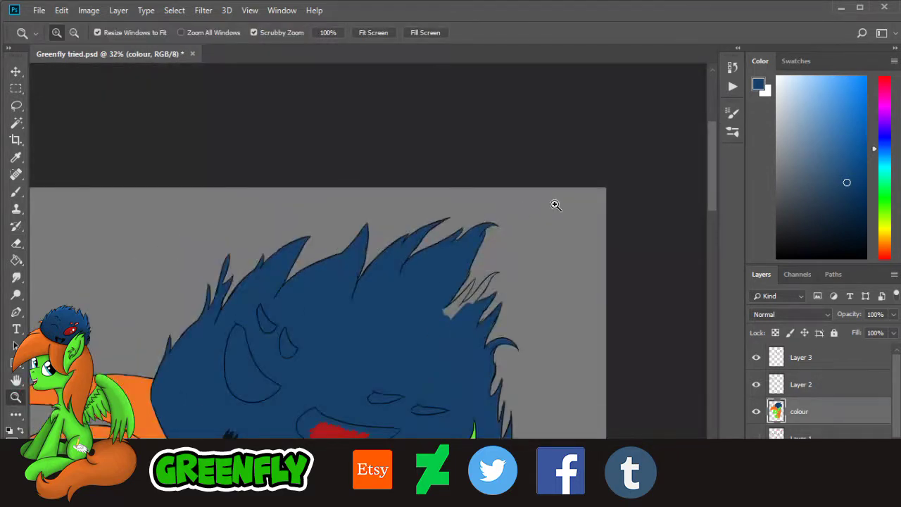
left_click_drag(712, 200, 713, 224)
left_click_drag(526, 179, 593, 179)
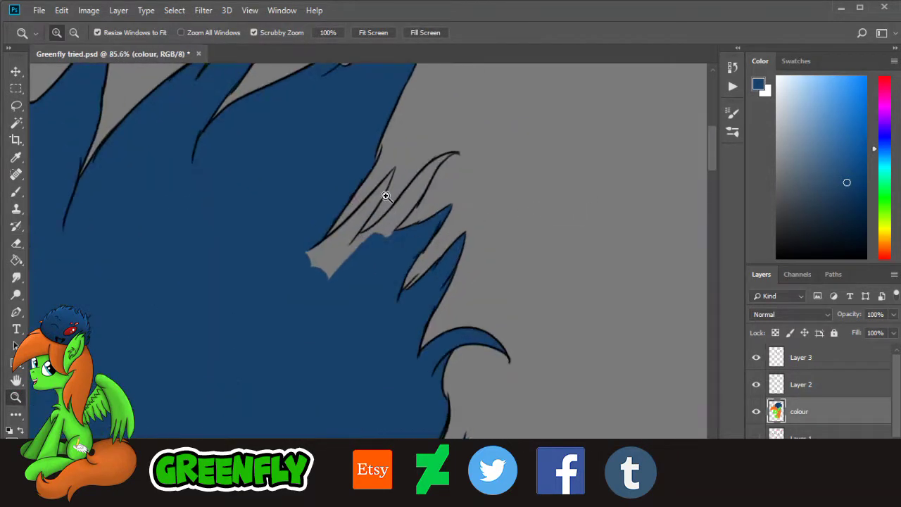
left_click_drag(361, 177, 404, 179)
scroll(404, 179, "up", 2)
scroll(428, 257, "up", 2)
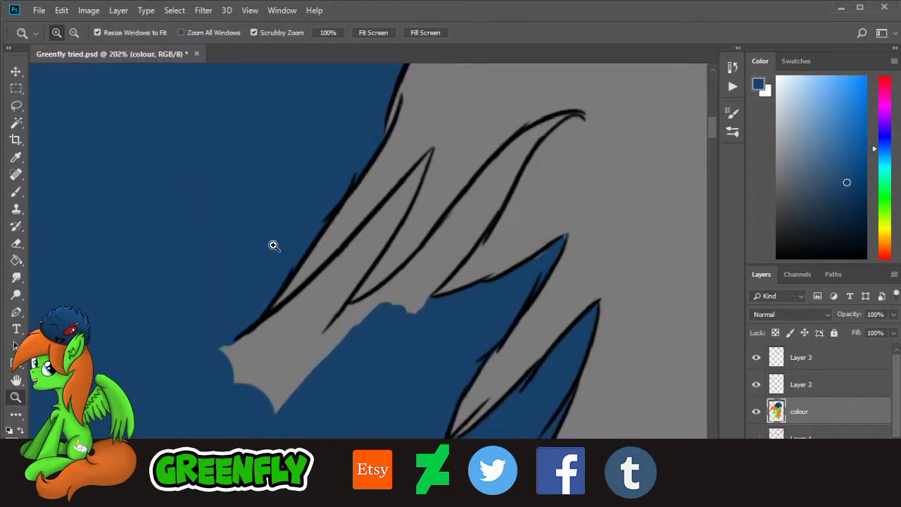
left_click(16, 194)
mouse_move(247, 368)
left_mouse_down()
mouse_move(250, 411)
mouse_move(327, 328)
mouse_move(226, 366)
mouse_move(277, 321)
mouse_move(316, 316)
mouse_move(333, 343)
mouse_move(443, 252)
mouse_move(401, 330)
mouse_move(438, 258)
mouse_move(457, 248)
mouse_move(446, 258)
mouse_move(491, 192)
mouse_move(430, 260)
mouse_move(437, 247)
left_mouse_up()
Step: Reduce the brush to 15 px and fill the shorter, straight thin tuft with dark blue up to its tip
left_click(15, 396)
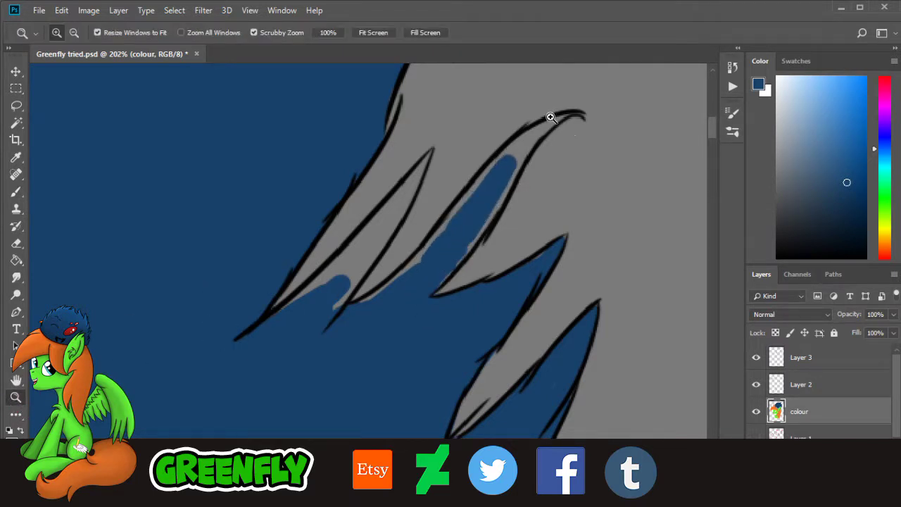
left_click_drag(549, 115, 574, 128)
left_click(17, 192)
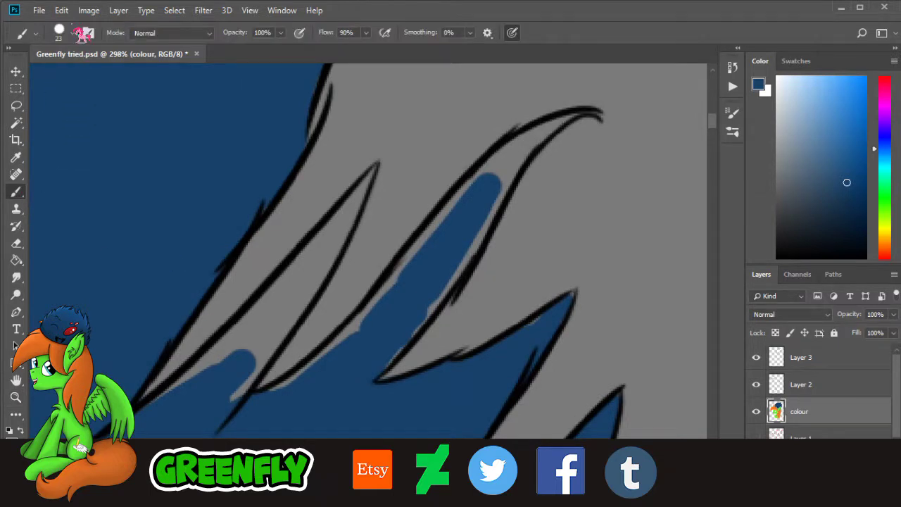
left_click(60, 33)
mouse_move(245, 370)
left_mouse_down()
mouse_move(233, 377)
mouse_move(269, 338)
mouse_move(270, 345)
mouse_move(275, 316)
mouse_move(177, 391)
left_mouse_up()
left_click_drag(233, 350, 211, 364)
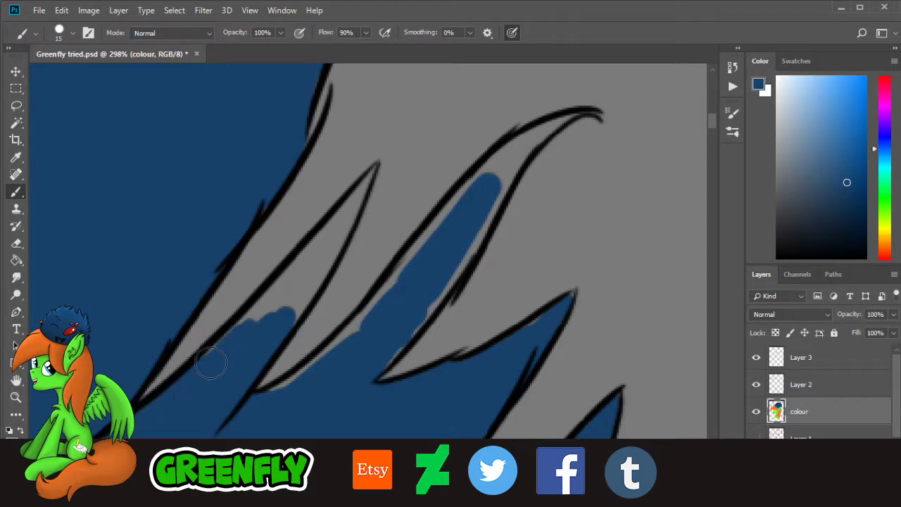
mouse_move(265, 309)
left_mouse_down()
mouse_move(302, 282)
mouse_move(278, 299)
mouse_move(308, 295)
left_mouse_up()
mouse_move(318, 244)
left_mouse_down()
mouse_move(323, 258)
mouse_move(312, 288)
mouse_move(374, 171)
mouse_move(277, 297)
left_mouse_up()
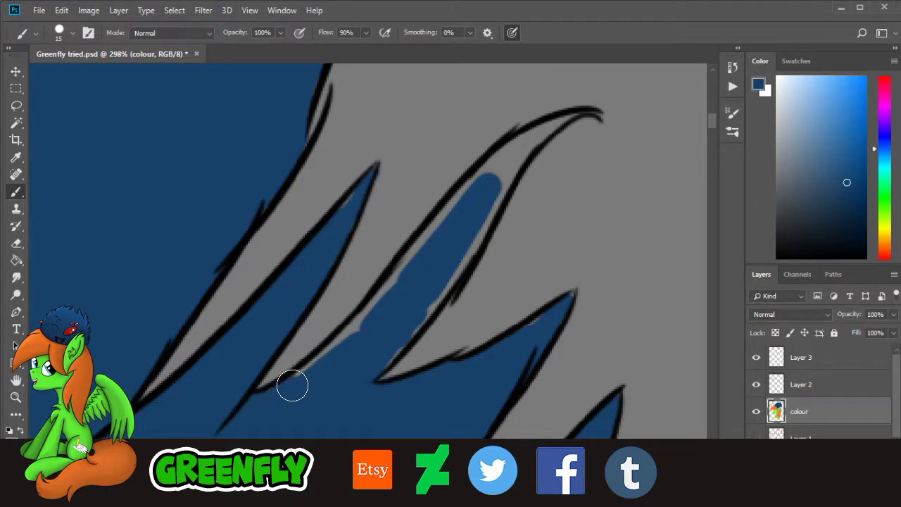
Step: Fill the curved thin tuft with dark blue up to its tip, and touch up the point of the tuft below it
left_click_drag(295, 390, 315, 372)
mouse_move(360, 334)
left_mouse_down()
mouse_move(381, 308)
mouse_move(363, 326)
left_mouse_up()
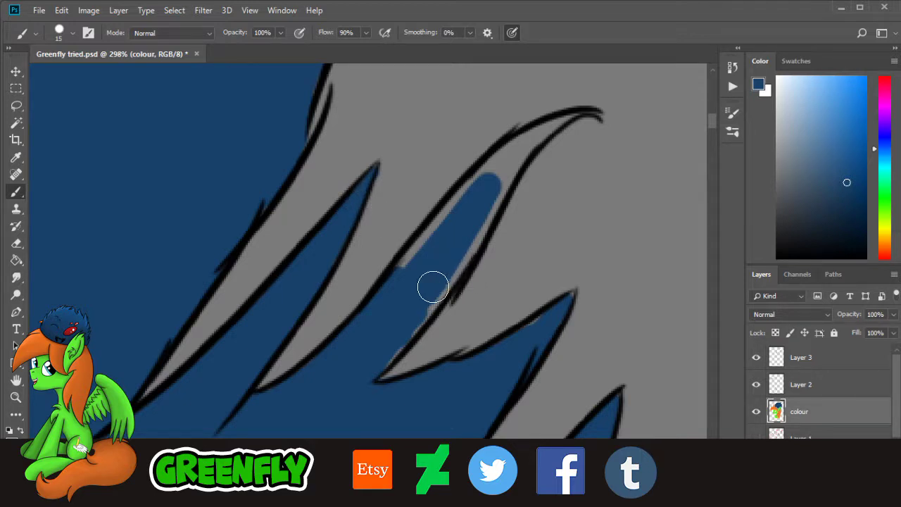
left_click_drag(423, 294, 409, 328)
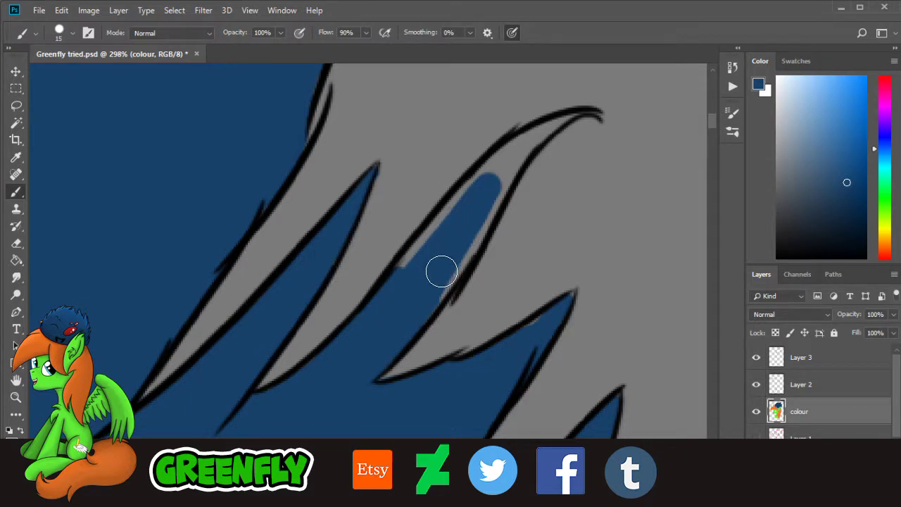
left_click_drag(434, 297, 459, 258)
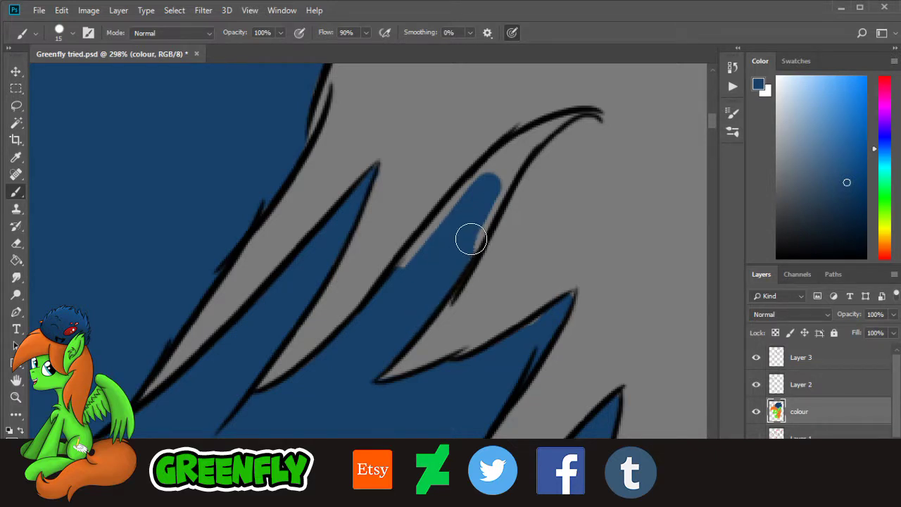
mouse_move(470, 239)
left_mouse_down()
mouse_move(511, 161)
mouse_move(432, 228)
mouse_move(407, 270)
left_mouse_up()
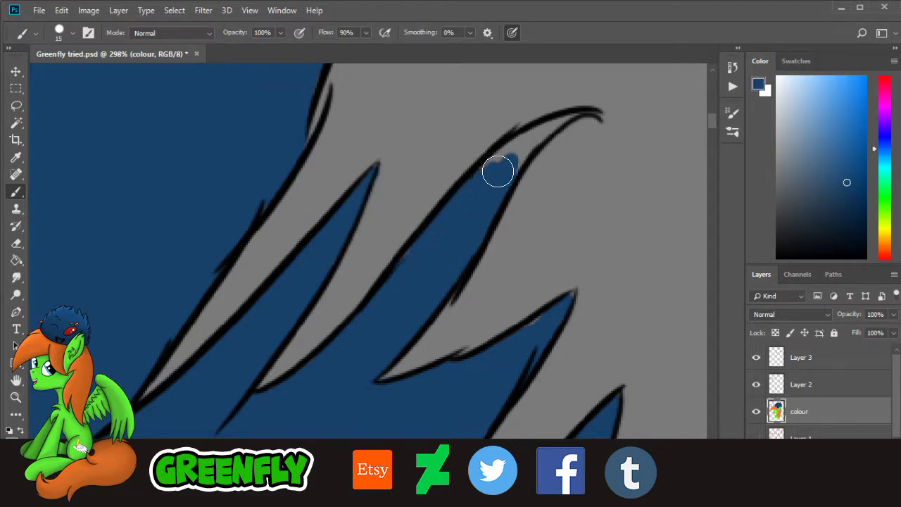
left_click_drag(498, 173, 513, 167)
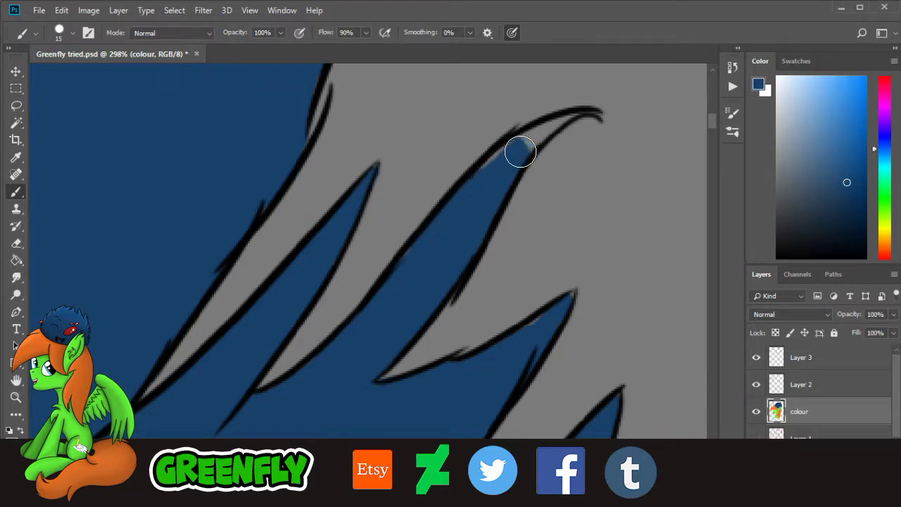
mouse_move(514, 153)
left_mouse_down()
mouse_move(540, 145)
mouse_move(543, 155)
mouse_move(521, 156)
mouse_move(576, 113)
mouse_move(504, 152)
left_mouse_up()
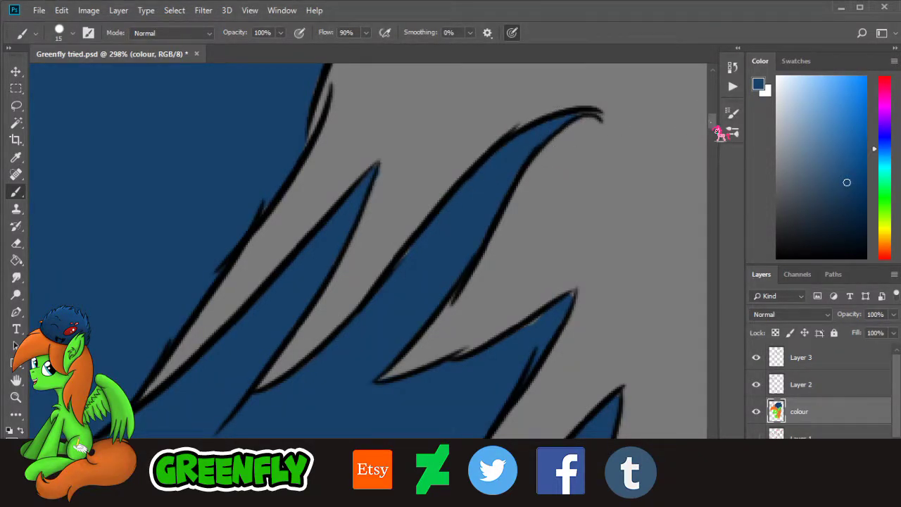
scroll(716, 133, "down", 4)
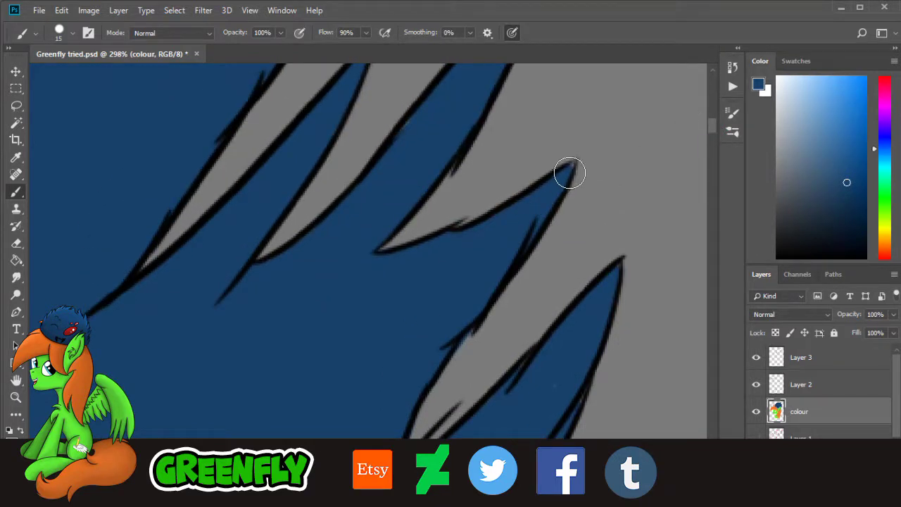
left_click_drag(569, 172, 516, 241)
Step: Check the creature's finished dark blue fur against the whole drawing and save the file
left_click(16, 397)
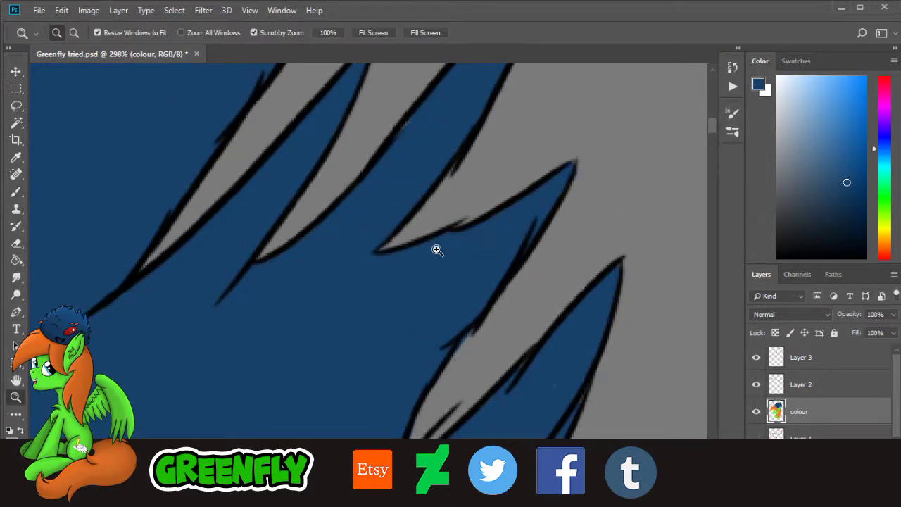
left_click_drag(436, 249, 370, 270)
scroll(701, 219, "down", 3)
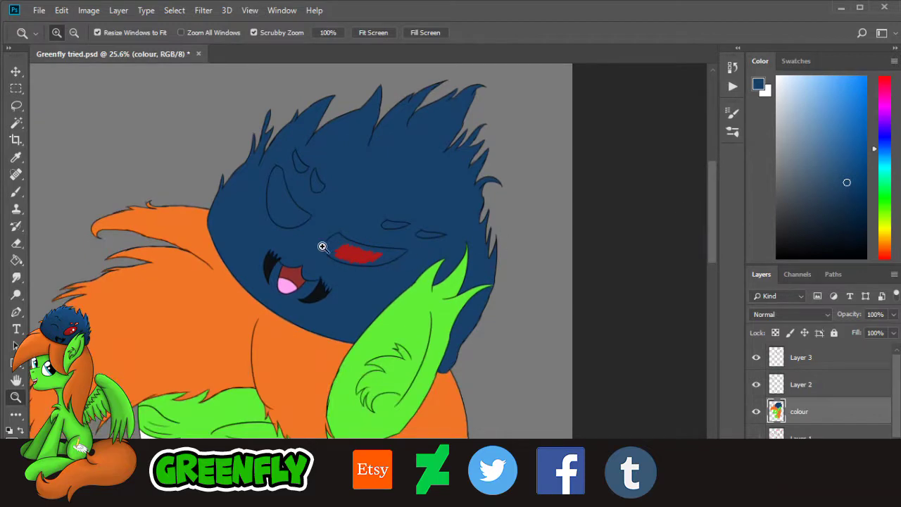
left_click_drag(372, 274, 408, 264)
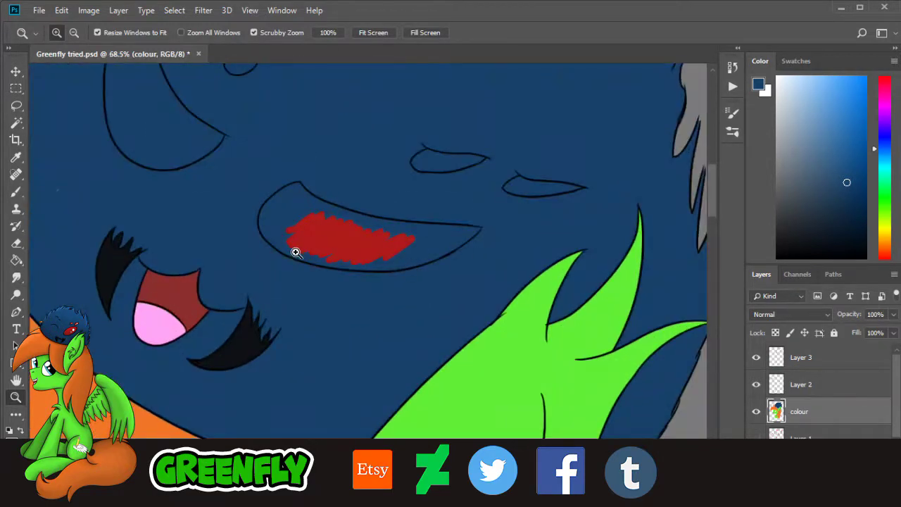
left_click_drag(492, 252, 468, 271)
left_click_drag(382, 208, 385, 193)
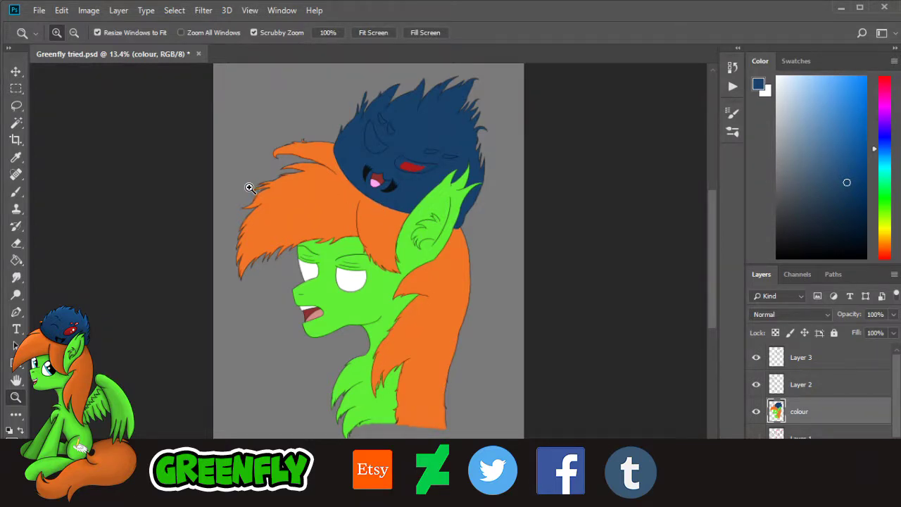
left_click(39, 10)
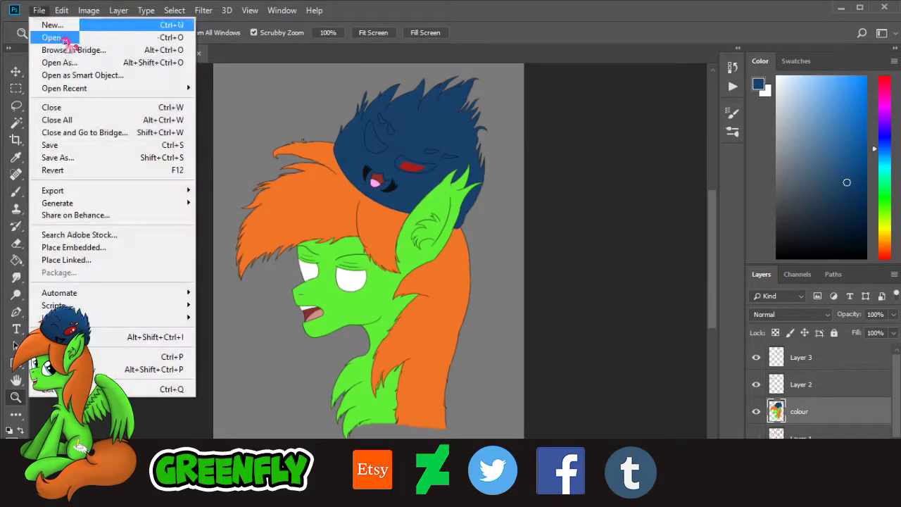
left_click(90, 147)
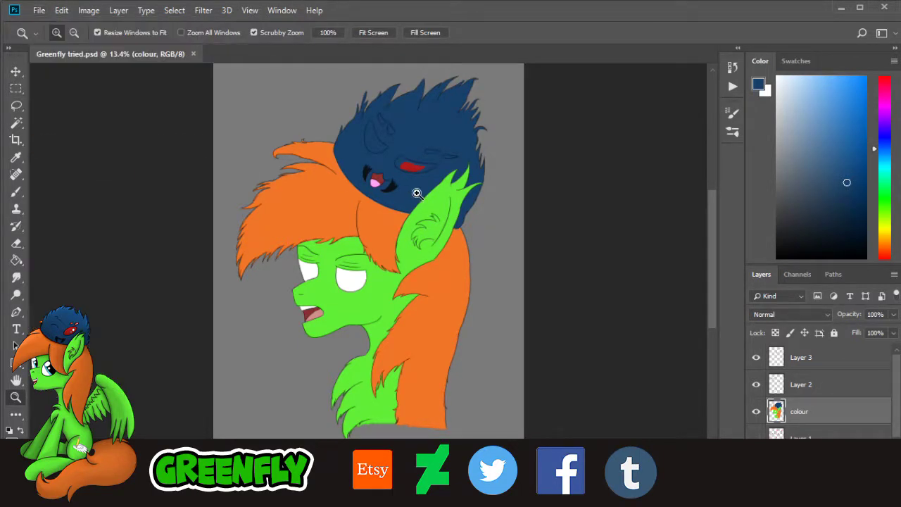
Step: Sample the red from the large eye's scribble and fill the small eye nearest the side fur with it
left_click(447, 162)
left_click(443, 145)
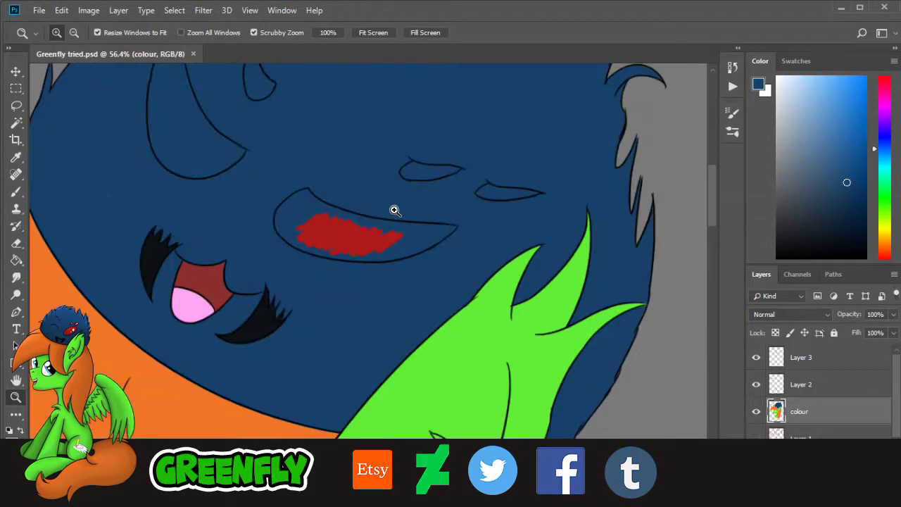
left_click(321, 212)
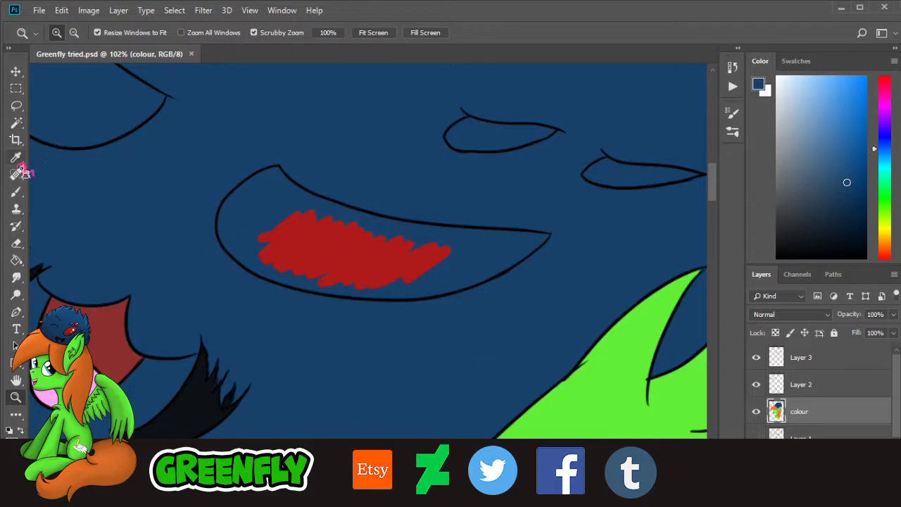
left_click(15, 156)
left_click(364, 259)
left_click_drag(470, 472, 496, 477)
left_click(15, 396)
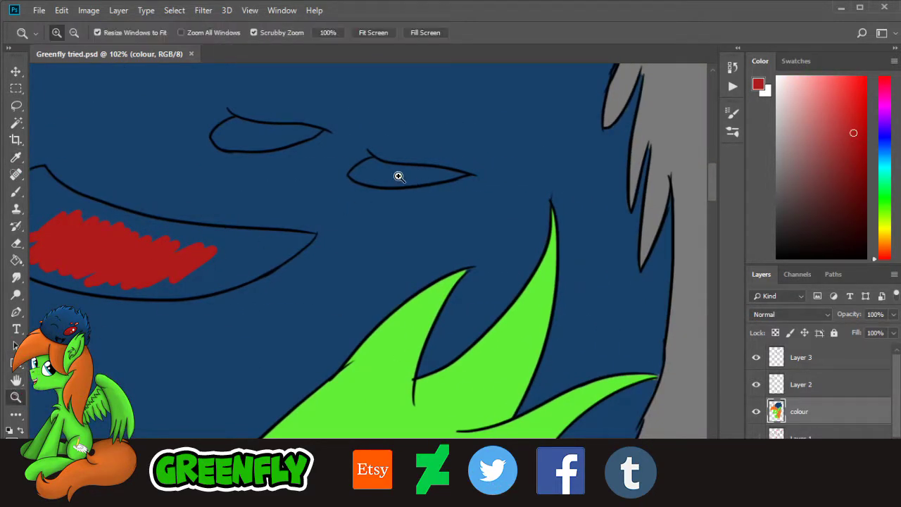
mouse_move(398, 176)
left_mouse_down()
mouse_move(436, 171)
mouse_move(464, 152)
mouse_move(396, 176)
left_mouse_up()
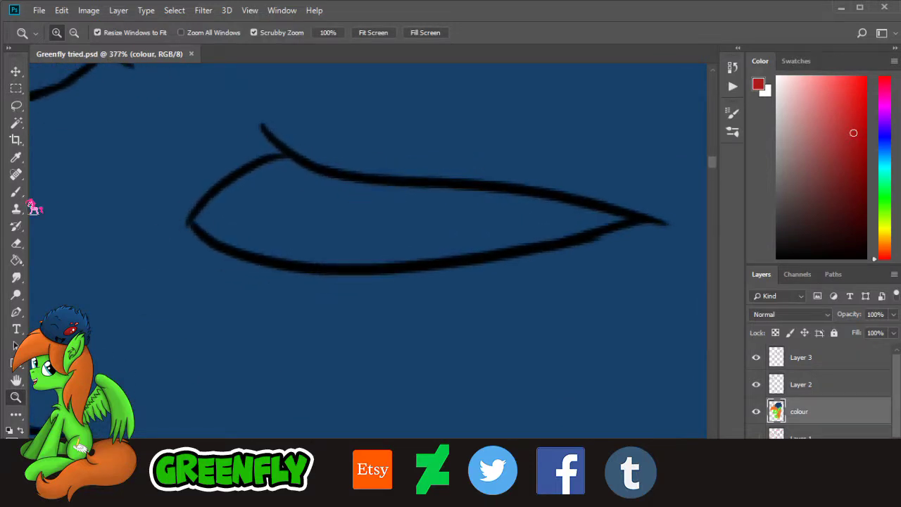
left_click(15, 191)
mouse_move(267, 217)
left_mouse_down()
mouse_move(209, 220)
mouse_move(240, 239)
mouse_move(329, 257)
mouse_move(255, 248)
mouse_move(364, 260)
mouse_move(545, 232)
left_mouse_up()
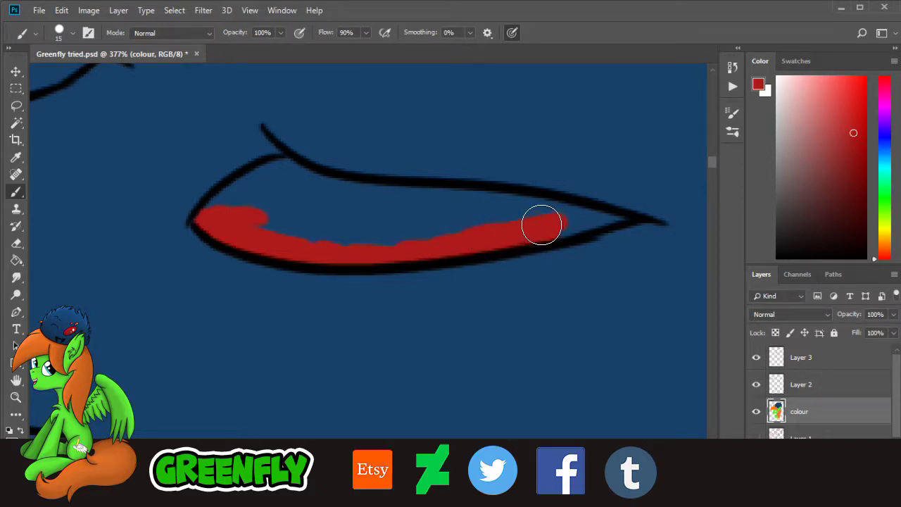
mouse_move(540, 226)
left_mouse_down()
mouse_move(616, 221)
mouse_move(571, 212)
mouse_move(582, 207)
mouse_move(560, 220)
mouse_move(521, 206)
mouse_move(457, 207)
mouse_move(488, 211)
left_mouse_up()
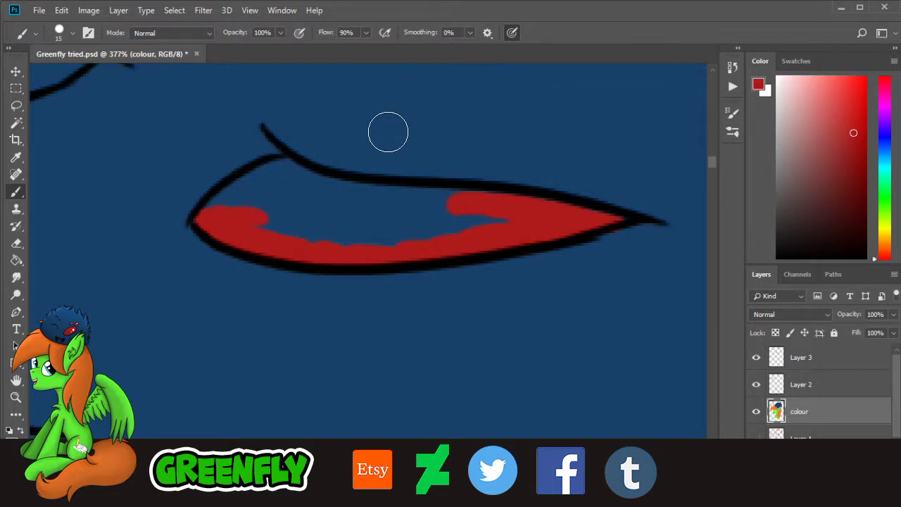
mouse_move(411, 208)
left_mouse_down()
mouse_move(392, 225)
mouse_move(479, 226)
mouse_move(440, 208)
mouse_move(509, 202)
mouse_move(399, 207)
mouse_move(412, 199)
mouse_move(312, 190)
mouse_move(326, 188)
mouse_move(280, 175)
mouse_move(272, 187)
mouse_move(219, 204)
mouse_move(280, 167)
mouse_move(298, 207)
mouse_move(341, 219)
mouse_move(364, 243)
mouse_move(377, 232)
left_mouse_up()
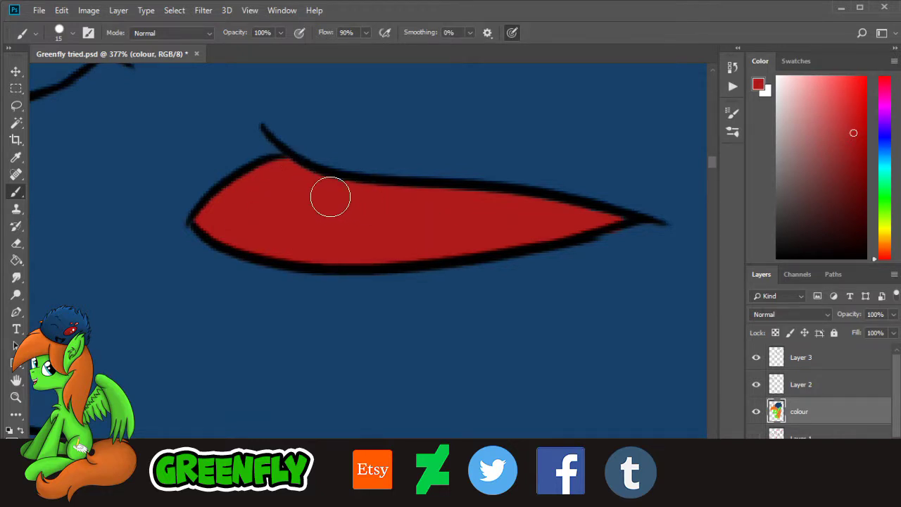
Step: Fill the other small eye, closer to the large one, with the same red up to its outline
left_click(16, 396)
left_click_drag(463, 235, 377, 253)
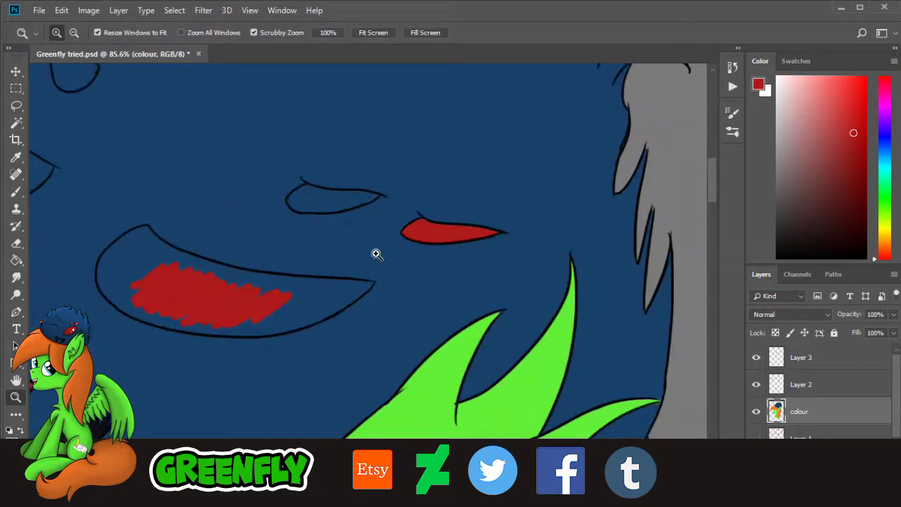
left_click_drag(319, 220, 390, 152)
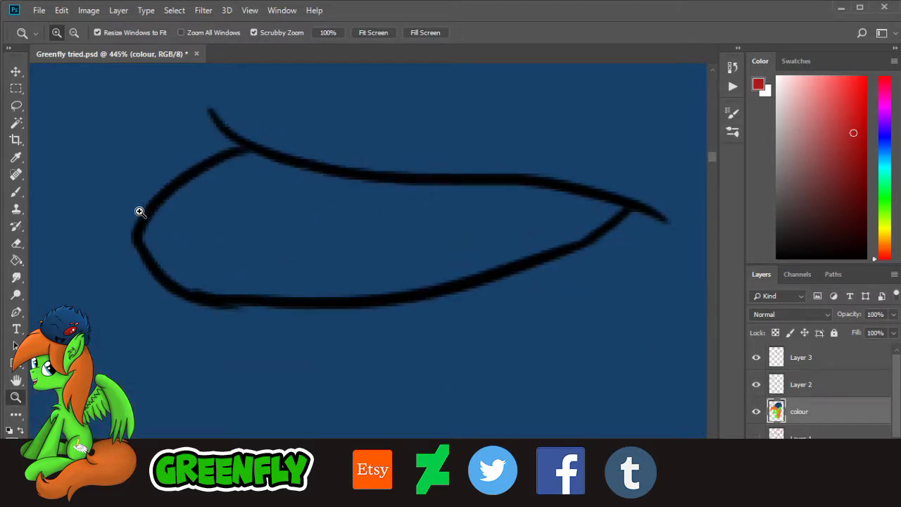
key("b")
mouse_move(215, 209)
left_mouse_down()
mouse_move(192, 225)
mouse_move(191, 195)
mouse_move(153, 251)
mouse_move(204, 278)
mouse_move(384, 286)
mouse_move(552, 232)
mouse_move(580, 232)
mouse_move(604, 213)
mouse_move(499, 197)
mouse_move(526, 198)
mouse_move(359, 191)
mouse_move(262, 171)
mouse_move(231, 181)
mouse_move(249, 255)
mouse_move(354, 237)
mouse_move(380, 257)
mouse_move(511, 209)
mouse_move(415, 216)
left_mouse_up()
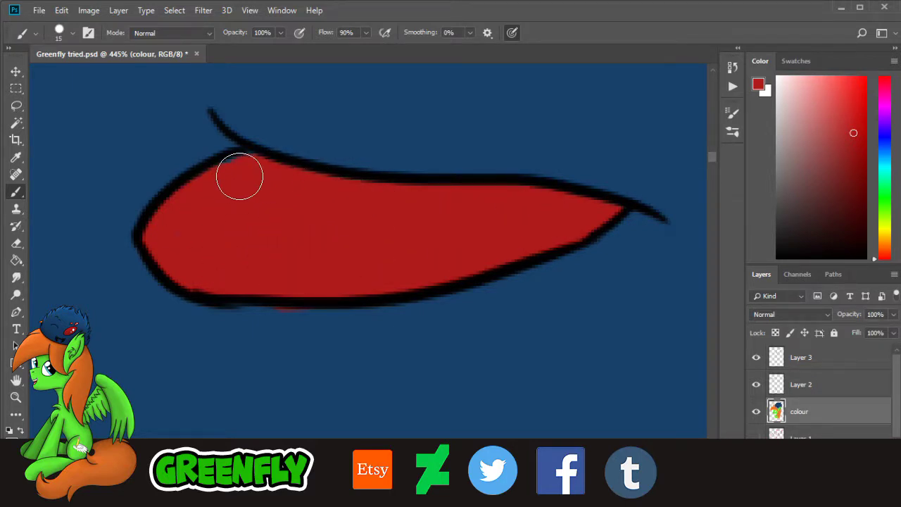
Step: Sample the dark blue fur color and paint over the red overspill beneath the small eye's lower outline
left_click(20, 157)
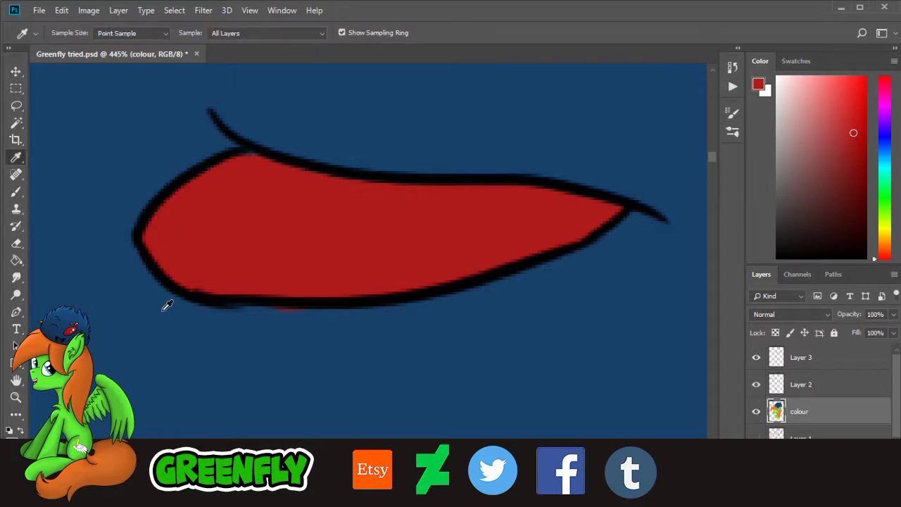
left_click(167, 331)
left_click(17, 192)
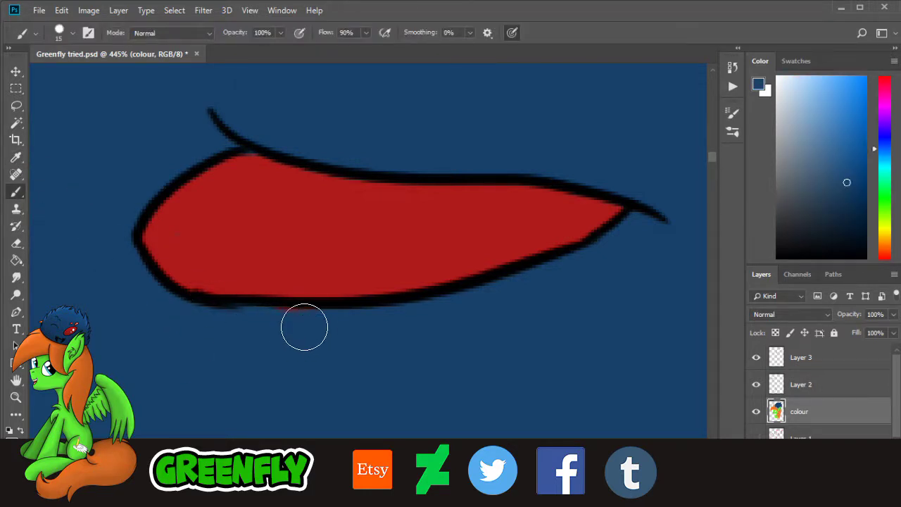
Step: Resample the red and fill the large eye's rounded end, from partway up its outer edge down to the lower outline
key("z")
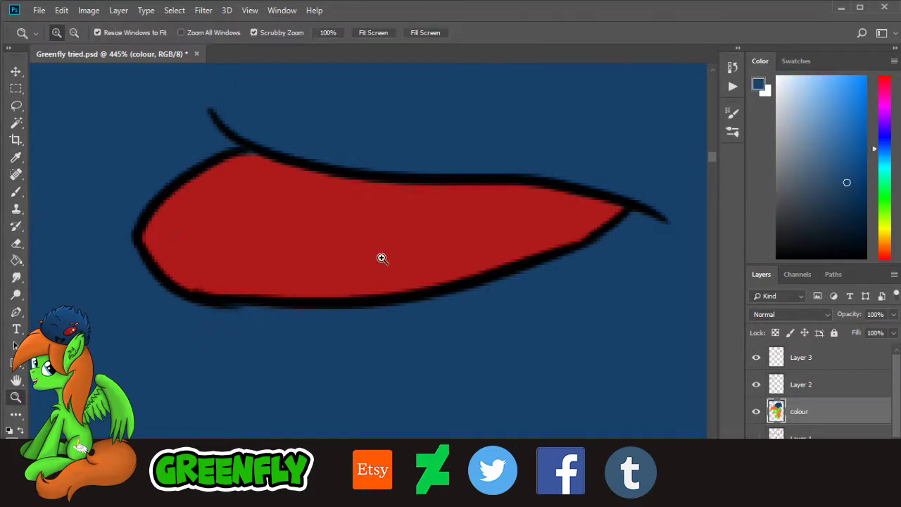
left_click_drag(380, 256, 327, 294)
left_click_drag(314, 362, 394, 362)
left_click_drag(144, 199, 184, 208)
left_click_drag(306, 227, 324, 237)
left_click(29, 163)
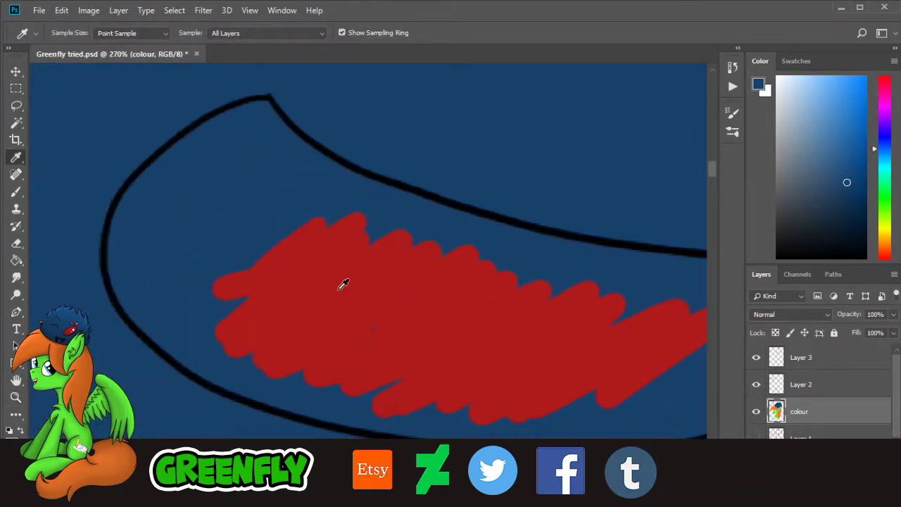
left_click(343, 285)
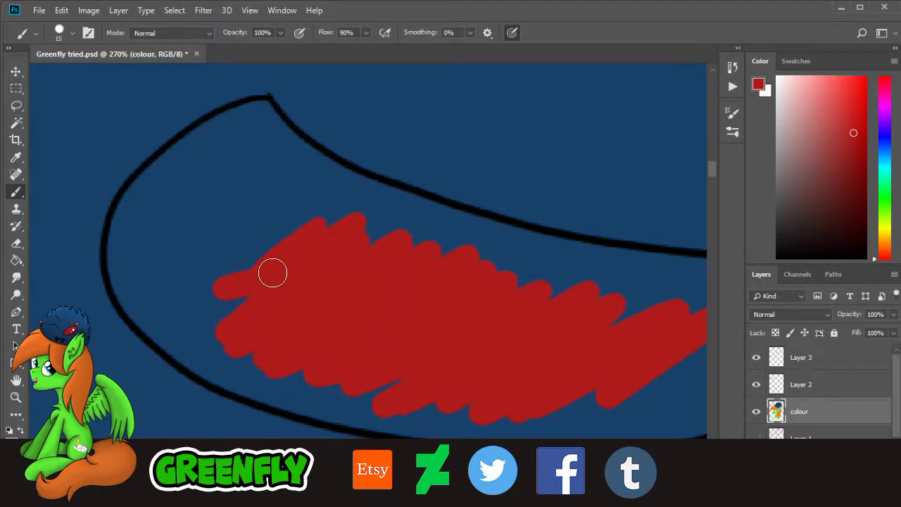
mouse_move(273, 273)
left_mouse_down()
mouse_move(234, 304)
mouse_move(270, 233)
mouse_move(198, 266)
mouse_move(224, 205)
mouse_move(213, 207)
mouse_move(224, 218)
mouse_move(219, 231)
mouse_move(240, 182)
mouse_move(266, 170)
mouse_move(240, 199)
mouse_move(258, 204)
mouse_move(221, 222)
mouse_move(227, 187)
mouse_move(216, 165)
mouse_move(184, 189)
mouse_move(191, 167)
mouse_move(154, 193)
mouse_move(178, 155)
left_mouse_up()
mouse_move(145, 193)
left_mouse_down()
mouse_move(133, 216)
mouse_move(143, 205)
mouse_move(119, 220)
mouse_move(127, 234)
mouse_move(122, 229)
mouse_move(120, 238)
mouse_move(153, 267)
mouse_move(169, 233)
mouse_move(139, 258)
mouse_move(119, 260)
mouse_move(127, 303)
mouse_move(123, 292)
mouse_move(145, 303)
left_mouse_up()
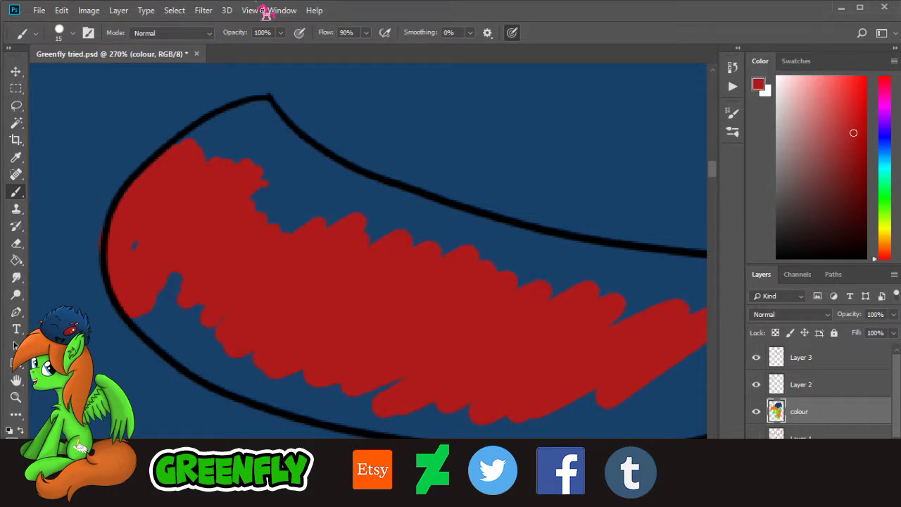
mouse_move(137, 254)
left_mouse_down()
mouse_move(179, 290)
mouse_move(192, 281)
mouse_move(187, 316)
mouse_move(144, 302)
mouse_move(167, 325)
mouse_move(147, 326)
mouse_move(189, 352)
mouse_move(178, 352)
mouse_move(216, 350)
mouse_move(164, 345)
mouse_move(242, 384)
mouse_move(206, 369)
mouse_move(192, 343)
mouse_move(197, 357)
mouse_move(197, 290)
mouse_move(181, 268)
left_mouse_up()
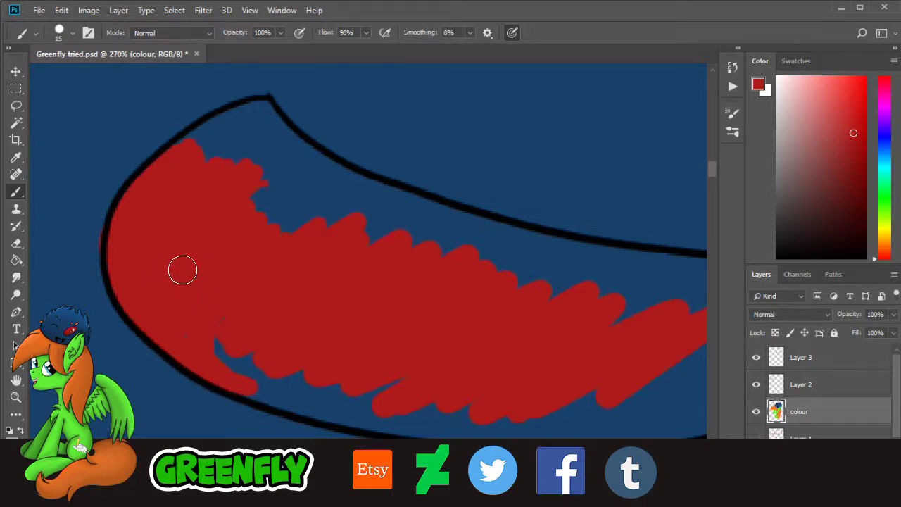
Step: Erase the red overspill outside the large eye's rounded end and repaint that spot with sampled dark blue
left_click(16, 242)
mouse_move(94, 249)
left_mouse_down()
mouse_move(96, 218)
mouse_move(95, 236)
left_mouse_up()
left_click(16, 157)
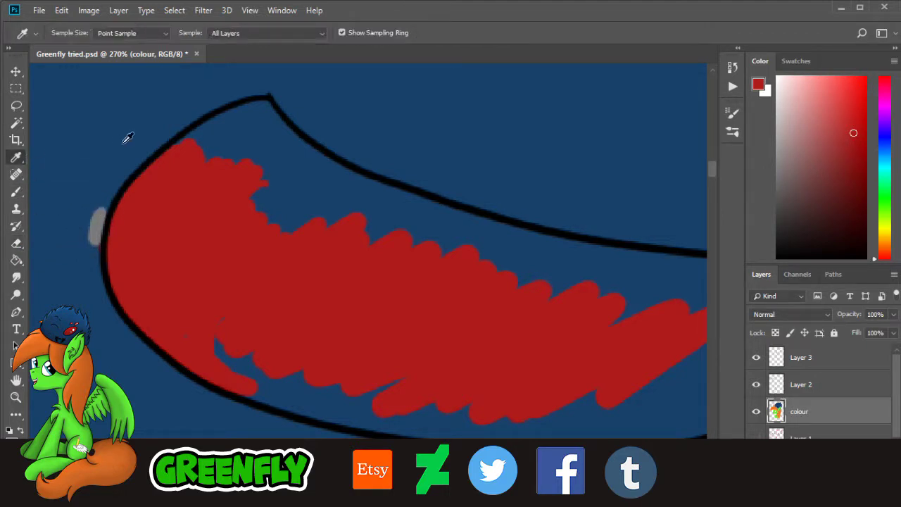
left_click(74, 186)
left_click(17, 192)
mouse_move(94, 191)
left_mouse_down()
mouse_move(88, 240)
mouse_move(98, 226)
left_mouse_up()
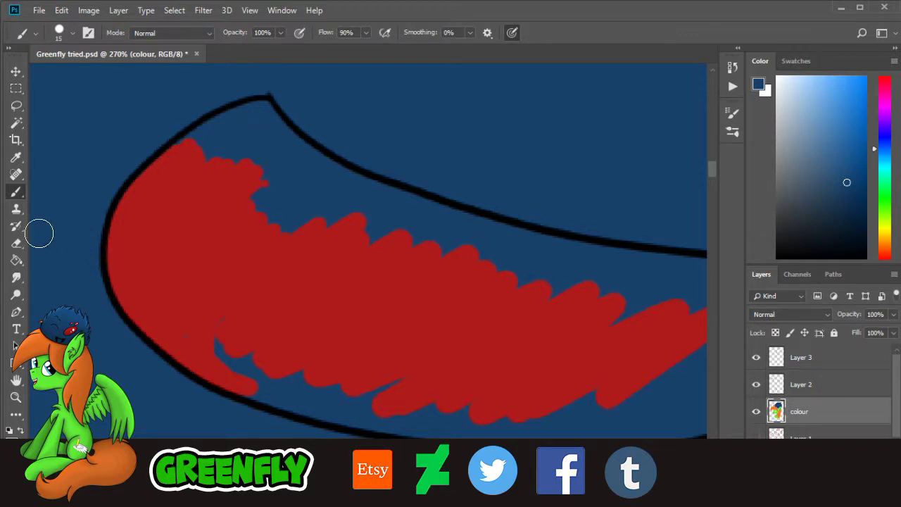
Step: Resample the red and fill the large eye's upper corner and the start of its upper edge
left_click(16, 157)
left_click(224, 225)
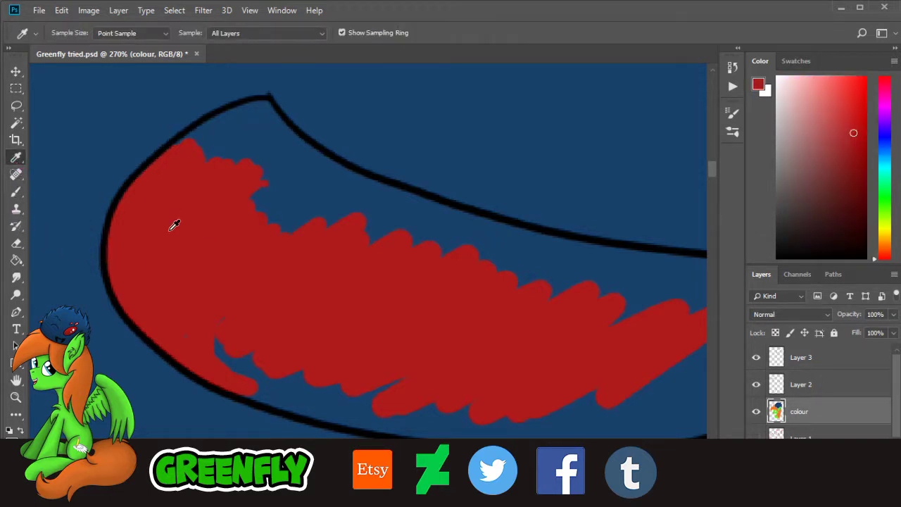
left_click(16, 191)
mouse_move(318, 233)
left_mouse_down()
mouse_move(278, 239)
mouse_move(317, 206)
mouse_move(269, 213)
mouse_move(287, 205)
mouse_move(277, 193)
mouse_move(292, 182)
mouse_move(274, 183)
mouse_move(291, 172)
mouse_move(271, 160)
mouse_move(204, 166)
mouse_move(196, 153)
mouse_move(209, 133)
mouse_move(182, 145)
mouse_move(232, 133)
mouse_move(206, 137)
mouse_move(263, 108)
mouse_move(310, 170)
mouse_move(283, 130)
mouse_move(350, 184)
mouse_move(287, 147)
mouse_move(240, 166)
left_mouse_up()
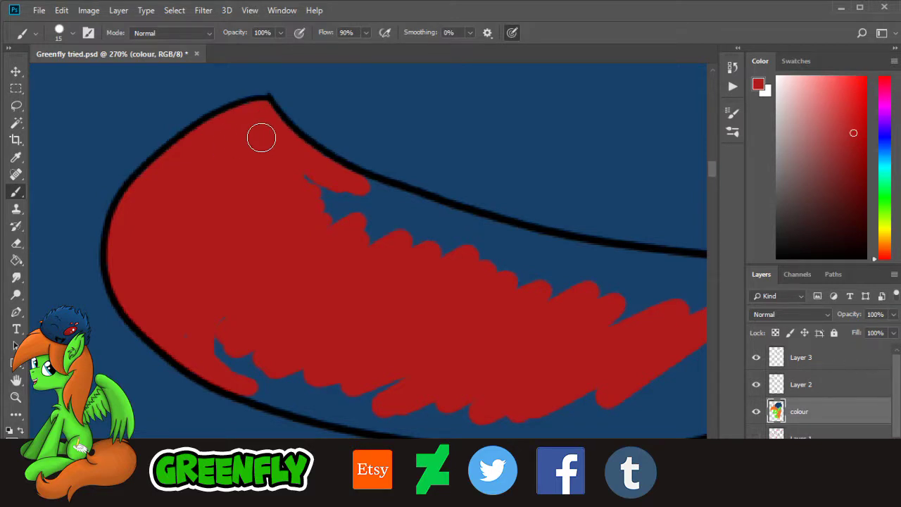
scroll(722, 192, "down", 4)
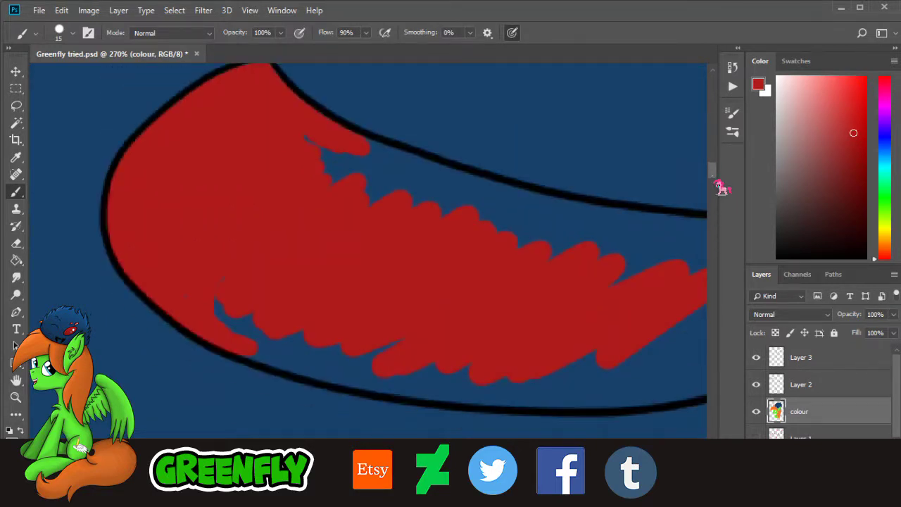
Step: Fill the gaps along the large eye's lower edge with red, following the outline from the rounded end toward the middle
scroll(490, 407, "right", 5)
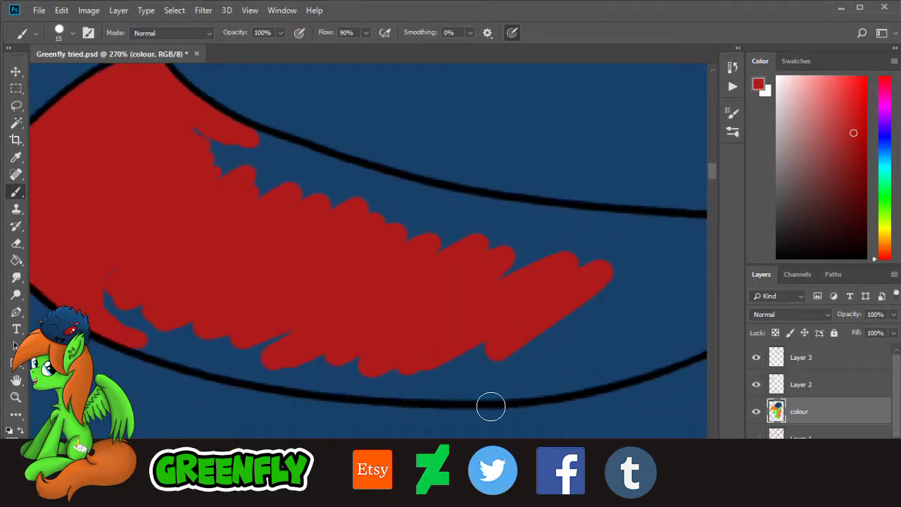
mouse_move(162, 311)
left_mouse_down()
mouse_move(143, 340)
mouse_move(196, 361)
mouse_move(149, 344)
mouse_move(248, 375)
mouse_move(291, 373)
mouse_move(271, 335)
mouse_move(185, 337)
mouse_move(148, 324)
mouse_move(137, 311)
mouse_move(154, 317)
mouse_move(131, 281)
left_mouse_up()
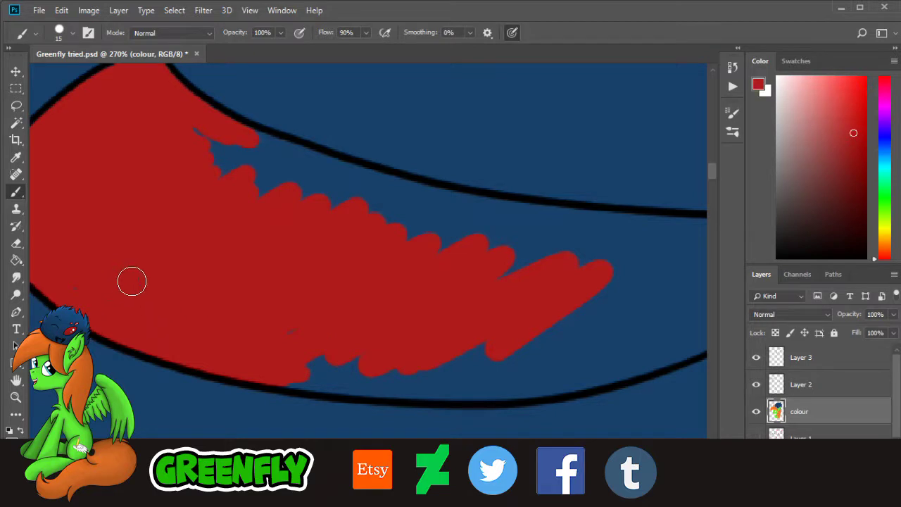
mouse_move(82, 294)
left_mouse_down()
mouse_move(288, 342)
mouse_move(299, 367)
left_mouse_up()
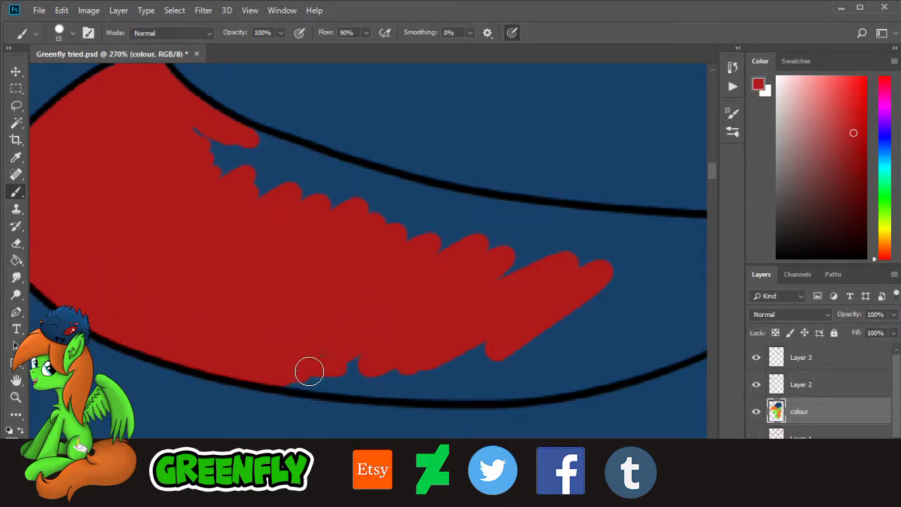
mouse_move(309, 371)
left_mouse_down()
mouse_move(314, 380)
mouse_move(340, 378)
mouse_move(323, 384)
mouse_move(378, 387)
mouse_move(396, 349)
left_mouse_up()
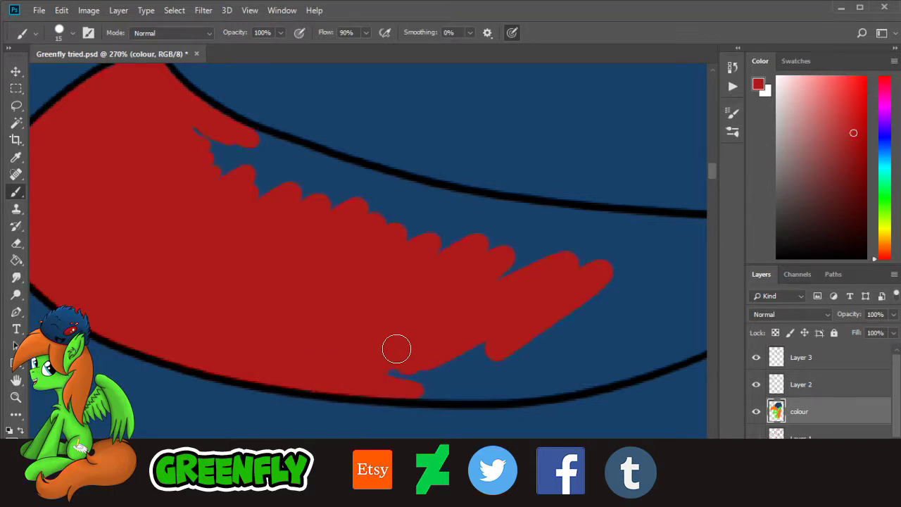
mouse_move(454, 363)
left_mouse_down()
mouse_move(431, 391)
mouse_move(485, 384)
left_mouse_up()
Step: Fill the large eye's pointed corner with red, covering the rest of the lower edge and the end of the upper edge
scroll(402, 399, "right", 3)
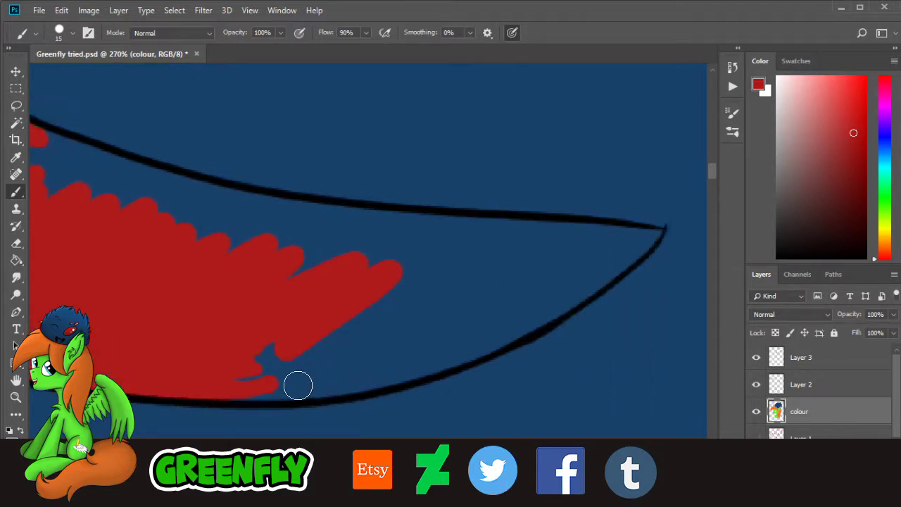
mouse_move(297, 385)
left_mouse_down()
mouse_move(239, 387)
mouse_move(338, 388)
mouse_move(384, 374)
mouse_move(354, 385)
mouse_move(316, 389)
mouse_move(508, 334)
mouse_move(466, 354)
mouse_move(458, 353)
mouse_move(548, 303)
mouse_move(510, 335)
mouse_move(655, 241)
mouse_move(486, 231)
mouse_move(523, 233)
mouse_move(309, 331)
mouse_move(282, 353)
mouse_move(291, 369)
mouse_move(300, 374)
mouse_move(461, 331)
mouse_move(354, 341)
mouse_move(525, 240)
mouse_move(520, 247)
mouse_move(532, 250)
mouse_move(509, 274)
mouse_move(447, 318)
mouse_move(545, 277)
mouse_move(515, 306)
mouse_move(620, 242)
left_mouse_up()
mouse_move(508, 478)
left_mouse_down()
mouse_move(492, 478)
mouse_move(518, 479)
left_mouse_up()
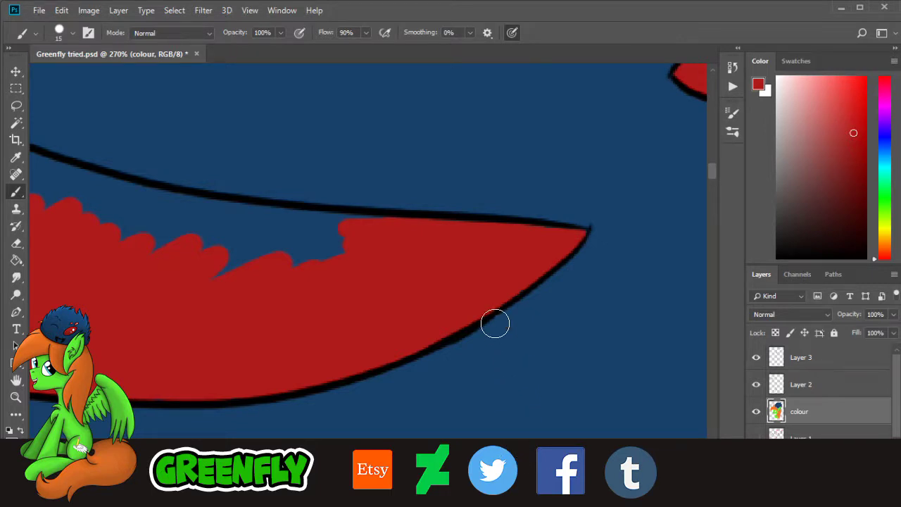
left_click_drag(514, 480, 490, 479)
Step: Fill the remaining blue strip along the large eye's upper edge with red
left_click_drag(712, 174, 712, 170)
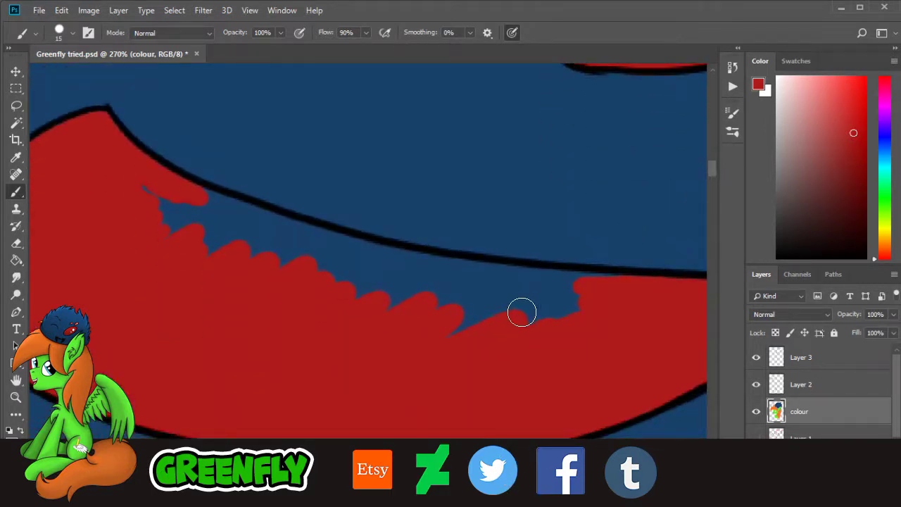
mouse_move(522, 313)
left_mouse_down()
mouse_move(553, 312)
mouse_move(549, 323)
mouse_move(536, 305)
mouse_move(606, 286)
mouse_move(532, 277)
mouse_move(550, 251)
mouse_move(545, 277)
mouse_move(472, 275)
mouse_move(491, 278)
mouse_move(224, 209)
left_mouse_up()
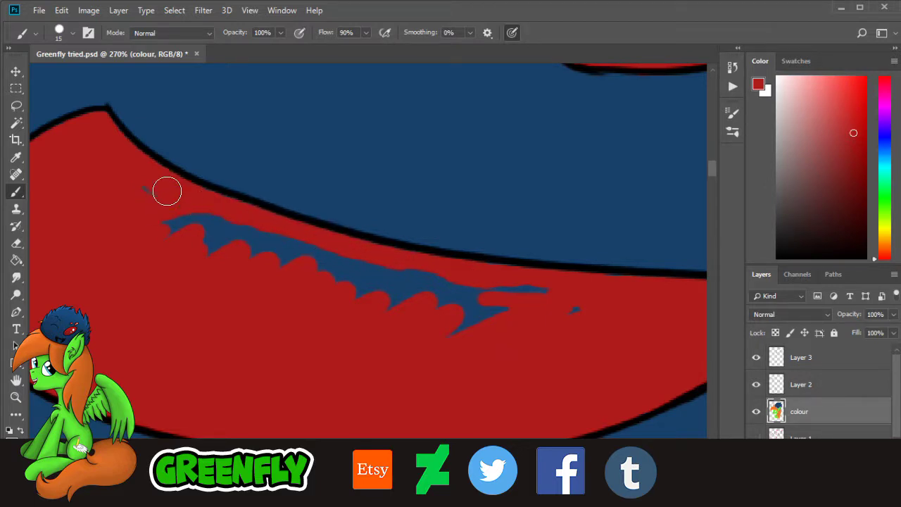
mouse_move(167, 190)
left_mouse_down()
mouse_move(187, 227)
mouse_move(179, 249)
mouse_move(242, 242)
mouse_move(427, 278)
mouse_move(404, 295)
mouse_move(416, 294)
mouse_move(424, 328)
mouse_move(485, 306)
left_mouse_up()
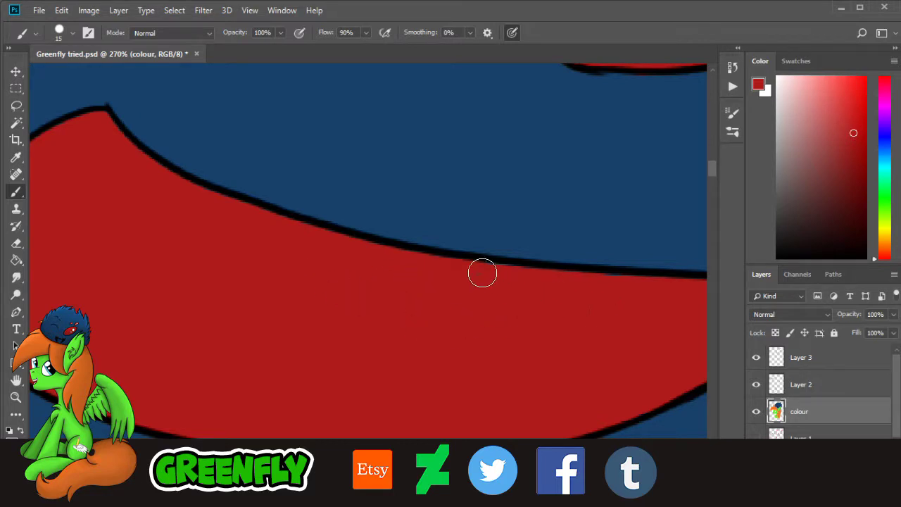
Step: Paint the upper half of the lower small eye on the creature's other side red, up to its outlines
left_click(17, 397)
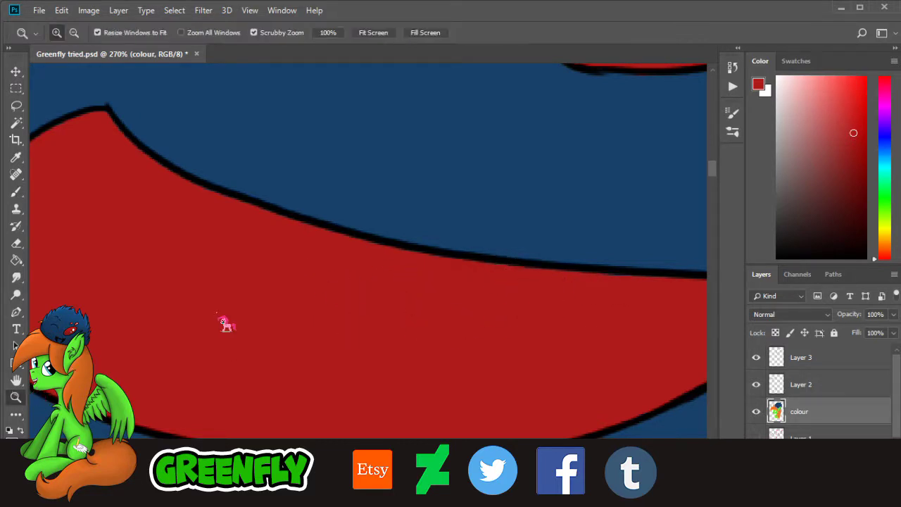
left_click_drag(423, 309, 349, 307)
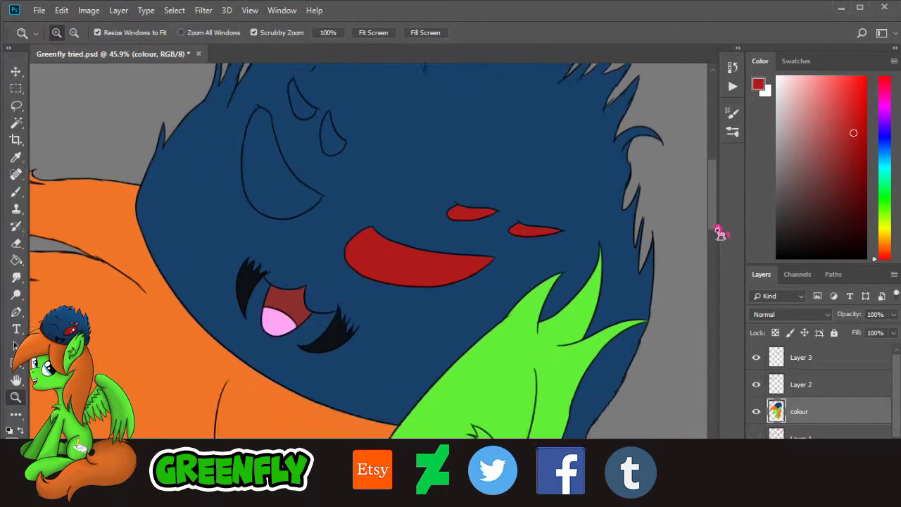
left_click_drag(277, 129, 461, 247)
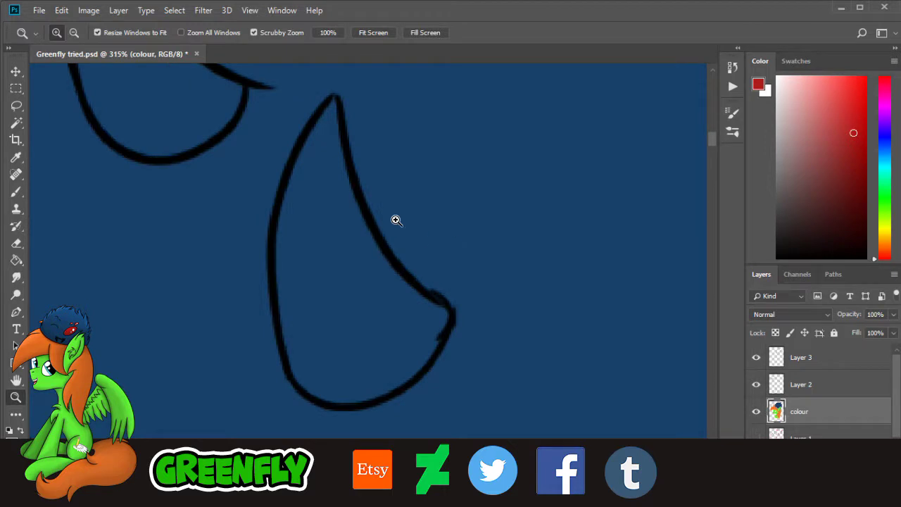
left_click_drag(395, 220, 408, 196)
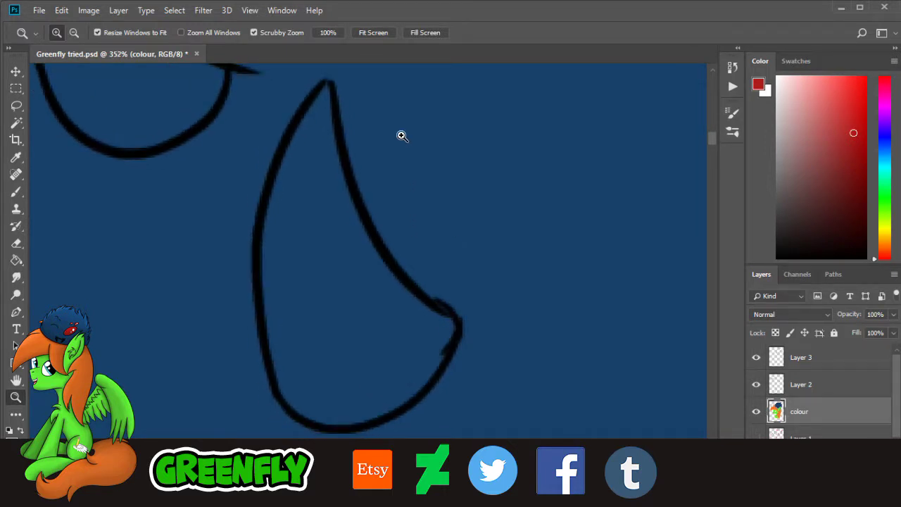
left_click(16, 192)
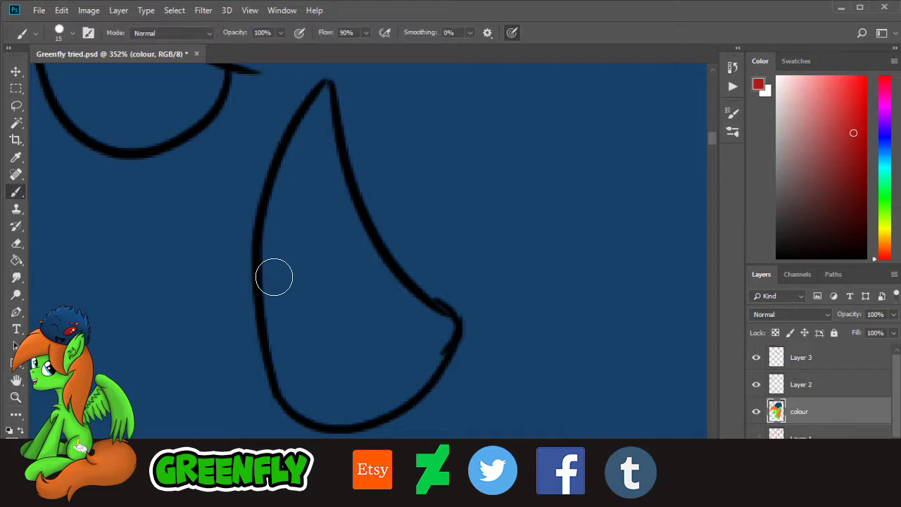
mouse_move(285, 266)
left_mouse_down()
mouse_move(285, 301)
mouse_move(289, 280)
mouse_move(296, 290)
mouse_move(299, 251)
mouse_move(333, 292)
mouse_move(344, 257)
mouse_move(354, 279)
mouse_move(366, 263)
mouse_move(330, 141)
mouse_move(330, 155)
mouse_move(326, 93)
mouse_move(307, 162)
mouse_move(304, 151)
mouse_move(288, 169)
mouse_move(274, 228)
mouse_move(267, 292)
mouse_move(280, 306)
mouse_move(291, 223)
left_mouse_up()
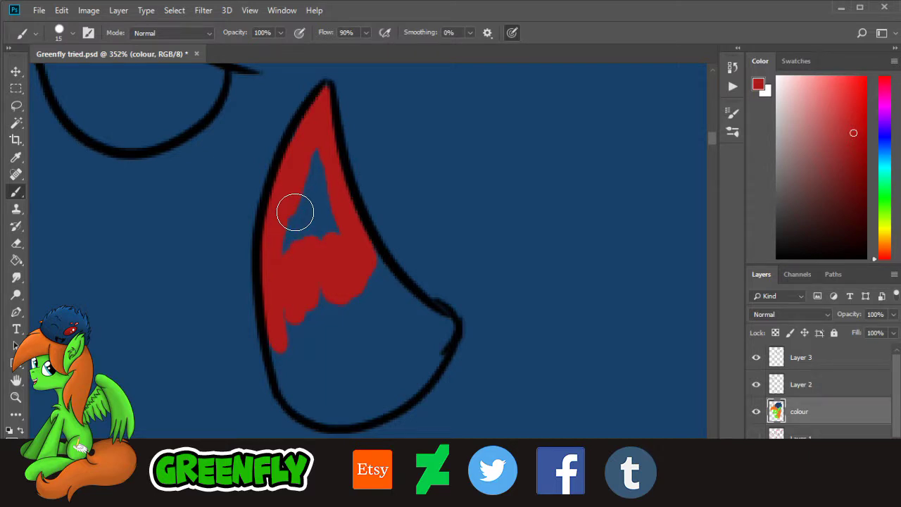
mouse_move(305, 207)
left_mouse_down()
mouse_move(326, 252)
mouse_move(290, 271)
mouse_move(299, 212)
mouse_move(328, 179)
mouse_move(316, 161)
mouse_move(328, 311)
left_mouse_up()
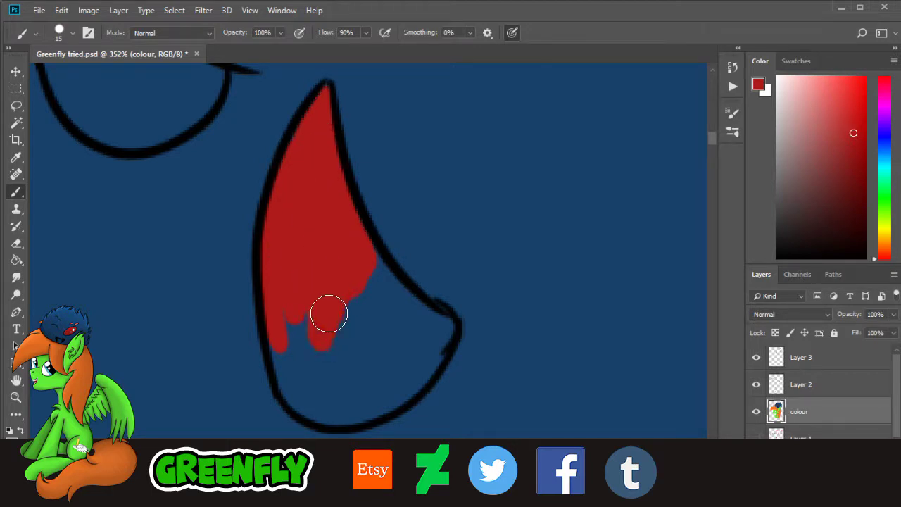
Step: Fill the rest of that small eye with red, covering its rounded base and side corner
scroll(718, 148, "down", 3)
scroll(720, 156, "up", 4)
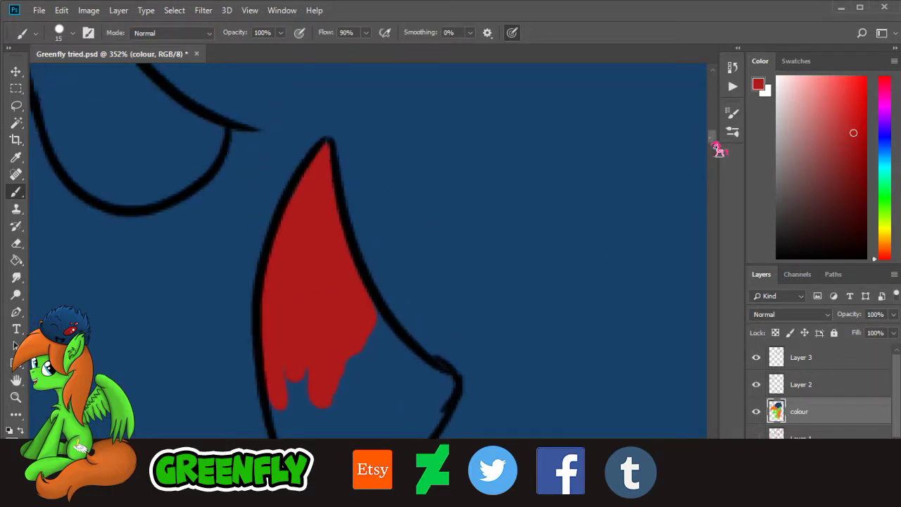
scroll(719, 150, "down", 4)
scroll(718, 150, "up", 3)
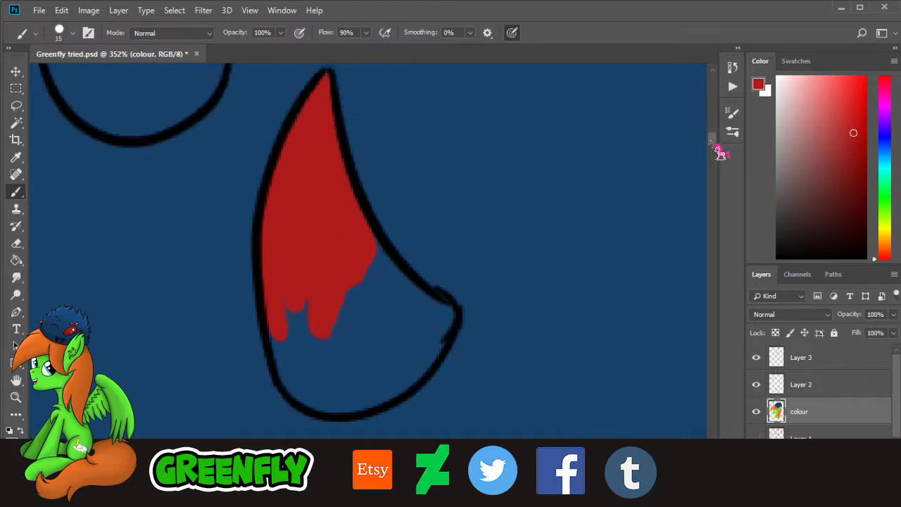
mouse_move(327, 303)
left_mouse_down()
mouse_move(286, 344)
mouse_move(280, 325)
mouse_move(288, 372)
mouse_move(322, 401)
mouse_move(352, 402)
mouse_move(333, 406)
mouse_move(413, 374)
mouse_move(444, 314)
mouse_move(377, 251)
mouse_move(367, 296)
mouse_move(312, 349)
mouse_move(306, 363)
mouse_move(323, 370)
mouse_move(340, 325)
mouse_move(298, 325)
mouse_move(281, 336)
mouse_move(305, 399)
mouse_move(338, 380)
mouse_move(347, 344)
mouse_move(369, 346)
mouse_move(371, 368)
mouse_move(399, 364)
mouse_move(424, 327)
mouse_move(386, 318)
left_mouse_up()
key("ctrl+z")
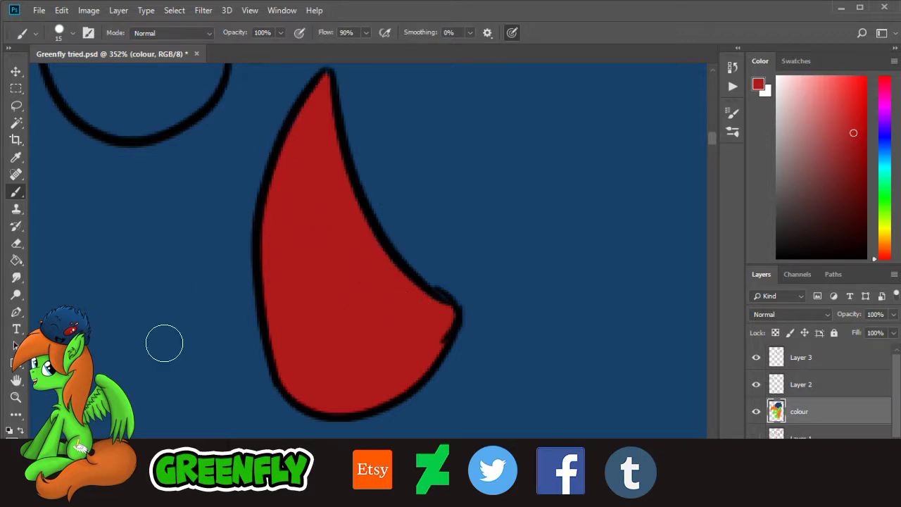
Step: Fill the neighboring small eye above it with red, from the pointed tip to the rounded base
left_click(15, 398)
left_click_drag(392, 288, 302, 289)
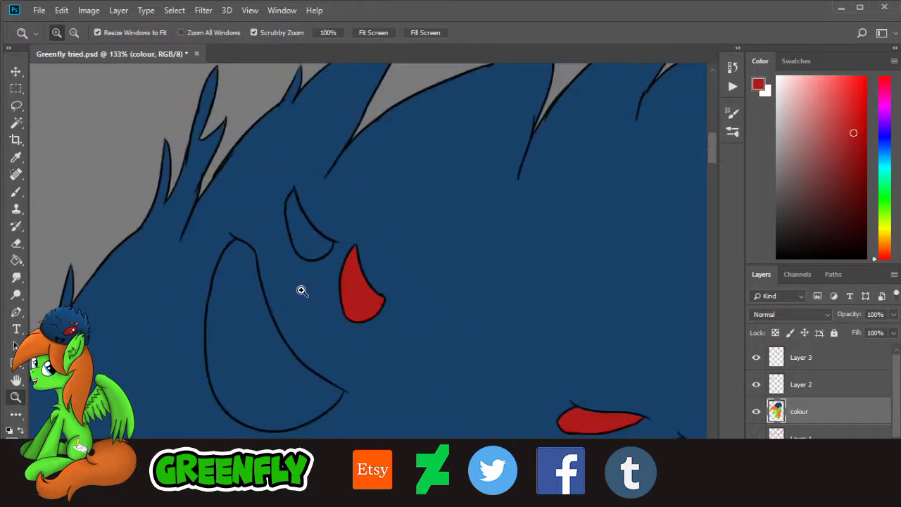
left_click_drag(312, 248, 353, 196)
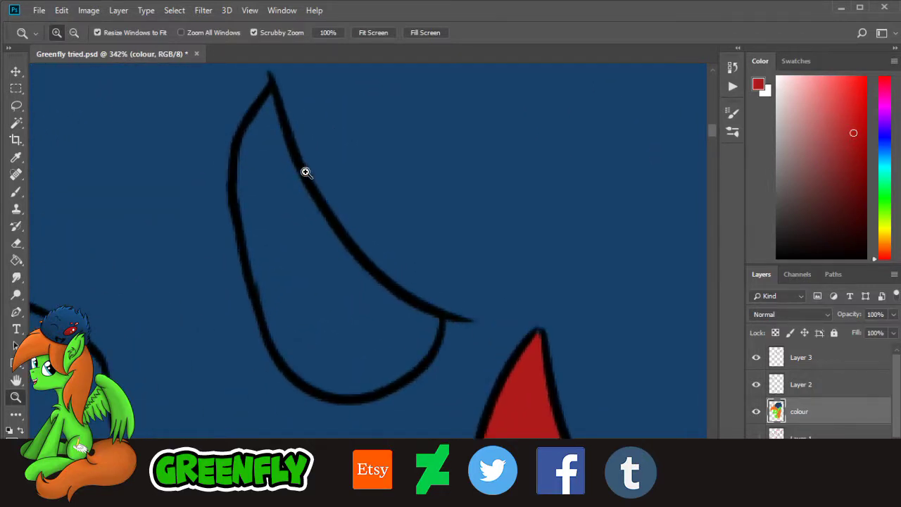
left_click(16, 192)
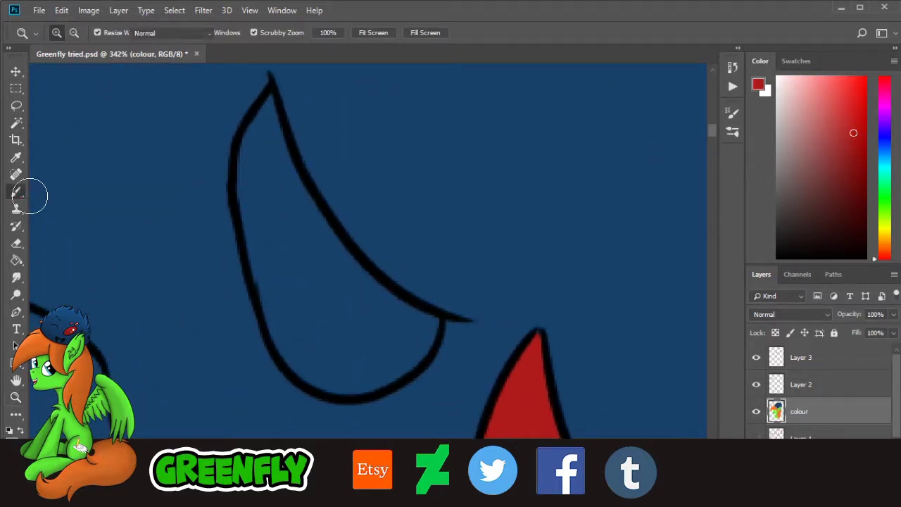
mouse_move(358, 333)
left_mouse_down()
mouse_move(392, 364)
mouse_move(411, 348)
mouse_move(411, 360)
mouse_move(429, 322)
mouse_move(353, 272)
mouse_move(313, 224)
mouse_move(323, 239)
mouse_move(270, 148)
mouse_move(280, 173)
mouse_move(272, 106)
mouse_move(249, 149)
mouse_move(253, 190)
mouse_move(241, 149)
mouse_move(271, 268)
mouse_move(256, 241)
mouse_move(258, 268)
mouse_move(282, 290)
mouse_move(282, 339)
mouse_move(276, 316)
mouse_move(289, 335)
mouse_move(285, 318)
mouse_move(297, 329)
mouse_move(289, 357)
mouse_move(344, 387)
mouse_move(401, 363)
mouse_move(410, 328)
mouse_move(317, 340)
mouse_move(321, 291)
mouse_move(290, 273)
mouse_move(263, 225)
mouse_move(269, 204)
mouse_move(324, 294)
mouse_move(377, 306)
mouse_move(354, 363)
mouse_move(317, 380)
mouse_move(359, 362)
mouse_move(339, 259)
left_mouse_up()
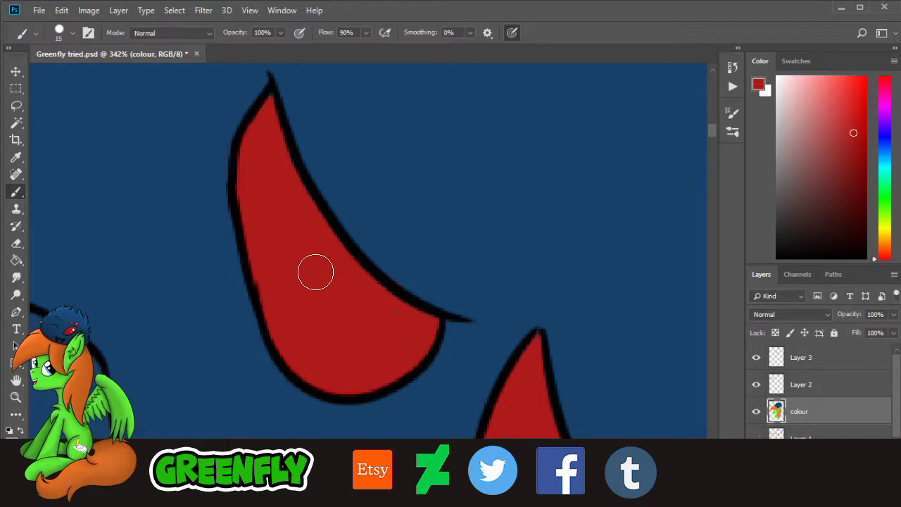
Step: Enlarge the brush to 139 px and block in the middle of the unfilled large eye with red
left_click(19, 397)
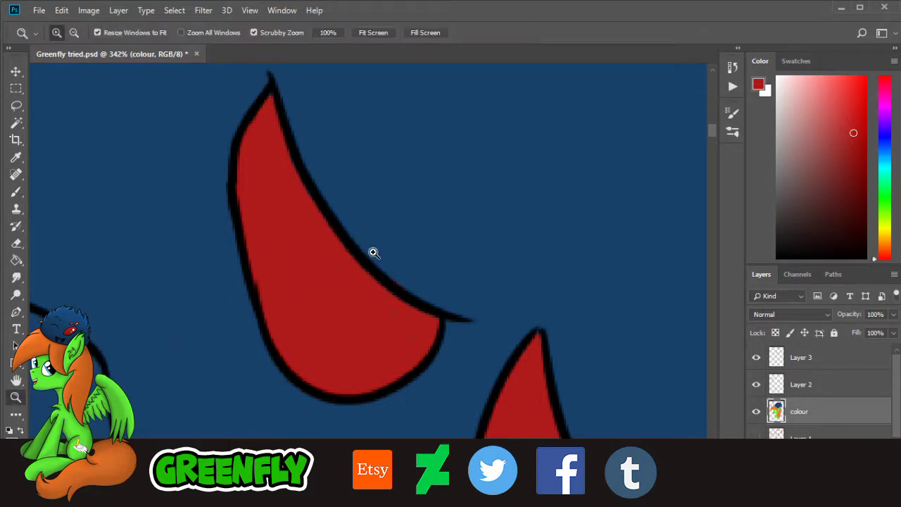
left_click_drag(376, 251, 317, 251)
scroll(391, 283, "down", 3)
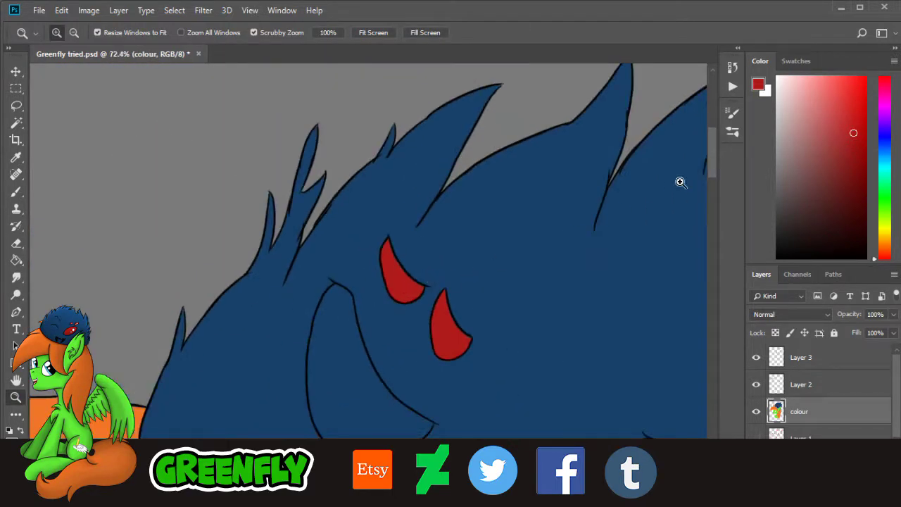
scroll(716, 193, "up", 2)
scroll(394, 200, "up", 2)
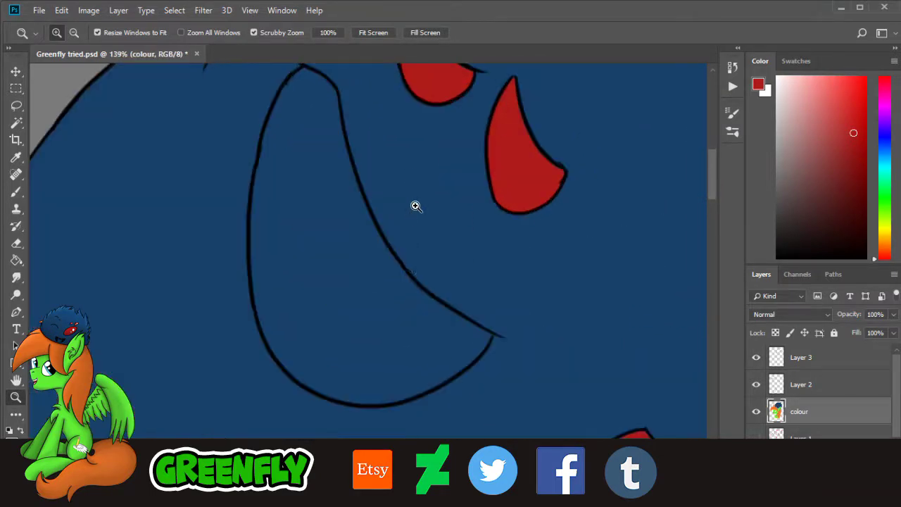
scroll(347, 321, "up", 1)
scroll(364, 334, "up", 1)
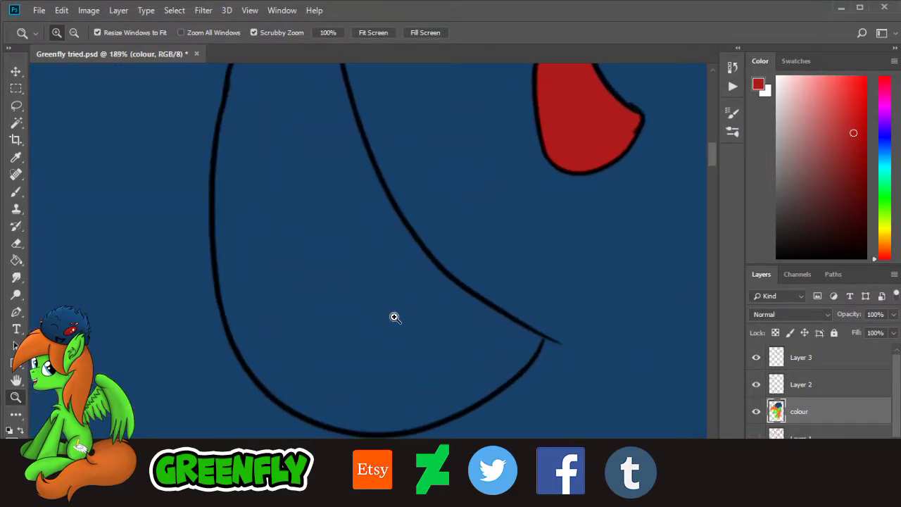
left_click_drag(714, 165, 714, 169)
left_click_drag(434, 176, 452, 178)
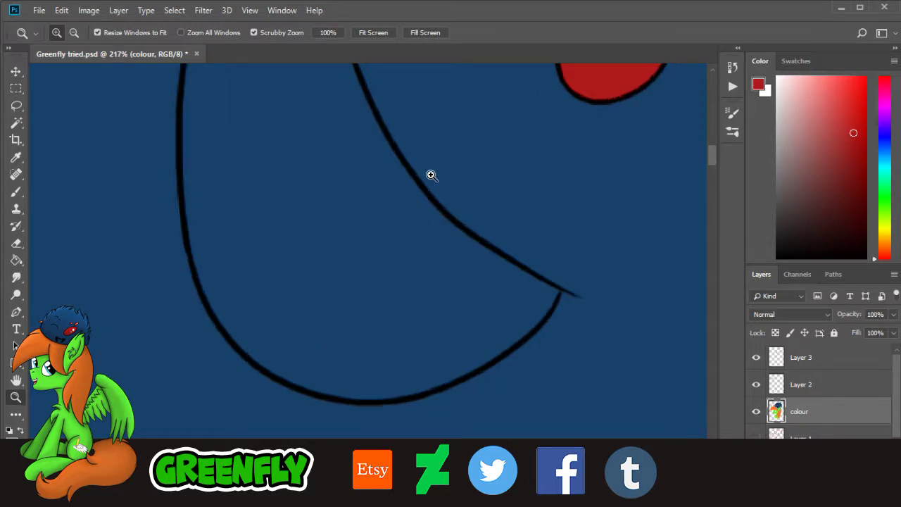
left_click(16, 192)
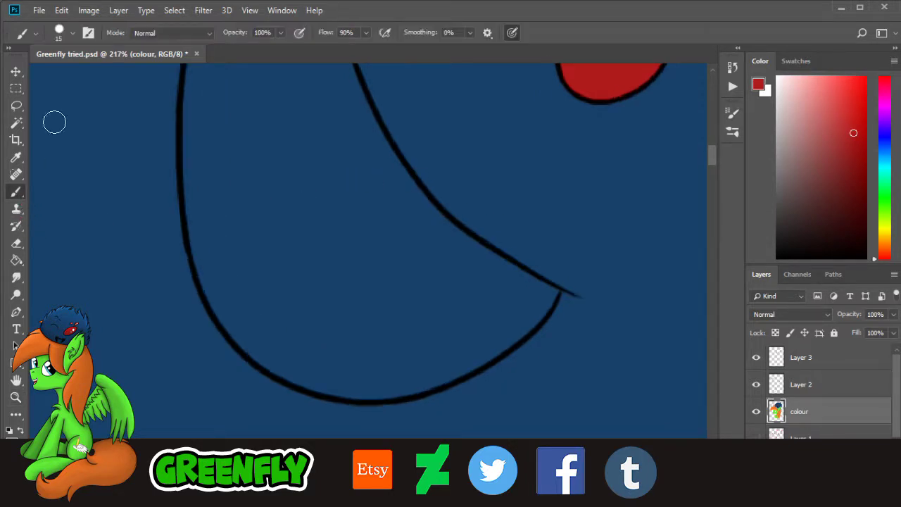
left_click(72, 34)
left_click(127, 76)
left_click(330, 239)
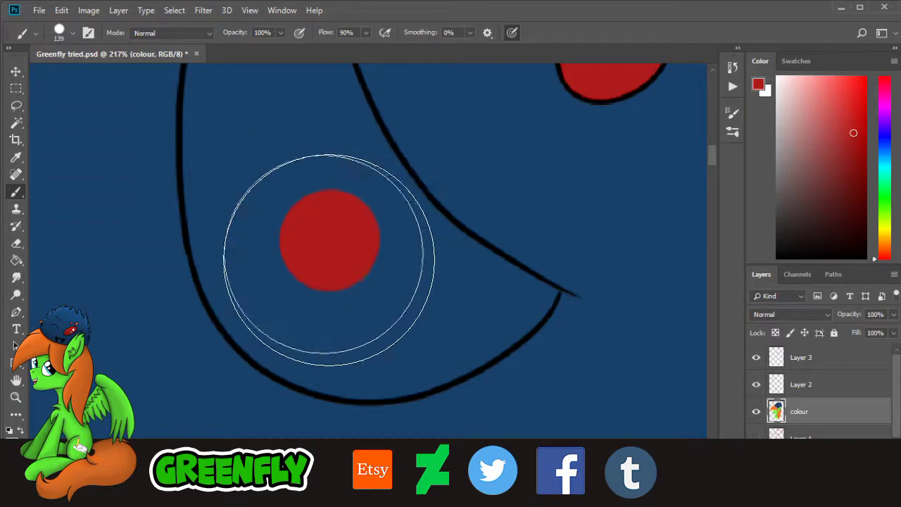
mouse_move(329, 259)
left_mouse_down()
mouse_move(306, 217)
mouse_move(302, 247)
mouse_move(364, 322)
mouse_move(387, 320)
mouse_move(368, 288)
mouse_move(261, 300)
mouse_move(258, 218)
mouse_move(246, 190)
left_mouse_up()
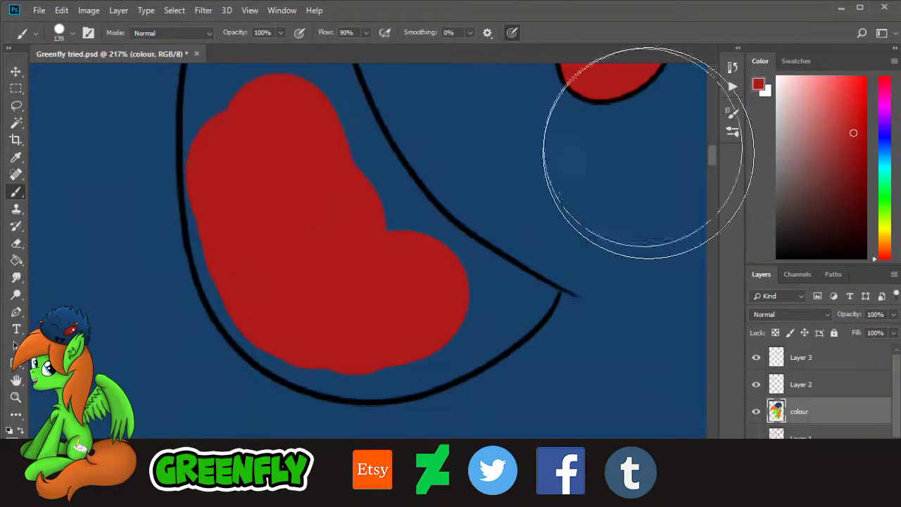
Step: Reduce the brush to 20 px and paint the upper part of the large eye red, up to its outer outline and narrow tip
left_click_drag(714, 164, 713, 145)
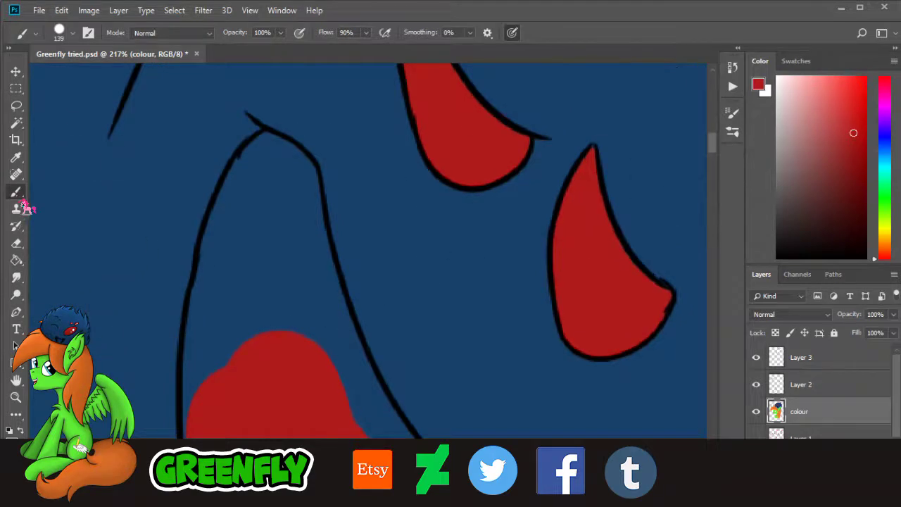
left_click(72, 33)
left_click(85, 76)
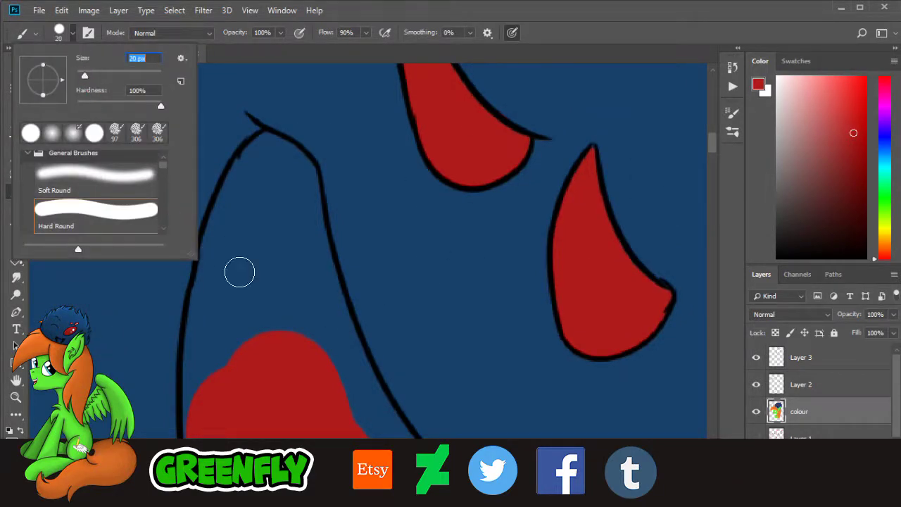
mouse_move(280, 327)
left_mouse_down()
mouse_move(260, 292)
mouse_move(227, 372)
mouse_move(238, 333)
left_mouse_up()
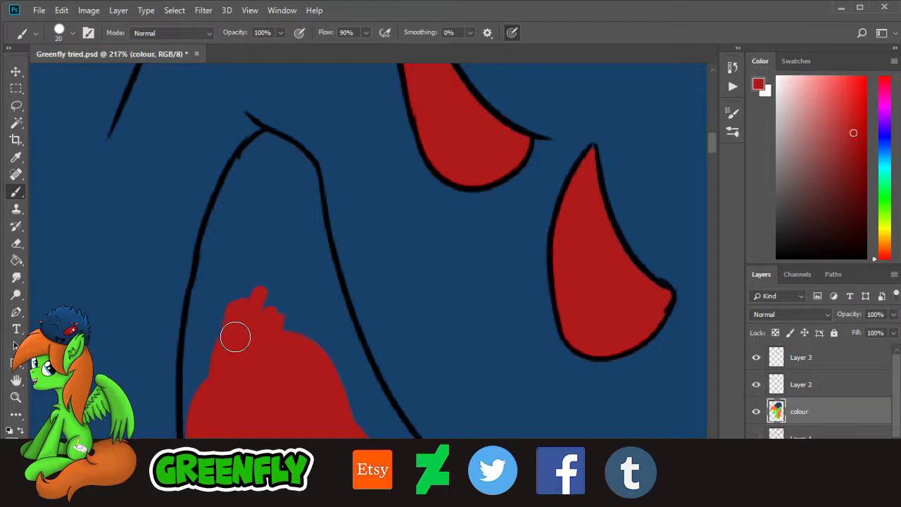
mouse_move(235, 338)
left_mouse_down()
mouse_move(283, 343)
mouse_move(287, 322)
mouse_move(300, 321)
mouse_move(315, 352)
mouse_move(322, 343)
mouse_move(332, 359)
mouse_move(295, 181)
mouse_move(269, 177)
mouse_move(226, 224)
mouse_move(228, 198)
mouse_move(211, 251)
left_mouse_up()
mouse_move(208, 286)
left_mouse_down()
mouse_move(190, 366)
mouse_move(195, 337)
mouse_move(225, 299)
left_mouse_up()
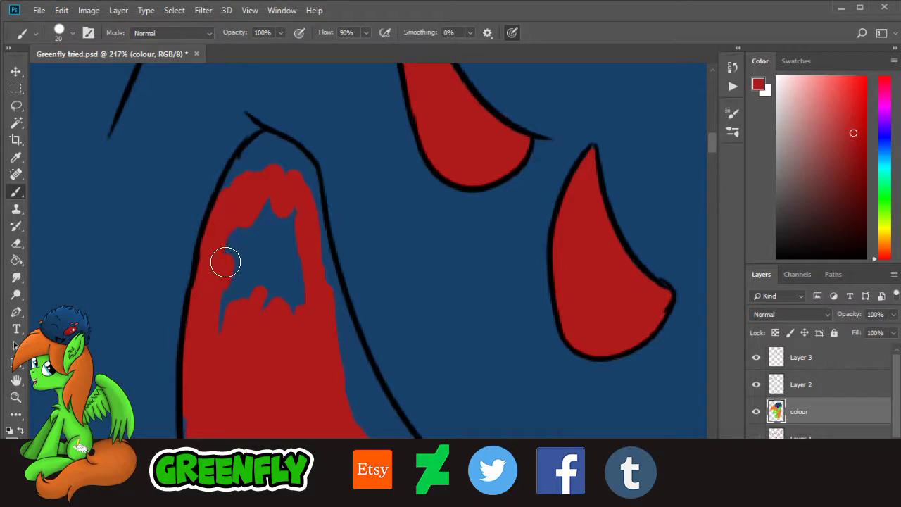
mouse_move(233, 269)
left_mouse_down()
mouse_move(217, 322)
mouse_move(229, 300)
mouse_move(230, 321)
mouse_move(245, 324)
mouse_move(293, 262)
mouse_move(289, 238)
left_mouse_up()
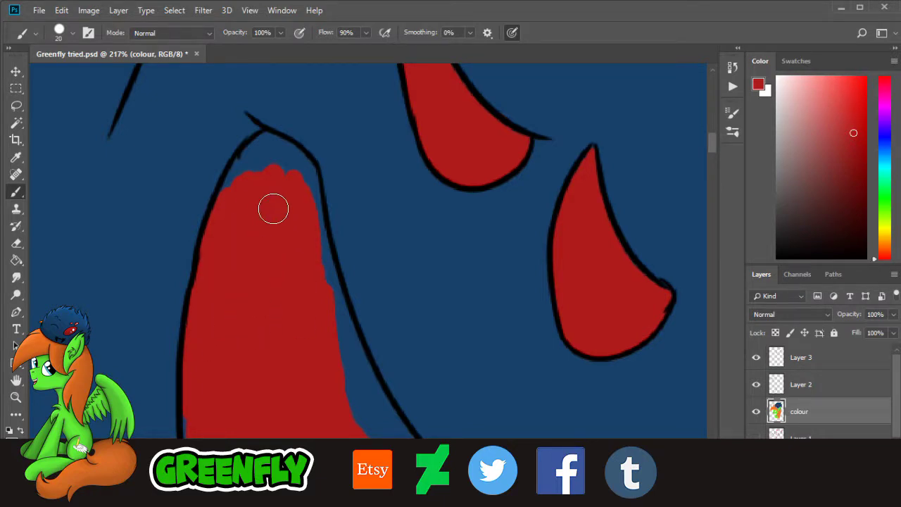
left_click_drag(245, 194, 224, 207)
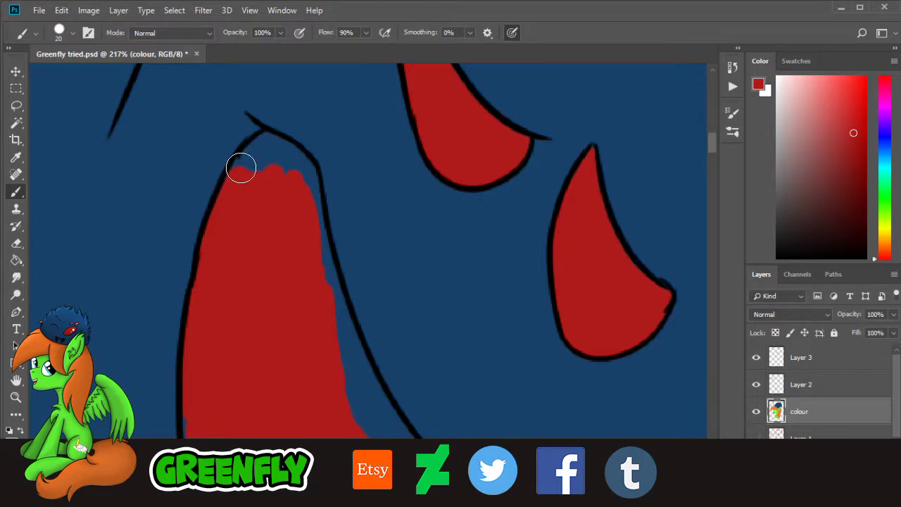
mouse_move(241, 167)
left_mouse_down()
mouse_move(272, 139)
mouse_move(311, 170)
mouse_move(294, 152)
mouse_move(280, 153)
mouse_move(271, 180)
mouse_move(252, 171)
mouse_move(293, 173)
mouse_move(269, 140)
mouse_move(242, 159)
left_mouse_up()
Step: Extend the red along the upper stretch of the large eye's inner curved outline
mouse_move(714, 146)
left_mouse_down()
mouse_move(715, 155)
mouse_move(712, 146)
left_mouse_up()
scroll(722, 156, "down", 4)
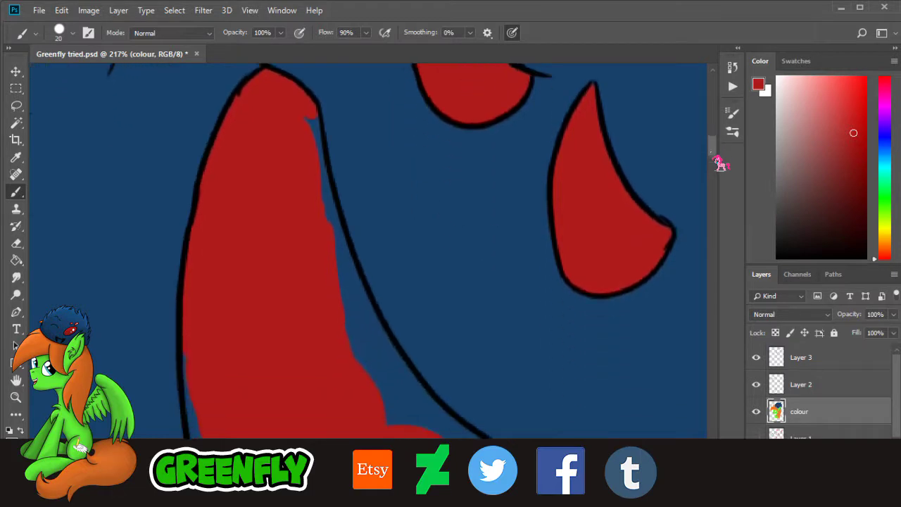
left_click_drag(330, 200, 308, 89)
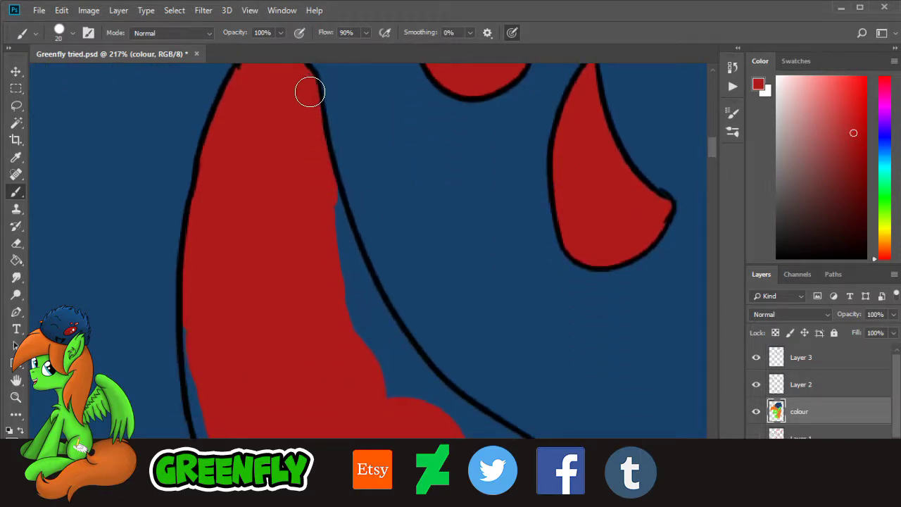
scroll(721, 165, "down", 2)
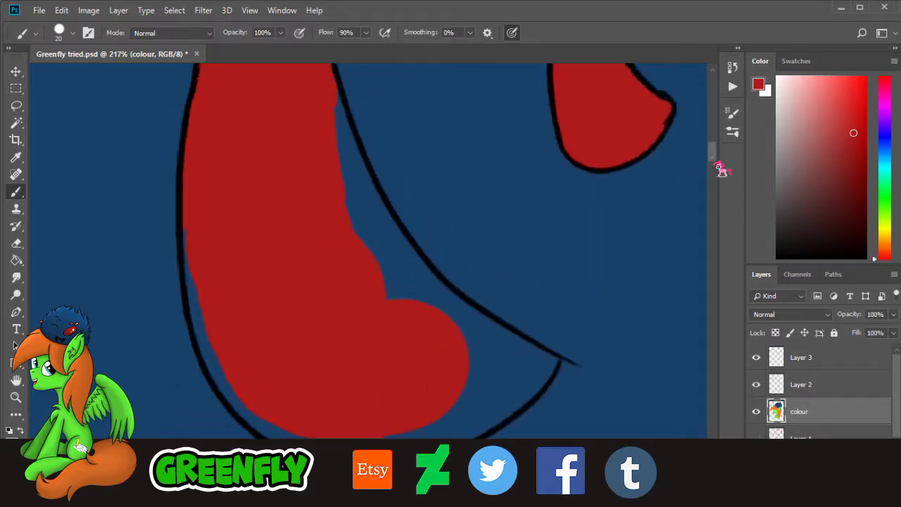
mouse_move(345, 277)
left_mouse_down()
mouse_move(359, 208)
mouse_move(333, 137)
mouse_move(342, 235)
mouse_move(346, 225)
mouse_move(367, 267)
mouse_move(384, 299)
left_mouse_up()
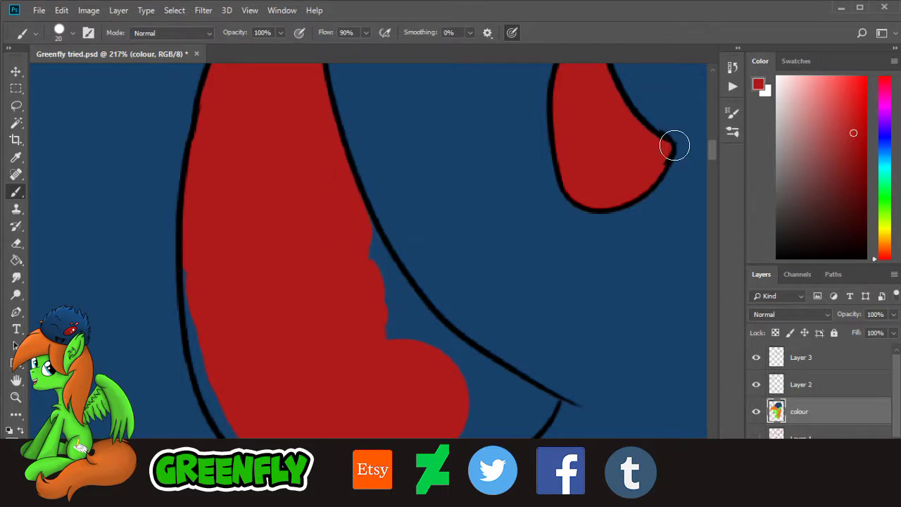
Step: Fill the large eye's rounded base and pointed side corner with red, and close the remaining gap along the inner curve
scroll(720, 166, "down", 5)
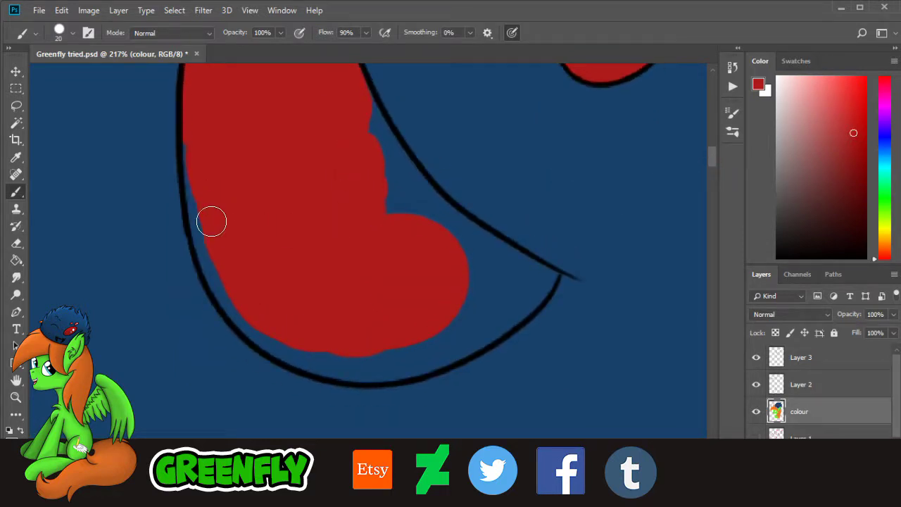
mouse_move(198, 172)
left_mouse_down()
mouse_move(207, 254)
mouse_move(234, 299)
mouse_move(212, 254)
left_mouse_up()
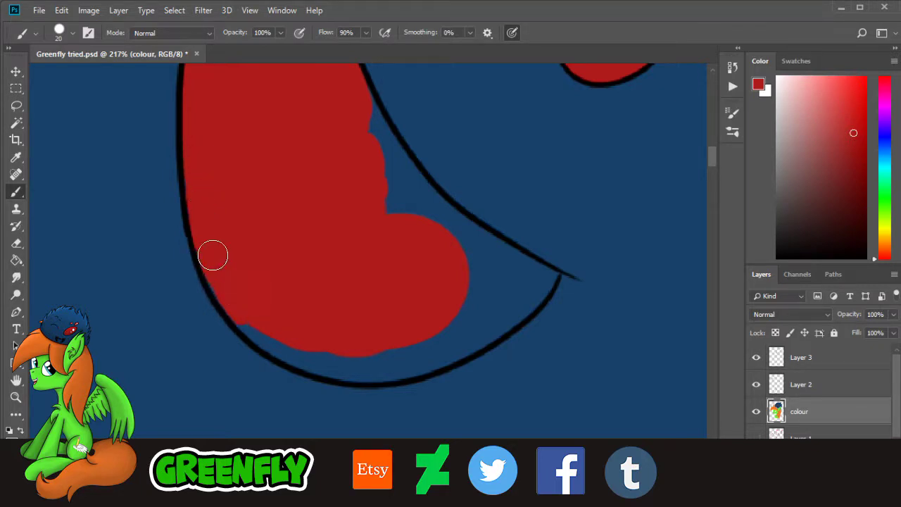
mouse_move(232, 304)
left_mouse_down()
mouse_move(296, 354)
mouse_move(310, 340)
mouse_move(311, 351)
mouse_move(279, 342)
mouse_move(295, 361)
mouse_move(384, 375)
mouse_move(429, 360)
mouse_move(418, 368)
mouse_move(424, 350)
mouse_move(338, 362)
mouse_move(430, 330)
mouse_move(412, 351)
mouse_move(400, 351)
mouse_move(443, 349)
mouse_move(432, 364)
mouse_move(491, 326)
mouse_move(470, 346)
mouse_move(488, 335)
mouse_move(548, 282)
mouse_move(416, 203)
mouse_move(387, 248)
mouse_move(434, 307)
mouse_move(463, 319)
mouse_move(518, 289)
mouse_move(470, 259)
left_mouse_up()
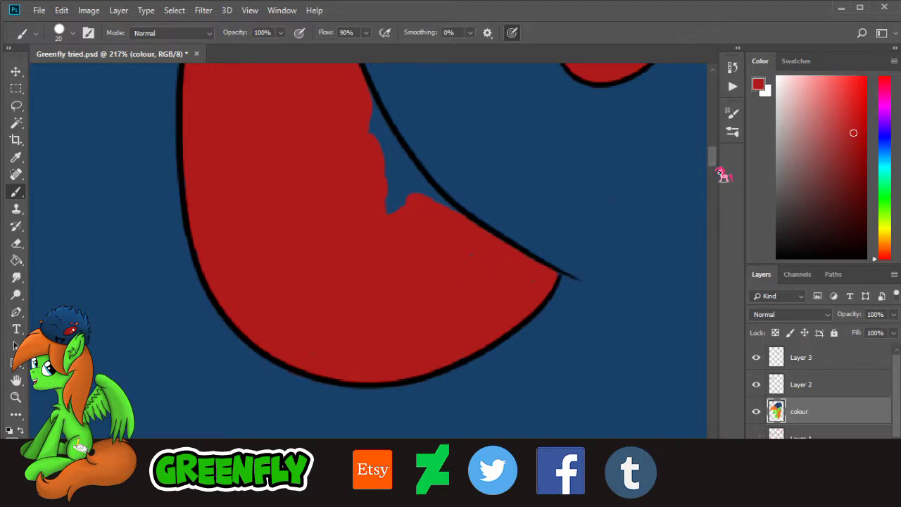
scroll(723, 175, "up", 5)
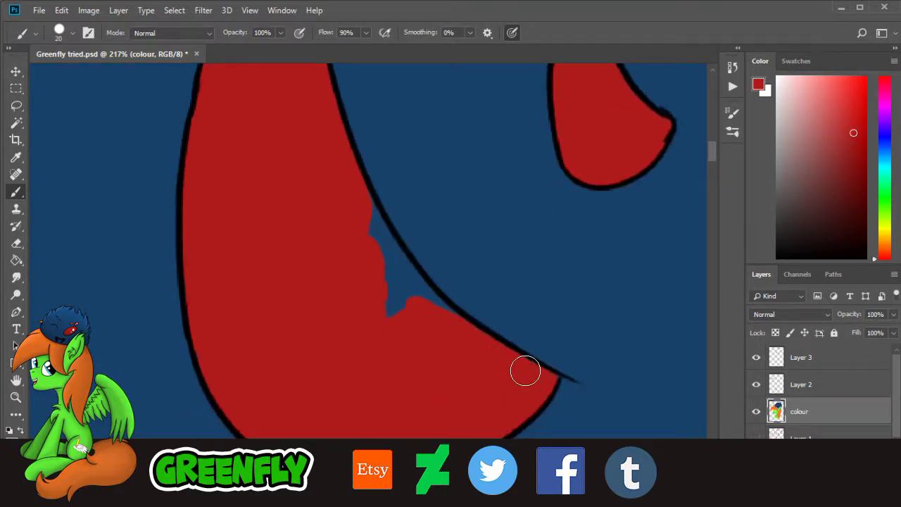
mouse_move(525, 371)
left_mouse_down()
mouse_move(418, 315)
mouse_move(445, 316)
mouse_move(380, 233)
left_mouse_up()
left_click_drag(387, 317, 409, 288)
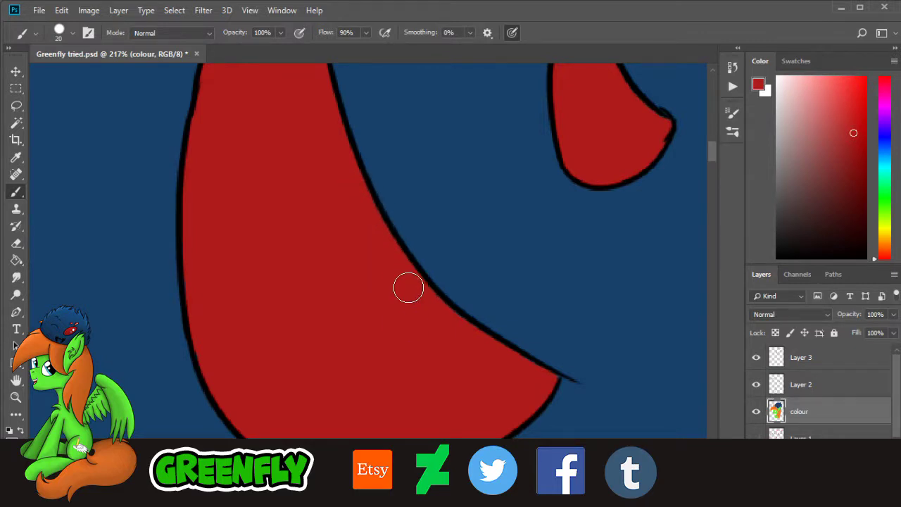
Step: Examine the whole pony drawing at a reduced zoom to check the flat colors
left_click(15, 397)
left_click_drag(515, 255, 466, 245)
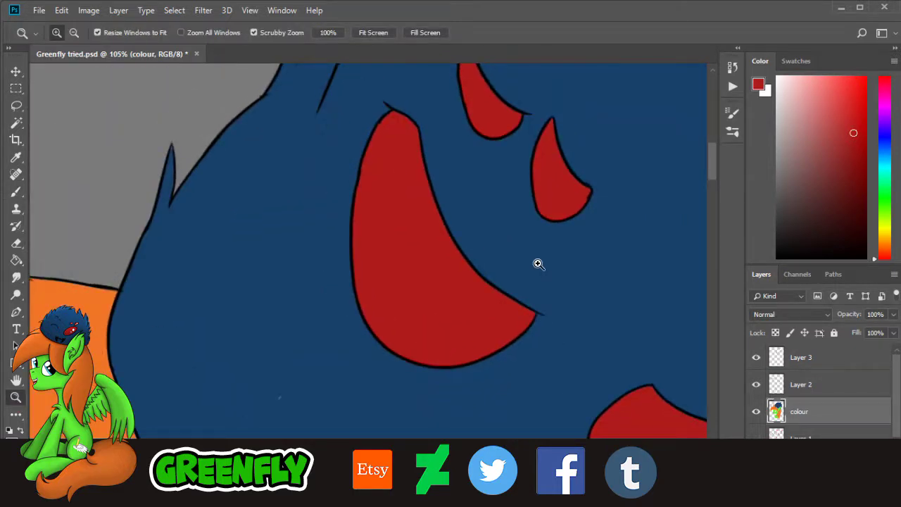
left_click_drag(538, 264, 495, 301)
left_click_drag(405, 473, 437, 473)
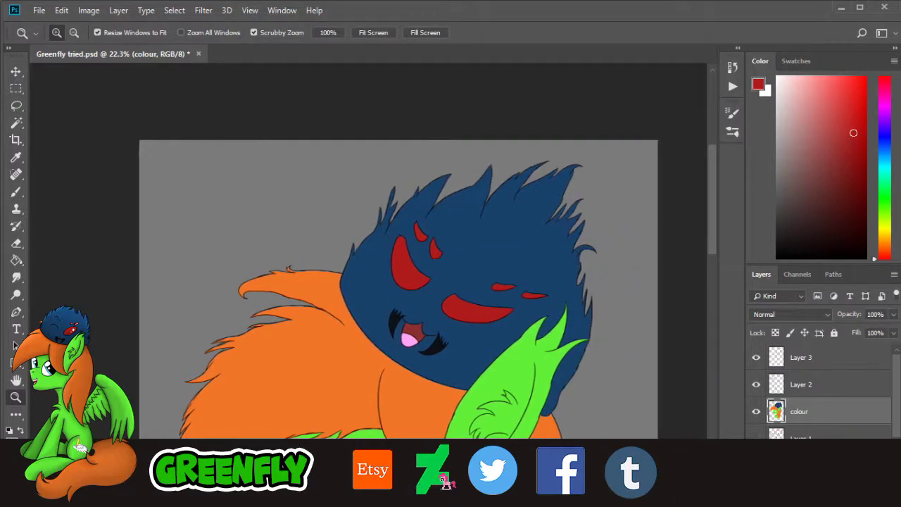
left_click_drag(482, 309, 456, 308)
left_click_drag(714, 248, 712, 310)
left_click_drag(509, 247, 515, 196)
mouse_move(504, 275)
left_mouse_down()
mouse_move(492, 275)
mouse_move(494, 289)
left_mouse_up()
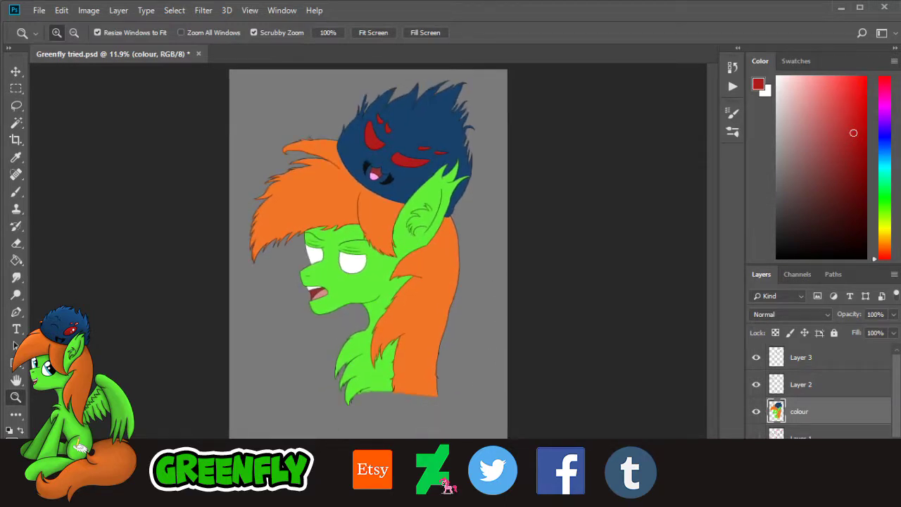
left_click_drag(426, 215, 429, 222)
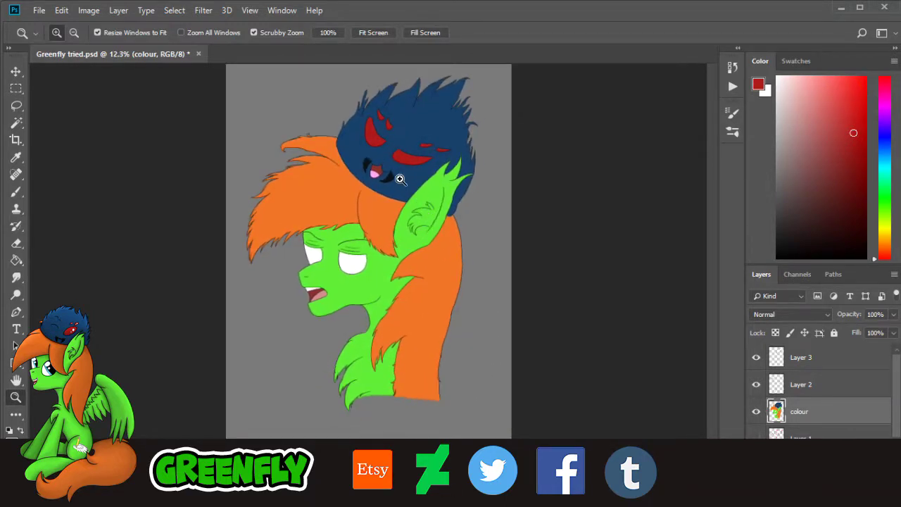
mouse_move(400, 180)
left_mouse_down()
mouse_move(418, 181)
mouse_move(410, 177)
left_mouse_up()
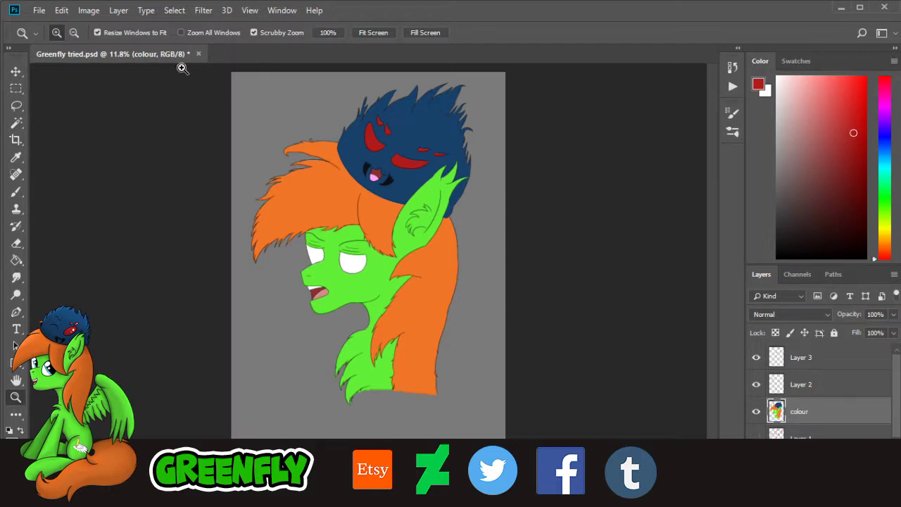
Step: Save the colored drawing to its existing PSD file
left_click(33, 11)
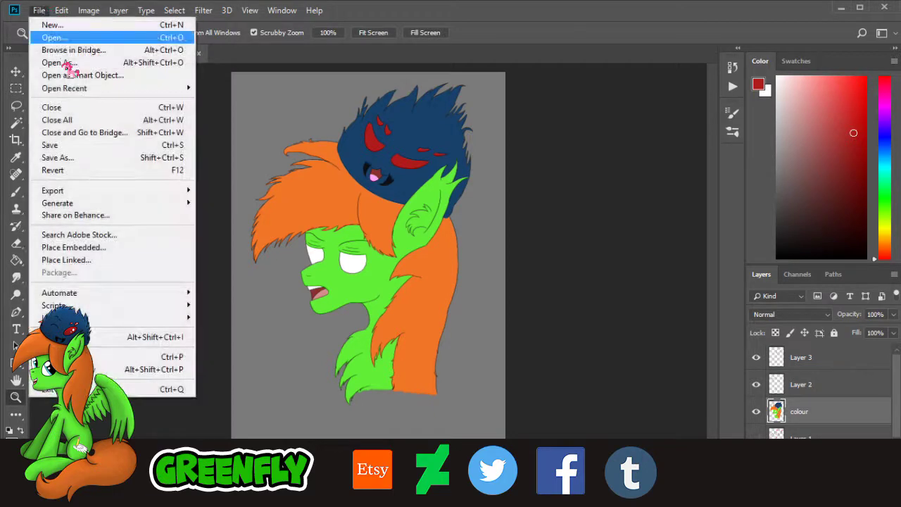
left_click(71, 146)
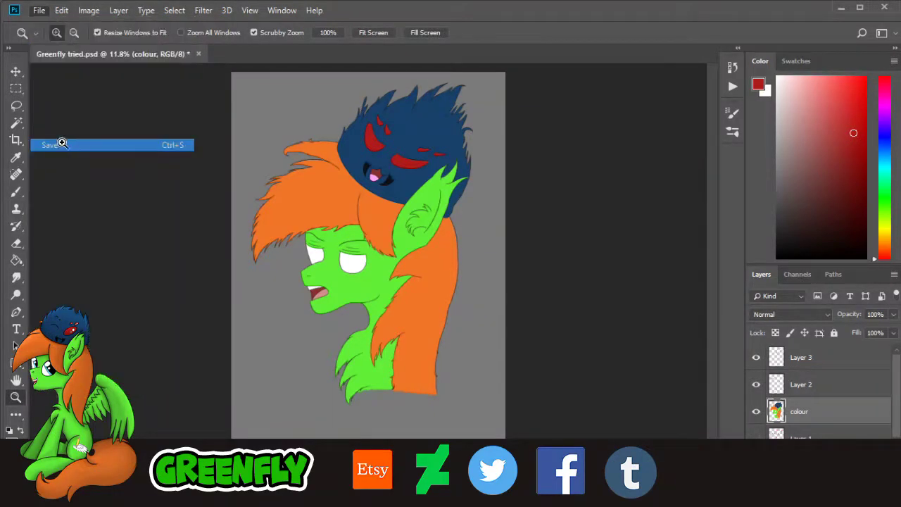
right_click(369, 61)
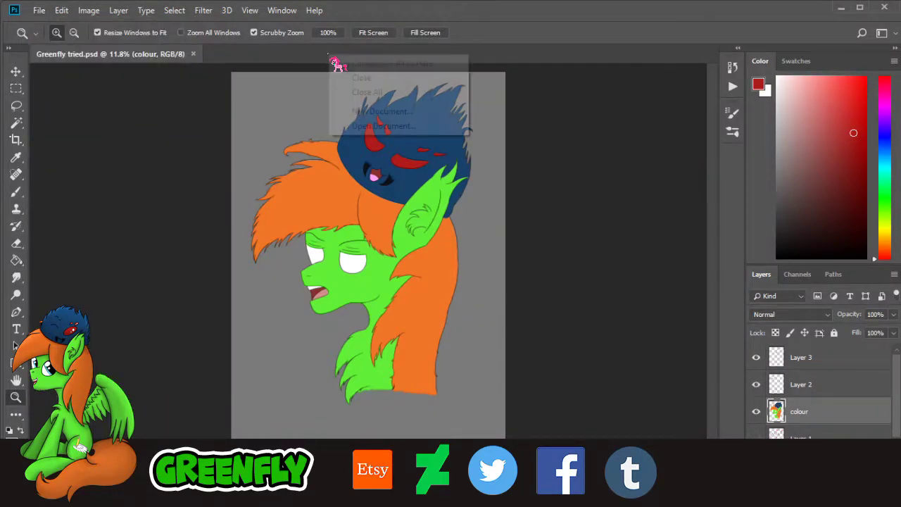
left_click(388, 127)
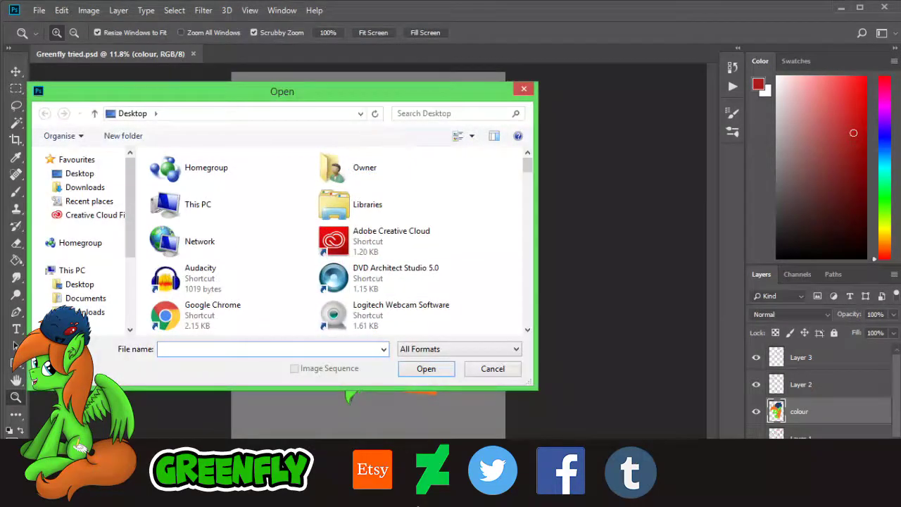
left_click(492, 370)
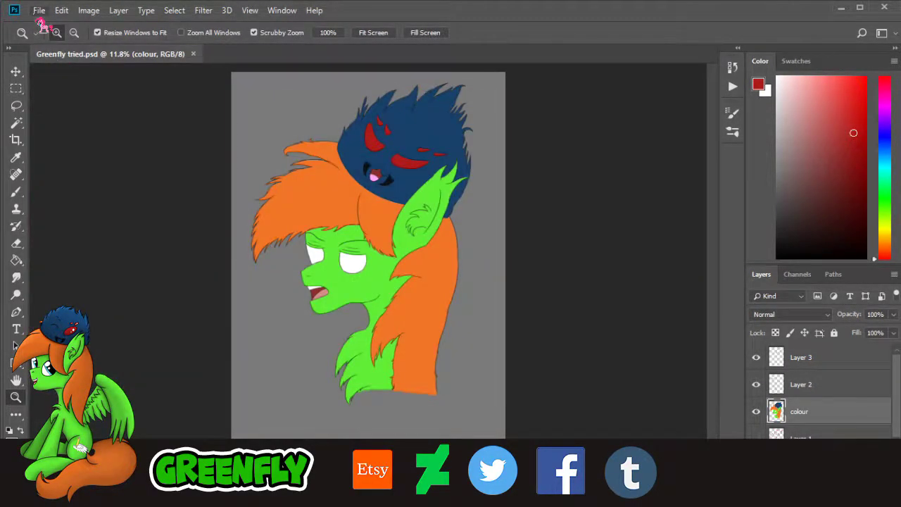
Step: Open the recent file Student six.psd, look over its sketch, and close it
left_click(39, 11)
mouse_move(173, 91)
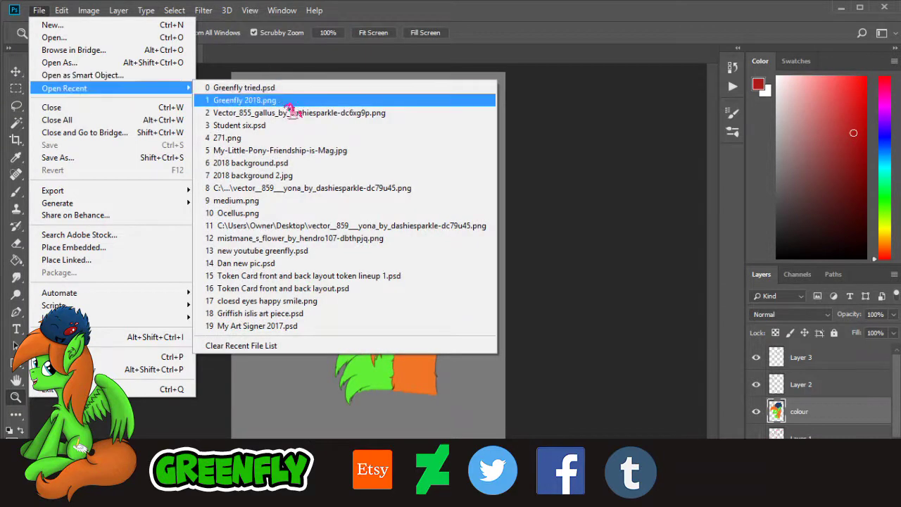
left_click(268, 127)
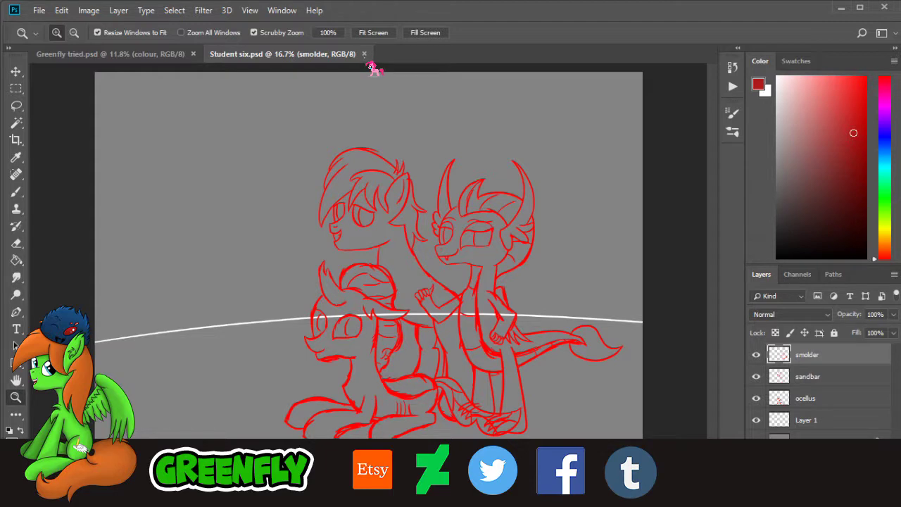
left_click(364, 55)
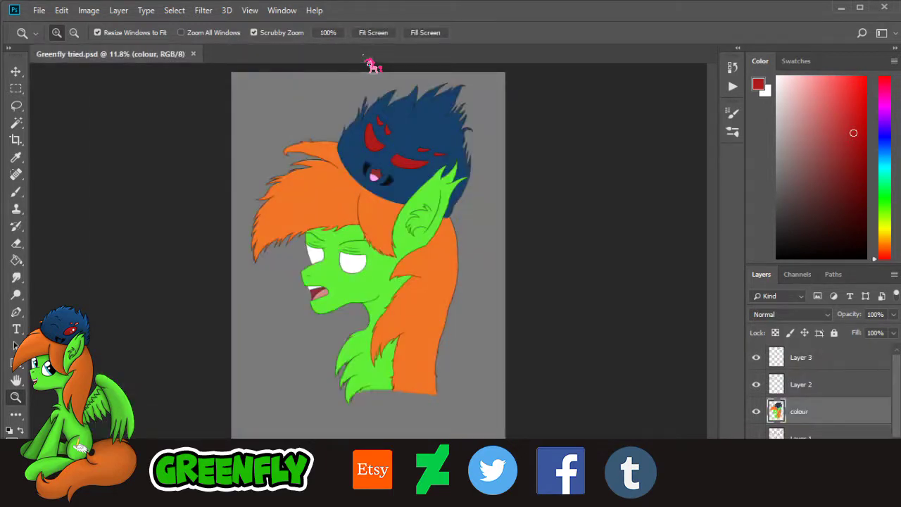